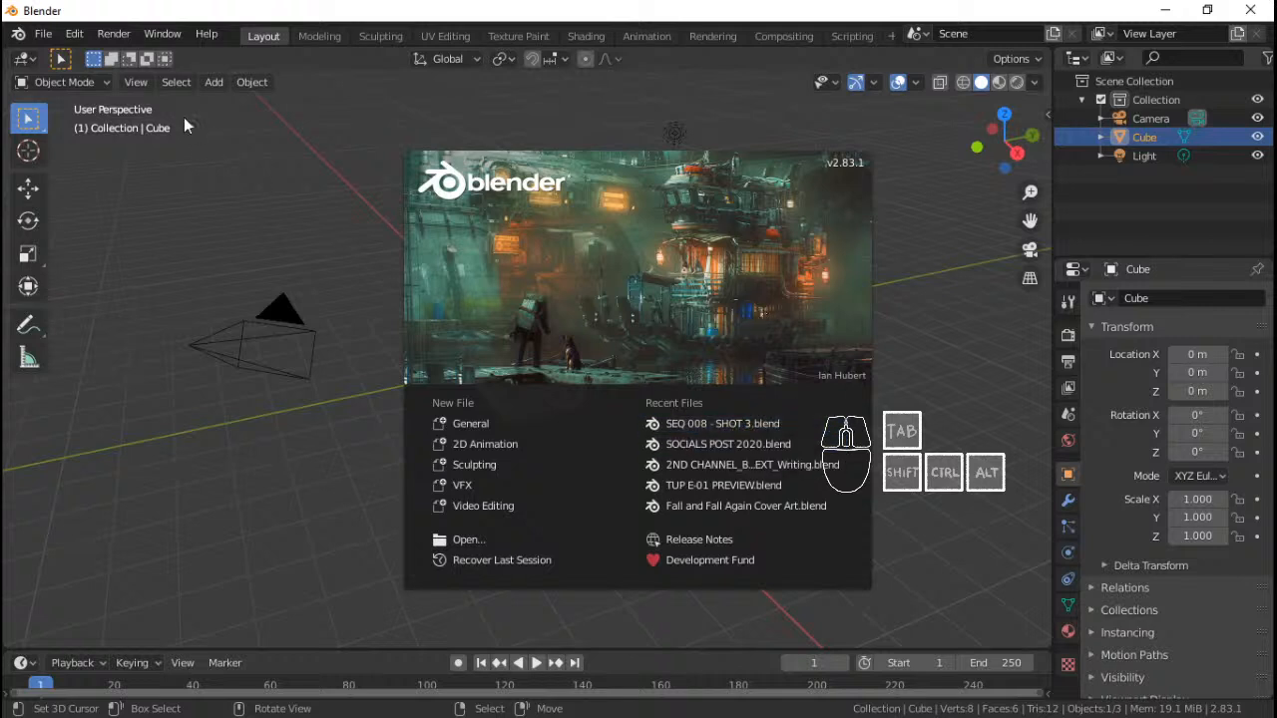
Open the recent project TUP E-01 PREVIEW.blend
left_click(160, 148)
left_click(43, 33)
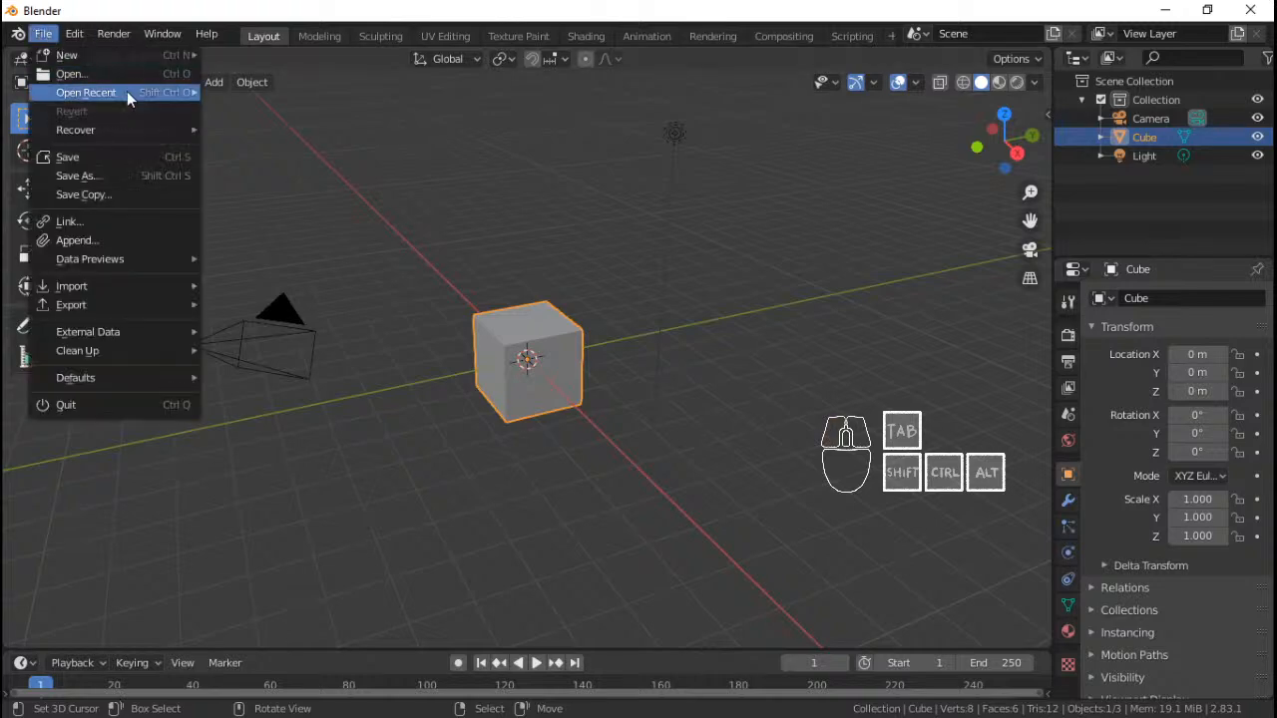
mouse_move(117, 95)
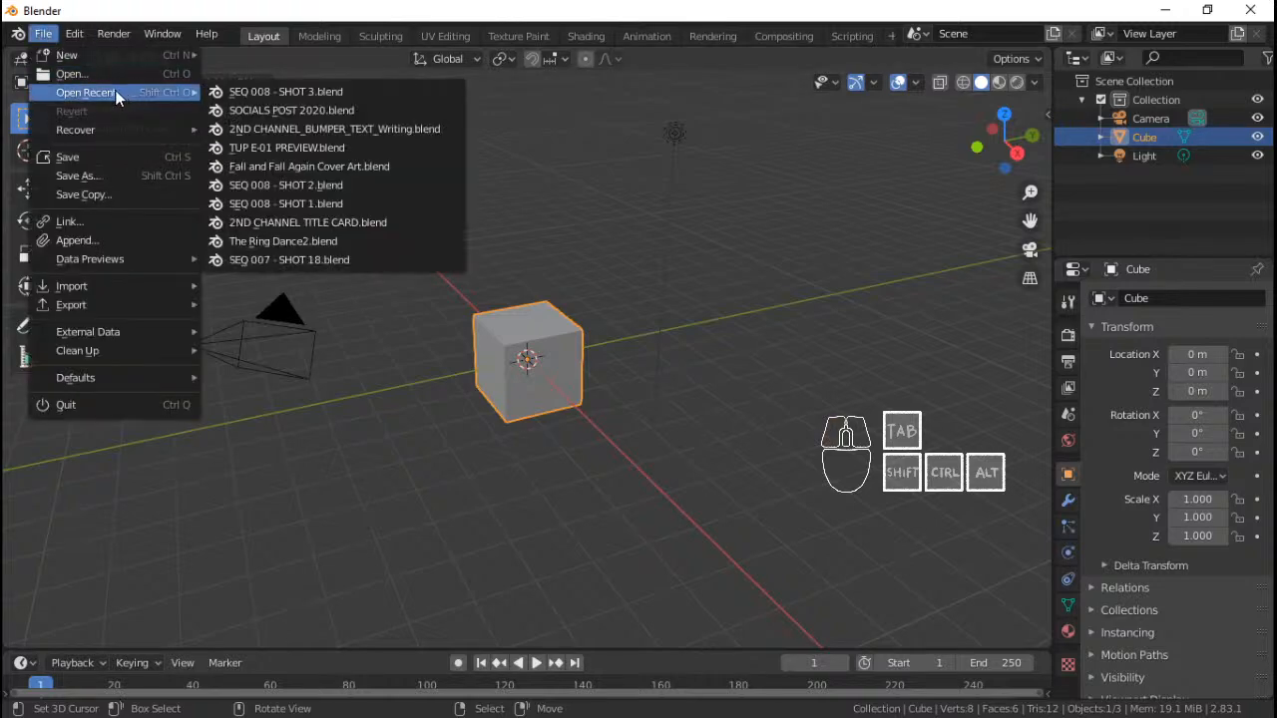
left_click(320, 146)
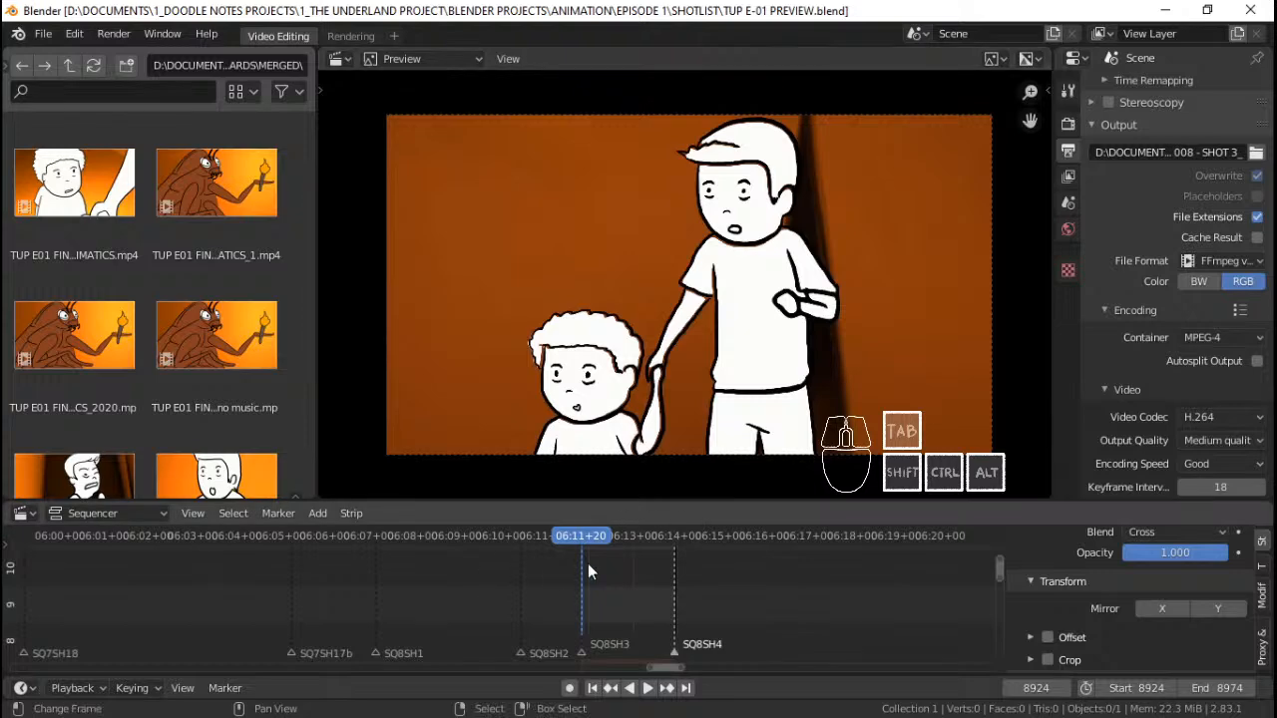
Scrub and play the sequencer timeline around markers SQ8SH3 and SQ8SH4 to locate the next shot
scroll(555, 611, "down", 5)
scroll(539, 610, "down", 6)
scroll(621, 571, "up", 12)
middle_click_drag(522, 603, 304, 619)
left_click_drag(619, 609, 567, 605)
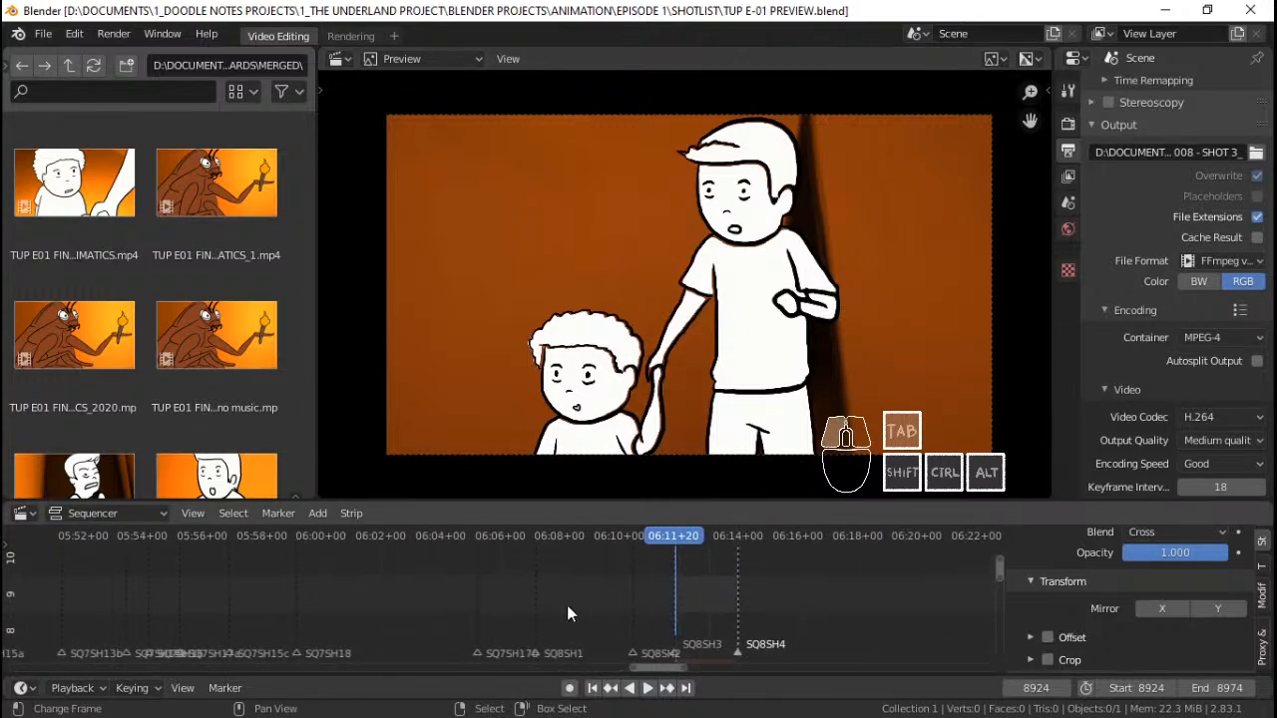
key("space")
left_click(660, 604)
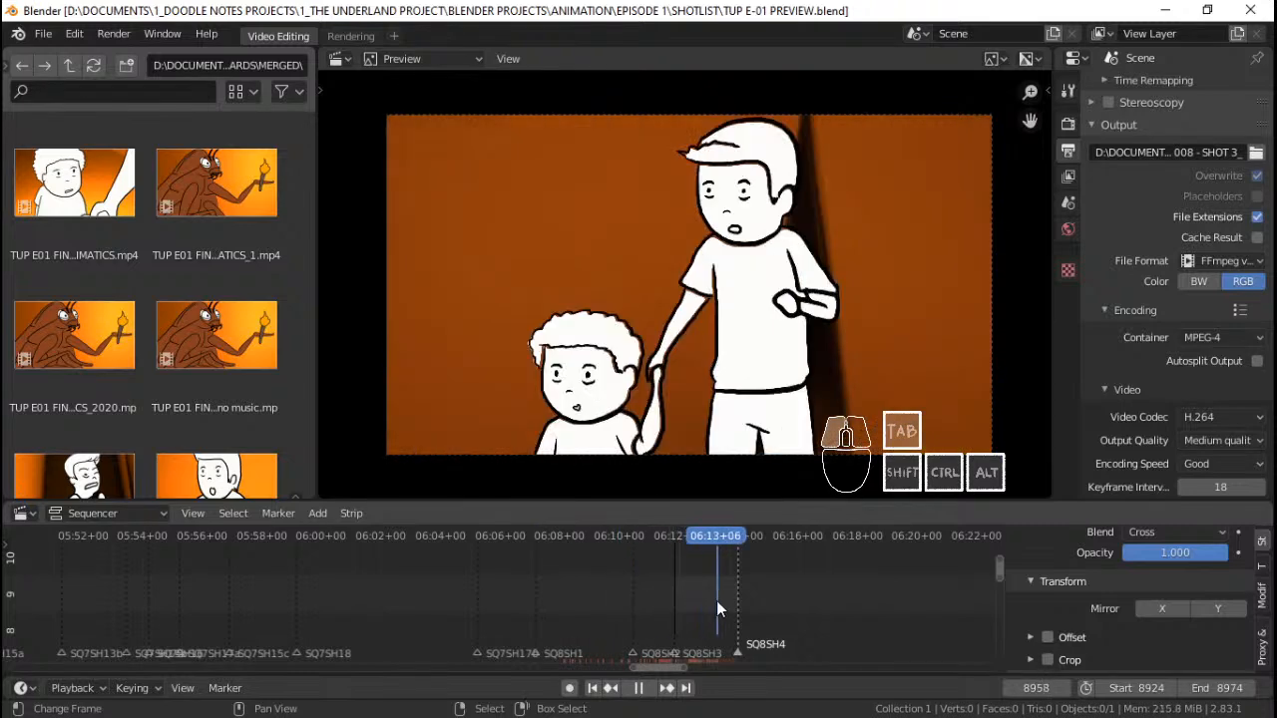
key("space")
middle_click_drag(731, 601, 612, 611)
left_click_drag(613, 605, 639, 604)
key("alt+Tab")
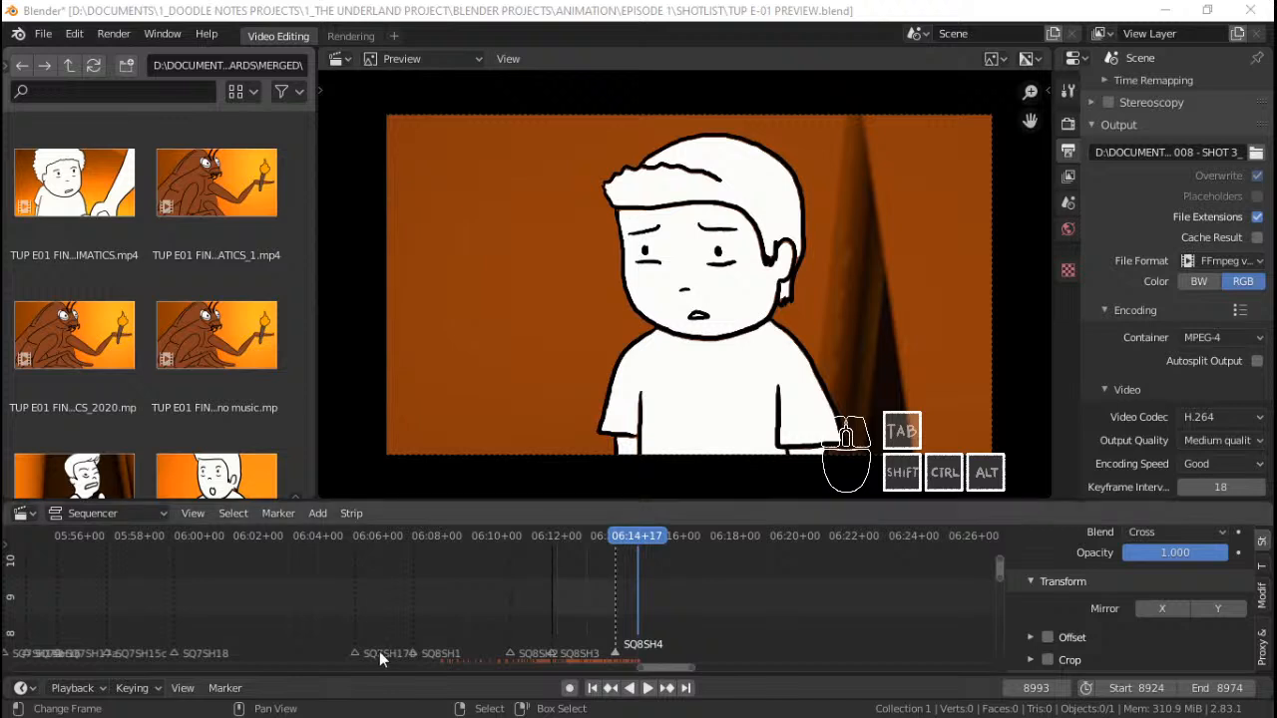
Scrub past marker SQ8SH4 in the sequencer to examine the shot's content and length
scroll(660, 455, "down", 3)
scroll(660, 455, "up", 4)
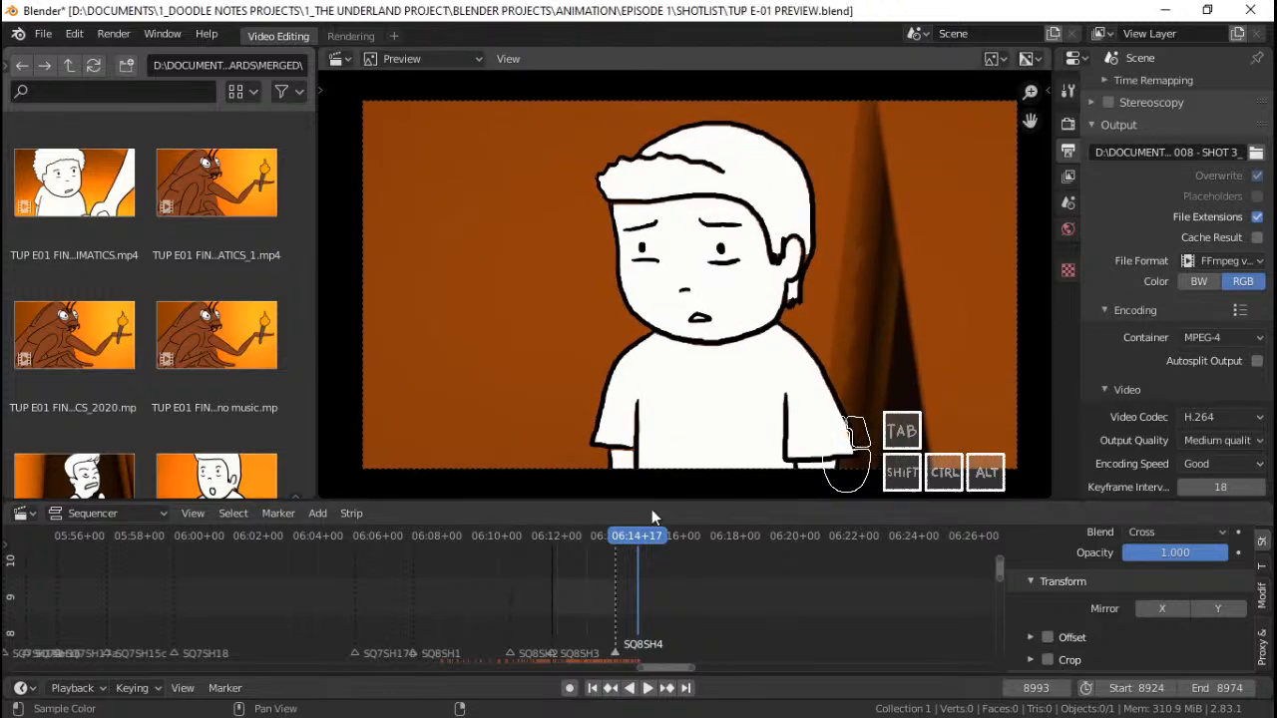
middle_click_drag(642, 607, 532, 605)
scroll(564, 609, "up", 15)
scroll(533, 605, "up", 2)
left_click_drag(468, 594, 616, 591)
key("Escape")
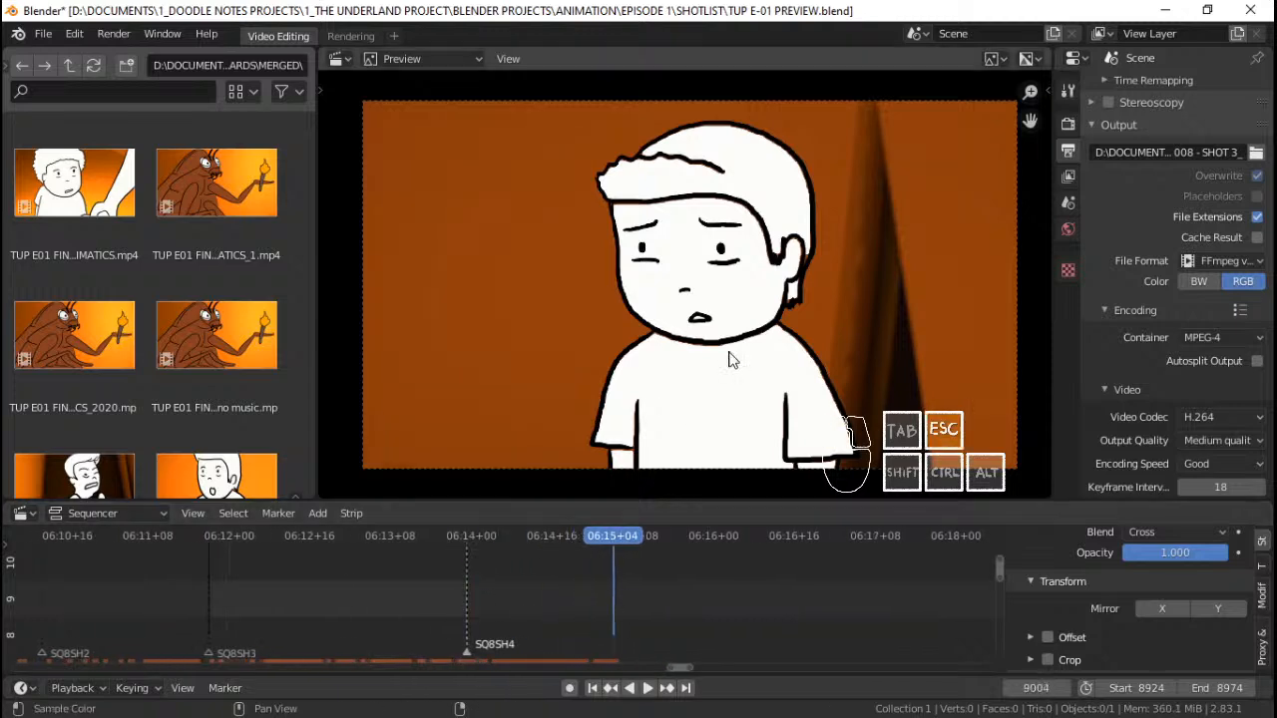
left_click(453, 608)
left_click_drag(453, 608, 608, 593)
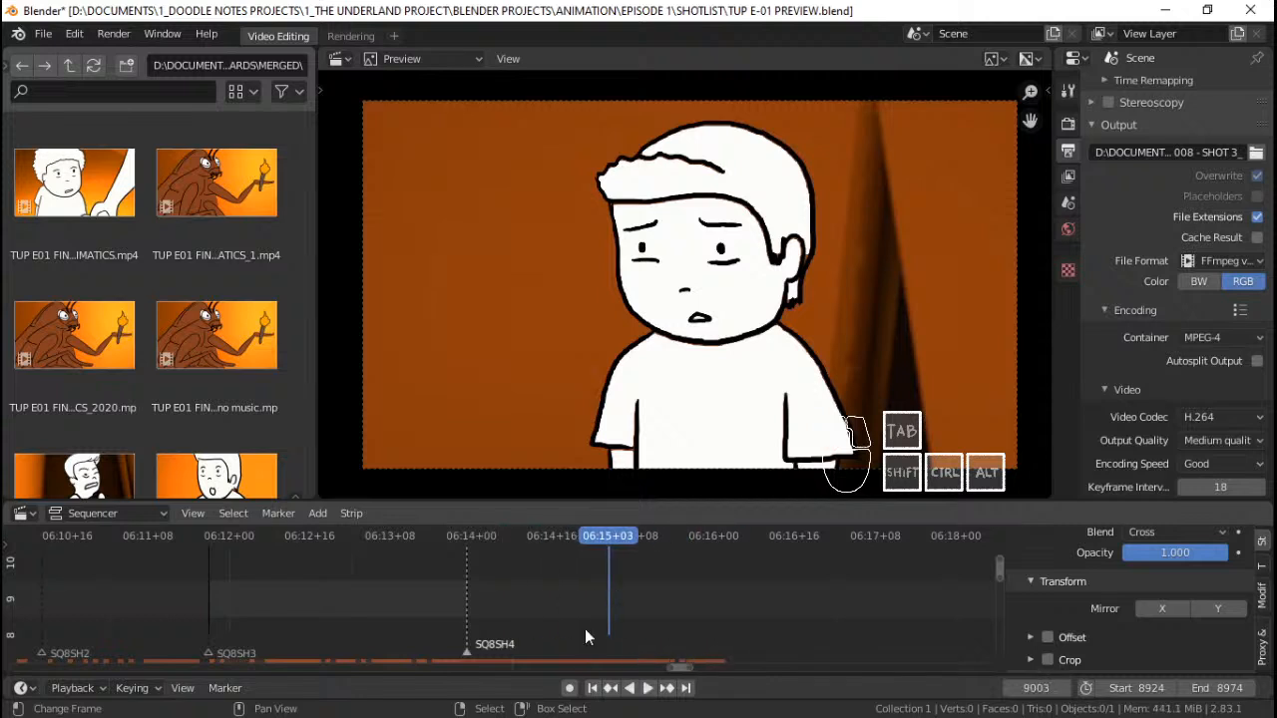
Play the animatic from the start of SQ8SH3 into SQ8SH4 to review the cut between the two shots
left_click(229, 577)
key("space")
key("space")
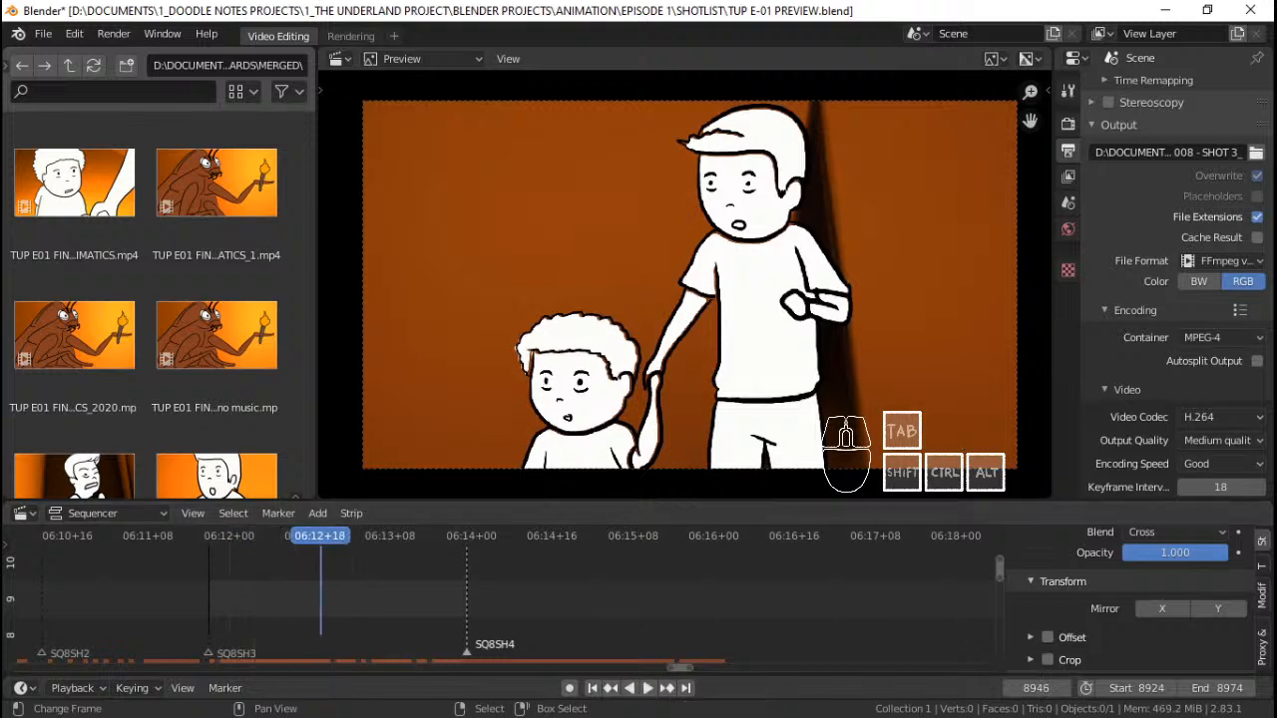
key("alt+Tab")
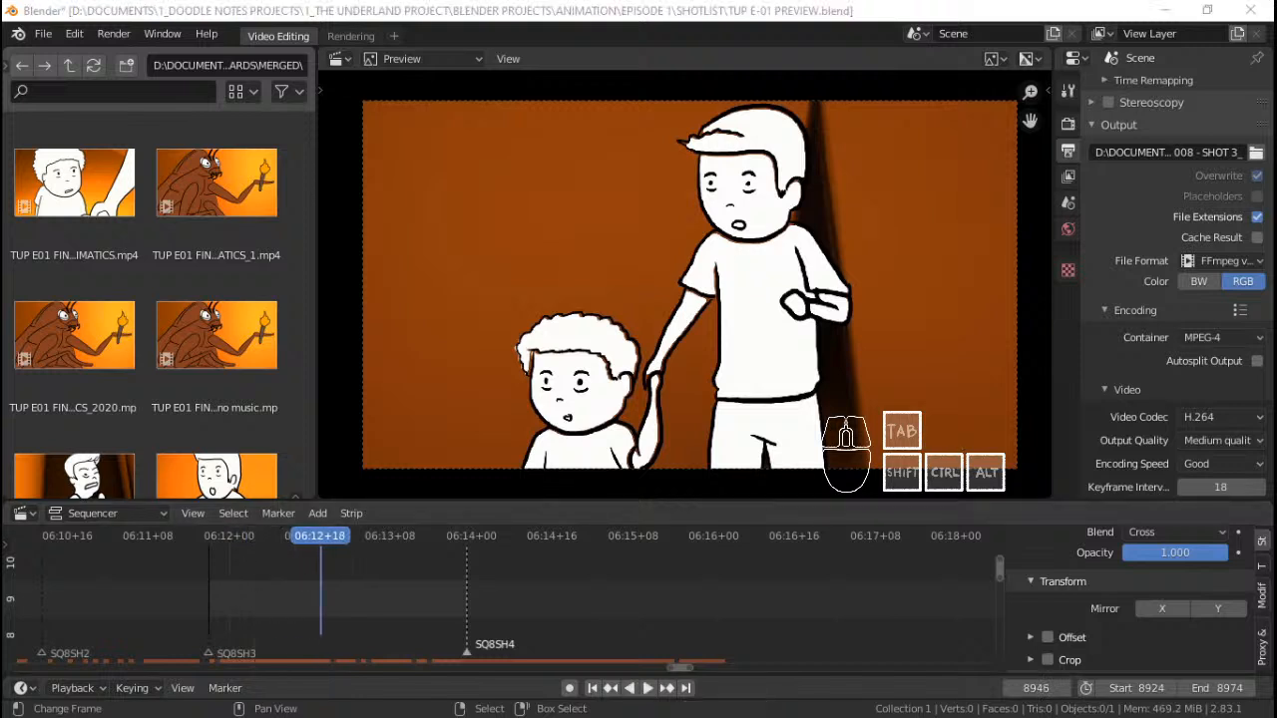
key("alt+Tab")
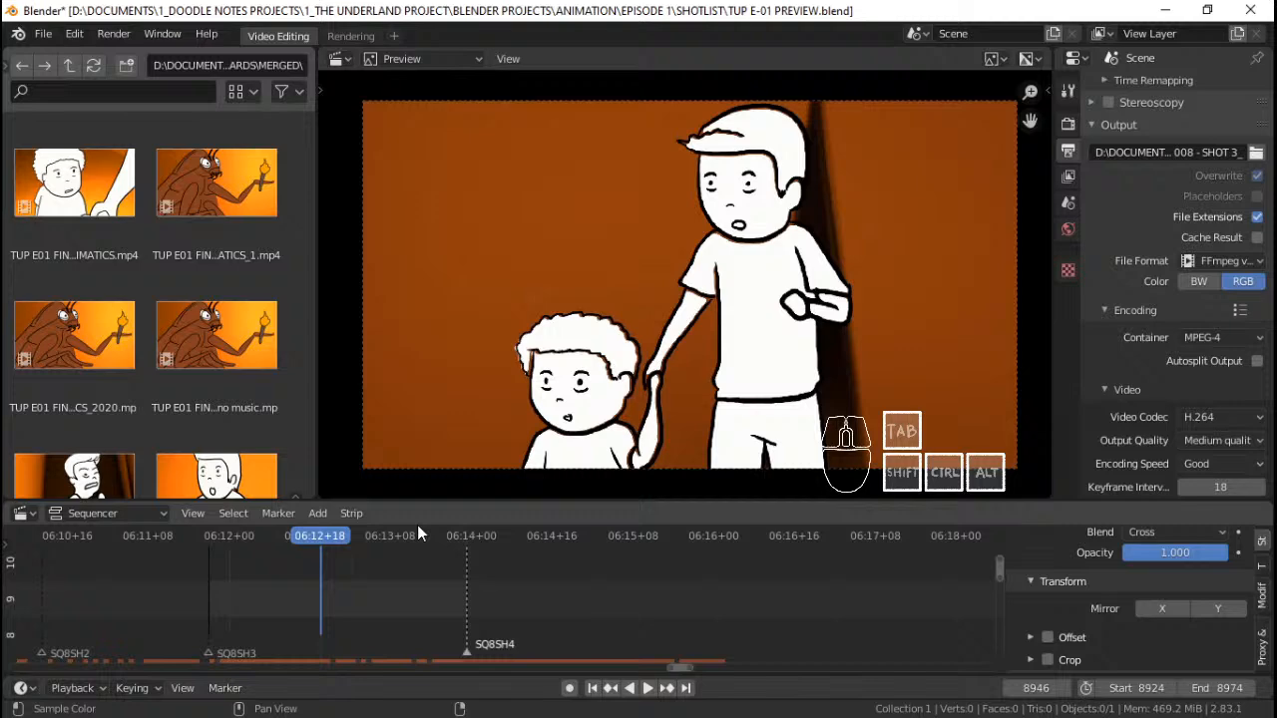
left_click(198, 562)
key("space")
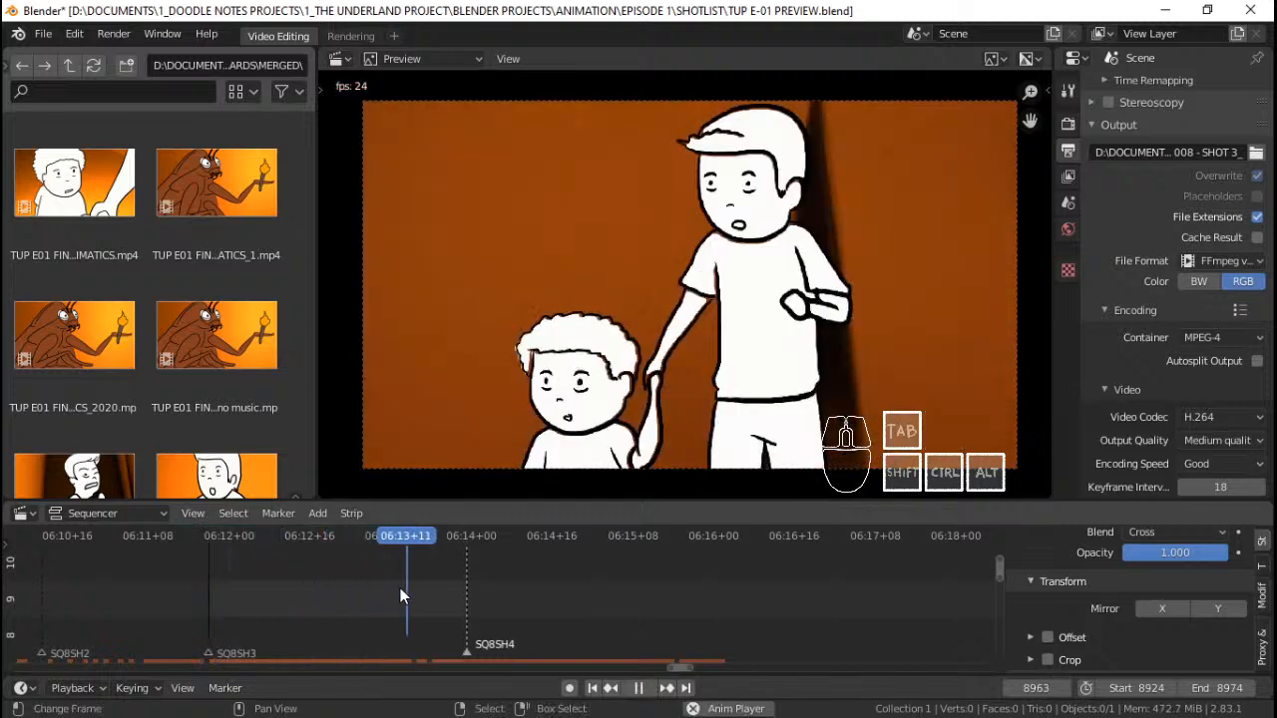
key("space")
key("space")
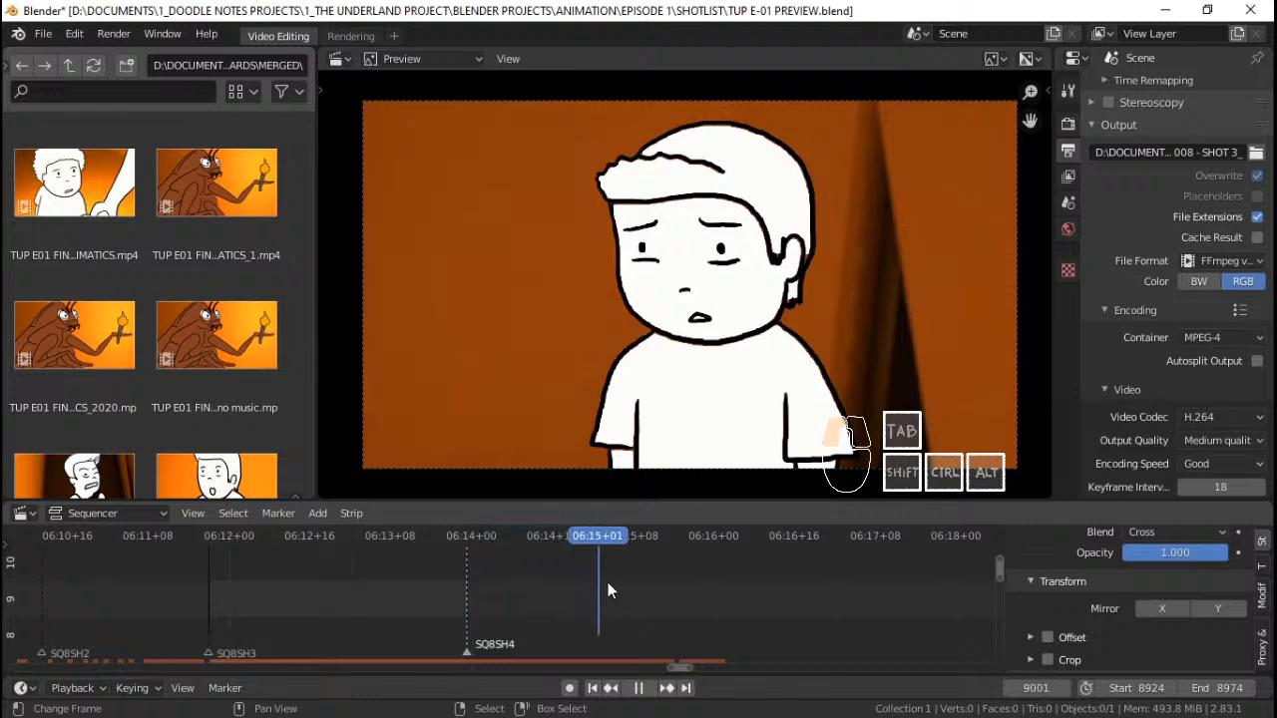
Set the frame range to shot SQ8SH4, starting at frame 8975 and ending at frame 9046
left_click_drag(670, 598, 821, 613)
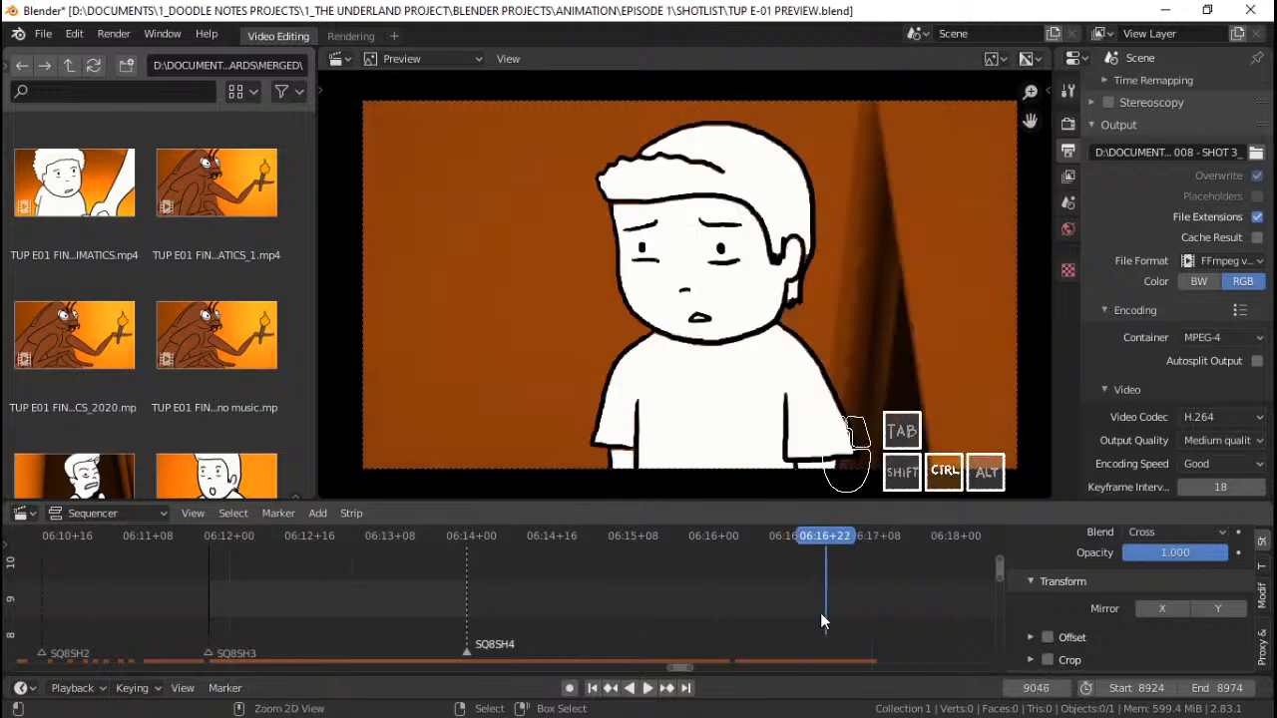
key("ctrl+End")
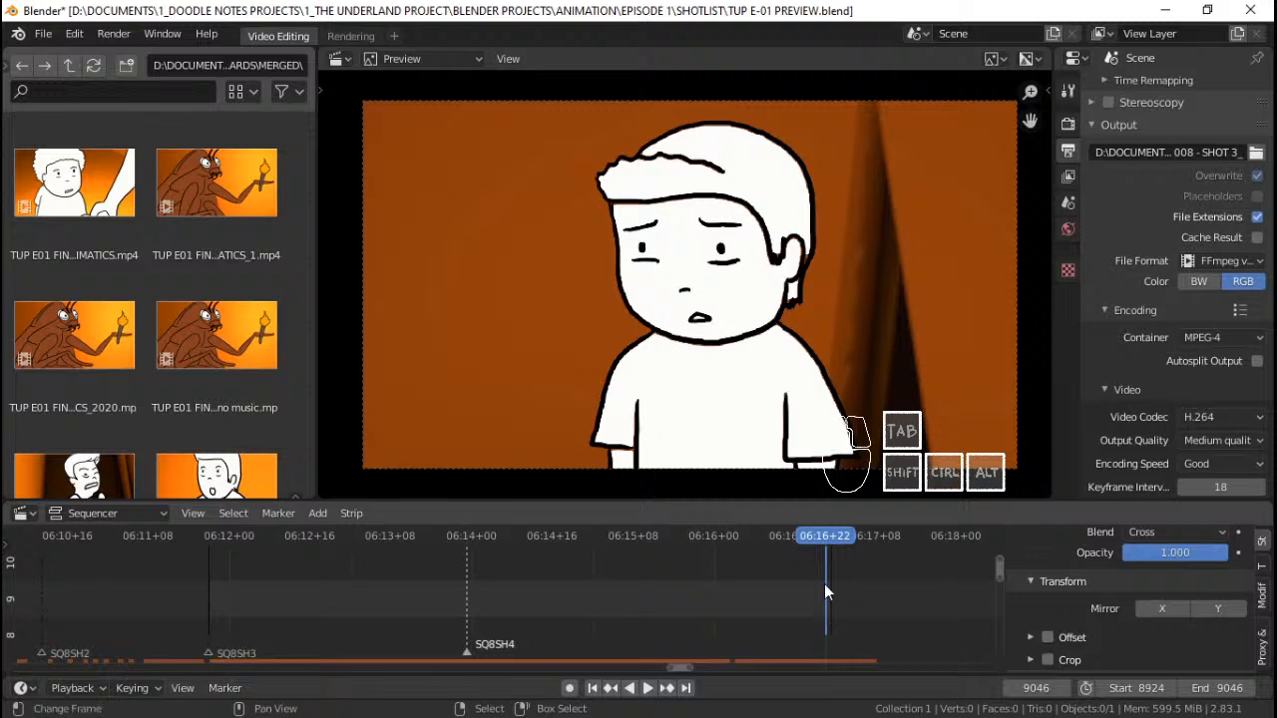
left_click(465, 575)
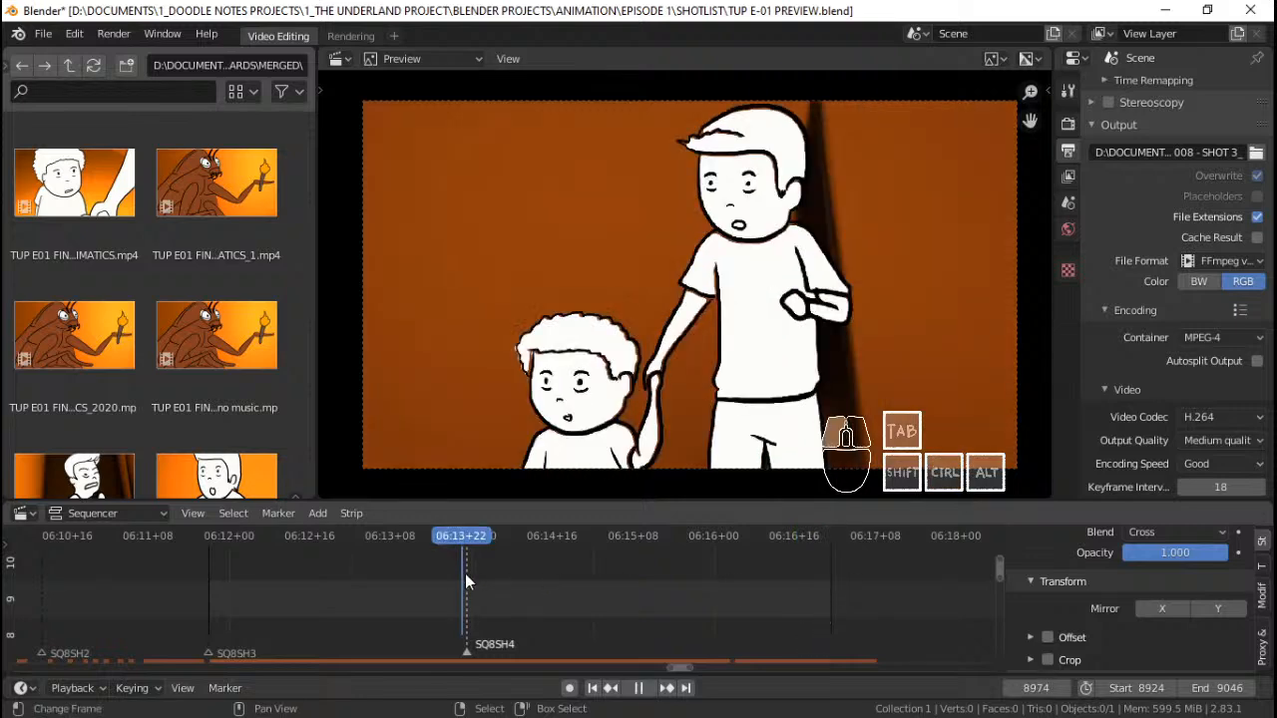
key("space")
key("space")
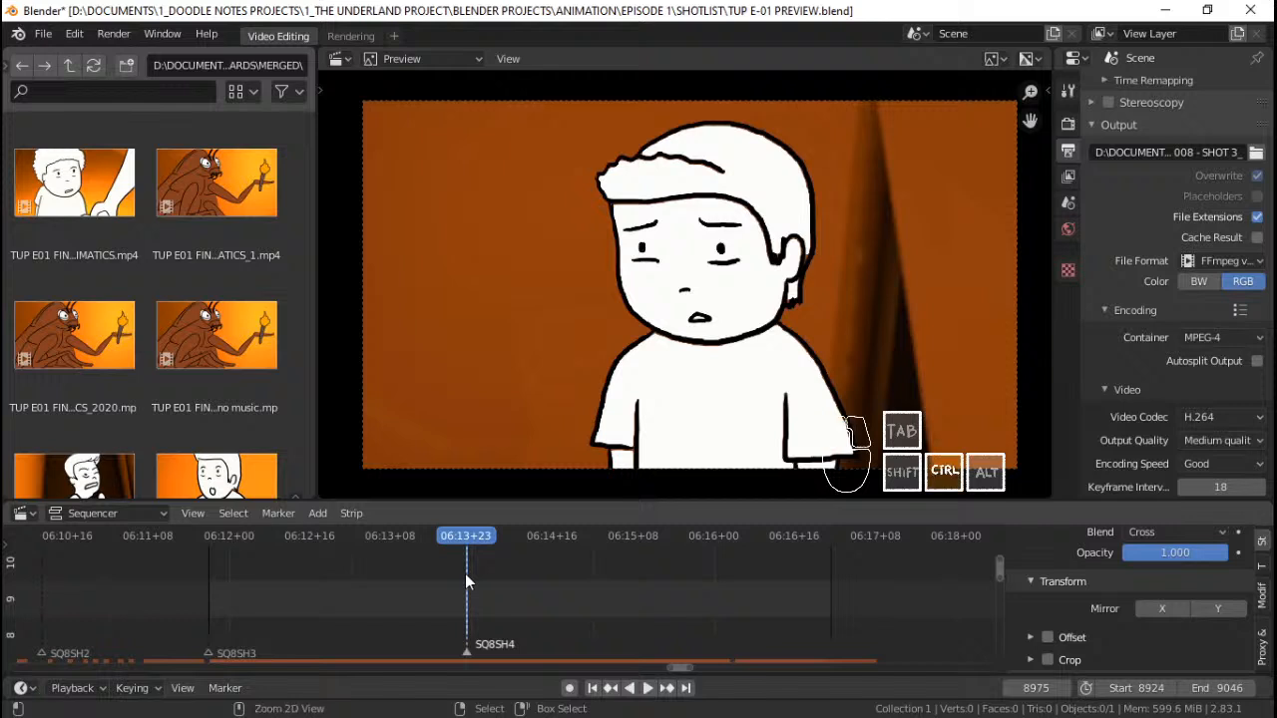
key("ctrl+Home")
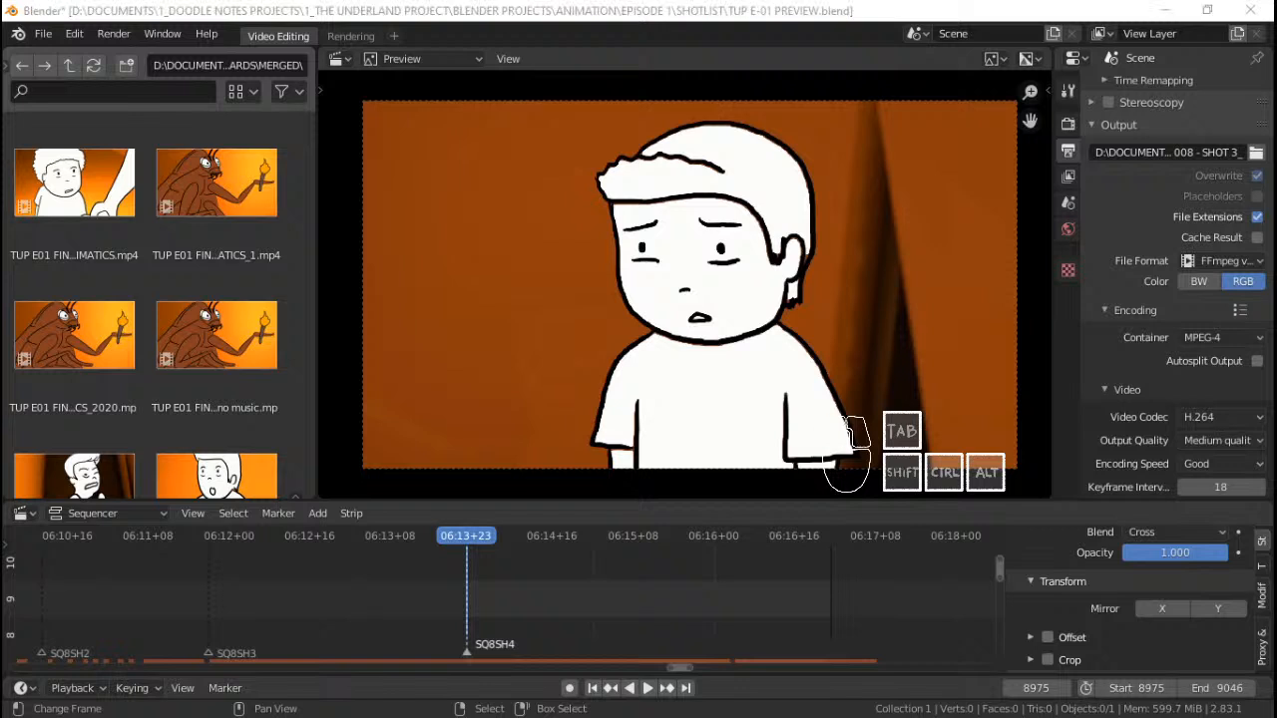
Play back the SQ8SH4 frame range to review the shot from its marker onward
key("space")
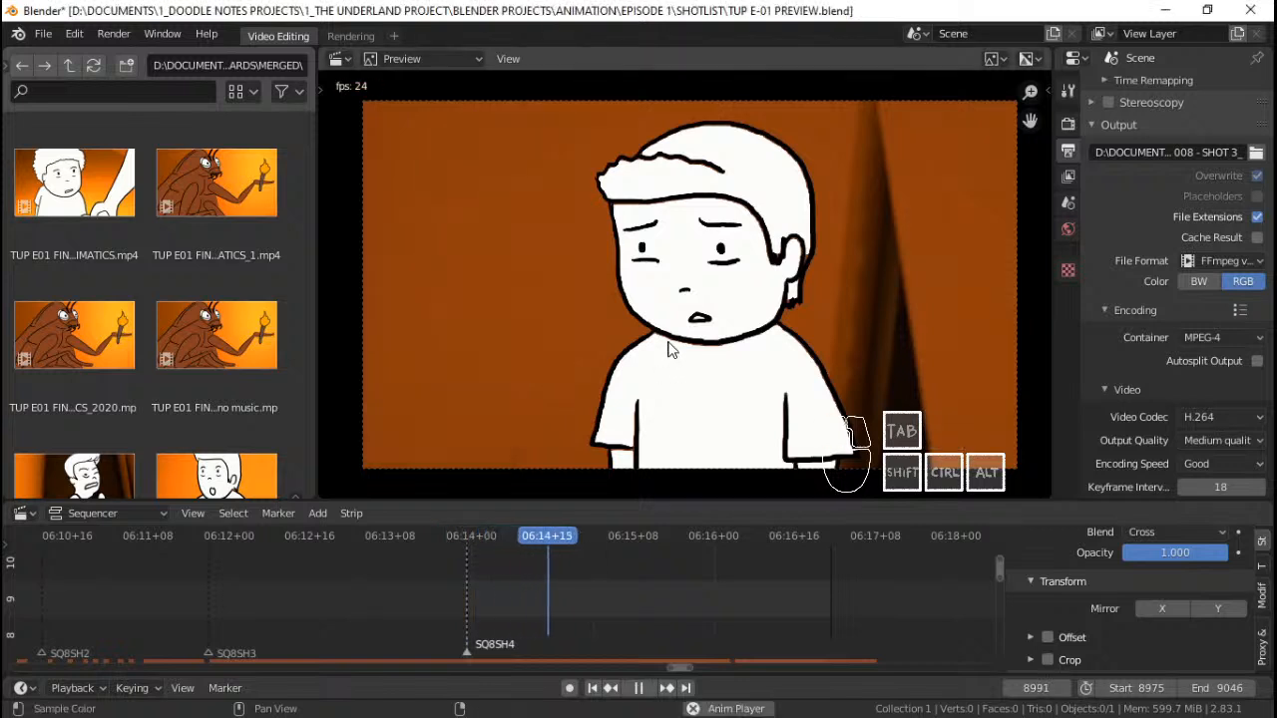
key("space")
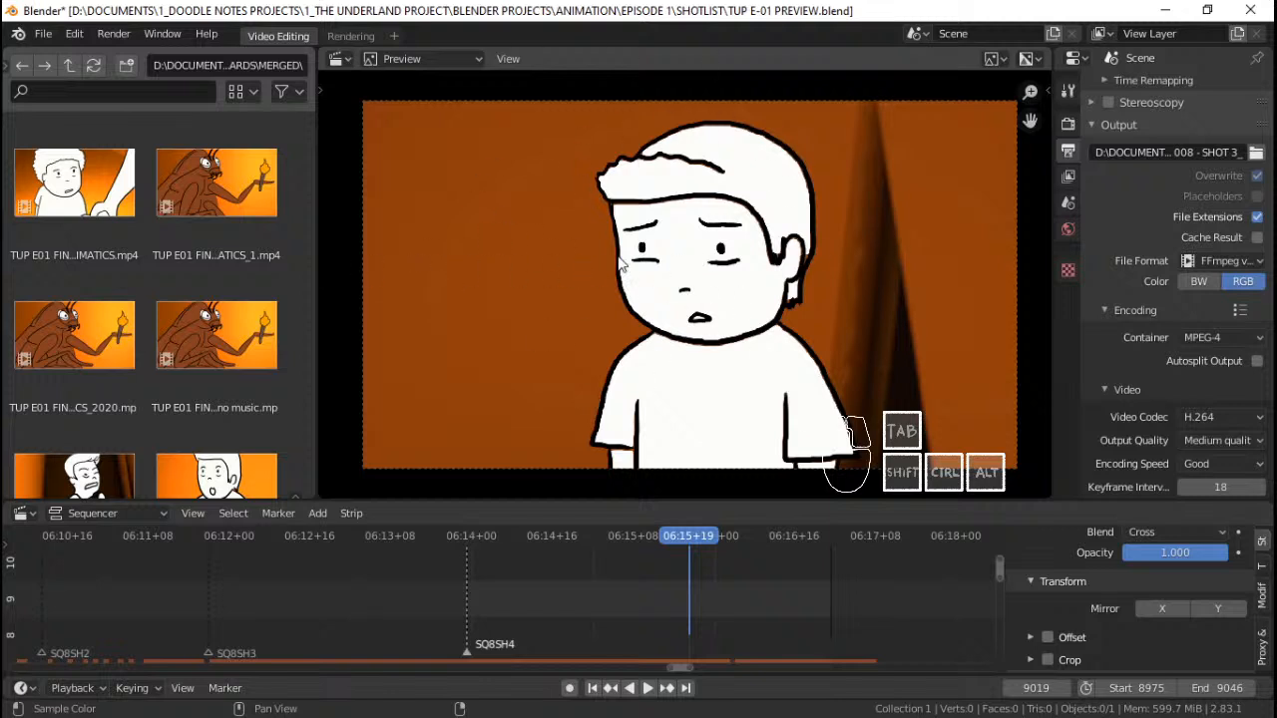
left_click(467, 574)
key("space")
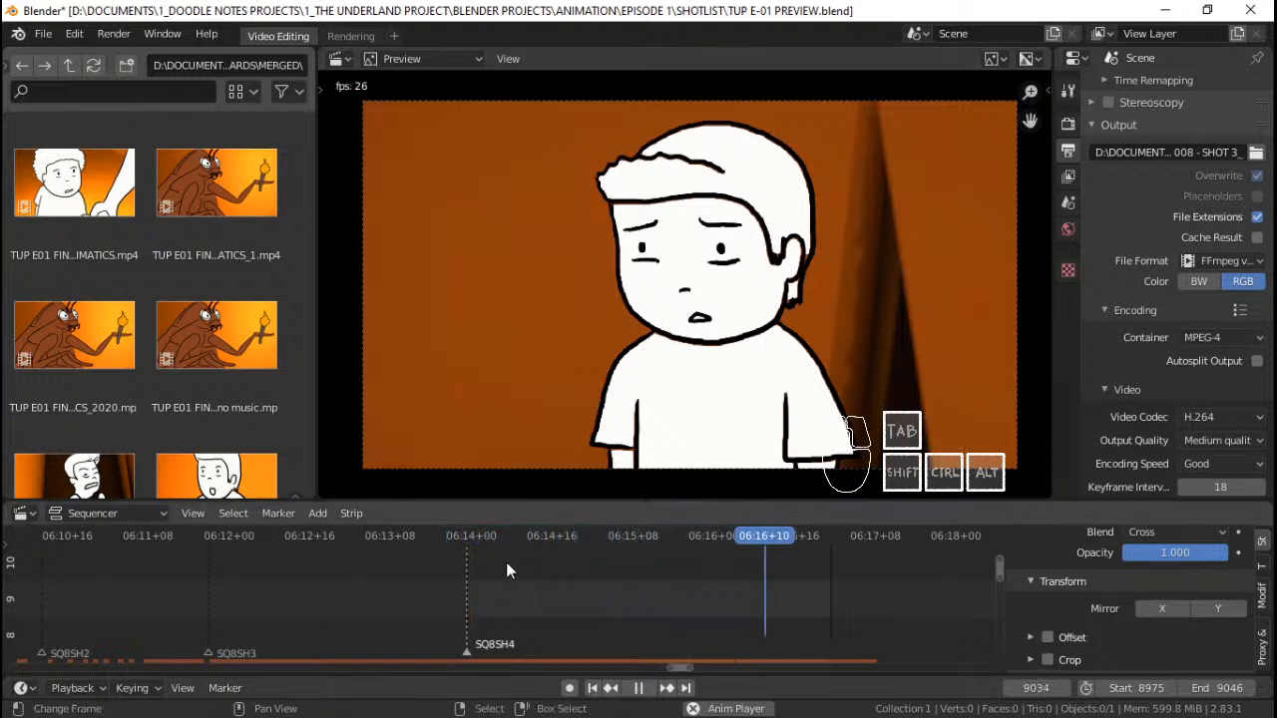
key("space")
left_click(483, 574)
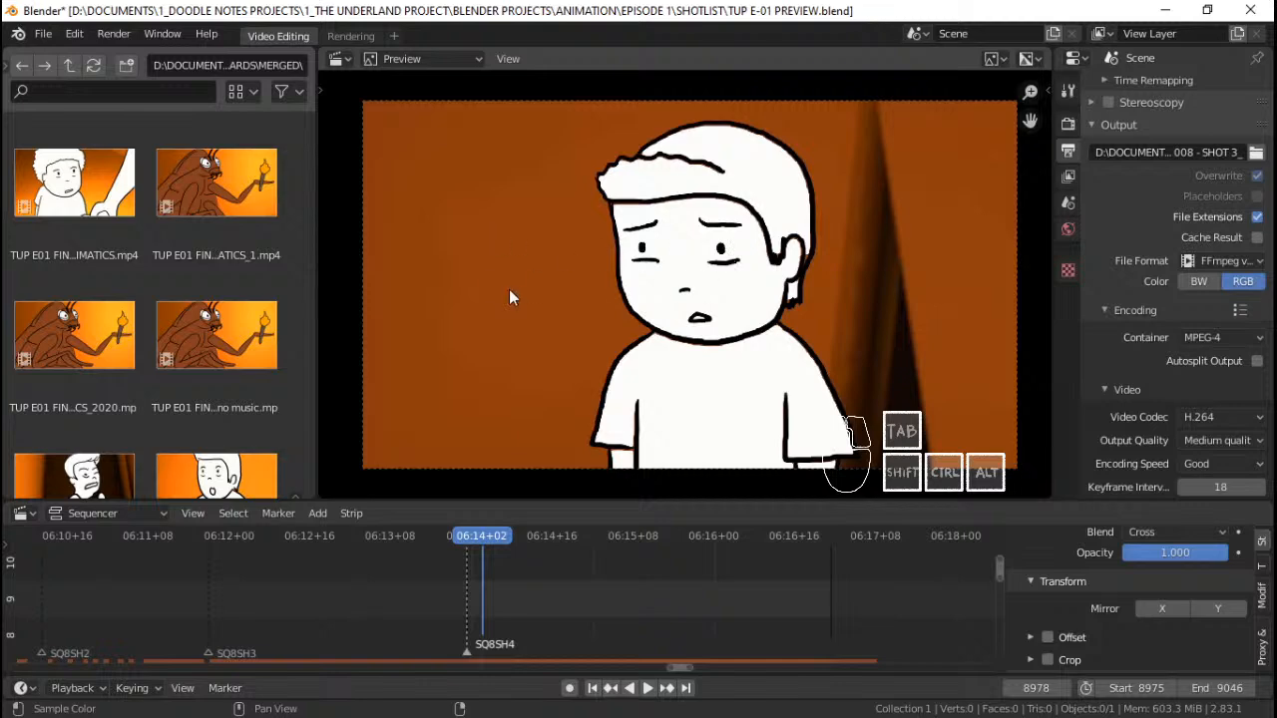
scroll(62, 263, "down", 5)
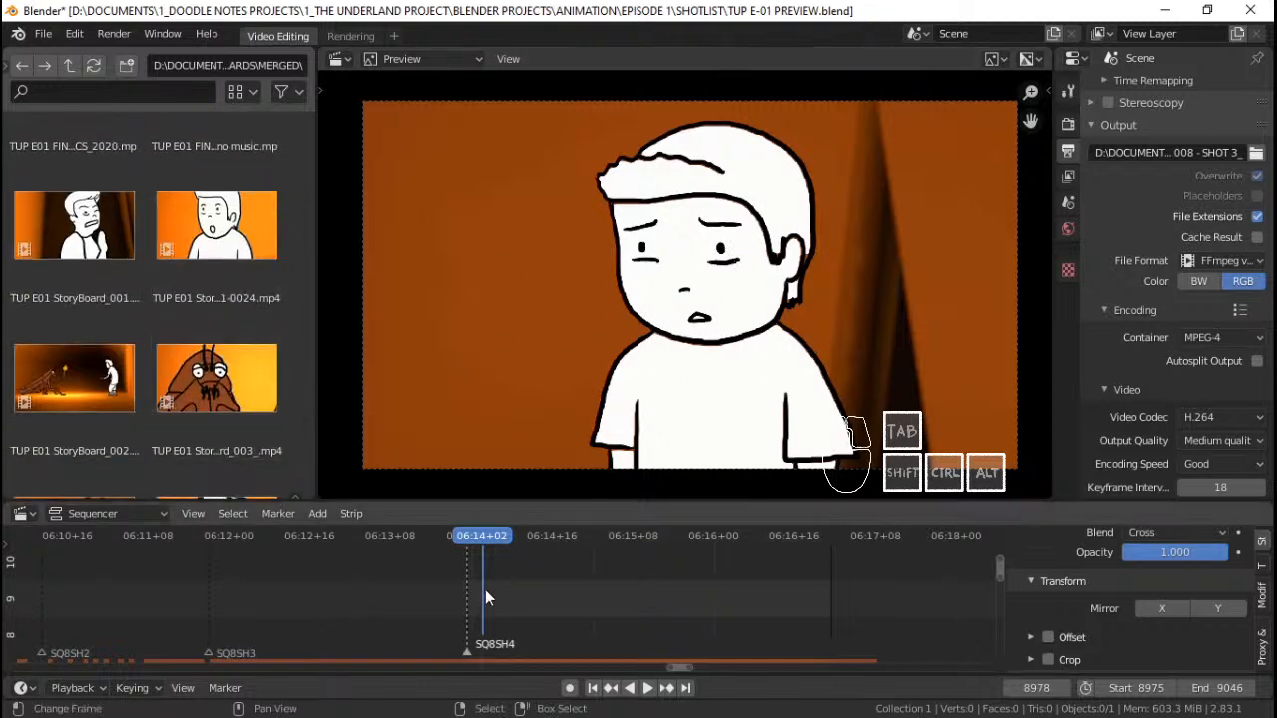
key("space")
key("space")
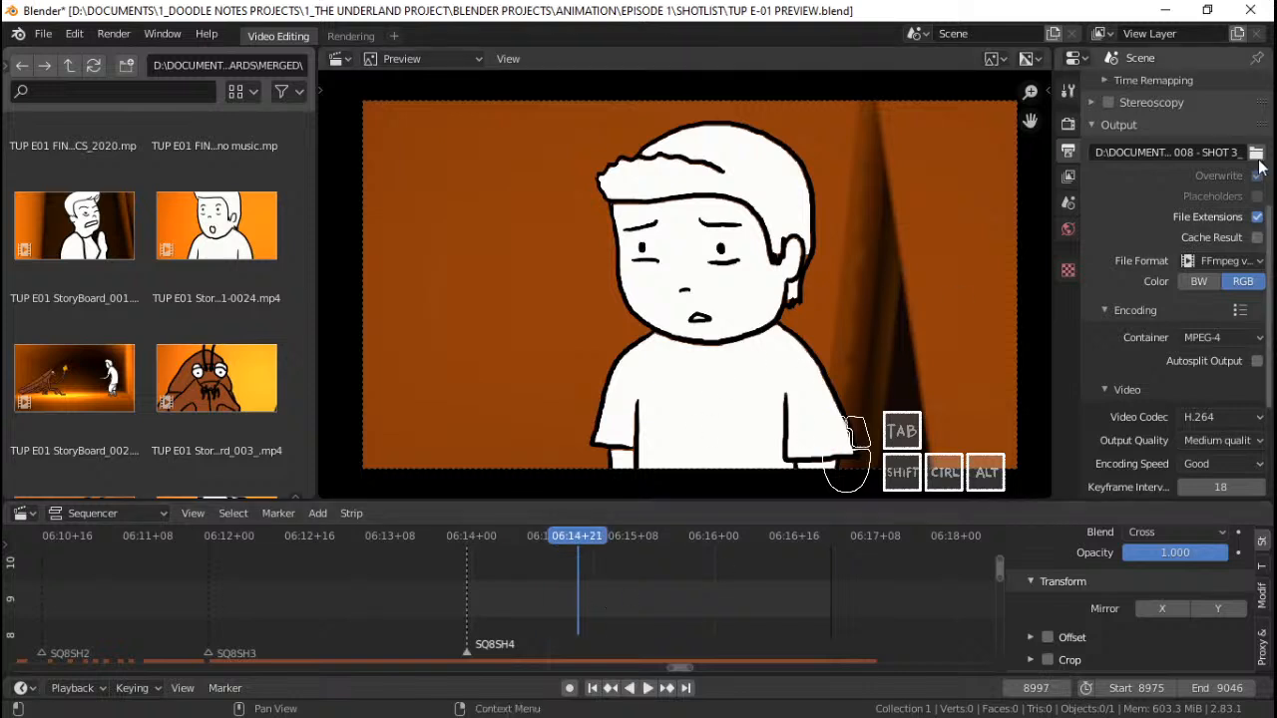
Change the render output file name to SEQ 008 - SHOT 4_
left_click(1162, 151)
left_click(1237, 153)
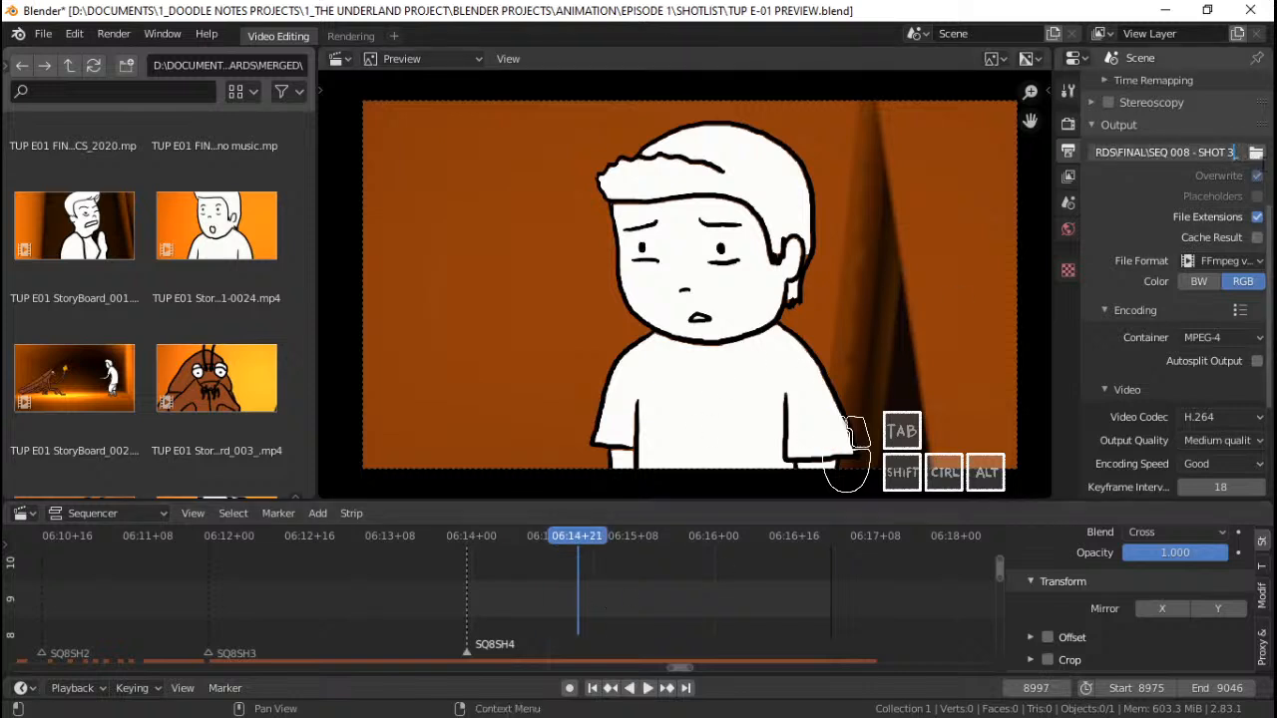
key("BackSpace")
key("BackSpace")
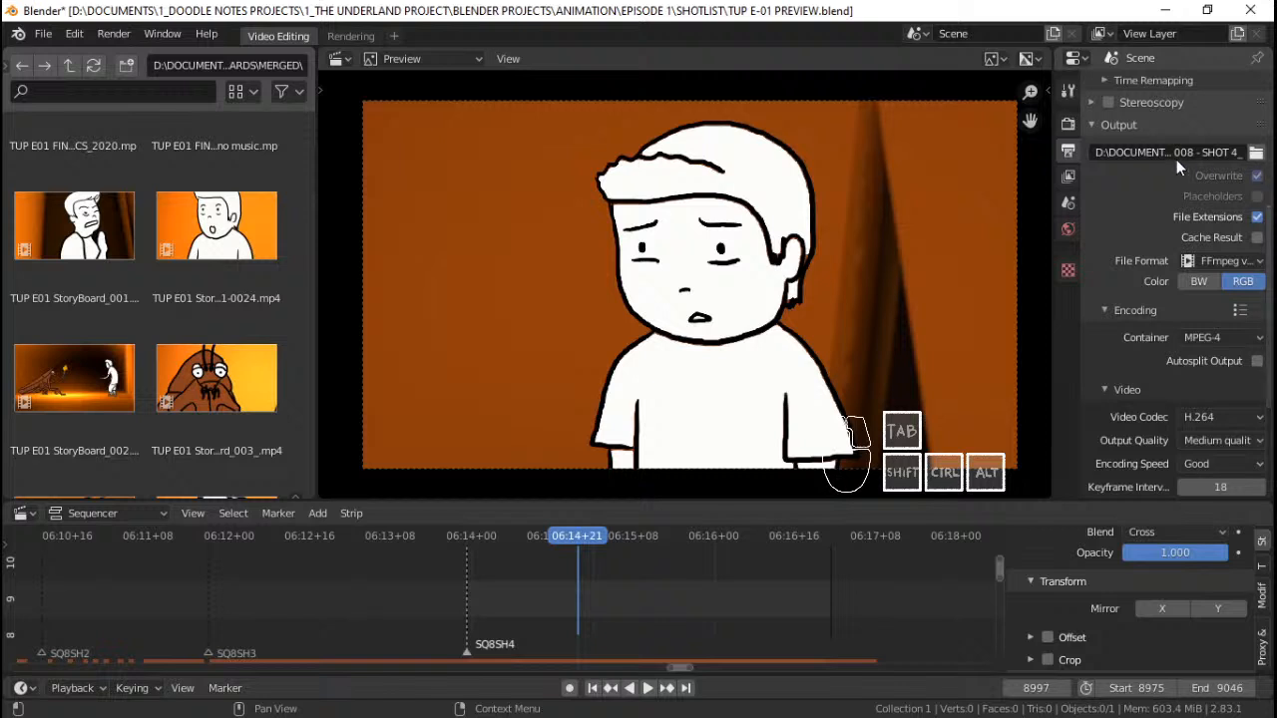
type("4")
key("Return")
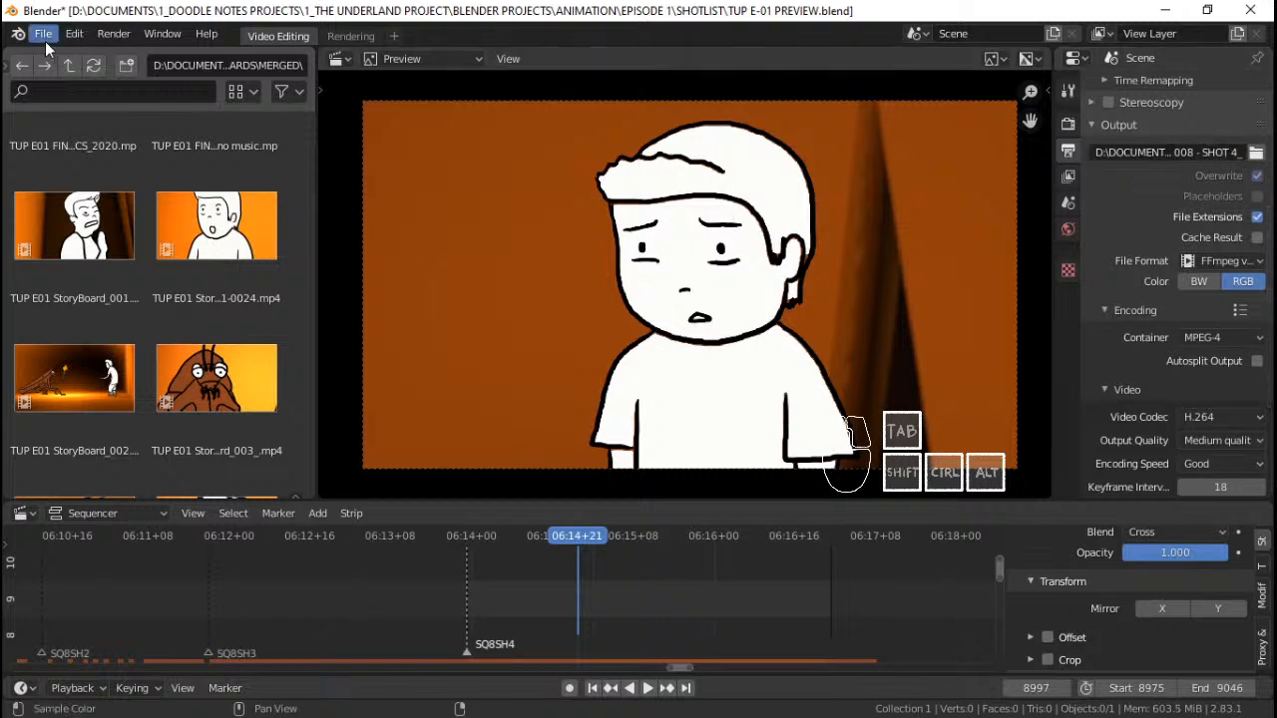
Render the frame range as a video, return to the sequencer preview and save the project
left_click(113, 34)
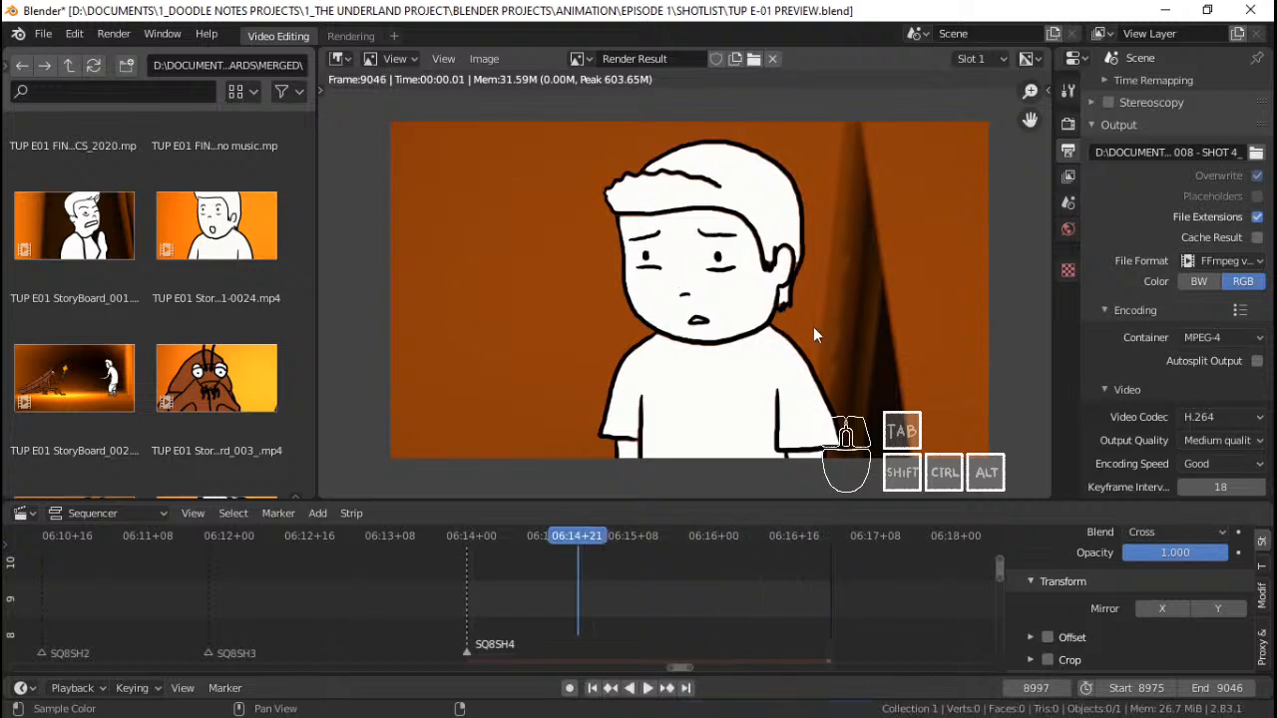
key("Escape")
key("ctrl+s")
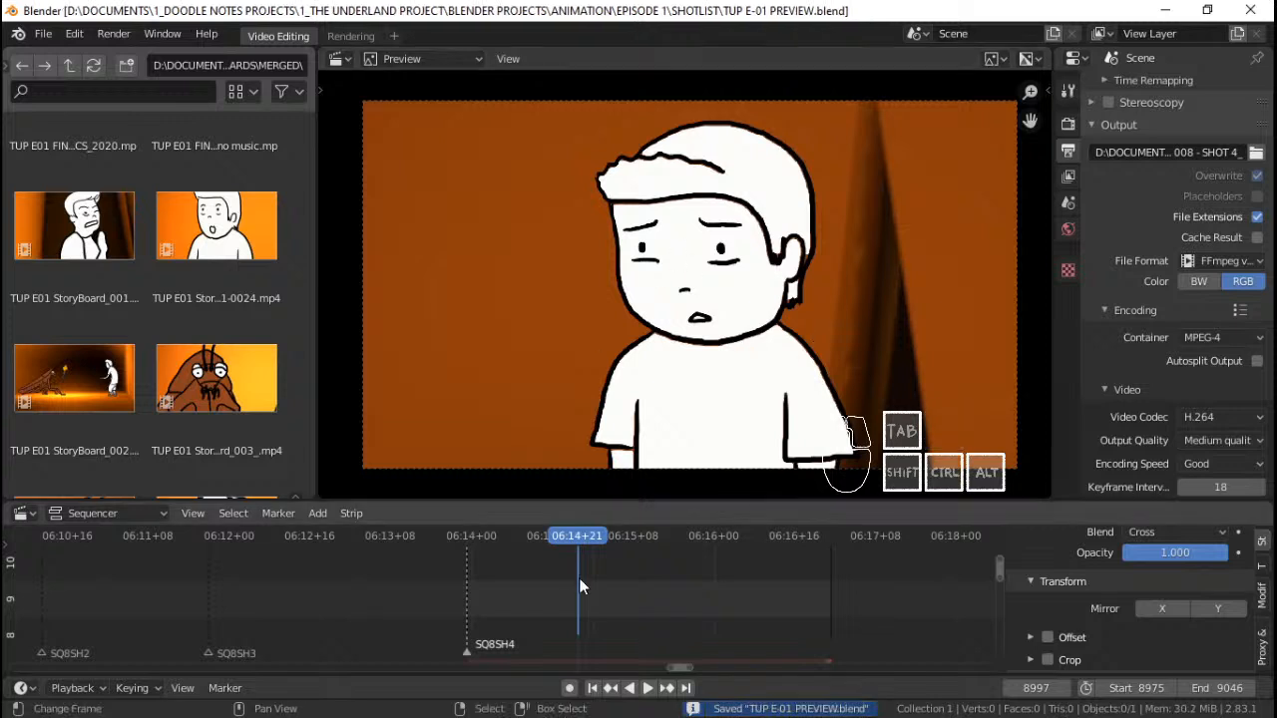
scroll(584, 598, "down", 2)
middle_click_drag(599, 596, 604, 532)
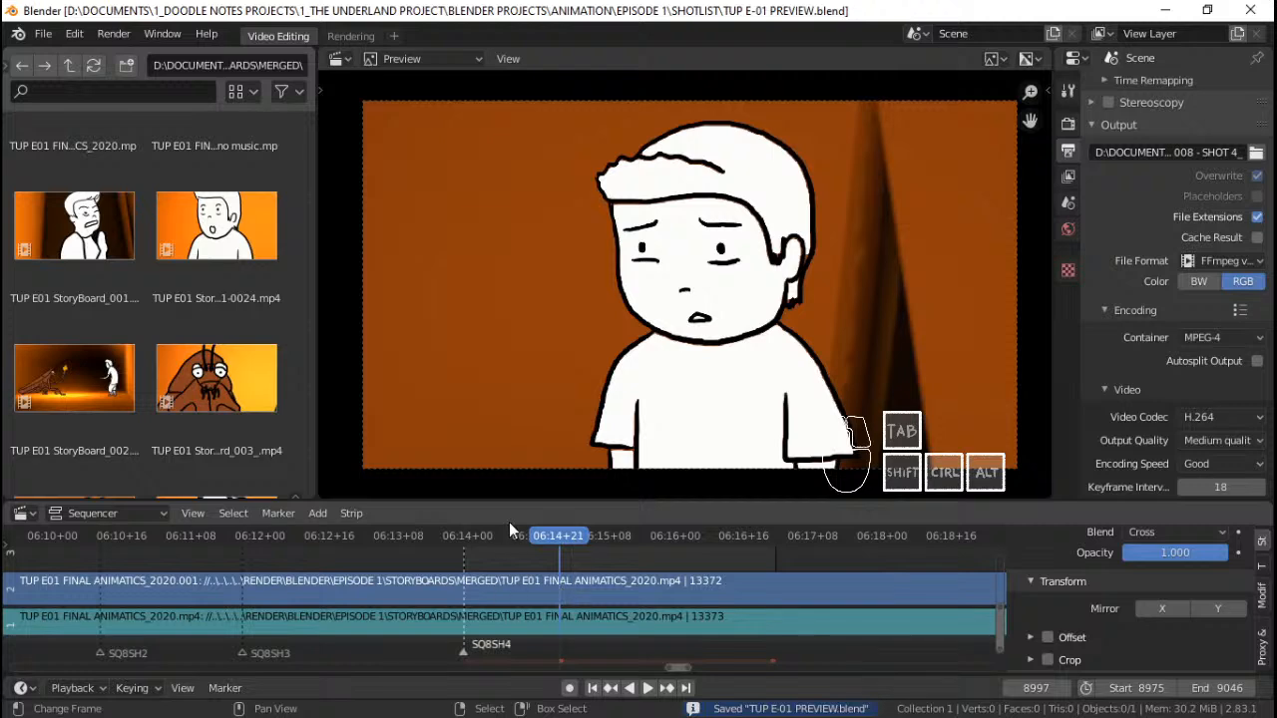
scroll(555, 572, "up", 4)
middle_click_drag(531, 567, 471, 576)
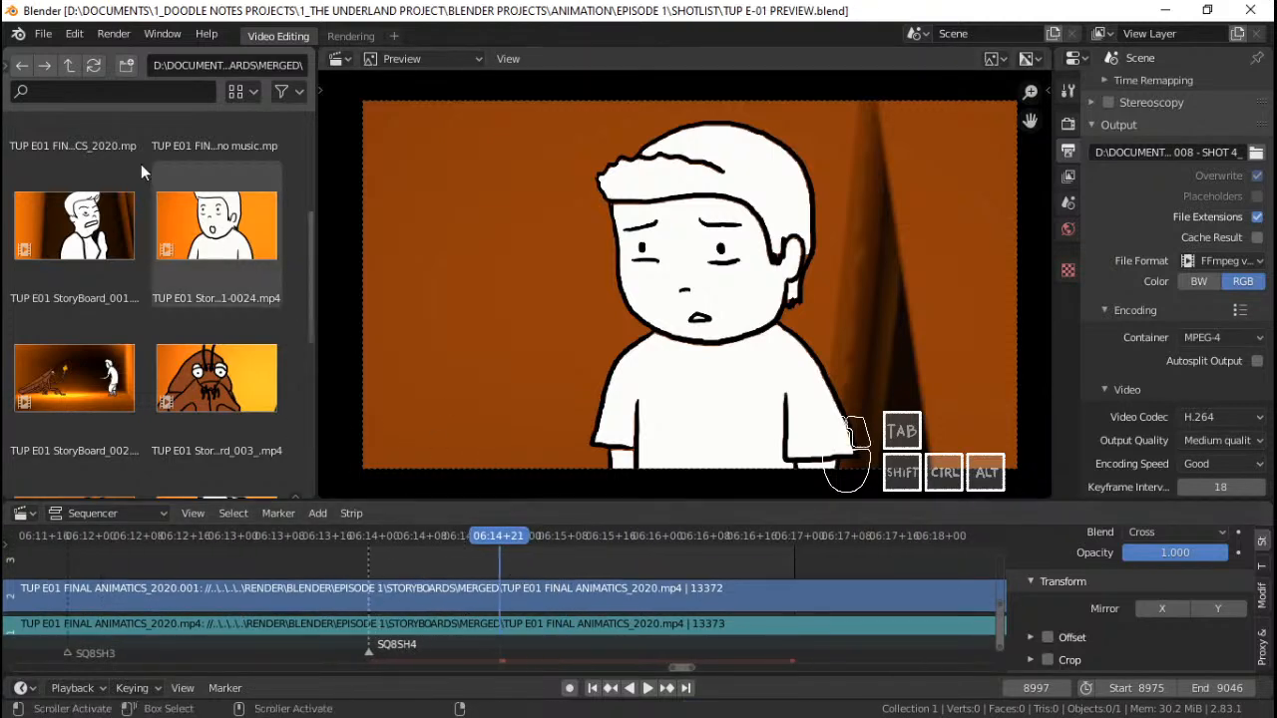
left_click(42, 34)
left_click(43, 36)
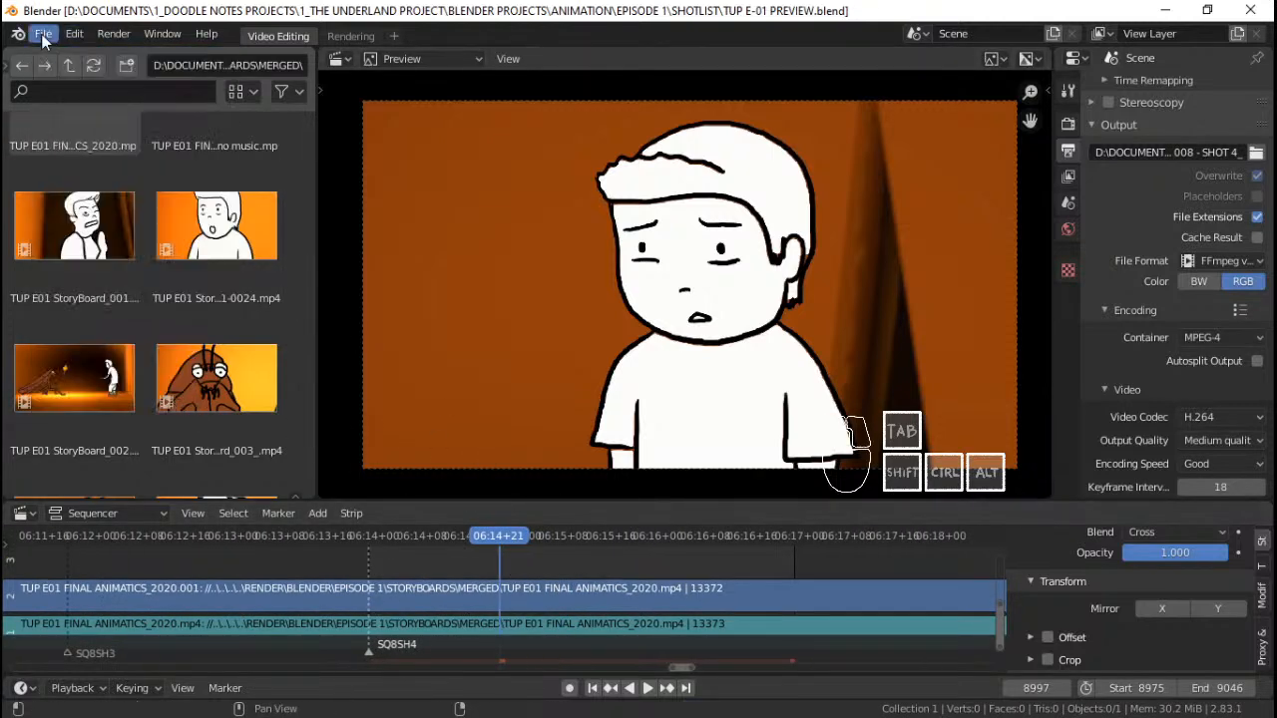
left_click(43, 36)
left_click(43, 36)
left_click(73, 33)
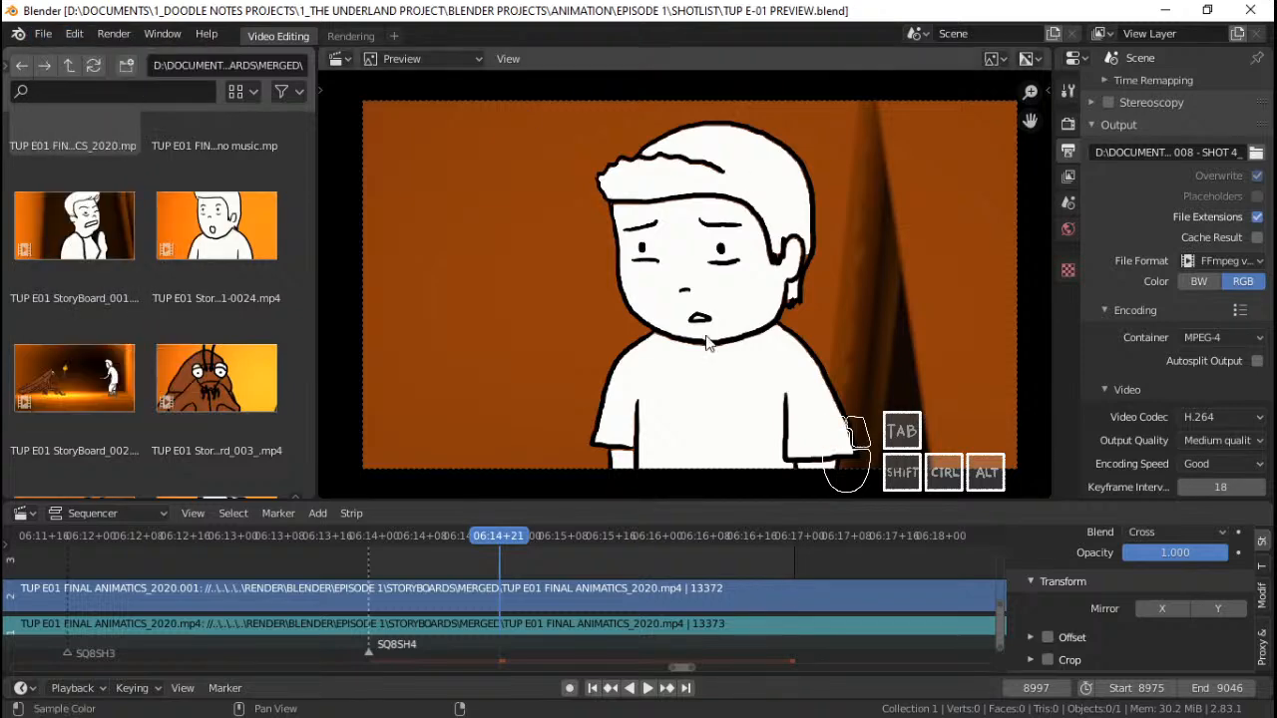
Save the preview project and open the recent file SEQ 008 - SHOT 3.blend
key("ctrl+s")
left_click(41, 34)
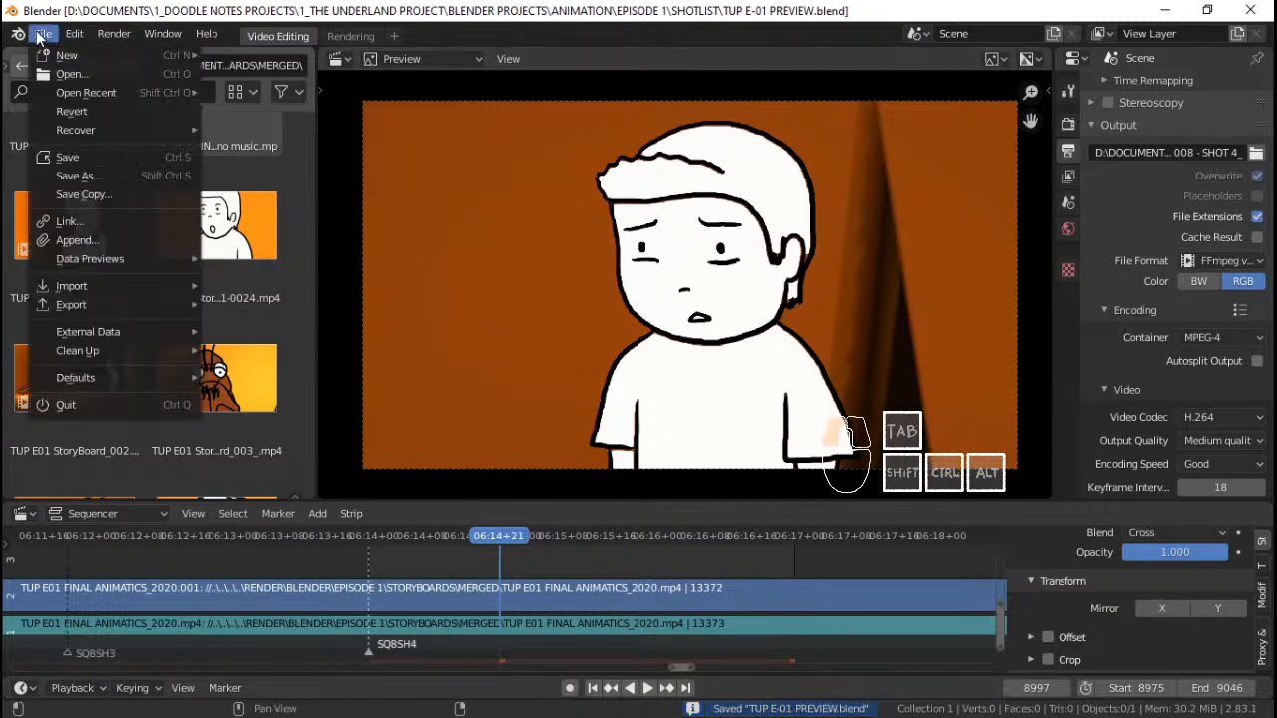
left_click(40, 36)
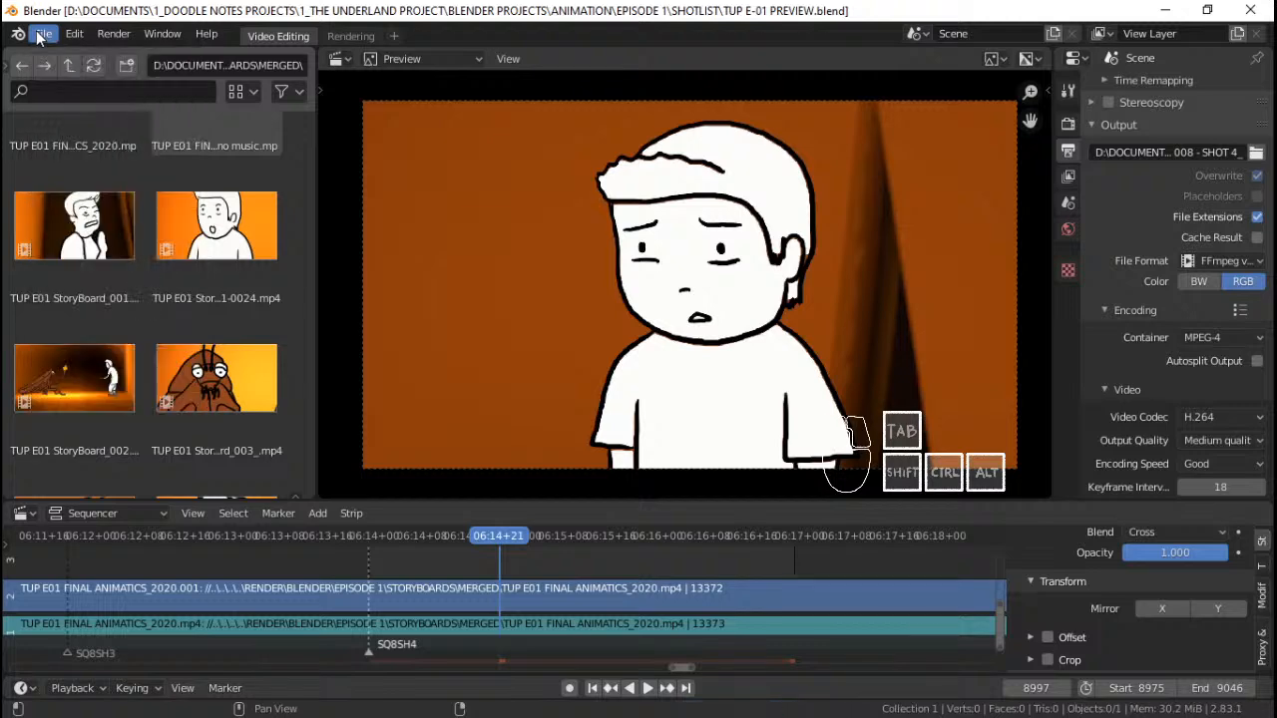
left_click(41, 36)
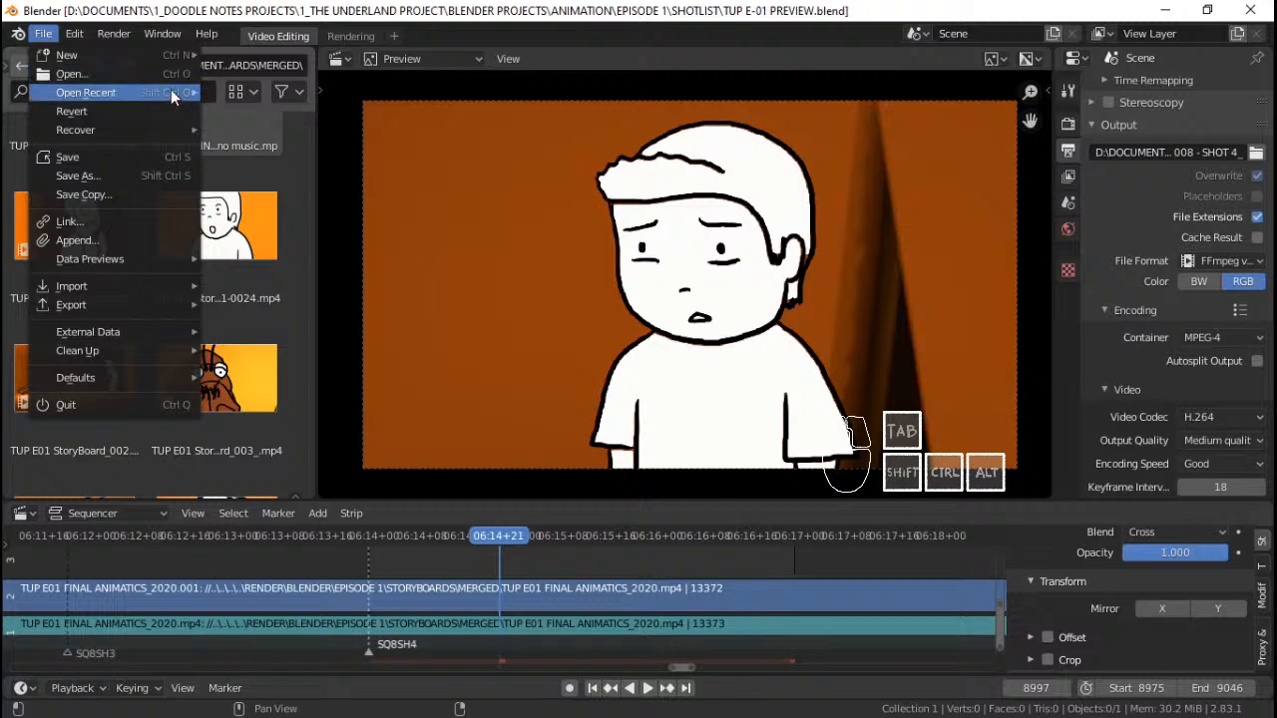
mouse_move(171, 89)
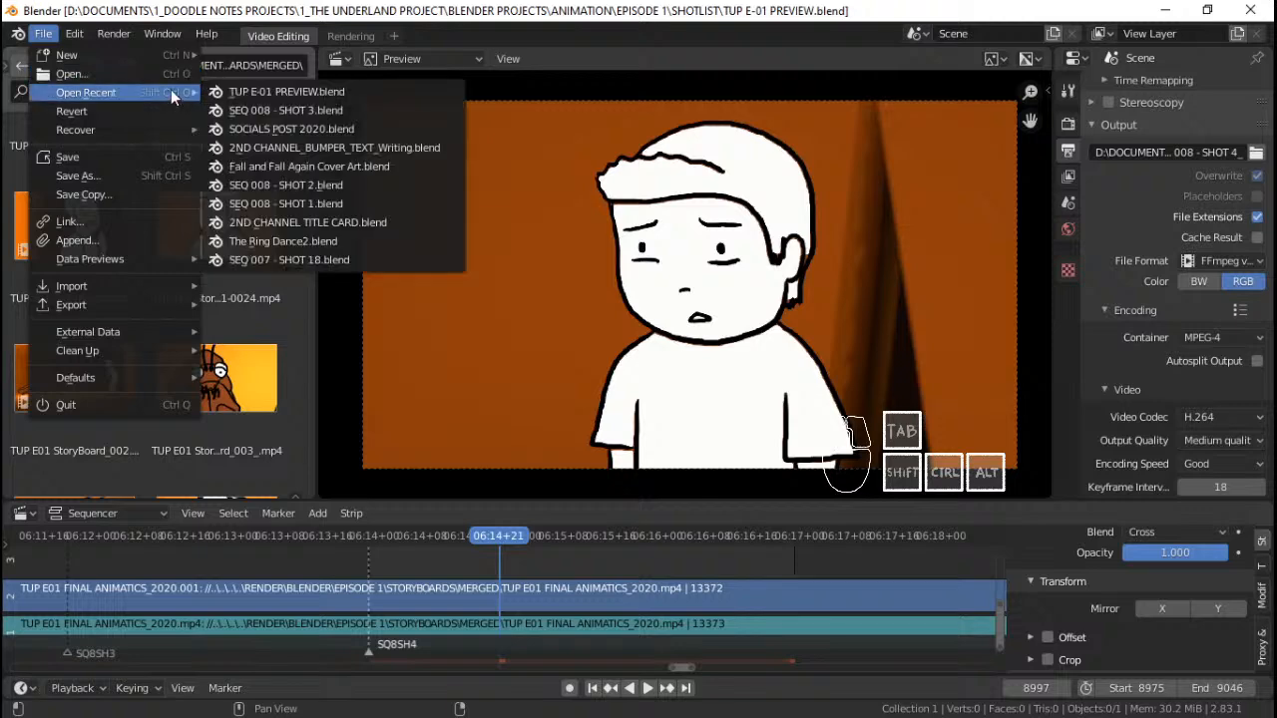
left_click(310, 110)
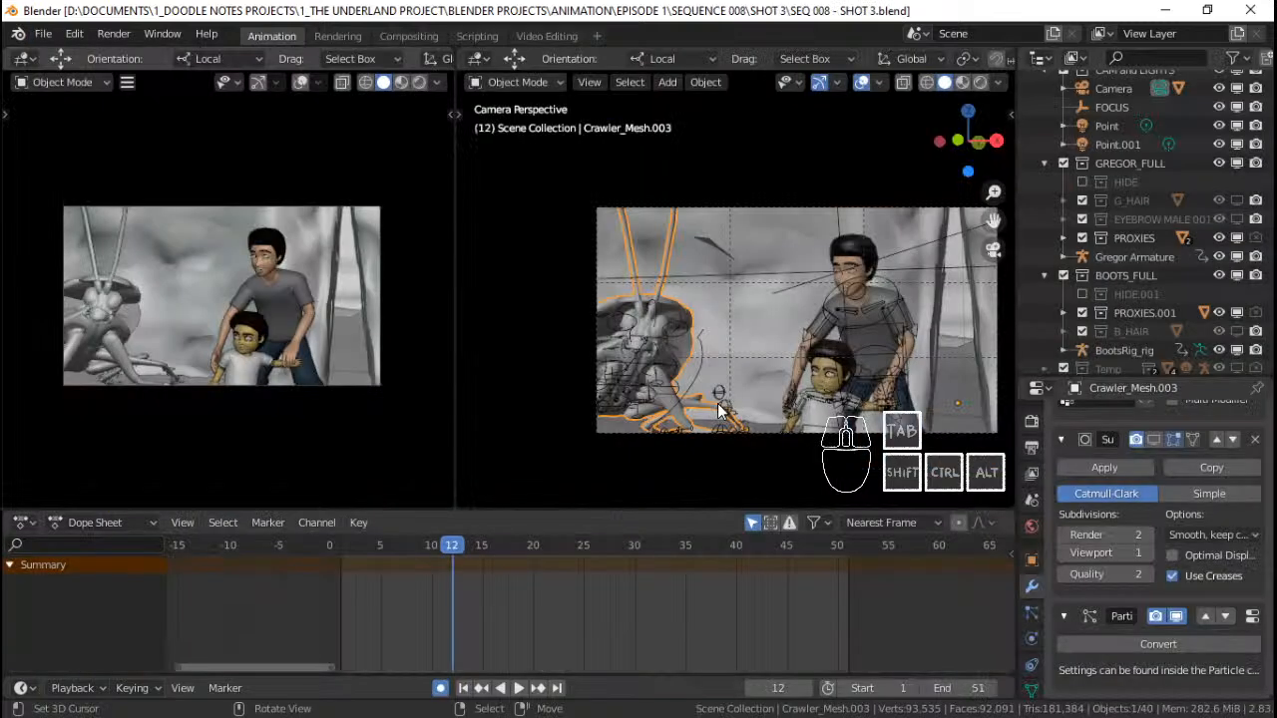
Go to frame 1 and examine the characters' starting poses in the camera view
left_click(345, 581)
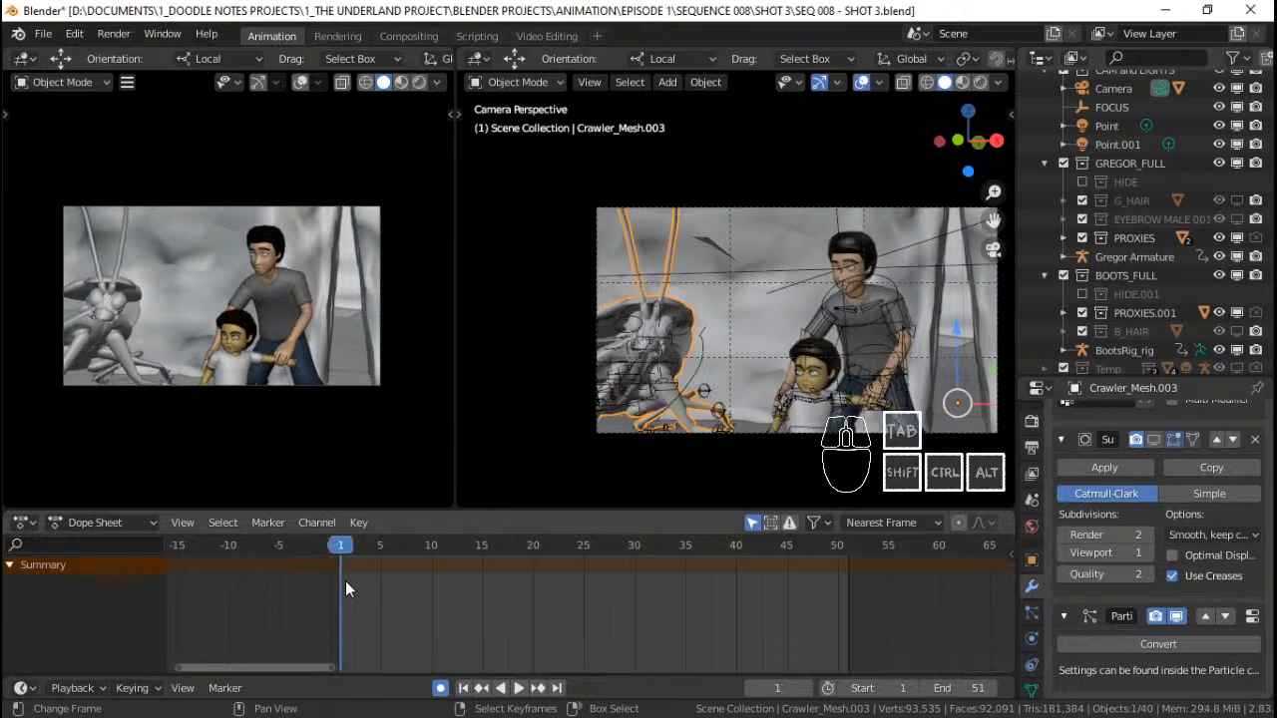
scroll(722, 310, "down", 1)
mouse_move(763, 309)
middle_mouse_down("shift")
mouse_move(672, 306)
mouse_move(746, 311)
middle_mouse_up("shift")
scroll(711, 309, "up", 2)
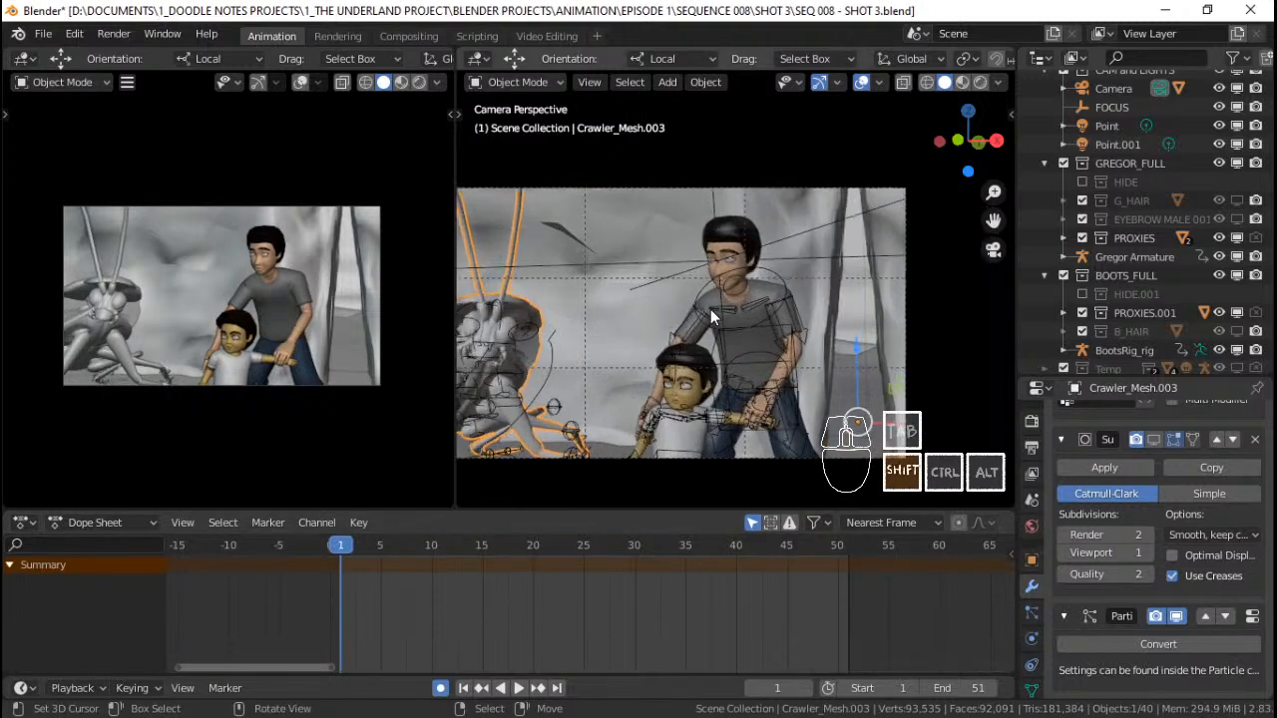
middle_click_drag(681, 368, 692, 369, "shift")
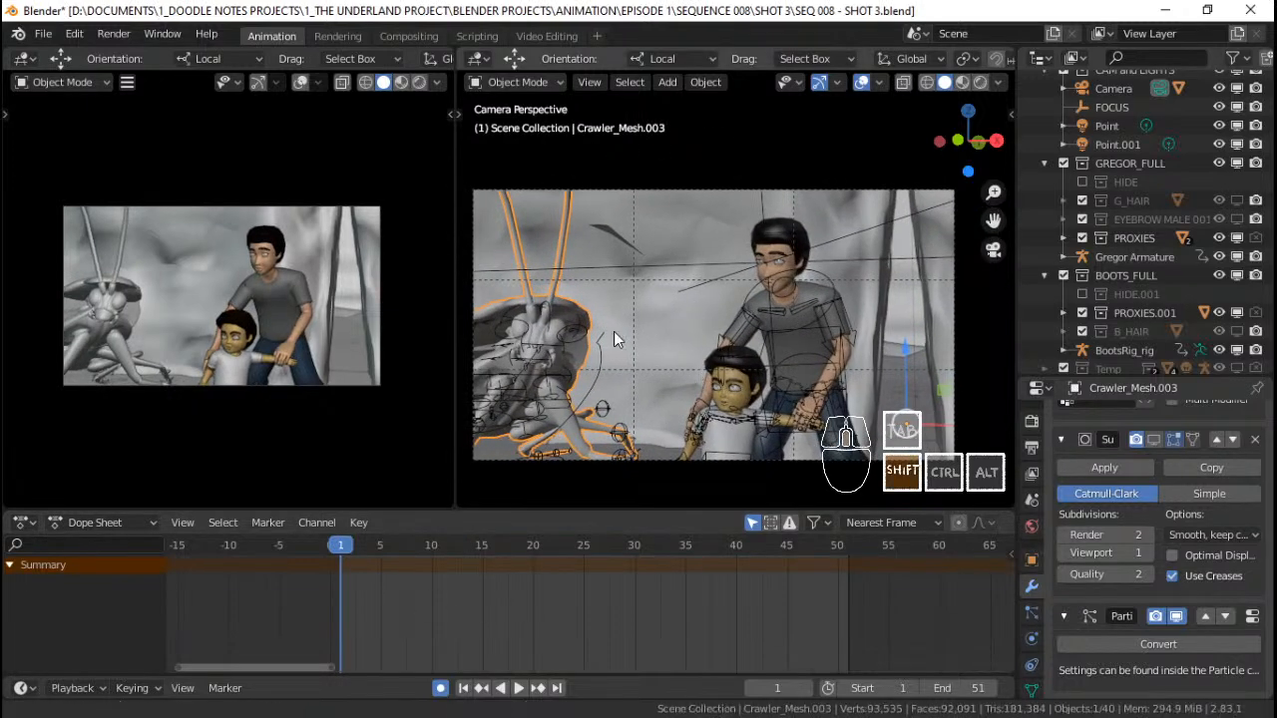
middle_click_drag(613, 333, 615, 333, "shift")
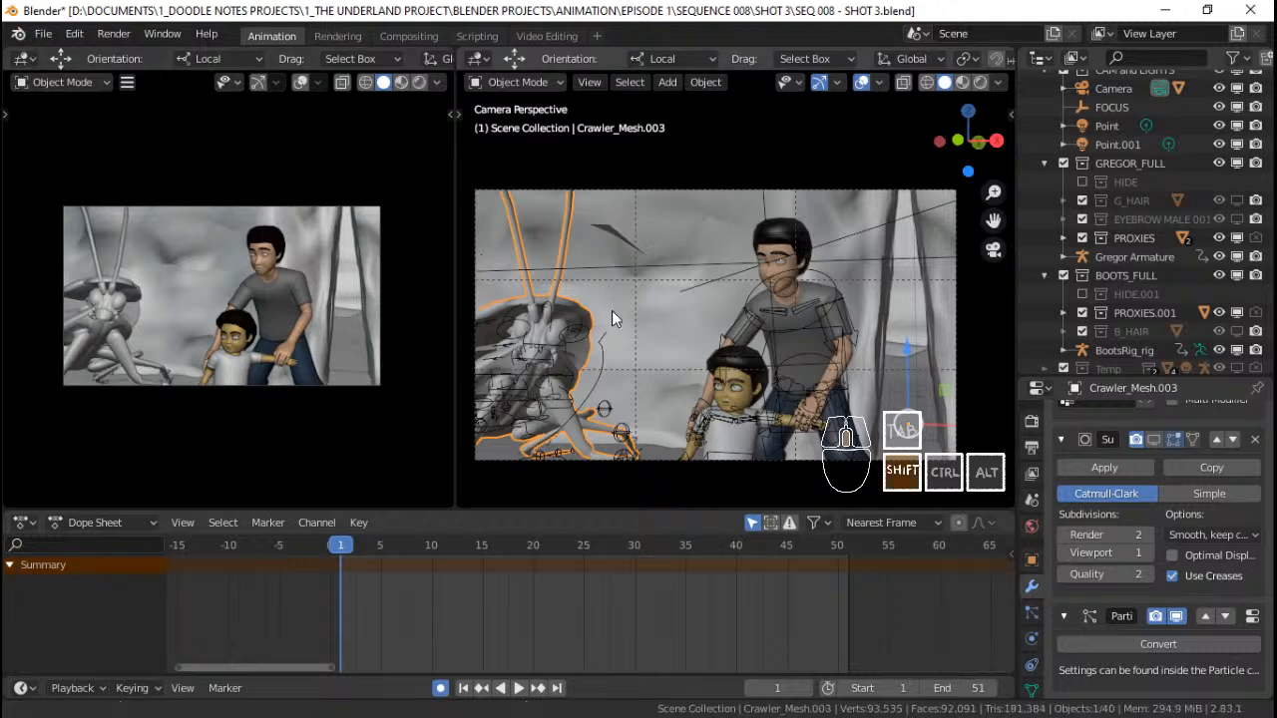
middle_click_drag(612, 310, 635, 315, "shift")
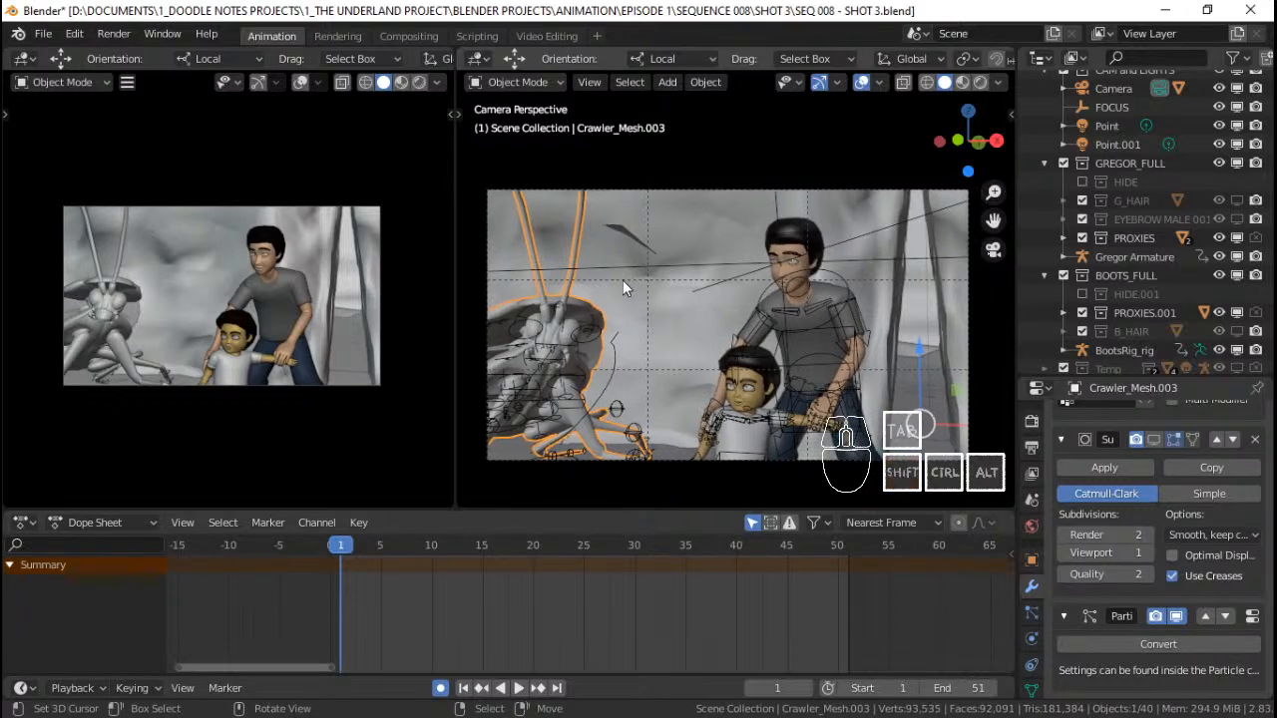
left_click(44, 34)
left_click(43, 41)
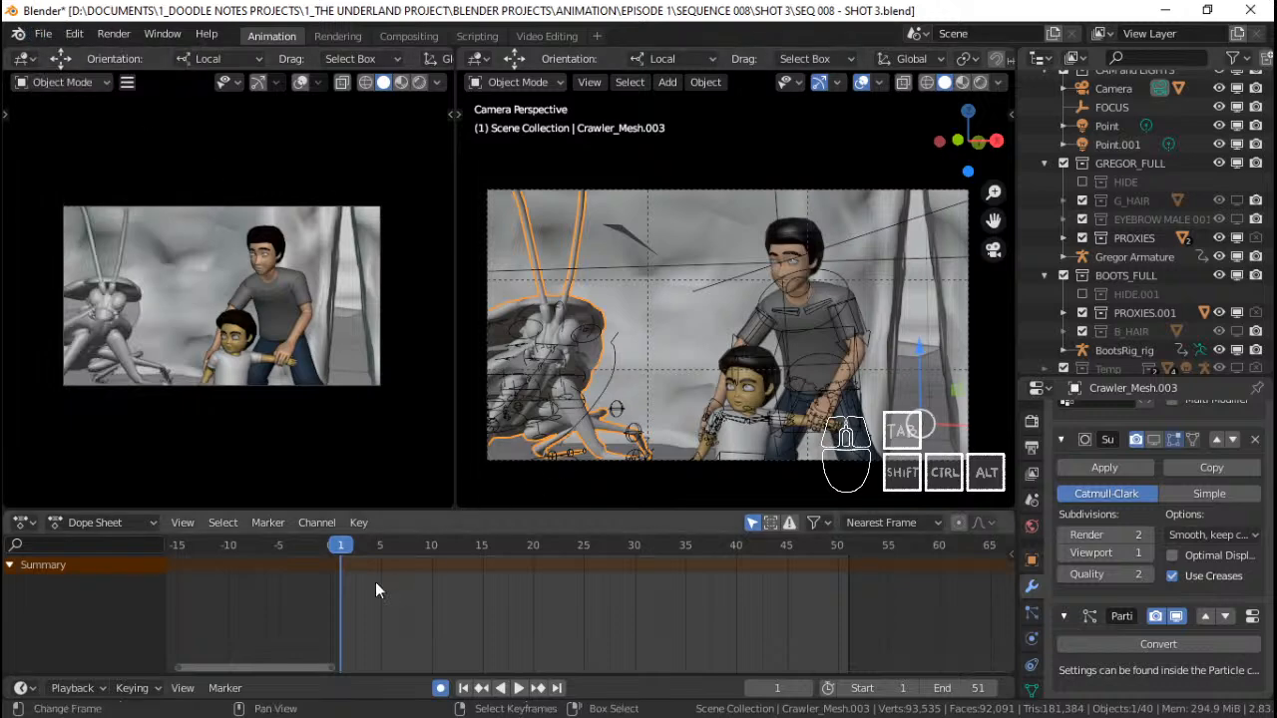
Hide the CAVE ENVIRONMENT collection in the viewports and play the shot's animation through to near its end
scroll(1211, 308, "down", 4)
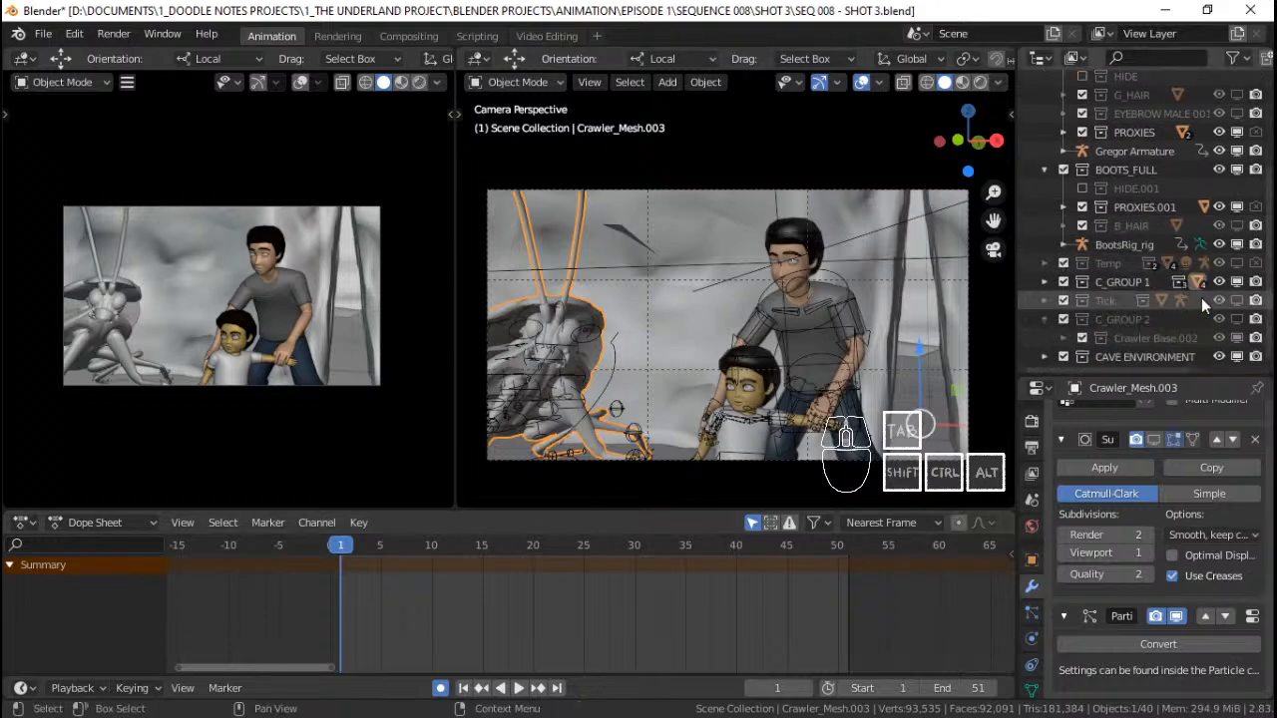
left_click(1238, 357)
key("space")
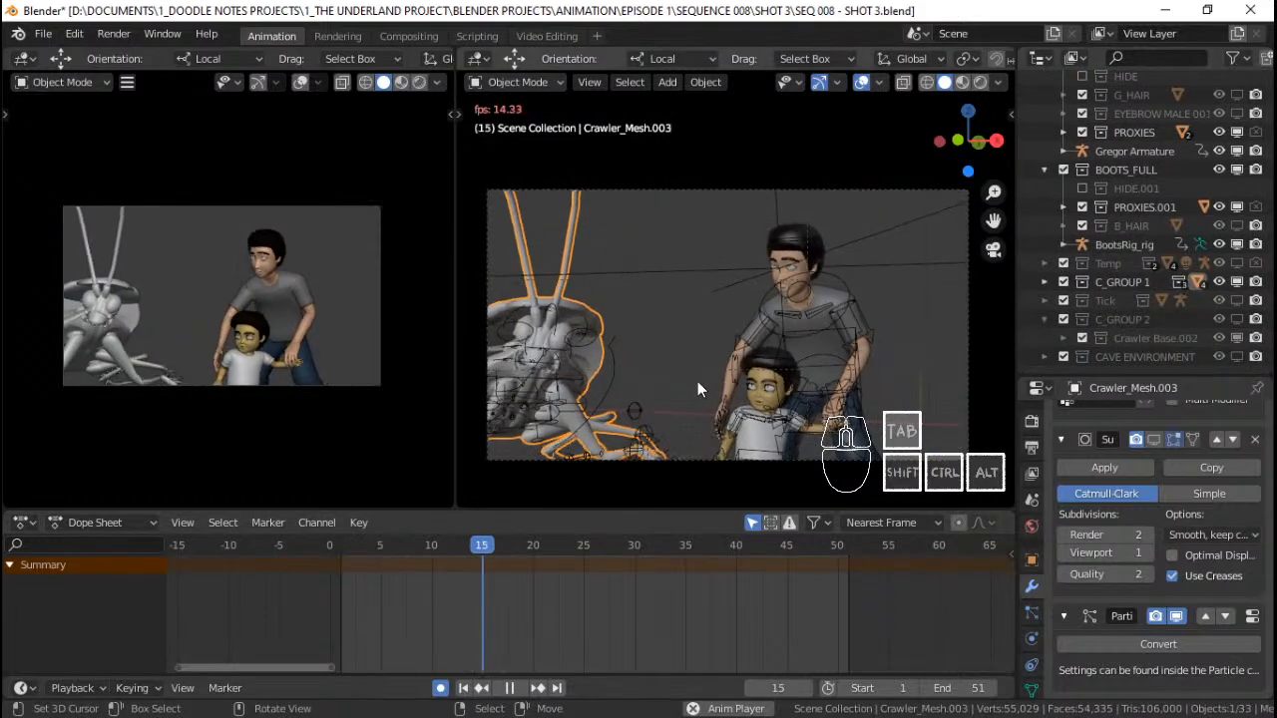
key("space")
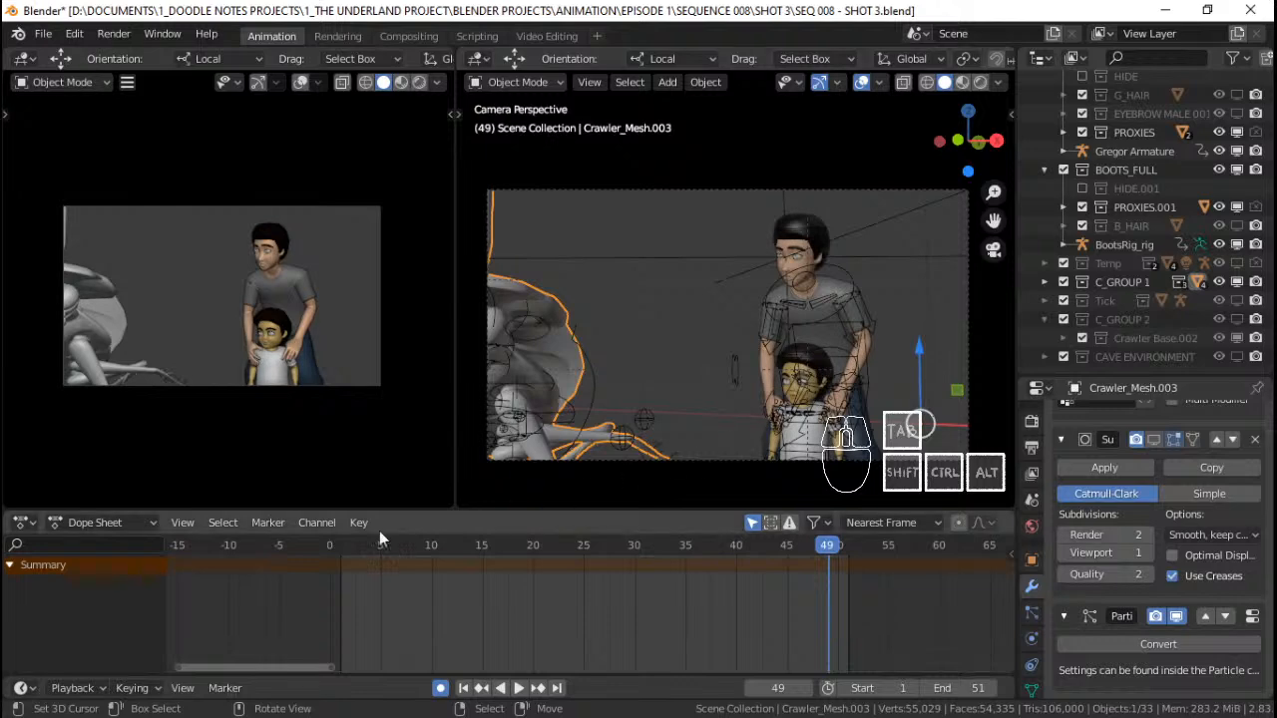
Replay the animation from frame 1, check the poses around frames 12 to 26 and return to the first frame
left_click(340, 564)
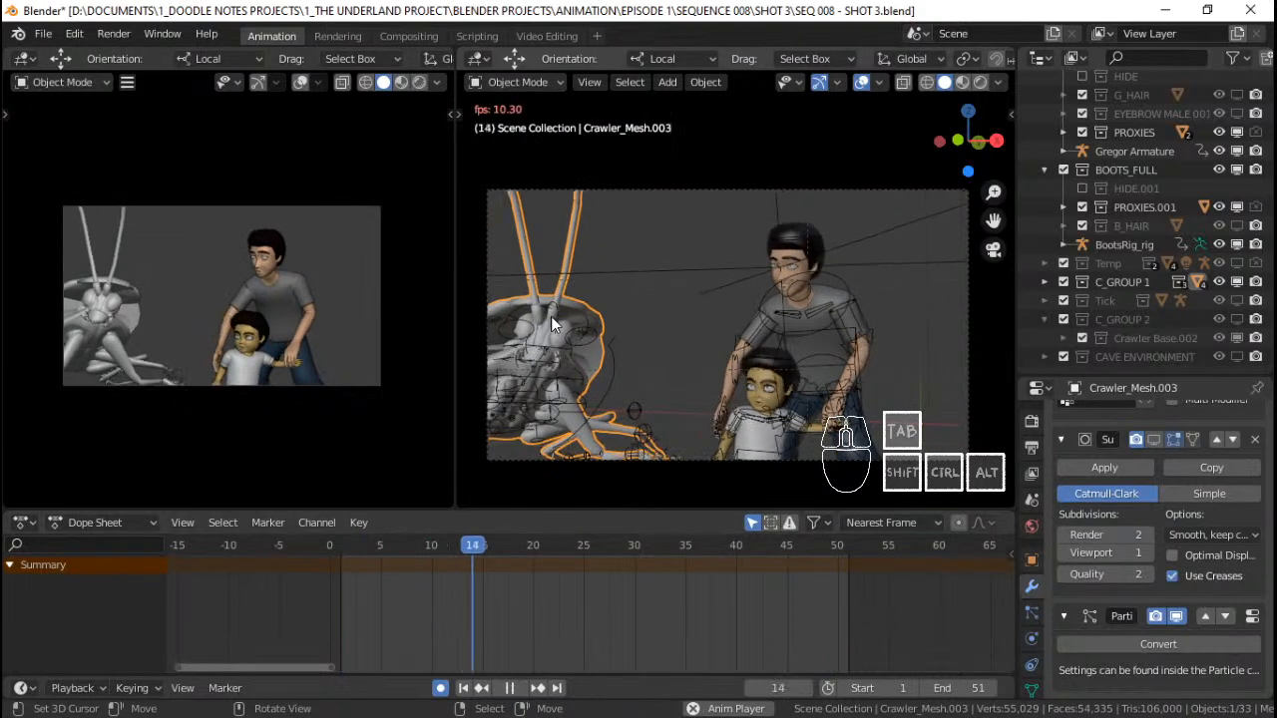
key("space")
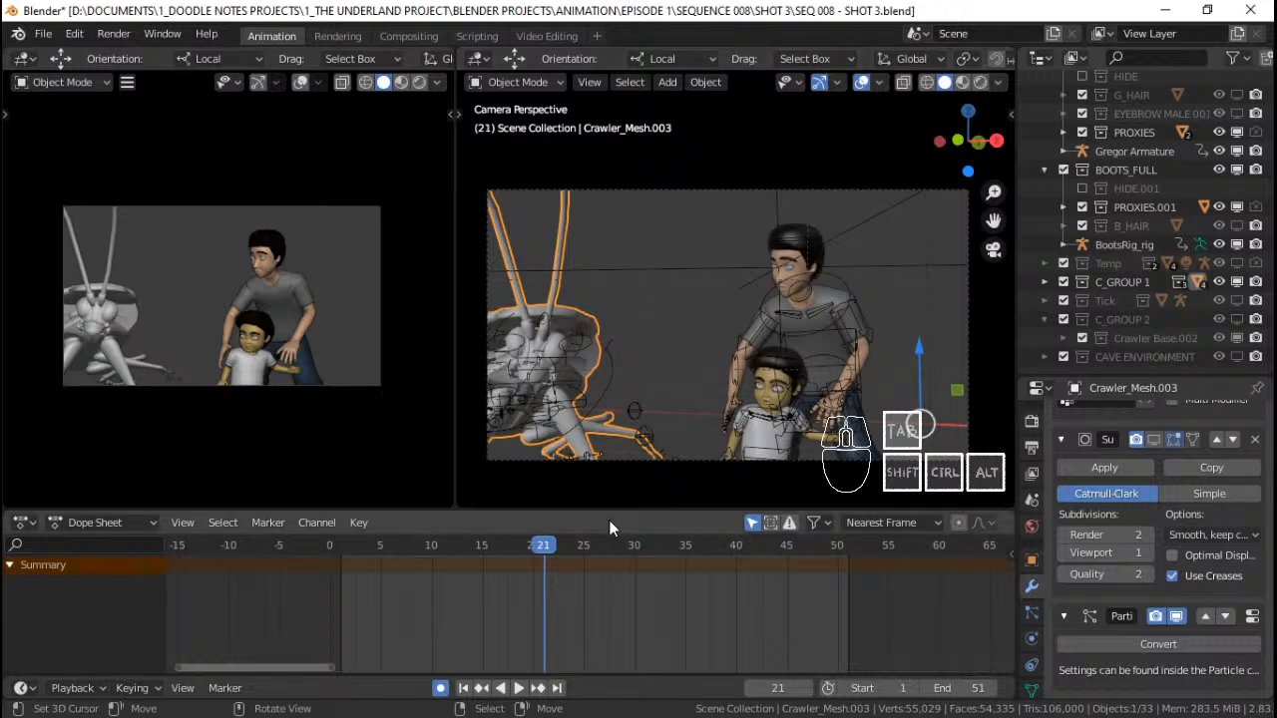
key("space")
key("space")
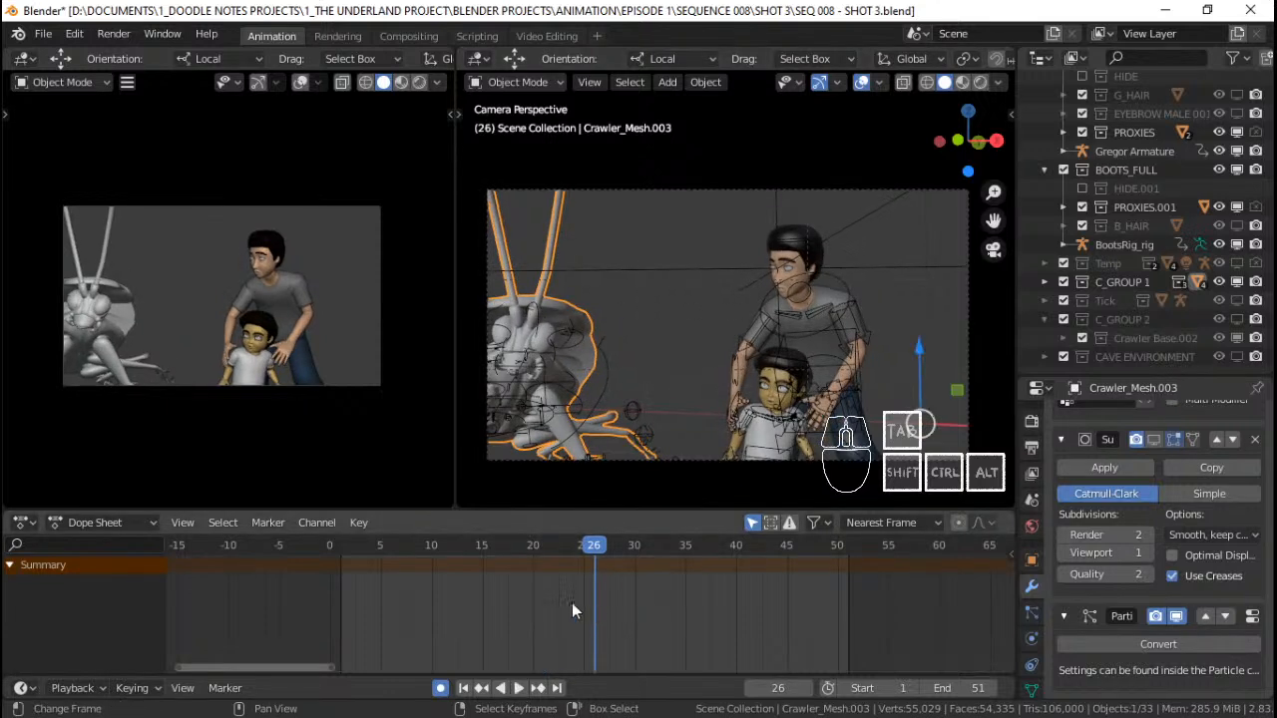
left_click(452, 600)
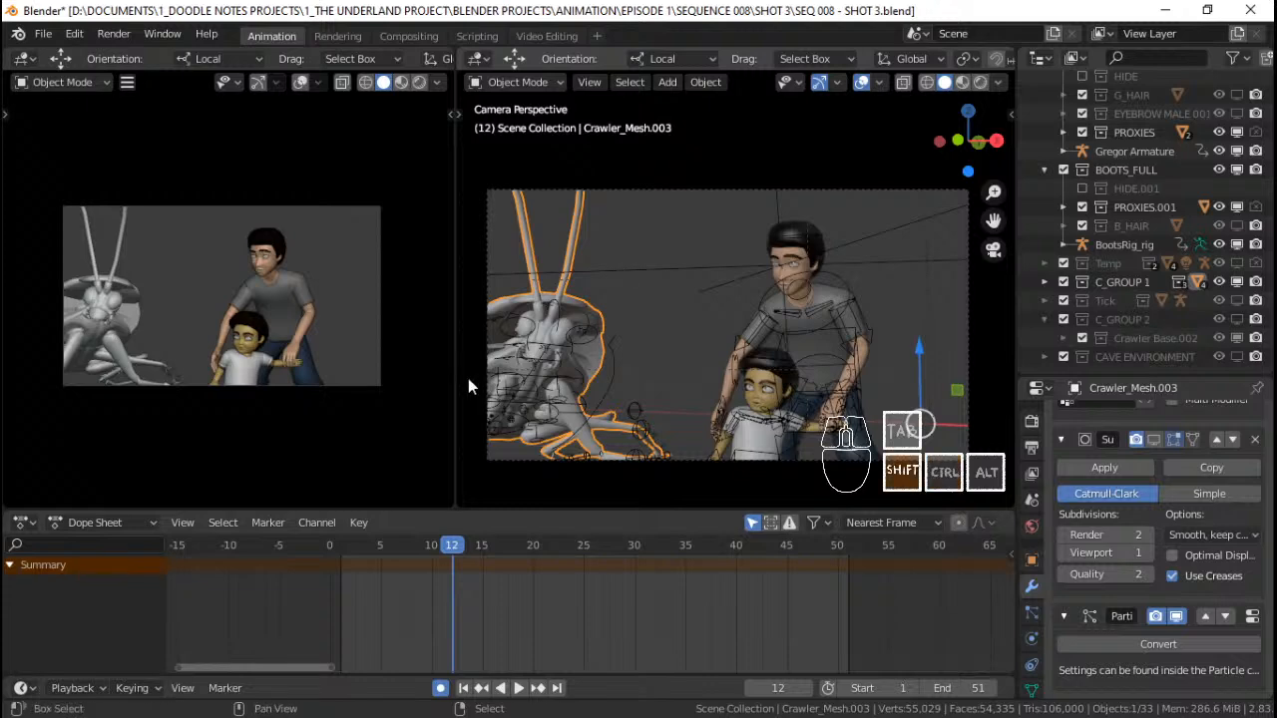
key("shift+Left")
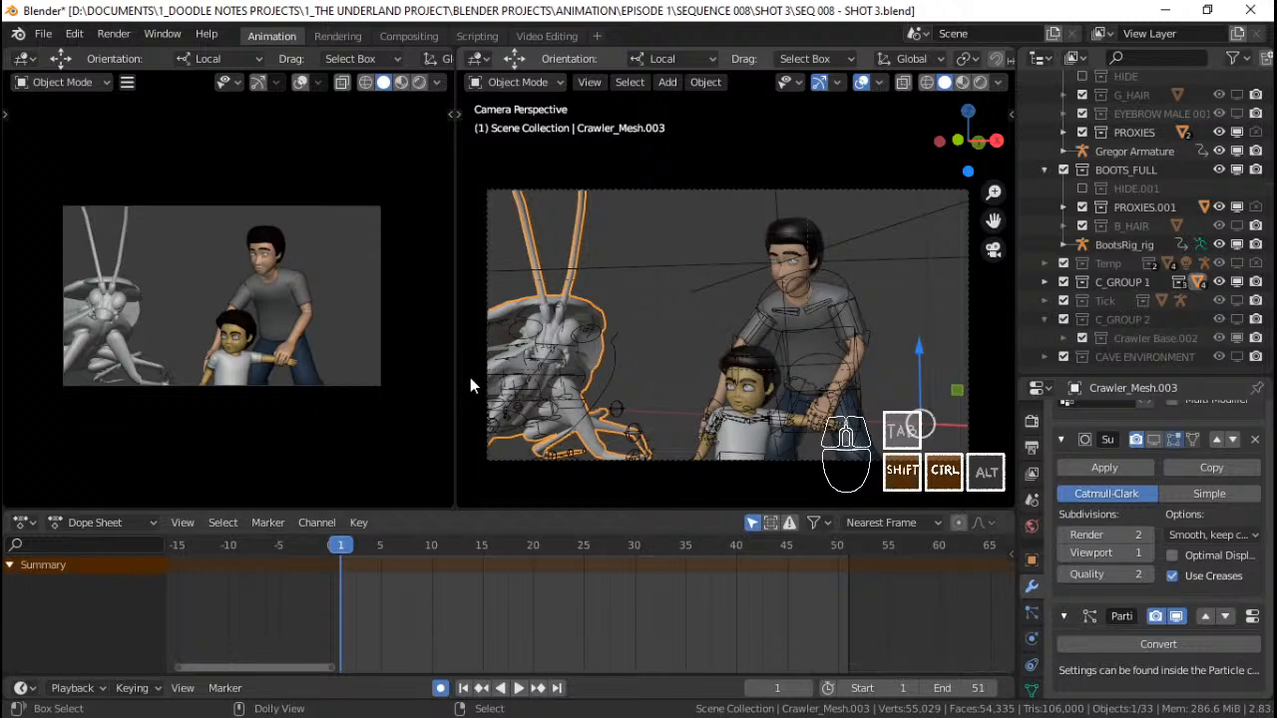
Start saving the scene under a new name and create a folder named SHOT 4 in SEQUENCE 008
key("ctrl+shift+s")
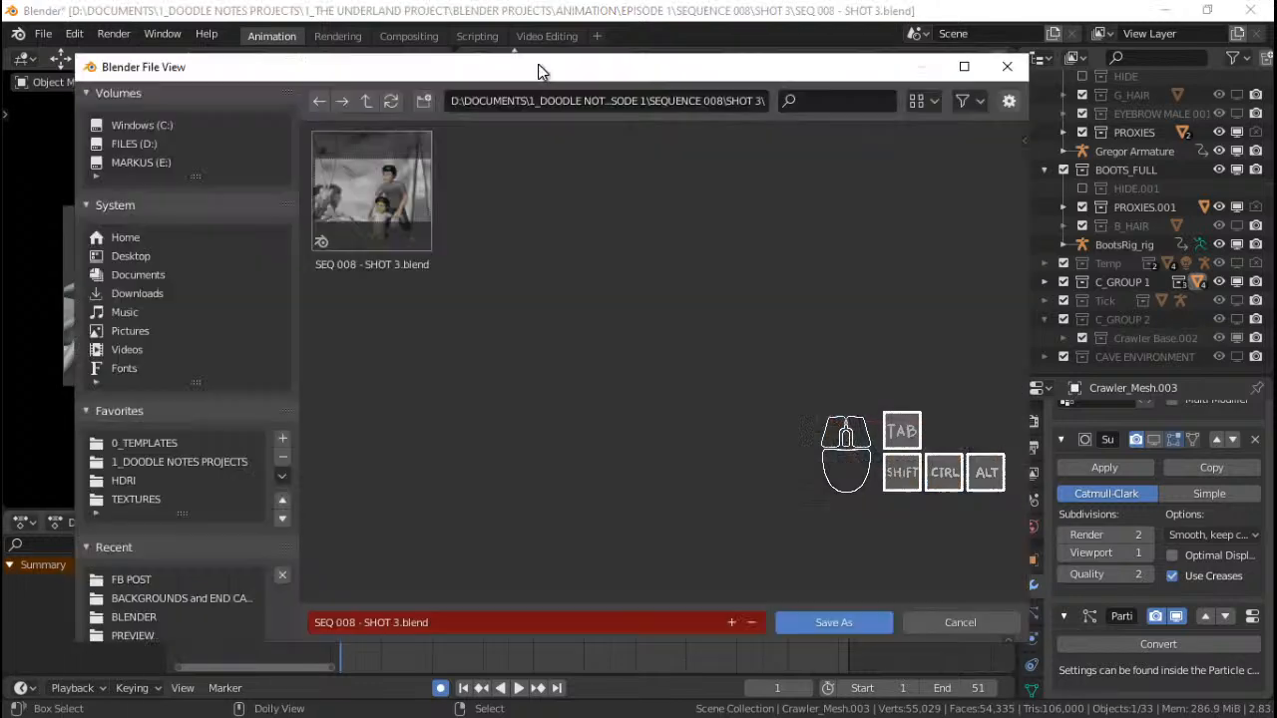
left_click(365, 101)
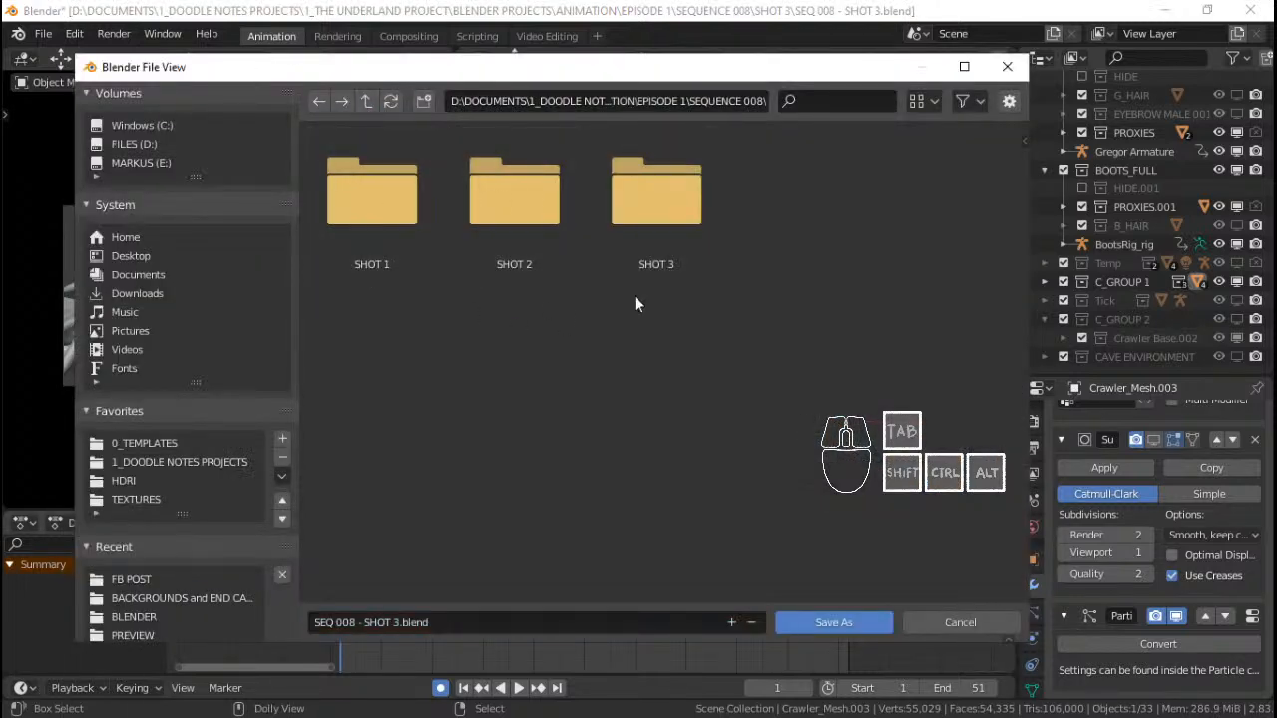
left_click(423, 101)
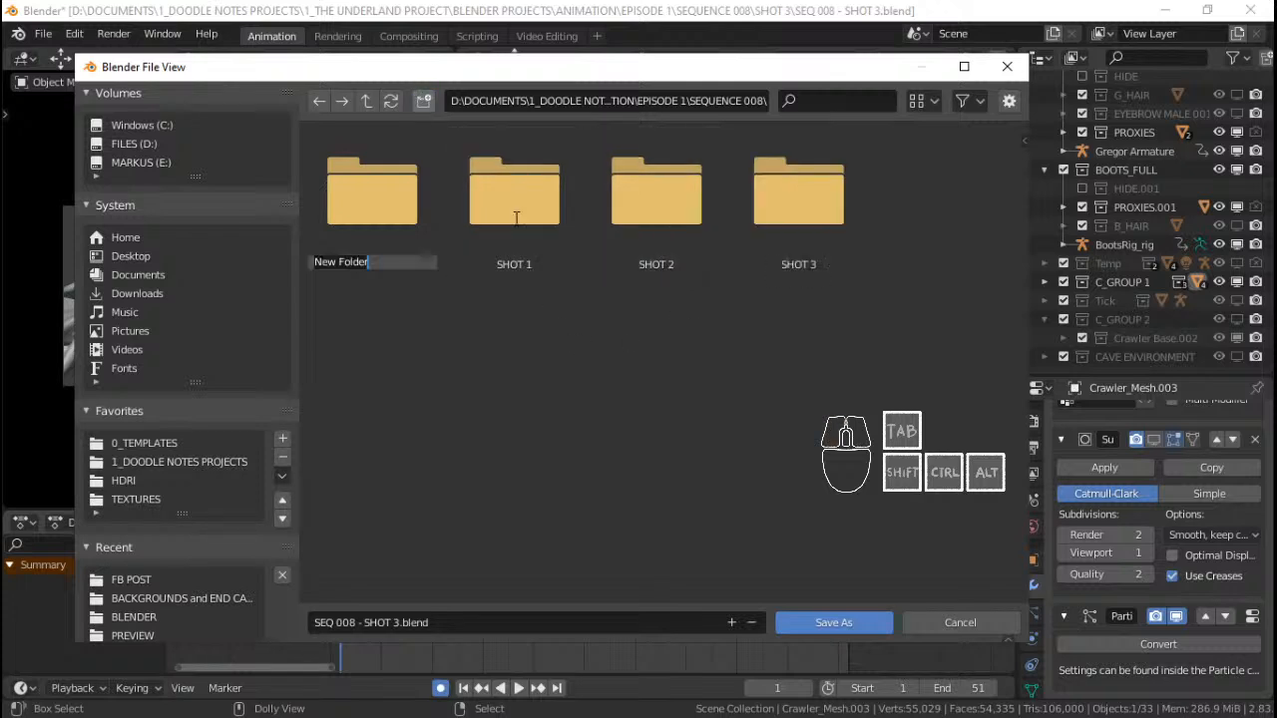
type("SHOT 4")
key("Return")
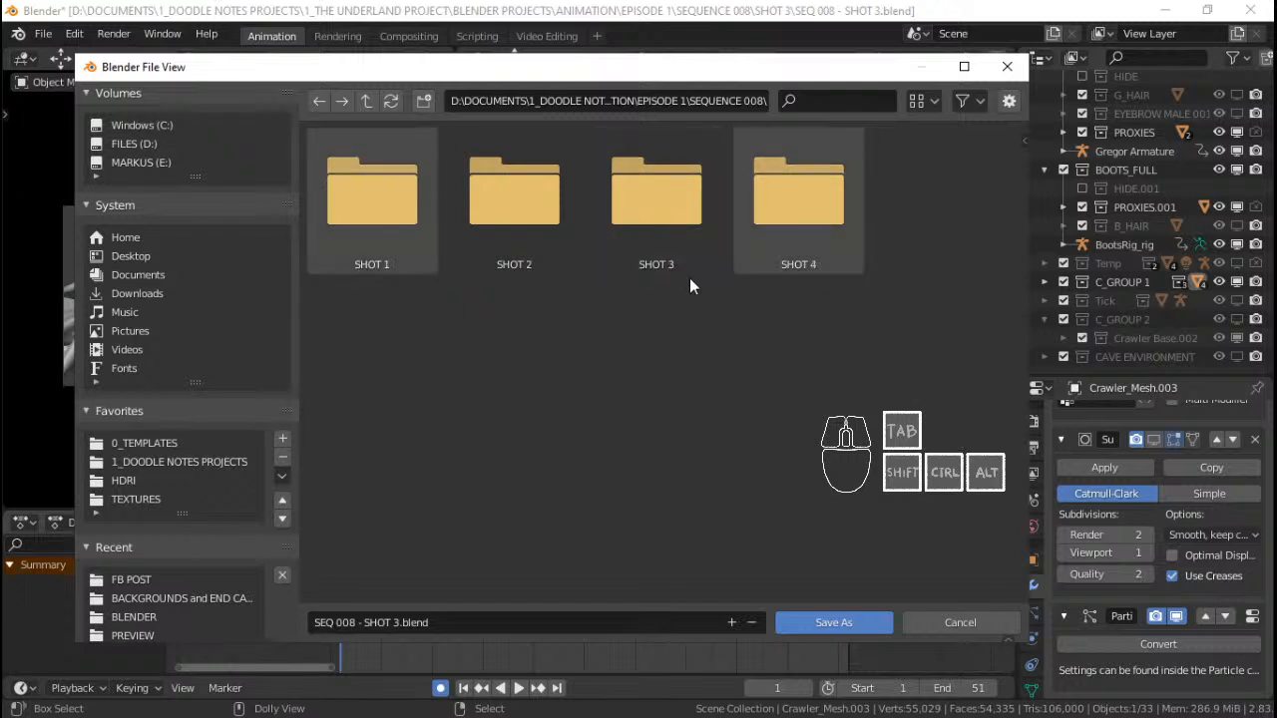
Open the SHOT 4 folder inside SEQUENCE 008 and change the file name to SEQ 008 - SHOT 4.blend
left_click(366, 100)
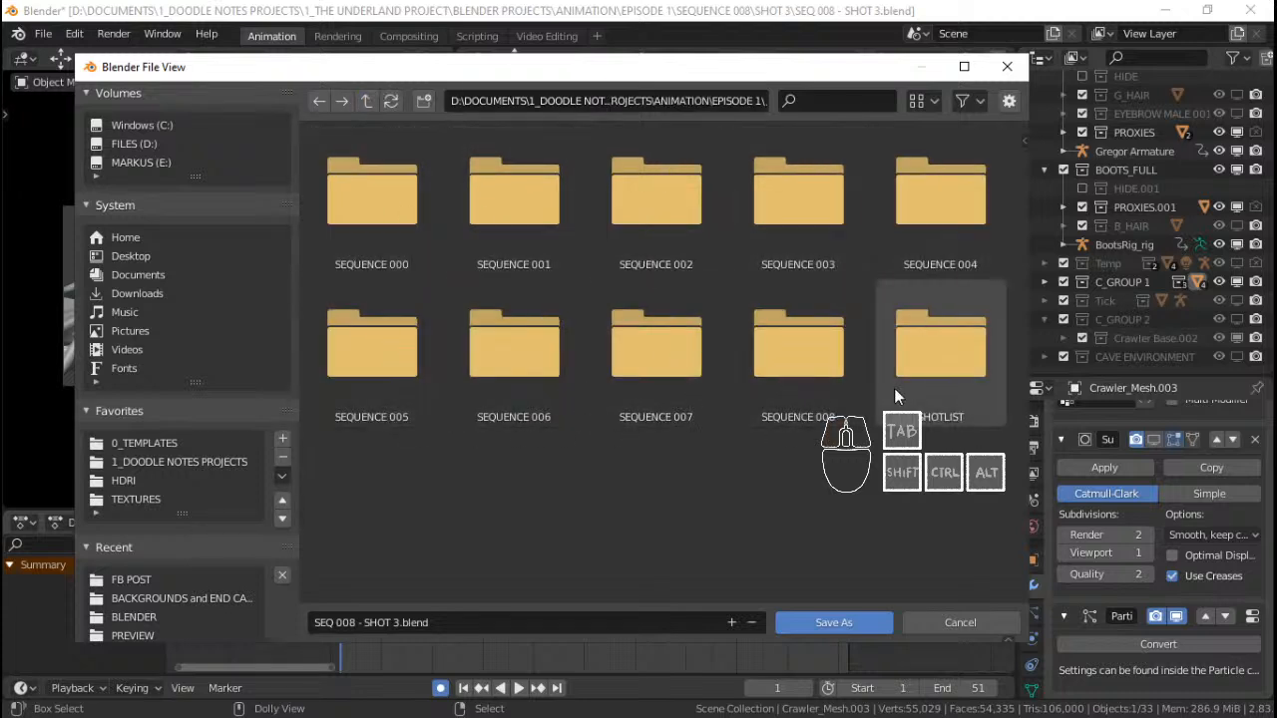
double_click(784, 368)
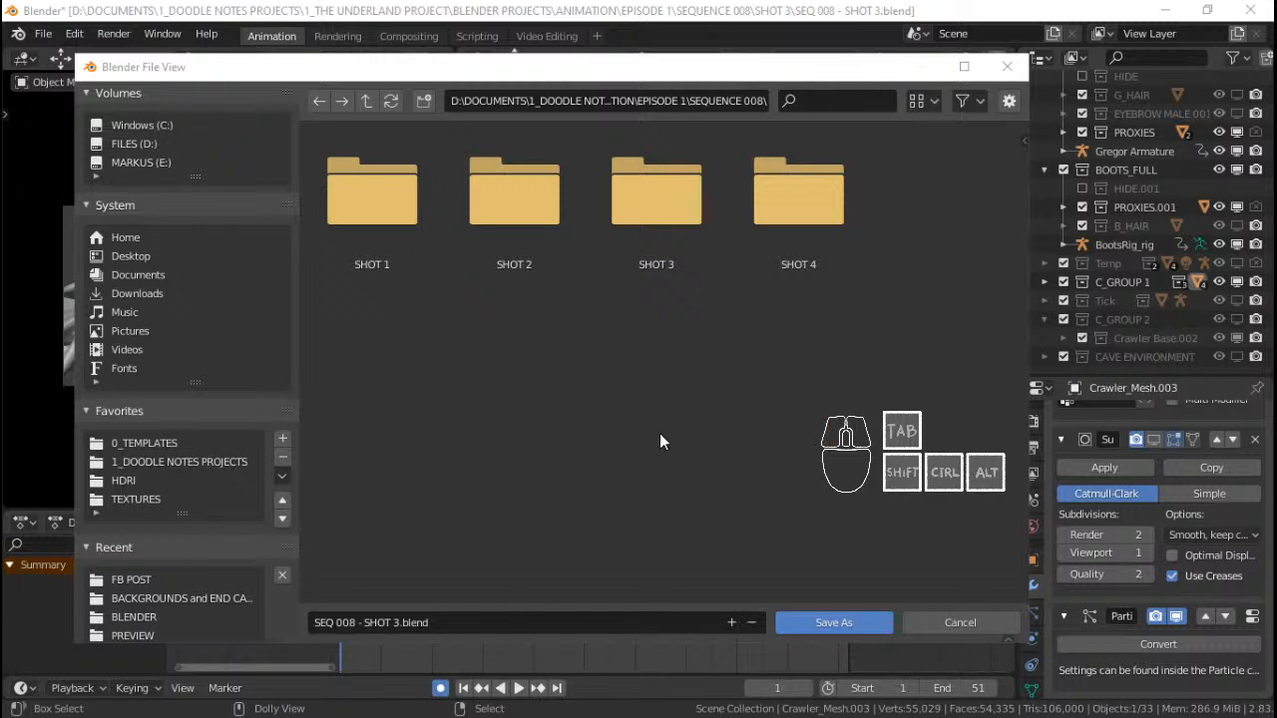
double_click(805, 210)
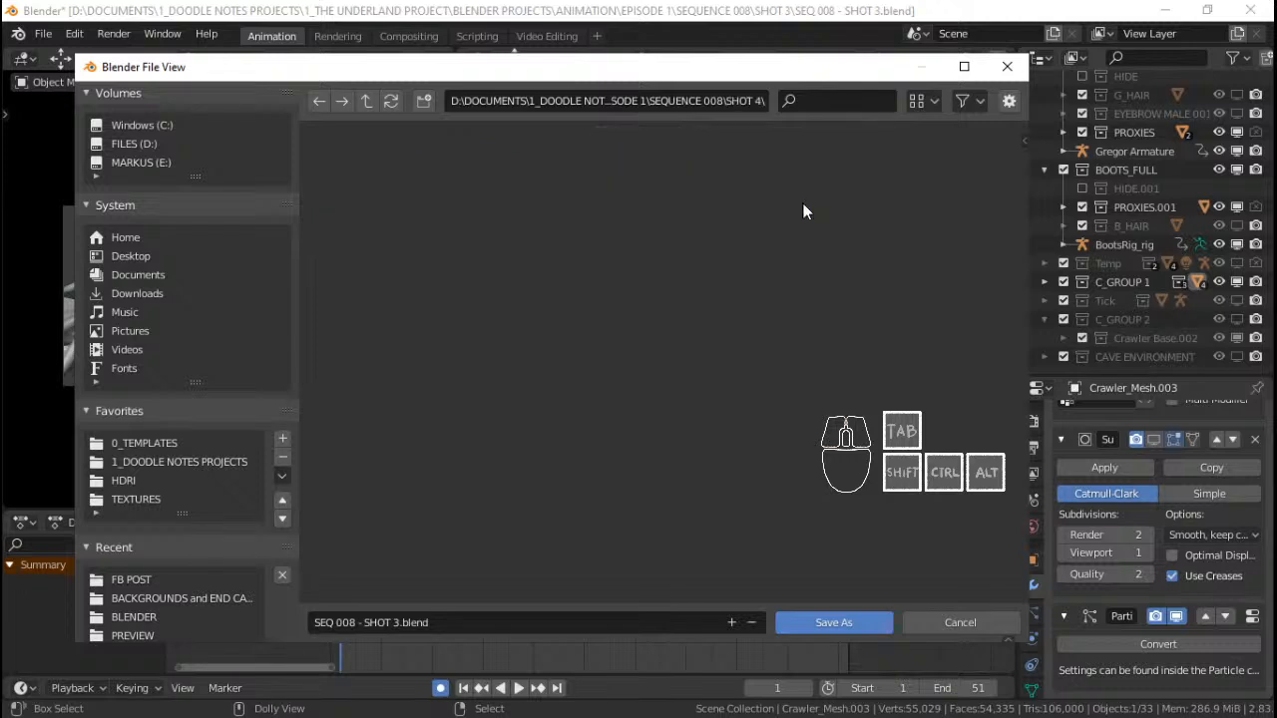
left_click(396, 615)
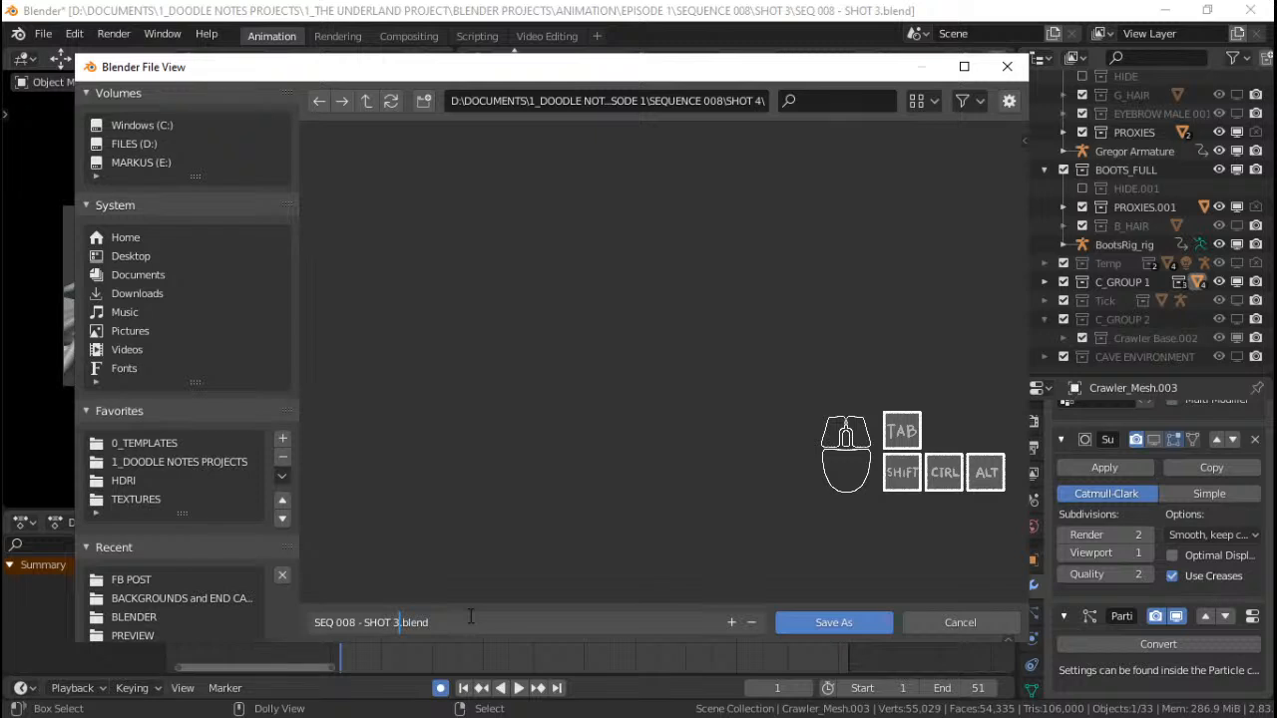
key("BackSpace")
type("4")
left_click(551, 313)
Review the folder structure up to EPISODE 1 and return through SEQUENCE 008 to the SHOT 4 folder
left_click(366, 101)
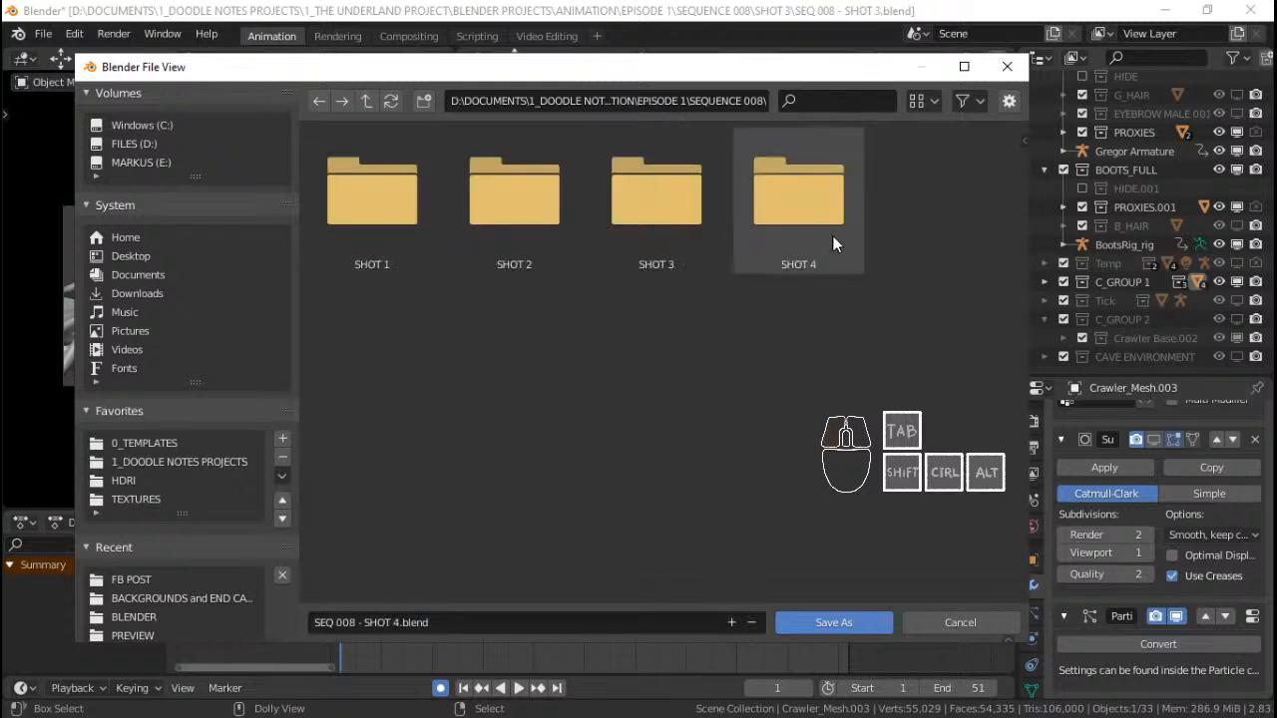
left_click(367, 101)
left_click(814, 378)
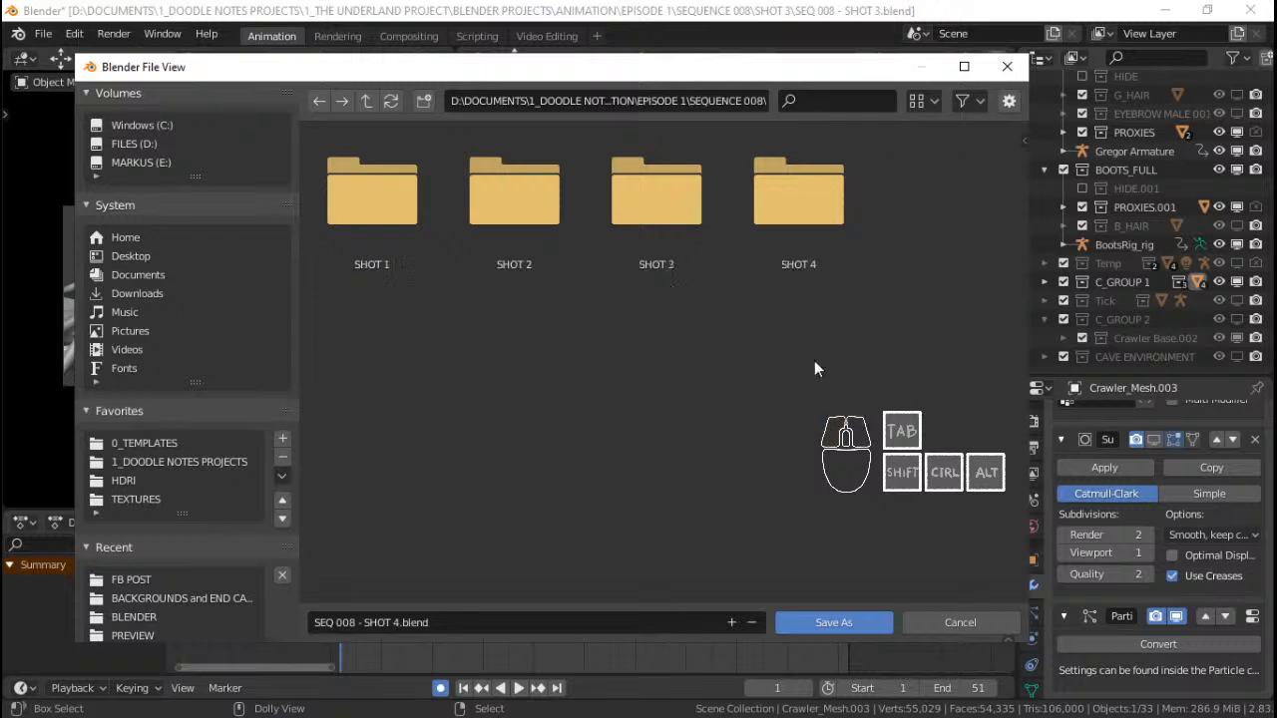
left_click(821, 198)
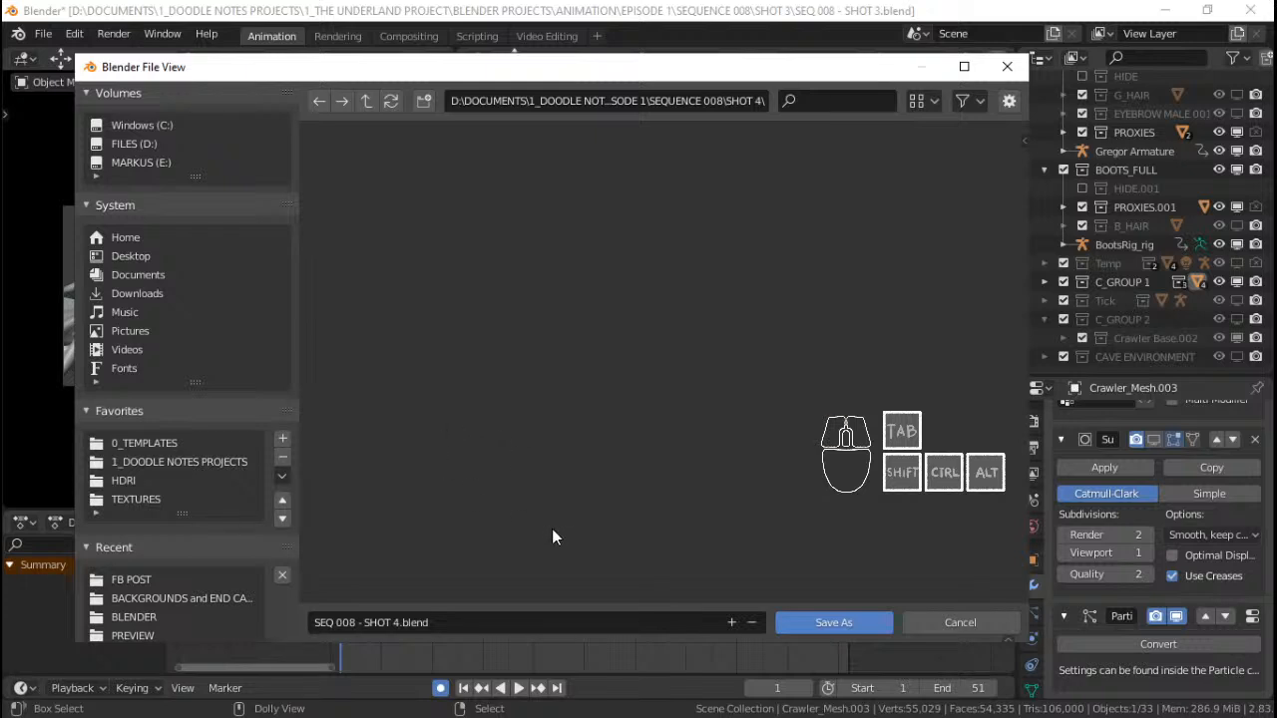
Save the scene as SEQ 008 - SHOT 4.blend in the SHOT 4 folder and return to frame 1
left_click(397, 625)
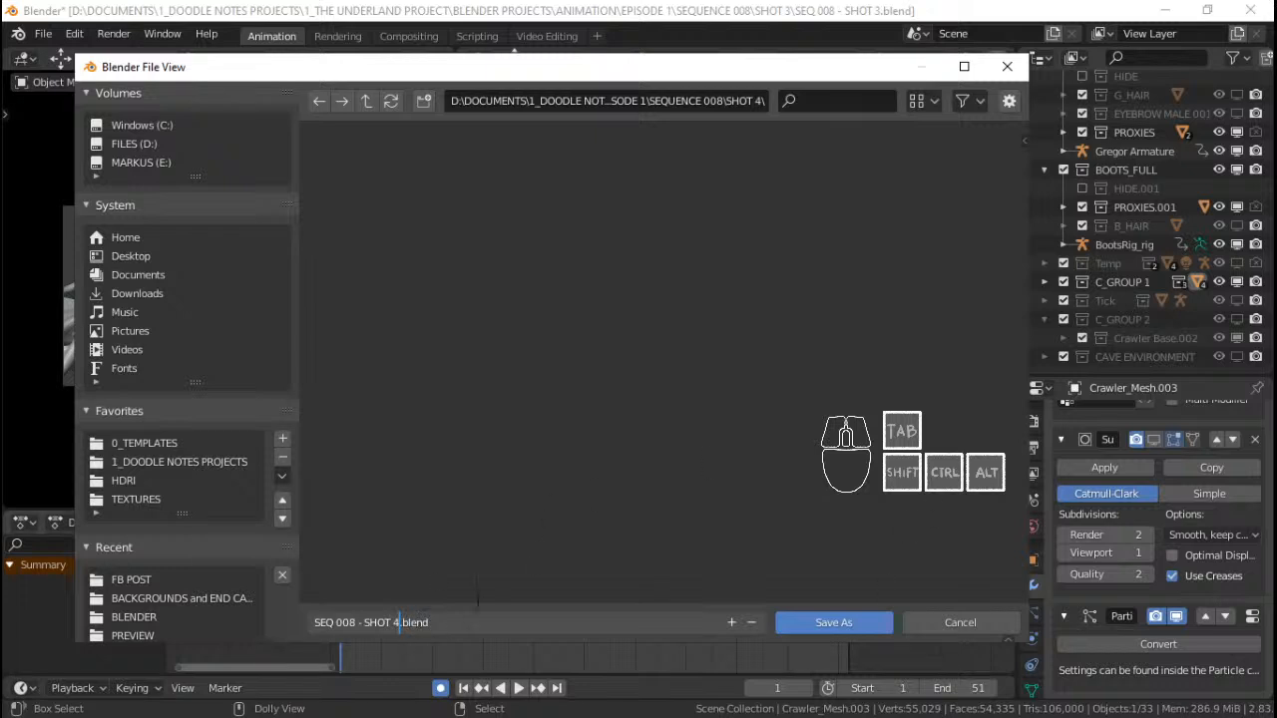
left_click(784, 482)
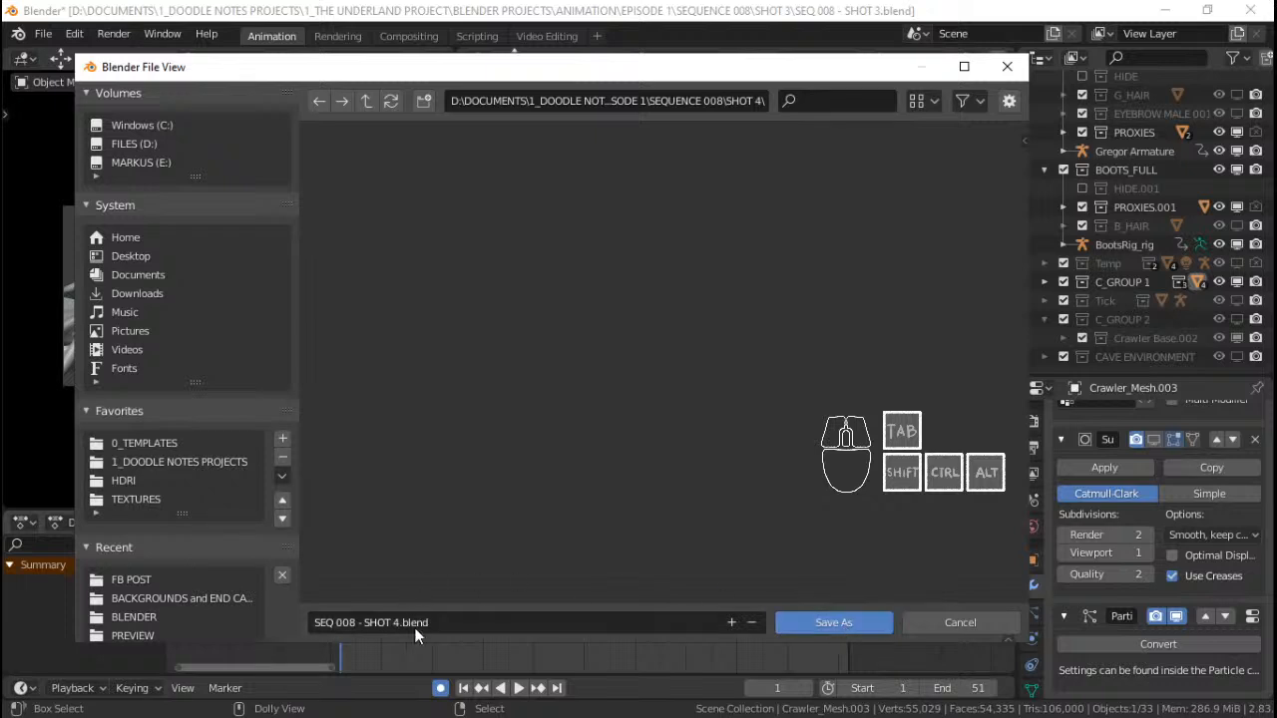
left_click(854, 622)
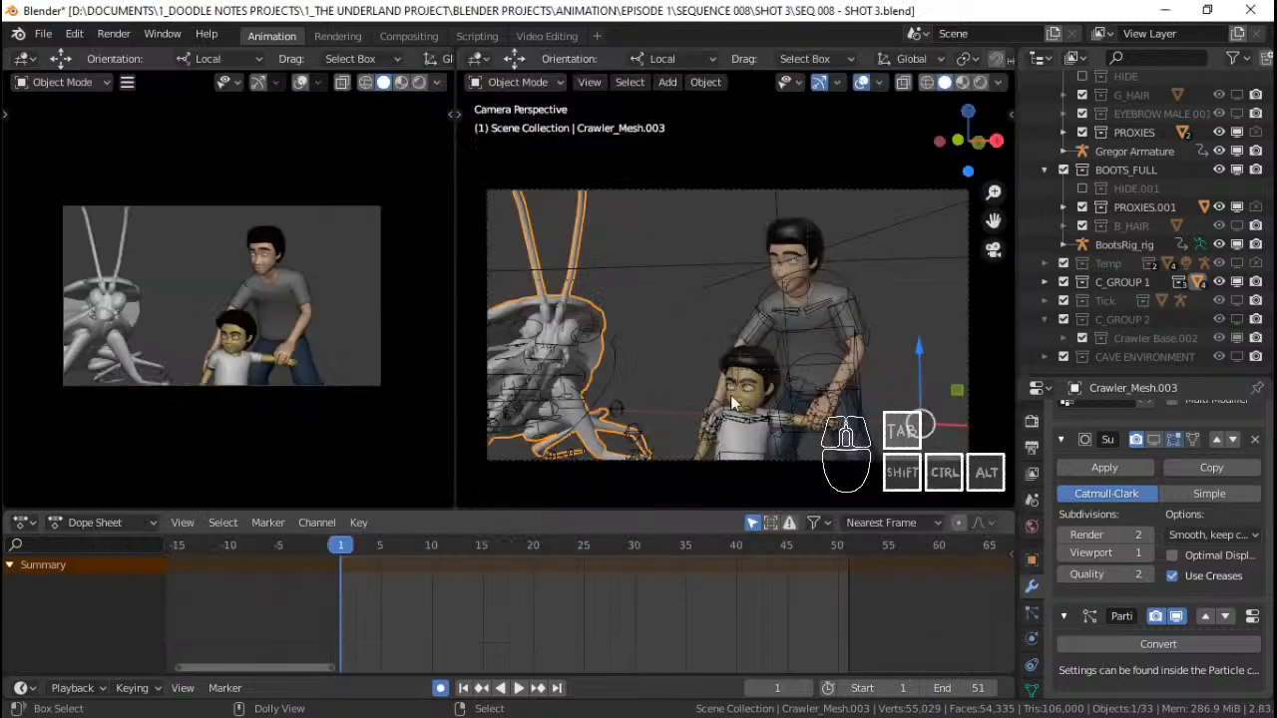
left_click(359, 570)
key("shift+Left")
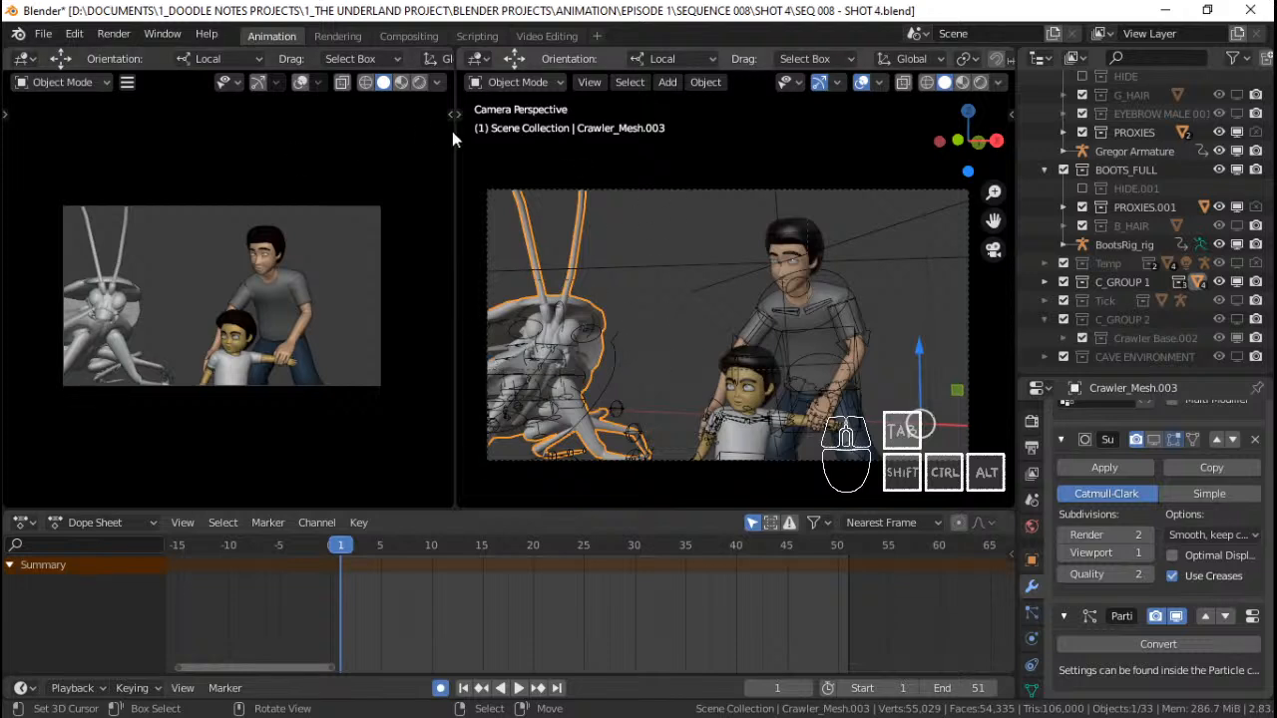
scroll(487, 336, "down", 1)
scroll(671, 368, "up", 1)
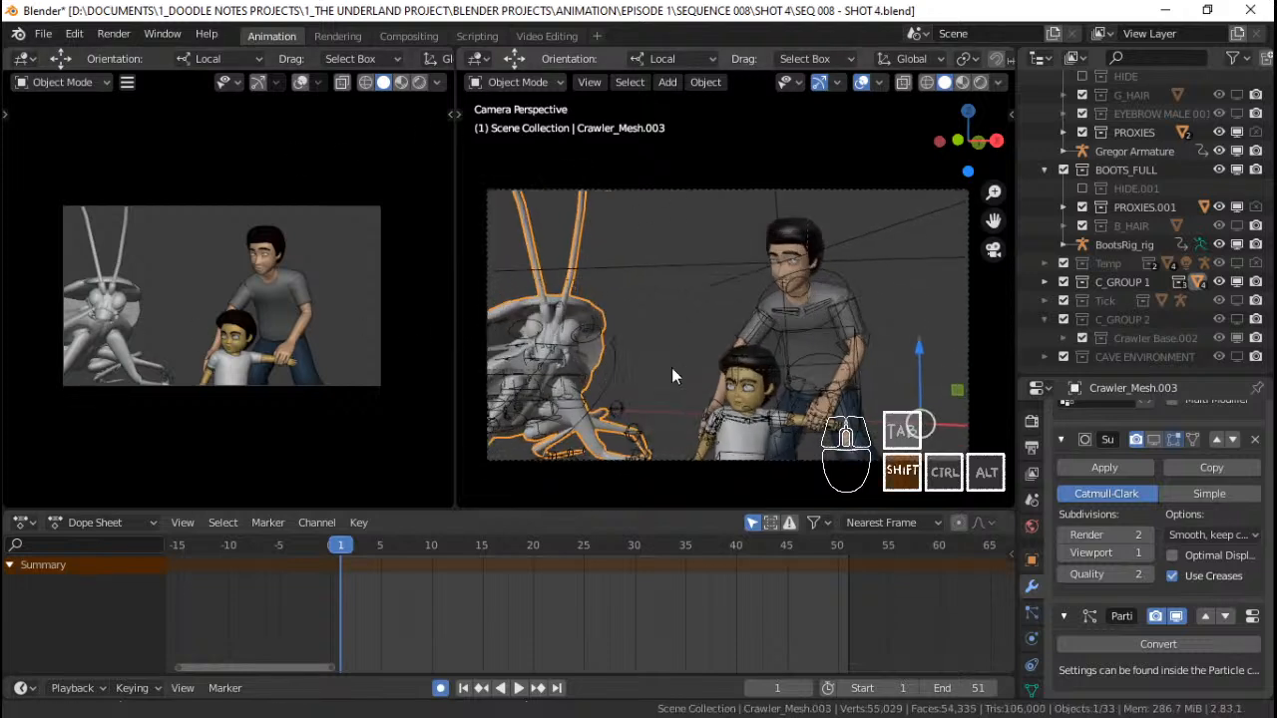
Switch to the Video Editing workspace and delete the previous shot's strips from the sequencer
middle_click_drag(672, 367, 714, 370, "shift")
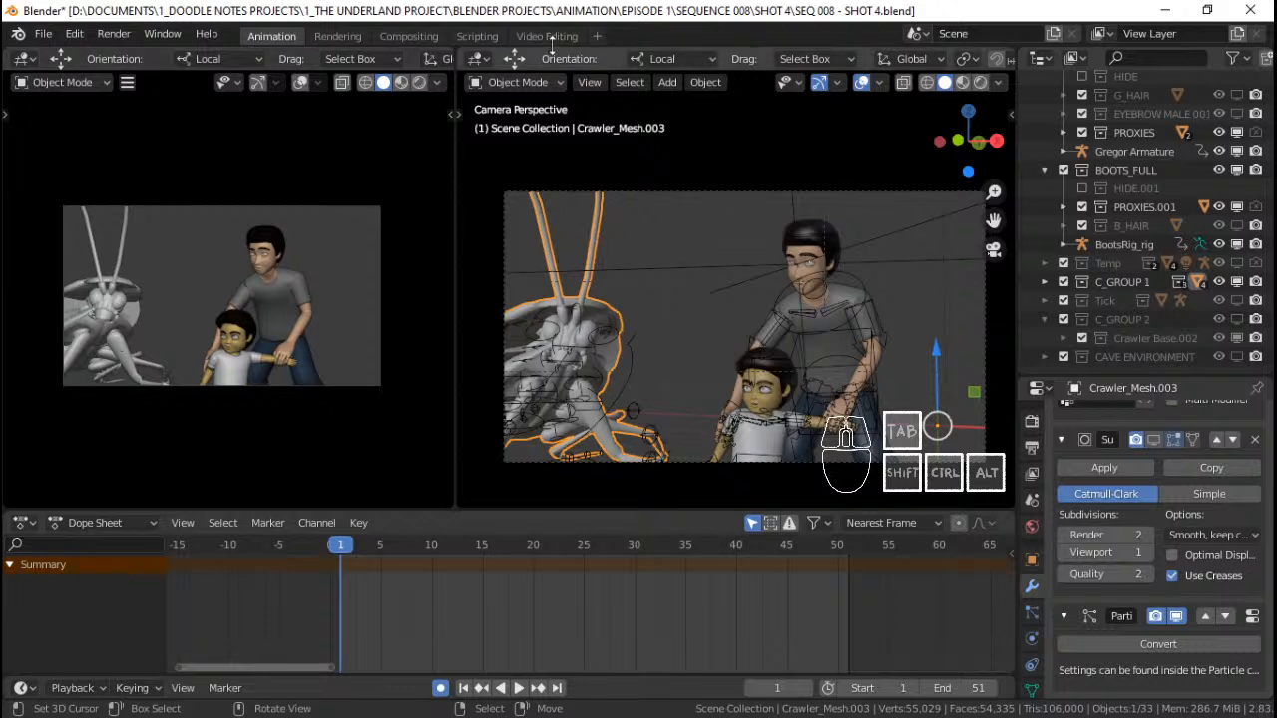
left_click(545, 35)
mouse_move(364, 506)
middle_mouse_down()
mouse_move(286, 518)
mouse_move(478, 520)
middle_mouse_up()
scroll(478, 520, "up", 11)
key("x")
left_click(469, 518)
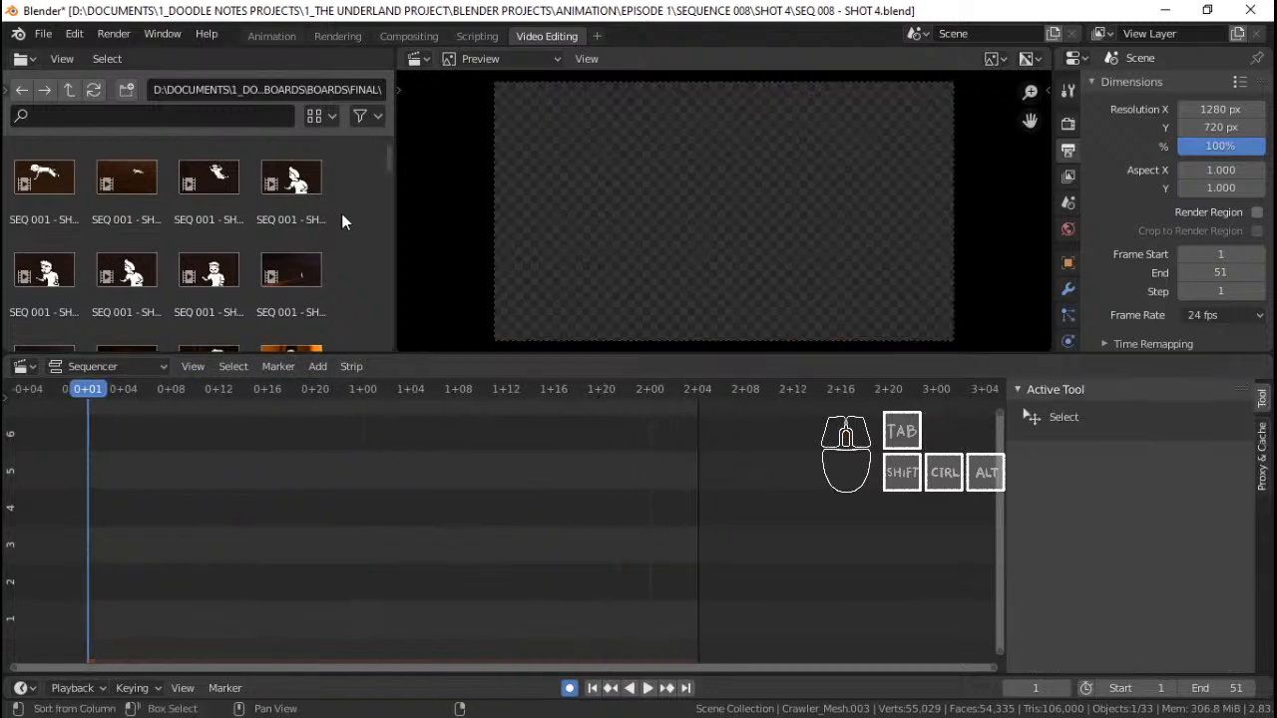
Add the storyboard movie SEQ 008 - SHOT 4_8975-9046.mp4 from the FINAL folder to the sequencer, starting at frame 1
scroll(341, 214, "down", 15)
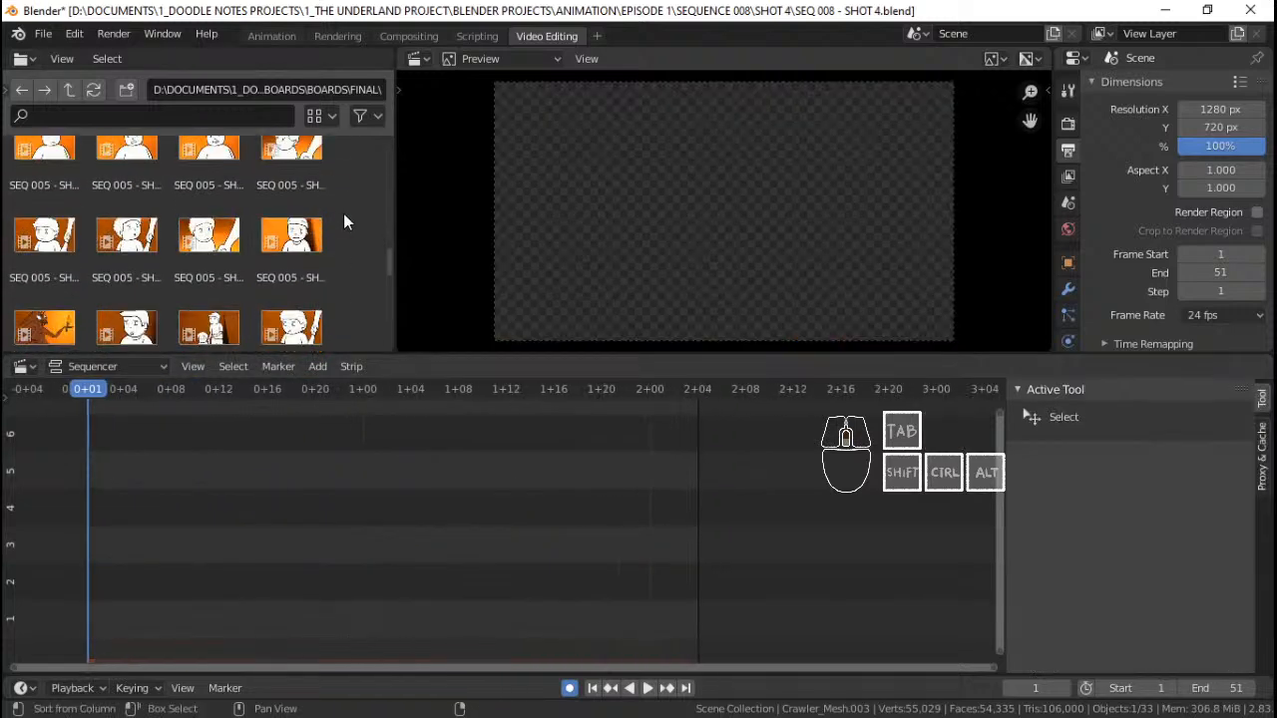
scroll(343, 214, "down", 6)
left_click(205, 281)
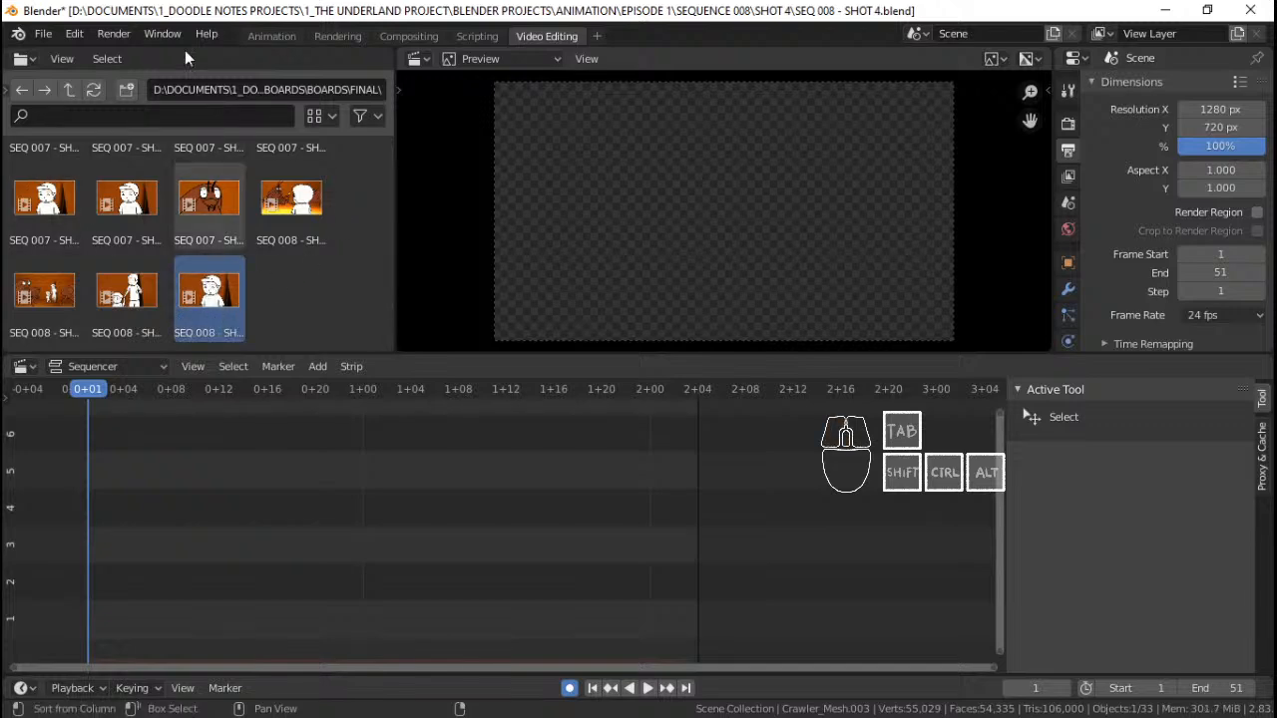
left_click_drag(230, 291, 266, 515)
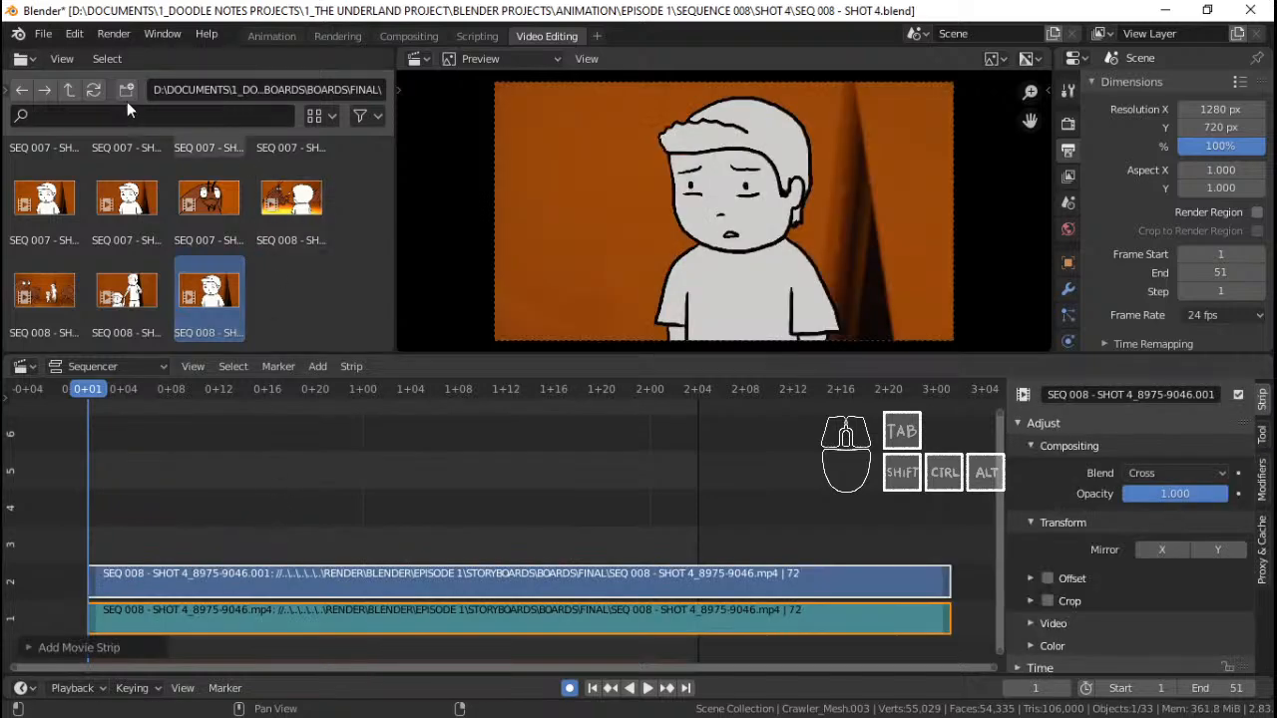
Widen the file browser area, look over its drive and system folder lists, and minimize the SONGS folder window
left_click(24, 60)
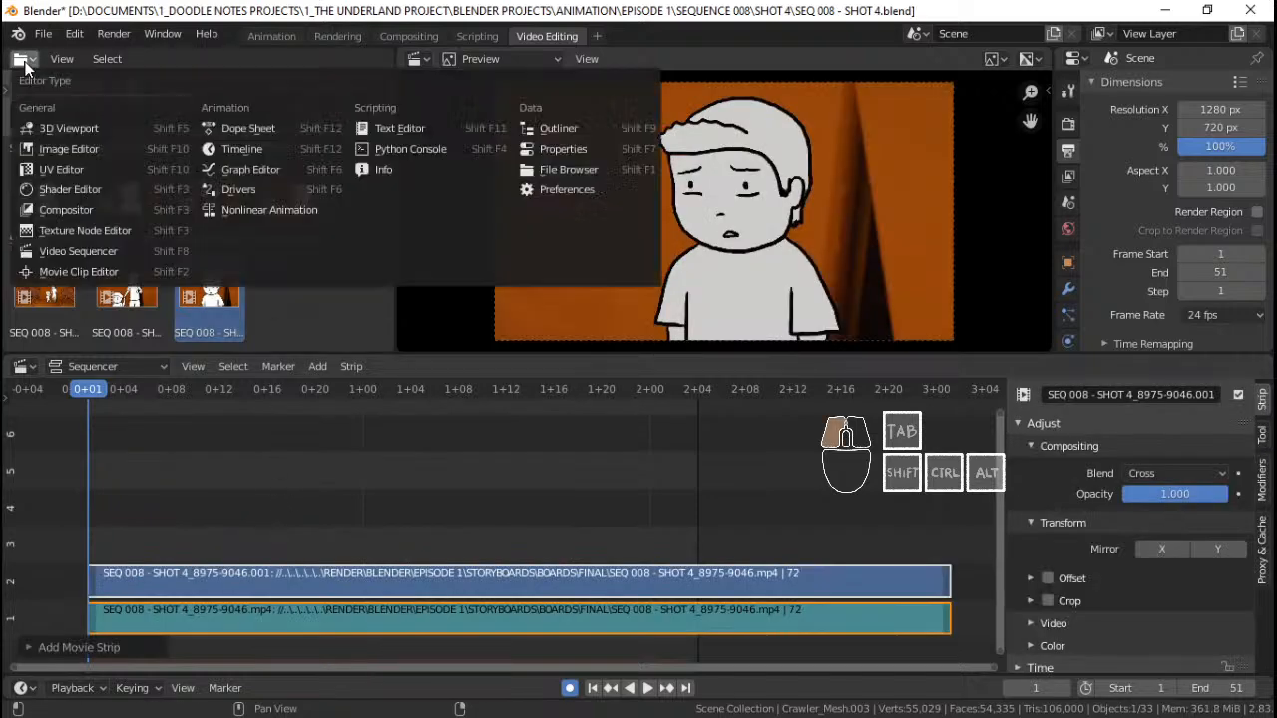
left_click(160, 89)
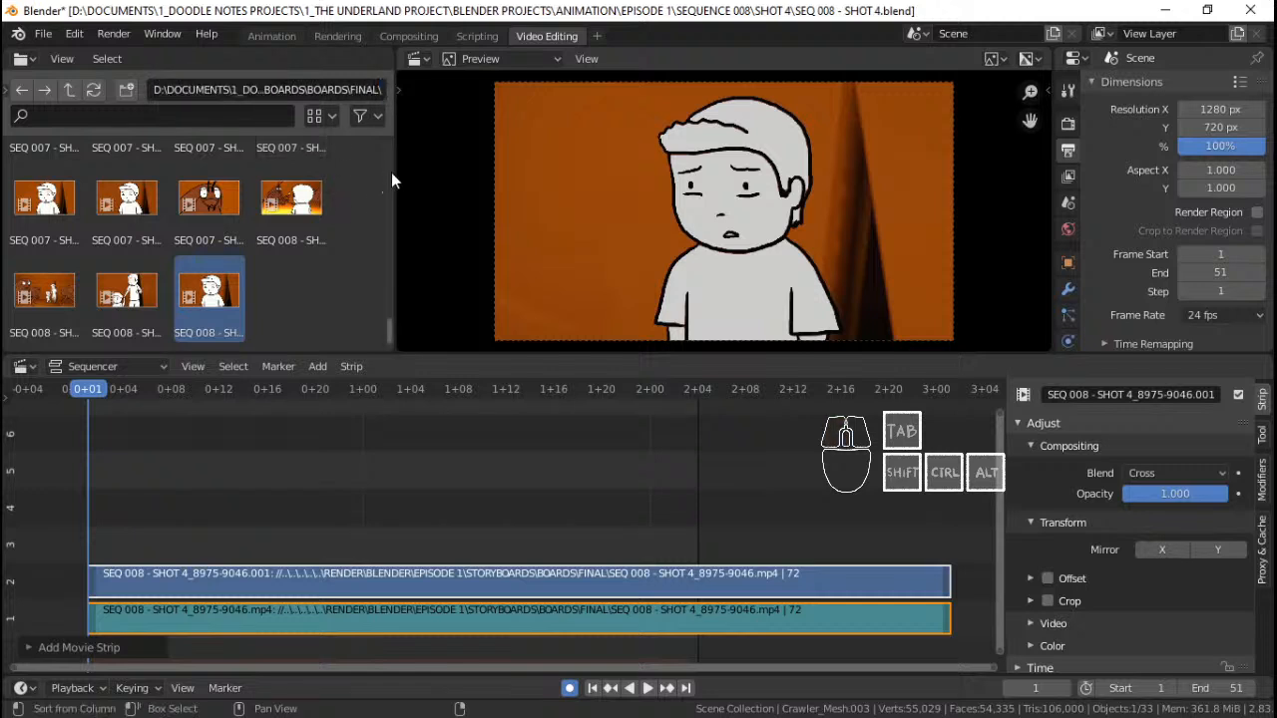
left_click_drag(391, 172, 475, 173)
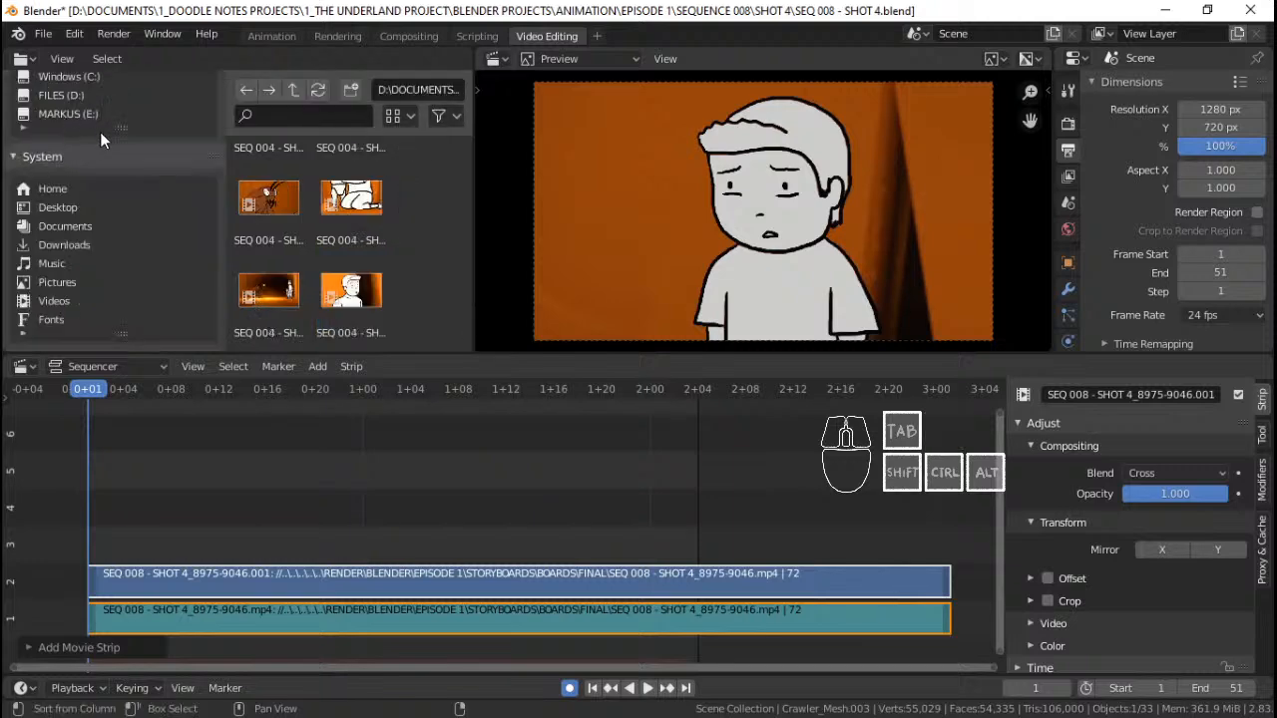
scroll(110, 144, "up", 2)
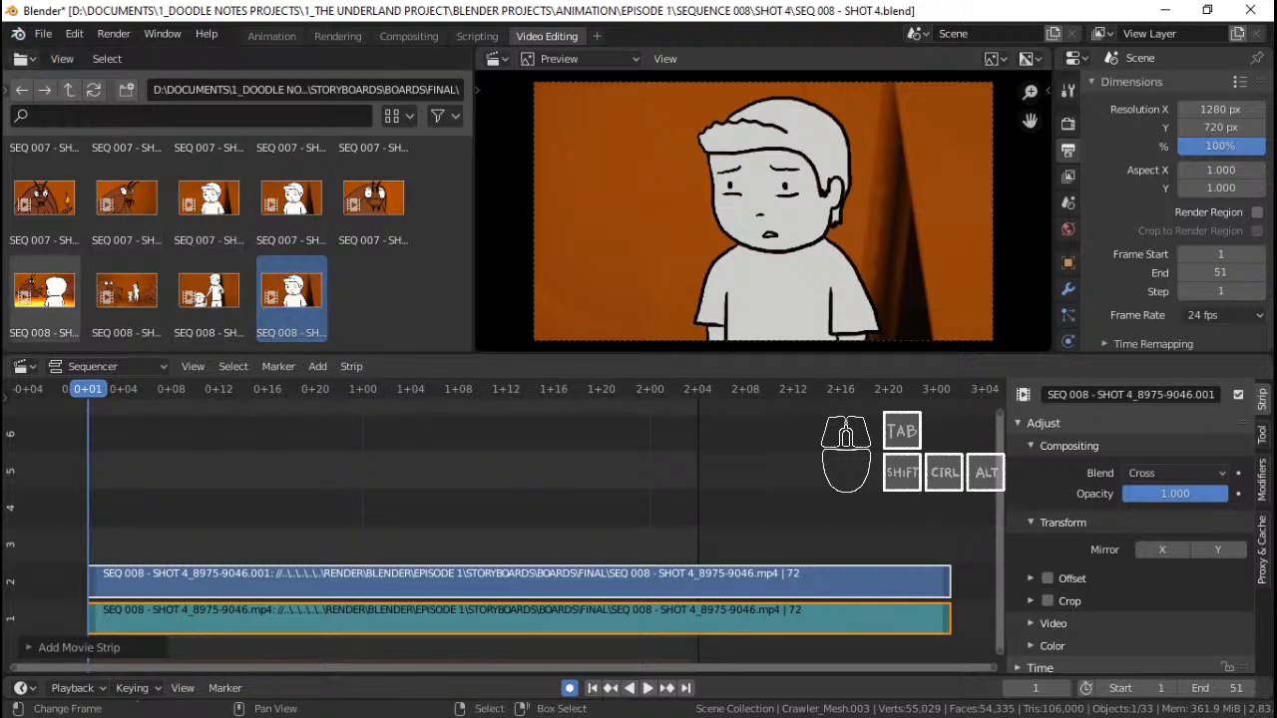
key("alt+Tab")
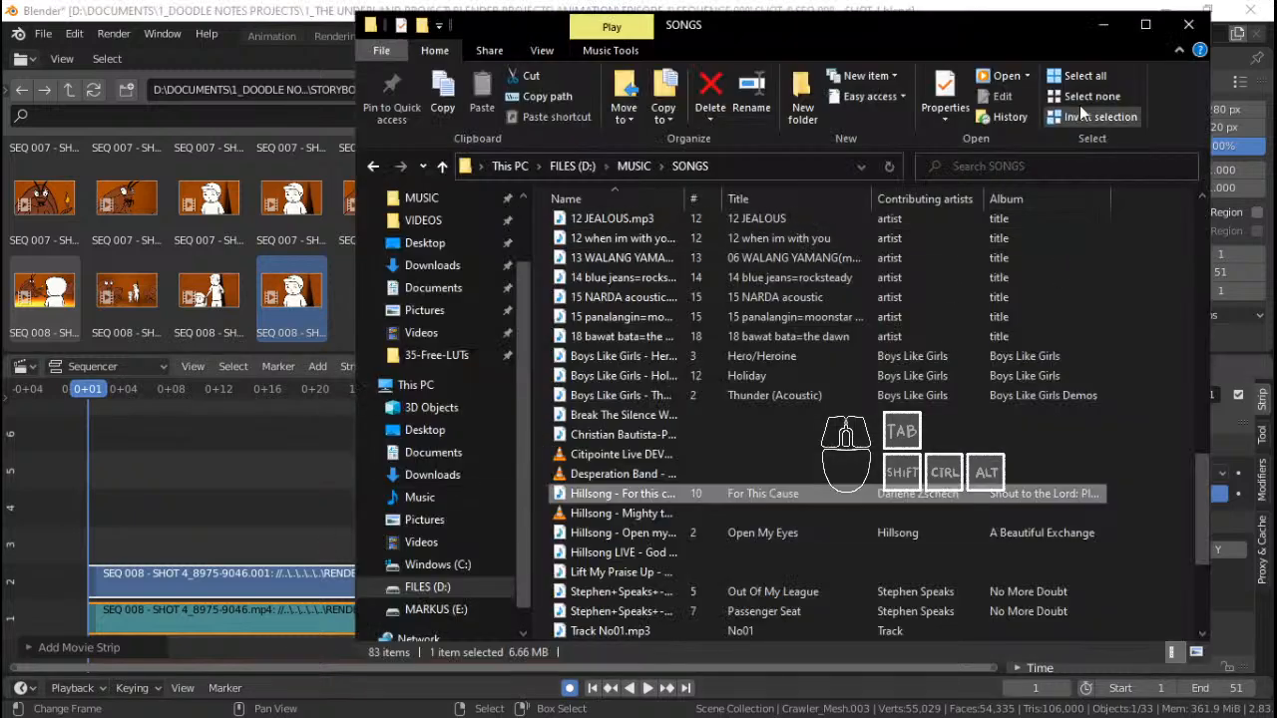
left_click(1099, 34)
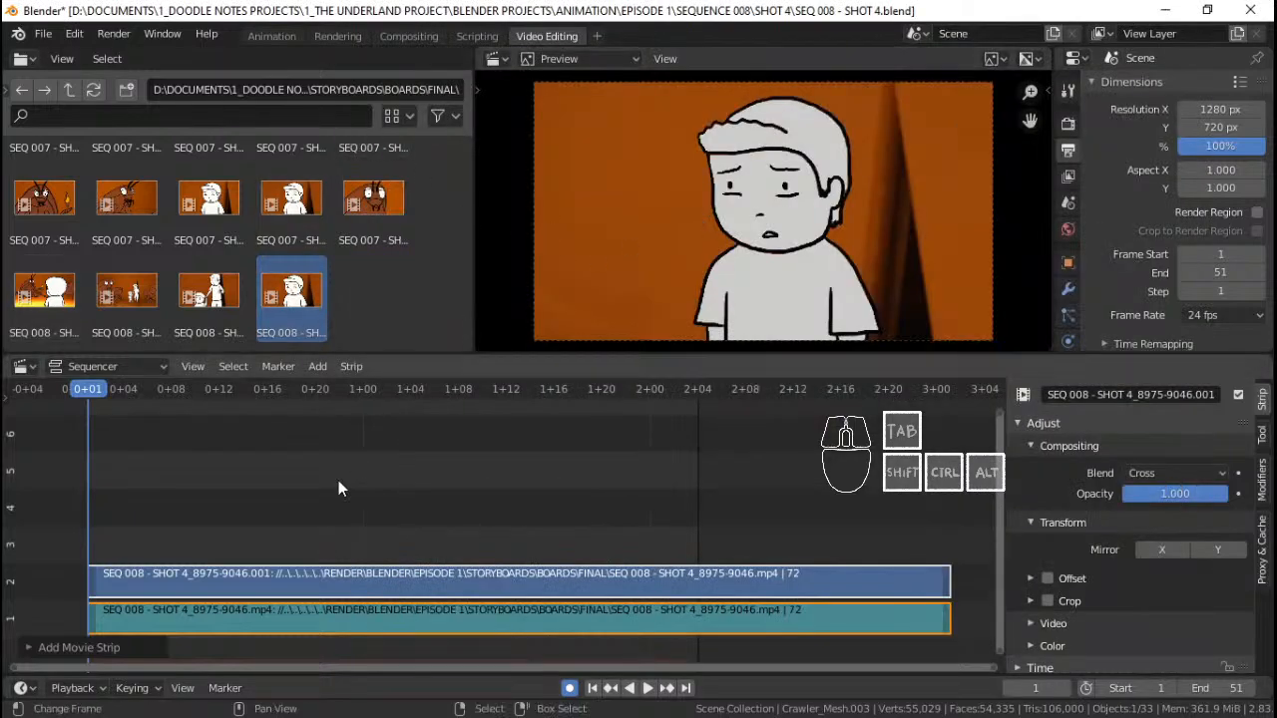
Play the shot 4 storyboard clip in the sequencer from its beginning
middle_click_drag(229, 501, 349, 506)
middle_click_drag(579, 561, 511, 570)
scroll(544, 569, "down", 3)
left_click_drag(229, 501, 286, 501)
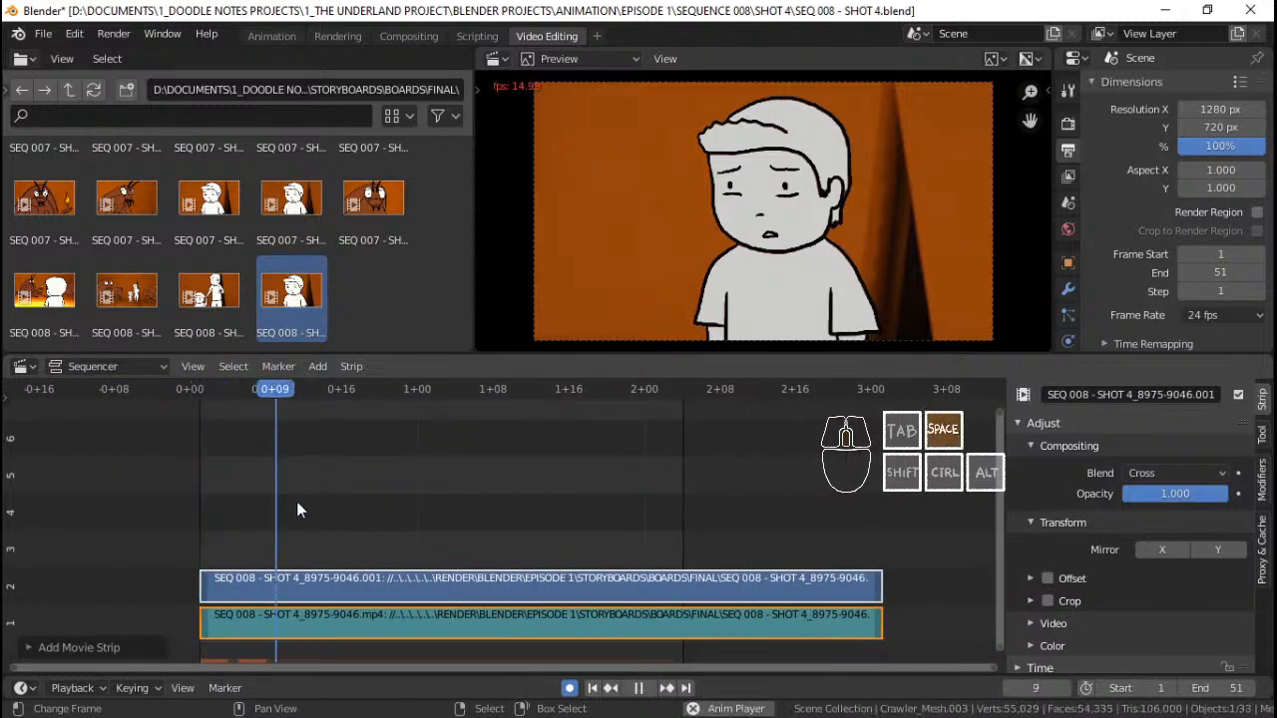
left_click(191, 495)
key("space")
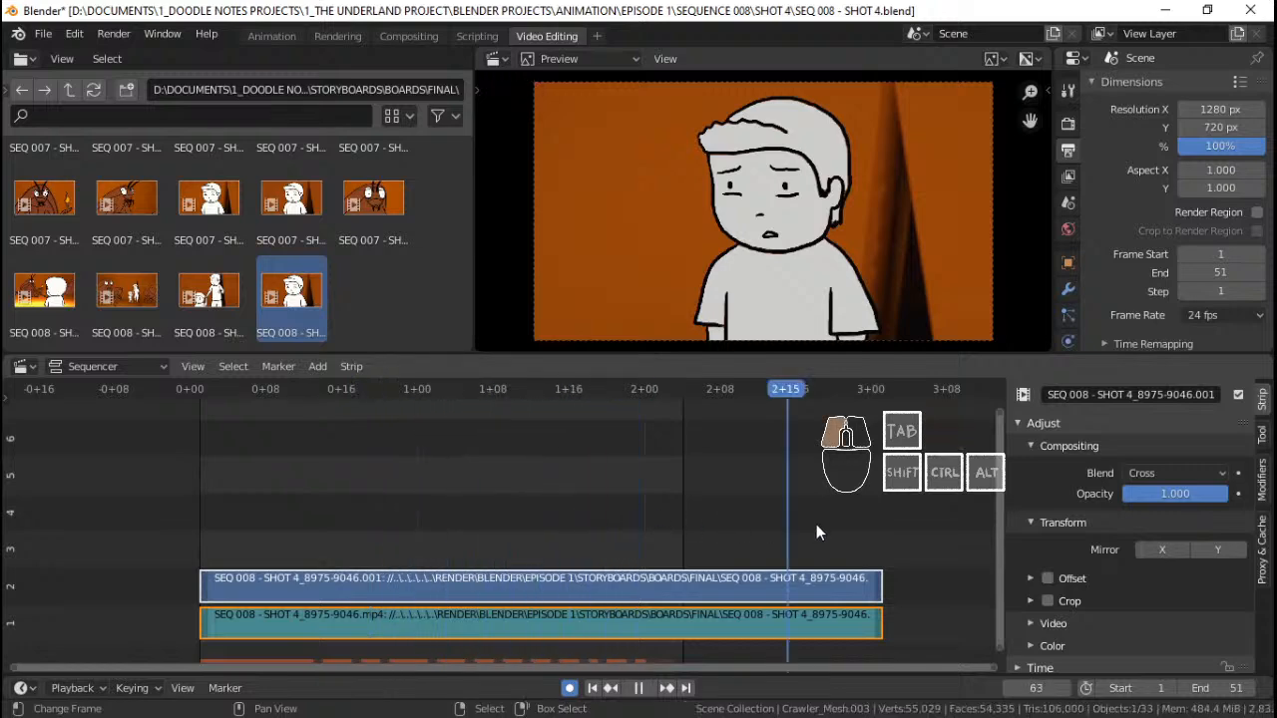
Stop the playback, go to the storyboard clip's last frame and set the scene's end frame to 72
key("space")
key("Right")
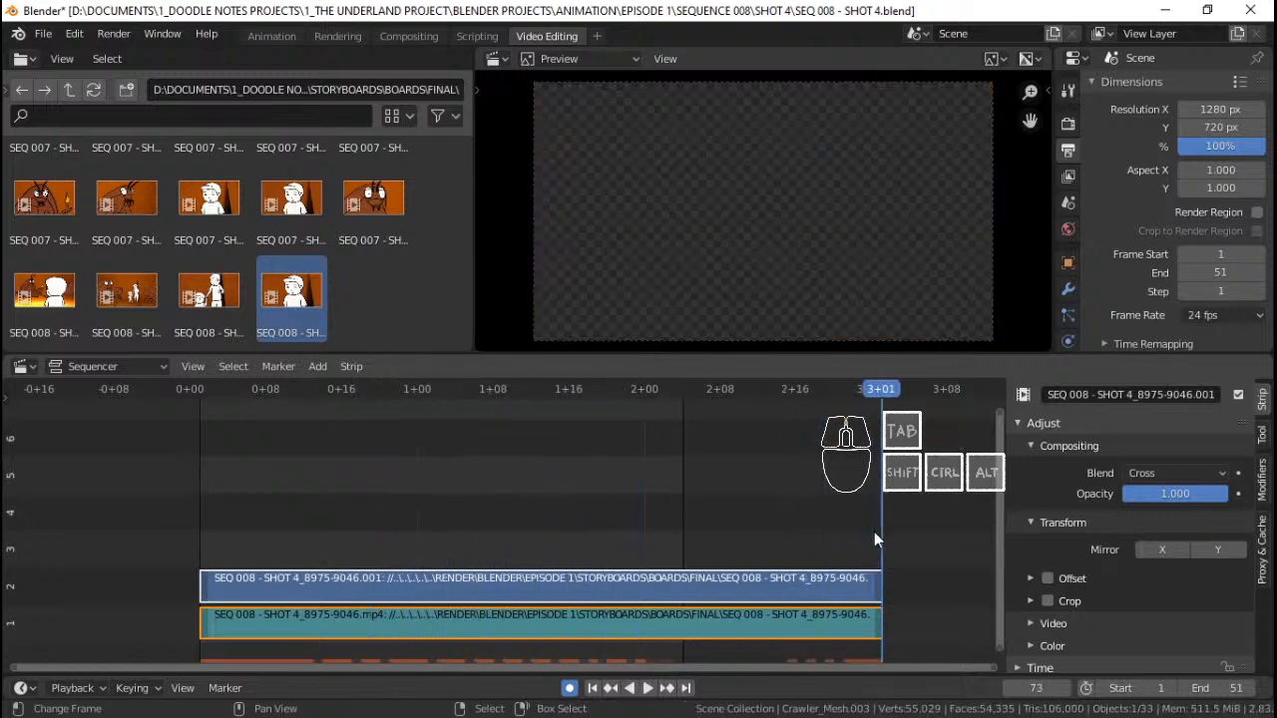
key("Left")
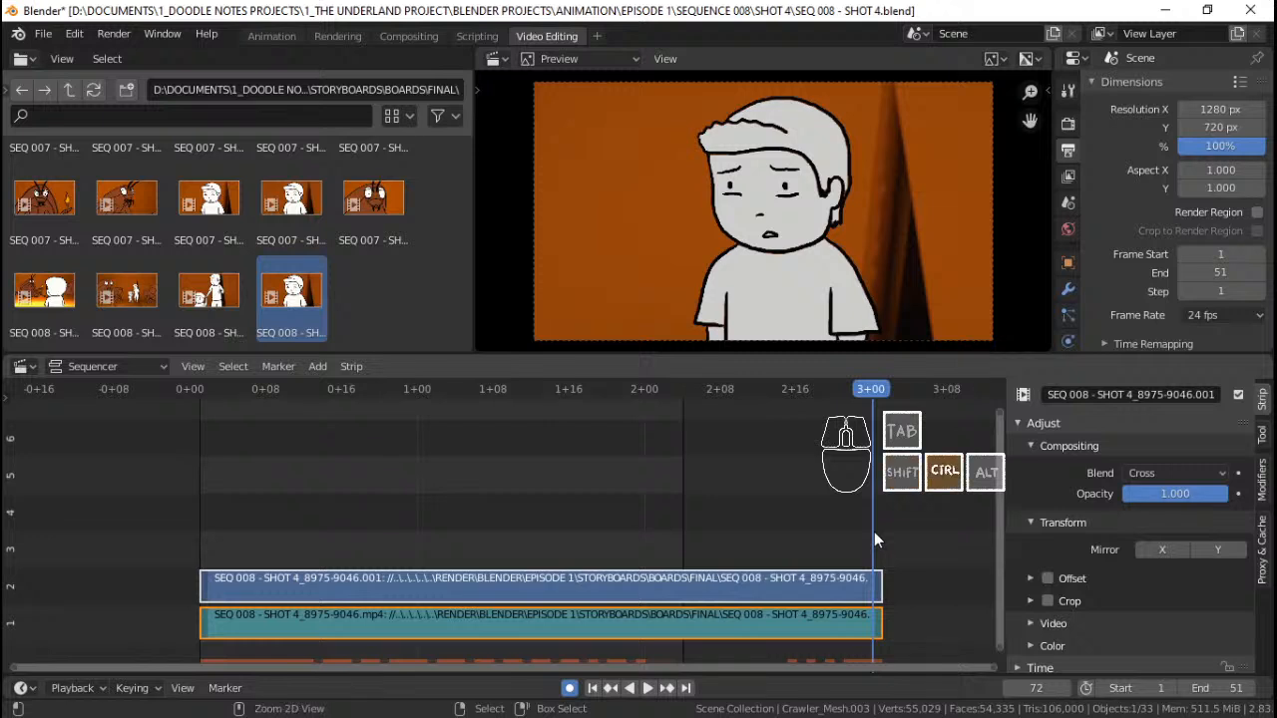
key("ctrl+End")
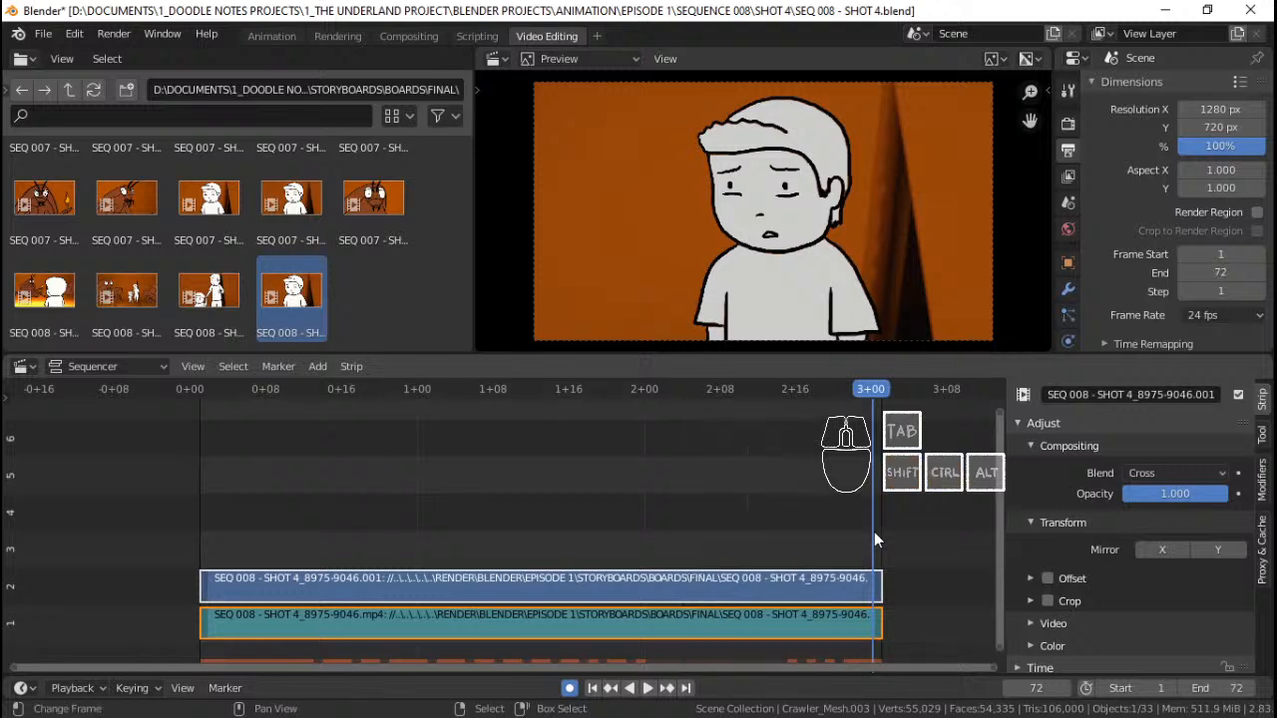
Scrub through the storyboard clip from frame 1 to examine its timing, stopping at frame 12
left_click(203, 468)
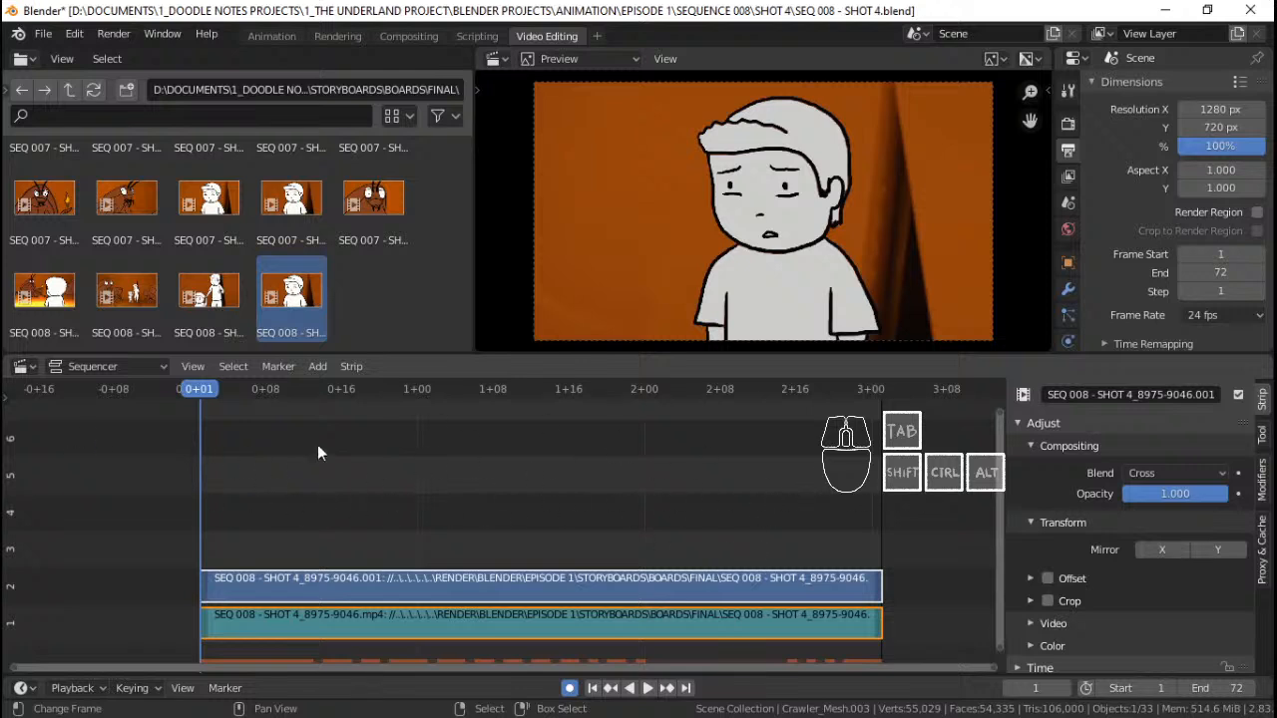
left_click_drag(402, 482, 636, 509)
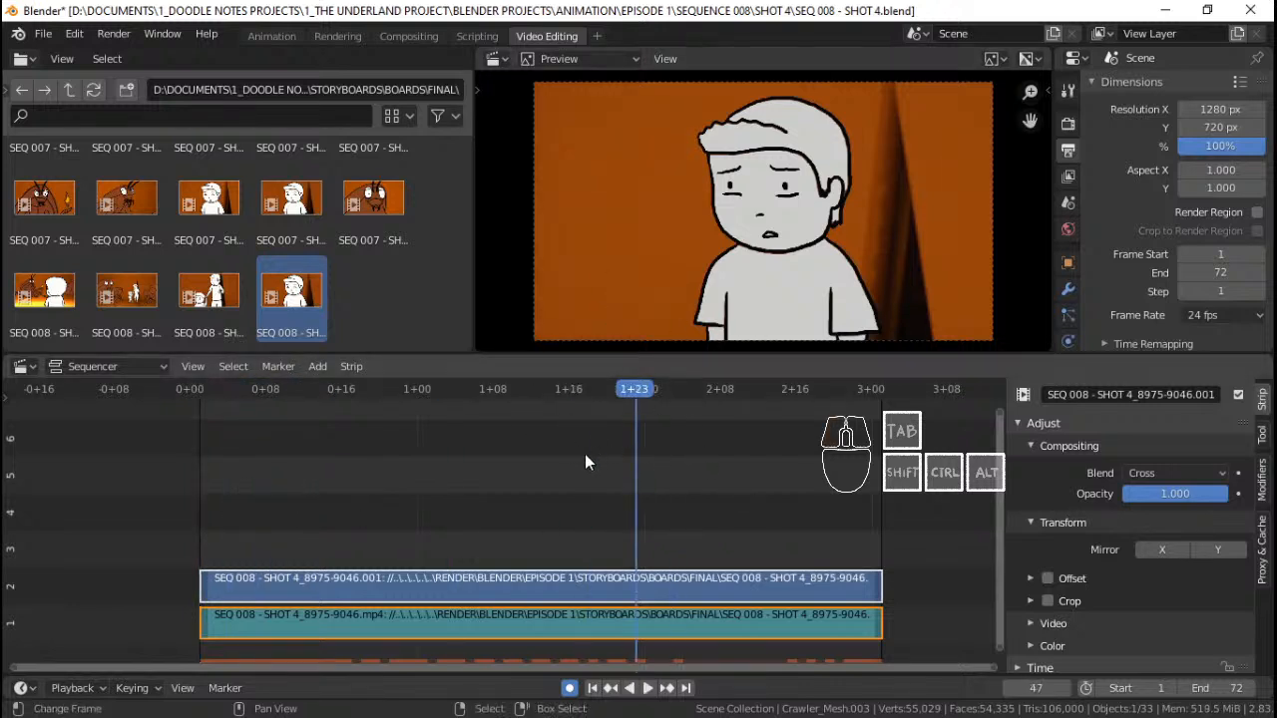
left_click(198, 473)
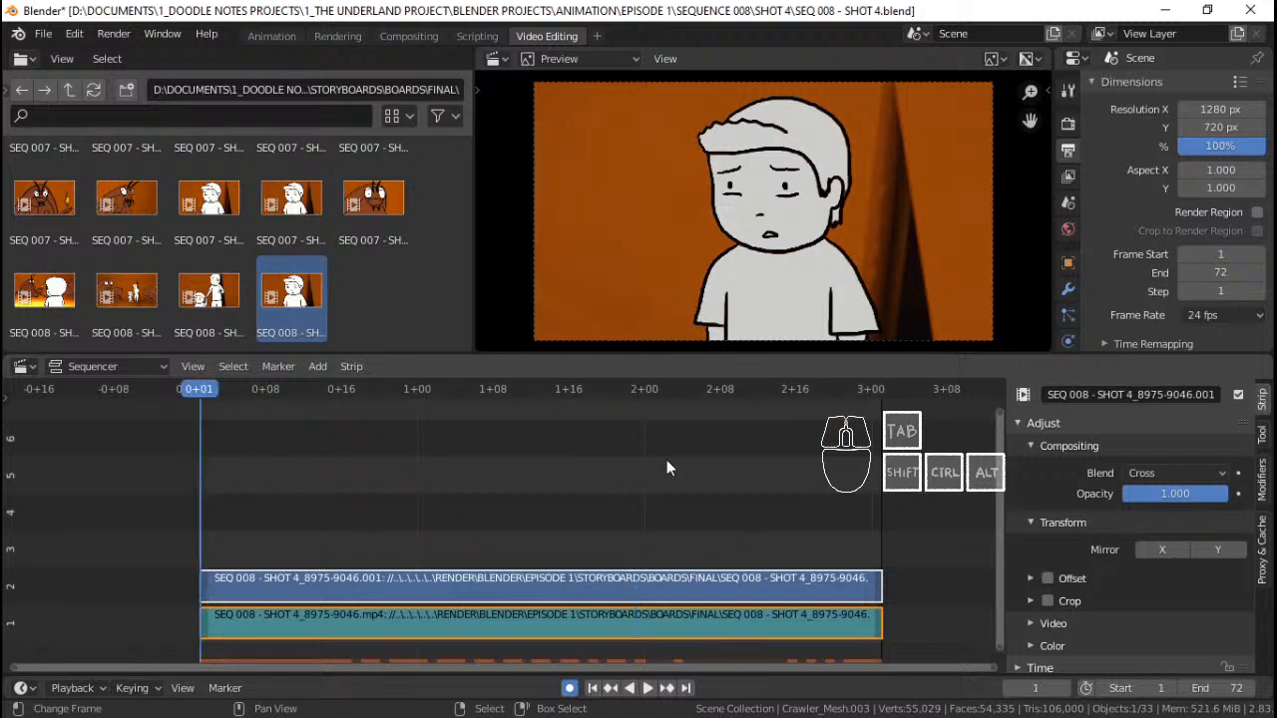
key("Home")
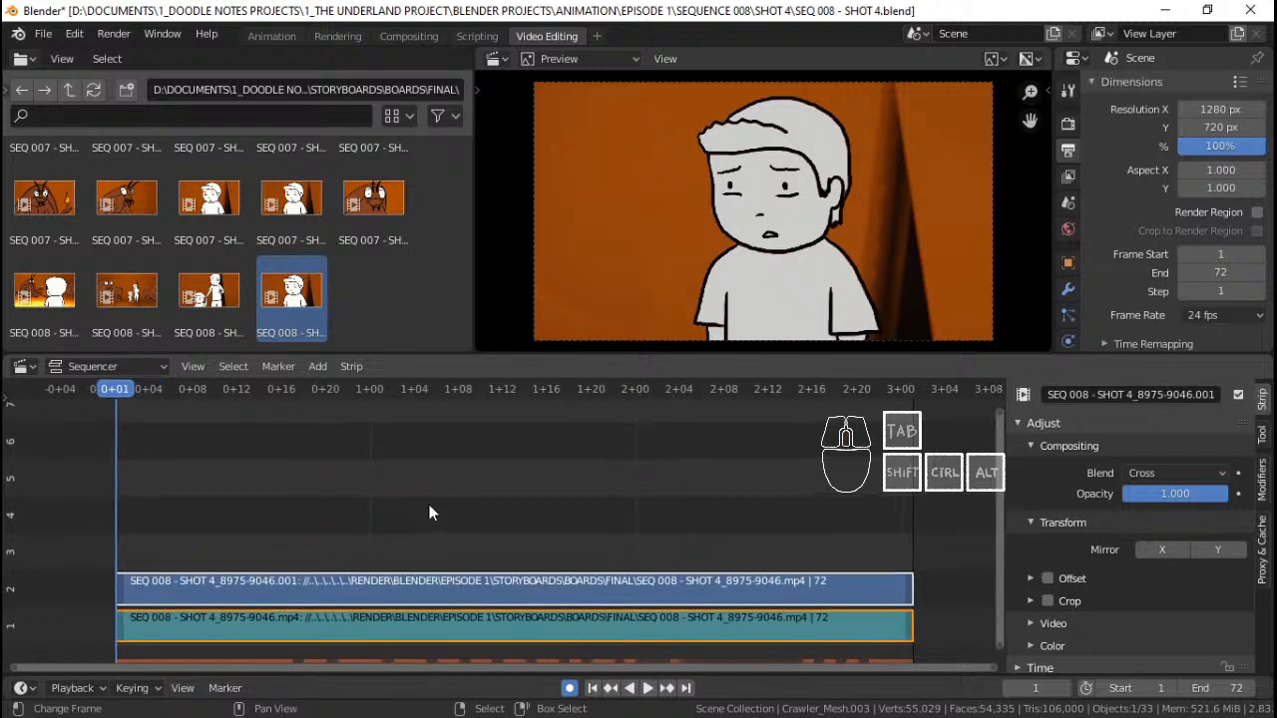
middle_click_drag(429, 505, 431, 466)
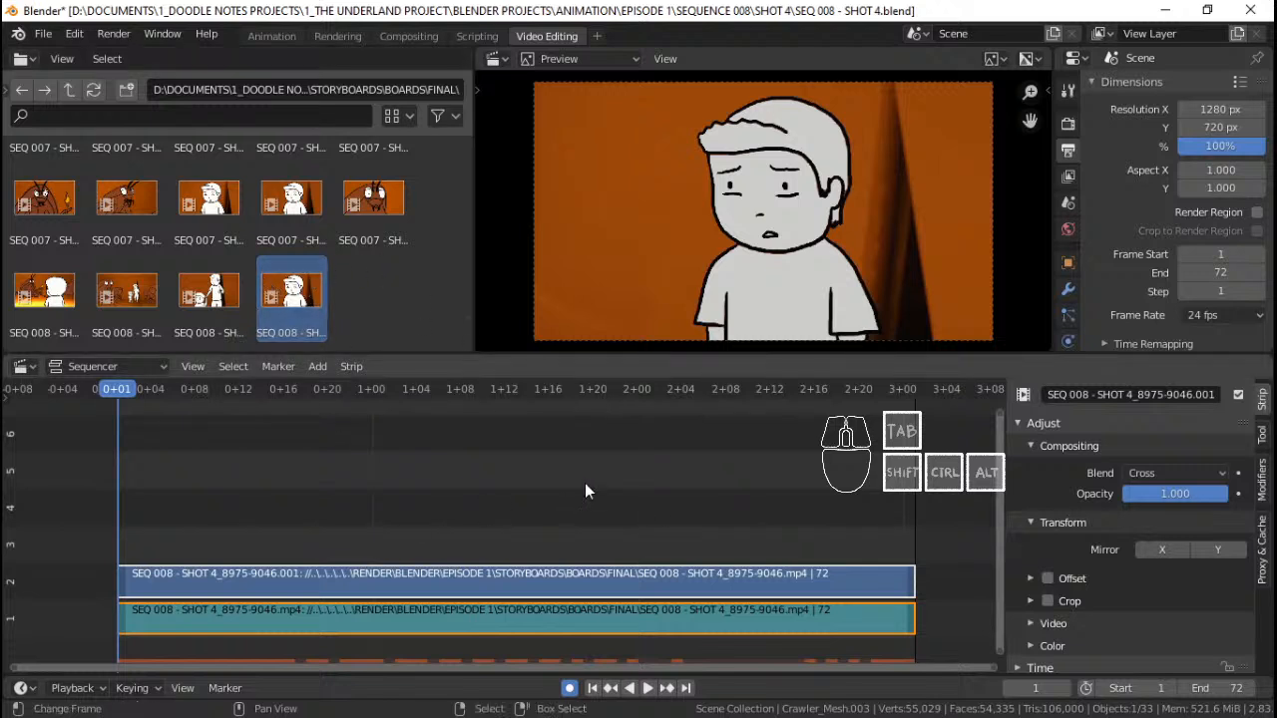
left_click_drag(146, 470, 219, 471)
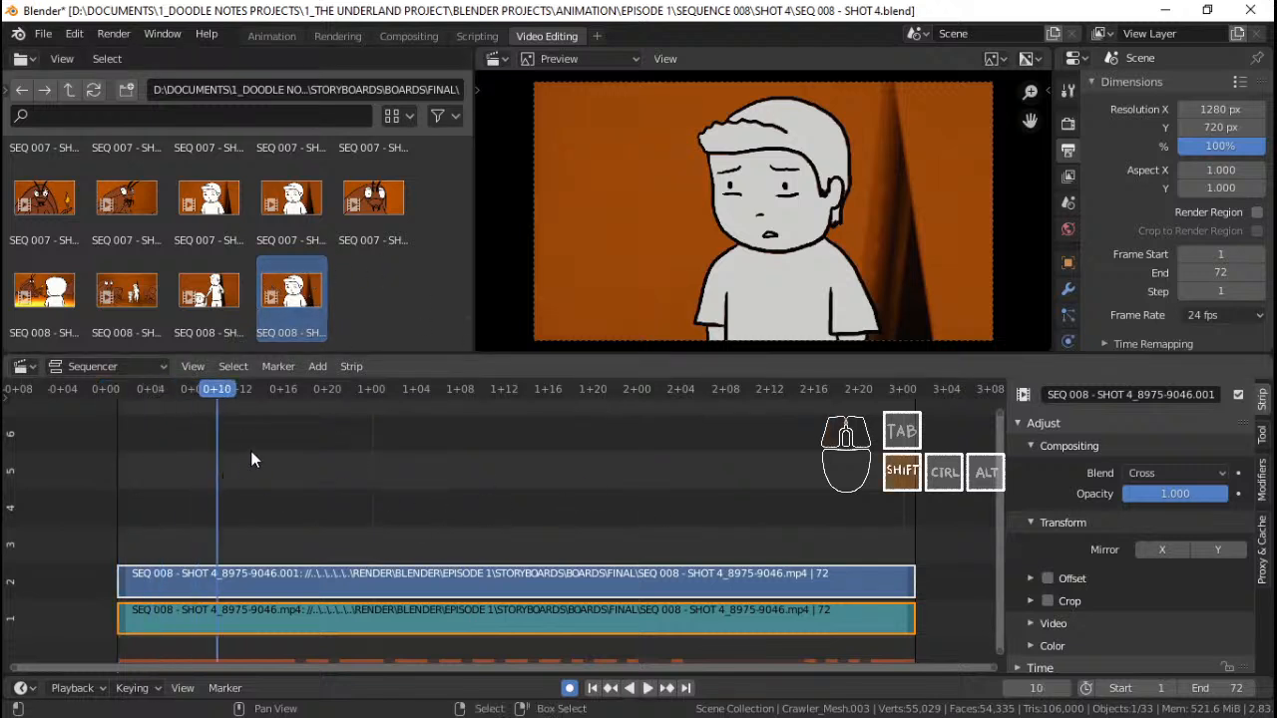
key("shift+Left")
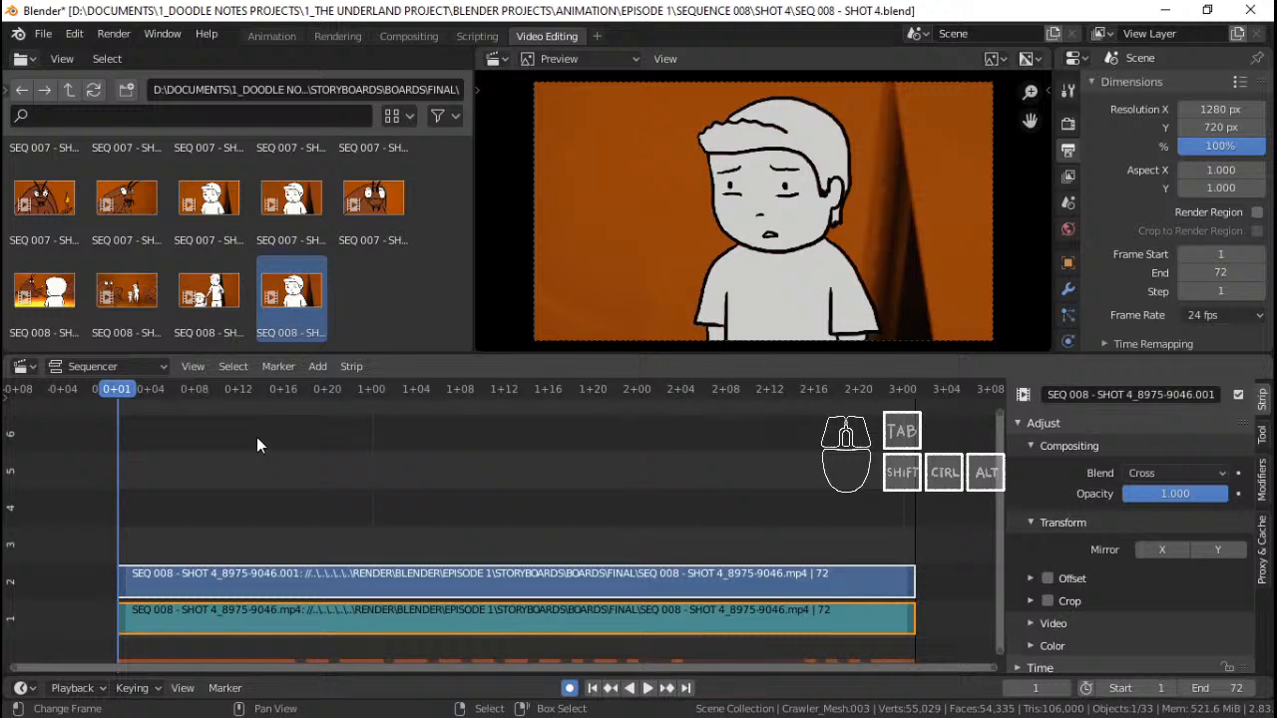
left_click_drag(208, 471, 239, 489)
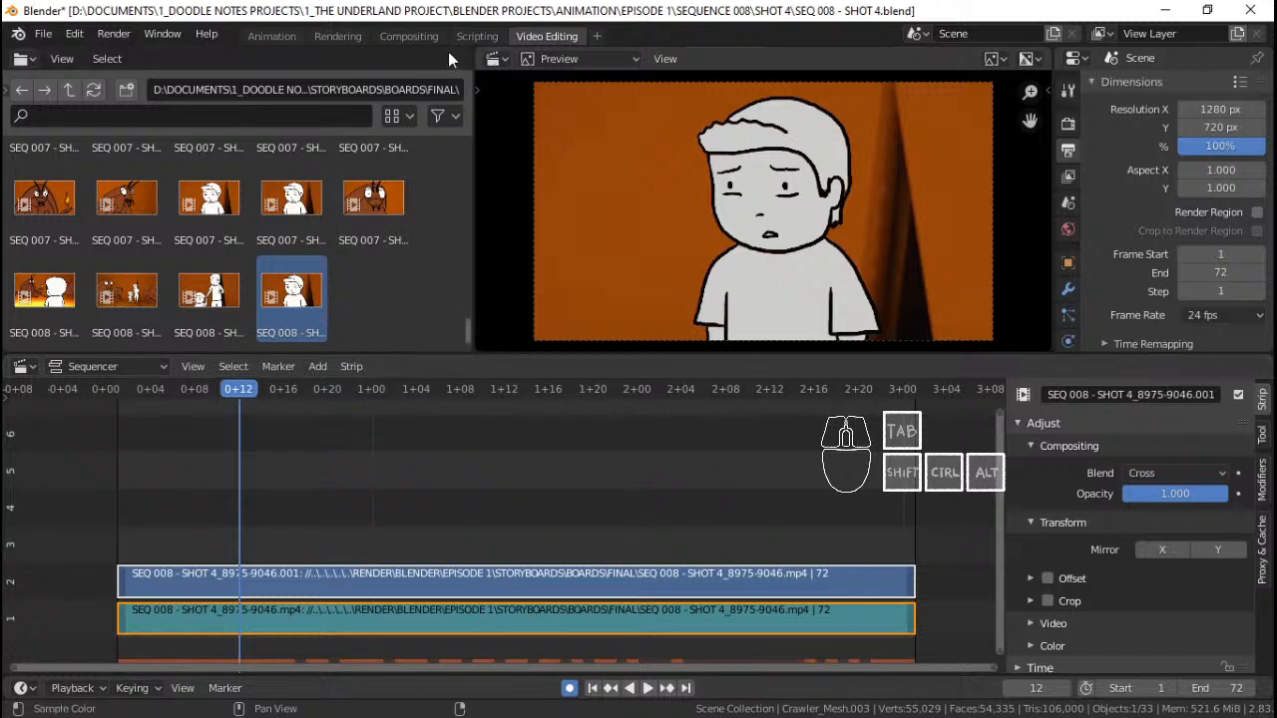
Return to the Animation workspace, split the smaller camera viewport horizontally and make its lower part a Video Sequencer preview of the storyboard
left_click(262, 34)
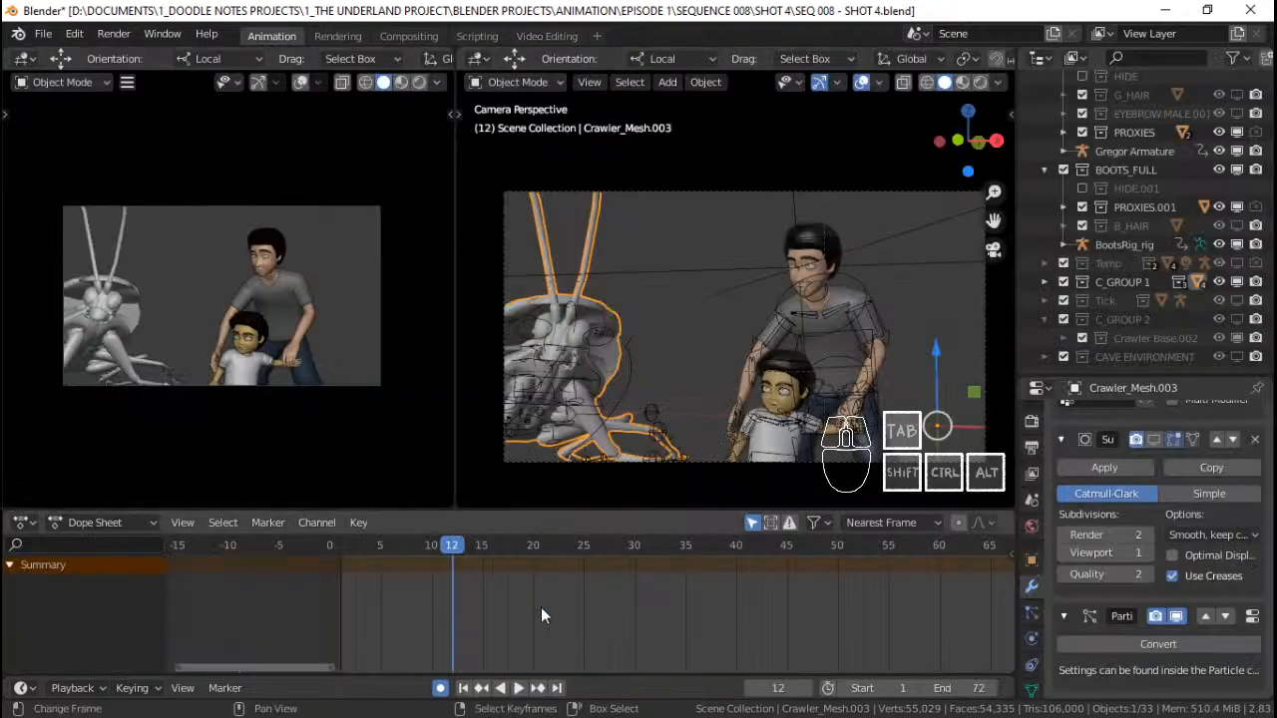
middle_click_drag(850, 435, 850, 434, "shift")
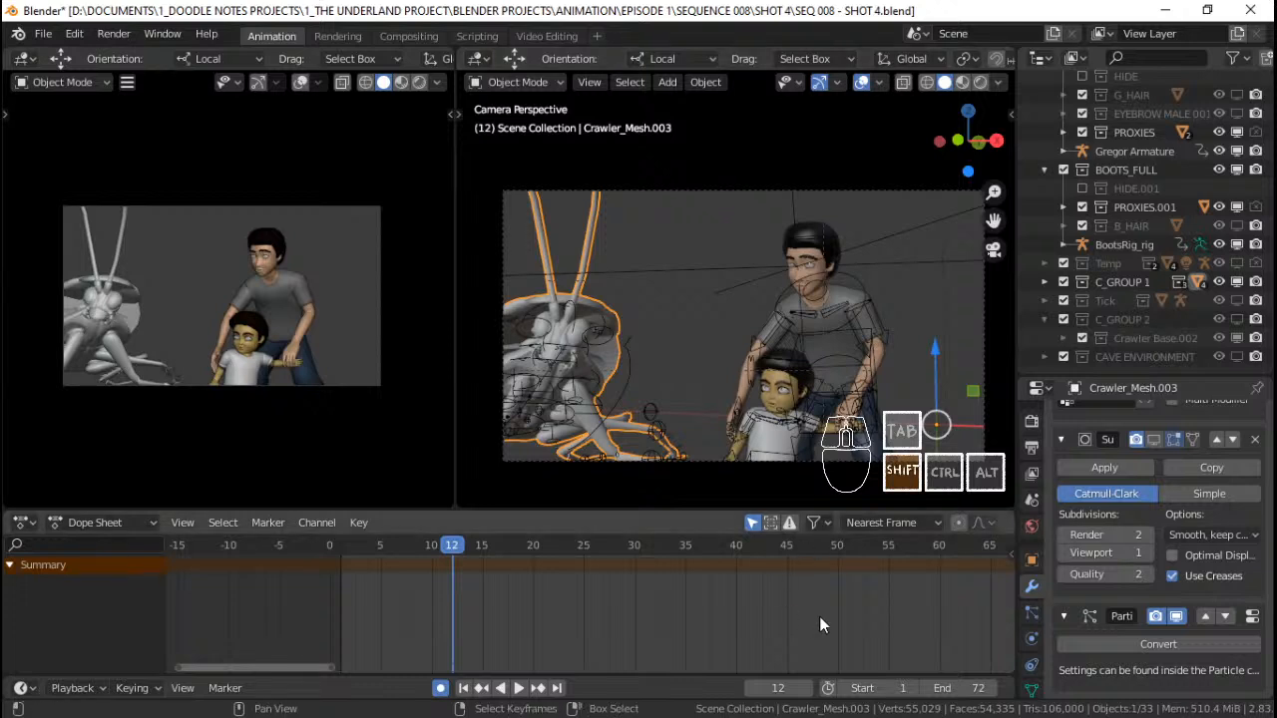
middle_click_drag(819, 617, 734, 612)
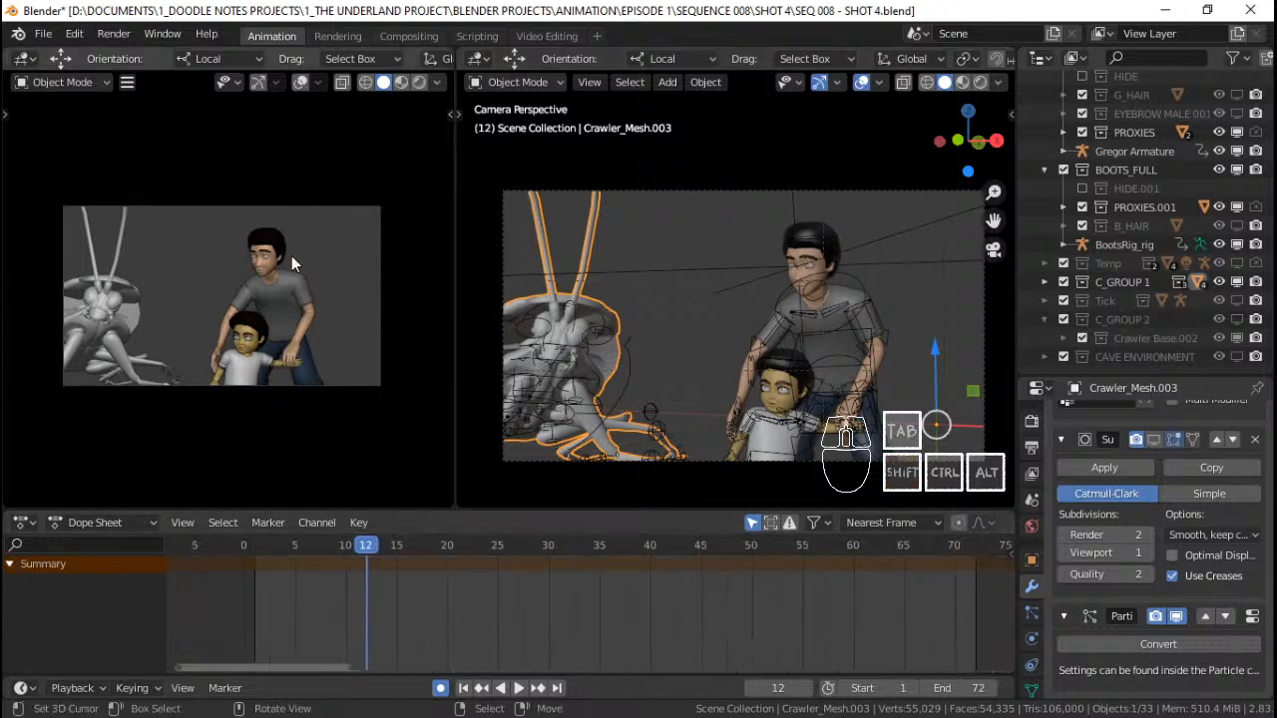
left_click_drag(448, 481, 27, 305)
left_click(25, 303)
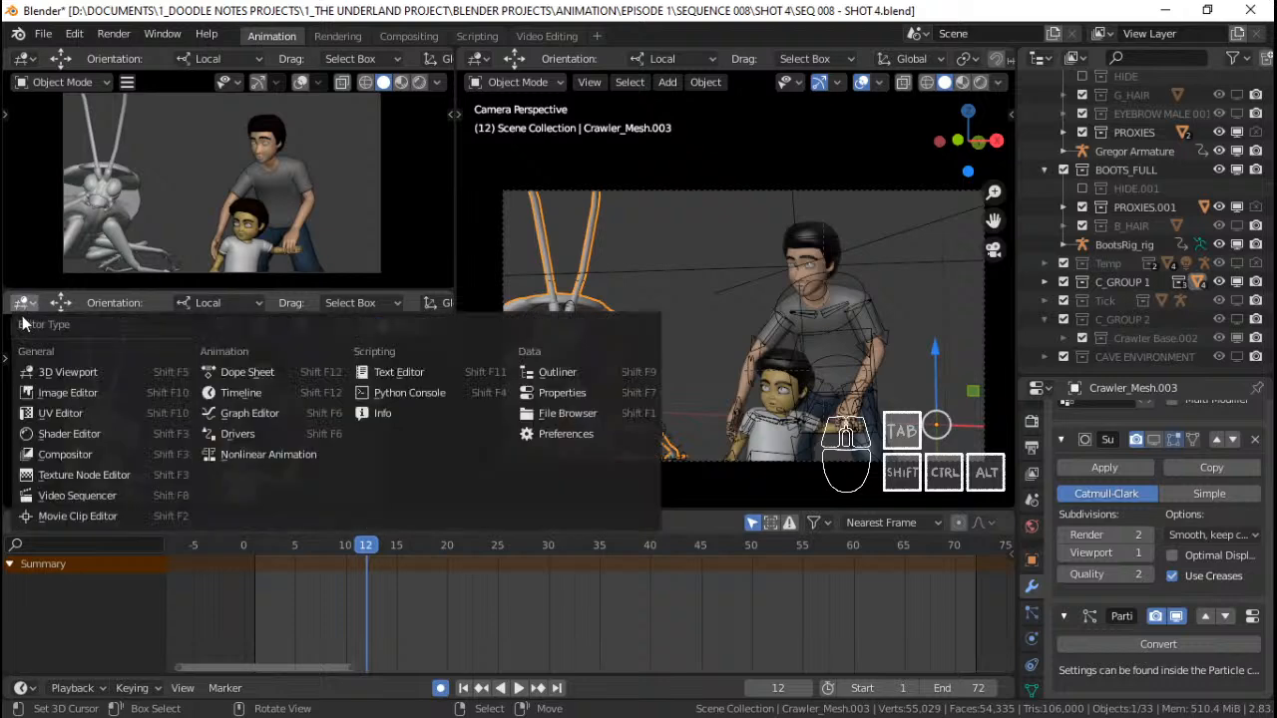
left_click(91, 493)
key("ctrl+Tab")
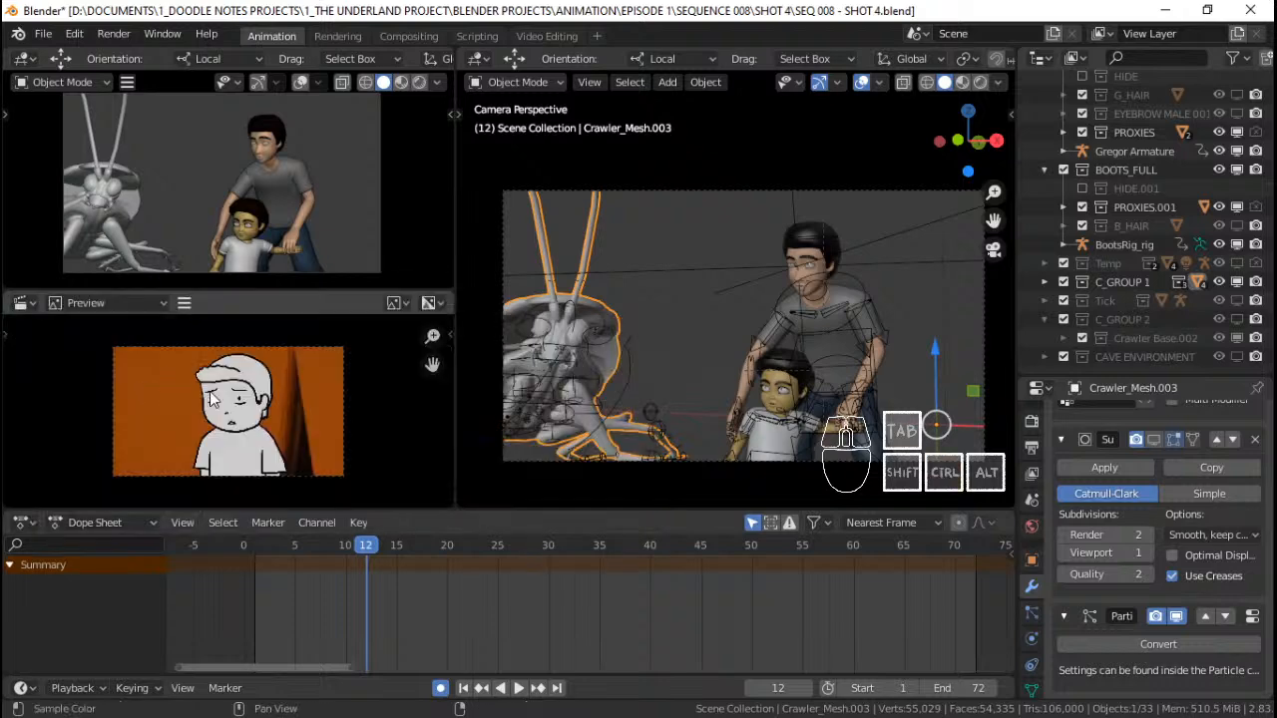
Save the scene and move the divider between the camera viewport and the storyboard preview slightly down
scroll(227, 429, "up", 1)
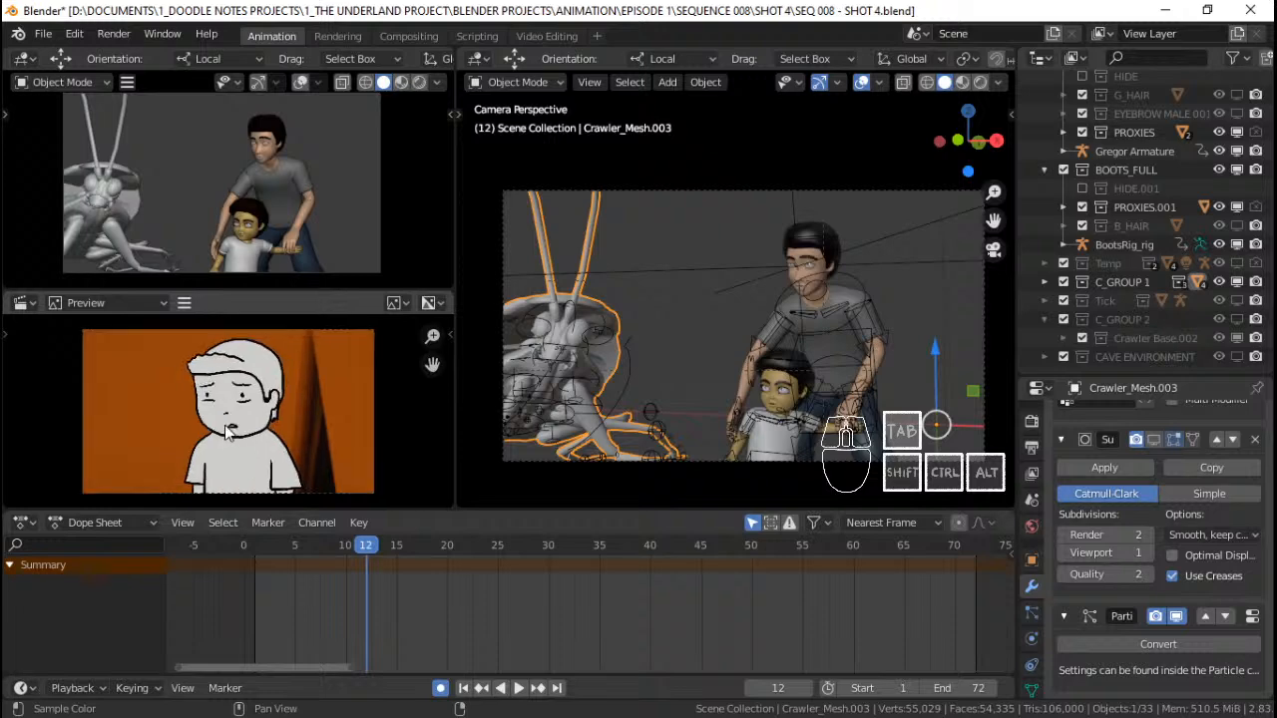
left_click(117, 303)
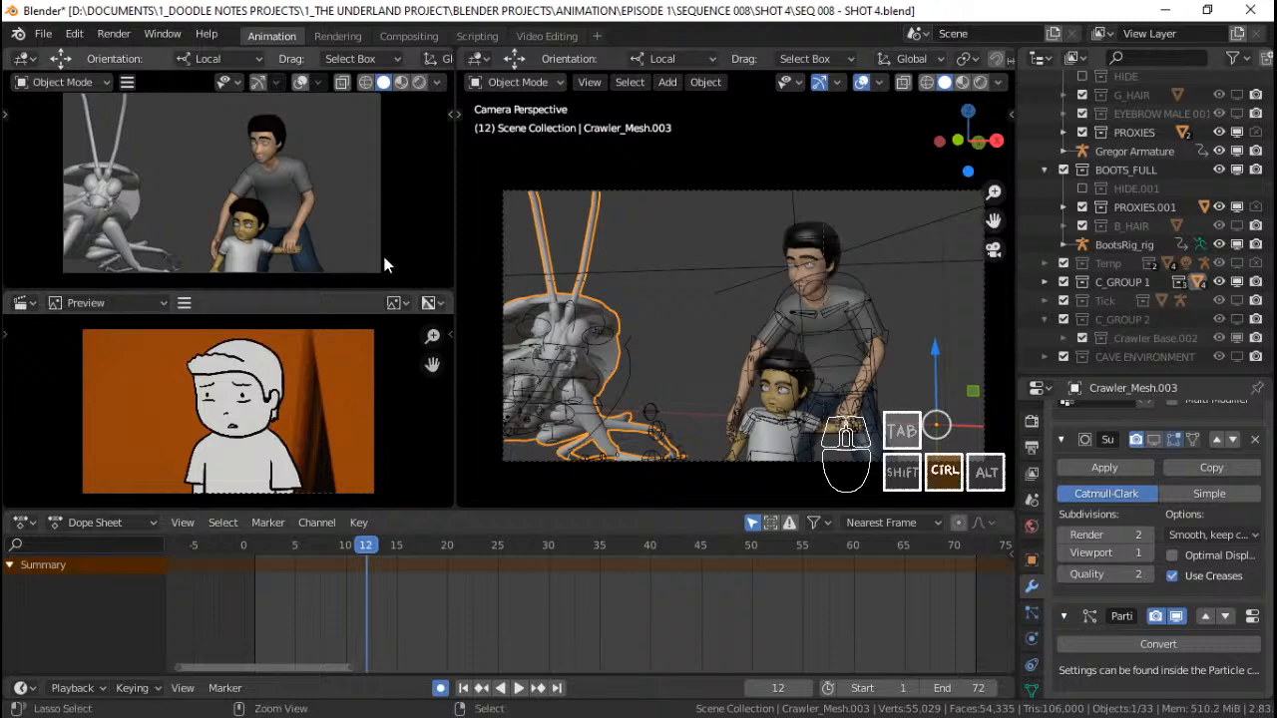
key("ctrl+s")
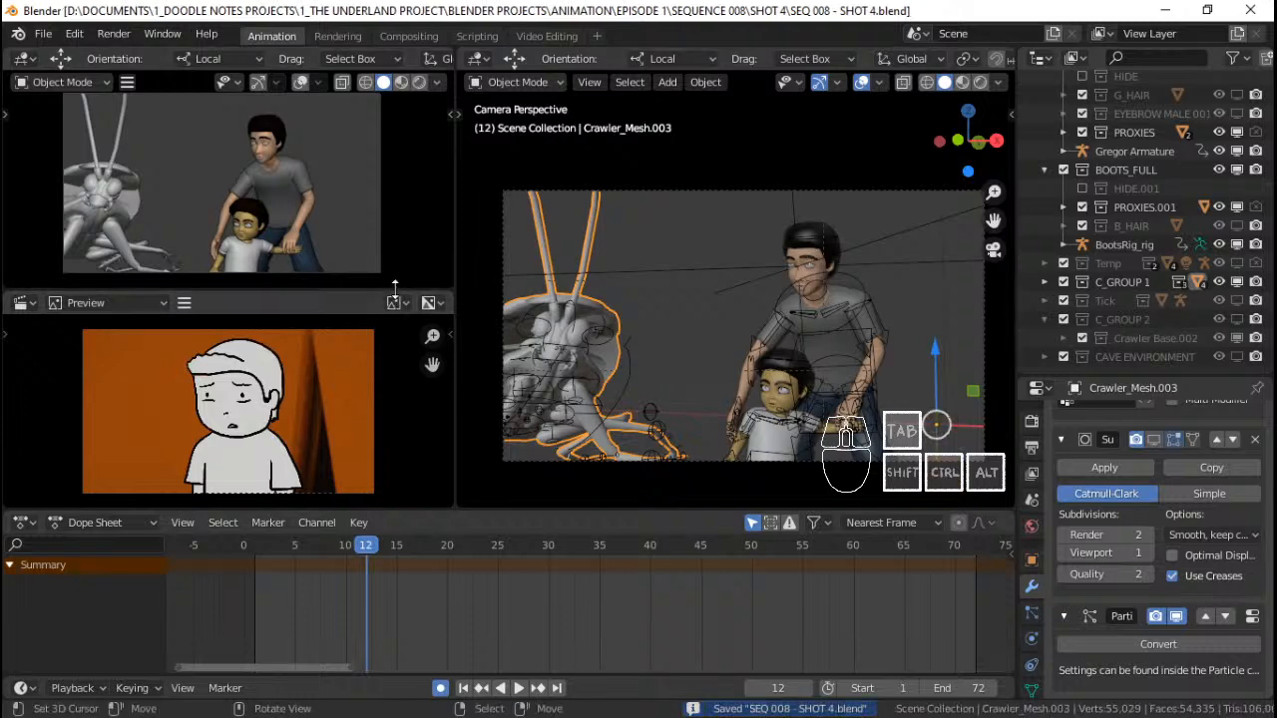
left_click_drag(391, 291, 391, 312)
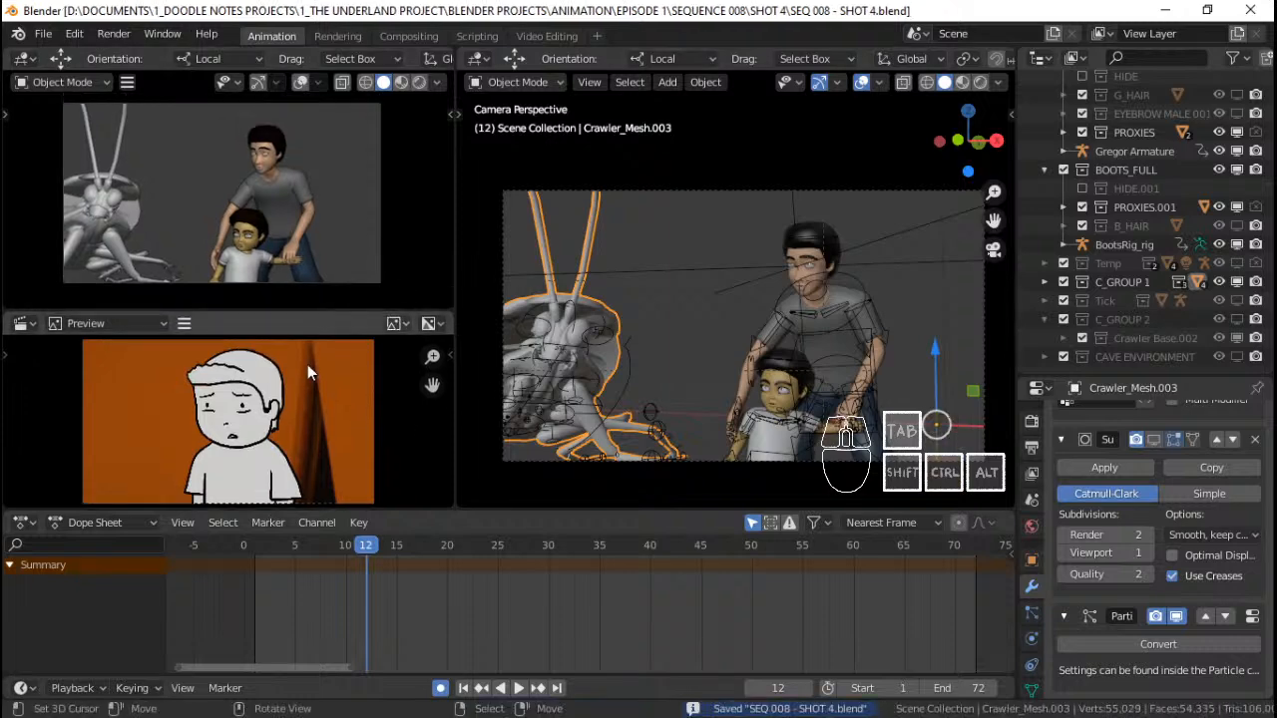
Go to frame 1 and turn off automatic keyframing
left_click(844, 191)
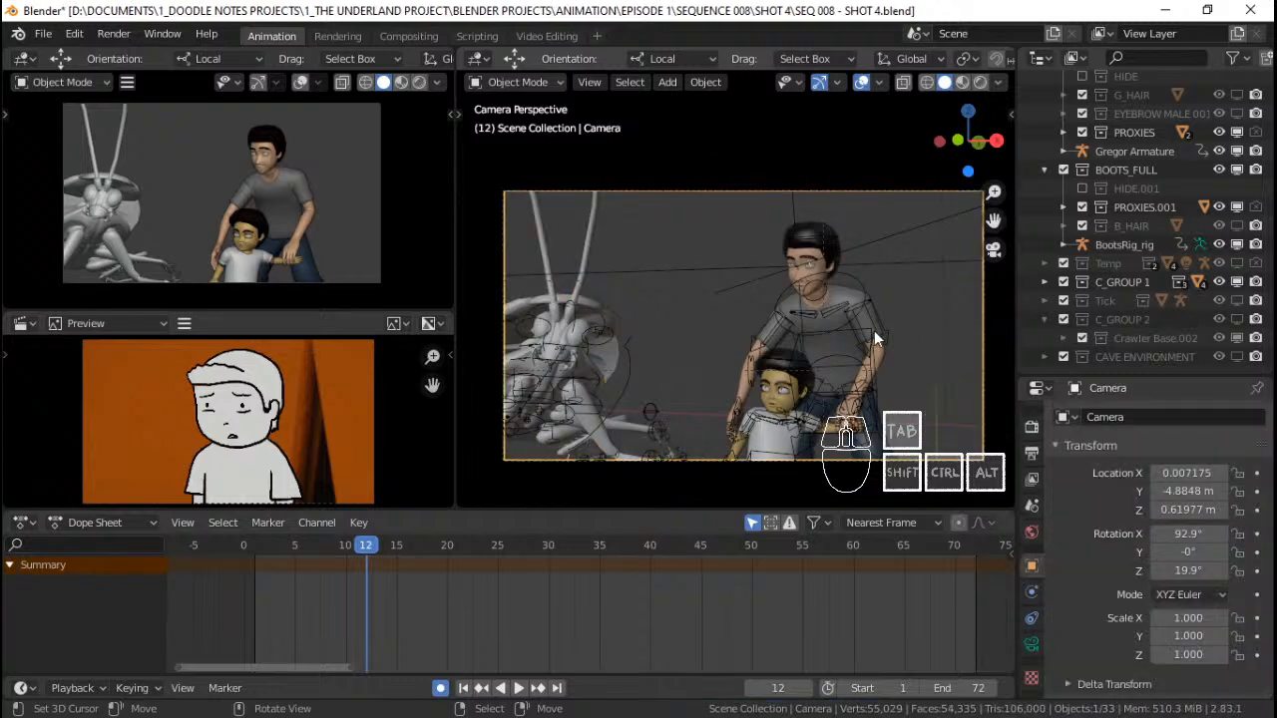
key("shift+Left")
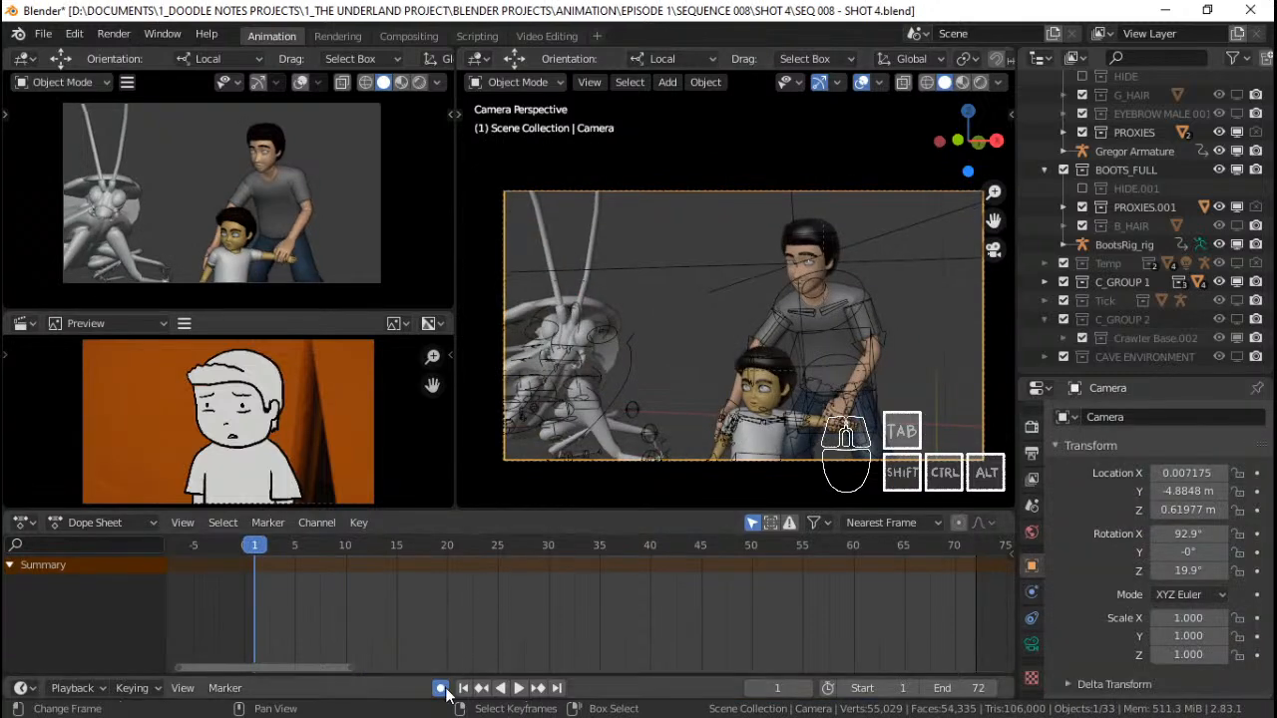
Select the Gregor, Boots and Crawler_Armature.003 rigs and disable Only Show Selected in the Dope Sheet so all their keyframes are listed
left_click(766, 424)
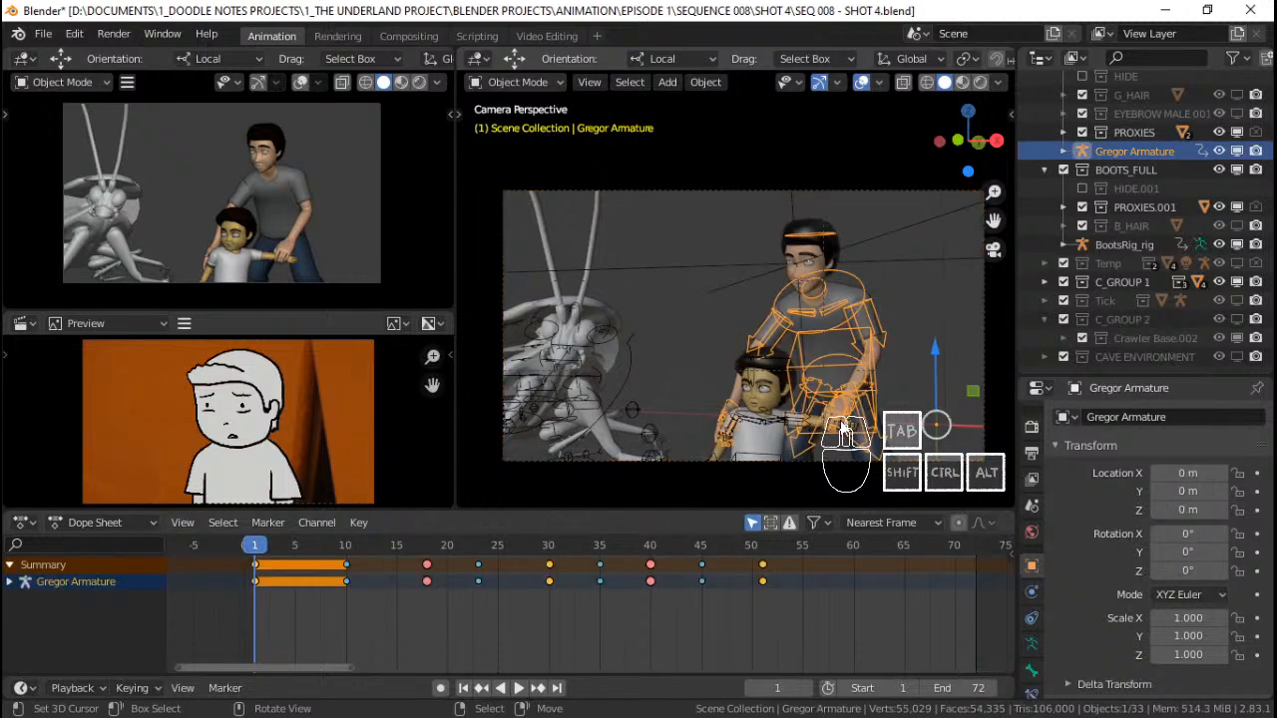
left_click(765, 419, "shift")
left_click(824, 523)
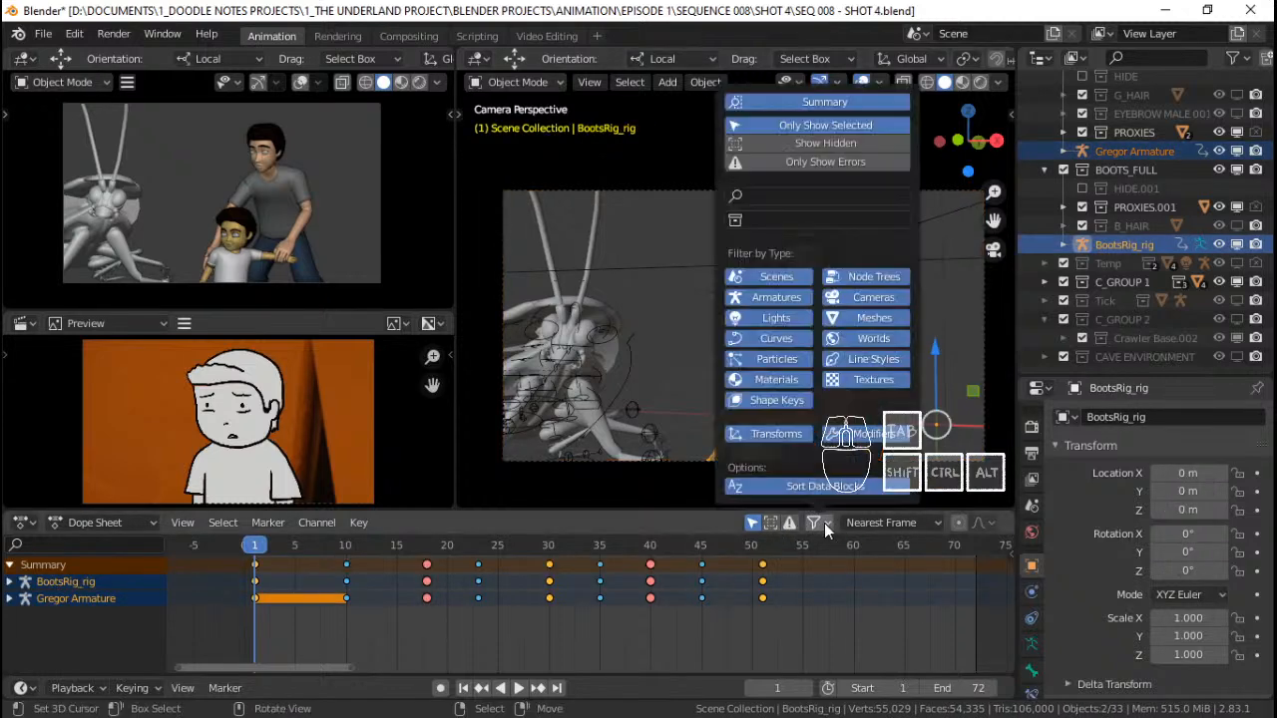
left_click(824, 523)
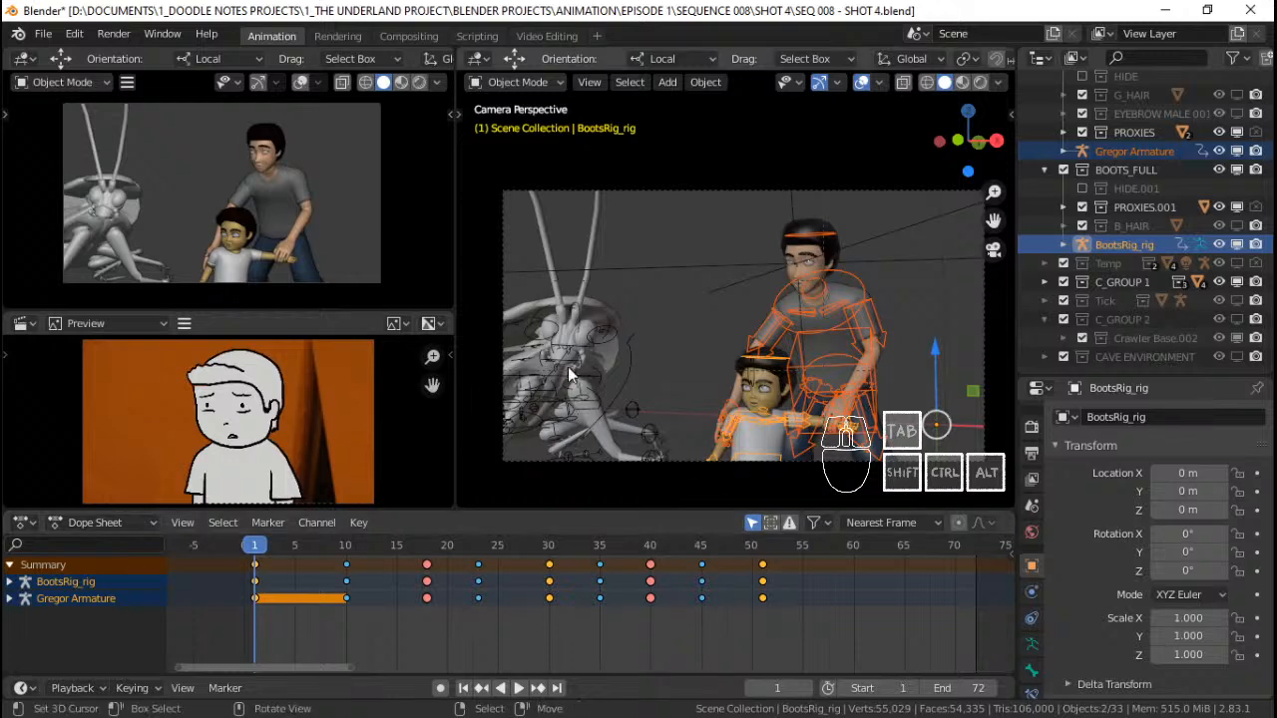
left_click(634, 344, "shift")
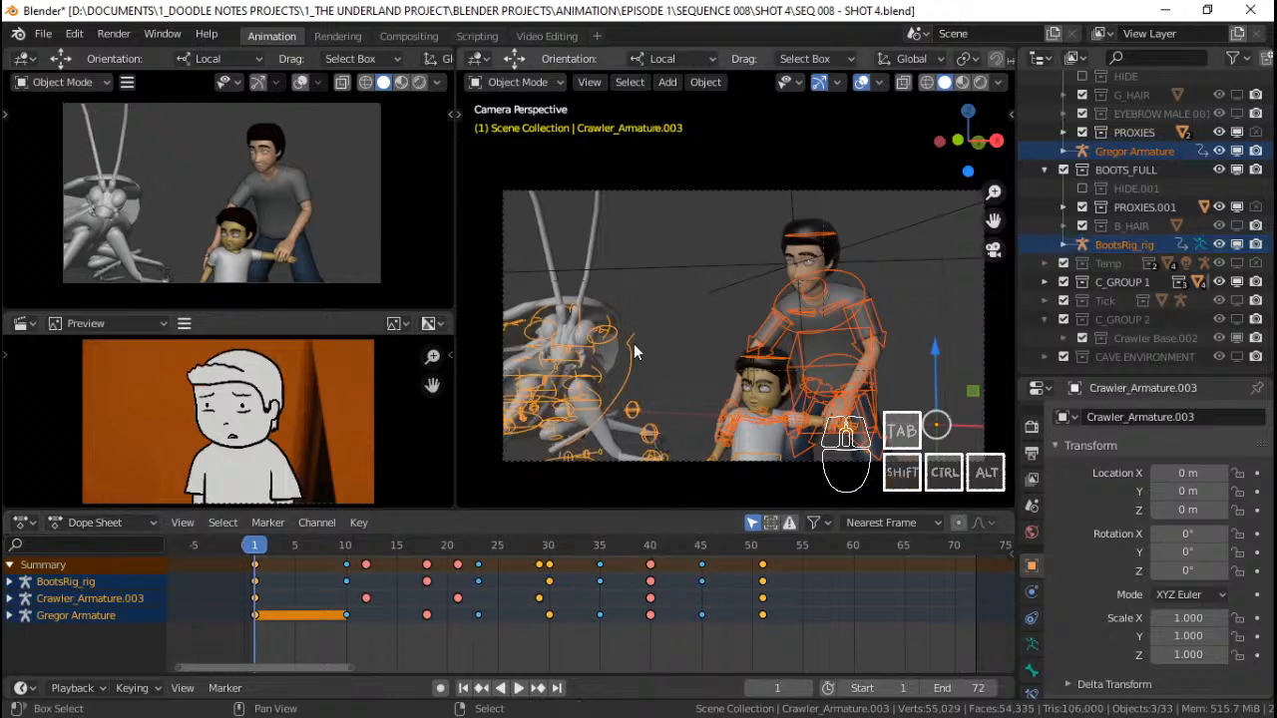
left_click(754, 524)
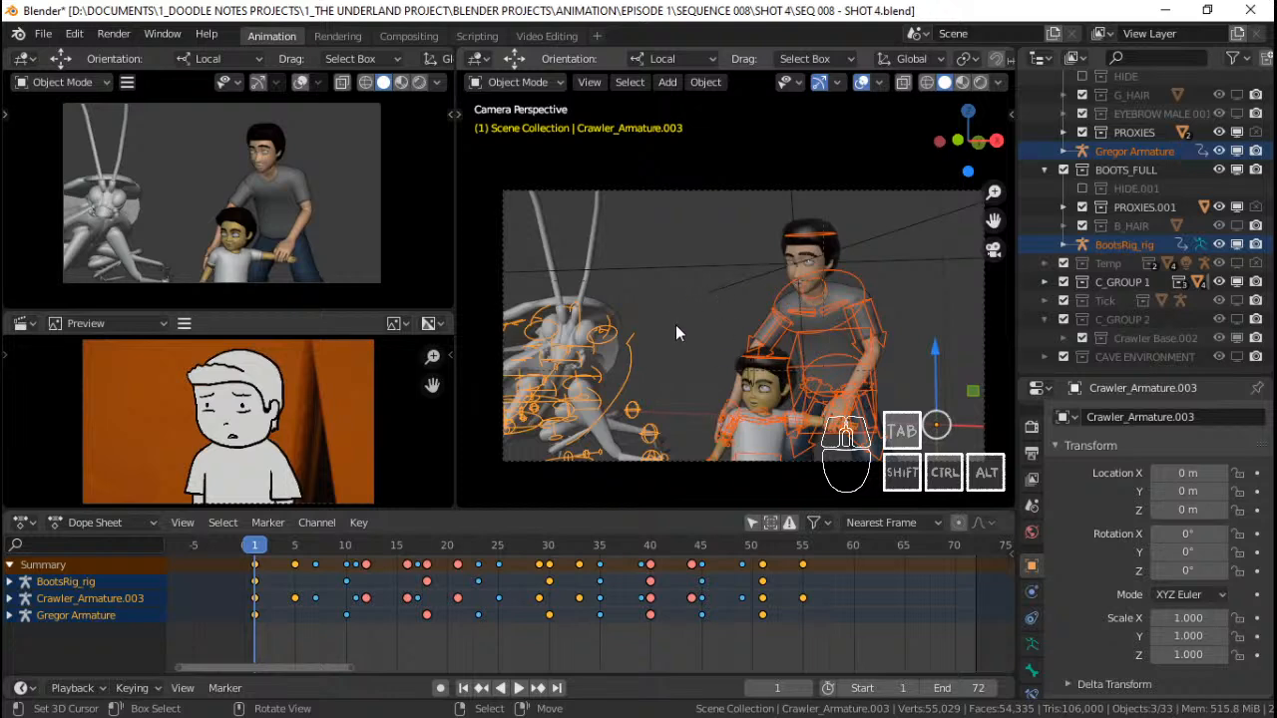
Deselect all objects and play through the existing character animation to examine its poses
key("alt+a")
key("x")
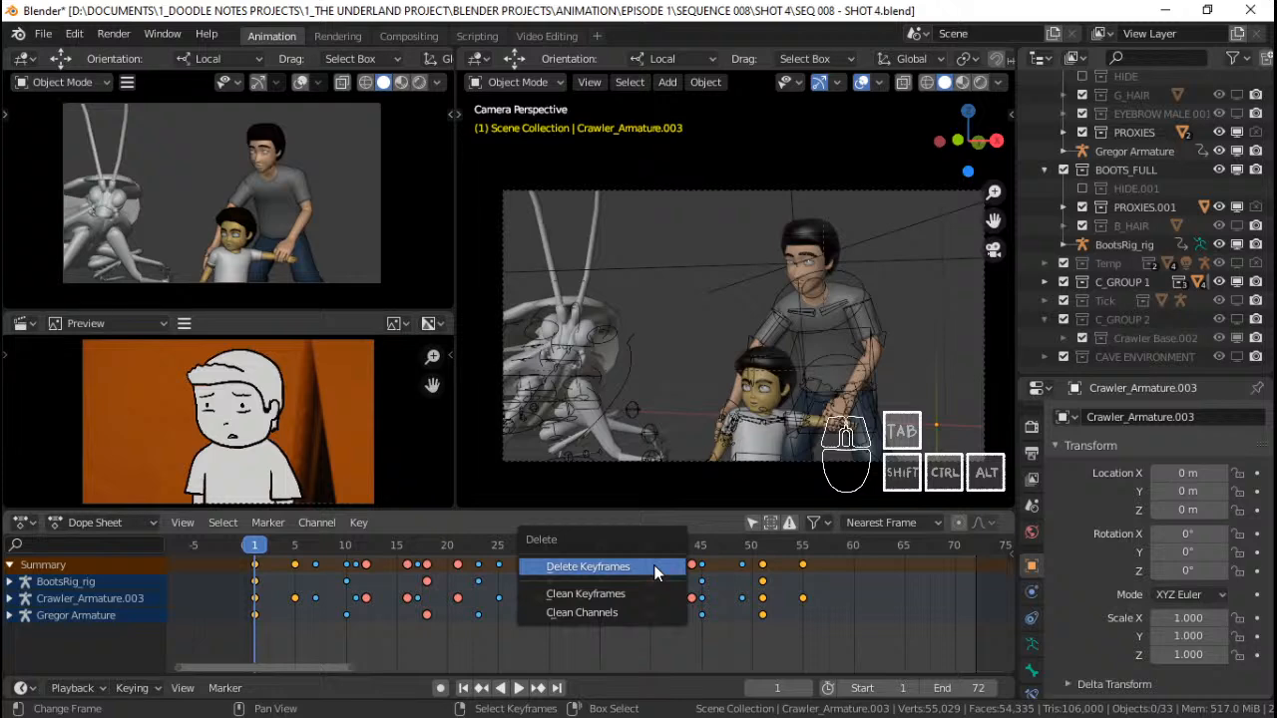
key("Escape")
key("space")
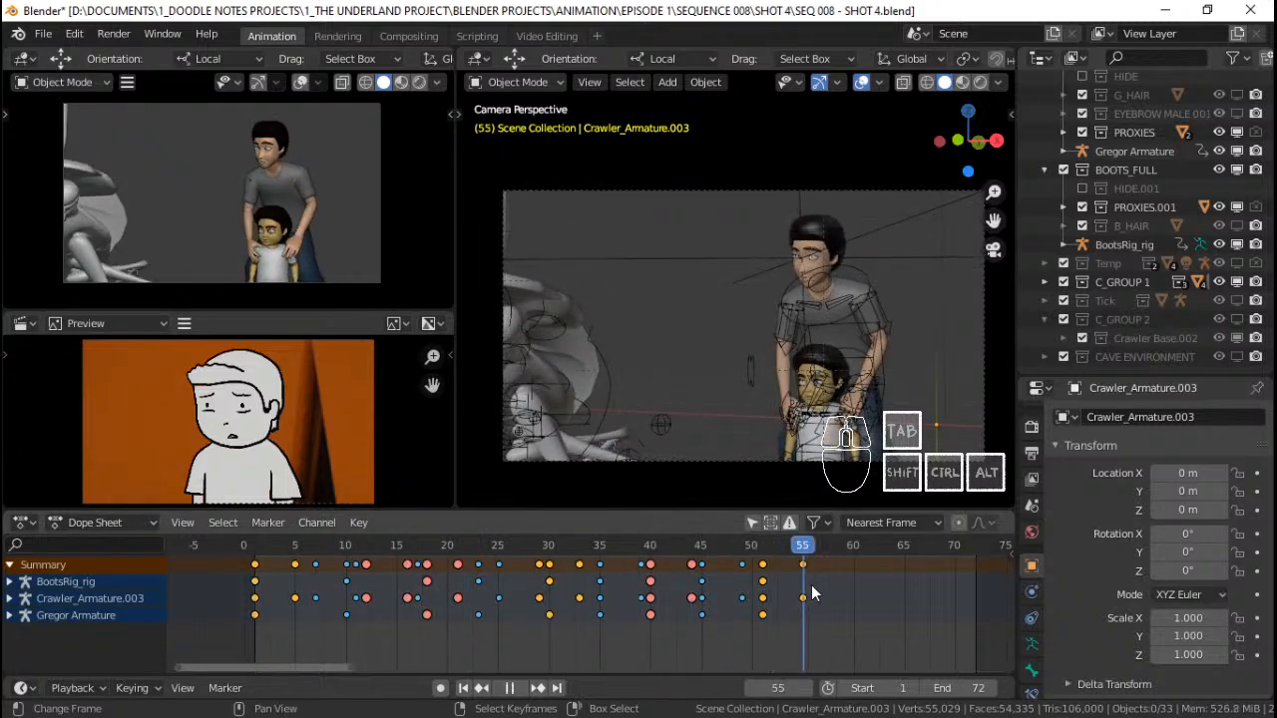
key("Escape")
Try deleting all keyframes of the three rigs while on frame 1, and undo the deletion
key("x")
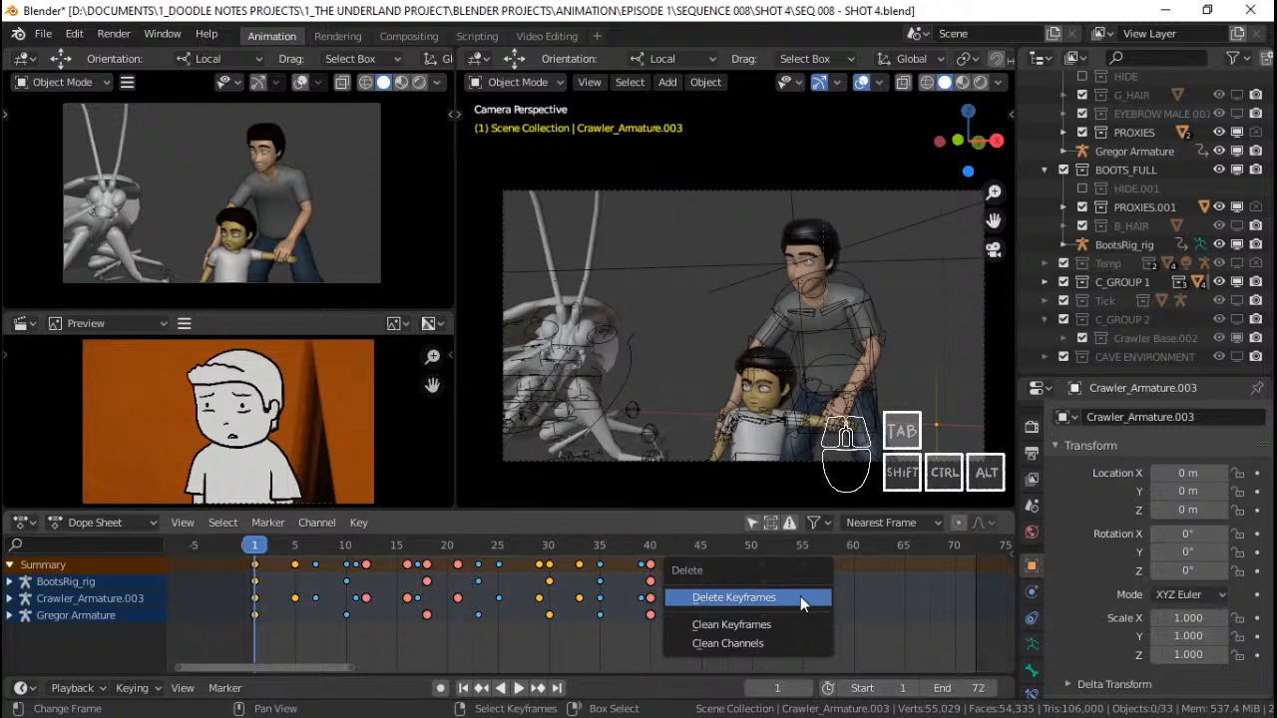
left_click(801, 596)
scroll(838, 277, "down", 1)
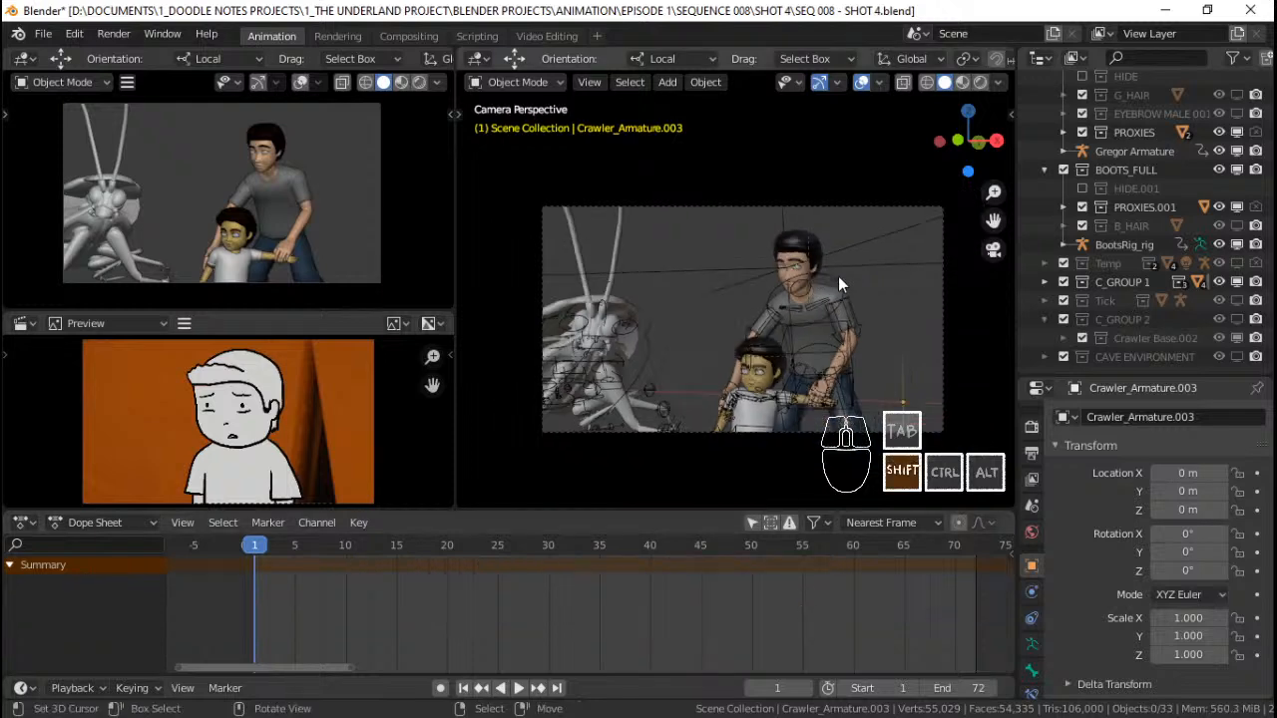
middle_click_drag(838, 276, 820, 290, "shift")
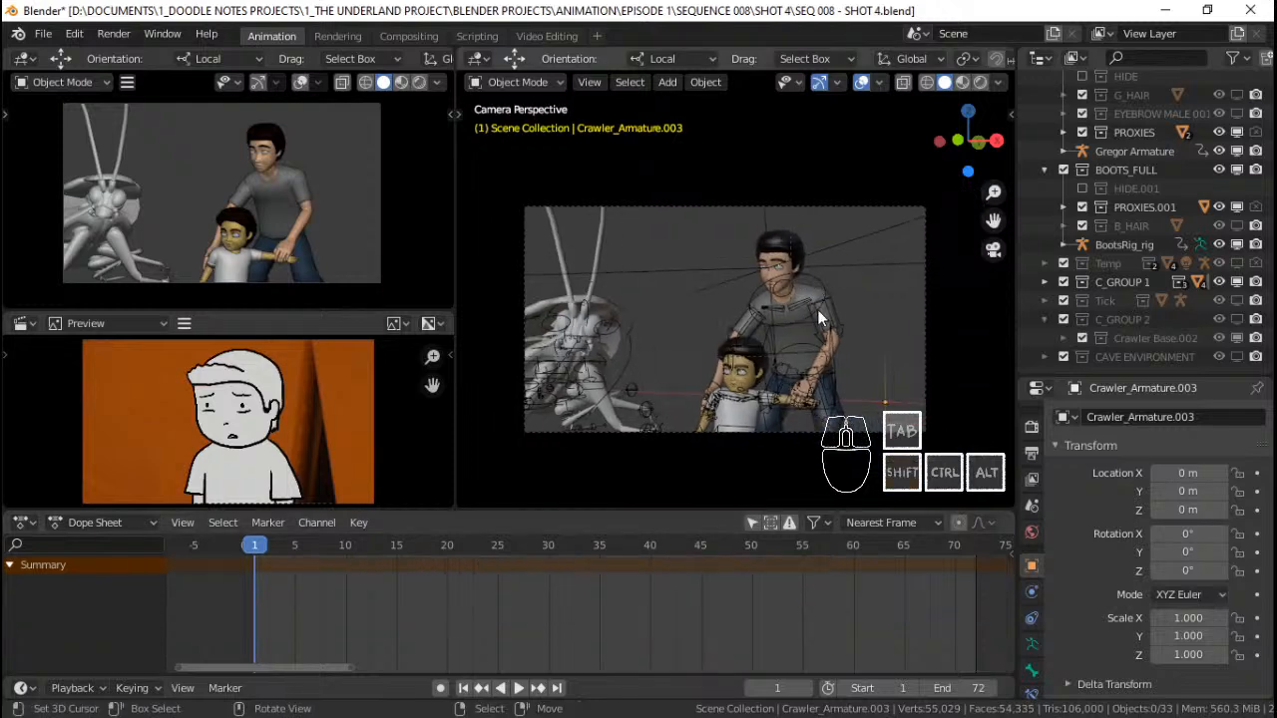
key("ctrl+z")
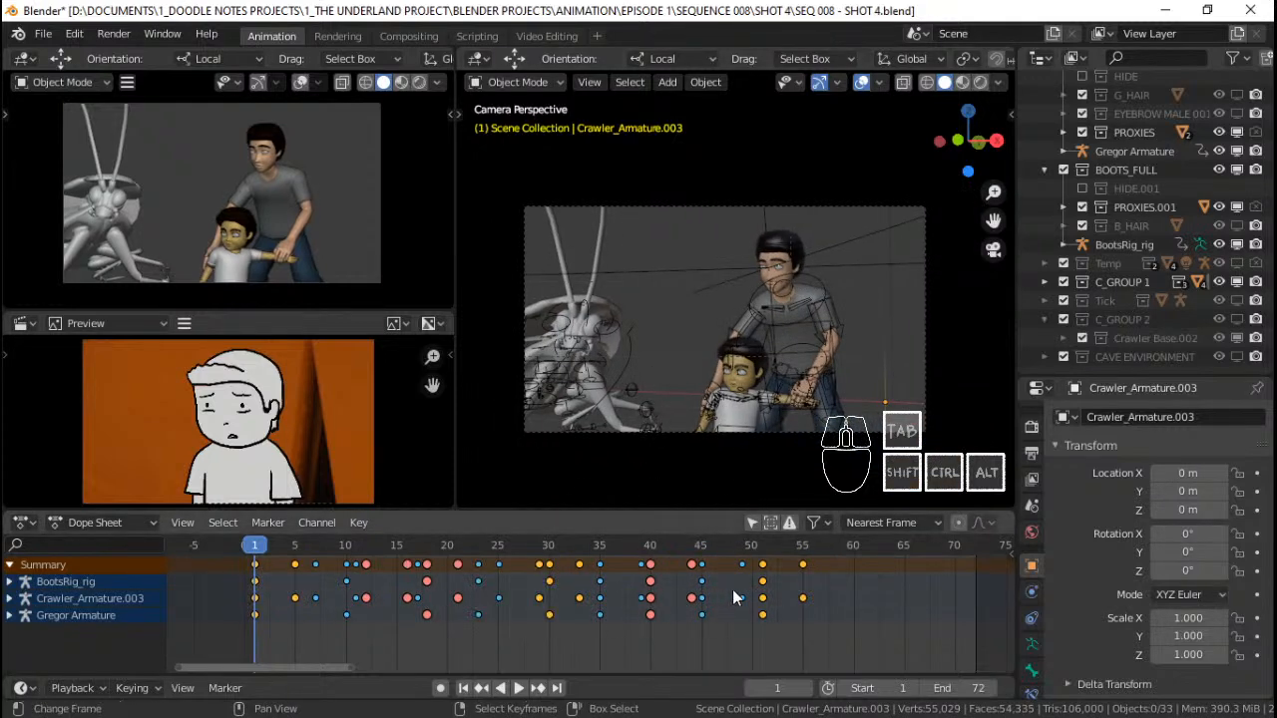
Go to frame 56 and delete all keyframes of the three rigs there, keeping that pose
left_click_drag(766, 599, 818, 592)
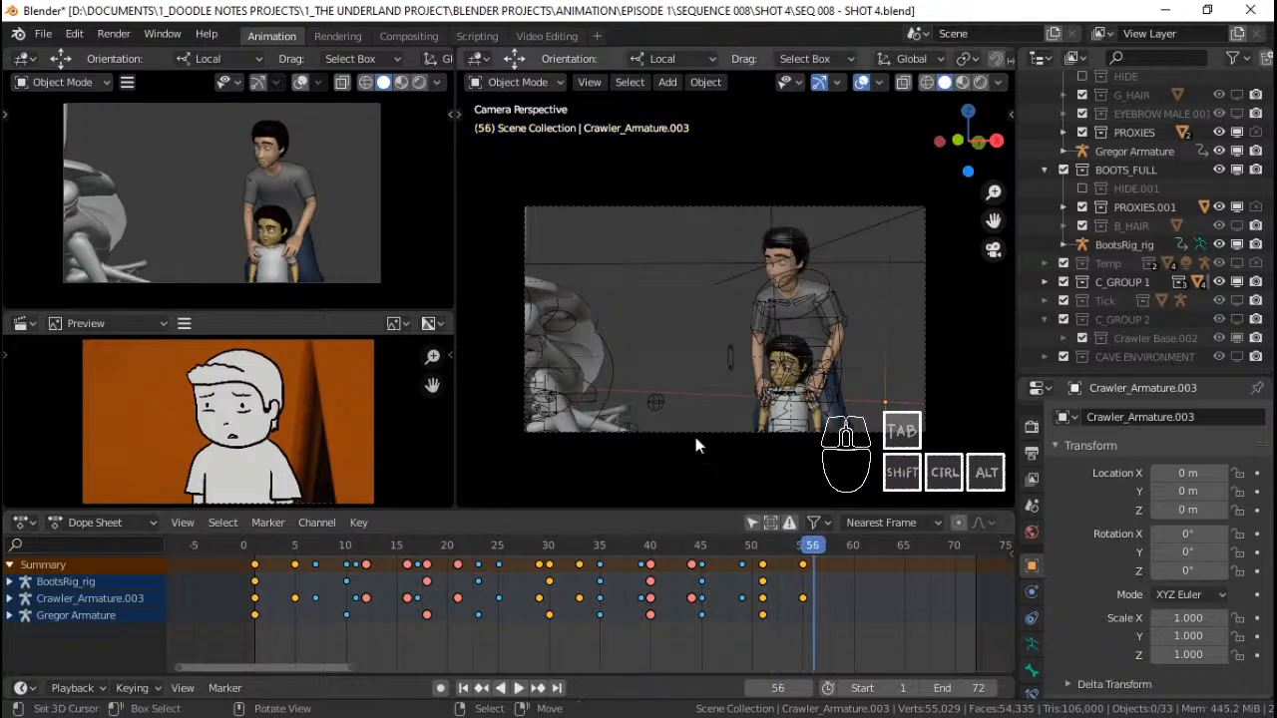
key("x")
left_click(690, 590)
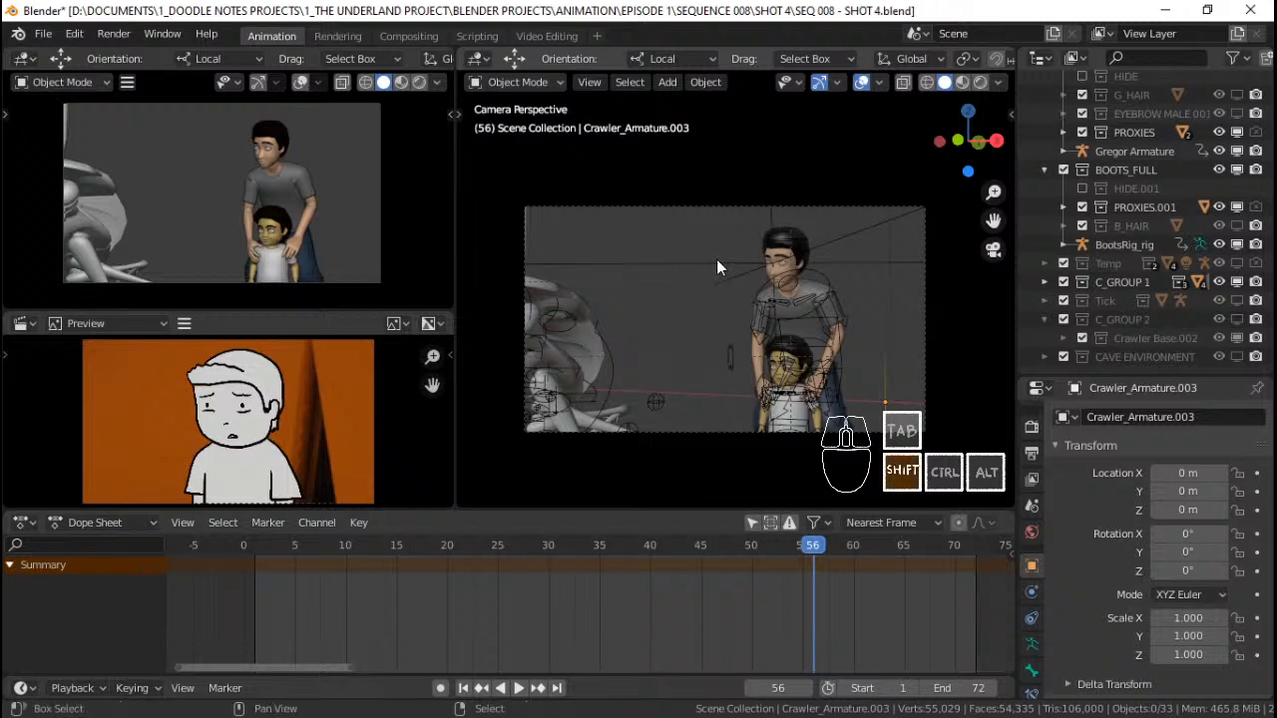
Examine Gregor's armature at frames 1 and 54 for remaining animation, ending on frame 1
key("shift+Left")
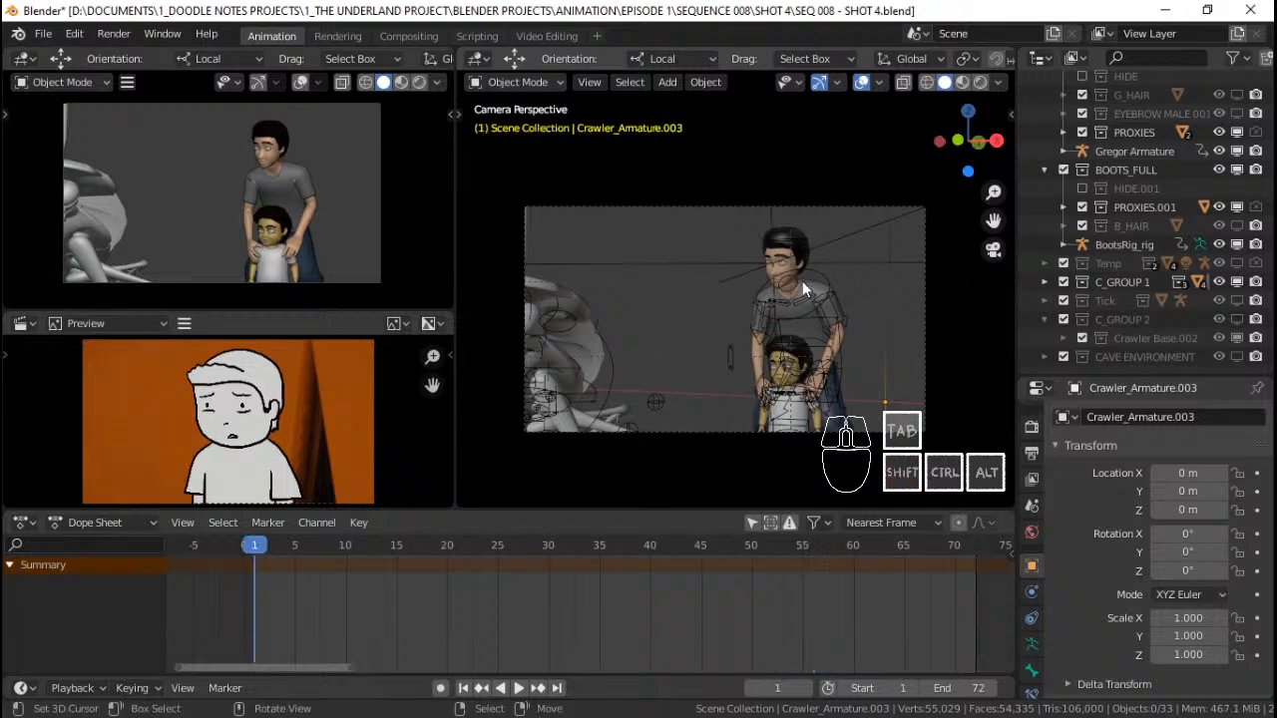
scroll(807, 290, "up", 3)
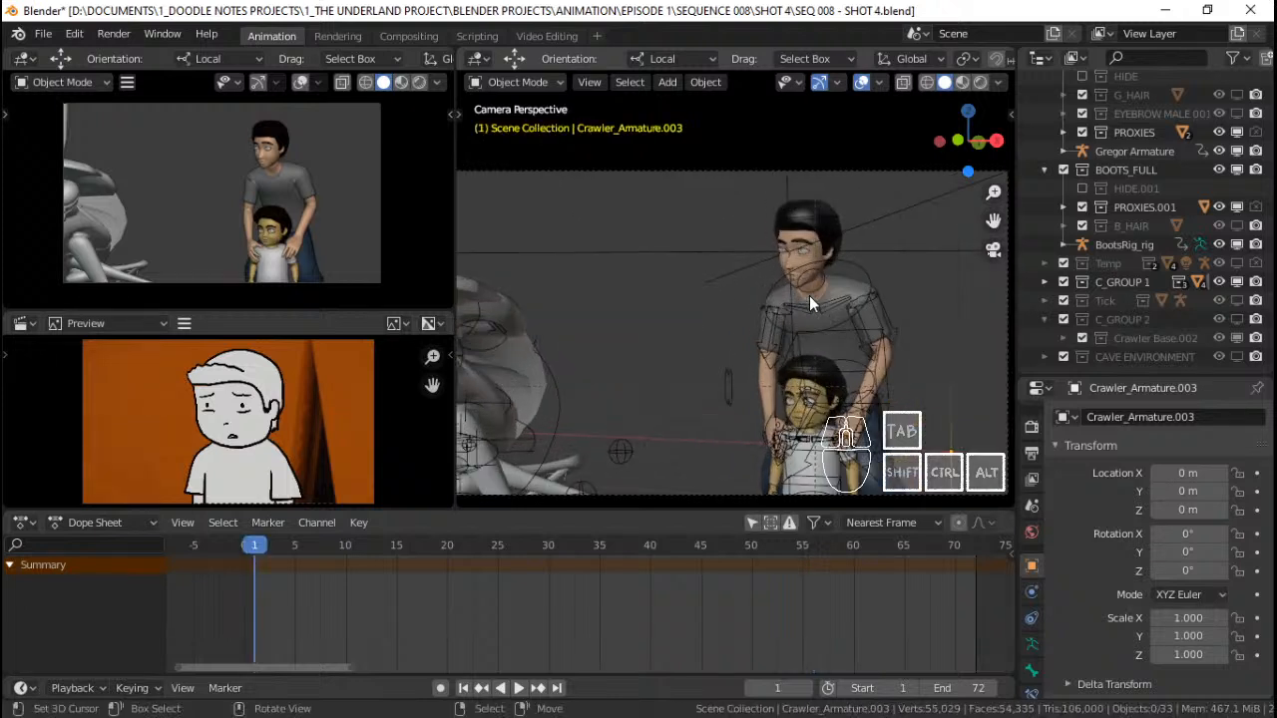
scroll(809, 295, "down", 2)
scroll(809, 295, "up", 1)
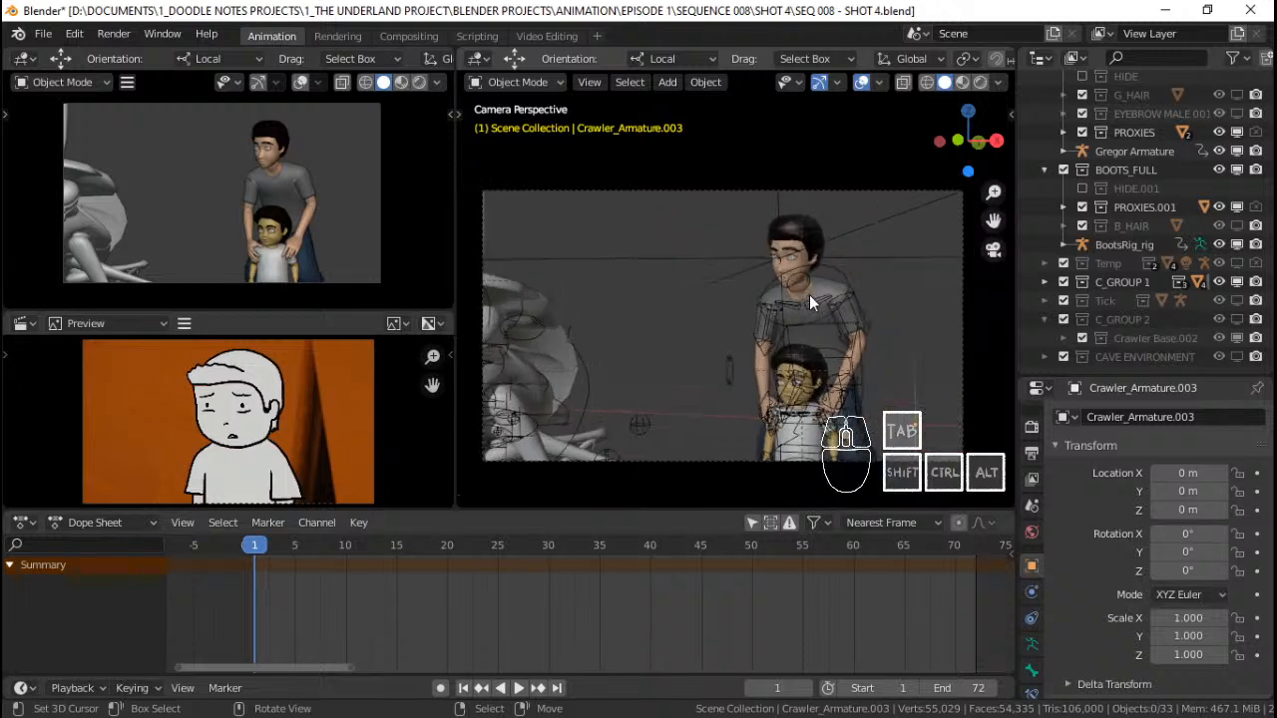
middle_click_drag(809, 295, 815, 298, "shift")
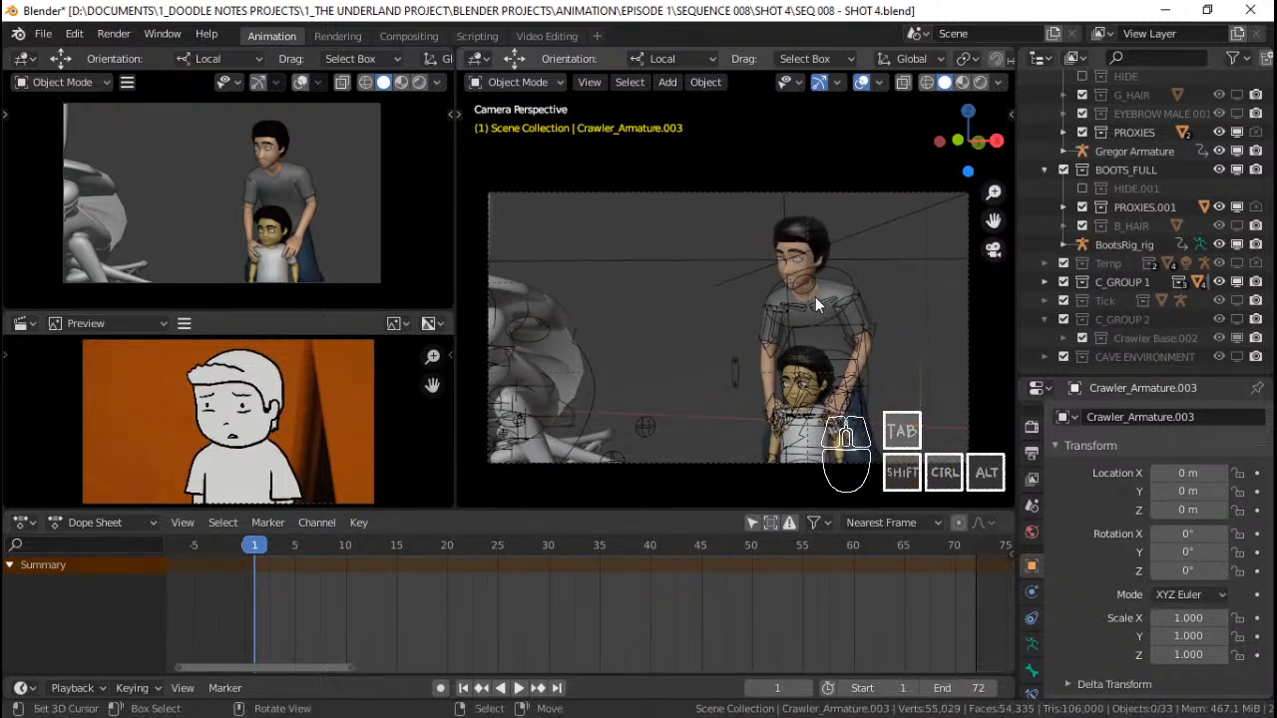
left_click(870, 386)
left_click(792, 602)
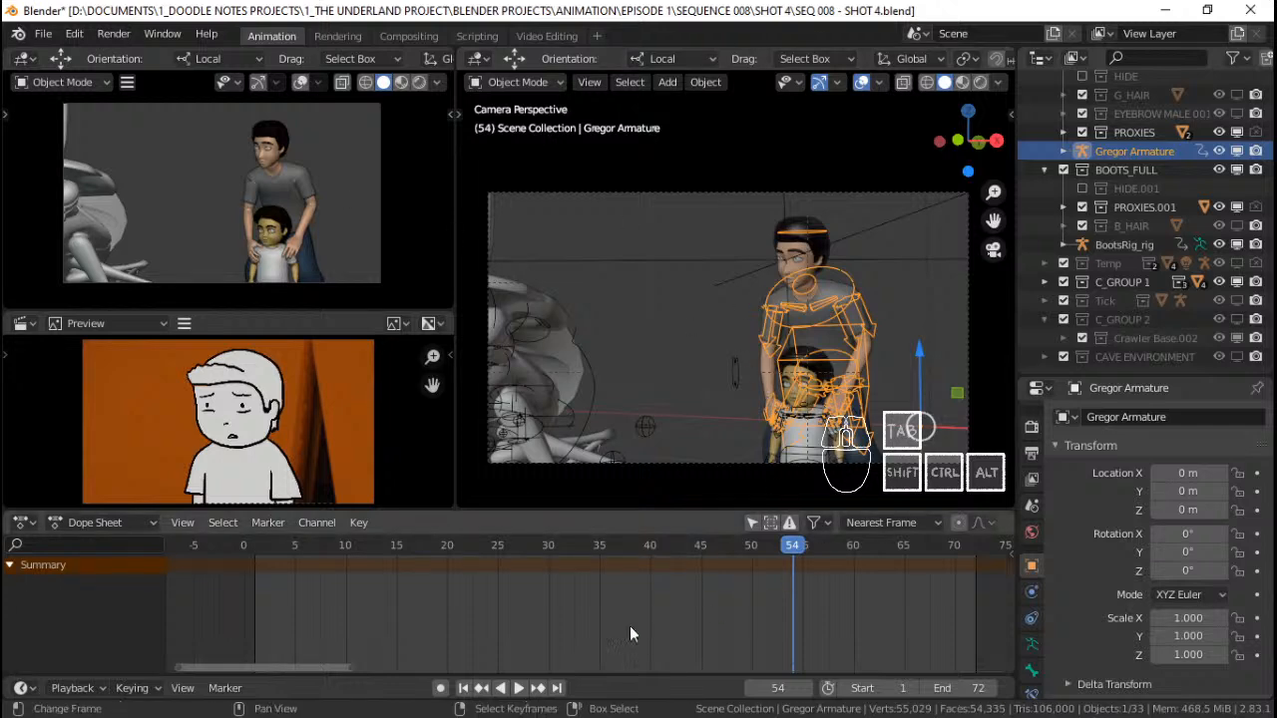
key("shift+Left")
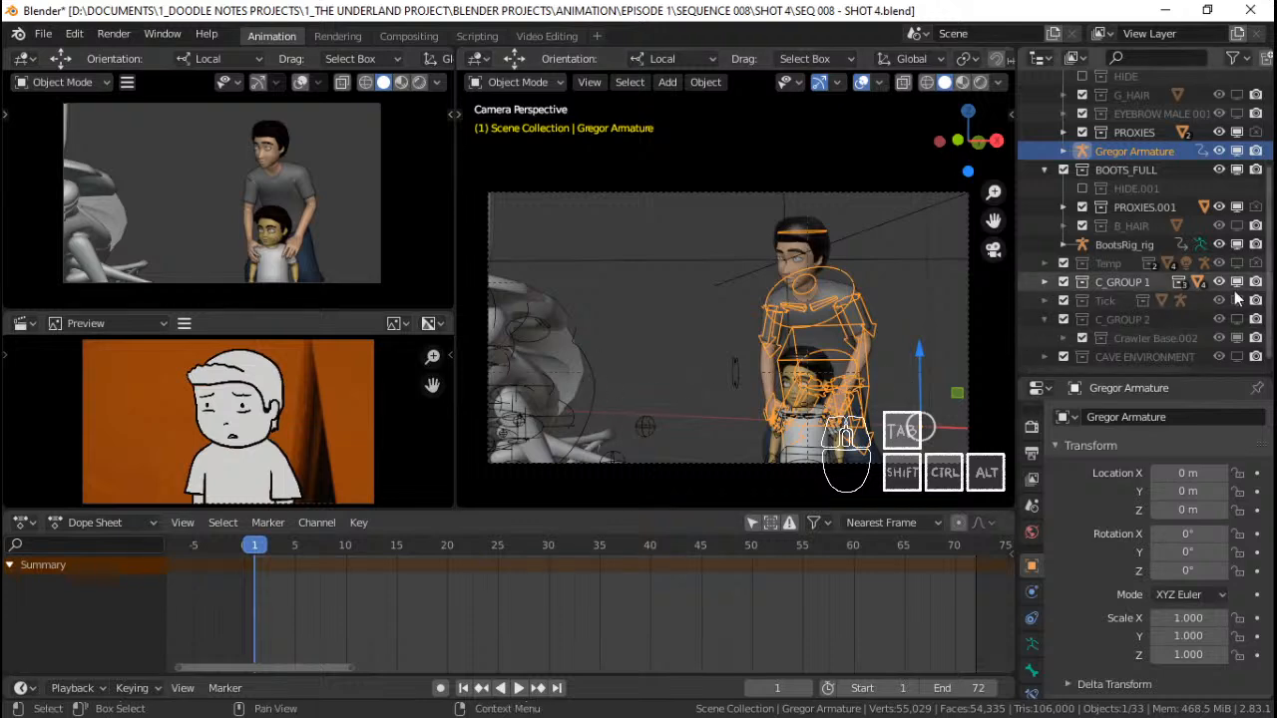
Disable the C_GROUP 1 collection in the viewports and return to the camera view
middle_click_drag(788, 331, 509, 330)
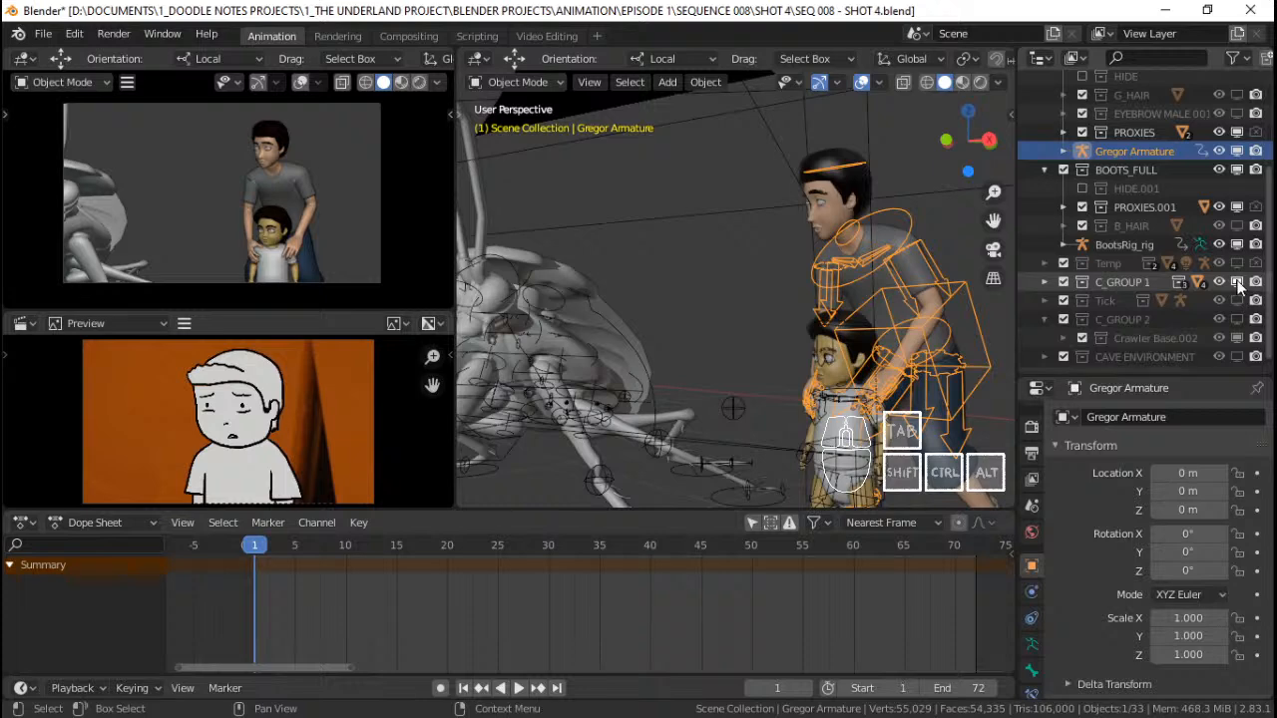
left_click(1238, 282)
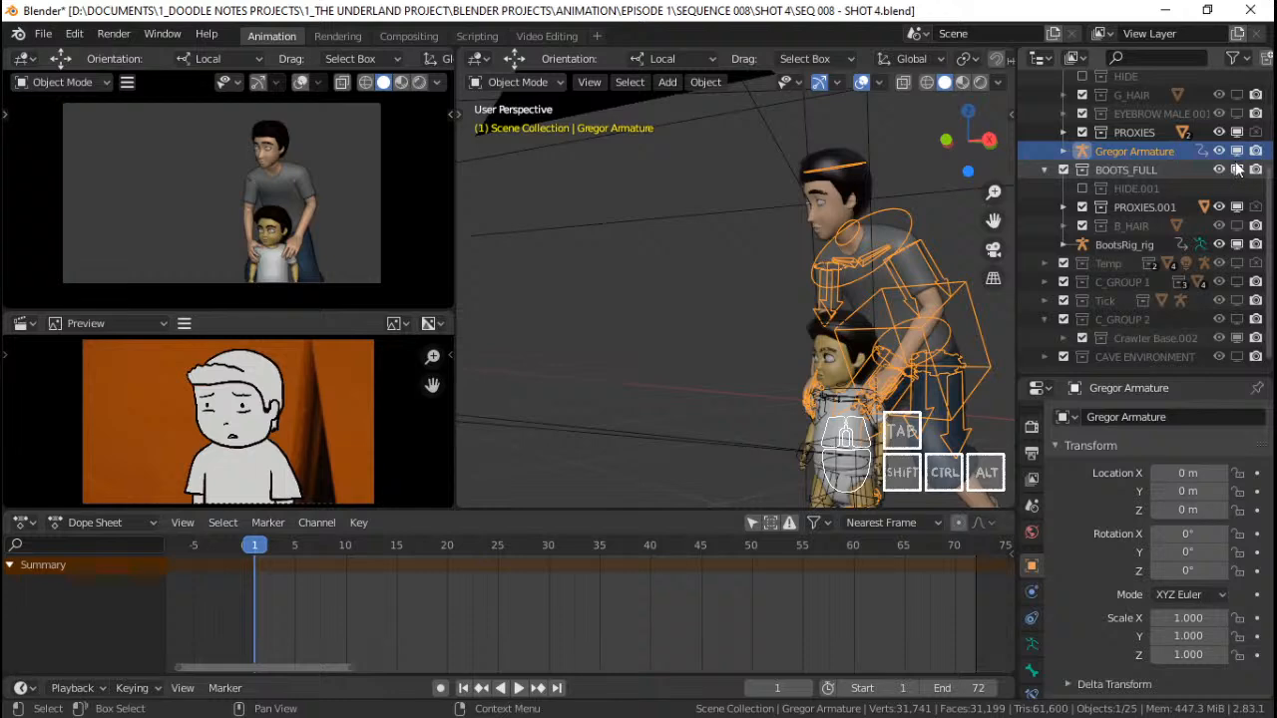
key("KP_0")
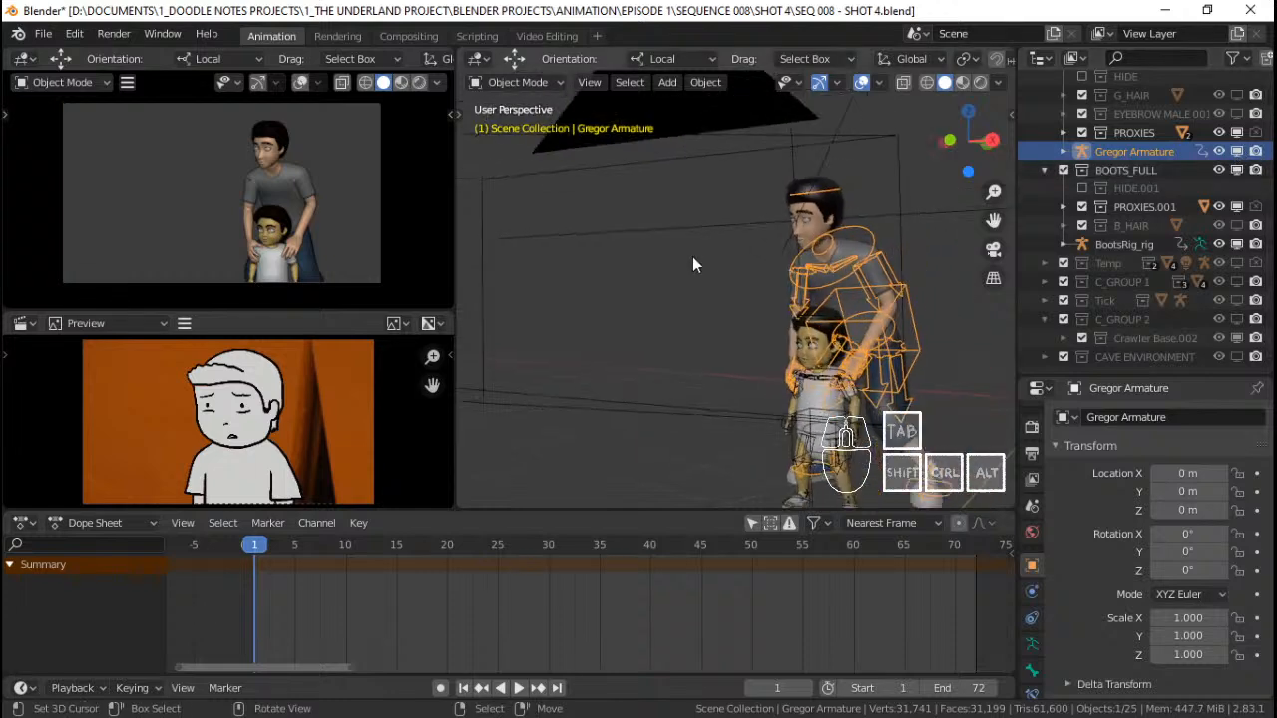
Move the camera closer and higher, to about X 0.010, Y -4.210, Z 0.799 m, framing Gregor's upper body
left_click(864, 192)
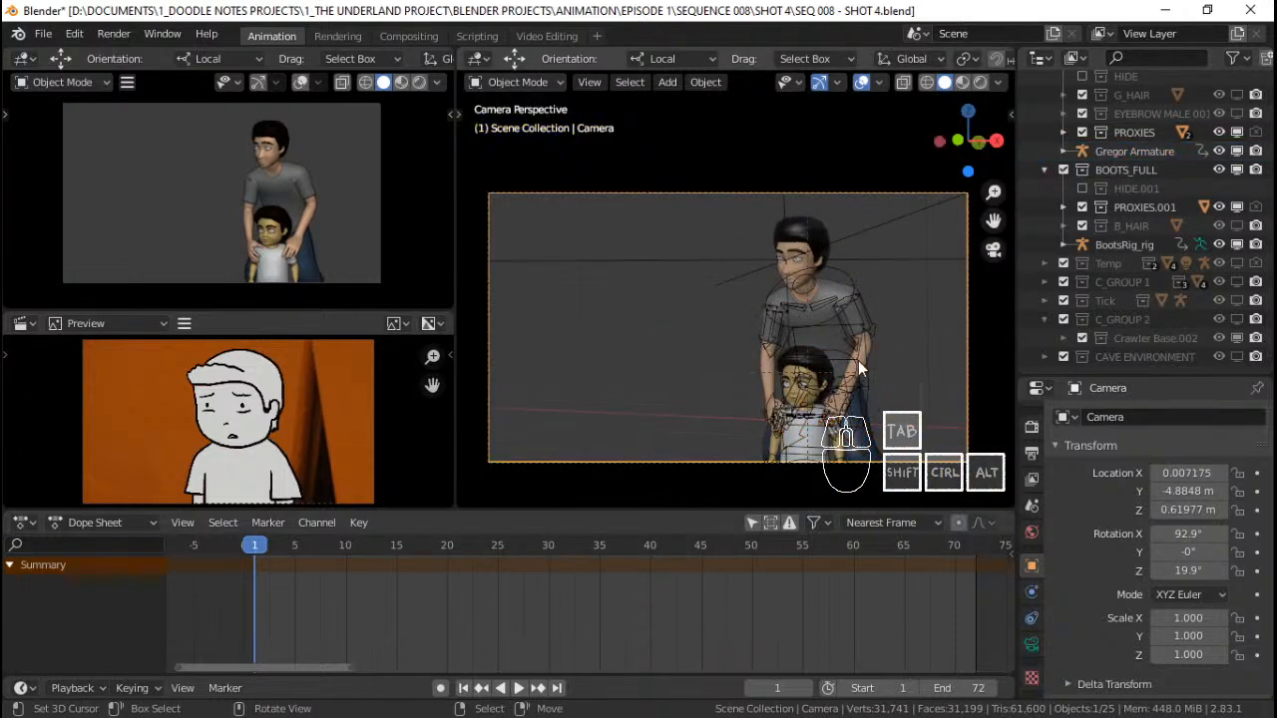
key("g")
key("z")
key("z")
left_click(891, 414)
key("g")
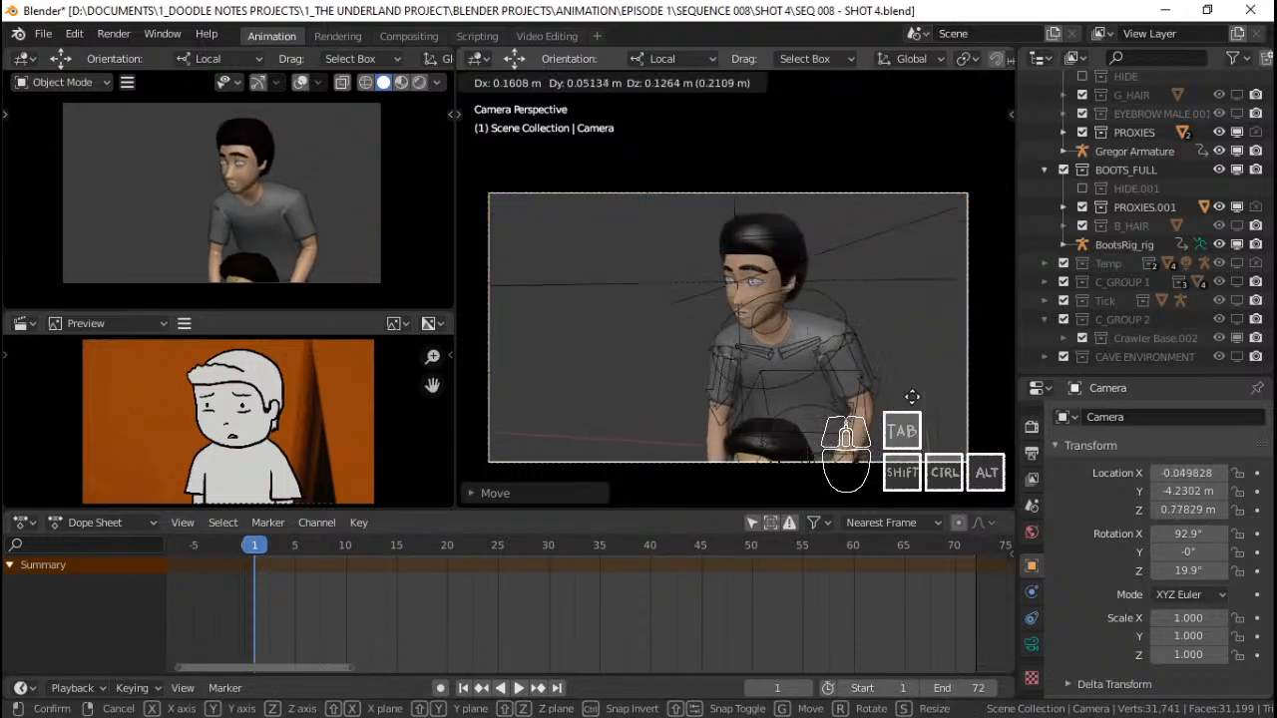
left_click(915, 399)
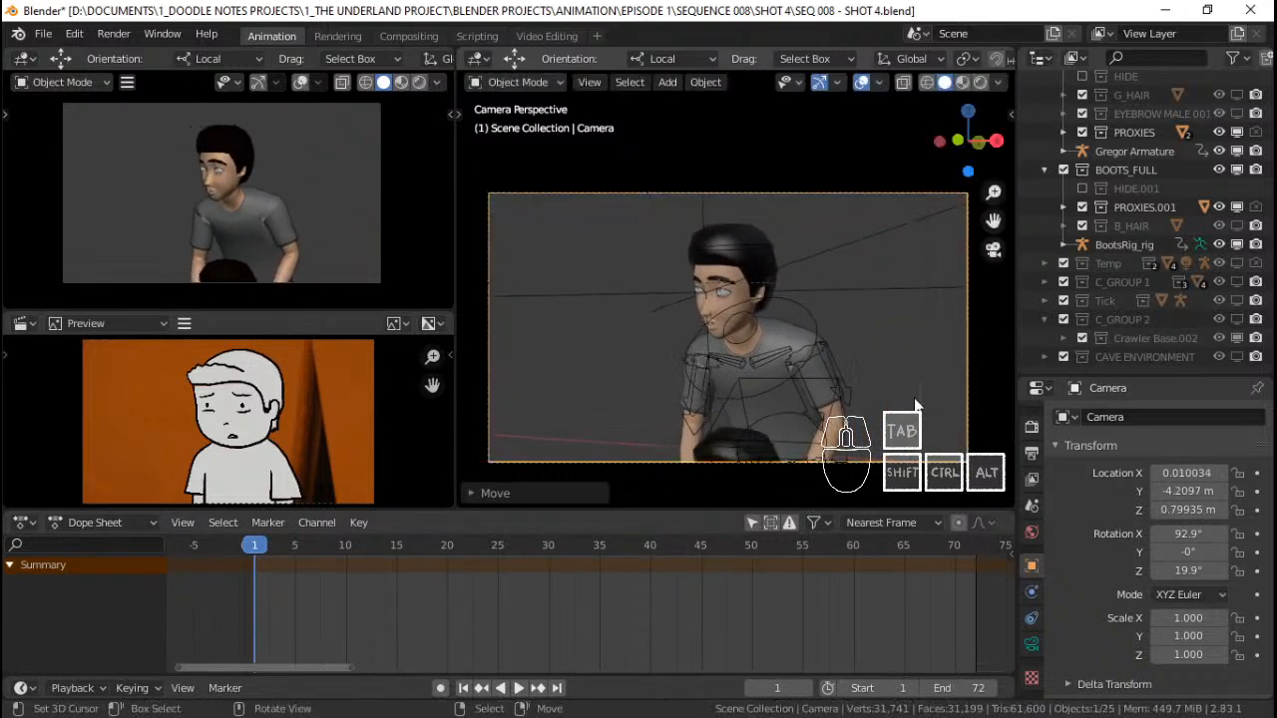
Set the camera's focal length to 100 mm
left_click(1032, 643)
left_click(1187, 507)
type("100")
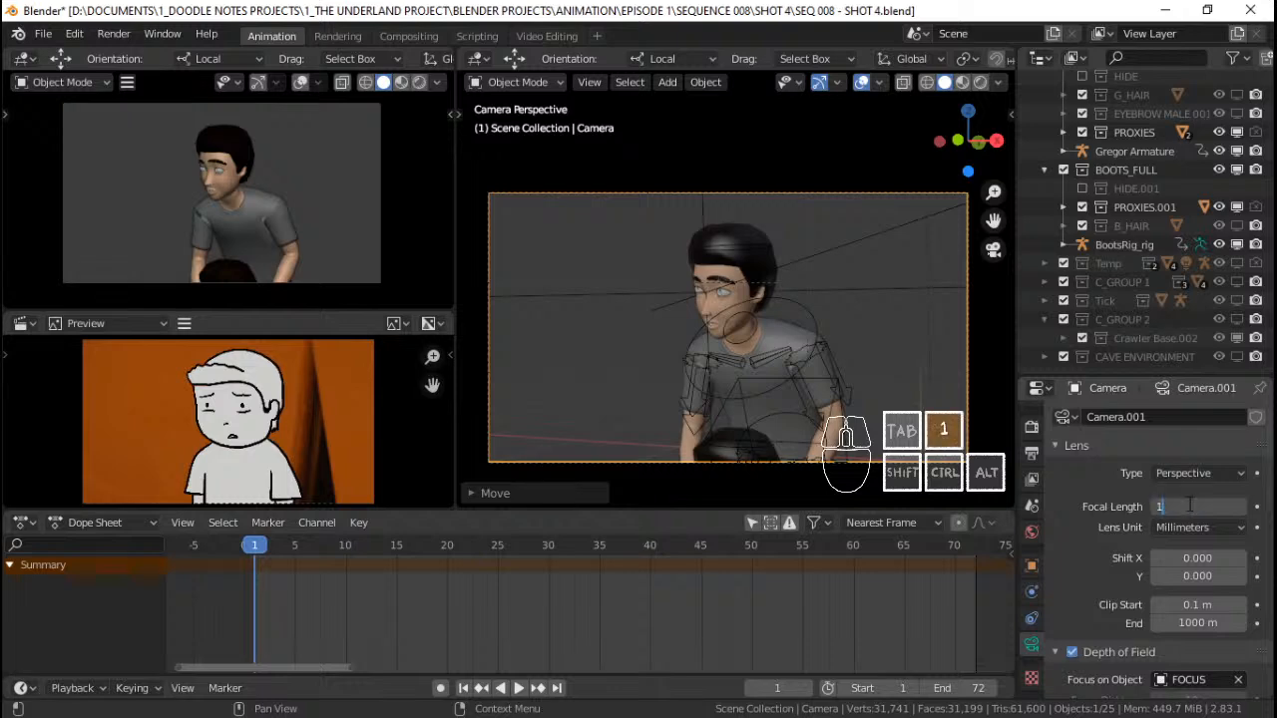
key("Return")
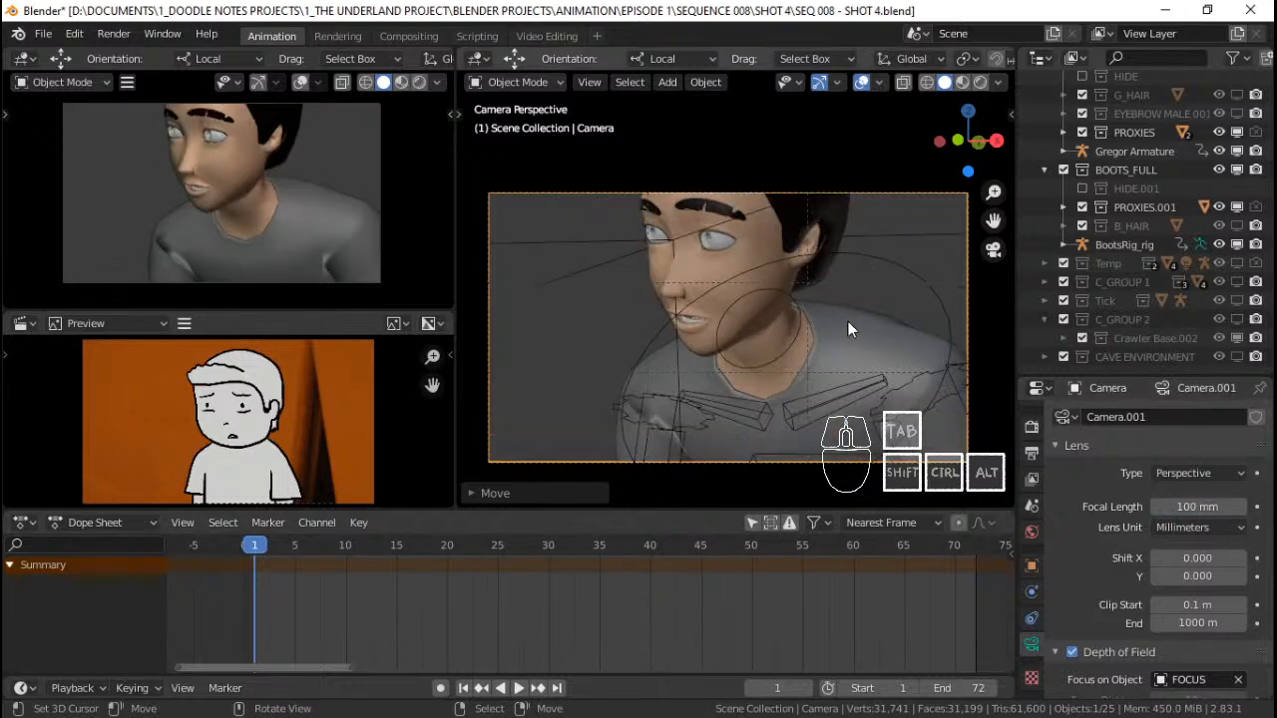
Pull the camera back along its local Z axis and tilt it up about global X to fit Gregor's whole head in frame
key("g")
key("z")
key("z")
left_click(888, 393)
key("r")
key("x")
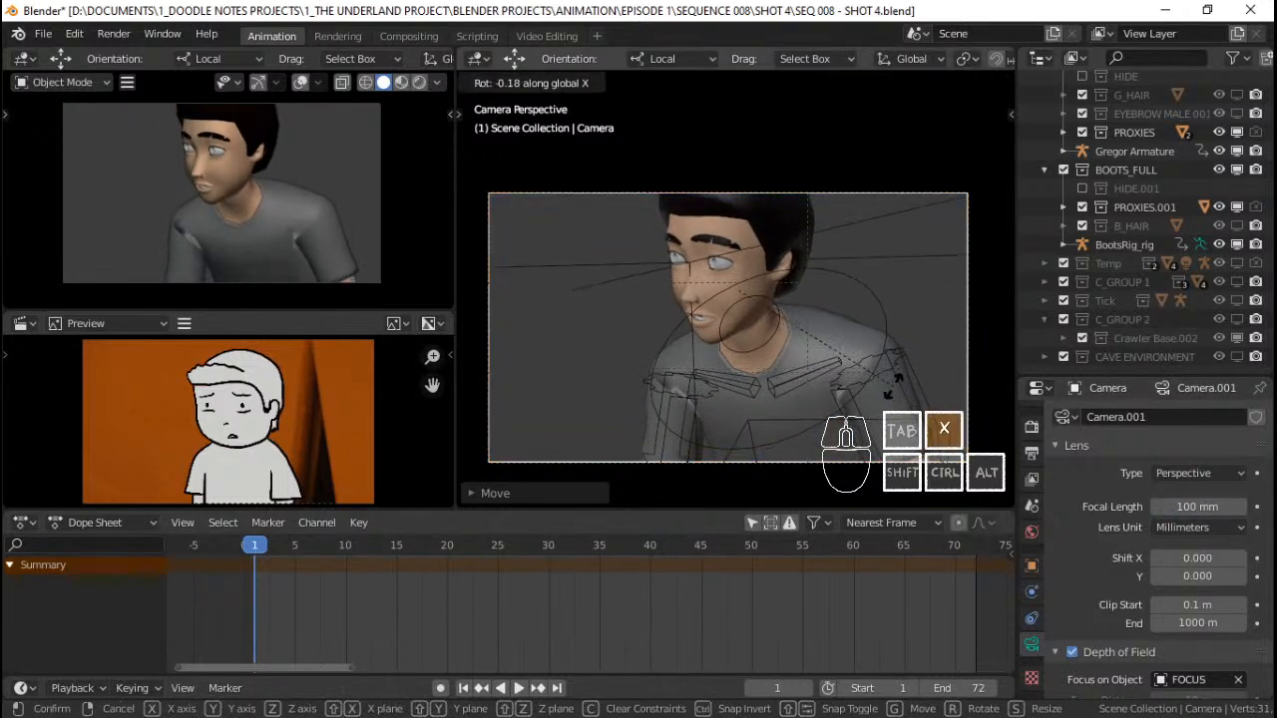
left_click(897, 386)
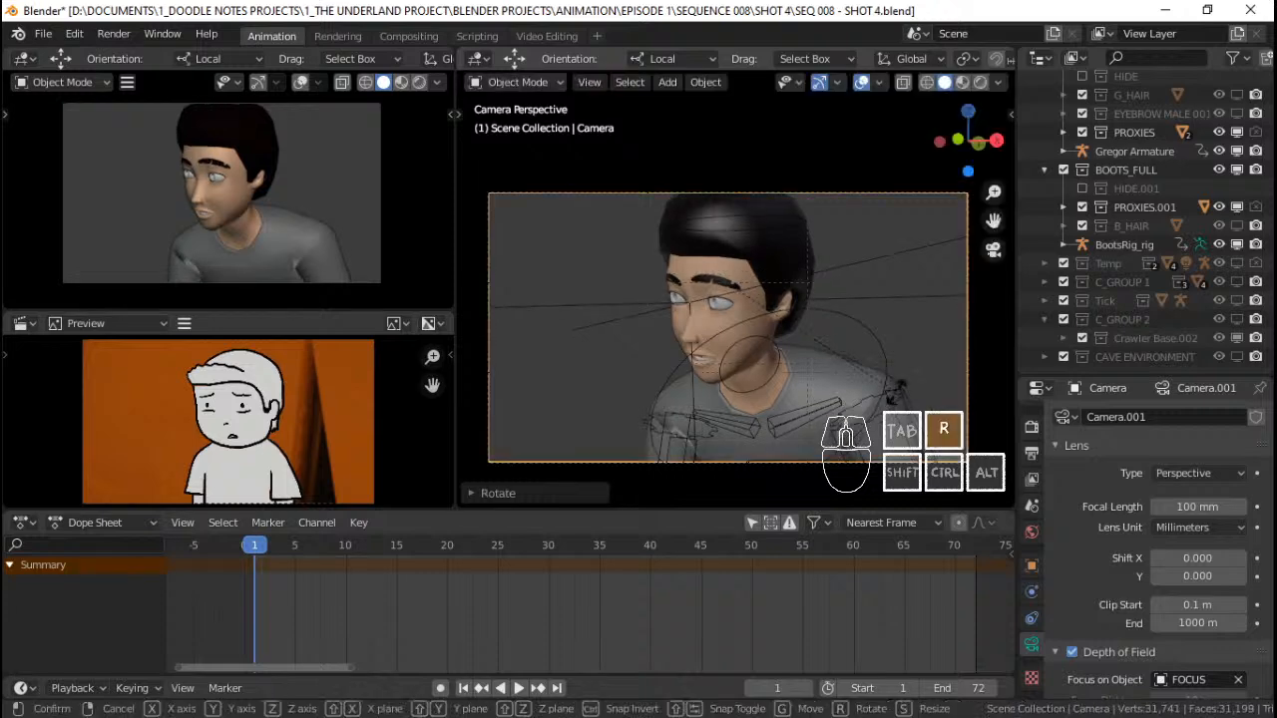
Rotate the camera about -10° around global Z and shift it about -0.12 m along its local X to recentre Gregor
key("r")
key("z")
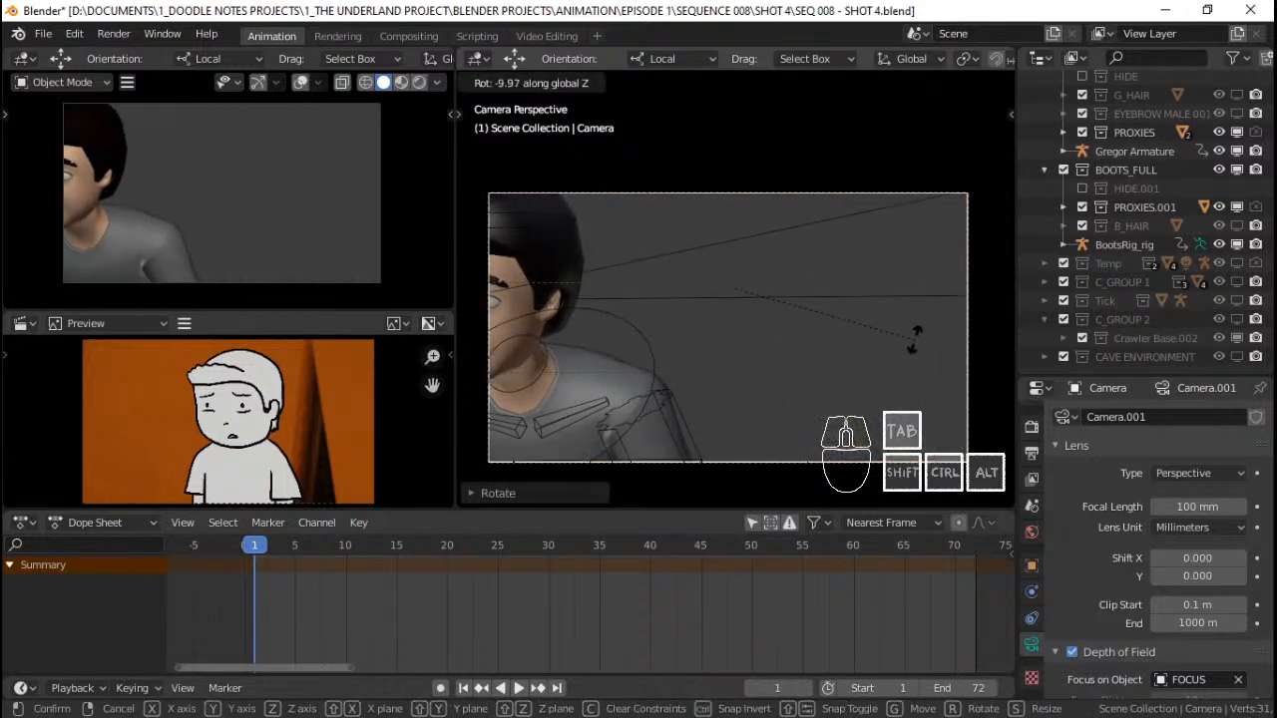
left_click(915, 344)
key("g")
key("x")
key("x")
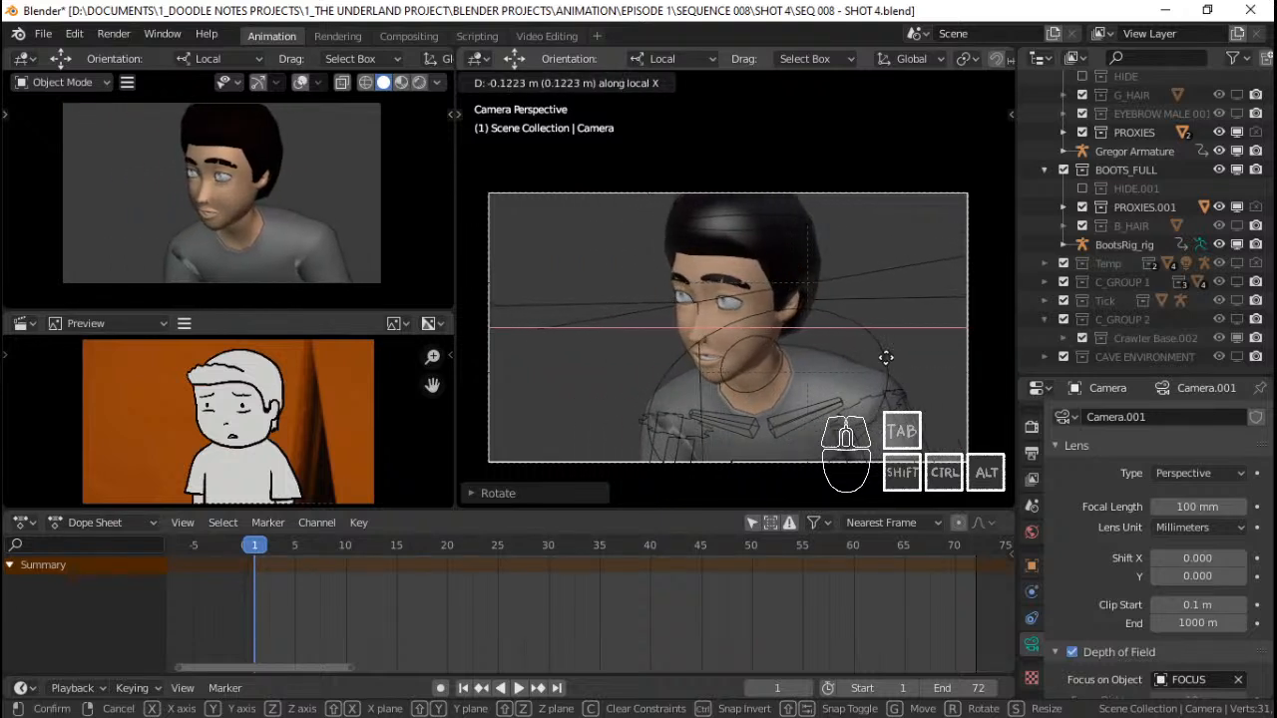
left_click(886, 357)
Pull the camera back slightly along its local Z axis
key("g")
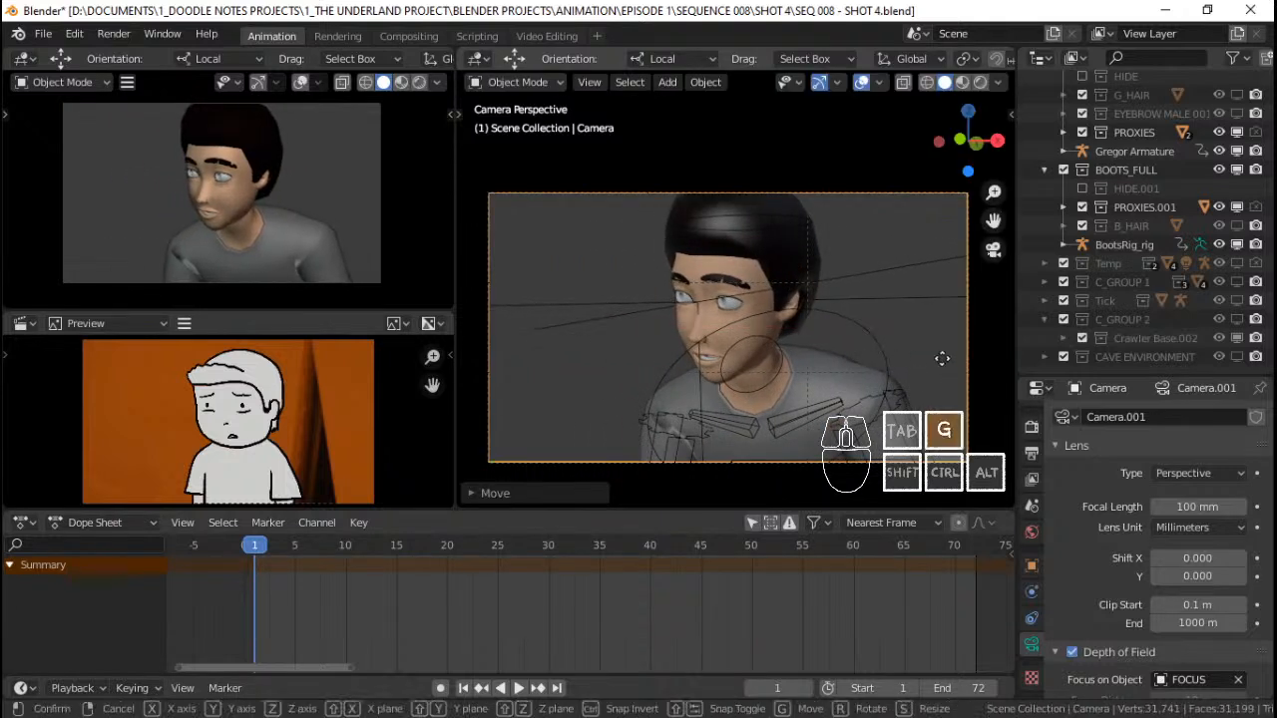
key("z")
key("z")
left_click(948, 395)
Tilt the camera about its local X axis and lower it along global Z to bring Gregor's head near the frame's upper edge
key("r")
key("x")
key("x")
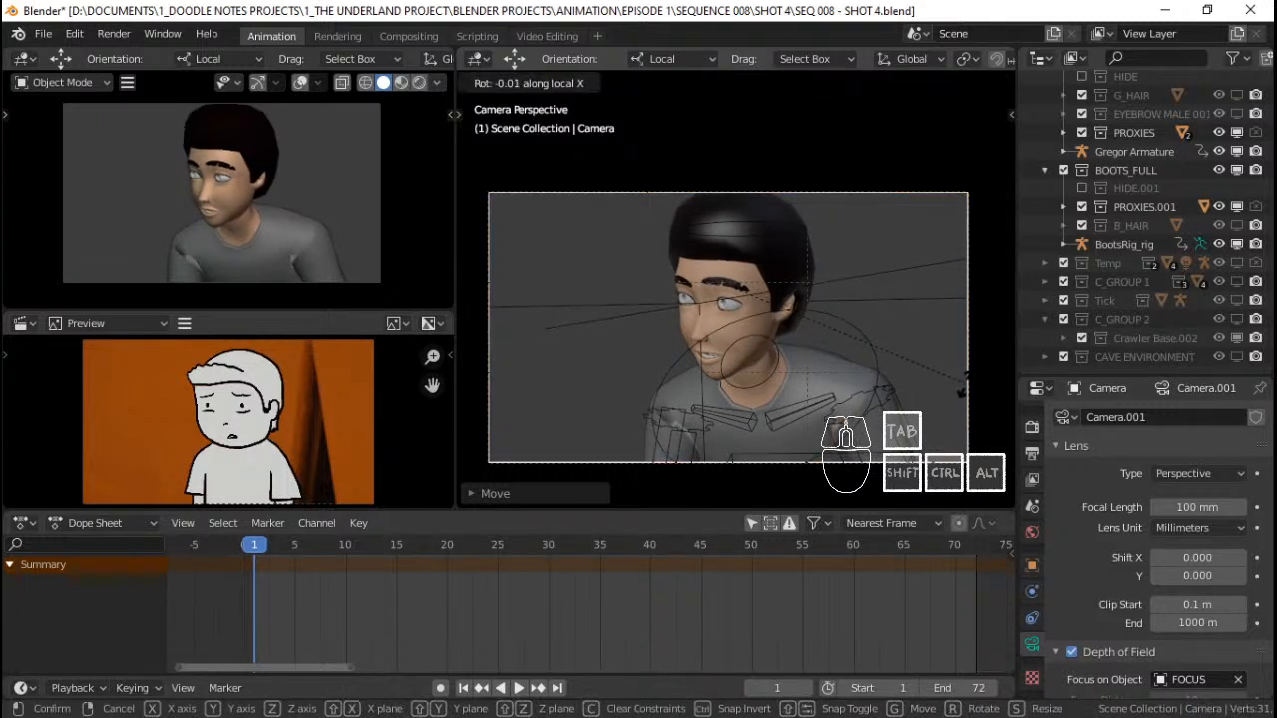
left_click(982, 390)
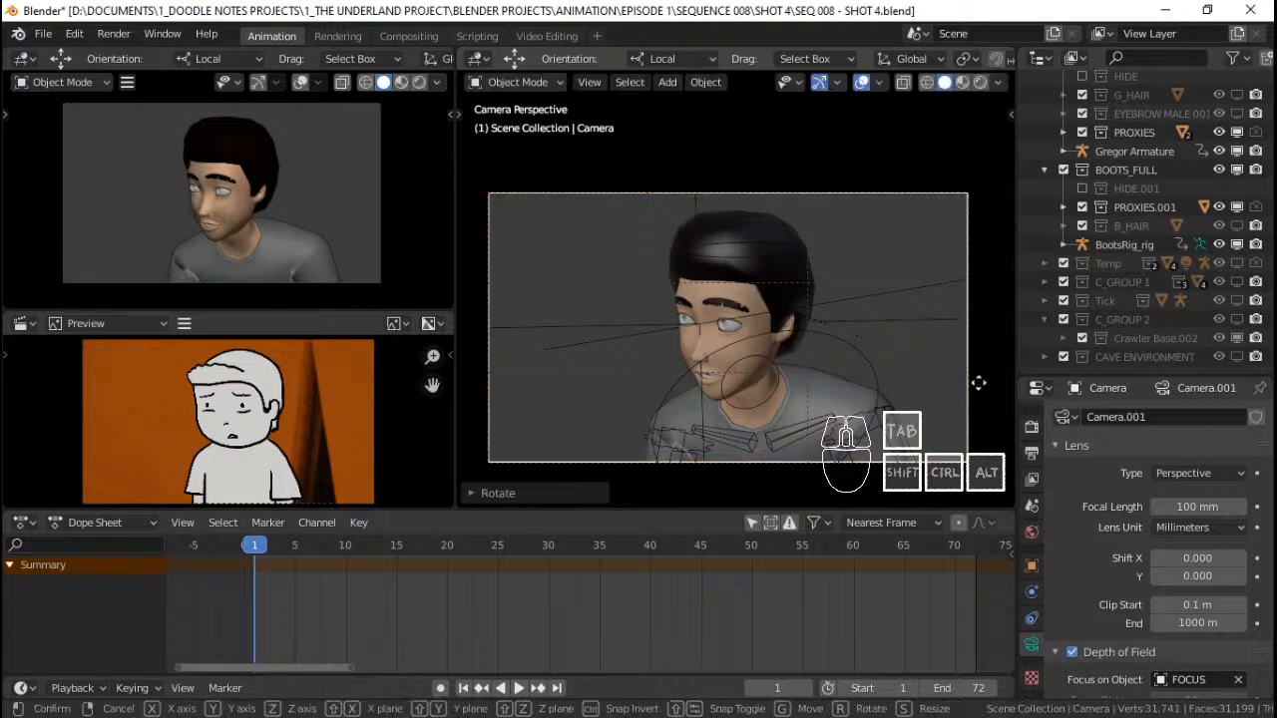
key("g")
key("z")
left_click(982, 390)
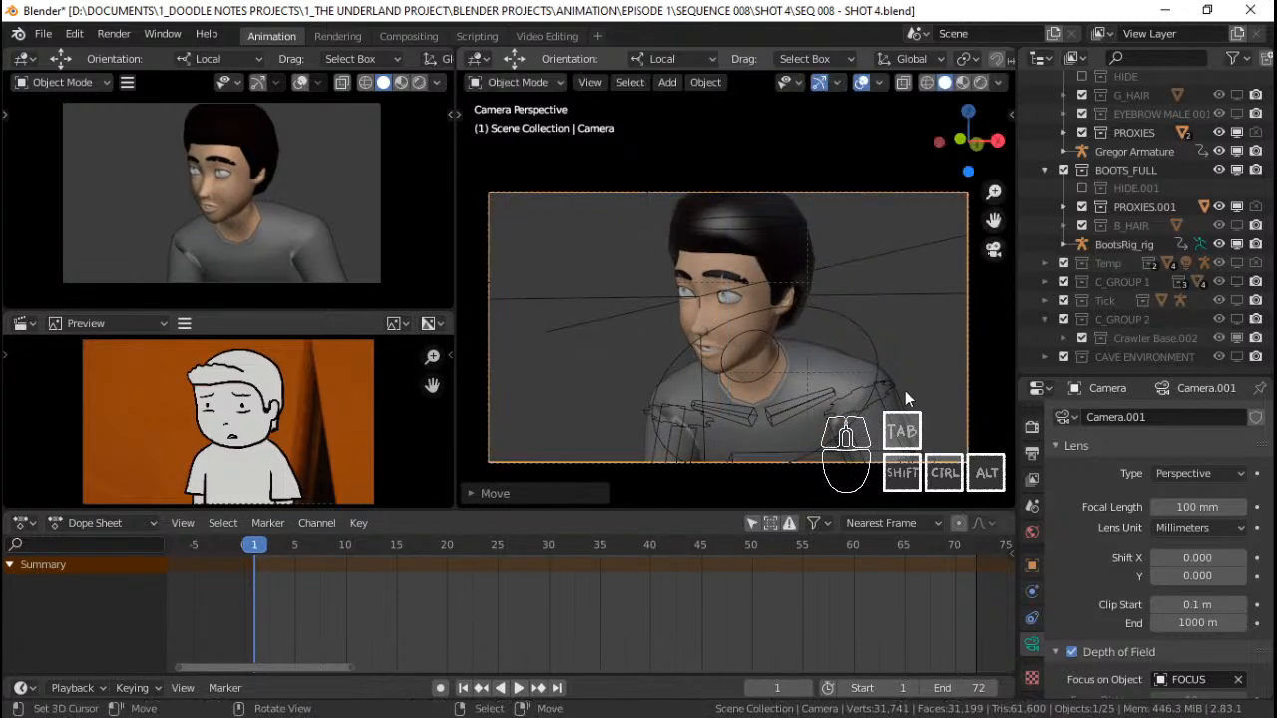
Reselect the camera and raise it slightly along global Z
left_click(879, 351)
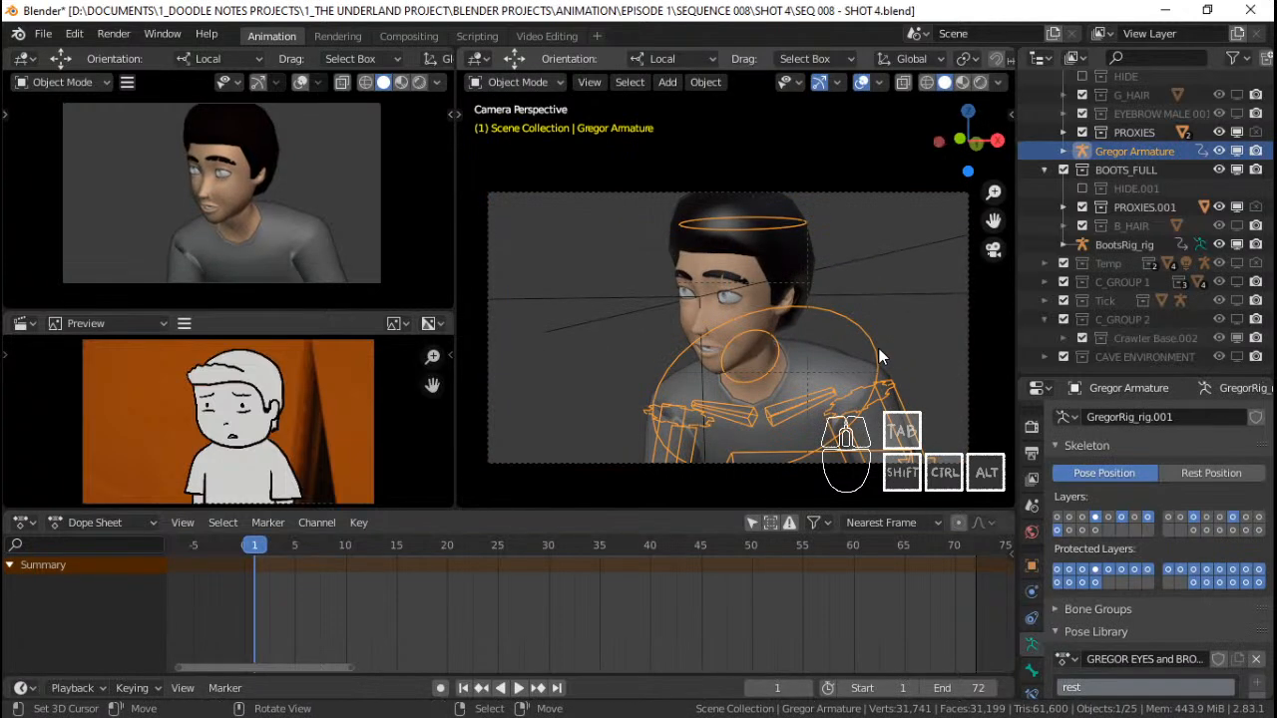
left_click(967, 337)
key("g")
key("z")
key("z")
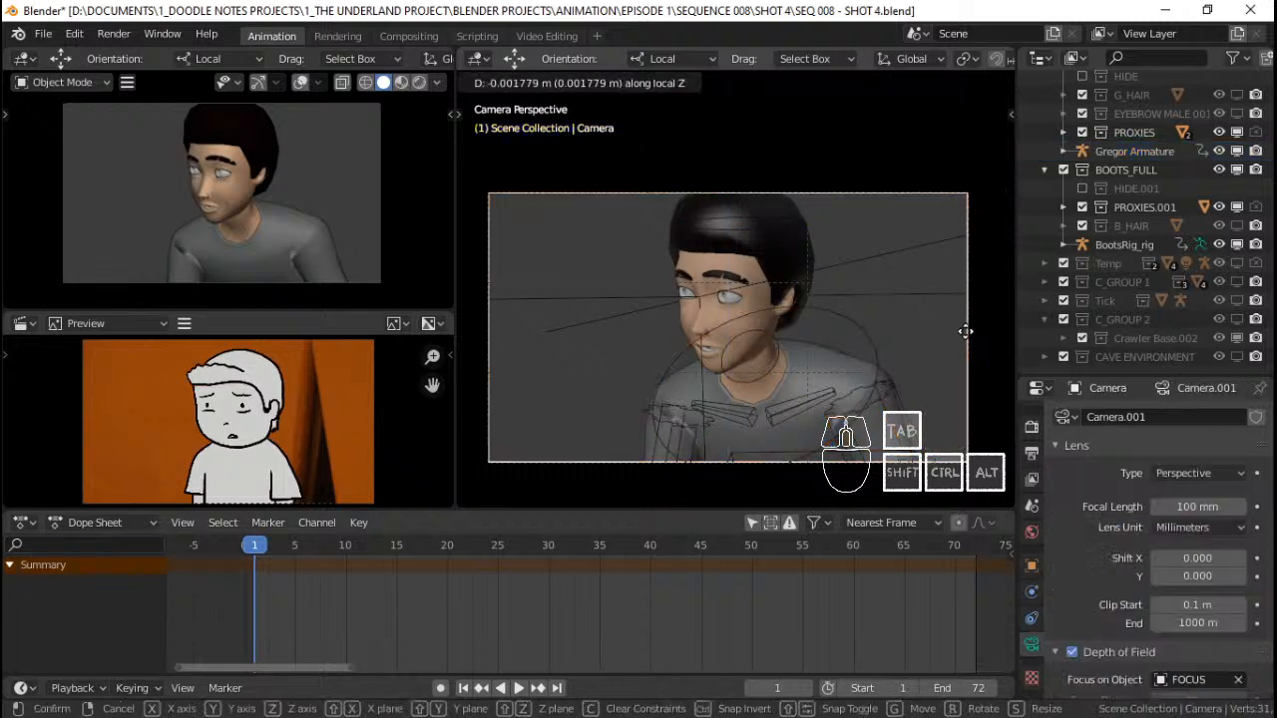
right_click(965, 332)
key("g")
key("z")
left_click(969, 333)
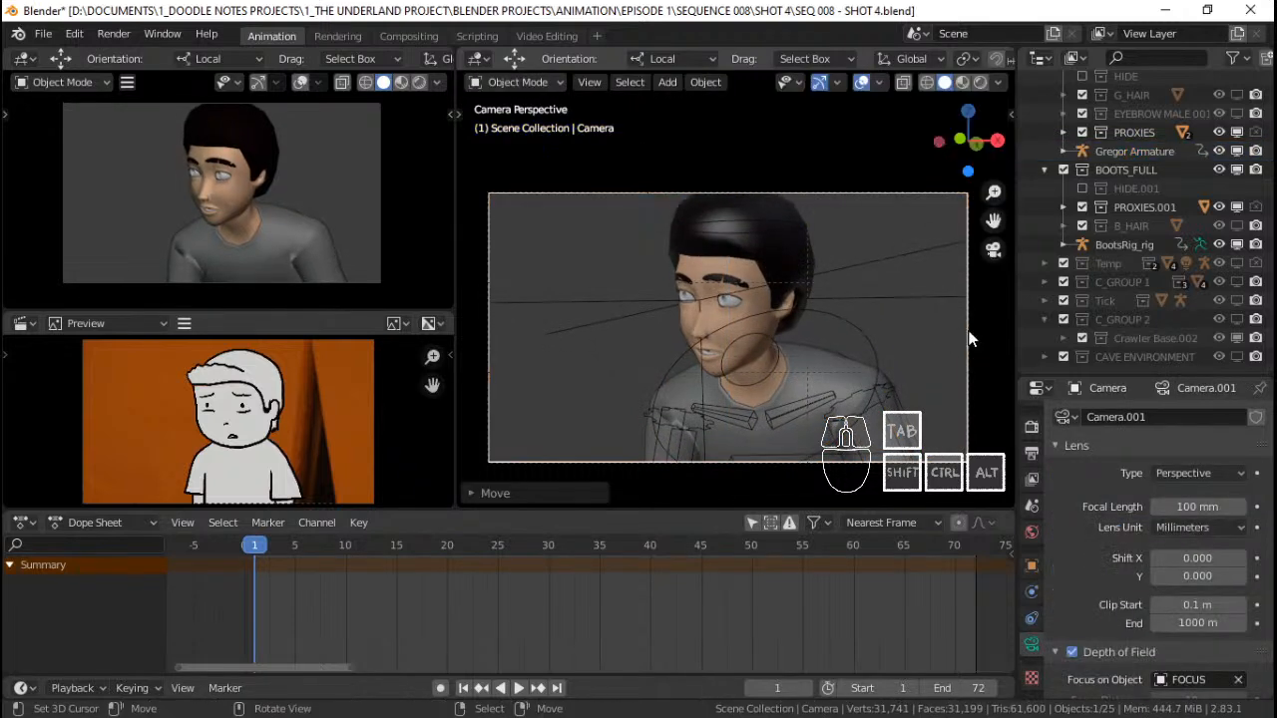
Shift the camera about -0.004 m along its local X axis
key("r")
right_click(969, 333)
key("g")
key("x")
key("x")
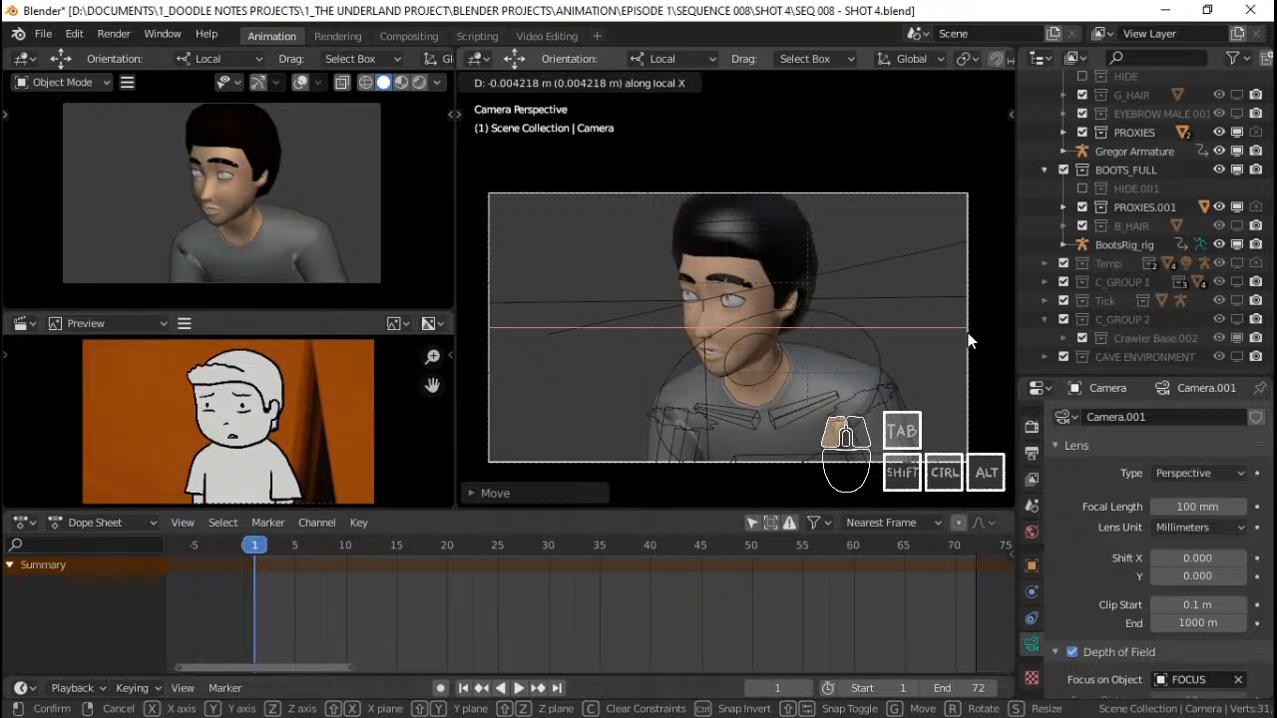
right_click(703, 255)
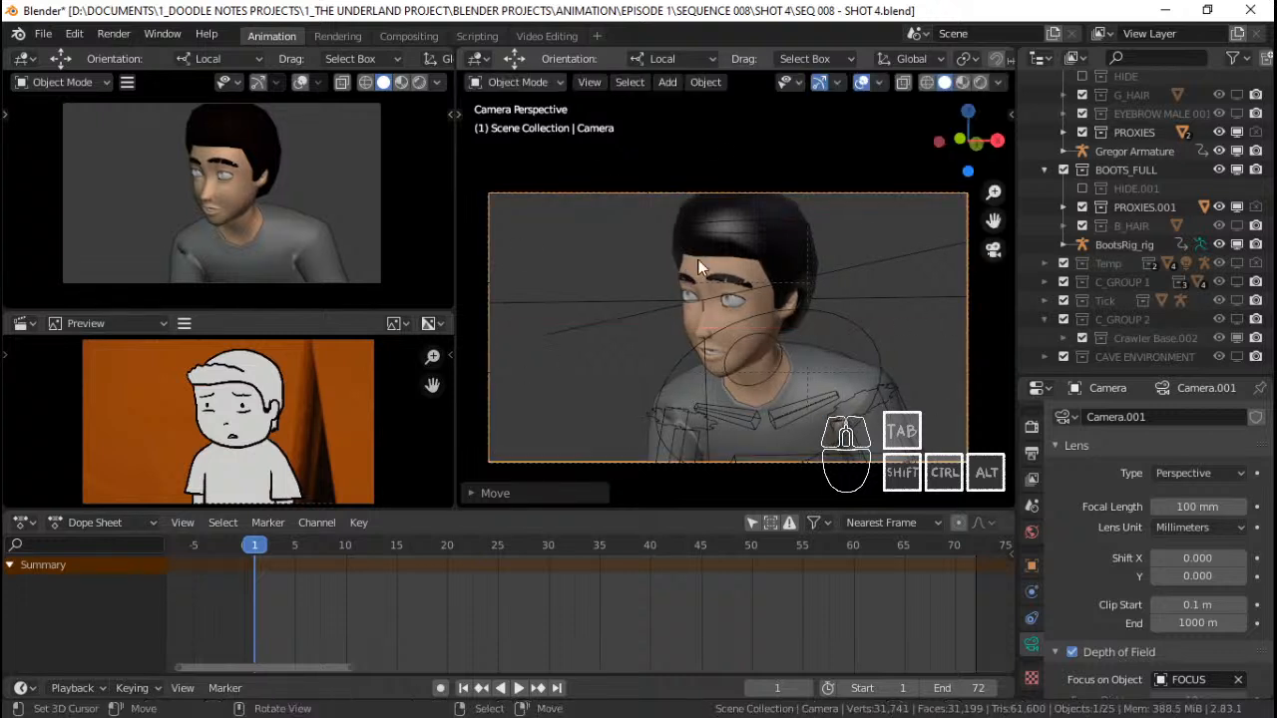
Select Gregor Armature and hide its Arm.L, Arm.R, Leg.L and Leg.R IK rig layers
middle_click_drag(766, 304, 764, 296, "shift")
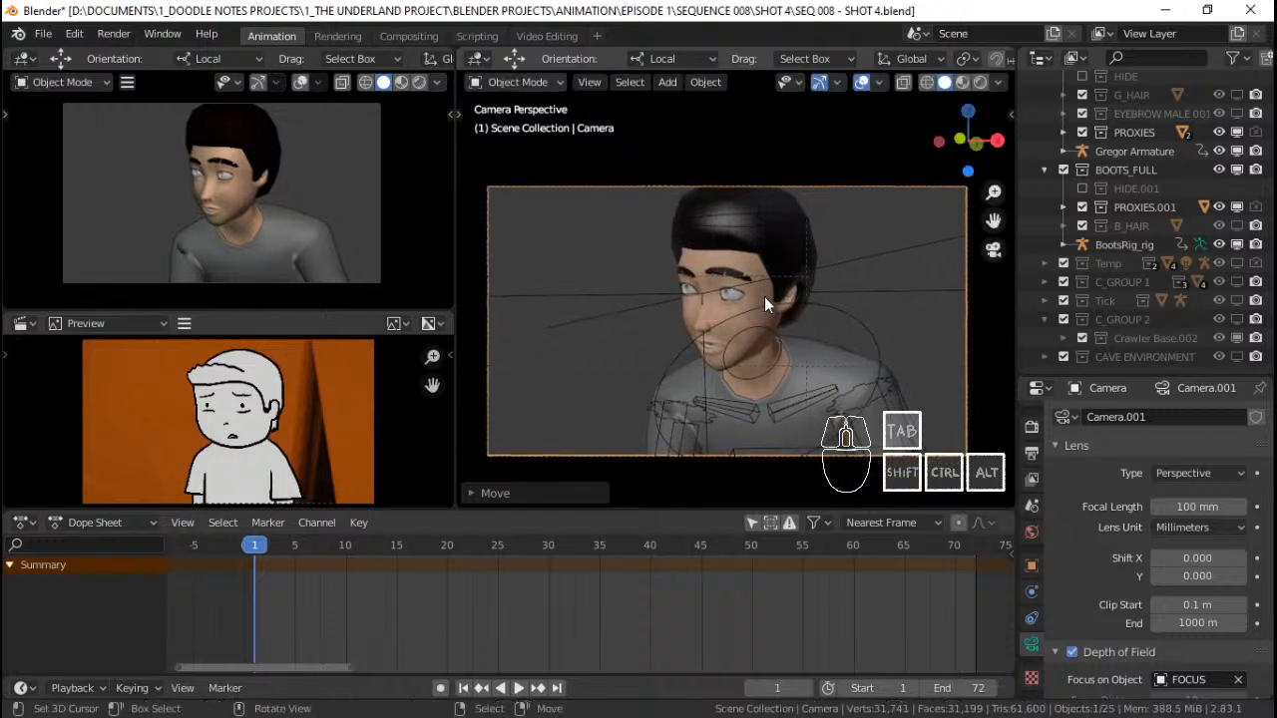
right_click(849, 316)
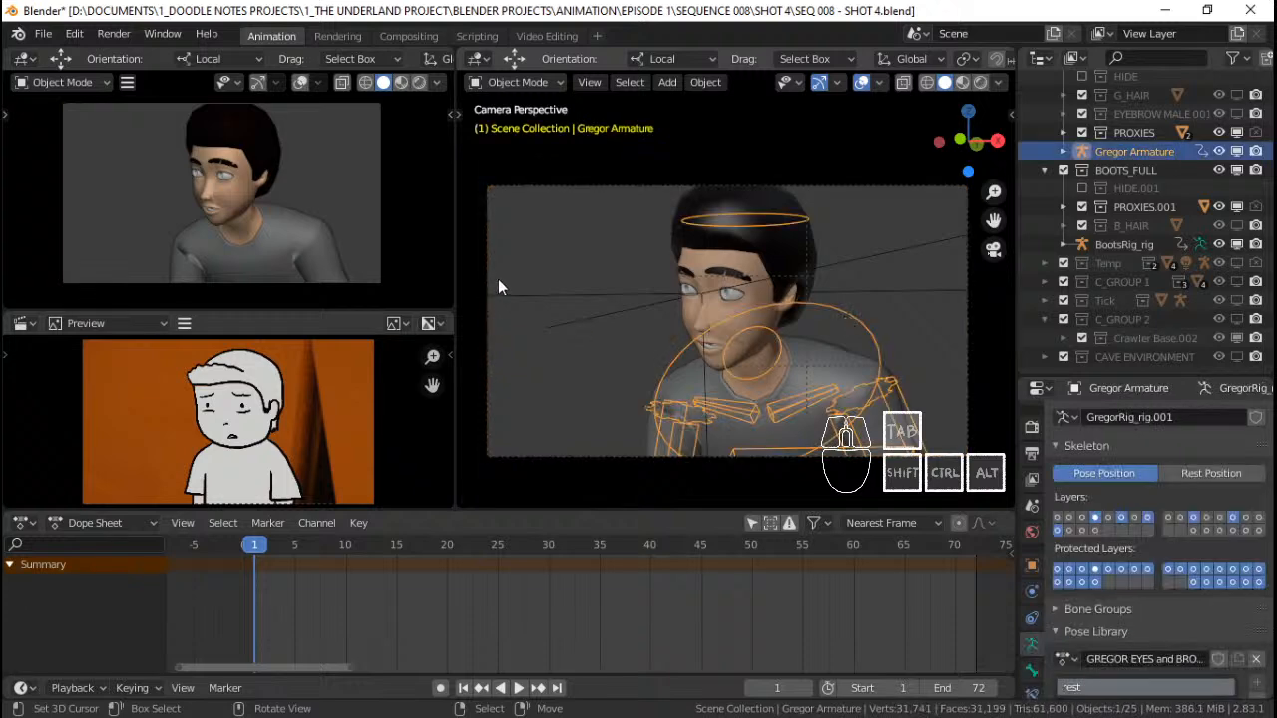
middle_click_drag(755, 337, 787, 327)
key("n")
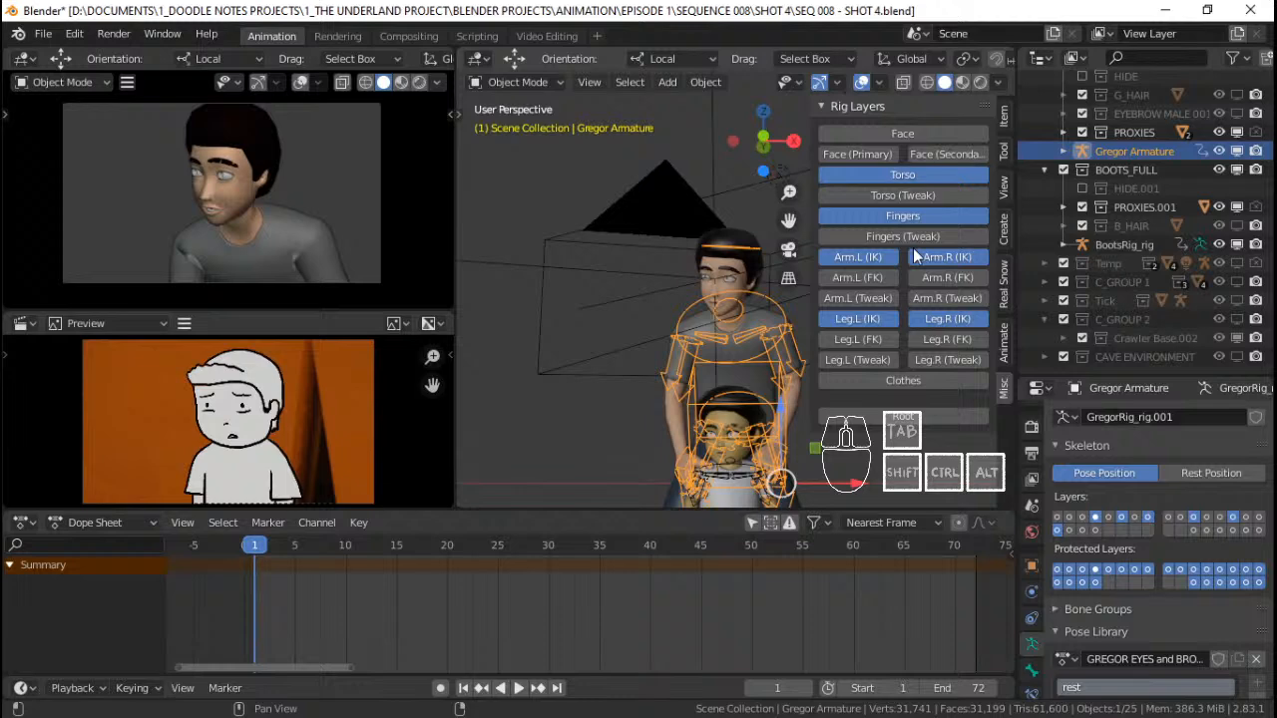
left_click(860, 256)
left_click(946, 257)
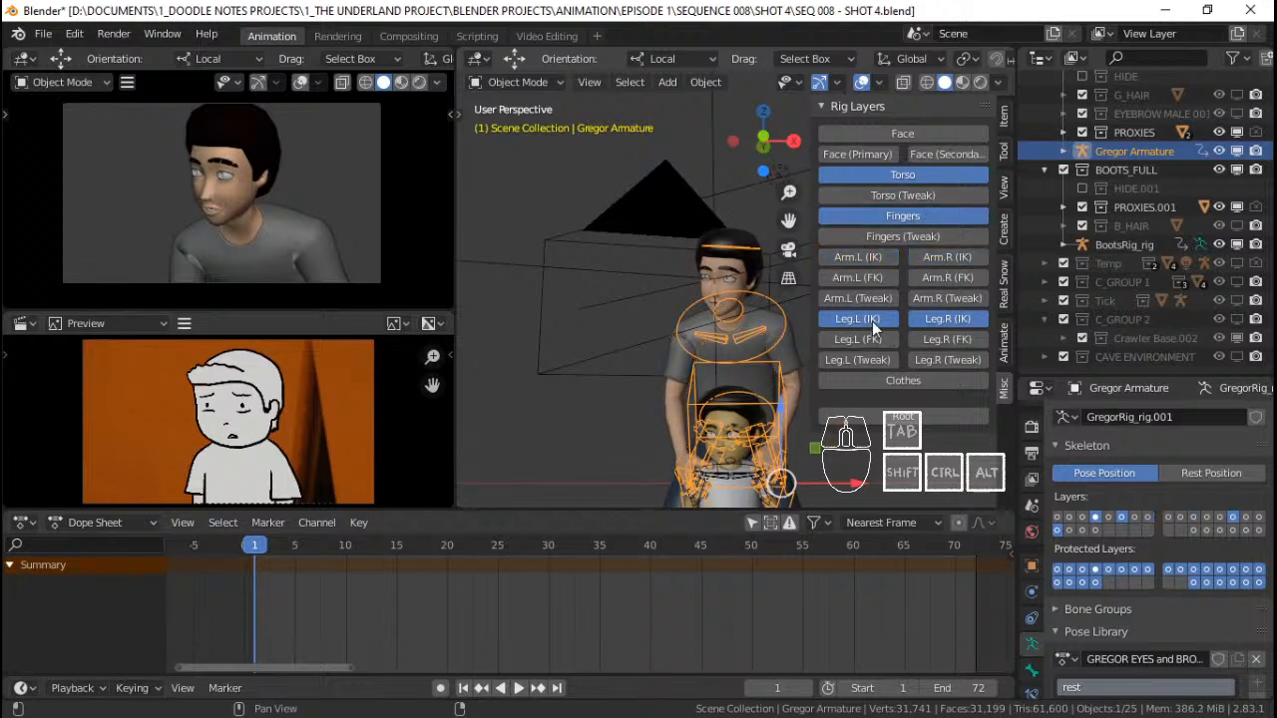
left_click(870, 320)
left_click(943, 319)
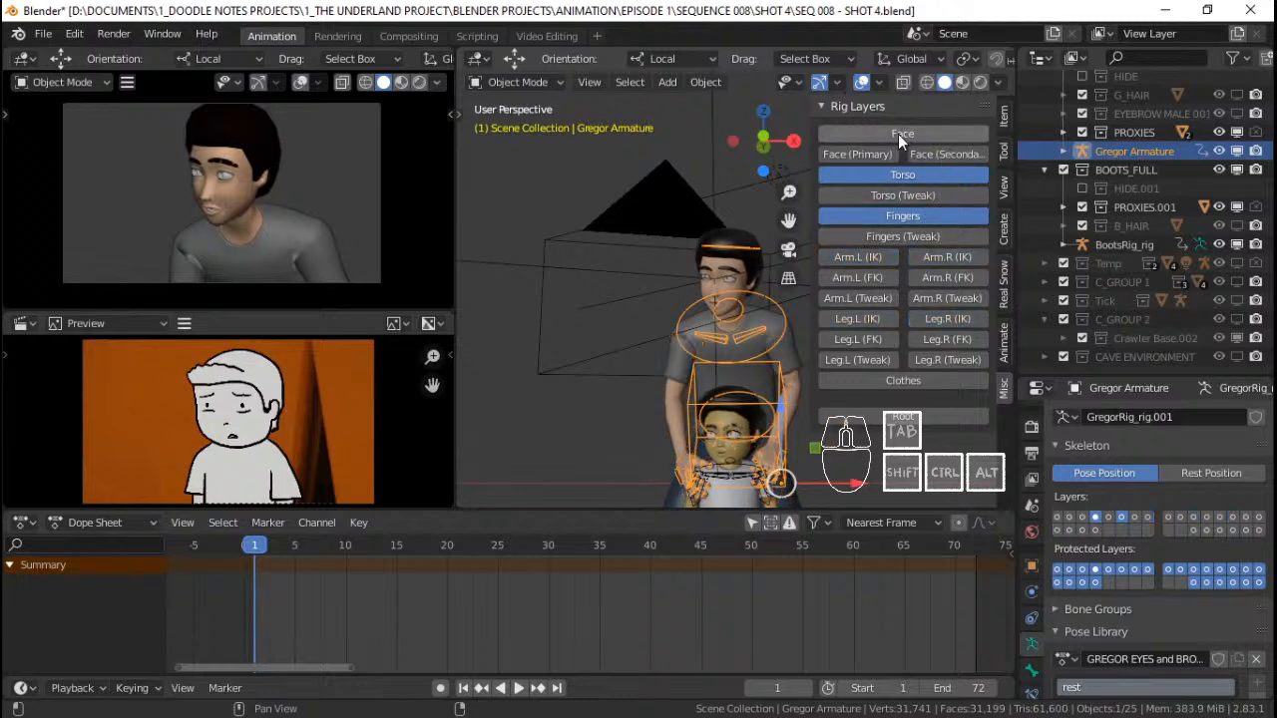
key("n")
key("n")
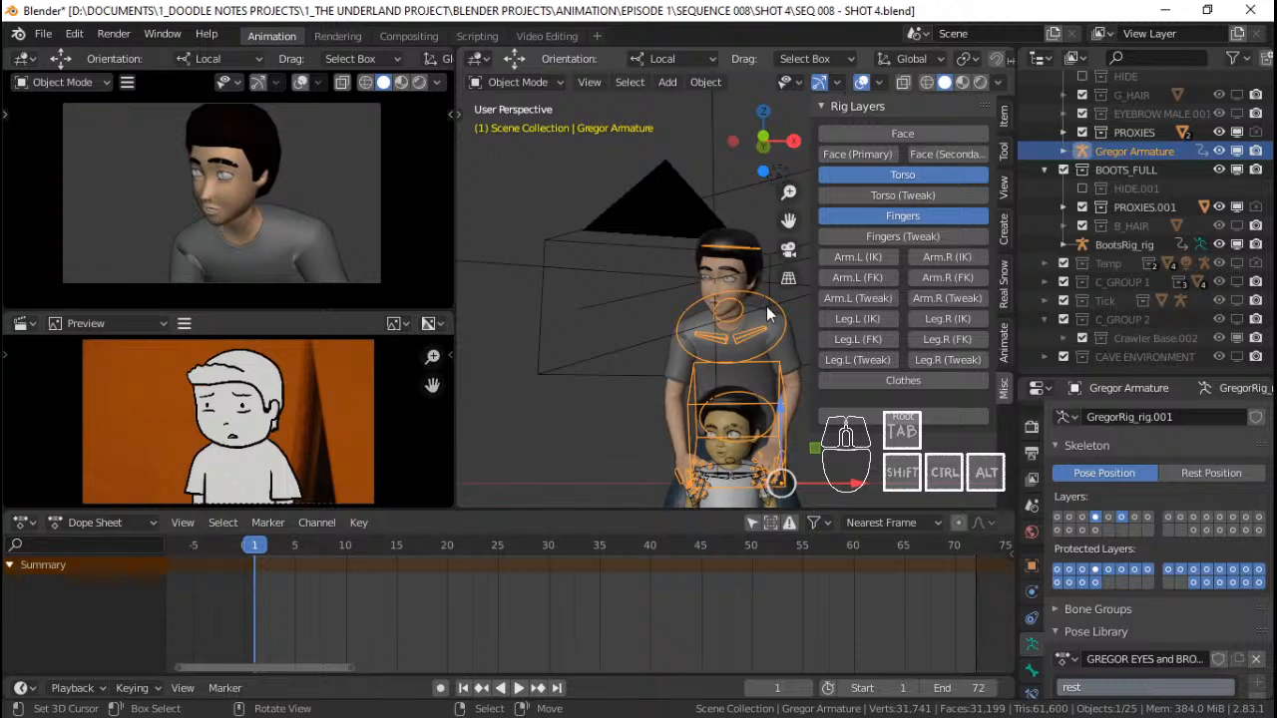
Hide the Fingers rig layer on Gregor Armature
scroll(763, 317, "up", 2)
scroll(656, 316, "up", 2)
middle_click_drag(715, 344, 726, 380, "shift")
scroll(725, 380, "down", 2)
scroll(708, 419, "up", 1)
middle_click_drag(733, 459, 722, 349)
scroll(650, 339, "down", 3)
scroll(692, 326, "up", 2)
scroll(699, 326, "up", 2)
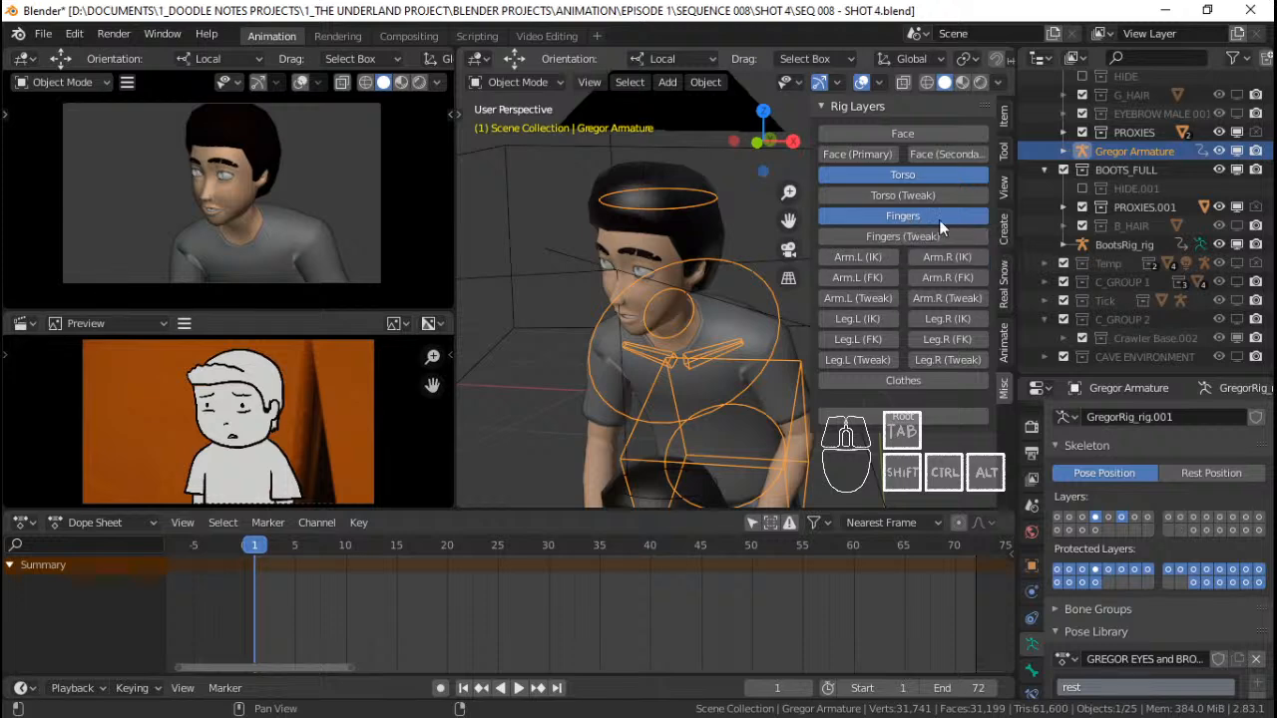
left_click(862, 211)
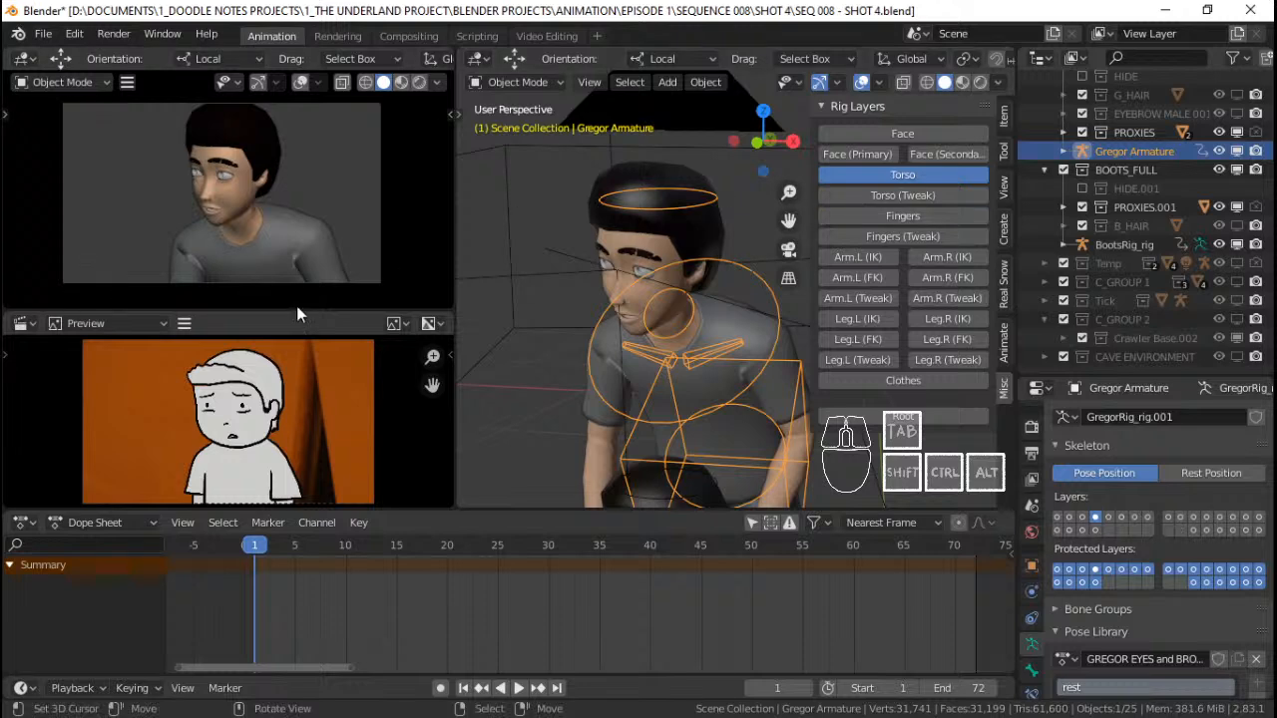
Show Gregor's Face, Face (Primary) and Face (Secondary) rig layers
left_click(880, 151)
left_click(942, 153)
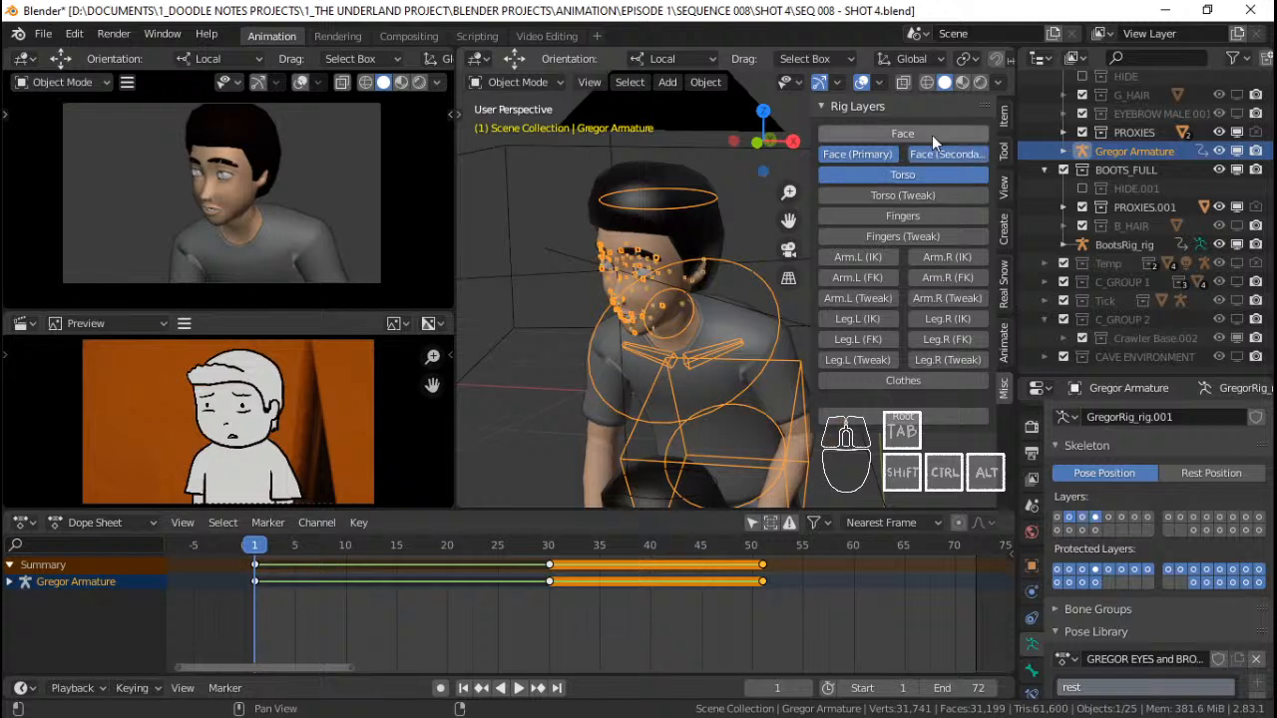
left_click(932, 135)
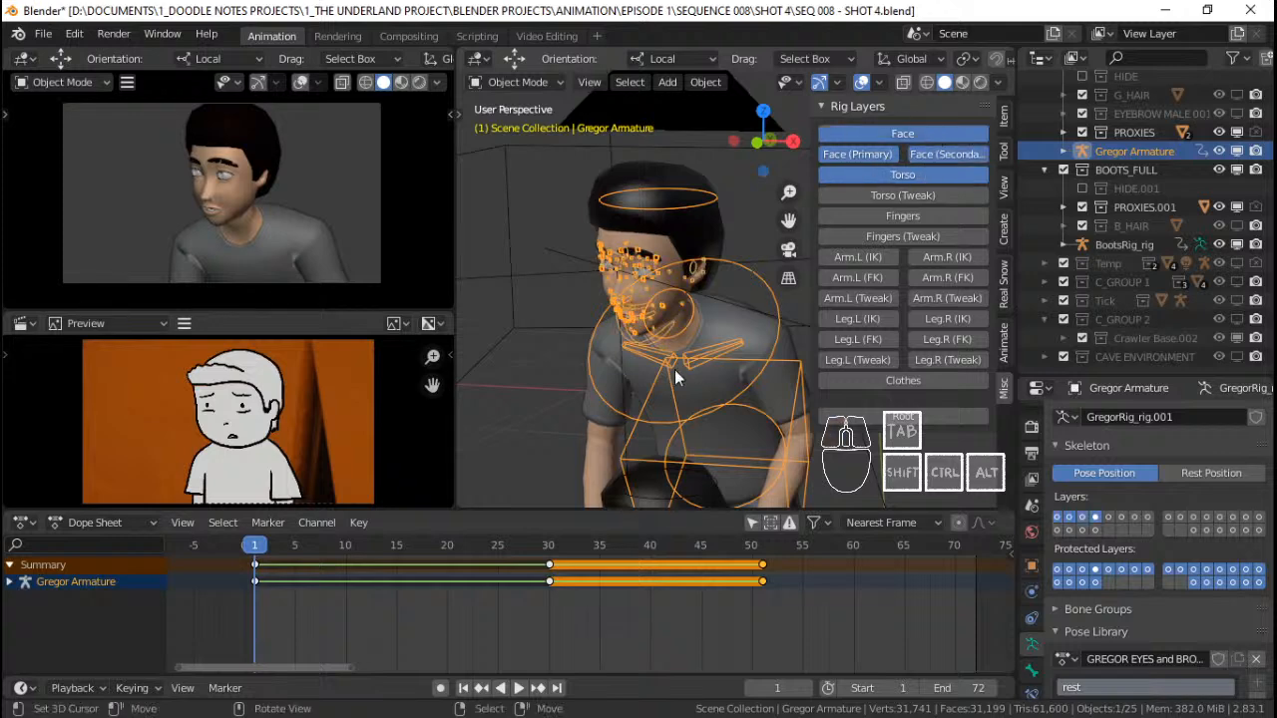
key("n")
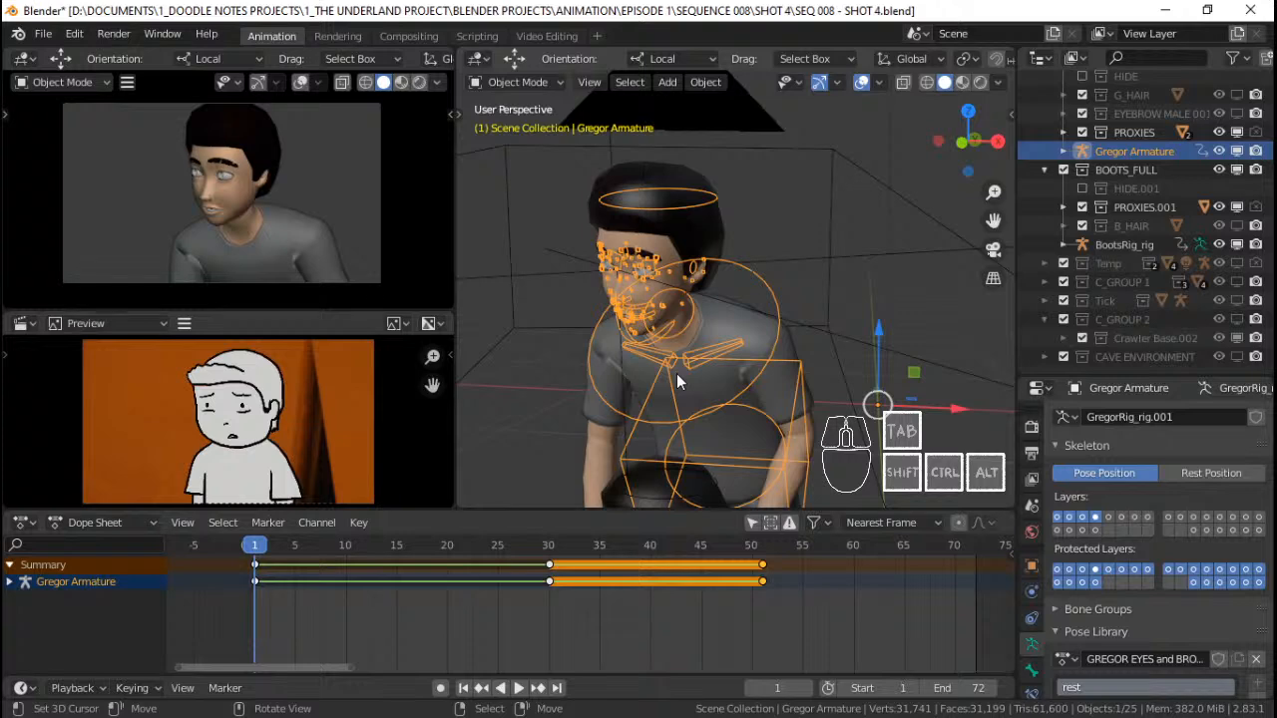
Toggle the viewport overlays off and on to examine Gregor's face with and without the rig controls
middle_click_drag(653, 318, 818, 271)
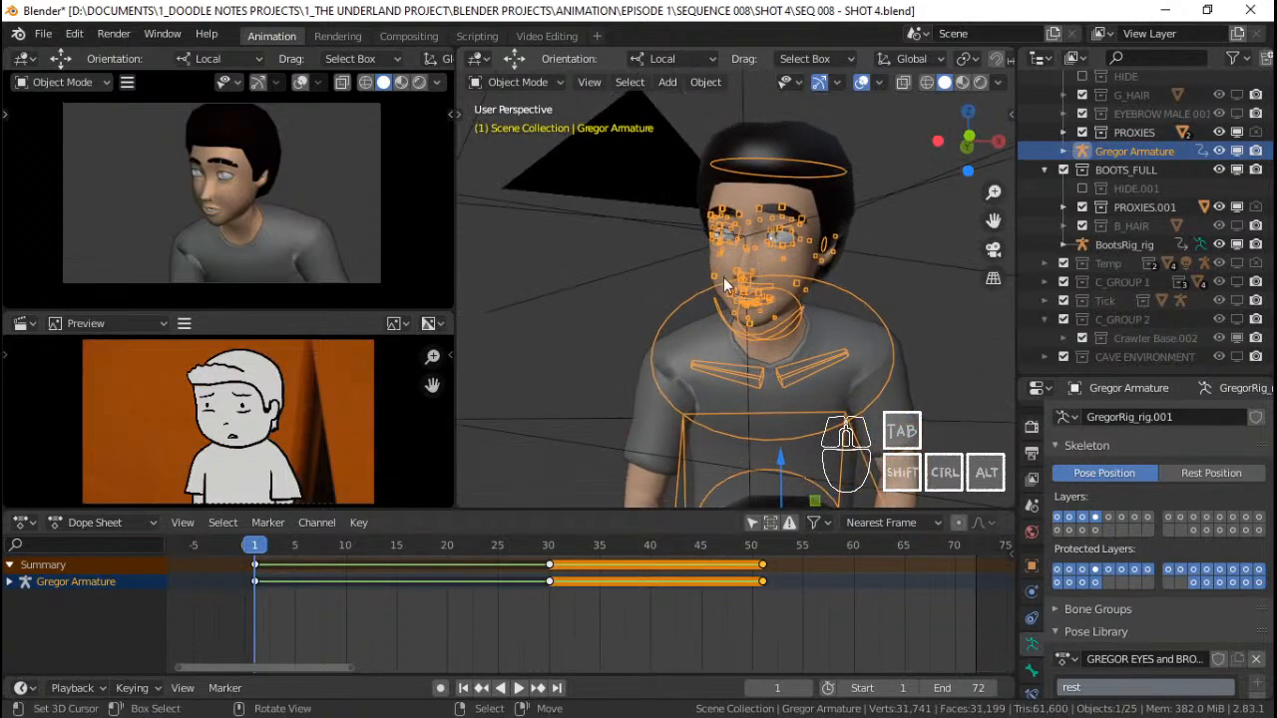
left_click(862, 85)
left_click(862, 85)
left_click(862, 85)
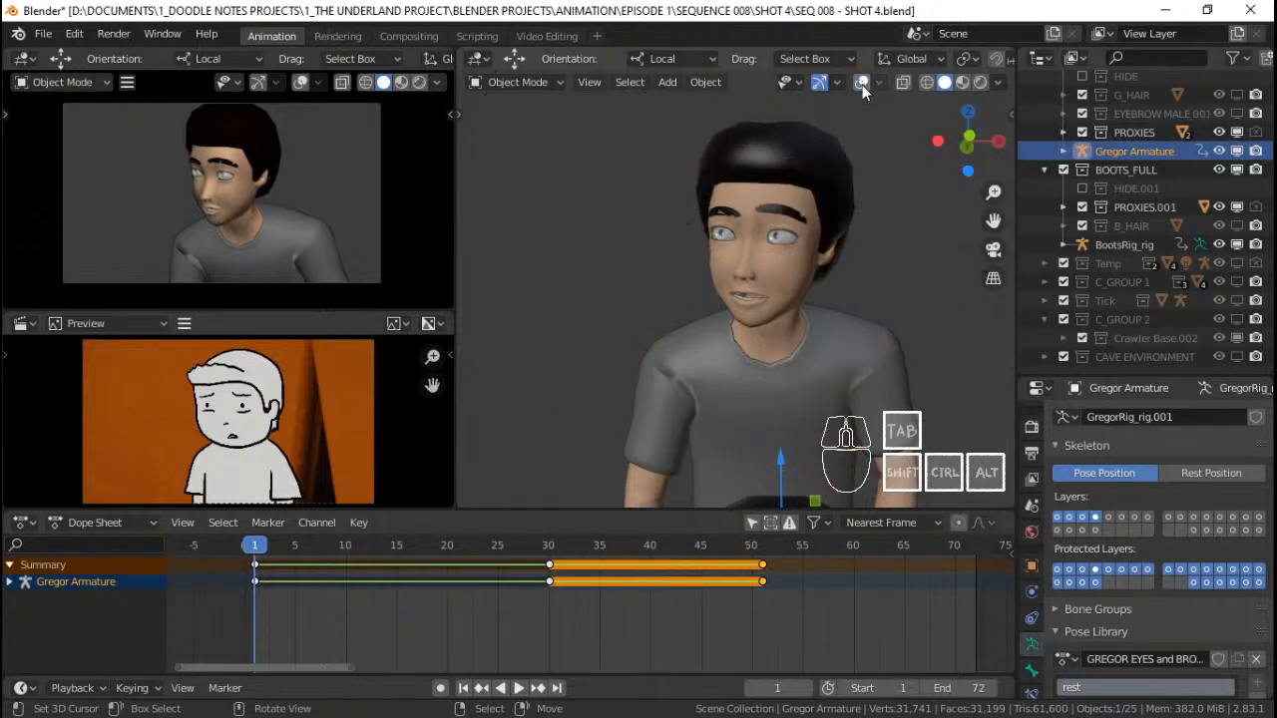
left_click(862, 85)
left_click(862, 85)
left_click(860, 81)
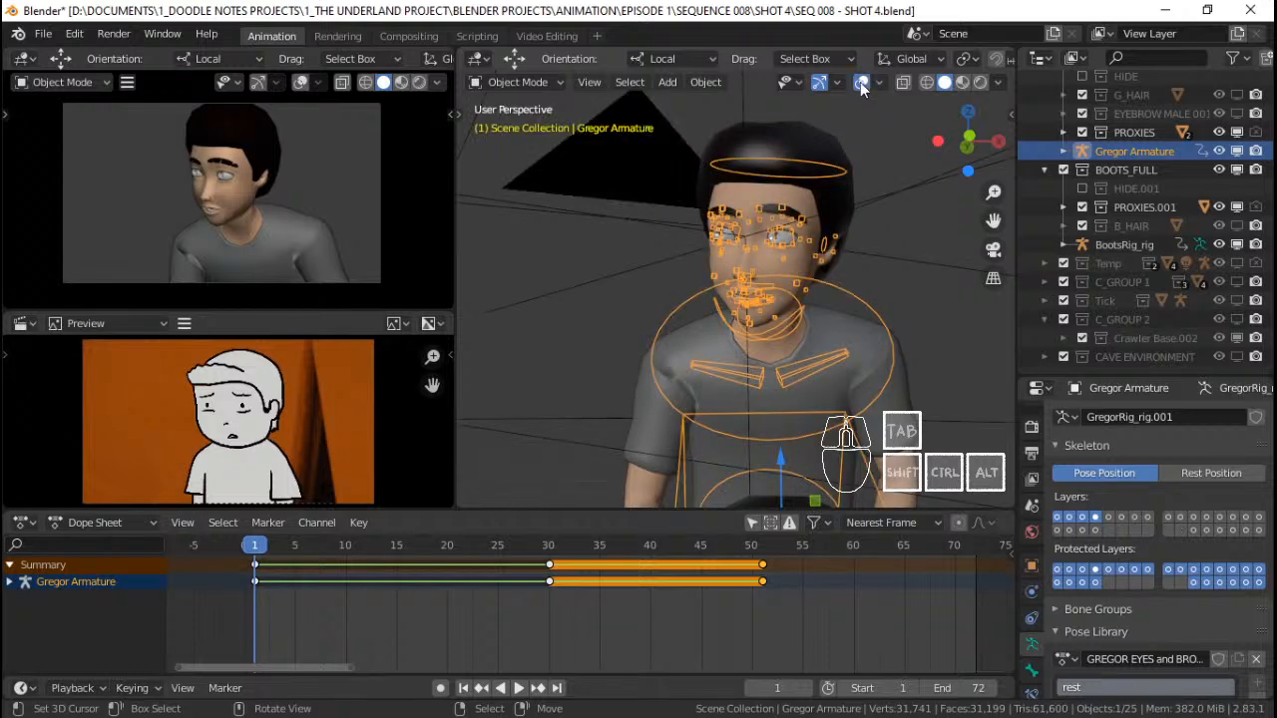
key("shift+alt+z")
key("q")
key("q")
middle_click_drag(832, 275, 772, 239)
key("q")
In Pose Mode, select Gregor's left mouth-corner control lips.L and hide the viewport overlays
scroll(834, 306, "up", 3)
key("ctrl+Tab")
scroll(713, 353, "up", 3)
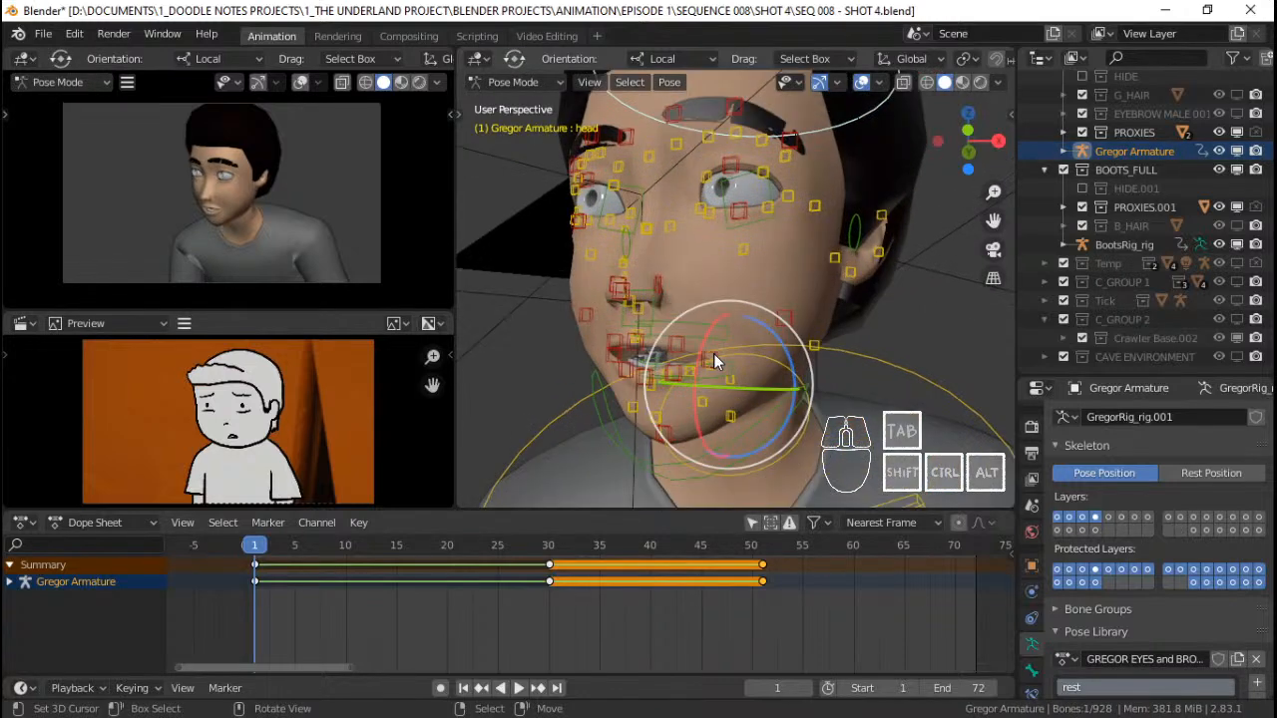
right_click(713, 353)
scroll(714, 353, "up", 1)
middle_click_drag(714, 353, 802, 336, "shift")
scroll(743, 328, "down", 1)
key("shift+alt+z")
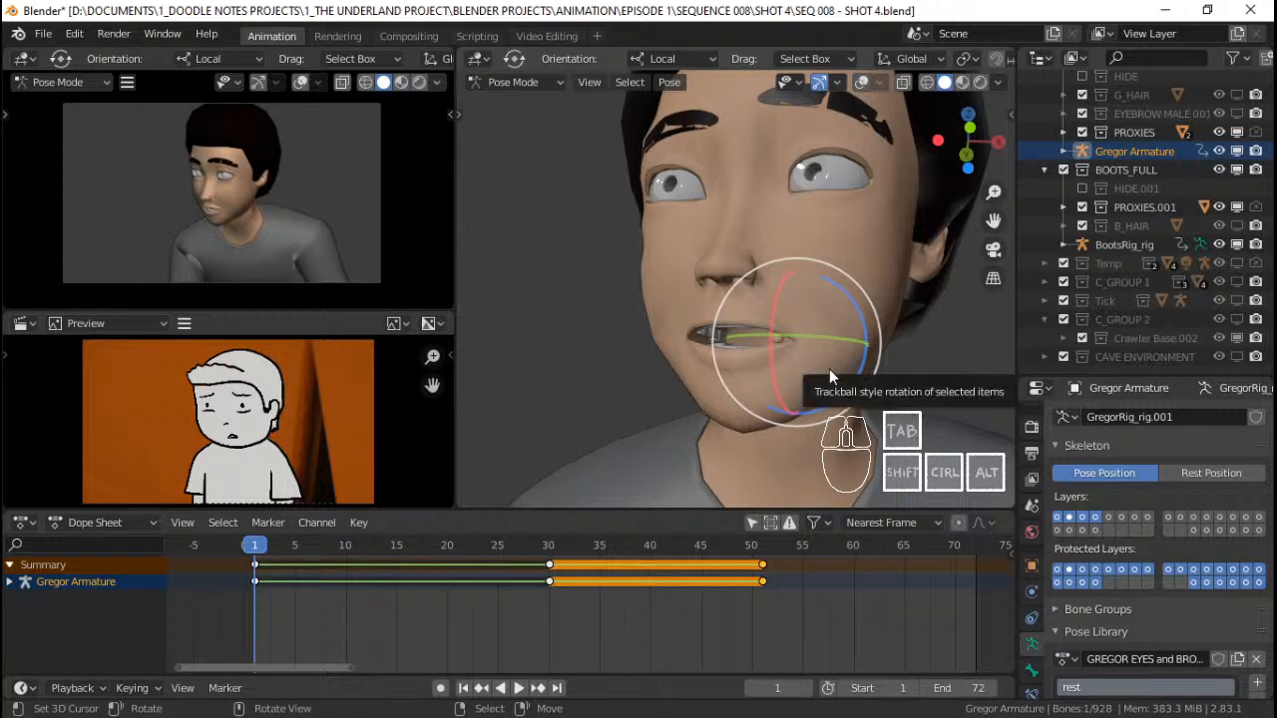
Try toggling the Move, Rotate and Scale object gizmos for the viewport
scroll(829, 369, "up", 2)
key("t")
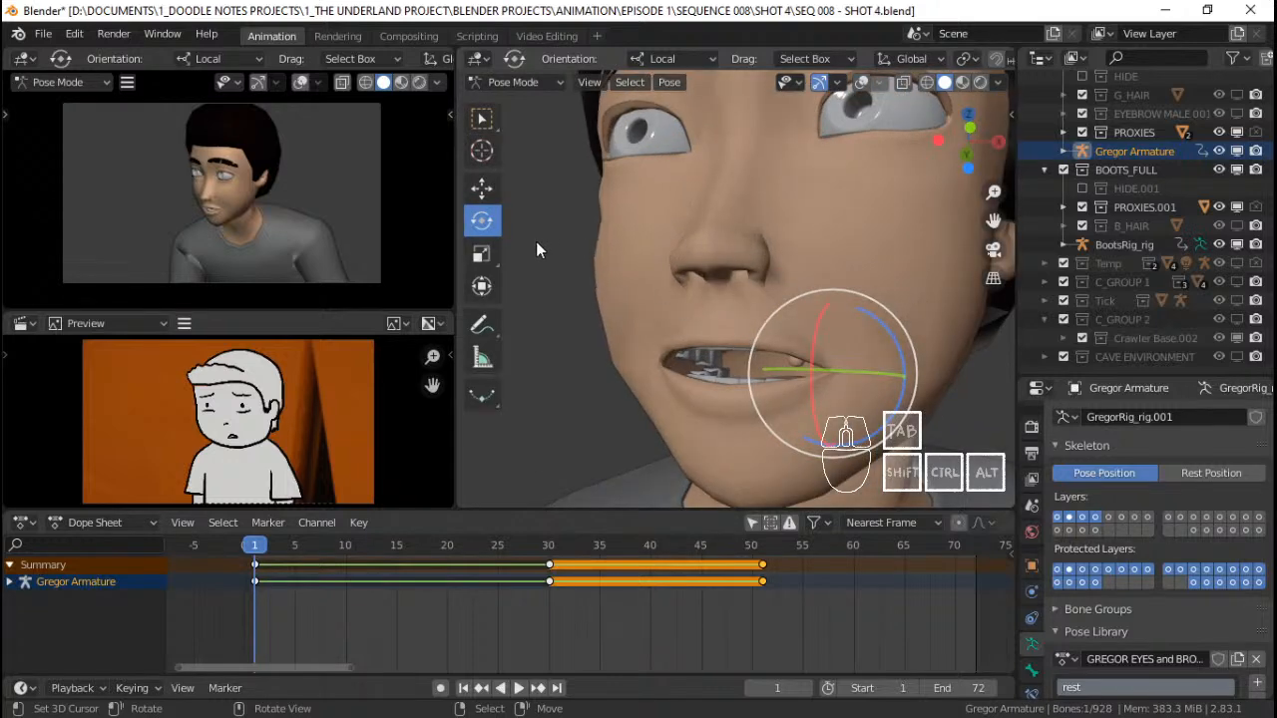
left_click(819, 83)
left_click(819, 83)
left_click(837, 83)
left_click_drag(759, 254, 759, 270)
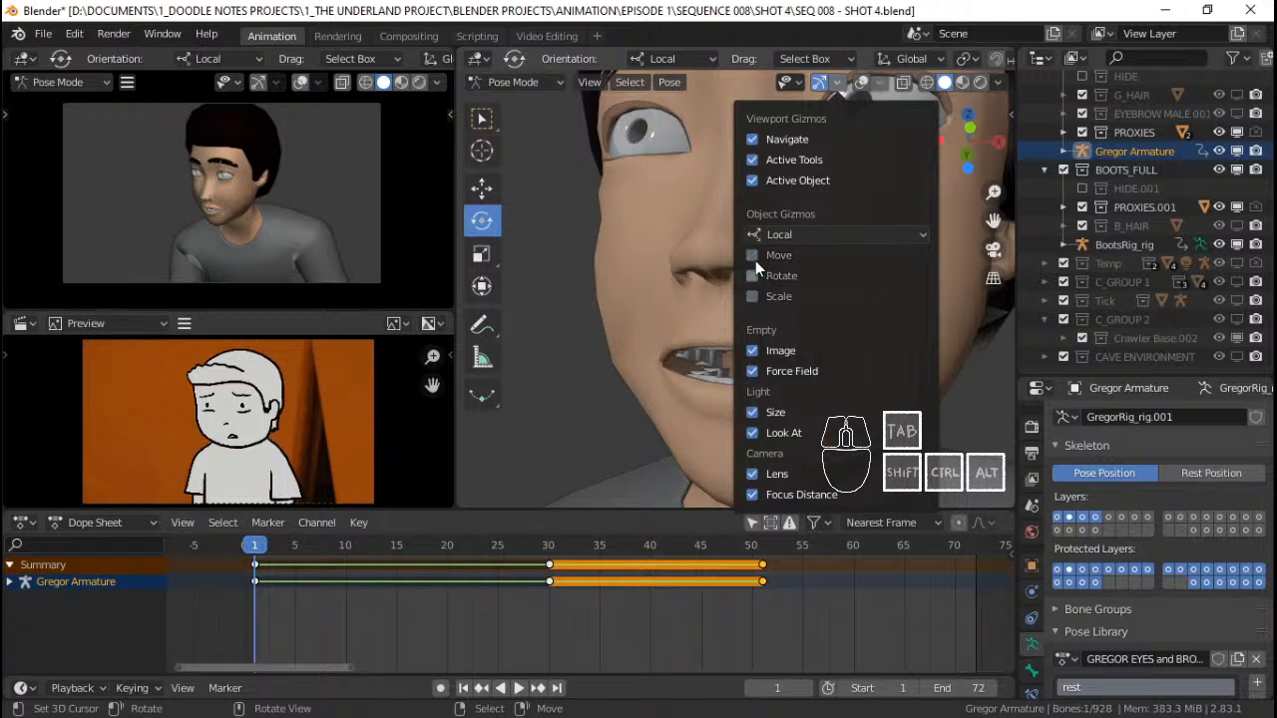
left_click(753, 297)
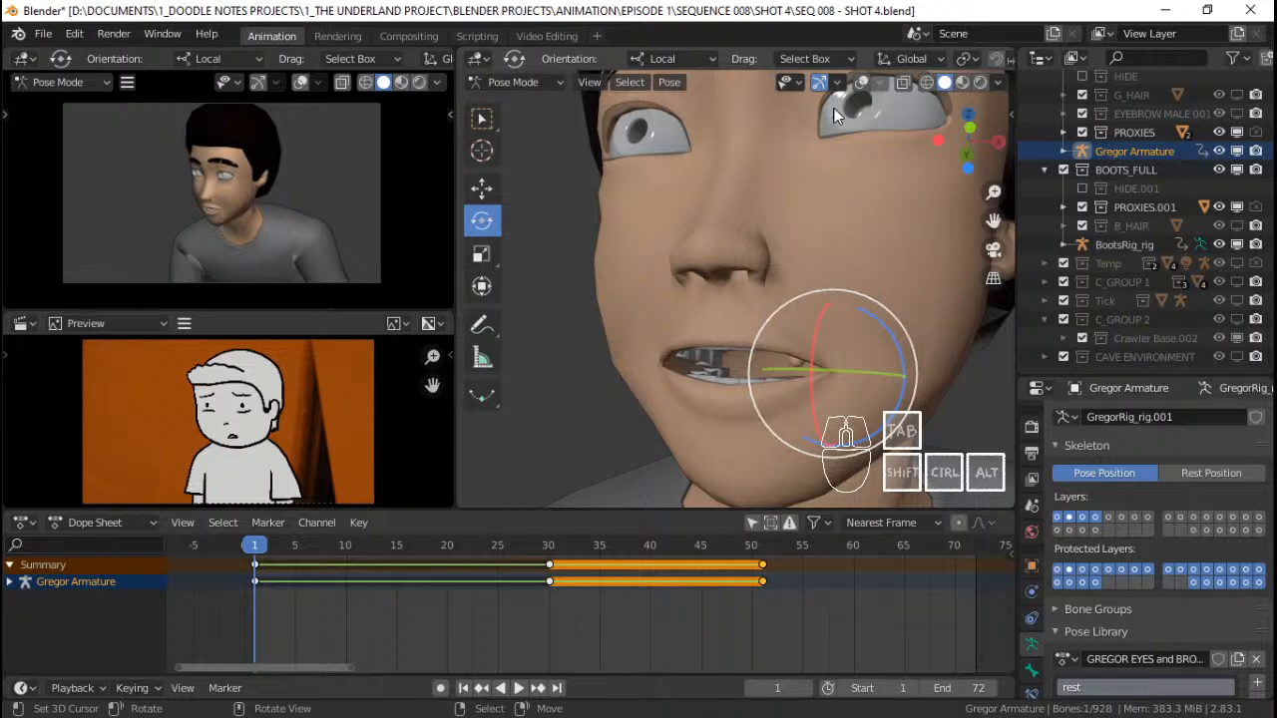
Try pulling the lips.L control outward and upward to reshape the left corner of Gregor's mouth
key("g")
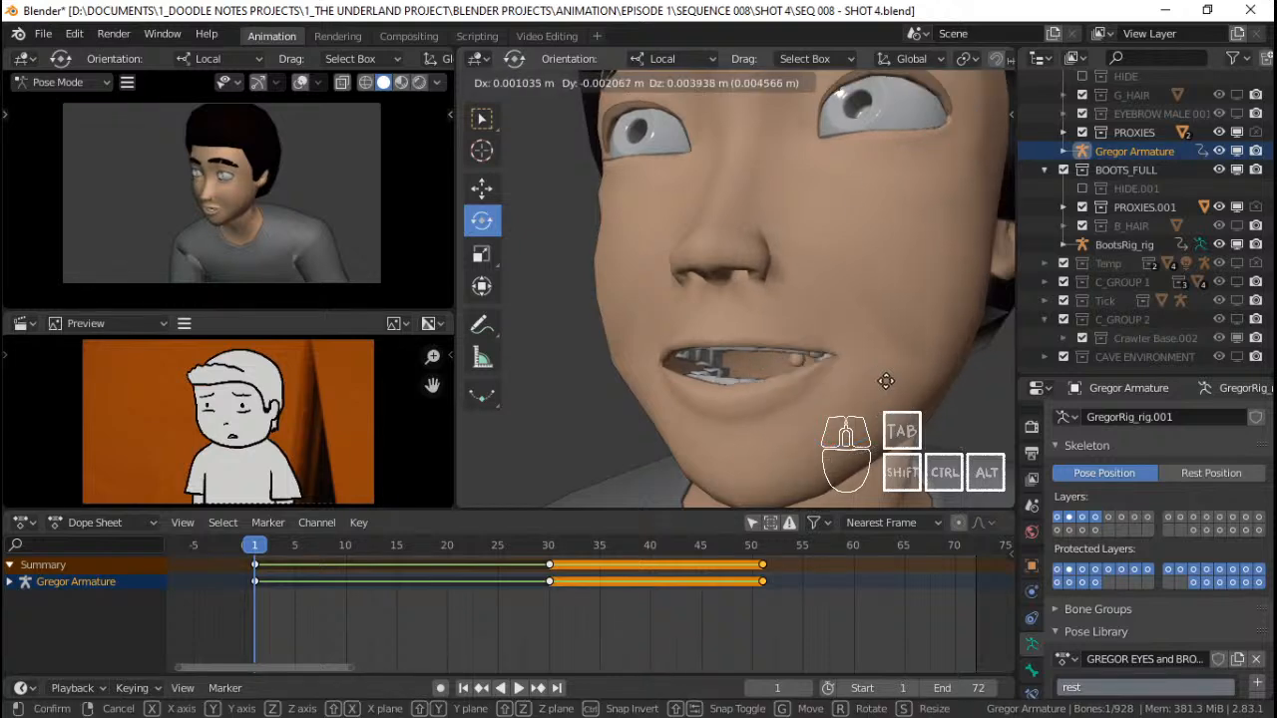
middle_click_drag(903, 379, 864, 370)
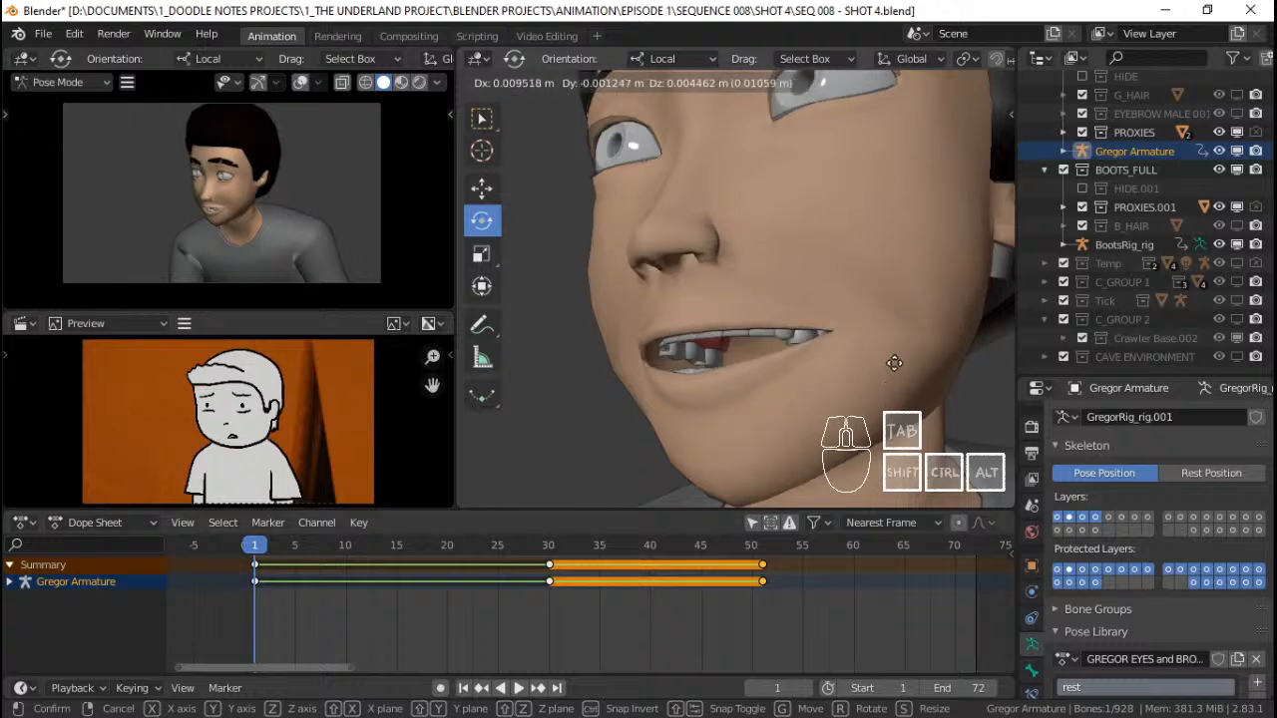
left_click(894, 371)
key("g")
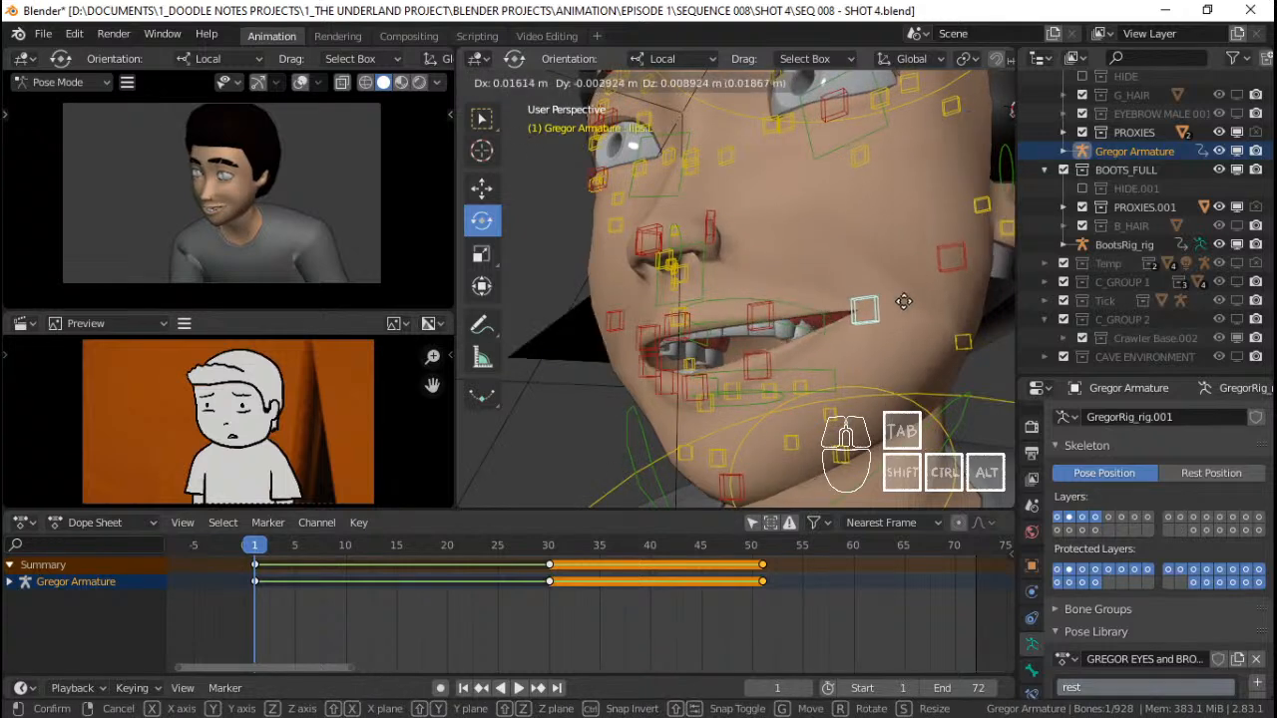
left_click(832, 330)
right_click(643, 295)
scroll(724, 337, "down", 4)
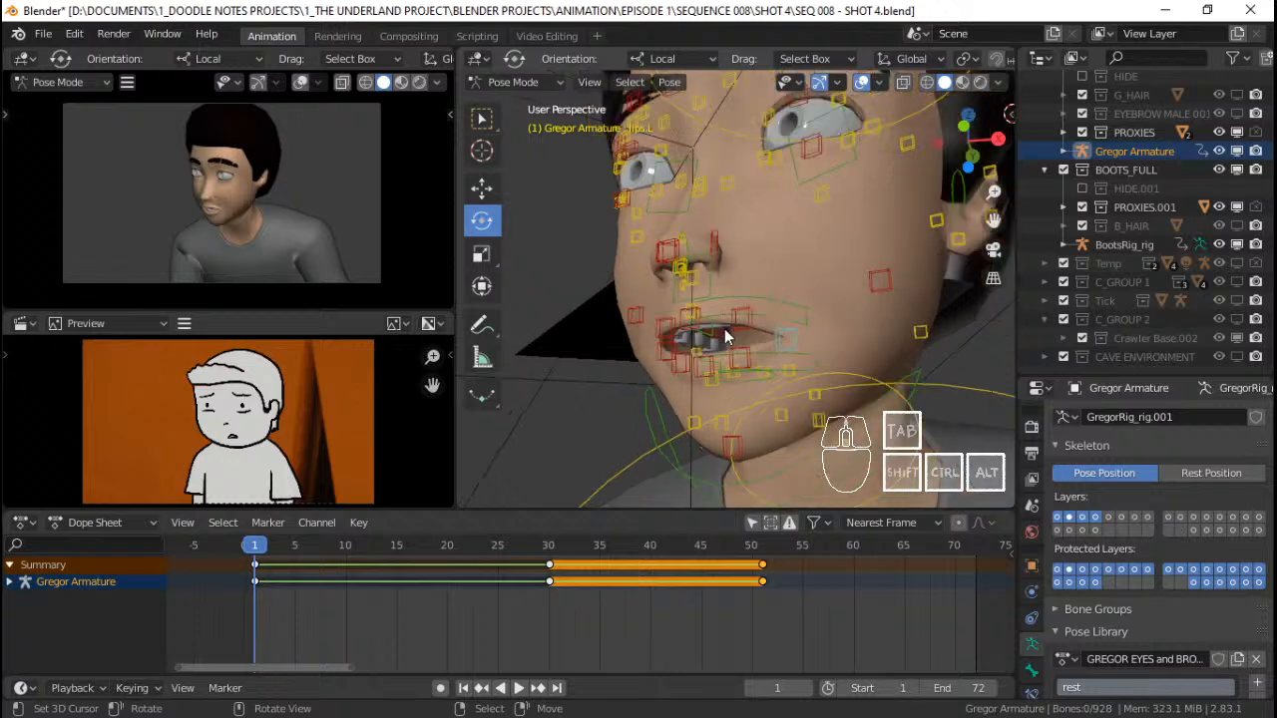
Reselect the lips.L control and try moving it with the viewport overlays hidden
right_click(768, 318)
scroll(775, 315, "up", 4)
key("alt+shift+z")
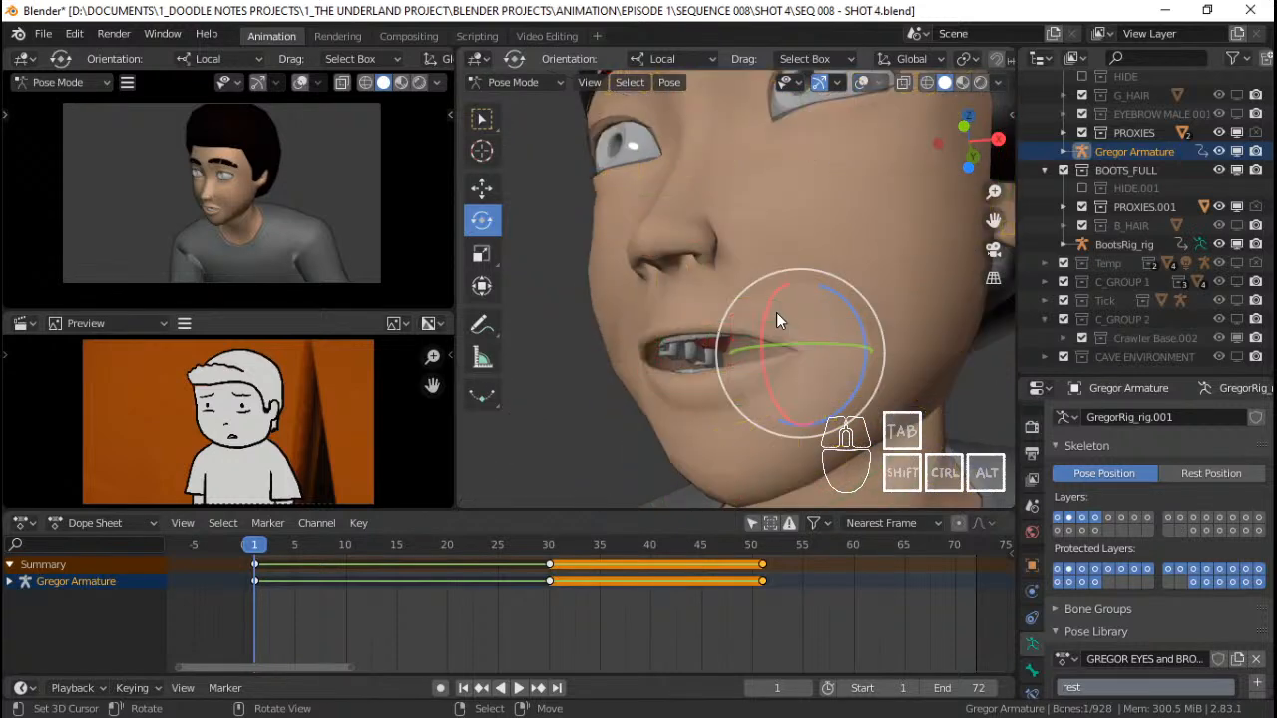
key("alt+shift+z")
key("alt+shift+z")
key("g")
left_click(795, 226)
middle_click_drag(798, 227, 806, 320)
key("n")
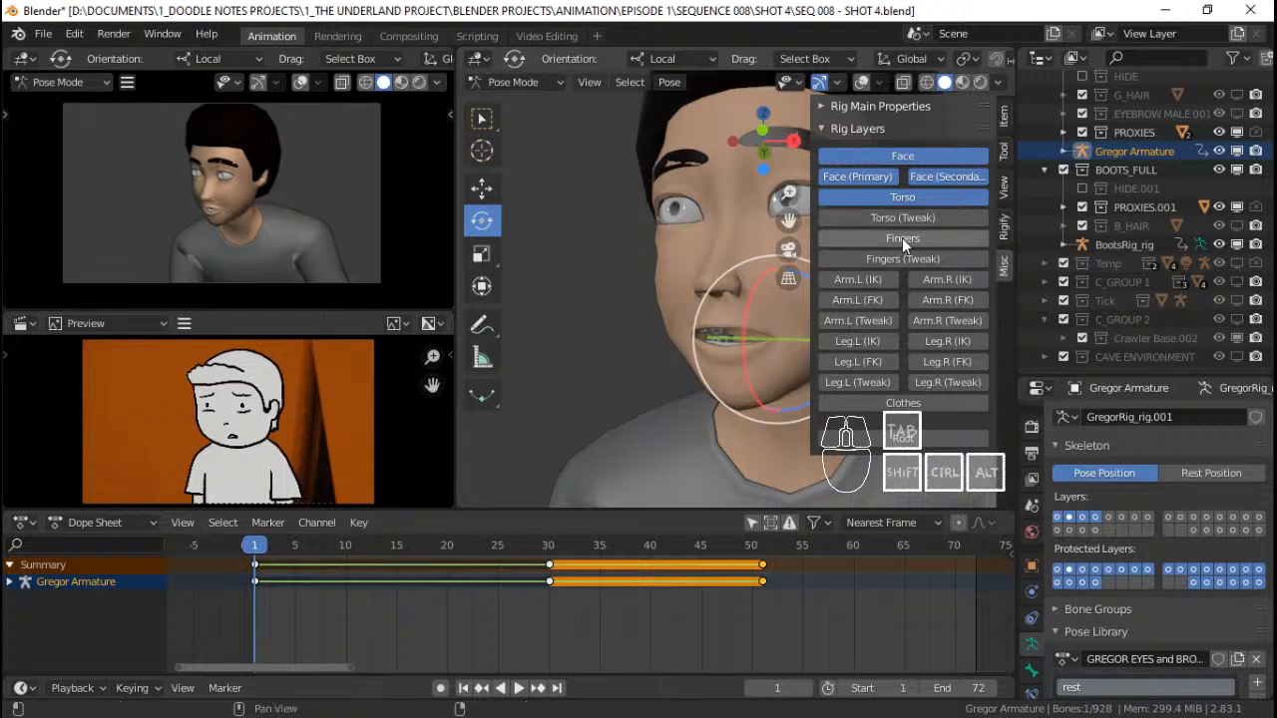
key("n")
scroll(673, 241, "up", 4)
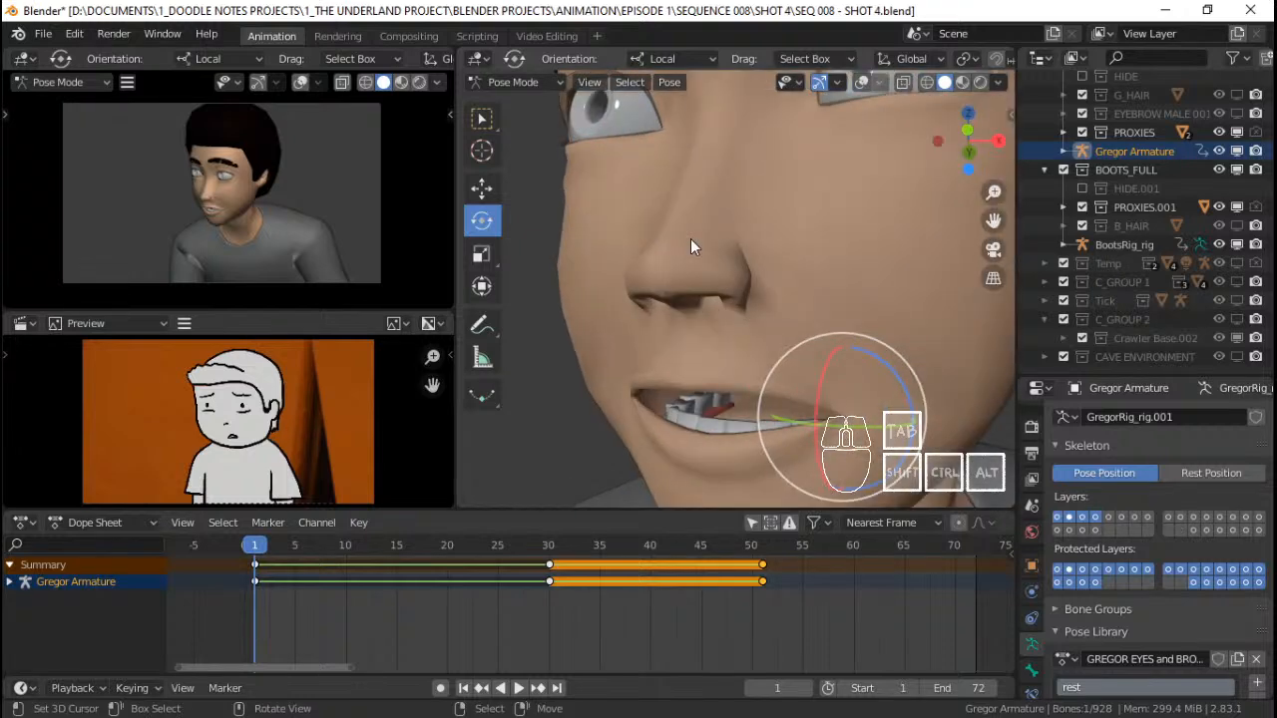
Turn the viewport overlays back on so Gregor's face controls show around the head
middle_click_drag(691, 238, 750, 307)
scroll(728, 273, "down", 2)
key("alt+shift+z")
scroll(727, 274, "up", 2)
key("alt+shift+z")
key("alt+shift+z")
Select all of Gregor's rig controls and delete every keyframe on them in the Dope Sheet
key("a")
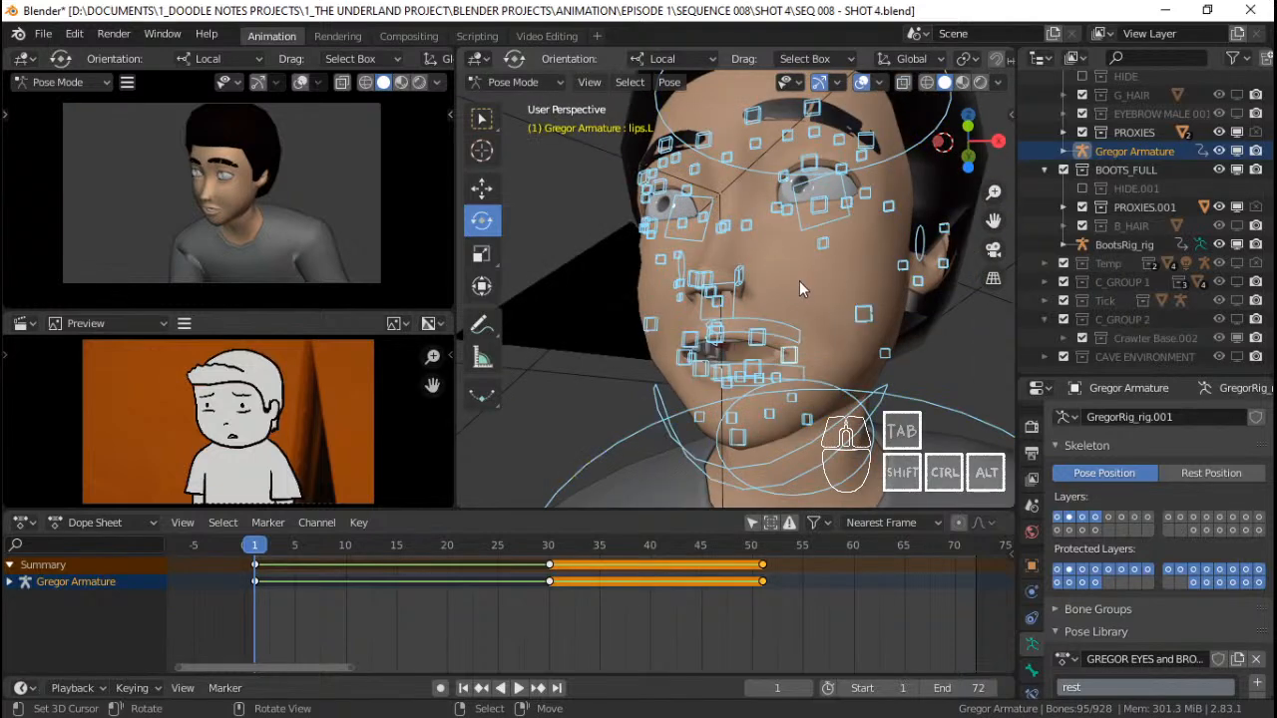
key("a")
key("x")
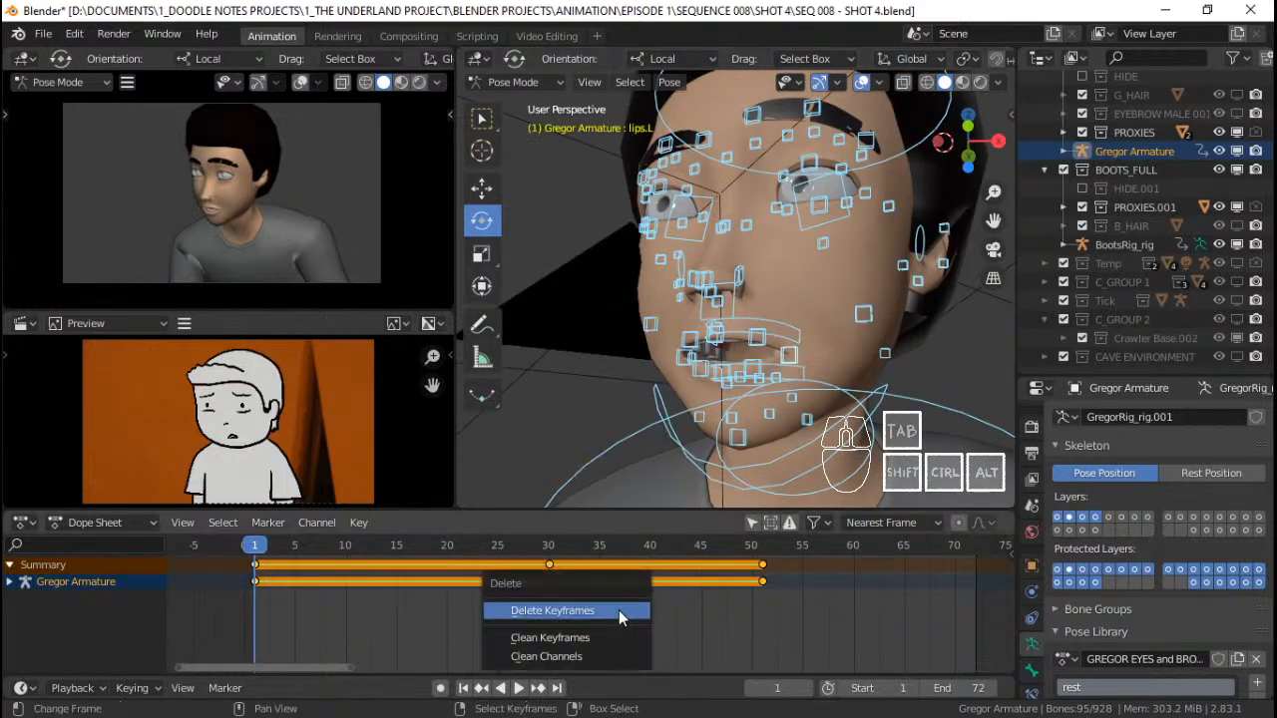
left_click(618, 610)
Set the new keyframe type to Keyframe with the LocRotScale keying set active, and save the file
scroll(771, 280, "down", 5)
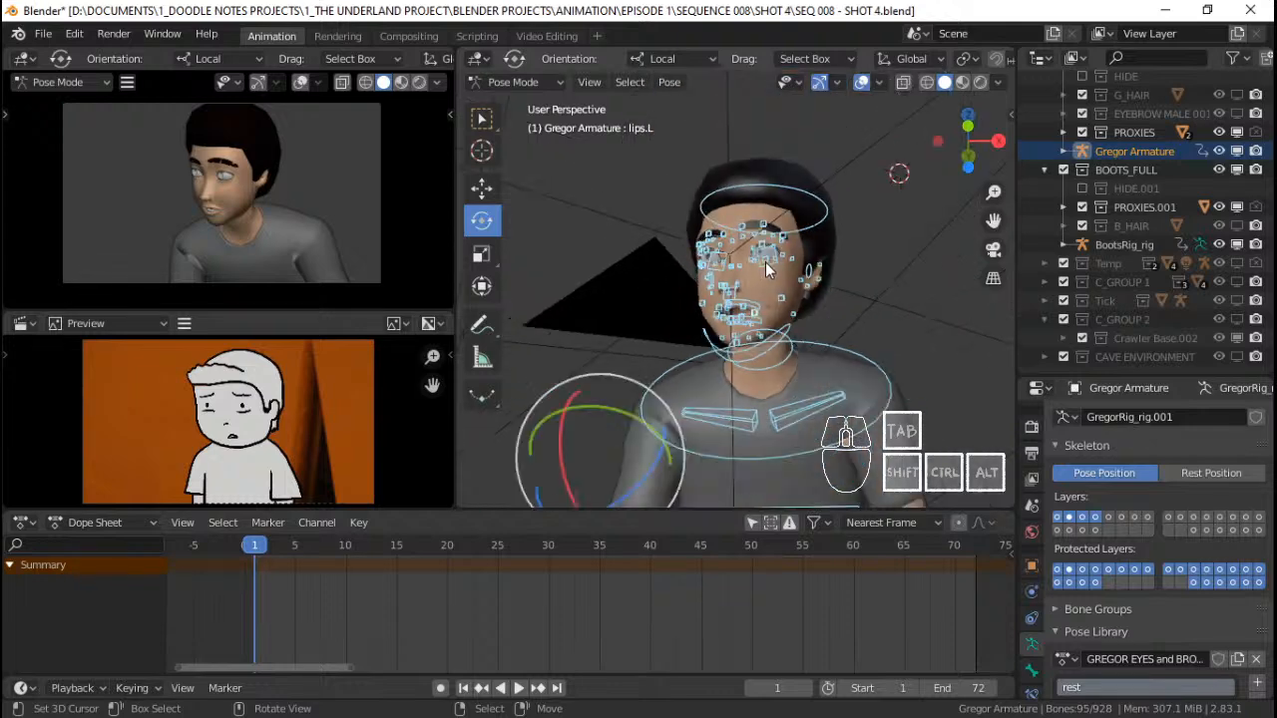
scroll(755, 281, "up", 2)
middle_click_drag(770, 300, 814, 337)
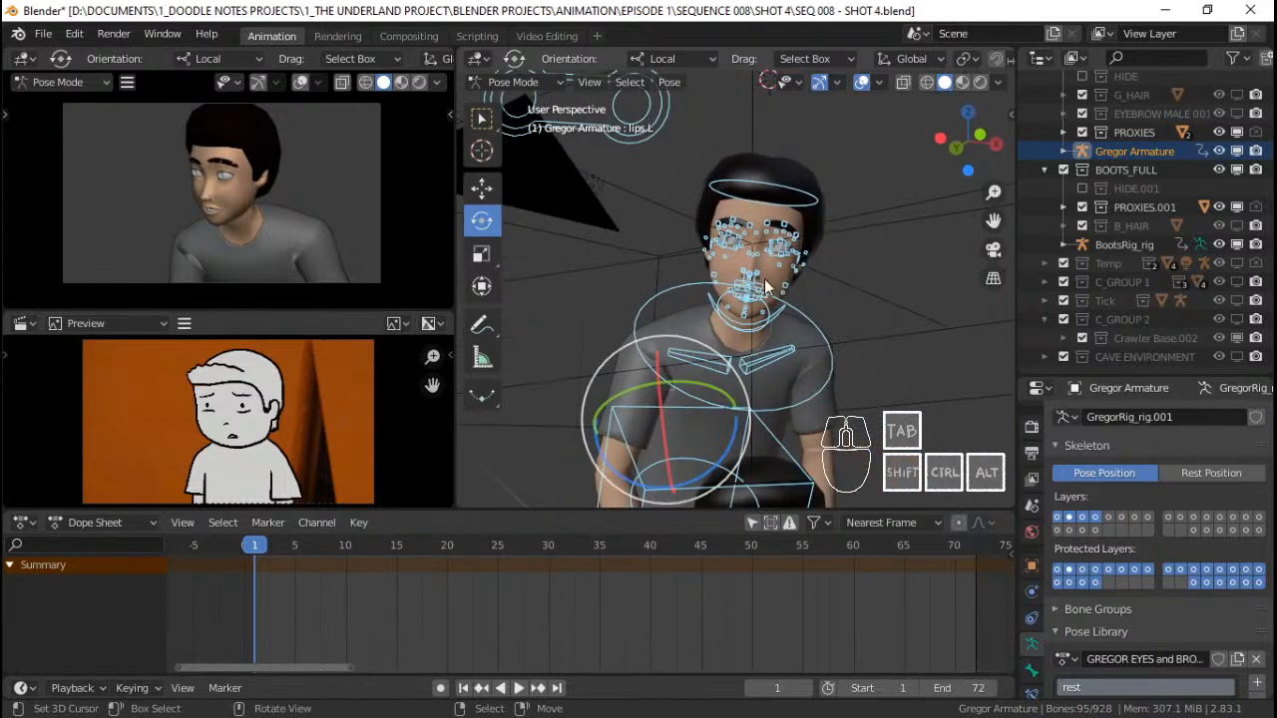
scroll(768, 288, "up", 4)
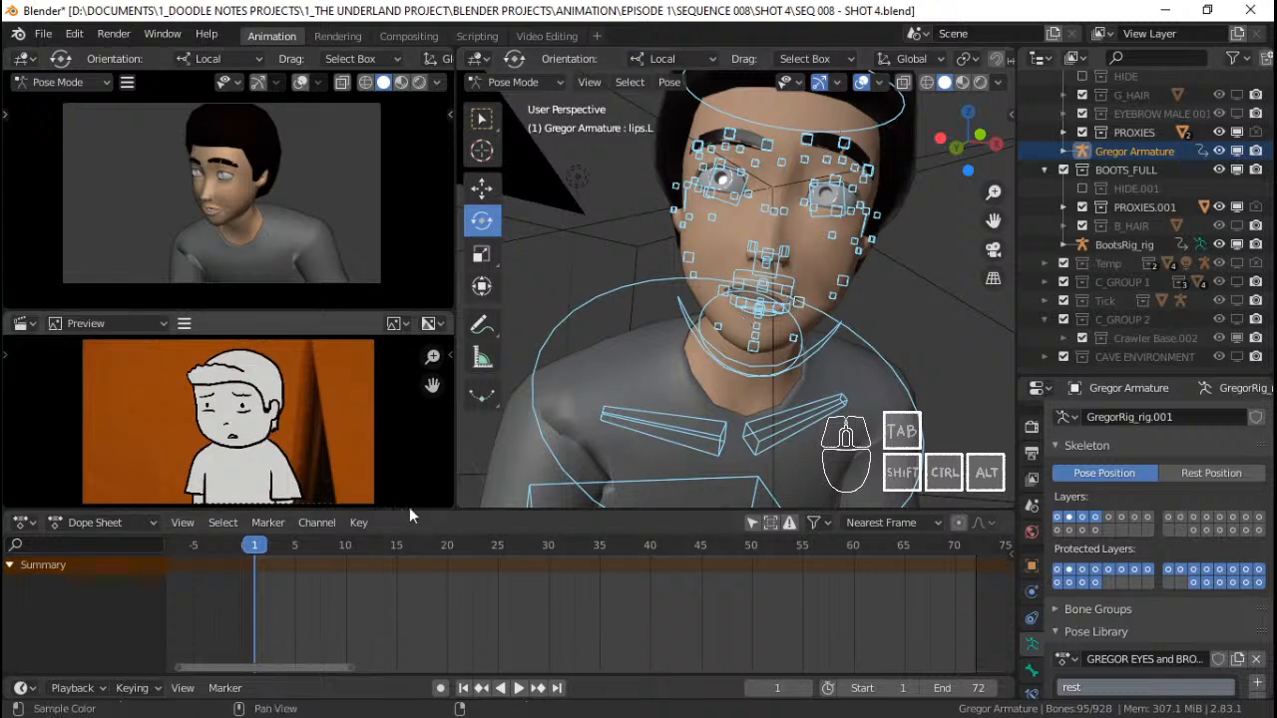
middle_click_drag(817, 312, 896, 350)
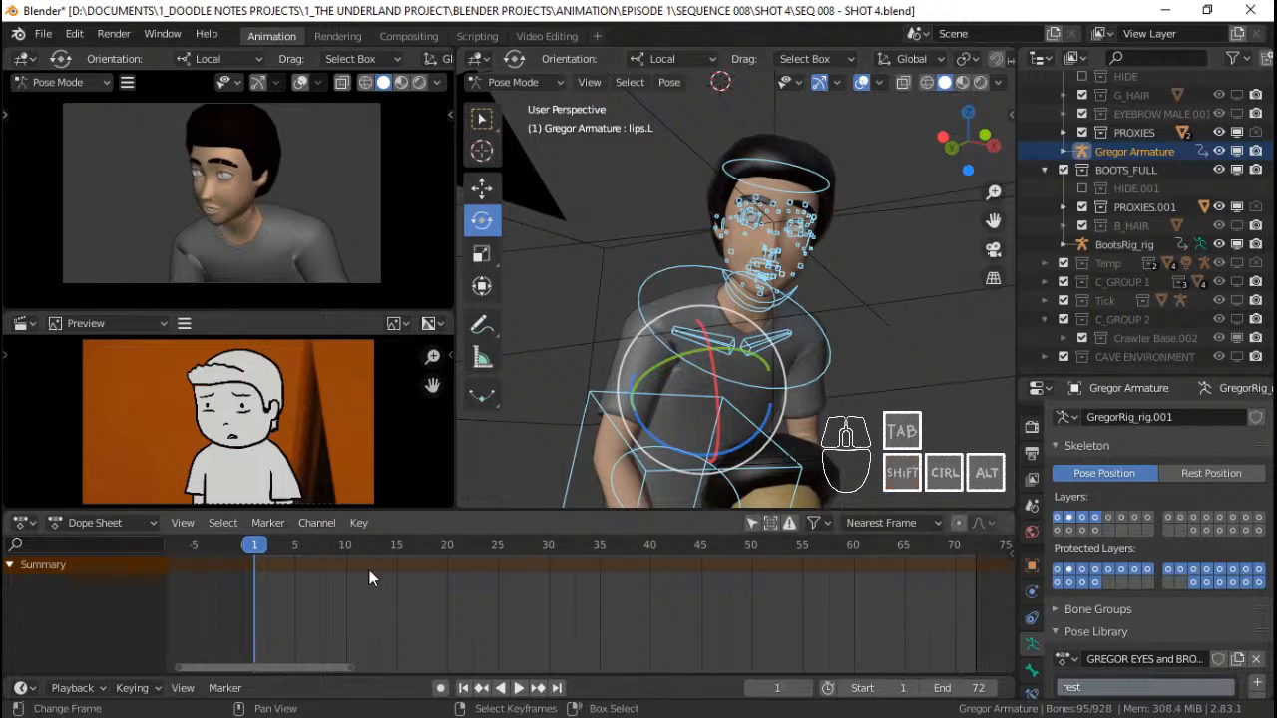
left_click(130, 689)
left_click(105, 565)
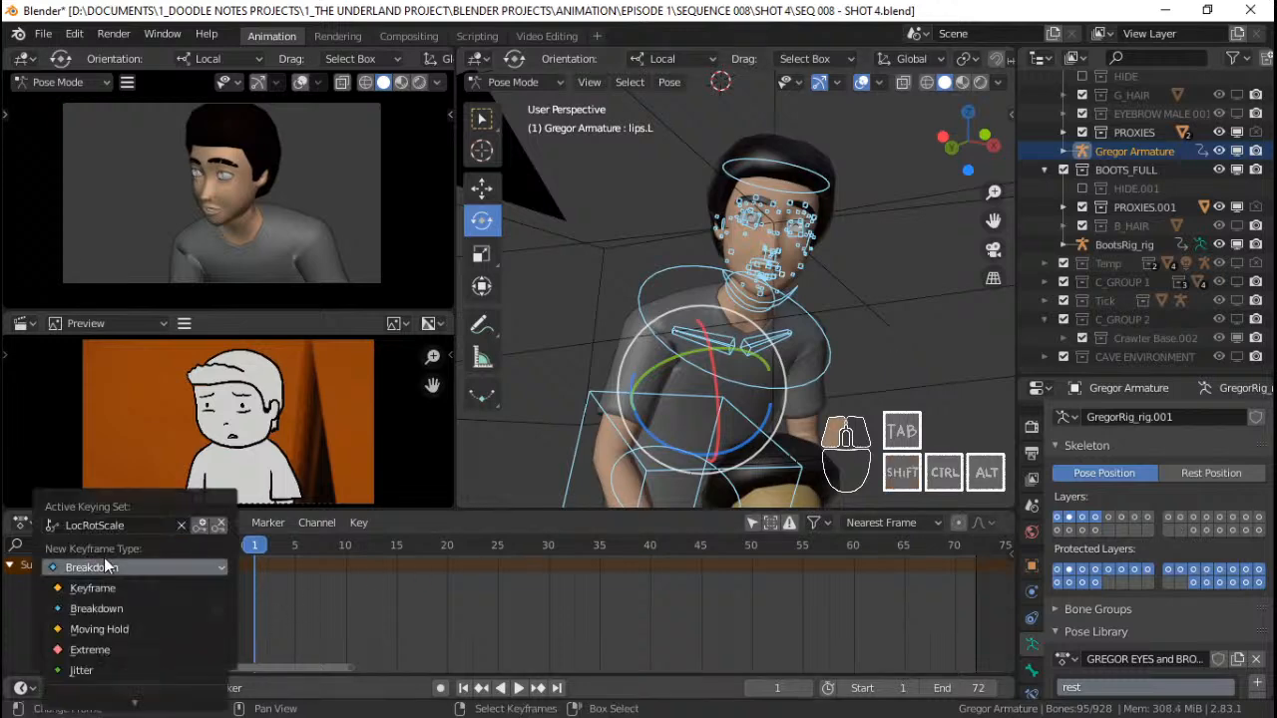
left_click(107, 585)
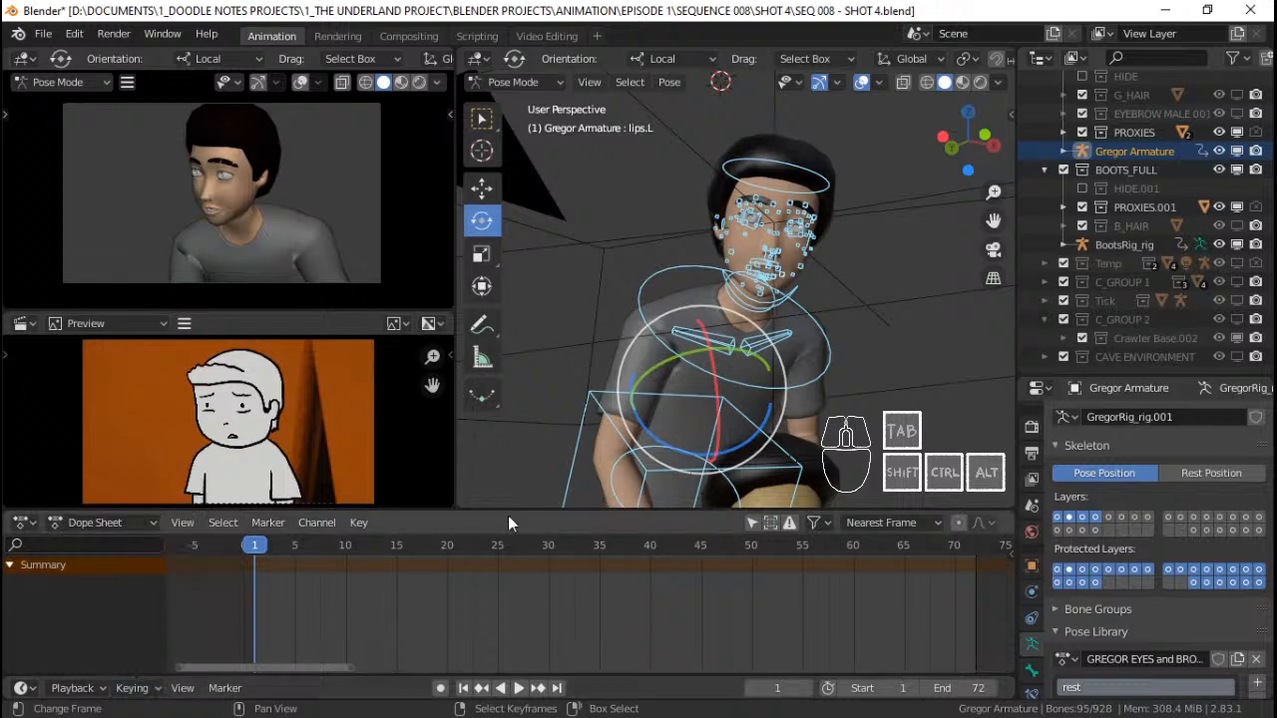
middle_click_drag(824, 305, 862, 306, "shift")
key("ctrl+s")
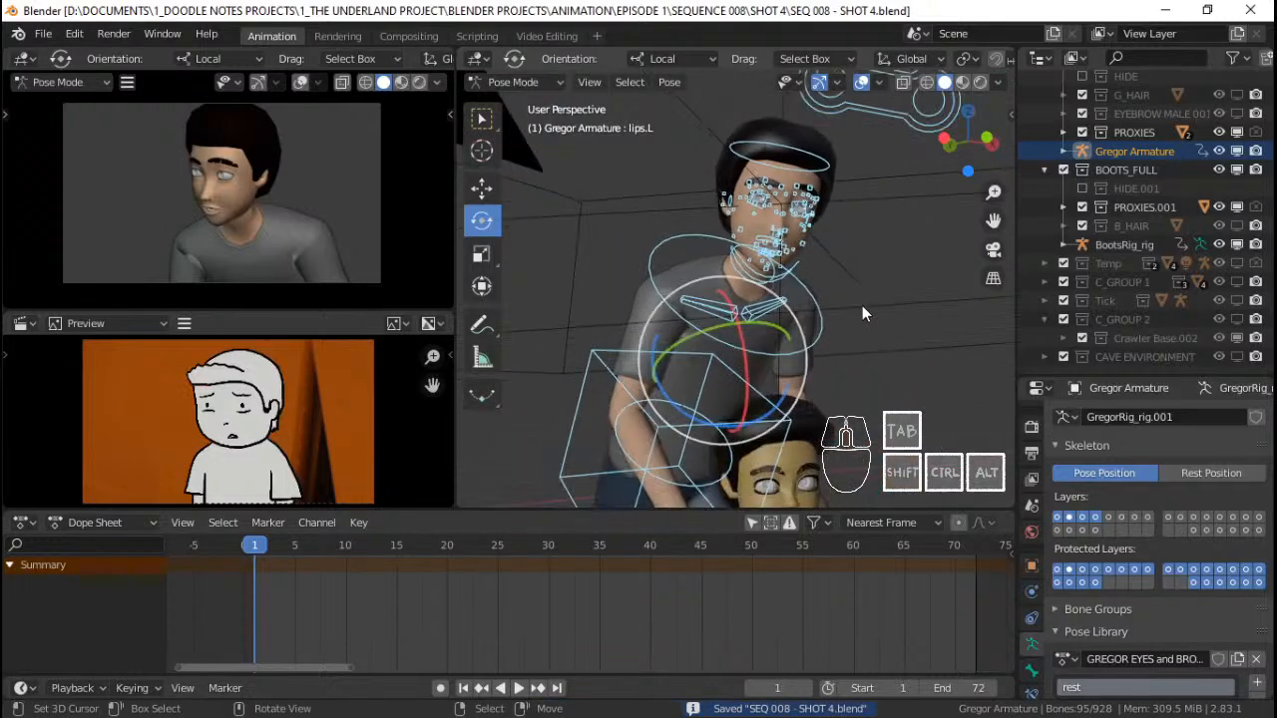
Insert a LocRotScale keyframe for all of Gregor's controls at frame 1 and enable auto keying
scroll(819, 311, "down", 3)
key("i")
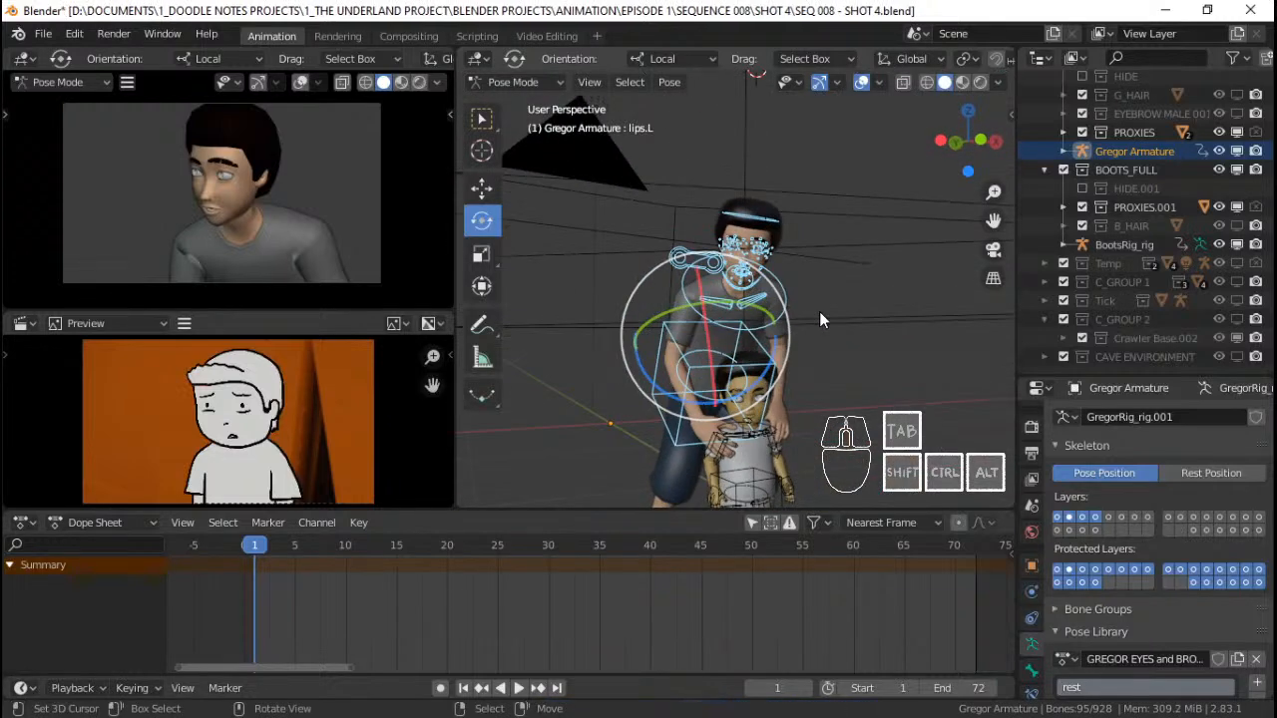
left_click(440, 689)
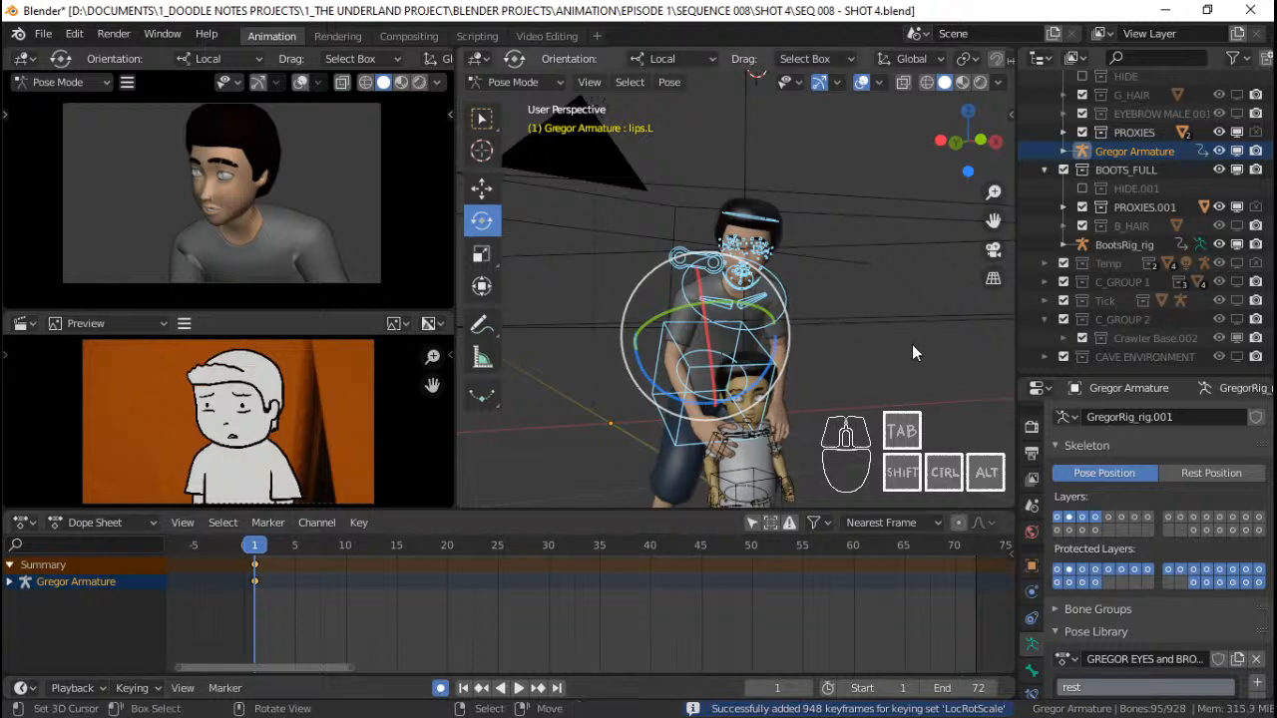
Hide the BOOTS_FULL collection in the viewports so only Gregor remains
middle_click_drag(912, 344, 818, 329)
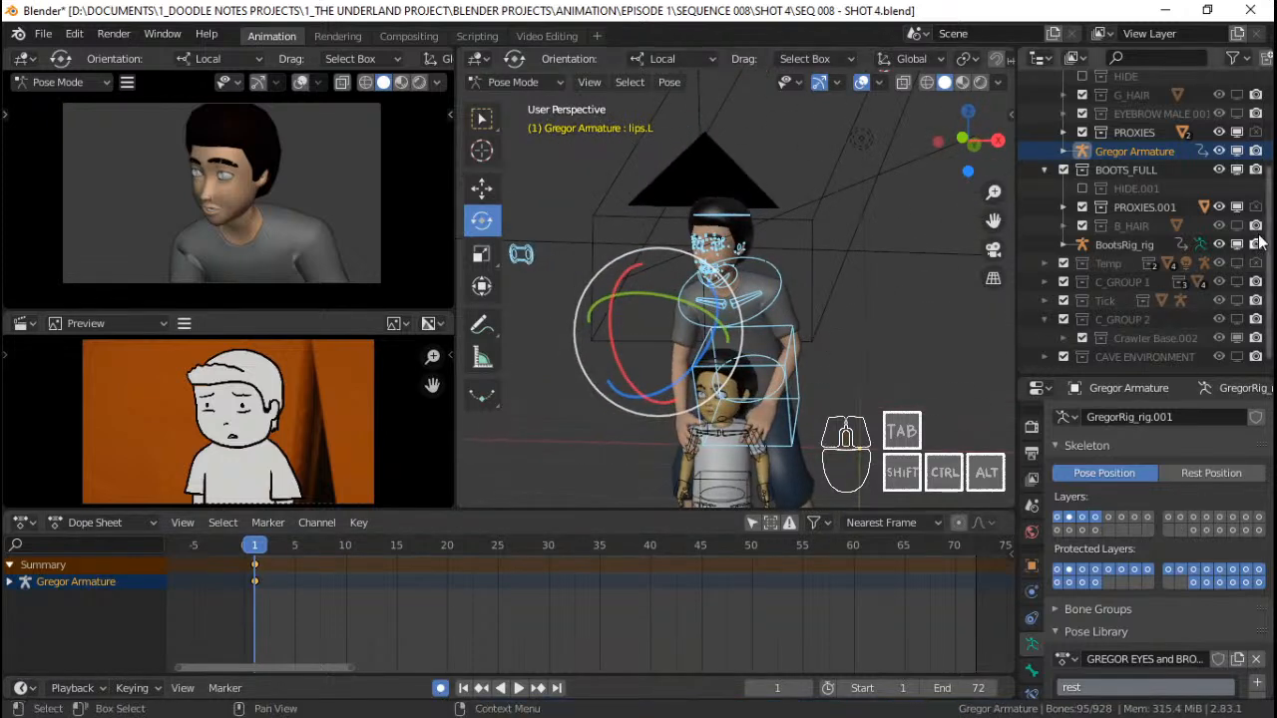
left_click(1237, 169)
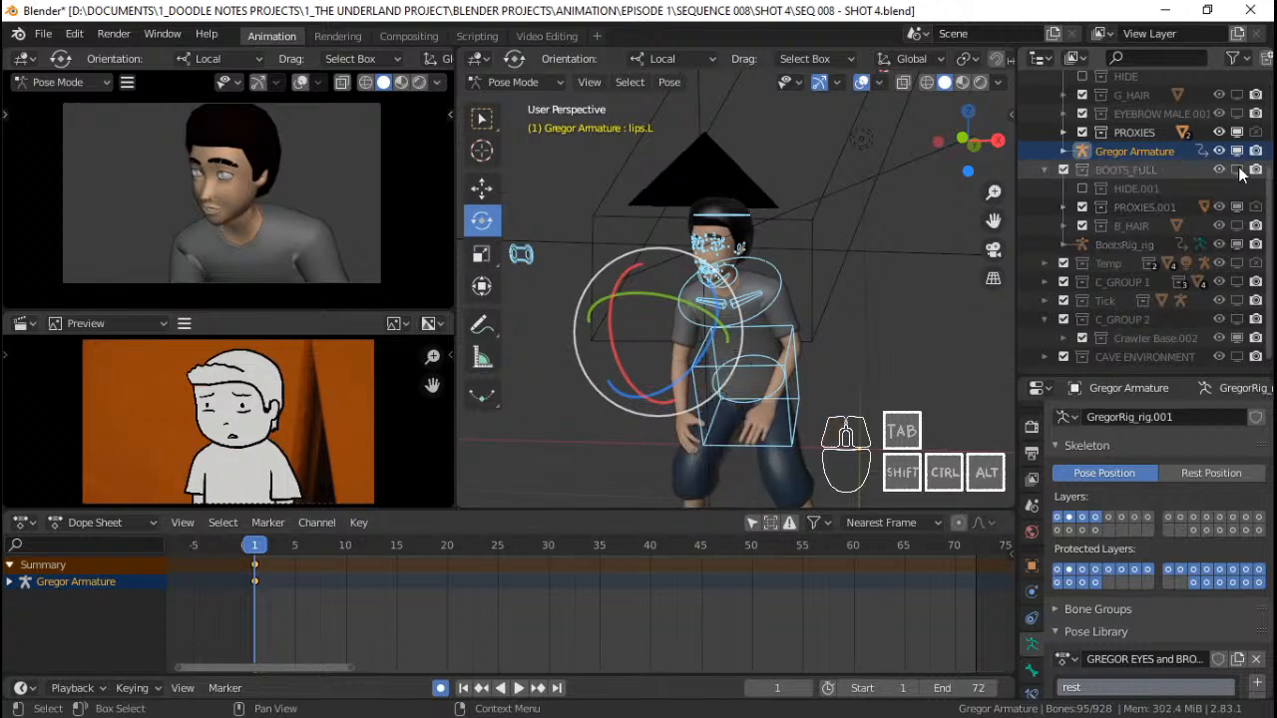
Examine Gregor's body and face from several angles and briefly play the timeline
scroll(733, 366, "up", 8)
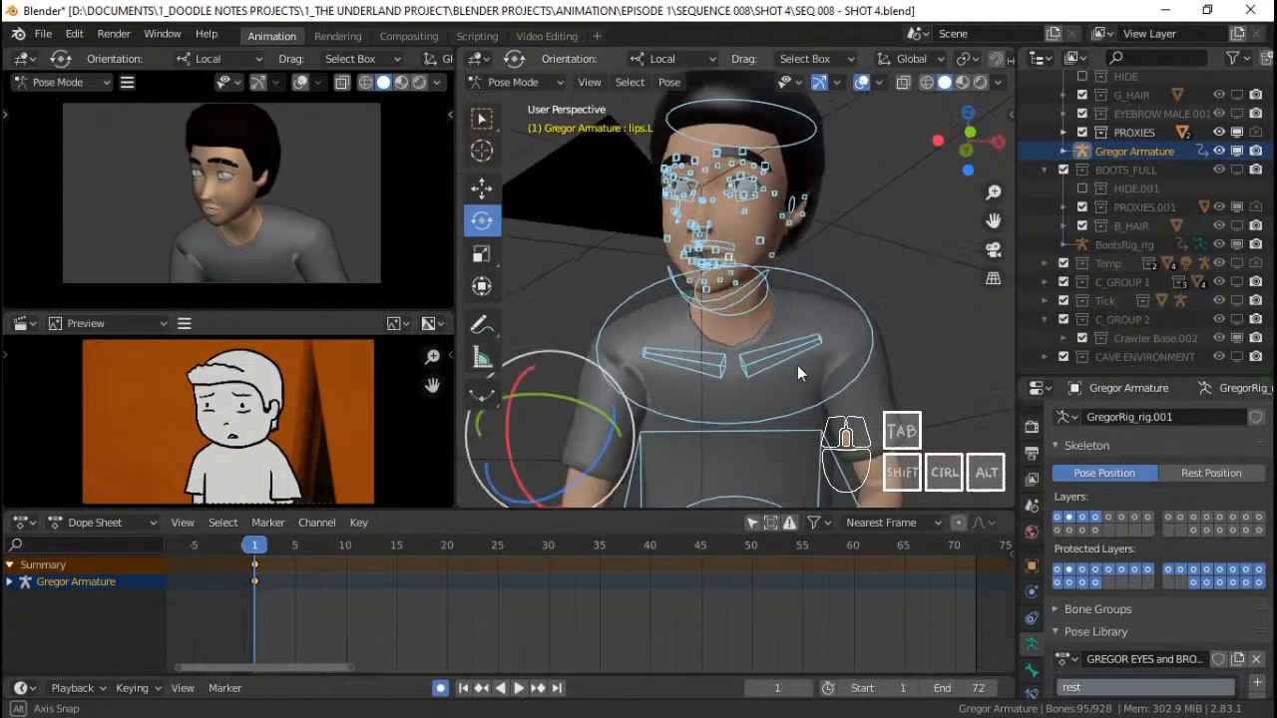
middle_click_drag(803, 362, 746, 353)
scroll(785, 396, "down", 4)
middle_click_drag(785, 396, 771, 349, "shift")
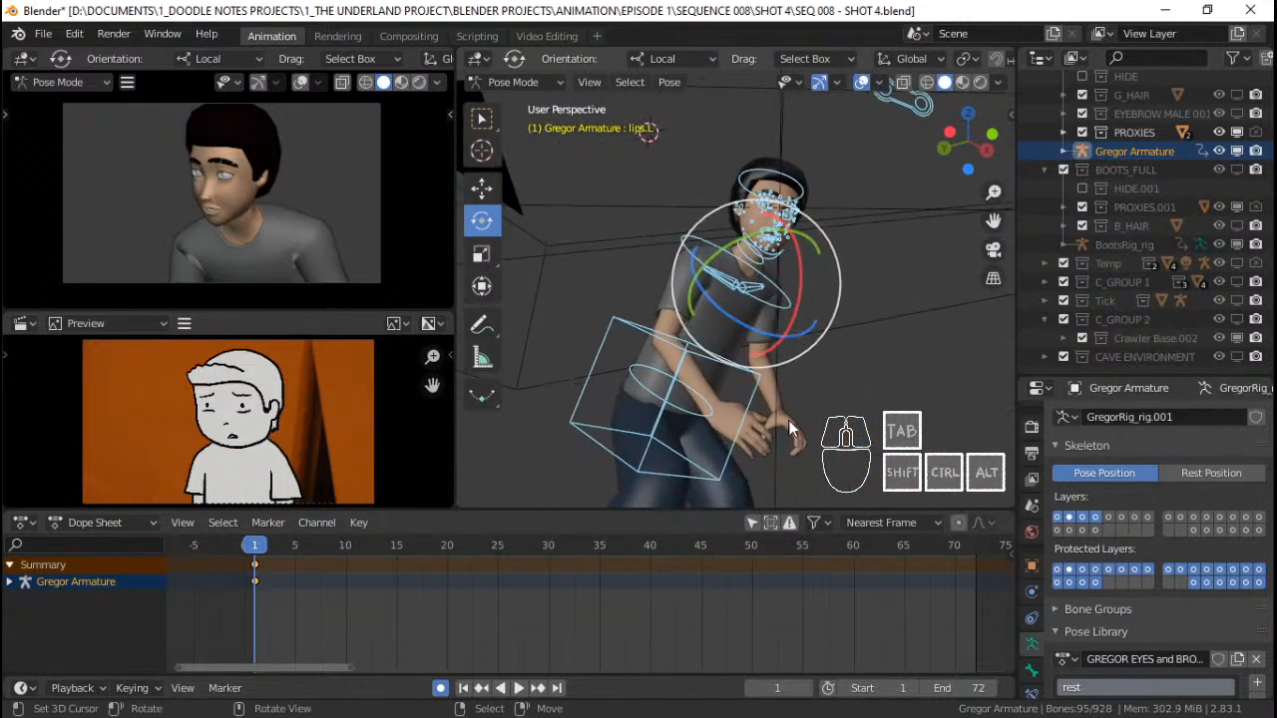
scroll(836, 379, "down", 4)
middle_click_drag(836, 379, 772, 336)
scroll(830, 331, "up", 3)
scroll(796, 327, "up", 3)
scroll(824, 264, "up", 3)
scroll(812, 312, "down", 3)
key("space")
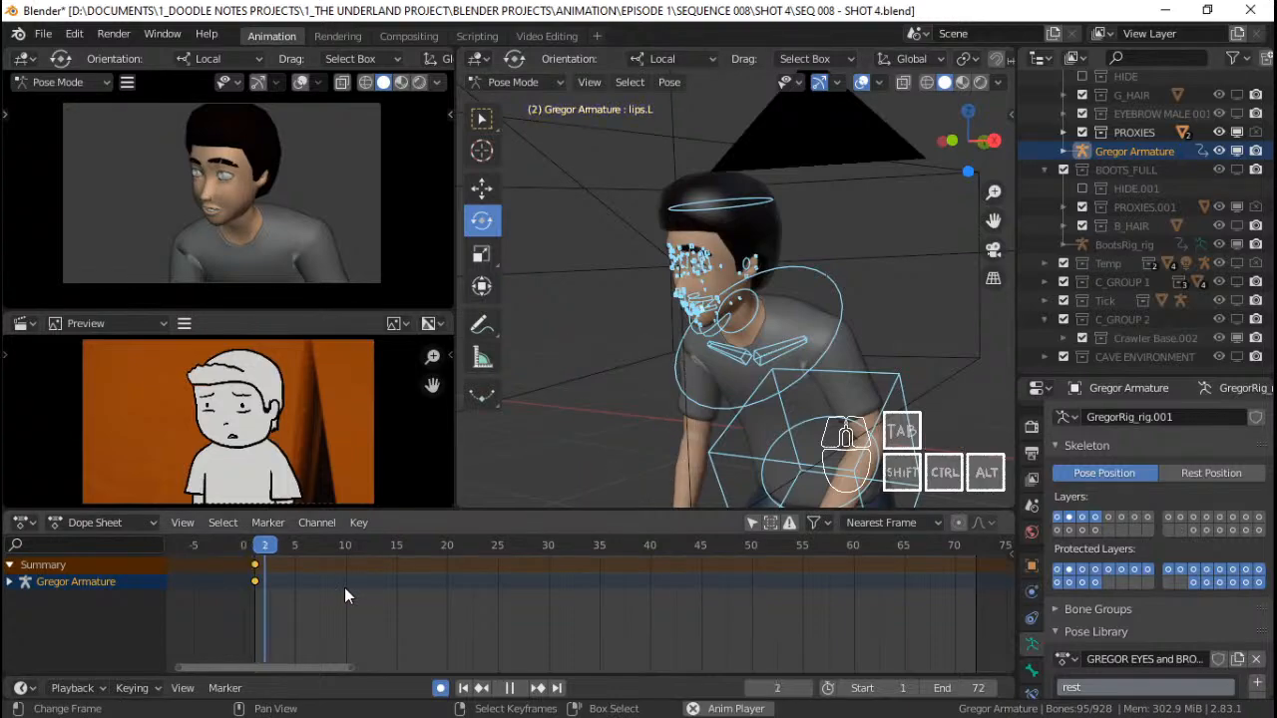
key("space")
In Object Mode, select Gregor_EYES and disable the viewport display of its Subdivision Surface modifier
scroll(686, 341, "up", 8)
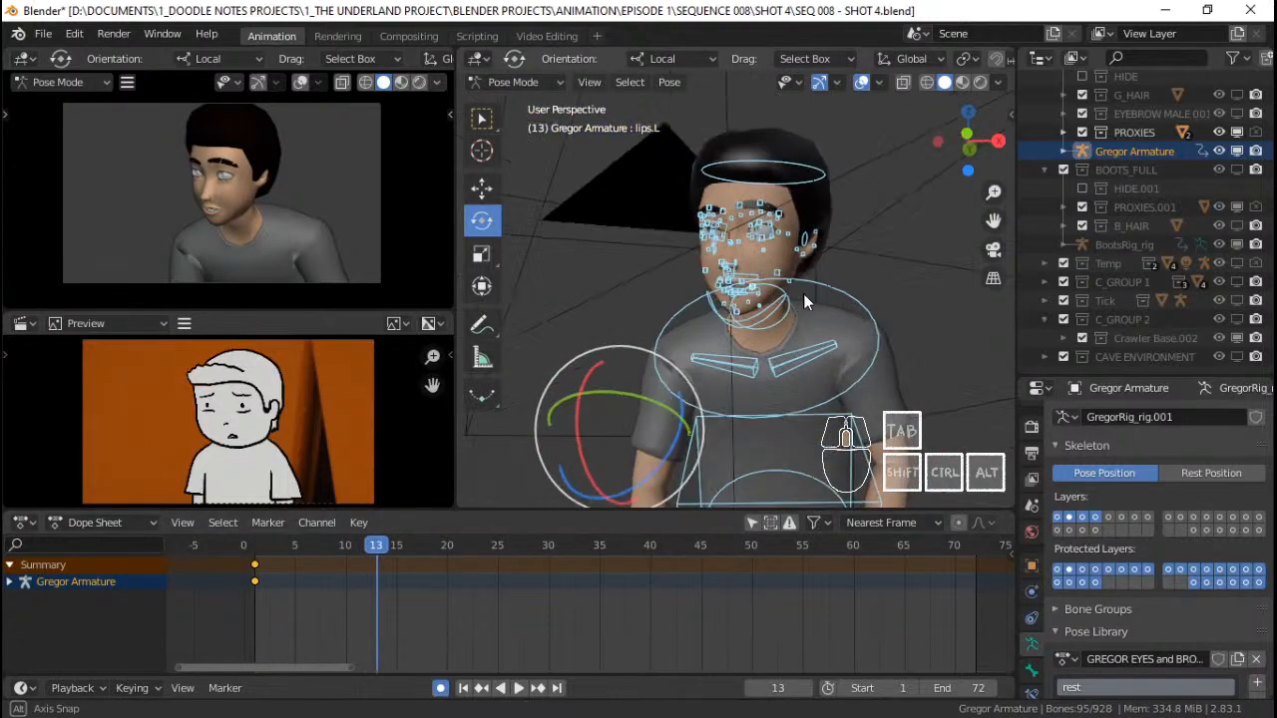
scroll(878, 341, "down", 5)
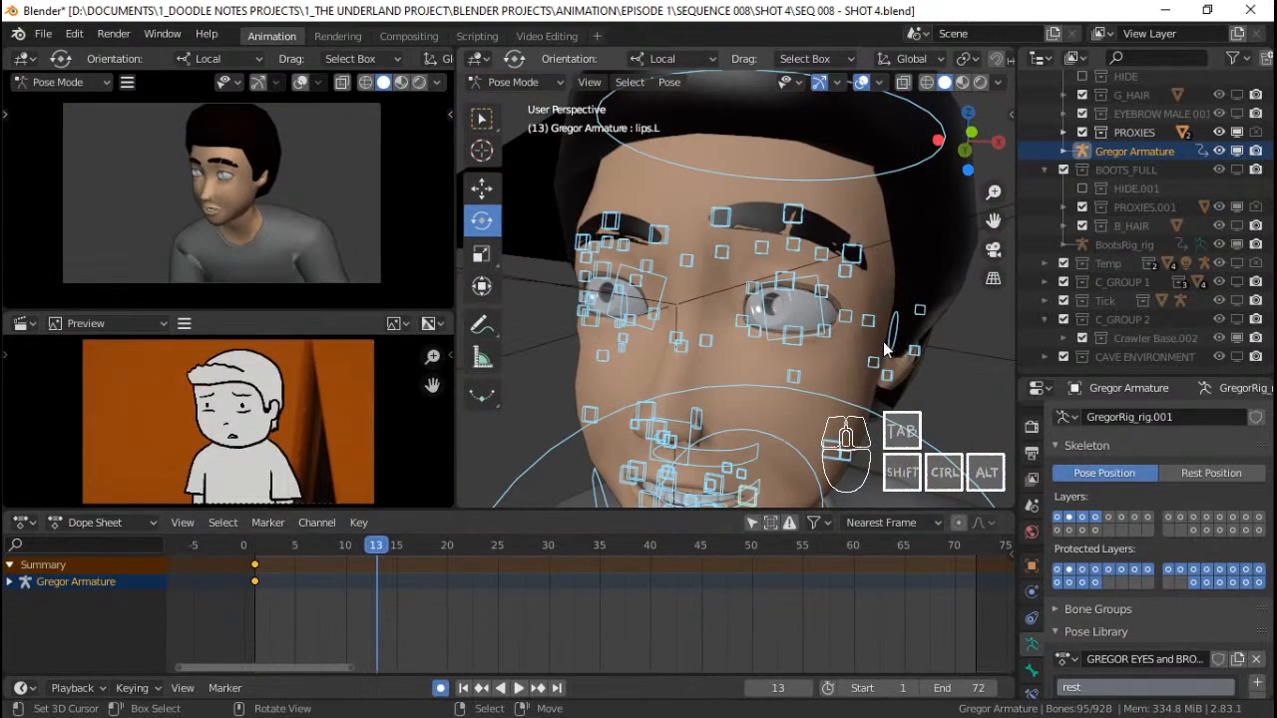
key("ctrl+Tab")
left_click(787, 308)
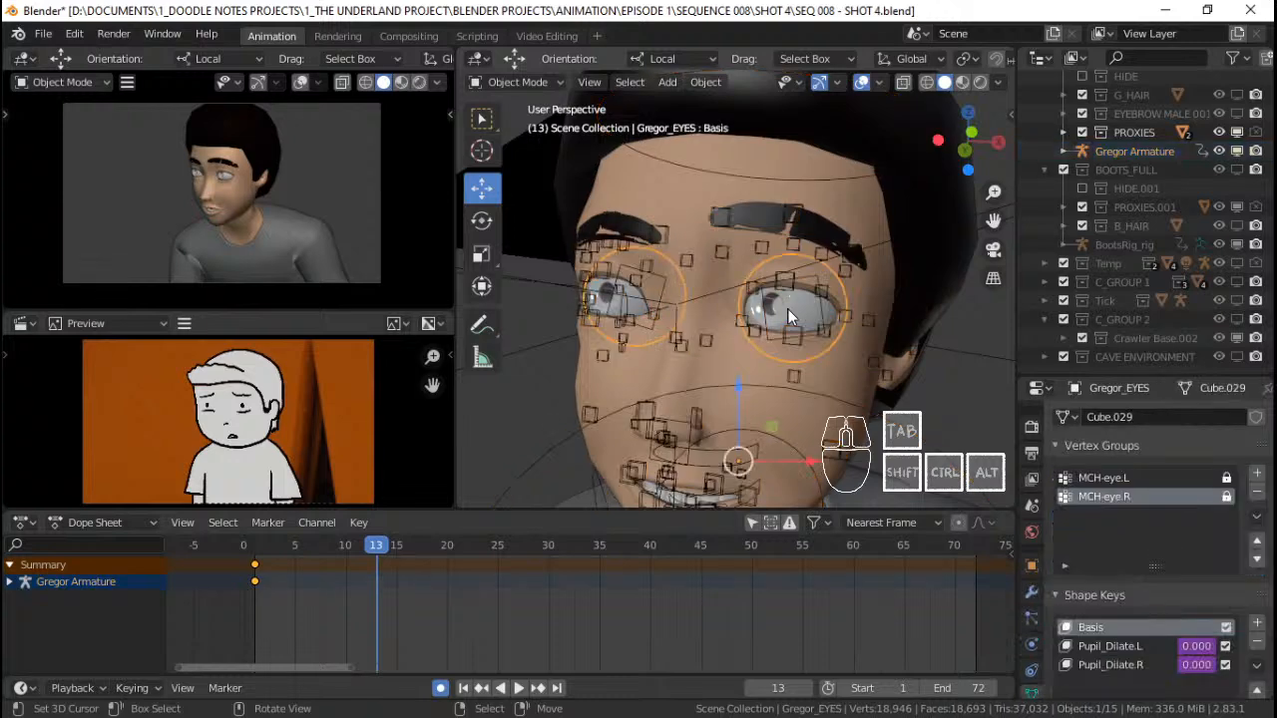
left_click(1032, 591)
scroll(1150, 569, "down", 5)
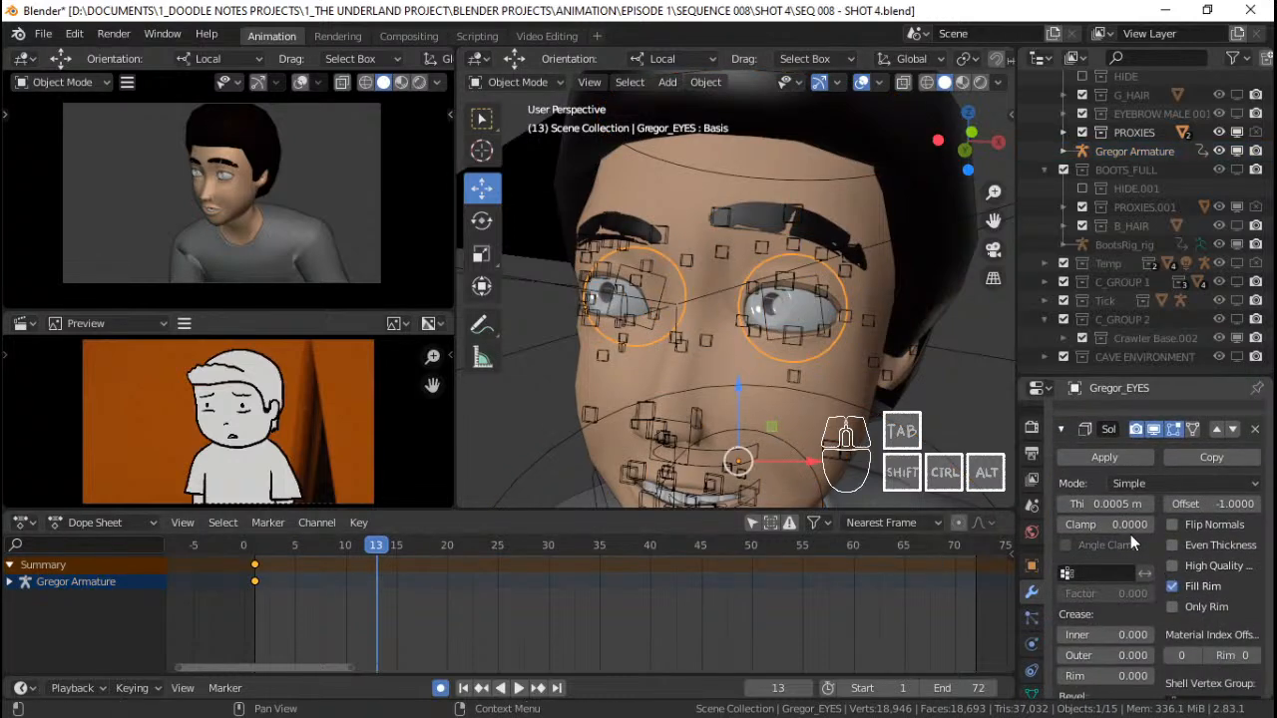
scroll(1141, 547, "up", 2)
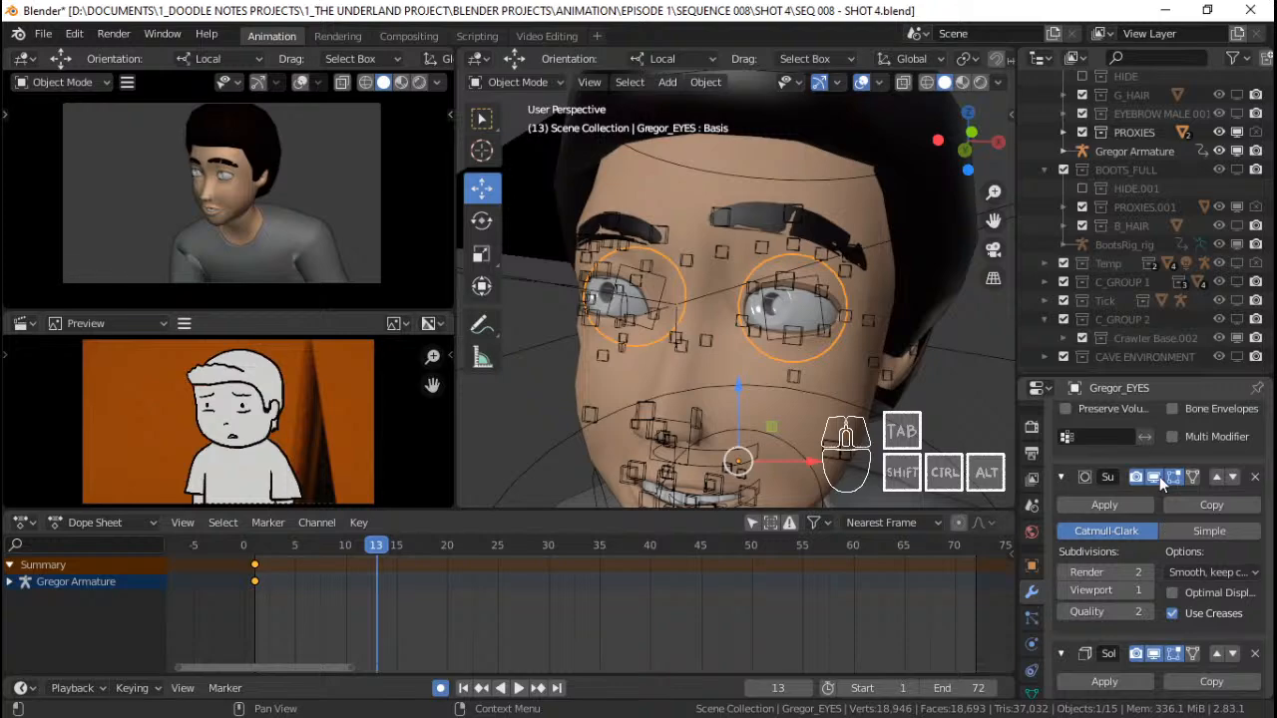
left_click(1157, 477)
Select the Teeth and G_SHIRT meshes in turn to check their Subdivision Surface modifier settings
middle_click_drag(838, 394, 795, 349)
scroll(796, 349, "up", 4)
left_click(759, 317)
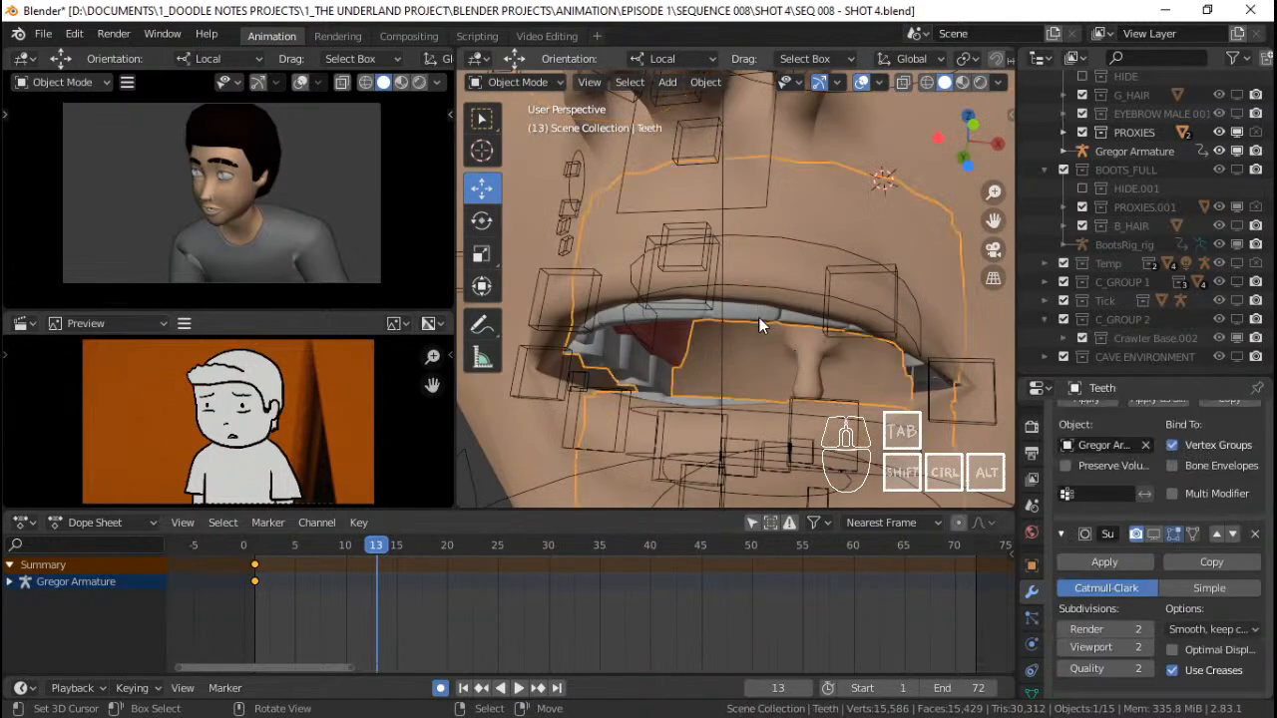
scroll(759, 318, "down", 6)
left_click(822, 394)
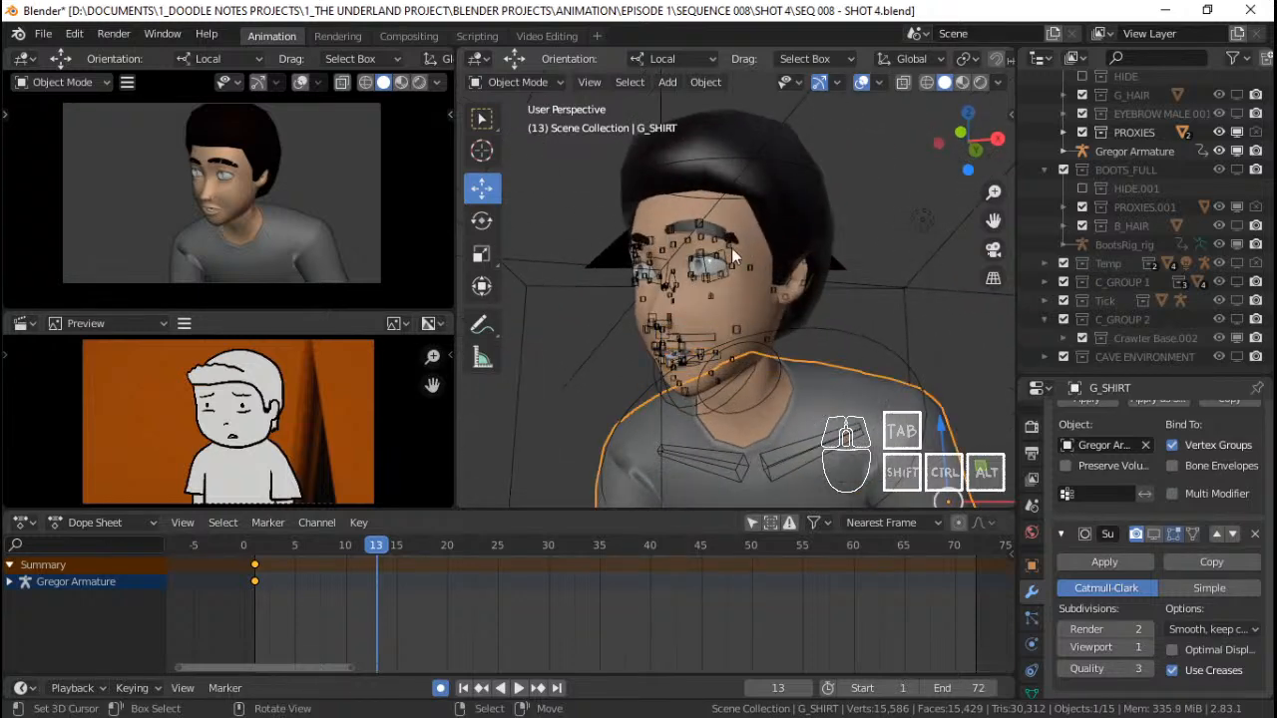
middle_click_drag(731, 247, 644, 129)
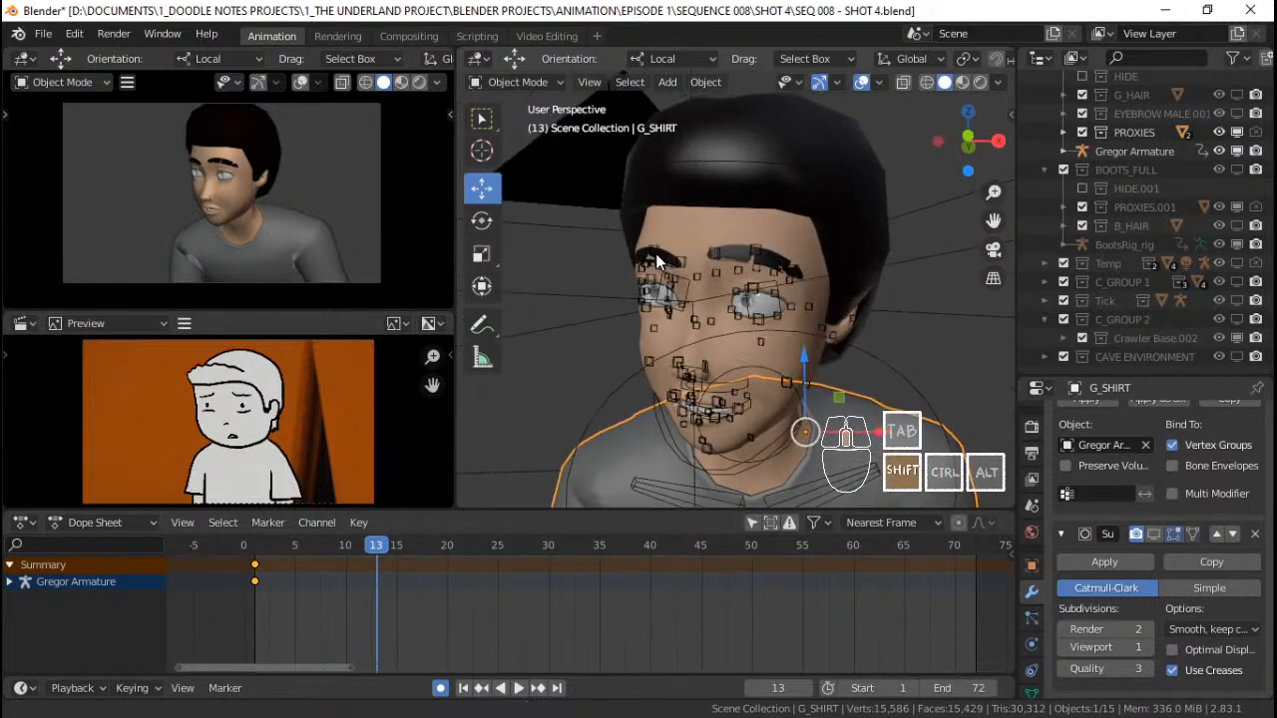
middle_click_drag(656, 253, 778, 173)
Play the timeline from frame 1 to check the playback speed, and return to frame 1
left_click(255, 565)
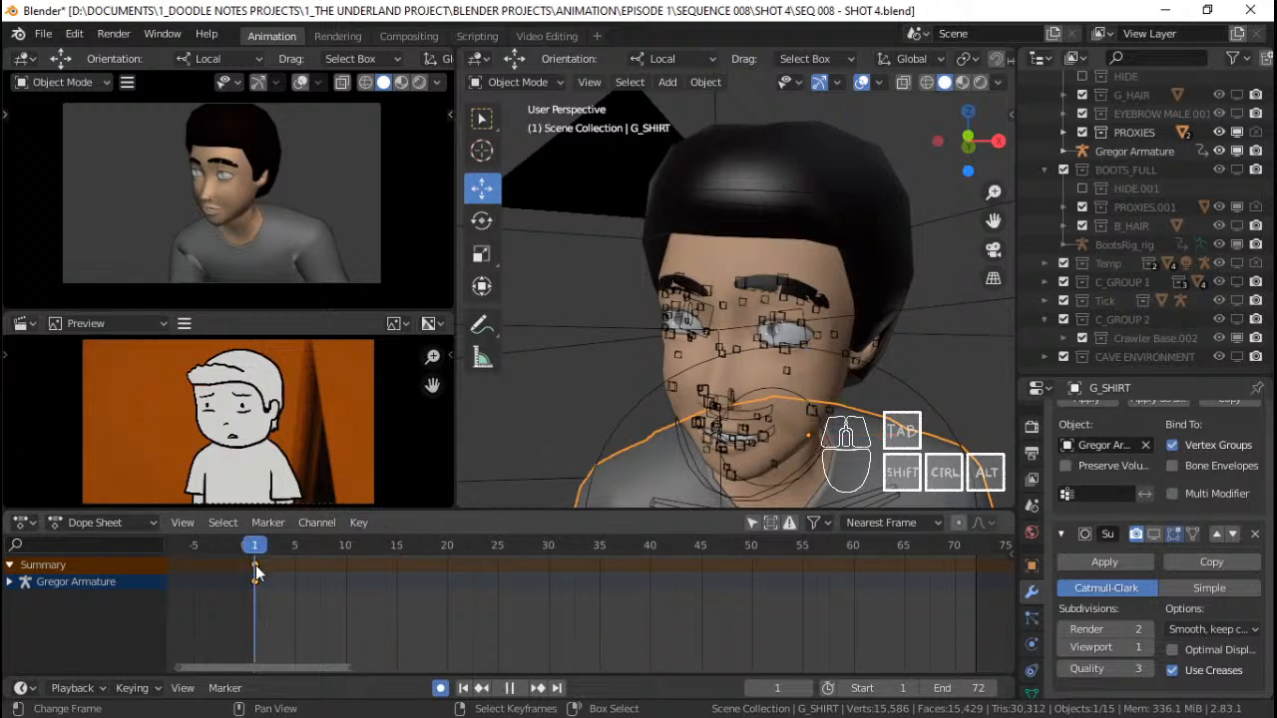
key("space")
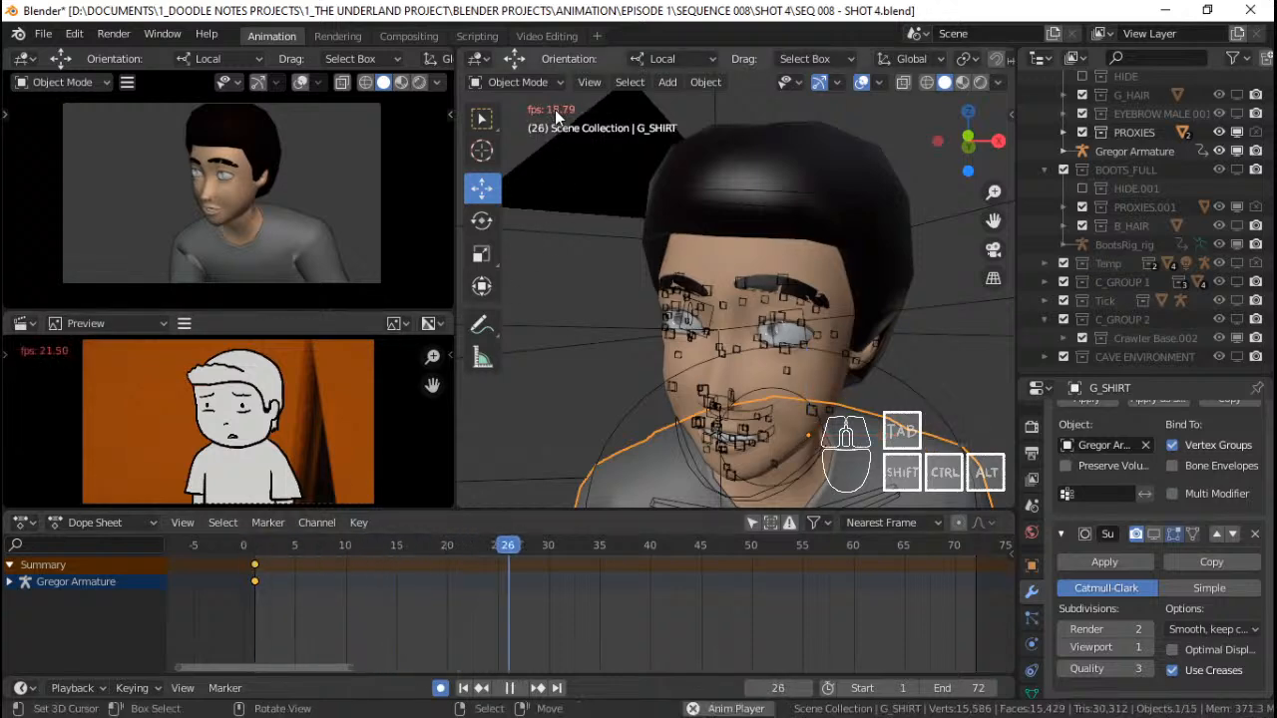
key("space")
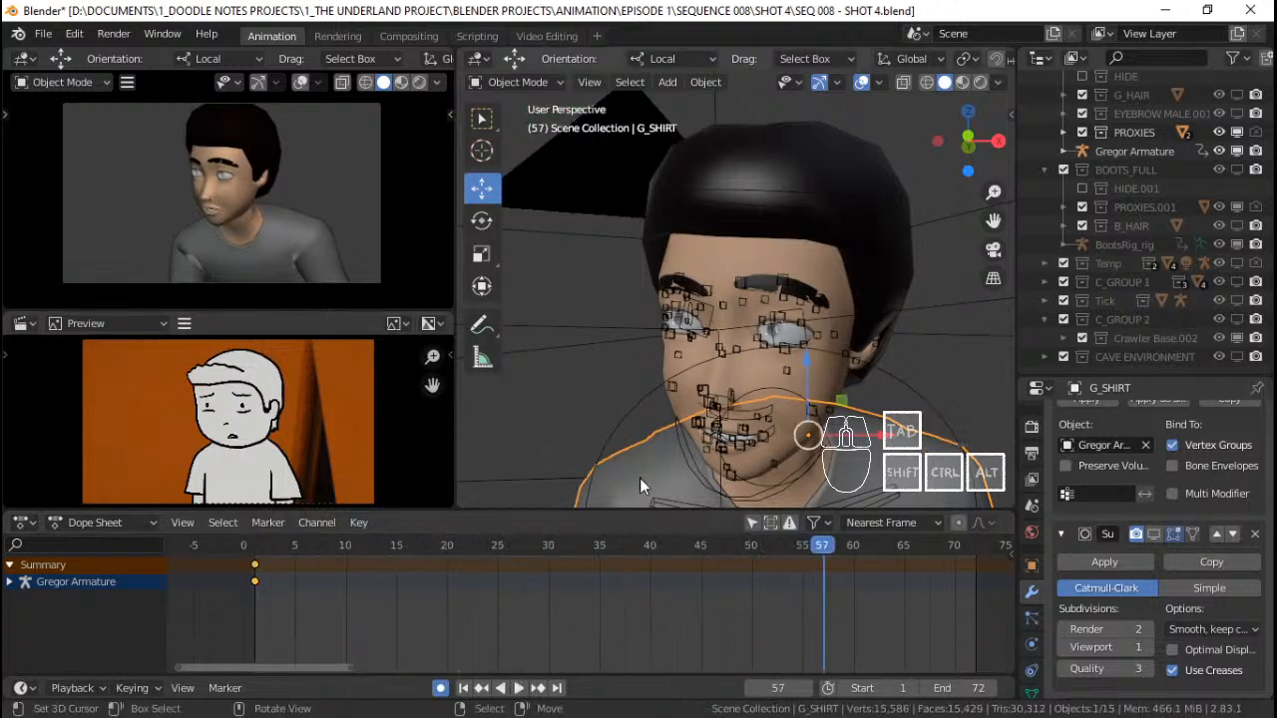
left_click(266, 603)
middle_click_drag(782, 408, 792, 368, "shift")
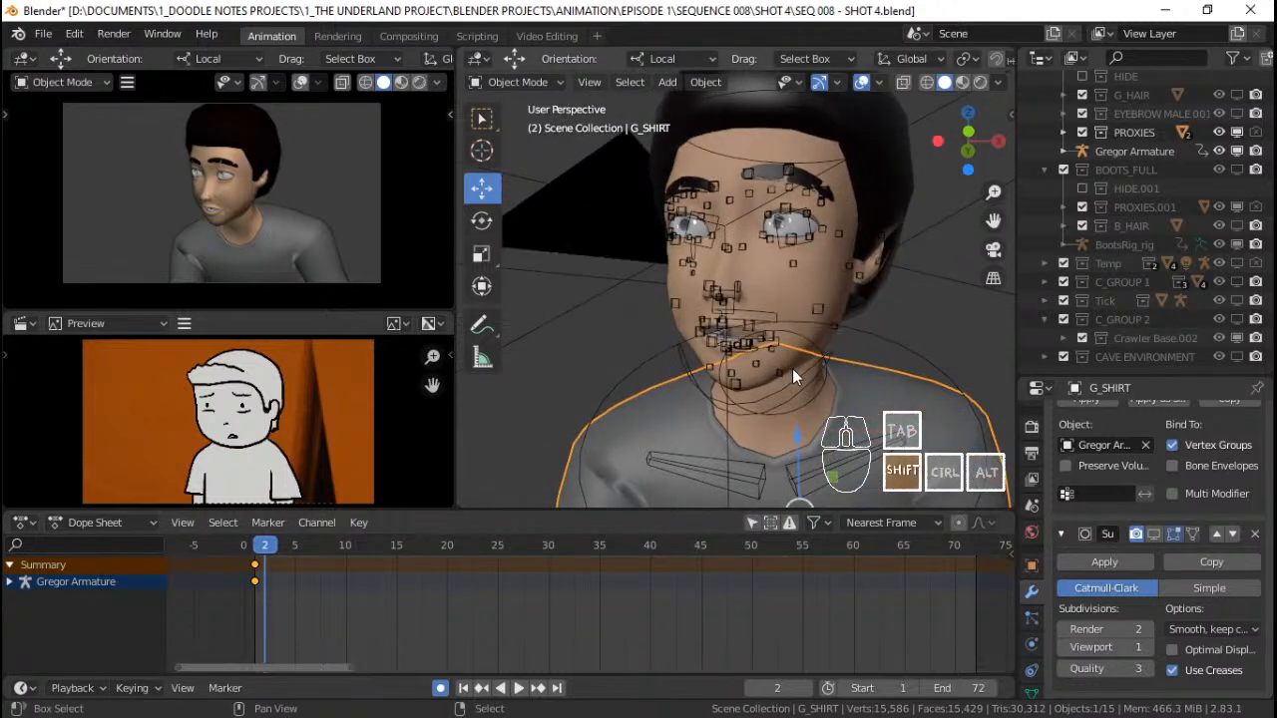
key("shift+Left")
Select Gregor Armature, enter Pose Mode, and keyframe all of its controls at frame 1
left_click(734, 320)
scroll(734, 322, "down", 5)
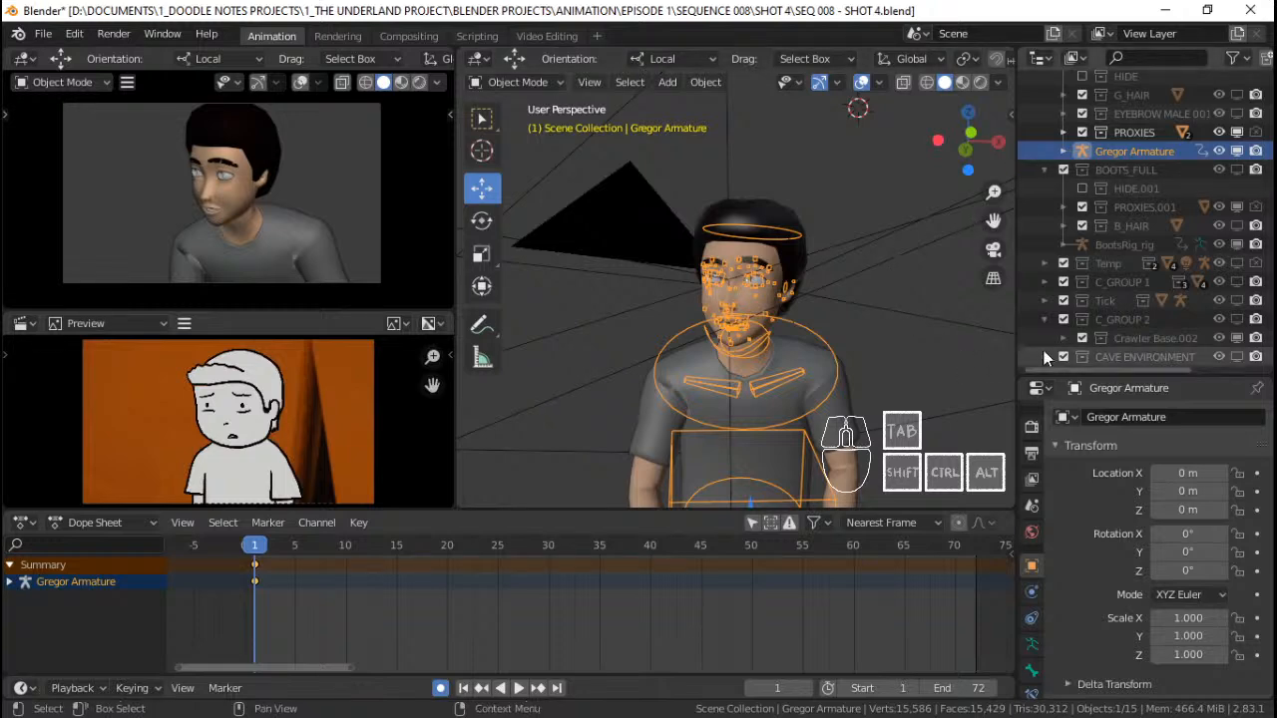
scroll(1048, 317, "up", 1)
middle_click_drag(738, 284, 849, 287)
key("ctrl+Tab")
key("a")
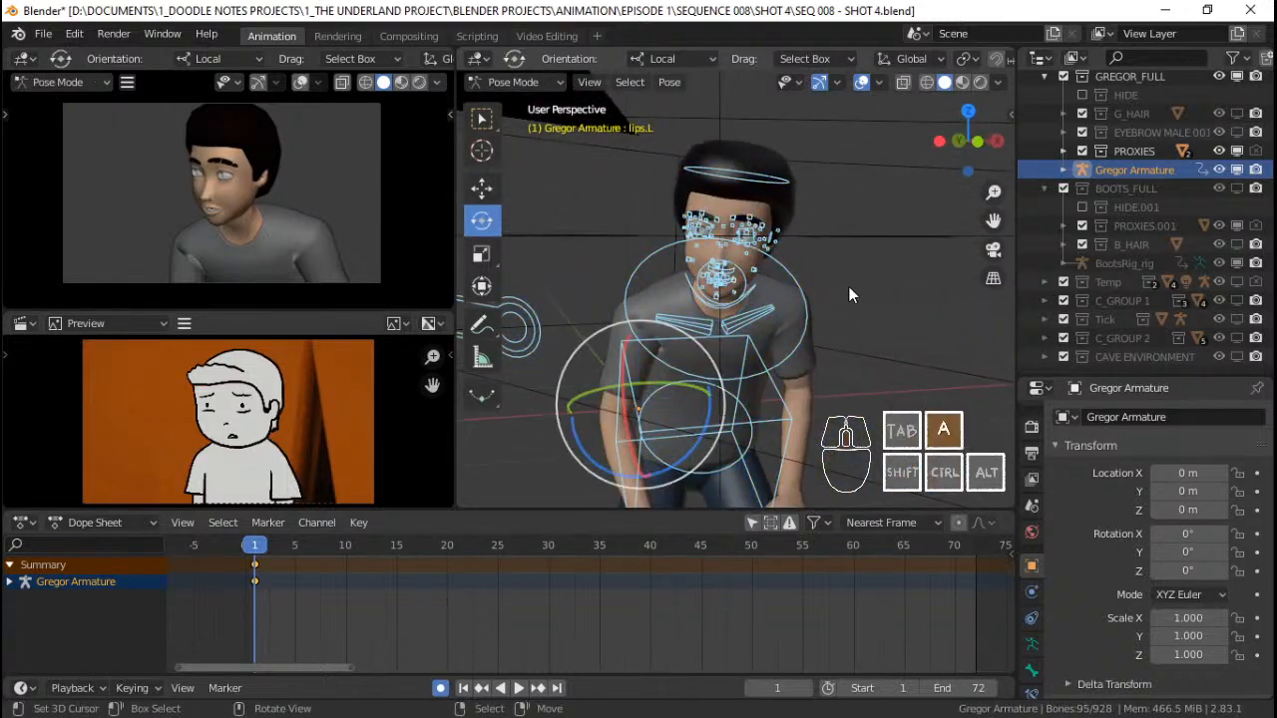
key("i")
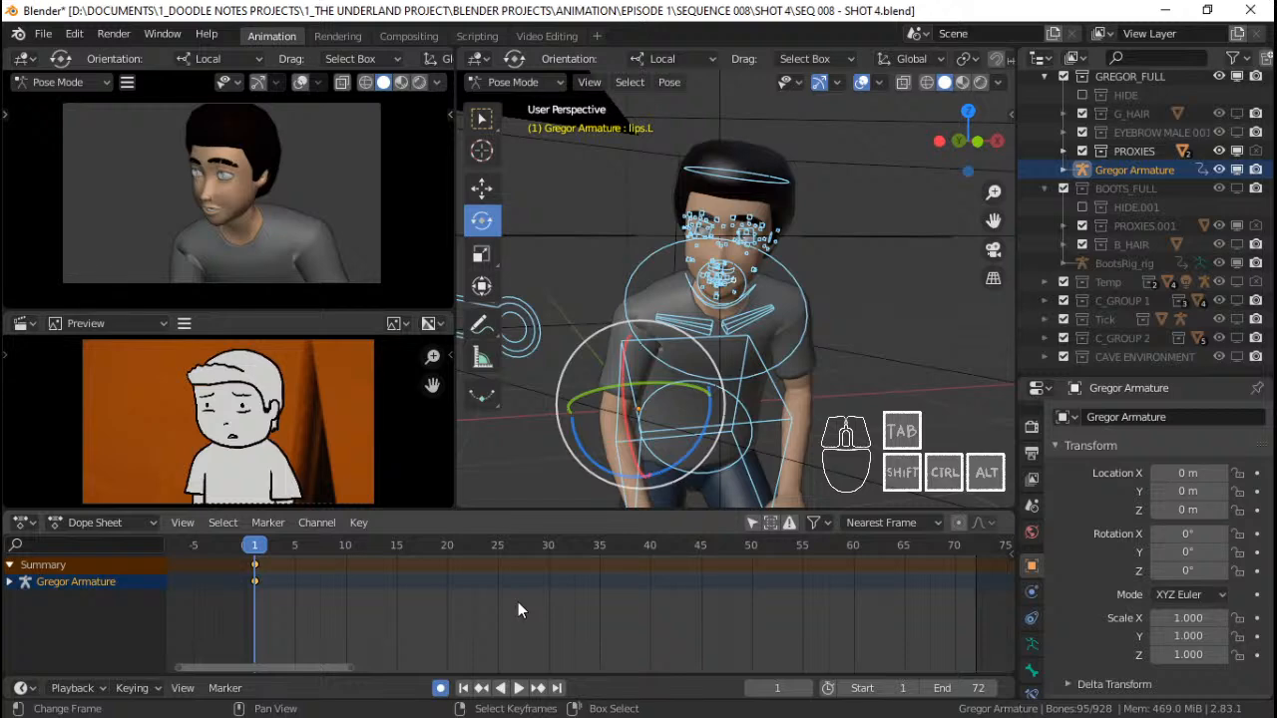
Check the playback speed in Pose Mode by playing the shot, and jump back to frame 1
key("space")
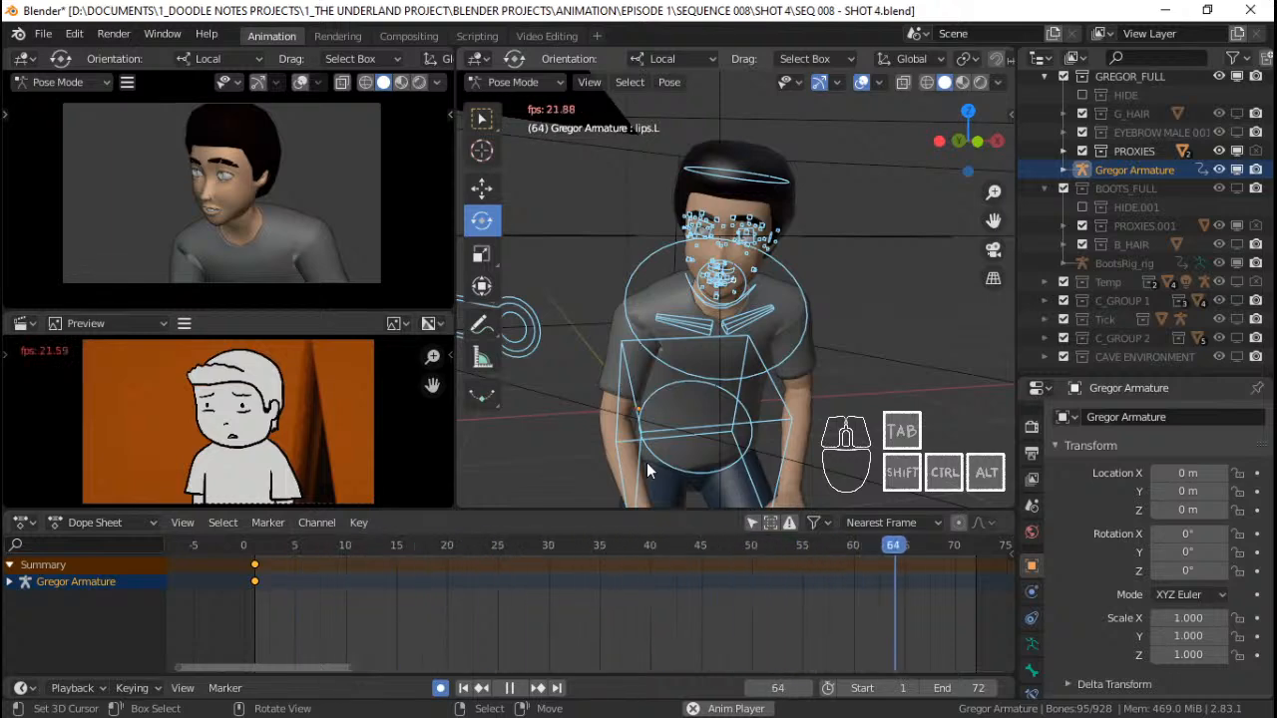
key("space")
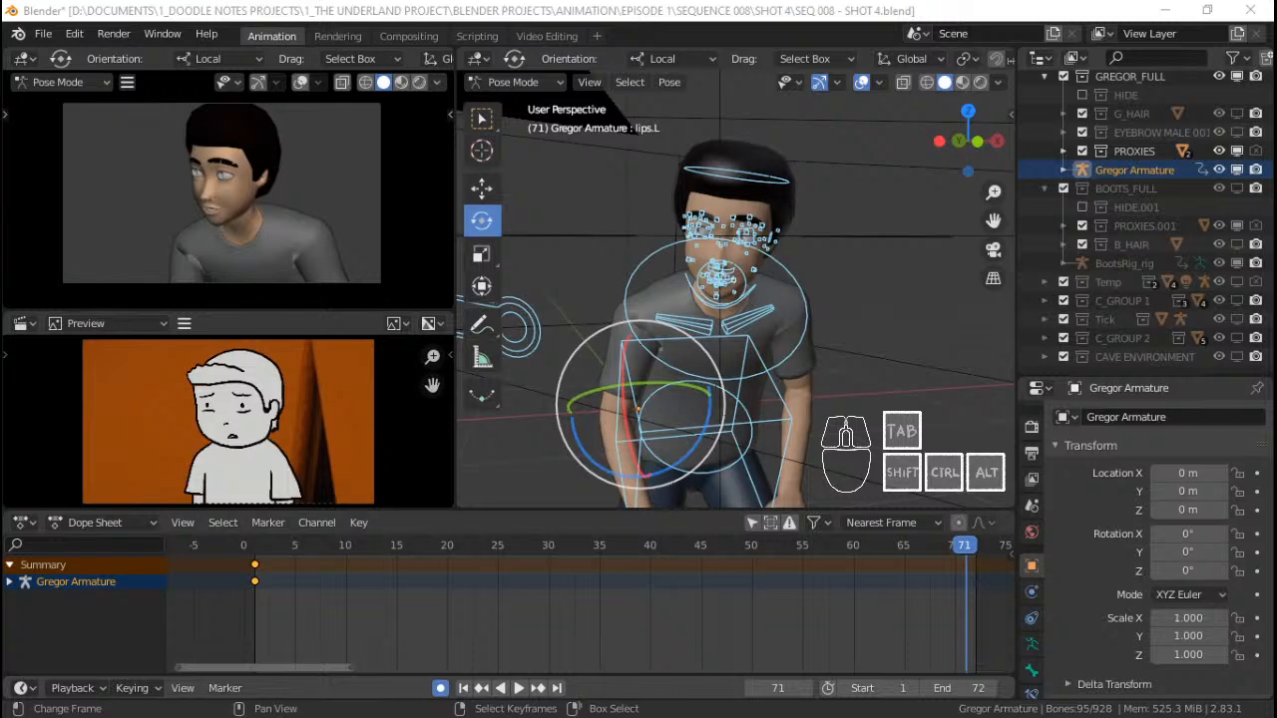
left_click(561, 8)
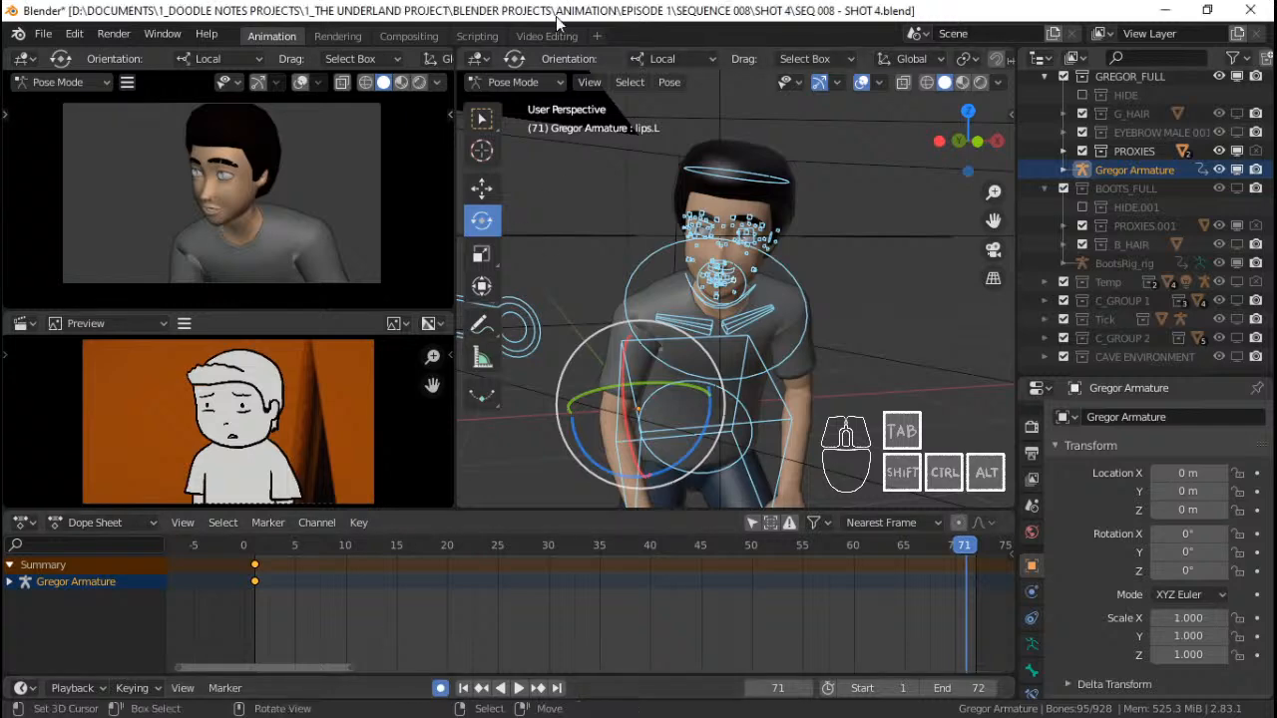
left_click(255, 570)
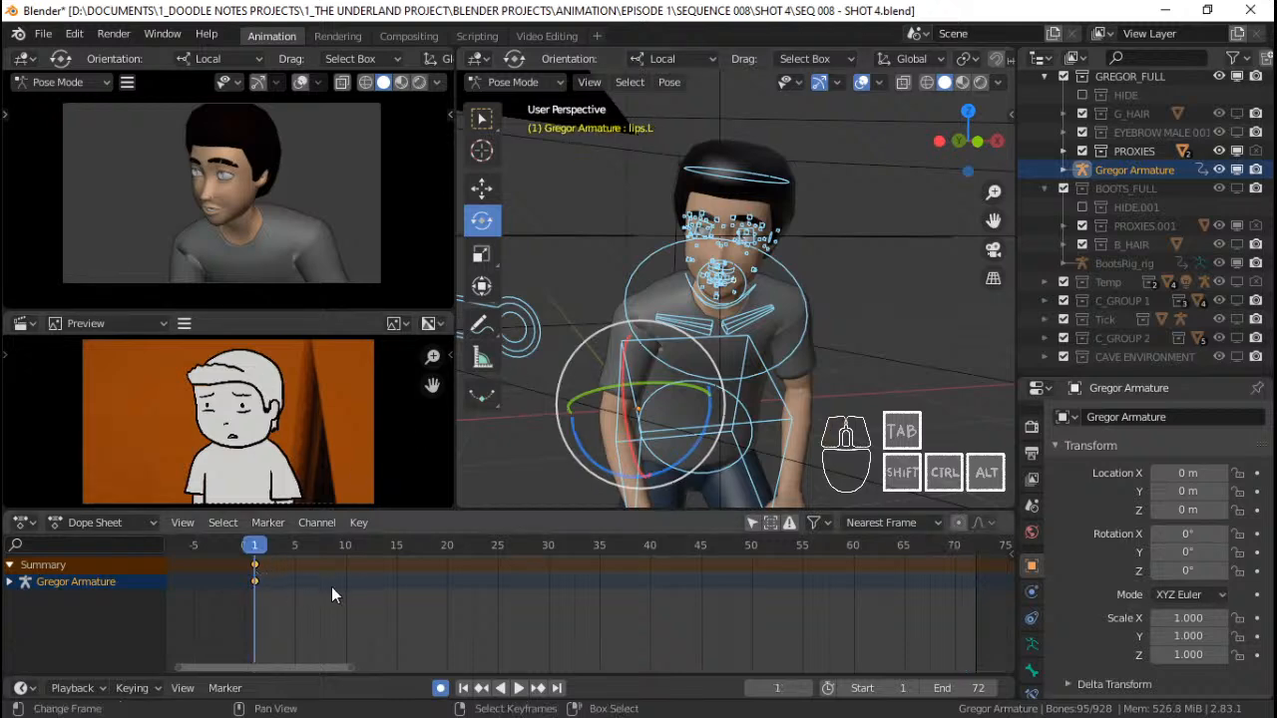
Play the shot twice, returning to frame 1 in between, to check the playback speed
key("space")
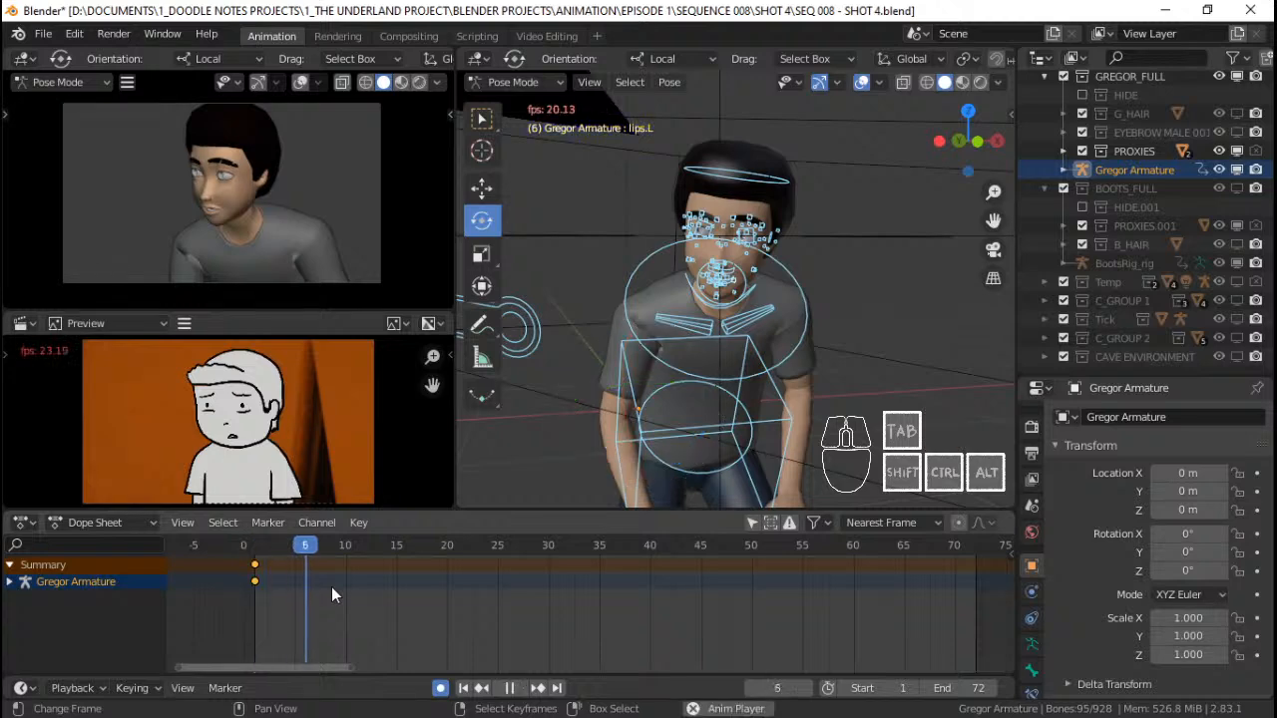
key("space")
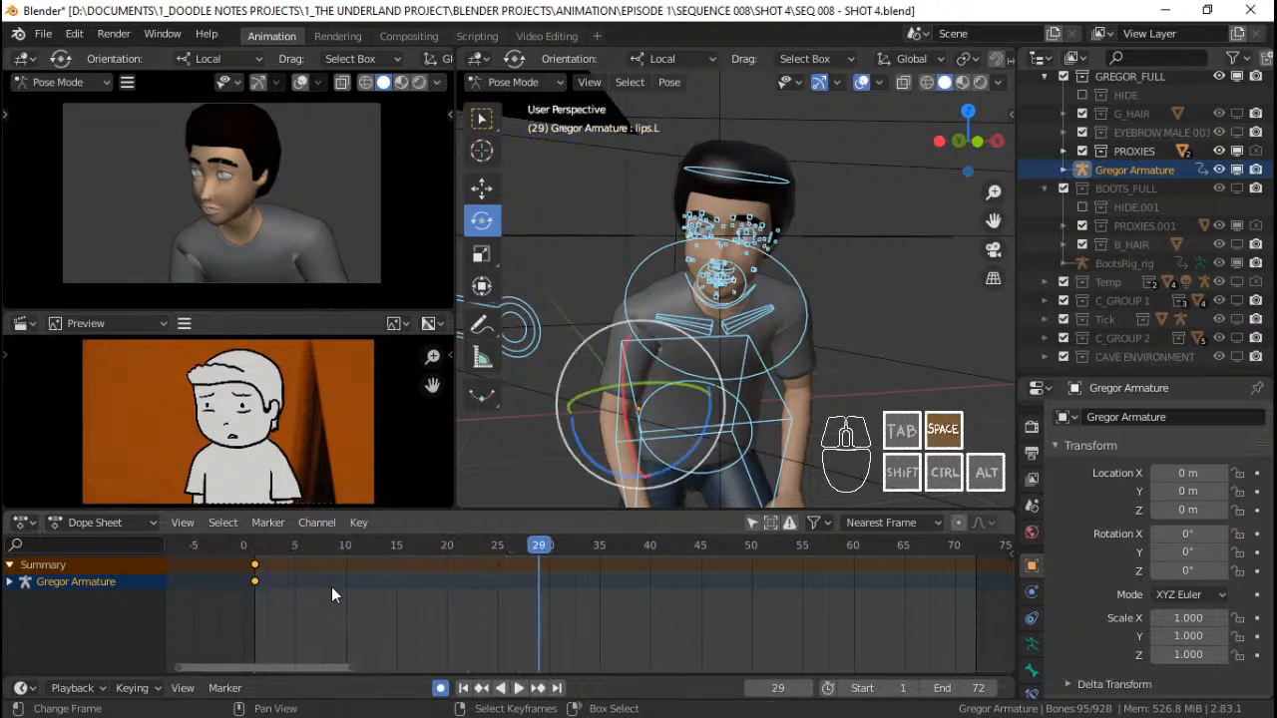
left_click(256, 593)
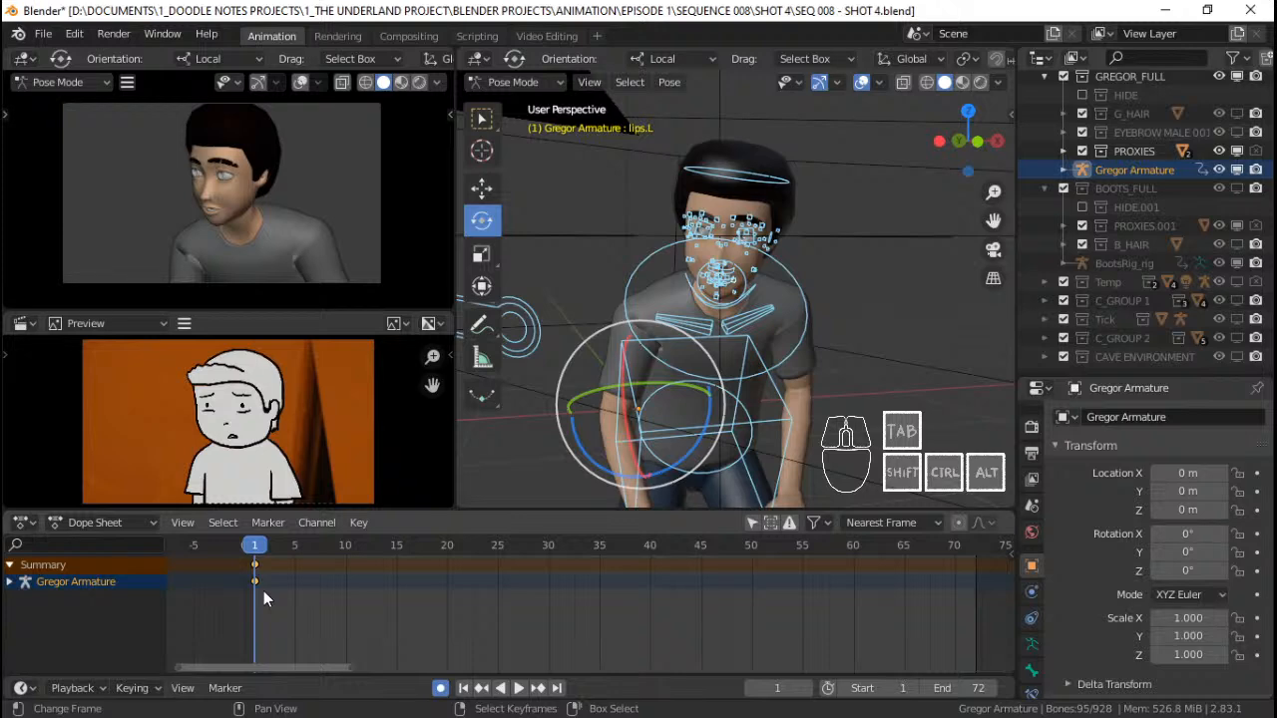
key("space")
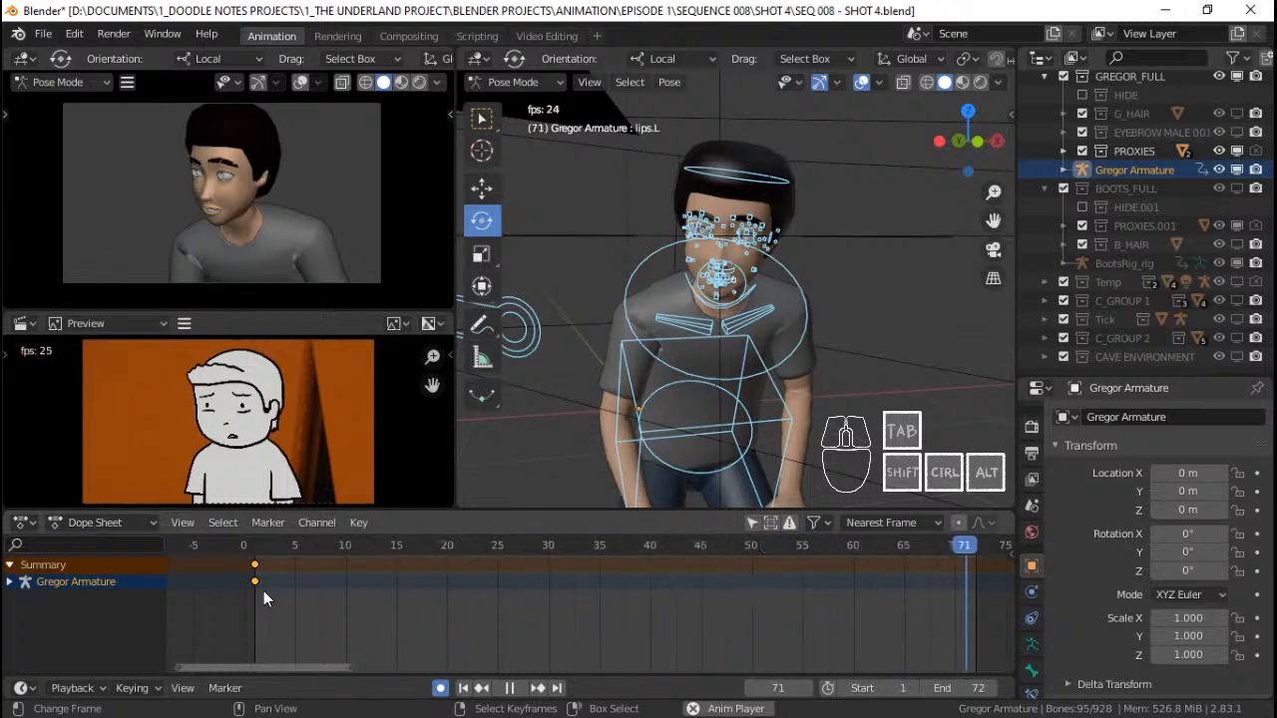
key("space")
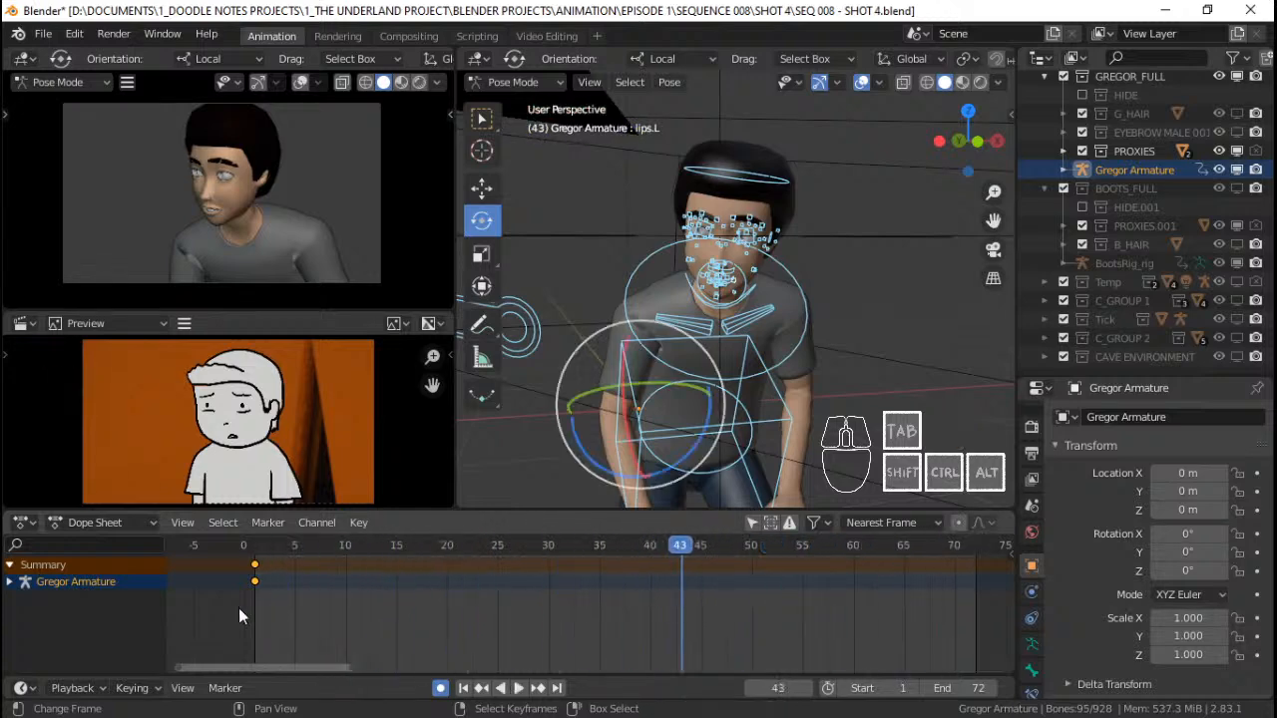
Scrub through the timeline to review Gregor's pose alongside the storyboard preview, and return to frame 1
left_click_drag(238, 603, 505, 622)
left_click(599, 611)
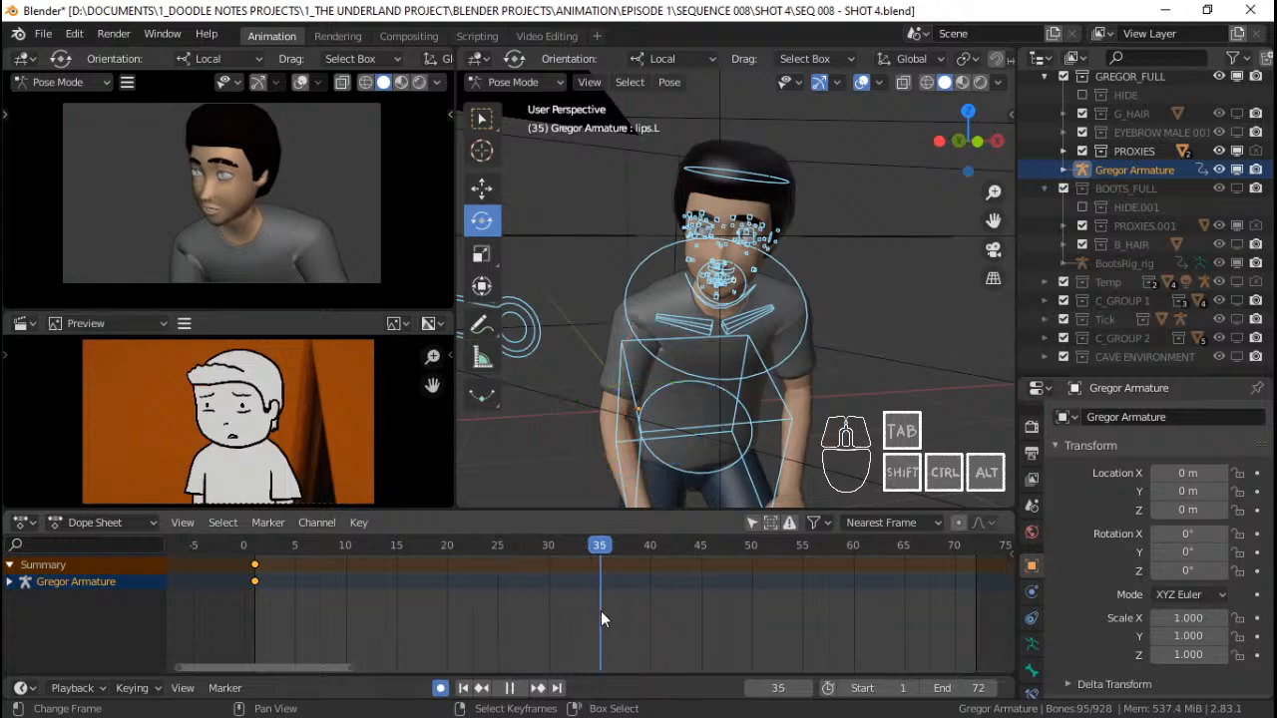
left_click_drag(722, 619, 770, 613)
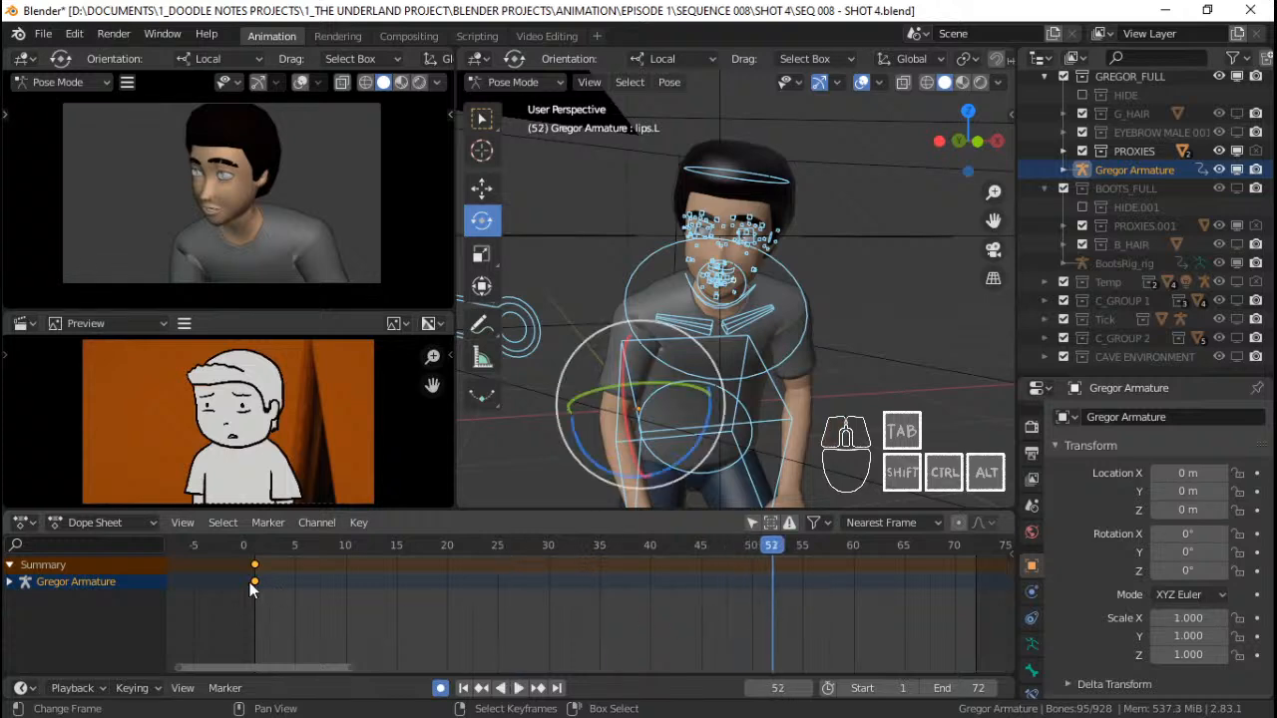
left_click_drag(397, 616, 527, 599)
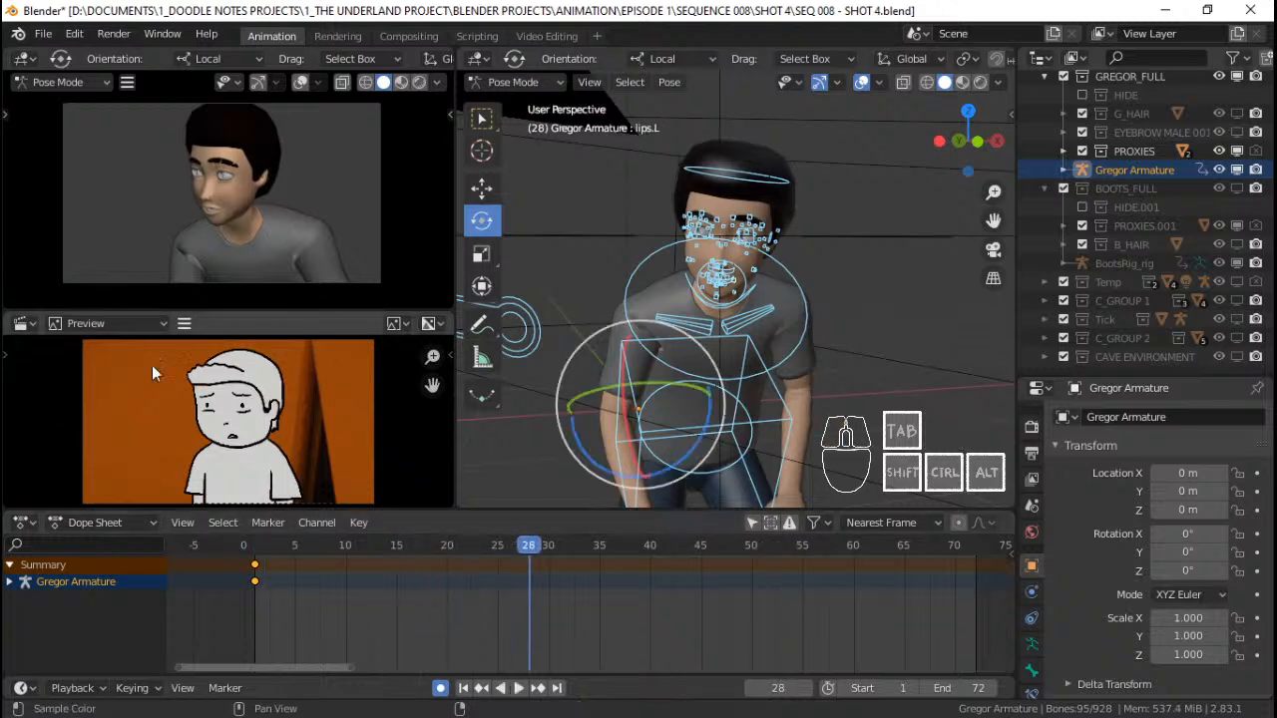
left_click(256, 595)
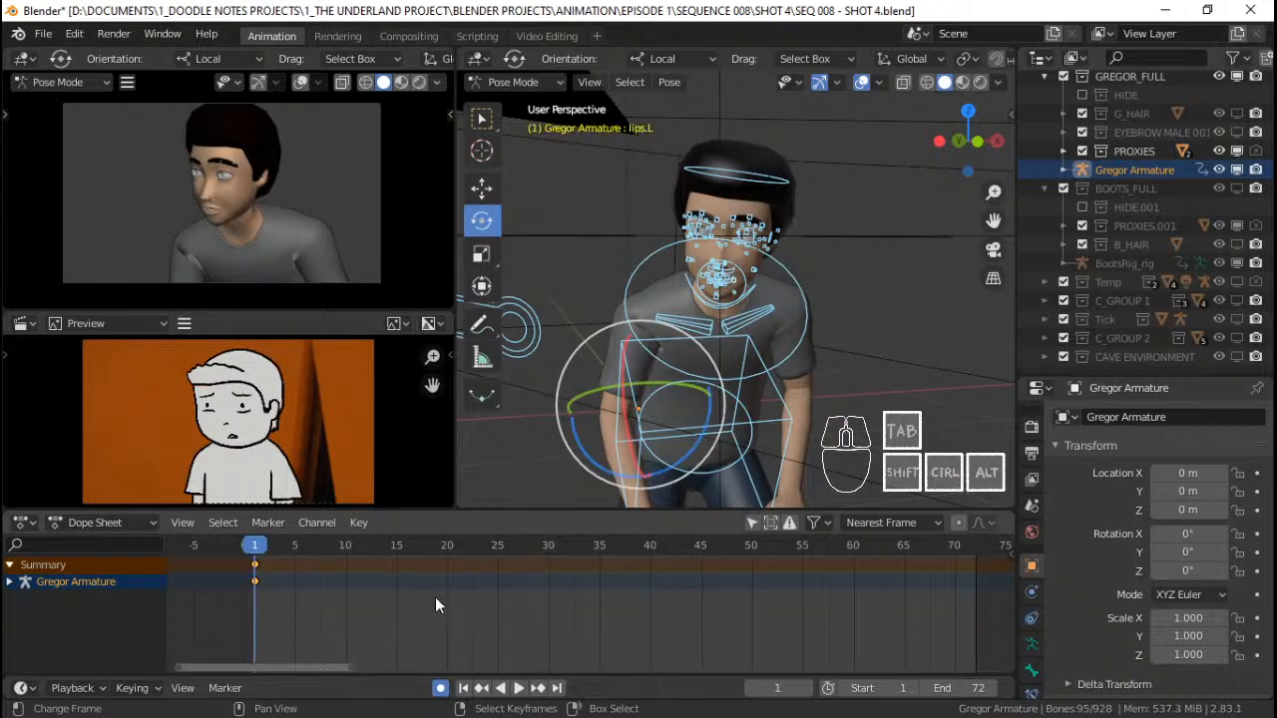
Play the shot again in two short runs to compare the storyboard preview with the keyed pose
key("space")
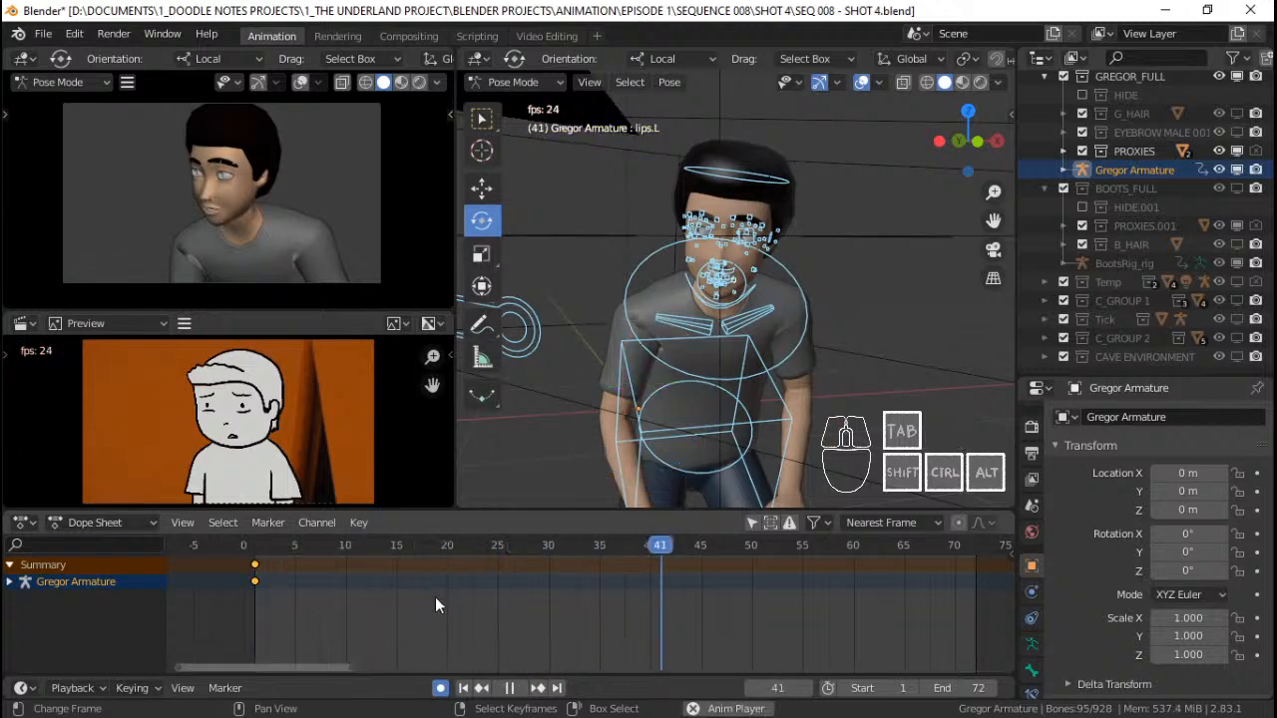
key("space")
left_click(264, 596)
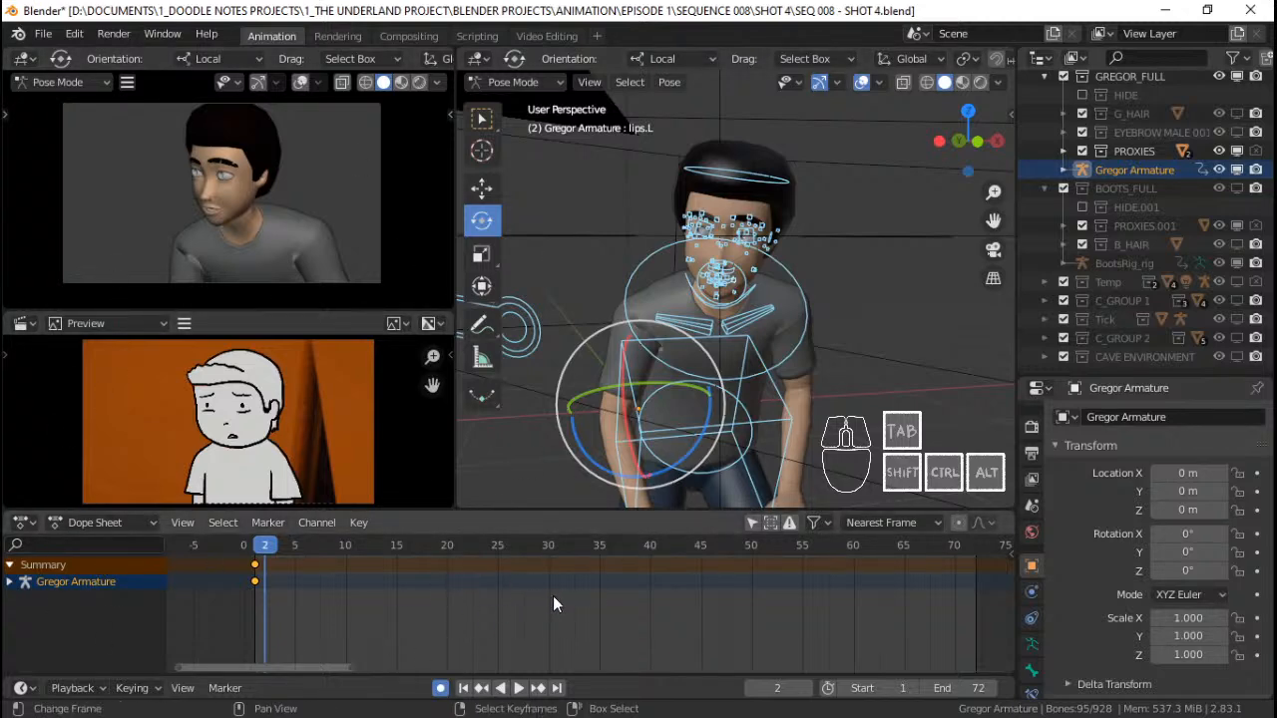
key("space")
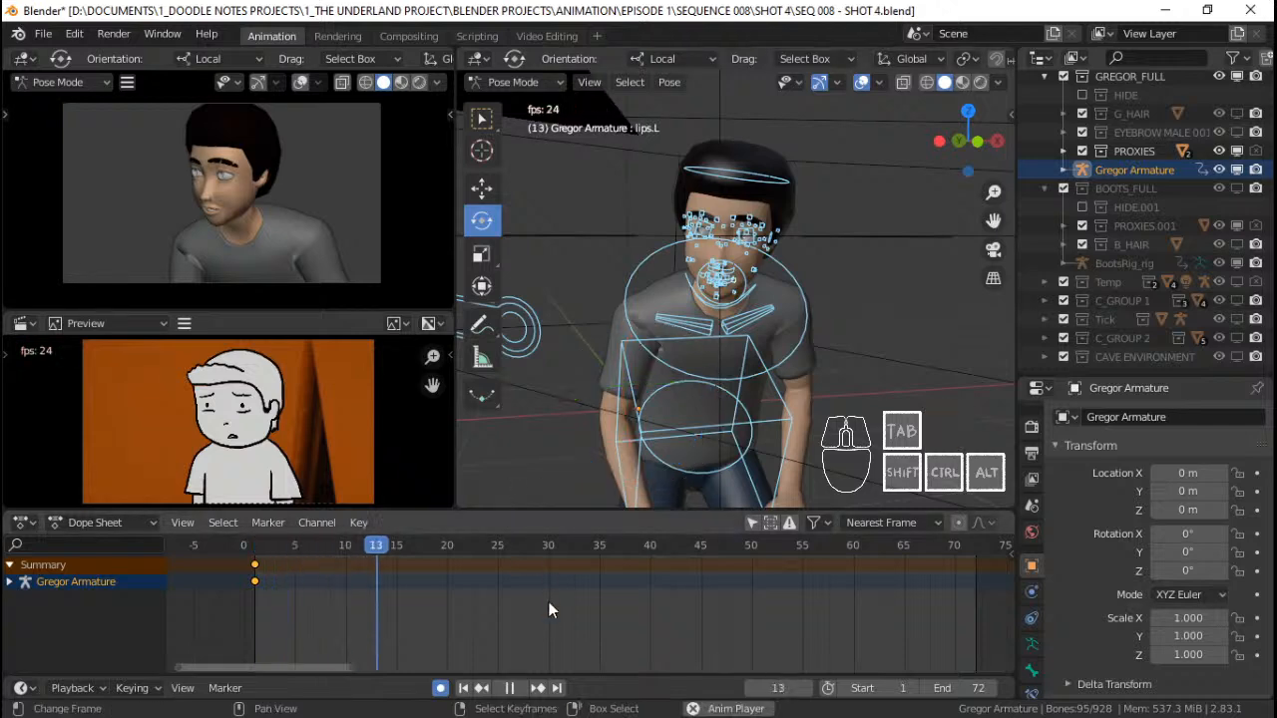
key("space")
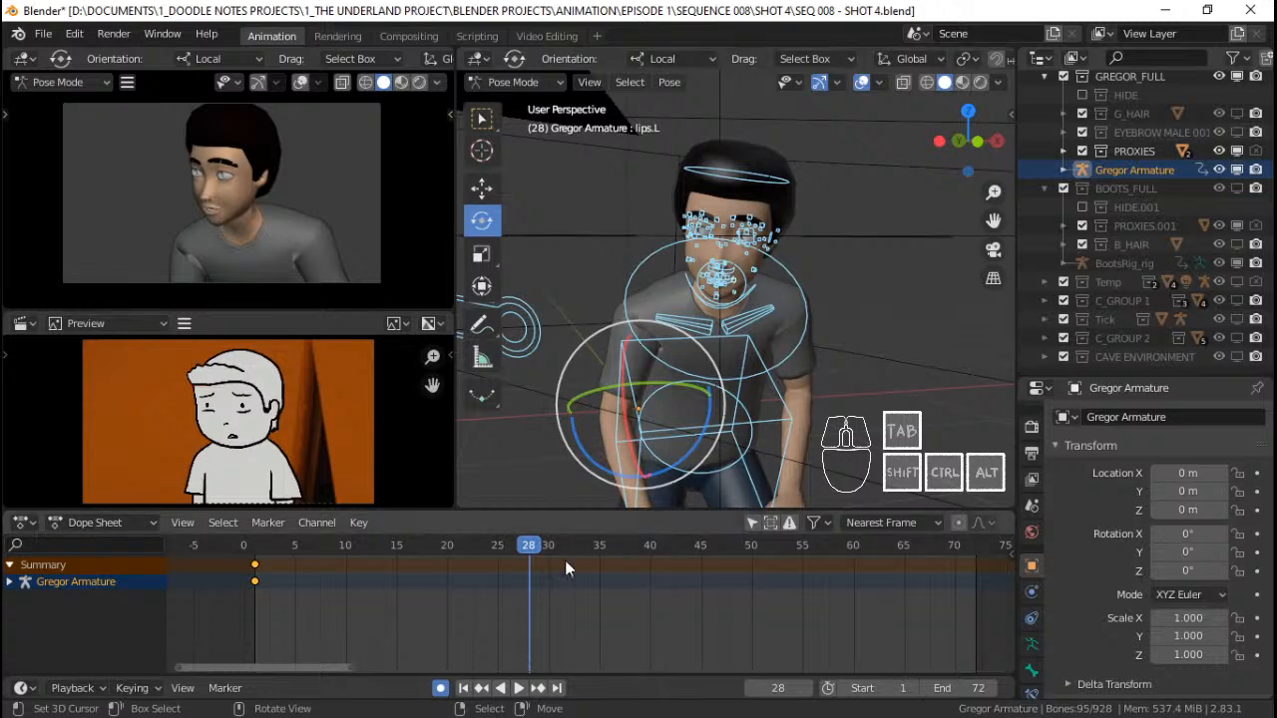
Go to frame 30 and step through the shot frame by frame up to frame 37
left_click(556, 612)
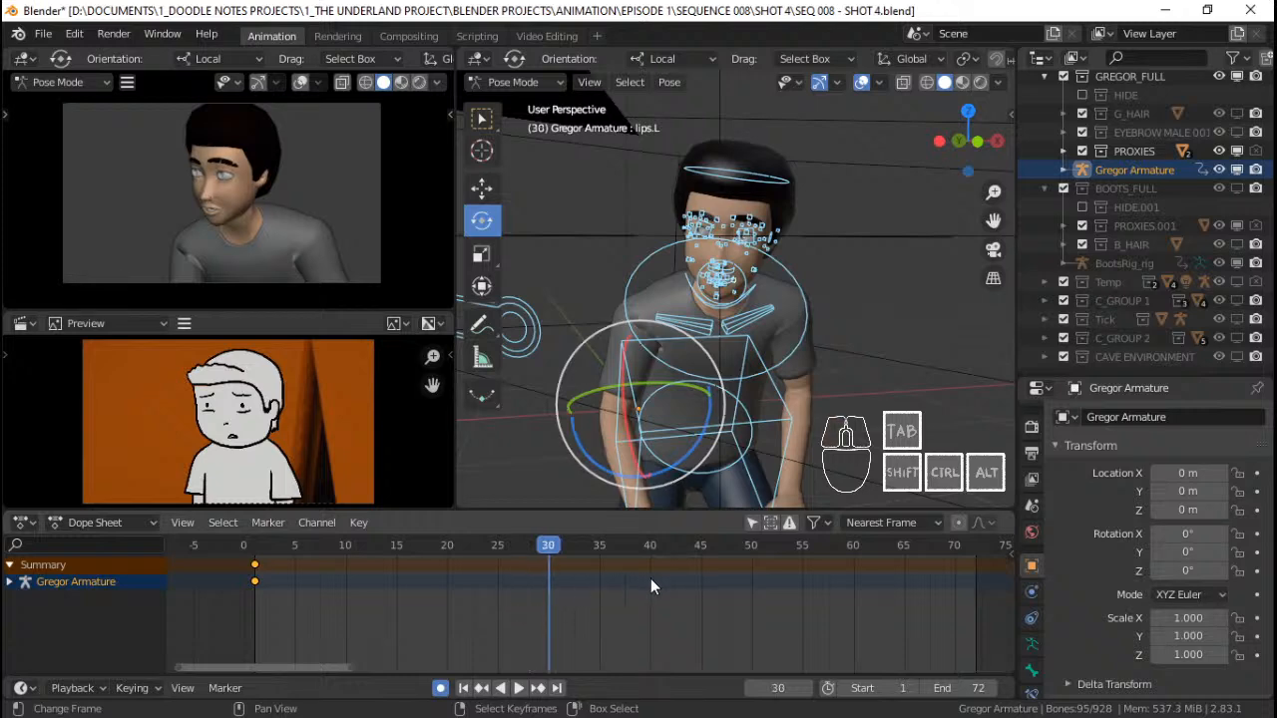
key("Right")
key("Right")
key("Right")
key("Right")
key("Right")
key("Right")
key("Right")
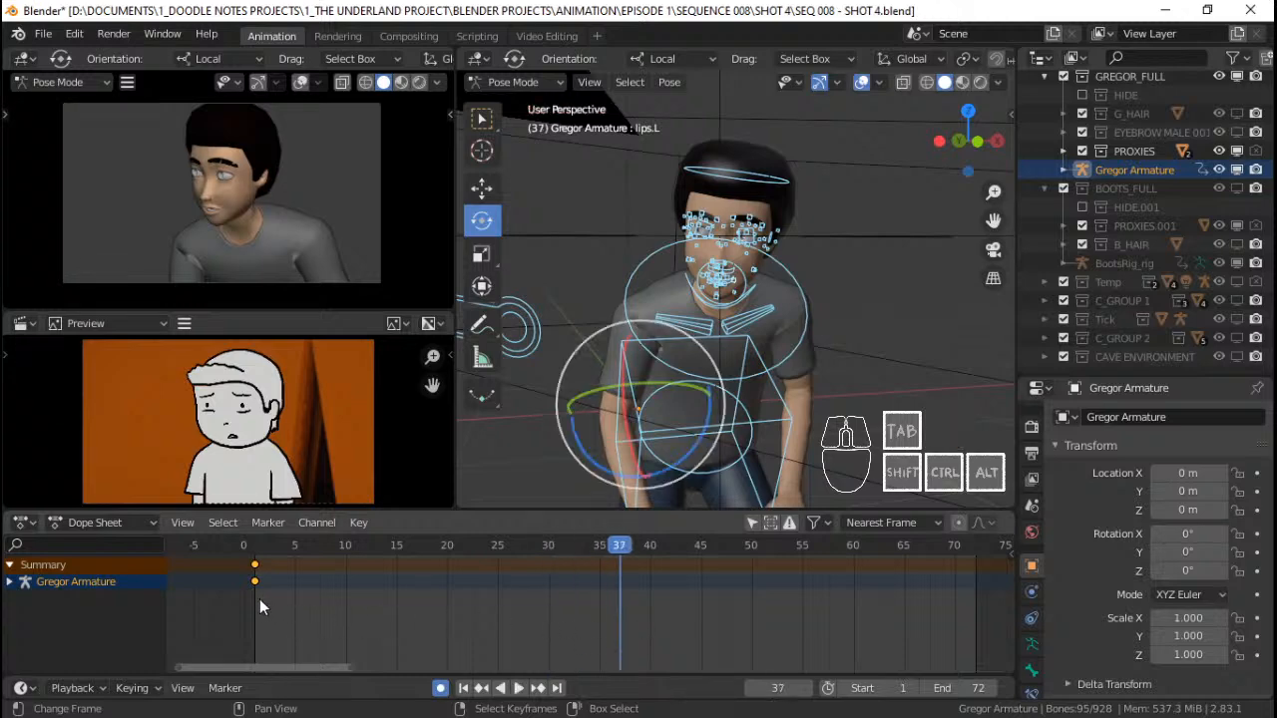
Replay the shot from its first frame and jump back to frame 1
key("shift+Left")
key("space")
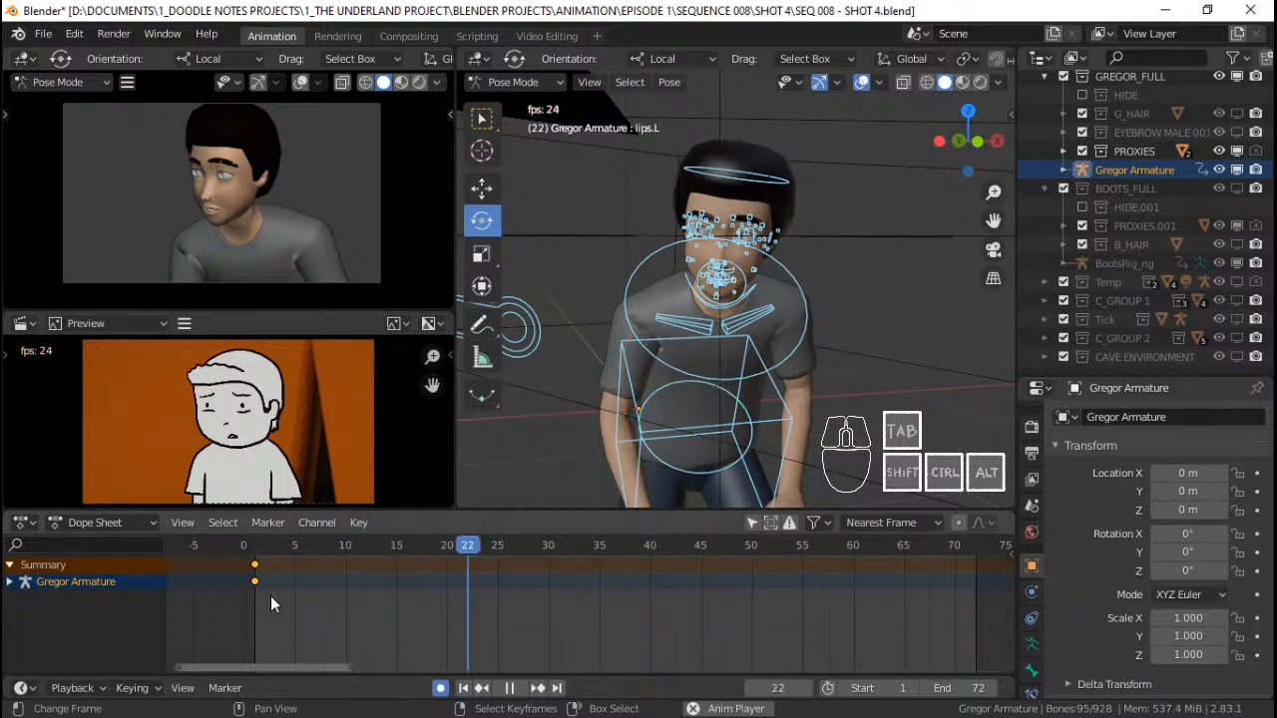
key("space")
key("shift+Left")
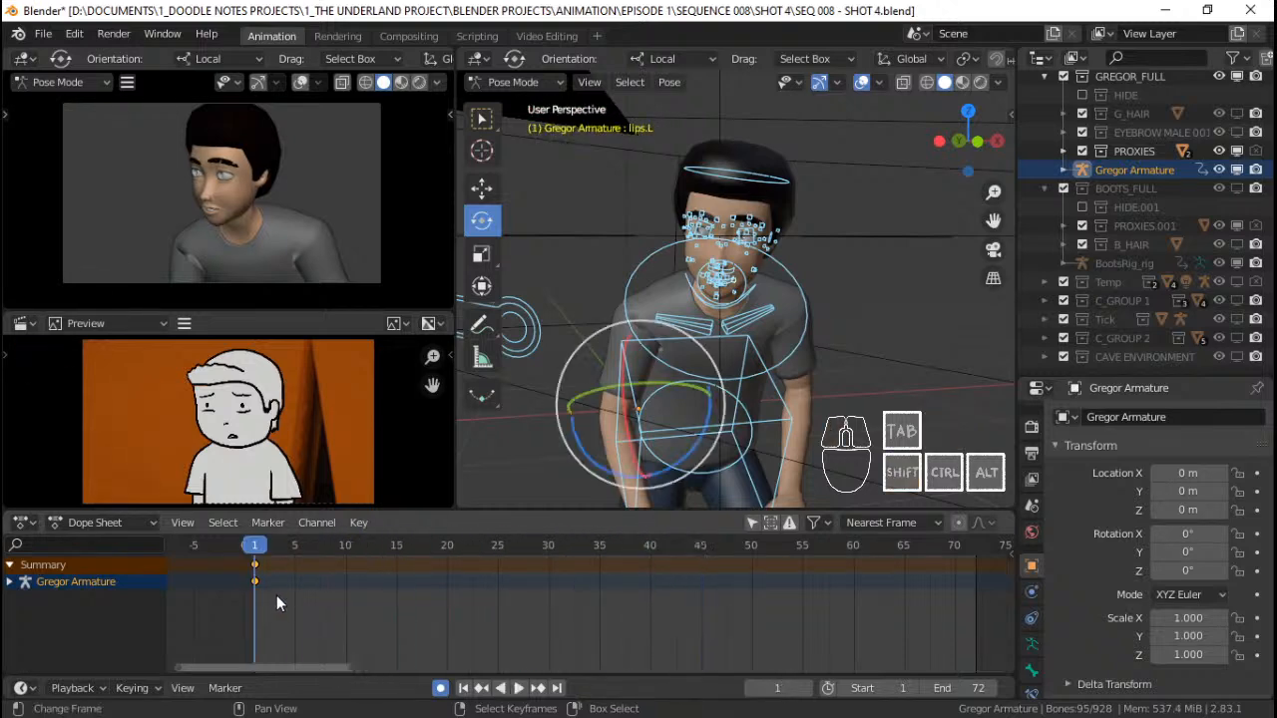
Play the shot with all of Gregor's controls selected while viewing his head from the side, and return to frame 1
right_click(719, 167)
middle_click_drag(809, 191, 807, 183, "shift")
scroll(807, 183, "up", 2)
middle_click_drag(830, 236, 752, 291)
key("a")
key("space")
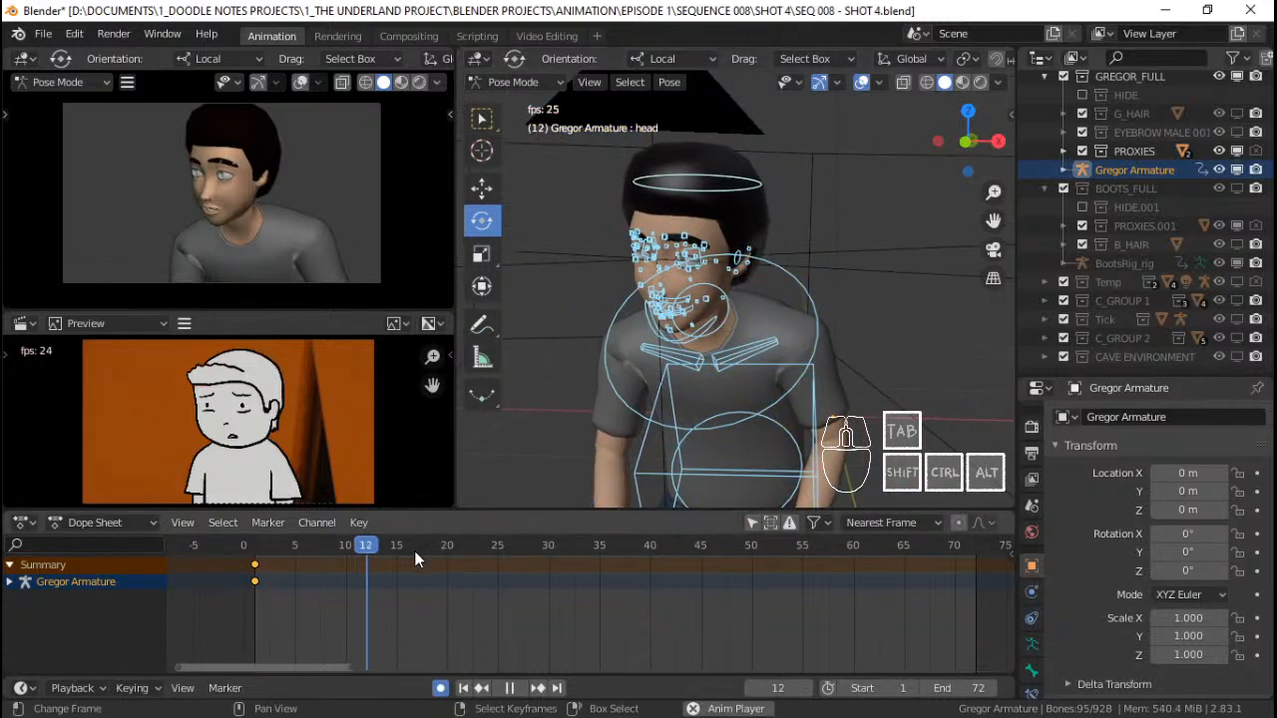
key("Escape")
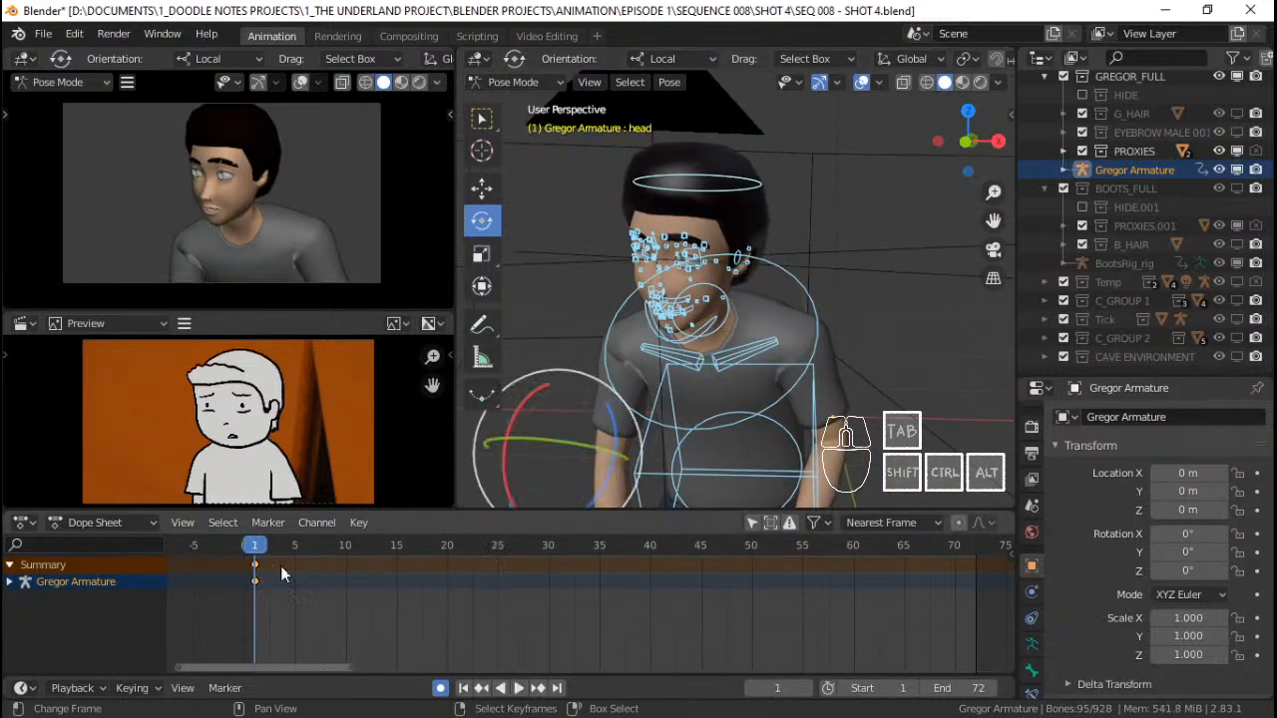
Deselect all controls, select only Gregor's head control, and rotate it slightly about the global Z axis
key("alt+a")
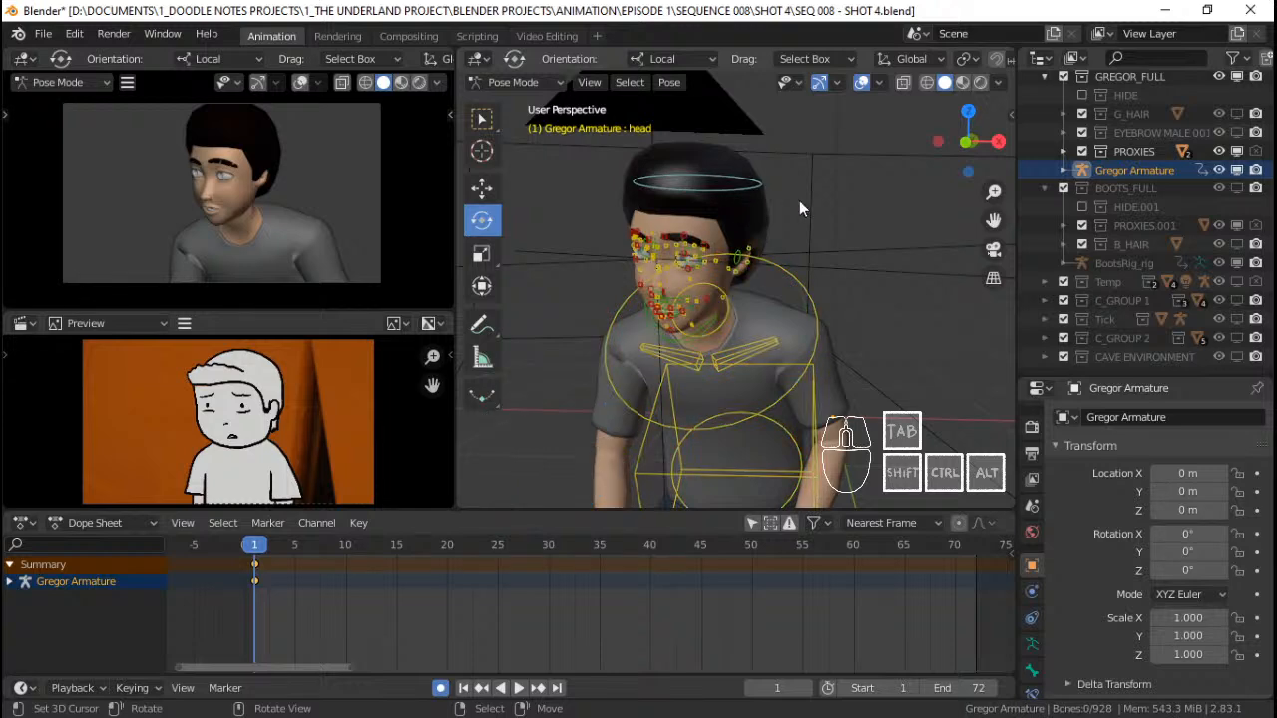
left_click(731, 187)
key("r")
key("z")
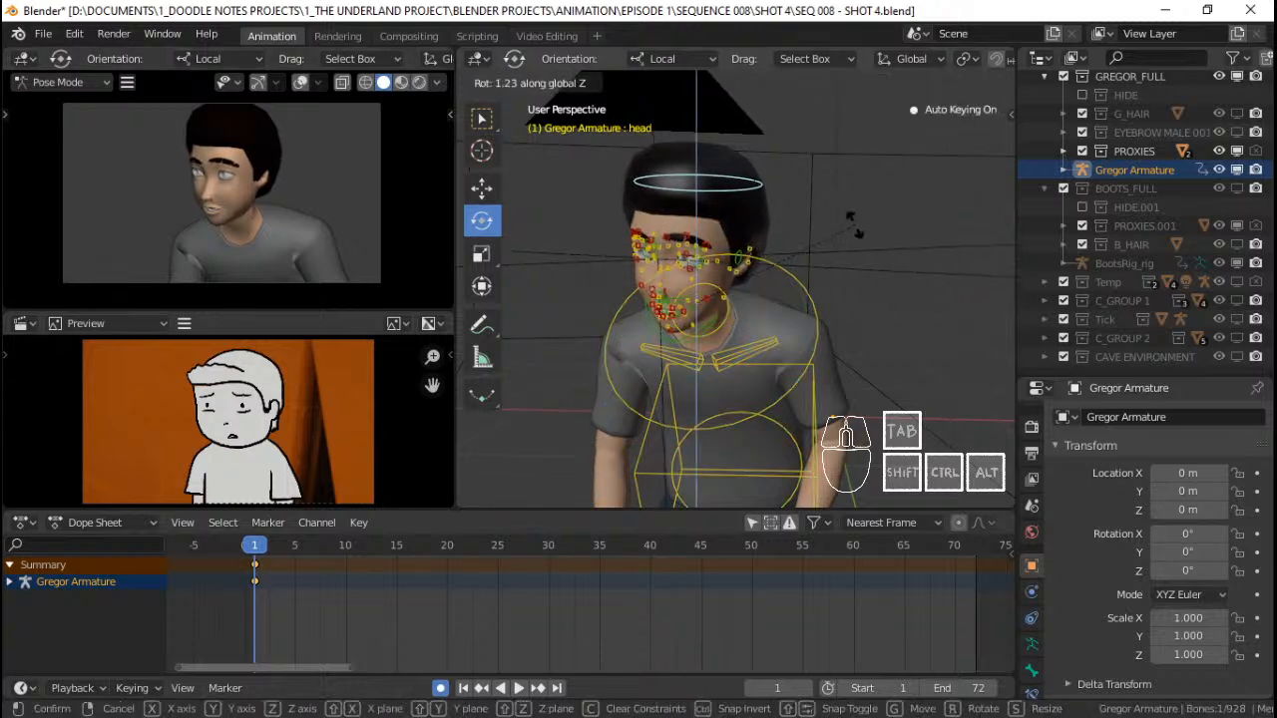
left_click(850, 217)
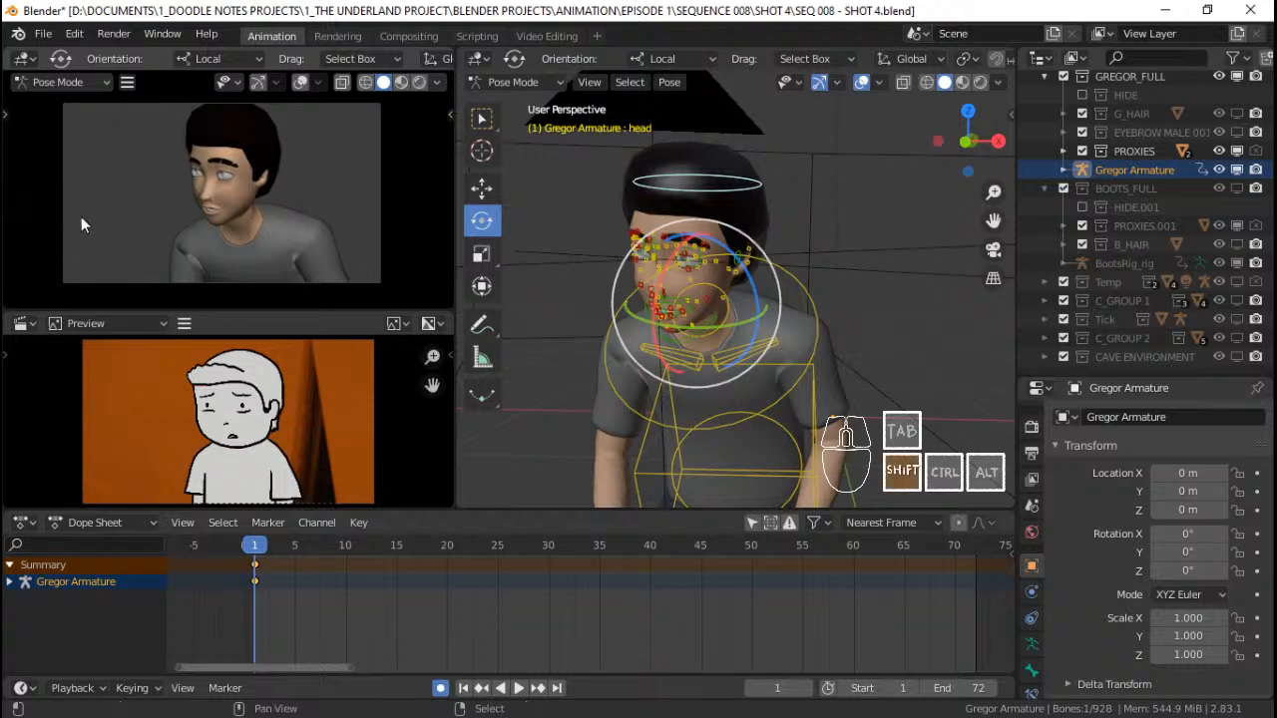
Turn Gregor's head about its local Y axis and adjust its tilt about the local Z axis
key("r")
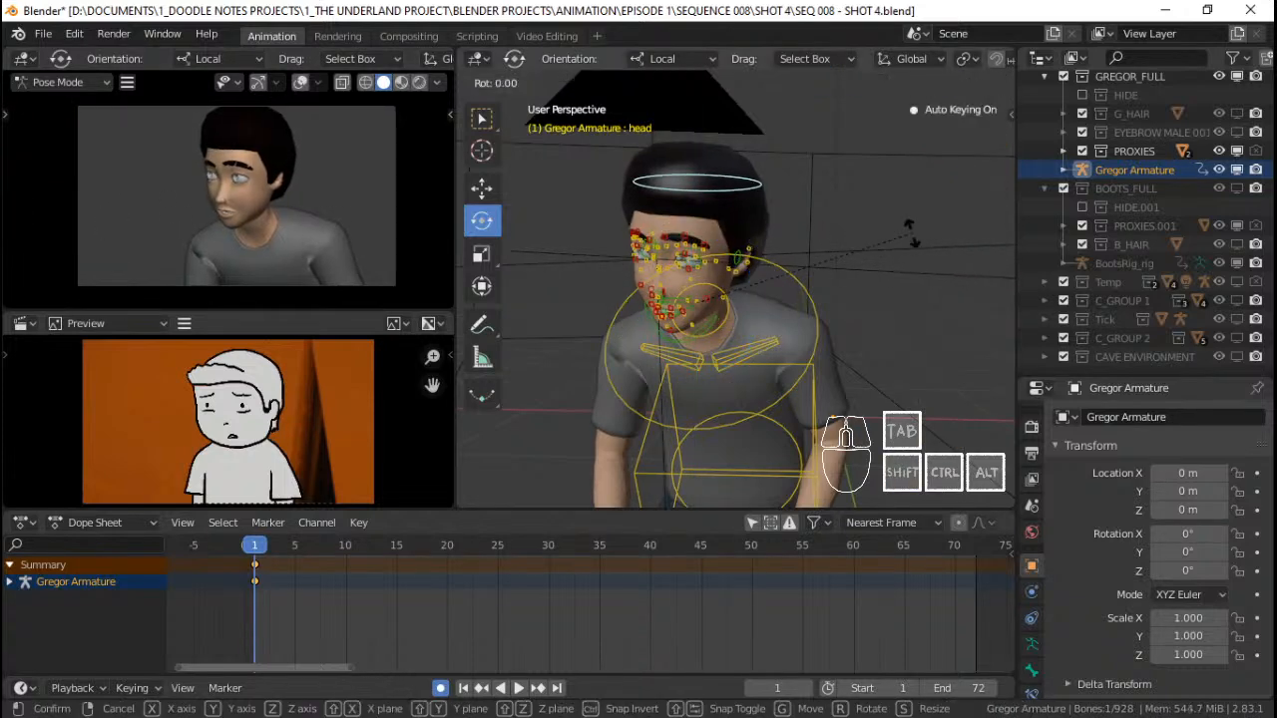
key("y")
key("y")
left_click(920, 197)
key("r")
key("z")
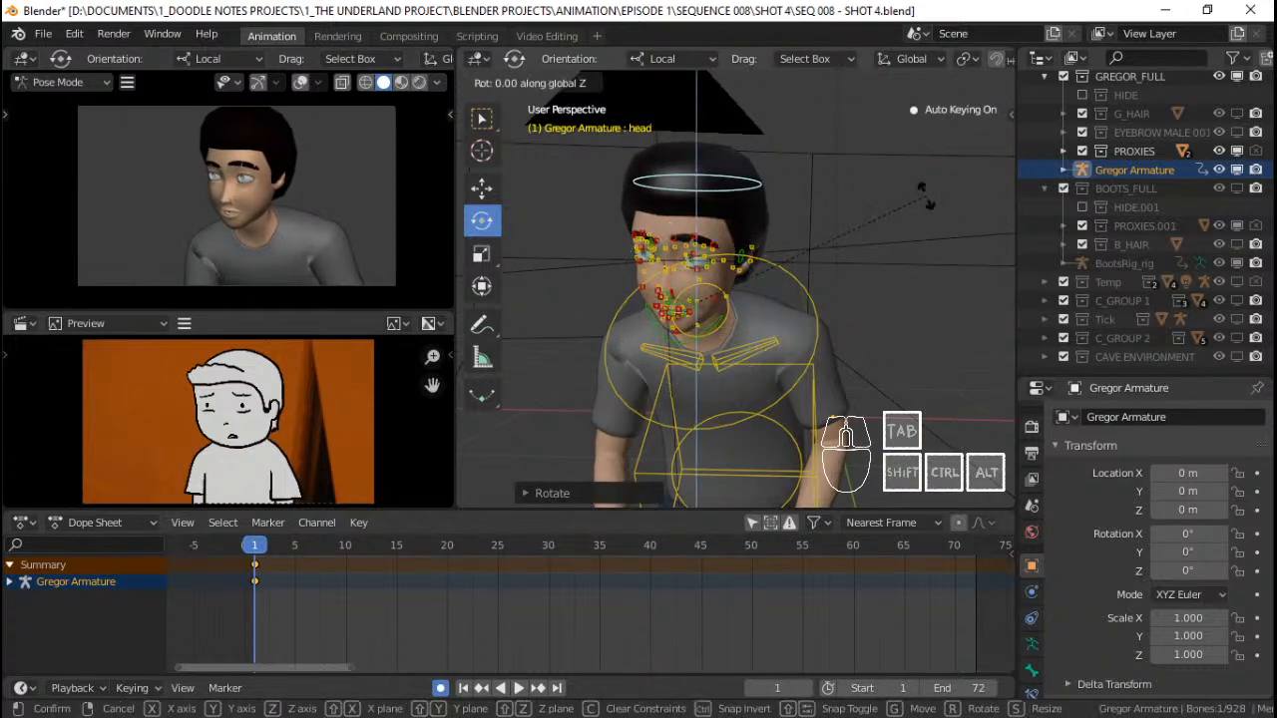
key("z")
left_click(924, 184)
Hide the viewport overlays for a clear view of the face and refine the head's tilt about its local Z axis
middle_click_drag(787, 262, 822, 306, "shift")
key("shift+alt+z")
scroll(775, 257, "up", 1)
left_click_drag(826, 318, 825, 312)
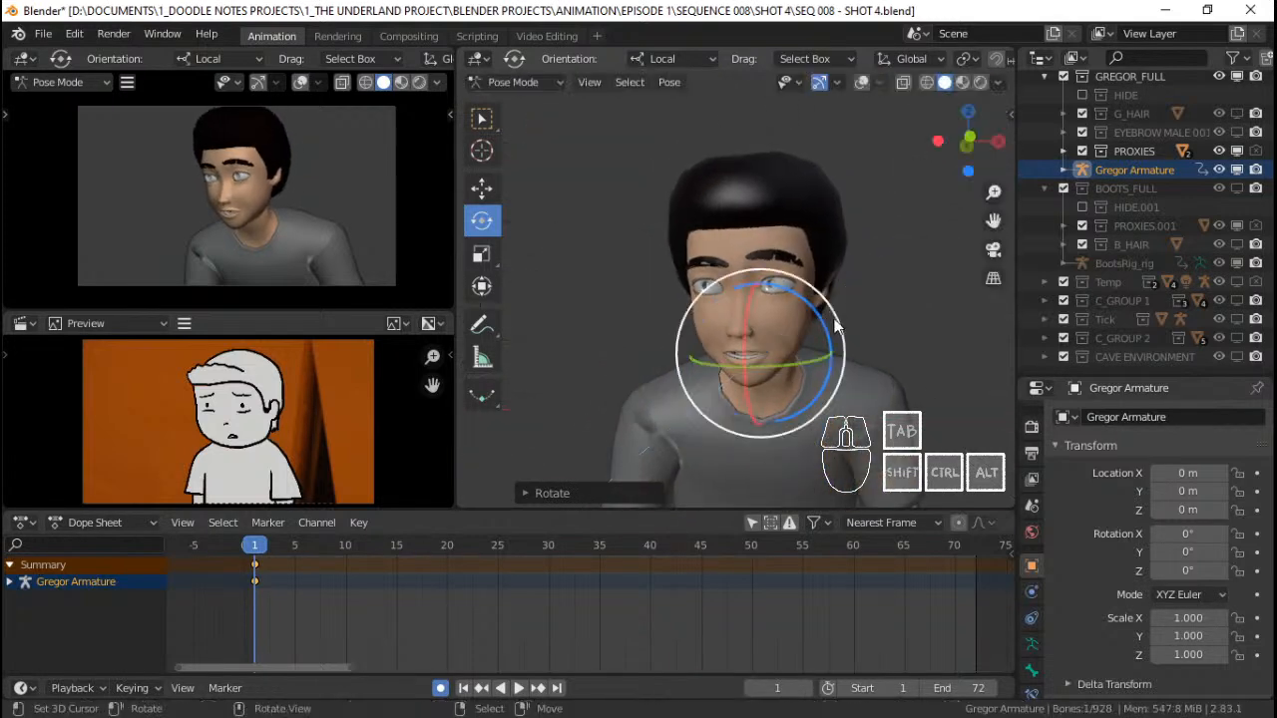
key("r")
right_click(921, 295)
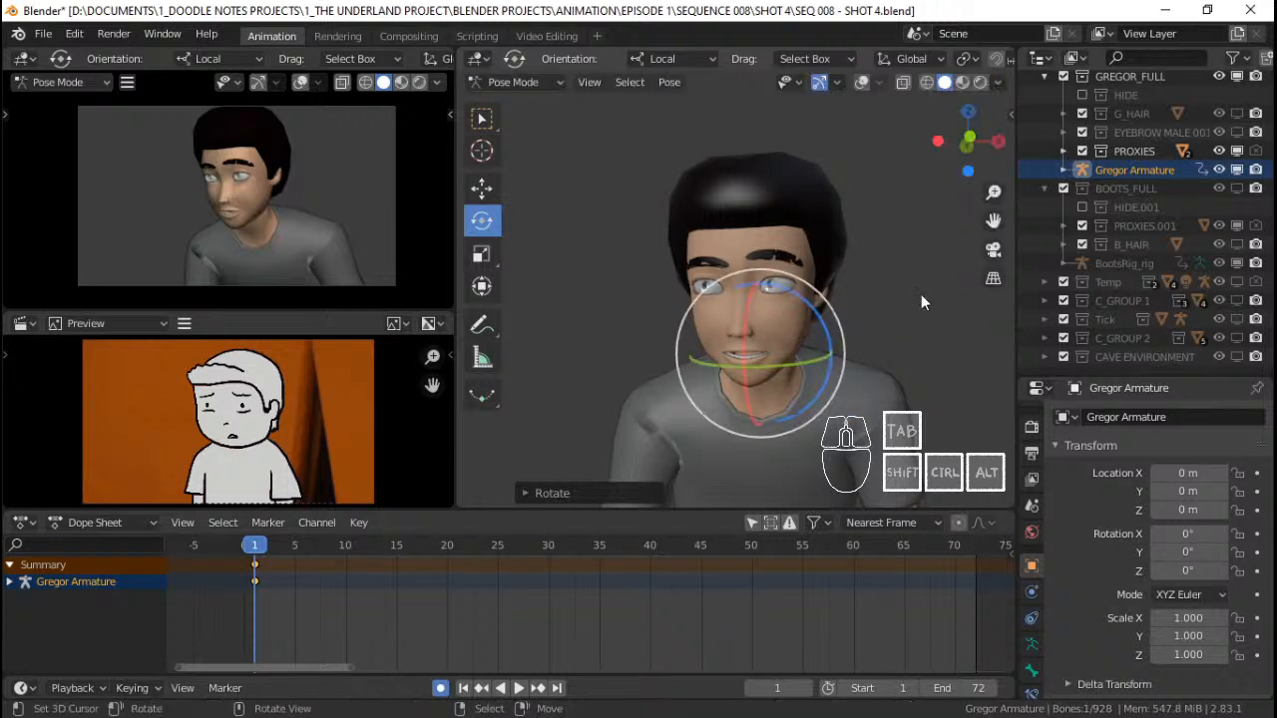
key("r")
key("x")
key("x")
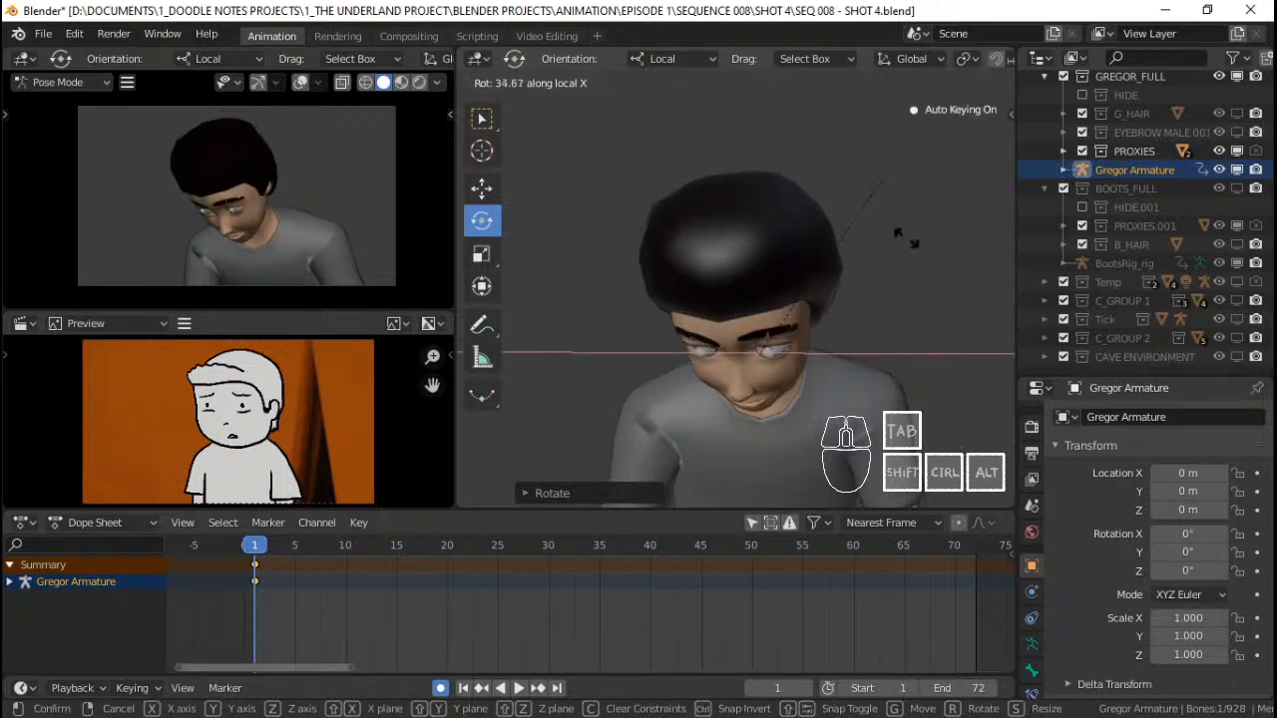
key("z")
key("z")
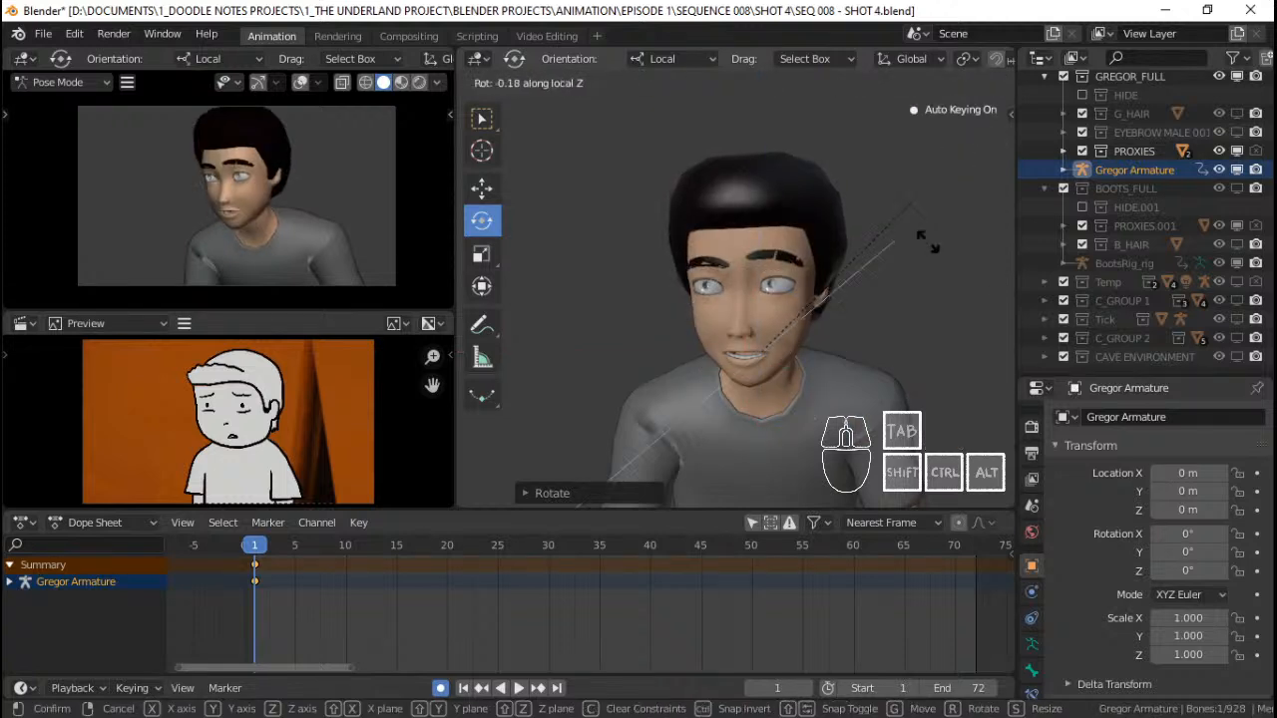
left_click(888, 204)
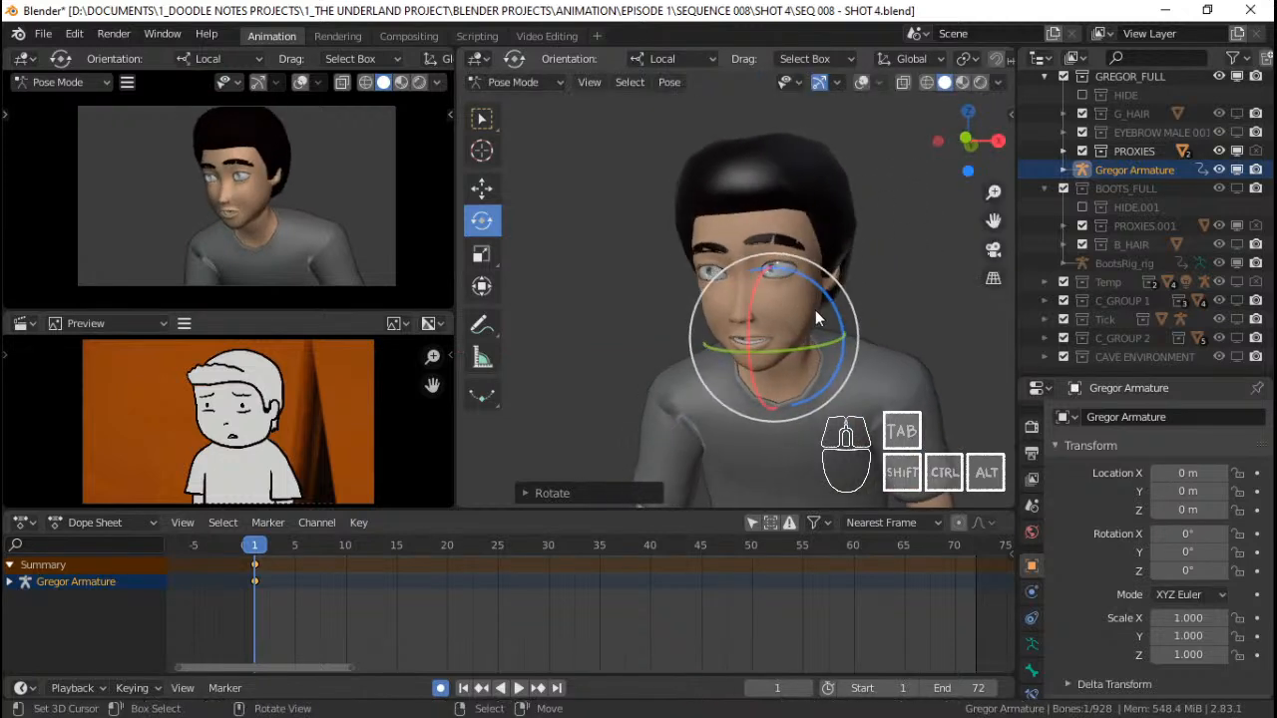
Fine-tune Gregor's head tilt with further small rotations about its local Z axis
left_click_drag(832, 306, 838, 317)
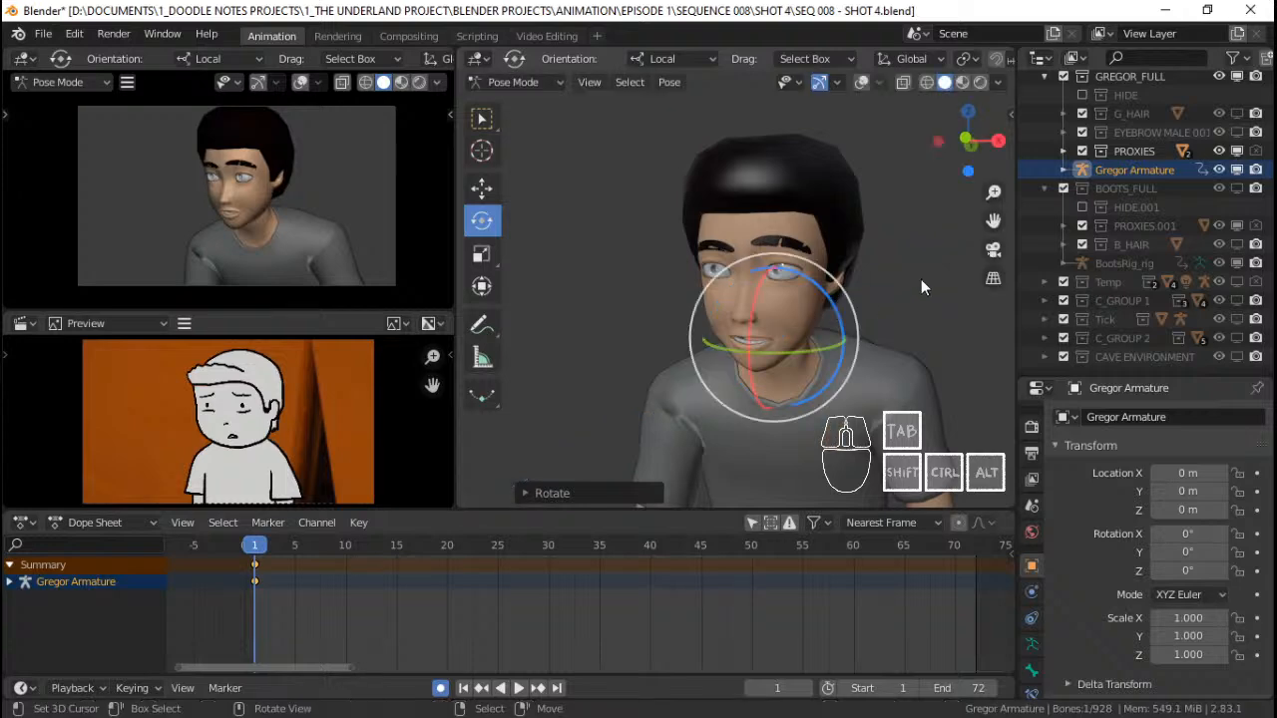
key("r")
key("x")
key("x")
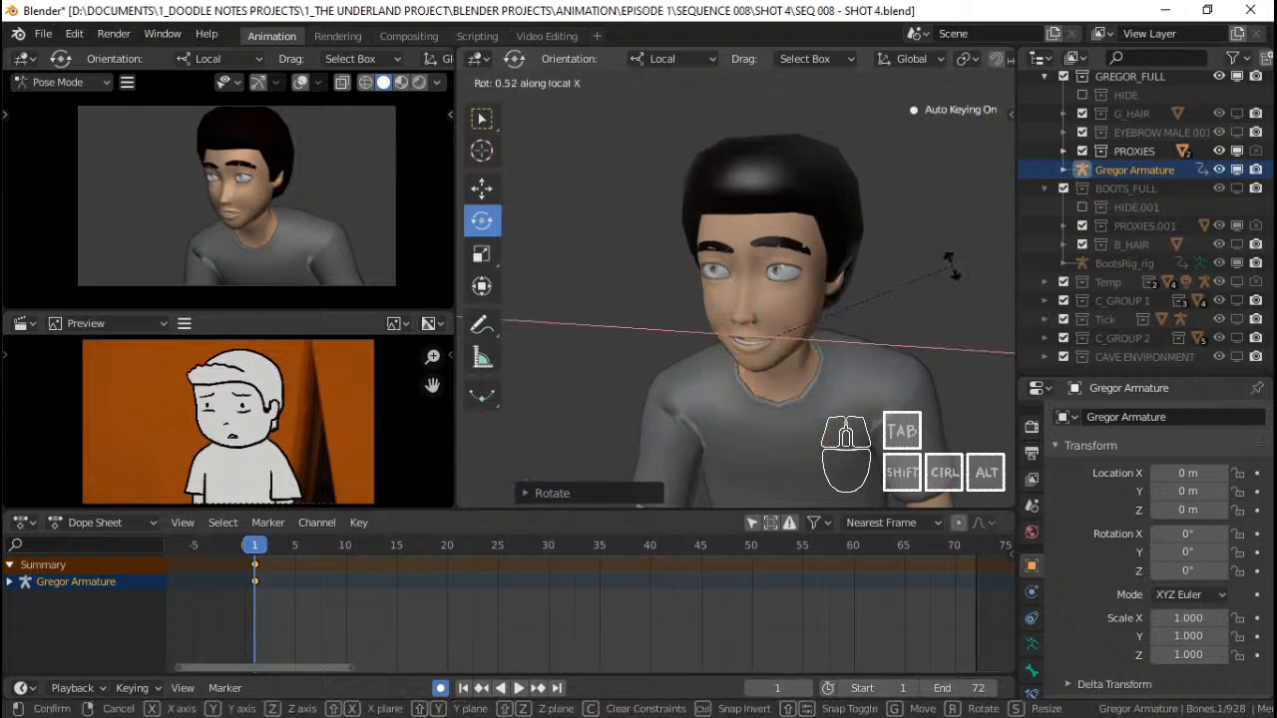
right_click(952, 267)
key("r")
key("z")
key("z")
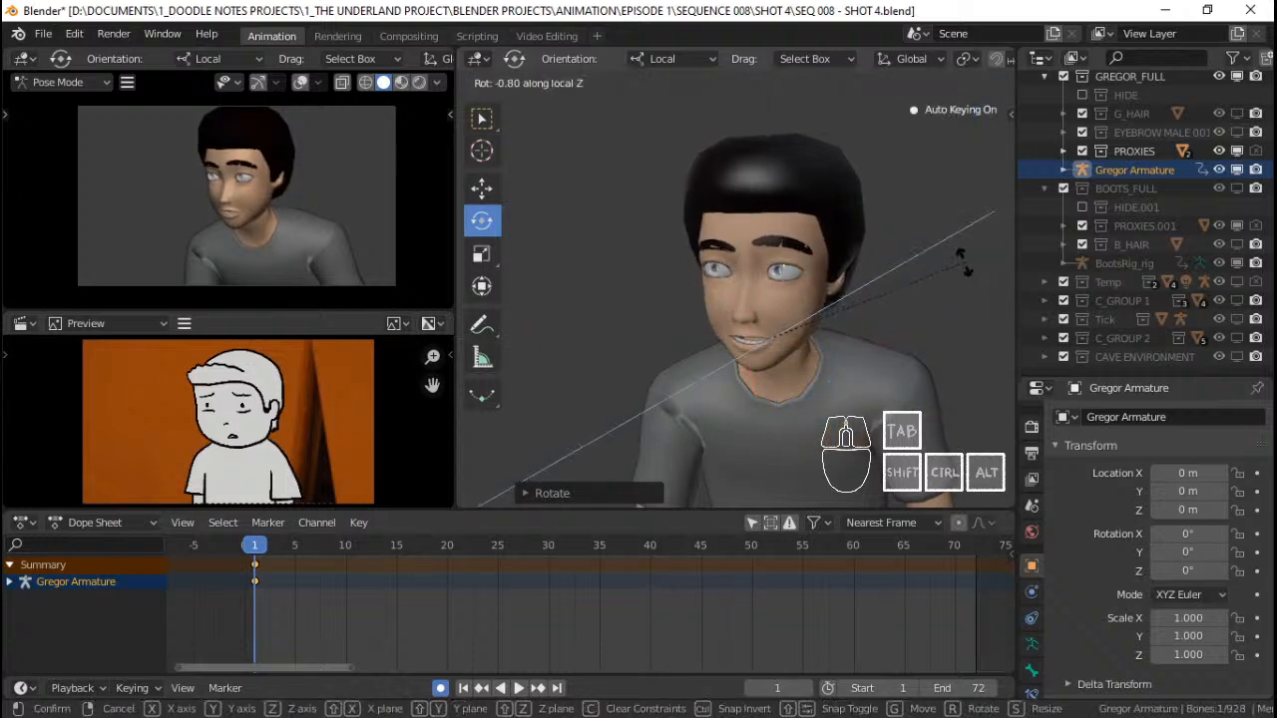
left_click(966, 255)
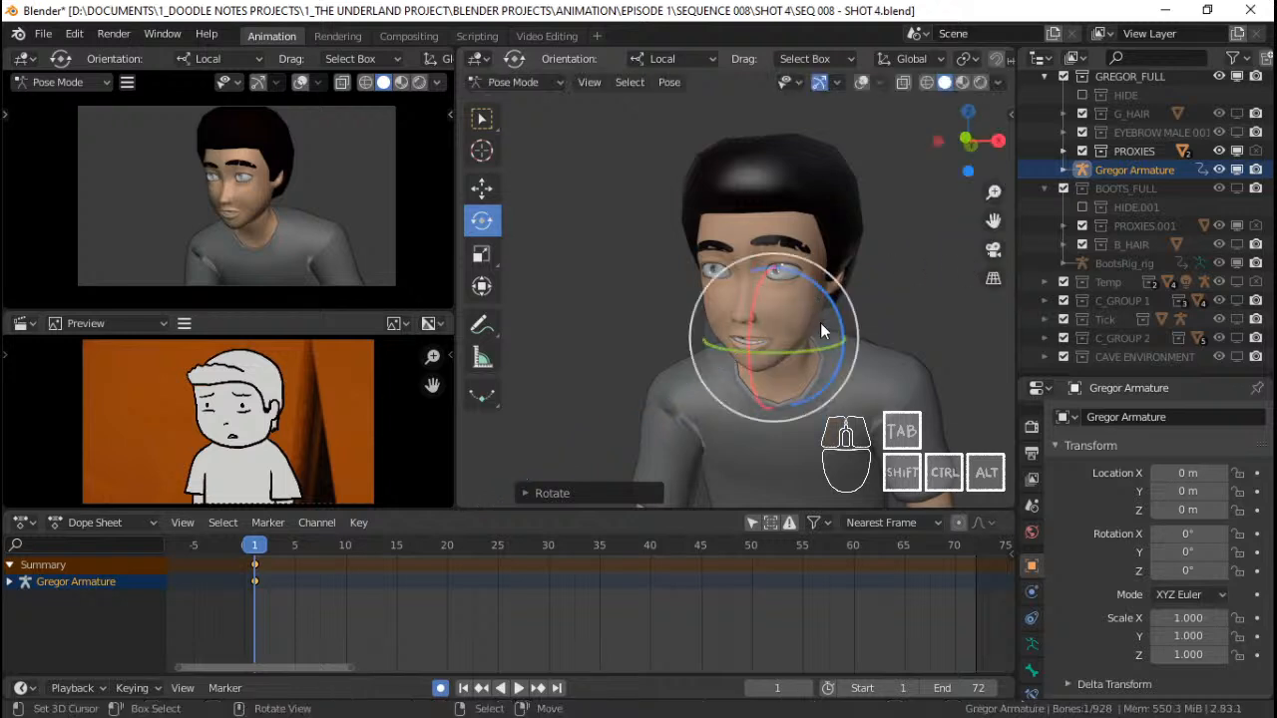
mouse_move(824, 328)
left_mouse_down()
mouse_move(809, 322)
mouse_move(821, 342)
left_mouse_up()
key("r")
key("x")
key("x")
right_click(988, 315)
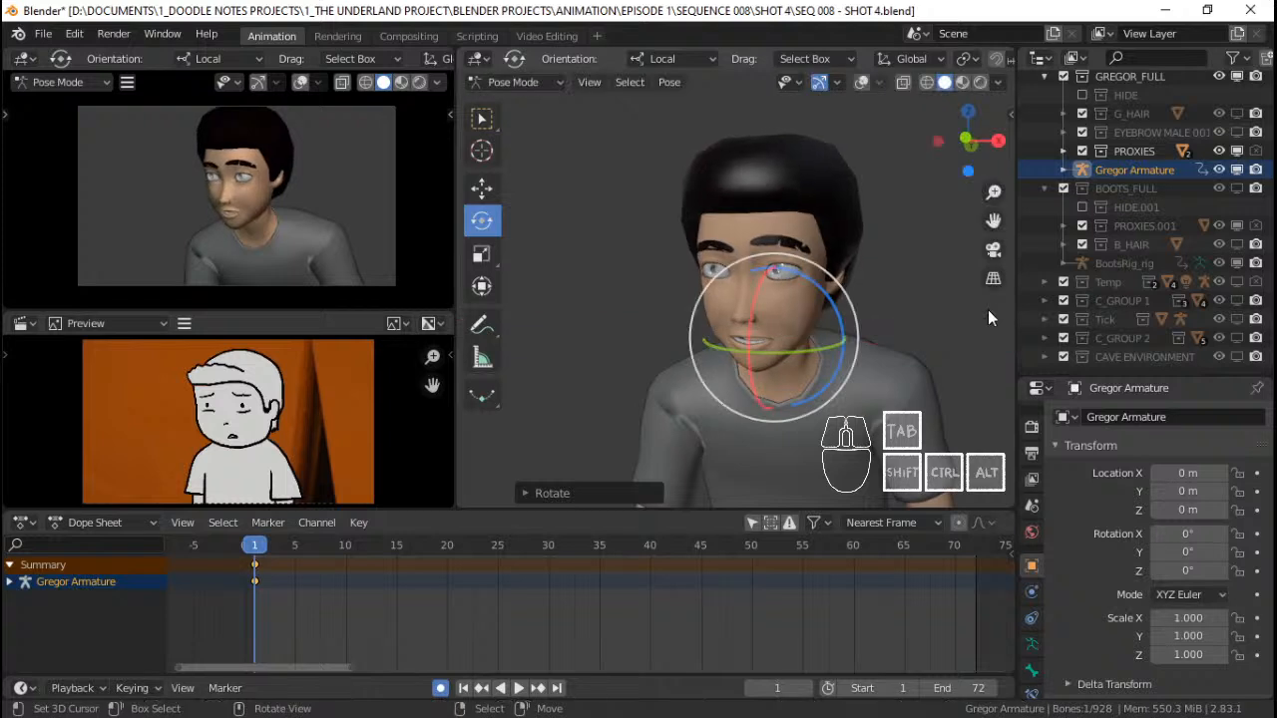
Turn off the viewport gizmos and show the overlays again so the rig controls can be selected around the face
left_click(819, 83)
scroll(827, 308, "up", 2)
mouse_move(826, 308)
middle_mouse_down()
mouse_move(853, 313)
mouse_move(818, 310)
mouse_move(847, 277)
mouse_move(822, 288)
middle_mouse_up()
scroll(853, 314, "down", 2)
key("shift+alt+z")
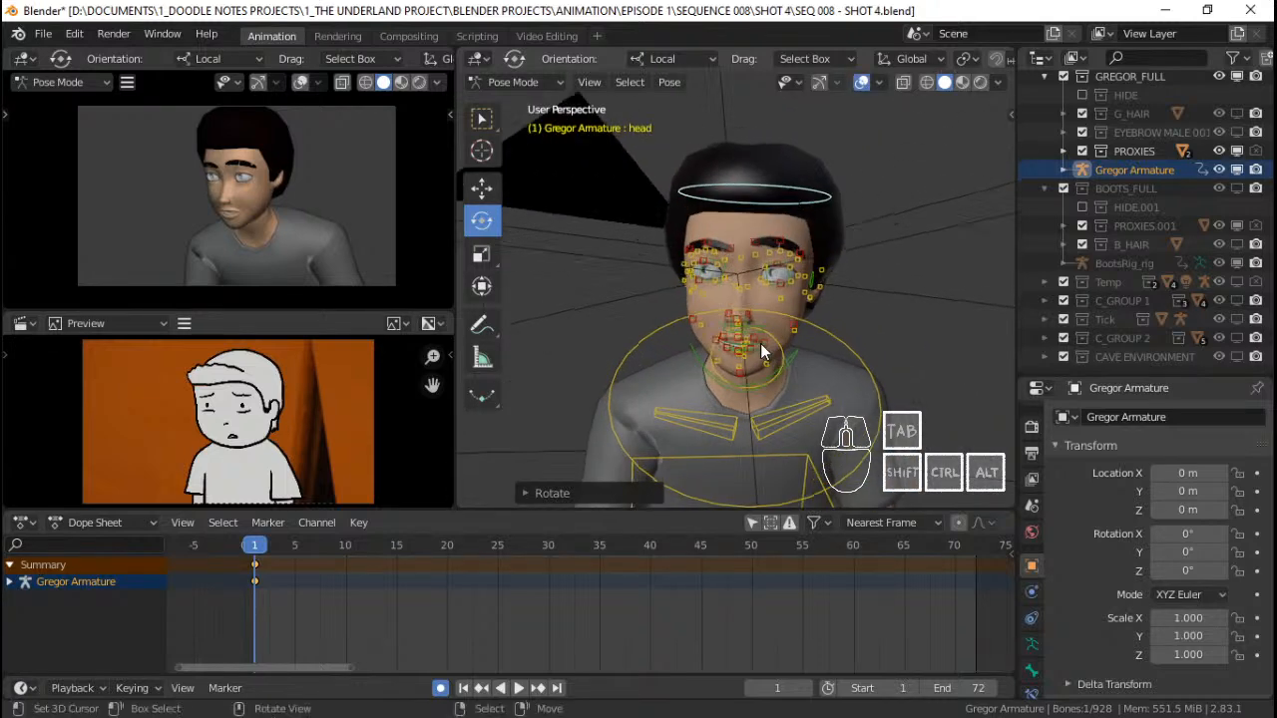
Save the file and set the camera view's solid shading colour to Texture, checking Gregor's face without overlays
key("ctrl+s")
middle_click_drag(761, 342, 788, 311, "shift")
scroll(788, 311, "down", 1)
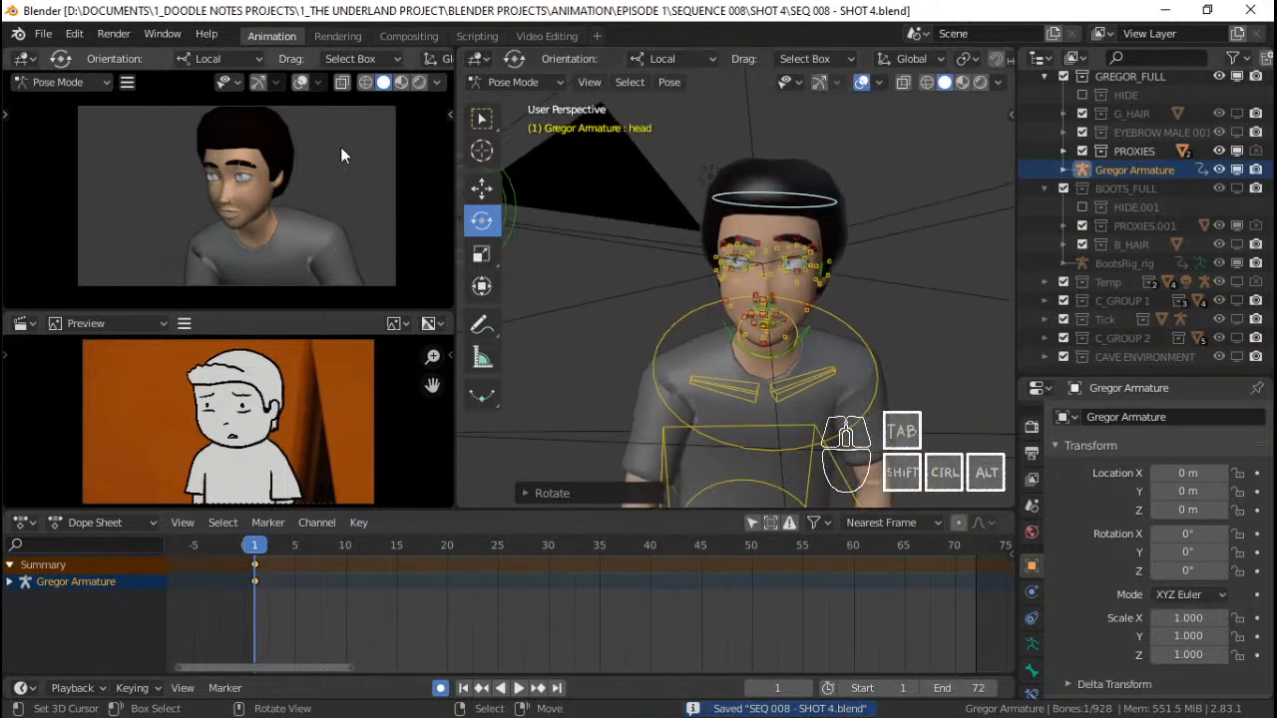
left_click(436, 83)
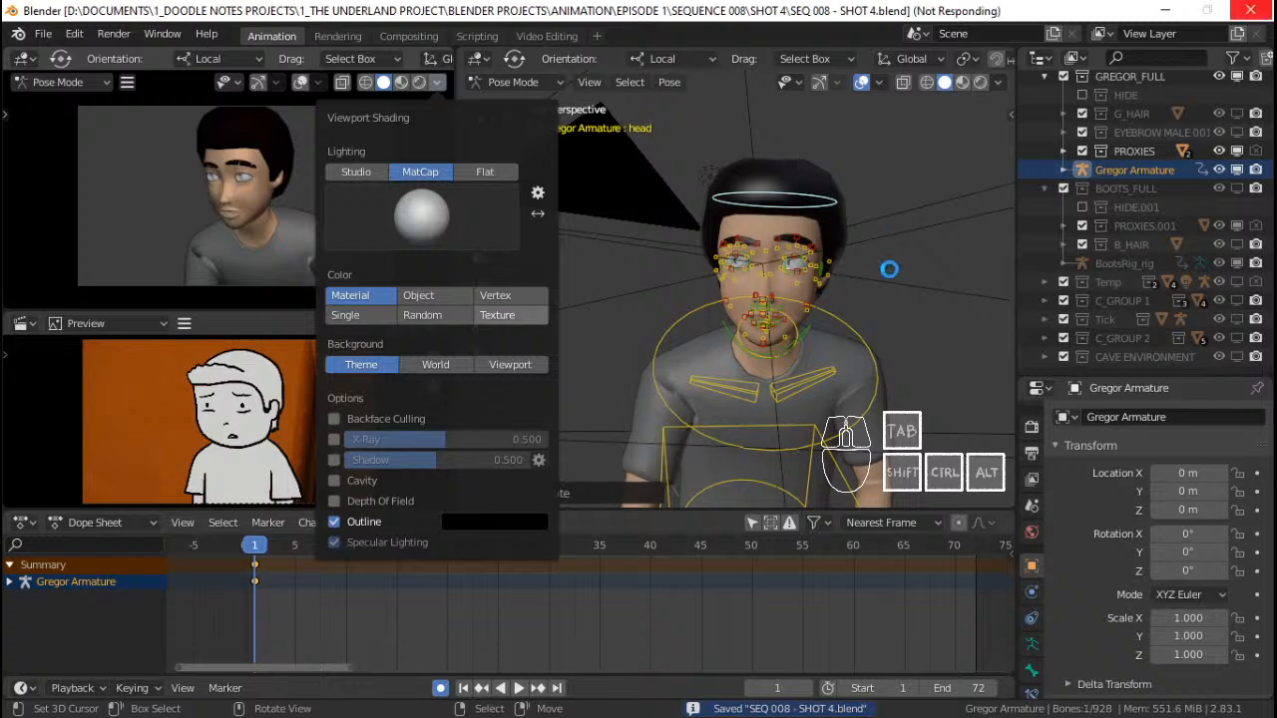
scroll(280, 200, "up", 2)
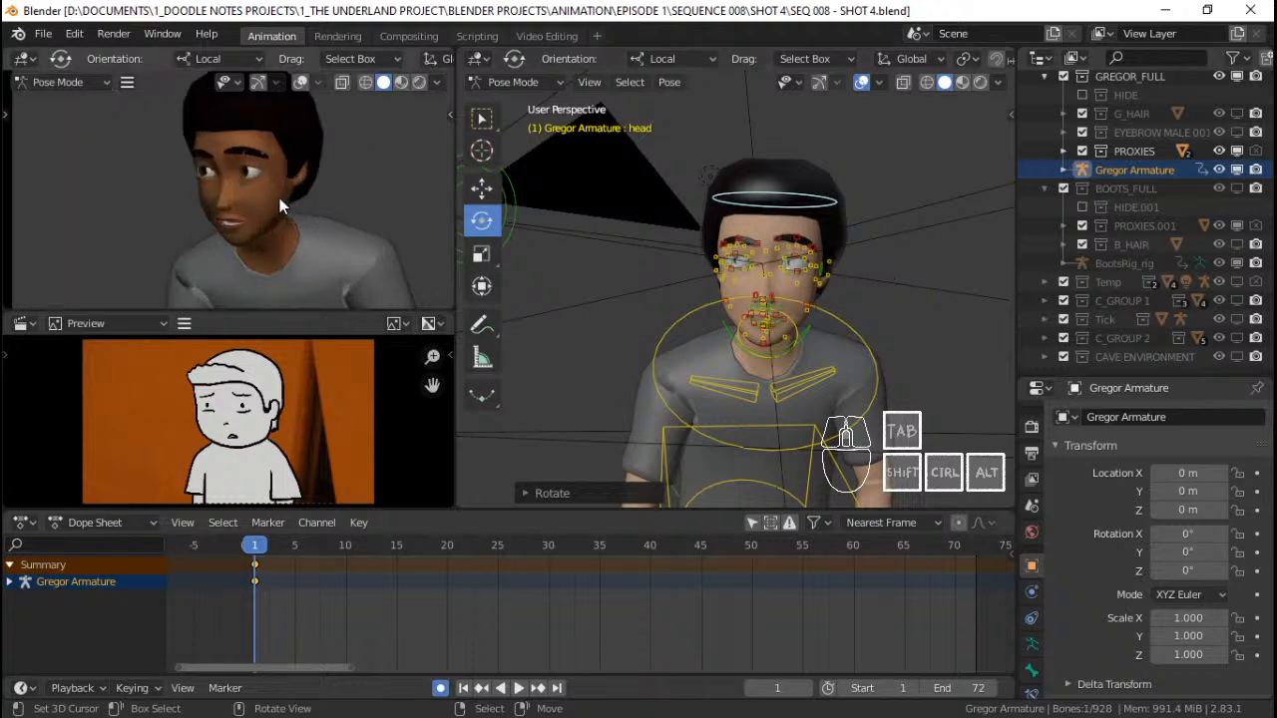
scroll(279, 197, "down", 4)
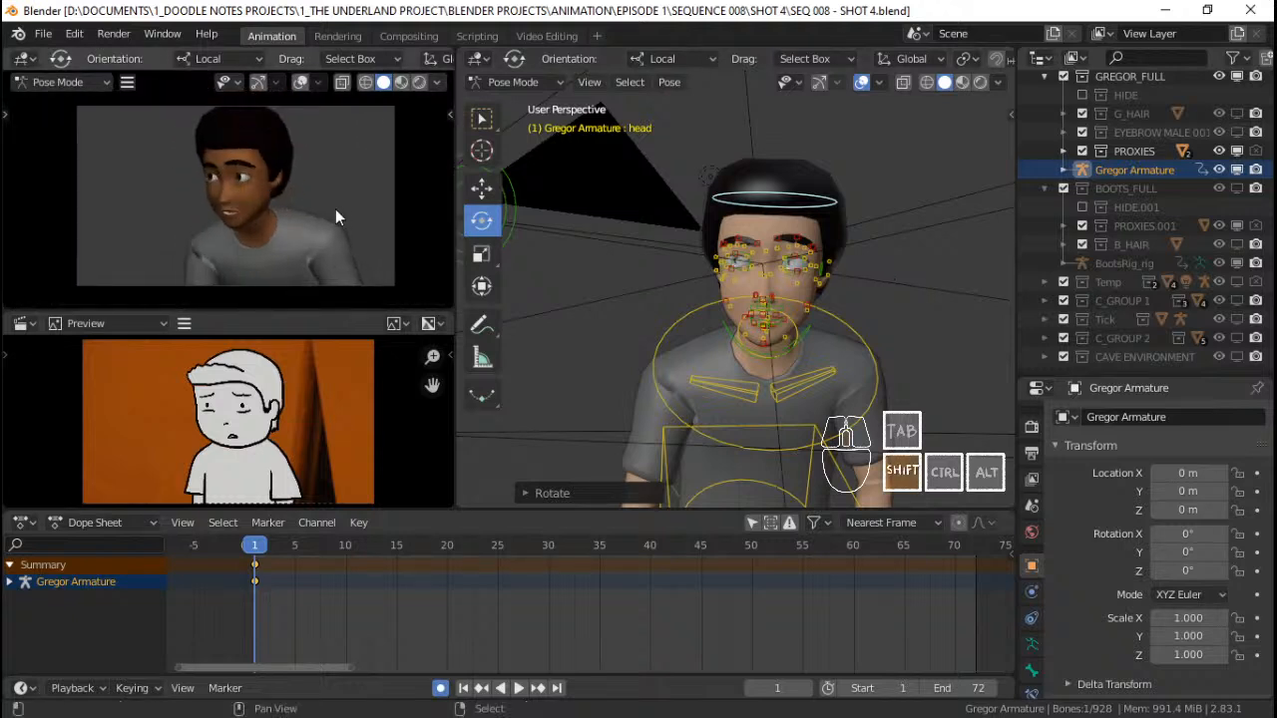
scroll(788, 267, "up", 3)
key("q")
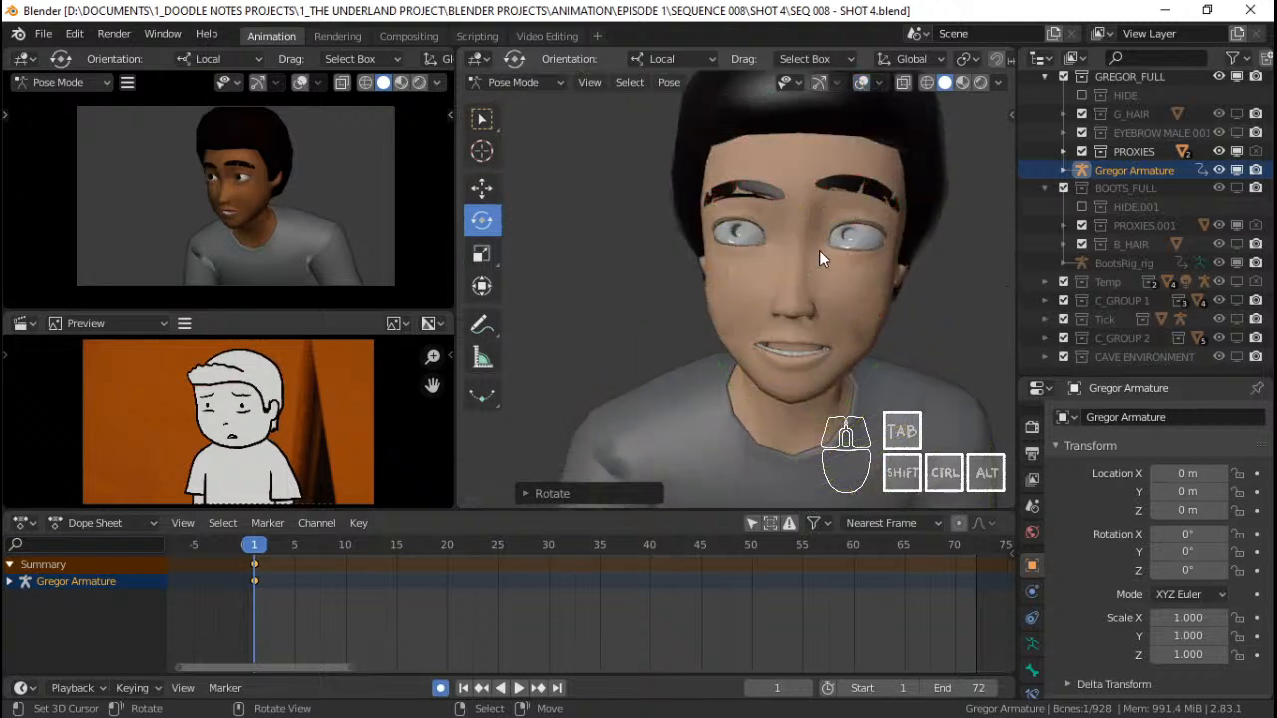
key("q")
Select all of Gregor's rig controls, keyframe the full pose at frame 1 and save the file
scroll(819, 252, "down", 3)
middle_click_drag(746, 260, 749, 317, "shift")
scroll(744, 275, "down", 3)
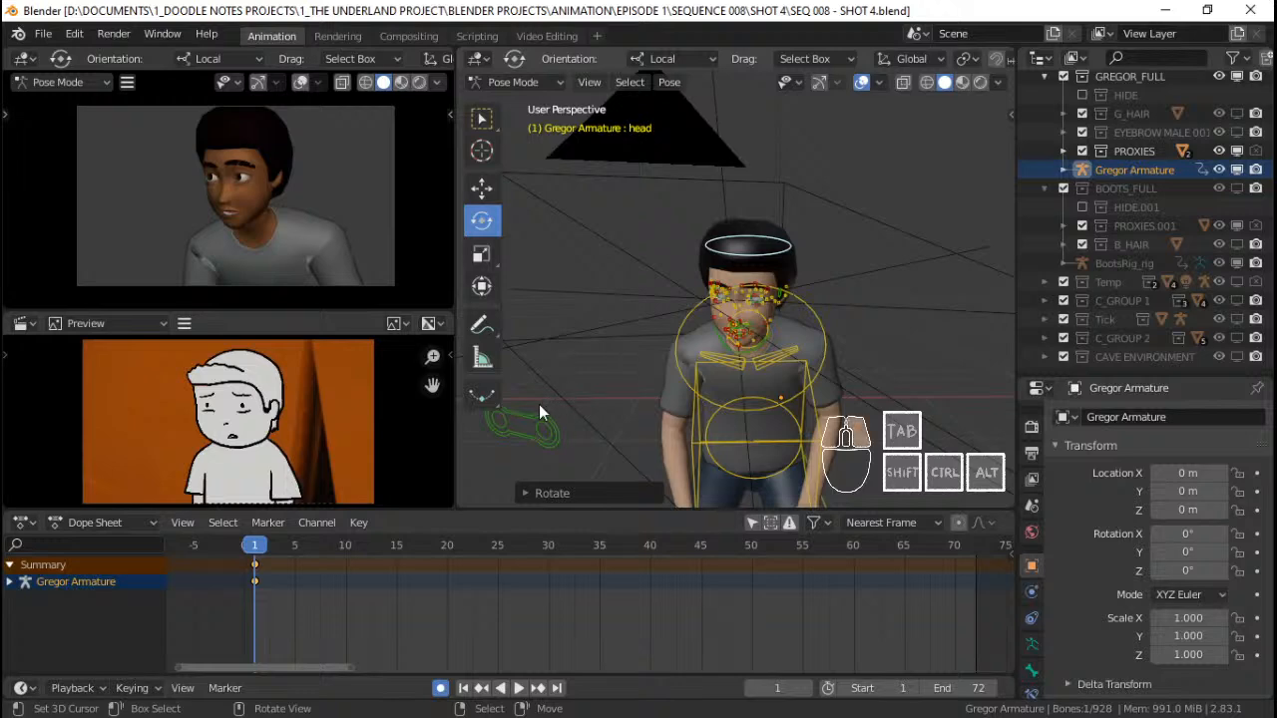
middle_click_drag(539, 404, 728, 367)
key("a")
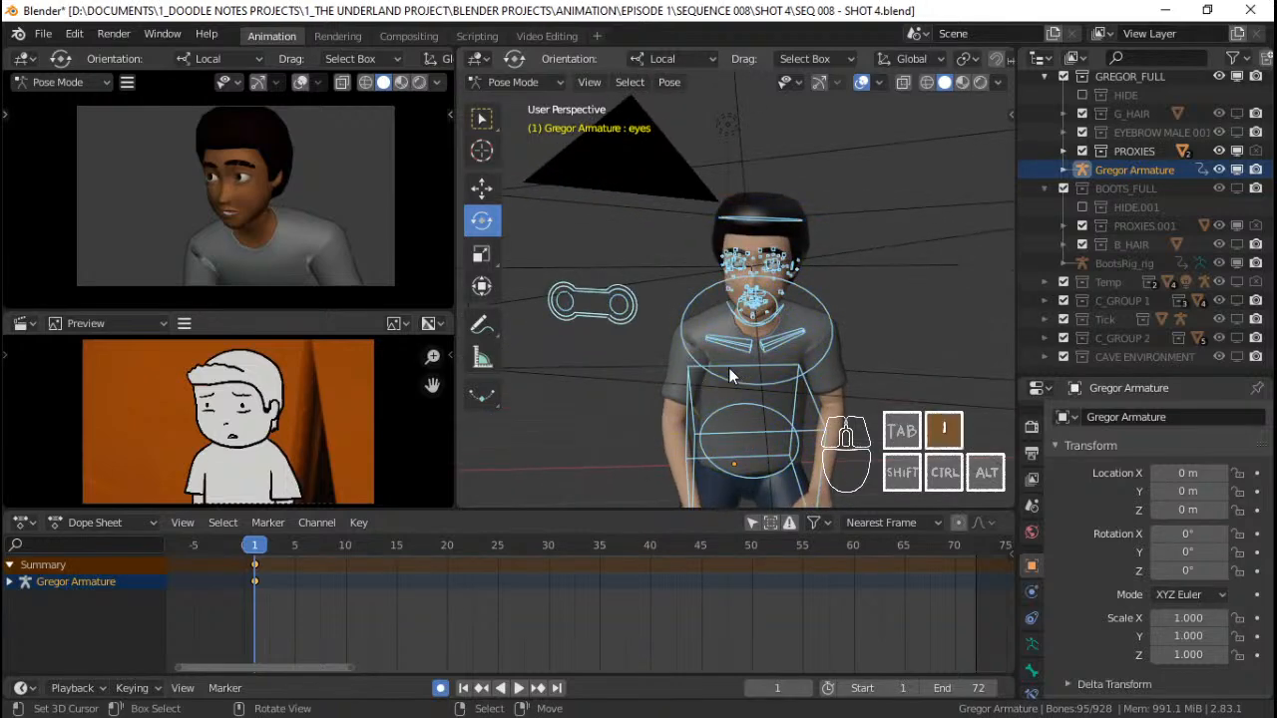
key("i")
key("ctrl+s")
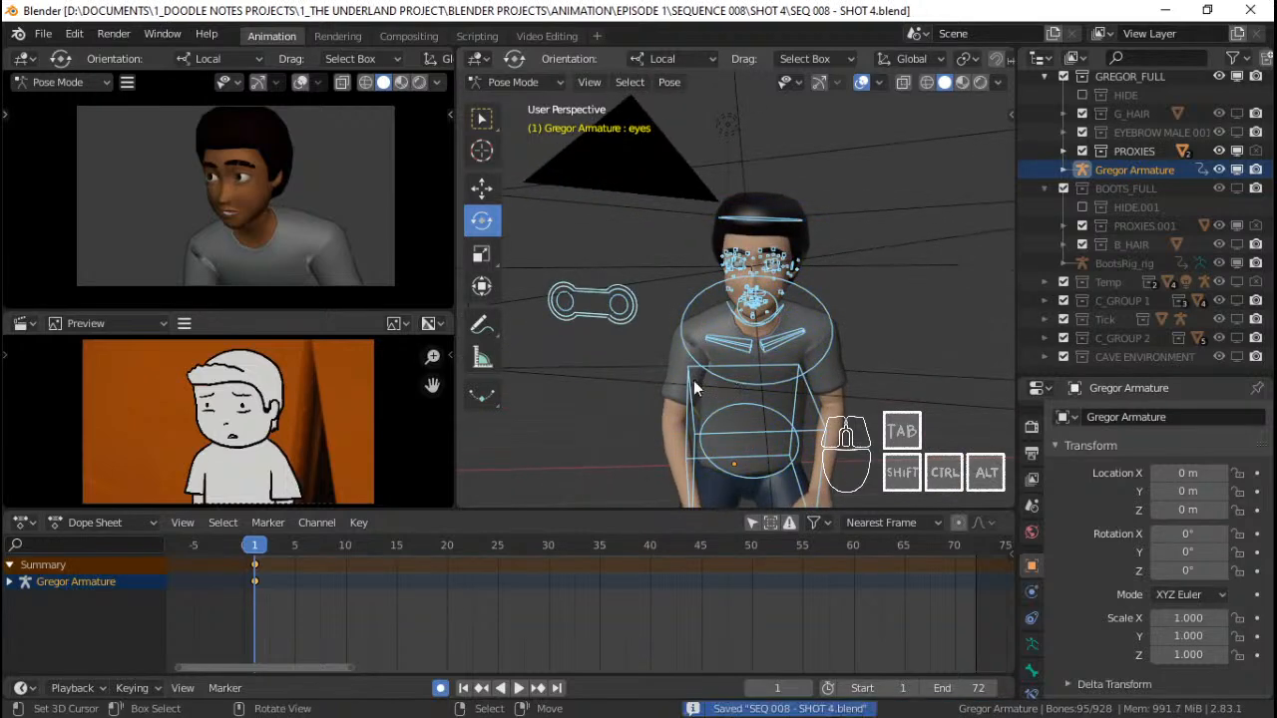
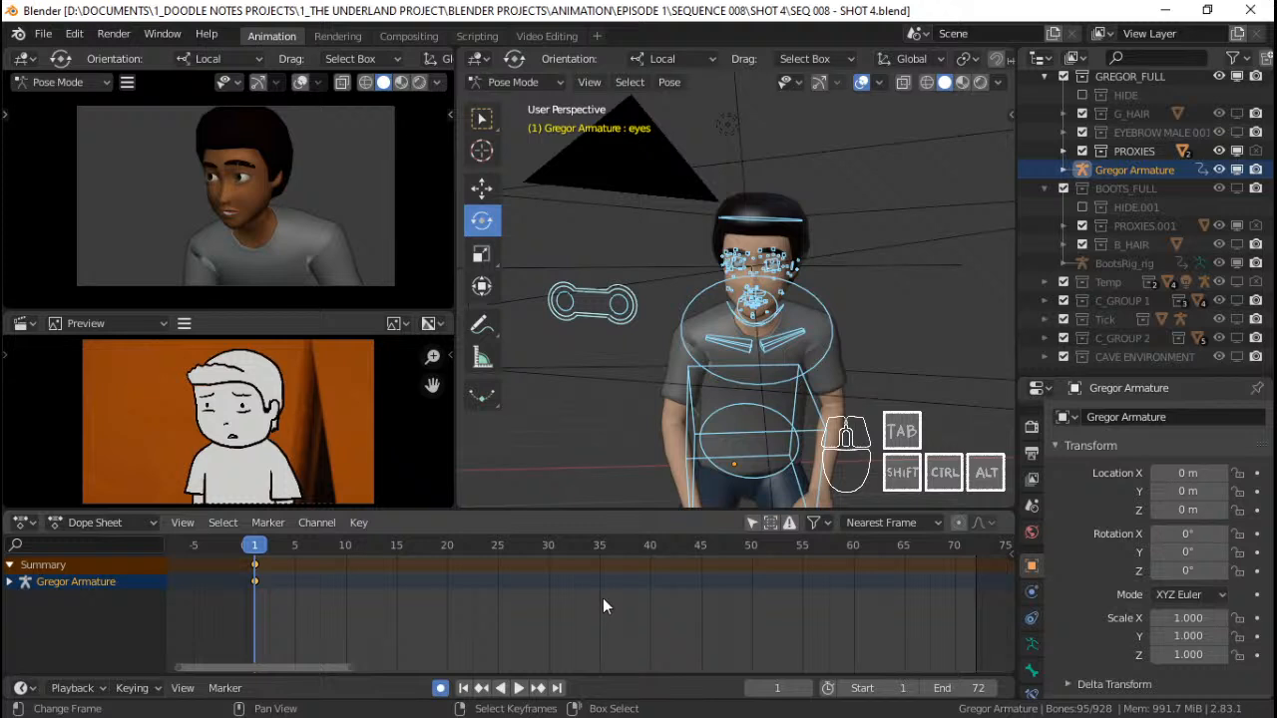
left_click(549, 592)
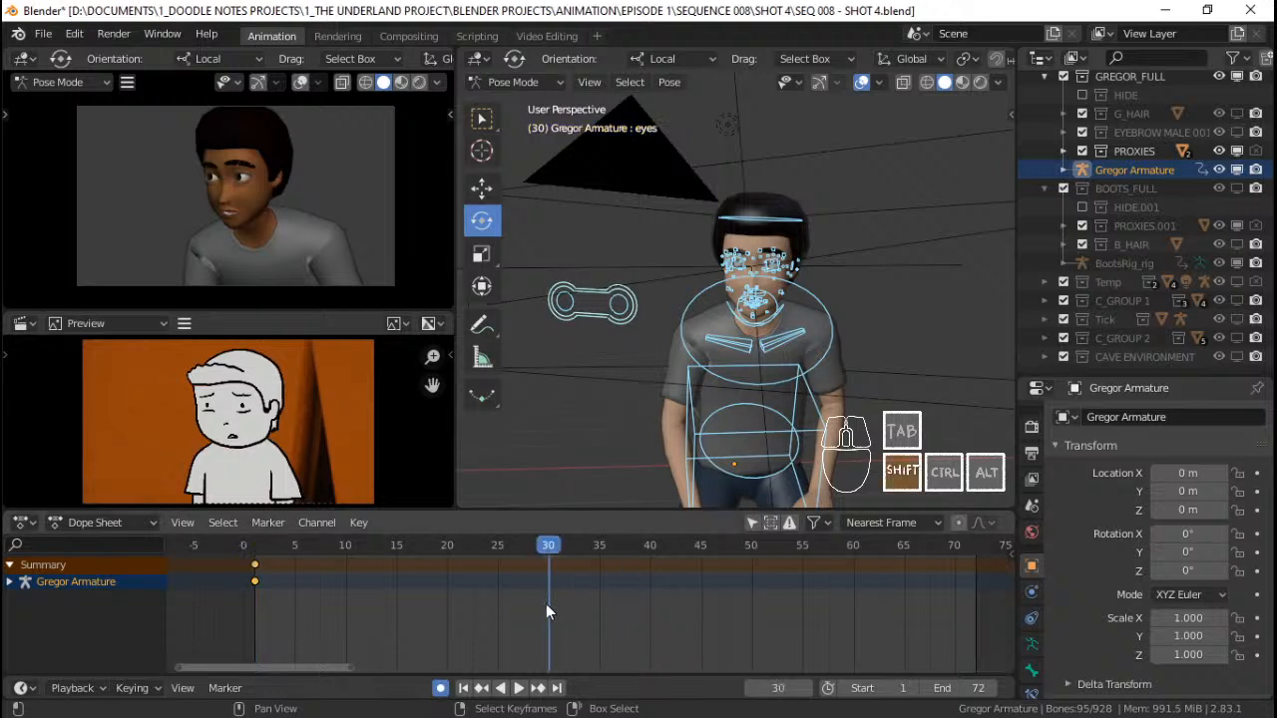
key("shift+Left")
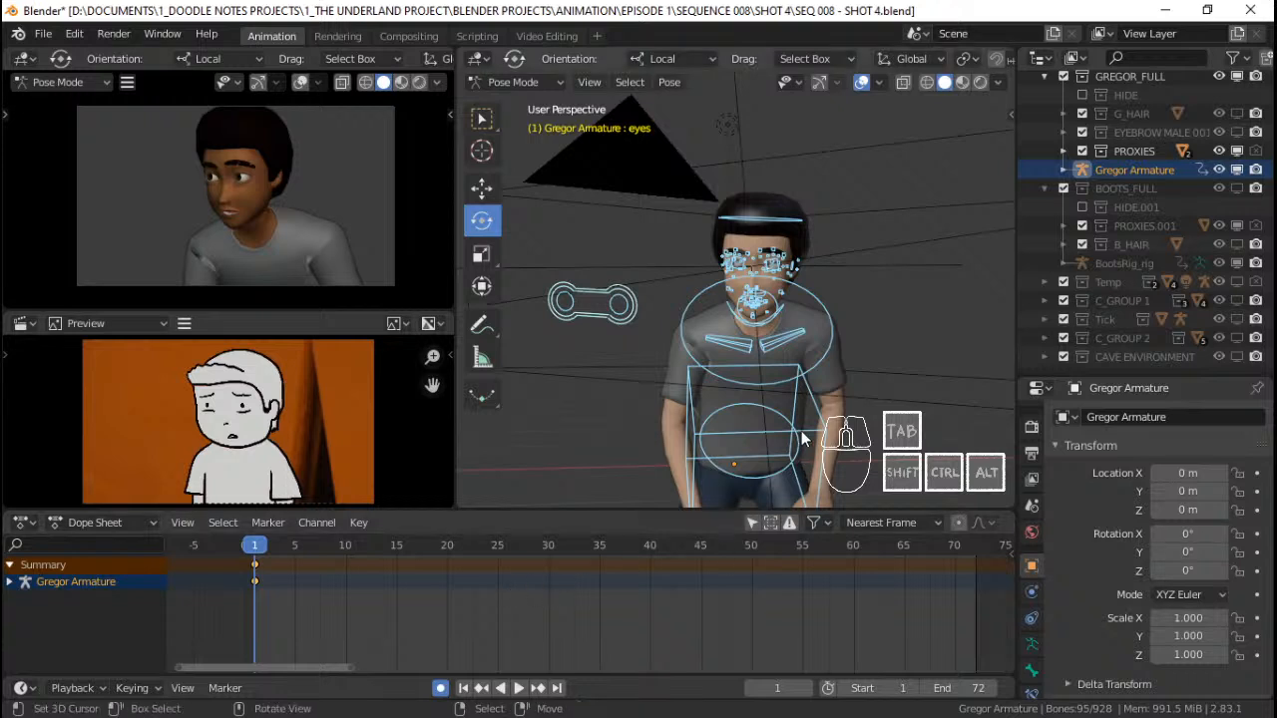
scroll(593, 606, "up", 2)
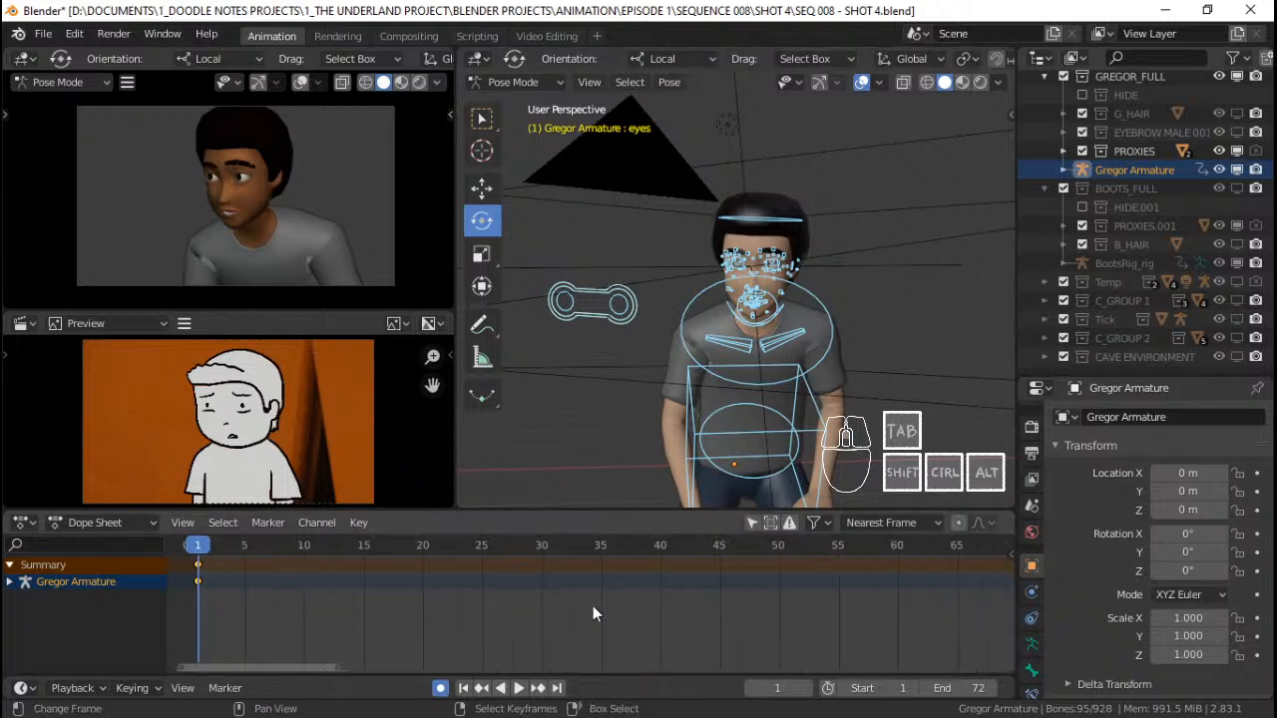
scroll(593, 605, "down", 2)
left_click(499, 588)
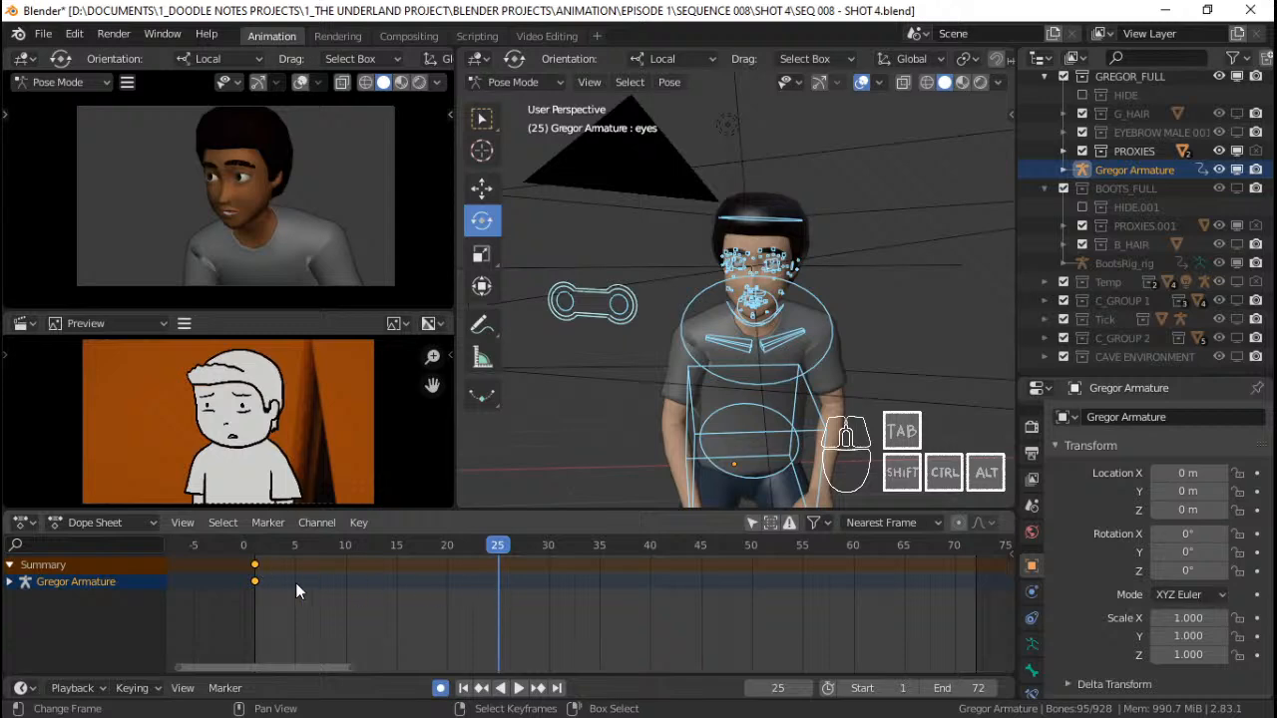
Duplicate Gregor's frame 1 keyframes to frame 5, and delete the duplicated keyframes
left_click(255, 582)
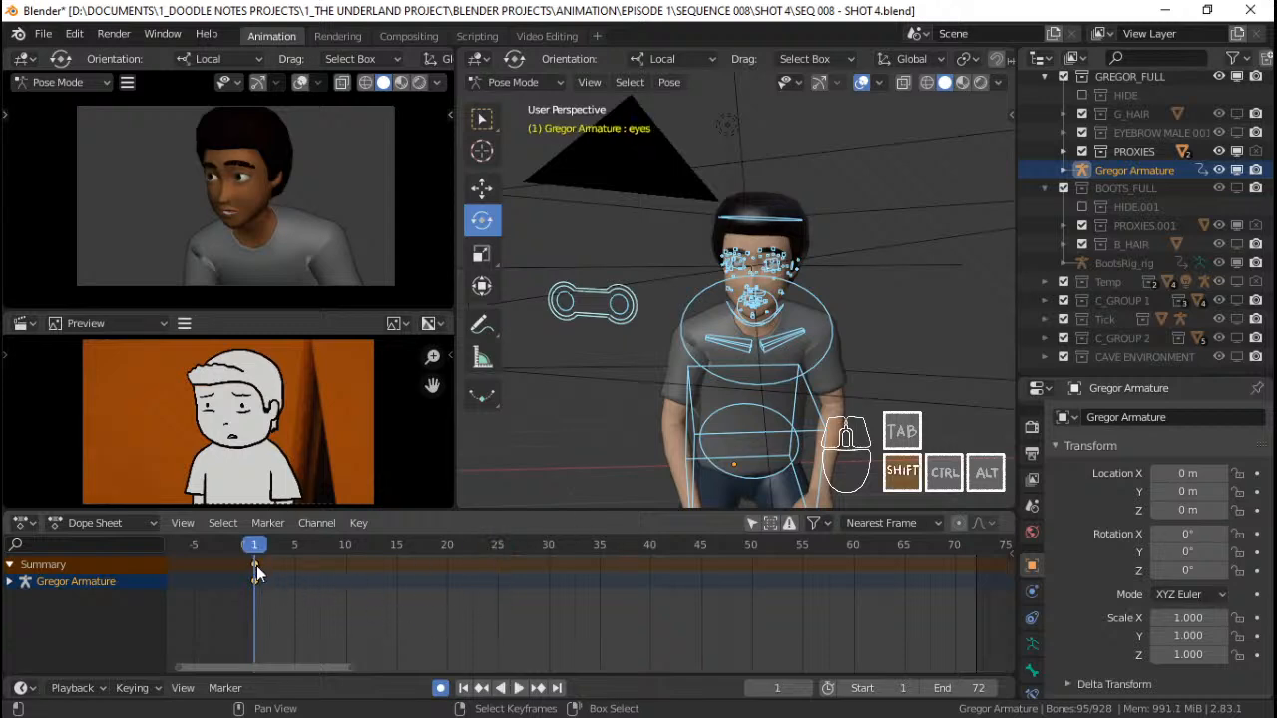
key("shift+d")
left_click(298, 570)
left_click(264, 581)
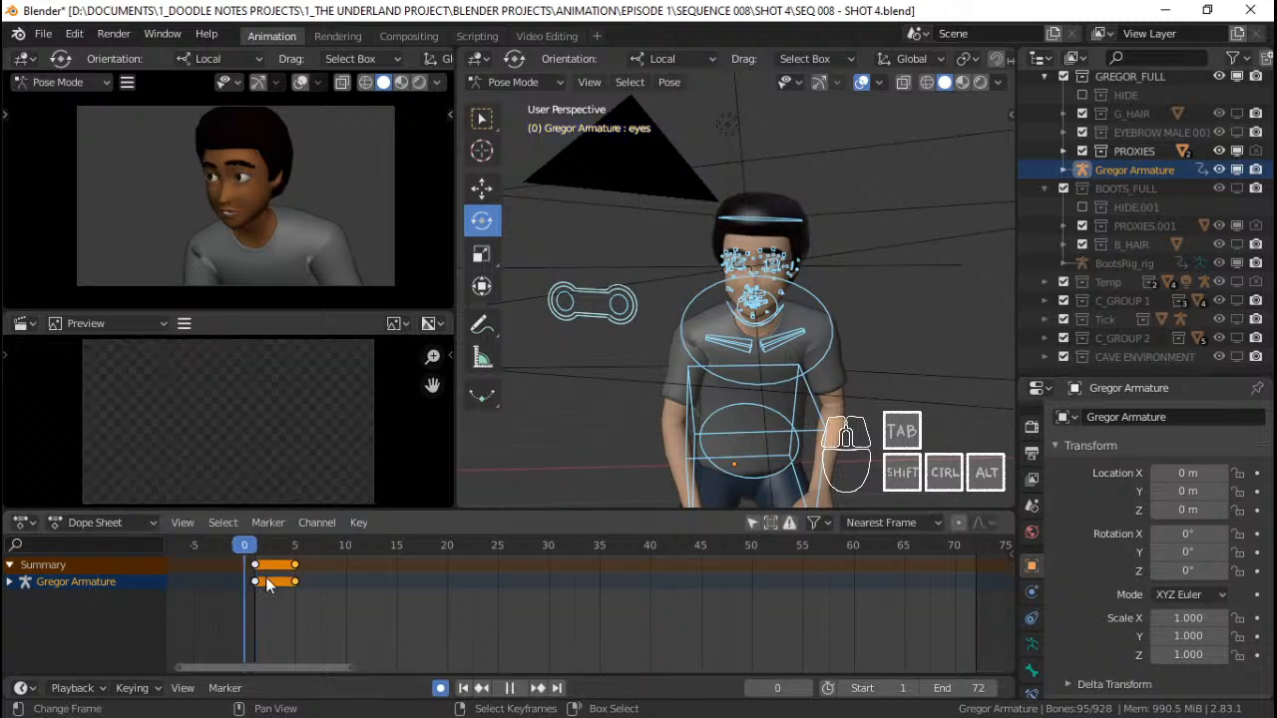
left_click(275, 584)
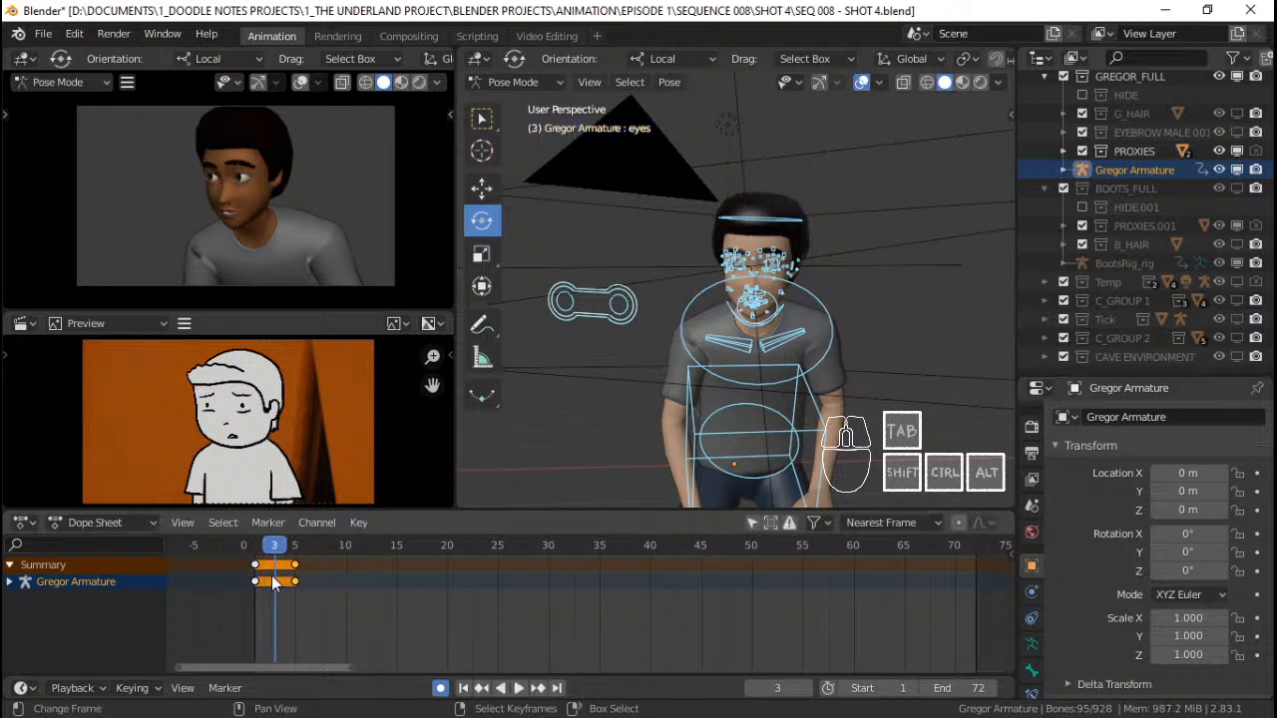
key("x")
left_click(299, 564)
Select all of Gregor's rig controls again and save the file
middle_click_drag(698, 419, 538, 460)
left_click(667, 475)
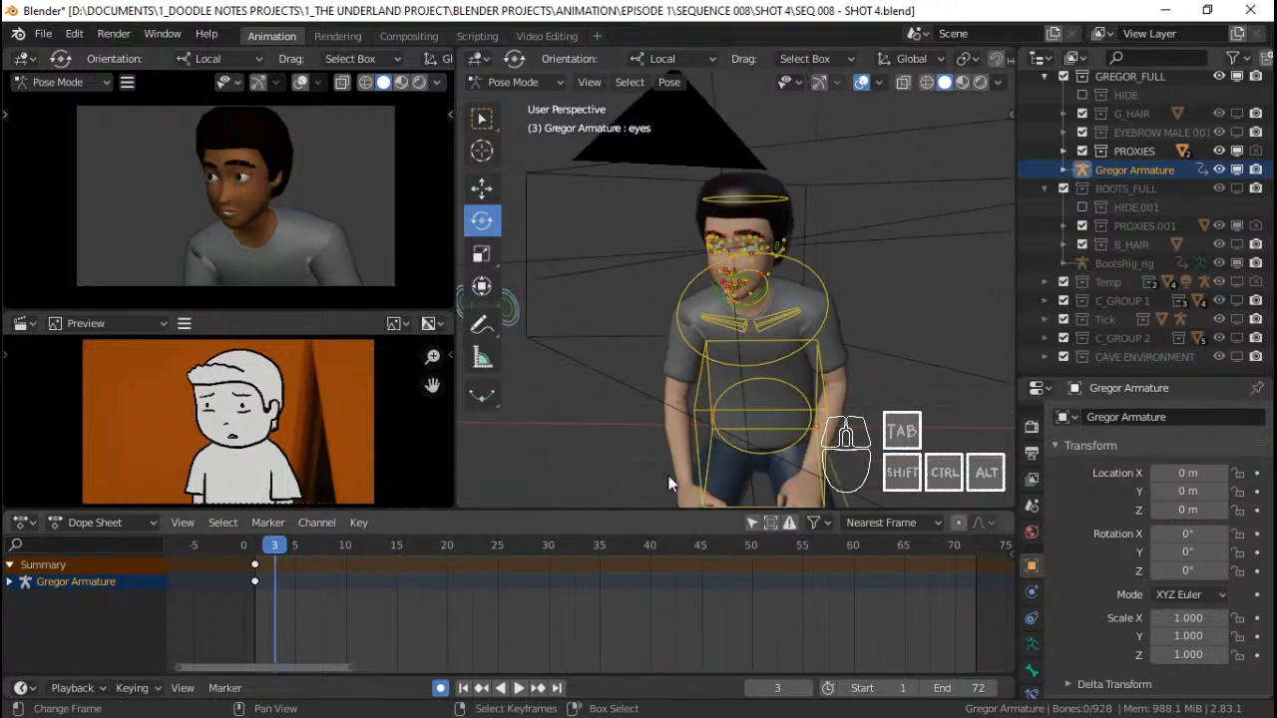
left_click(716, 418)
key("a")
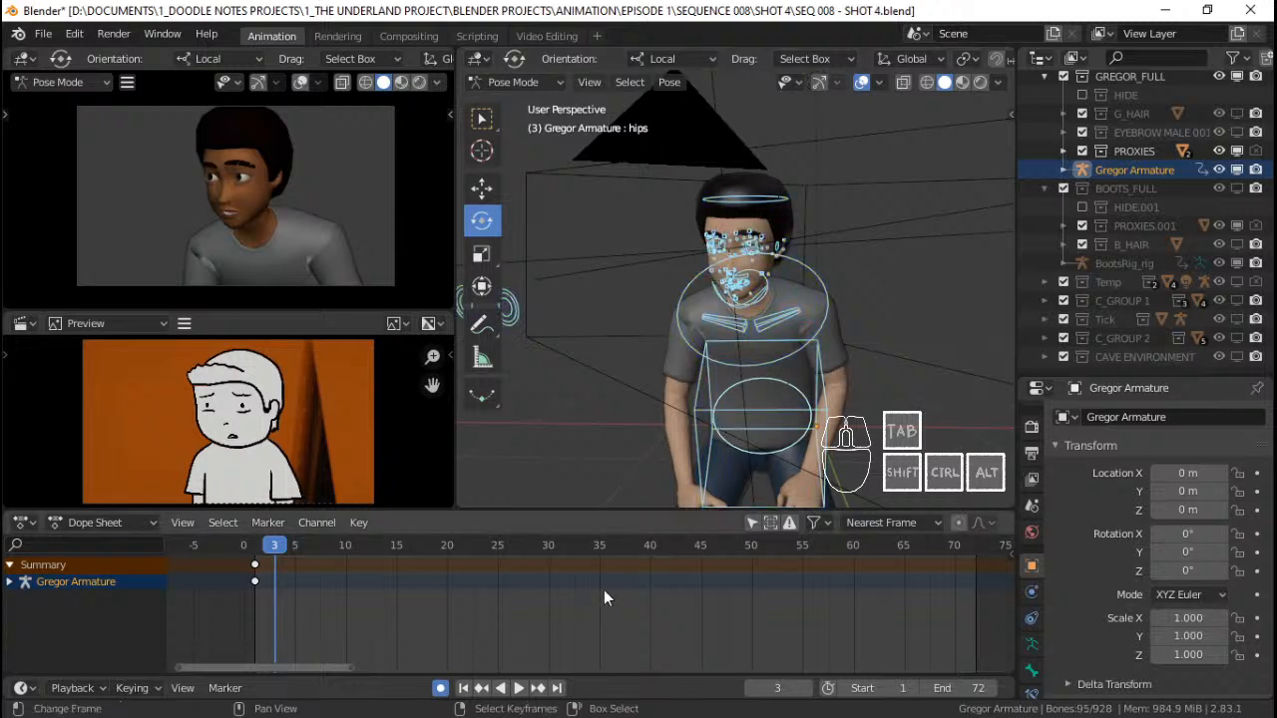
key("ctrl+s")
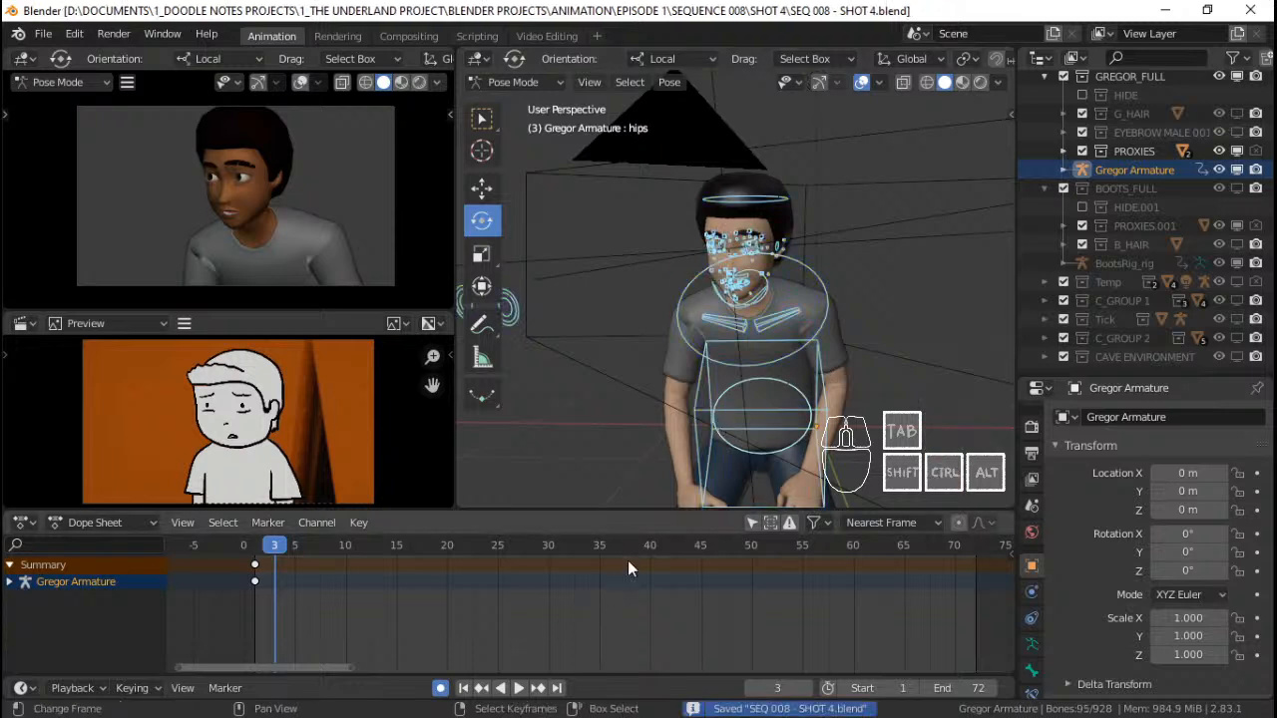
Scrub through the opening frames, play the shot from frame 1 and stop at frame 30
left_click(253, 592)
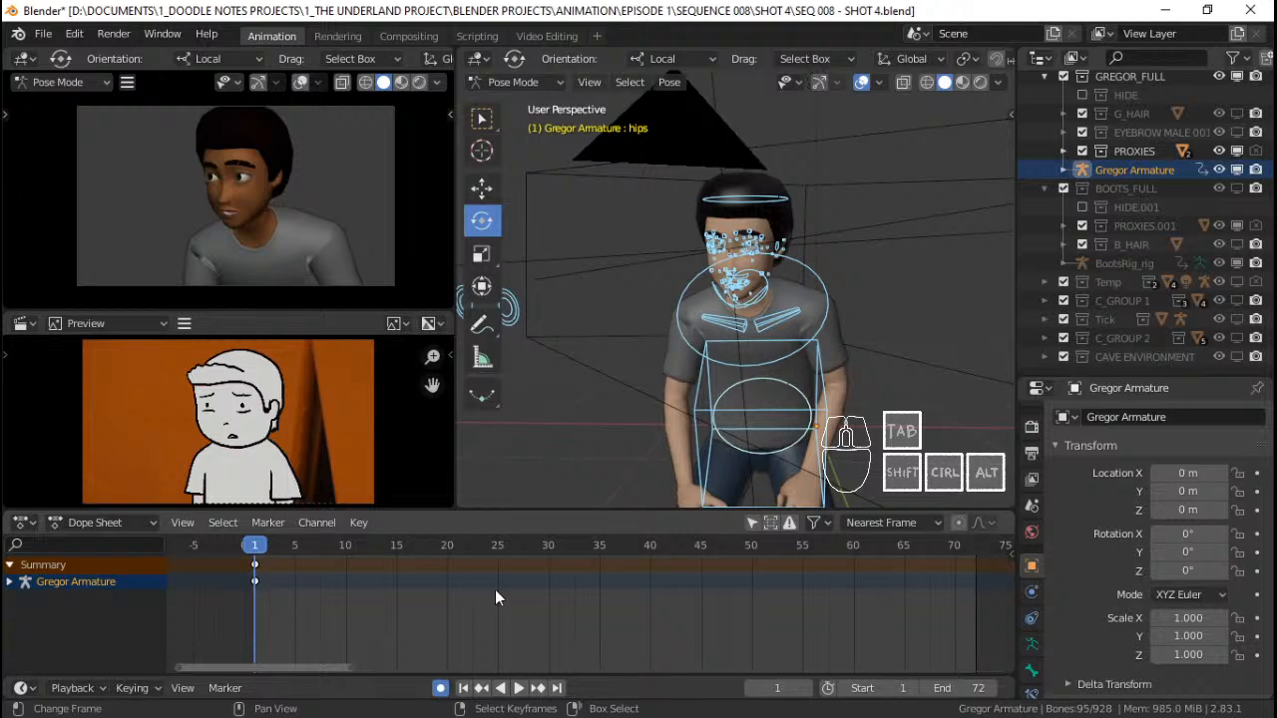
left_click(346, 587)
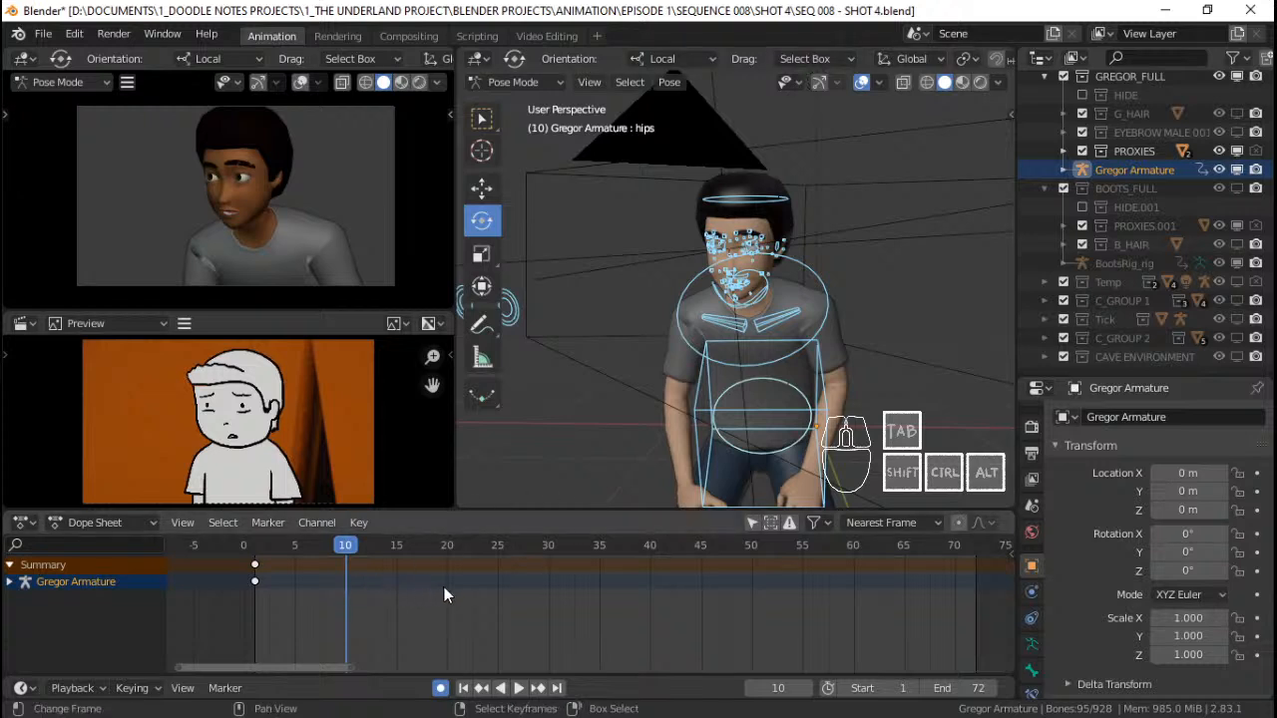
left_click(397, 582)
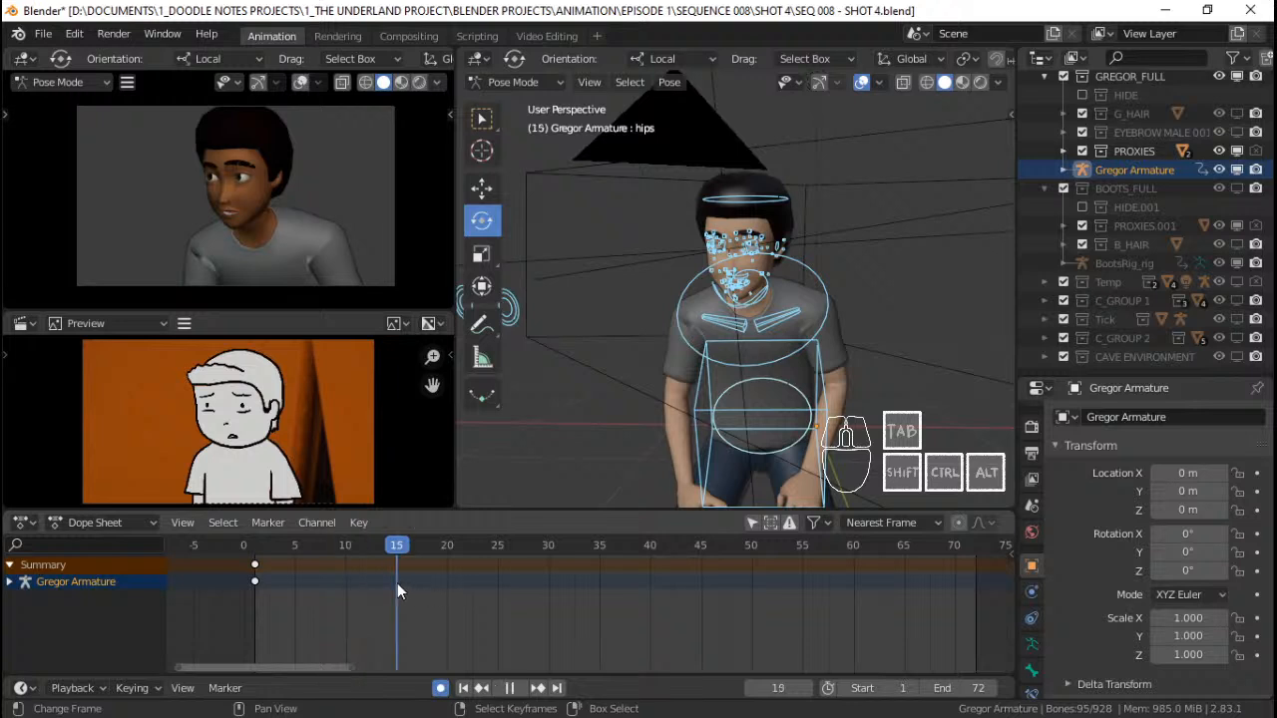
left_click(342, 592)
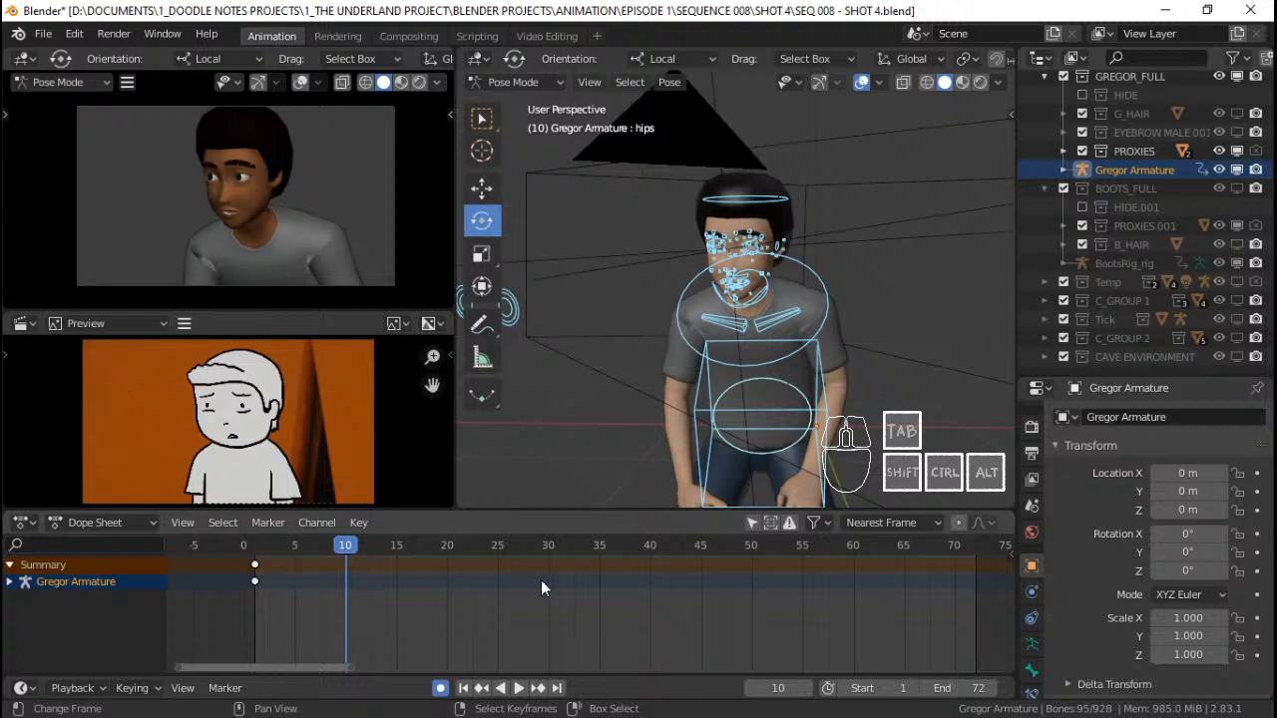
left_click(256, 579)
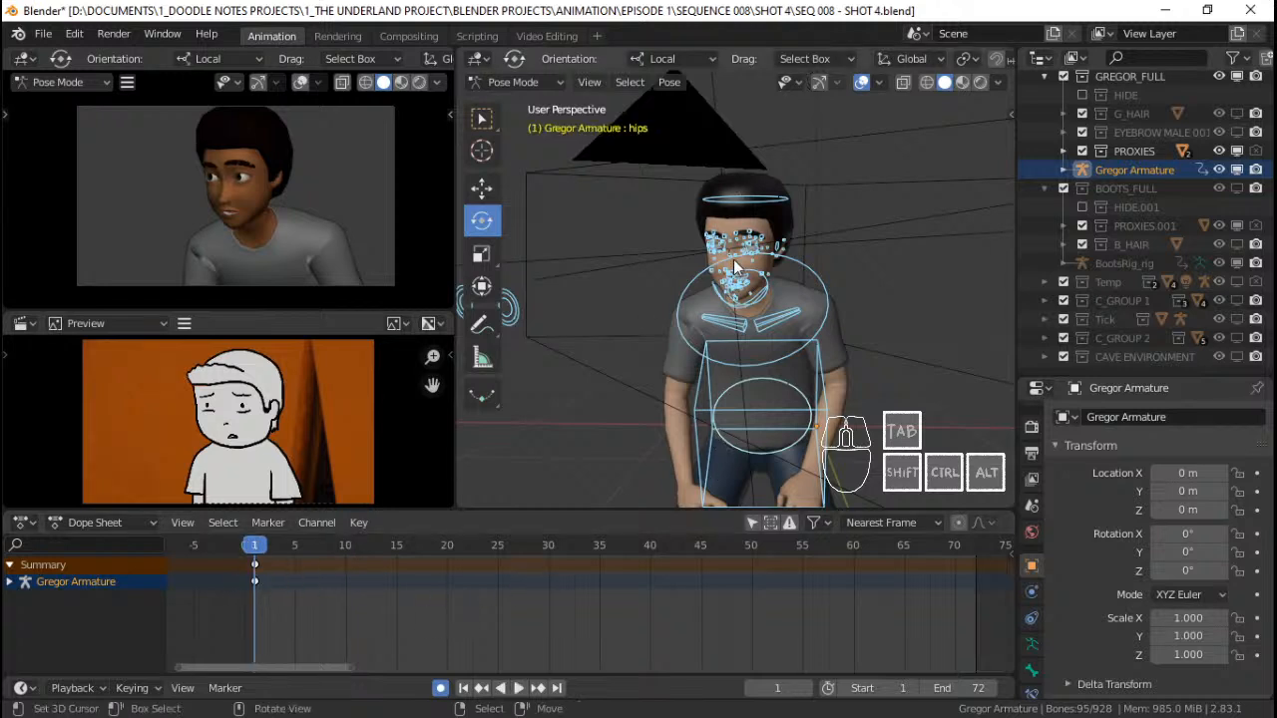
key("space")
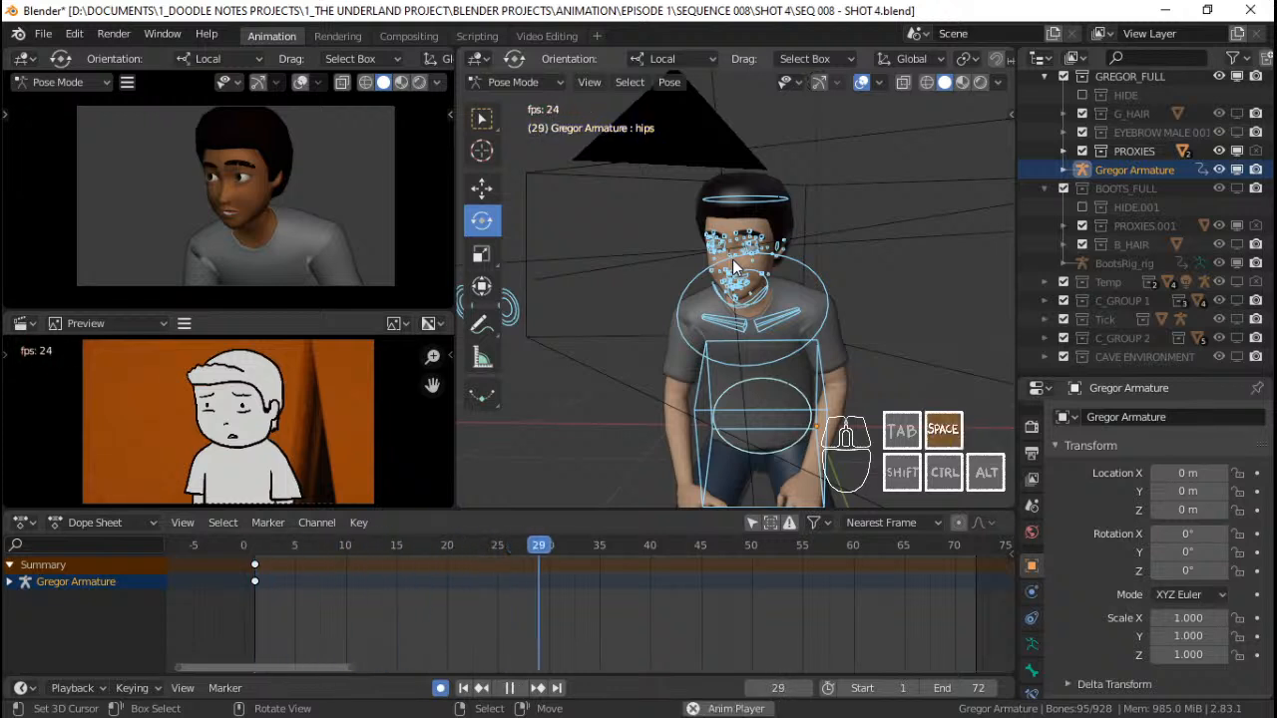
key("space")
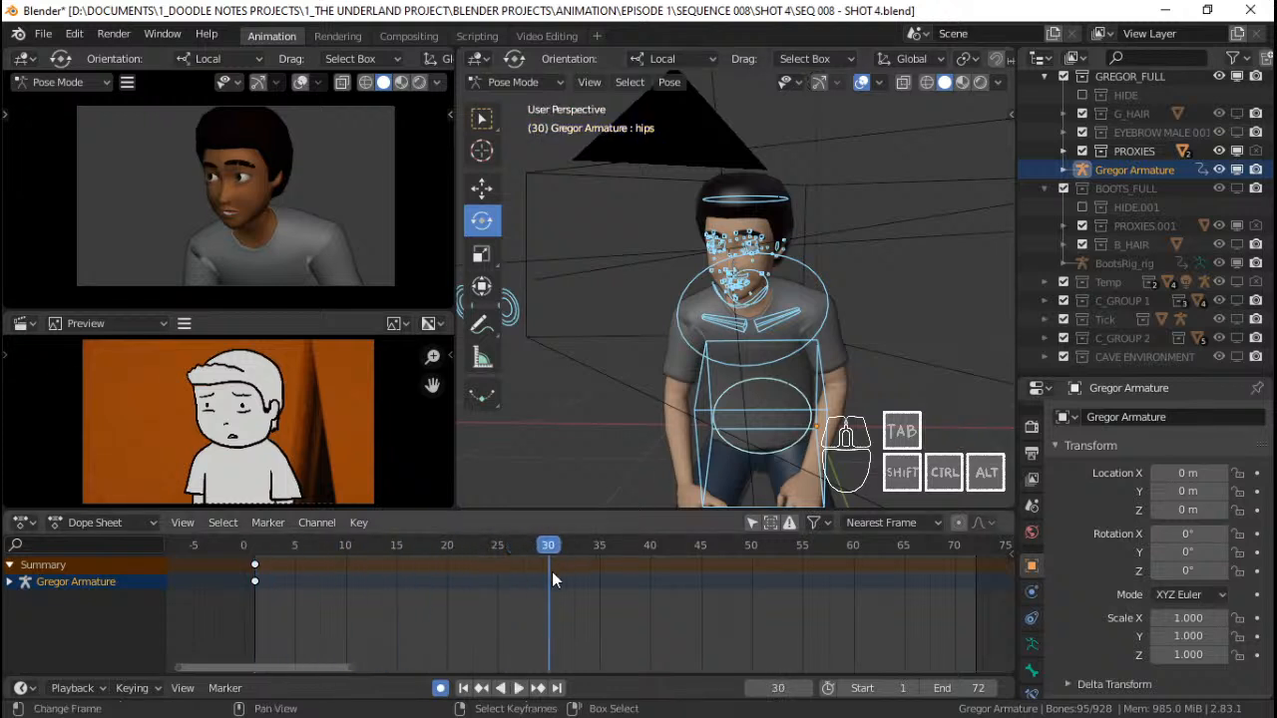
At frame 30, rotate Gregor's head control by about 7° around its local Y axis
left_click(807, 321)
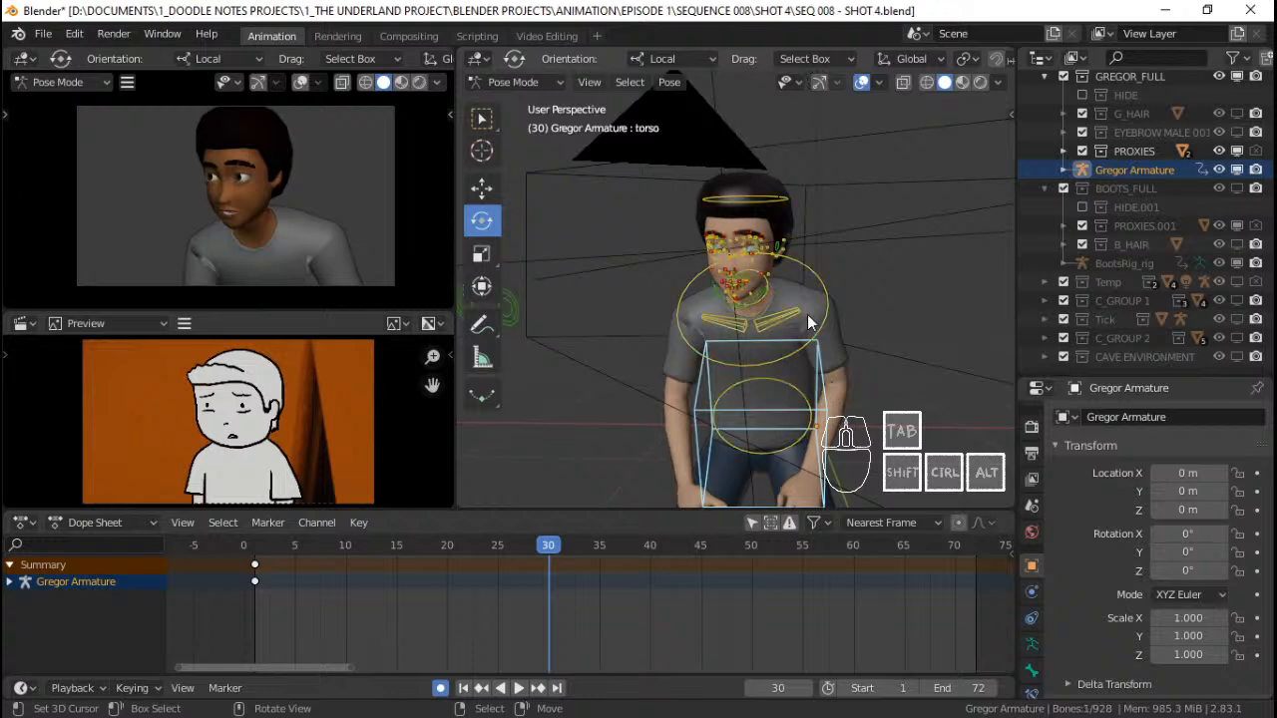
left_click(745, 257)
key("r")
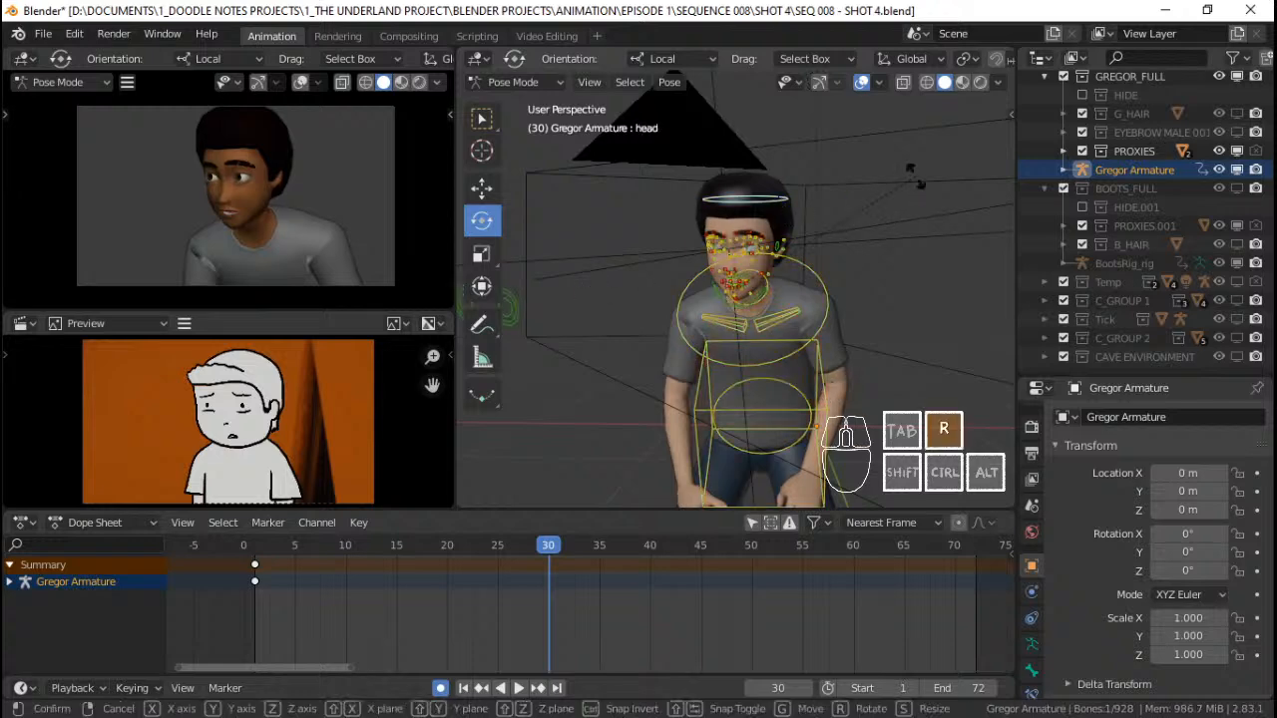
key("z")
right_click(912, 172)
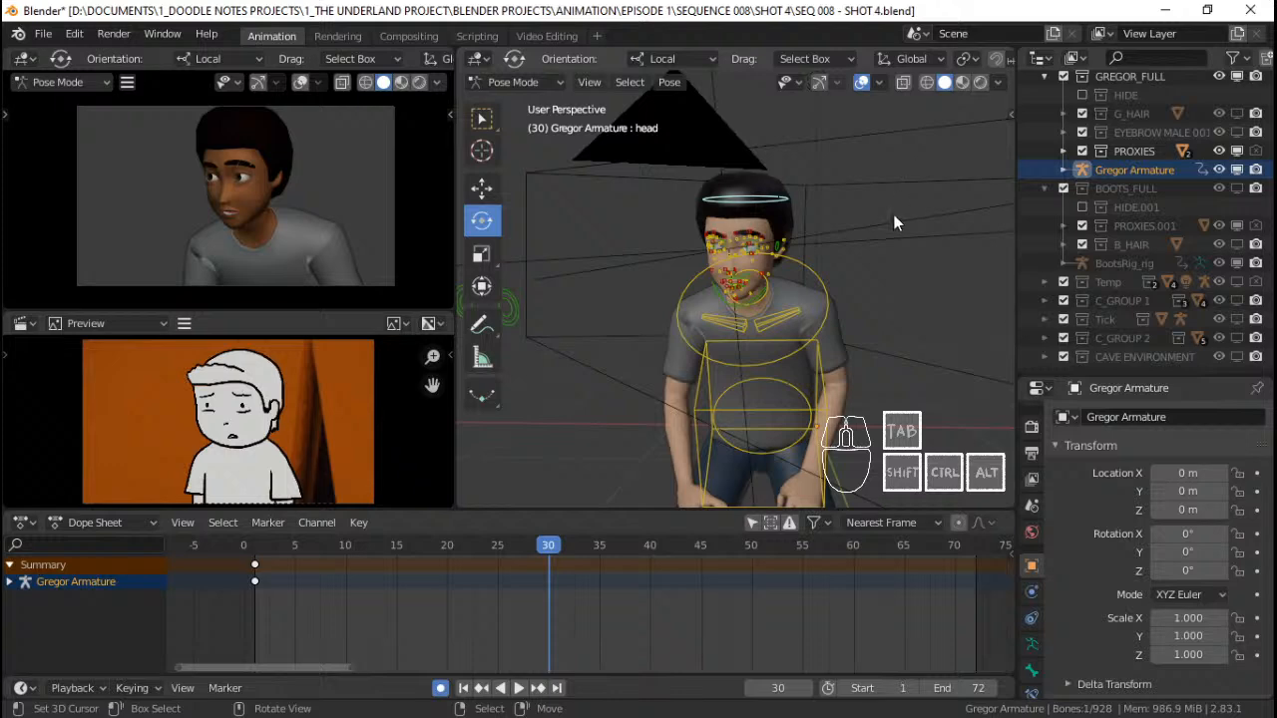
key("r")
key("z")
key("y")
key("y")
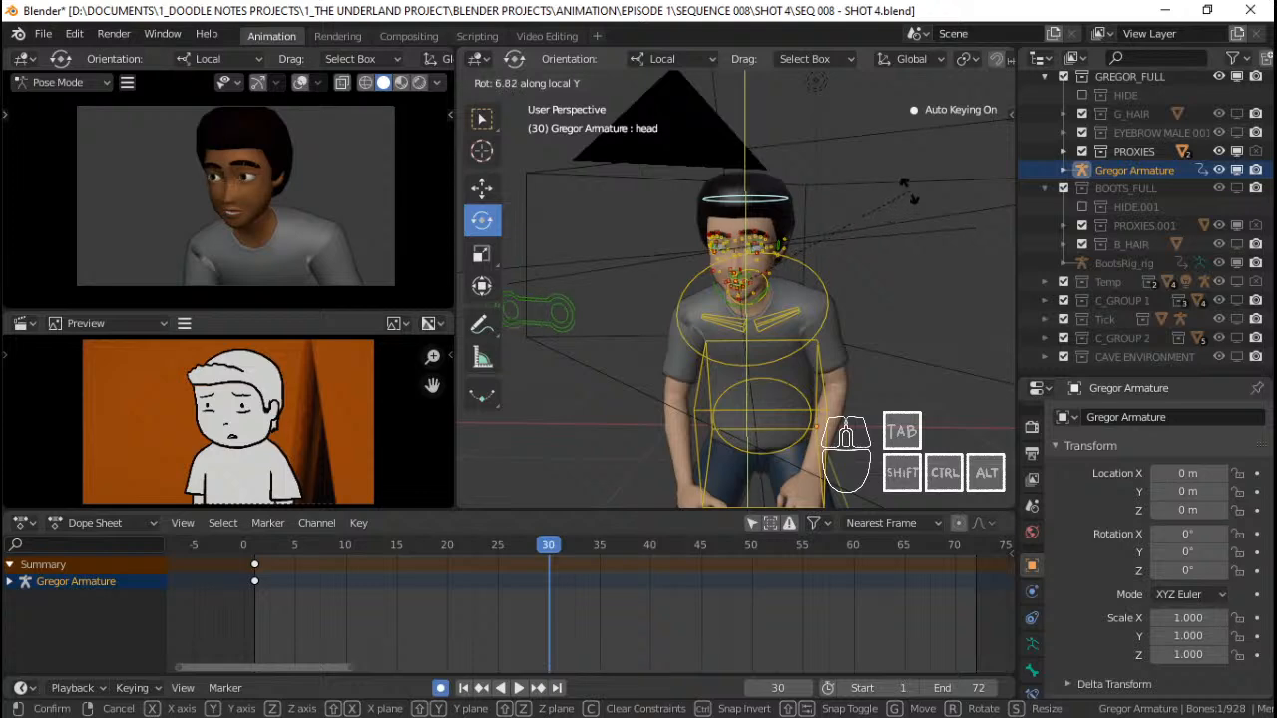
left_click(908, 190)
Move Gregor's eyes control sideways across the front of his face to redirect his gaze at frame 30
left_click(536, 308)
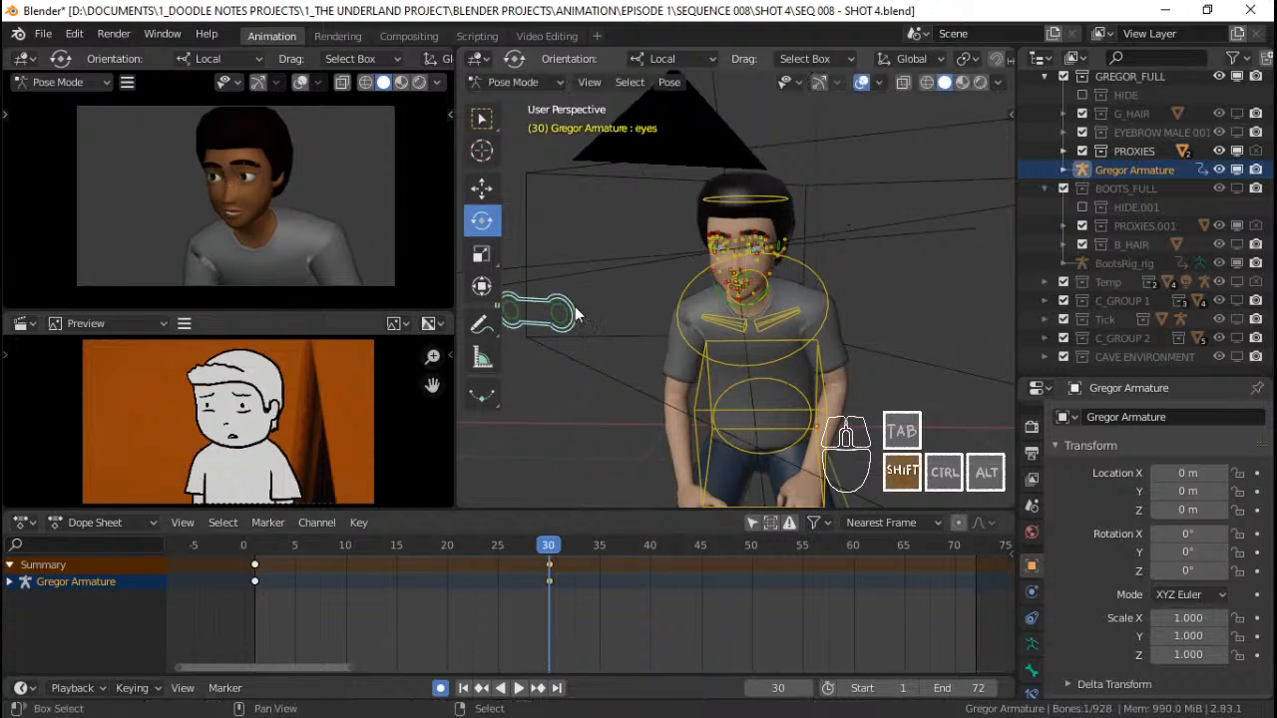
middle_click_drag(539, 310, 769, 327)
scroll(771, 317, "up", 6)
scroll(760, 310, "up", 1)
scroll(743, 318, "down", 2)
scroll(740, 323, "up", 1)
scroll(741, 340, "up", 2)
scroll(767, 328, "down", 1)
middle_click_drag(767, 328, 755, 337)
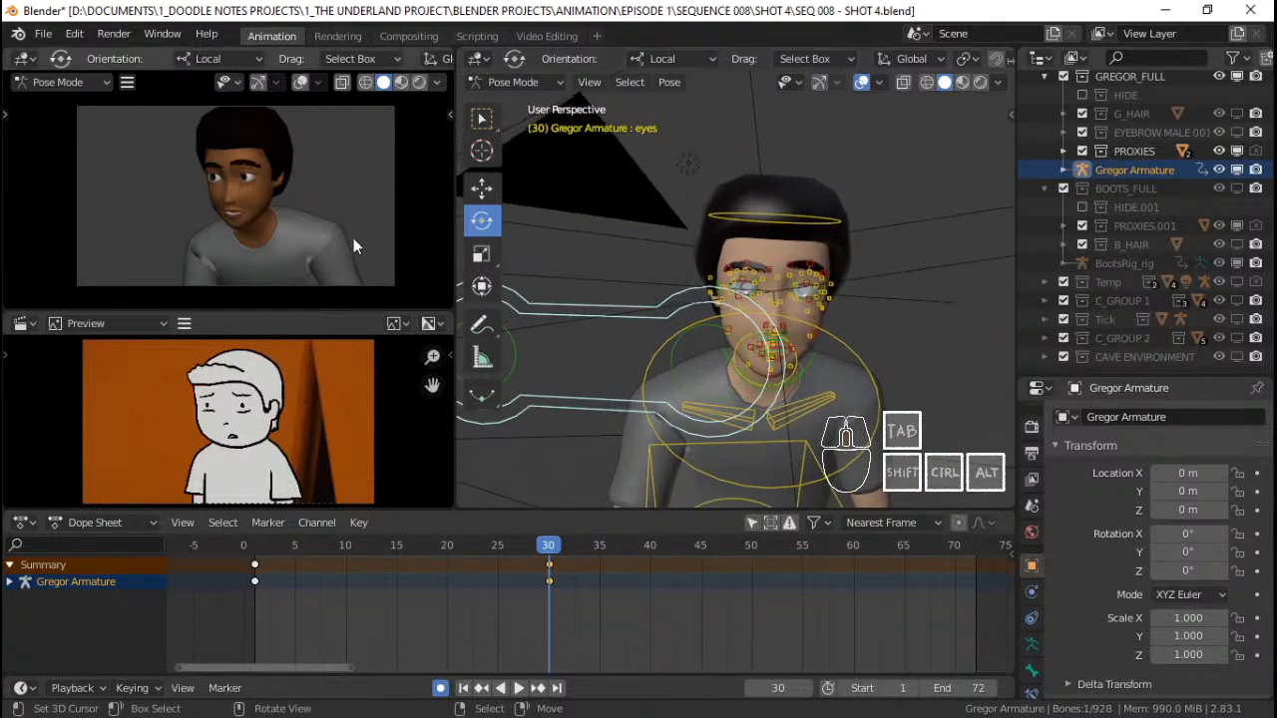
key("g")
right_click(841, 305)
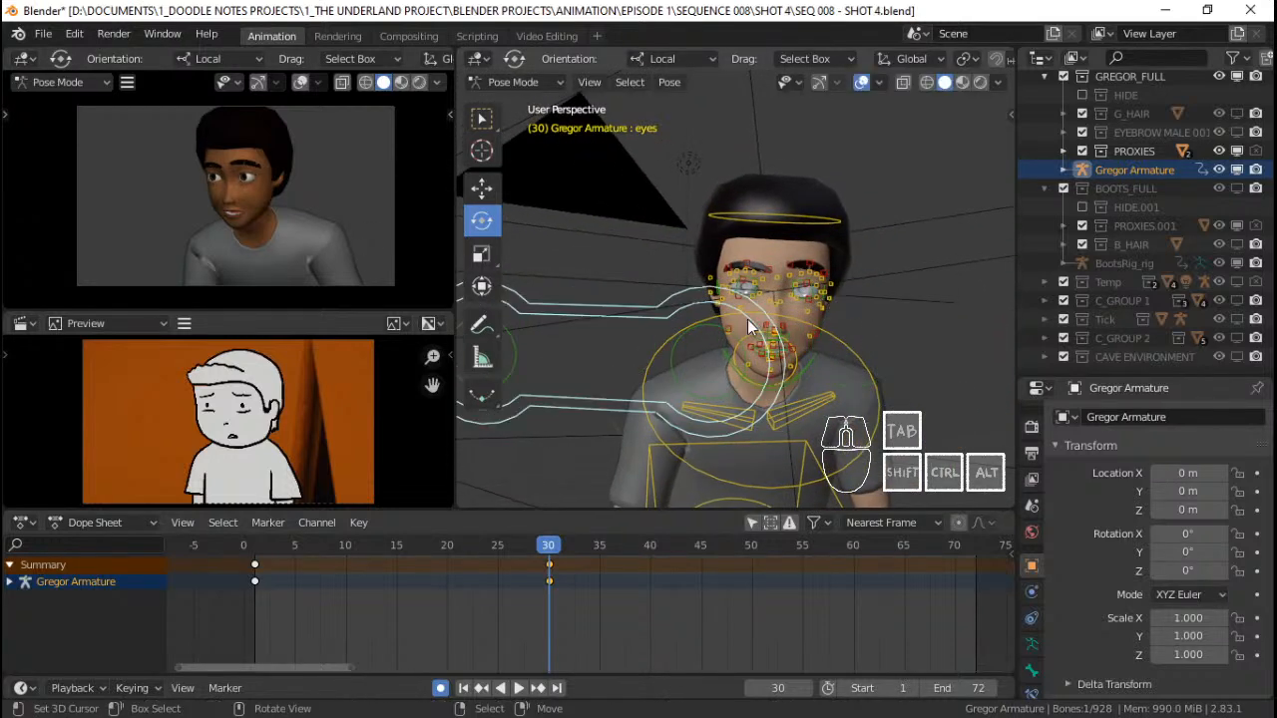
key("g")
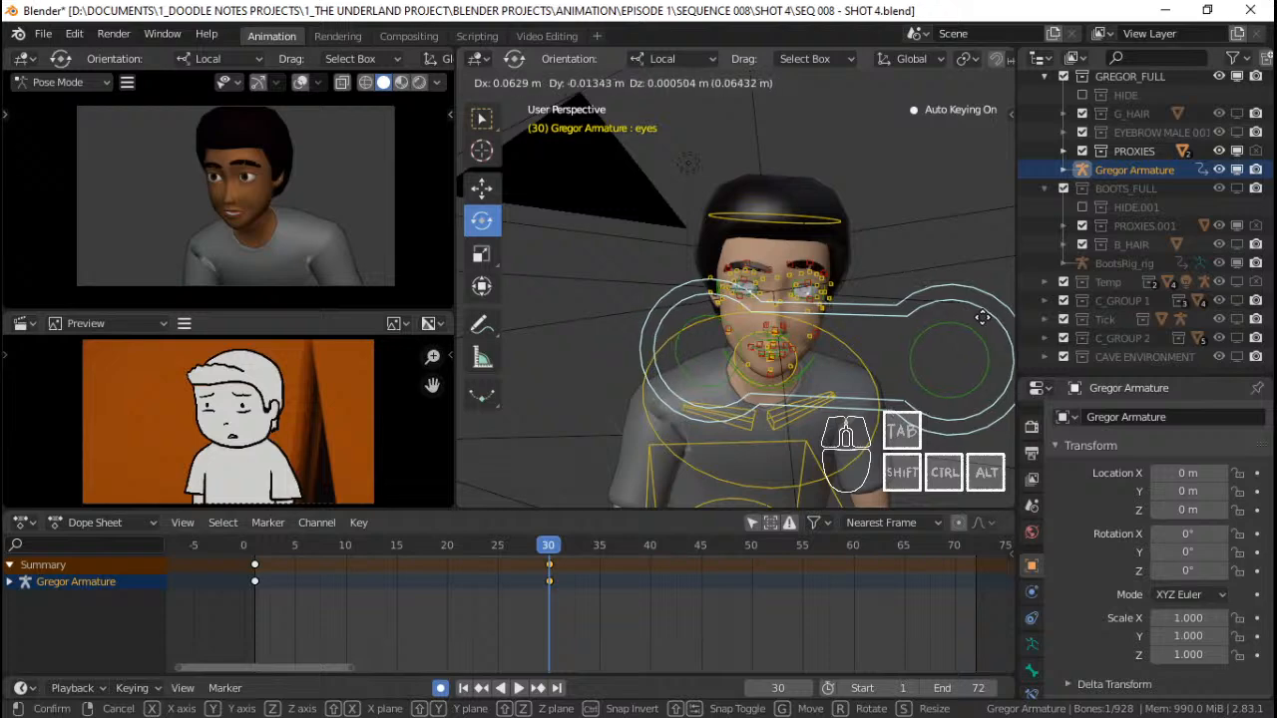
left_click(907, 341)
Rotate Gregor's eyes control freely and nudge it to refine his gaze at frame 30
middle_click_drag(907, 341, 878, 337)
key("r")
key("r")
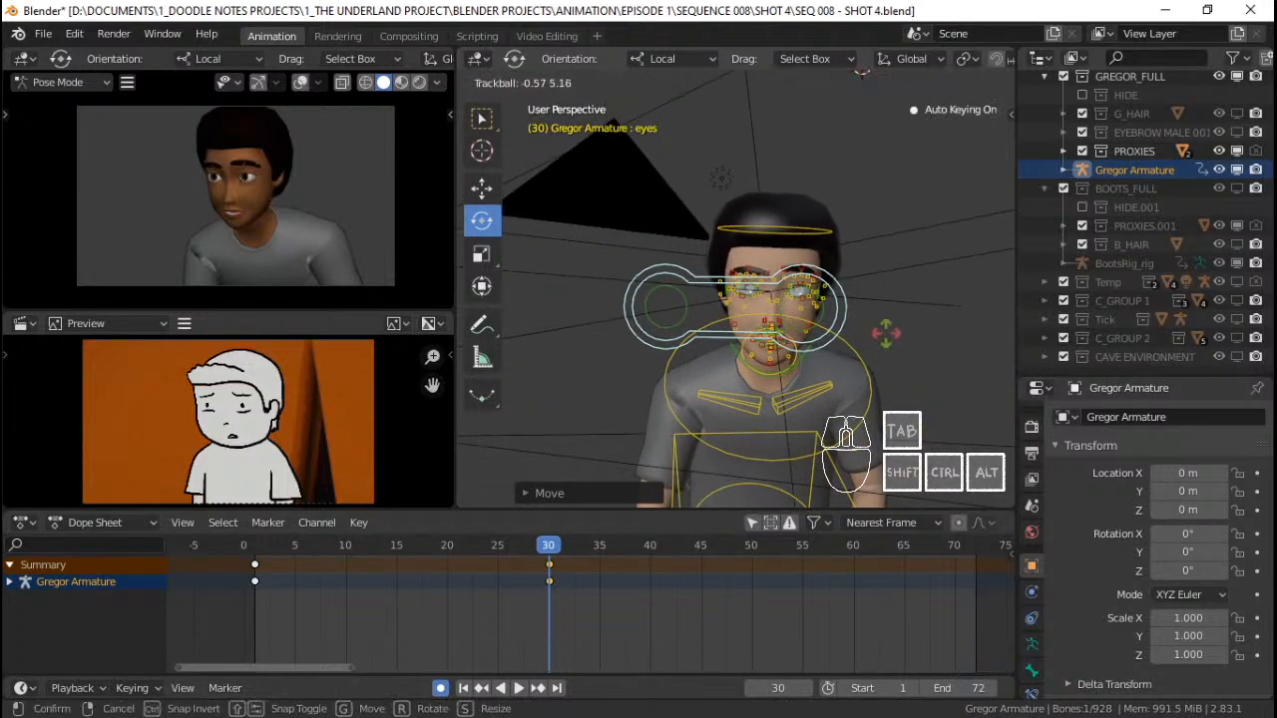
left_click(887, 334)
middle_click_drag(759, 310, 766, 327, "shift")
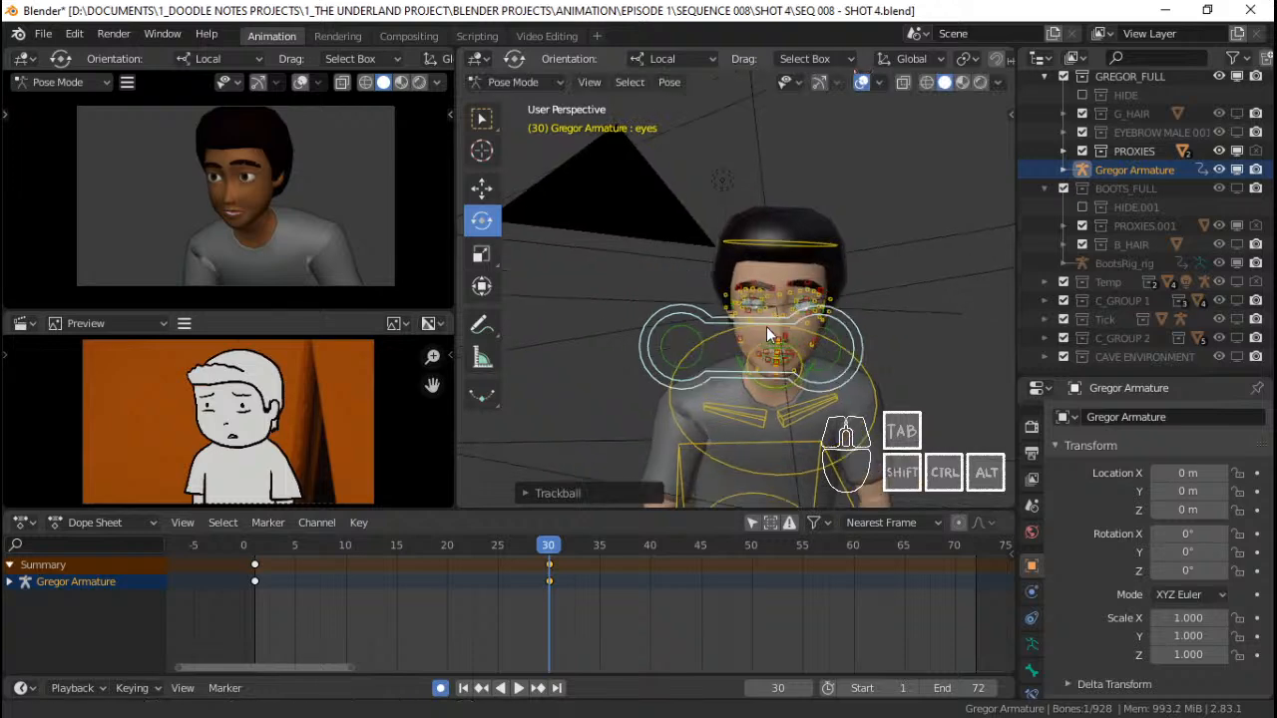
scroll(766, 327, "up", 3)
scroll(766, 329, "down", 2)
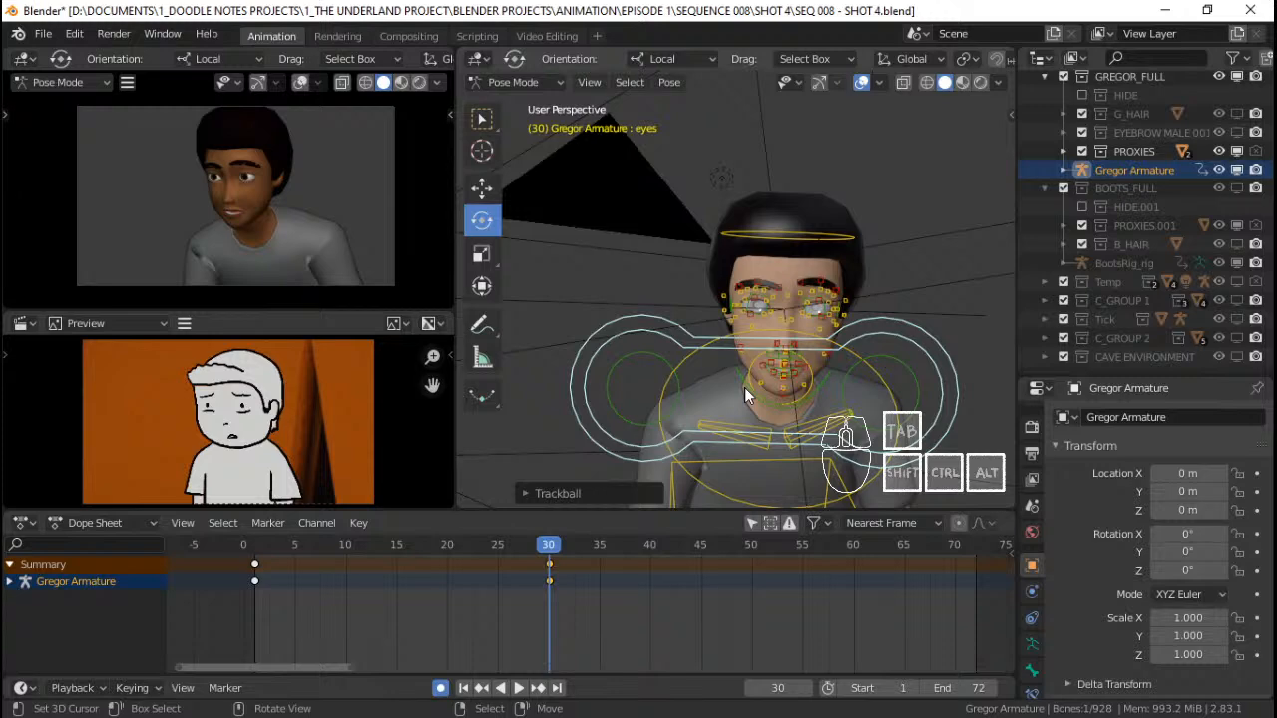
key("g")
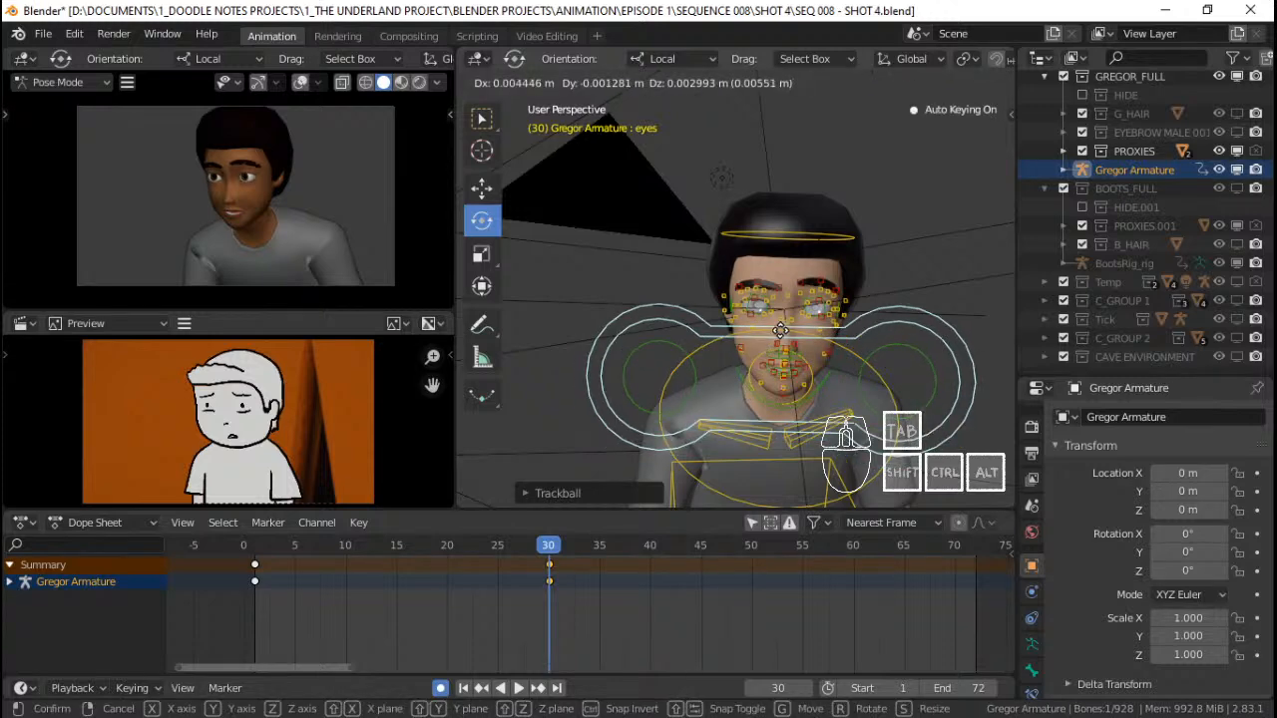
left_click(781, 330)
Insert LocRotScale keyframes on all of Gregor's controls at frame 30, return to frame 1 and save the file
scroll(781, 329, "down", 3)
key("a")
scroll(803, 331, "up", 1)
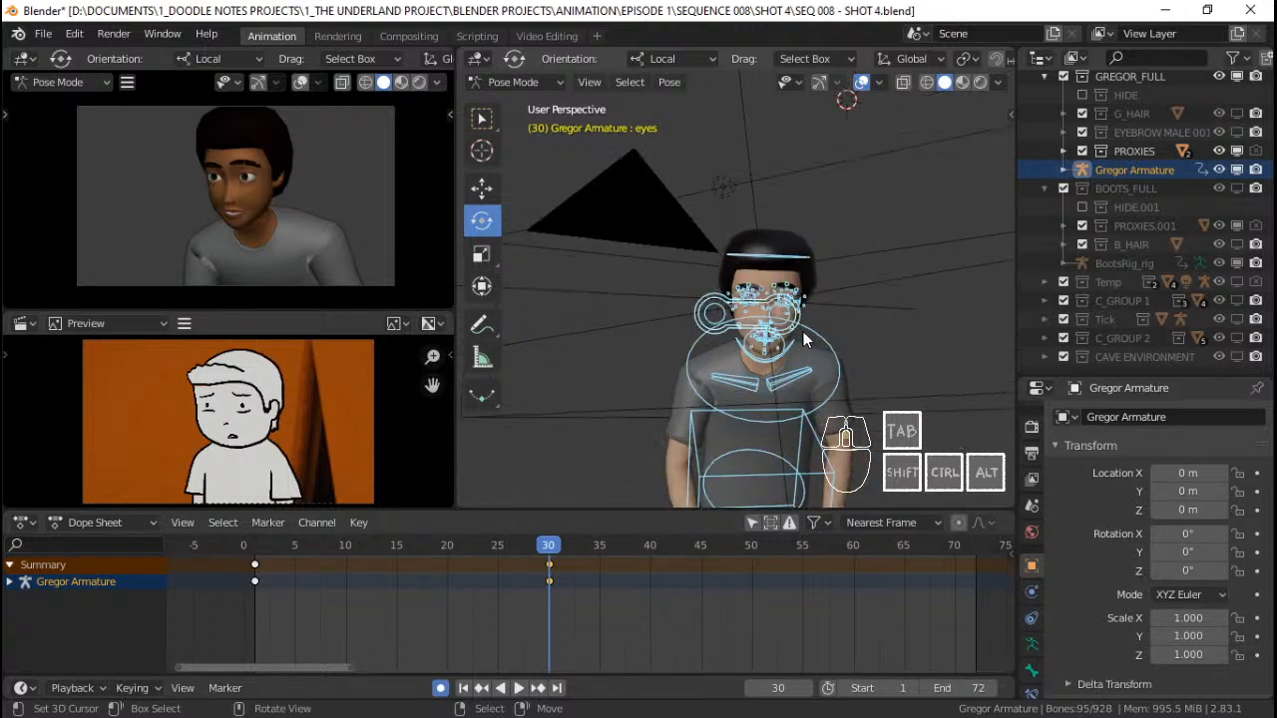
key("i")
left_click(255, 596)
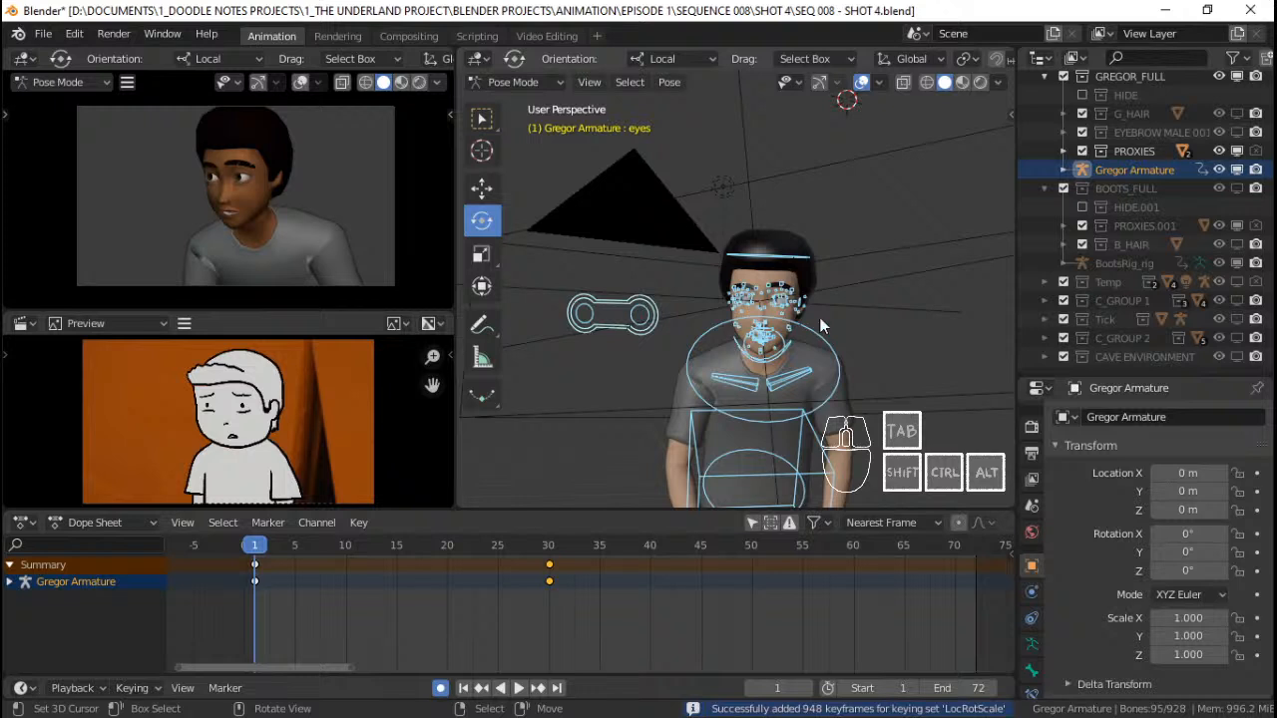
key("ctrl+s")
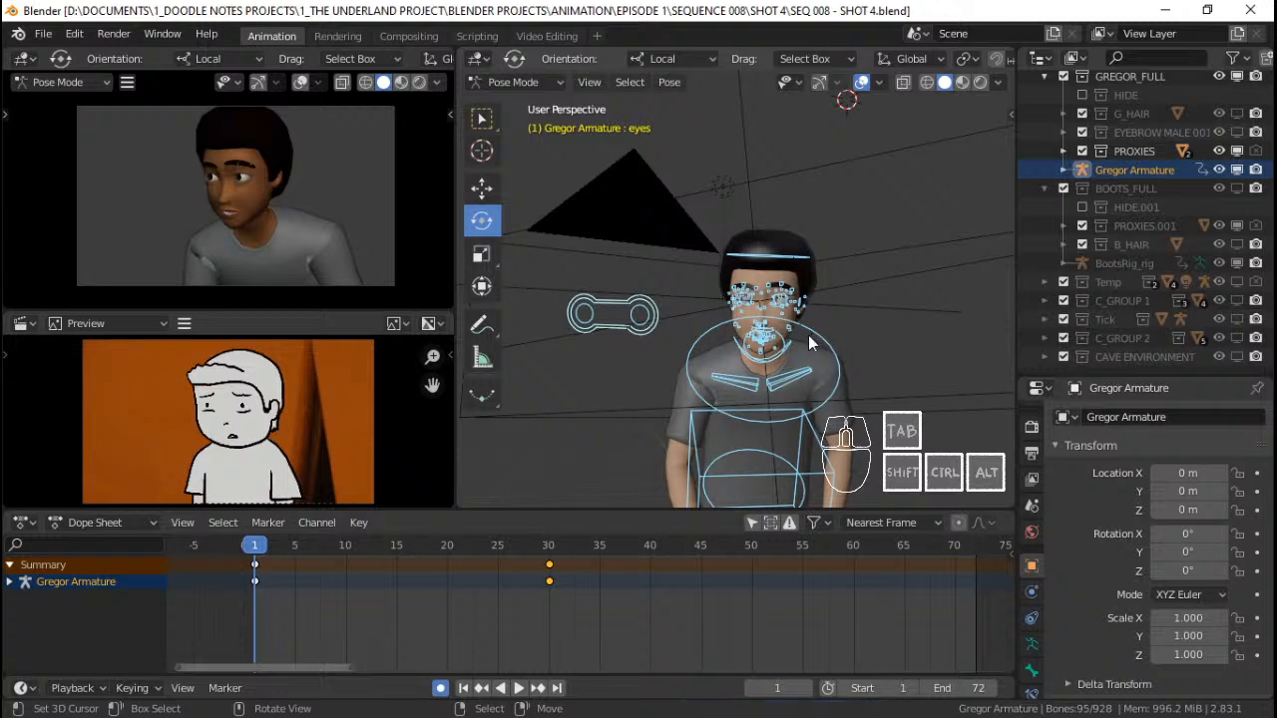
At frame 30, shift Gregor's torso control slightly in front view and keyframe all of his controls
left_click(546, 571)
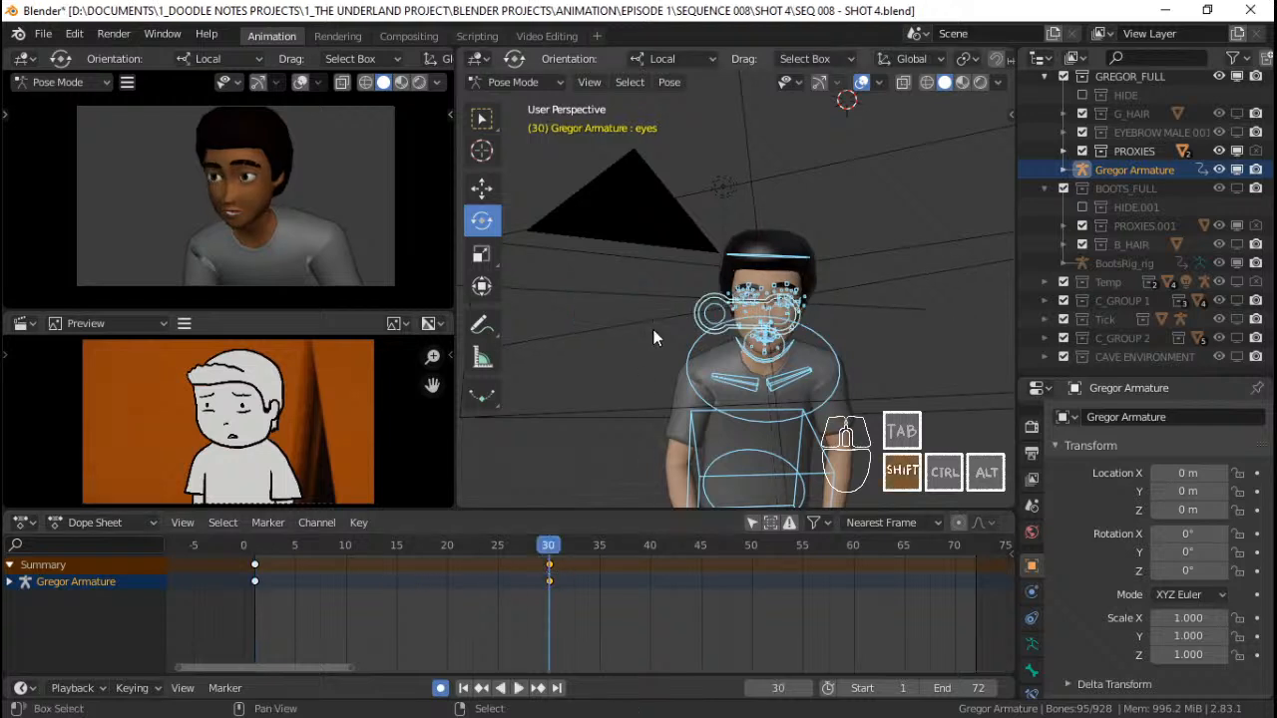
key("shift+Left")
key("Up")
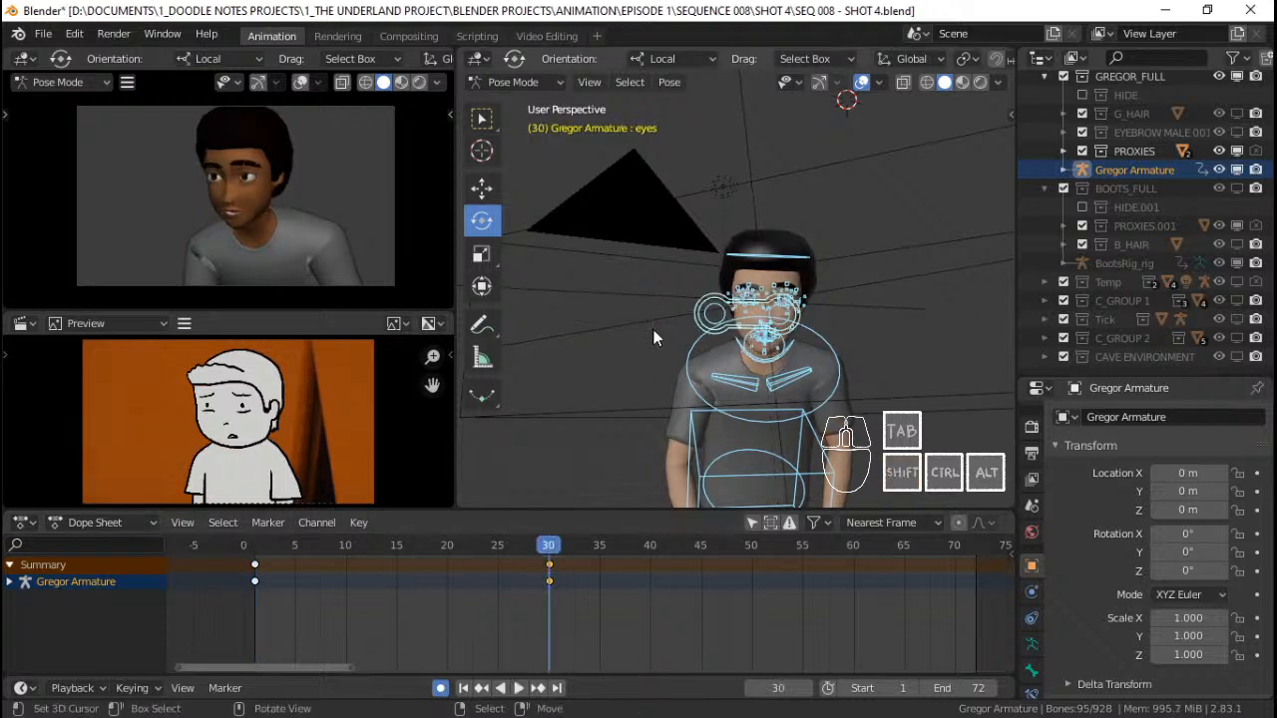
right_click(831, 349)
middle_click_drag(832, 351, 770, 403)
right_click(769, 404)
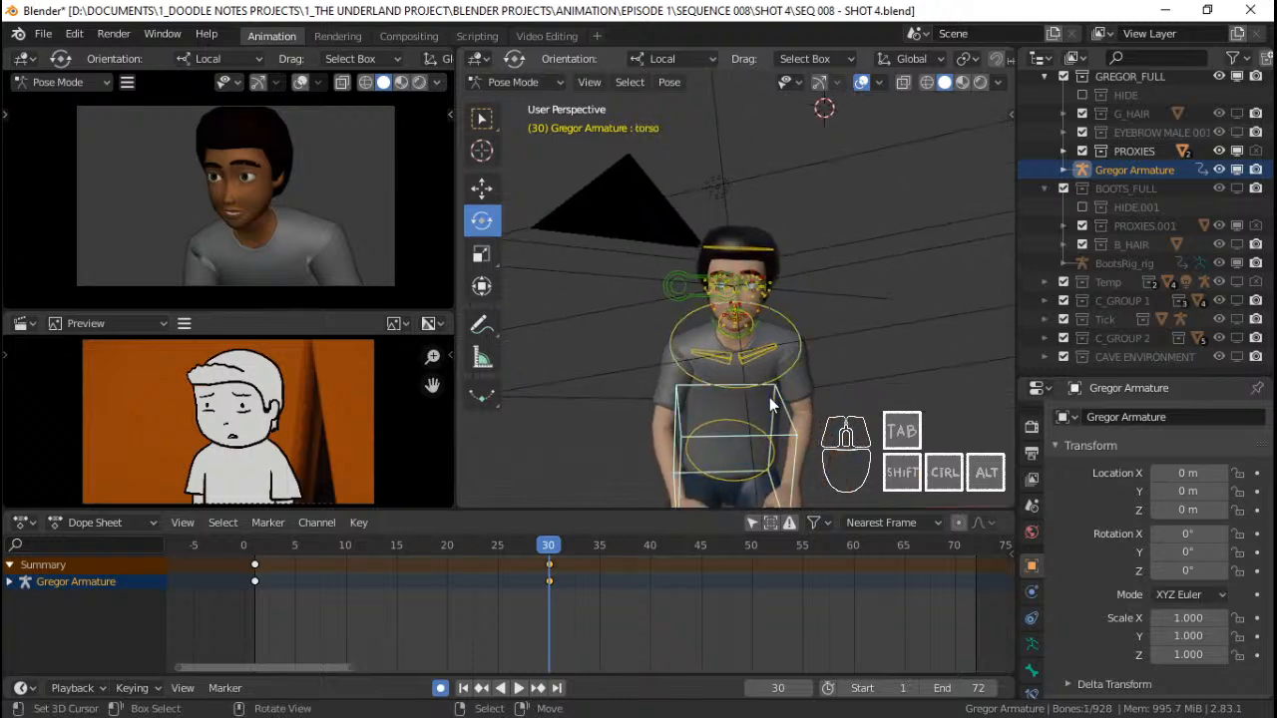
key("KP_1")
scroll(772, 426, "up", 4)
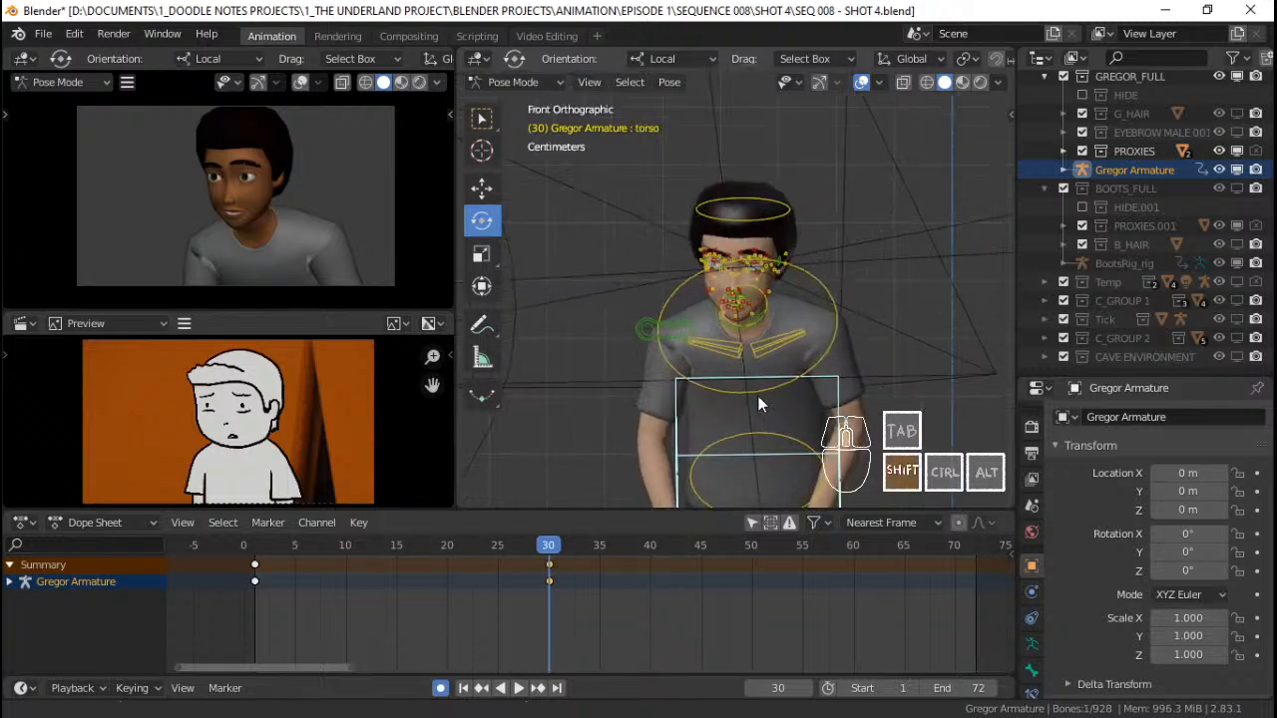
key("g")
left_click(844, 417)
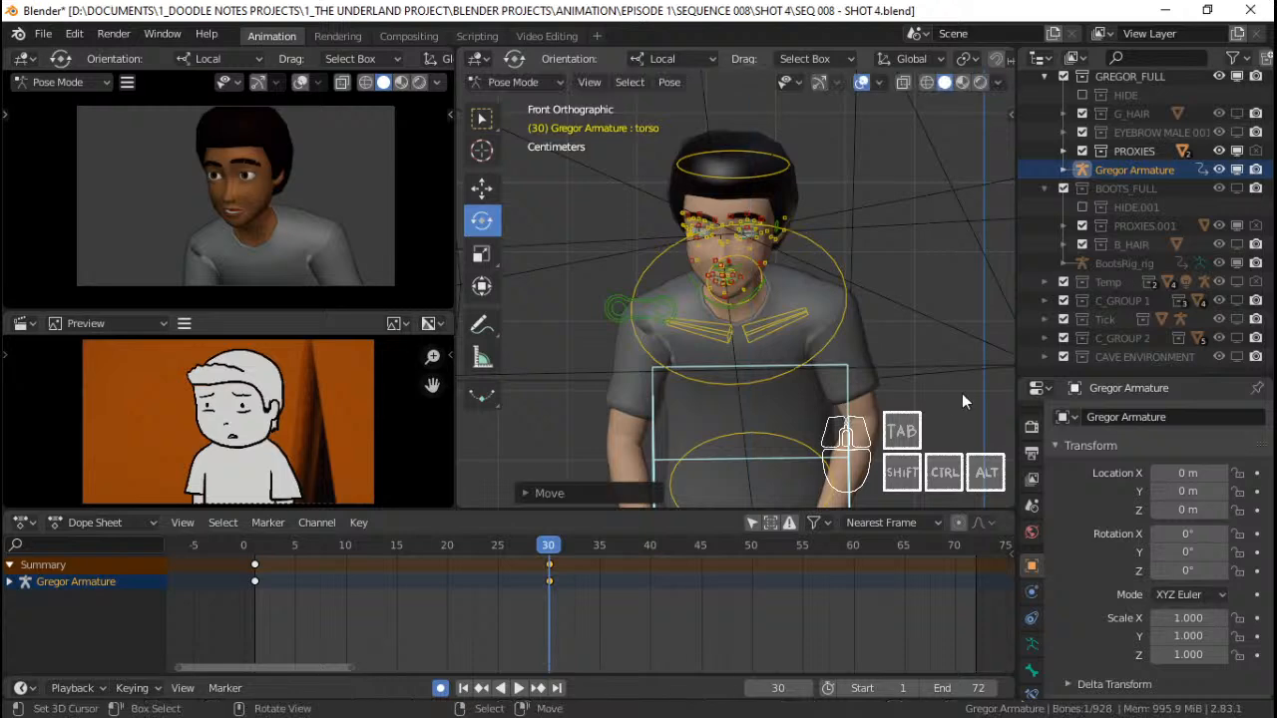
key("a")
key("i")
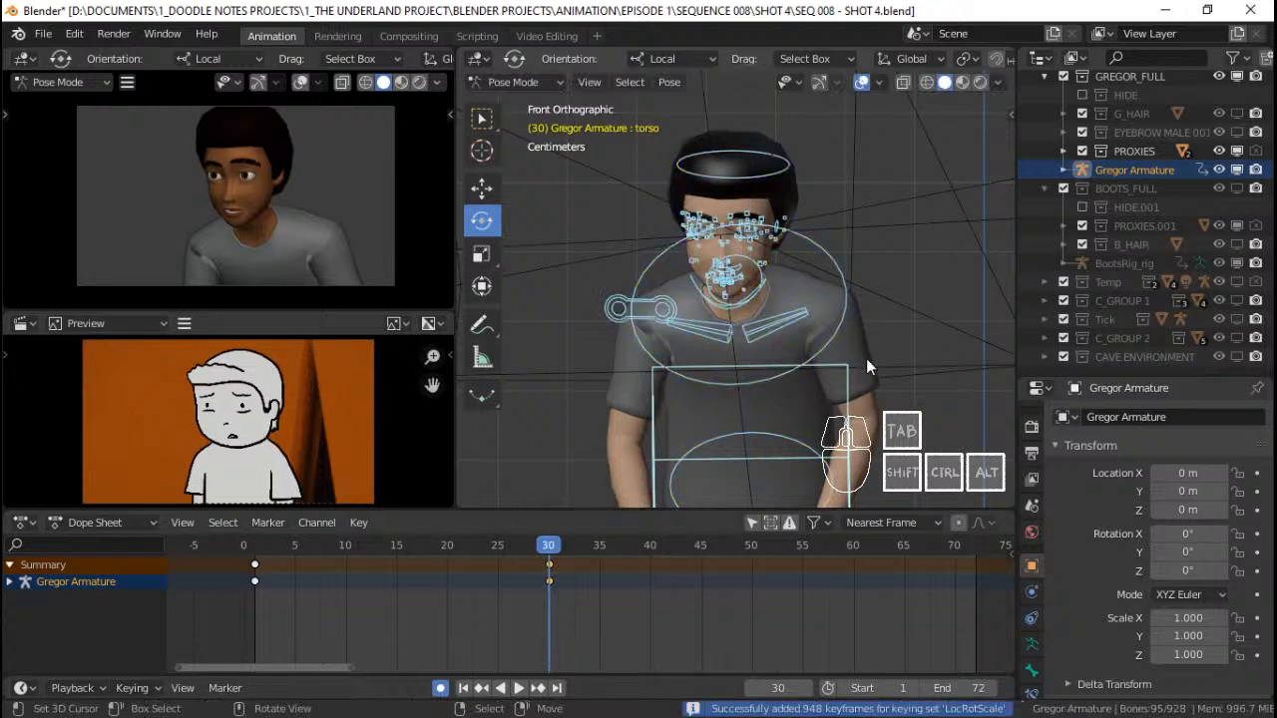
Select Gregor's head control and examine his frame 30 pose closely from the front
right_click(777, 154)
middle_click_drag(790, 207, 816, 217, "shift")
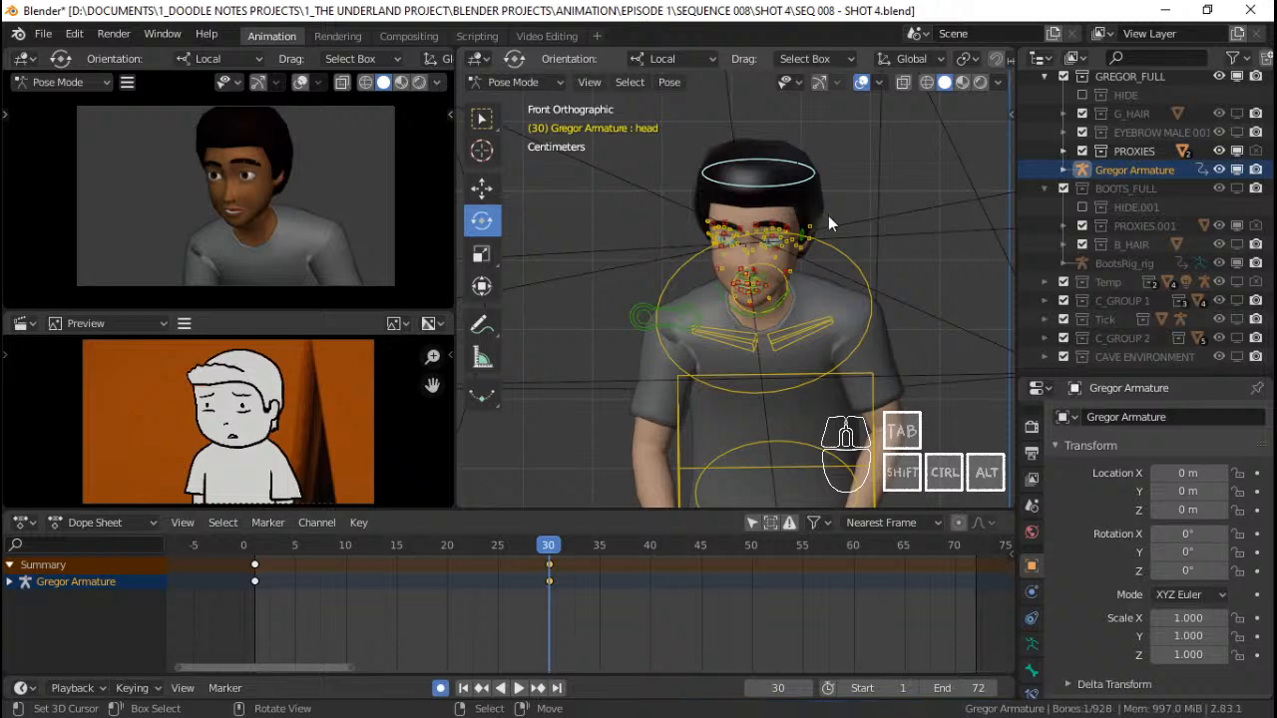
middle_click_drag(843, 274, 831, 278, "shift")
scroll(834, 277, "up", 1)
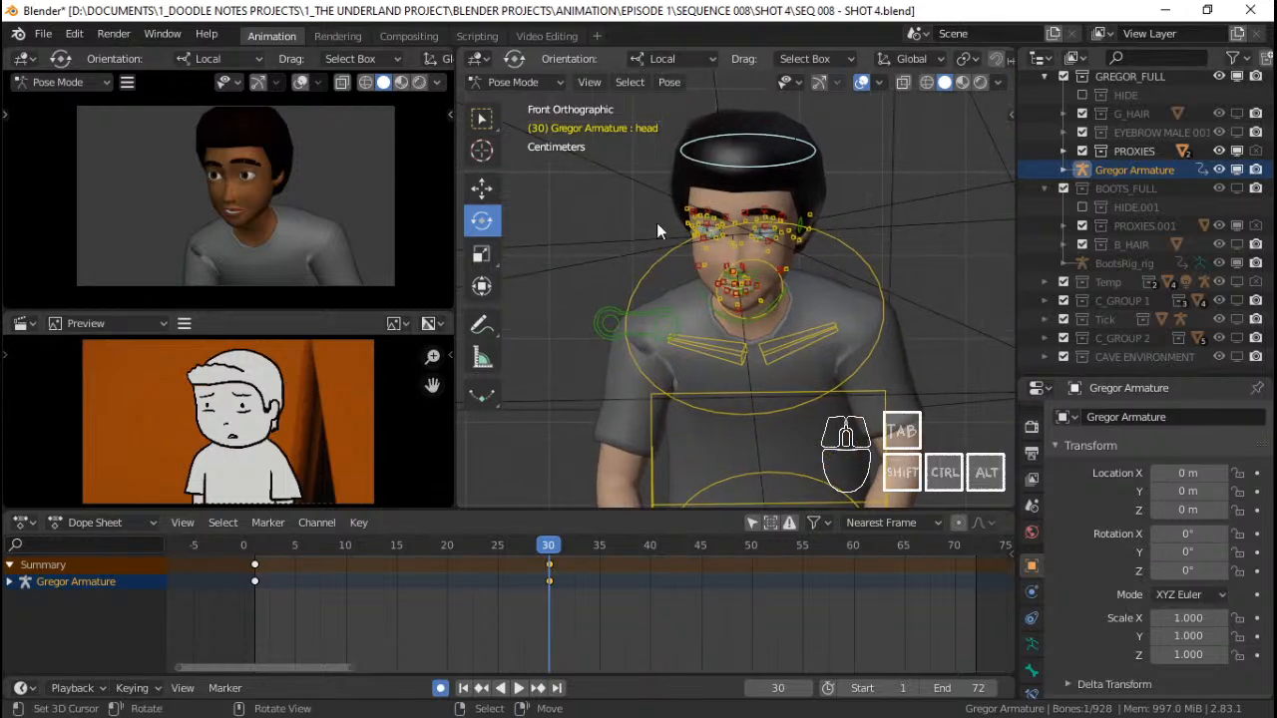
scroll(748, 261, "down", 1)
middle_click_drag(749, 260, 786, 276, "shift")
scroll(787, 270, "down", 1)
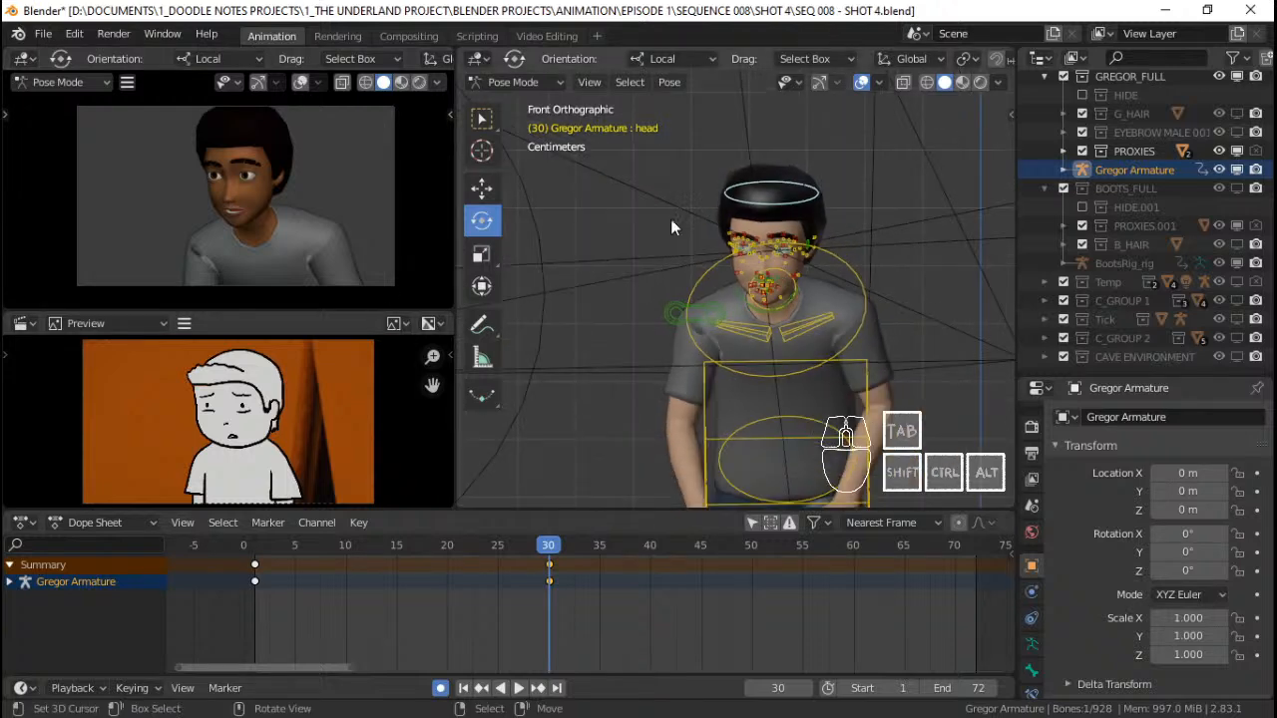
scroll(776, 287, "up", 2)
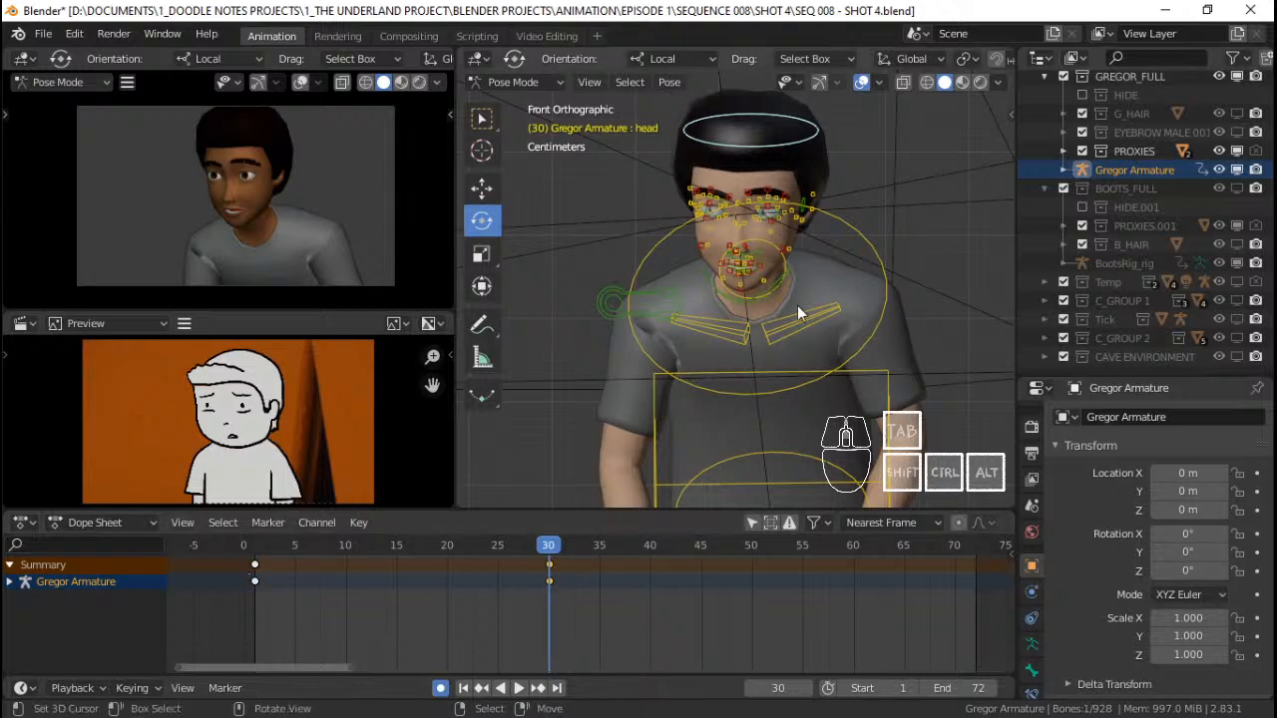
scroll(813, 314, "up", 2)
middle_click_drag(824, 313, 817, 348, "shift")
scroll(827, 363, "down", 1)
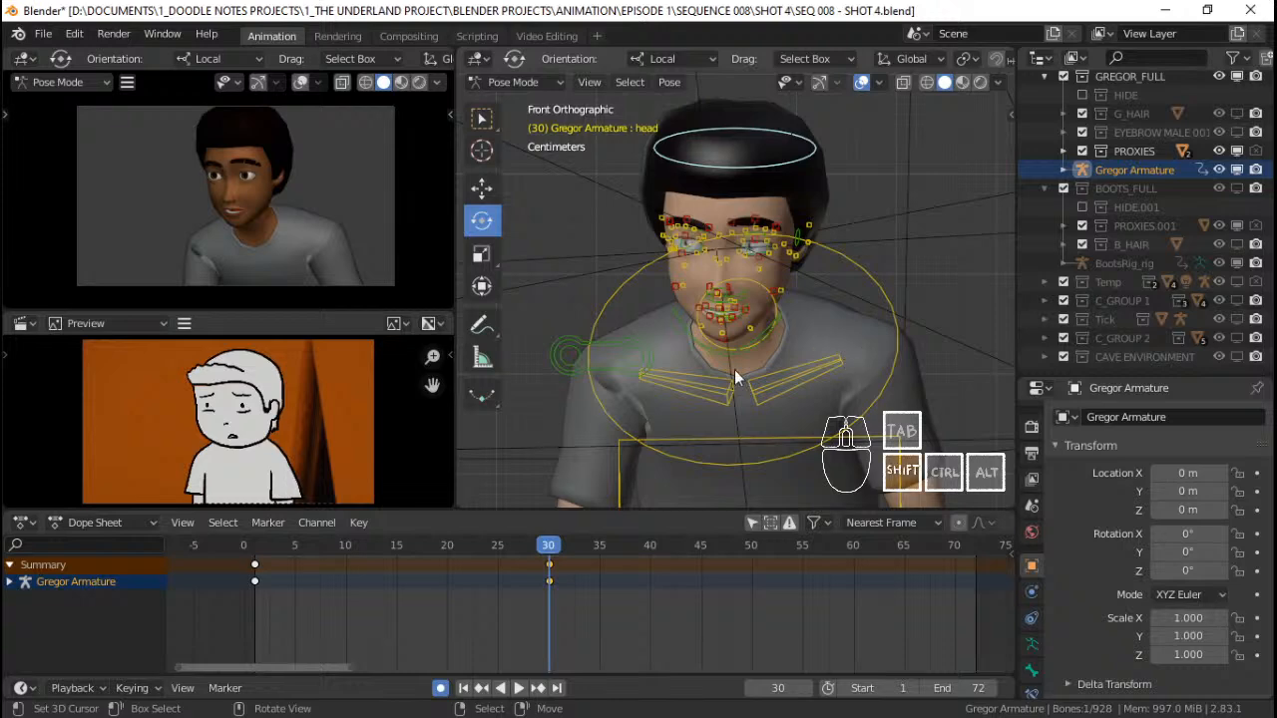
middle_click_drag(841, 344, 836, 347, "shift")
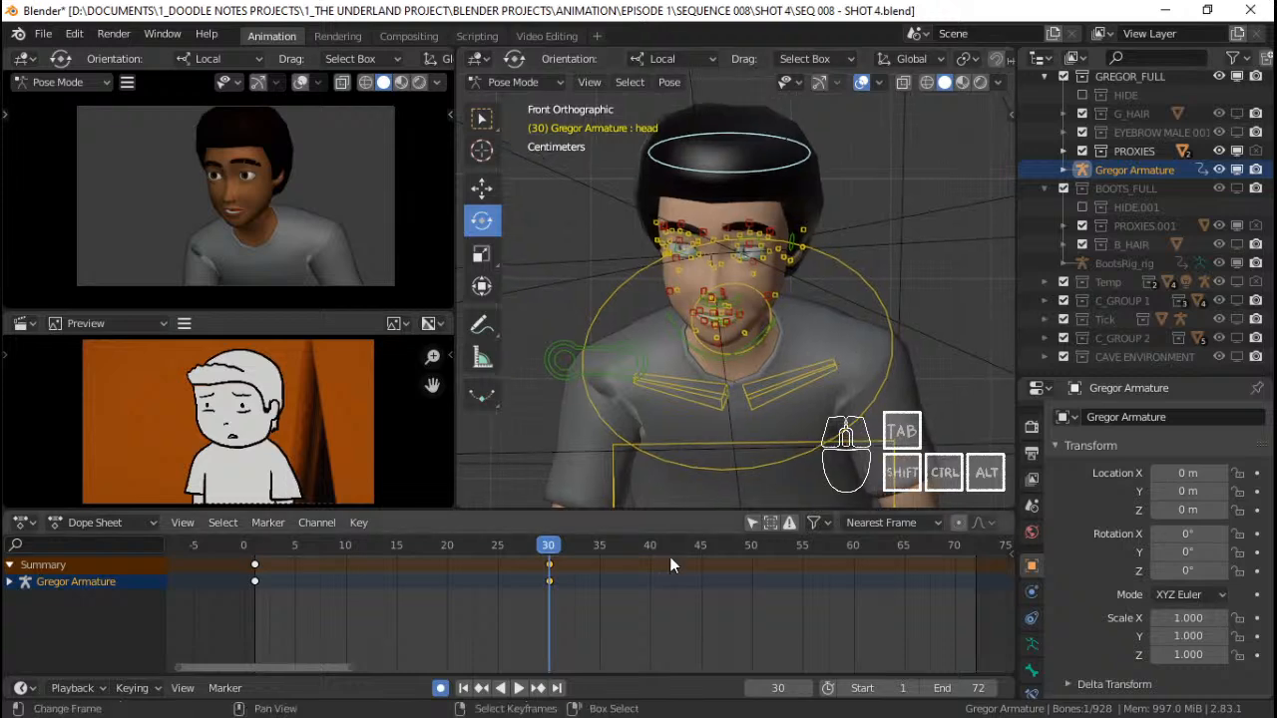
Compare Gregor's pose at frame 1 with the one at frame 30, finishing at frame 30
left_click(262, 580)
left_click(539, 577)
key("Up")
key("Down")
left_click(548, 572)
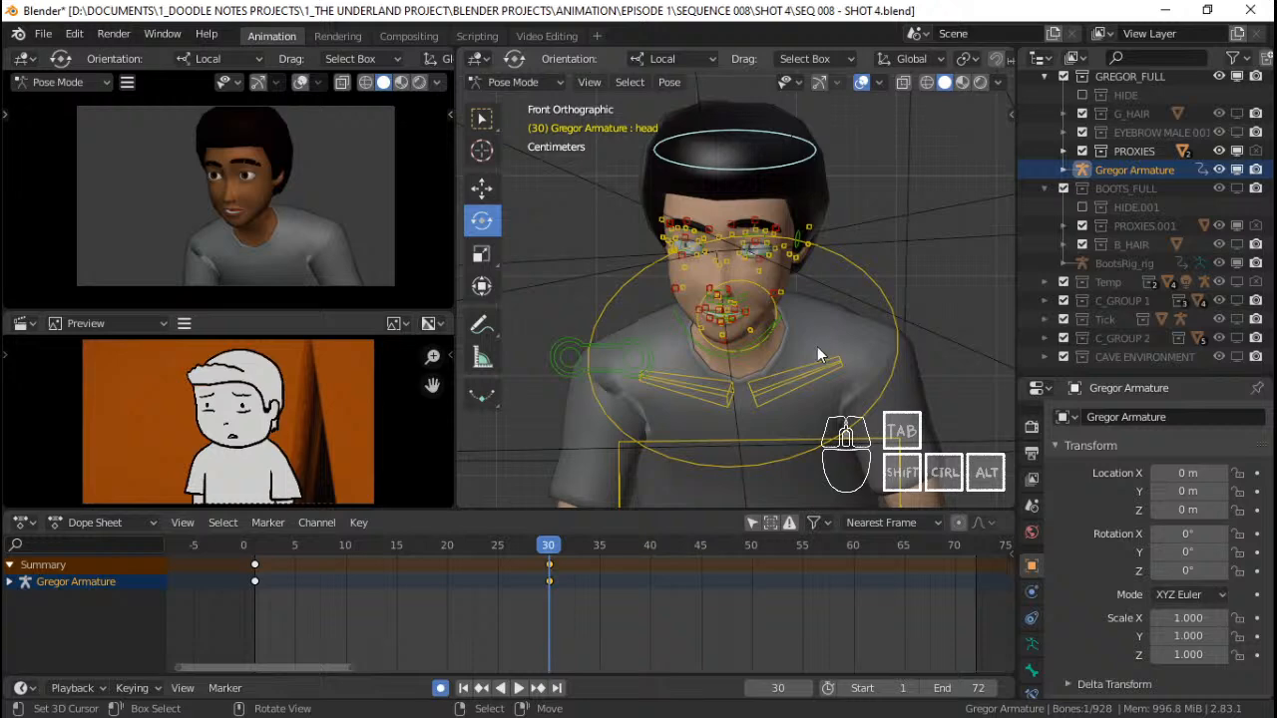
Select Gregor's chest control in front view, extend the selection to all controls and keyframe them at frame 30
scroll(817, 347, "up", 1)
scroll(817, 346, "down", 2)
mouse_move(817, 346)
middle_mouse_down("shift")
mouse_move(866, 375)
mouse_move(743, 377)
mouse_move(775, 314)
mouse_move(830, 359)
middle_mouse_up("shift")
scroll(818, 347, "up", 1)
scroll(817, 347, "up", 1)
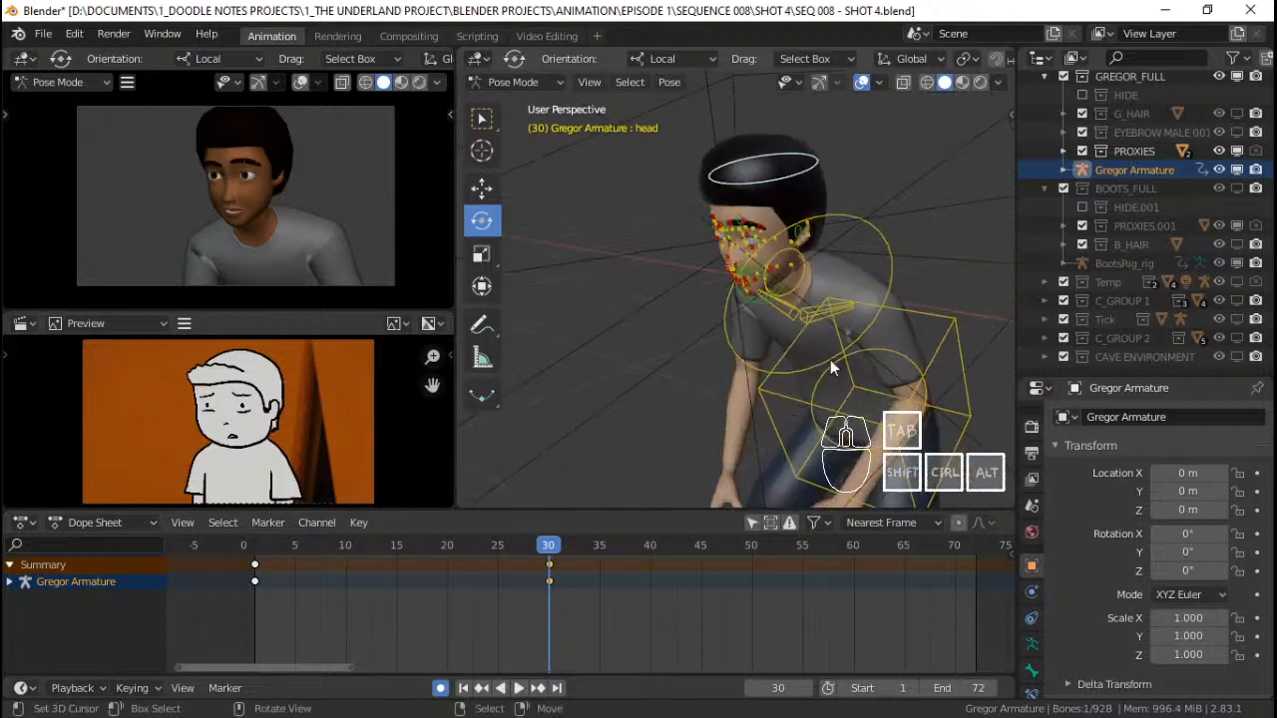
right_click(881, 231)
key("KP_End")
key("KP_1")
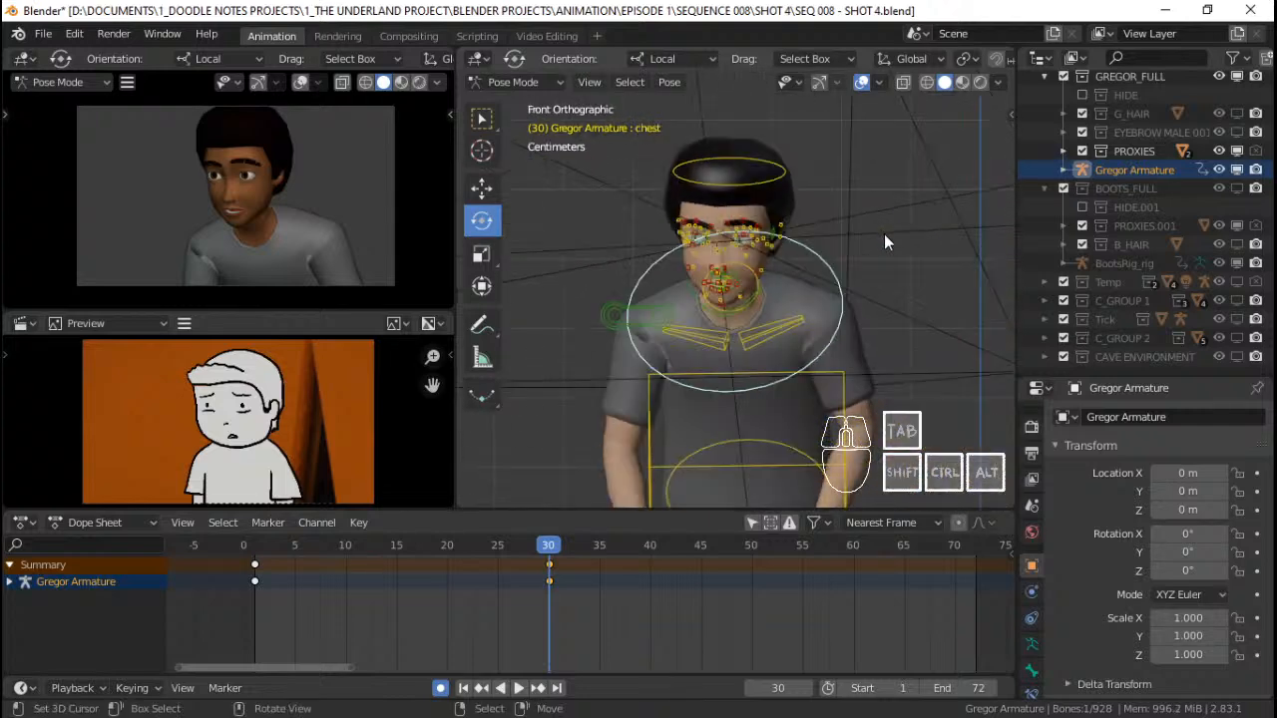
scroll(816, 202, "up", 2)
key("i")
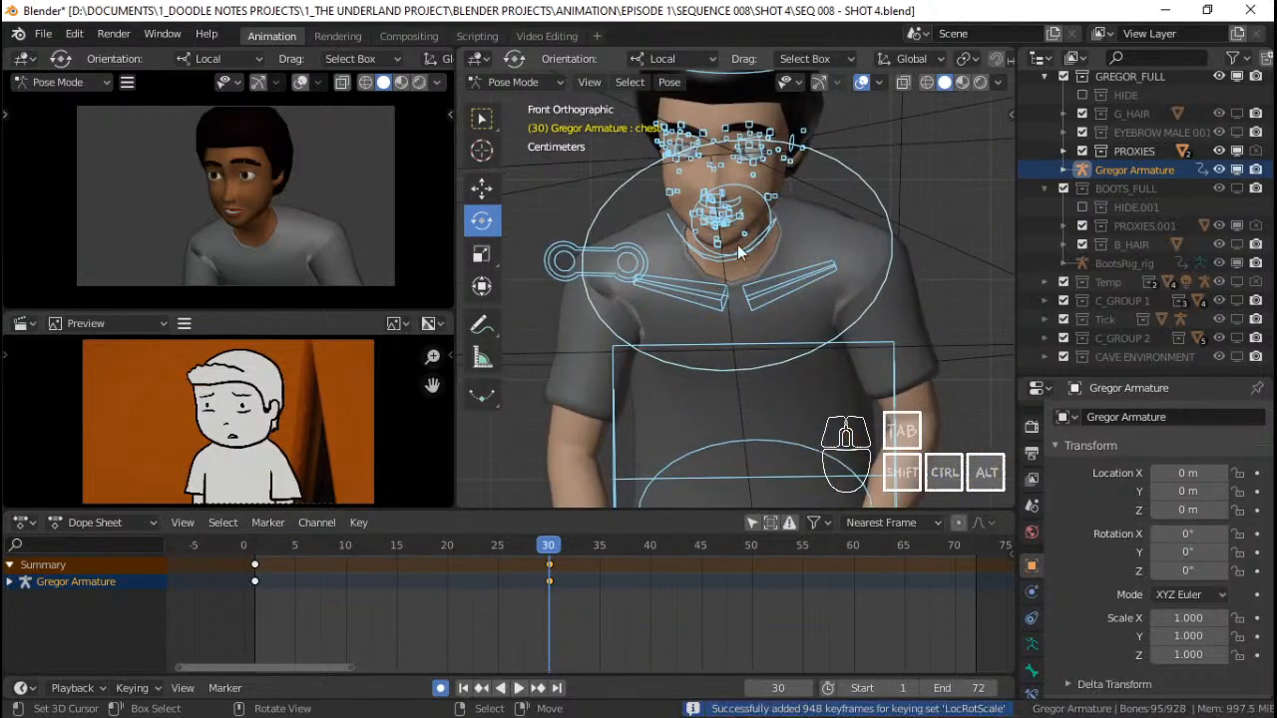
Check the change between Gregor's two keyed poses and end at frame 1
key("shift+Left")
key("Up")
key("shift+Left")
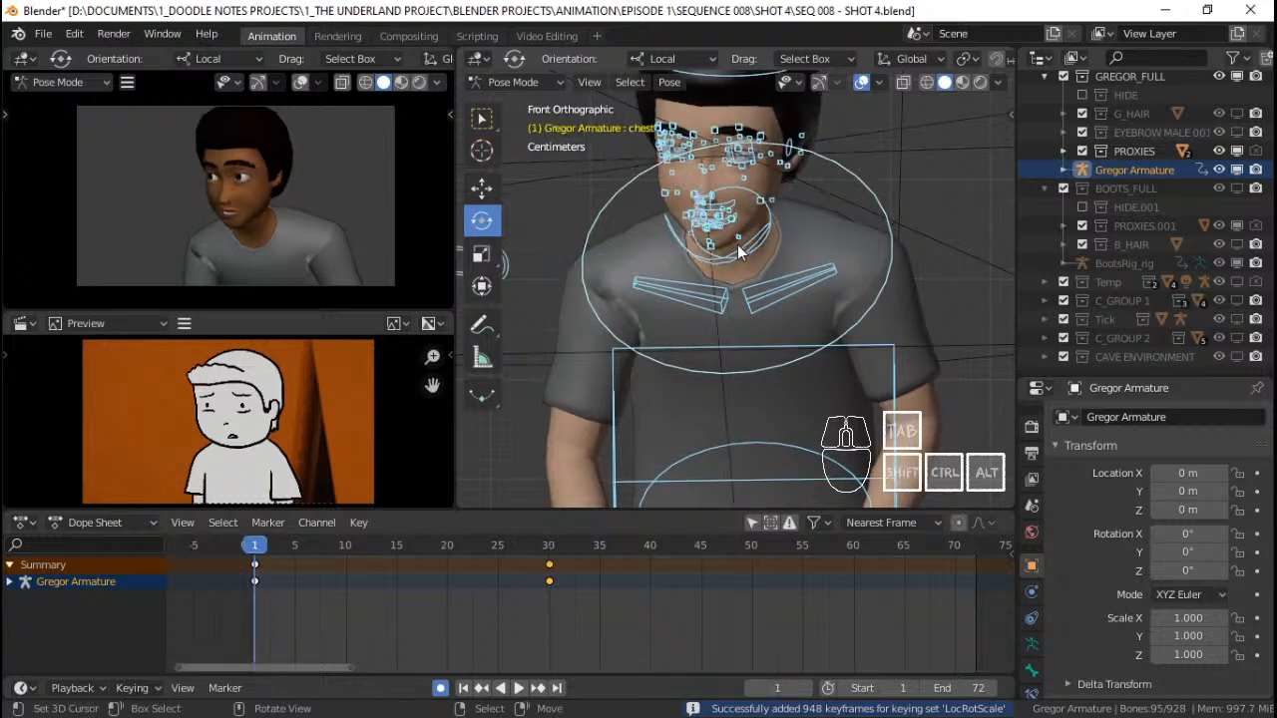
Enable the Temp collection in the viewport and examine the large insect standing opposite Gregor
middle_click_drag(783, 293, 806, 295, "shift")
scroll(807, 295, "down", 7)
middle_click_drag(723, 282, 704, 257, "shift")
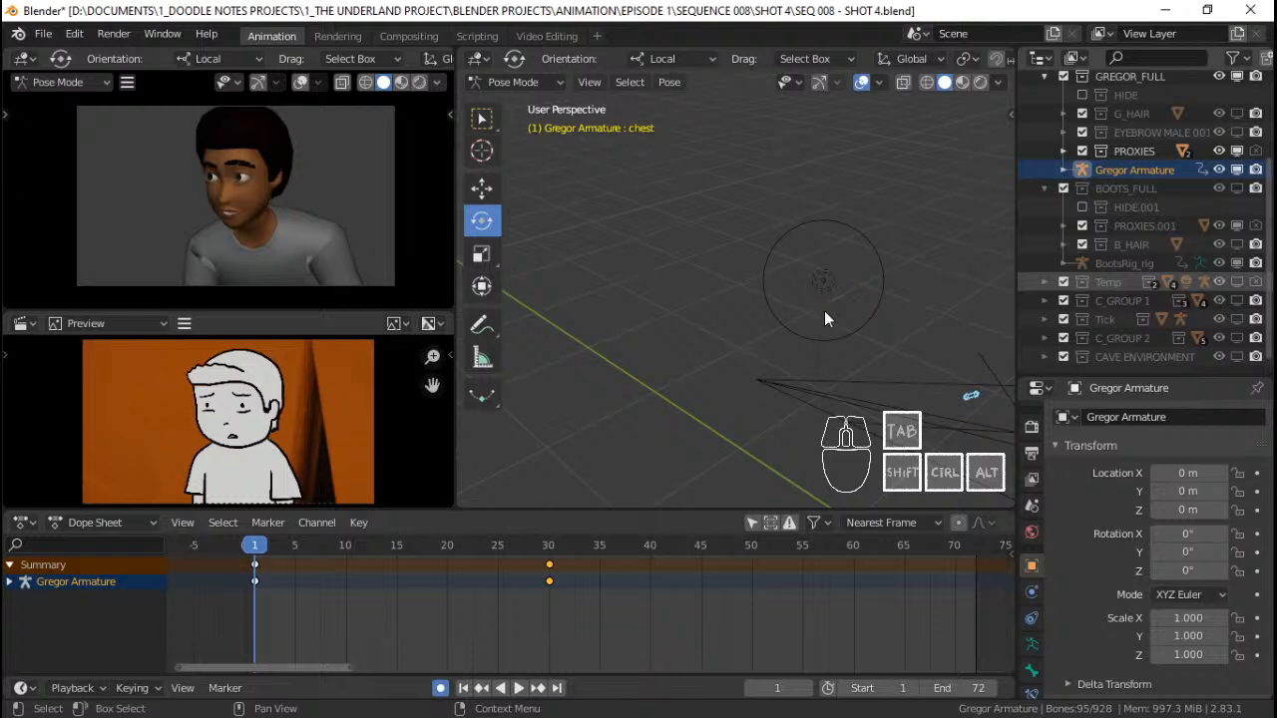
middle_click_drag(854, 397, 824, 267, "shift")
middle_click_drag(733, 320, 954, 289)
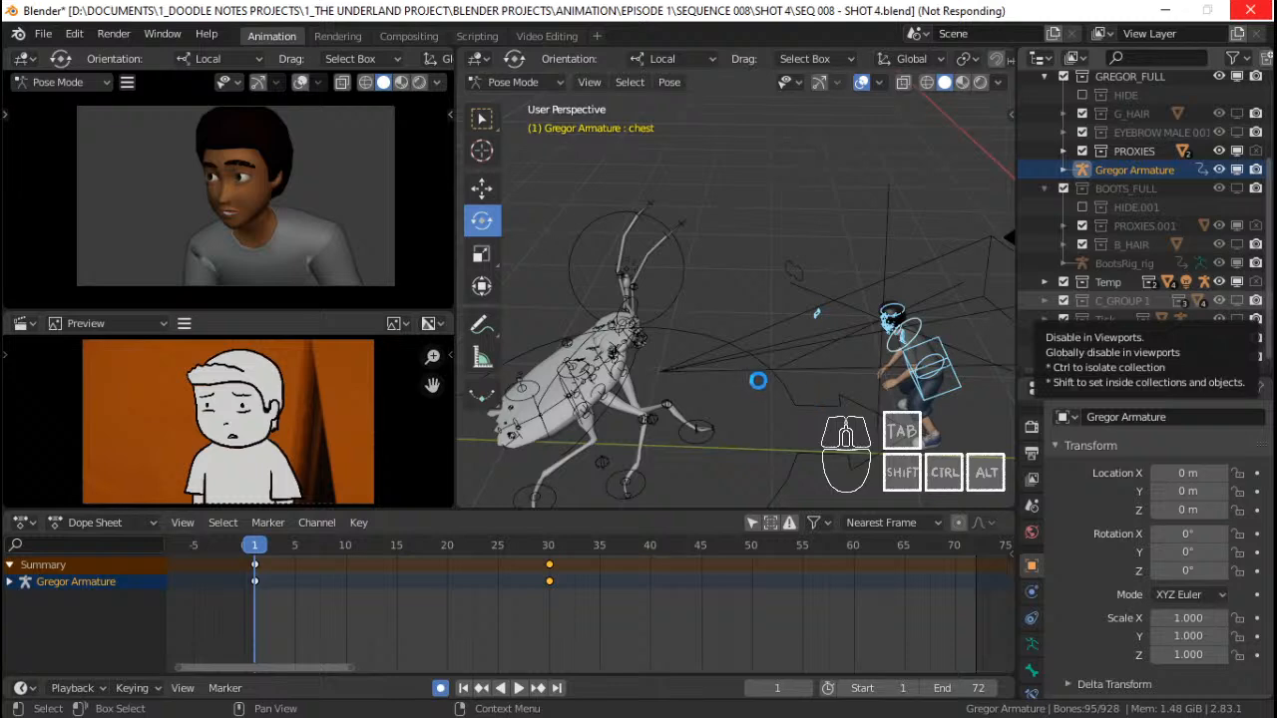
With the C_GROUP 1 collection also enabled in the viewport, examine how the insects are arranged around Gregor
middle_click_drag(798, 344, 842, 348)
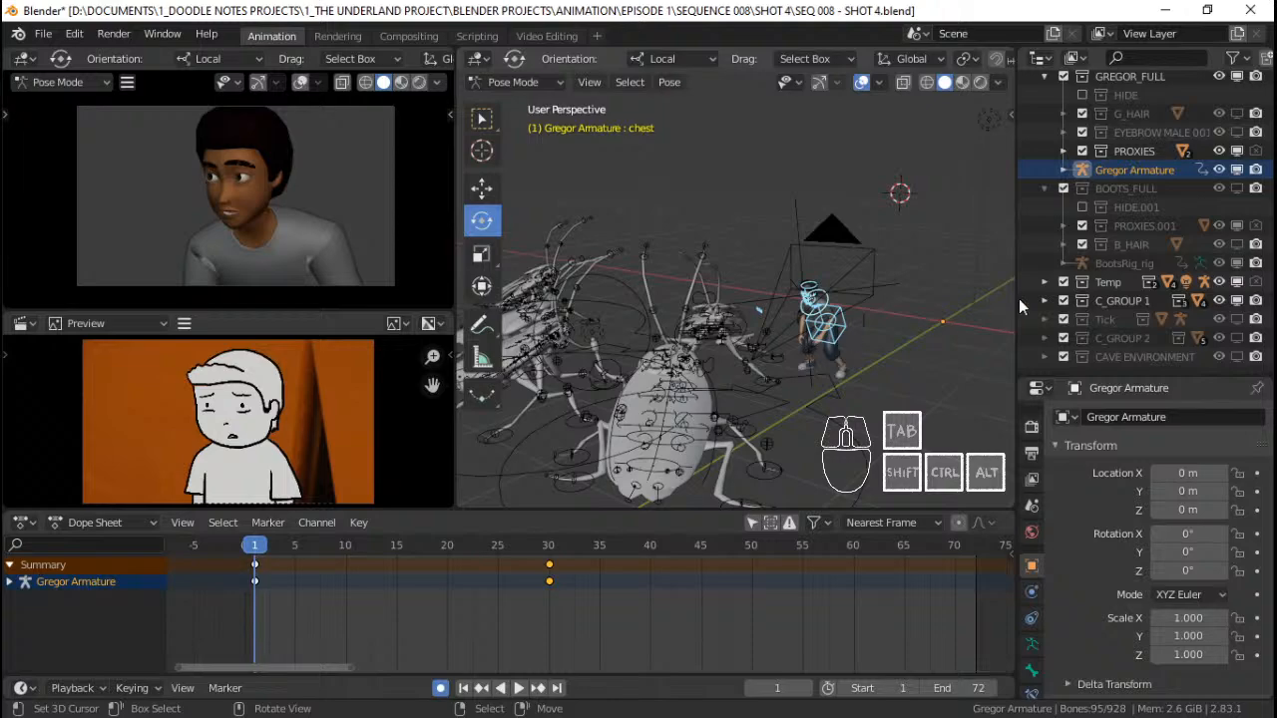
middle_click_drag(998, 330, 700, 327)
middle_click_drag(736, 283, 671, 291)
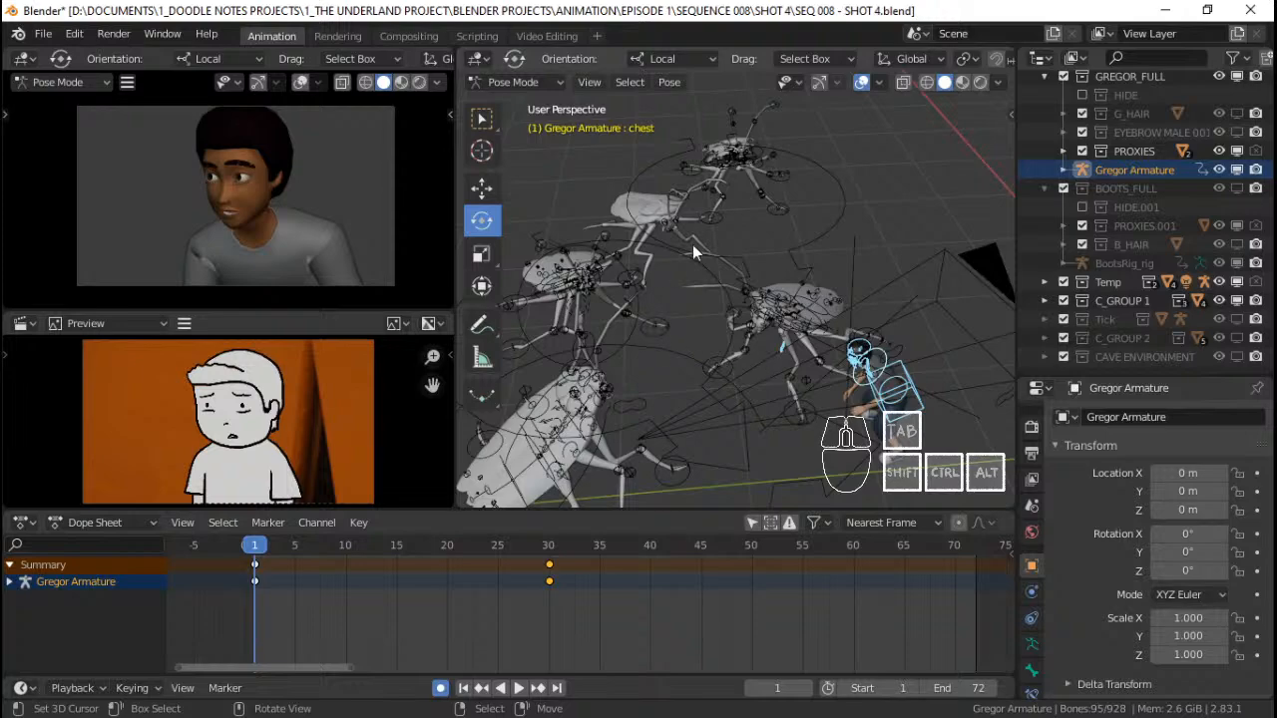
middle_click_drag(775, 336, 660, 329)
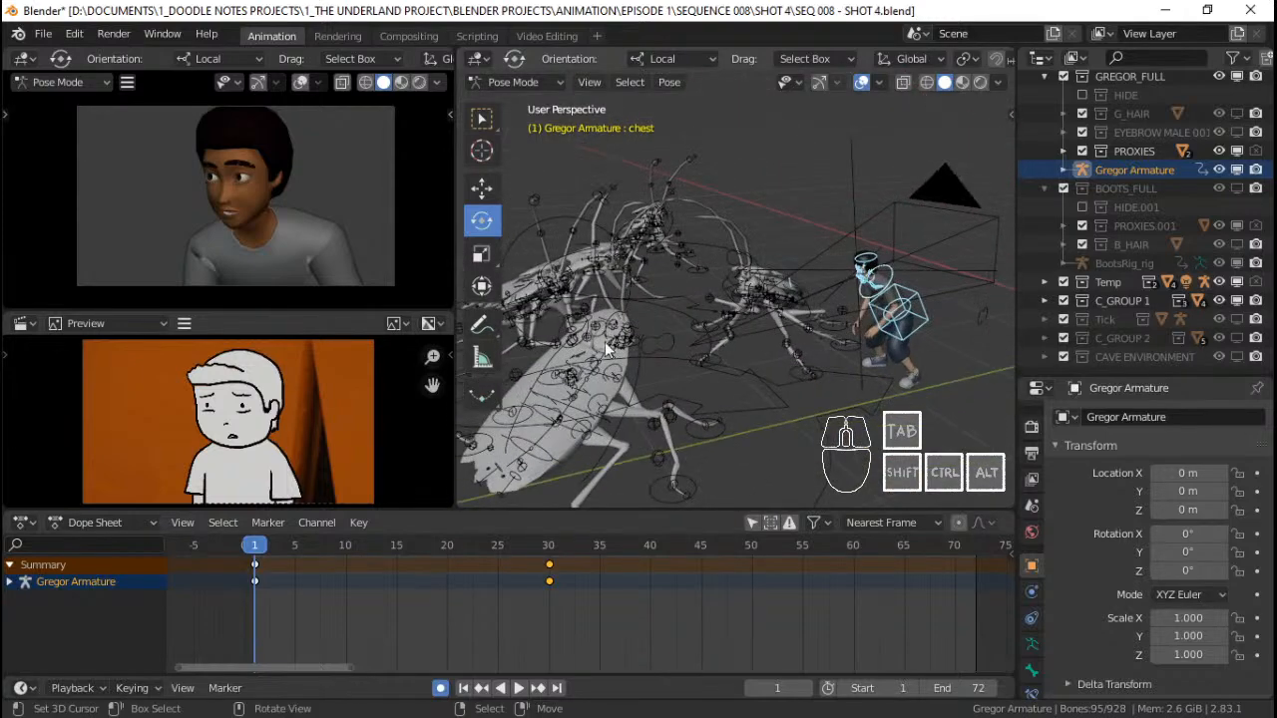
middle_click_drag(771, 325, 819, 236, "shift")
scroll(768, 334, "up", 2)
scroll(776, 332, "down", 2)
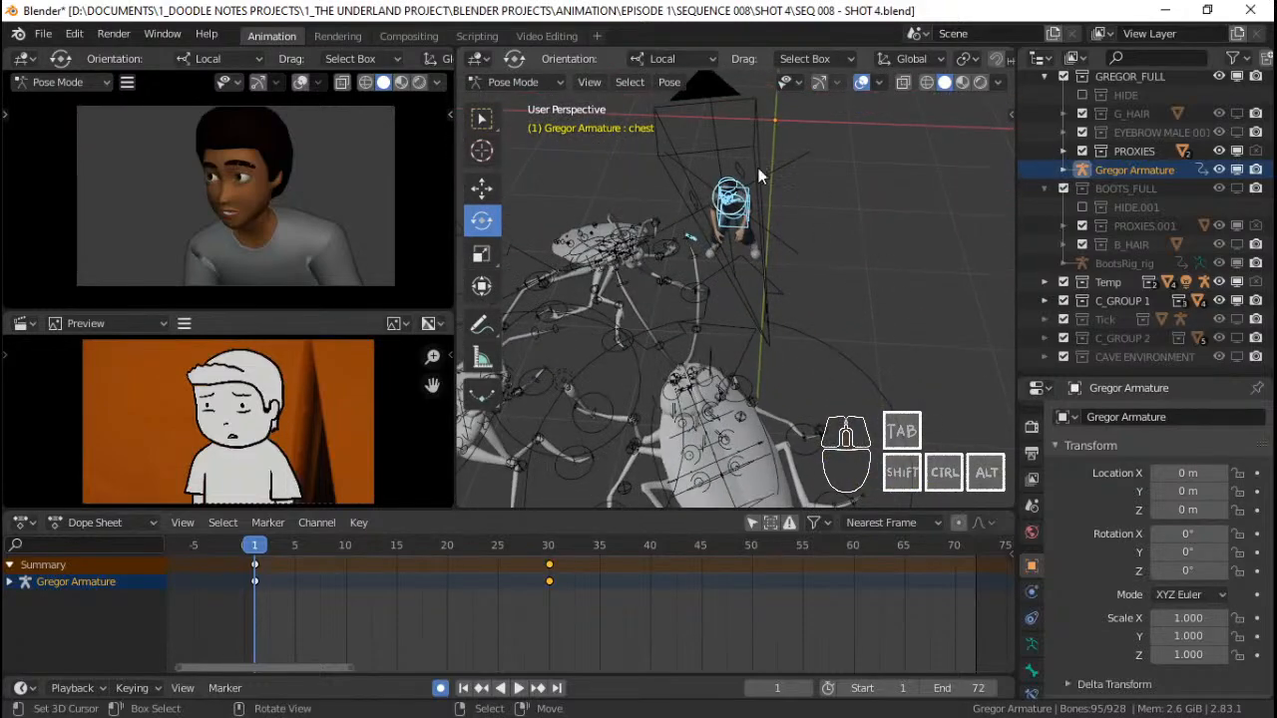
middle_click_drag(759, 172, 750, 348)
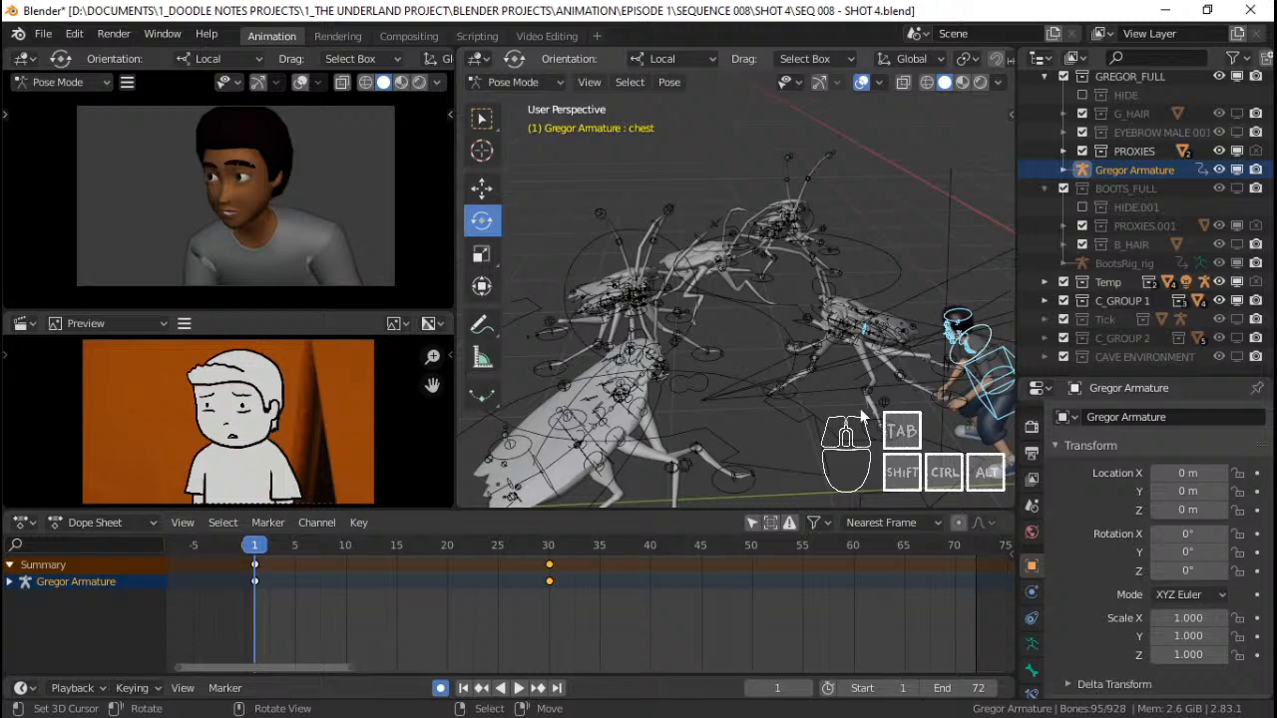
middle_click_drag(792, 366, 743, 386, "shift")
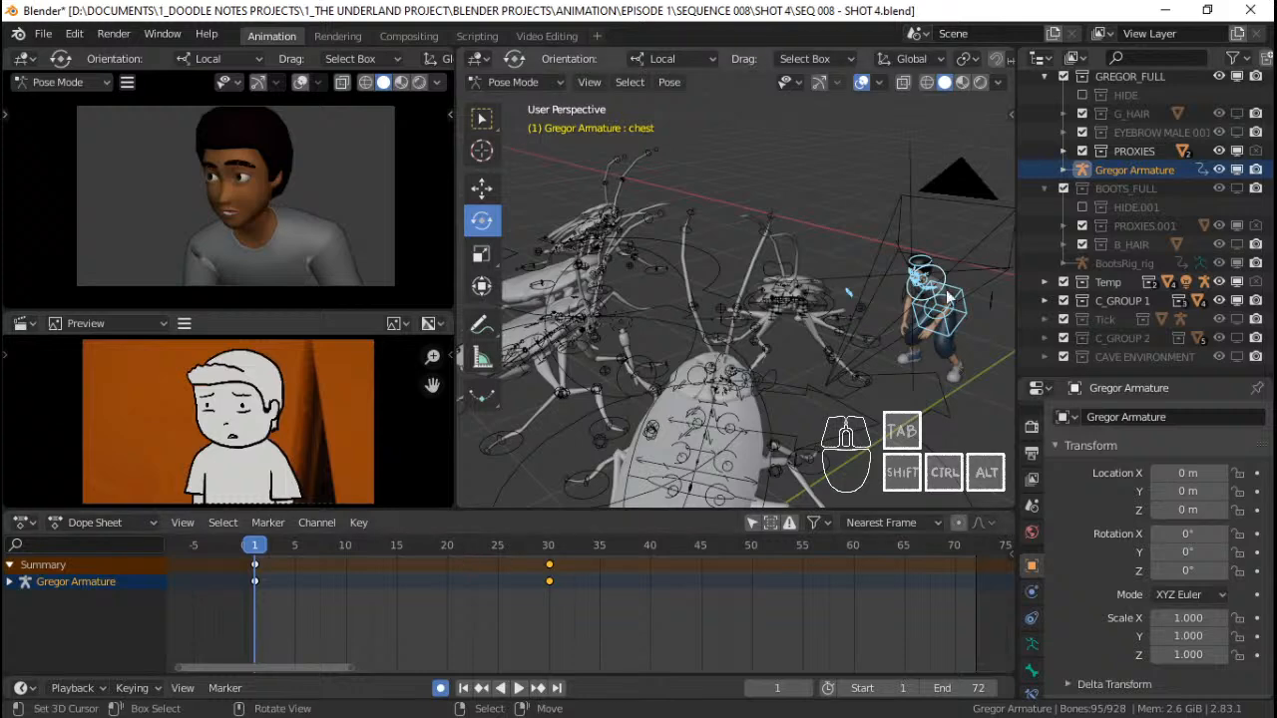
Disable the Temp and C_GROUP 1 collections in the viewport and frame Gregor's upper body again
left_click(1237, 284)
left_click(1237, 301)
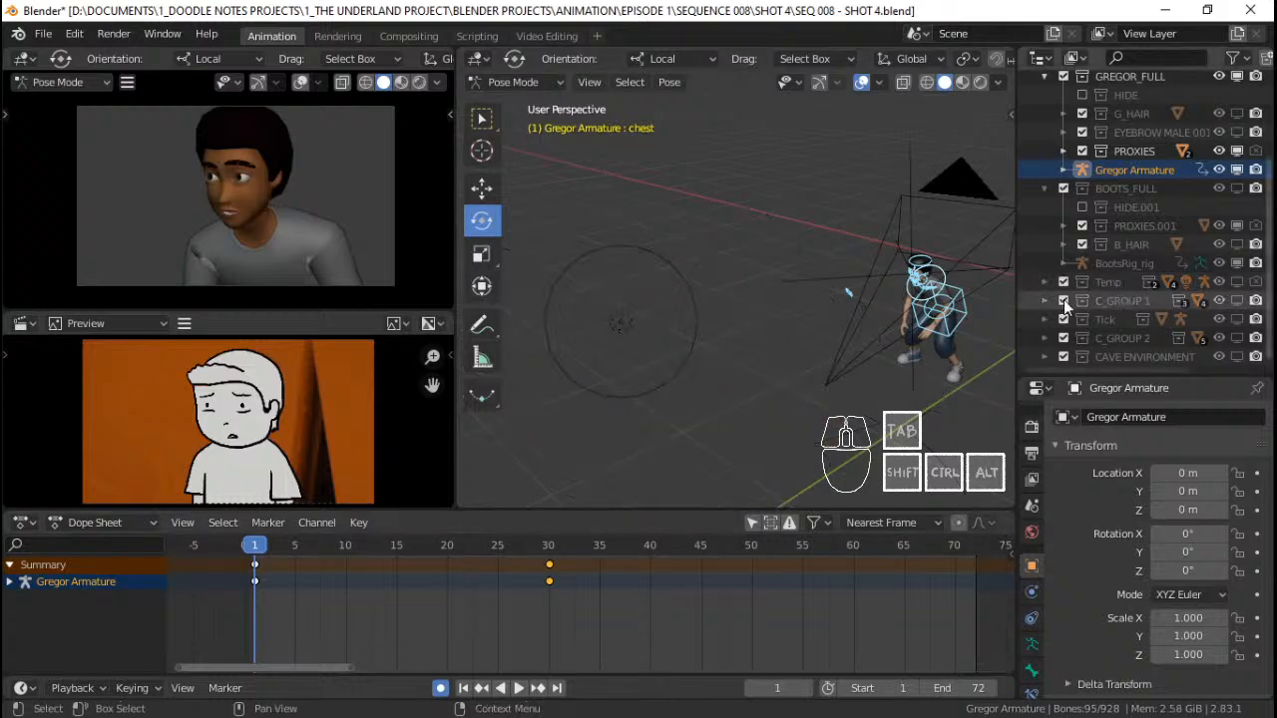
middle_click_drag(893, 309, 848, 312, "shift")
scroll(783, 297, "up", 2)
scroll(779, 301, "up", 2)
middle_click_drag(848, 312, 733, 349, "shift")
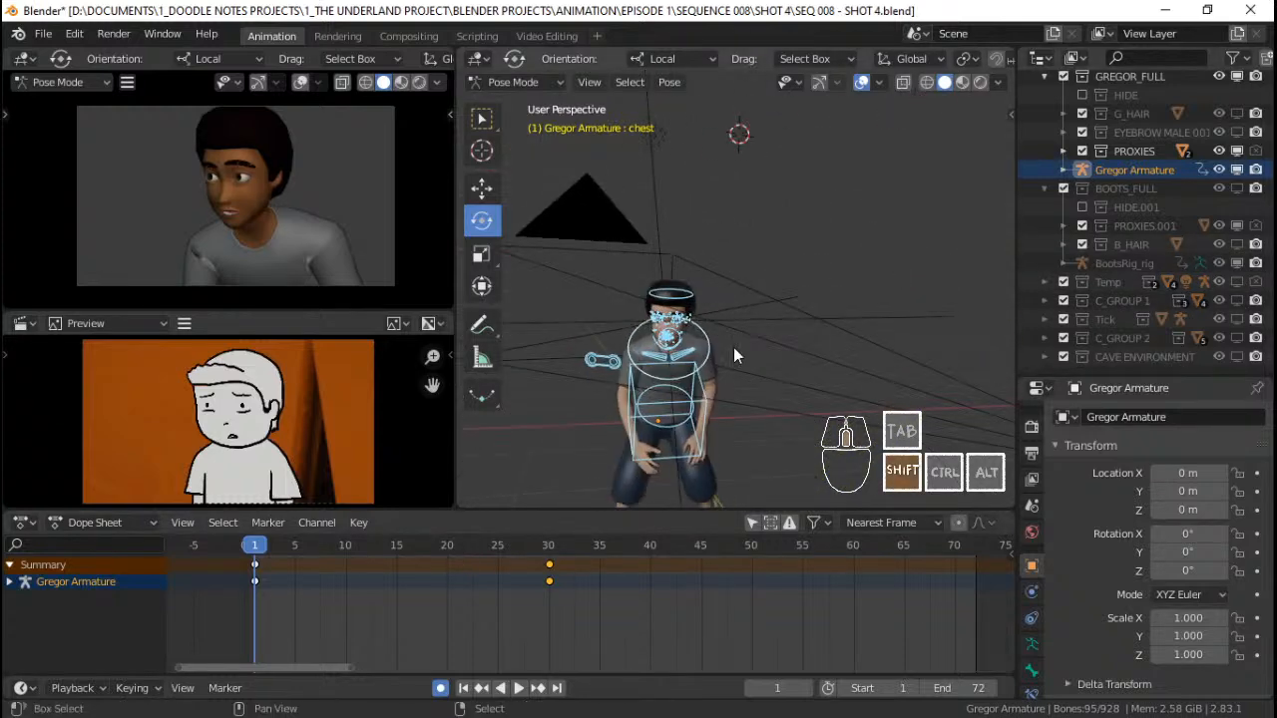
scroll(734, 350, "up", 3)
middle_click_drag(730, 394, 762, 363, "shift")
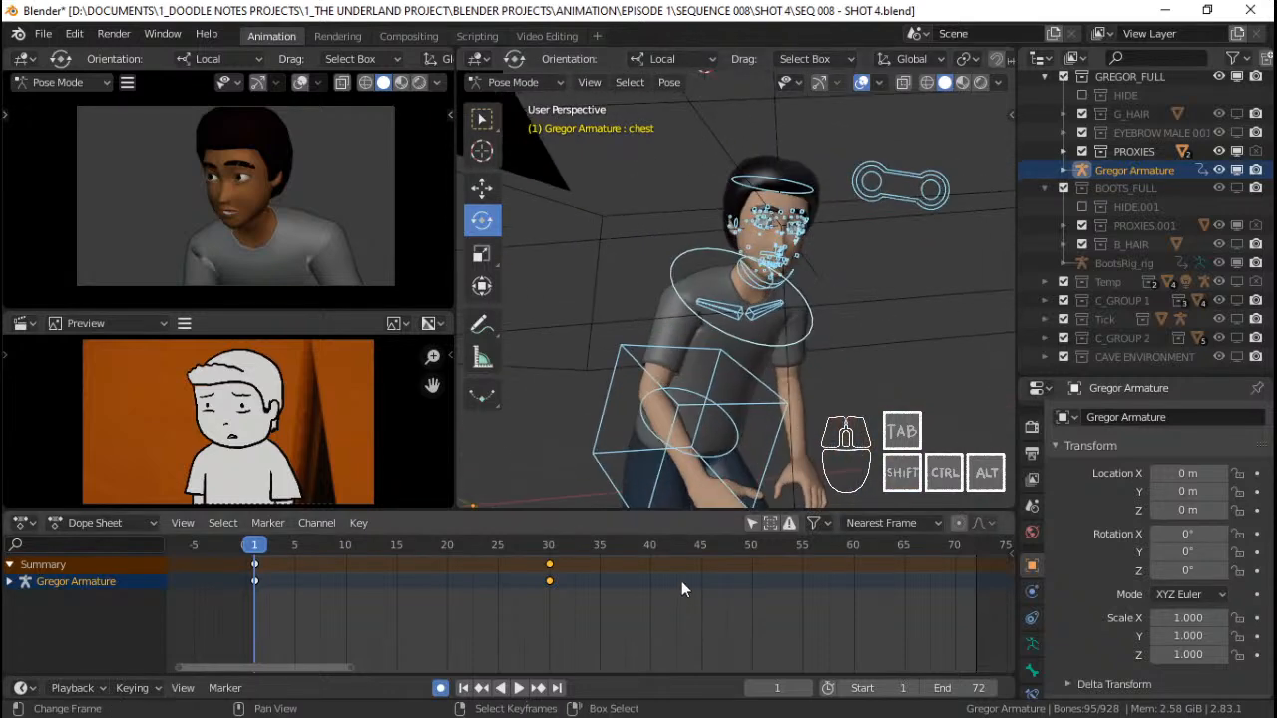
Go to Gregor's second keyed pose at frame 30, save the file and inspect the pose from the front and side
key("Up")
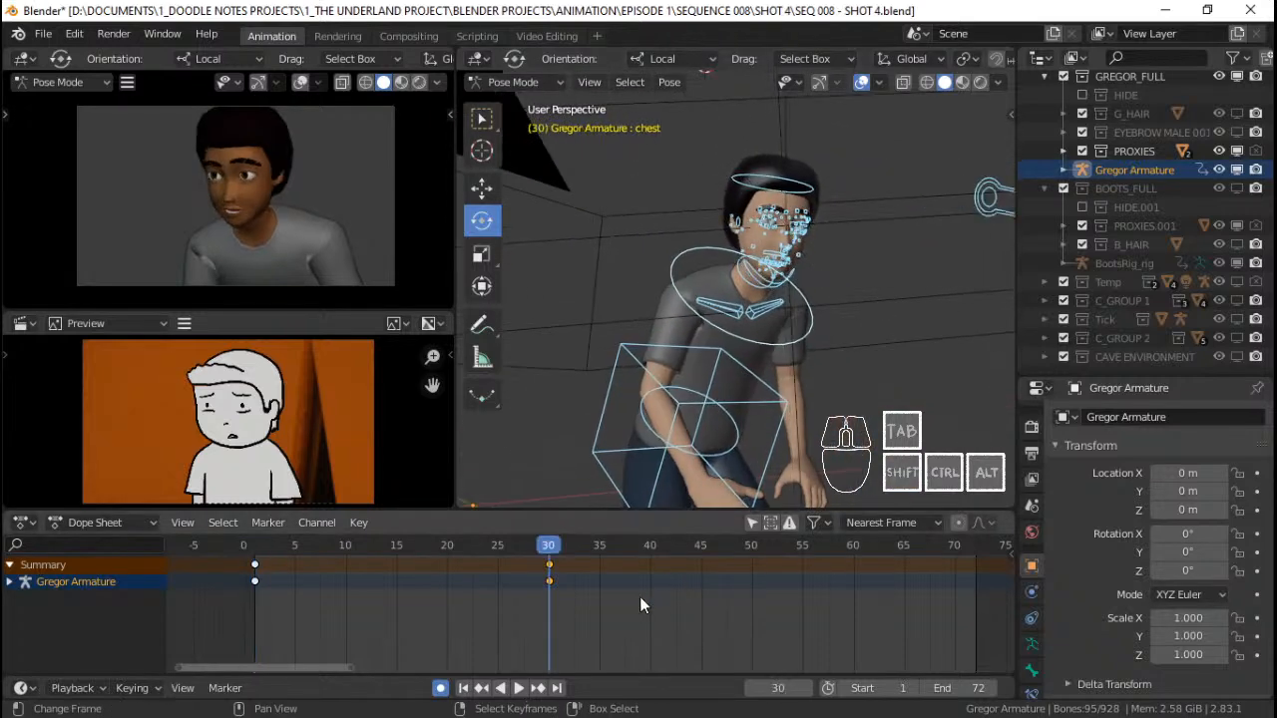
key("ctrl+s")
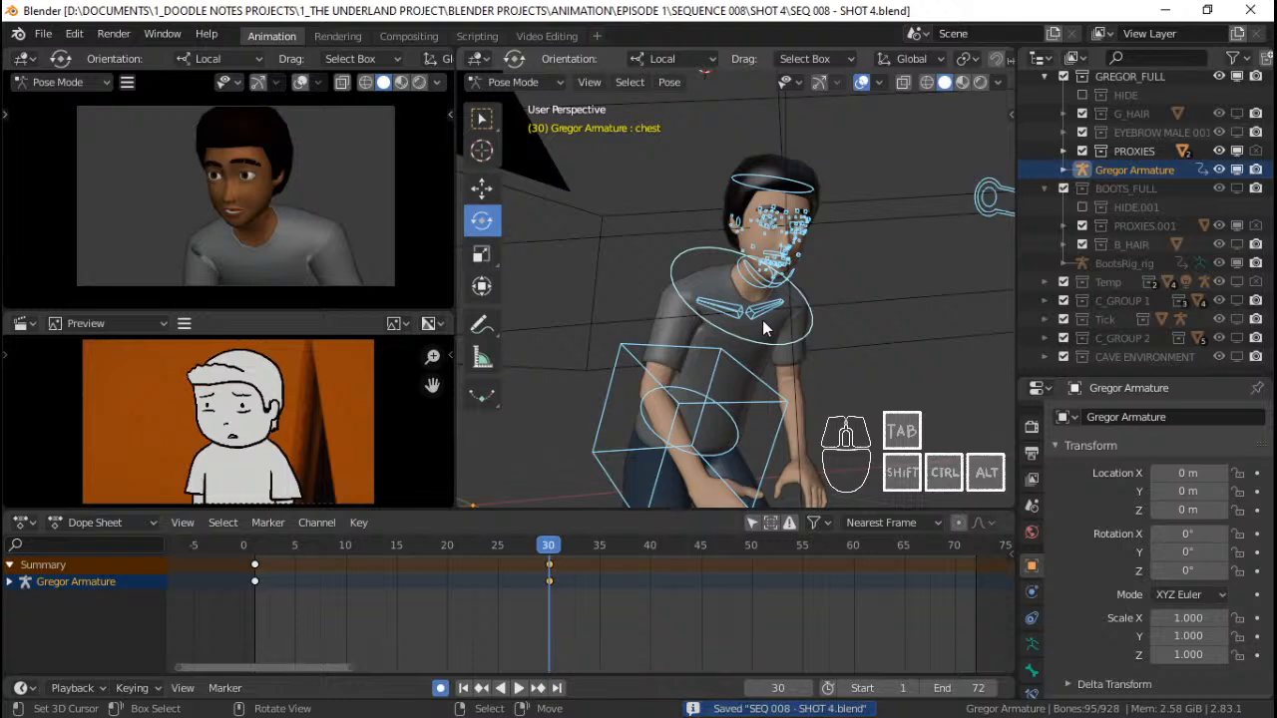
middle_click_drag(764, 328, 673, 301, "shift")
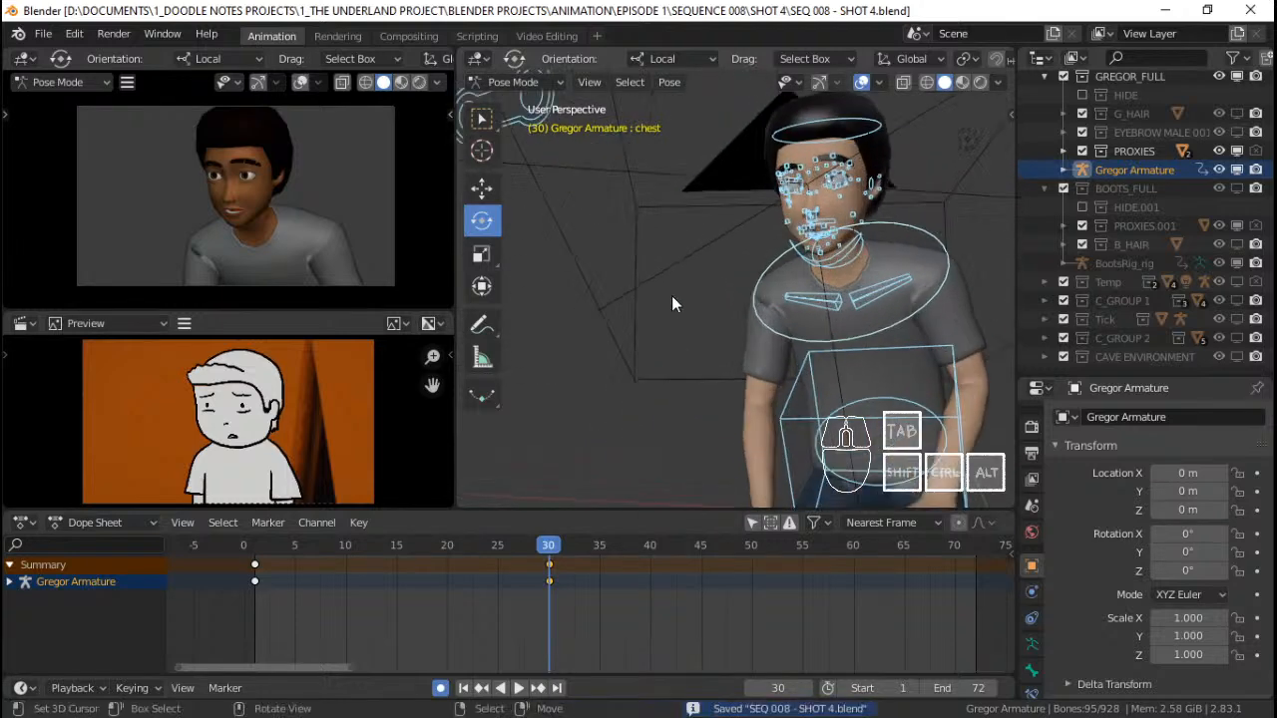
scroll(673, 300, "down", 3)
middle_click_drag(778, 266, 705, 311)
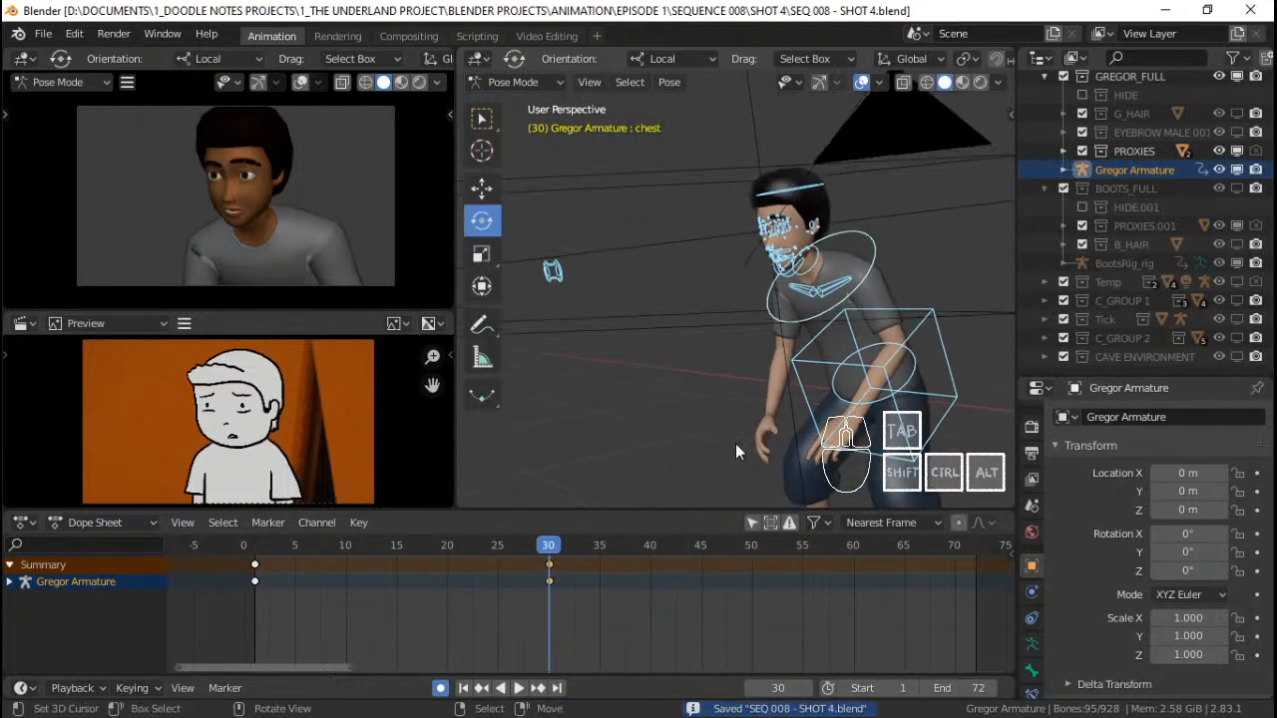
middle_click_drag(874, 328, 465, 376)
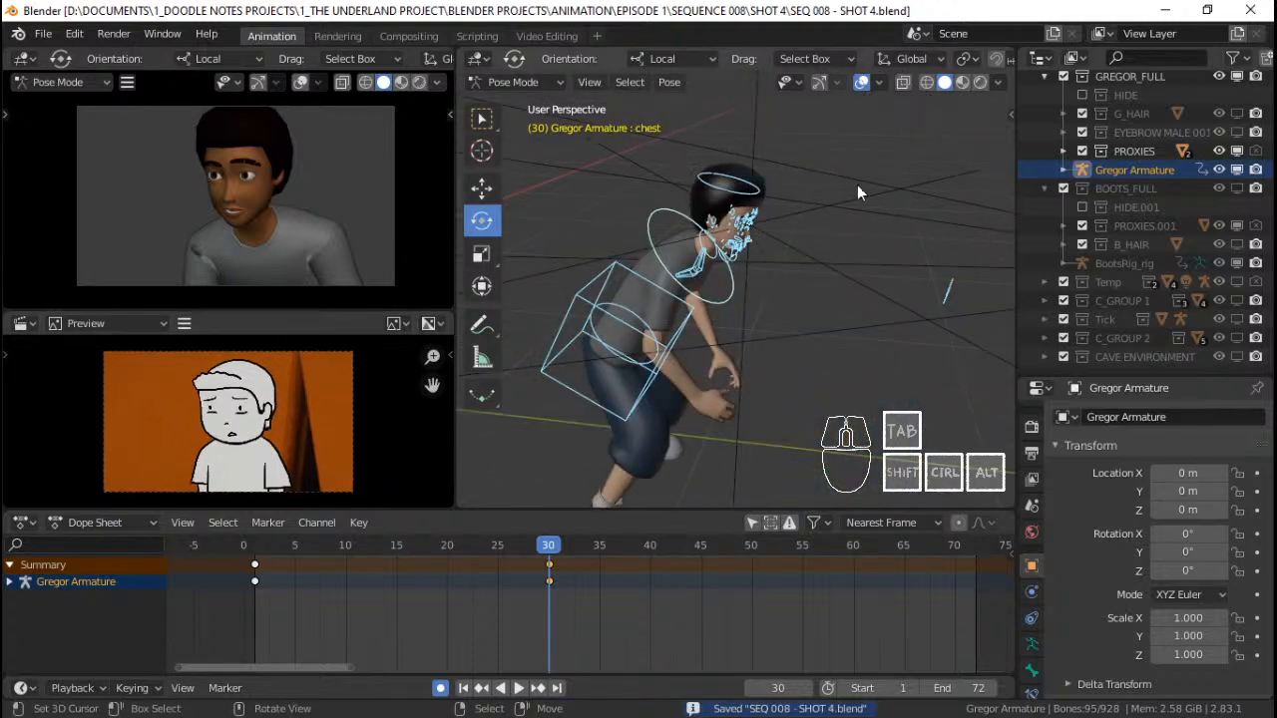
Play the animation from frame 1 to check how Gregor moves between his two keyed poses
left_click(252, 577)
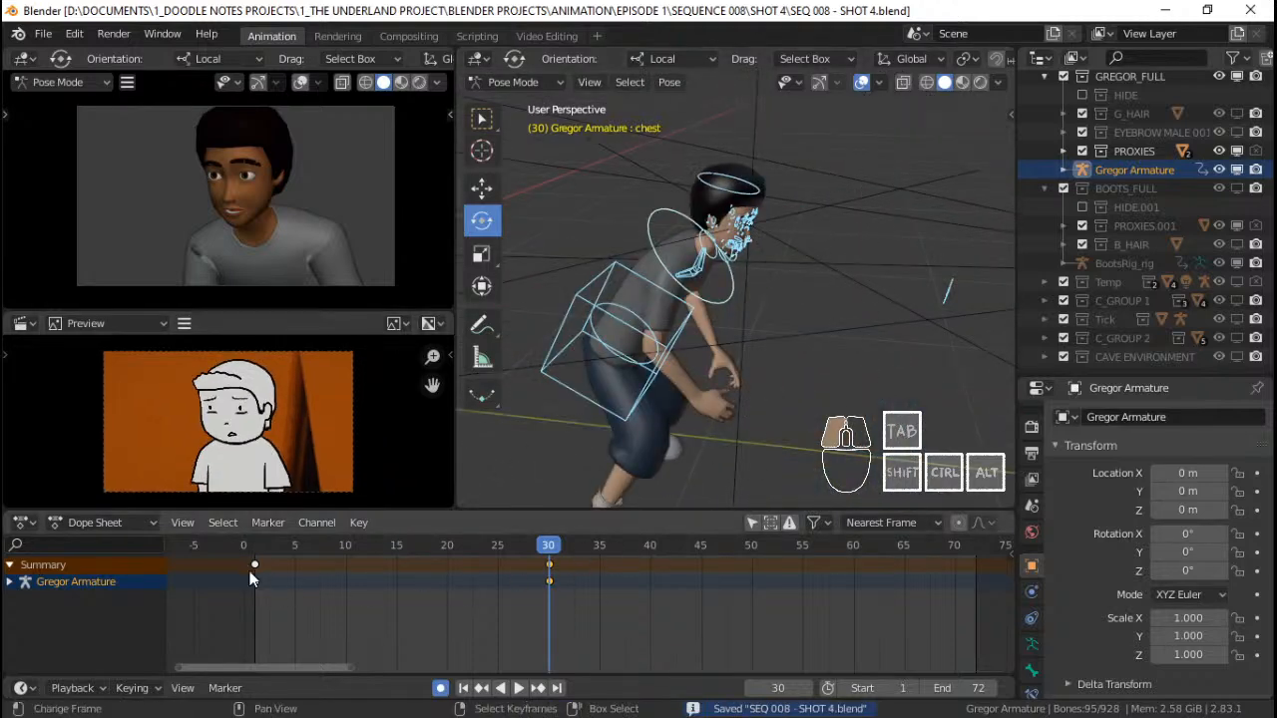
key("space")
key("space")
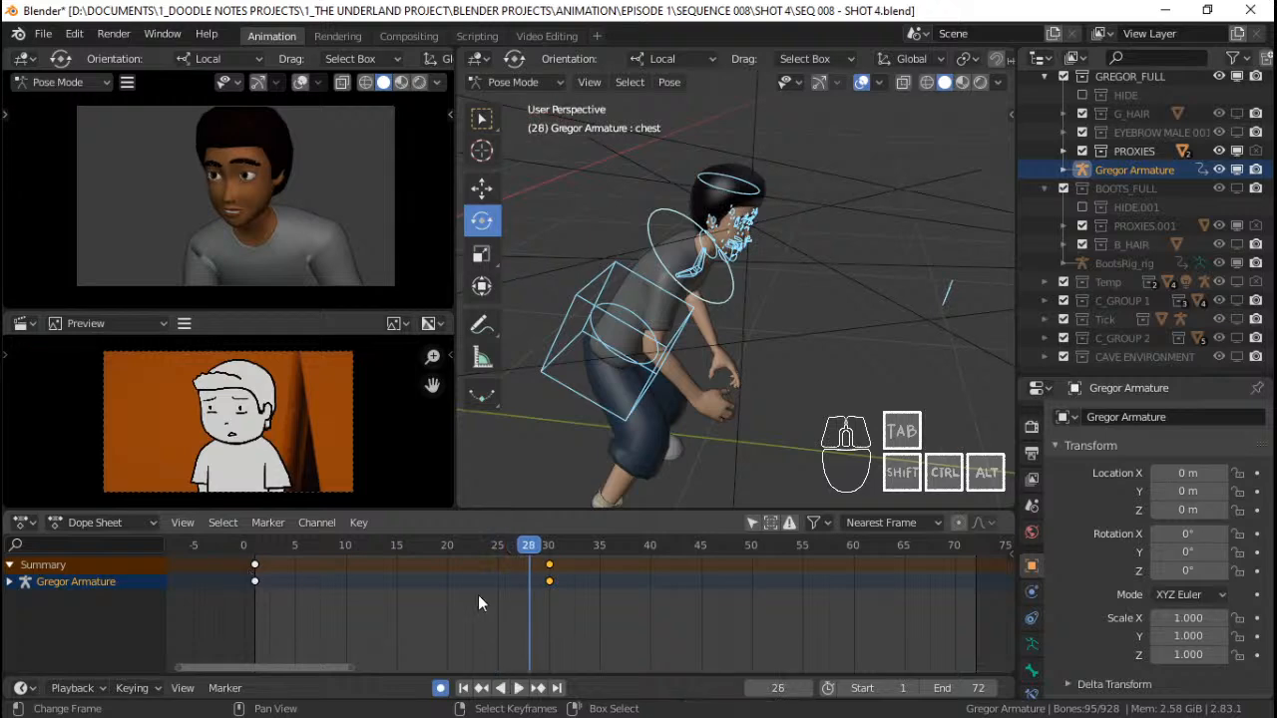
Set Gregor's keyframes at frames 1 and 30 to Constant interpolation and save the file
key("t")
left_click(479, 598)
key("shift+Left")
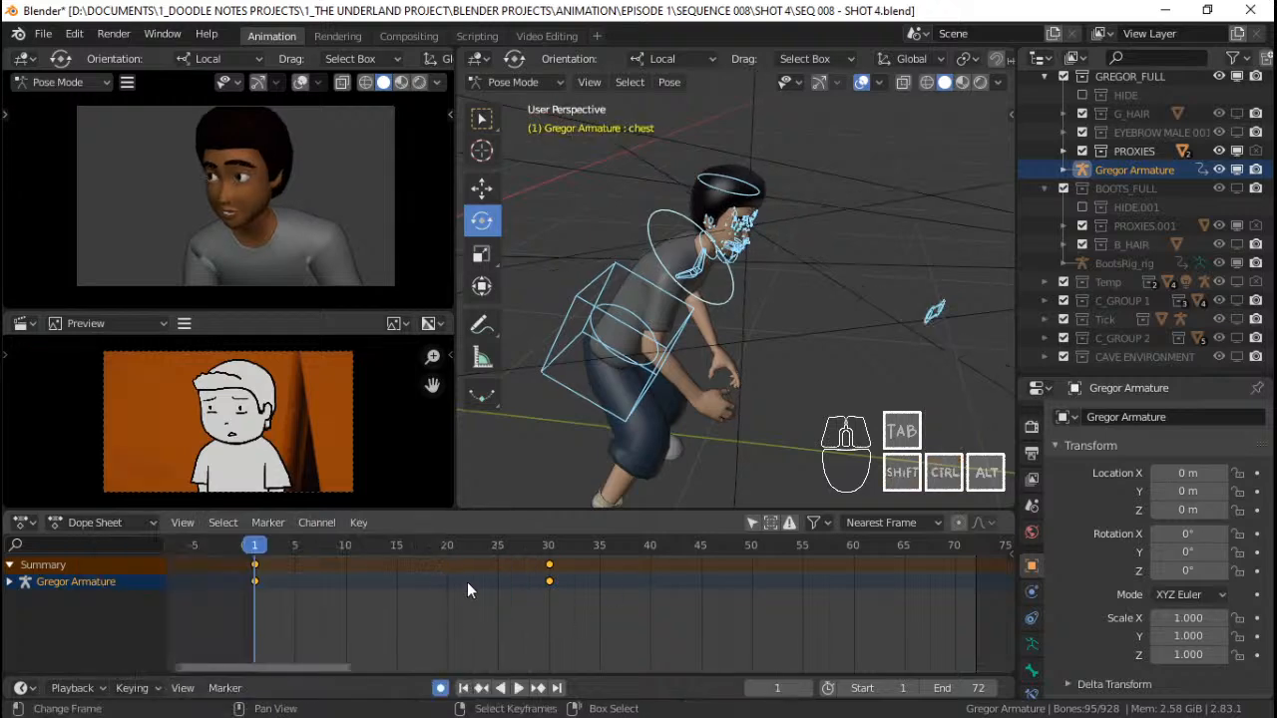
left_click_drag(327, 587, 408, 591)
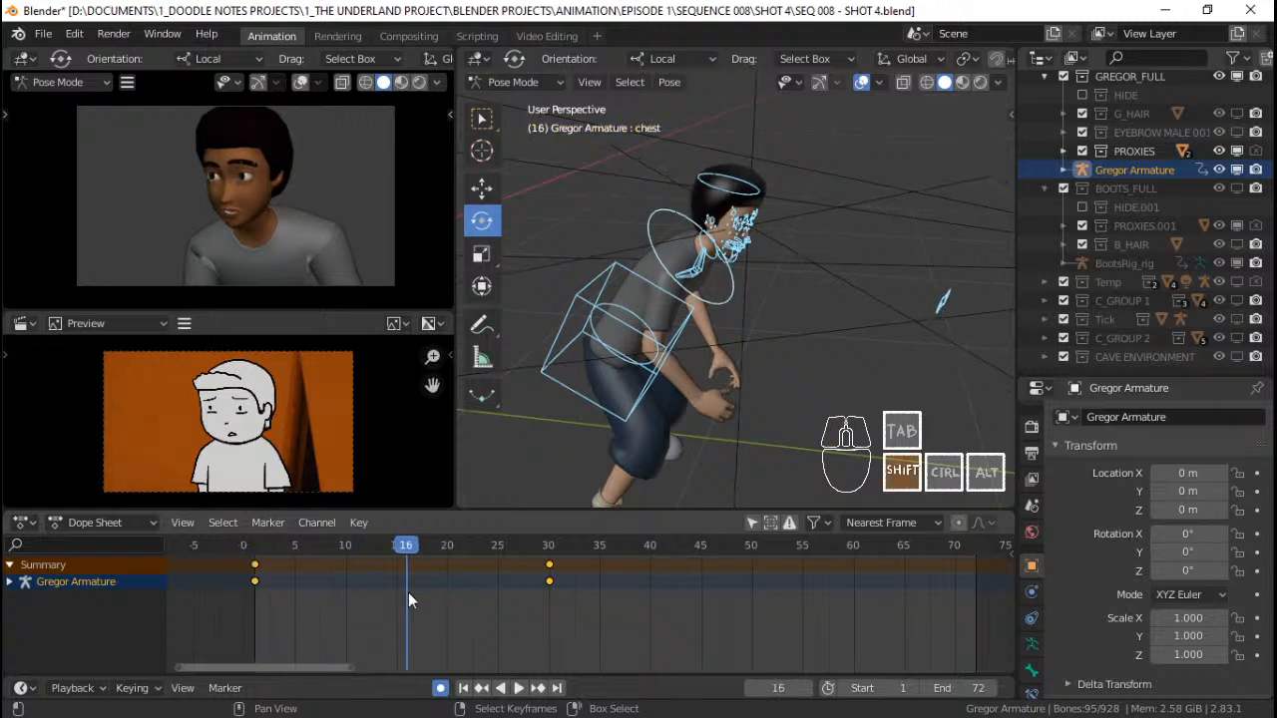
key("shift+Left")
key("t")
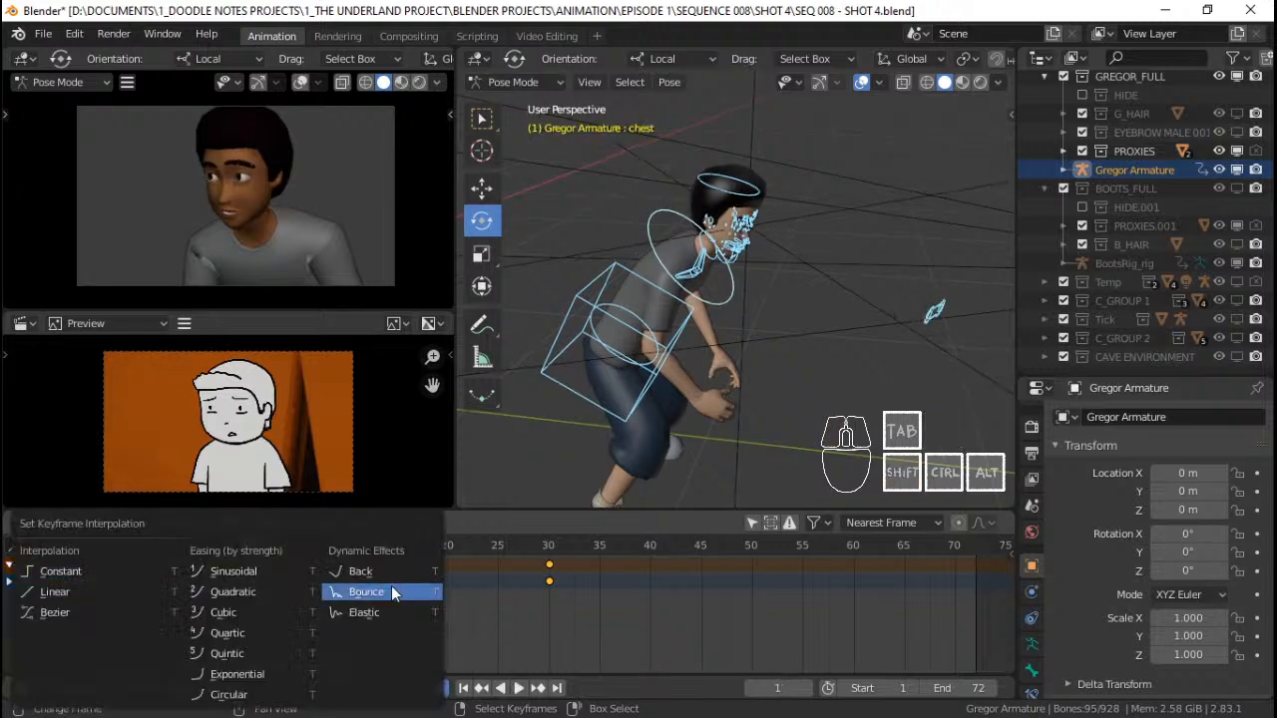
left_click(66, 572)
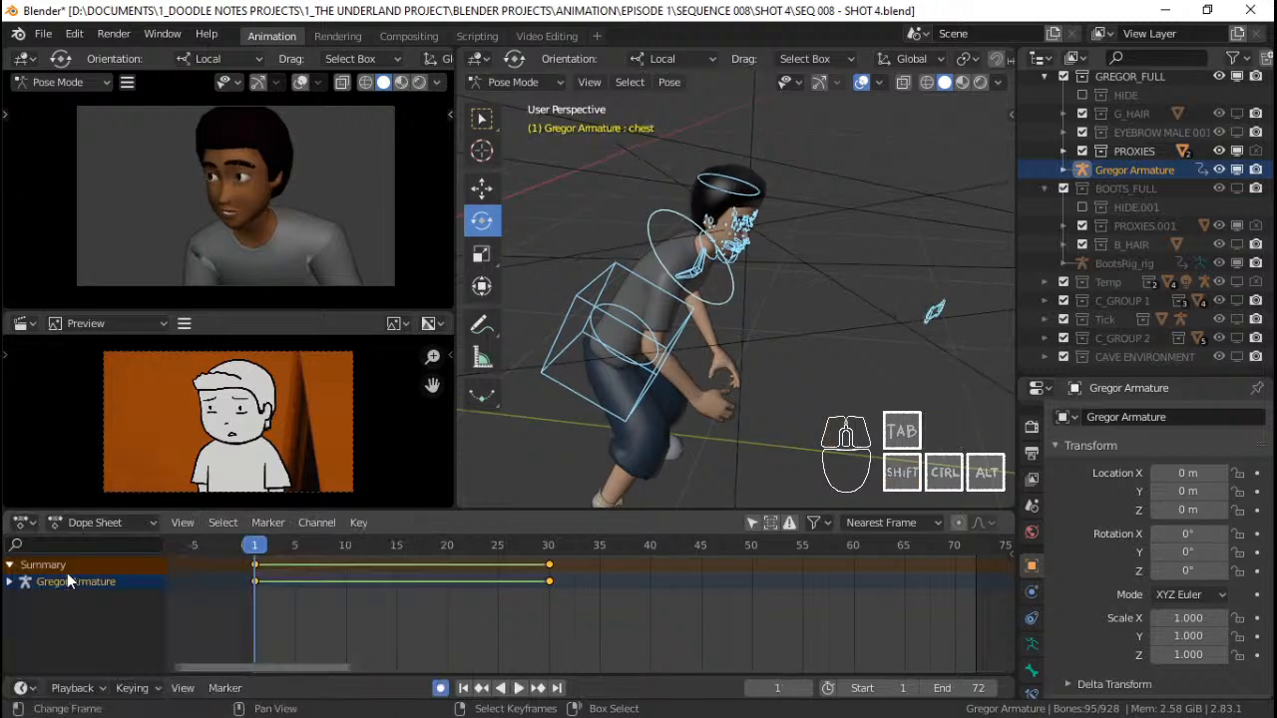
key("t")
left_click(475, 577)
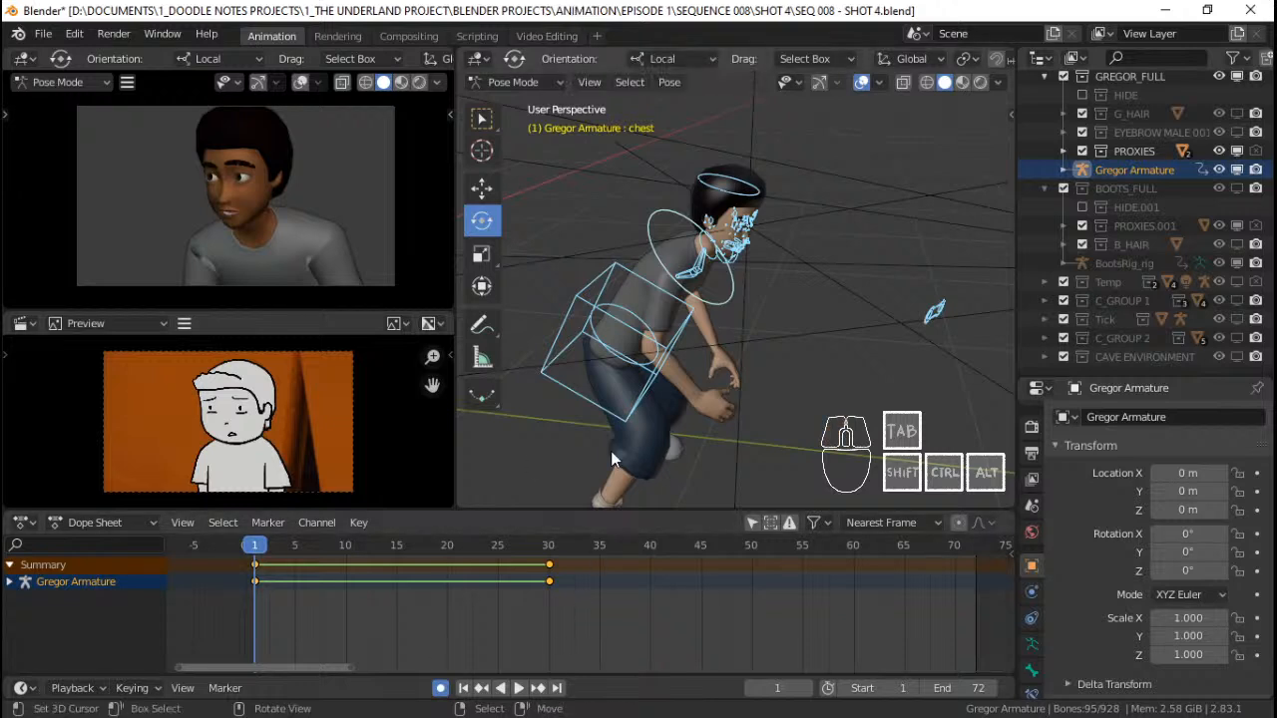
key("ctrl")
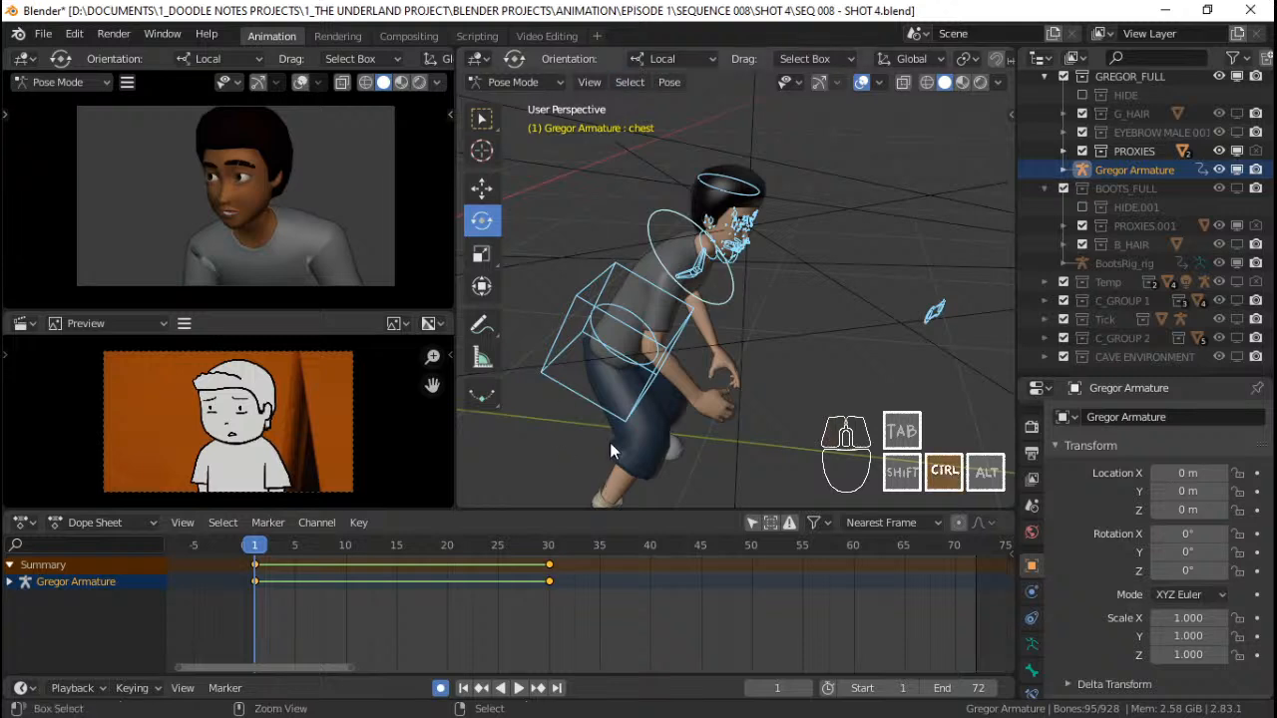
key("ctrl+s")
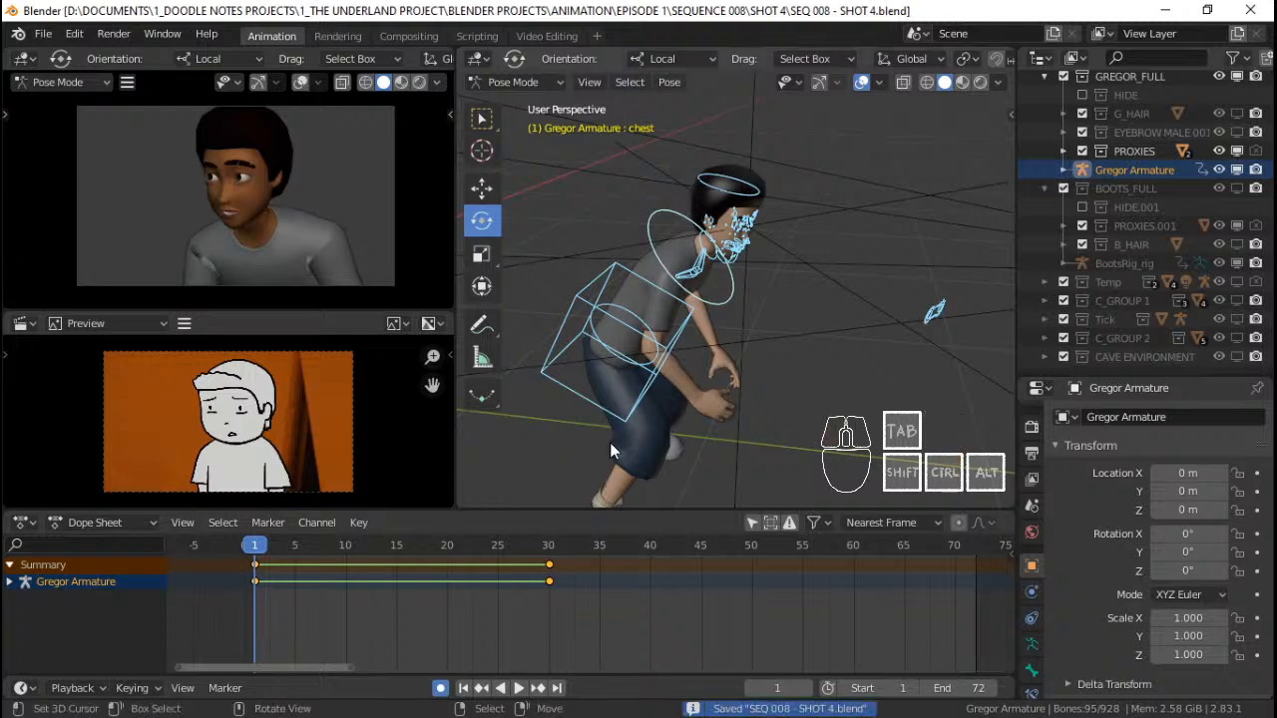
Scrub through the frames between Gregor's two keys to check the held pose, viewing his whole body from the front
left_click(275, 601)
middle_click_drag(447, 578, 429, 589, "shift")
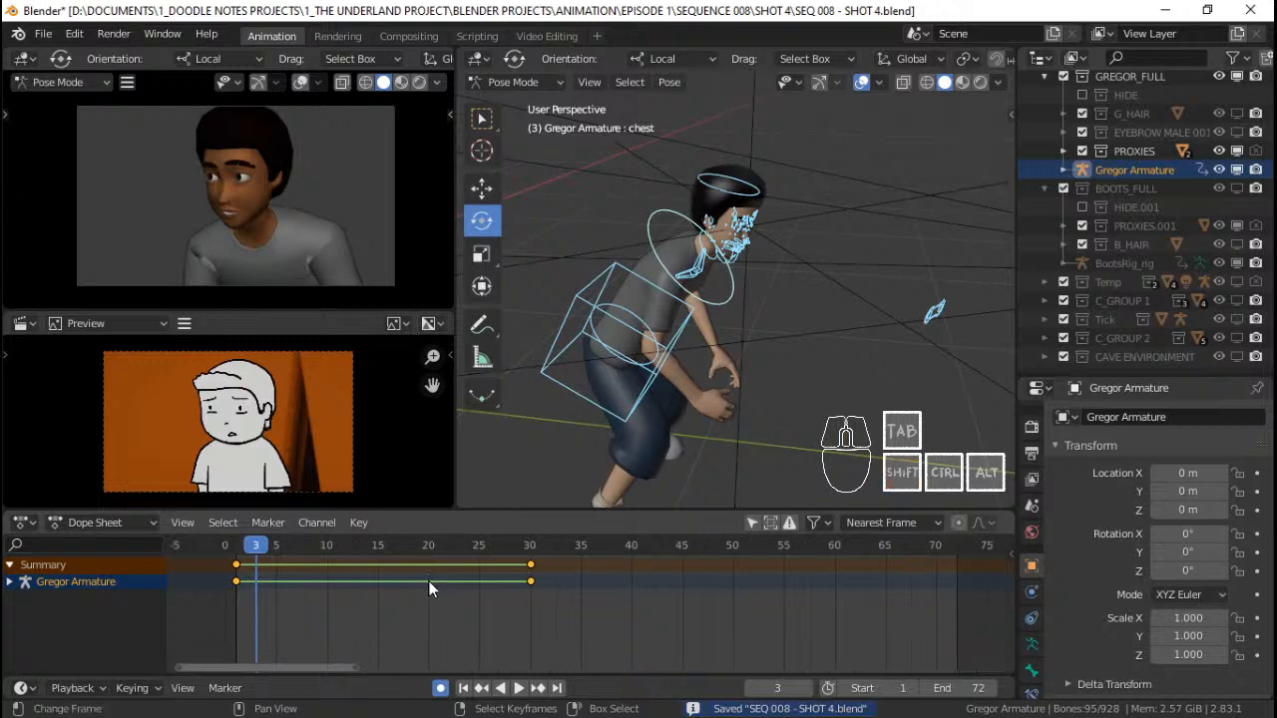
scroll(469, 587, "up", 2)
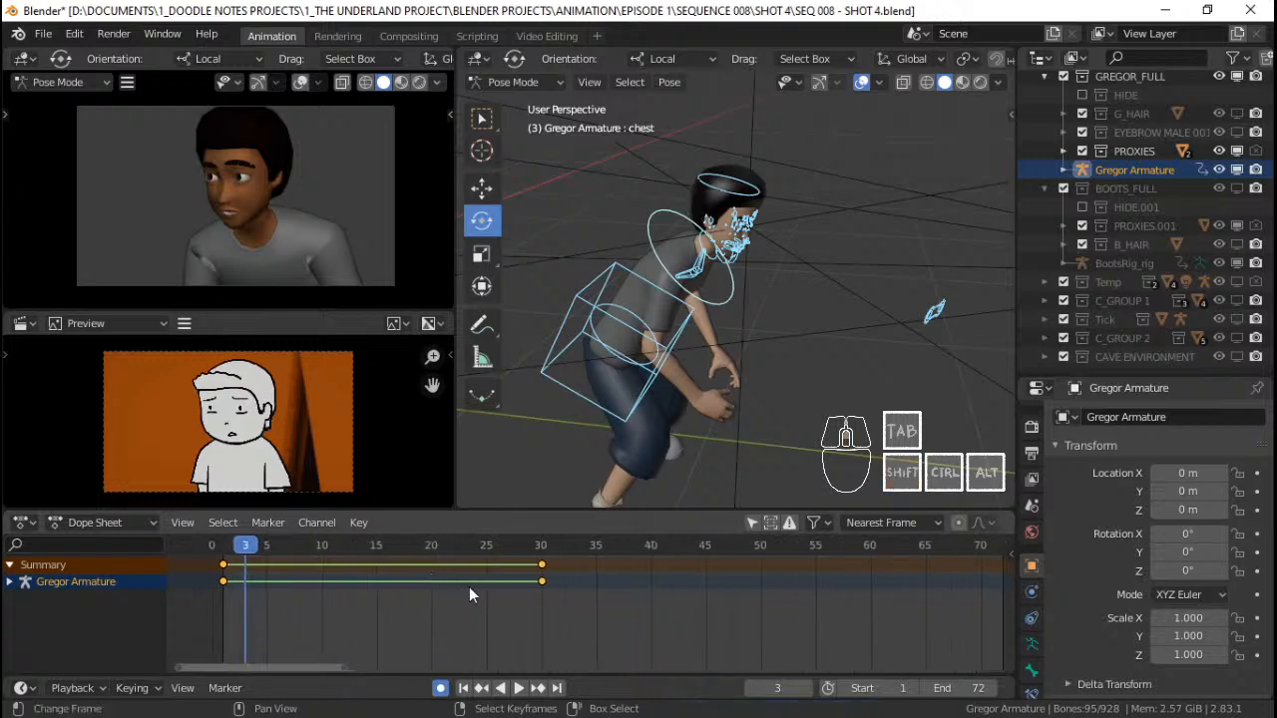
middle_click_drag(506, 591, 485, 638)
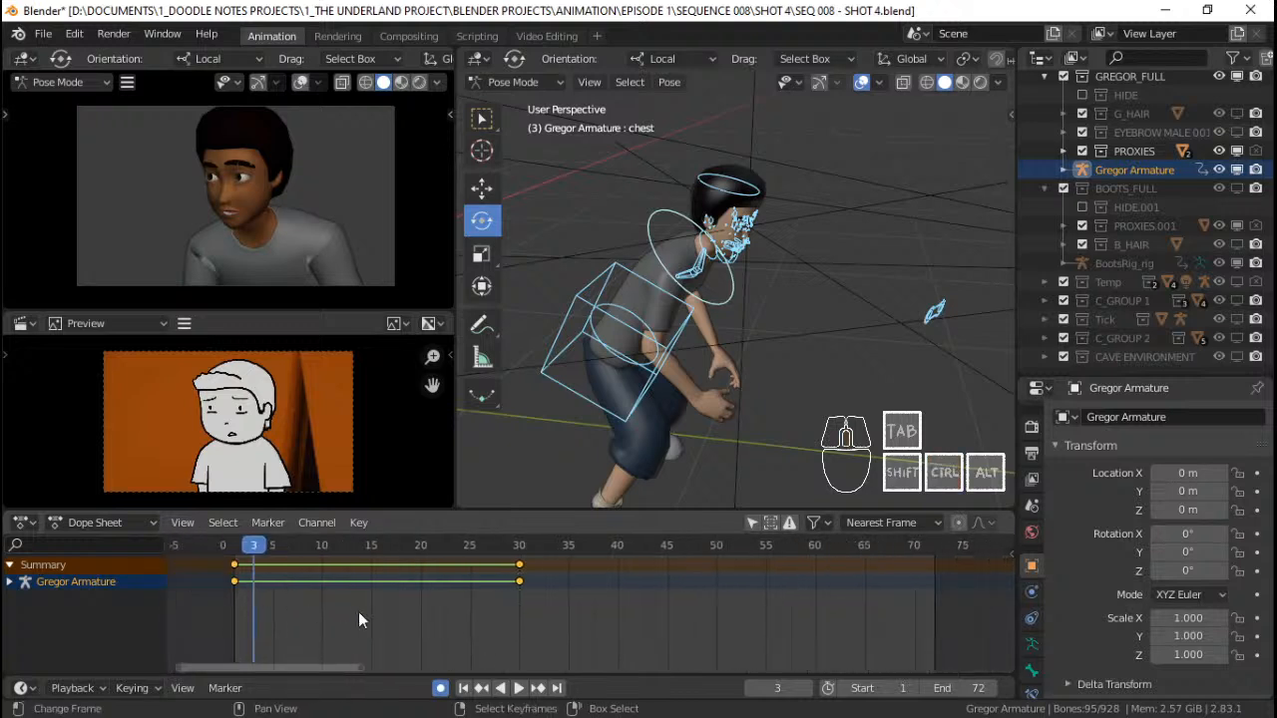
left_click(394, 610)
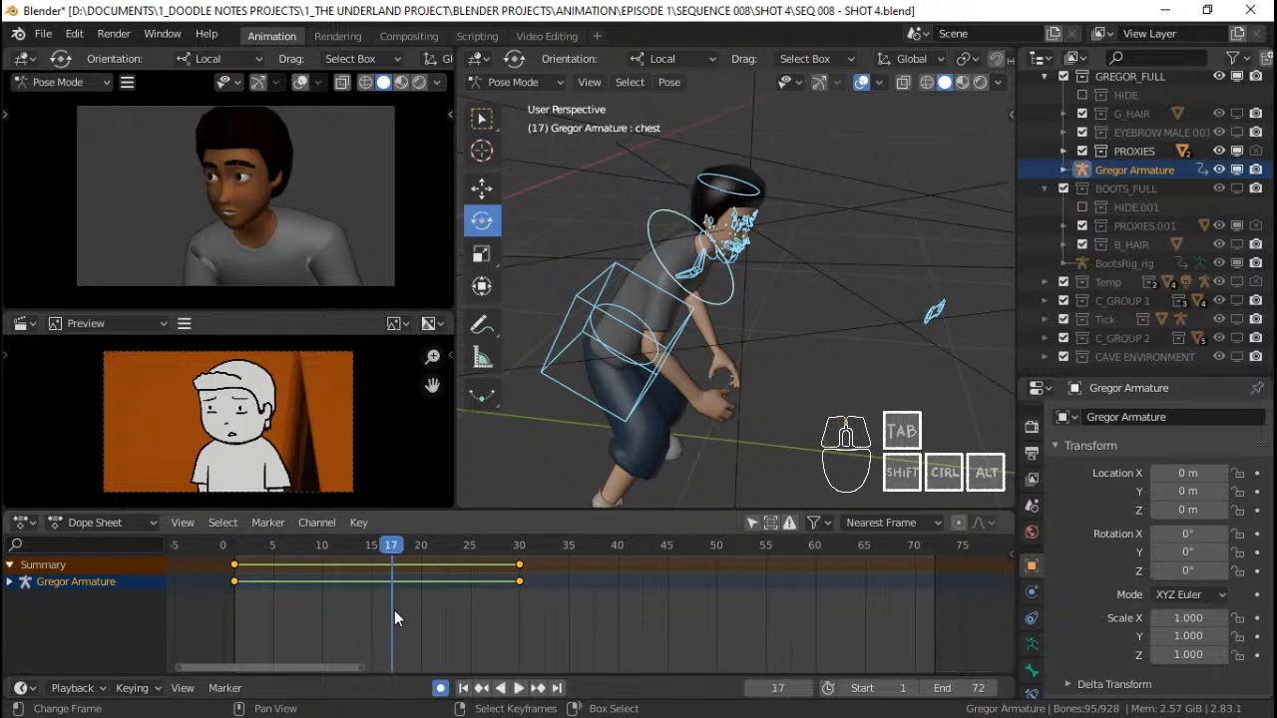
left_click(253, 591)
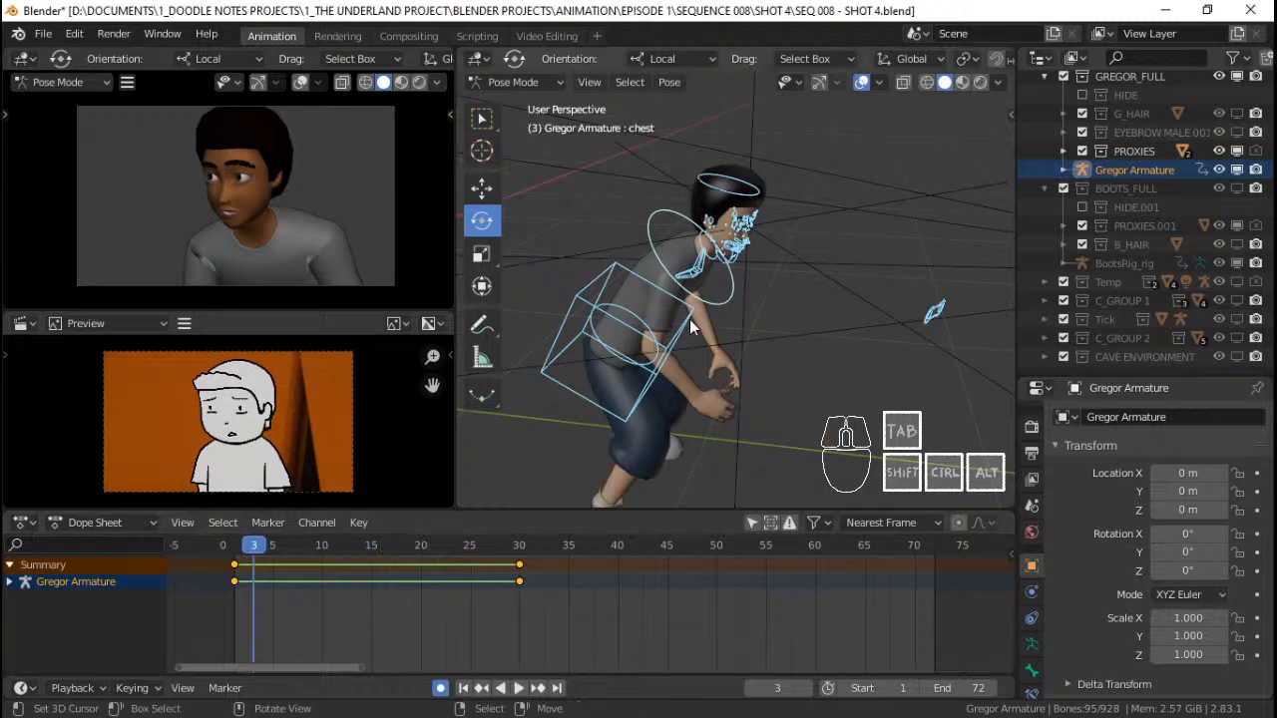
middle_click_drag(641, 416, 614, 404)
left_click(227, 584)
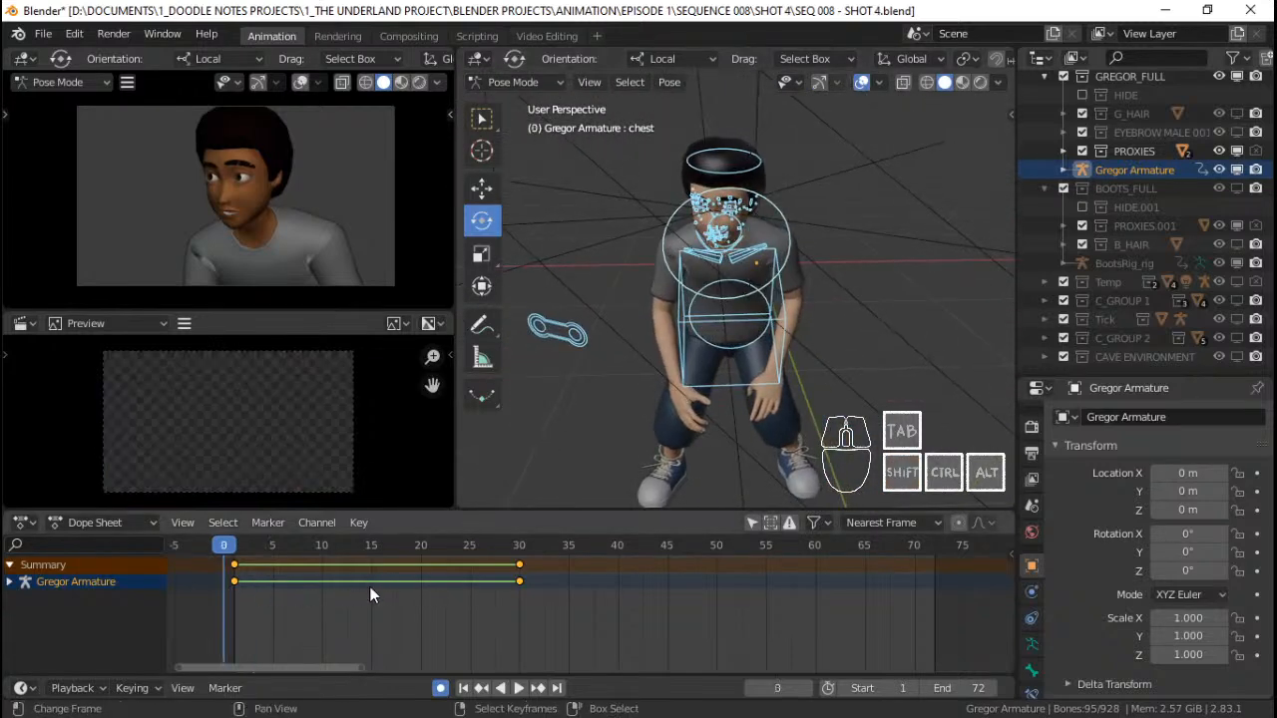
left_click(367, 586)
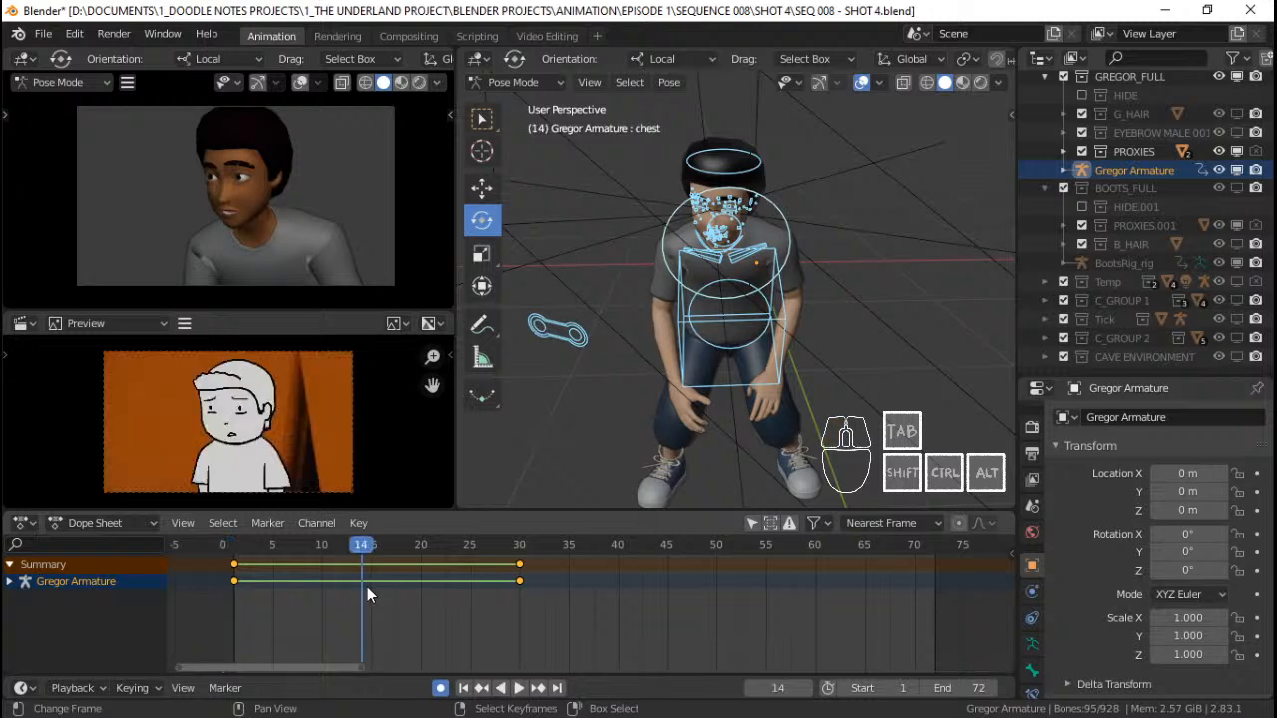
Play from frame 1 and jump between the two keys to check the stepped pose change, ending at frame 30
left_click(240, 582)
key("space")
key("space")
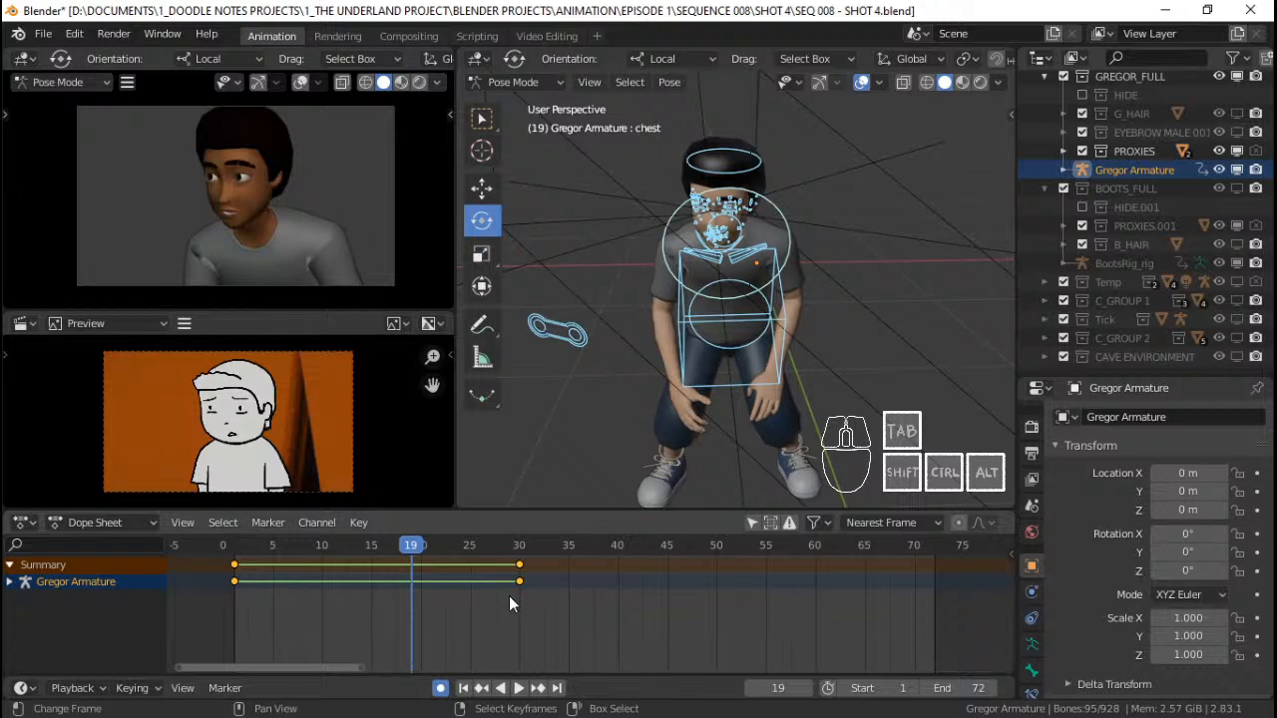
left_click(509, 598)
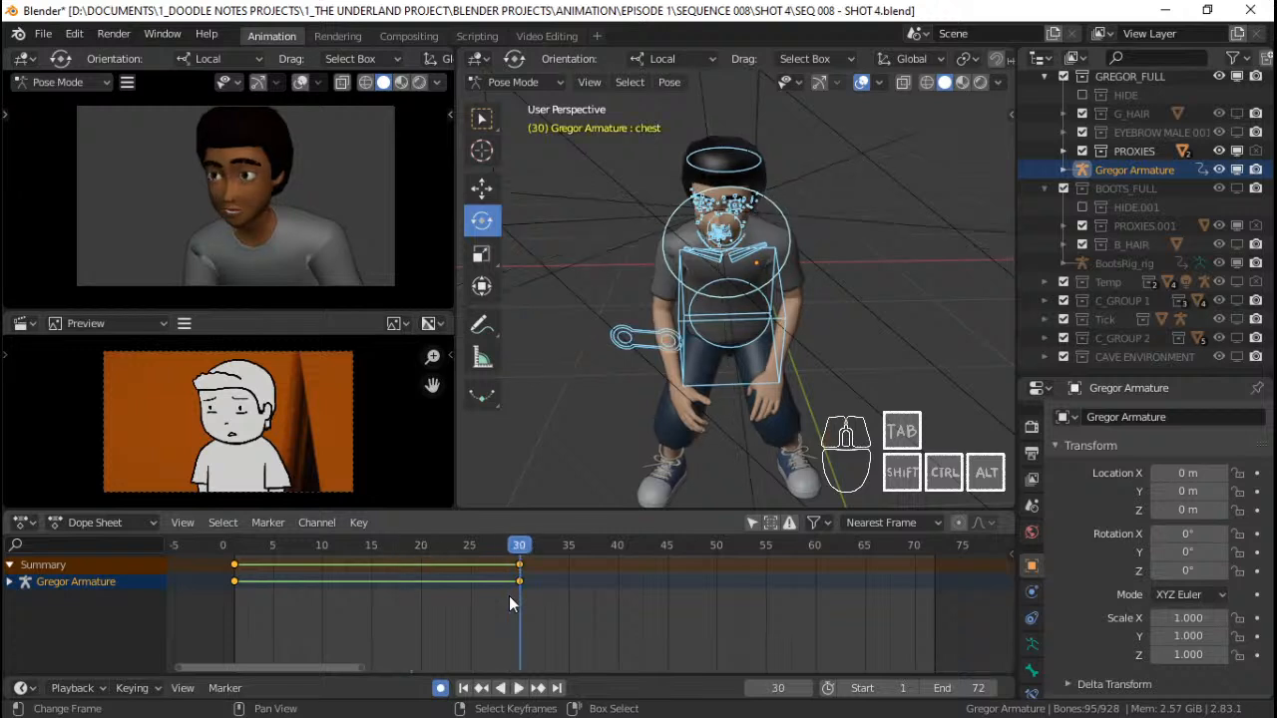
key("shift+Left")
key("Up")
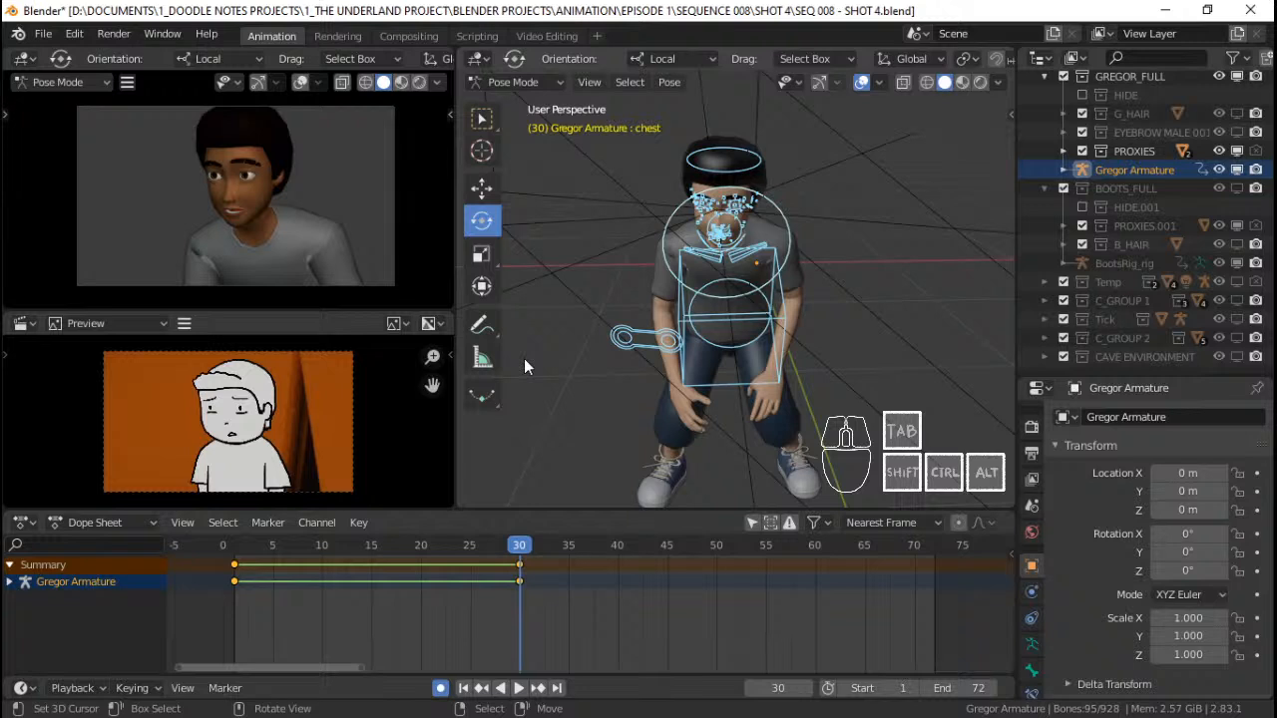
Go to frame 55 and examine Gregor's held pose and the empty stretch of timeline after the frame 30 key
left_click(763, 591)
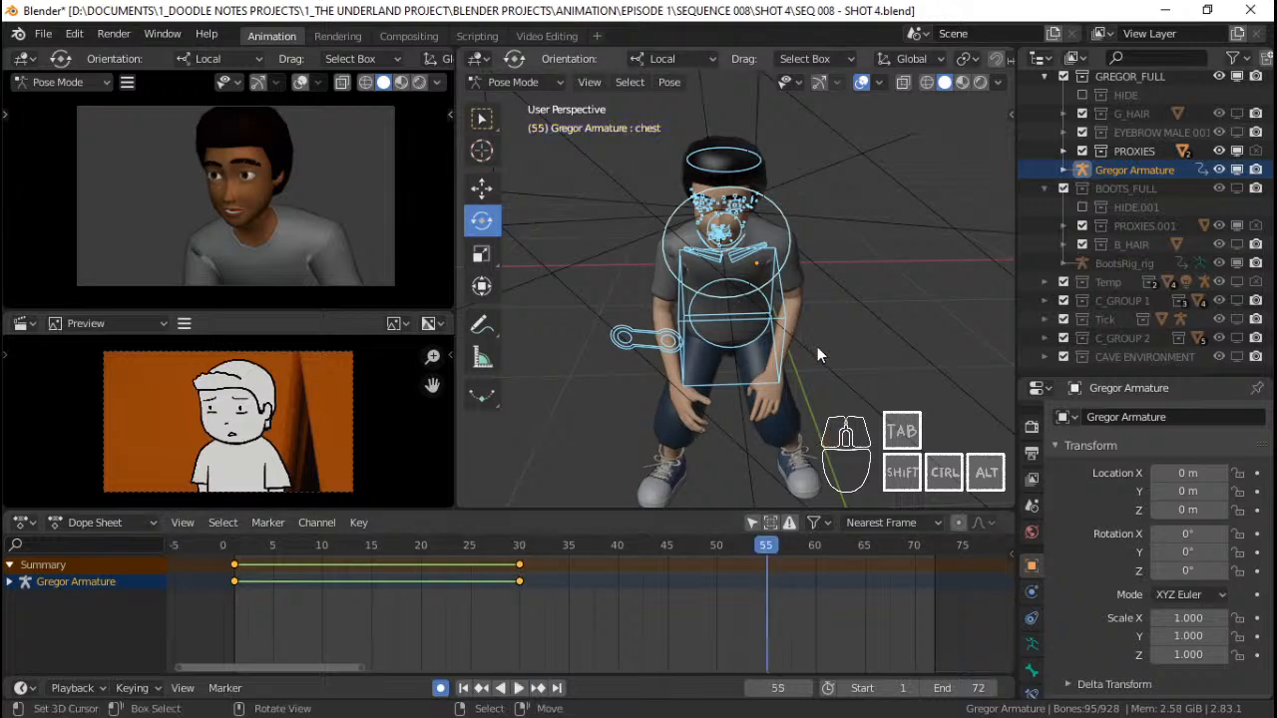
scroll(816, 389, "up", 1)
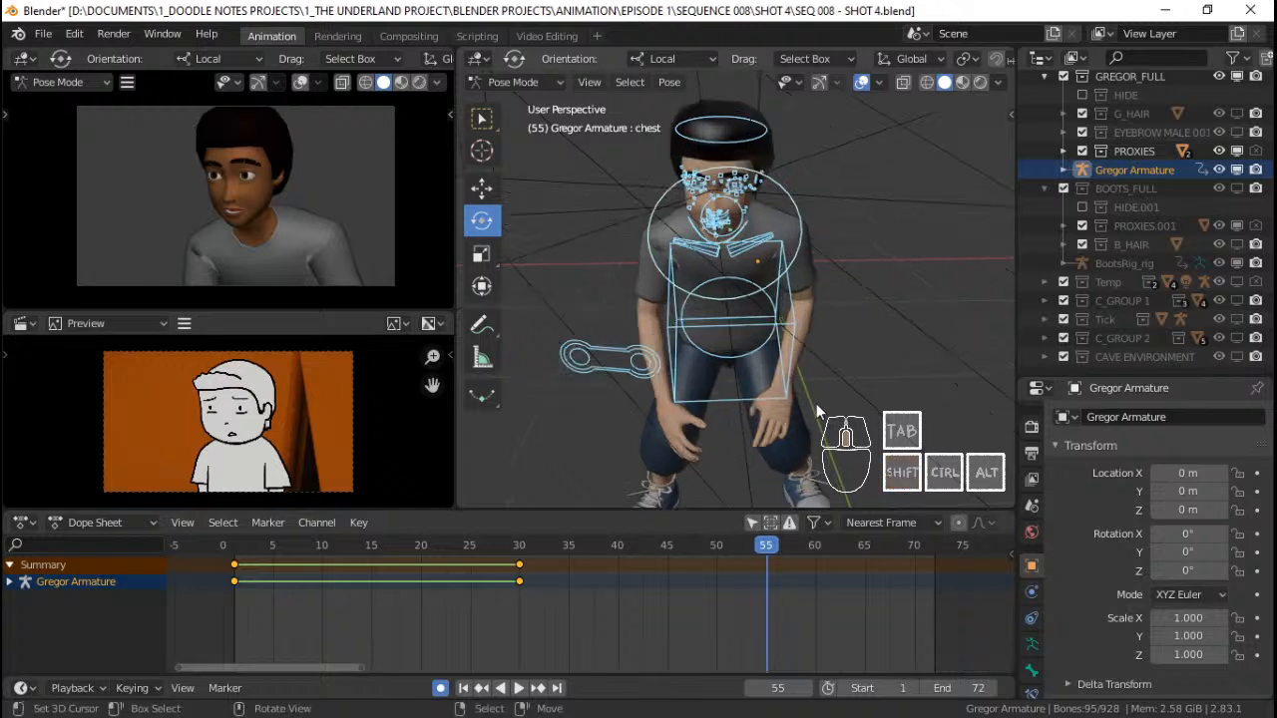
mouse_move(817, 403)
middle_mouse_down()
mouse_move(860, 385)
mouse_move(829, 389)
mouse_move(810, 419)
middle_mouse_up()
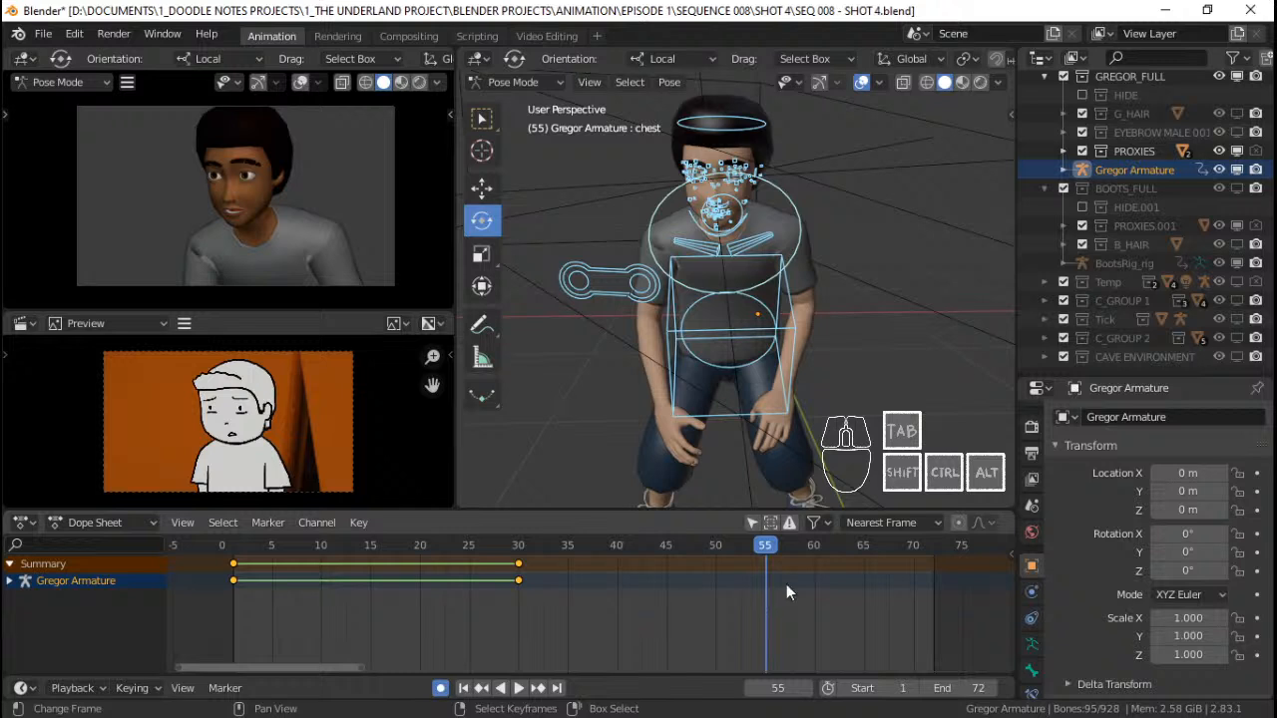
scroll(789, 591, "up", 1)
middle_click_drag(786, 584, 765, 626, "shift")
scroll(735, 594, "down", 2)
scroll(788, 584, "up", 1)
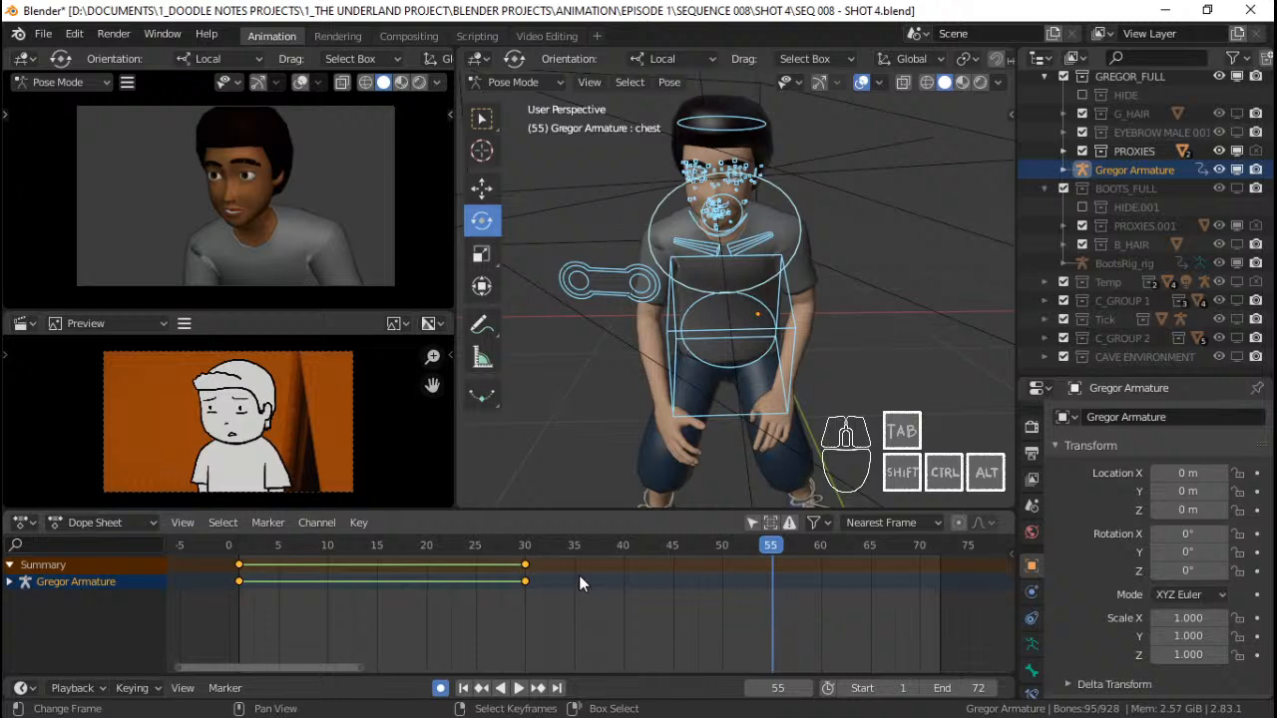
left_click(668, 584)
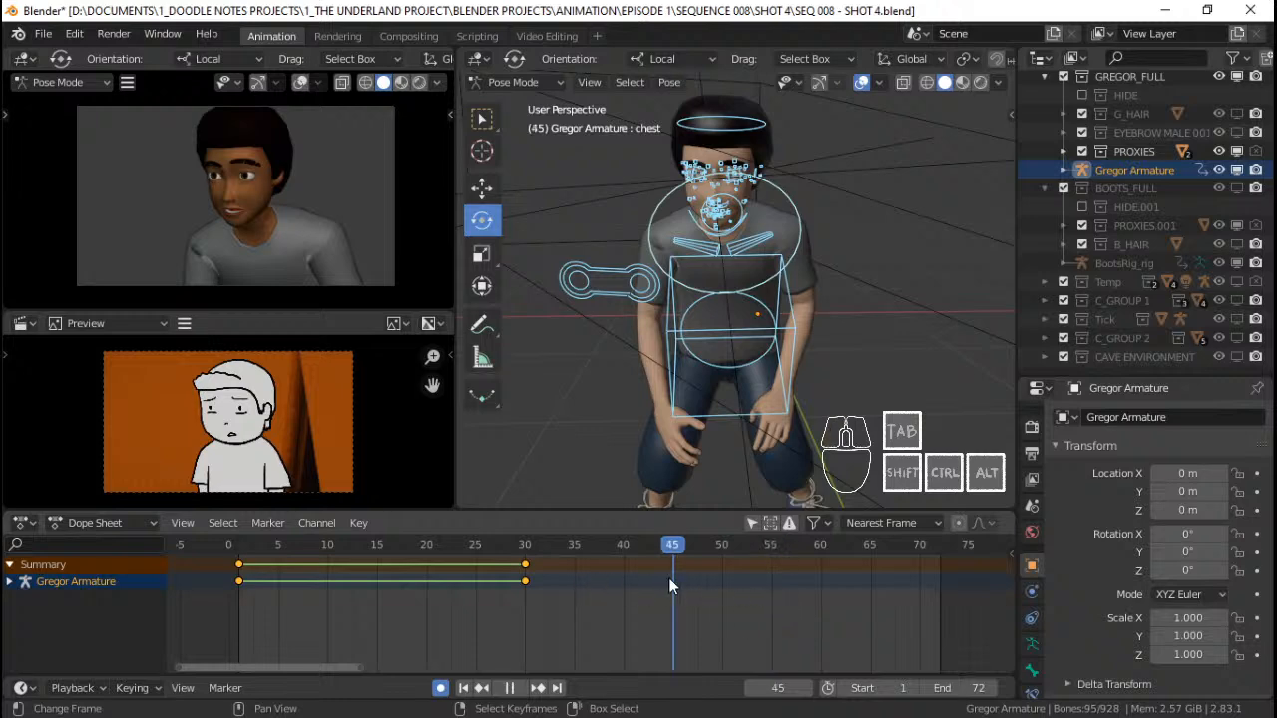
left_click(774, 587)
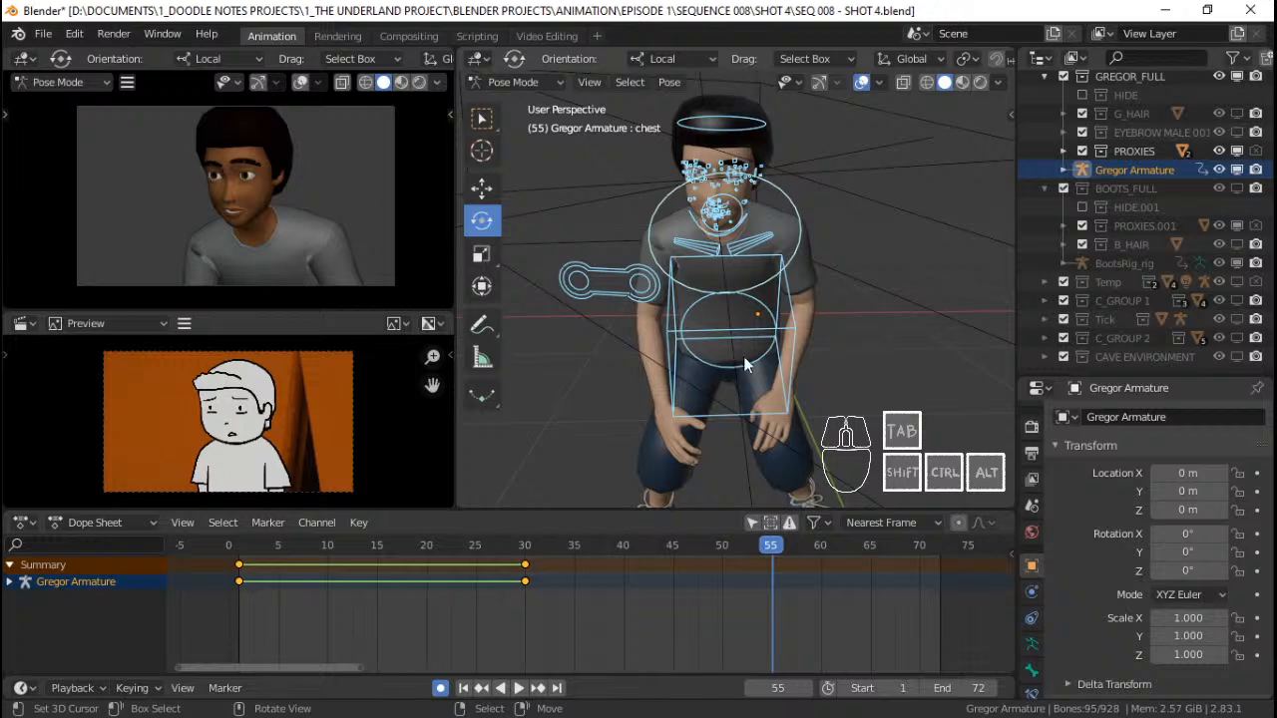
left_click(772, 574)
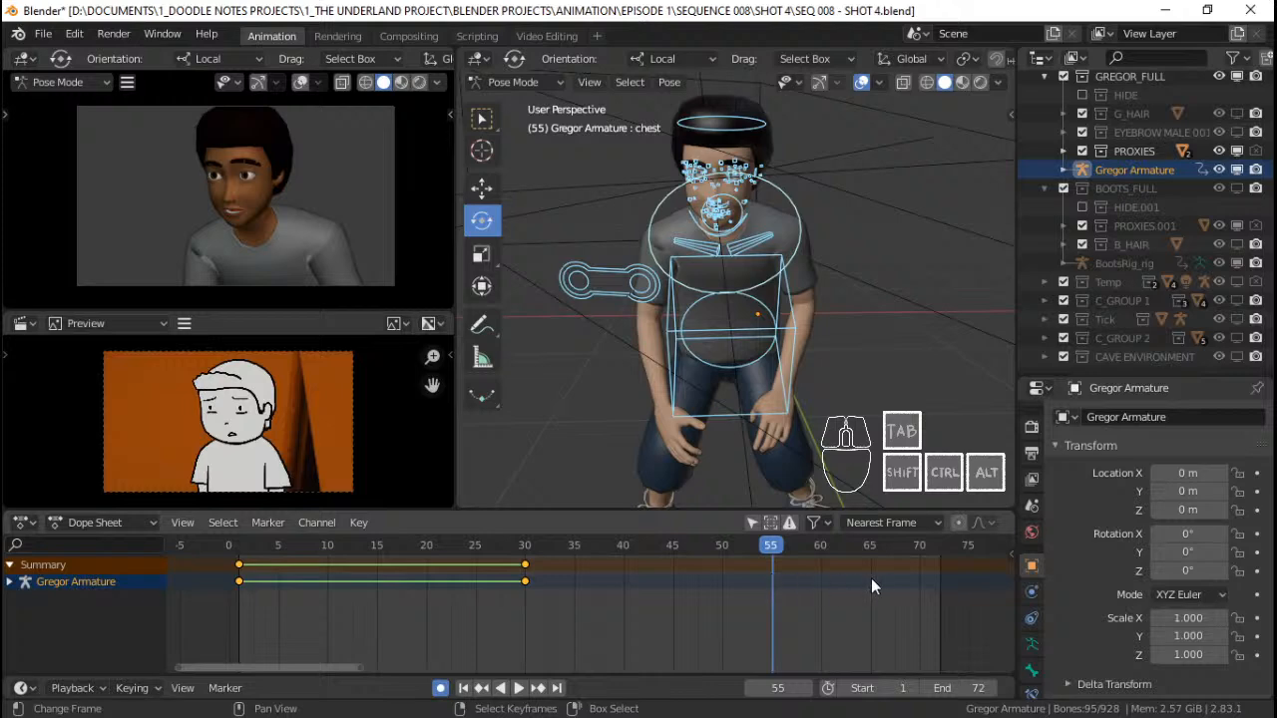
scroll(871, 578, "up", 1)
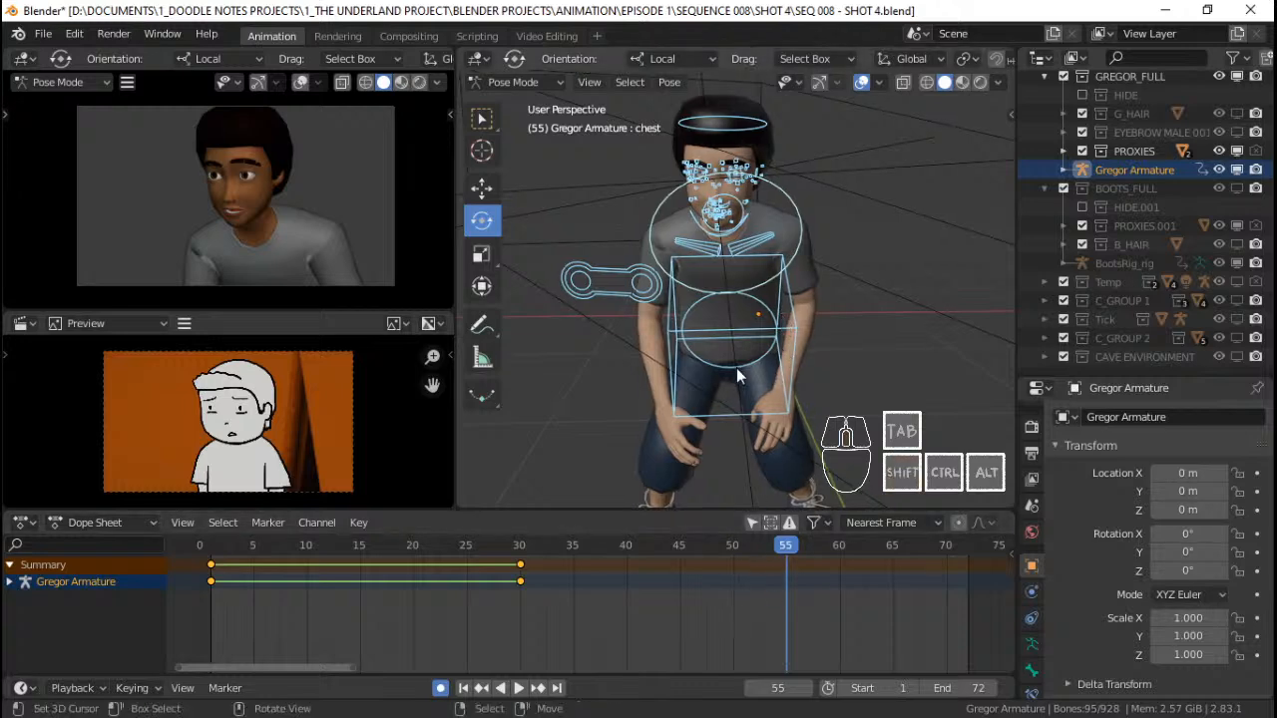
middle_click_drag(683, 389, 741, 320)
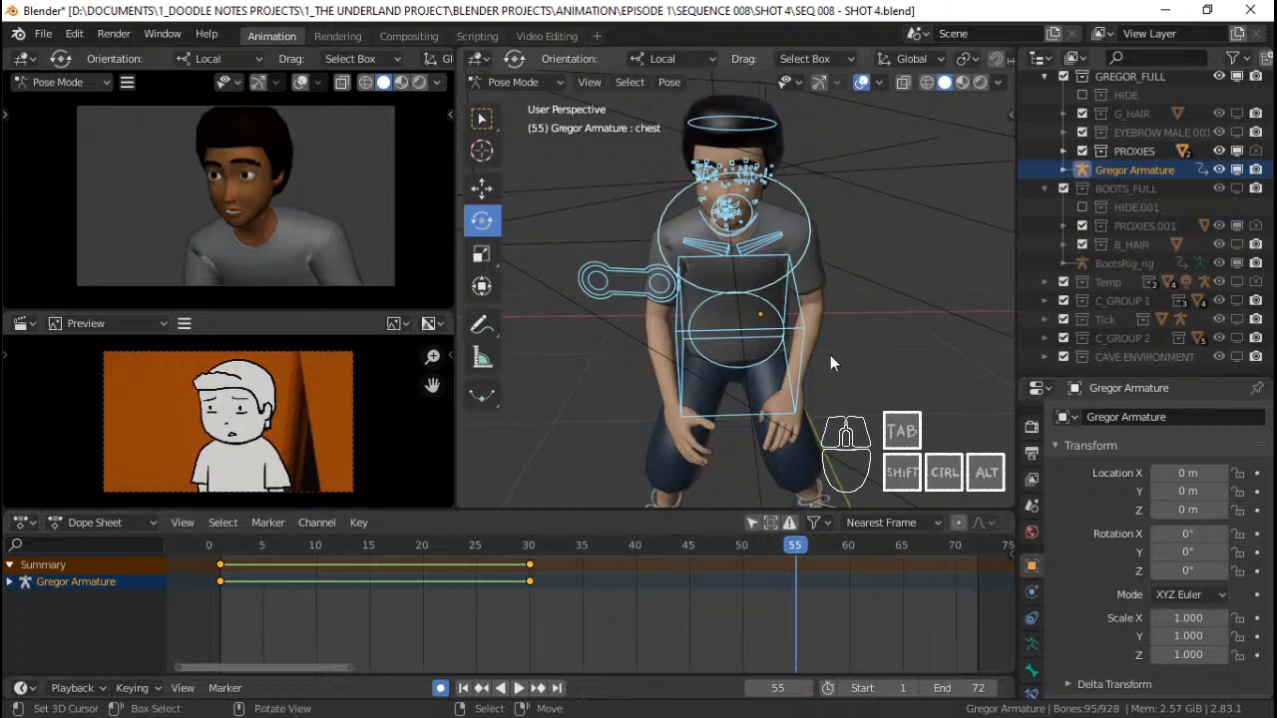
middle_click_drag(830, 356, 784, 472)
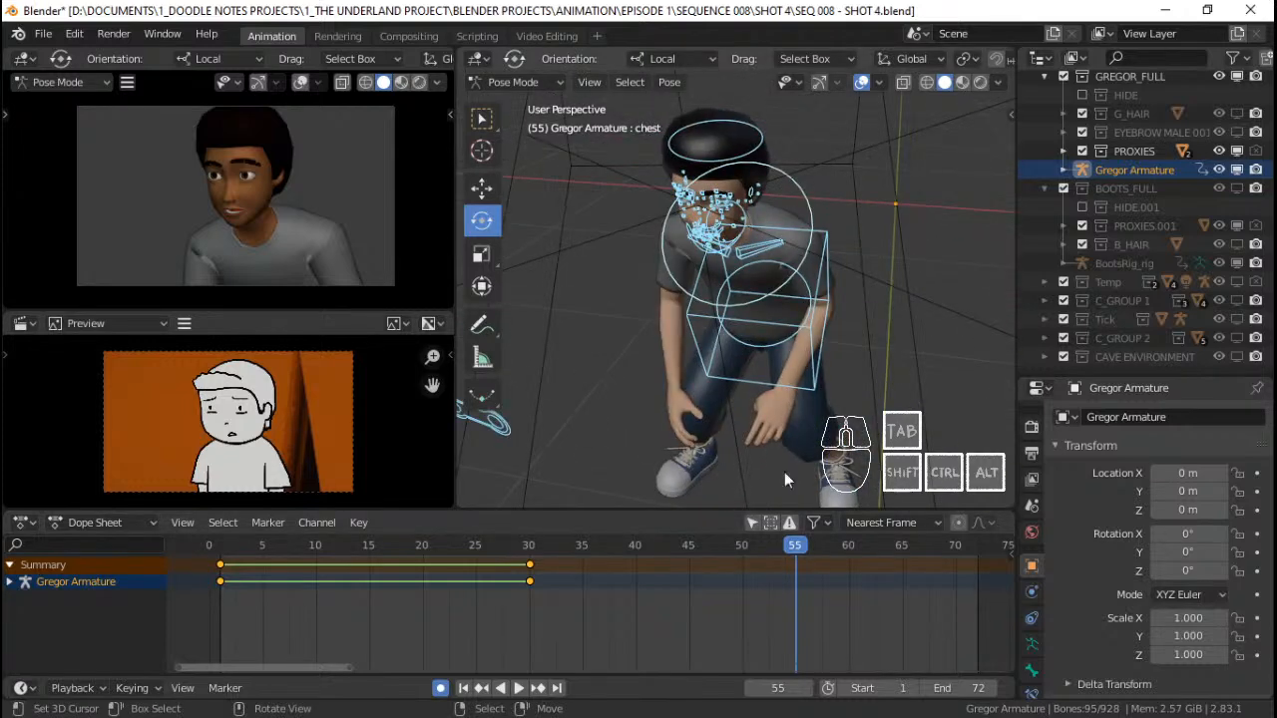
Play and scrub Gregor's animation from frame 1 to judge when the second pose should hit, stopping at frame 20
left_click(214, 583)
key("space")
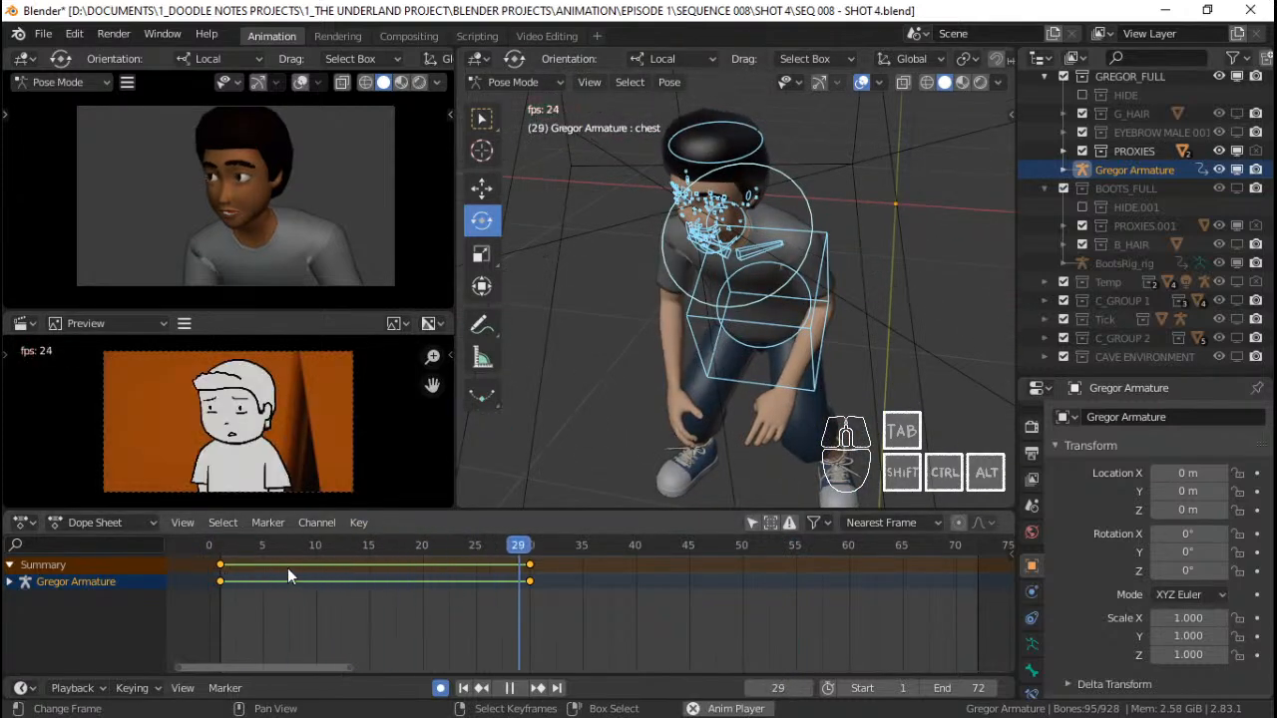
key("space")
left_click_drag(760, 589, 411, 571)
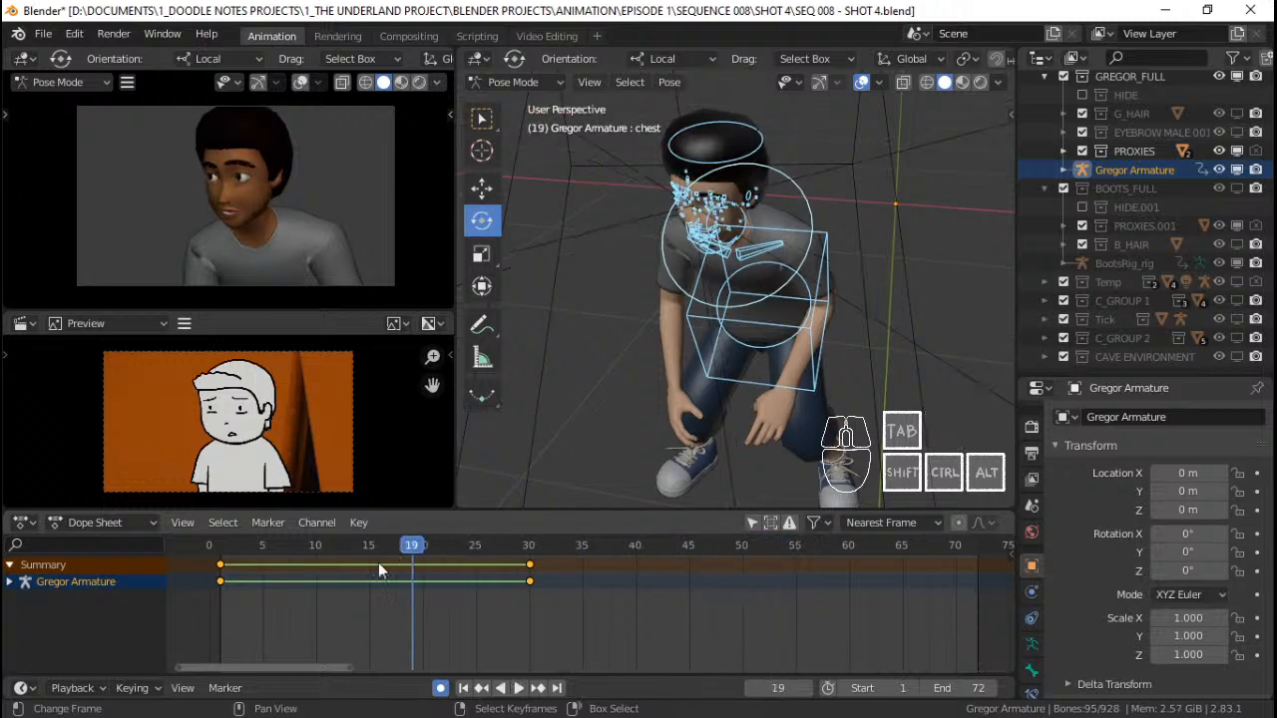
left_click(217, 580)
key("space")
key("space")
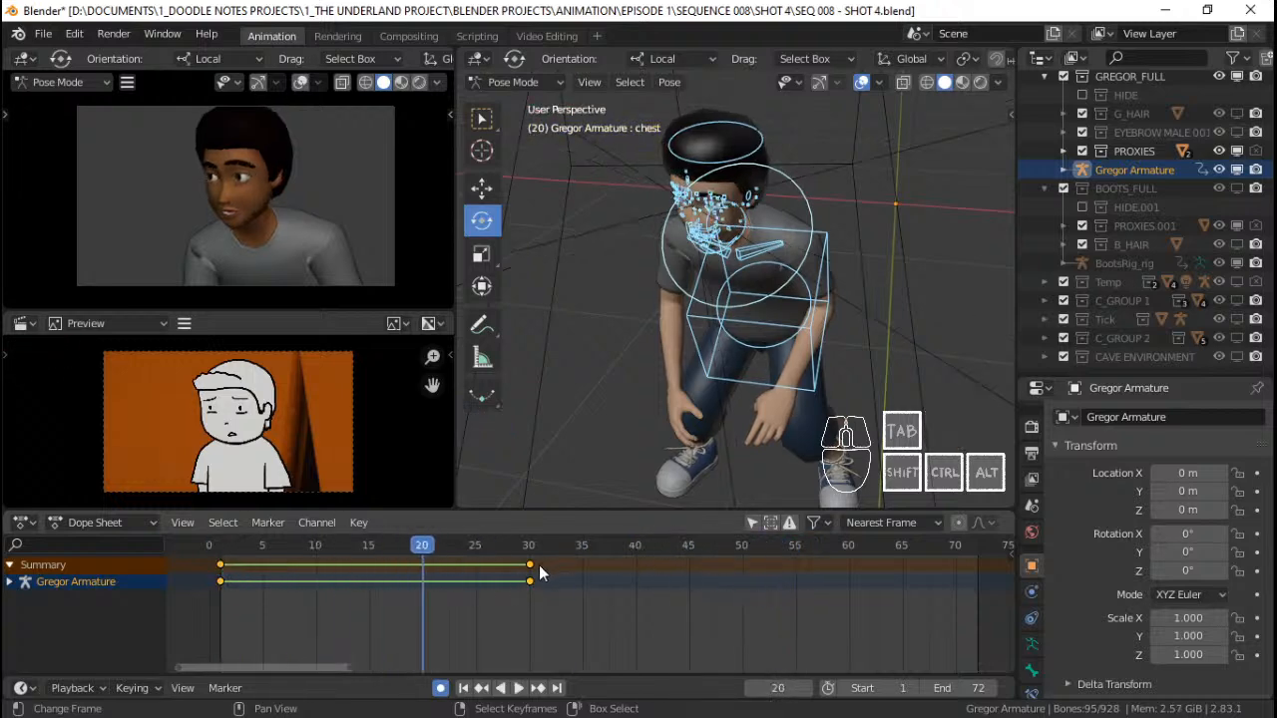
Snap Gregor's keyframes at frame 30 to the current frame, 20
right_click(530, 568)
key("shift+s")
left_click(389, 571)
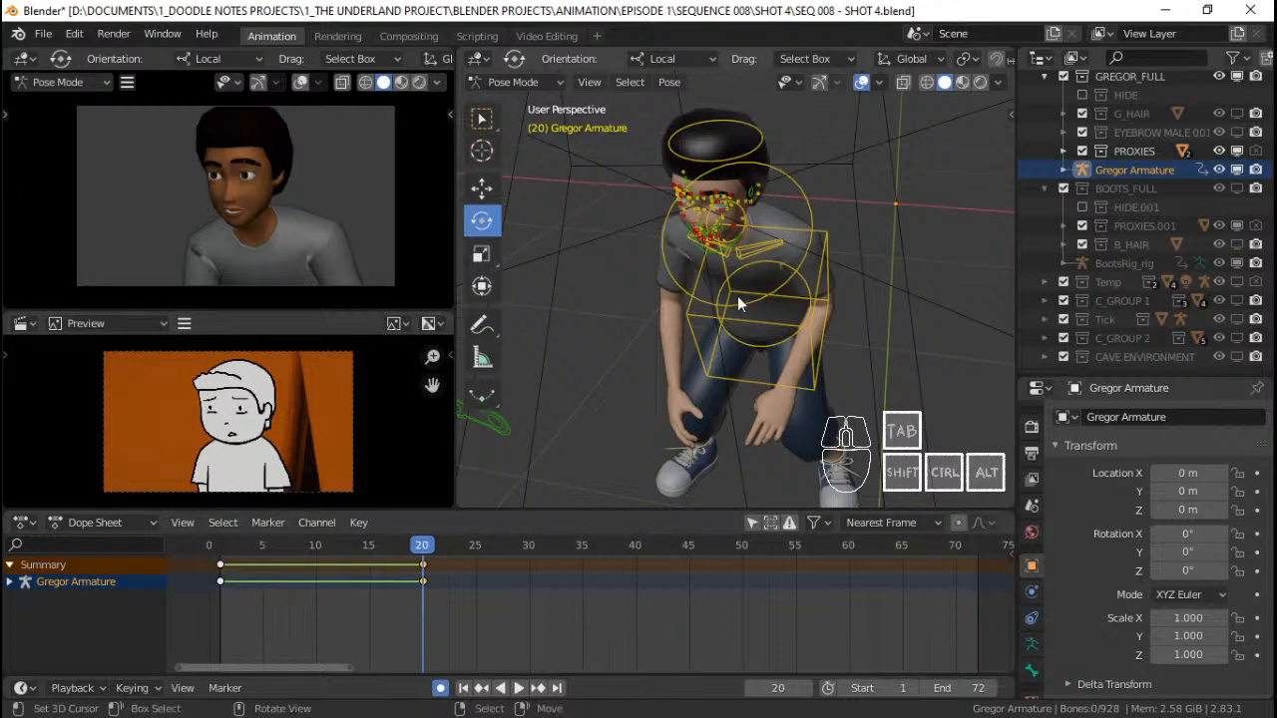
Play from frame 1 to check the timing of the pose change, stopping at frame 51
left_click(210, 580)
key("space")
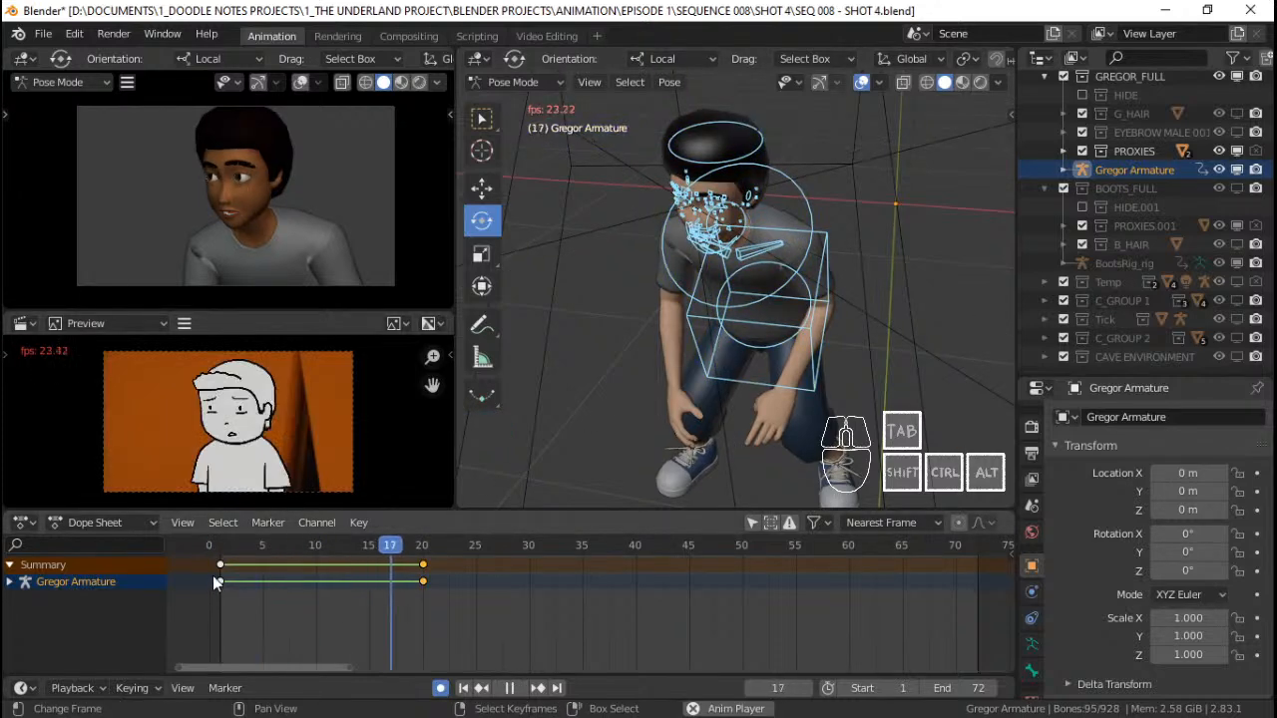
key("space")
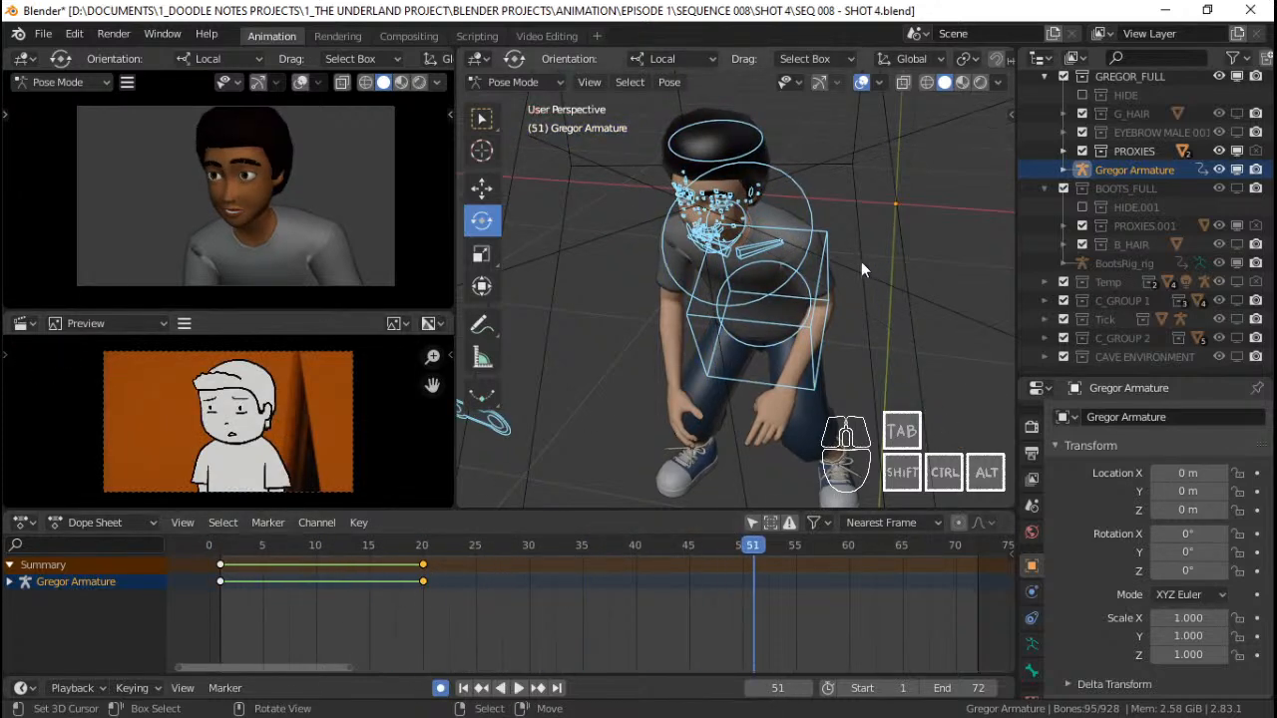
Select Gregor's torso control, viewing him more from the front
middle_click_drag(778, 310, 806, 317)
left_click(805, 317)
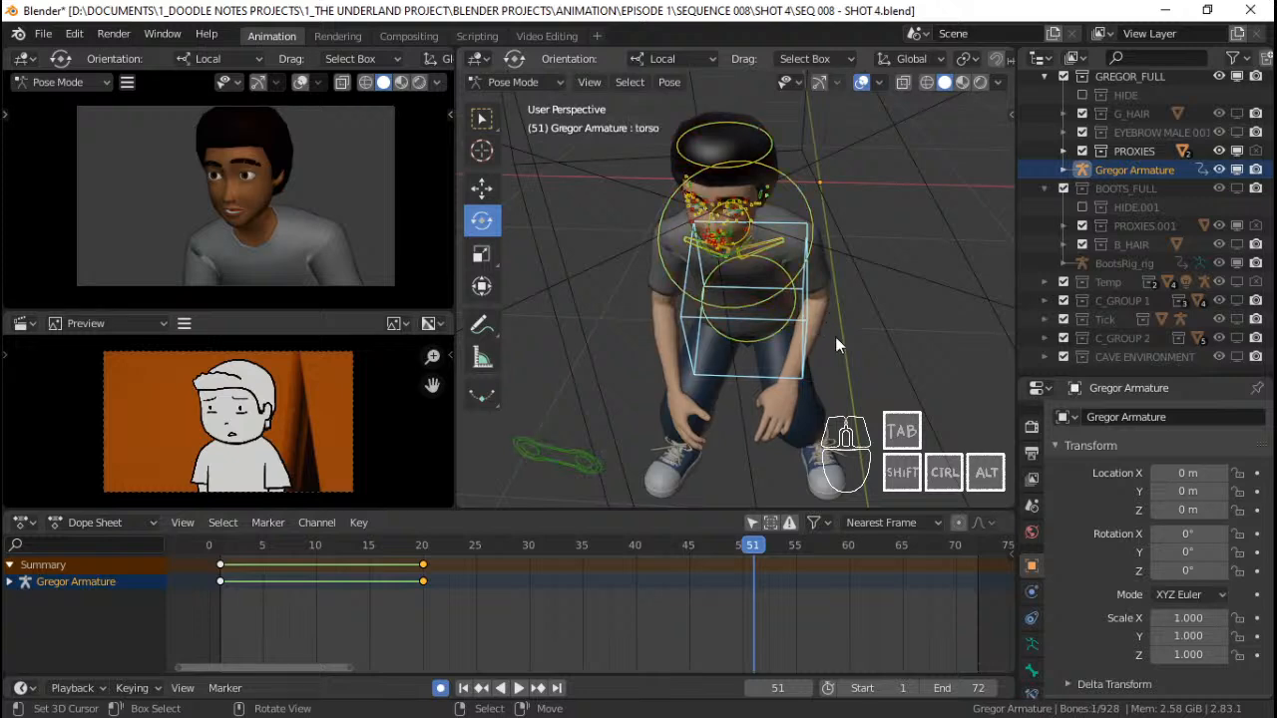
key("r")
key("z")
right_click(971, 354)
key("r")
key("z")
right_click(976, 351)
key("r")
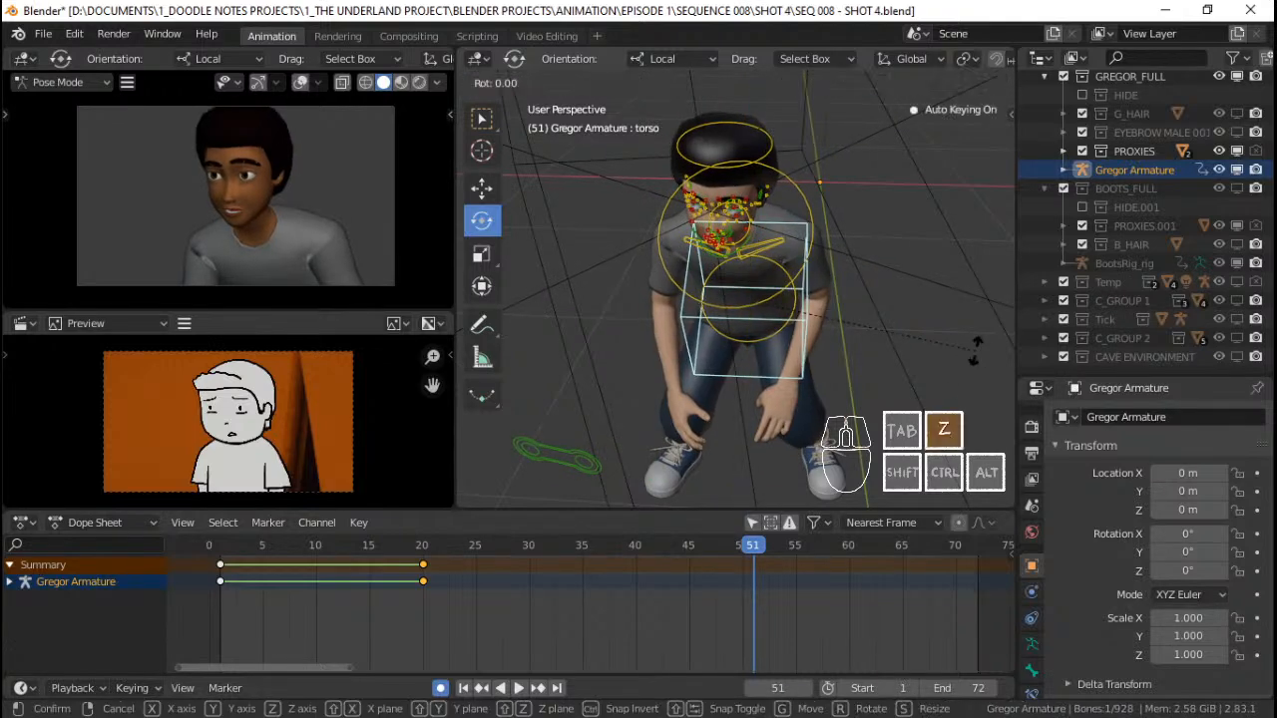
key("z")
right_click(976, 351)
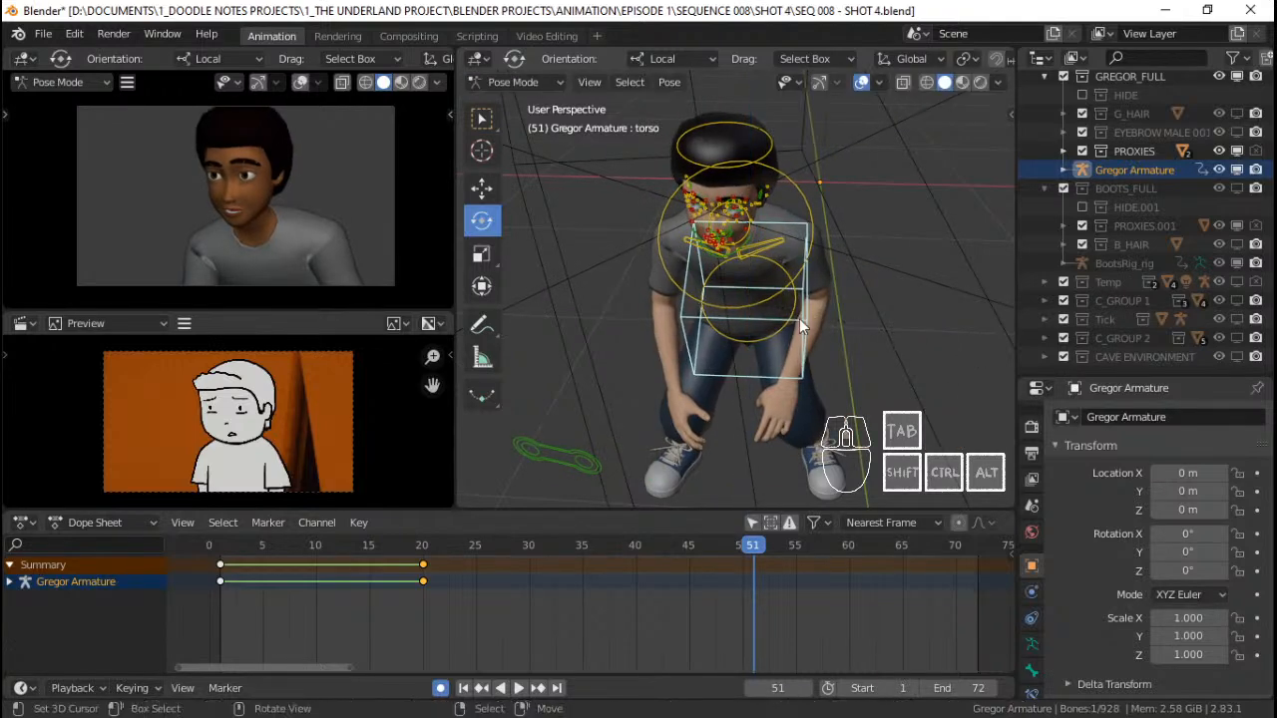
Rotate Gregor's torso control about 1.6° around its local Z axis at frame 51
middle_click_drag(800, 318, 740, 226)
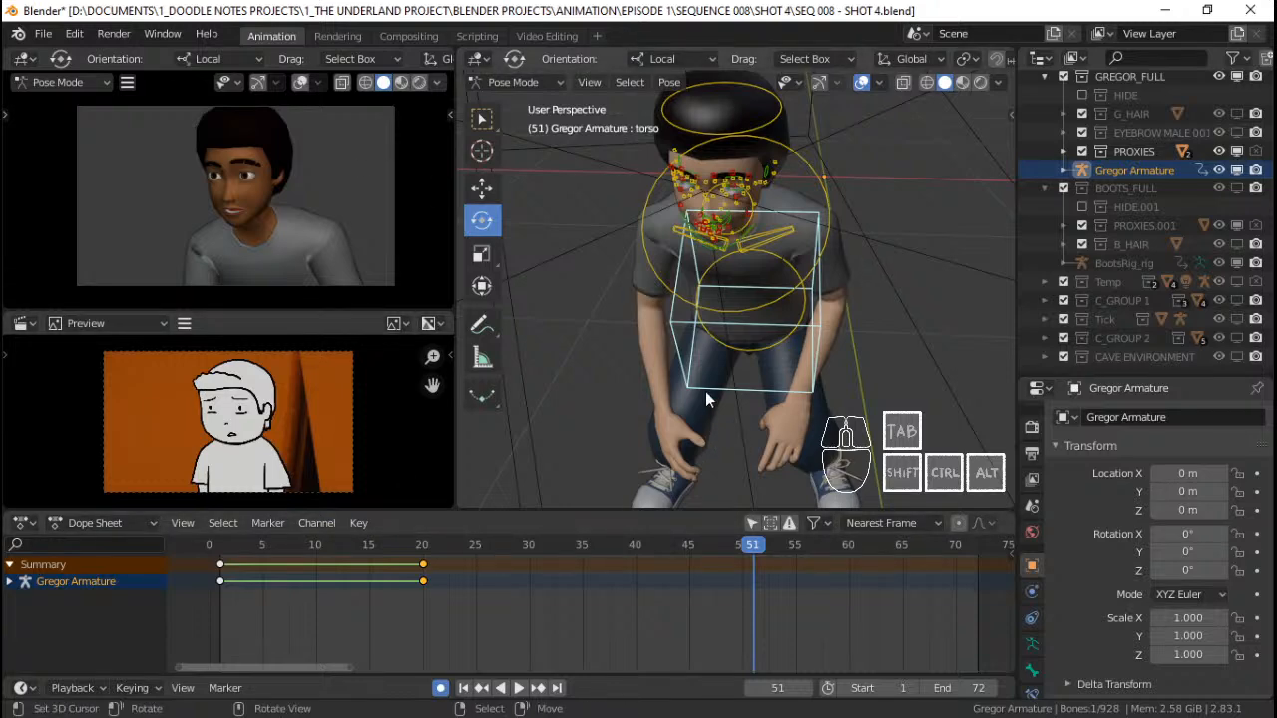
middle_click_drag(730, 351, 831, 366, "shift")
scroll(713, 362, "down", 1)
scroll(741, 354, "up", 2)
key("r")
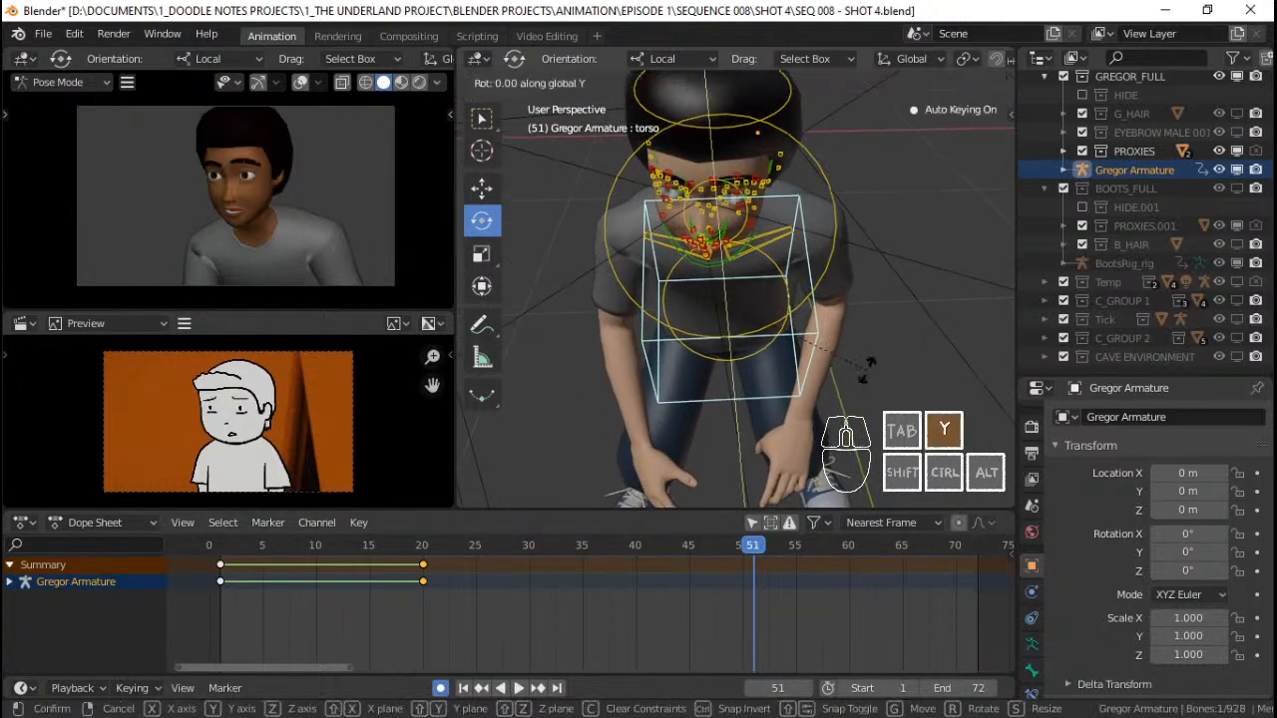
key("z")
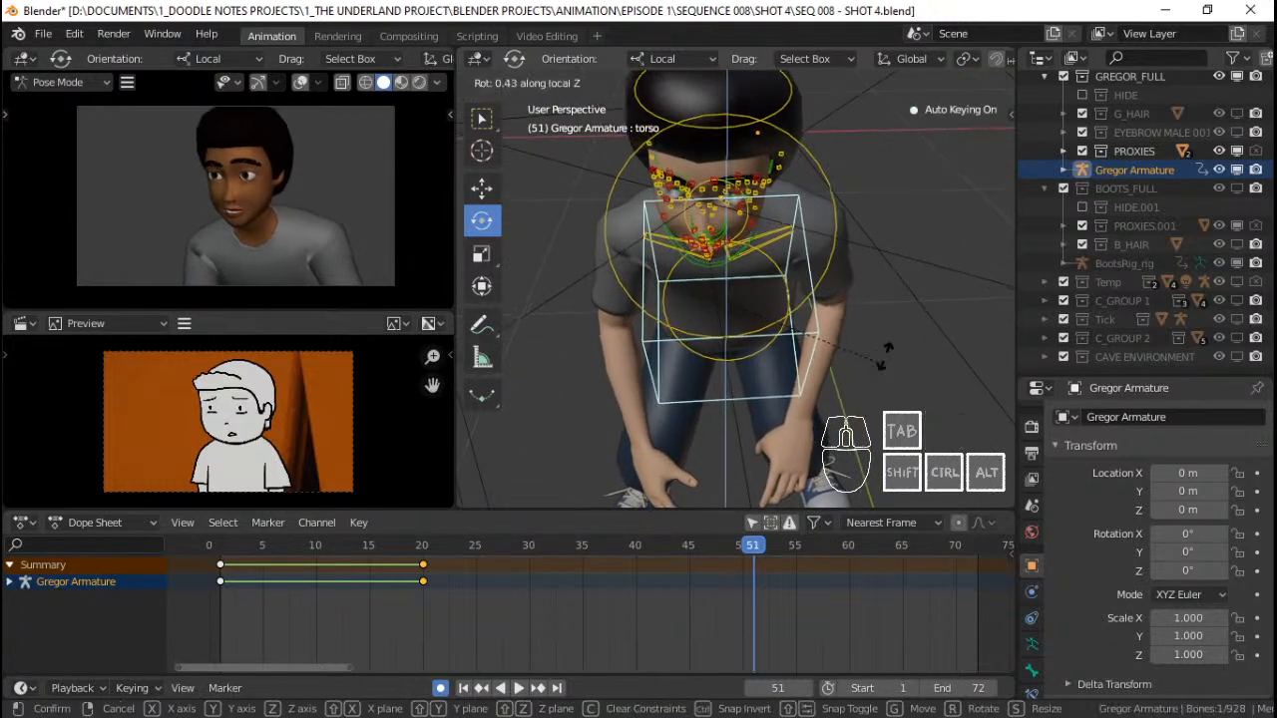
left_click(887, 352)
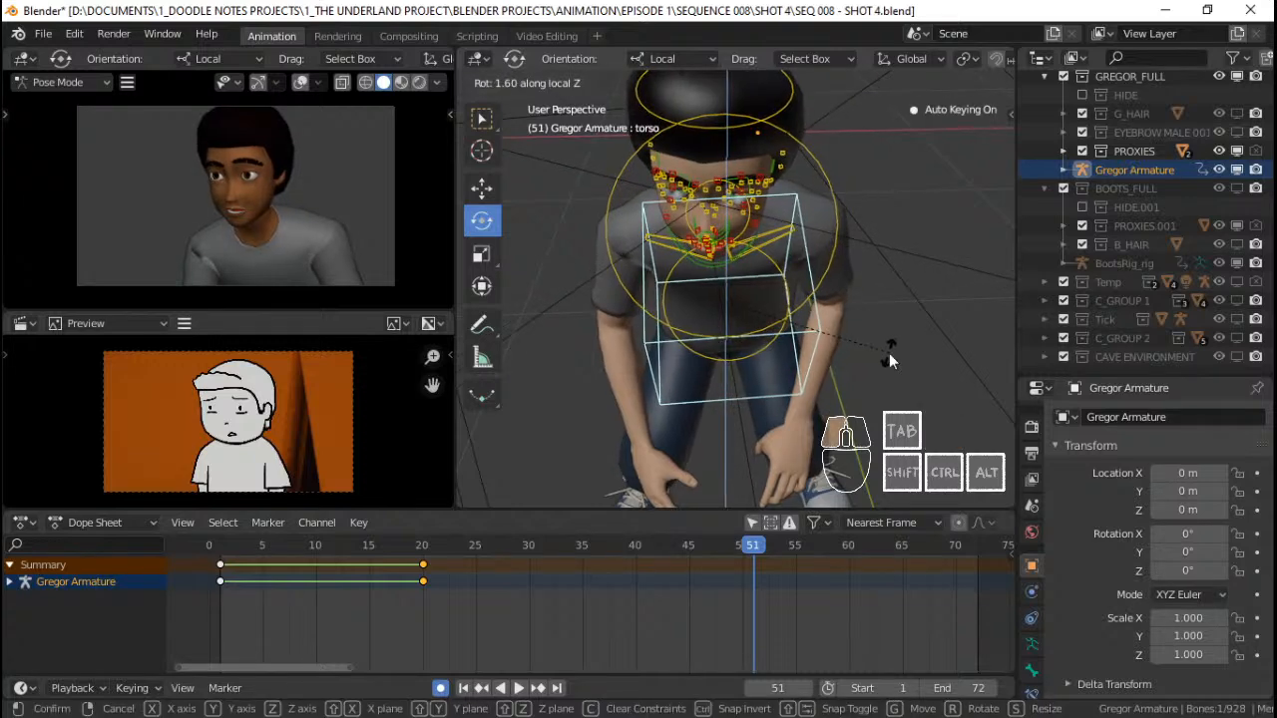
Rotate the torso control slightly about its local Y axis and the Z axis at frame 51
middle_click_drag(928, 359, 789, 239)
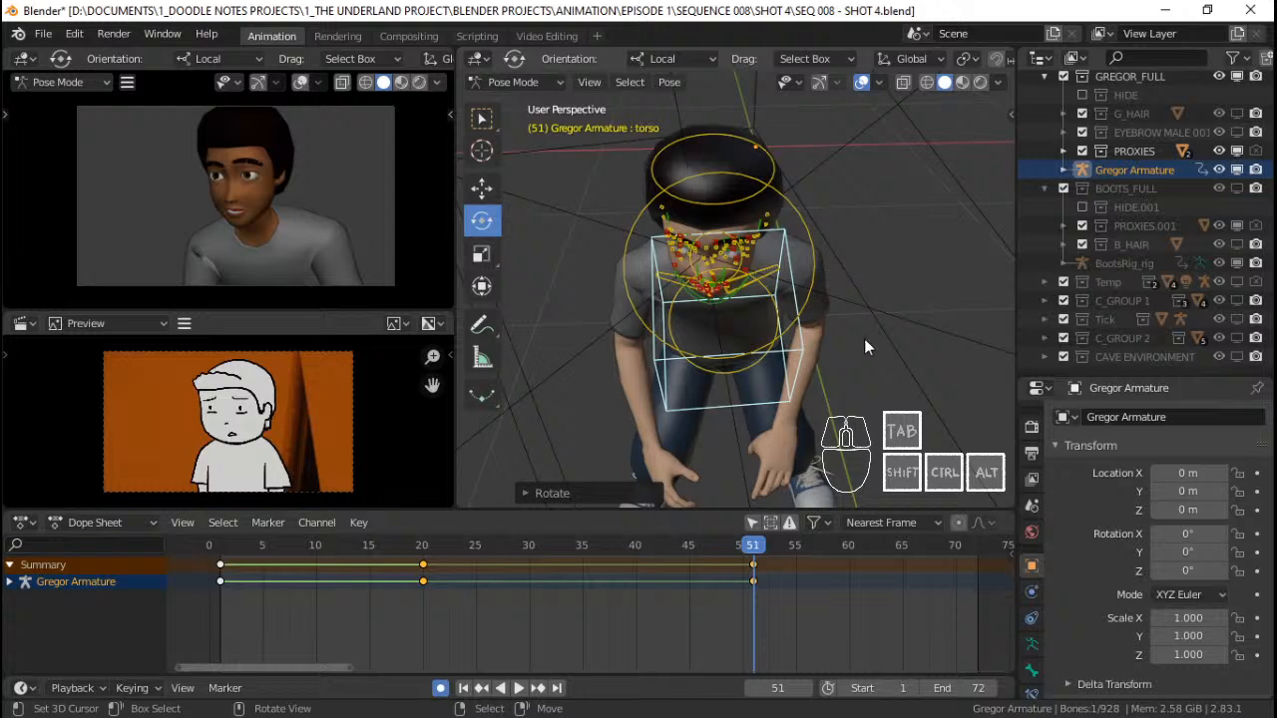
key("r")
key("y")
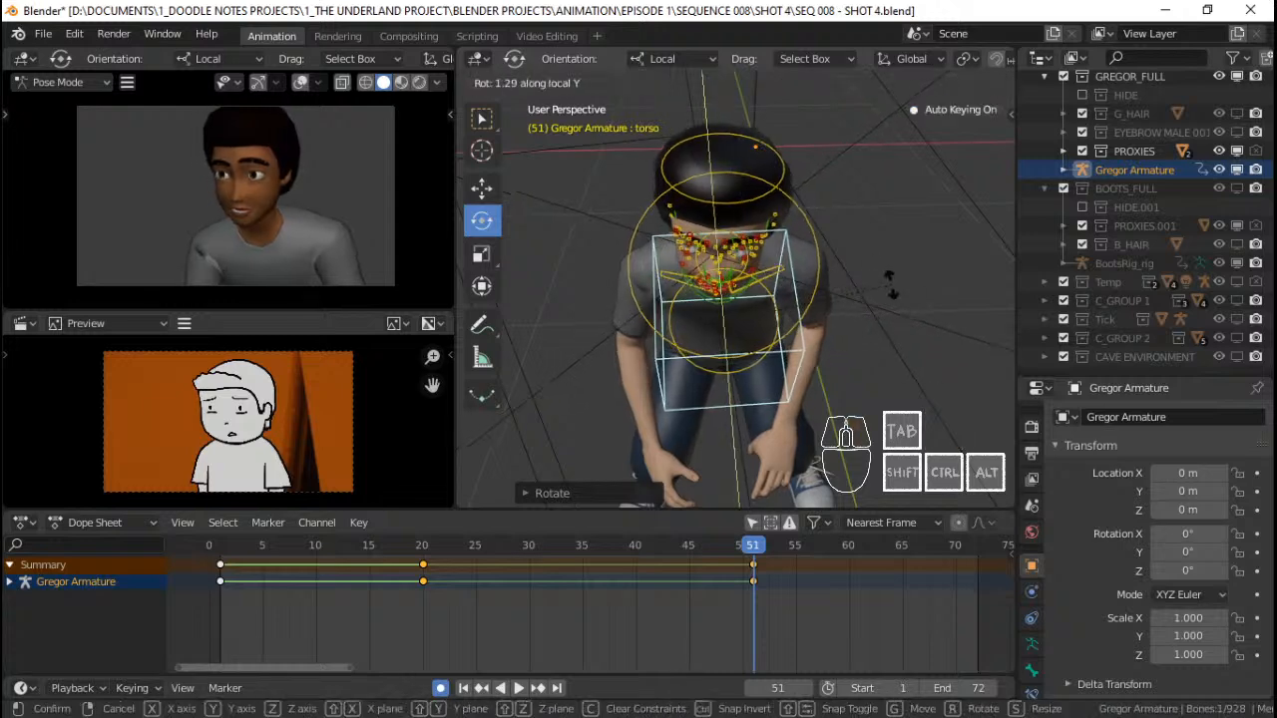
left_click(891, 287)
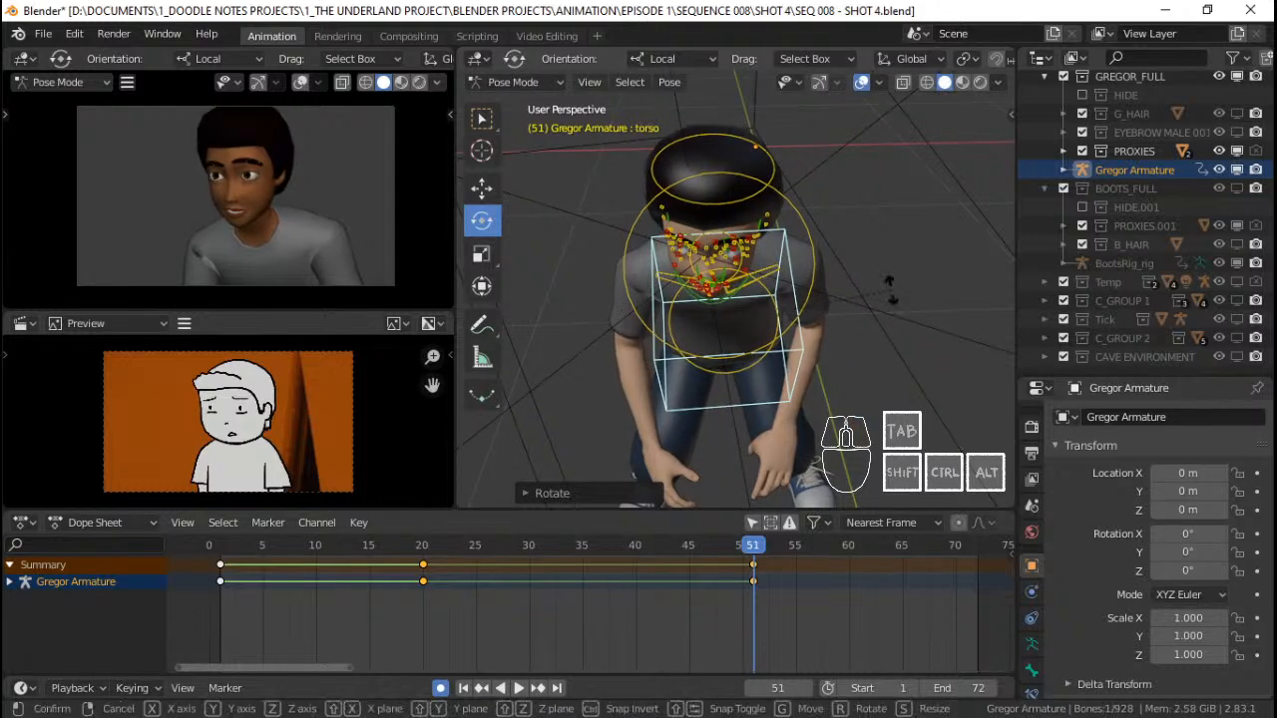
key("z")
left_click(891, 297)
Rotate the chest control slightly about the Z axis at frame 51
right_click(830, 246)
right_click(817, 220)
key("r")
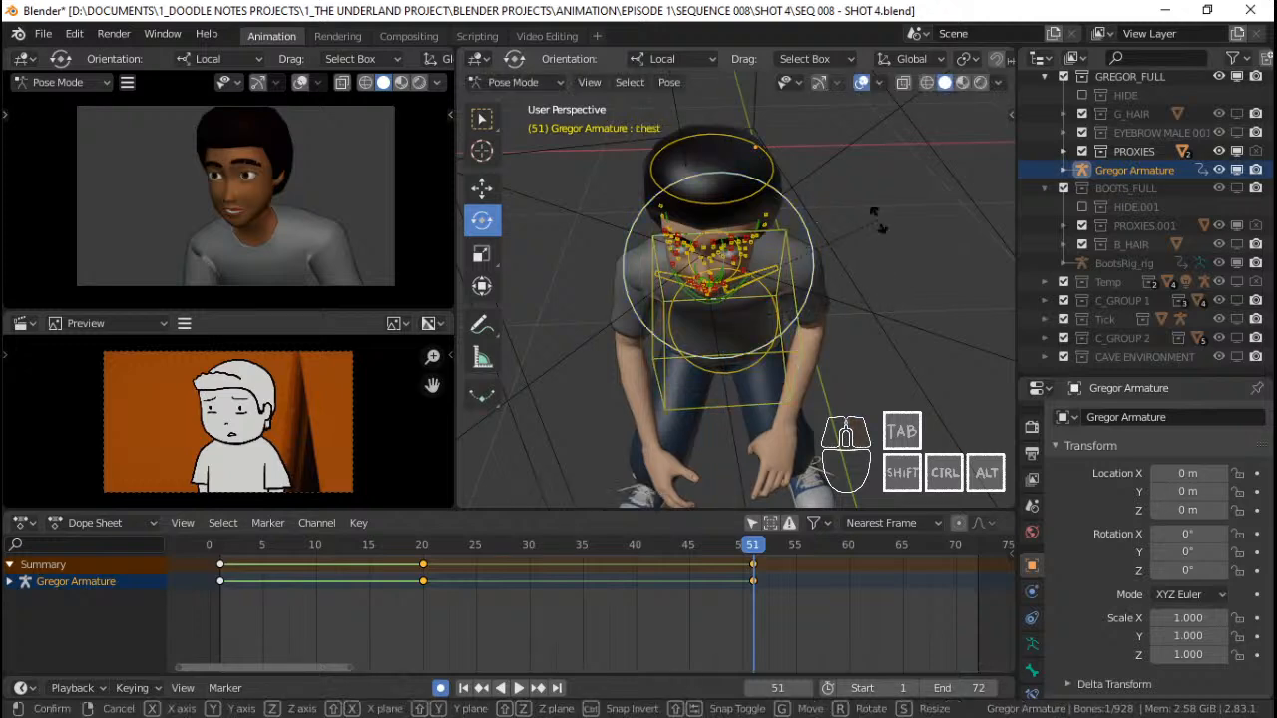
key("z")
left_click(880, 209)
Rotate the head control about its local Y and Z axes at frame 51 to turn the face toward the camera
right_click(784, 180)
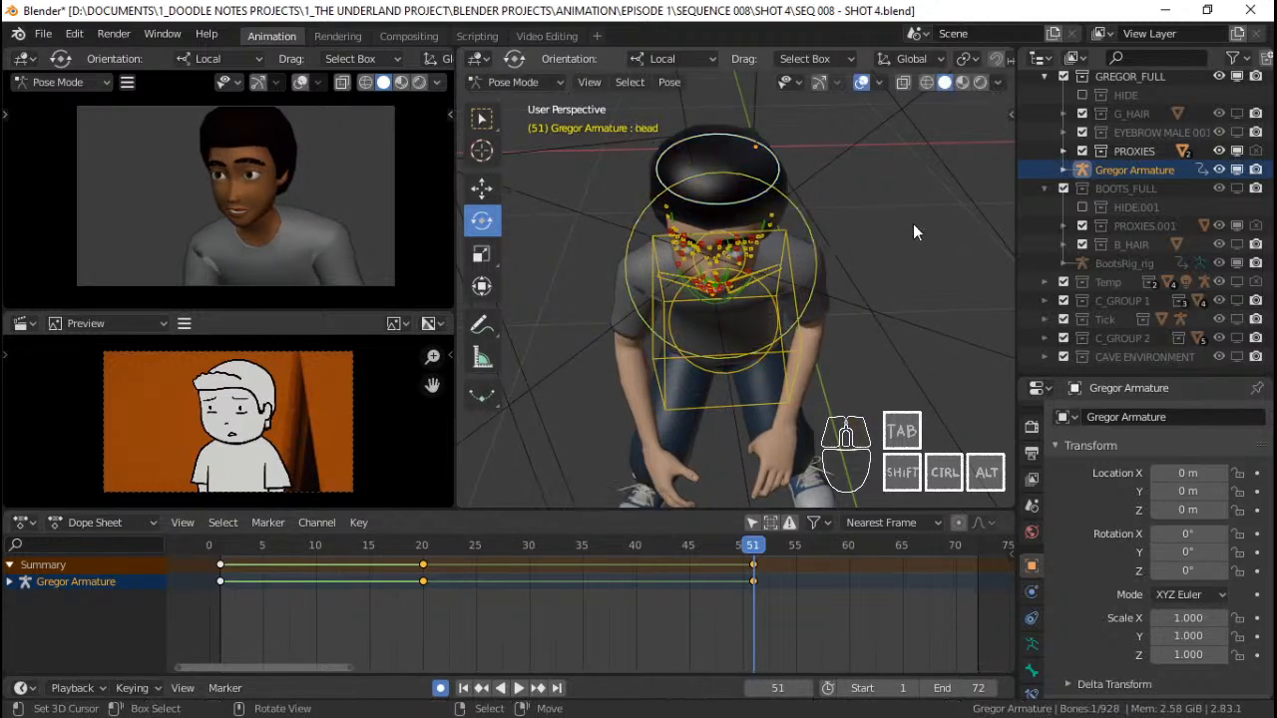
key("r")
key("y")
key("y")
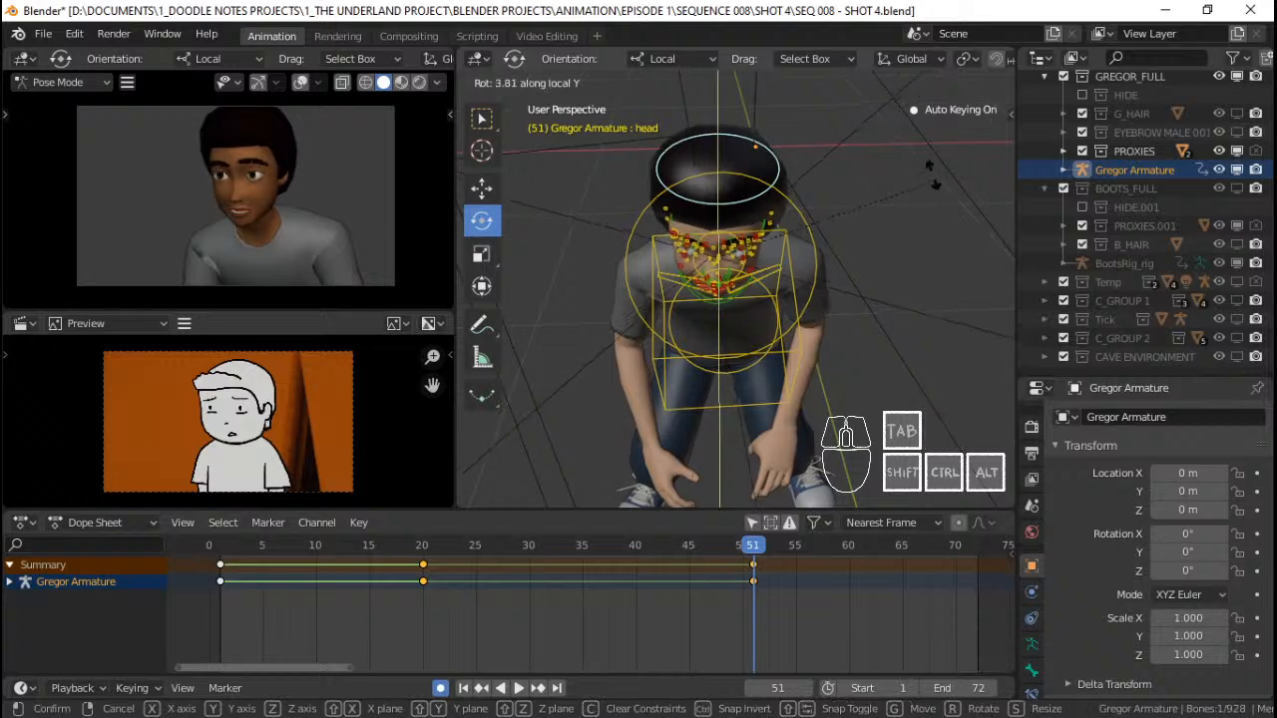
left_click(901, 166)
key("r")
key("z")
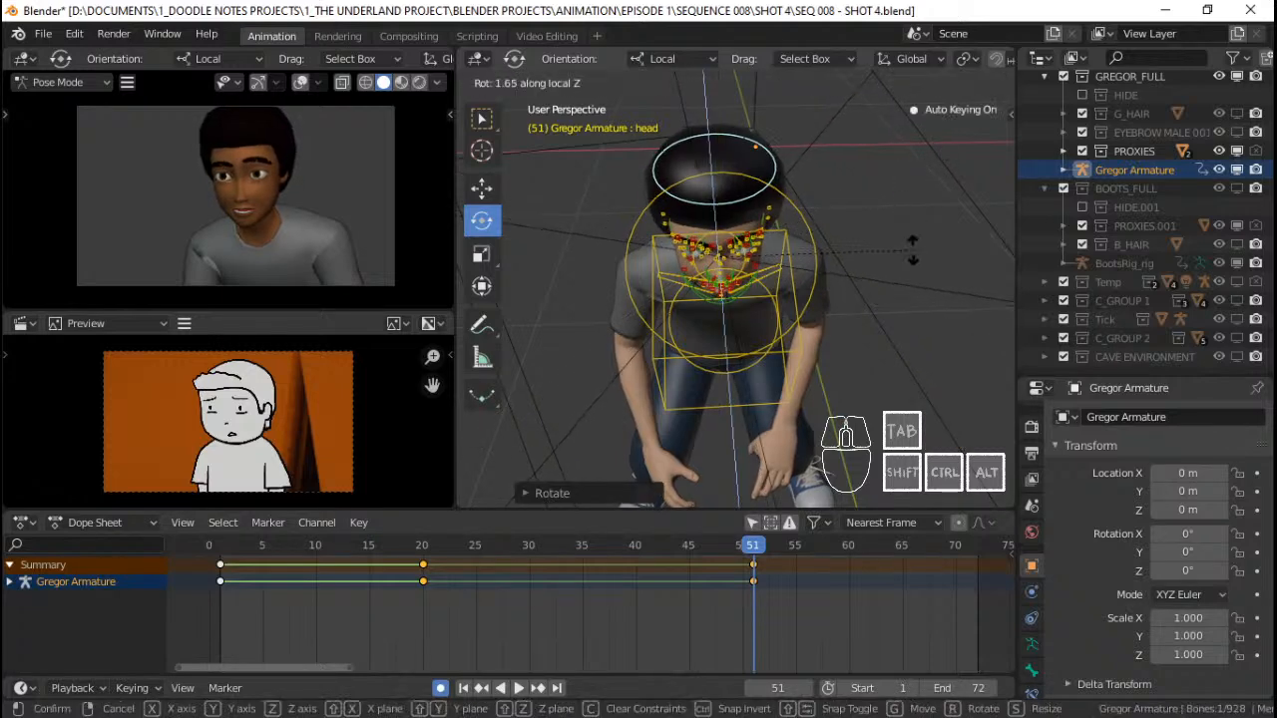
left_click(913, 249)
key("r")
key("y")
key("y")
left_click(917, 243)
Hide the viewport overlays and move the eyes control so the character's gaze shifts toward the camera at frame 51
scroll(878, 284, "down", 2)
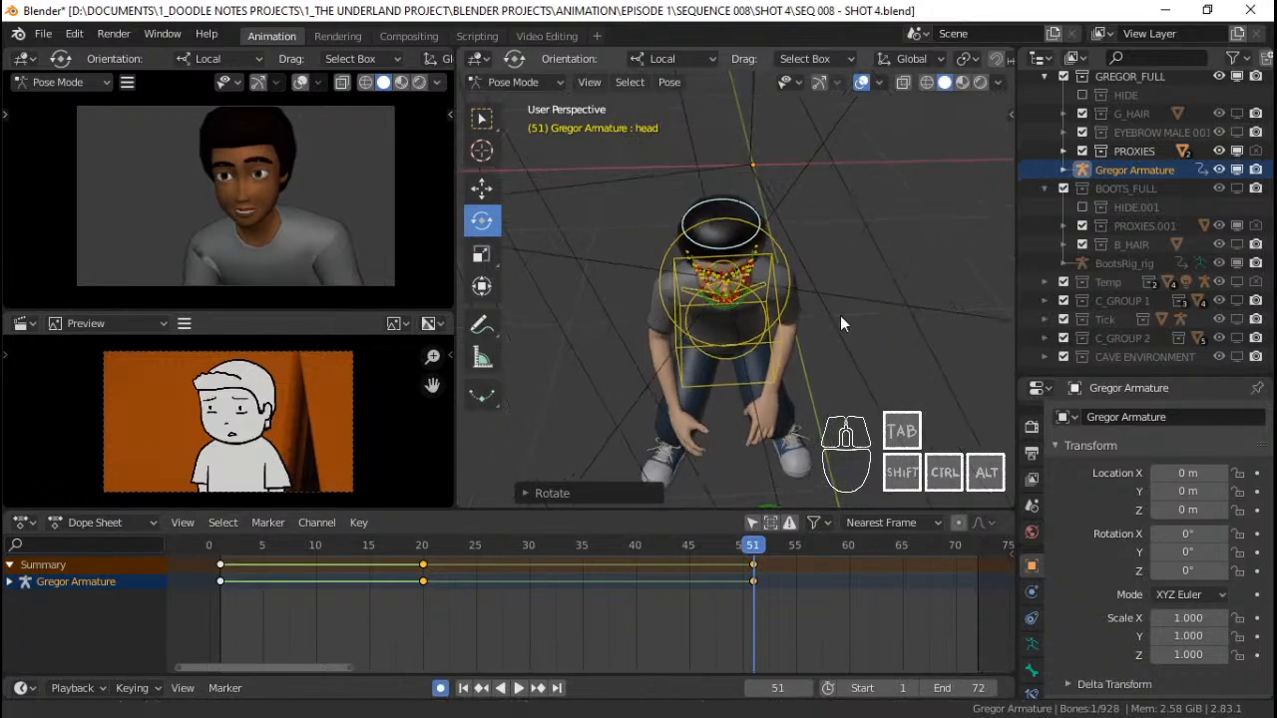
middle_click_drag(840, 317, 847, 289)
scroll(898, 299, "down", 3)
middle_click_drag(962, 308, 729, 309, "shift")
right_click(846, 311)
scroll(853, 312, "up", 3)
key("shift+alt+z")
key("g")
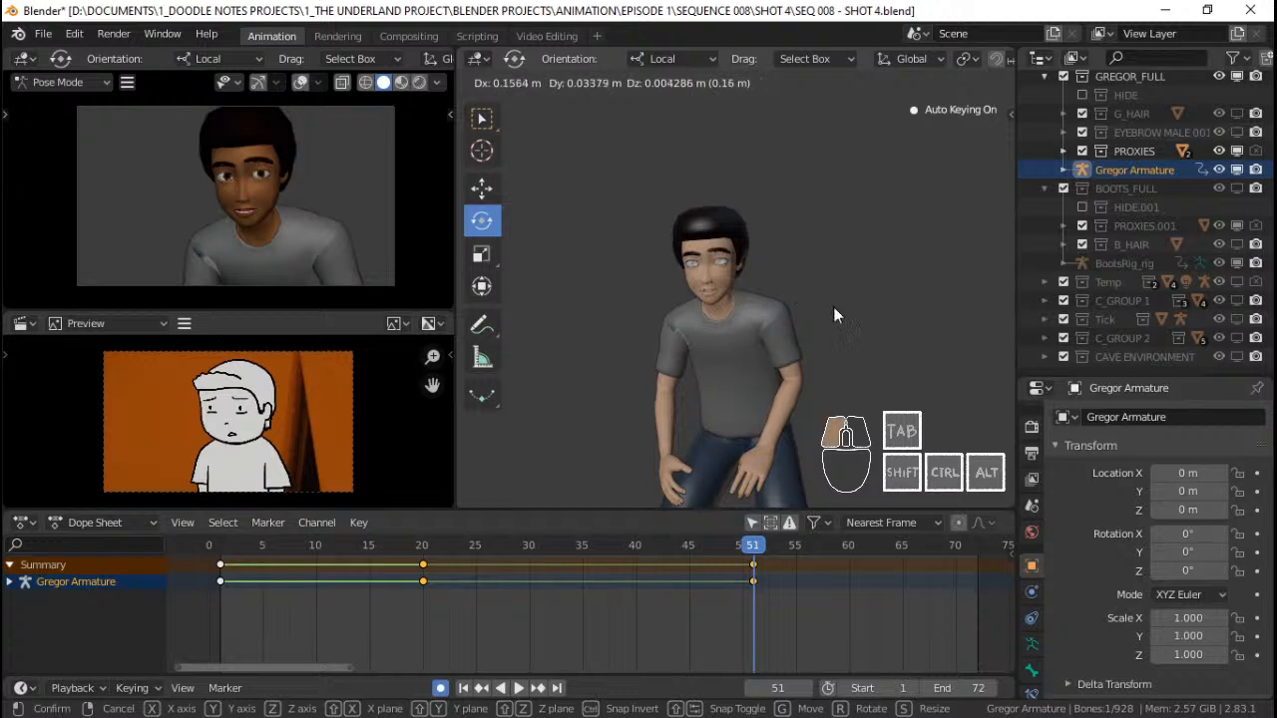
left_click(833, 306)
Enlarge the camera view area over the storyboard preview and frame the camera image on the character
middle_click_drag(307, 240, 301, 269, "shift")
scroll(291, 253, "up", 2)
scroll(292, 253, "down", 1)
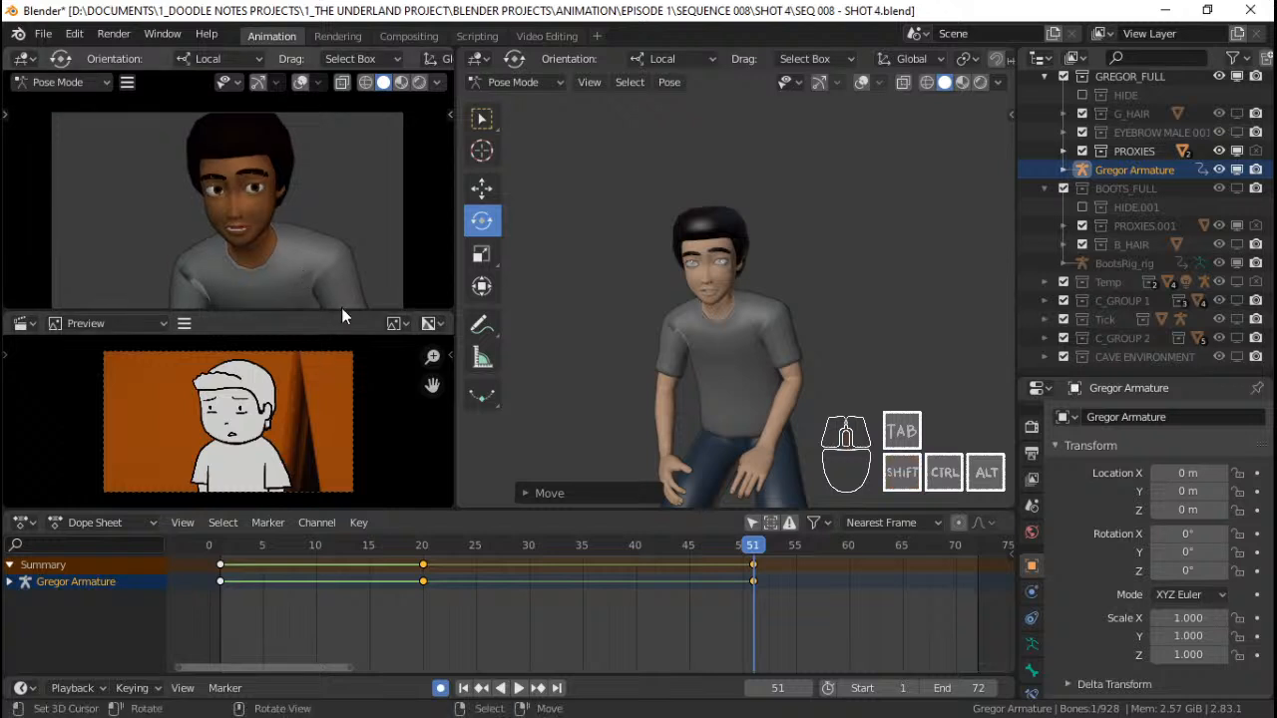
left_click_drag(342, 311, 347, 337)
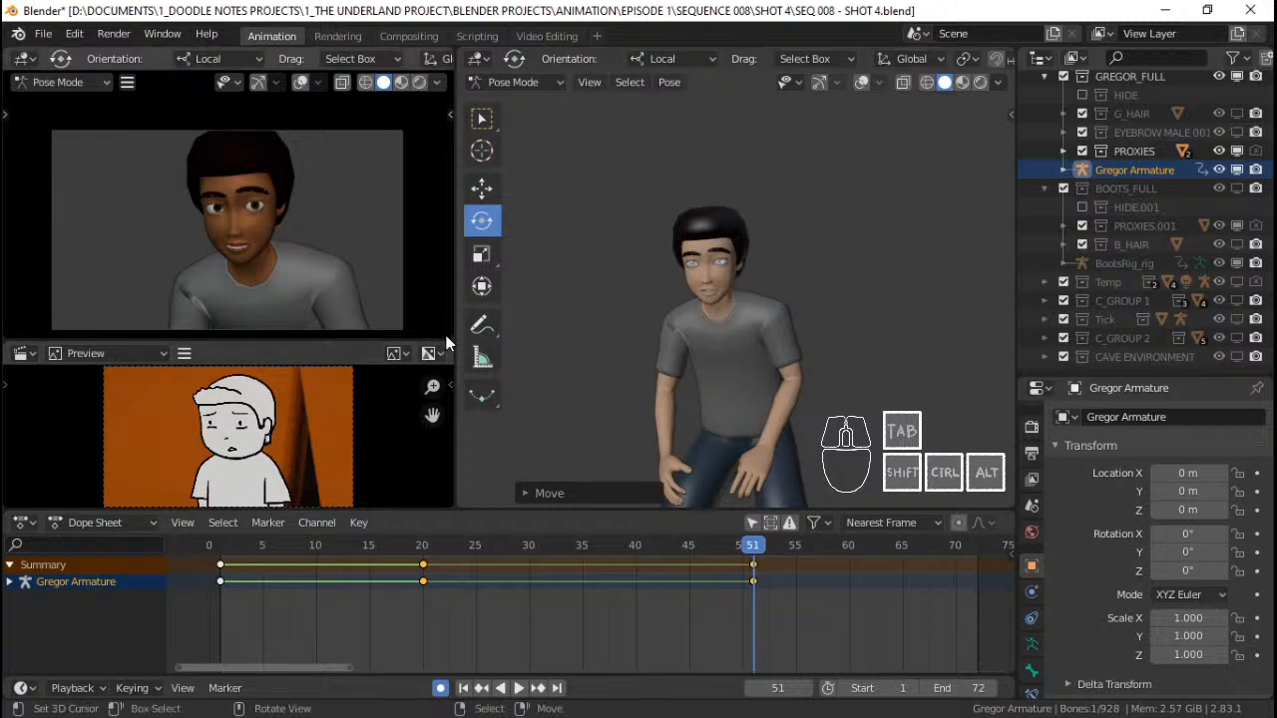
left_click_drag(447, 336, 430, 389)
key("Home")
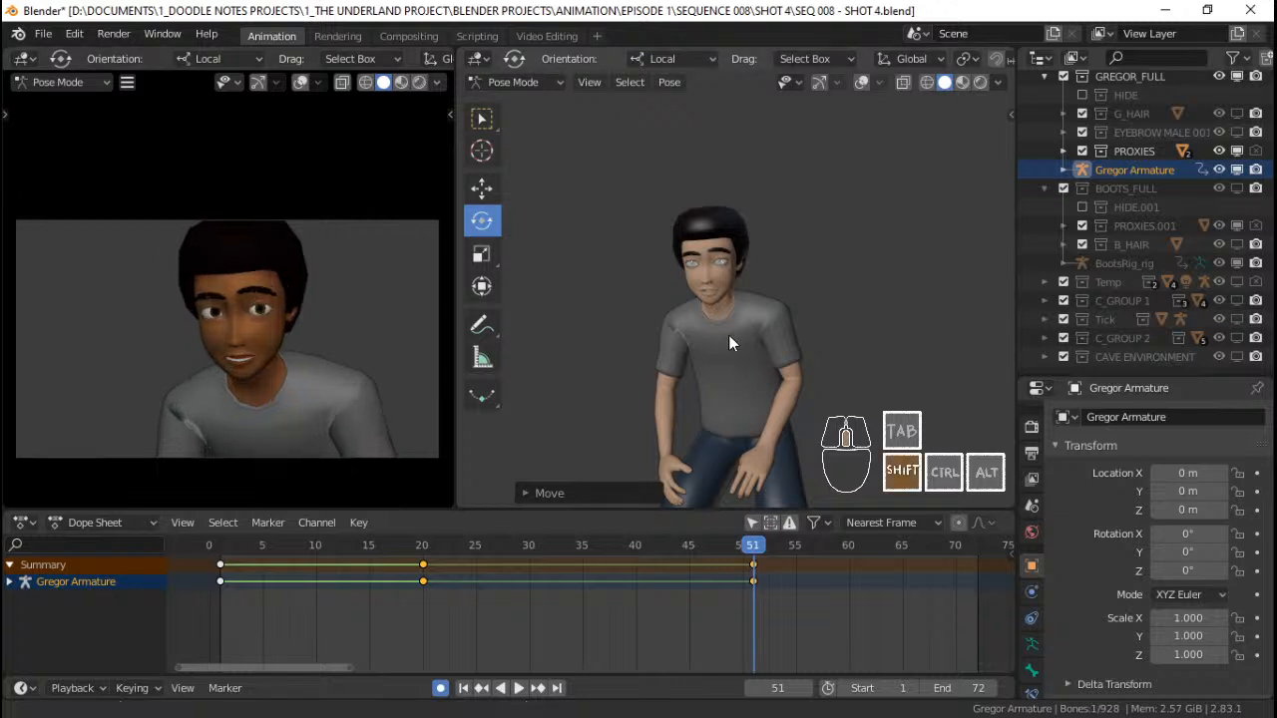
middle_click_drag(728, 334, 726, 334, "shift")
middle_click_drag(339, 287, 341, 242, "shift")
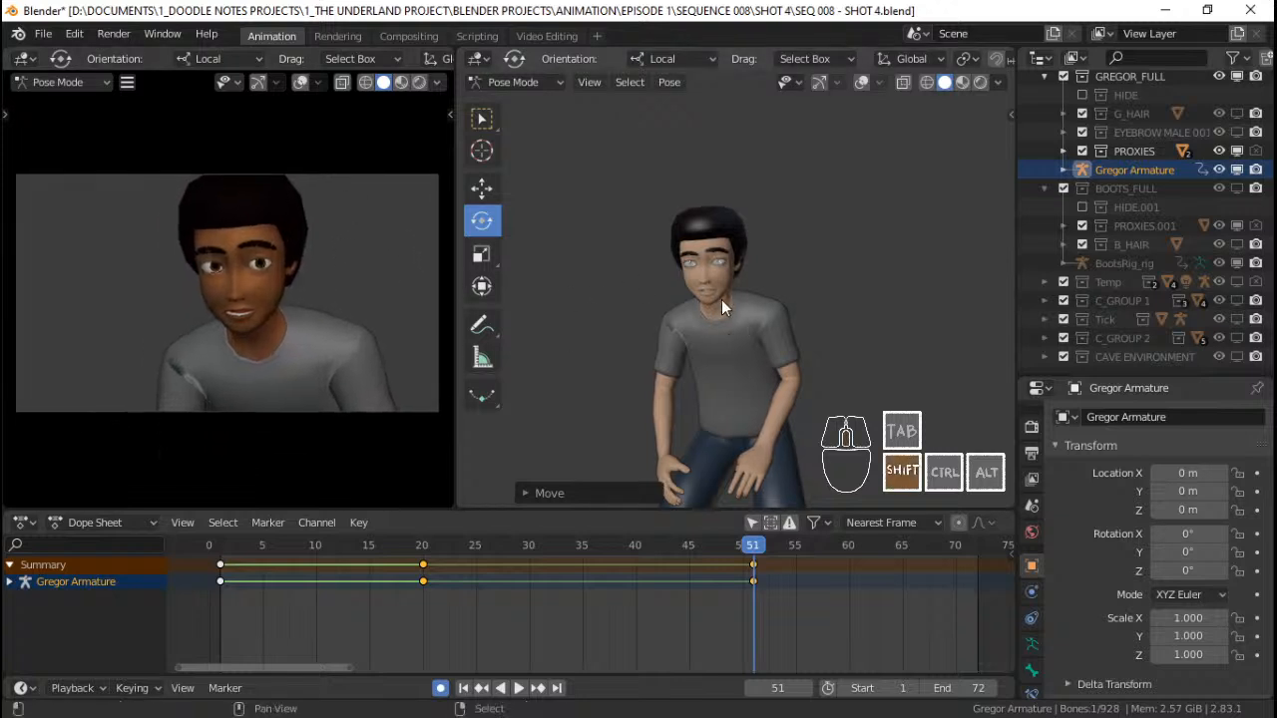
middle_click_drag(726, 307, 731, 307, "shift")
scroll(314, 302, "up", 1)
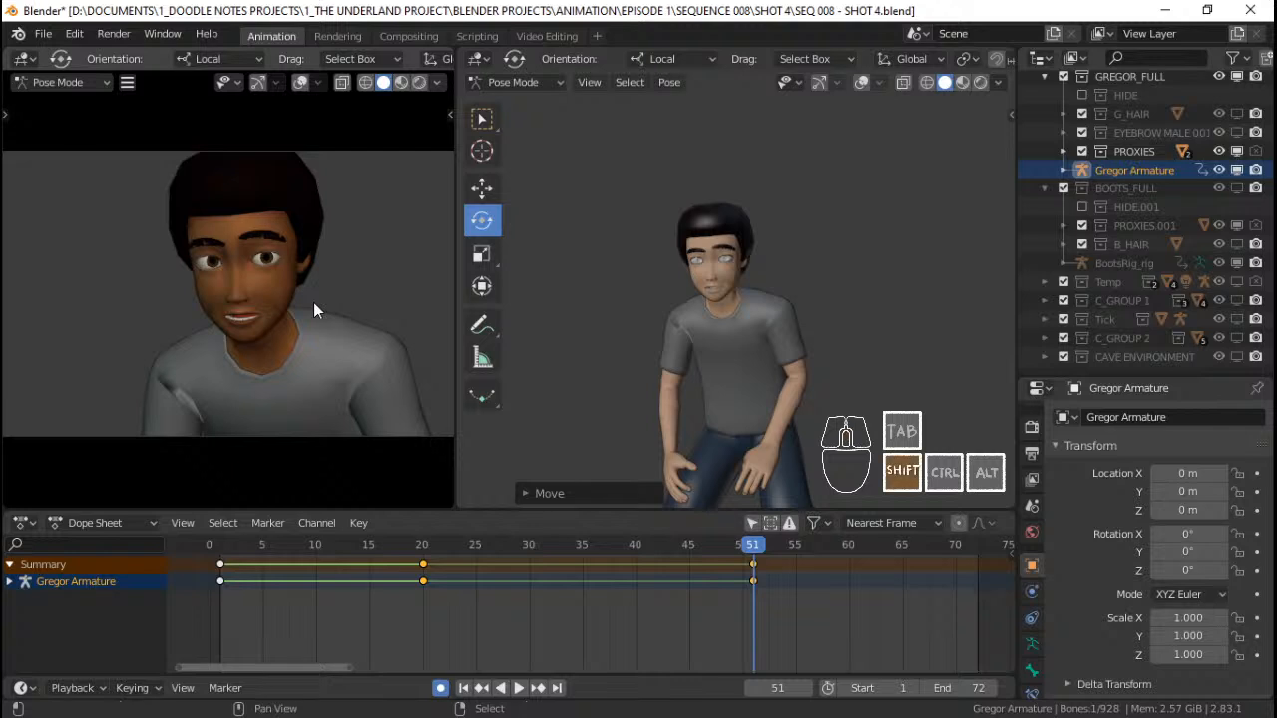
scroll(313, 302, "up", 1)
middle_click_drag(314, 302, 299, 302, "shift")
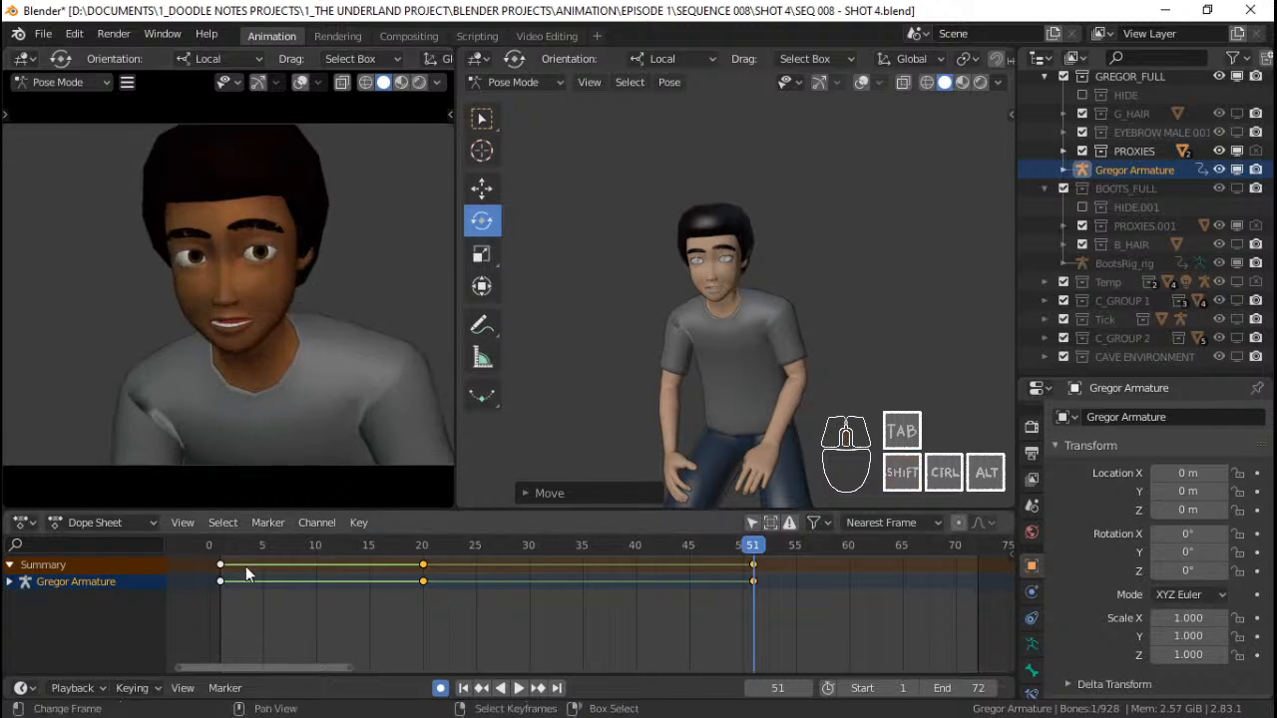
Show the overlays again and insert LocRotScale keyframes for all of the armature's controls at frame 51
key("shift+alt+z")
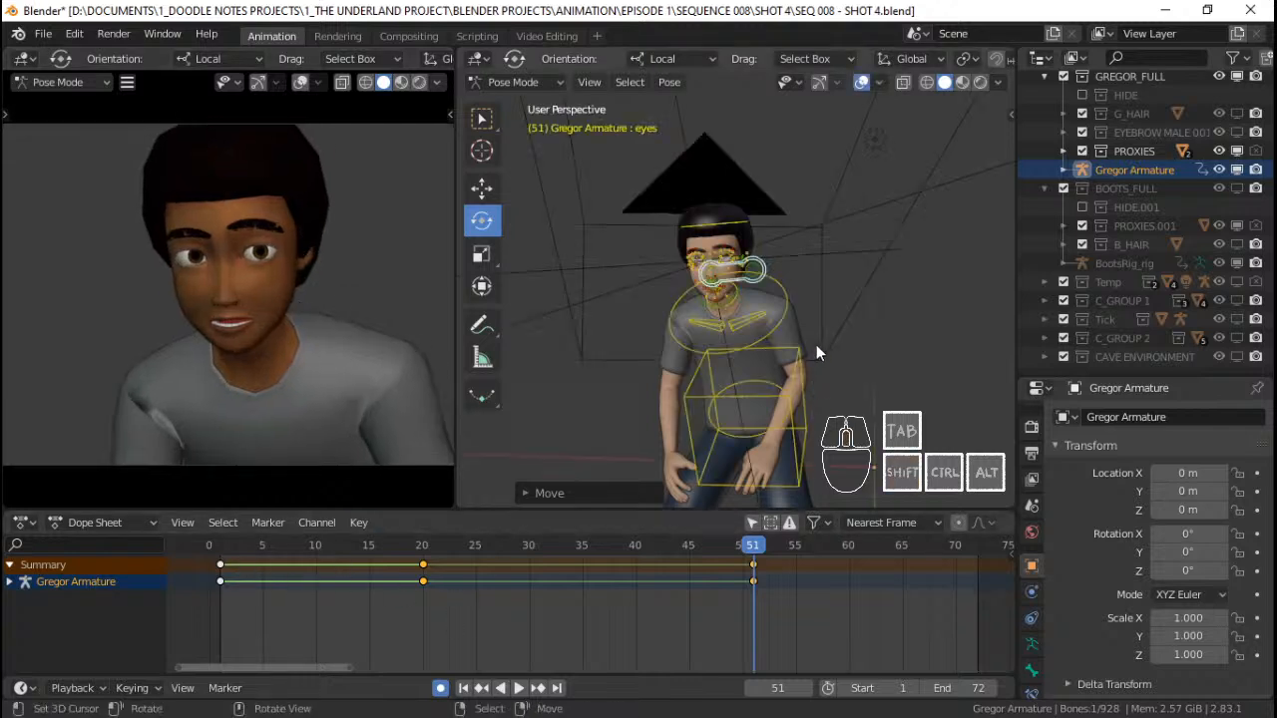
key("a")
key("i")
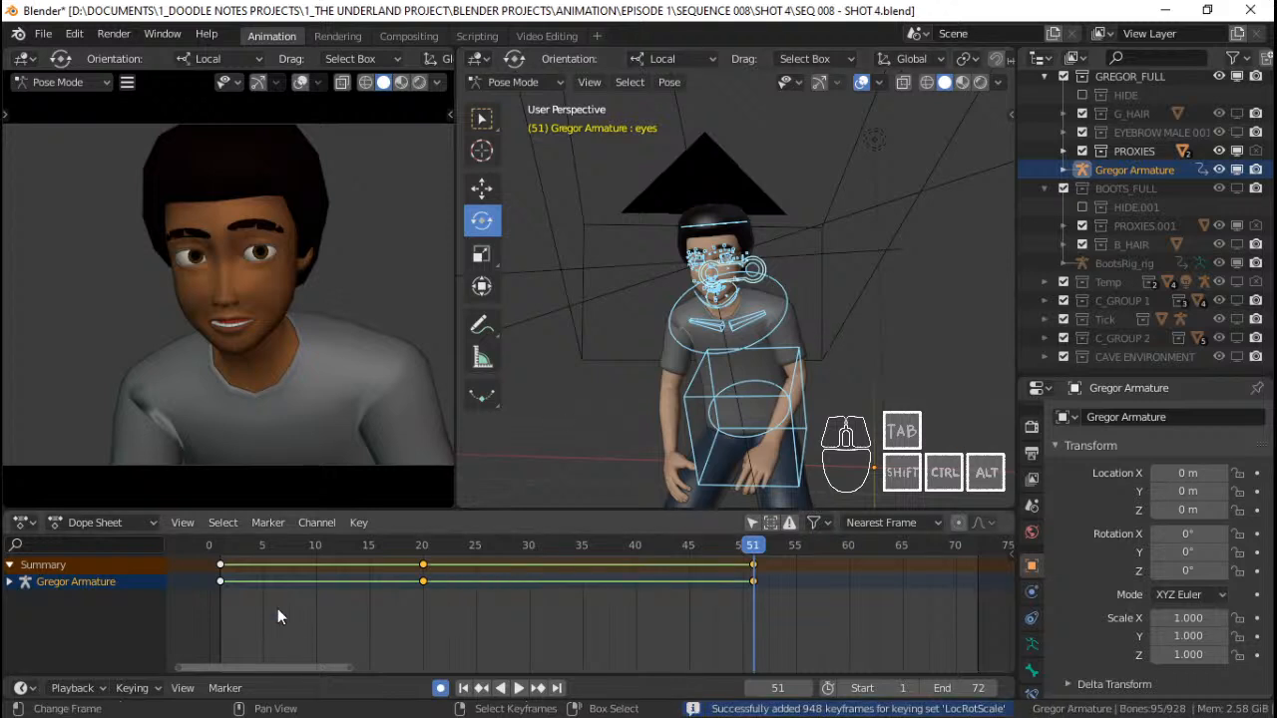
Play the animation from frame 1 to review the head turn, and return to frame 1
key("shift+Left")
key("space")
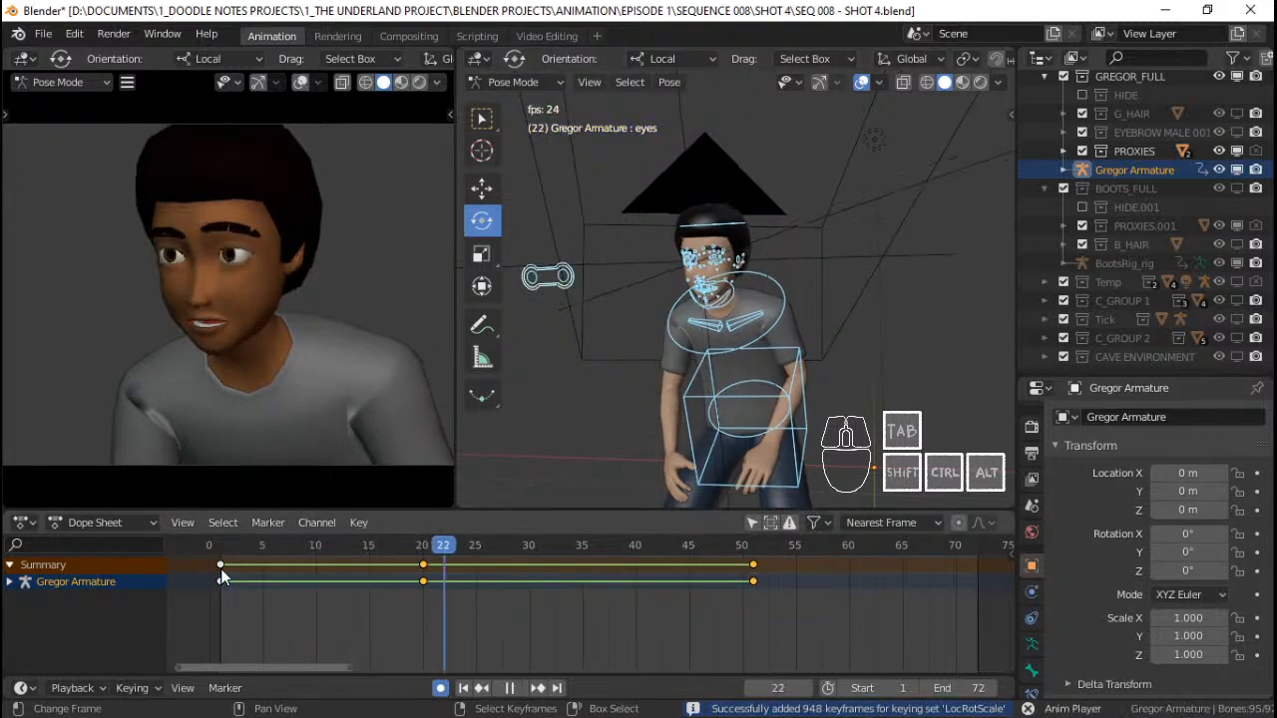
key("space")
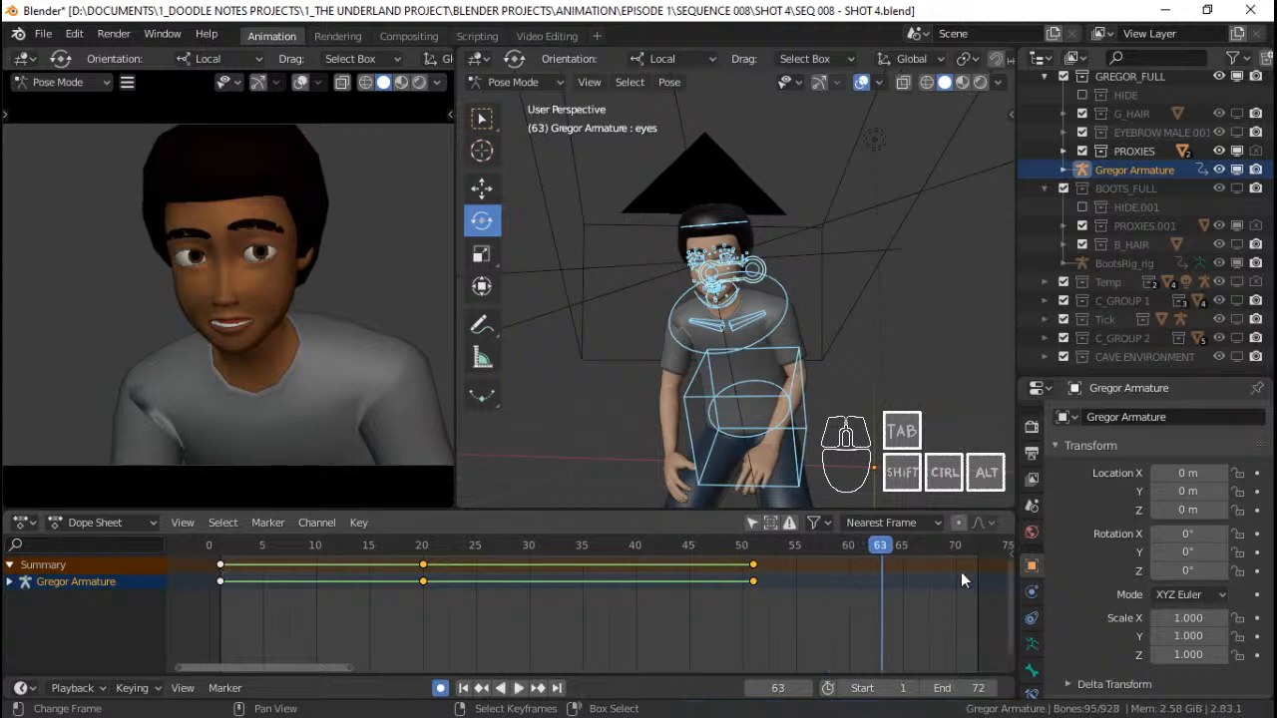
left_click(224, 583)
Save the shot file and open the recent file TUP E-01 PREVIEW.blend
key("ctrl+s")
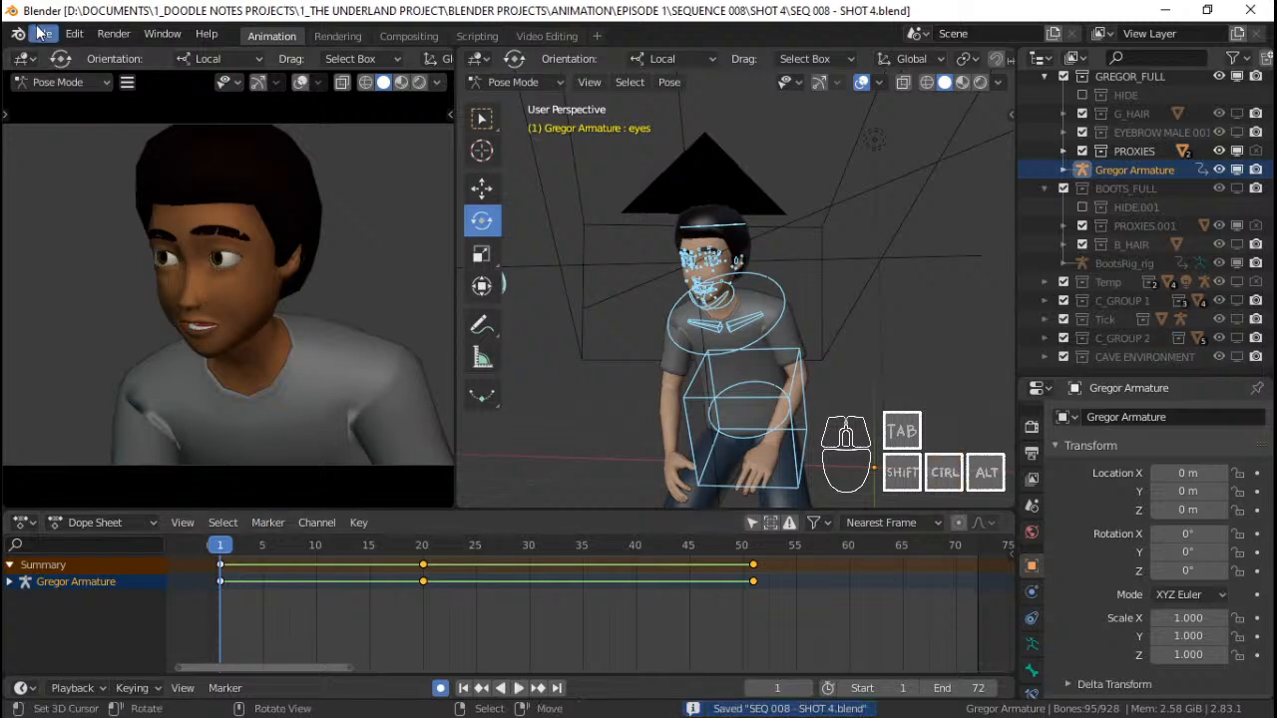
left_click(40, 33)
mouse_move(103, 96)
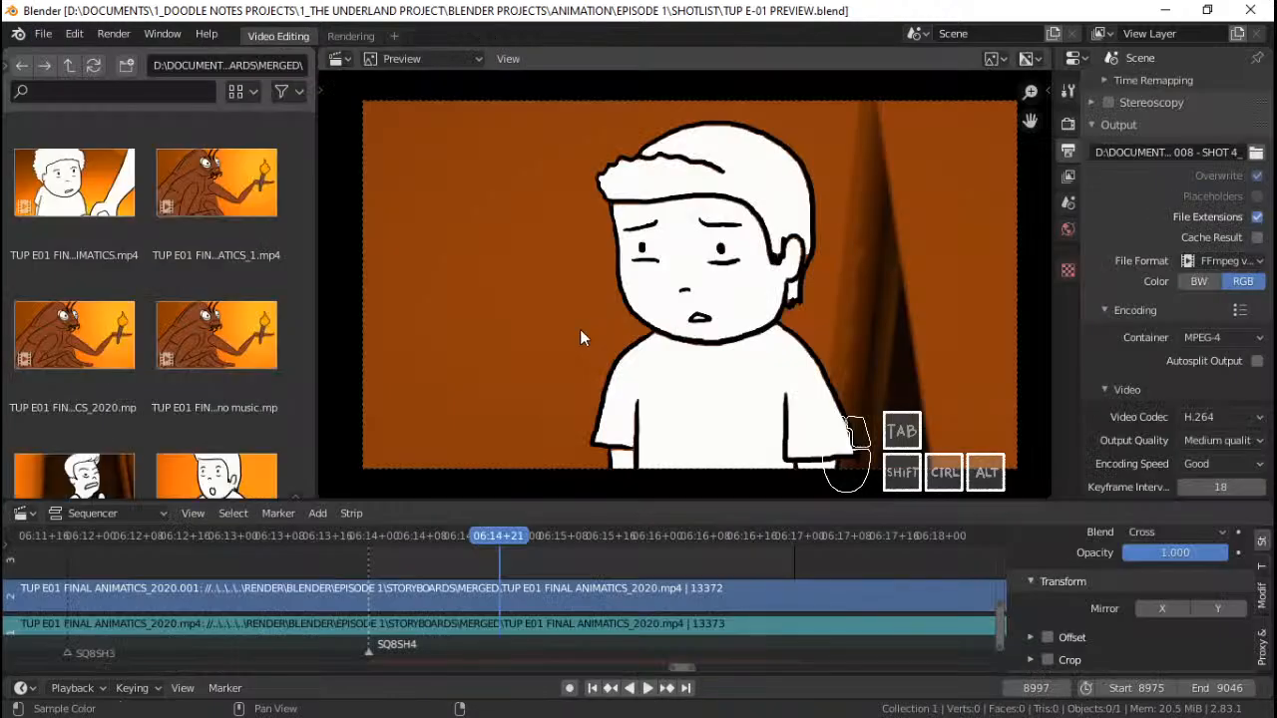
Set the sequence's playback range to start at frame 8870 and end at frame 9095
scroll(625, 592, "down", 2)
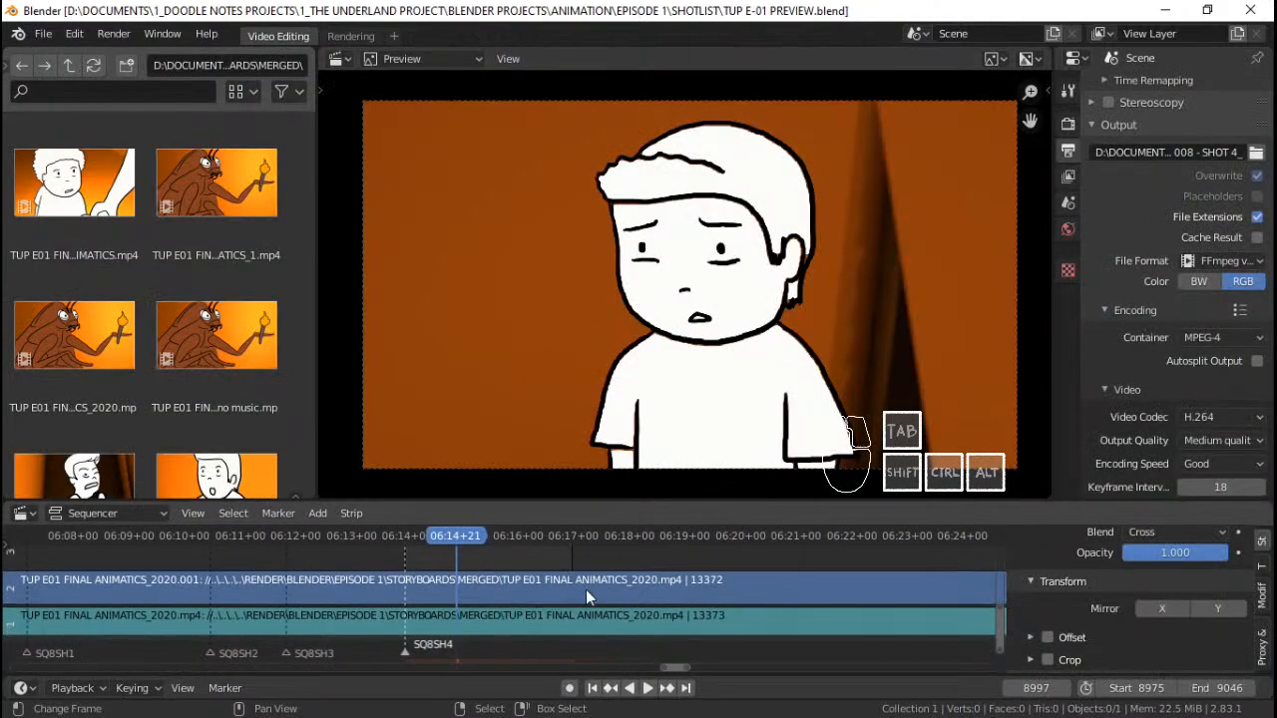
left_click_drag(1205, 688, 1247, 688)
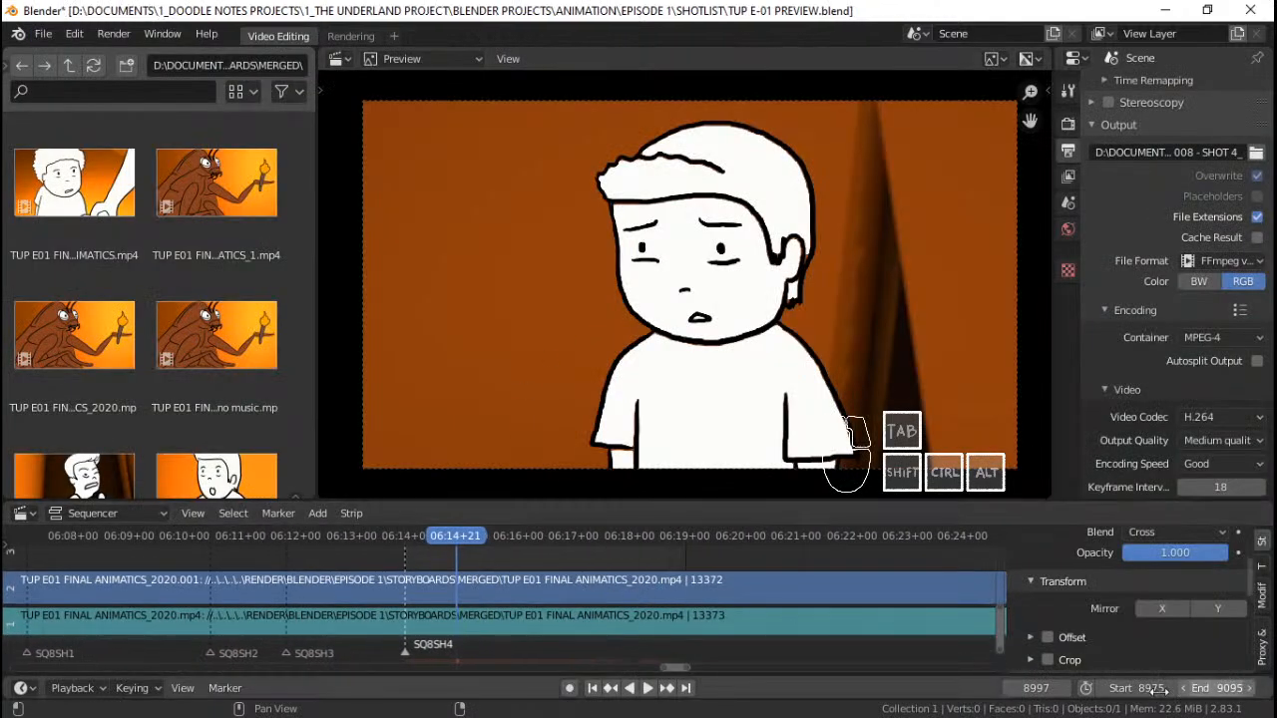
left_click_drag(1149, 688, 1135, 688)
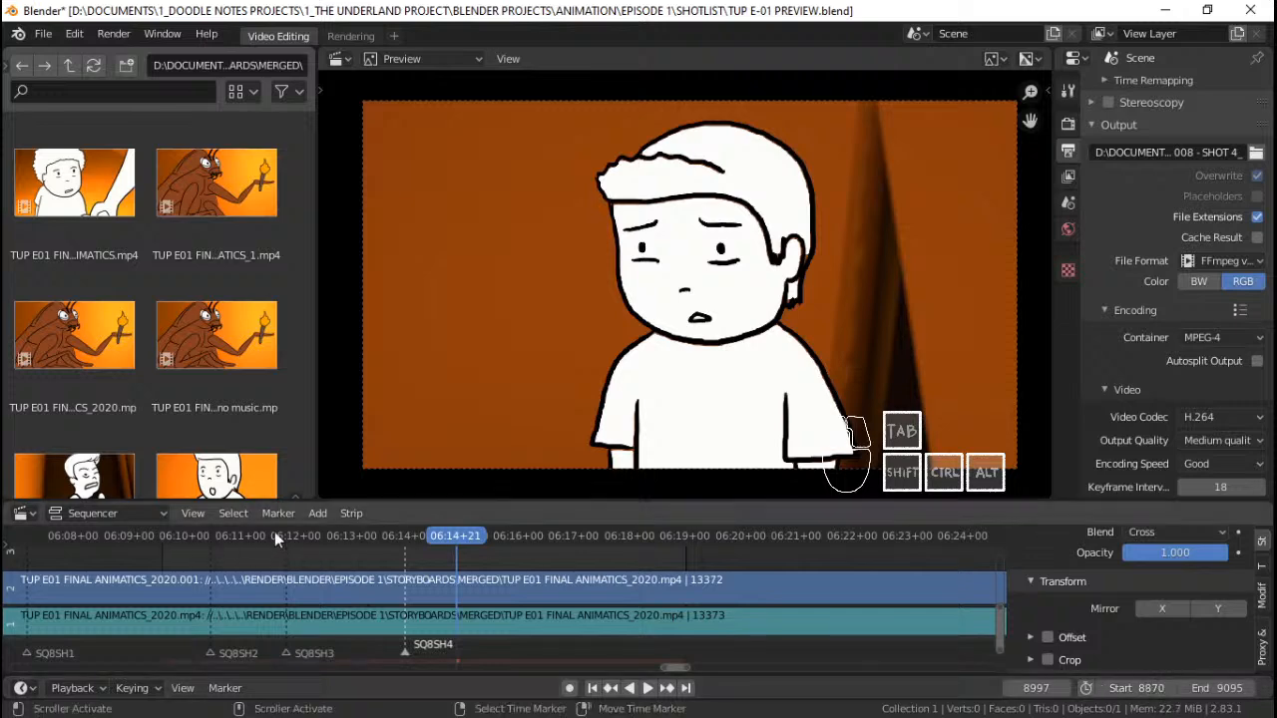
Save the preview file and play the storyboard animatic from the start of the range past the SQ8SH4 marker
left_click(170, 559)
key("space")
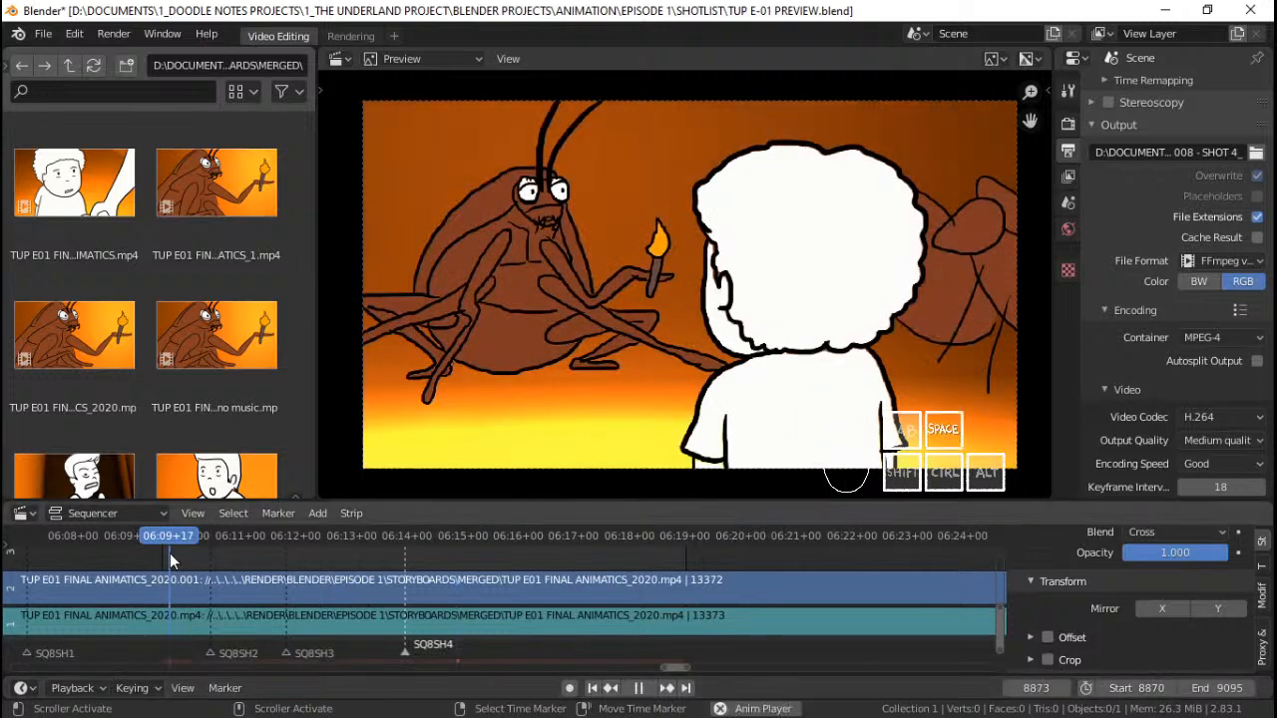
key("space")
key("ctrl+s")
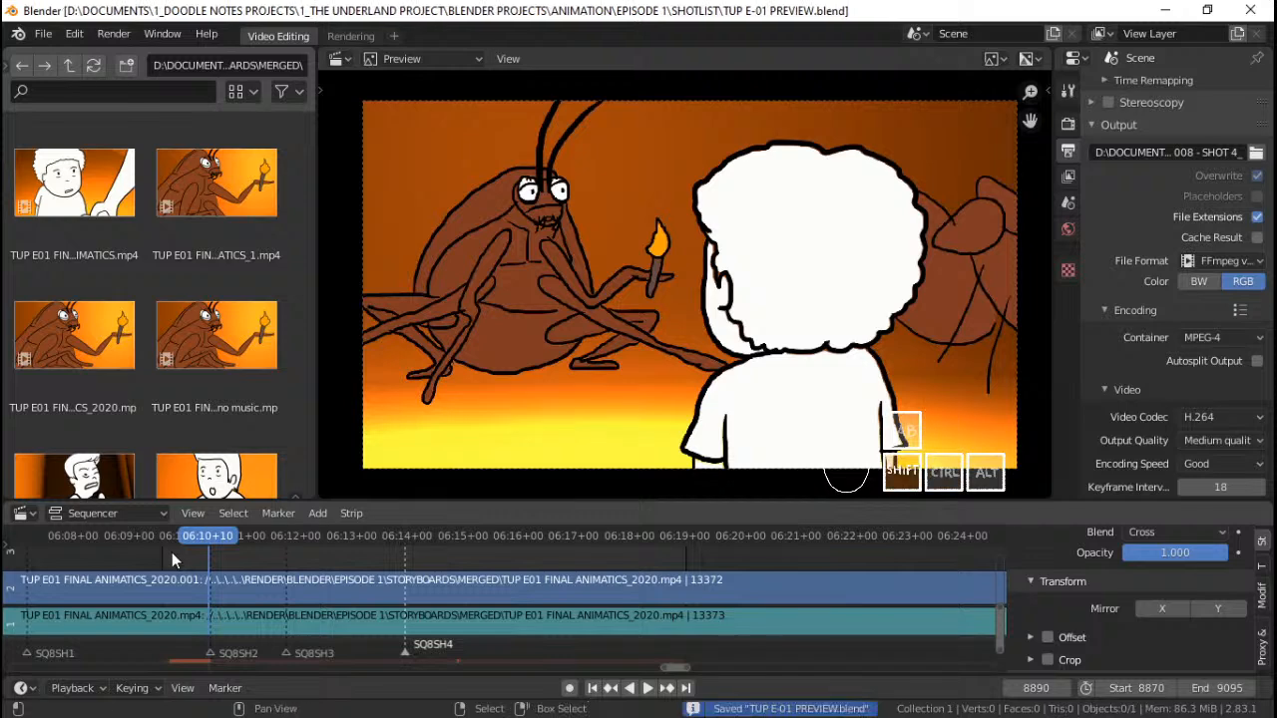
left_click(171, 551)
key("space")
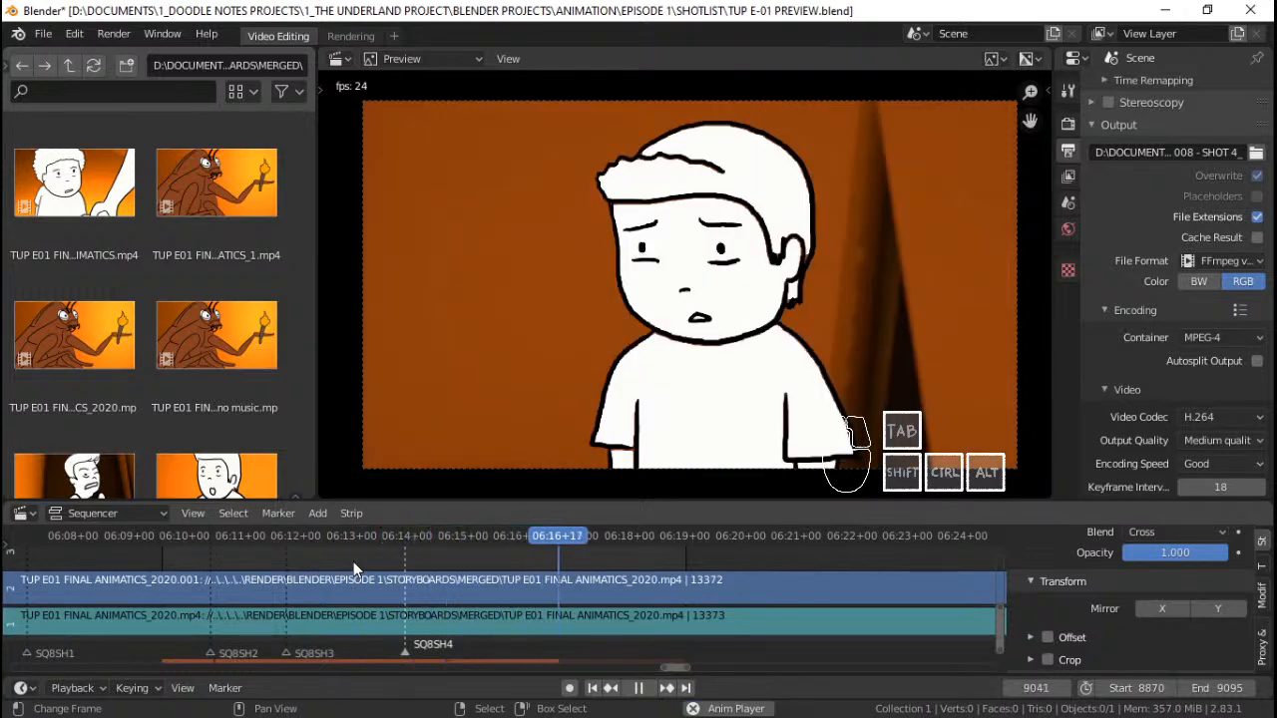
key("space")
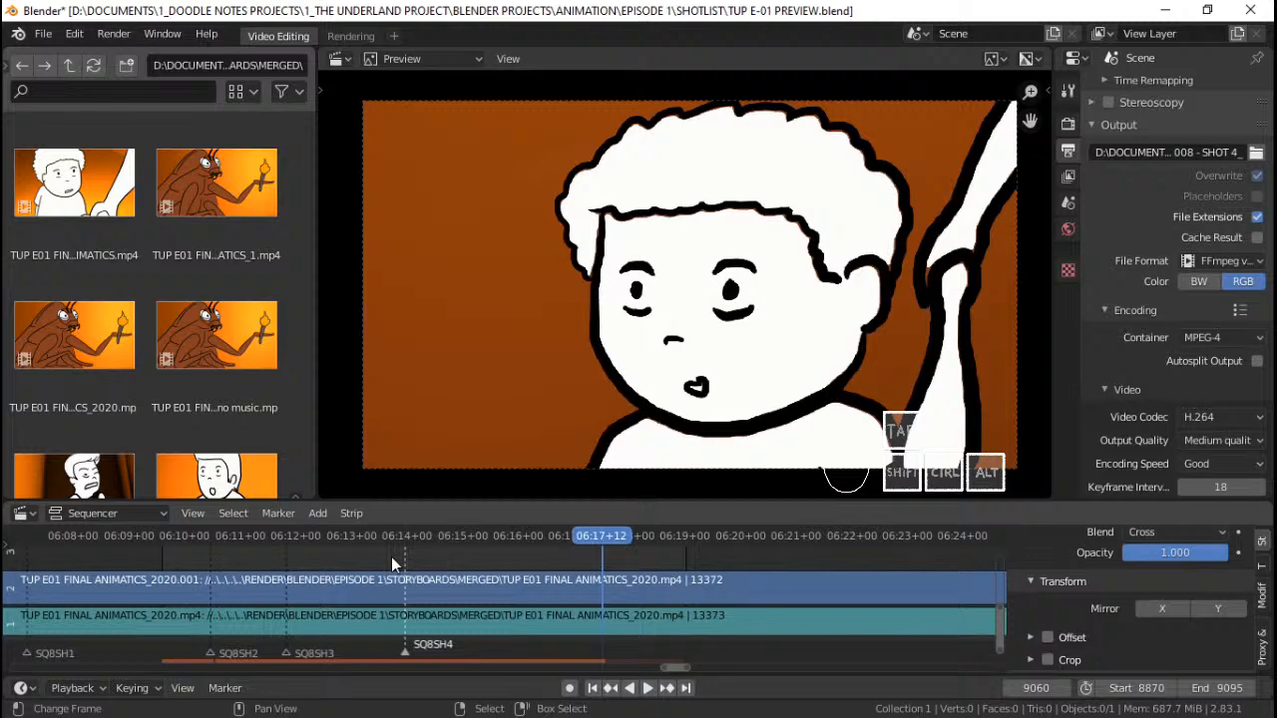
Save the preview file and open the recent file SEQ 008 - SHOT 4.blend
left_click(43, 34)
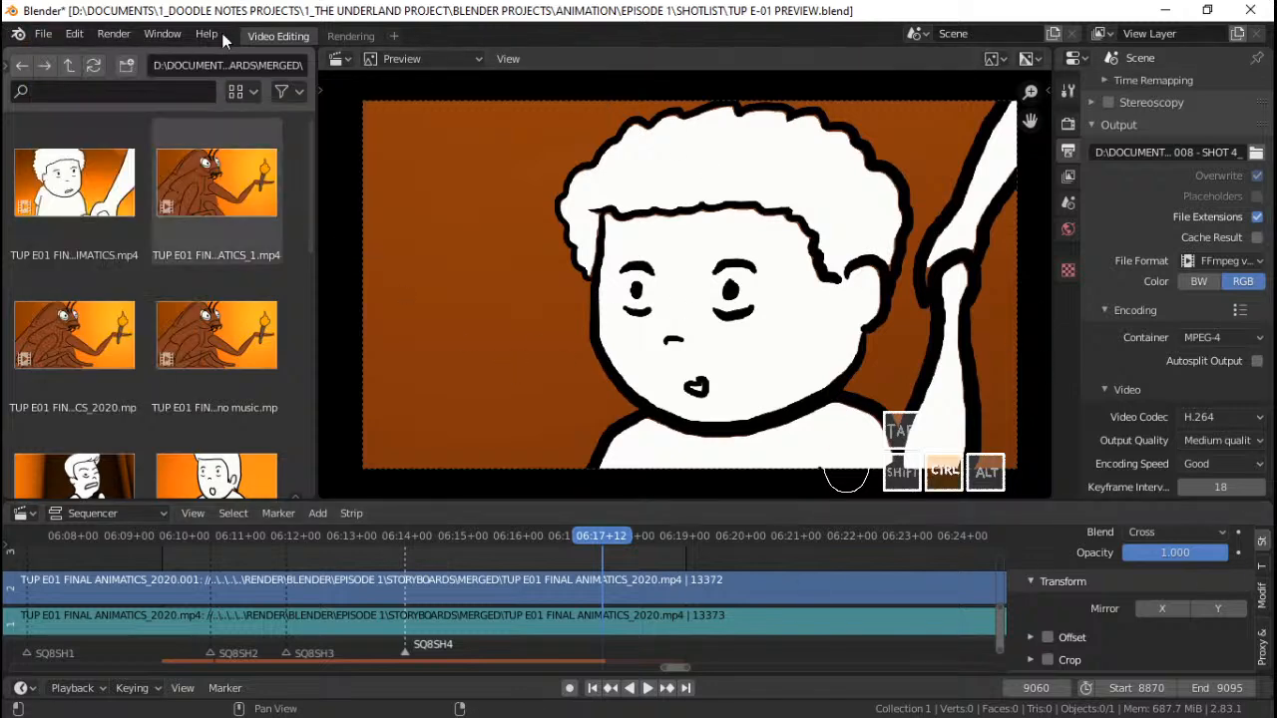
key("ctrl+s")
left_click(40, 35)
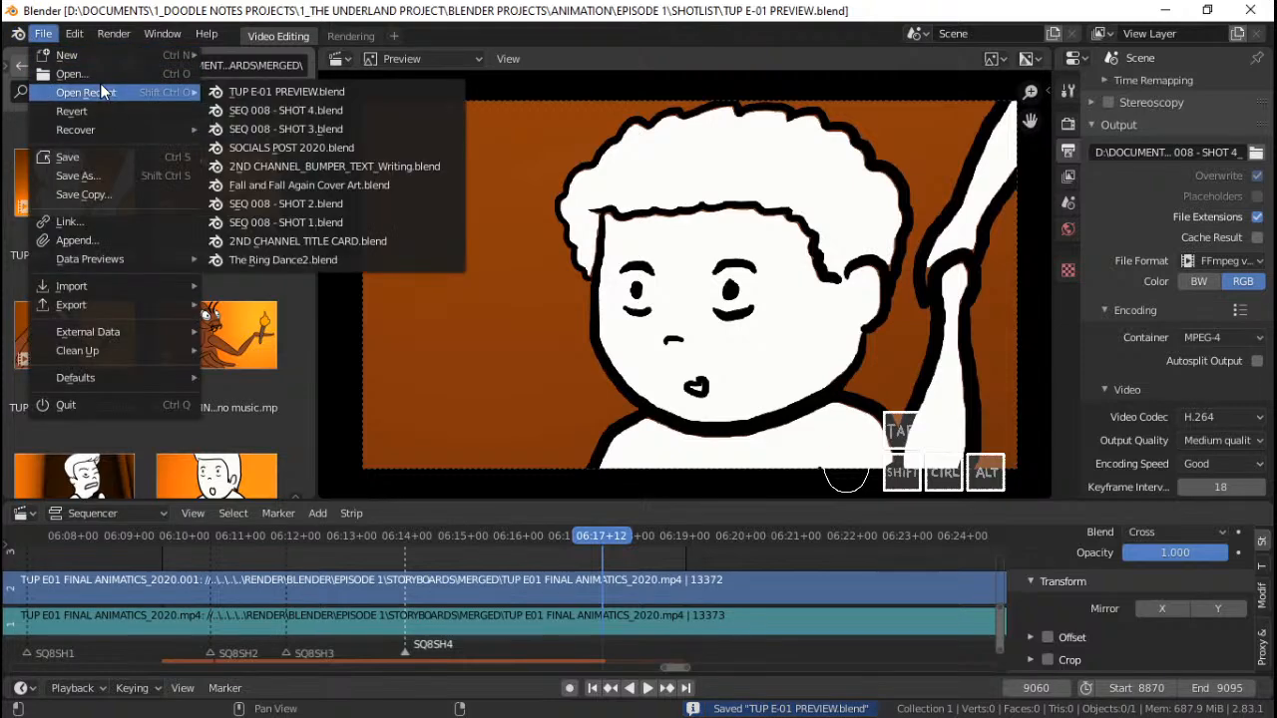
left_click(361, 109)
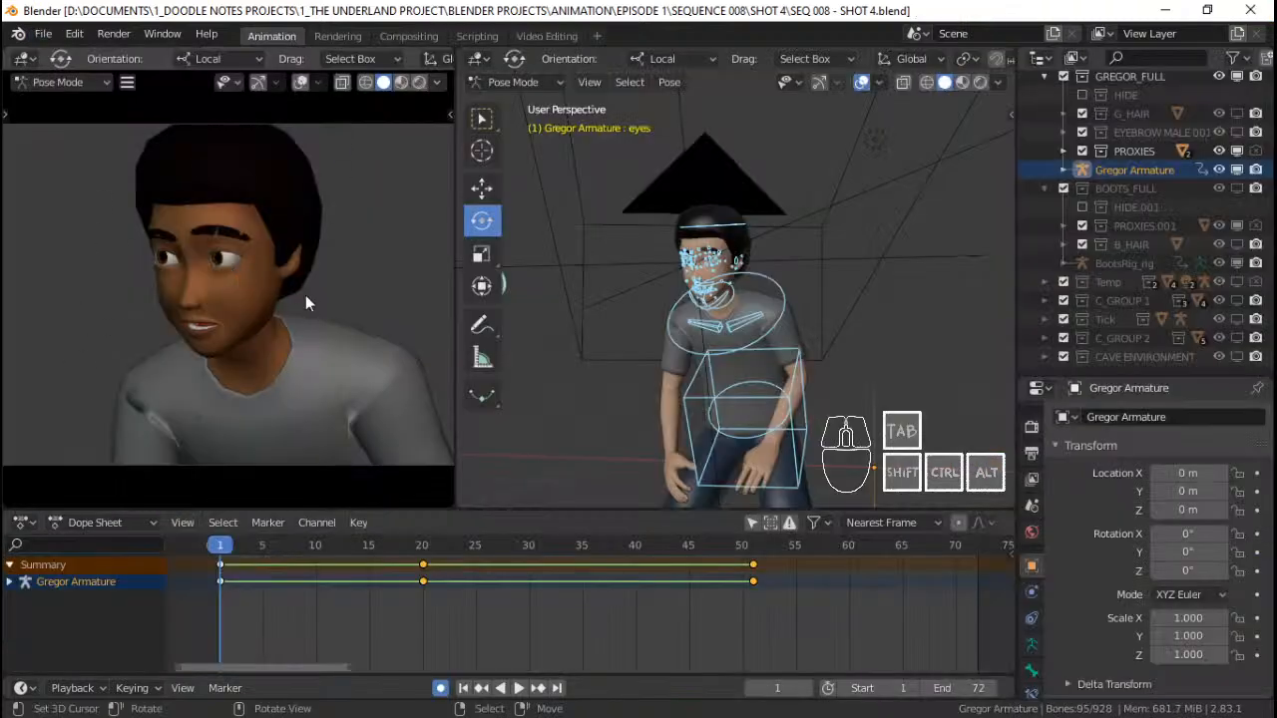
Play the shot's animation from frame 1 to check the timing of the poses
scroll(730, 359, "down", 3)
middle_click_drag(732, 365, 736, 351, "shift")
key("space")
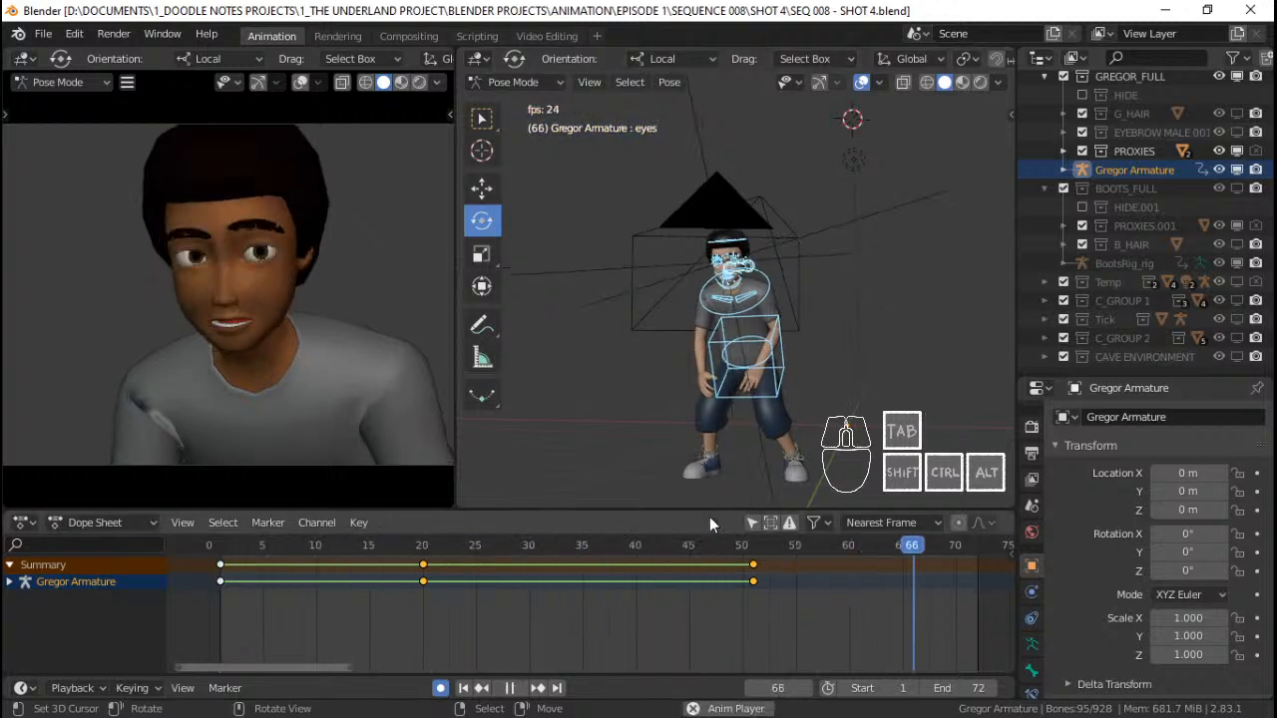
key("space")
Insert LocRotScale keyframes for all of the armature's controls at frame 68 to hold the frame 51 pose
left_click_drag(962, 578, 935, 576)
key("a")
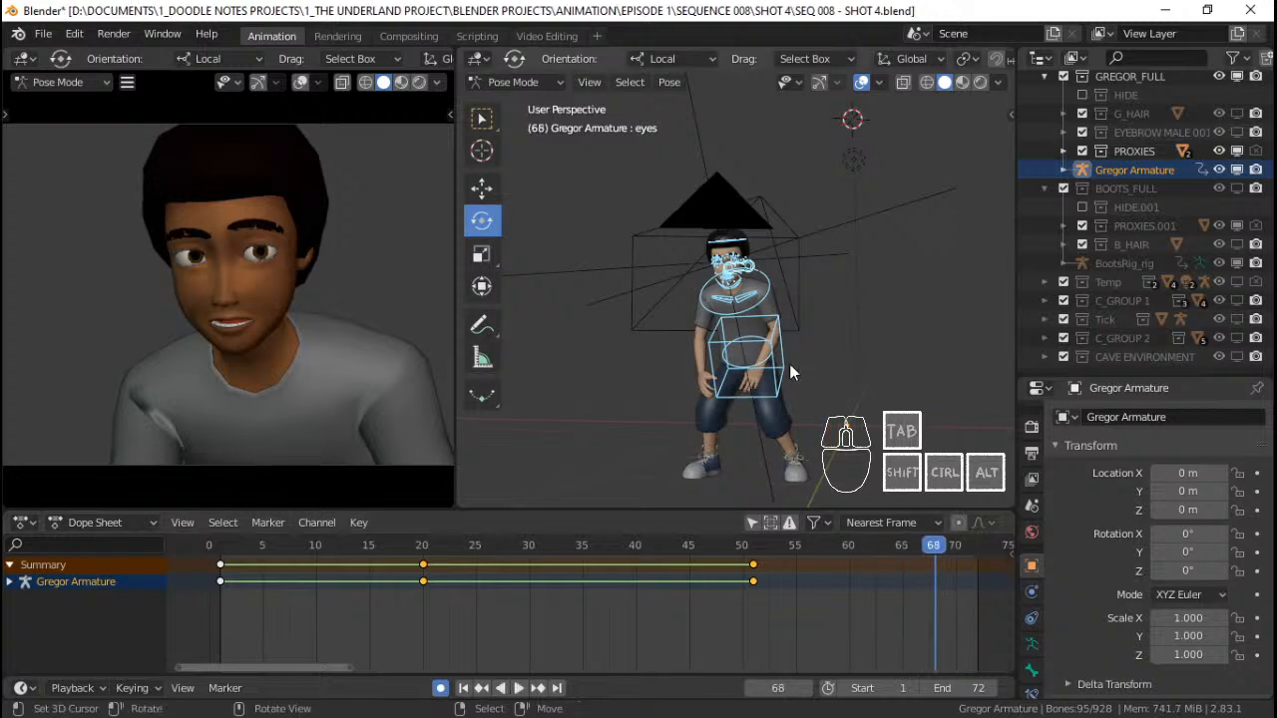
key("i")
Rotate the torso control slightly about the global Z axis at frame 68
right_click(786, 380)
scroll(798, 366, "up", 1)
key("r")
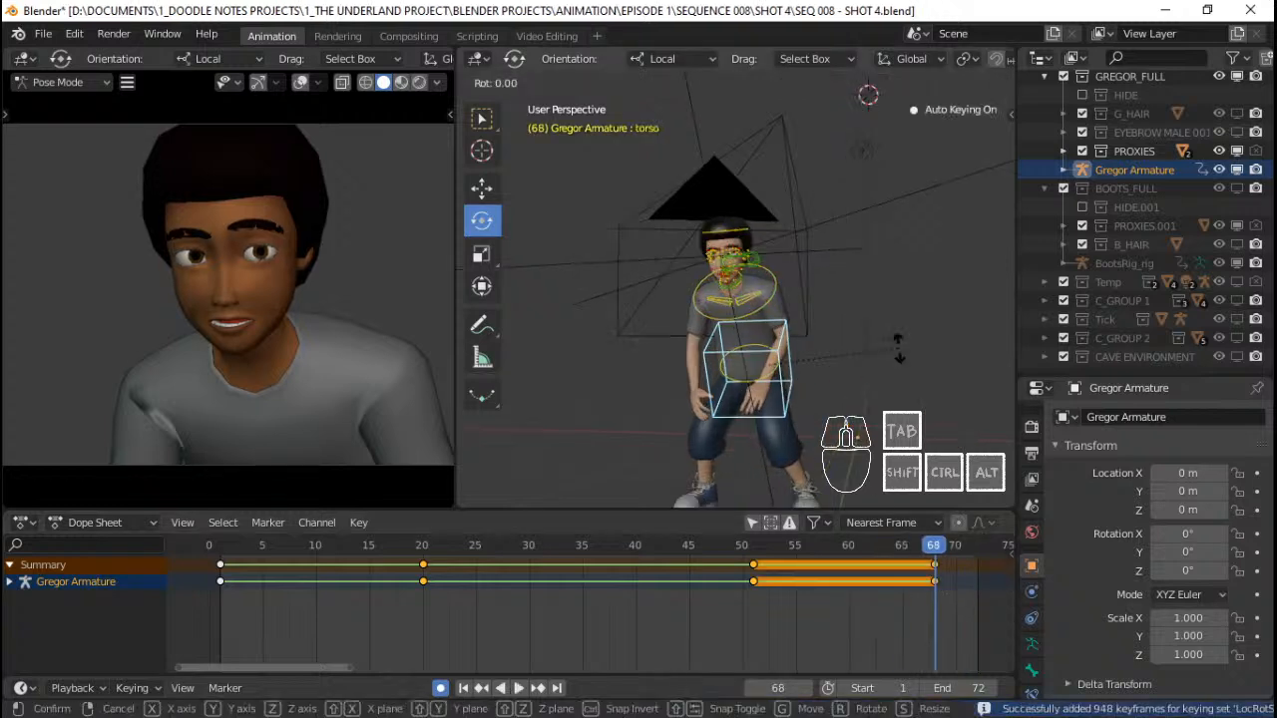
key("z")
left_click(909, 345)
key("r")
key("z")
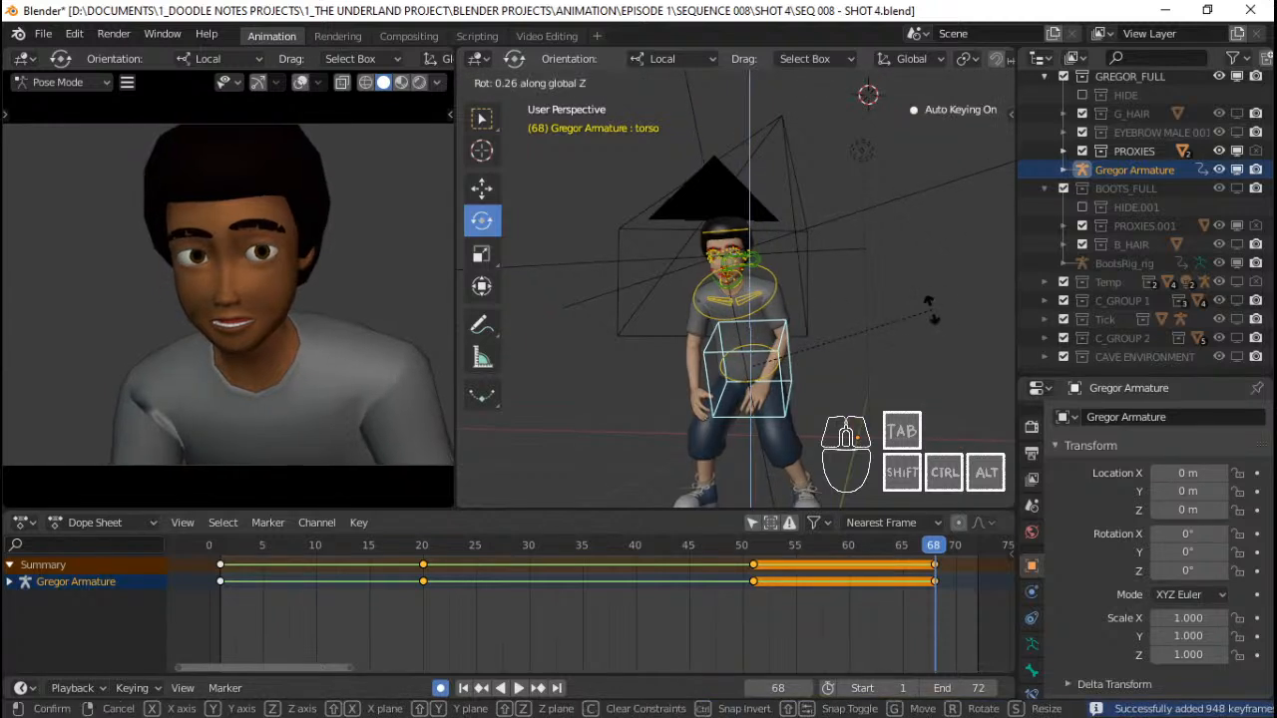
left_click(937, 308)
key("r")
key("z")
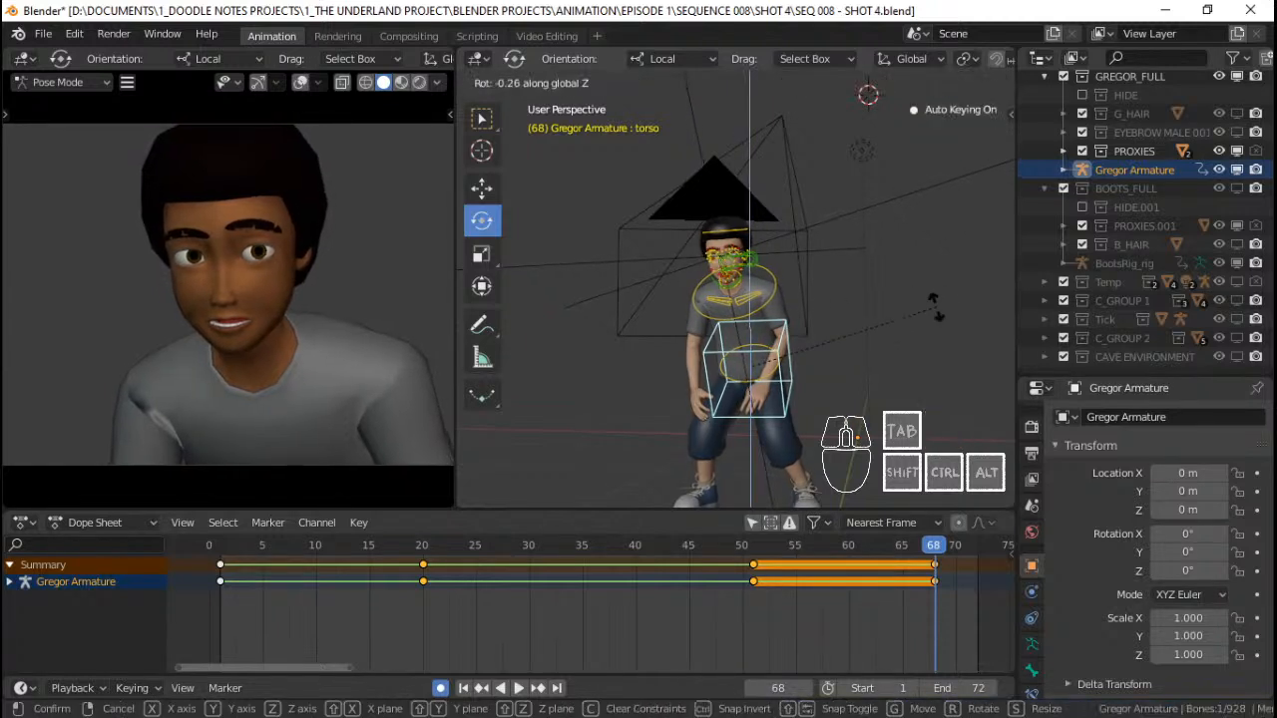
left_click(767, 236)
Rotate the head control slightly about the global Z axis at frame 68
left_click(753, 232)
key("r")
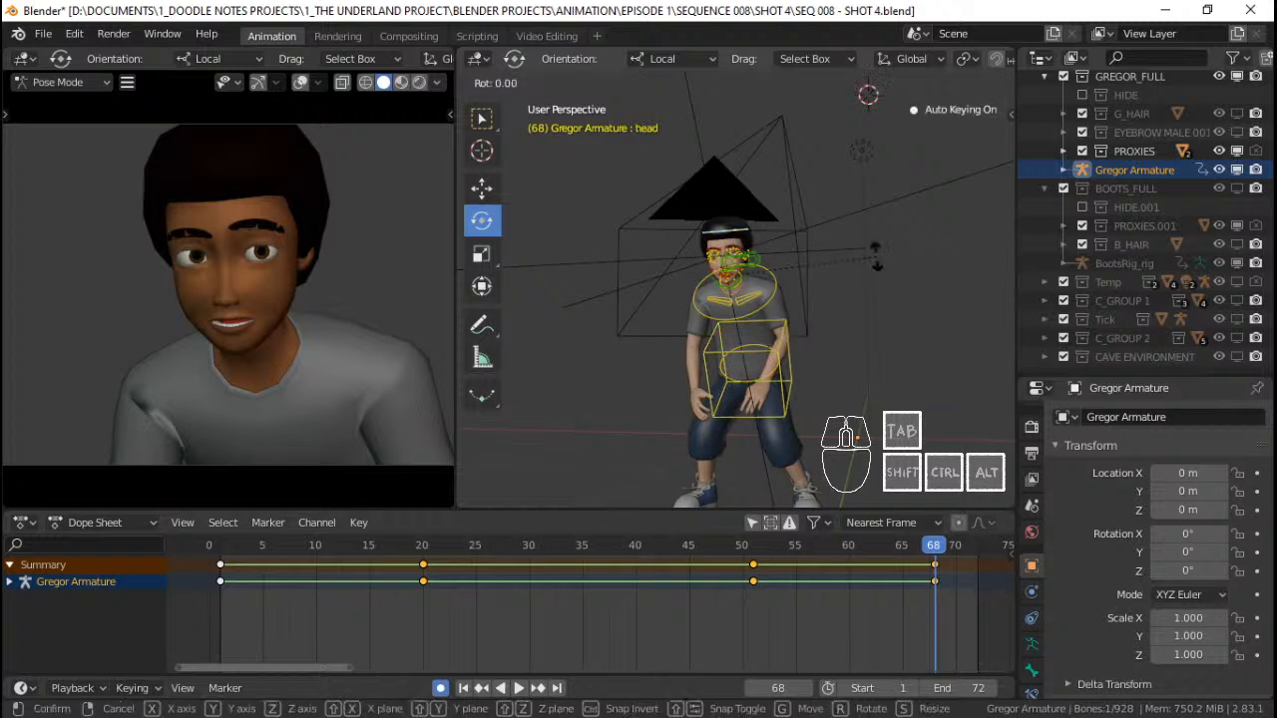
key("z")
left_click(887, 264)
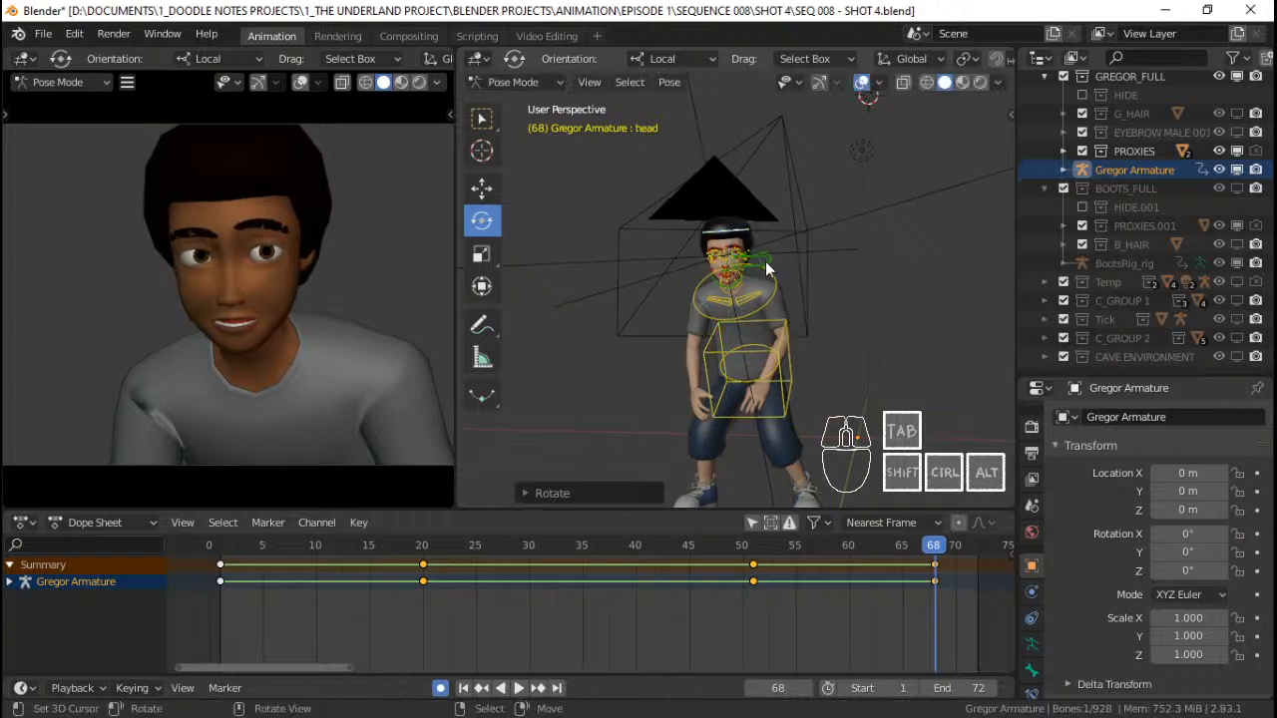
Move the eyes control slightly outward and down to shift Gregor's gaze at frame 68
right_click(762, 260)
scroll(760, 259, "up", 3)
right_click(771, 213)
middle_click_drag(822, 216, 801, 274, "shift")
key("g")
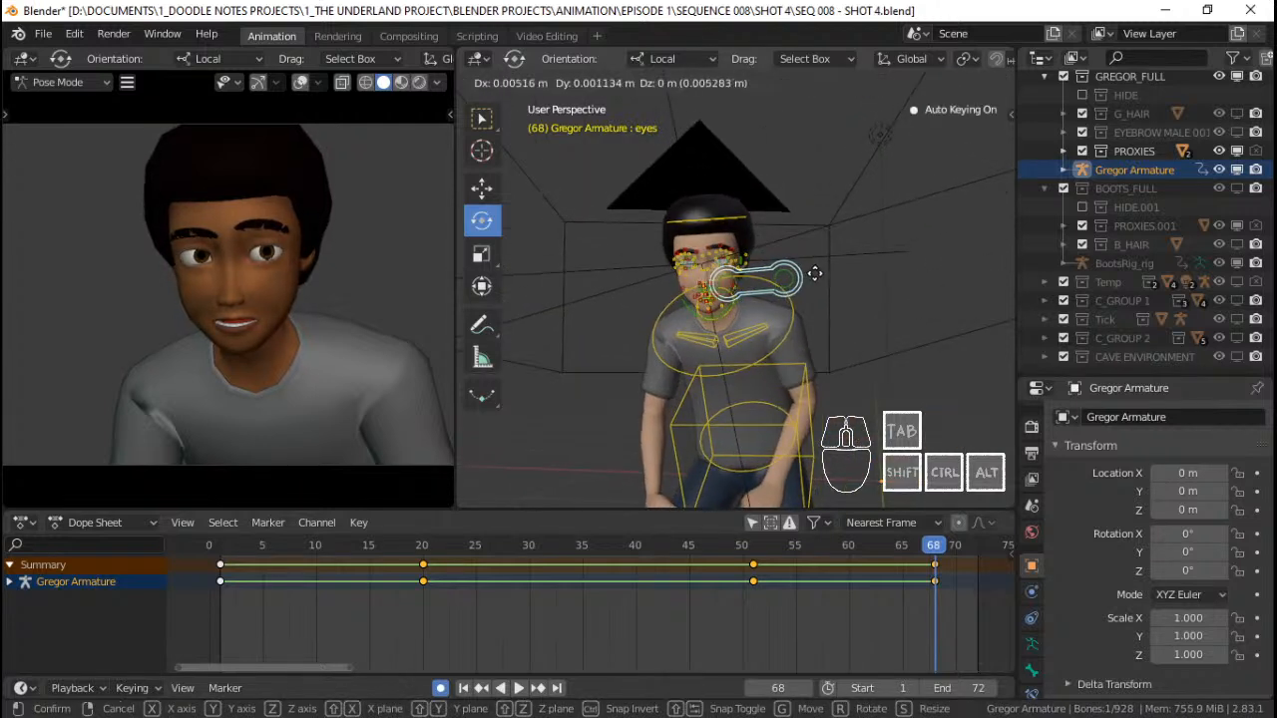
left_click(786, 306)
Insert LocRotScale keyframes for all of the armature's controls to store the adjusted pose at frame 68
key("a")
scroll(781, 310, "down", 2)
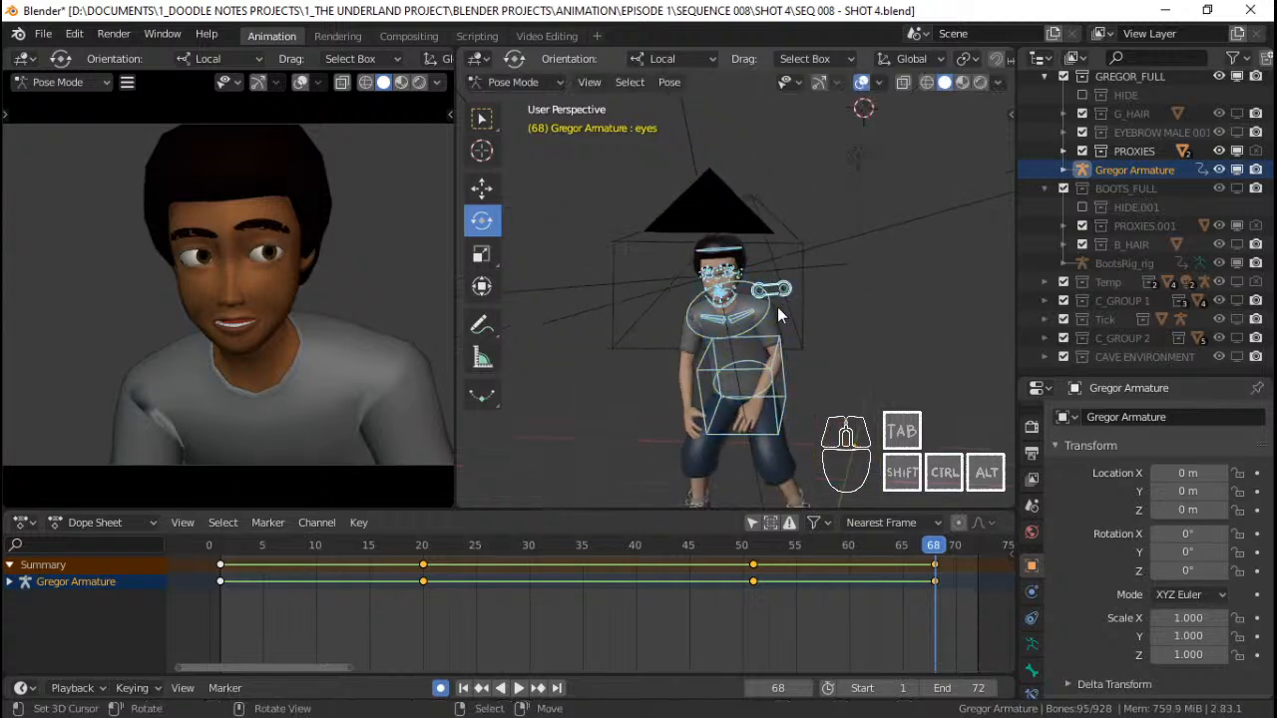
key("i")
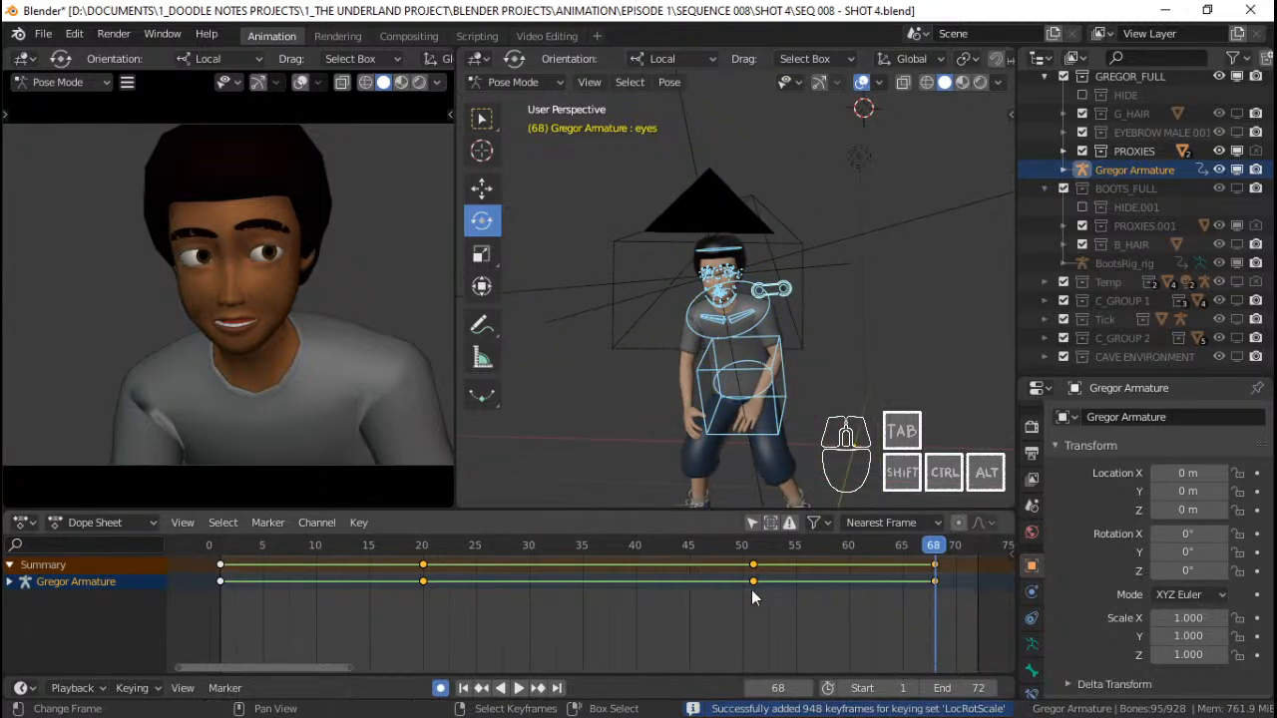
Play the shot's animation from frame 1 through the frame 68 pose and save the file
left_click(221, 573)
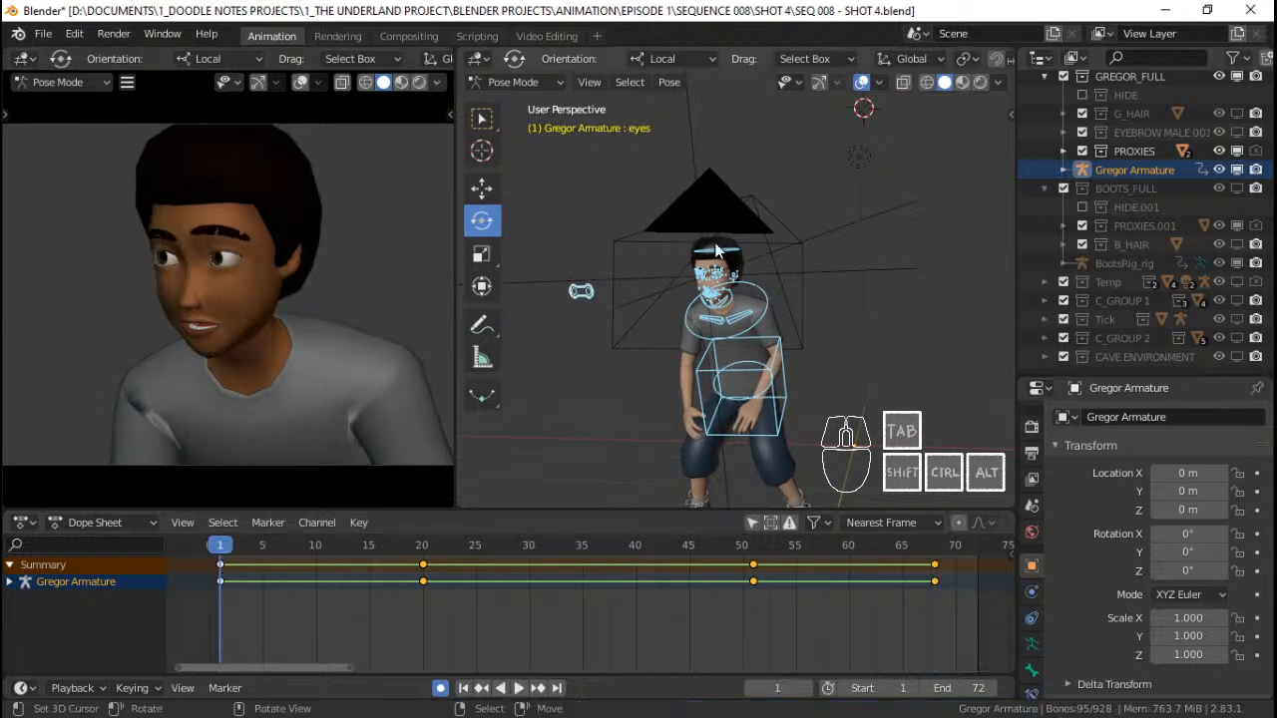
middle_click_drag(663, 269, 790, 356)
scroll(742, 336, "up", 2)
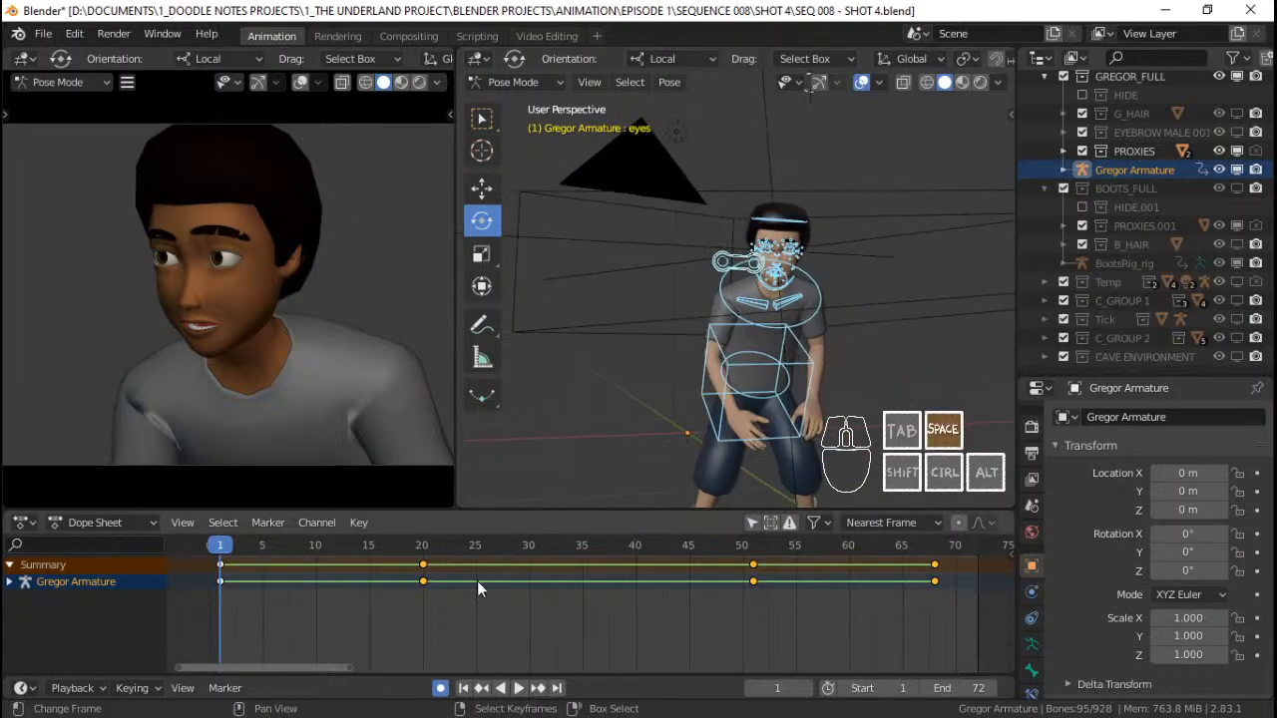
key("space")
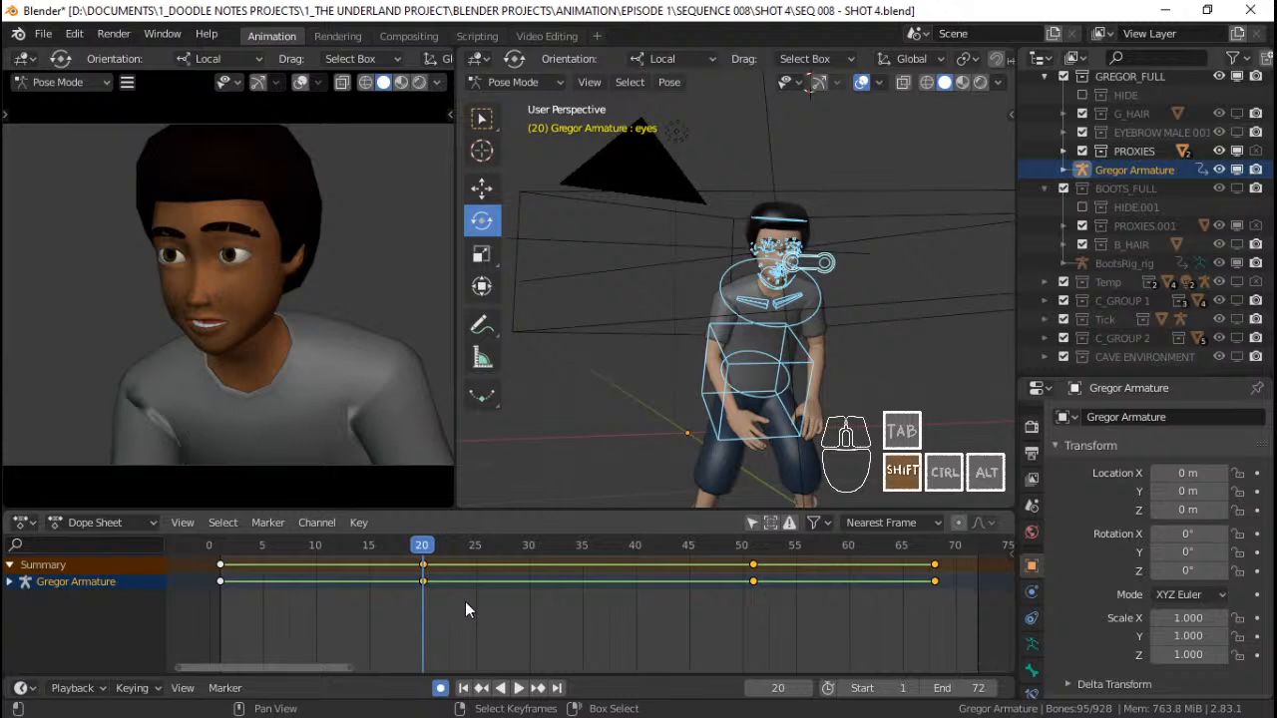
key("shift+Left")
key("space")
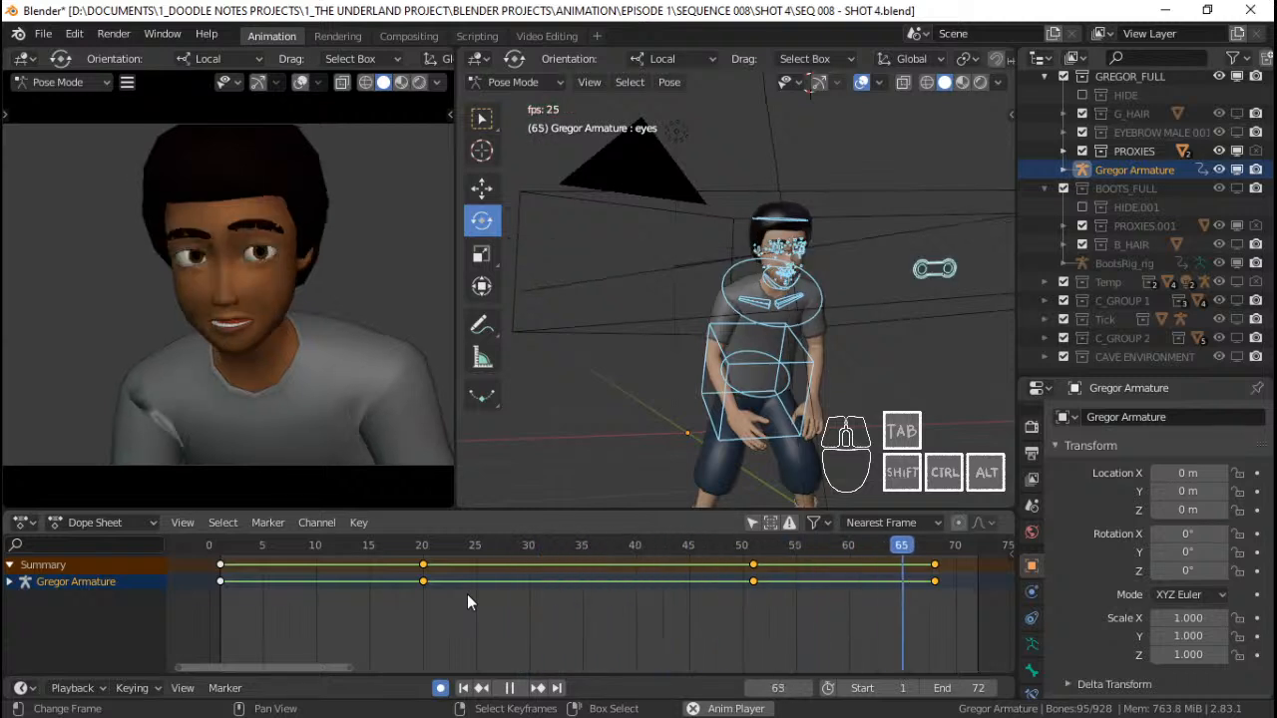
key("space")
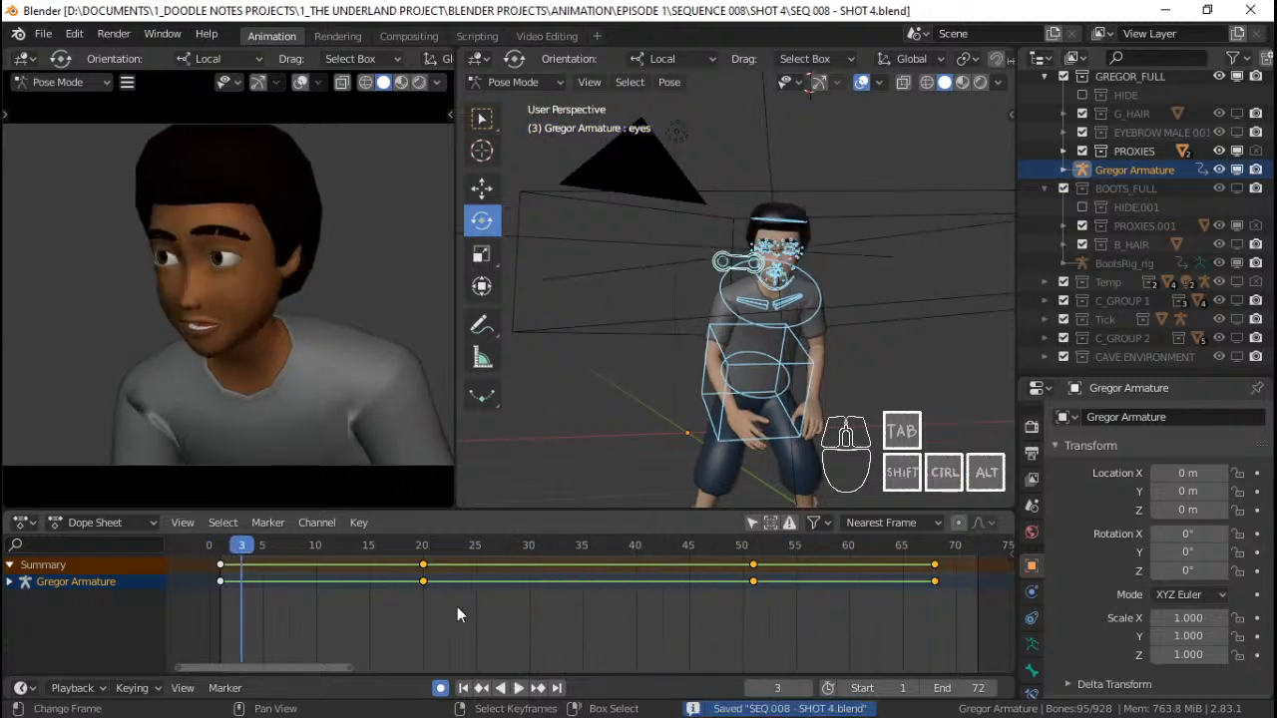
Set the new keyframe type to Extreme in the keying settings
left_click(133, 689)
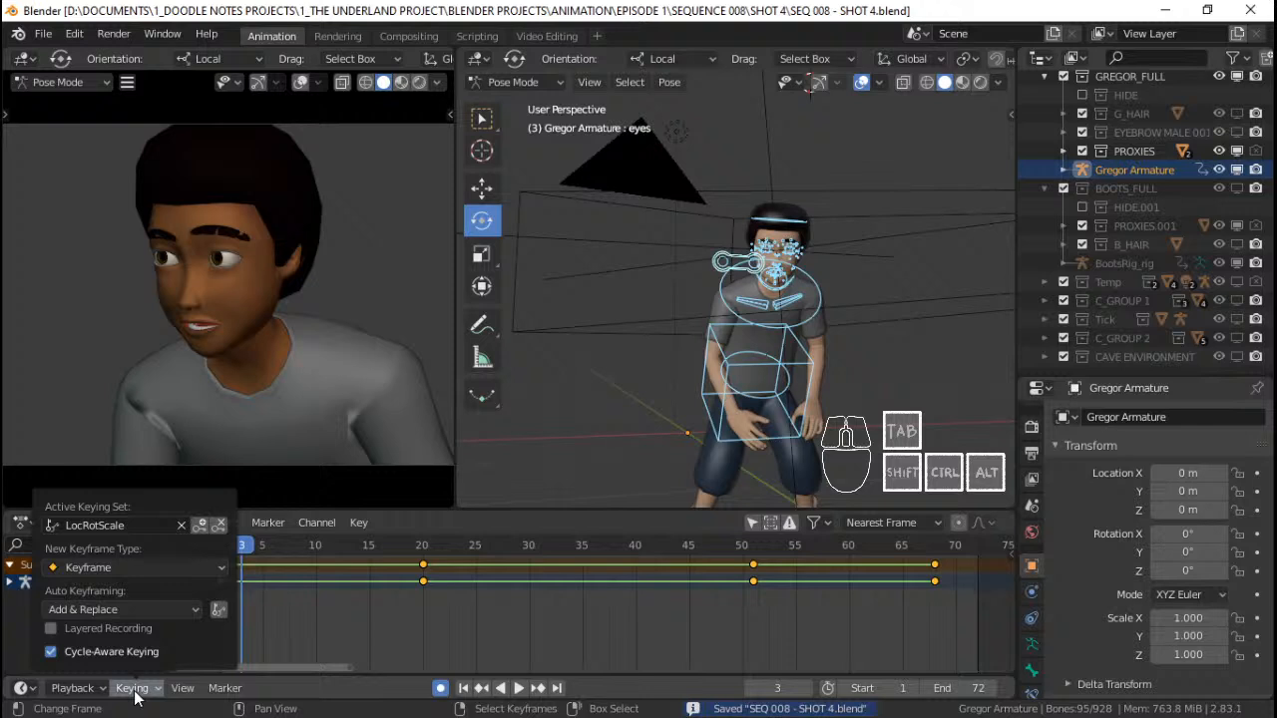
left_click(175, 566)
left_click(176, 566)
left_click(132, 568)
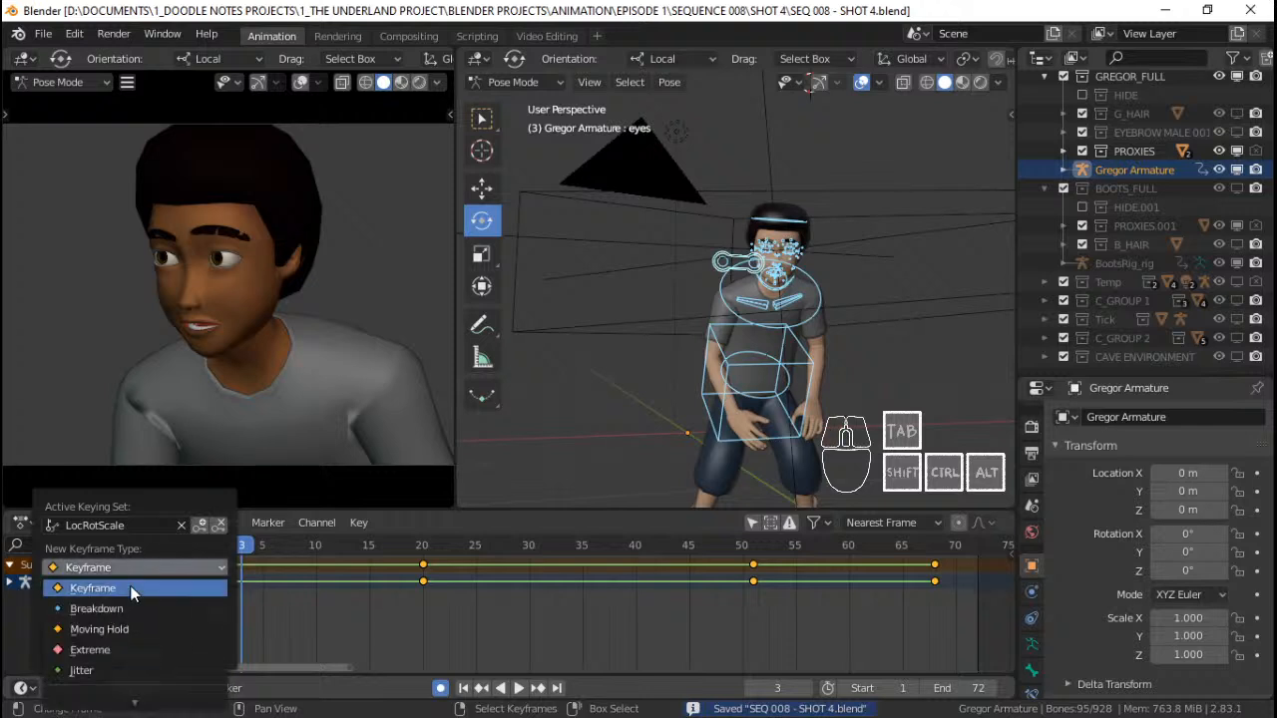
left_click(120, 651)
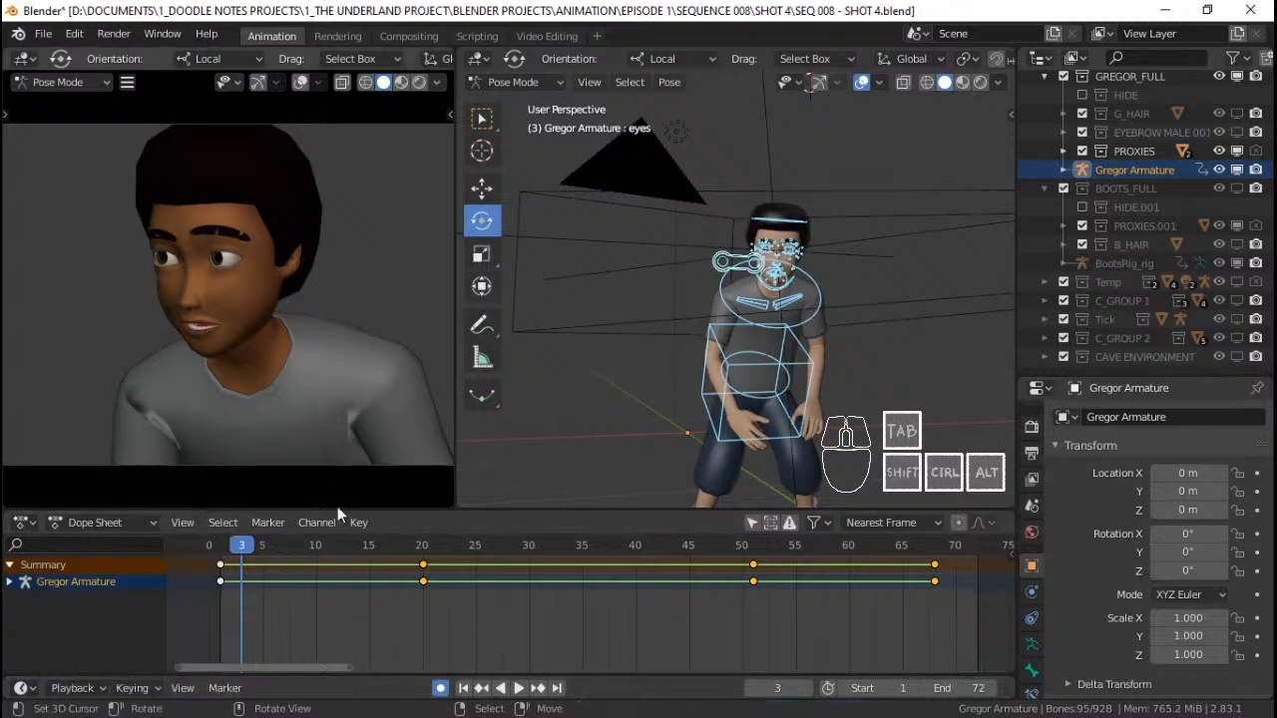
left_click(133, 688)
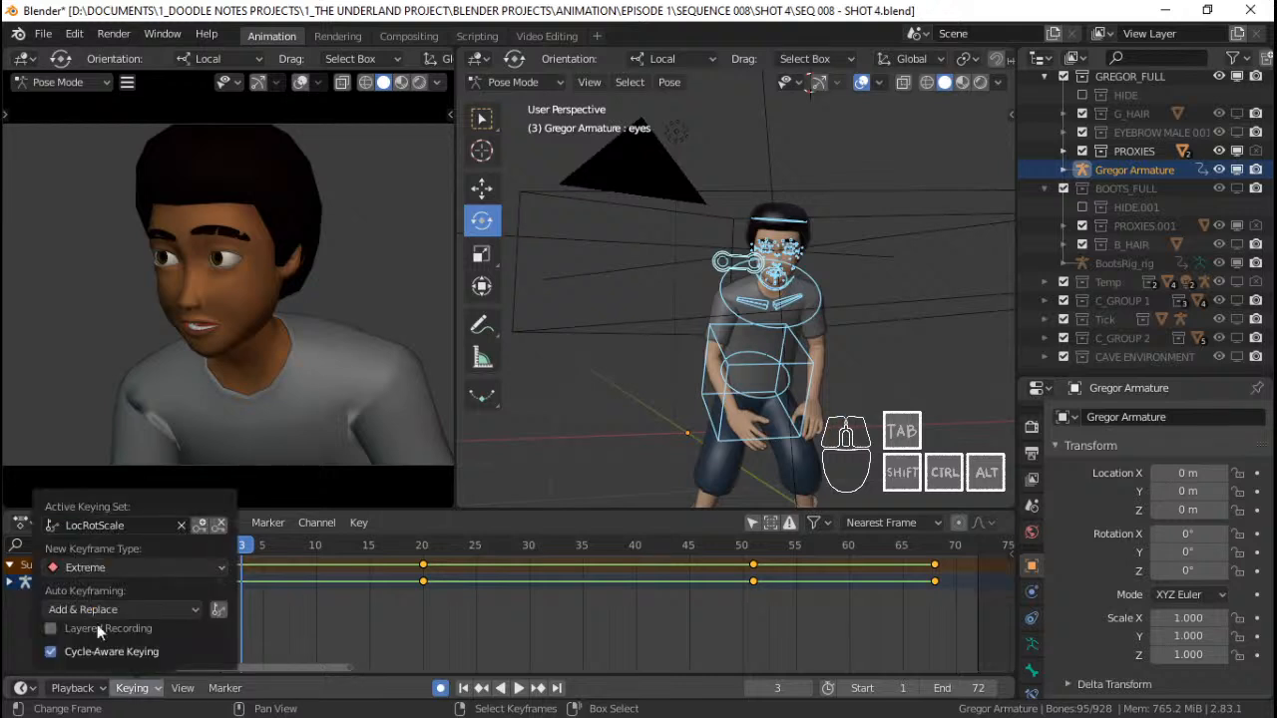
left_click(157, 573)
left_click(157, 572)
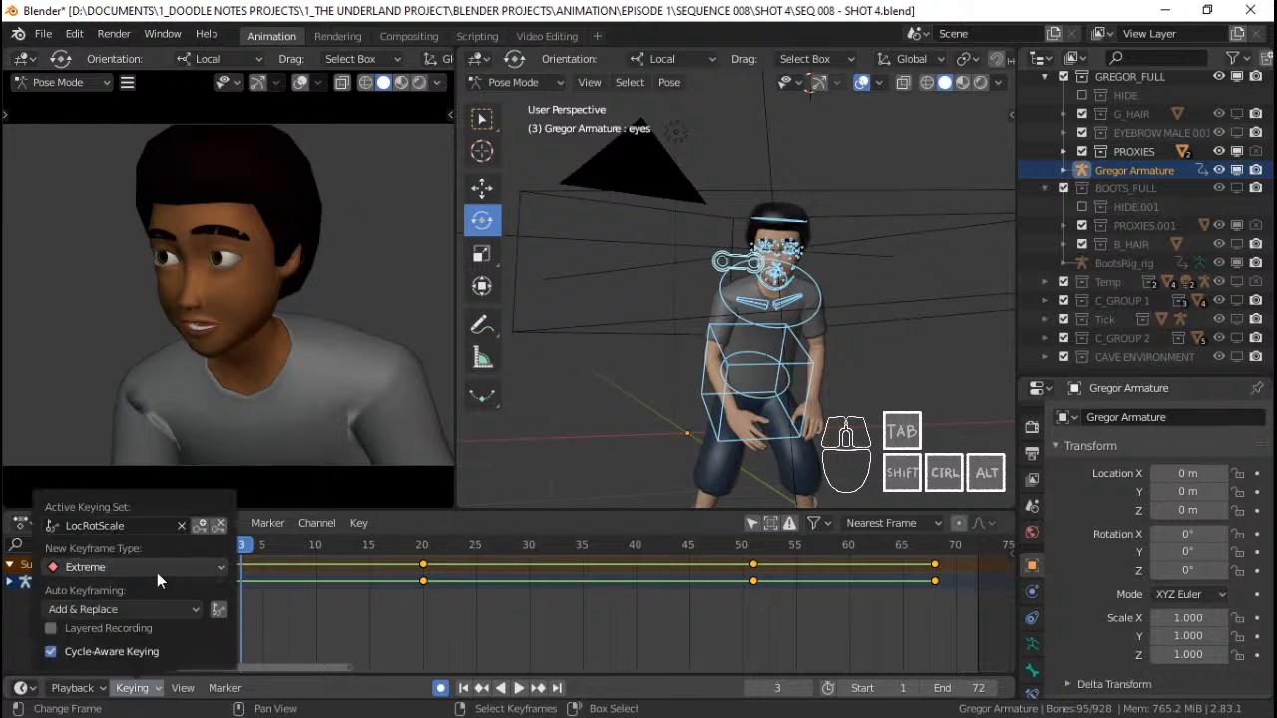
left_click(139, 571)
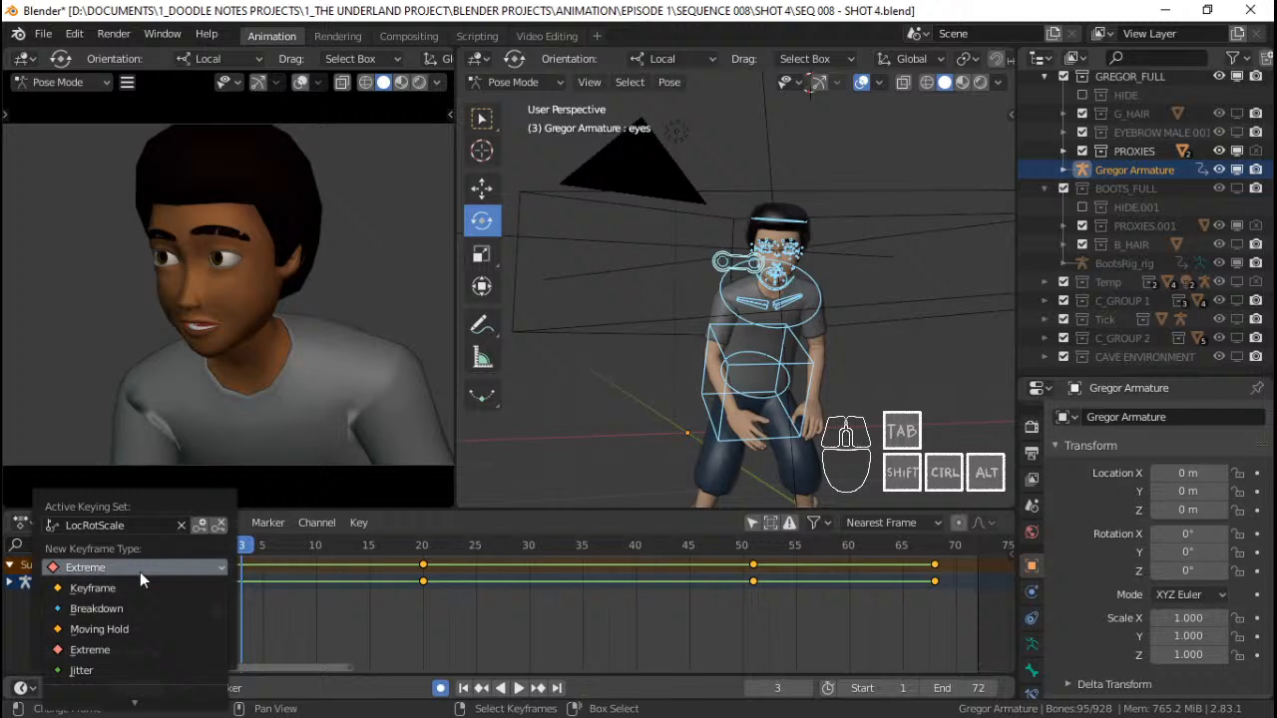
left_click(122, 650)
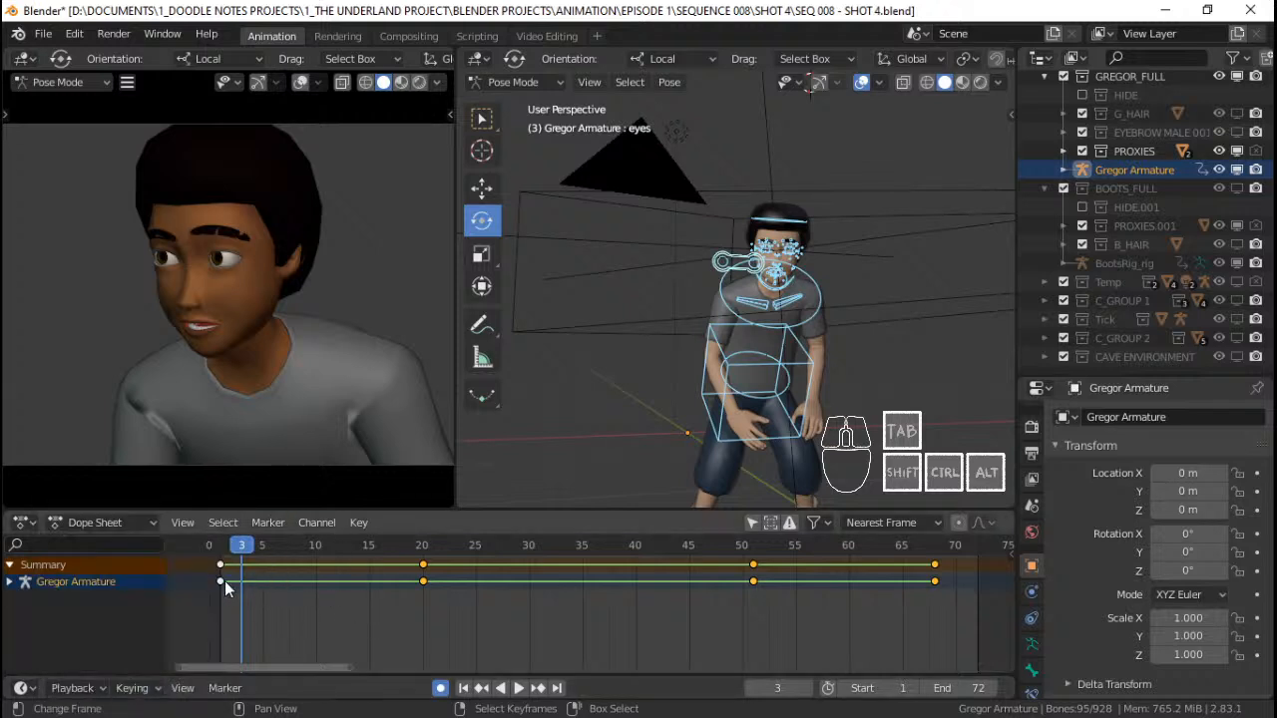
Scrub the opening frames, play the shot from frame 1 to check the pose timing, and save the file
left_click_drag(221, 588, 316, 591)
key("ctrl+s")
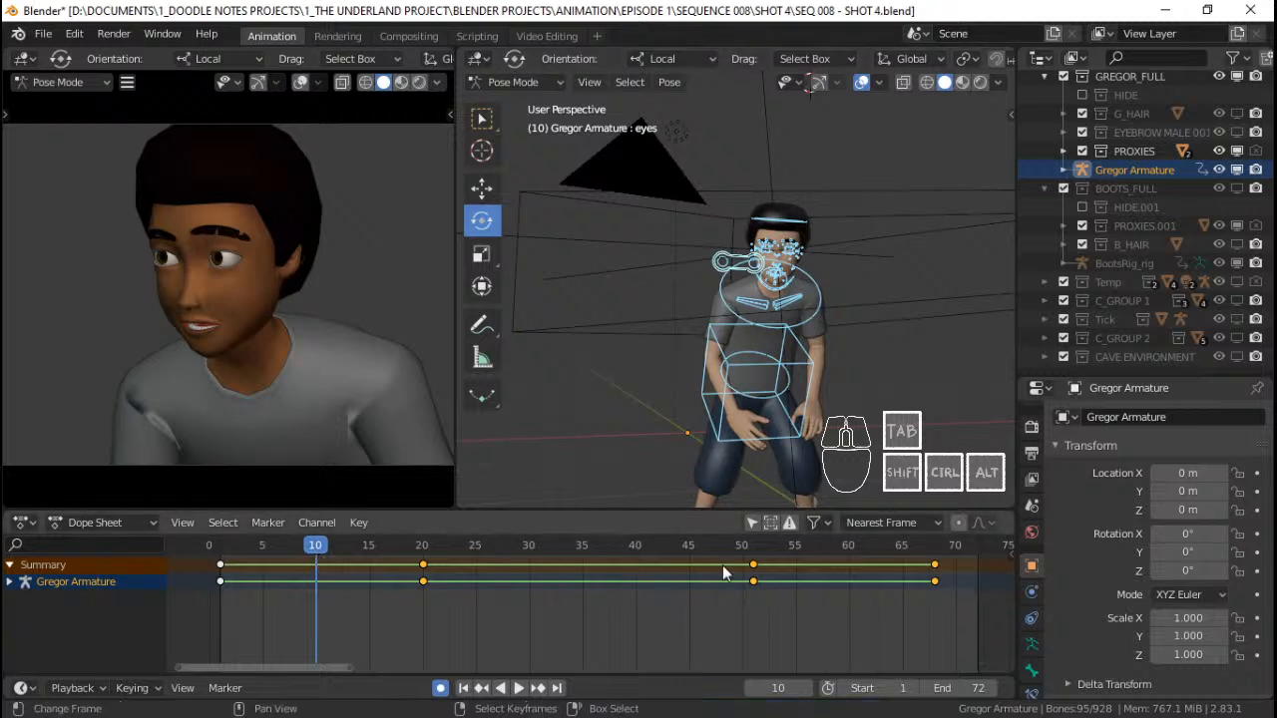
key("shift")
left_click_drag(223, 581, 243, 583)
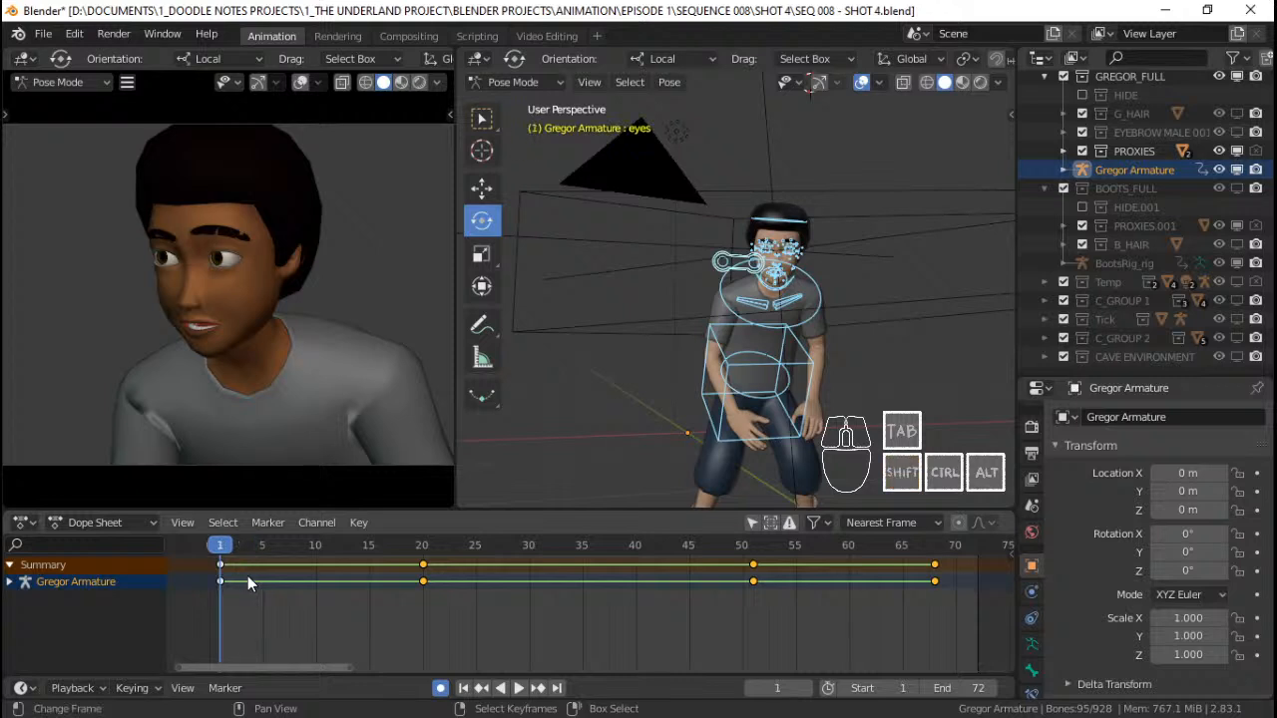
key("space")
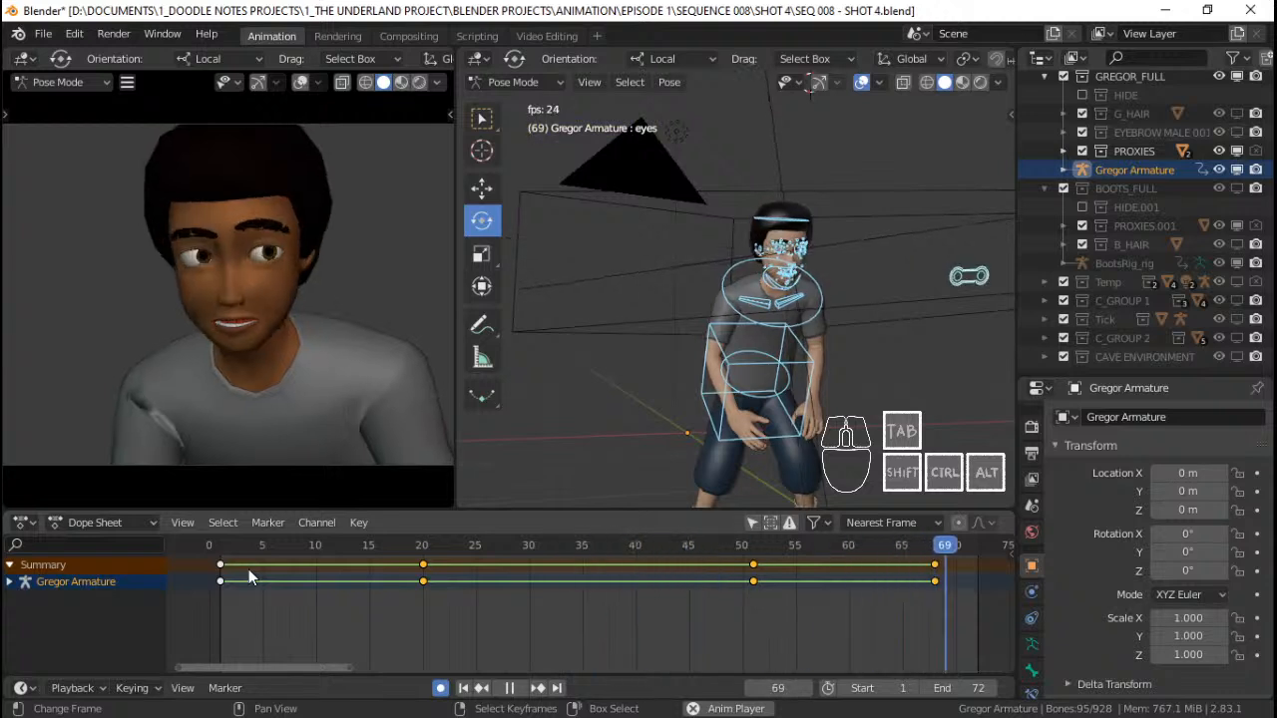
key("Escape")
key("ctrl+s")
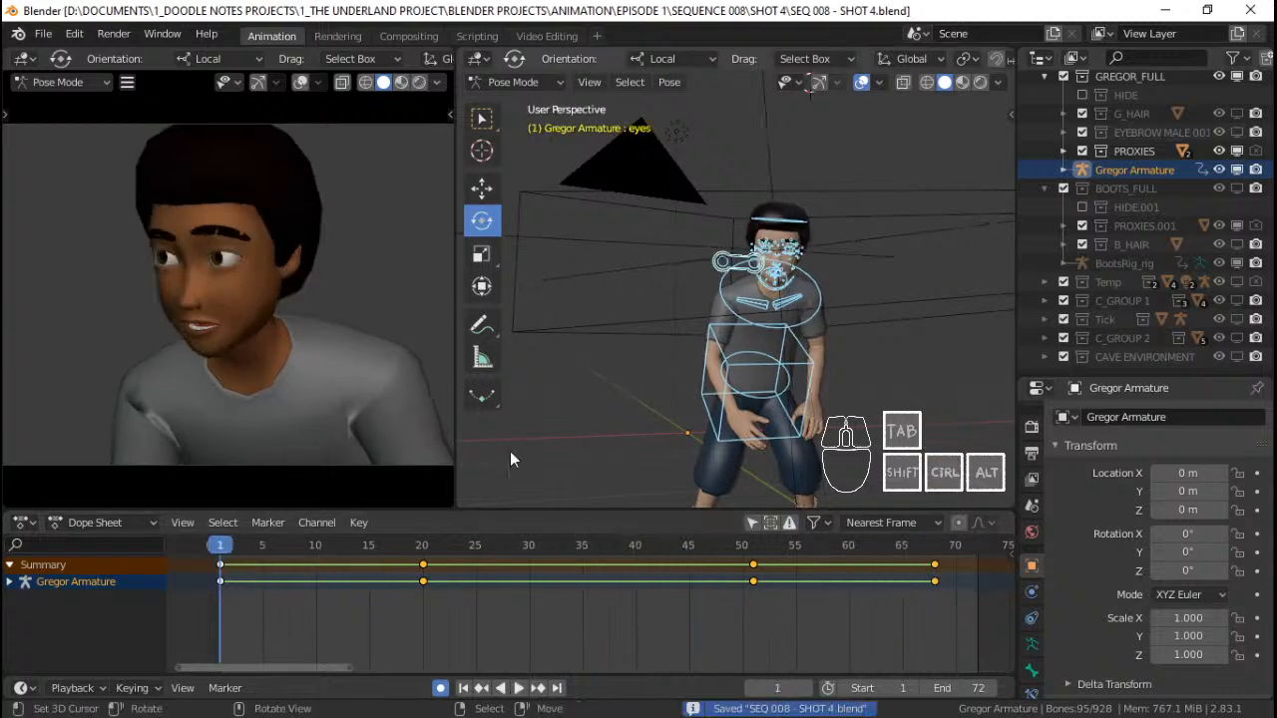
Replay the animation from frame 1, return to the first frame, and save the file again
key("space")
key("space")
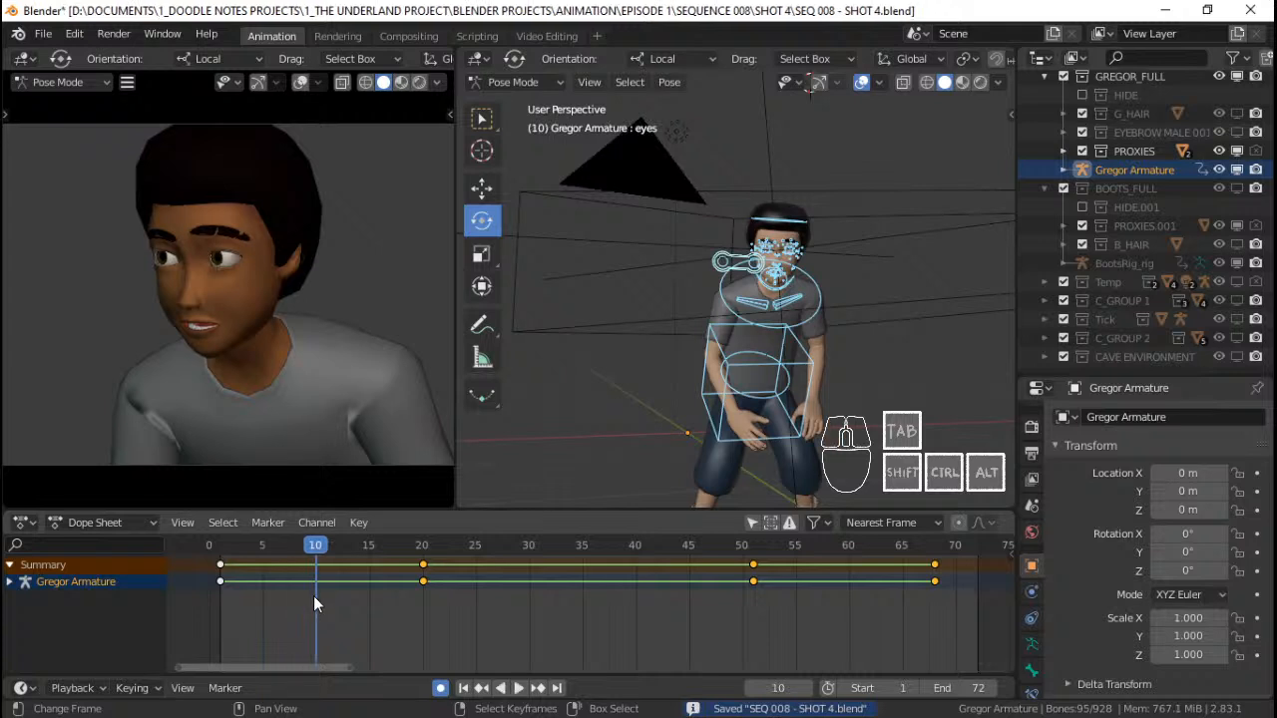
key("shift+Left")
key("space")
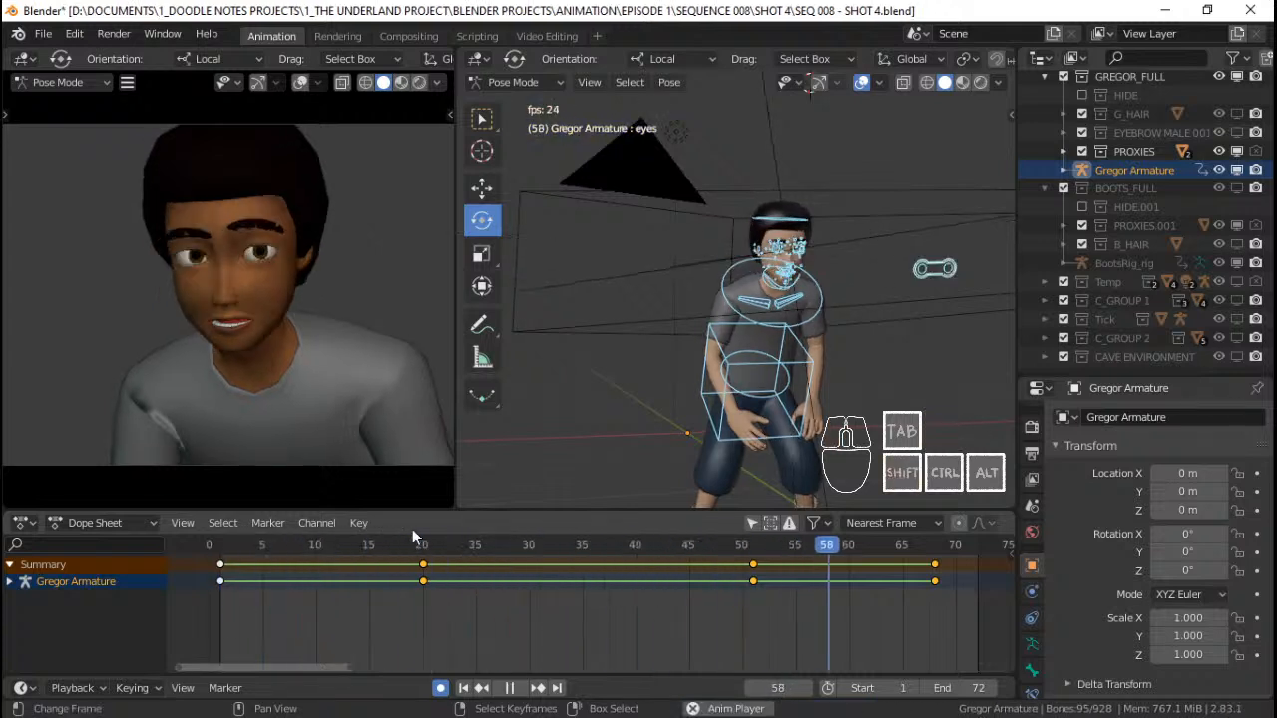
key("space")
key("shift+Left")
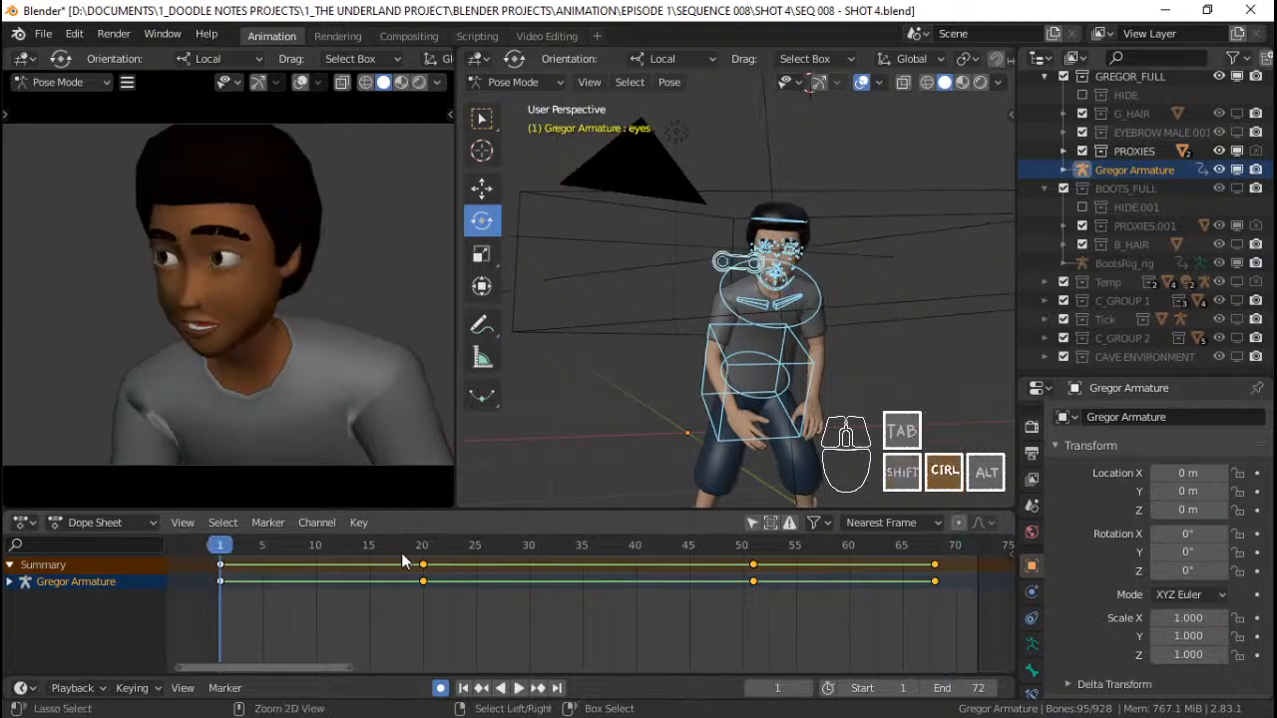
key("ctrl+s")
Try a breakdown pose for all of the armature's controls at frame 10
left_click(316, 598)
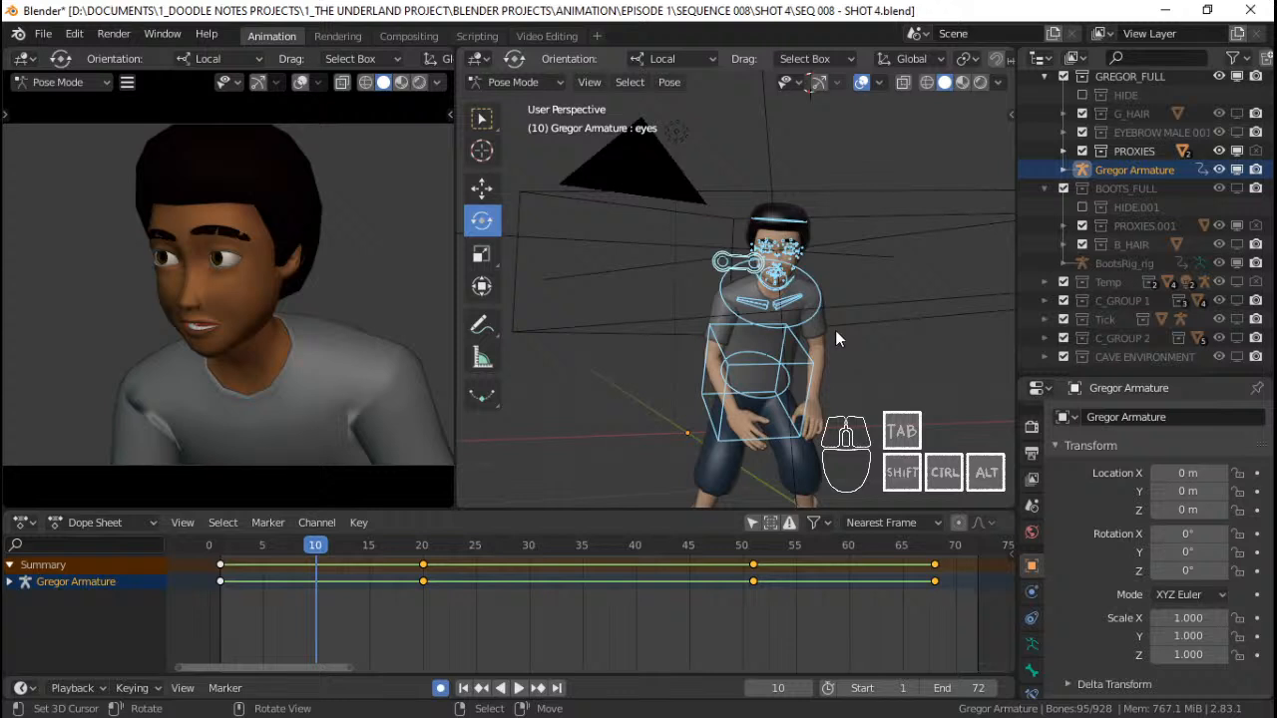
key("shift")
key("shift")
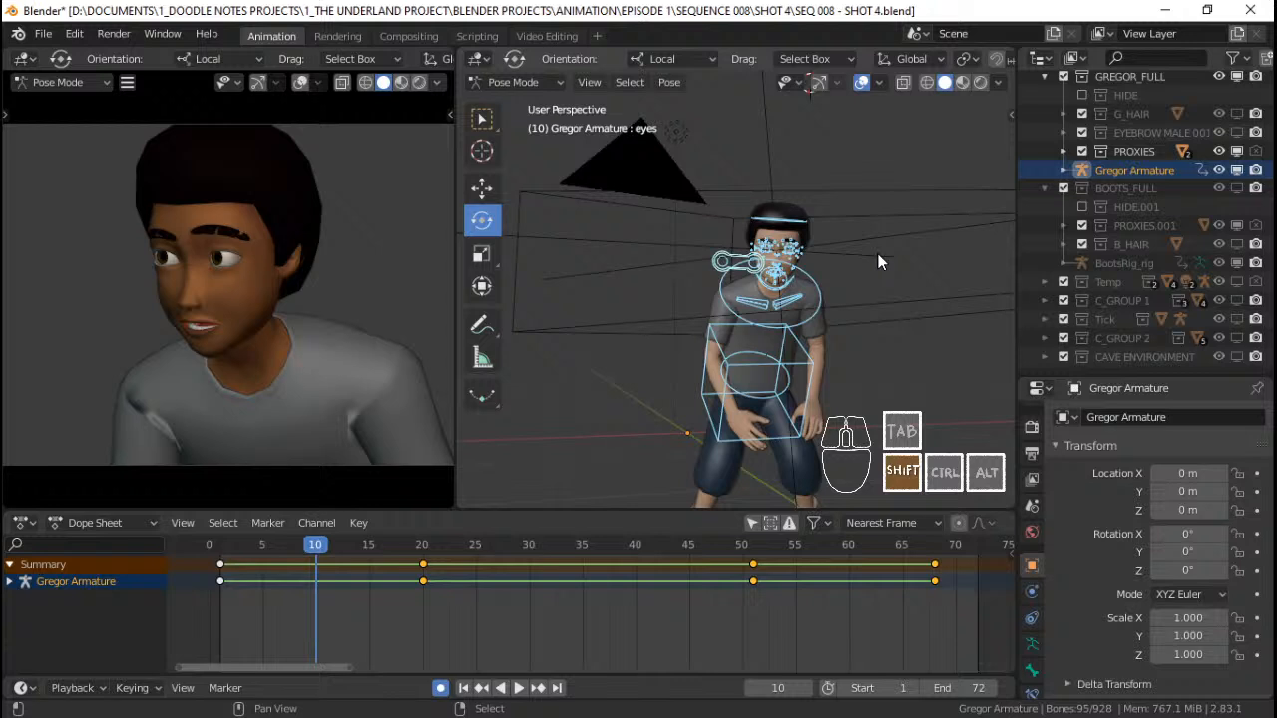
key("shift+e")
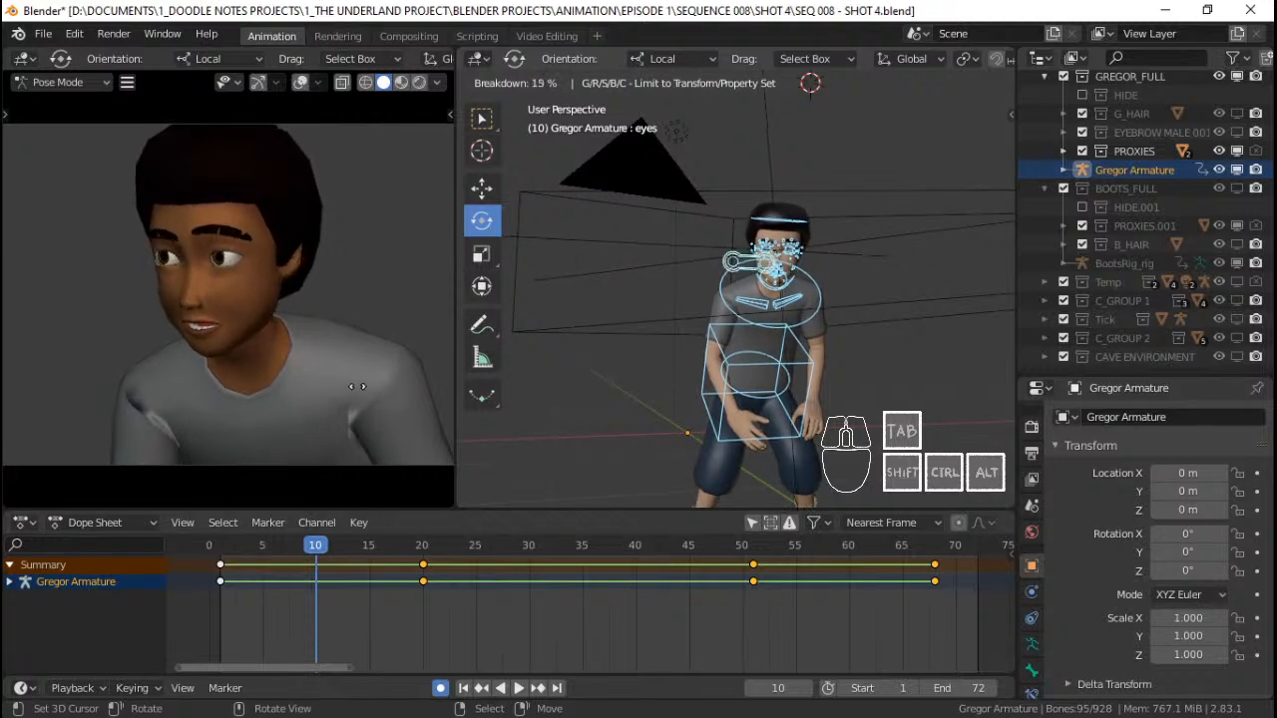
right_click(240, 441)
Set the interpolation of all the armature's keyframes to Bezier and play the animation
left_click_drag(230, 591, 304, 598)
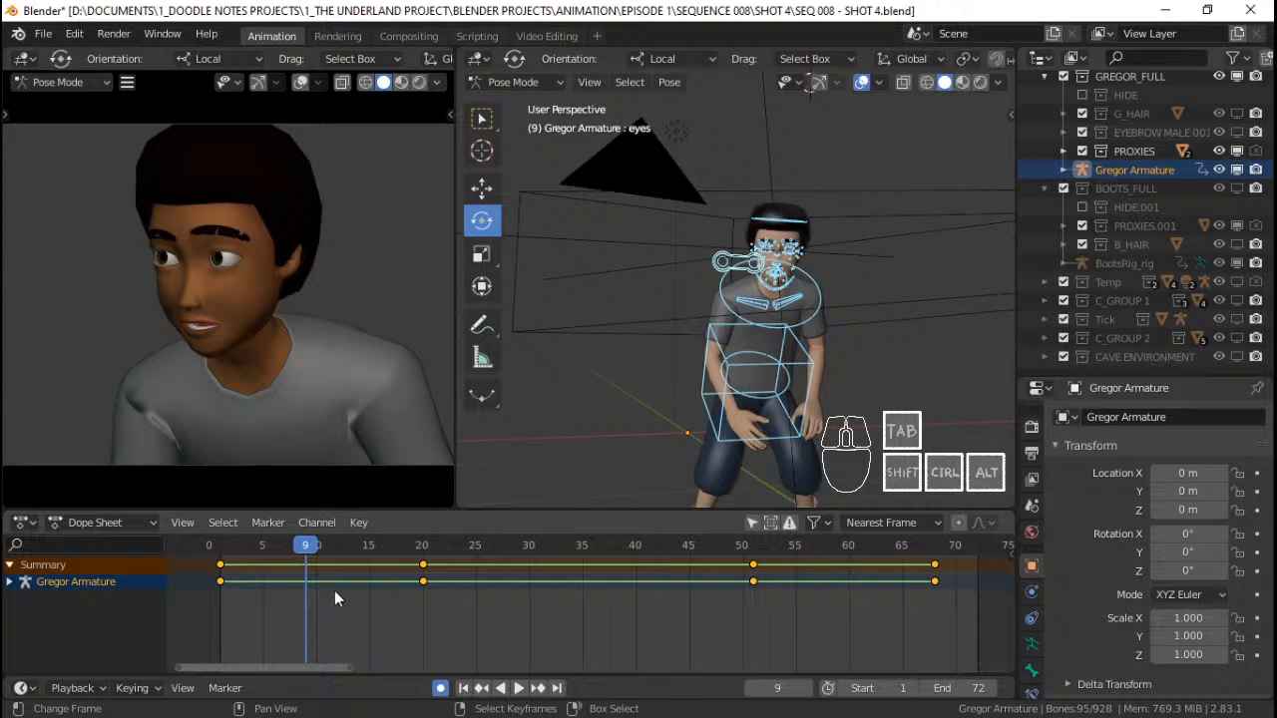
key("t")
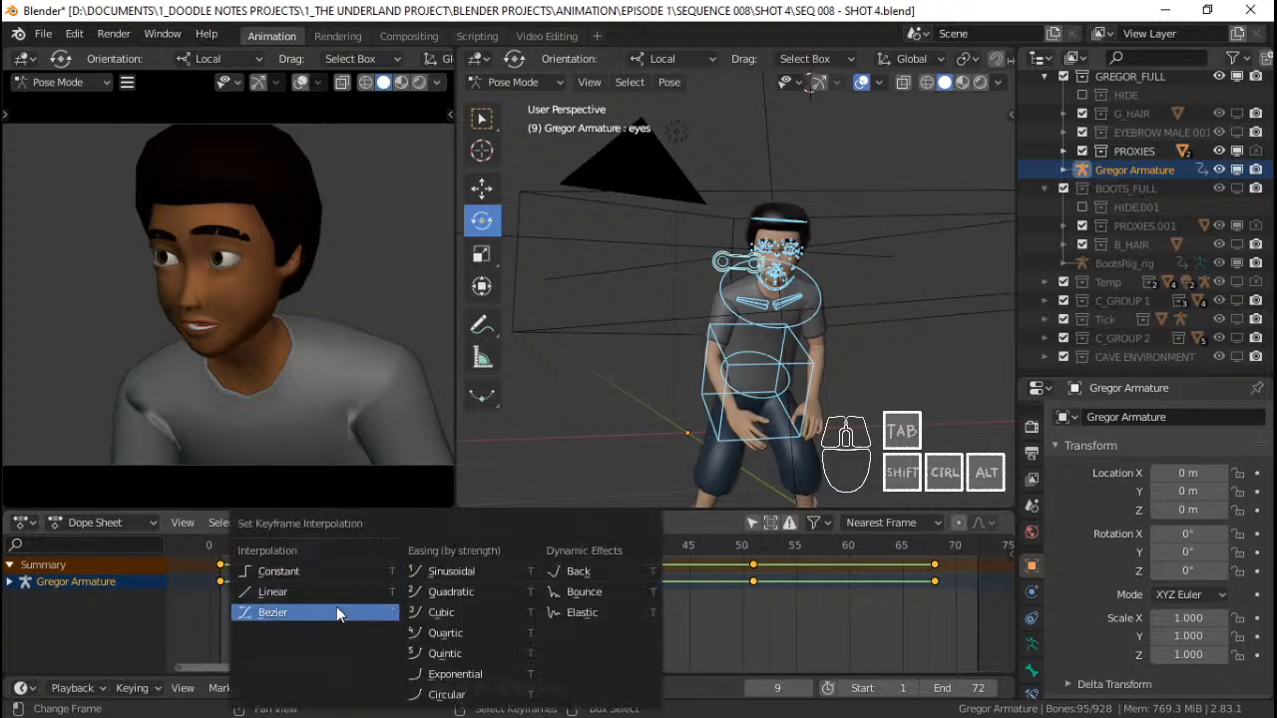
left_click(336, 609)
key("space")
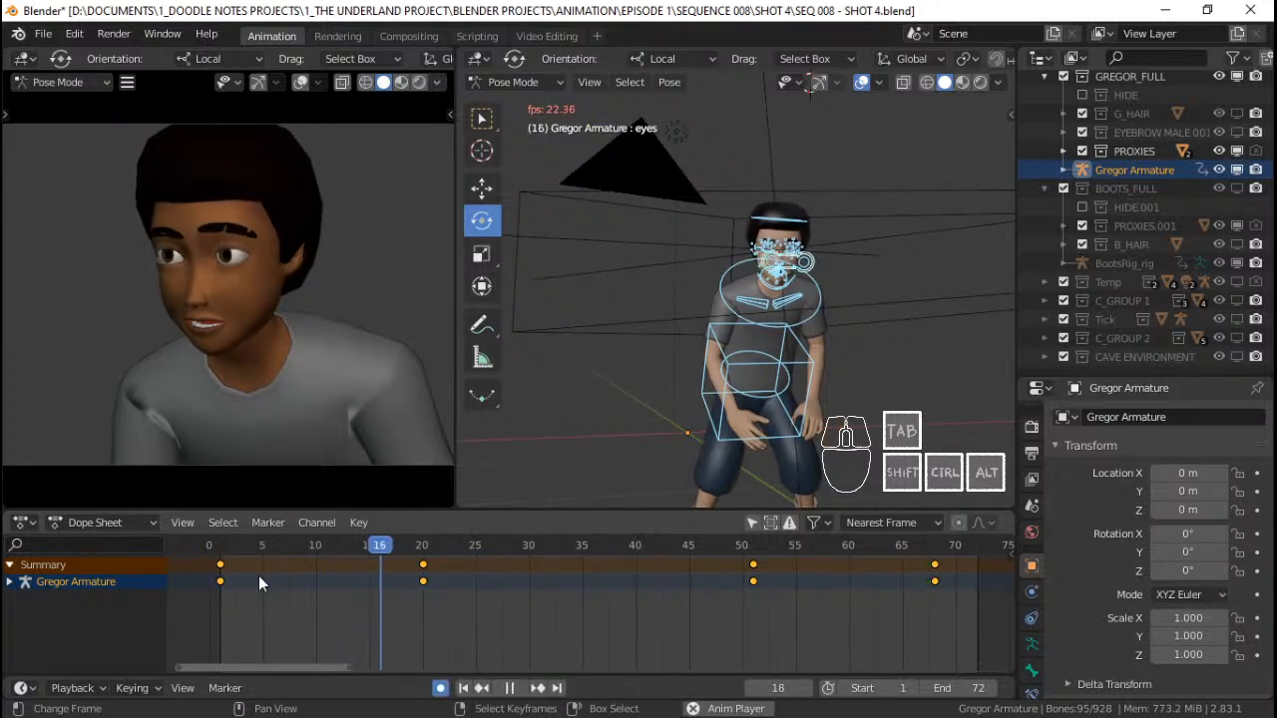
Stop at frame 6 and try the Pose Breakdowner on all of the armature's controls
left_click_drag(262, 579, 289, 596)
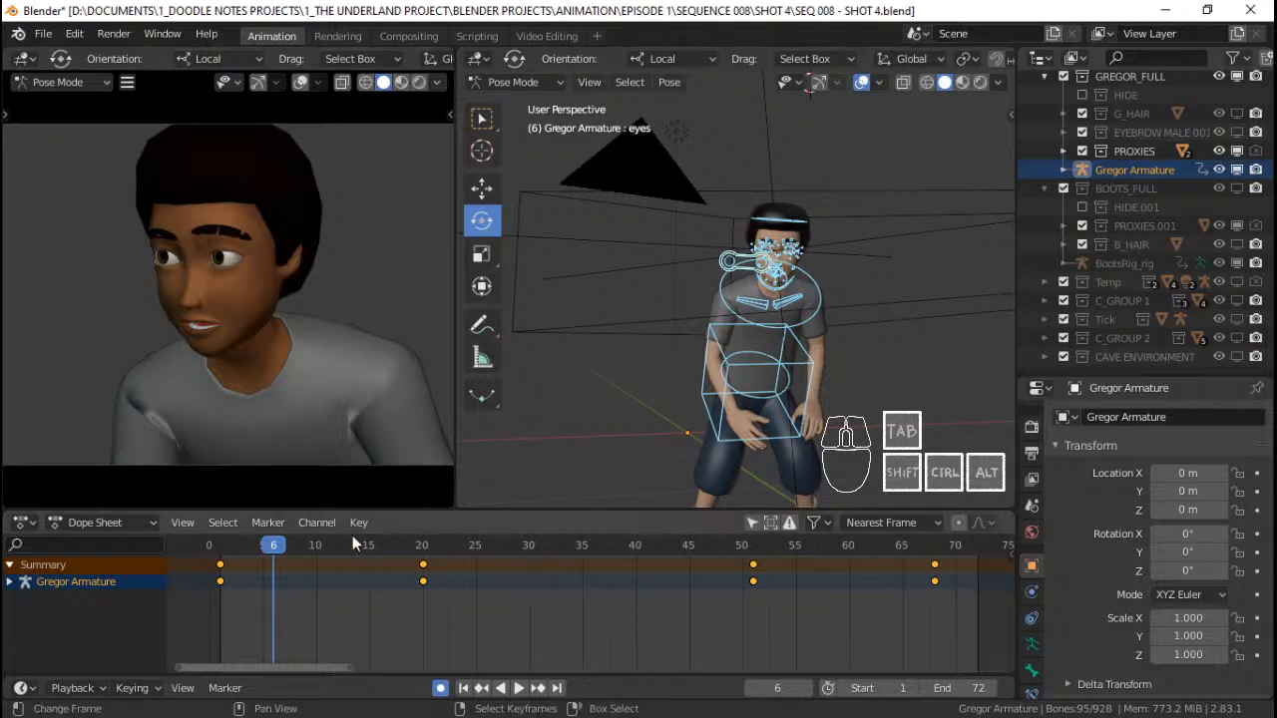
left_click(661, 85)
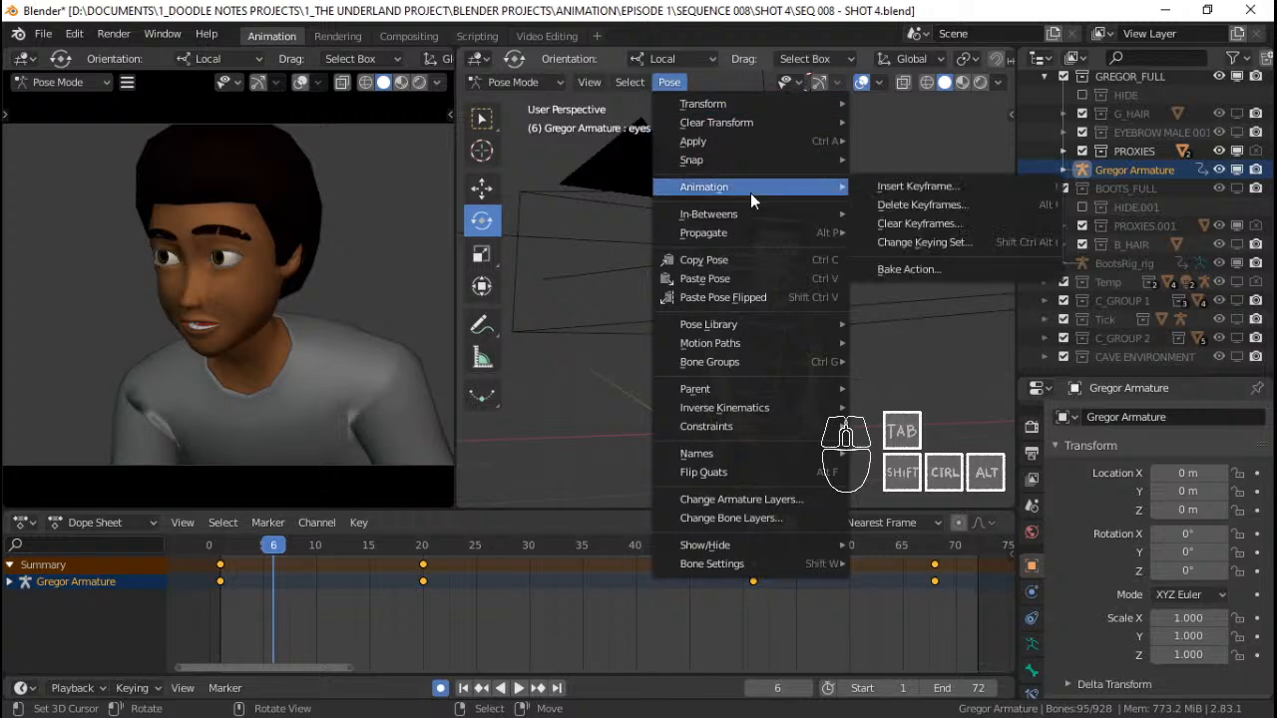
mouse_move(727, 219)
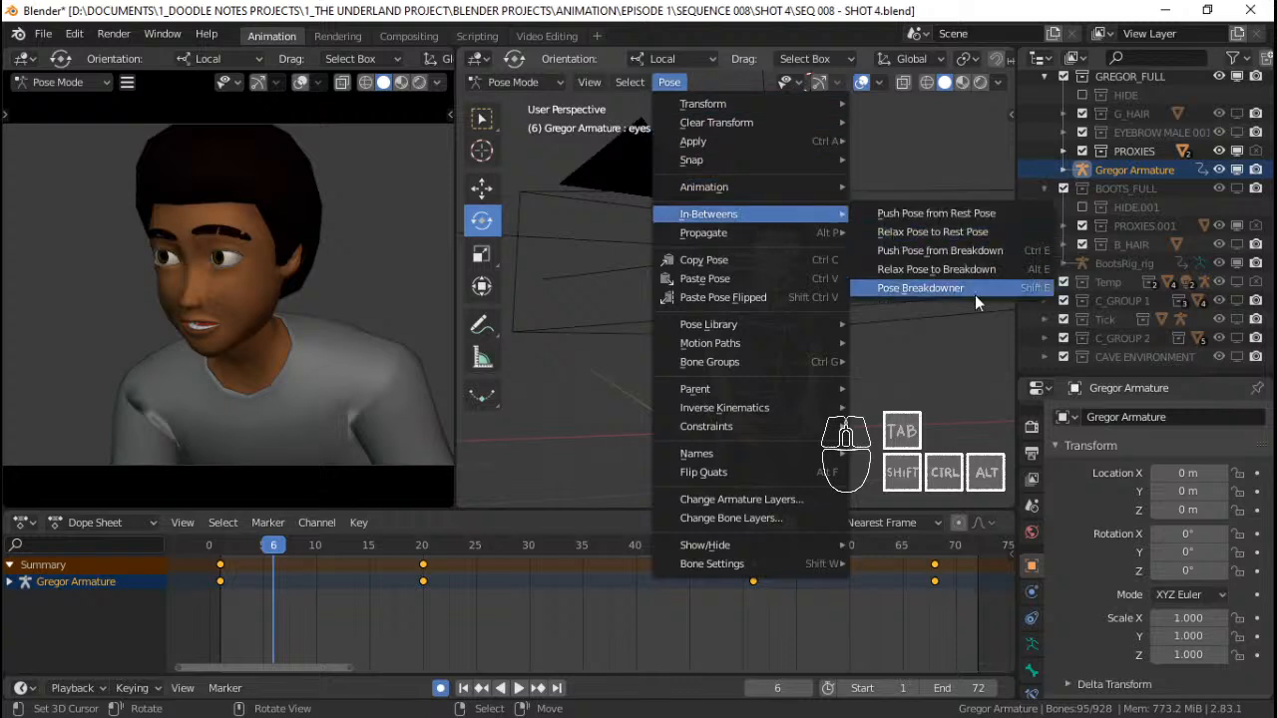
left_click(910, 288)
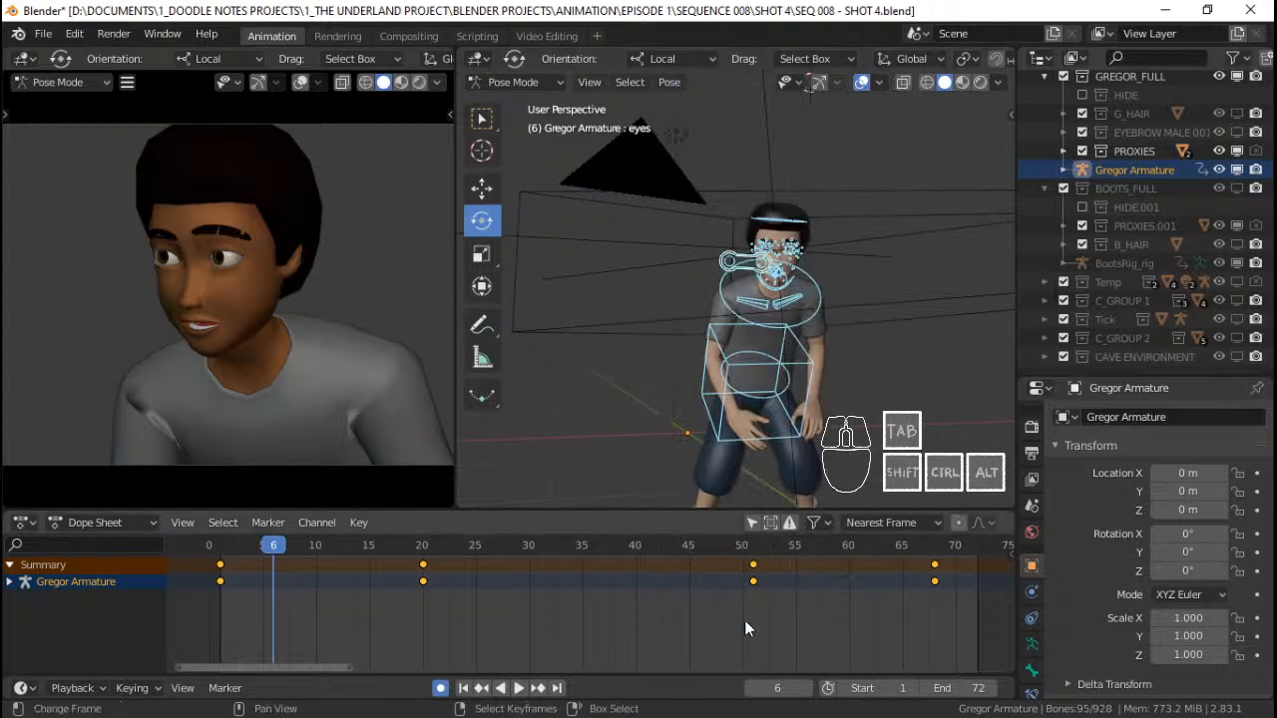
Set the interpolation of all the armature's keyframes to Constant, scrub to frame 10, and save the file
key("t")
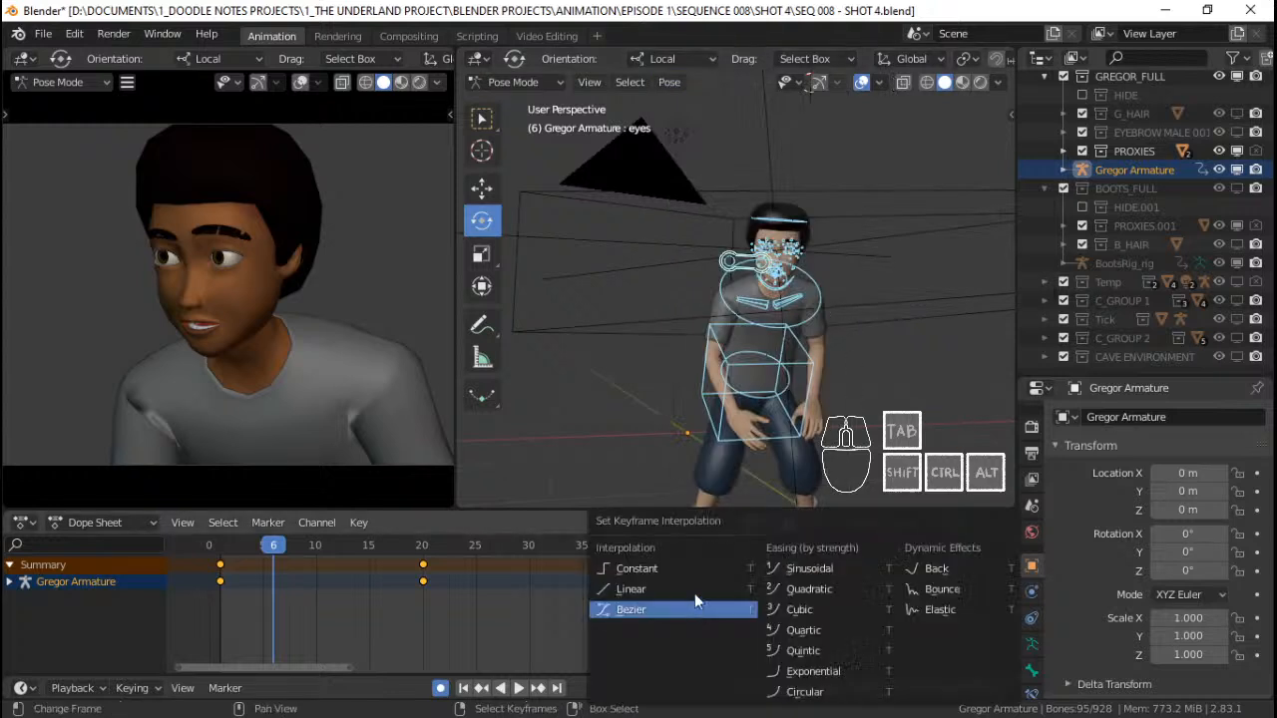
left_click(696, 575)
left_click_drag(283, 575, 318, 576)
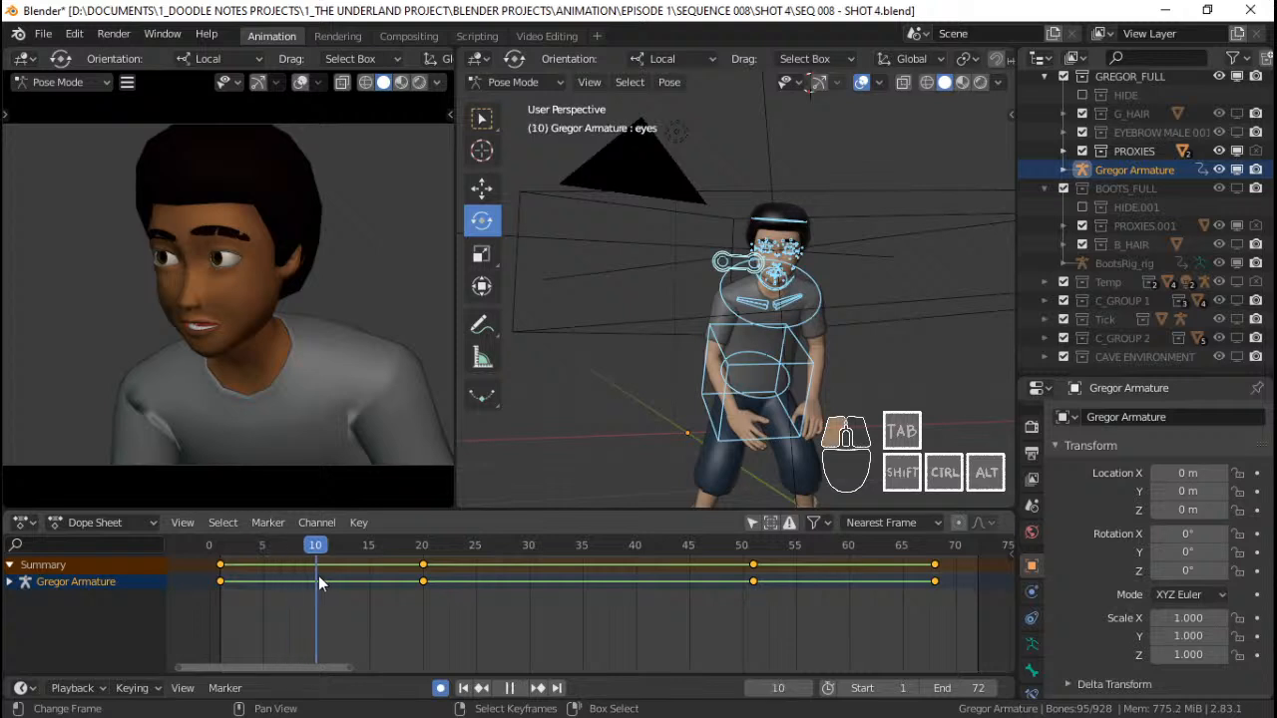
key("ctrl+s")
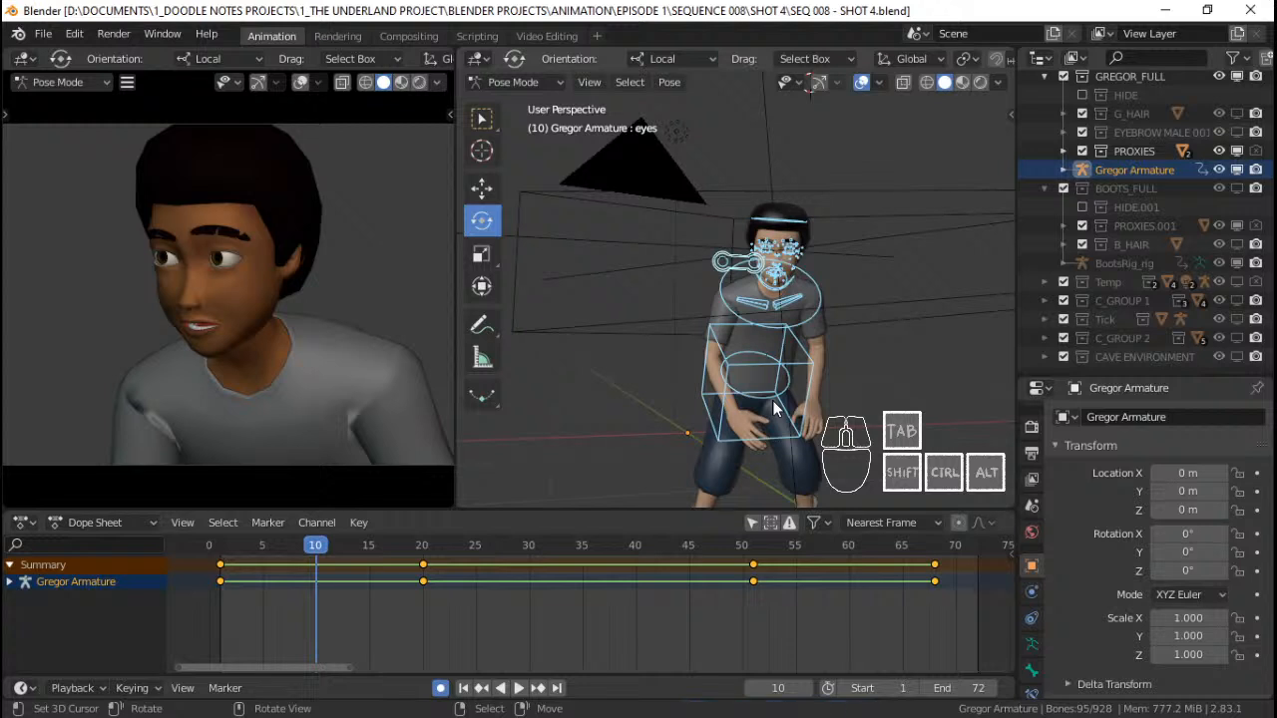
Try a breakdown pose of about 107% for all controls at frame 10 and play the shot from frame 1
left_click(310, 596)
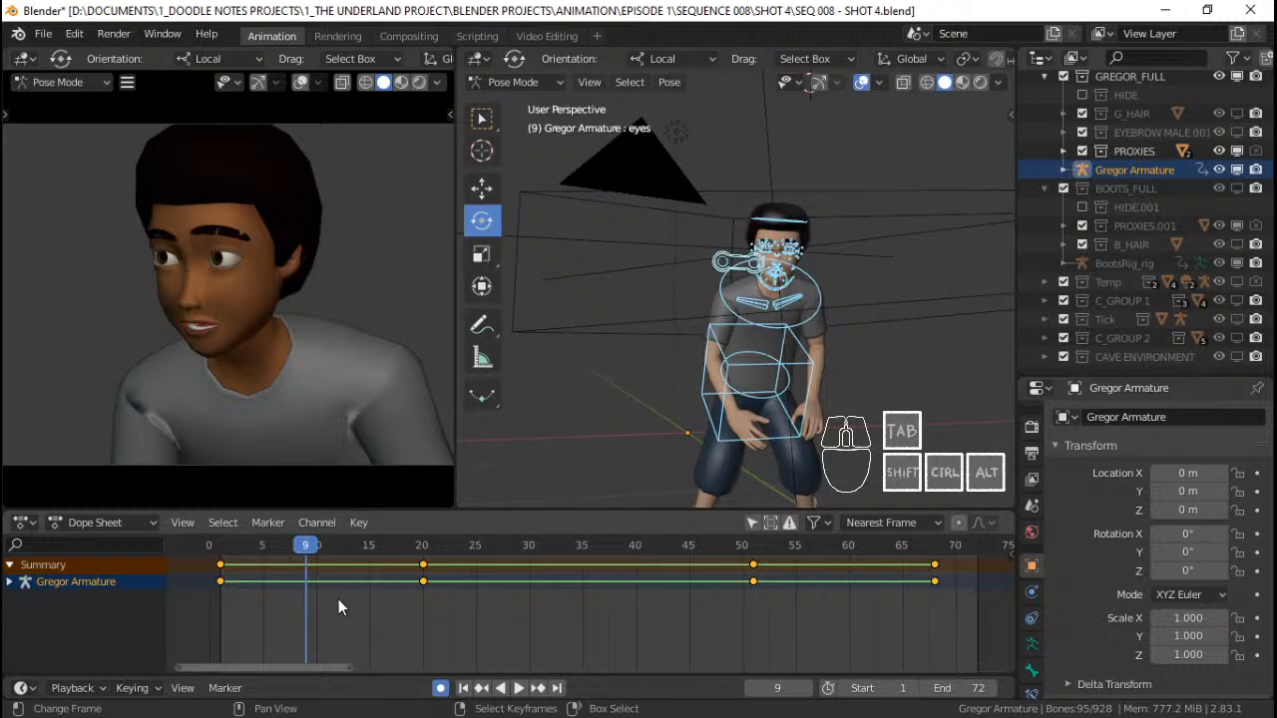
key("Right")
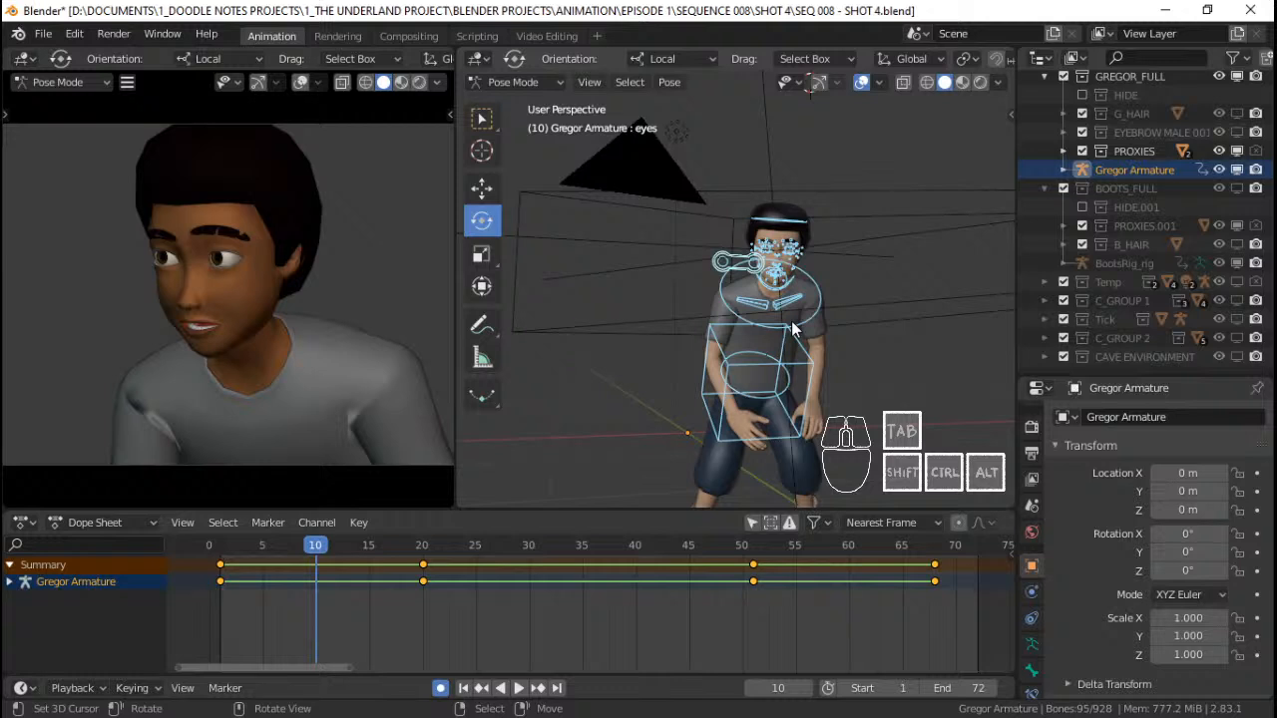
key("shift")
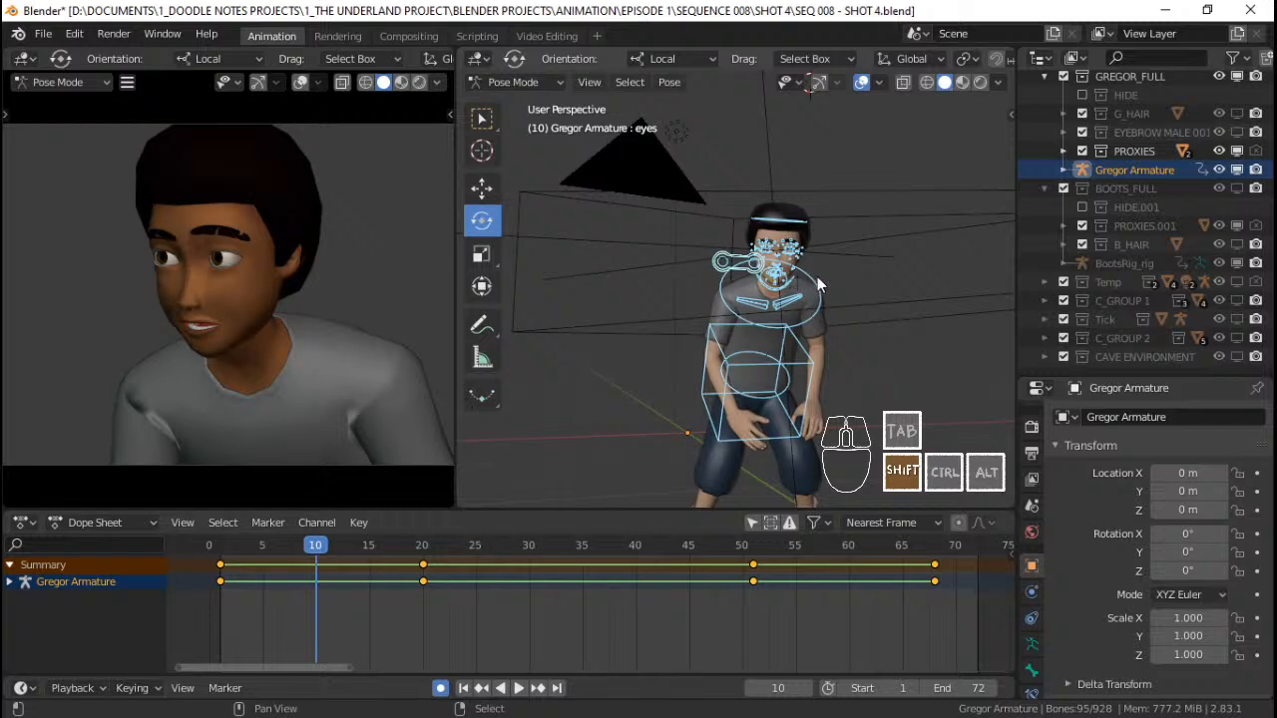
key("shift+e")
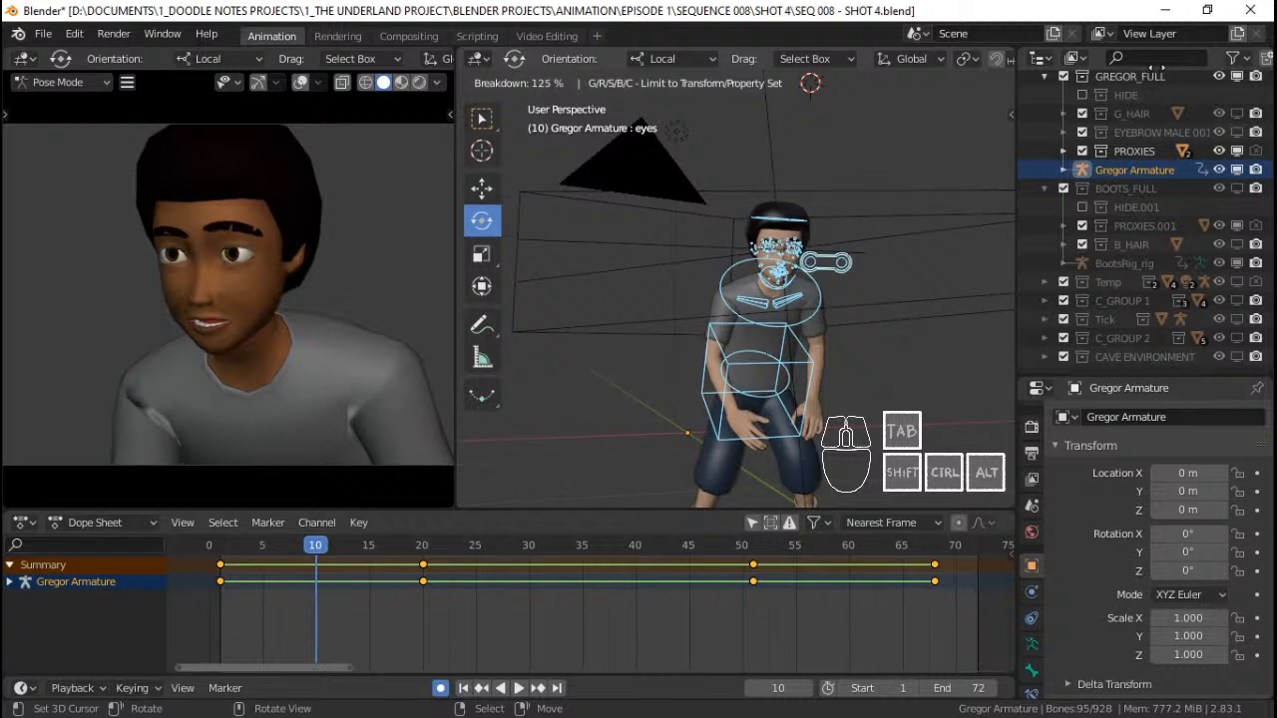
left_click(784, 289)
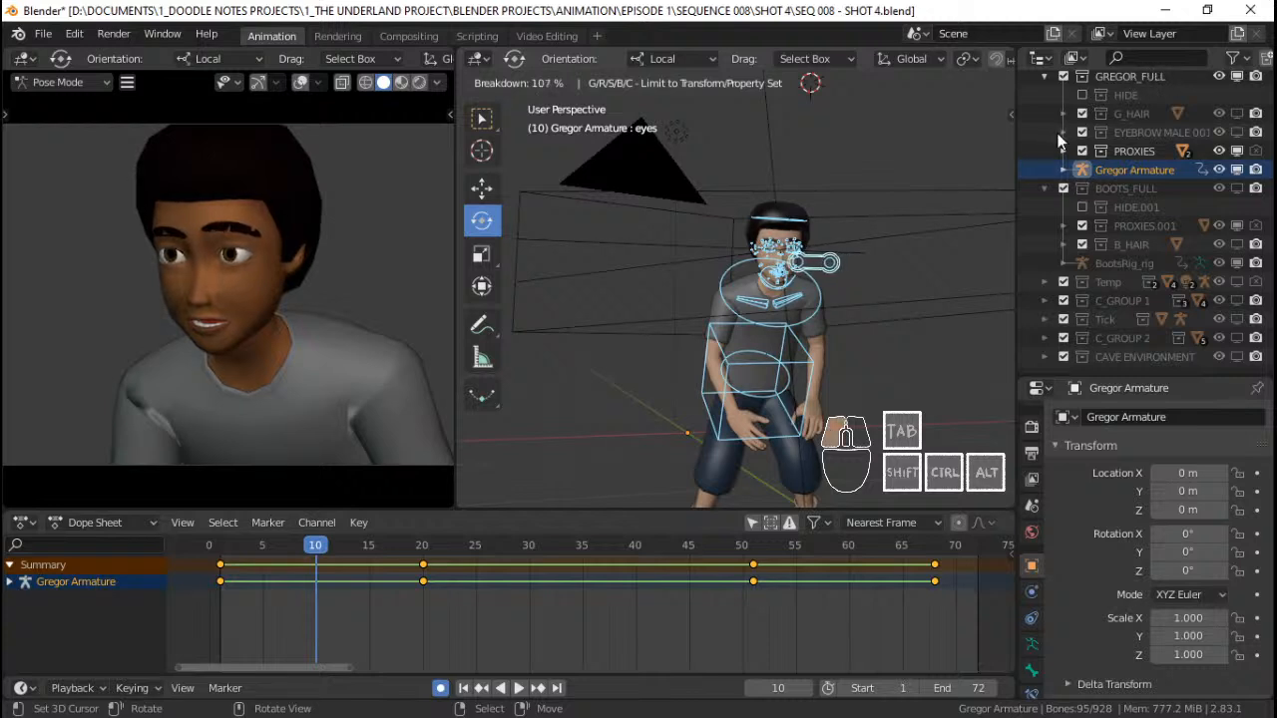
left_click(219, 576)
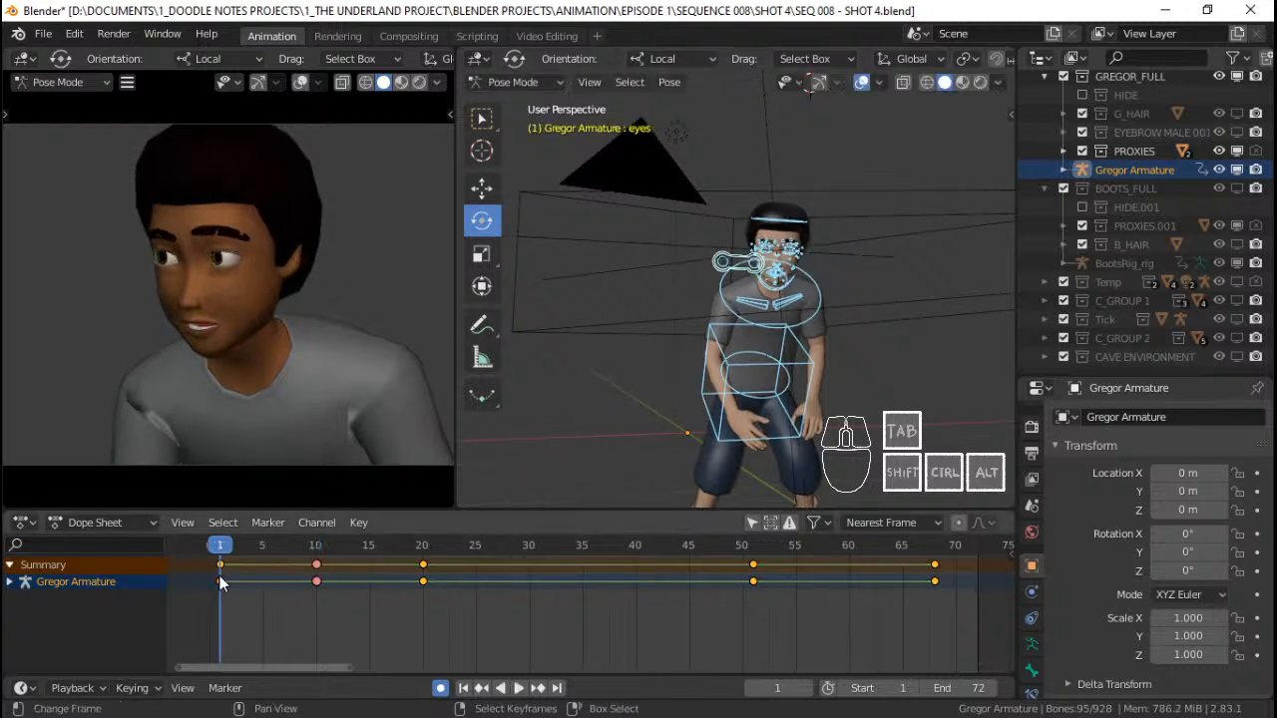
key("space")
left_click(219, 576)
key("space")
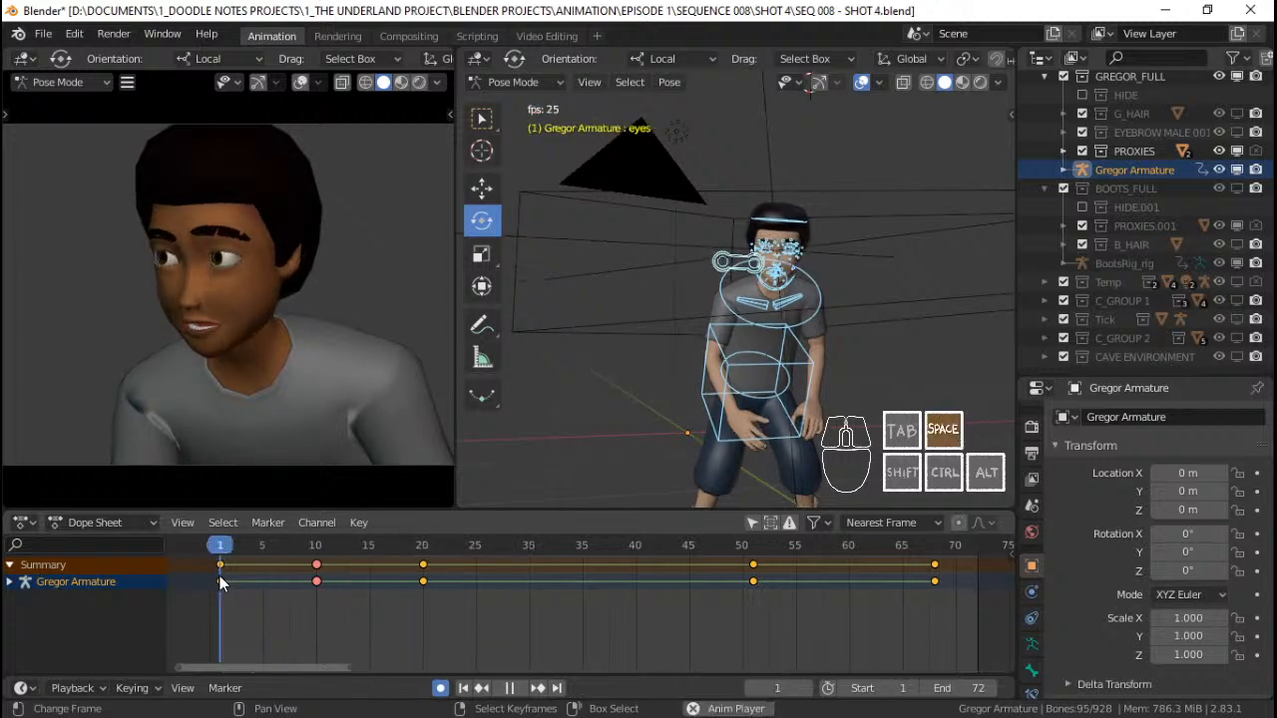
Delete the breakdown keyframe at frame 10 and keep the playhead on that frame
left_click(317, 581)
right_click(319, 574)
key("x")
left_click(321, 570)
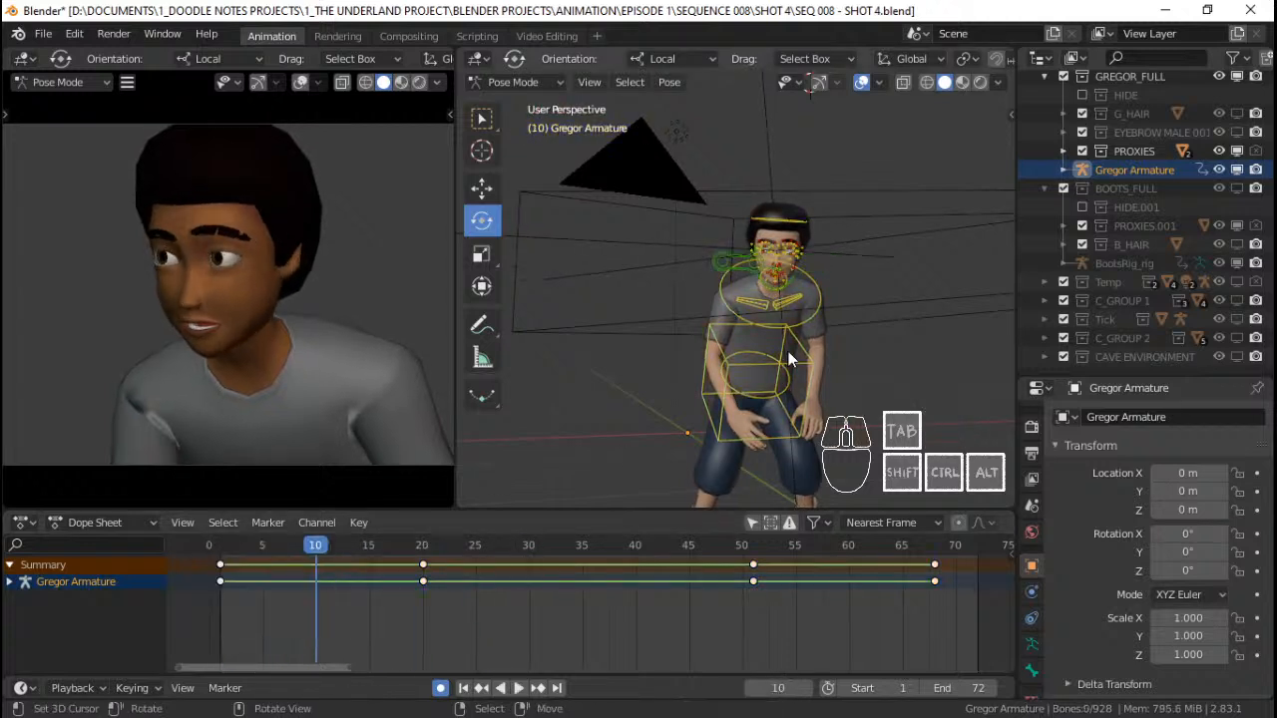
Select all of the armature's controls and create a breakdown pose of about 65% at frame 10
key("a")
key("shift+e")
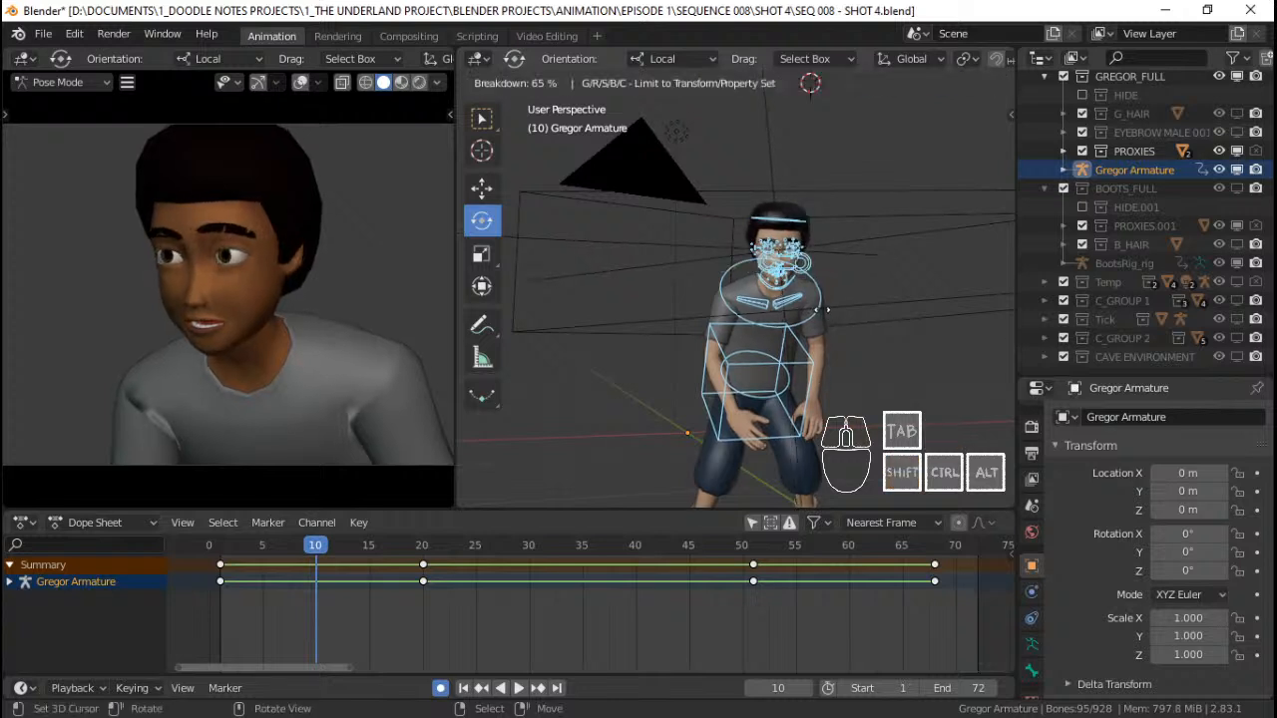
left_click(475, 567)
Replay the opening frames several times to check the timing of the frame 10 breakdown, stopping at frame 33
key("space")
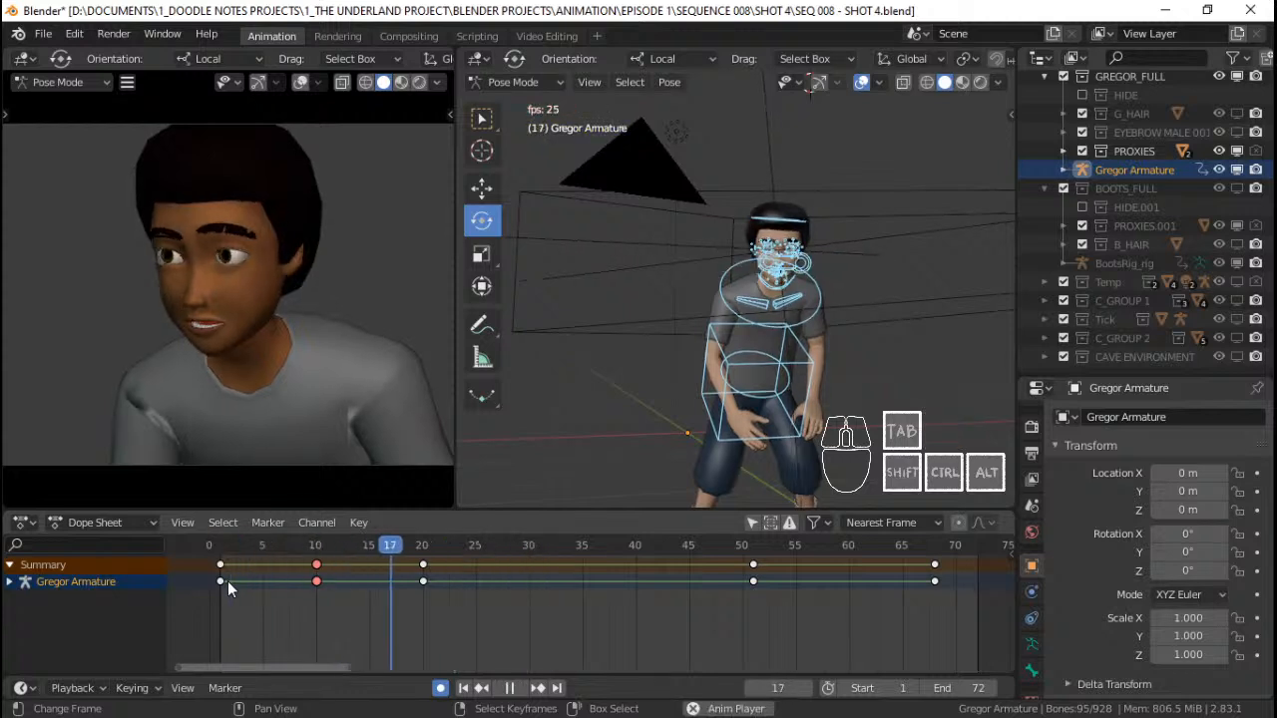
key("space")
left_click(228, 581)
key("space")
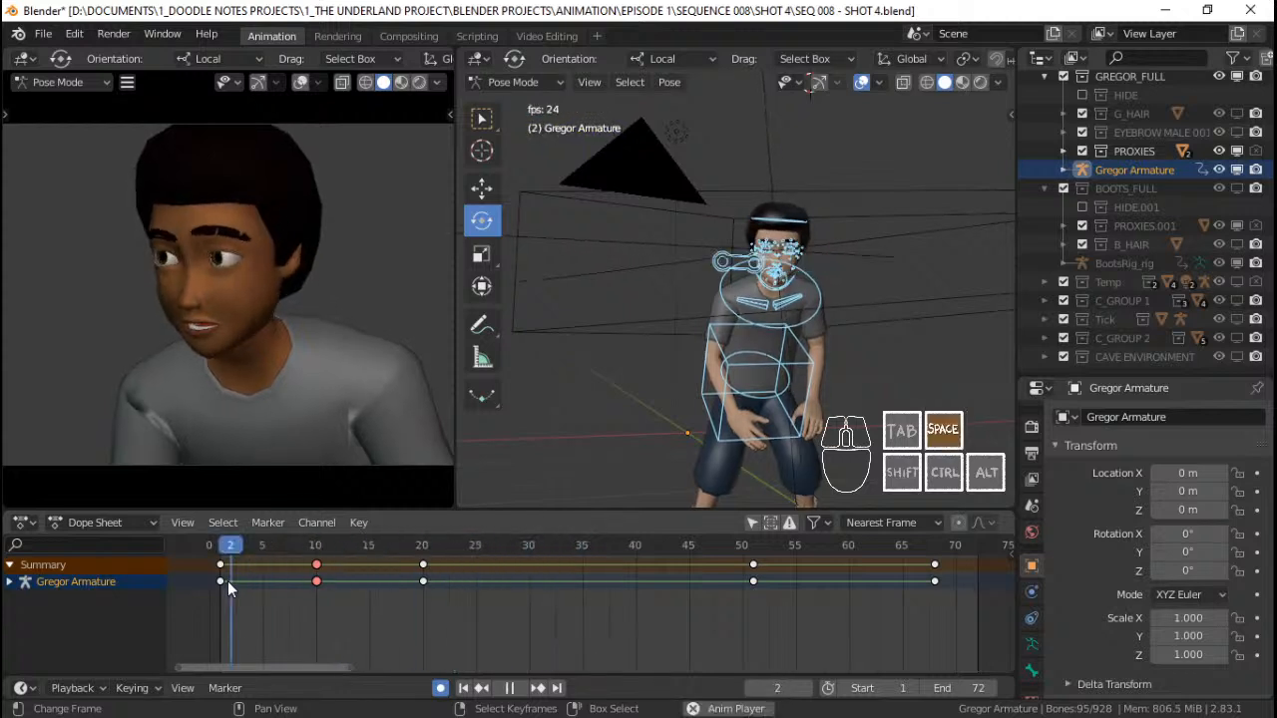
key("space")
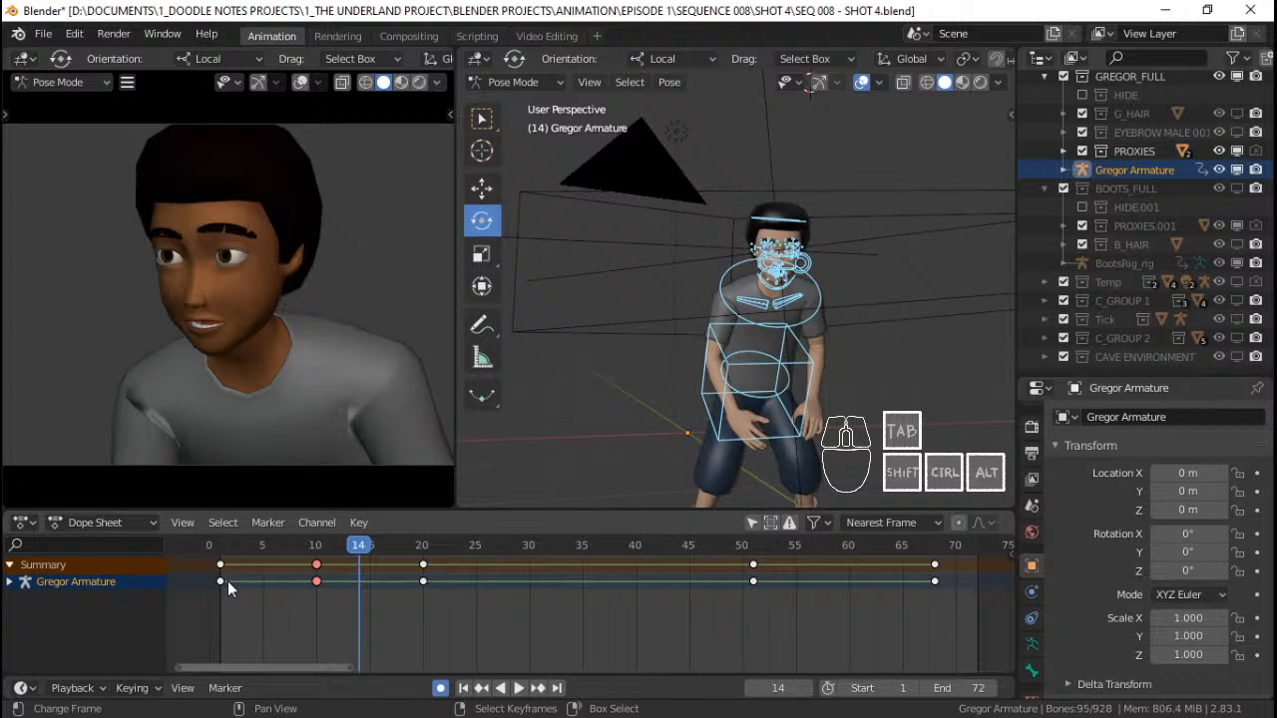
left_click(227, 581)
key("space")
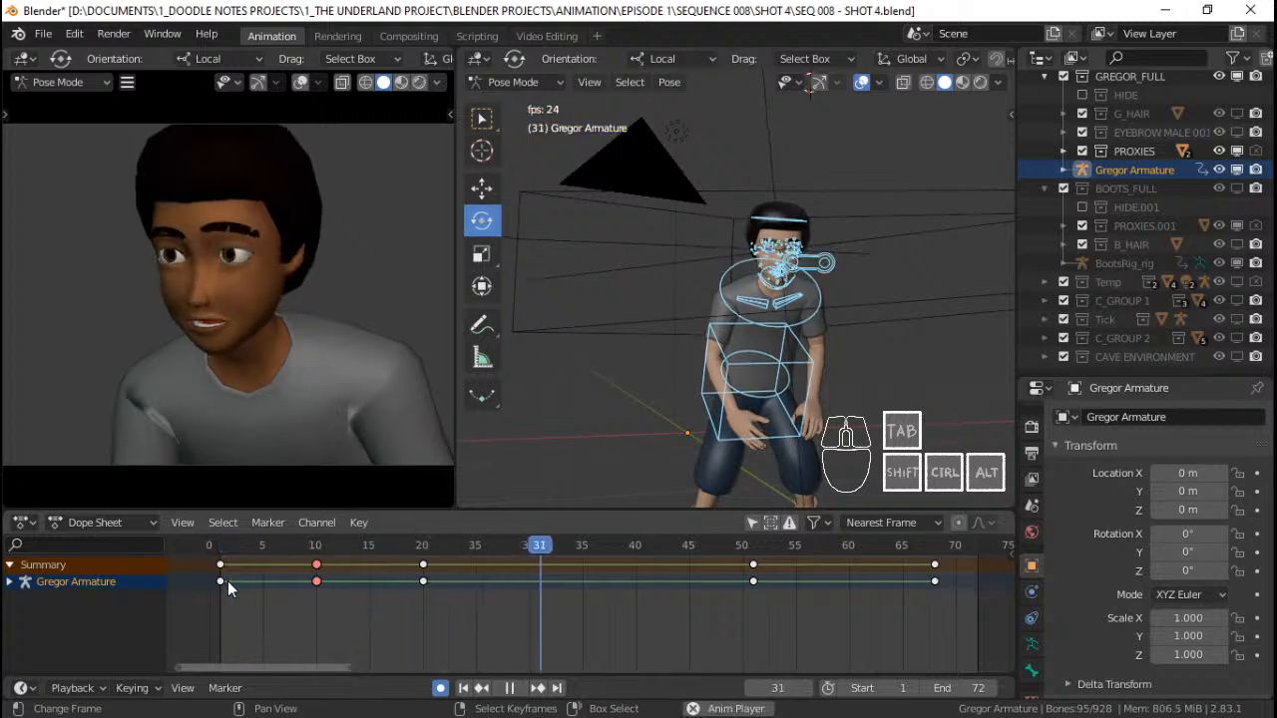
key("space")
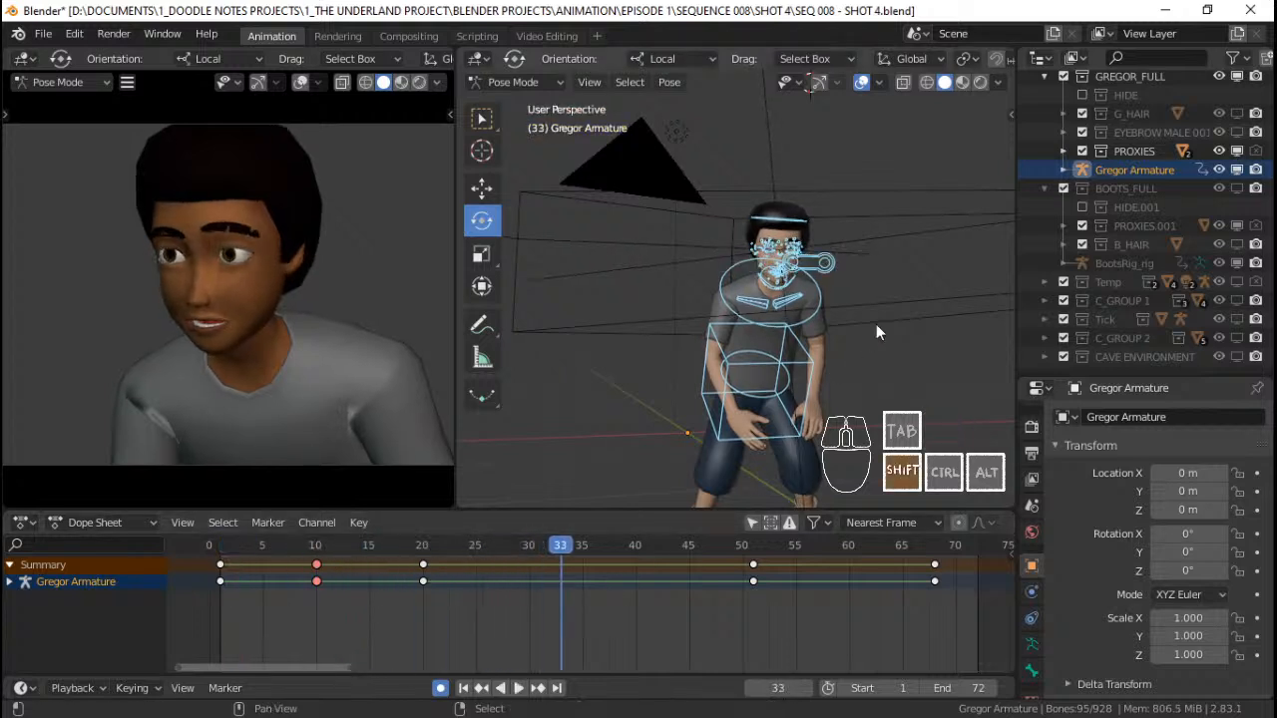
Try a breakdown pose of about 104% at frame 33, play it, and delete its keyframe
key("shift+e")
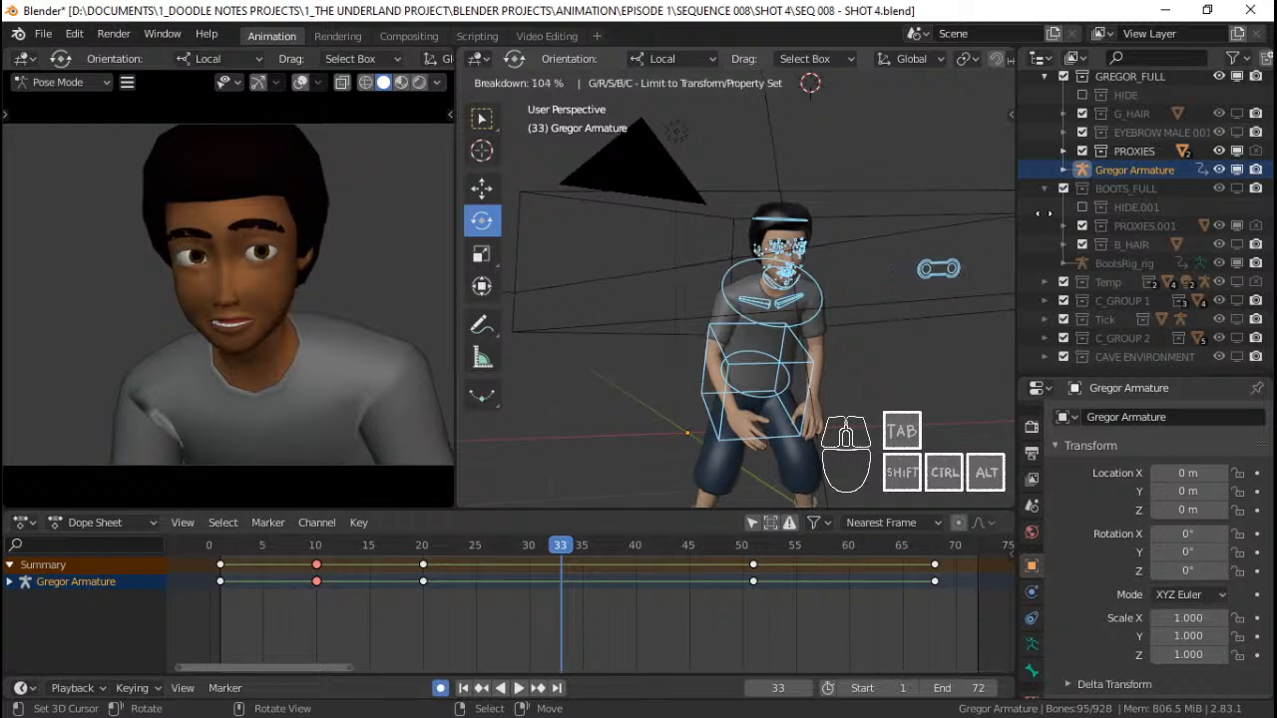
left_click(754, 459)
key("space")
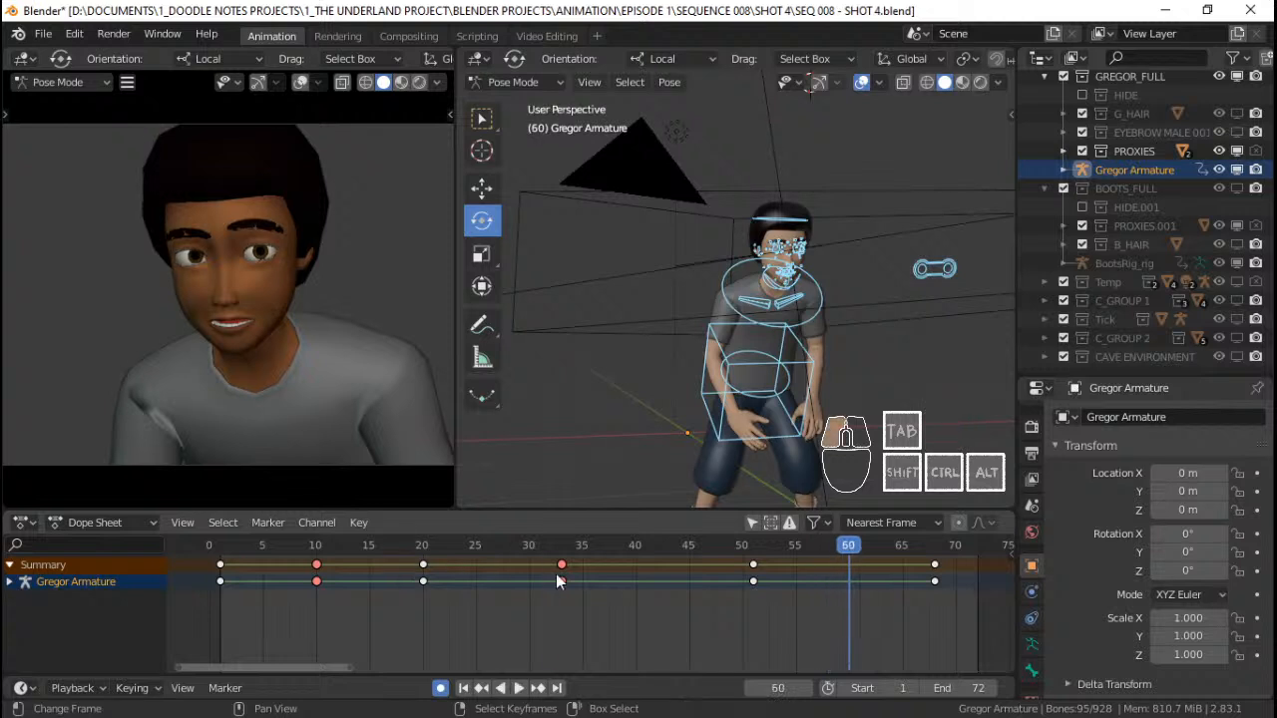
key("Escape")
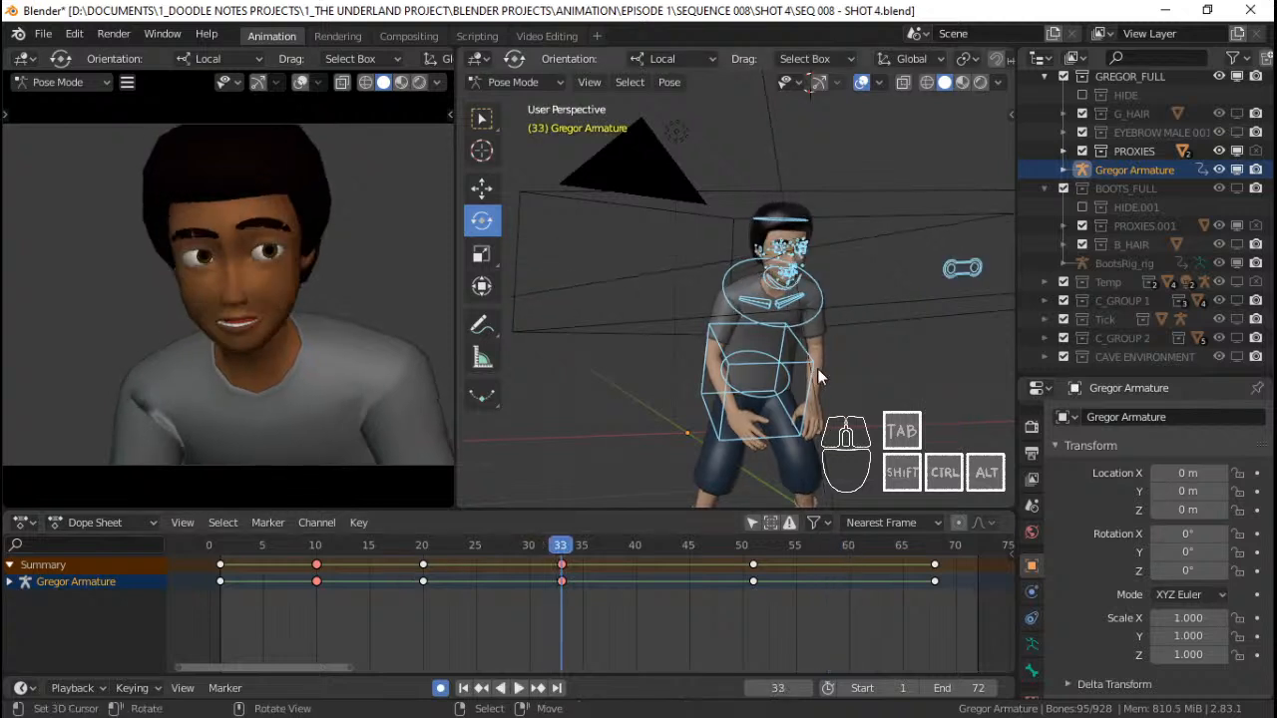
key("x")
left_click(559, 569)
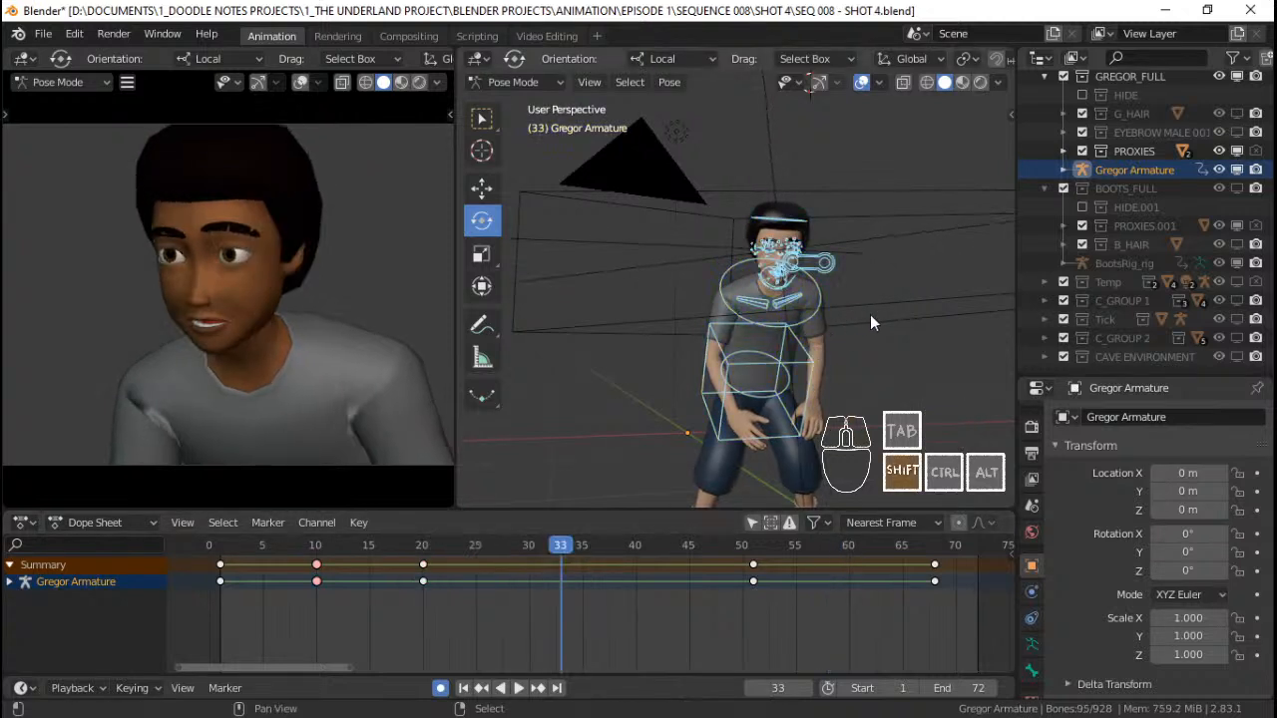
Create a breakdown pose for all controls at frame 33, strongly favouring the following key pose, and play the animation
key("shift+e")
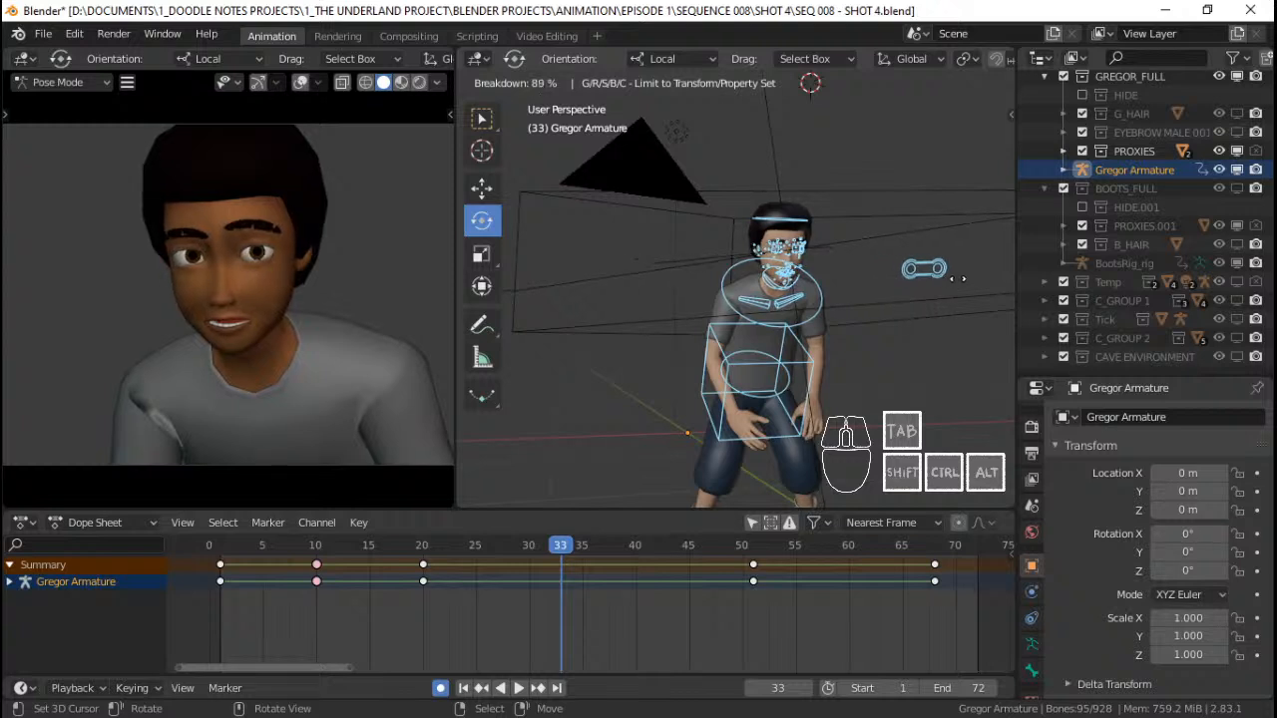
left_click(987, 262)
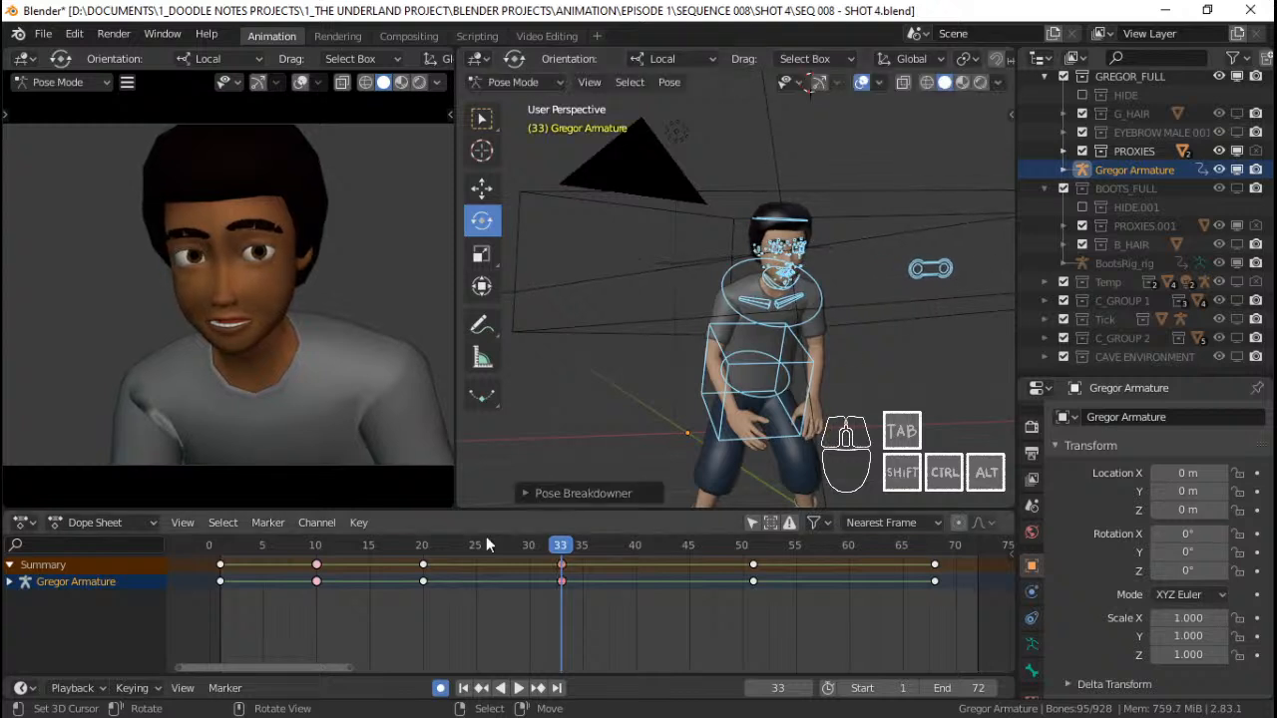
key("space")
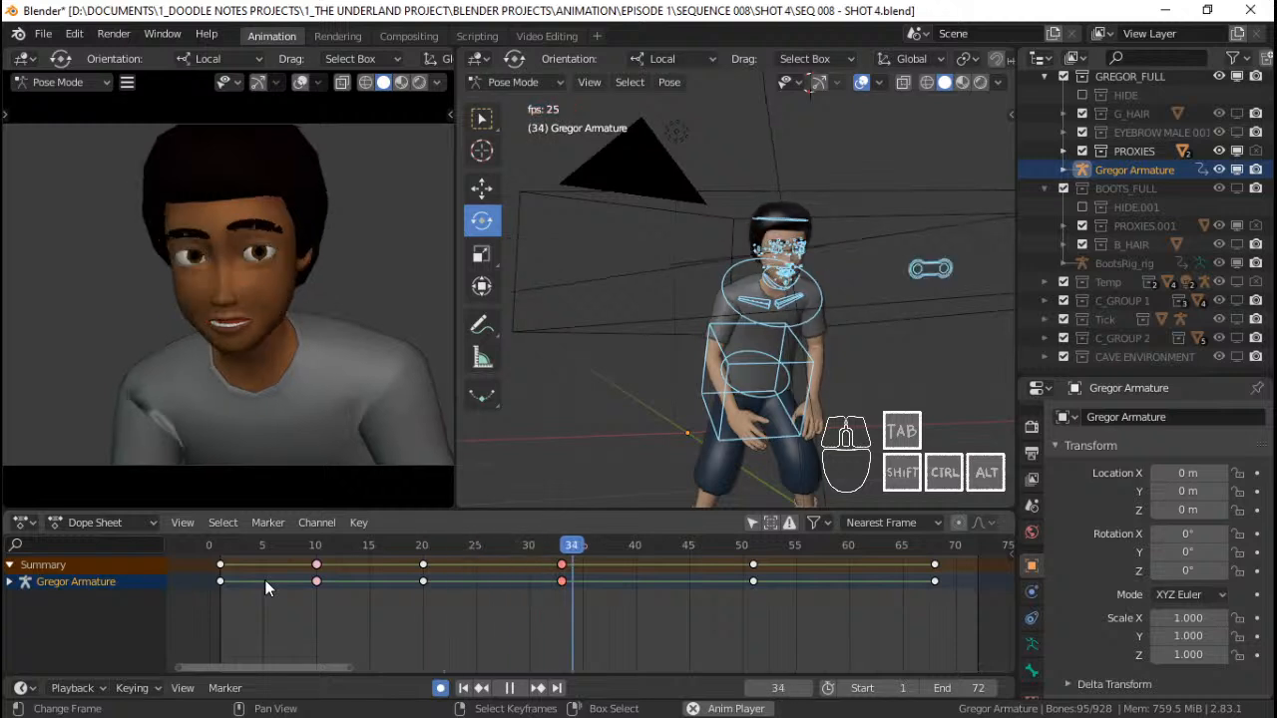
key("space")
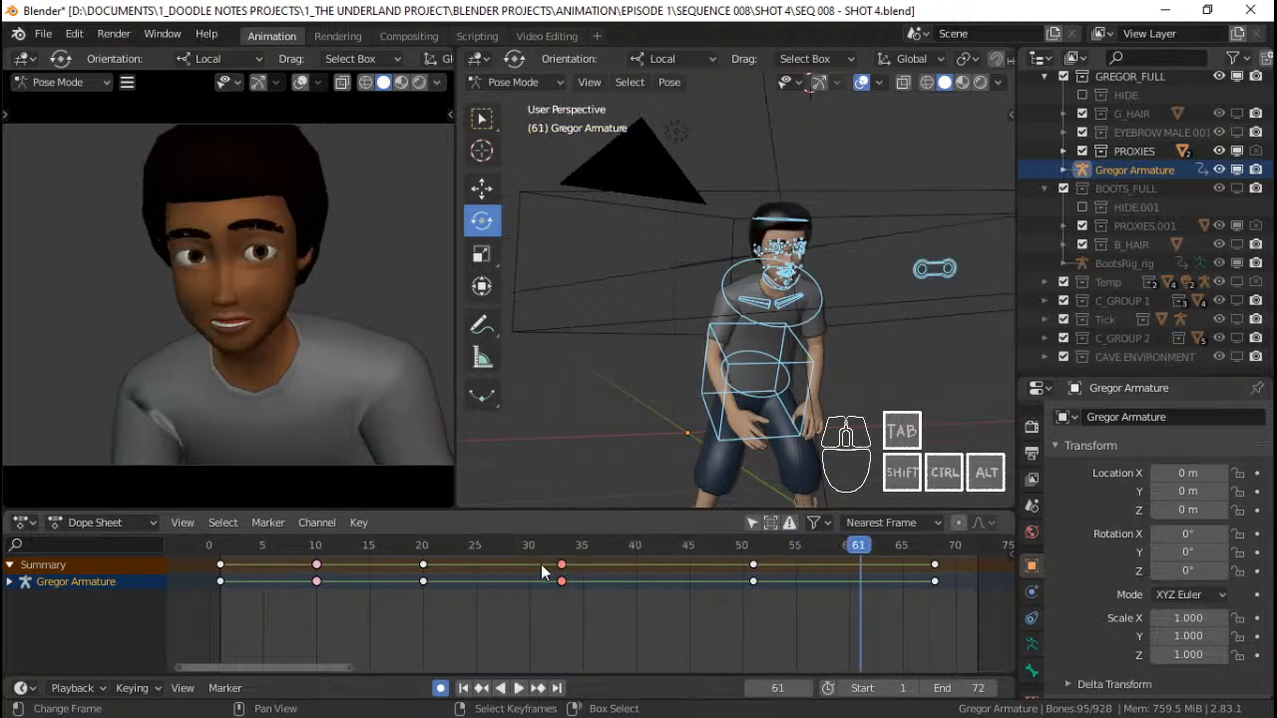
Replay the animation from around frame 23 and from the first frame to check both breakdown poses
left_click(458, 567)
key("space")
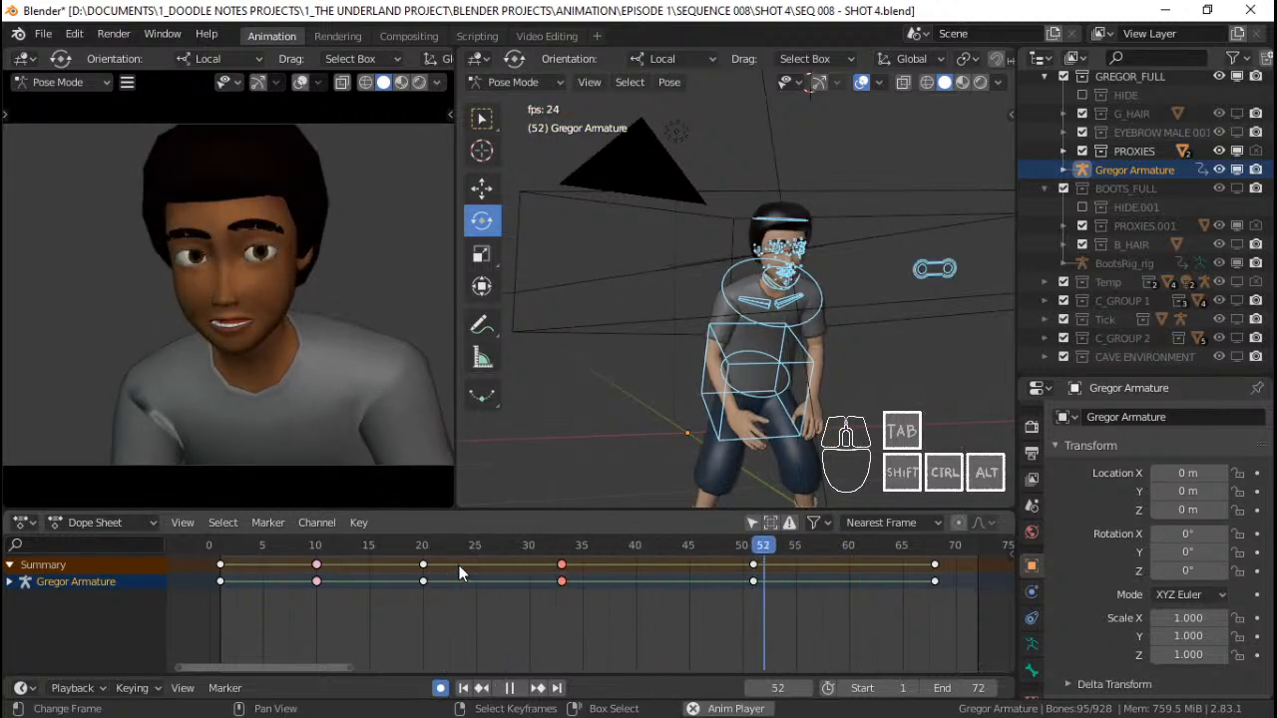
left_click(496, 567)
left_click(210, 571)
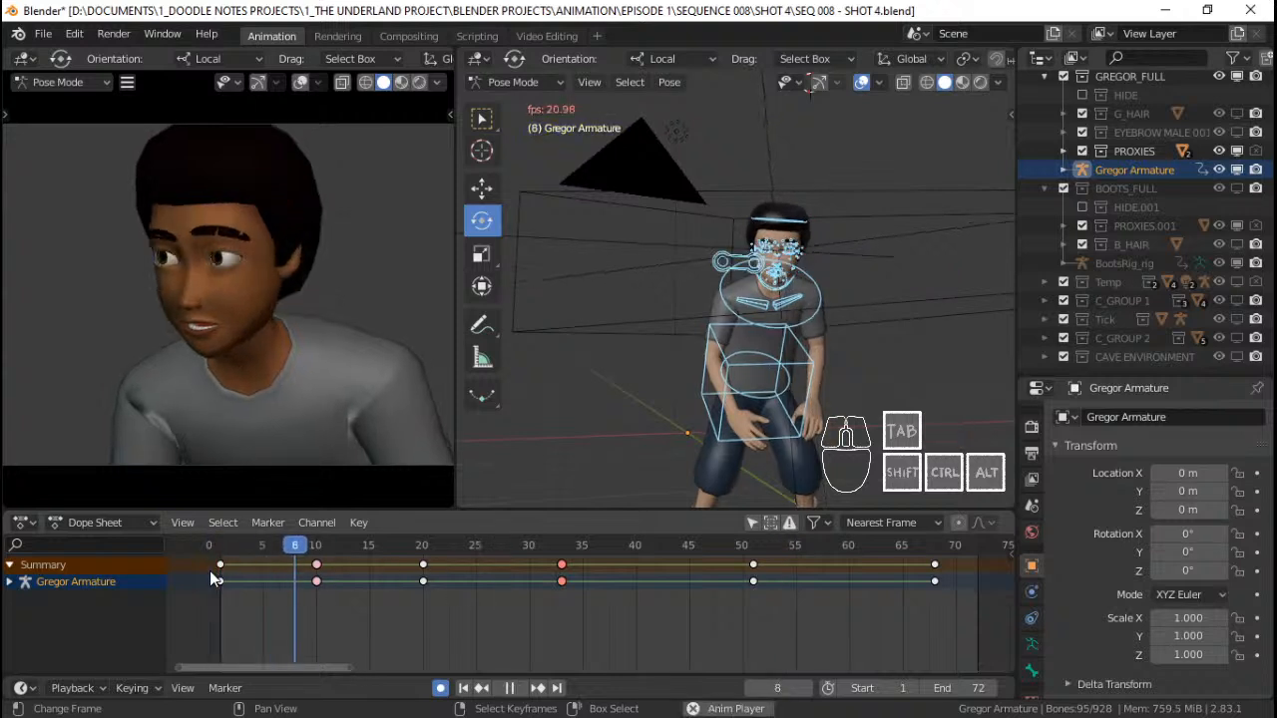
key("space")
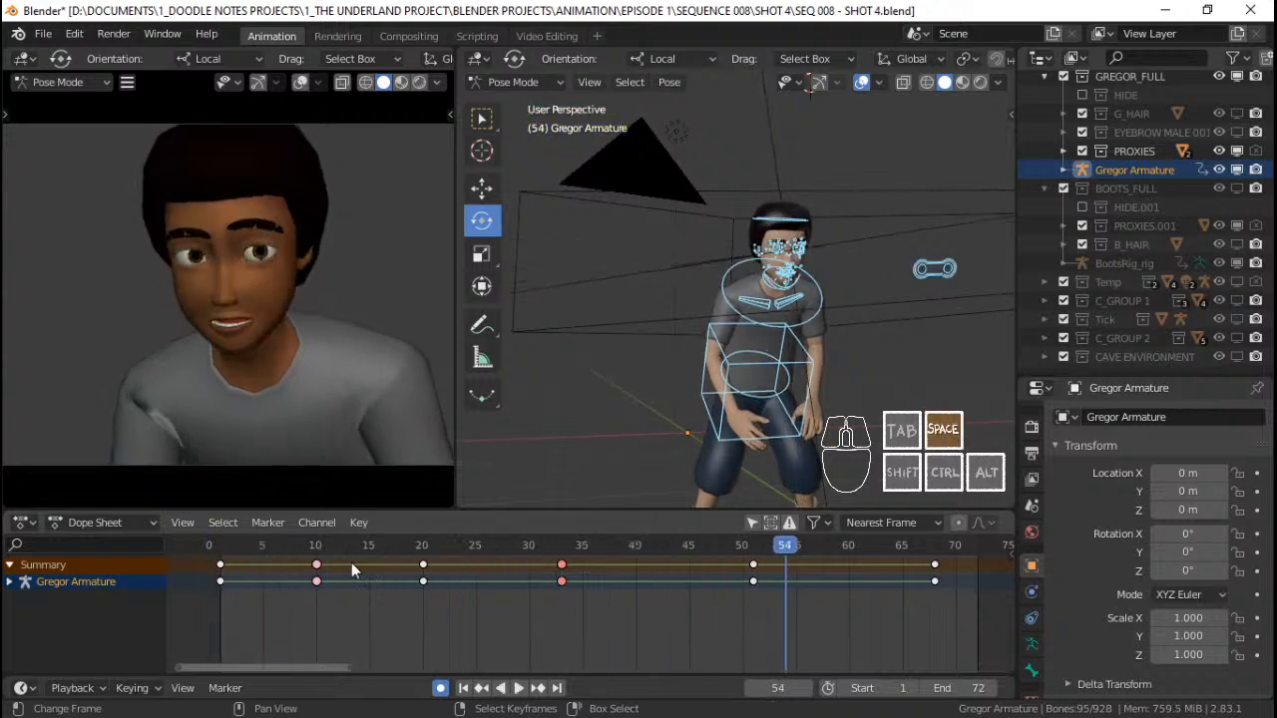
Snap the key pose at frame 51 to frame 49 and play the animation from just after the frame 33 breakdown
left_click_drag(589, 567, 734, 565)
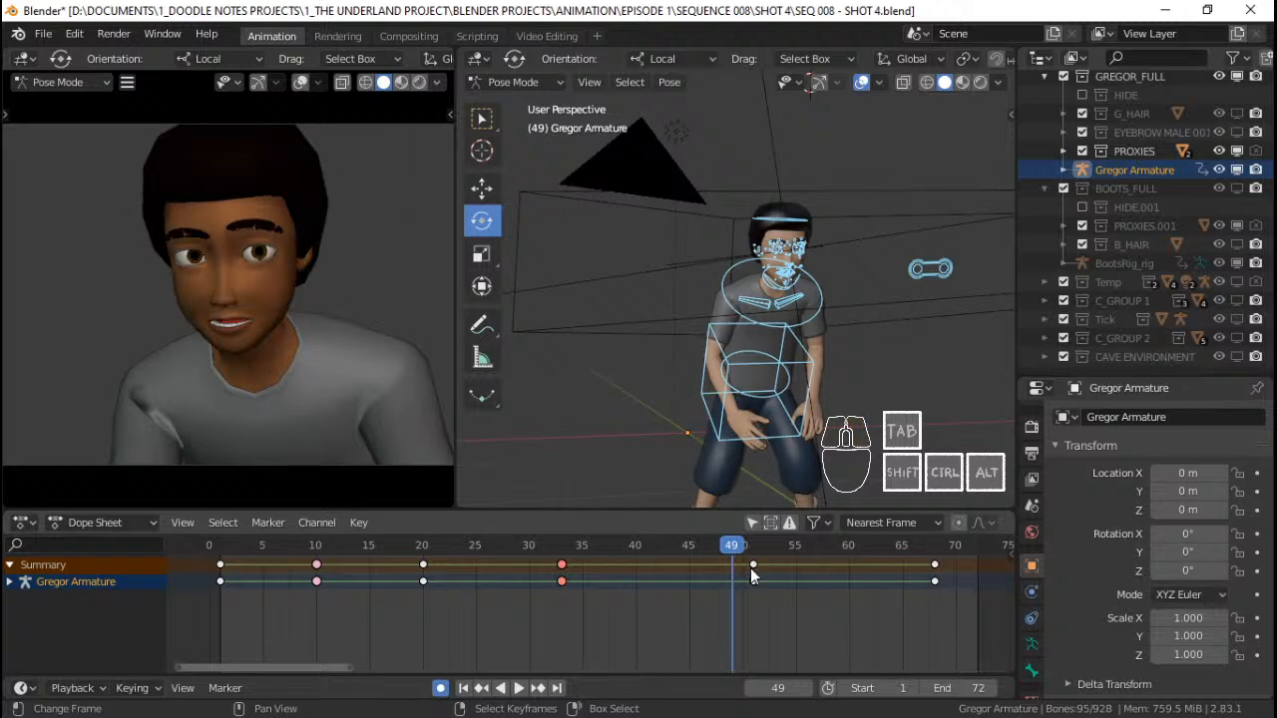
right_click(750, 567)
key("shift+s")
left_click(606, 556)
key("a")
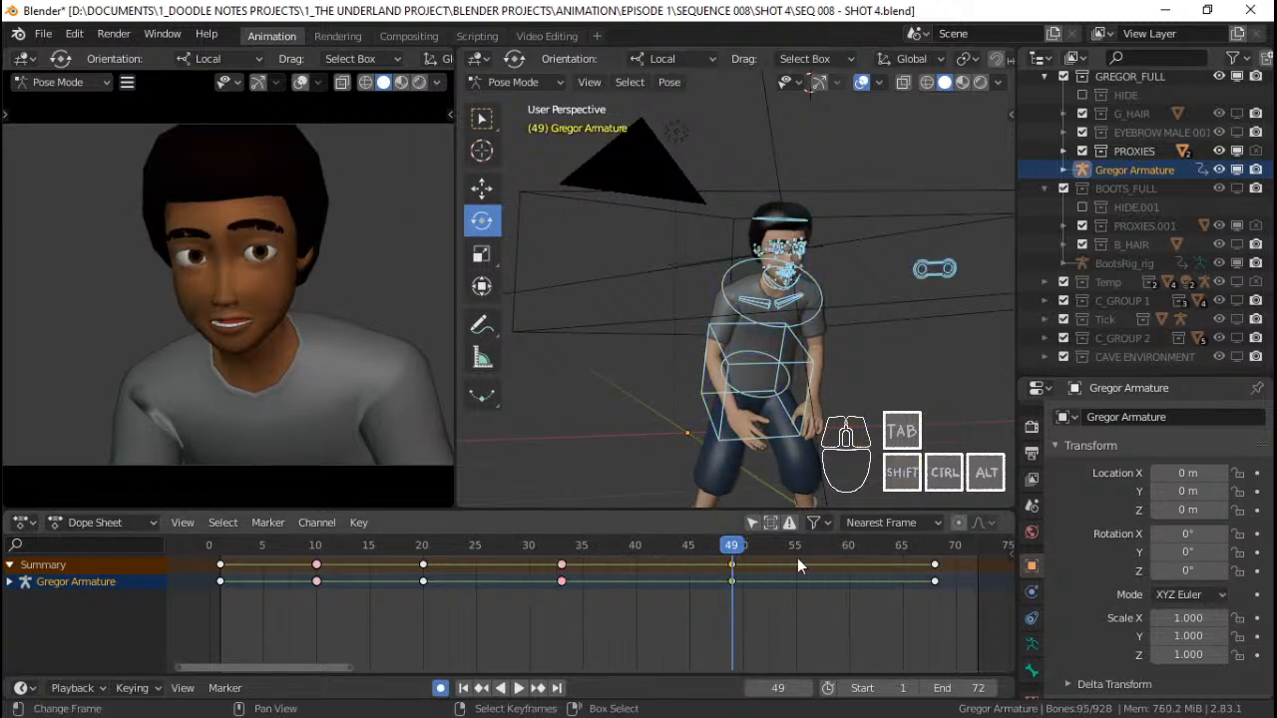
left_click(576, 564)
key("space")
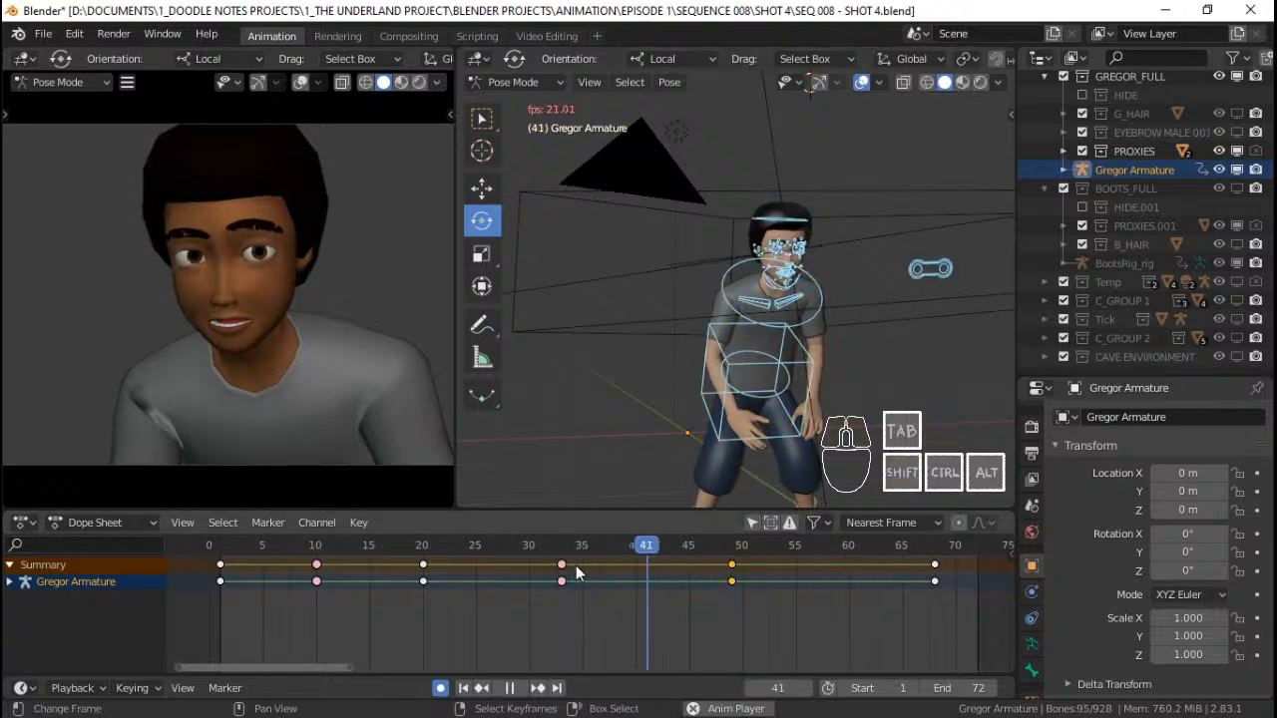
Create a breakdown pose for all controls at frame 58 and play the animation from frame 43
key("space")
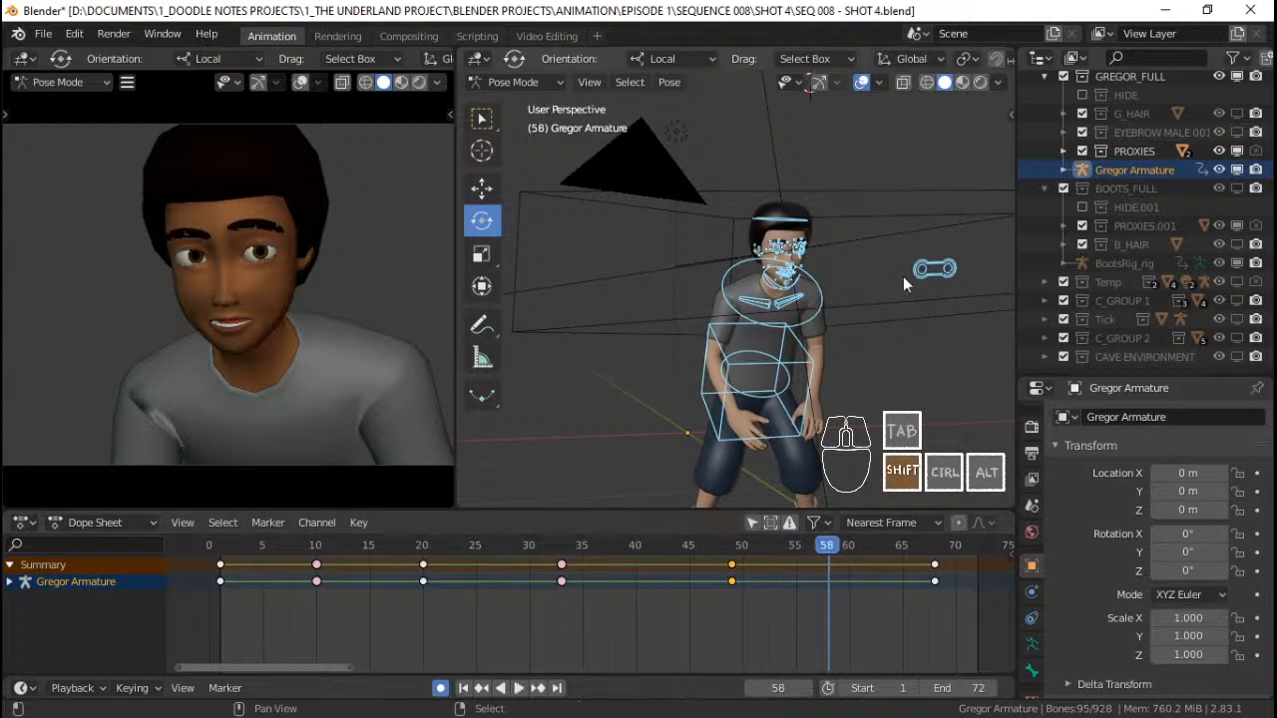
key("shift+e")
left_click(948, 266)
left_click(665, 554)
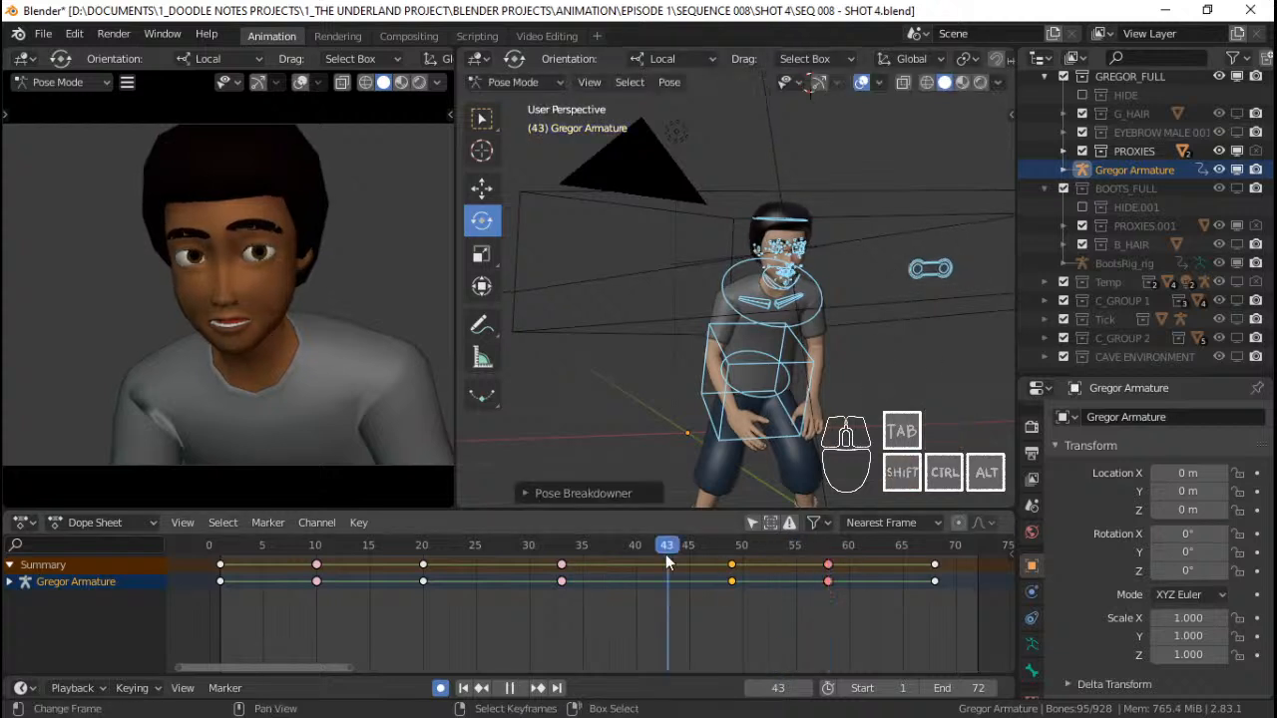
key("space")
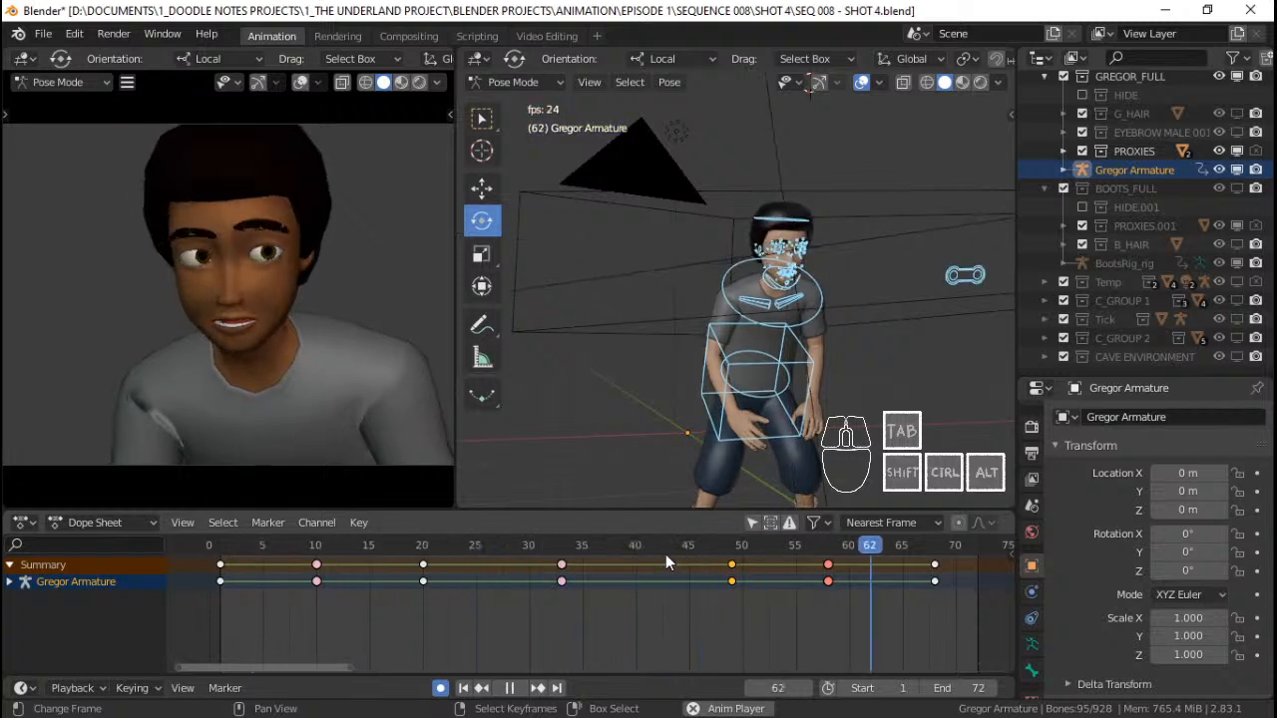
key("space")
Save the file and check the breakdown pose at frame 10 against the first pose
key("ctrl+s")
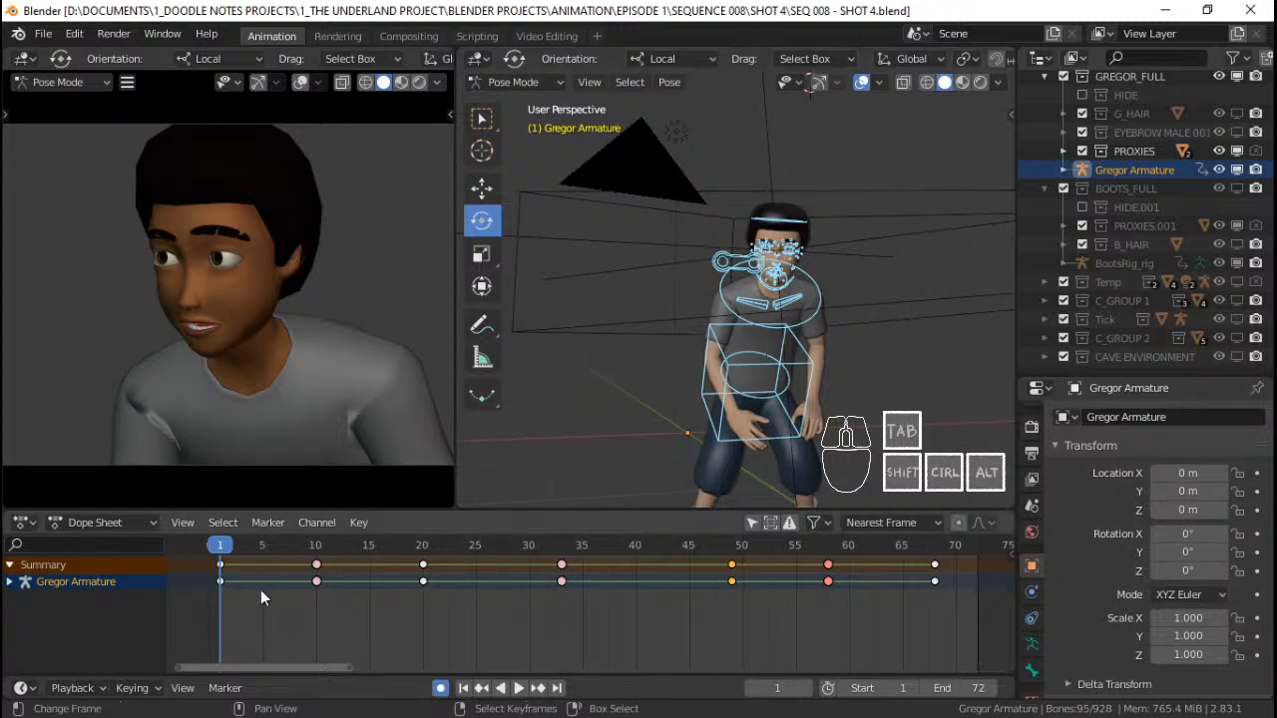
key("ctrl+s")
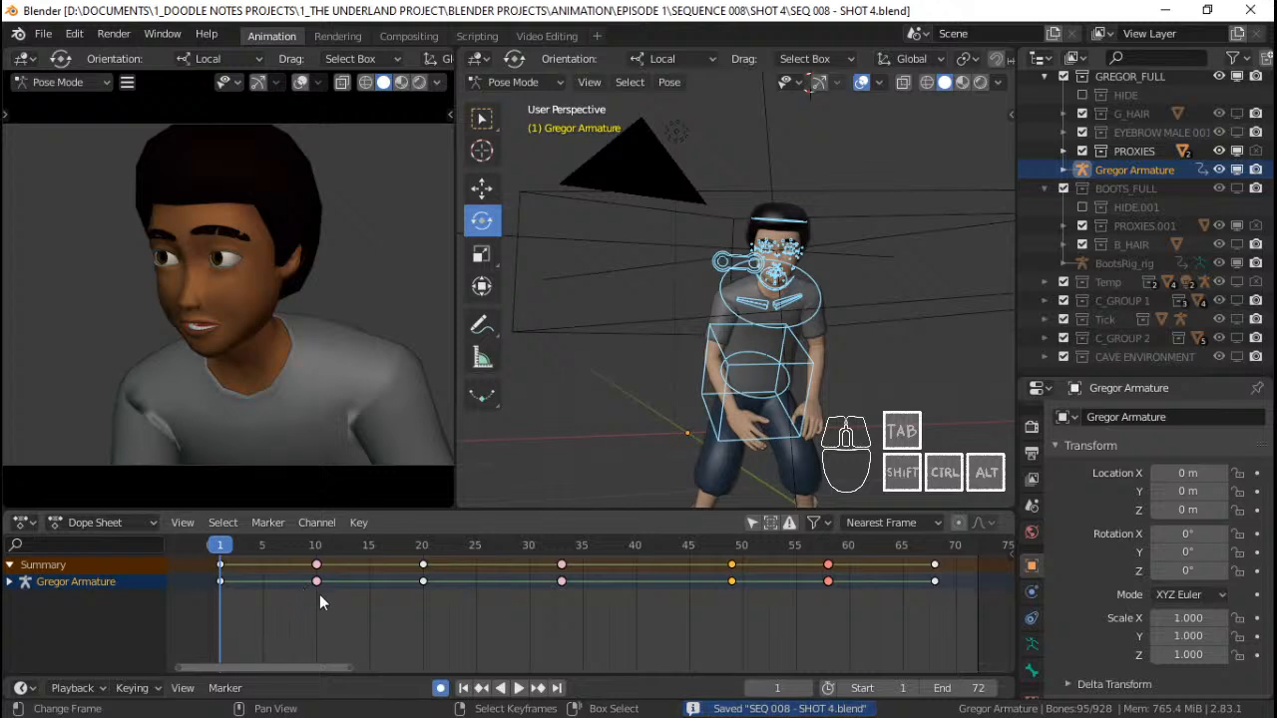
left_click(318, 595)
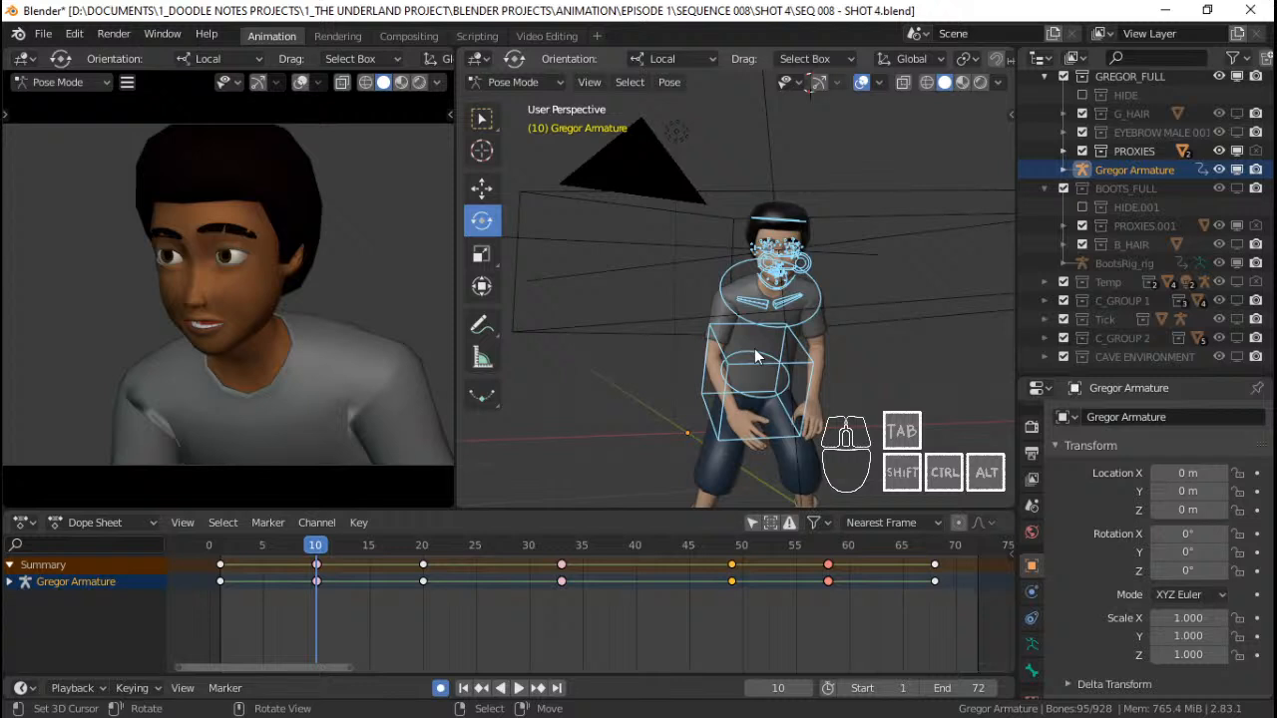
left_click(219, 566)
key("ctrl+s")
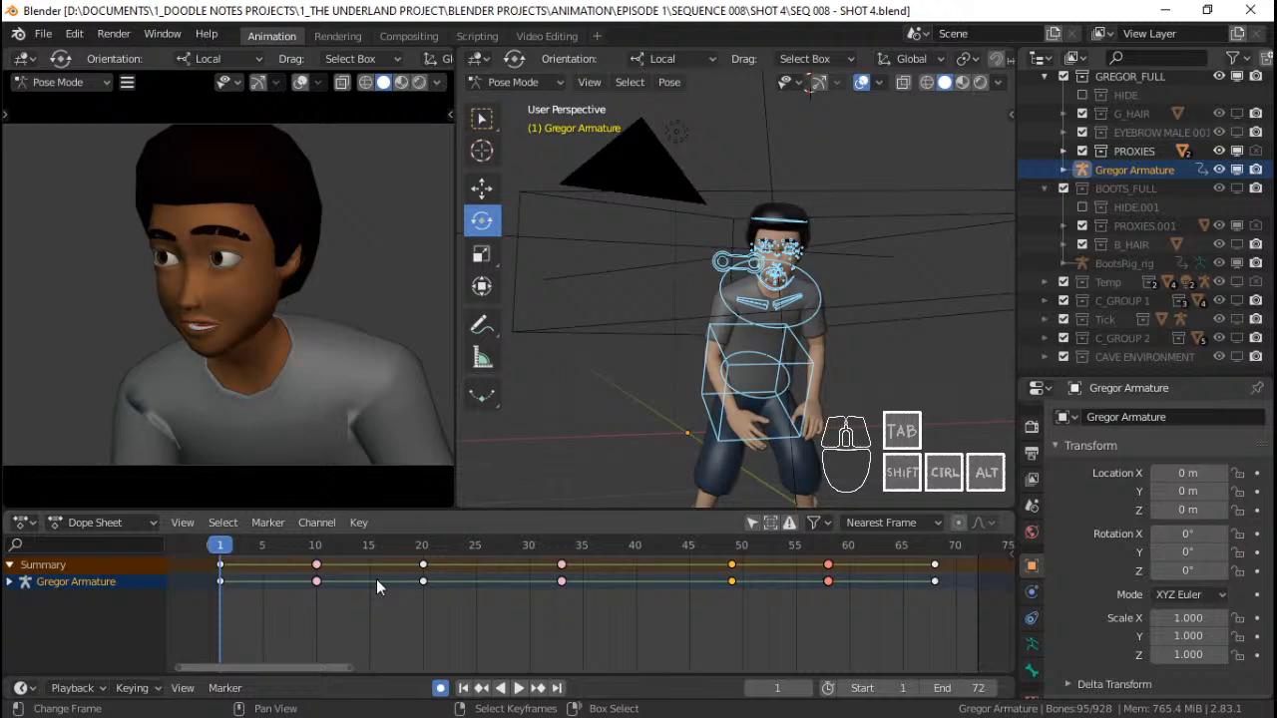
Play the animation from the first frame and scrub through the opening frames up to frame 21
key("space")
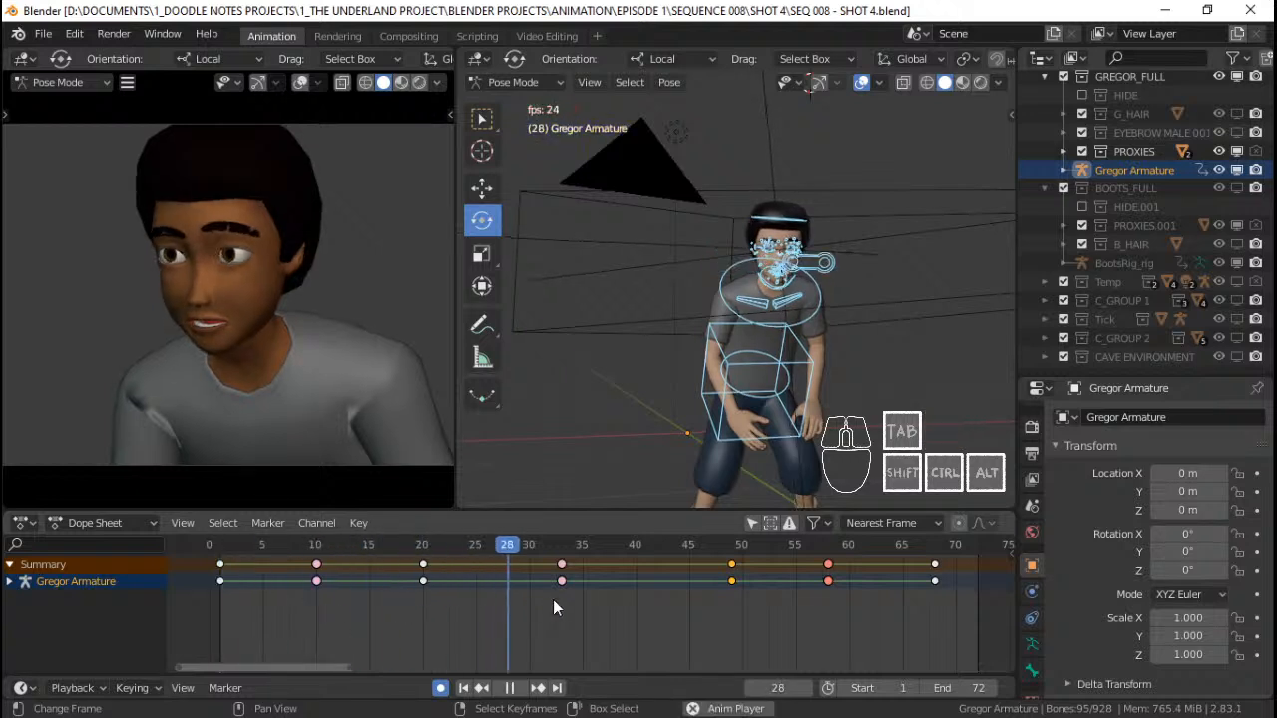
key("space")
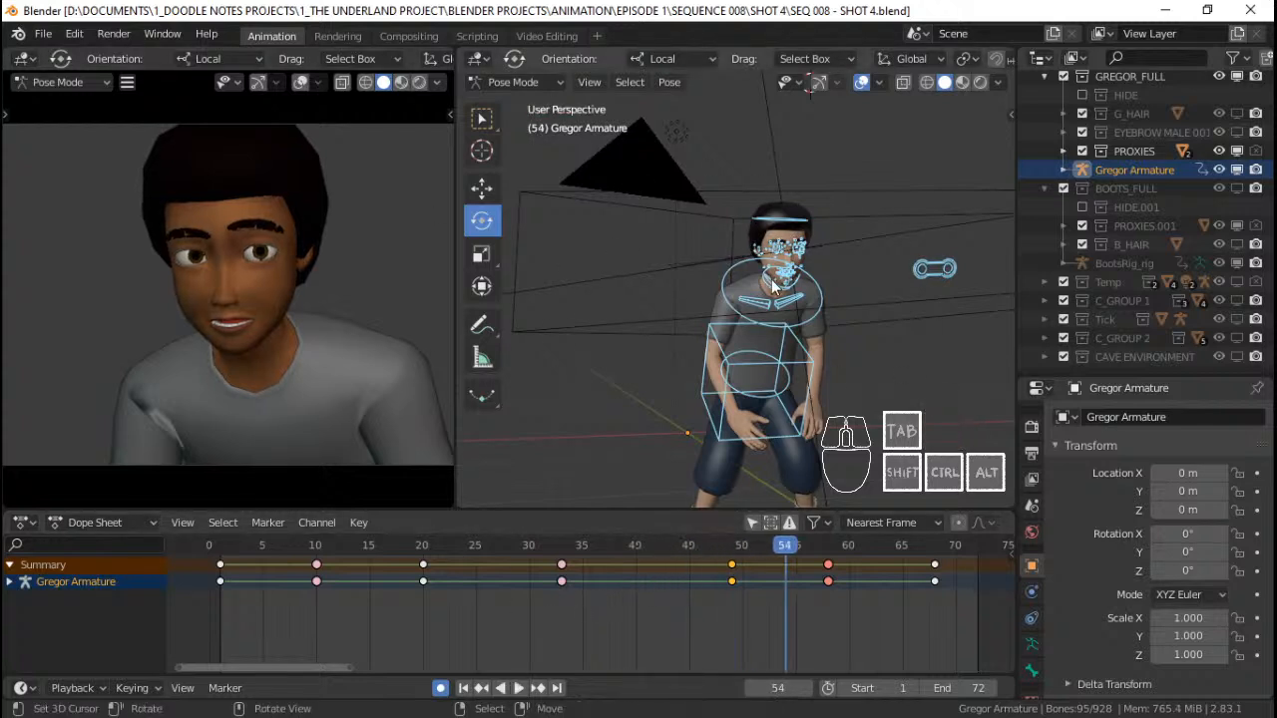
left_click_drag(214, 575, 433, 583)
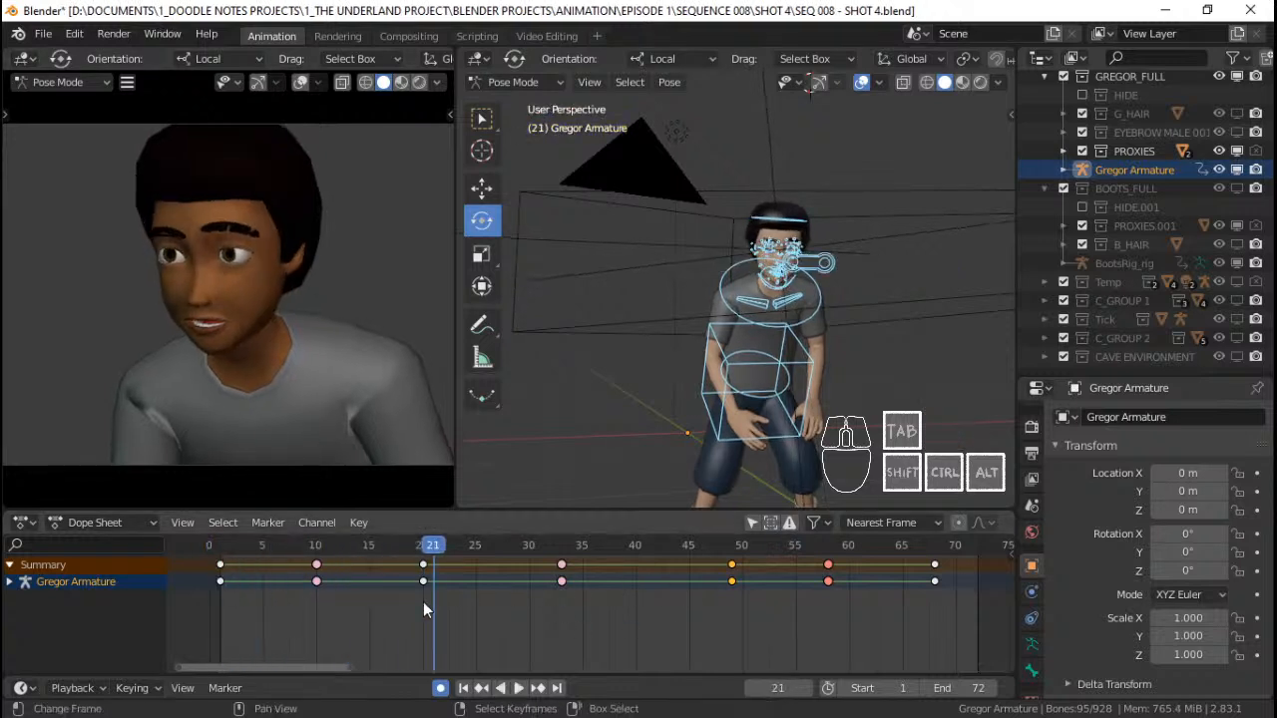
left_click(239, 582)
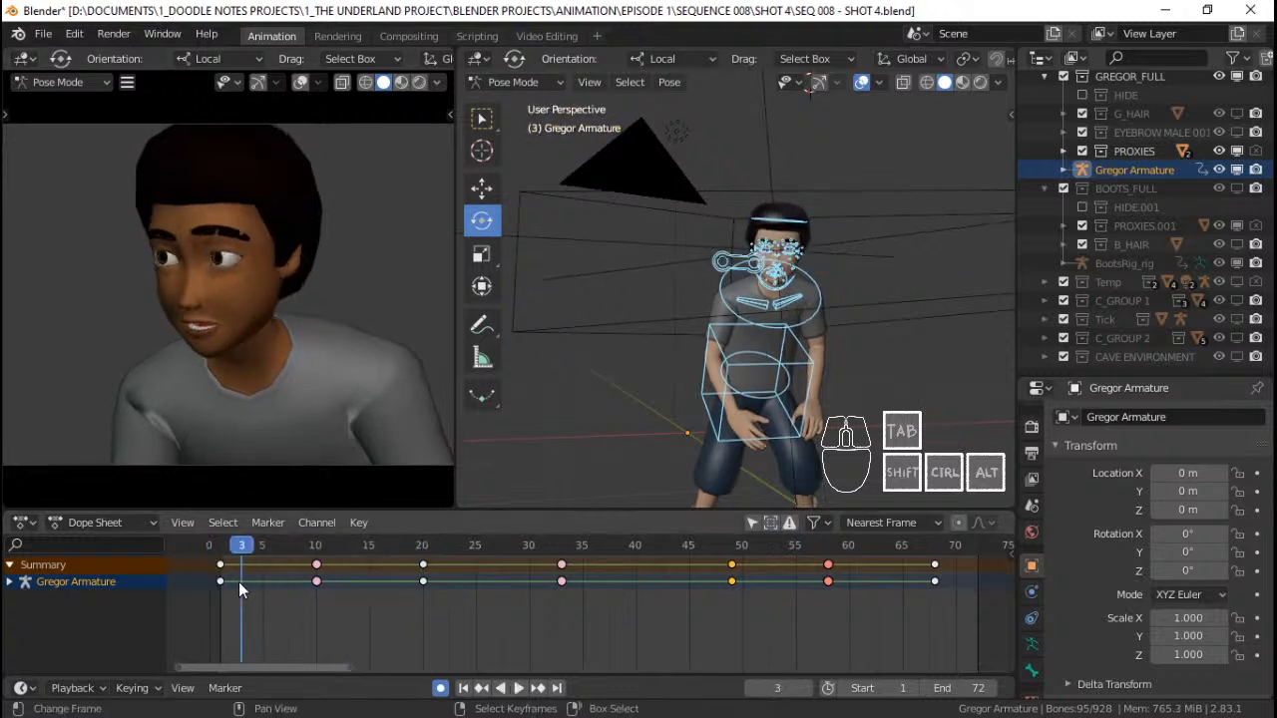
Compare the poses at frames 1, 10 and 20 by stepping forward and back between their keyframes
key("Up")
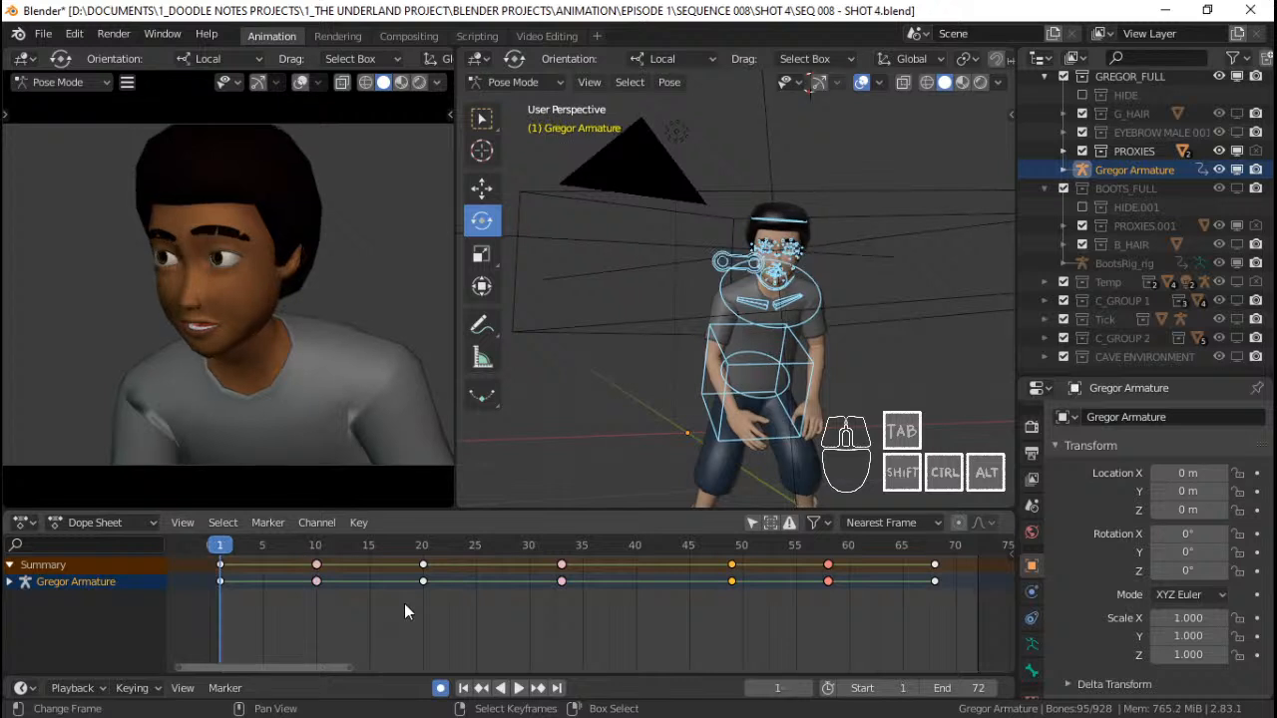
key("Up")
key("Up")
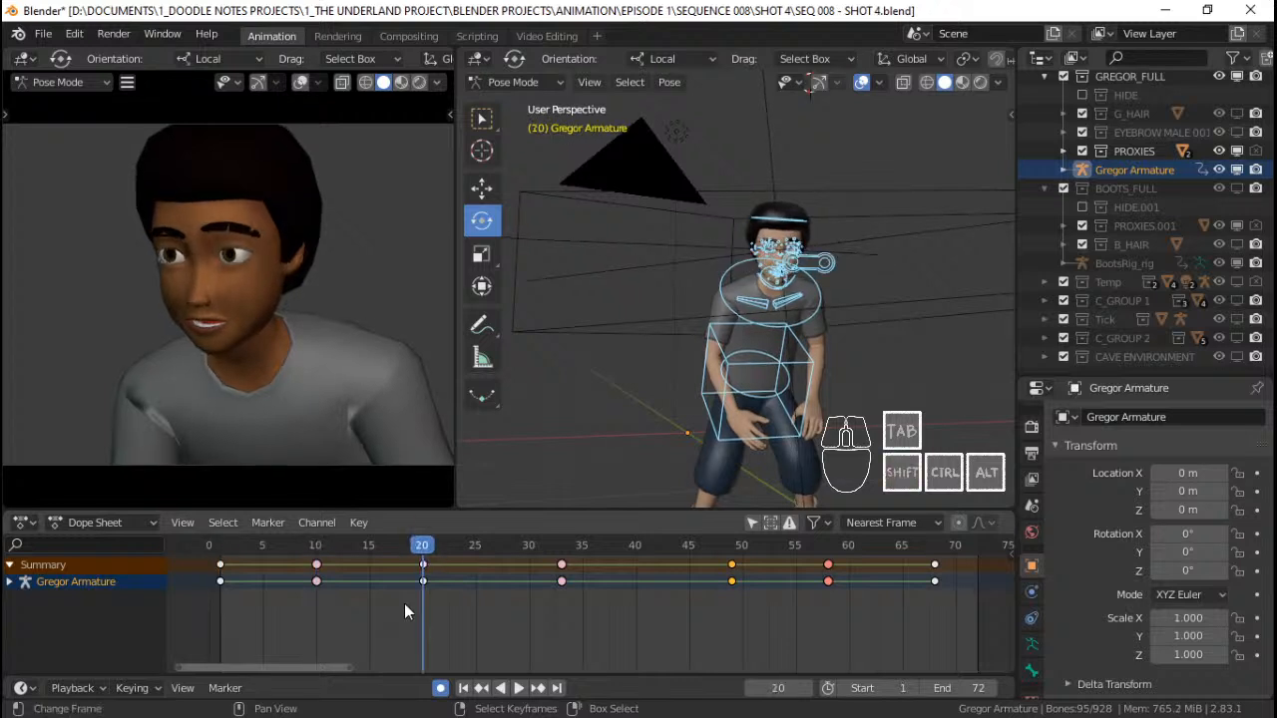
key("Down")
key("Down")
key("Down")
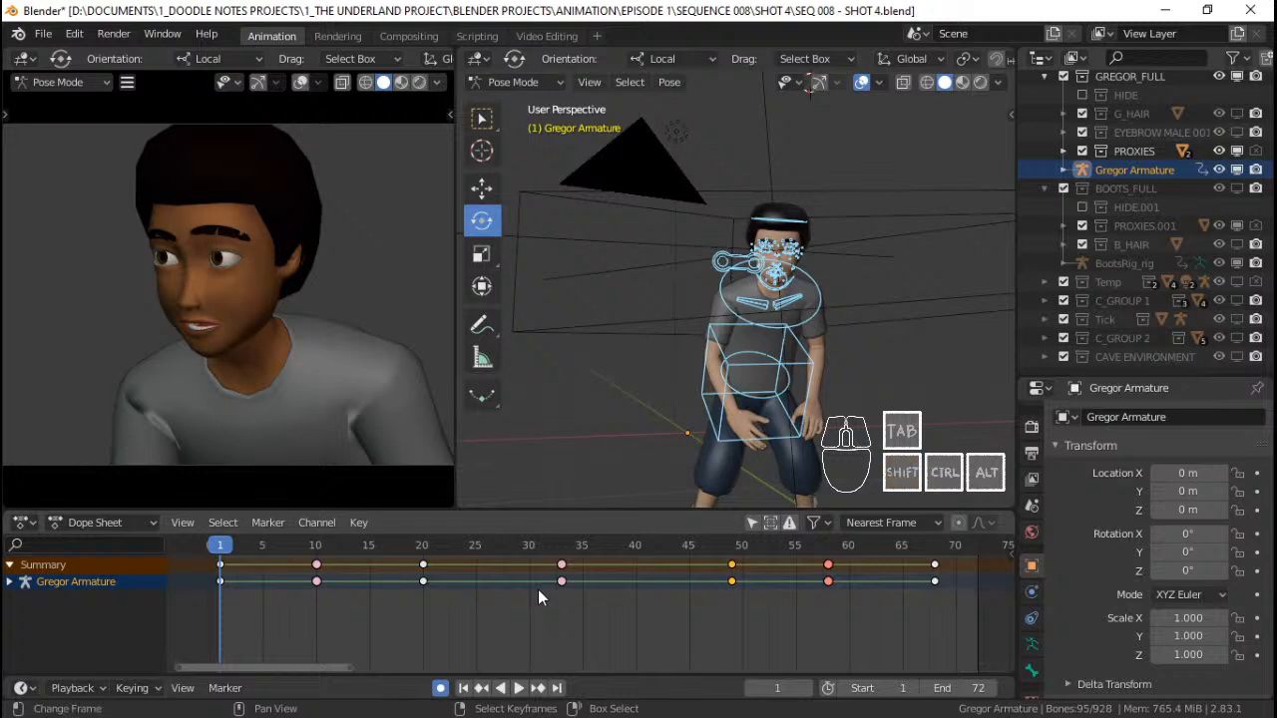
Play the animation, save the file, and replay from the first frame to check the pose timing
key("space")
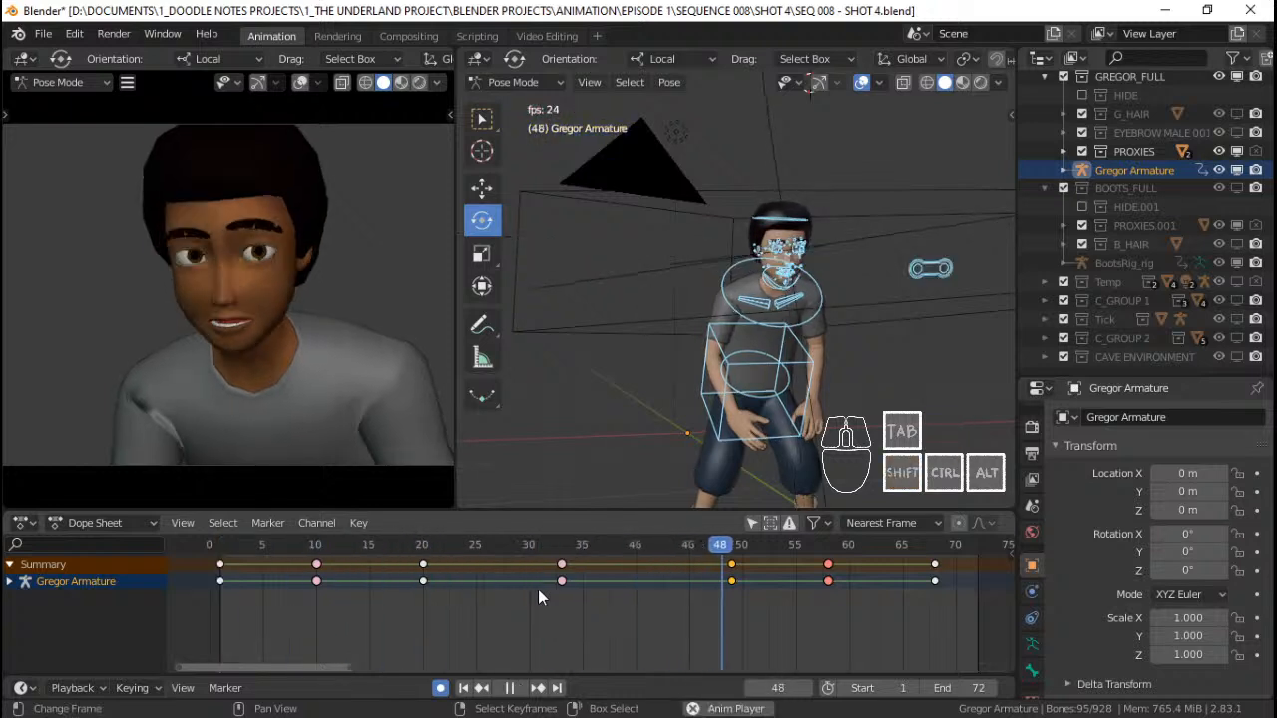
key("space")
key("shift+Left")
key("ctrl+s")
key("space")
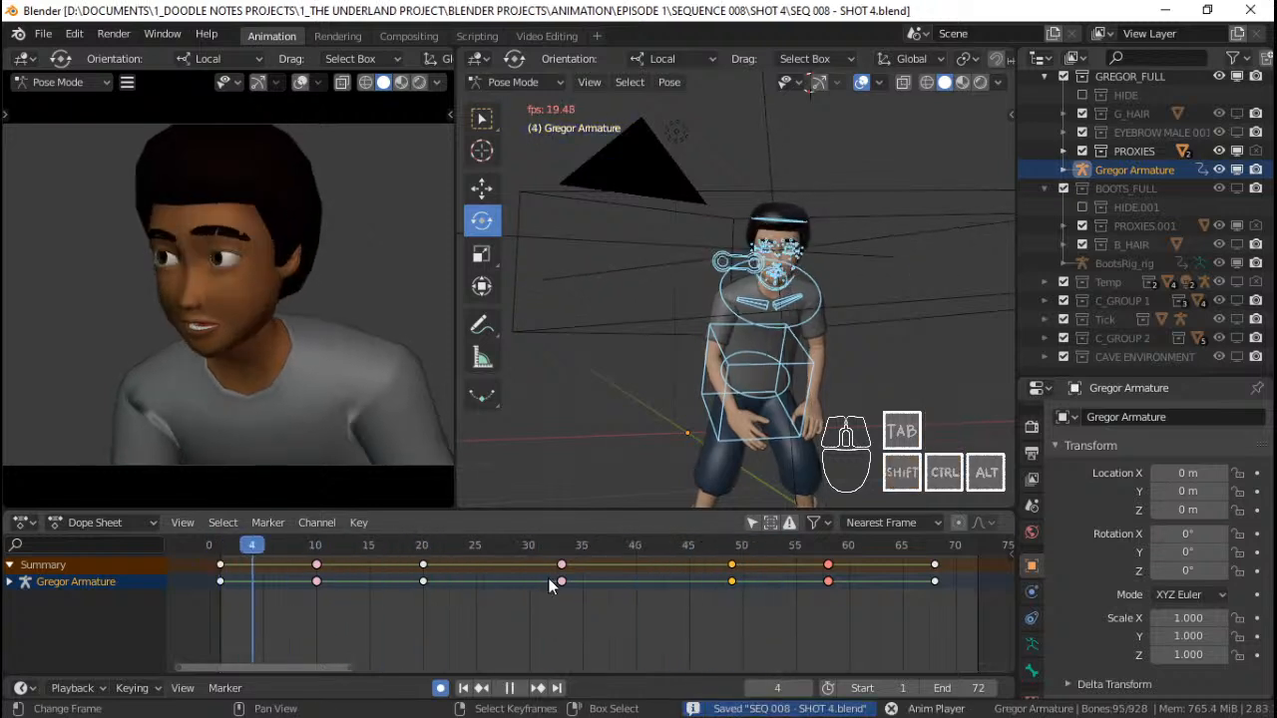
key("space")
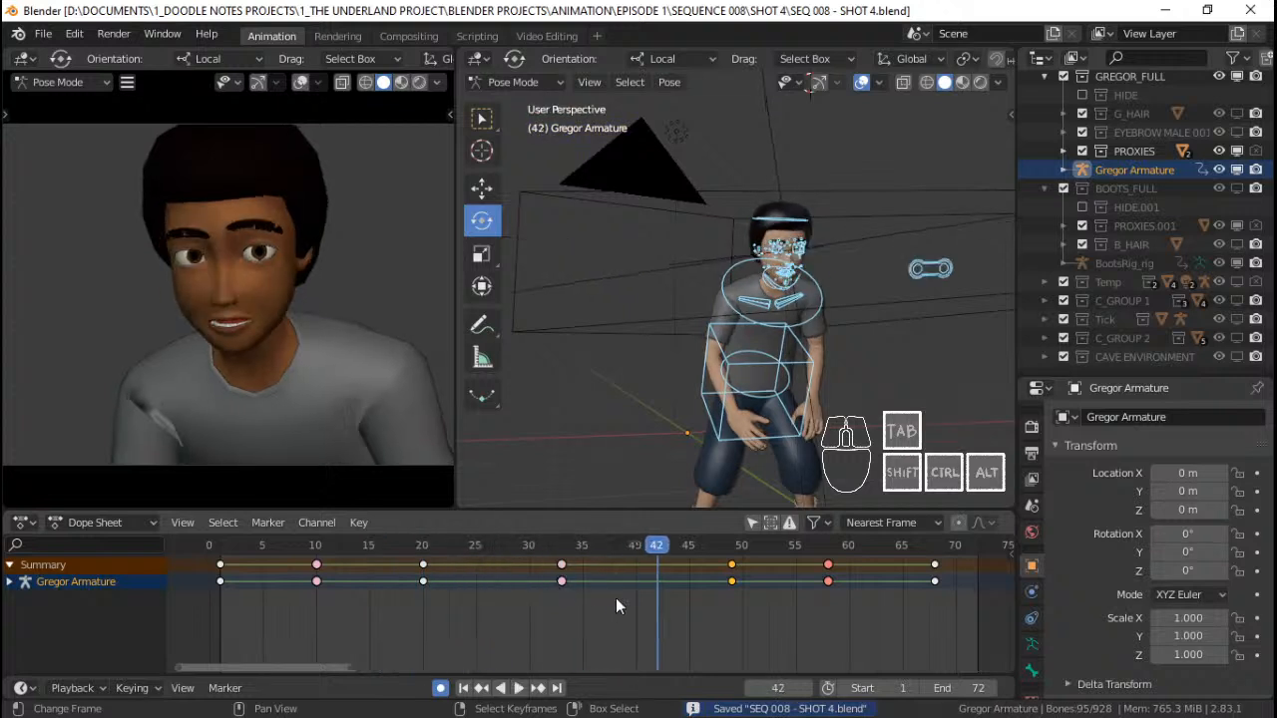
key("shift+Left")
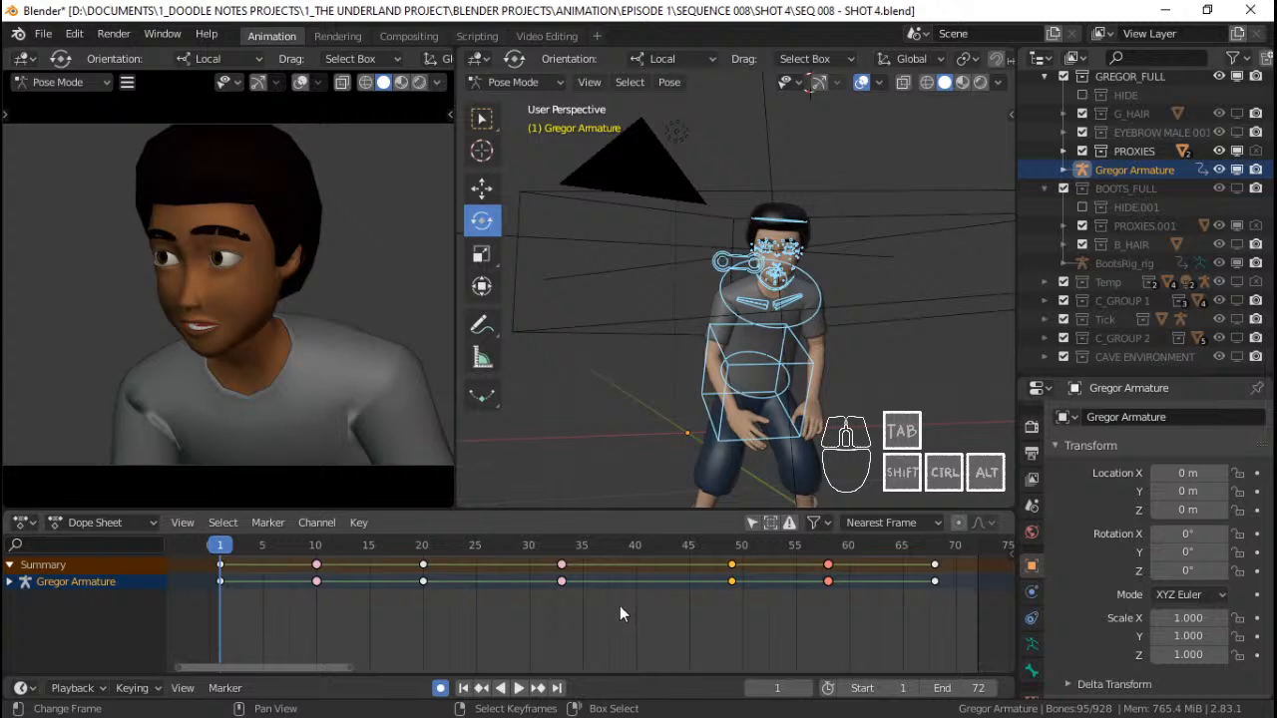
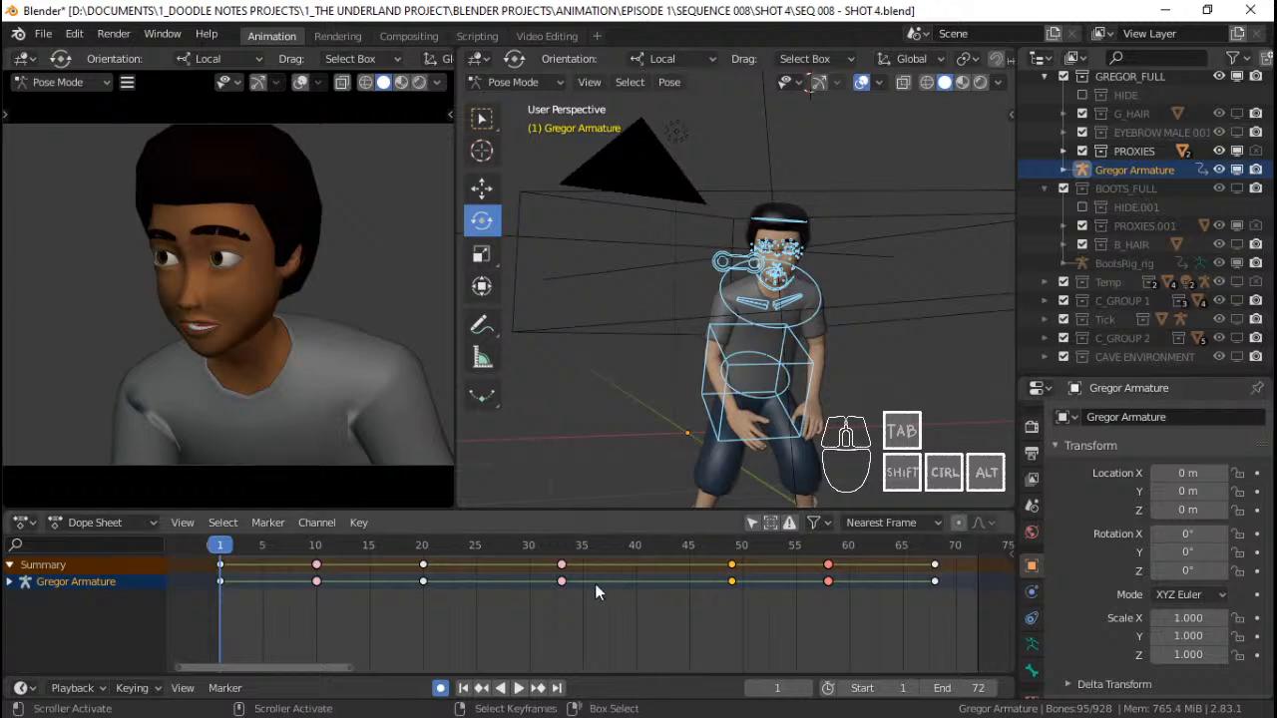
Examine the transition from the first pose to the breakdown pose at frame 10
left_click(296, 587)
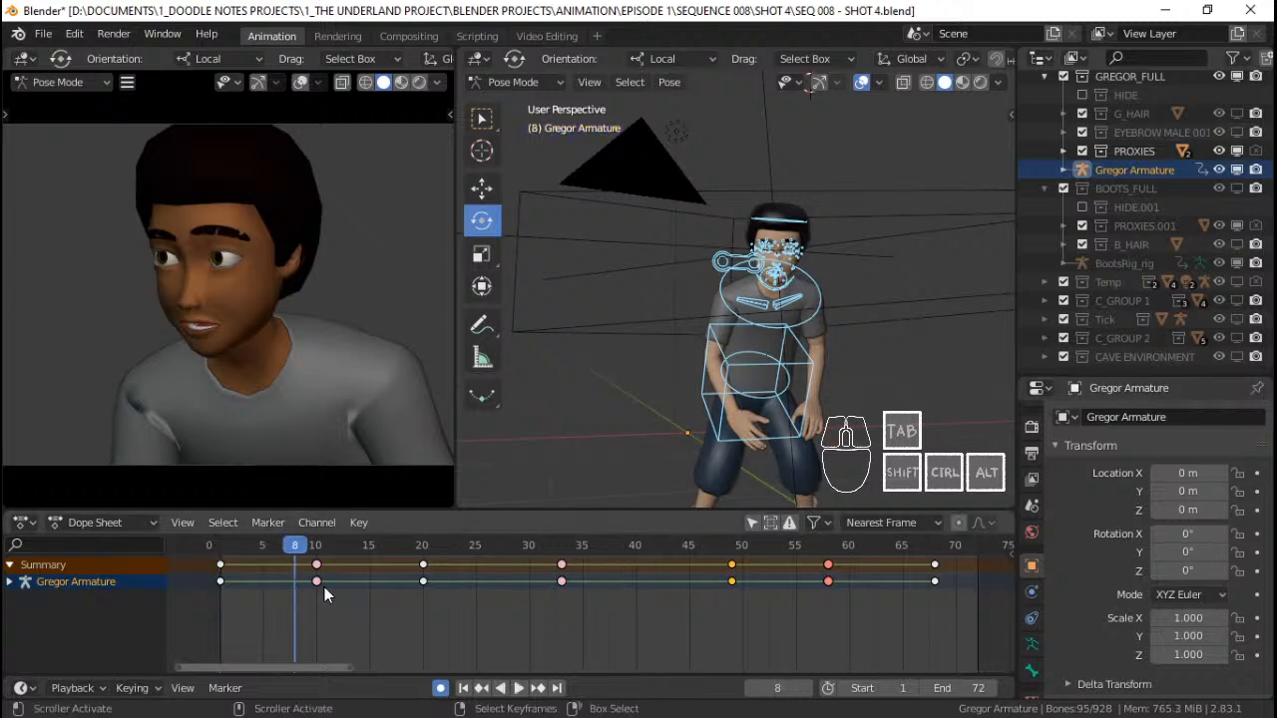
key("shift+Left")
key("Right")
key("Right")
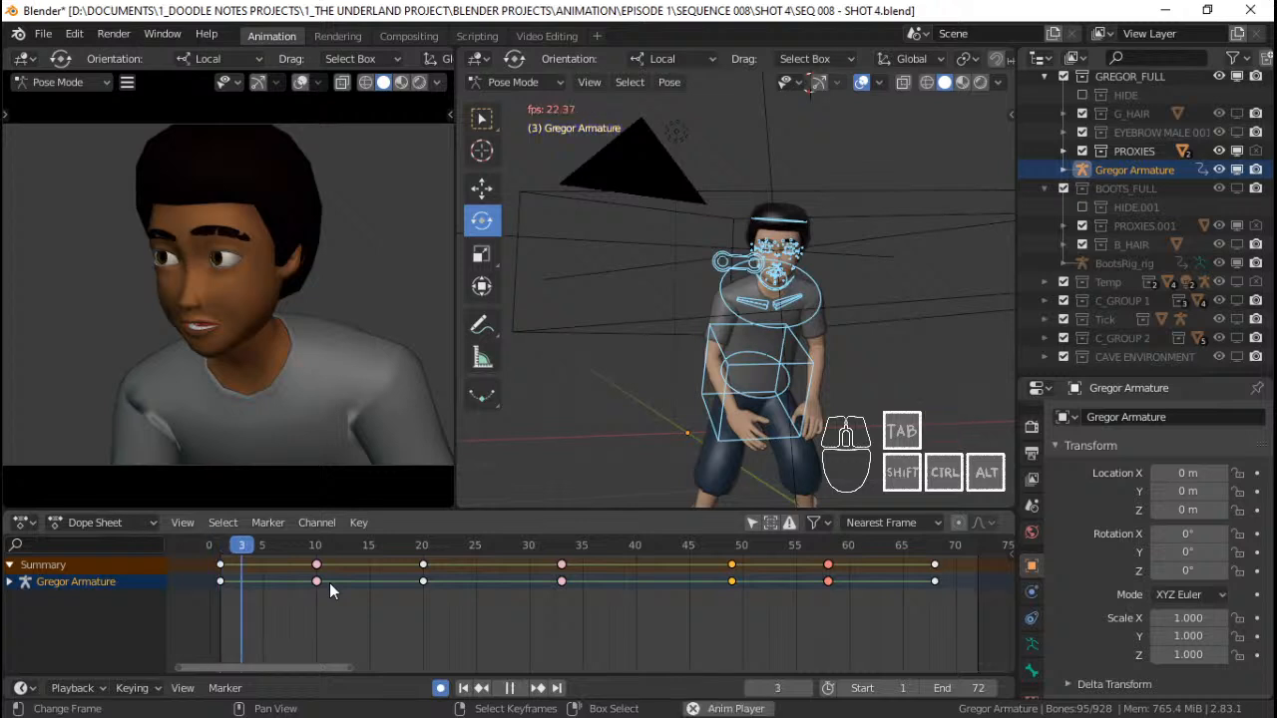
key("shift+Left")
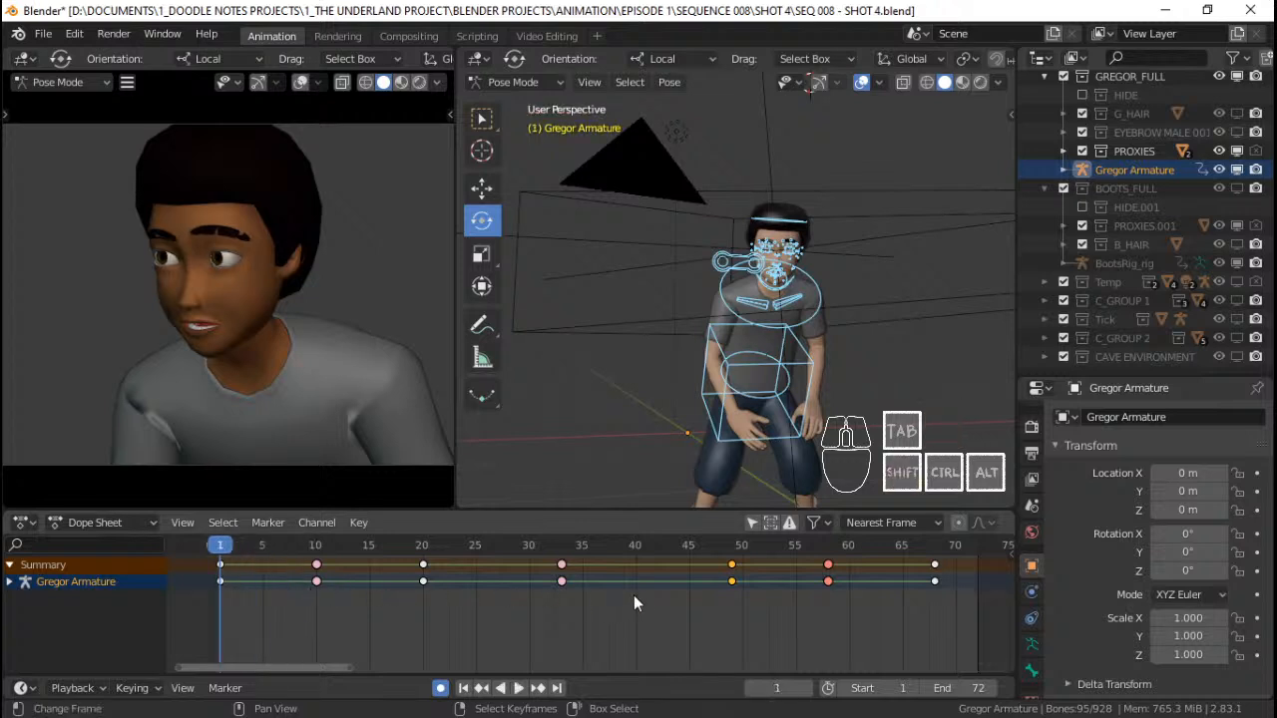
left_click_drag(286, 592, 313, 593)
key("space")
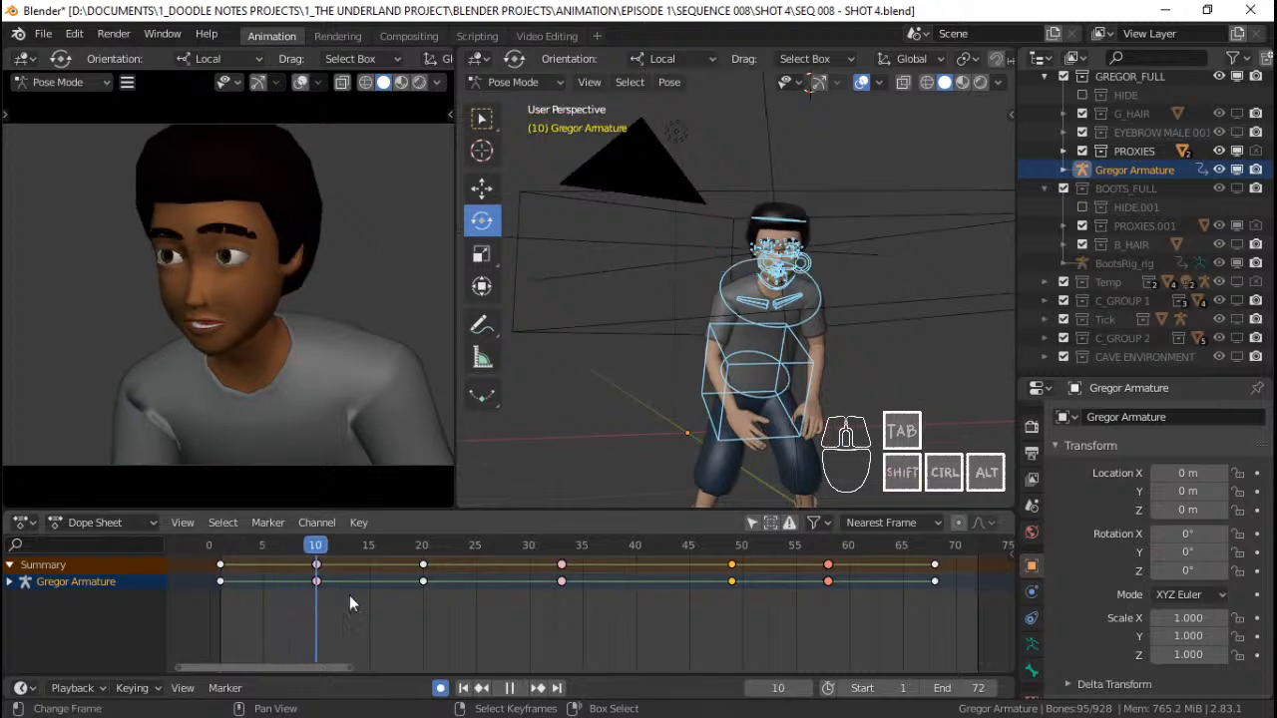
Step through the key and breakdown poses from frame 1 past frame 33 and back to the first frame
key("Down")
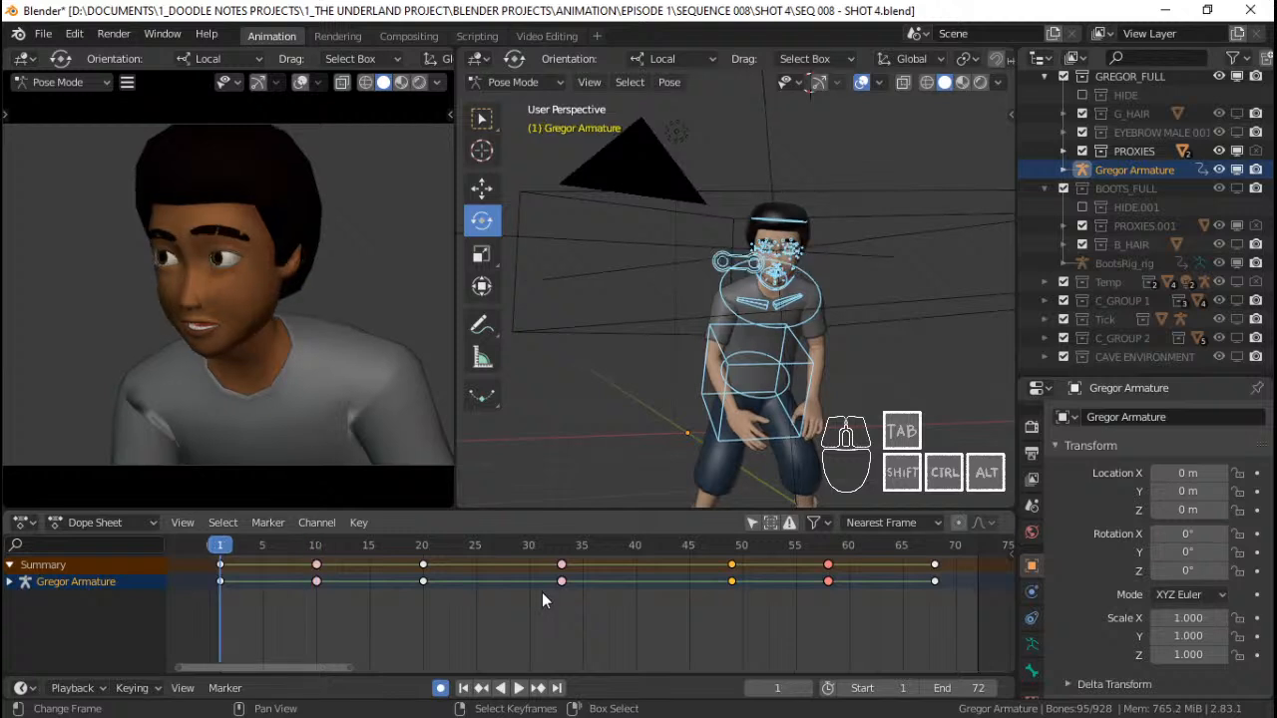
key("Up")
key("Up")
key("Up")
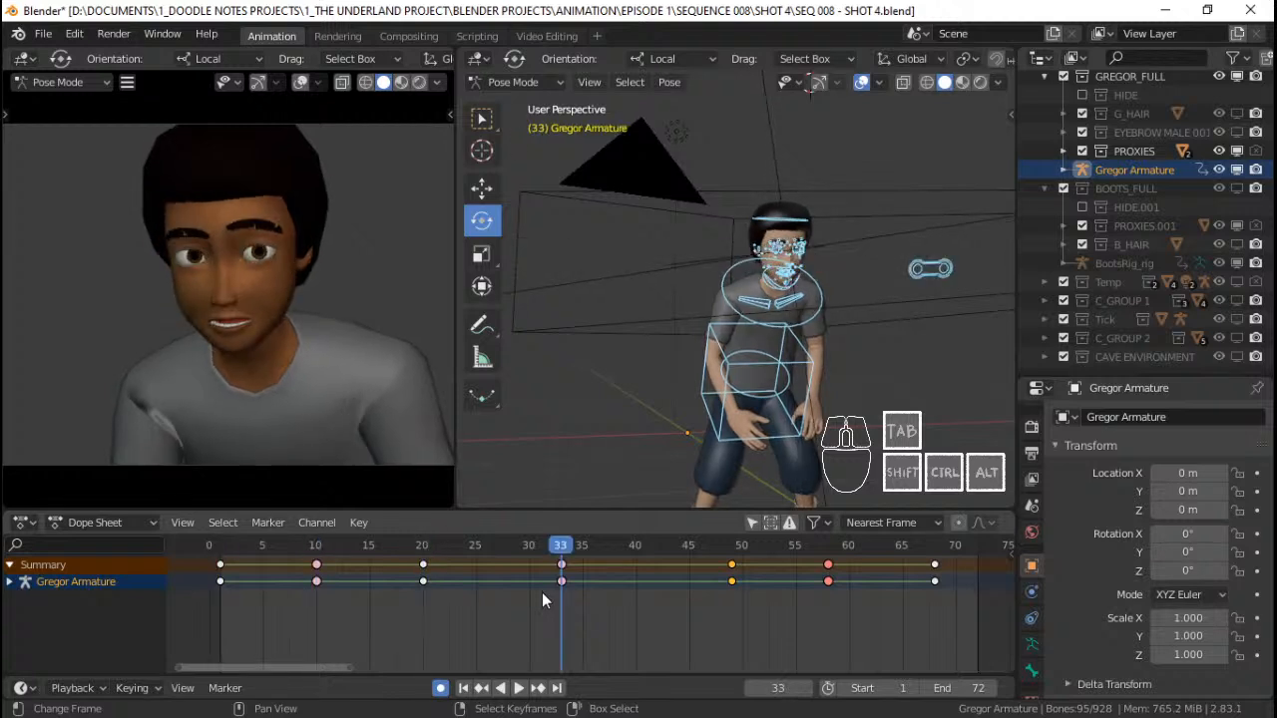
key("Up")
key("Down")
key("Down")
key("Down")
key("Down")
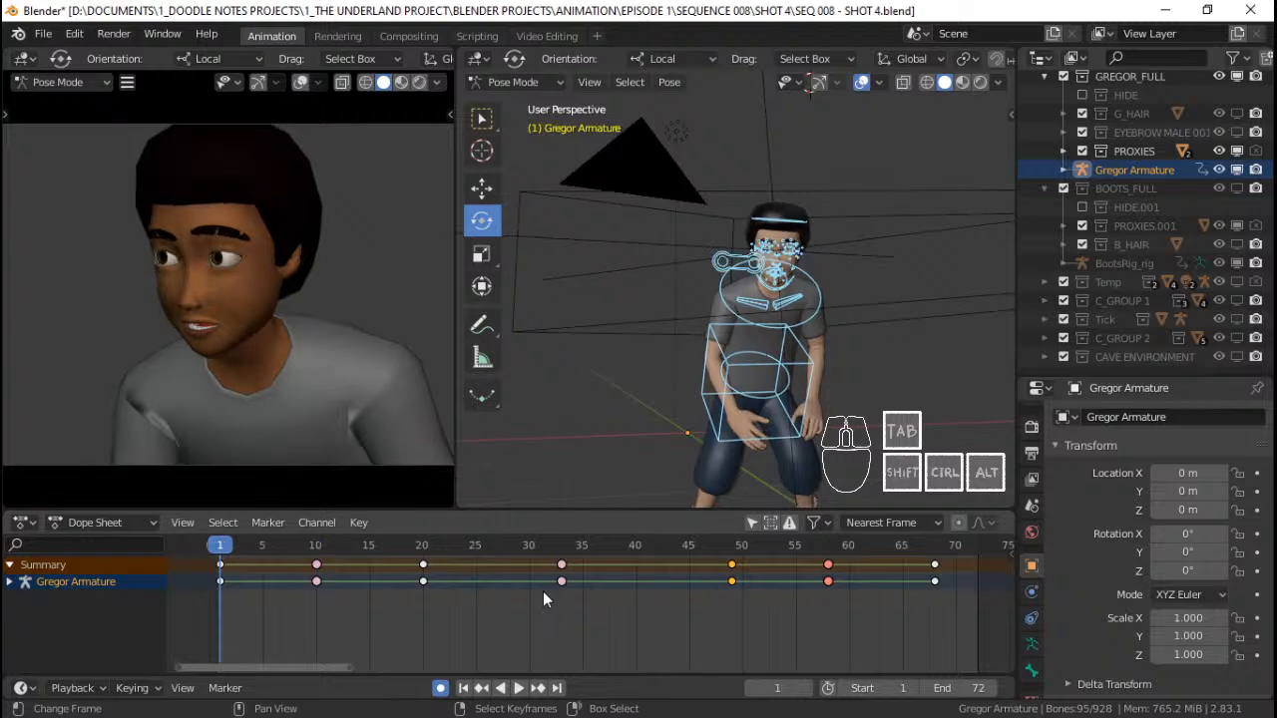
Save the file, play the animation twice from the first frame, and return to frame 1
key("ctrl+s")
key("space")
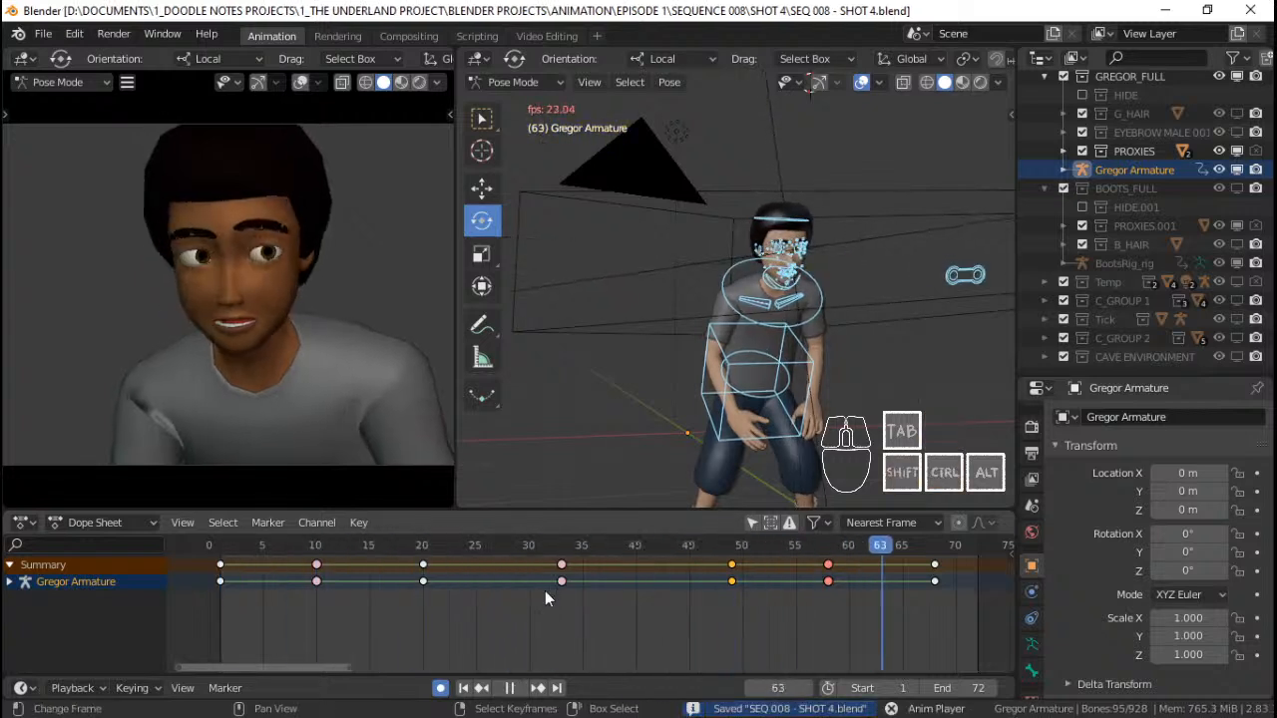
key("space")
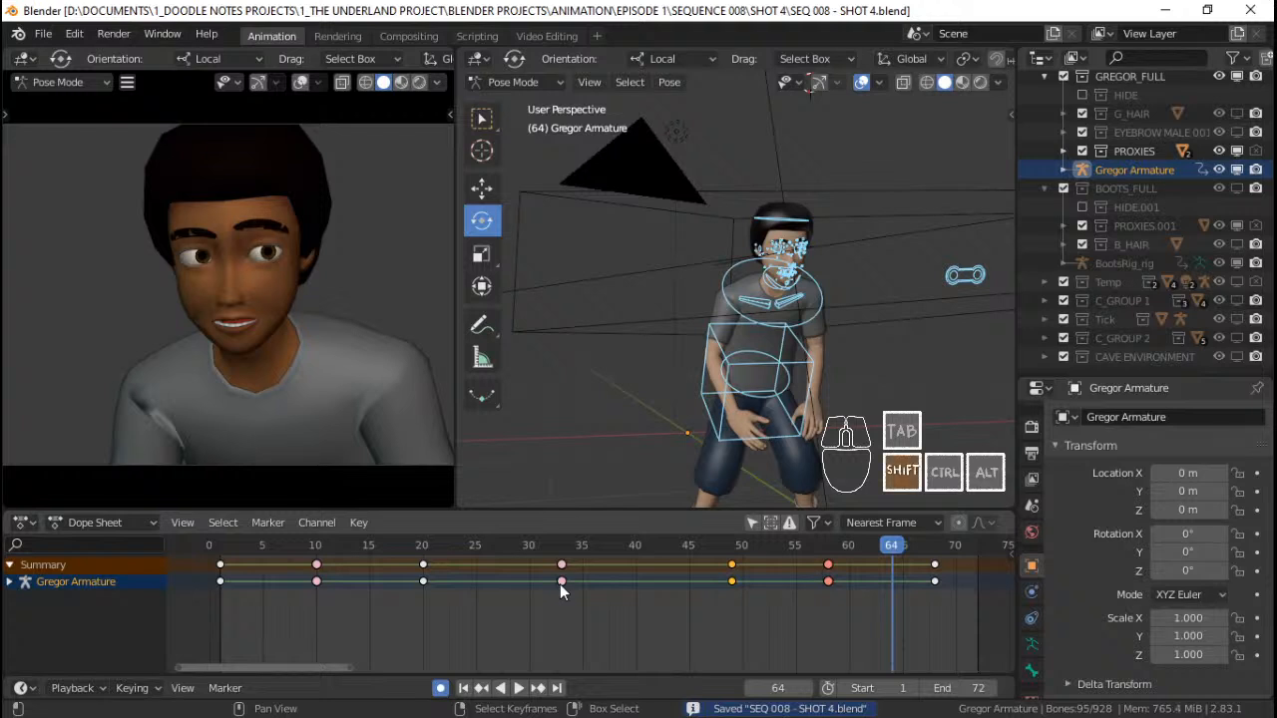
key("shift+Left")
key("space")
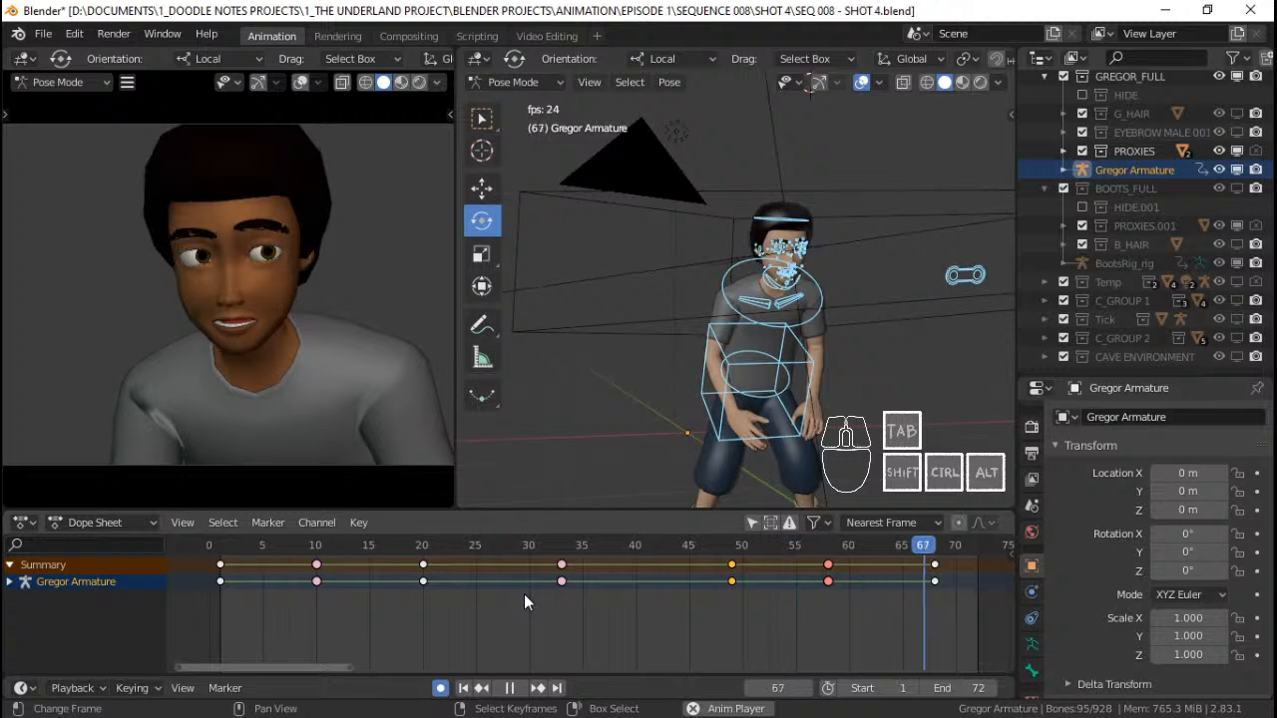
key("space")
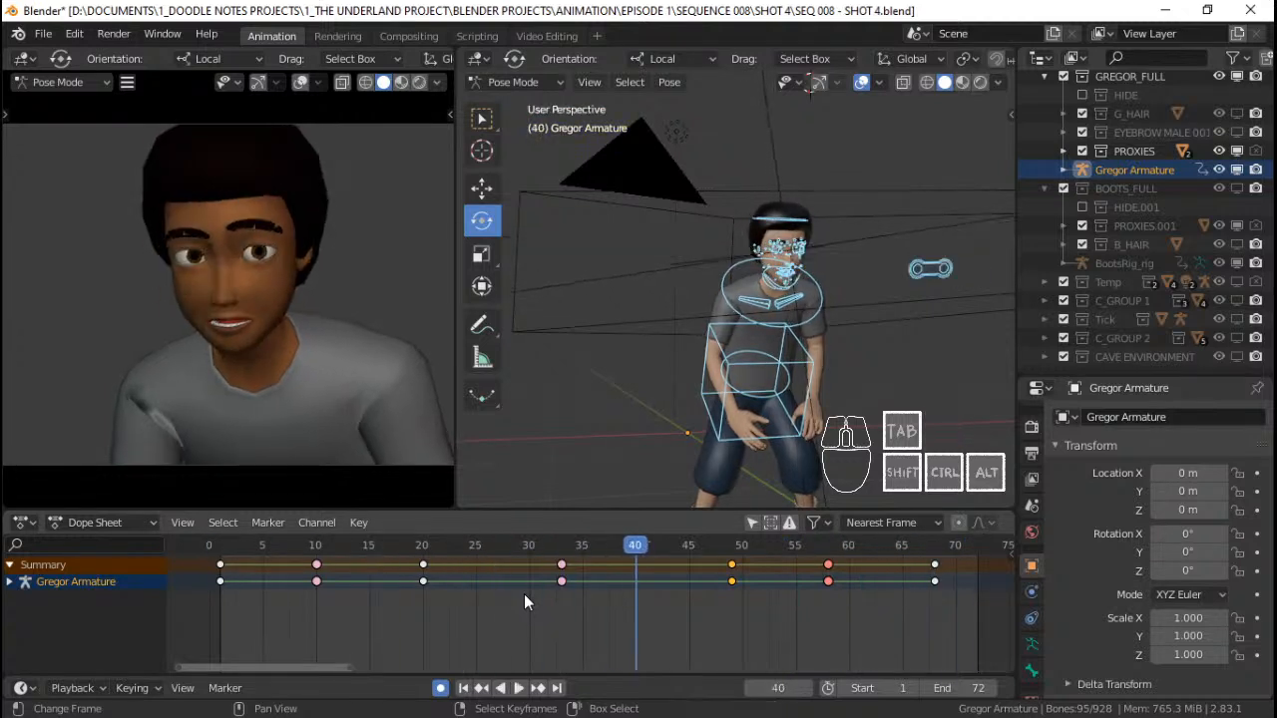
left_click(220, 576)
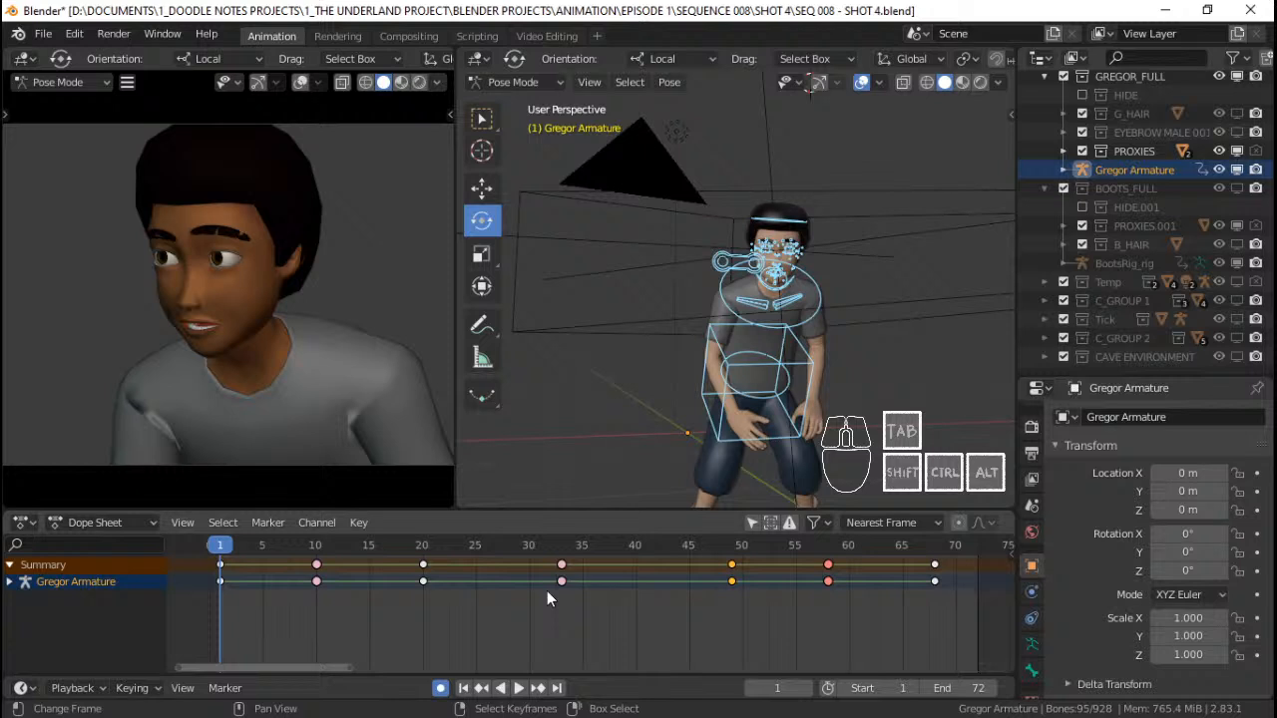
Save the shot again and review the overall pose timing with two playbacks from frame 1
key("ctrl+s")
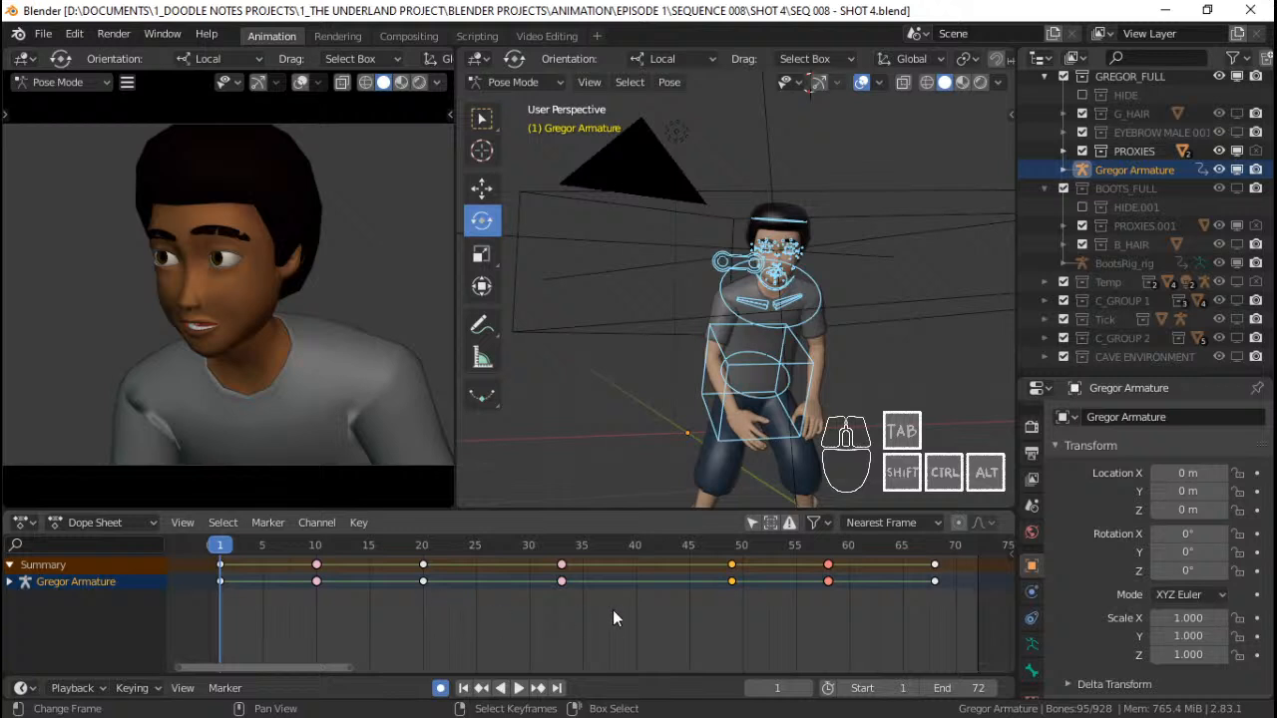
key("space")
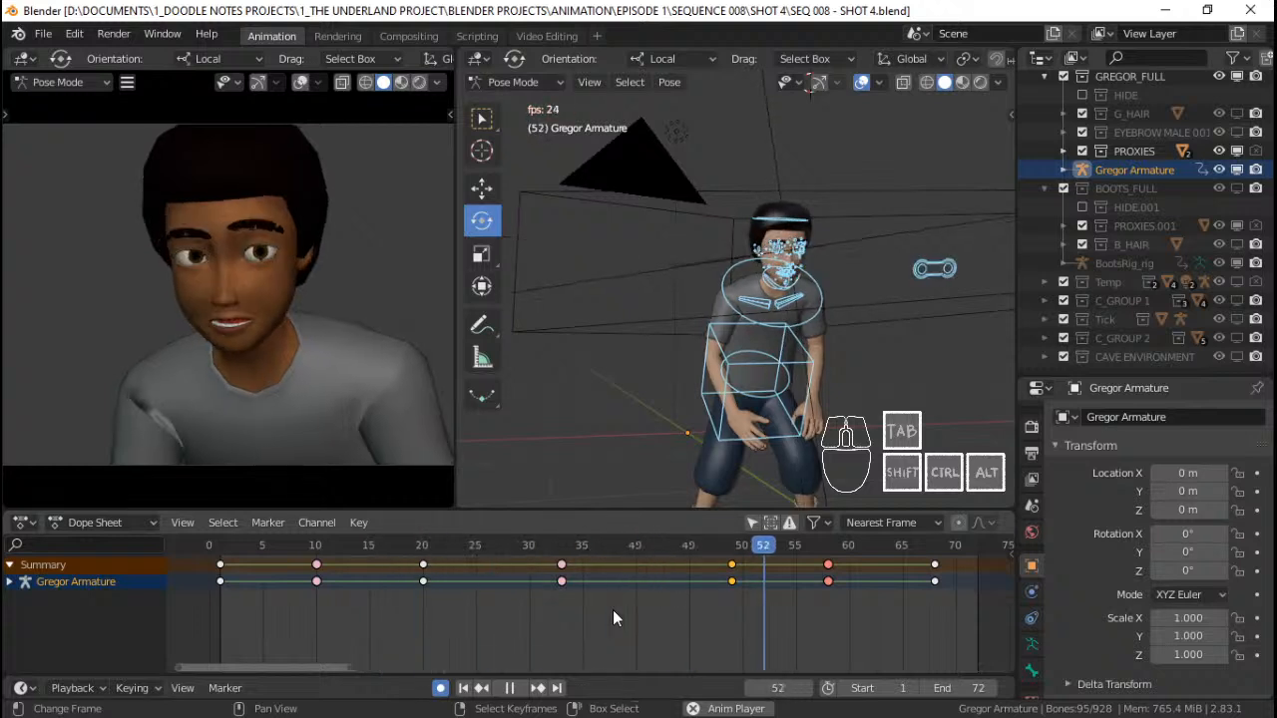
key("space")
left_click(218, 596)
key("space")
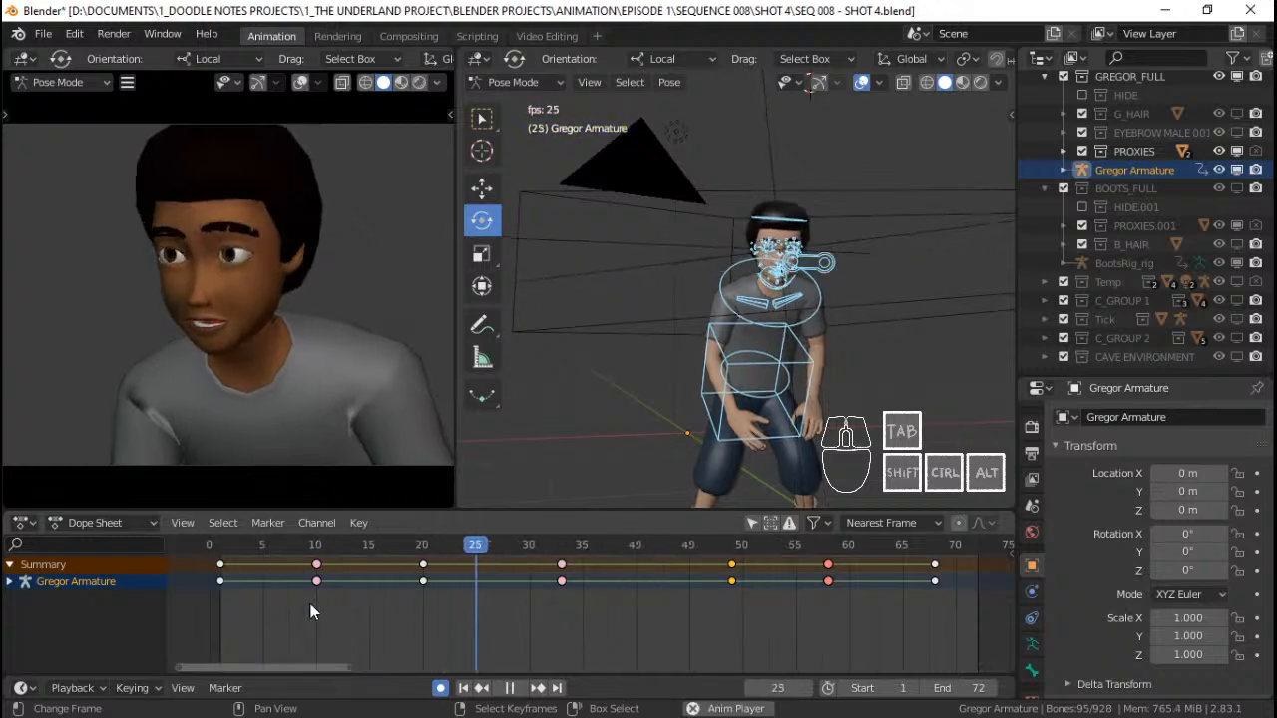
key("space")
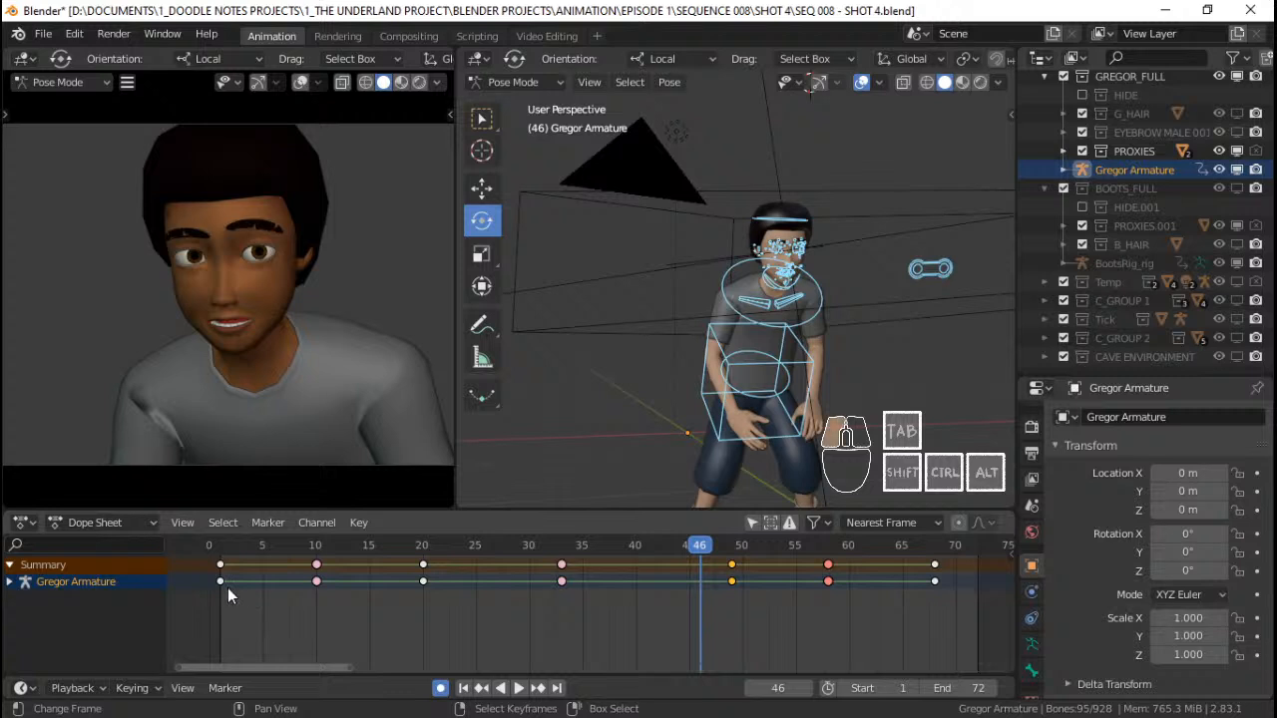
Play the shot repeatedly from frame 1 to check the timing of the key and breakdown poses
left_click(227, 587)
key("space")
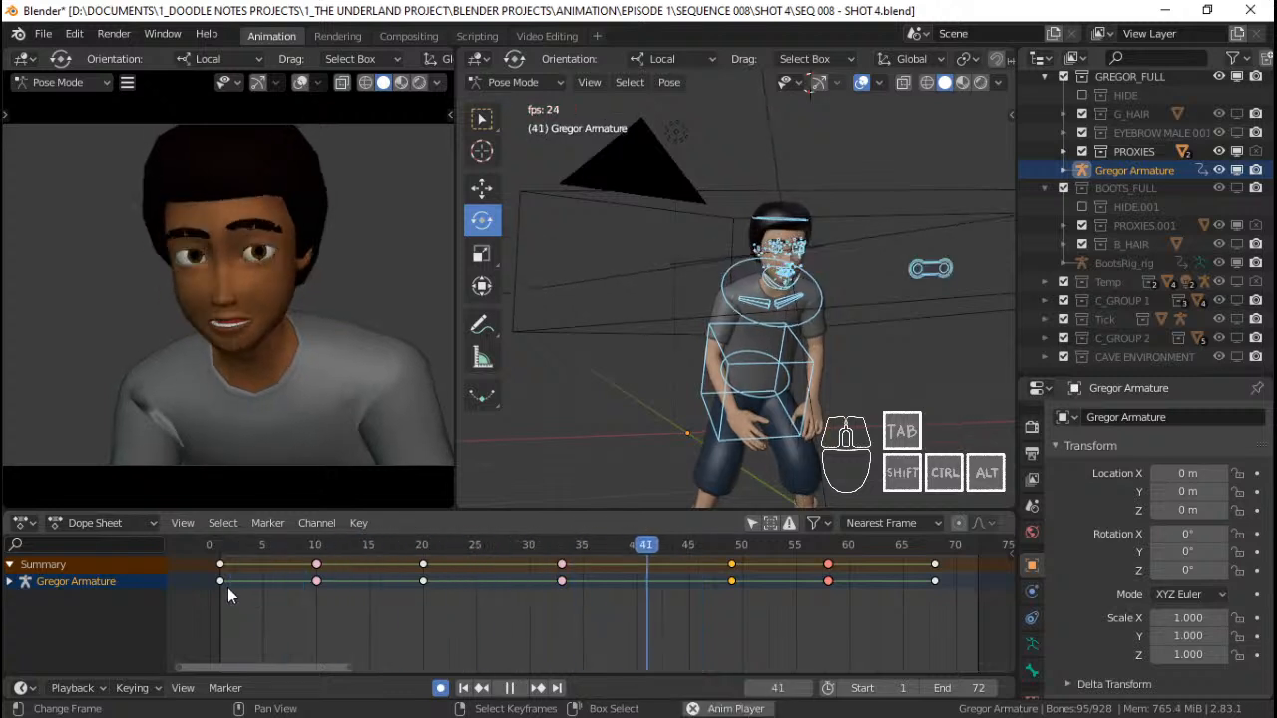
key("space")
left_click(228, 588)
key("space")
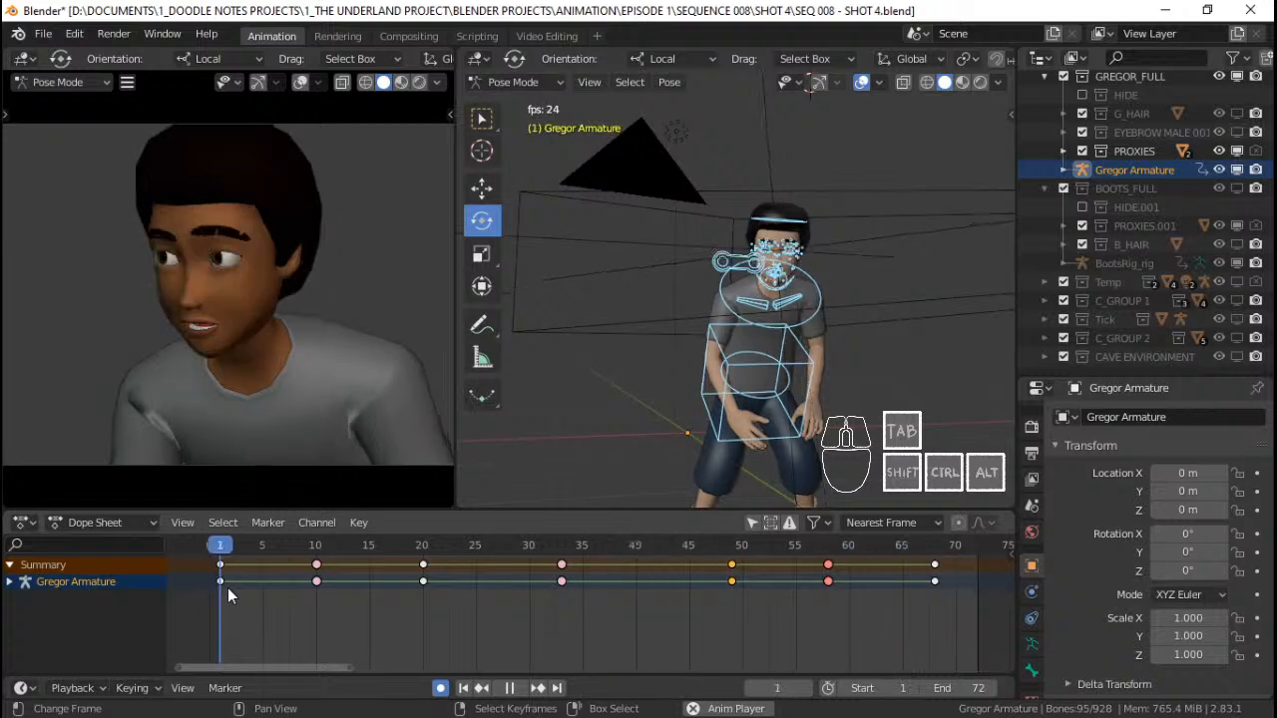
key("space")
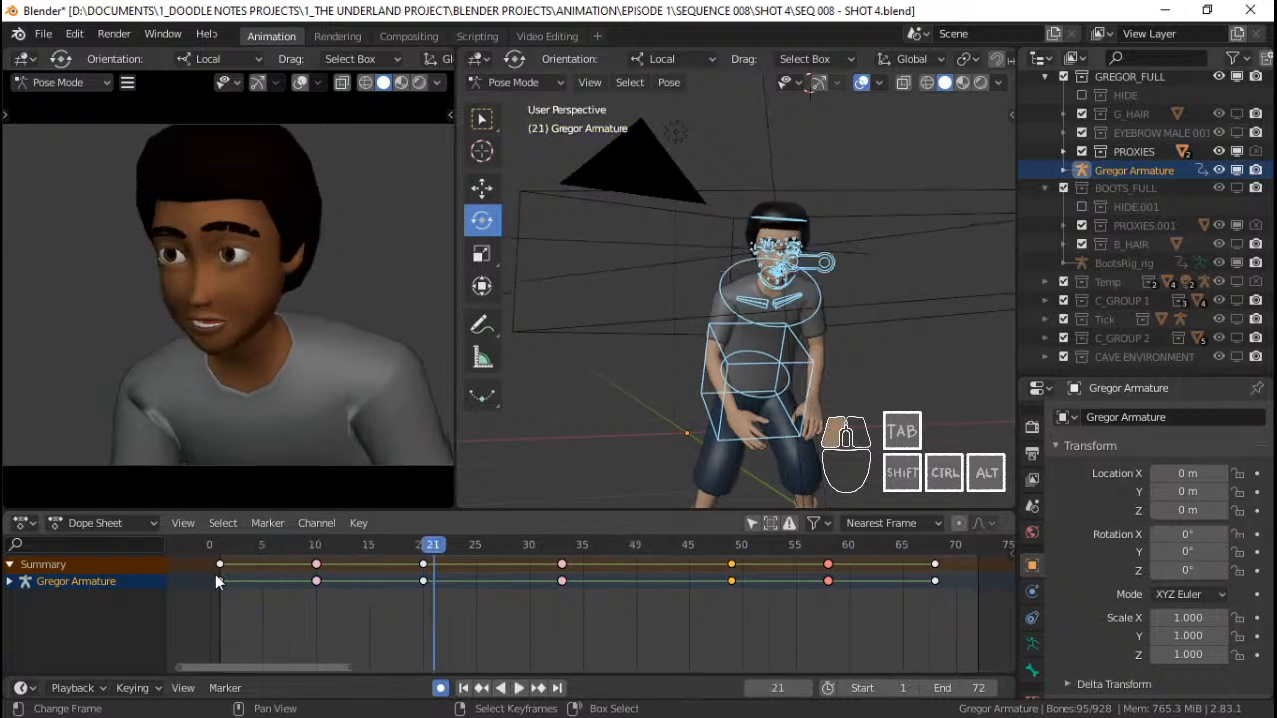
key("space")
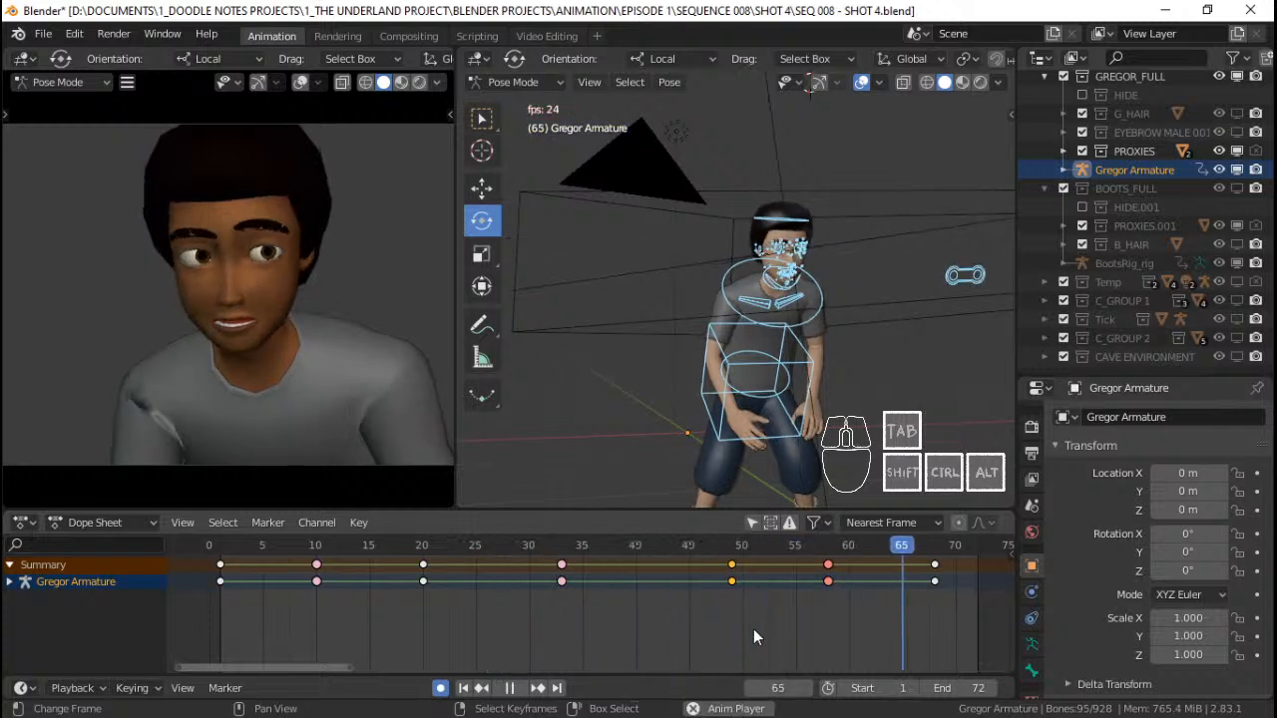
key("space")
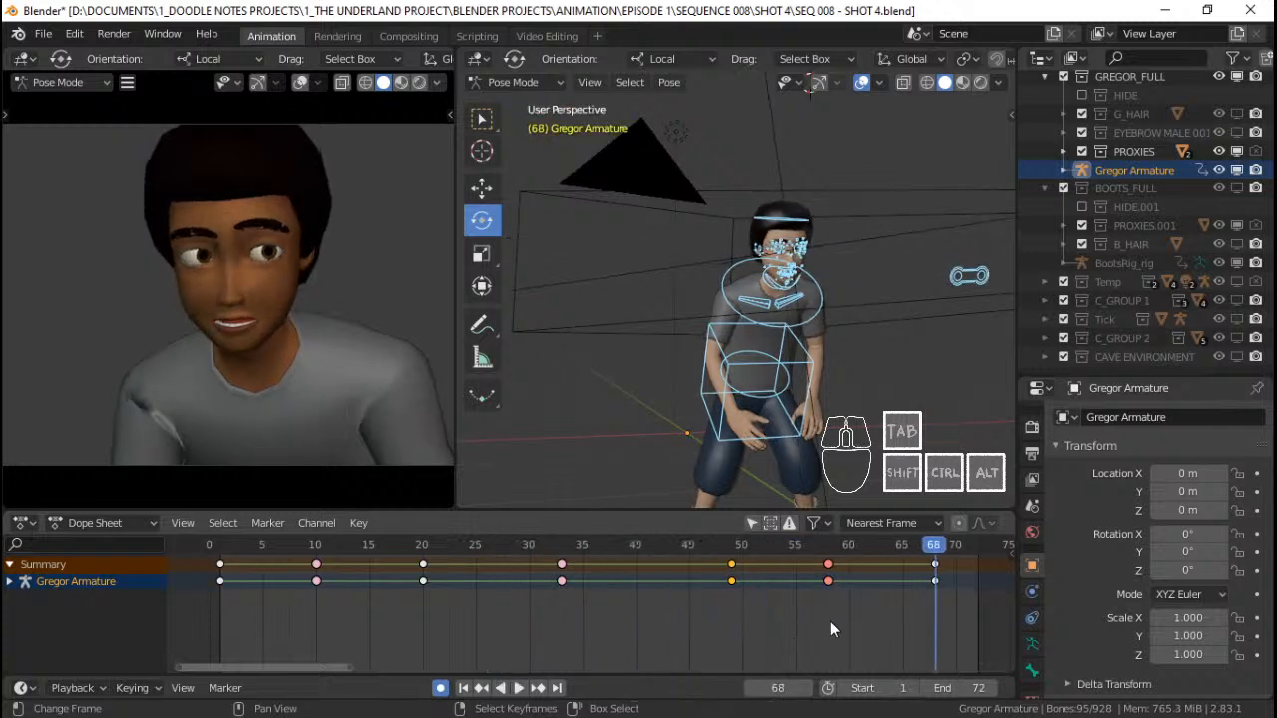
Snap the final pose's keyframes to frame 72, the end of the shot
left_click(977, 597)
right_click(935, 565)
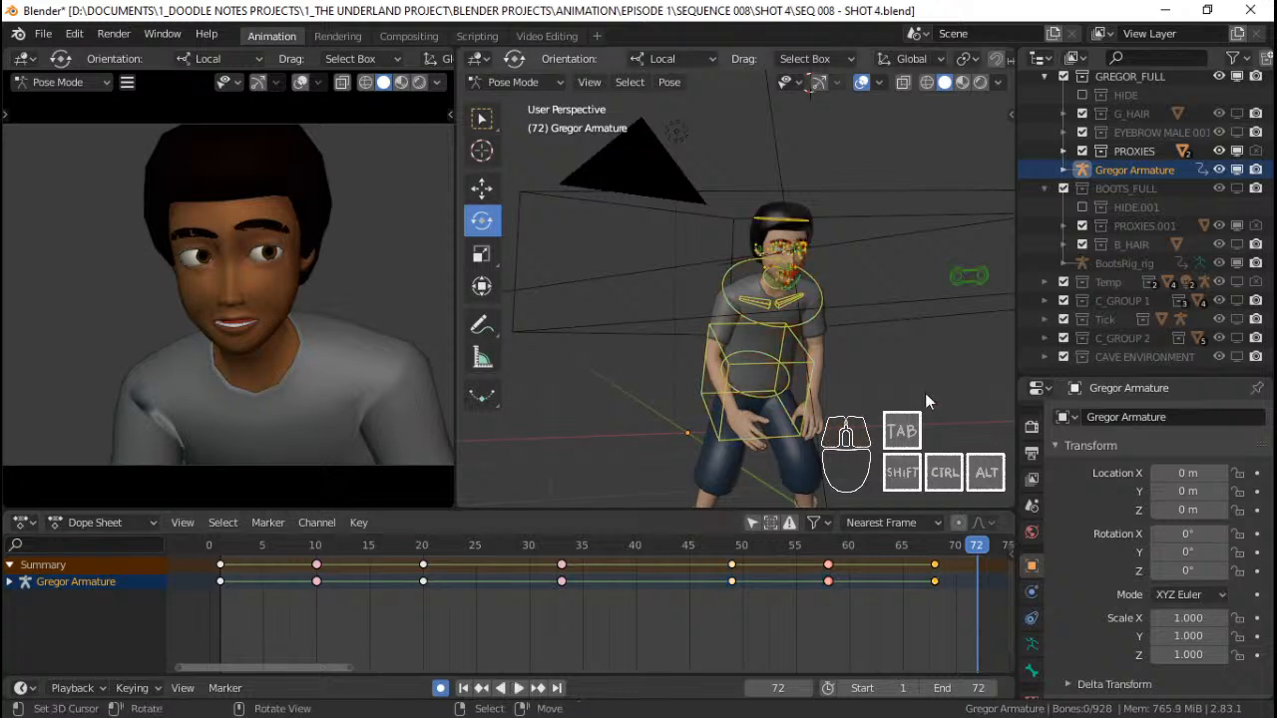
key("shift+s")
left_click(674, 578)
Review the timing of the retimed ending with several playbacks from frame 1
key("space")
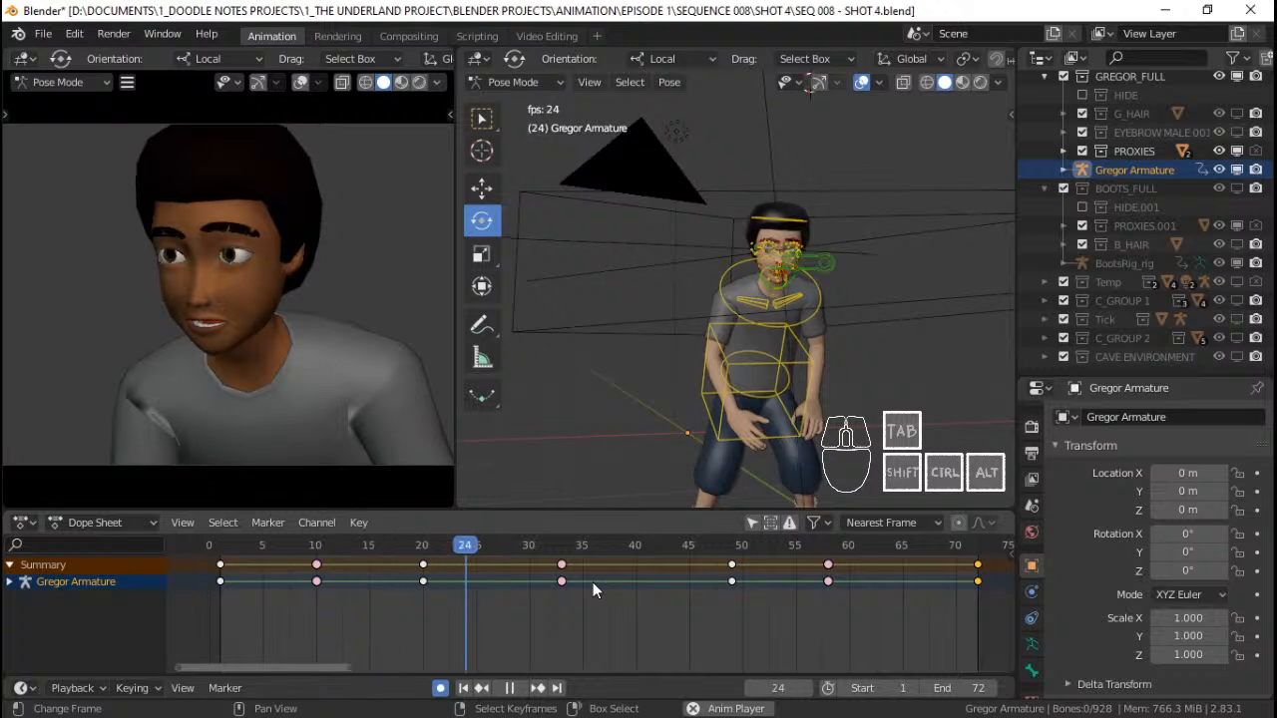
key("space")
left_click(219, 571)
key("space")
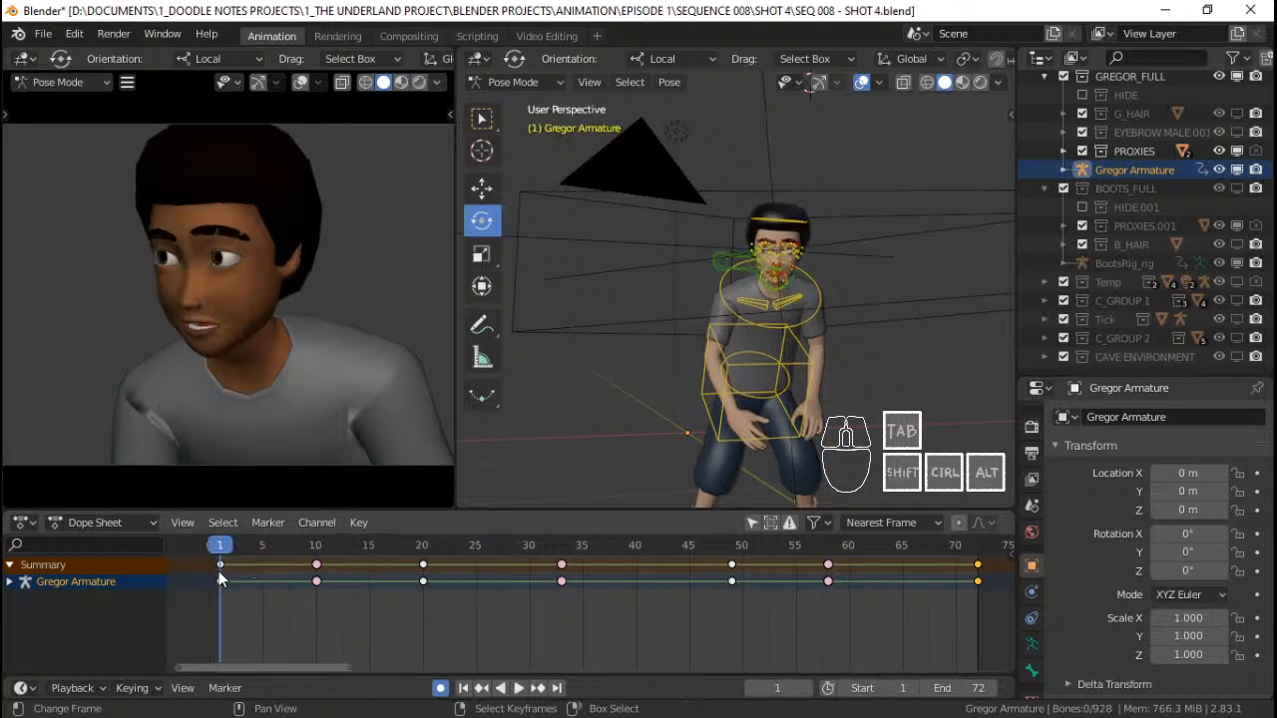
key("space")
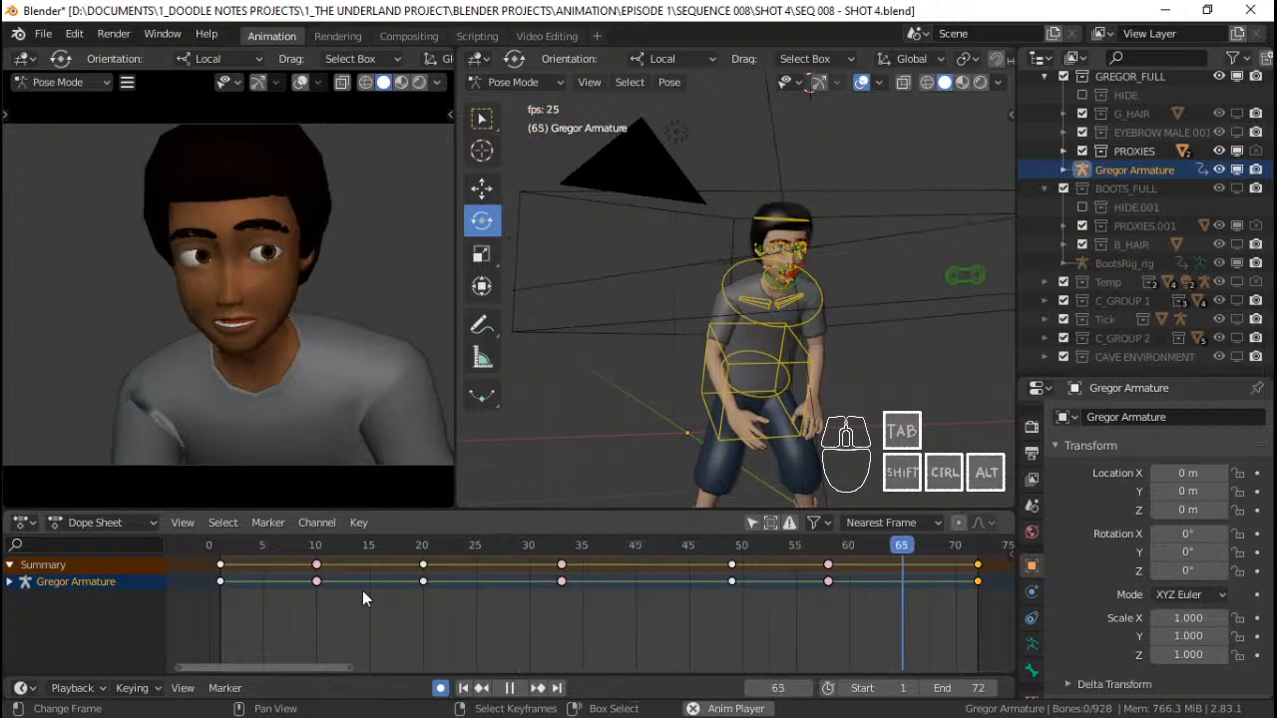
key("space")
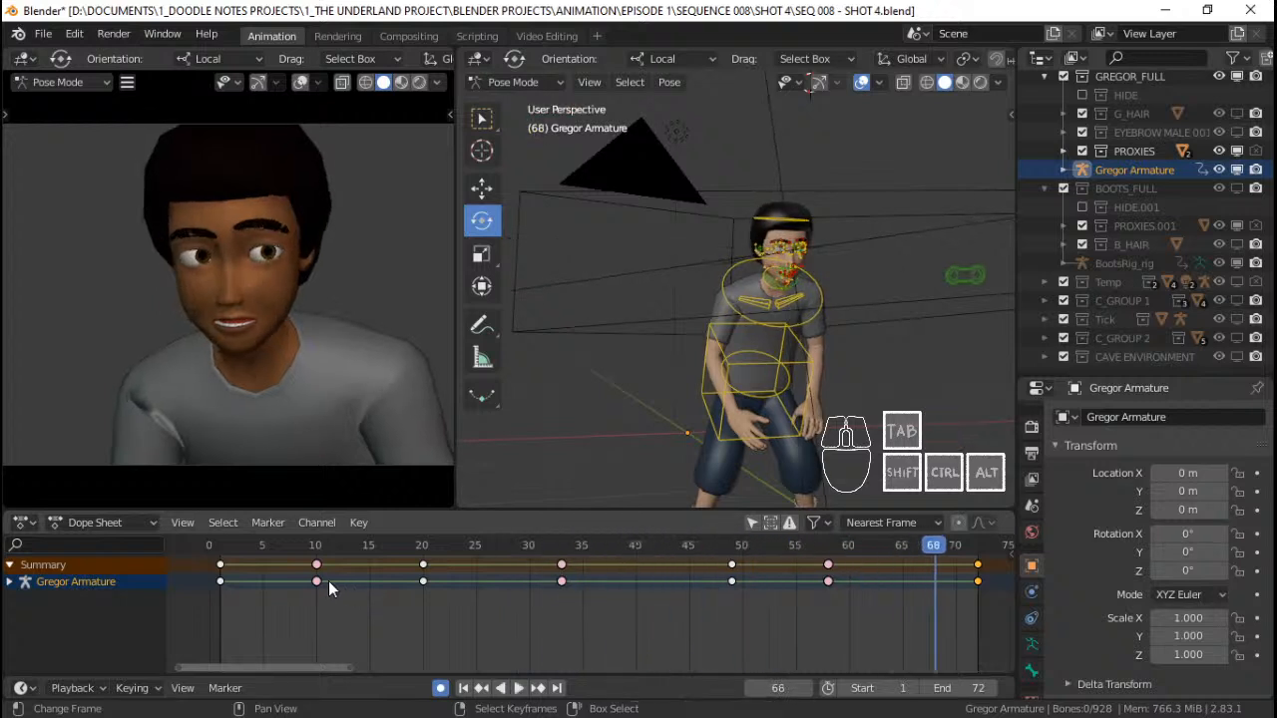
left_click(217, 572)
key("space")
key("space")
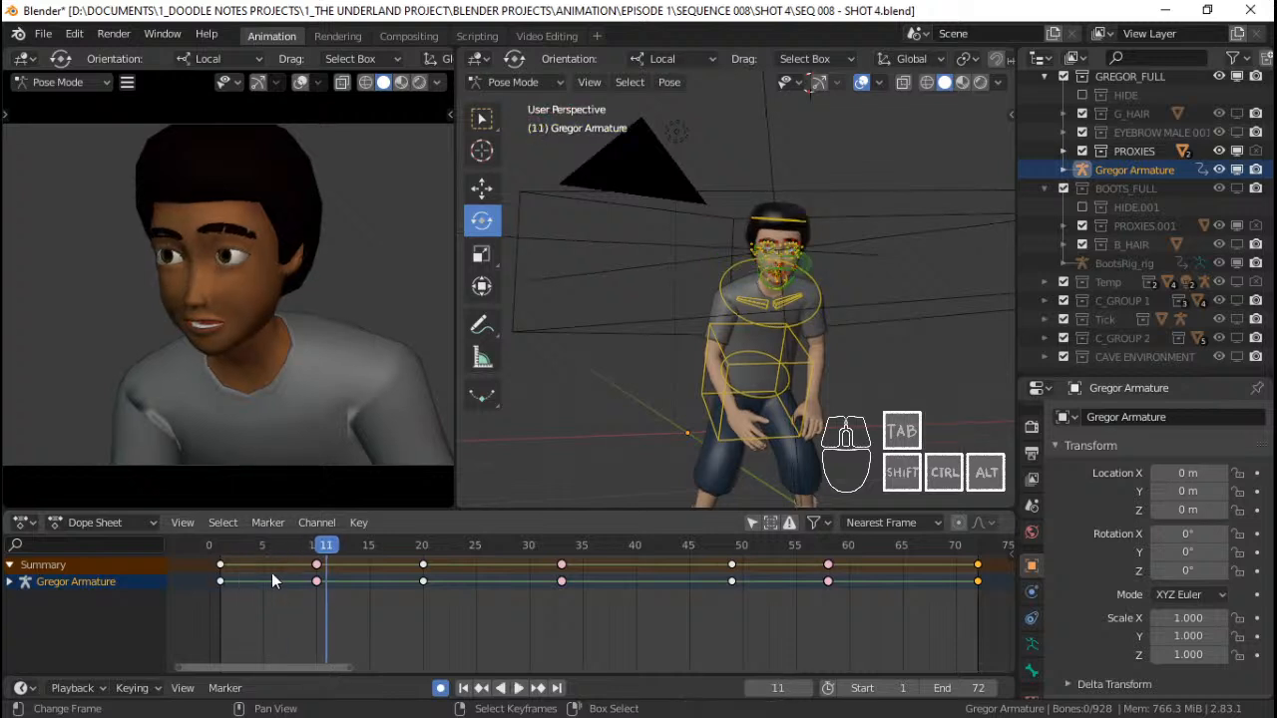
key("space")
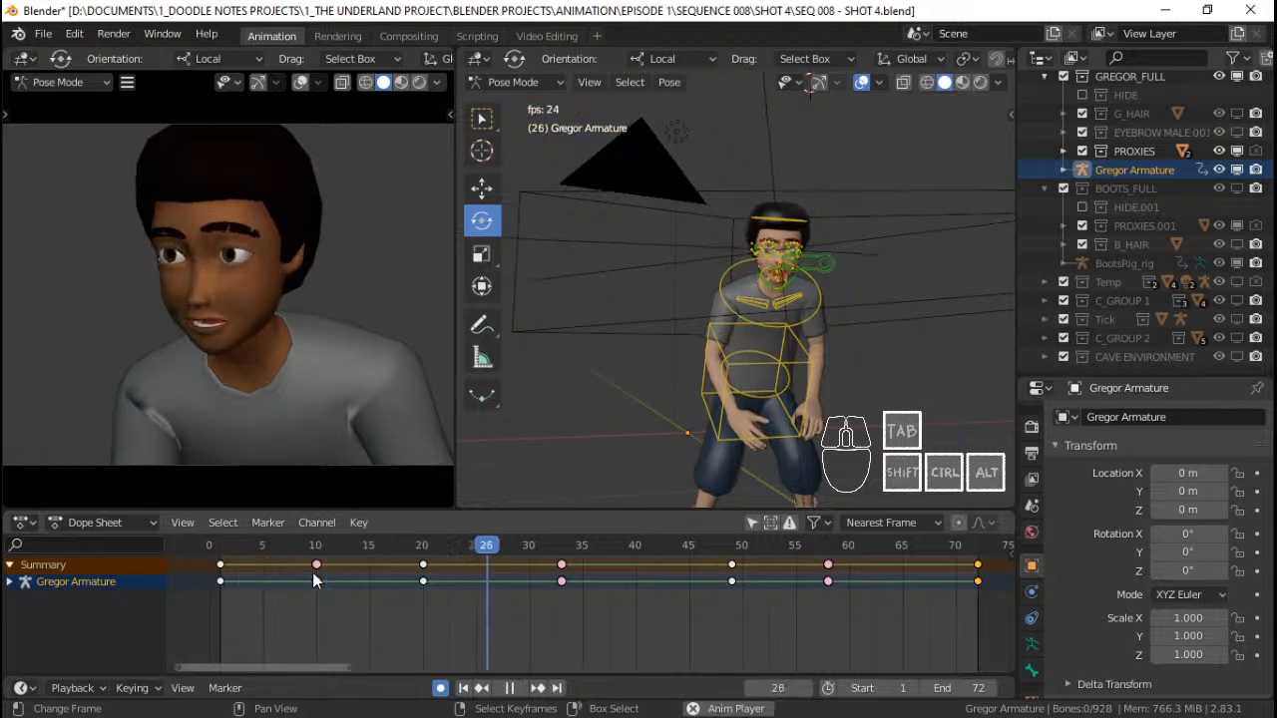
key("space")
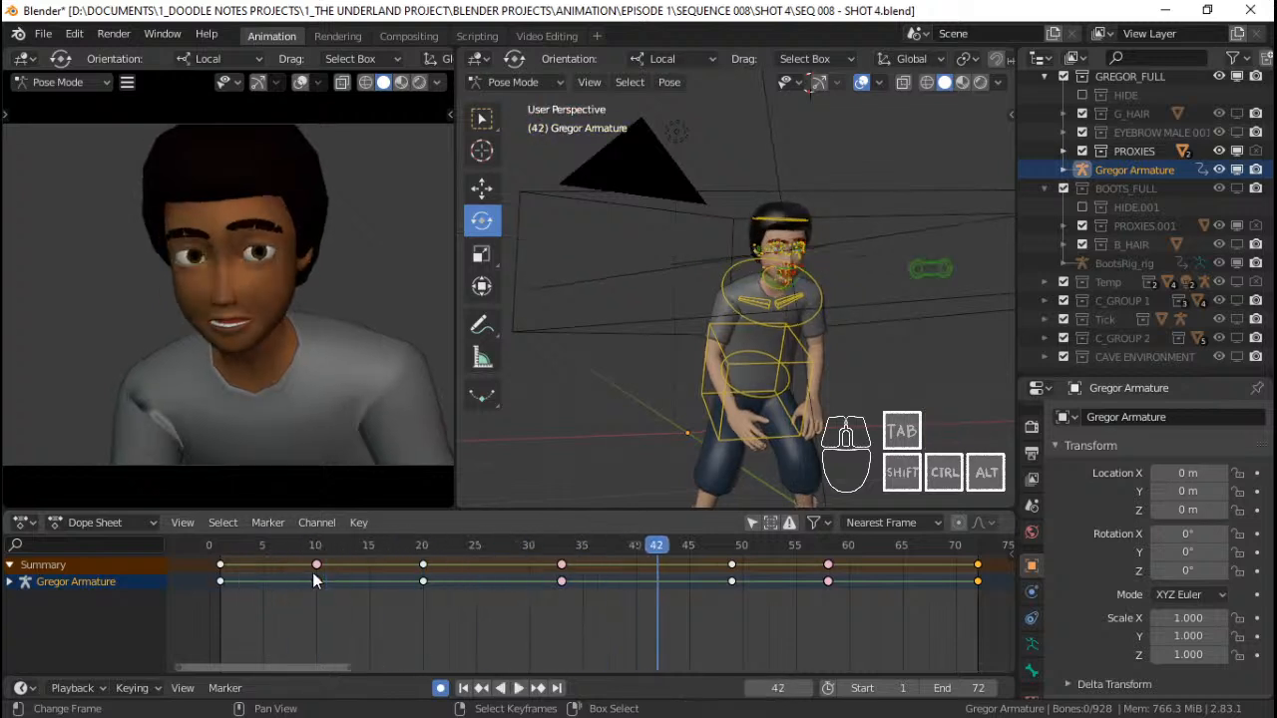
left_click(221, 585)
key("space")
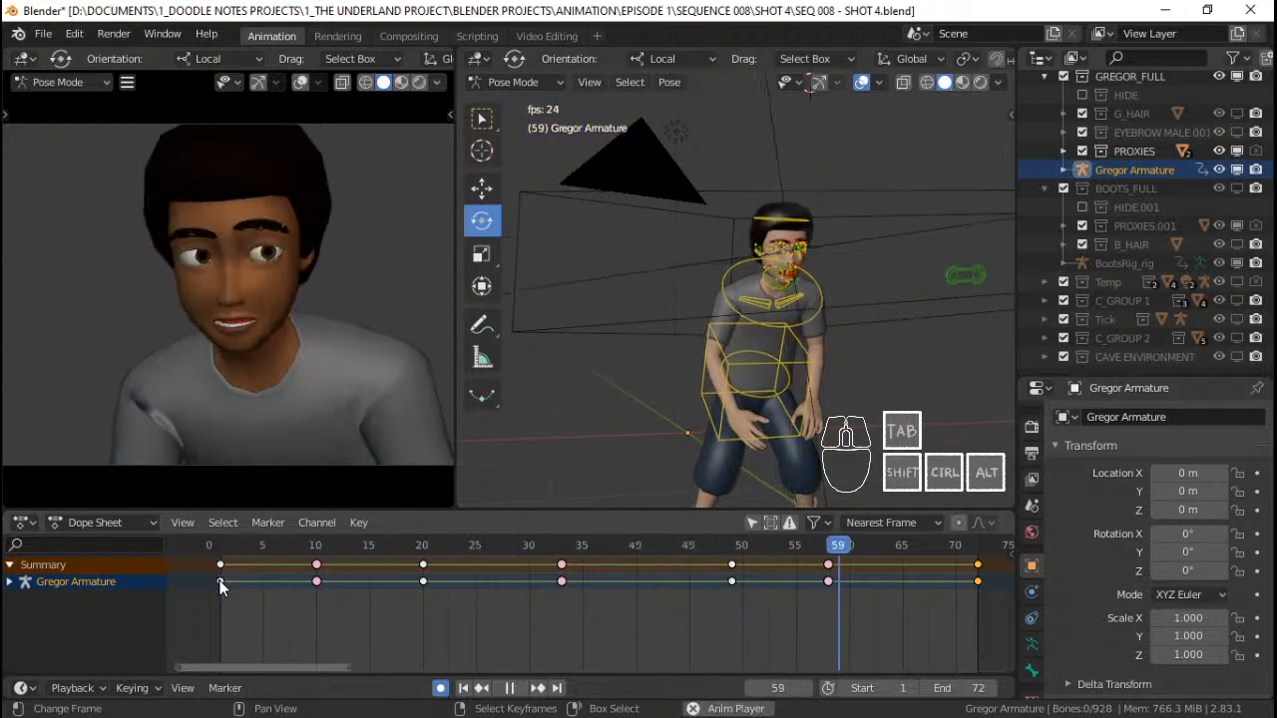
key("space")
Go to the key pose at frame 20 and select the jaw_master control on Gregor's face
left_click(418, 582)
left_click_drag(419, 579, 424, 579)
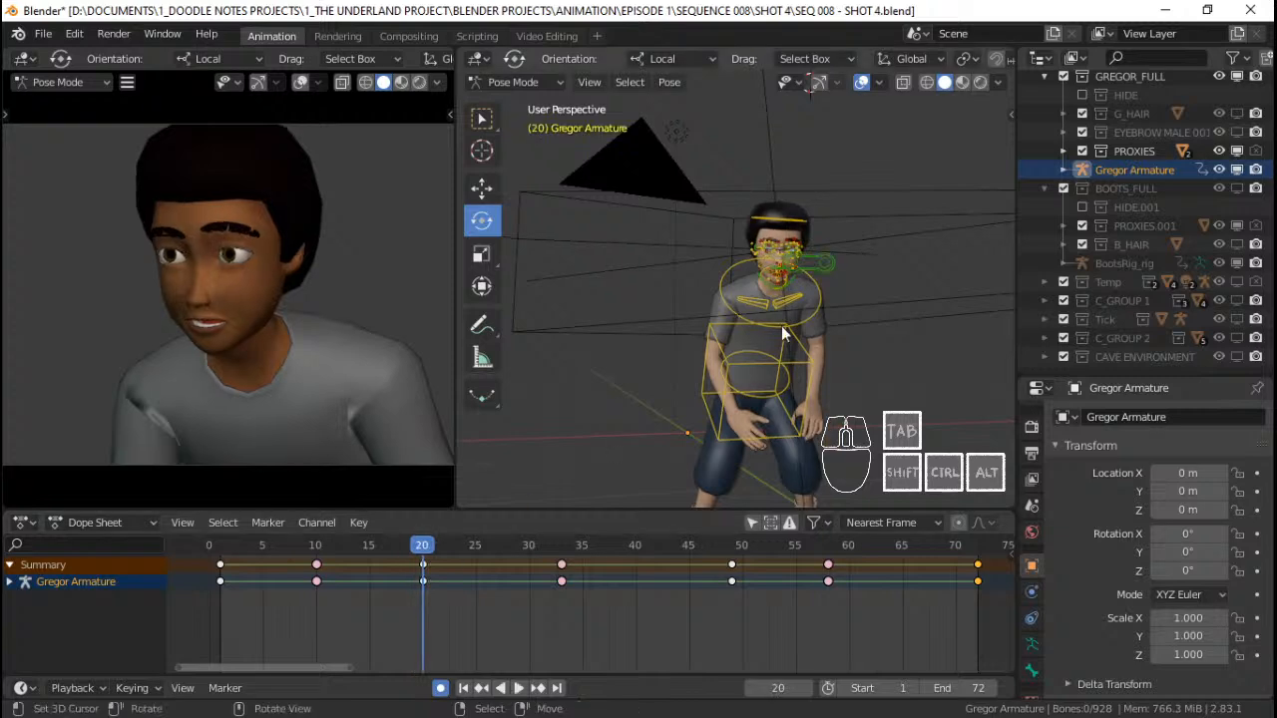
middle_click_drag(781, 326, 803, 372)
scroll(793, 394, "up", 4)
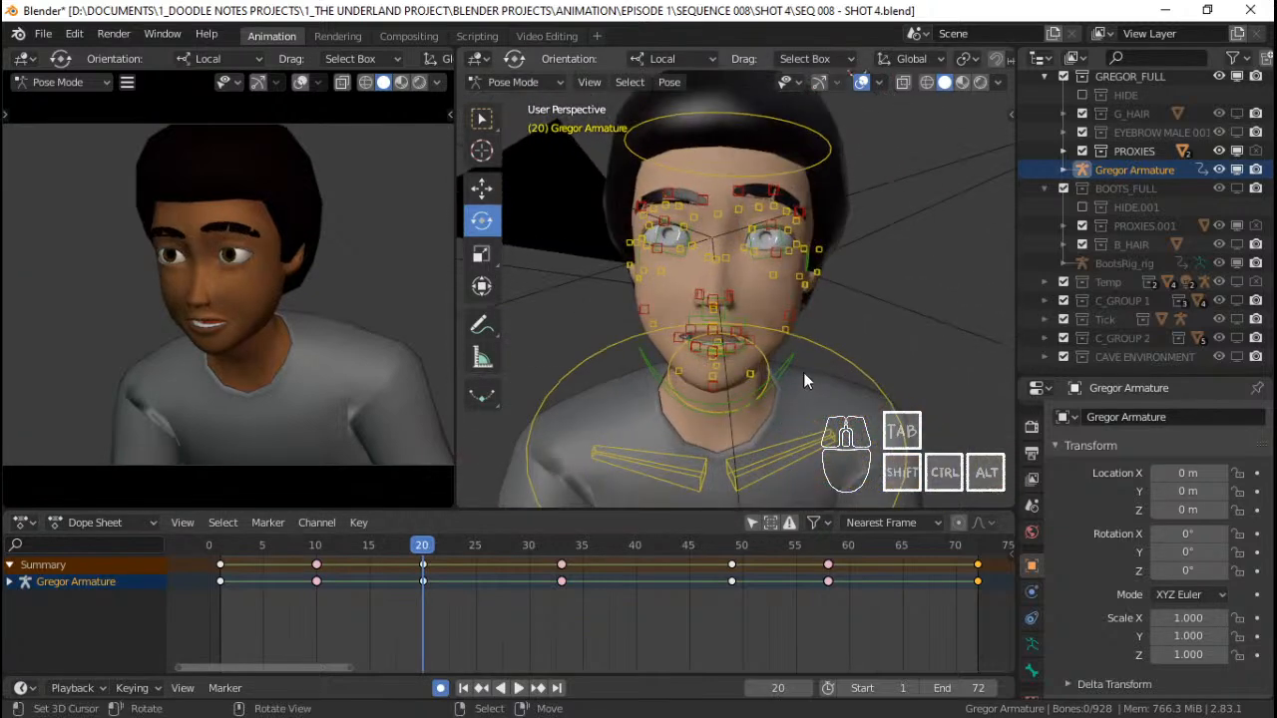
left_click(802, 370)
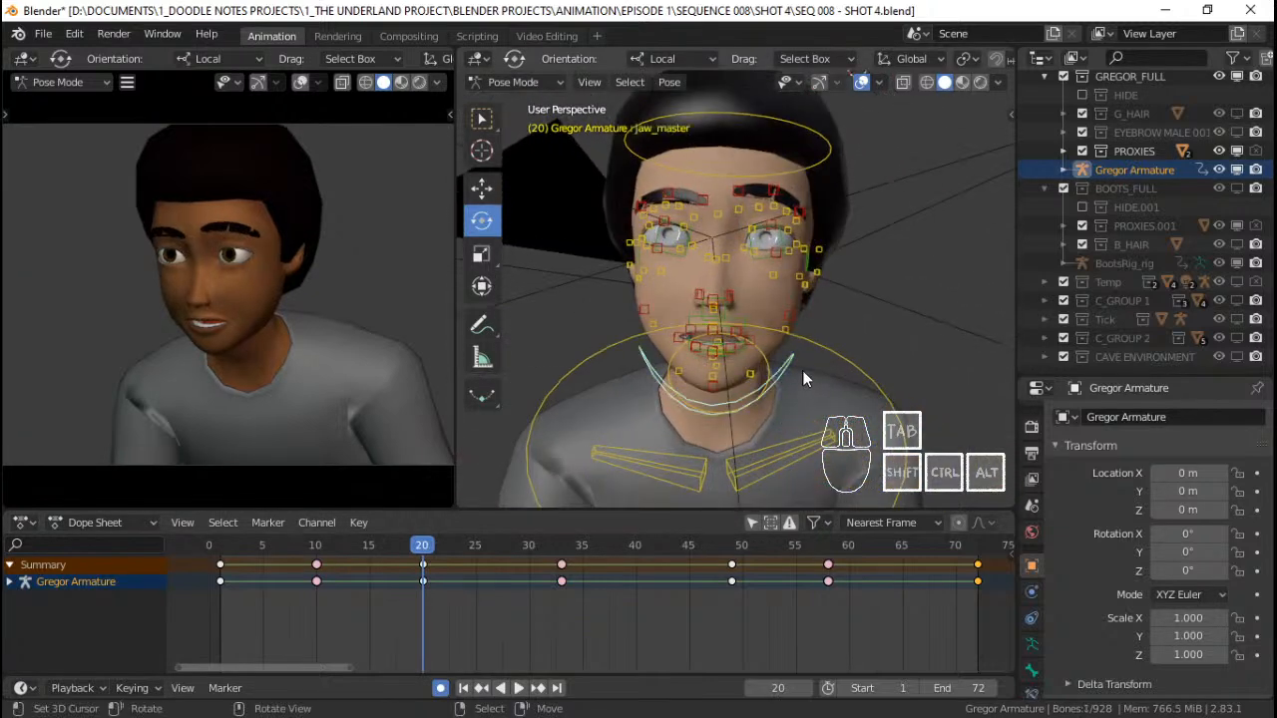
Play the animation from frame 1 in short bursts to examine the mouth movement leading into the frame 33 pose
left_click(220, 562)
key("space")
key("space")
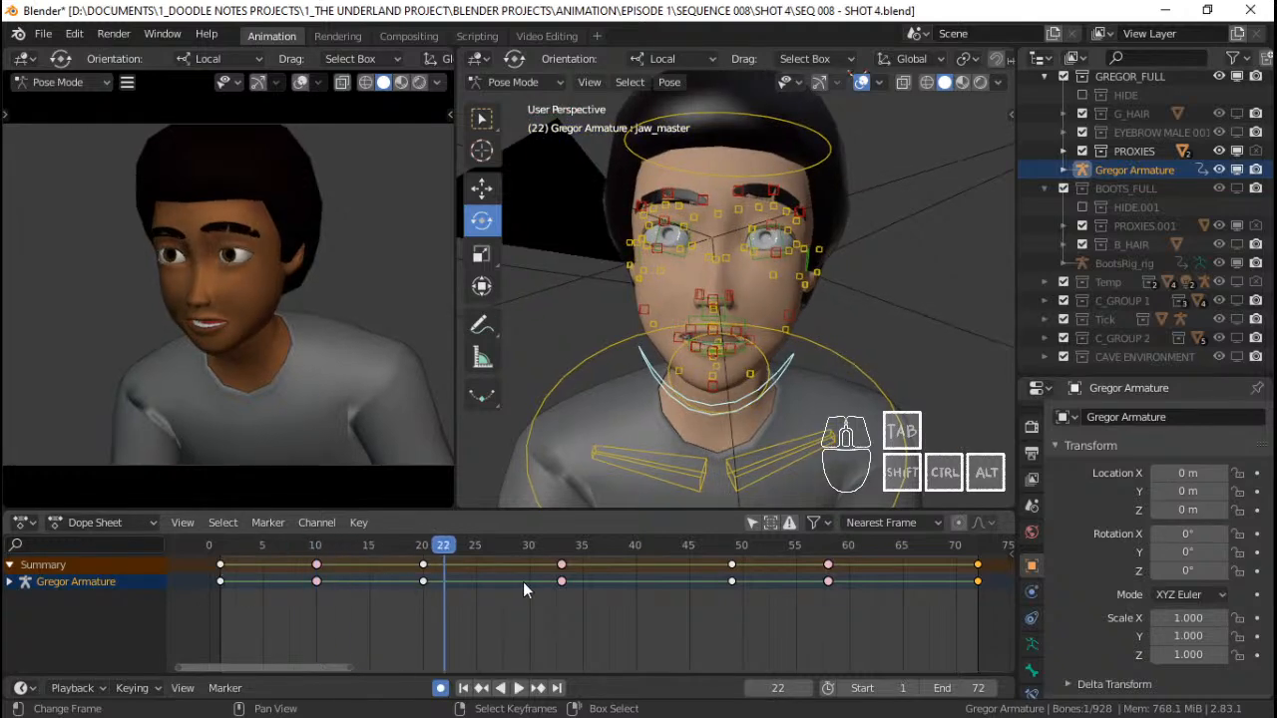
key("space")
key("space")
key("space")
key("space")
At frame 33, rotate the jaw_master bone by about -4° around its local X axis
left_click_drag(545, 587, 562, 571)
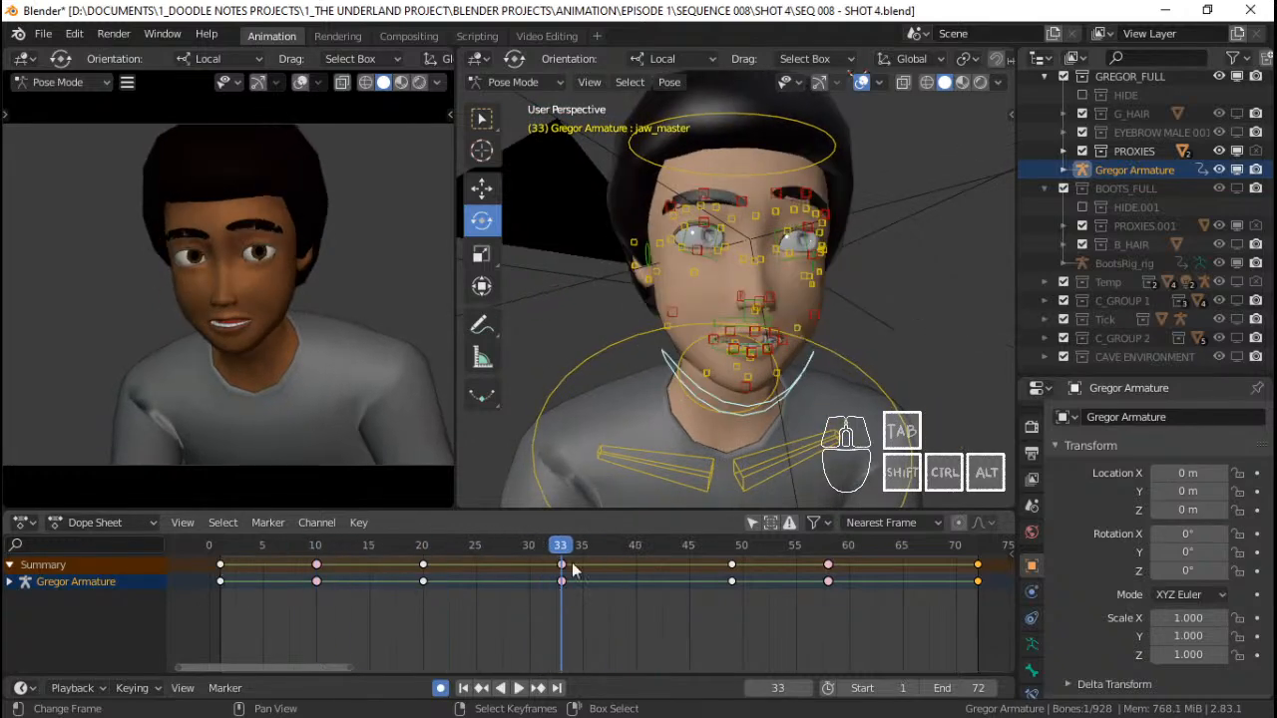
key("Up")
key("Down")
key("r")
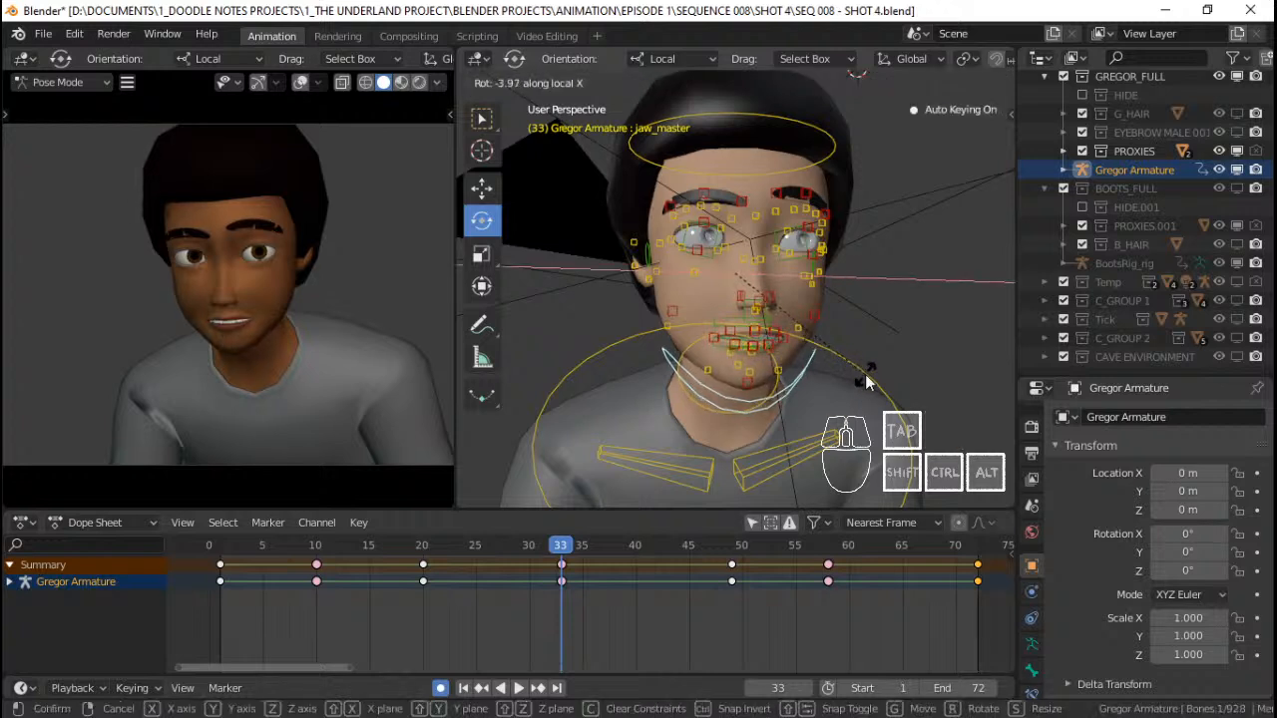
left_click(866, 377)
Copy the frame 33 jaw pose and paste it onto the poses at frames 49 and 58
key("ctrl+c")
key("Up")
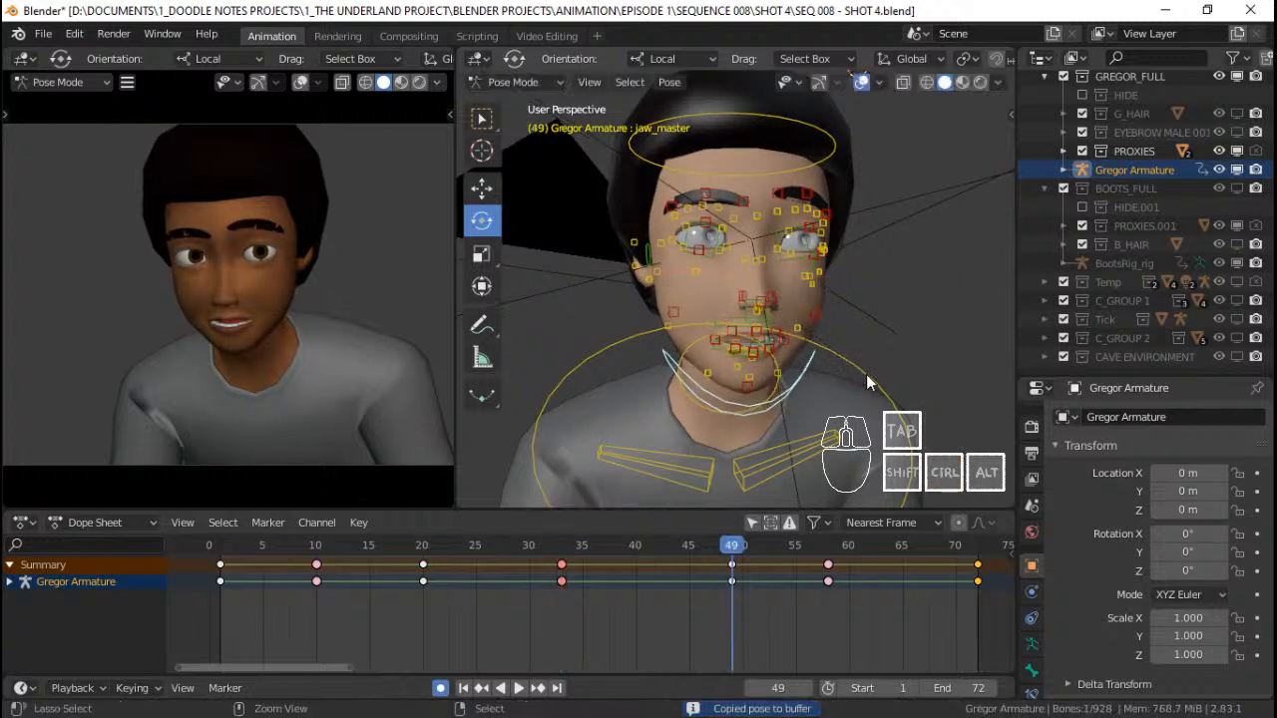
key("ctrl+v")
key("Up")
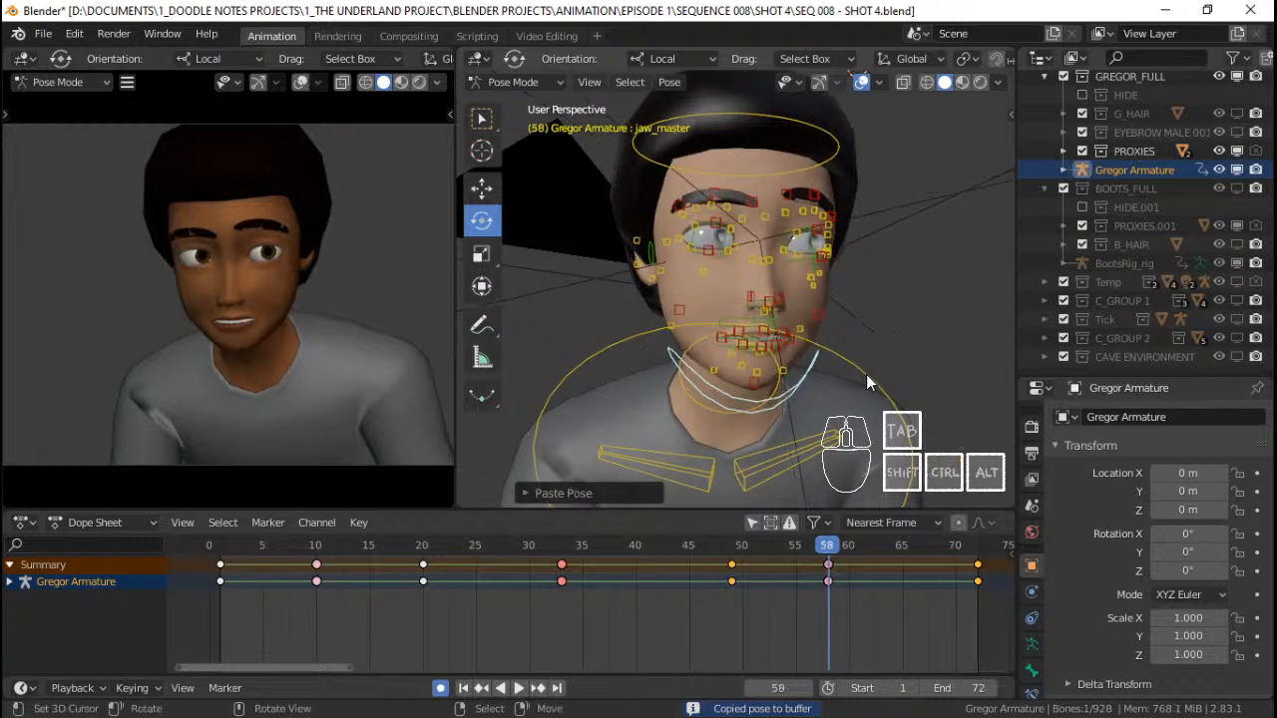
key("ctrl+v")
Save the file and play the animation from frame 1 to check the jaw change, ending back at frame 1
key("shift+Left")
key("ctrl+s")
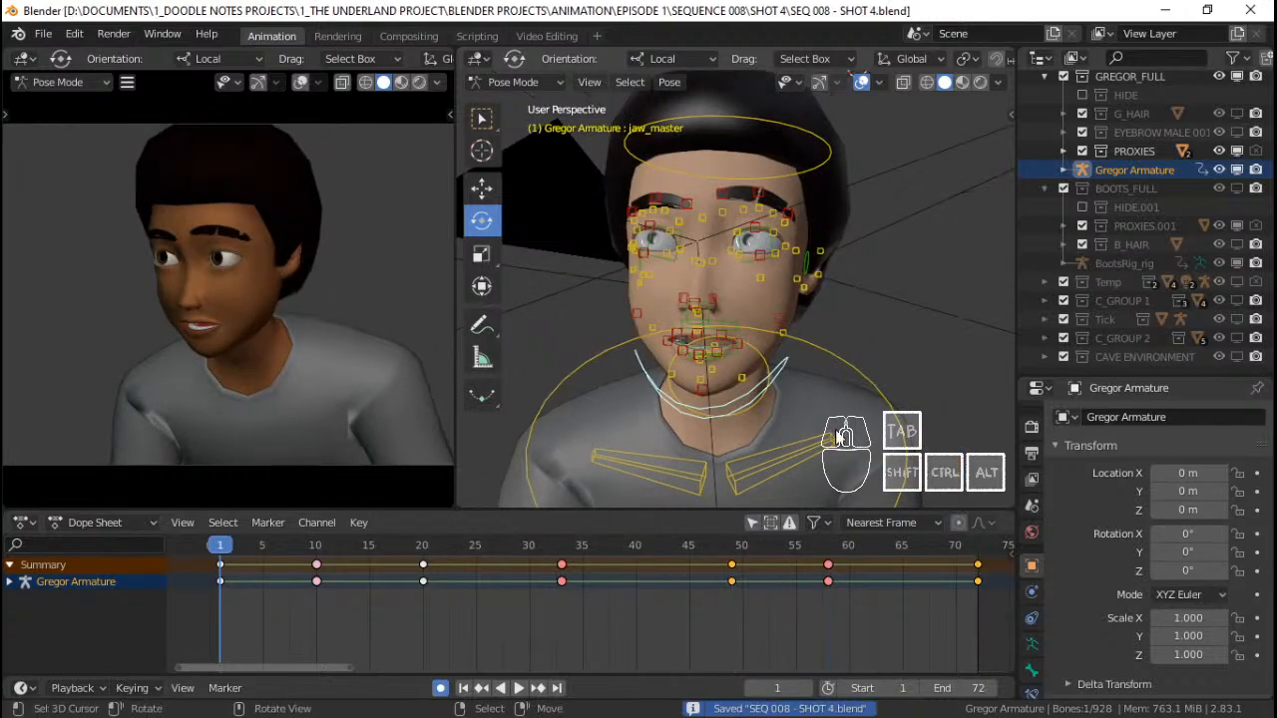
key("space")
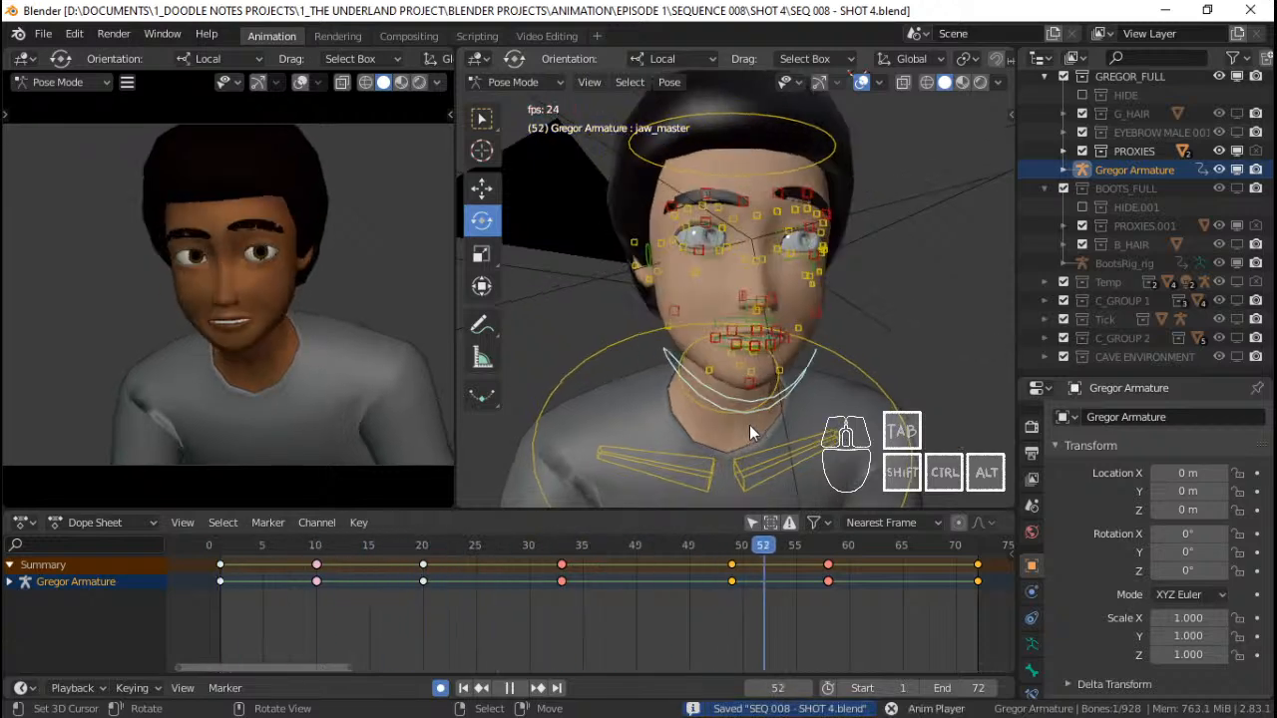
key("space")
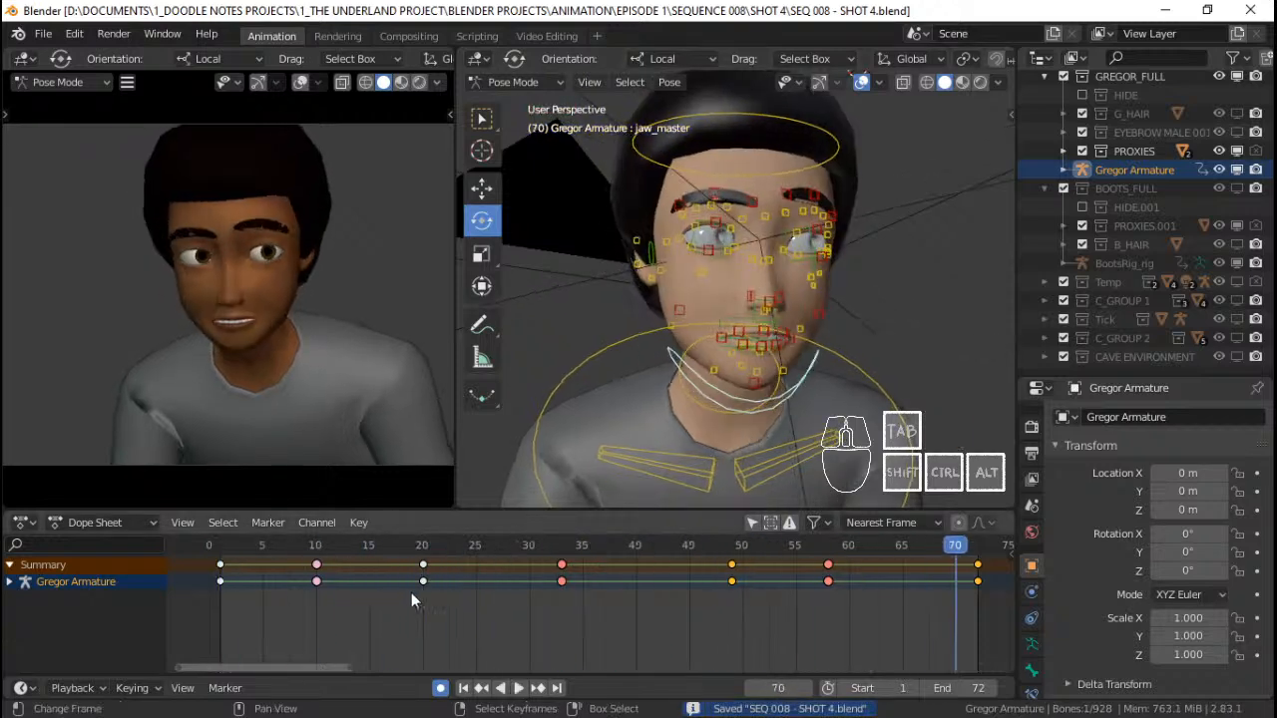
left_click(234, 579)
left_click(218, 579)
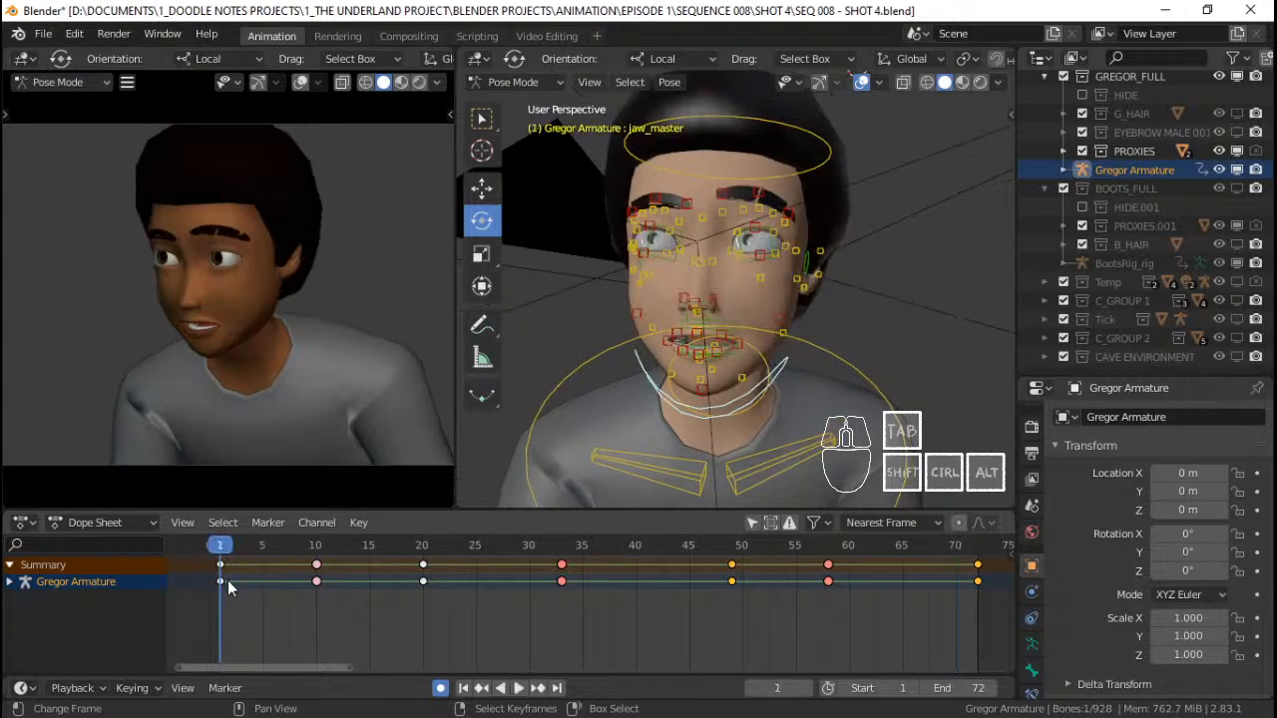
Set the new keyframe type to Breakdown and save the file
left_click(132, 689)
left_click(139, 567)
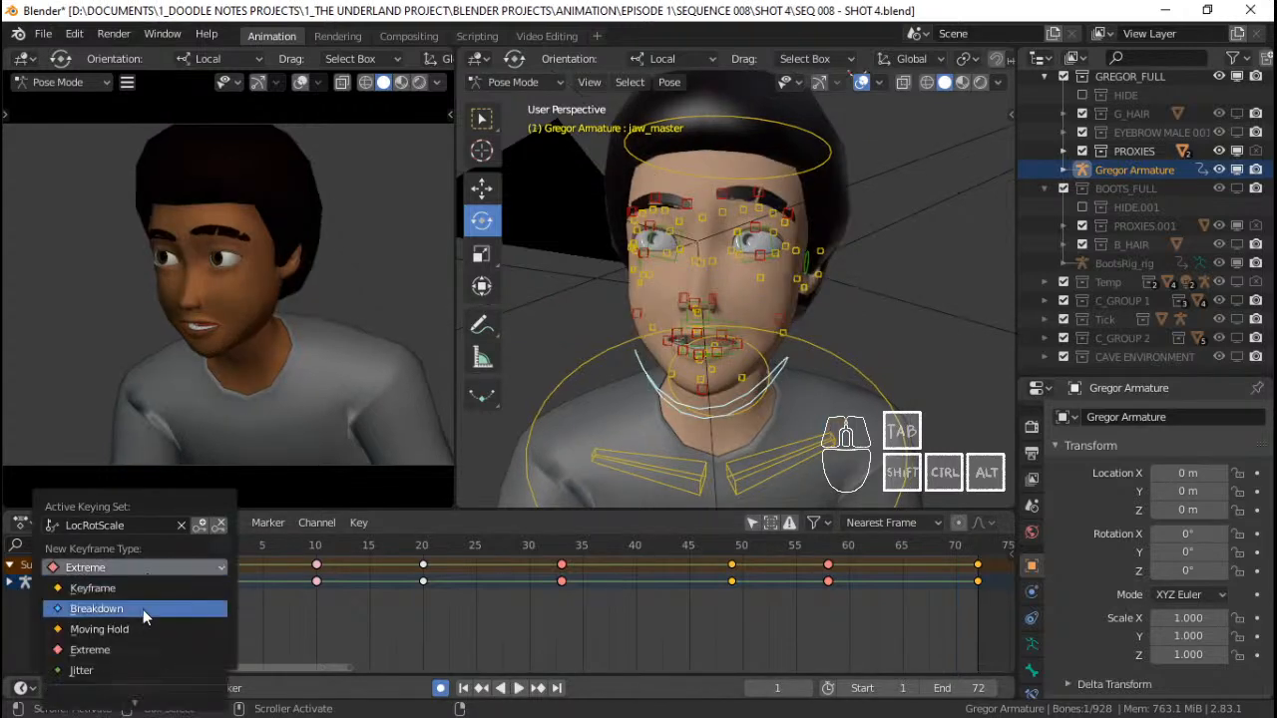
left_click(143, 610)
key("ctrl+s")
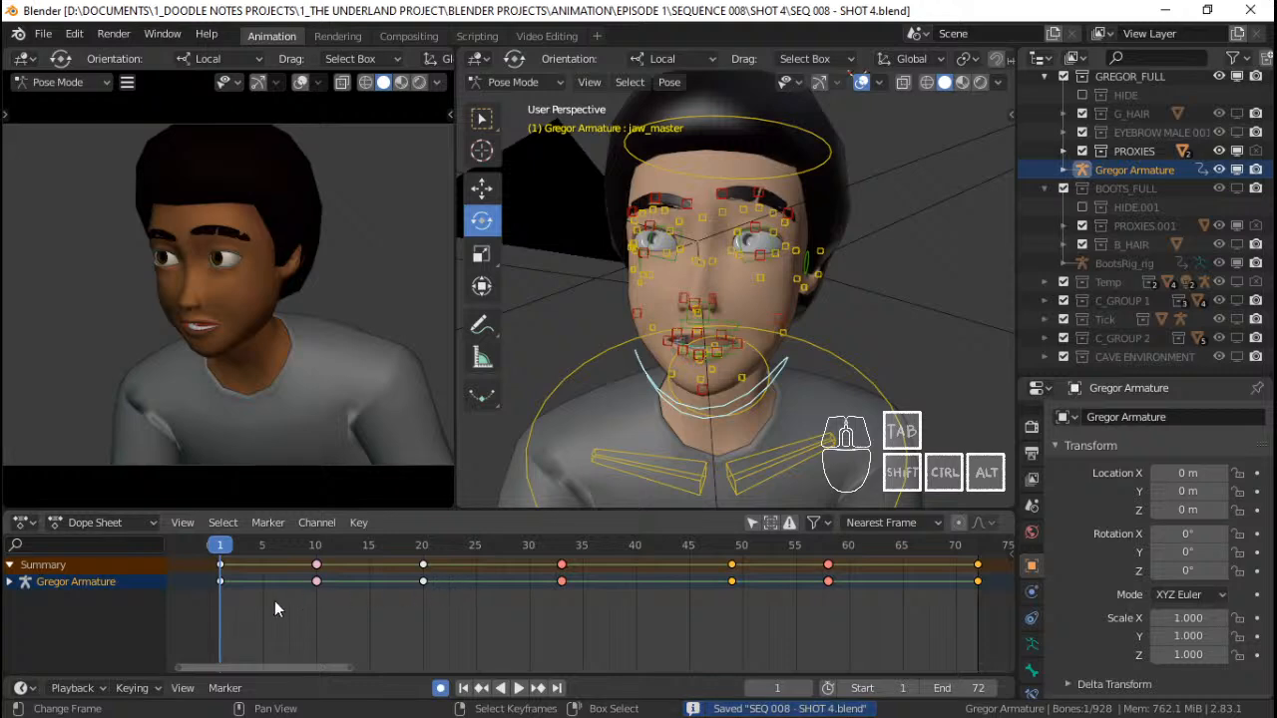
Play and scrub through the opening transition, ending on frame 5 between the first two poses
key("space")
key("space")
left_click_drag(237, 587, 270, 585)
key("space")
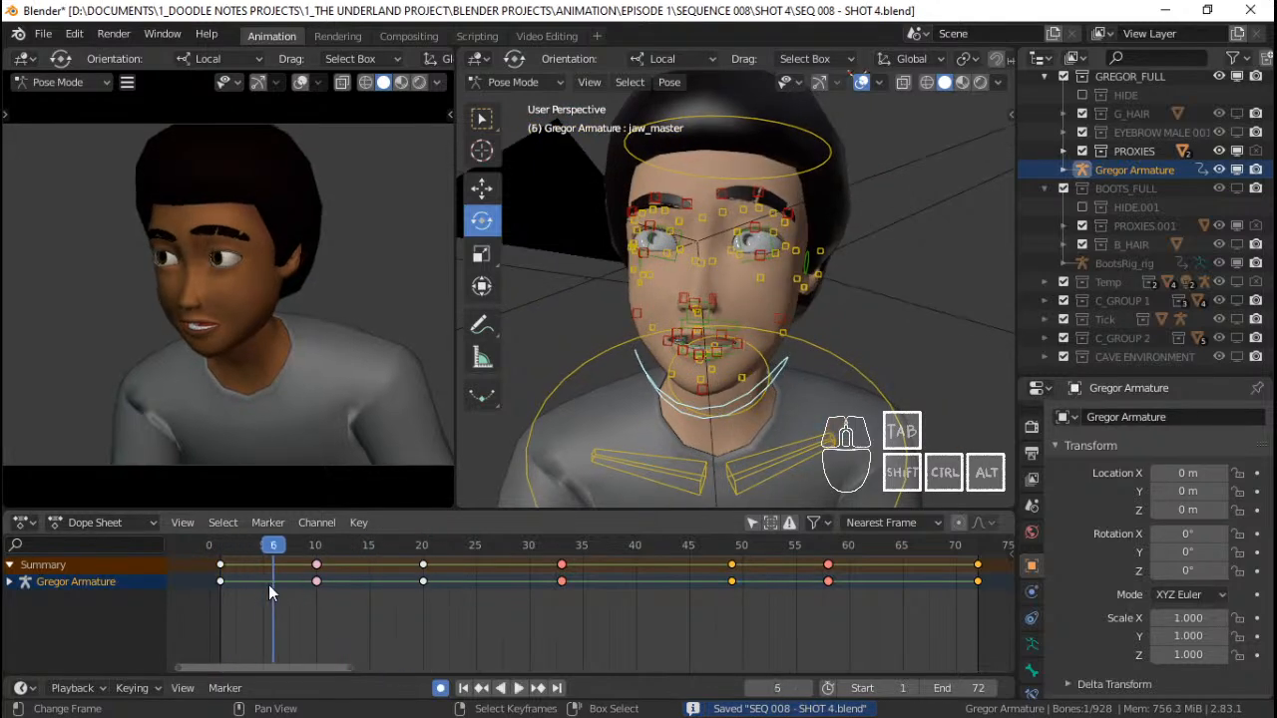
key("space")
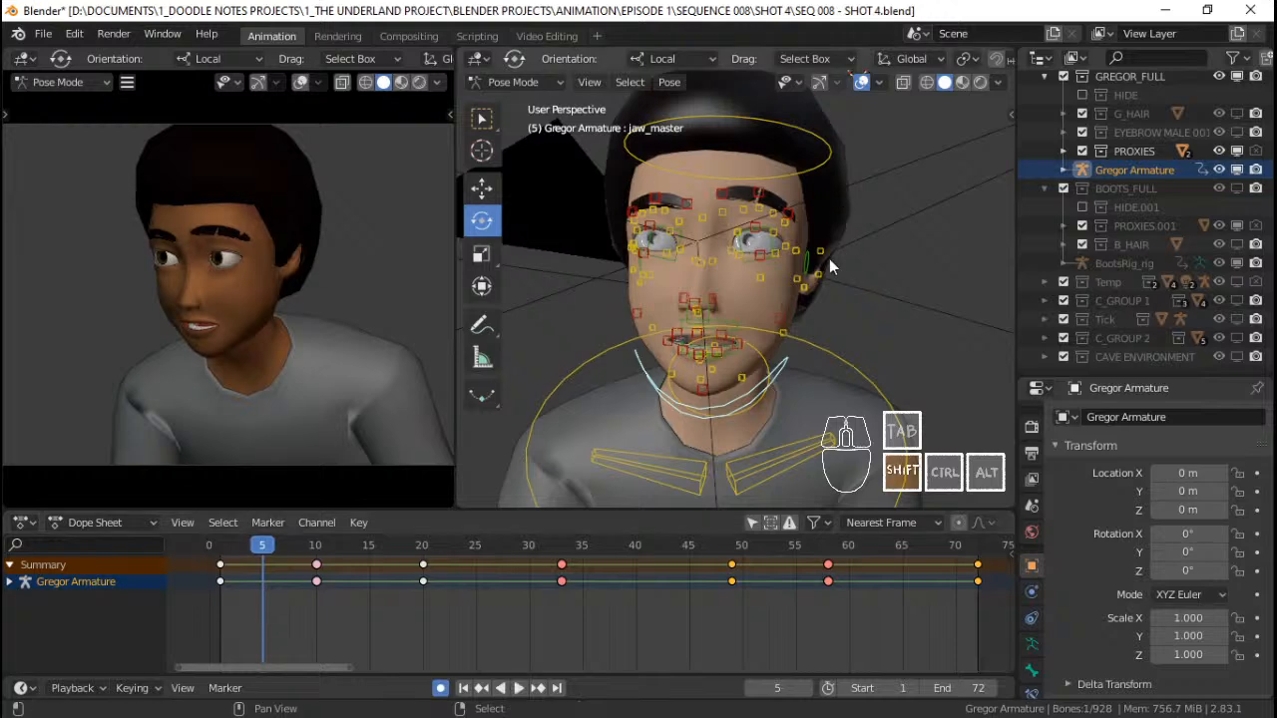
Select all of Gregor's control bones and create a breakdown pose at frame 5 that leans toward the frame 10 pose
key("a")
key("shift+e")
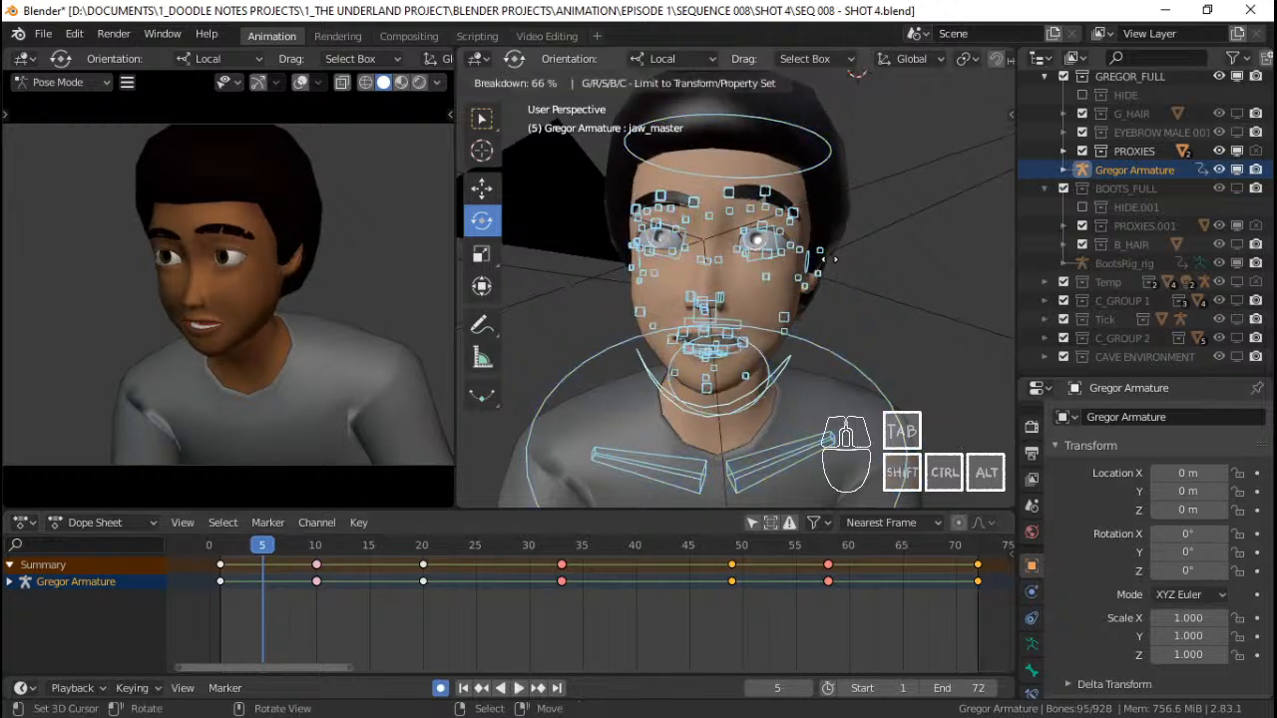
left_click(902, 233)
key("shift+e")
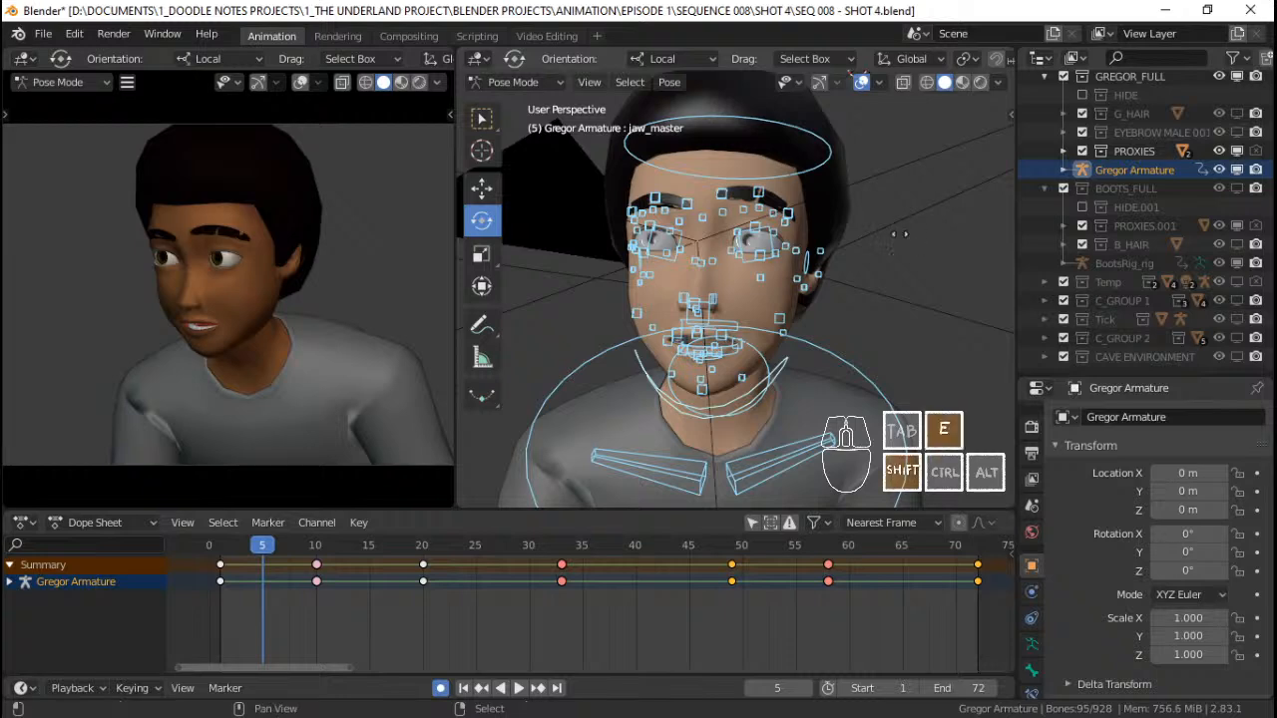
Play the start of the shot from frame 1 to check the new breakdown, ending on frame 5
key("space")
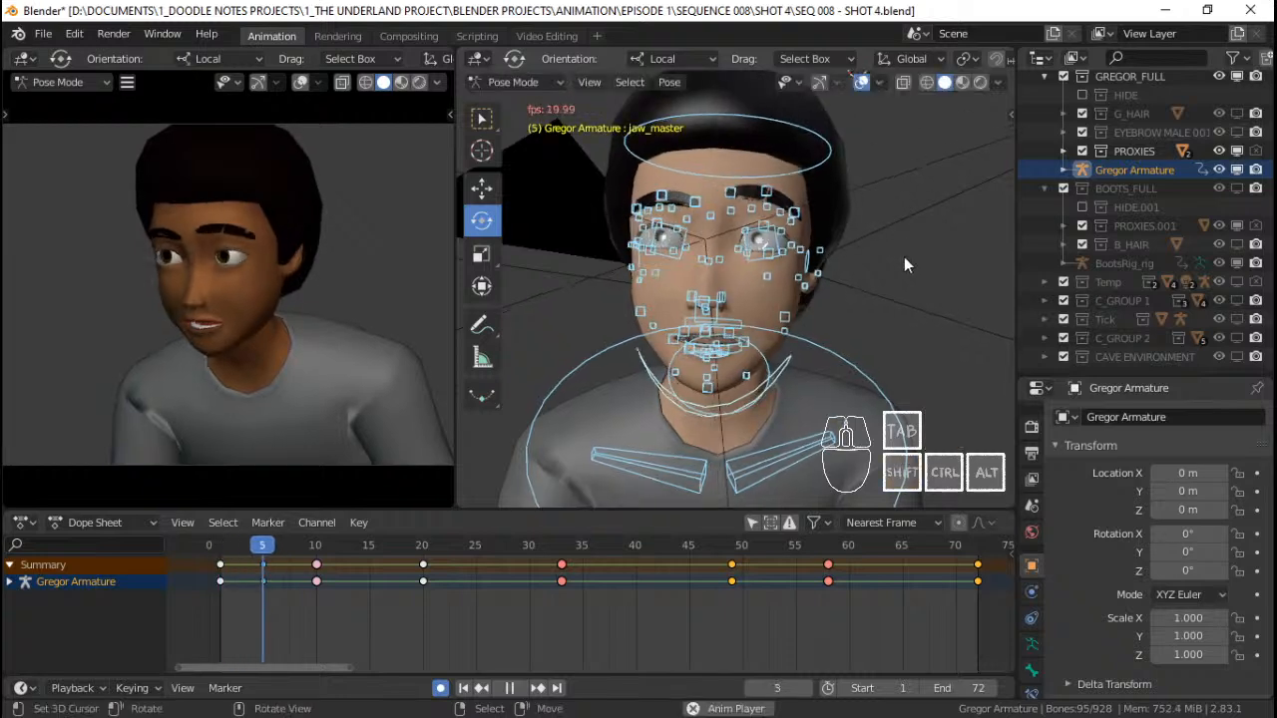
key("space")
left_click(217, 573)
key("space")
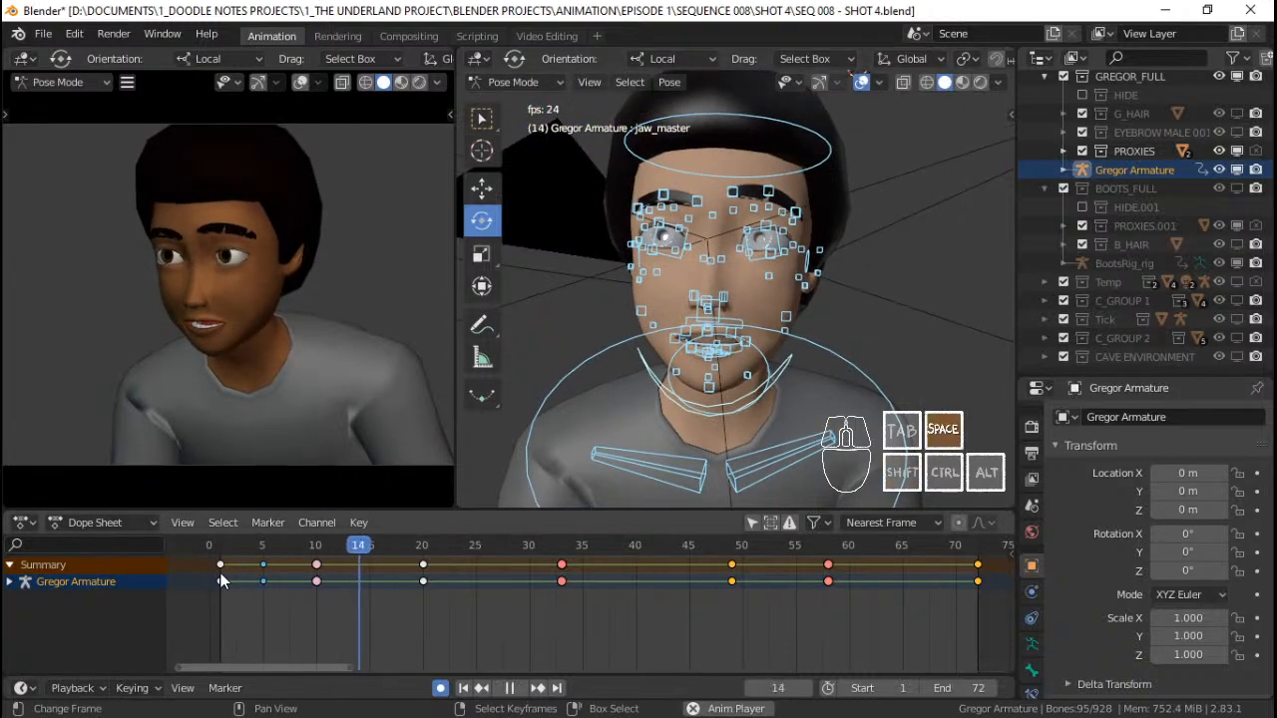
left_click(221, 573)
key("space")
left_click(266, 574)
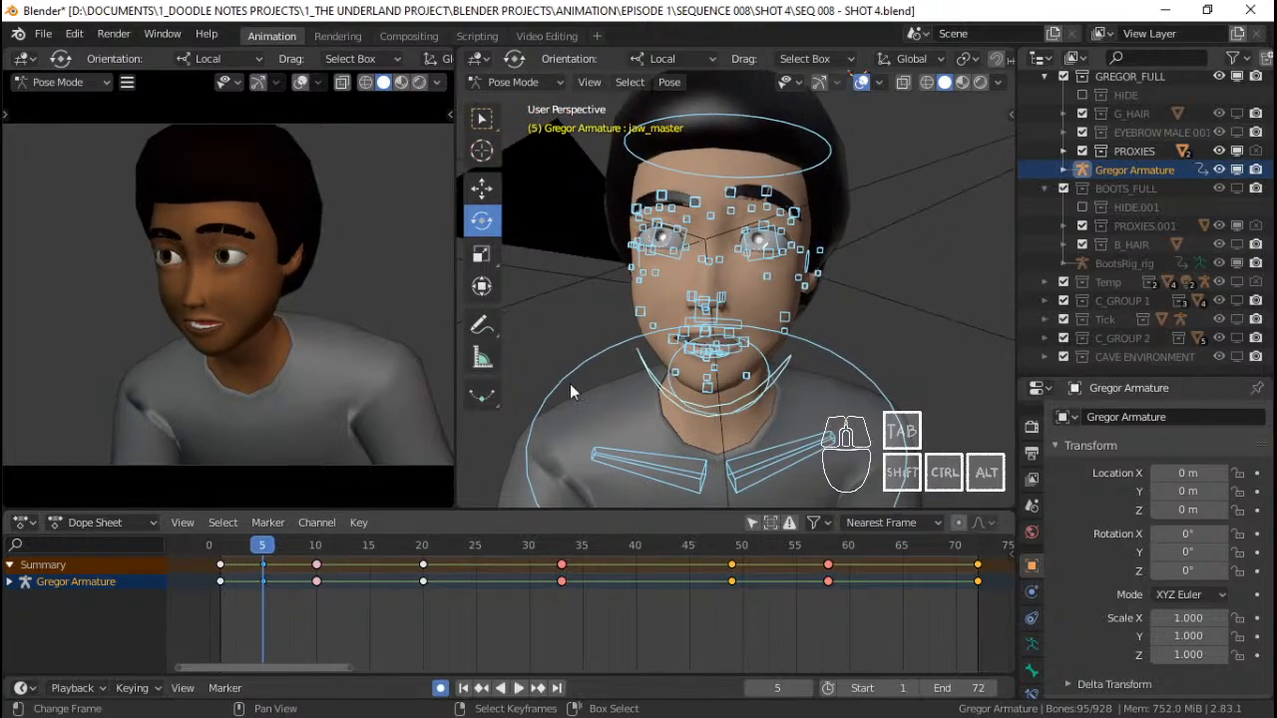
Examine Gregor's eyelid and eyebrow controls up close on the frame 5 breakdown
scroll(668, 215, "up", 5)
middle_click_drag(668, 209, 705, 302, "shift")
scroll(770, 291, "up", 3)
scroll(728, 298, "down", 1)
right_click(706, 296)
scroll(708, 299, "up", 3)
scroll(736, 314, "down", 3)
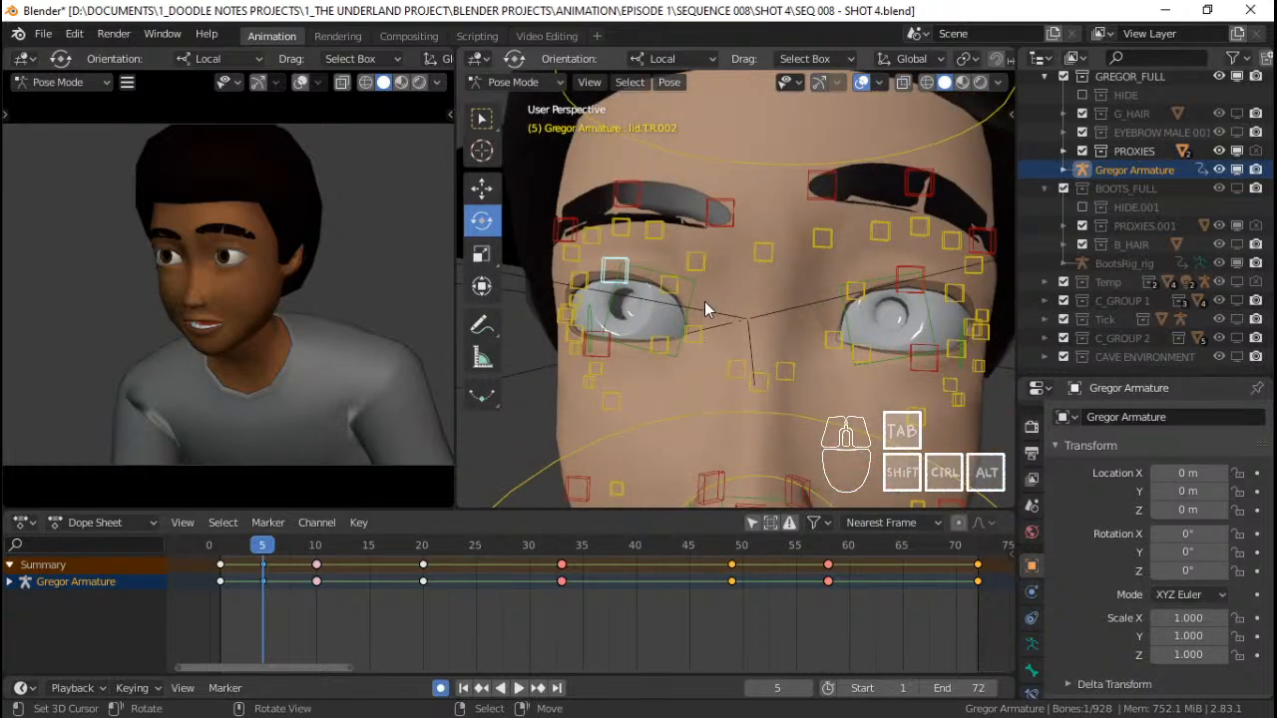
key("a")
scroll(705, 301, "down", 5)
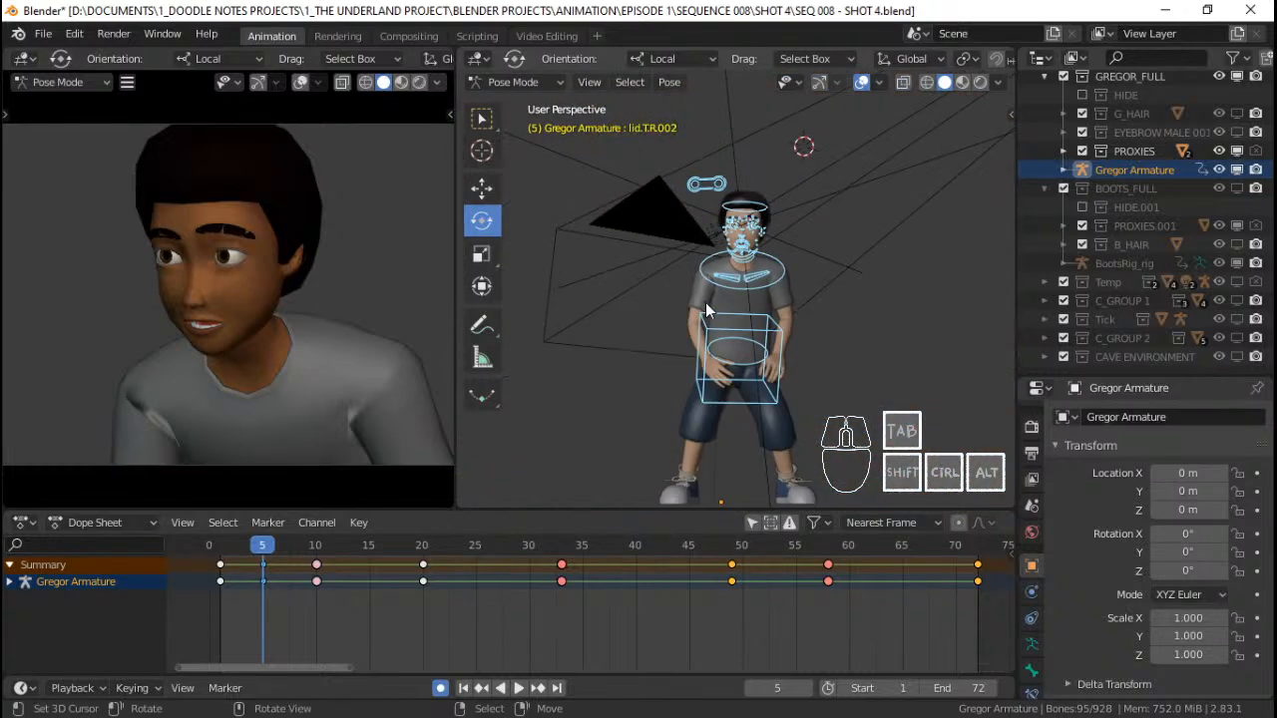
scroll(705, 303, "up", 2)
scroll(715, 301, "up", 2)
middle_click_drag(714, 302, 713, 403, "shift")
scroll(725, 262, "up", 2)
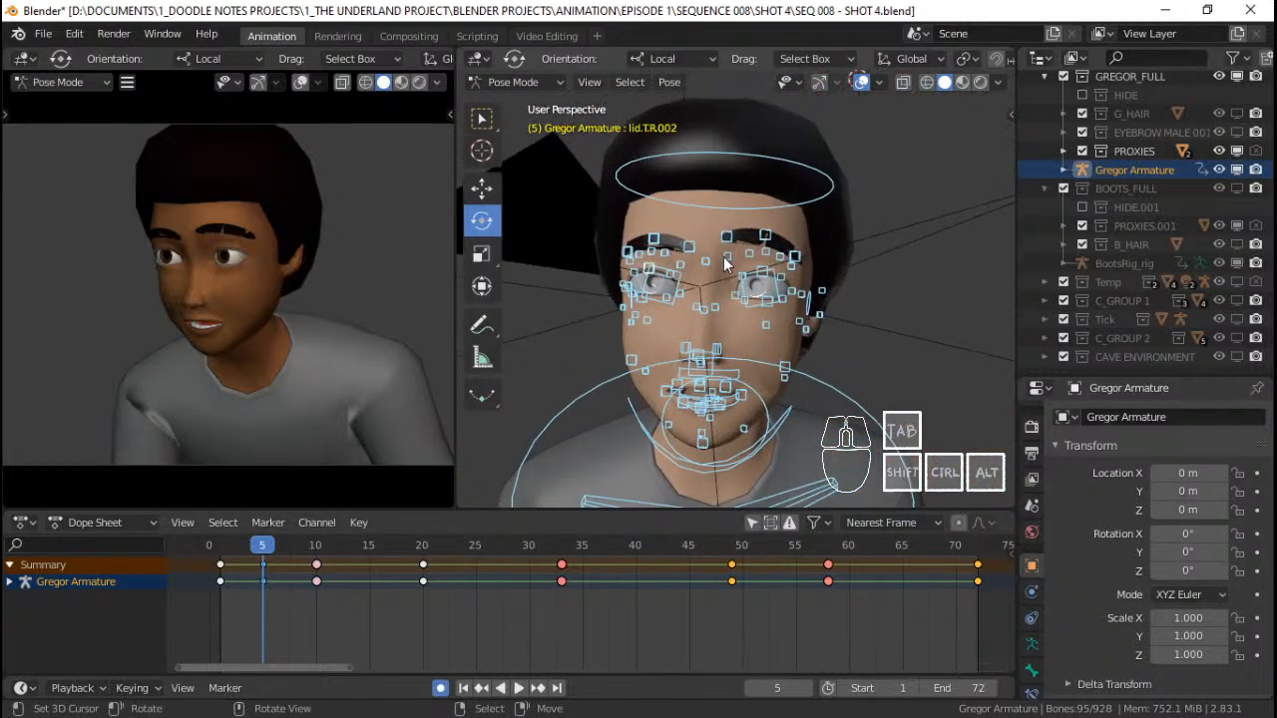
left_click(686, 246)
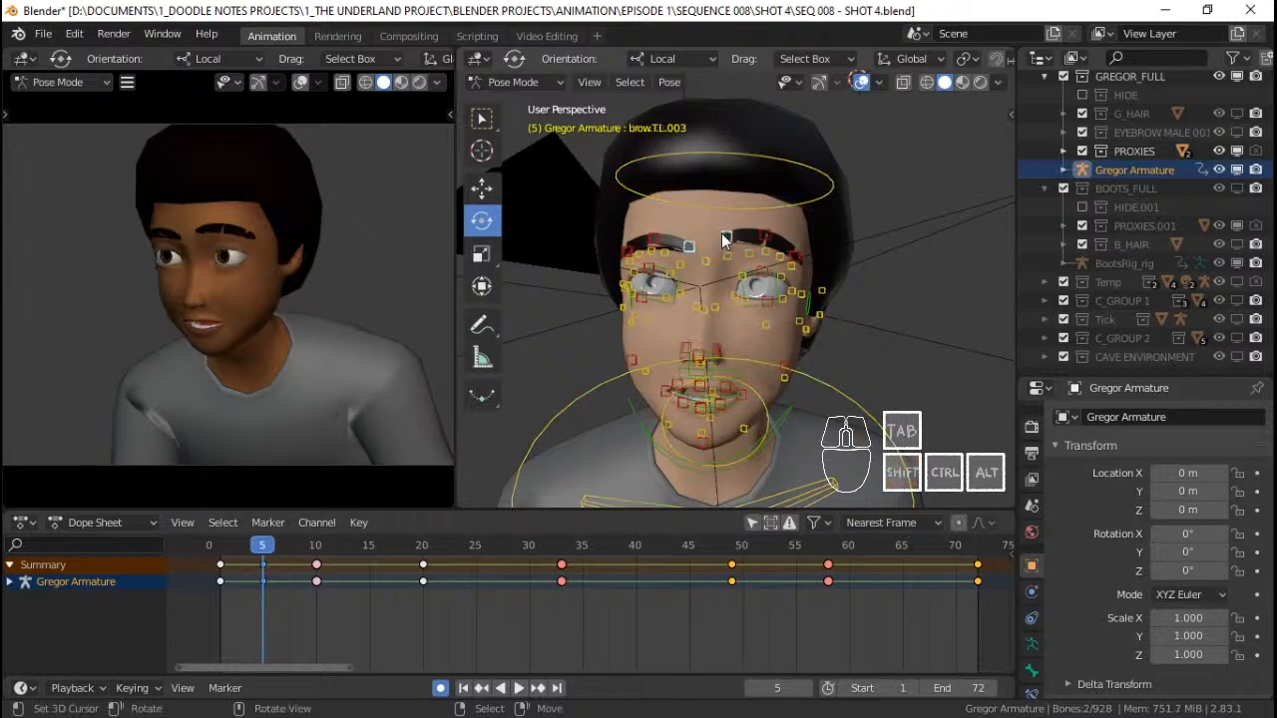
scroll(725, 249, "up", 8)
scroll(724, 280, "down", 5)
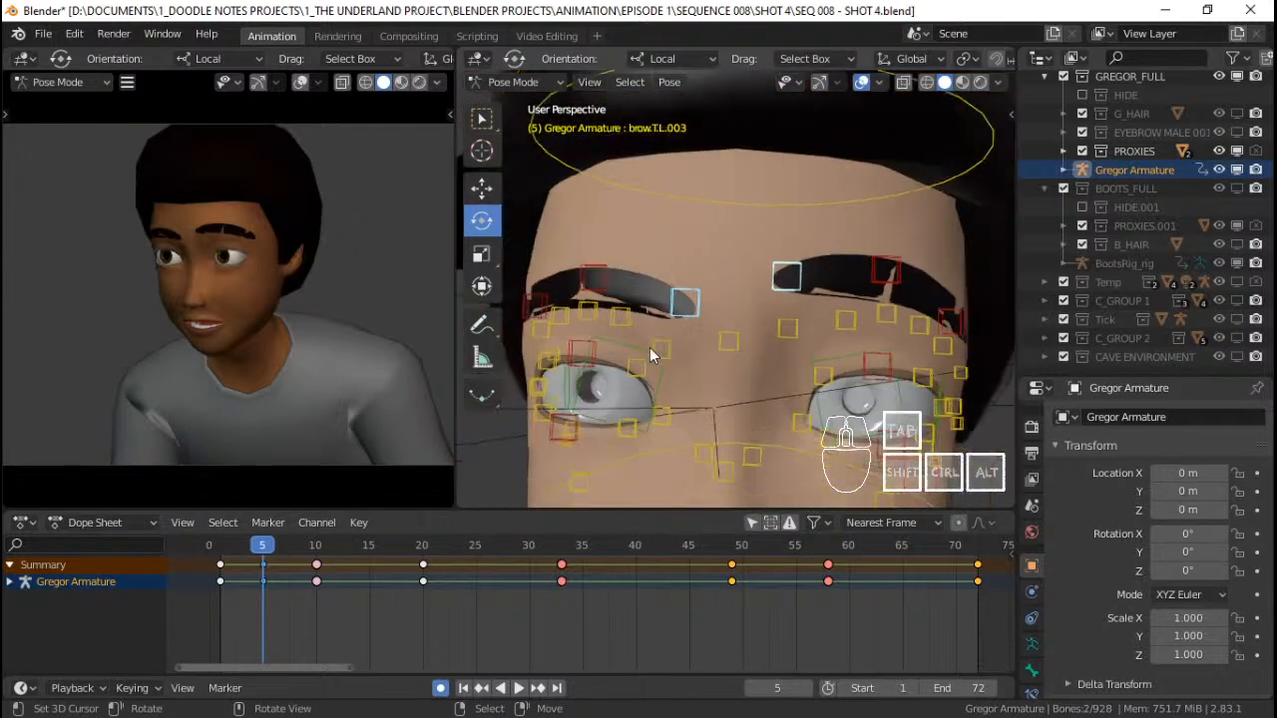
Lower the middle upper lid control of Gregor's right eye until the eye is nearly closed at frame 5
middle_click_drag(669, 312, 790, 418)
middle_click_drag(592, 263, 723, 317)
scroll(701, 402, "up", 4)
right_click(710, 234)
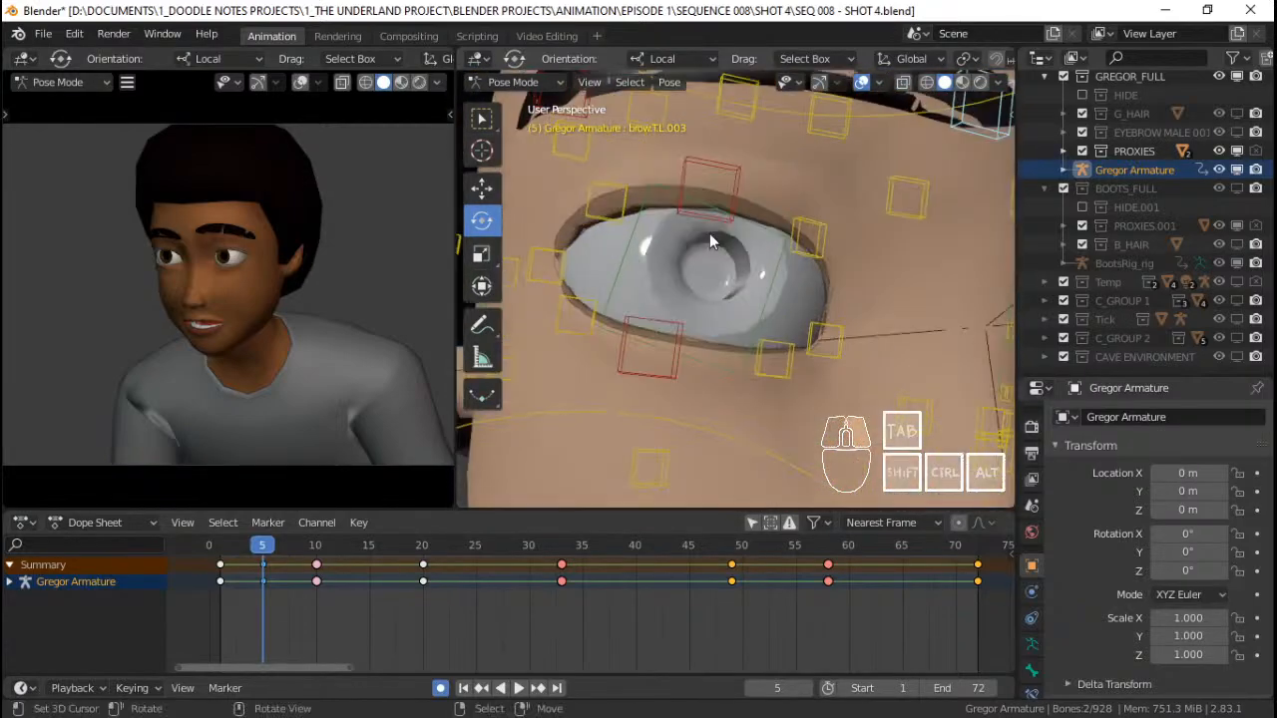
scroll(710, 235, "down", 2)
middle_click_drag(774, 261, 736, 233)
key("g")
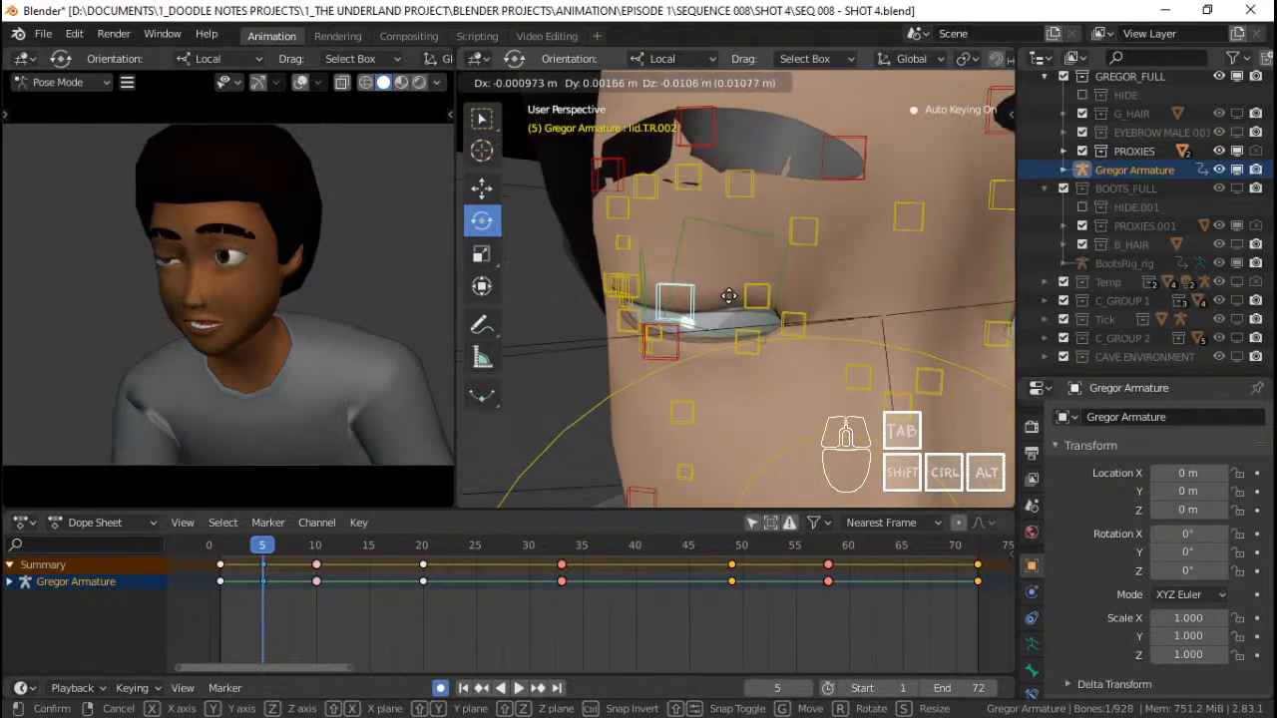
right_click(729, 298)
scroll(729, 284, "up", 1)
middle_click_drag(728, 282, 749, 283)
middle_click_drag(748, 284, 778, 273, "shift")
scroll(757, 280, "down", 1)
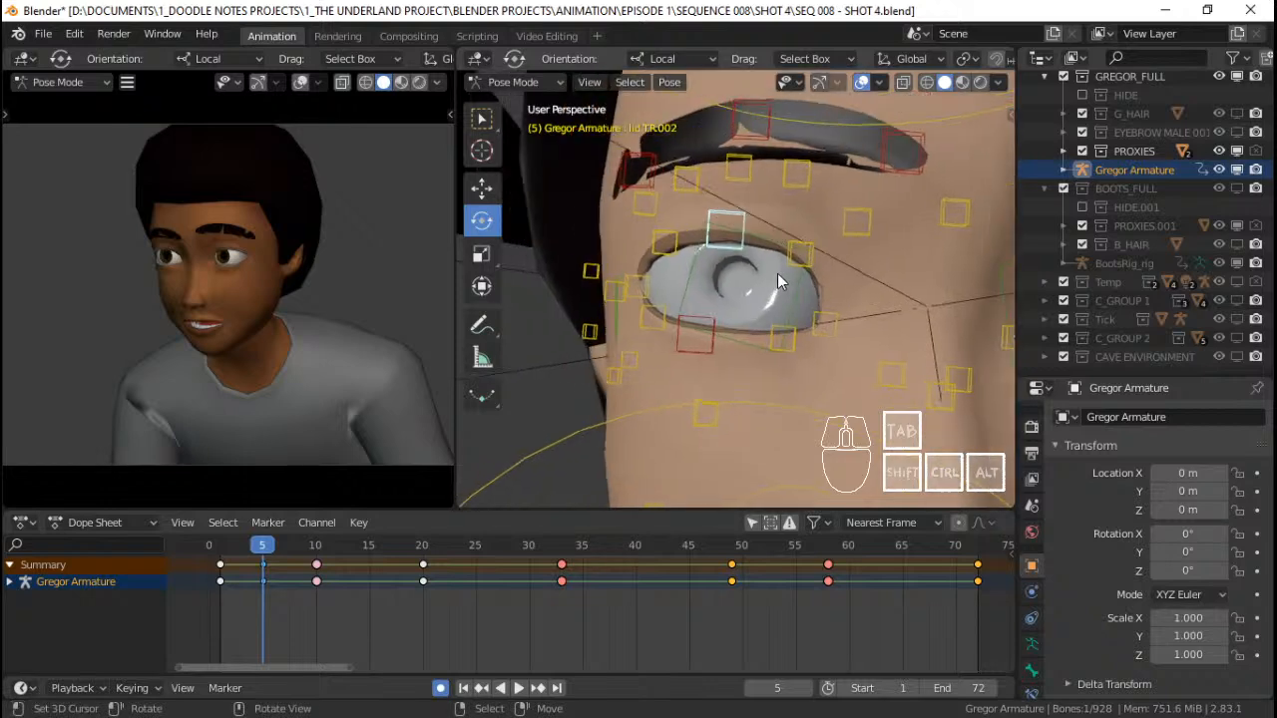
key("g")
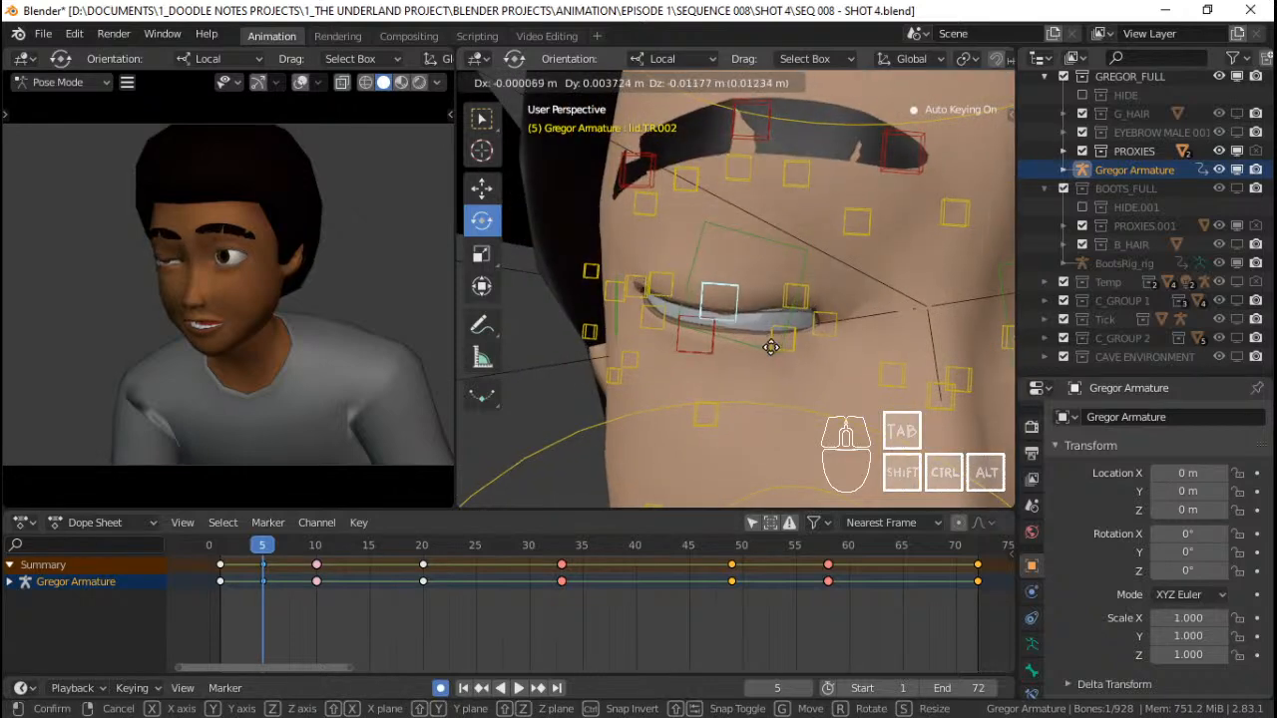
left_click(770, 349)
Bring the inner and outer upper lid controls of the right eye down toward the lower lid
left_click(796, 297)
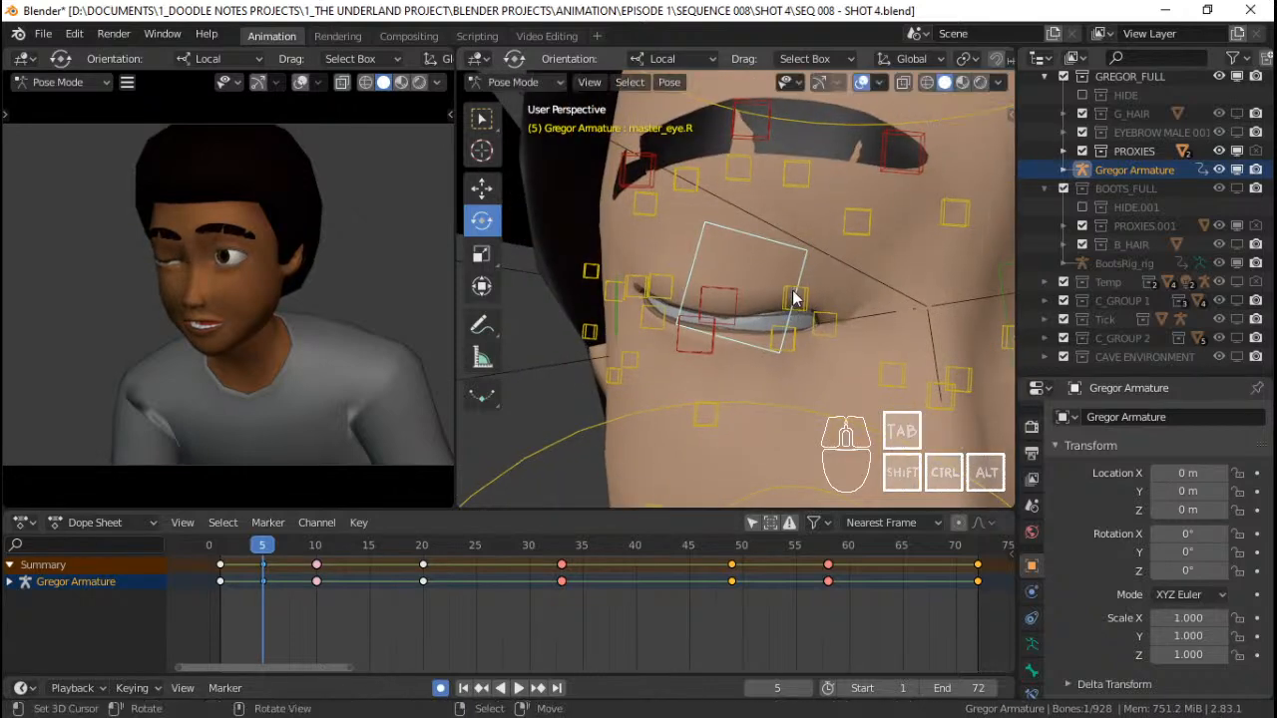
key("g")
left_click(775, 314)
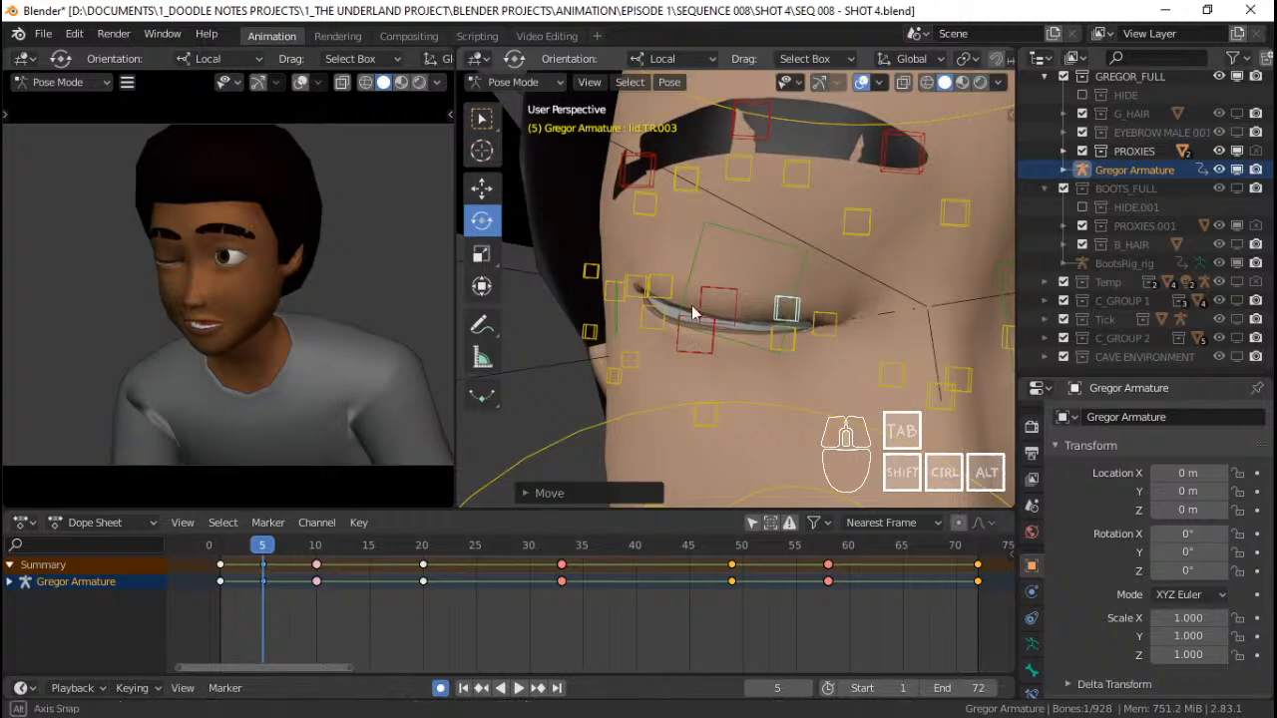
middle_click_drag(692, 311, 755, 316)
right_click(718, 293)
key("g")
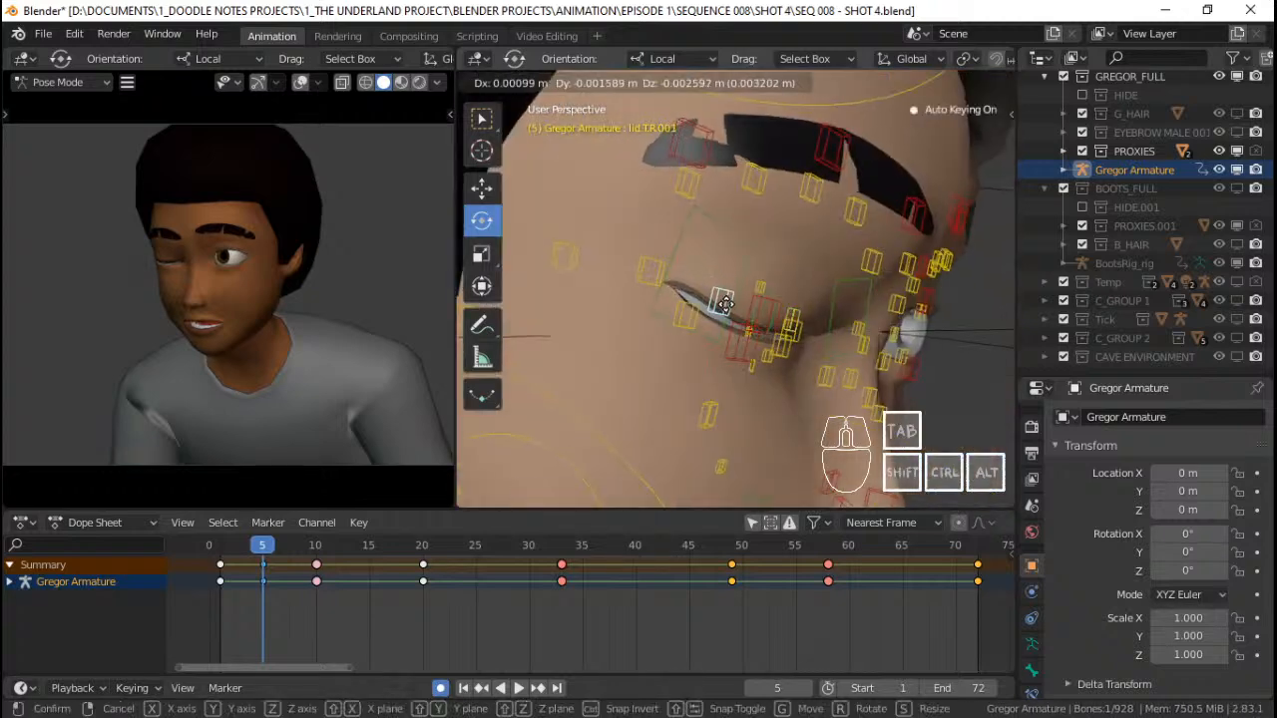
left_click(727, 304)
Reposition the middle and inner lower lid controls of the right eye to meet the upper lid
middle_click_drag(842, 352, 707, 323)
right_click(706, 329)
key("g")
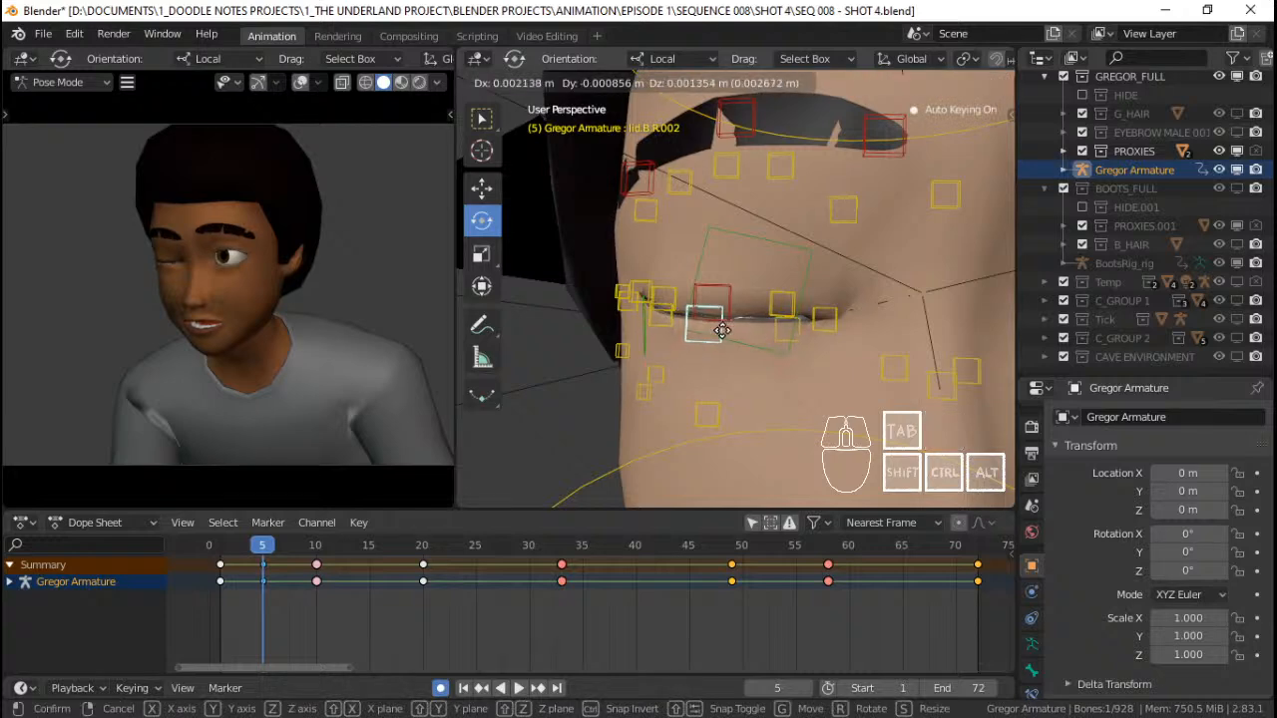
left_click(722, 330)
middle_click_drag(833, 348, 781, 346)
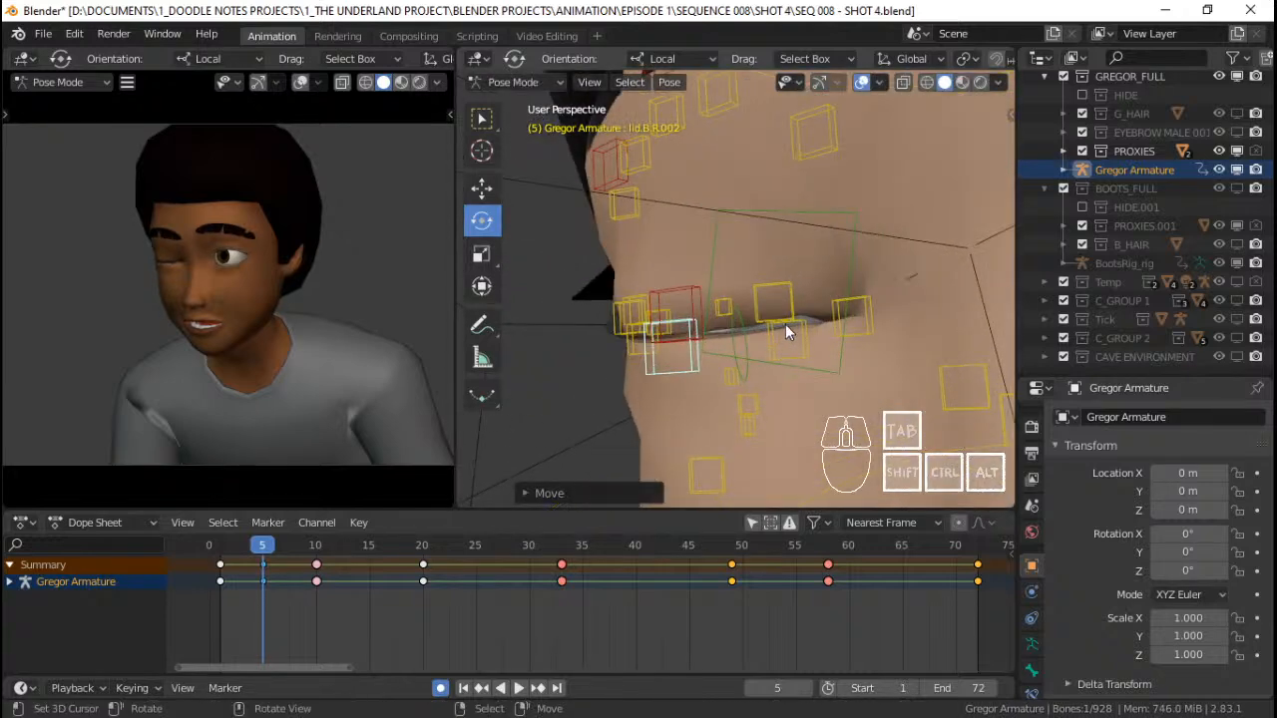
right_click(785, 329)
key("g")
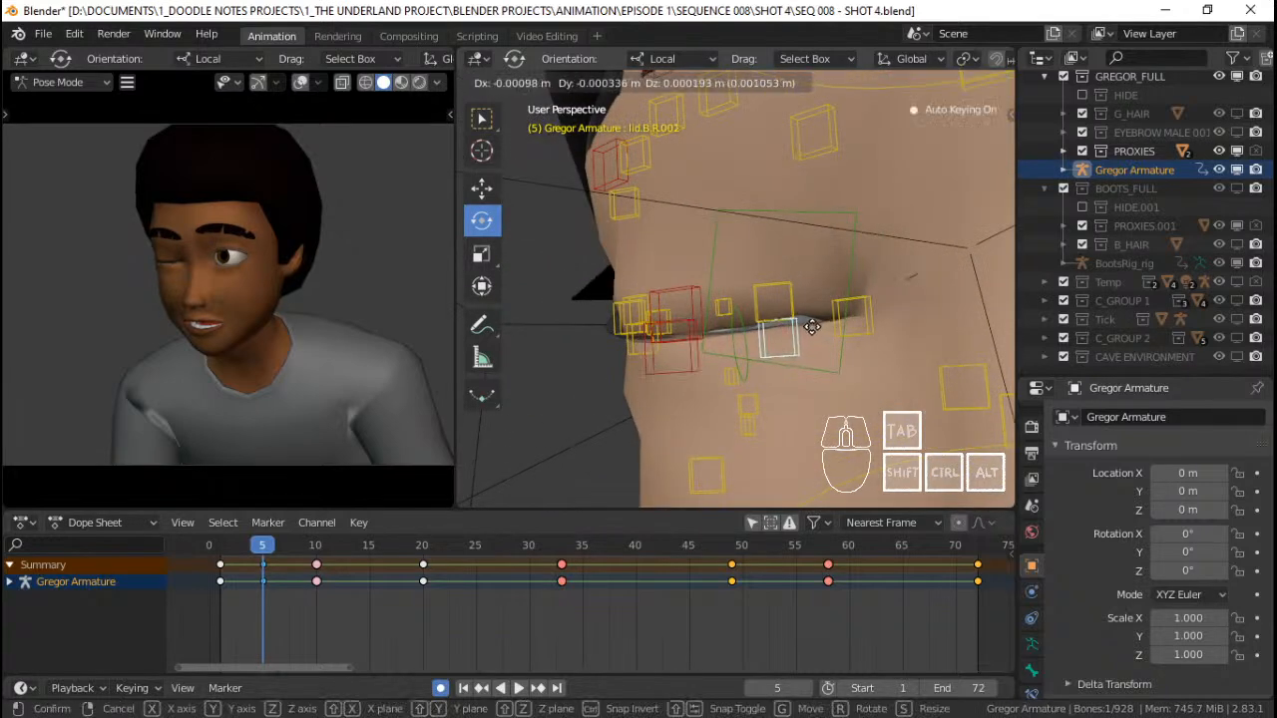
left_click(812, 328)
Adjust the inner upper lid control and move the outer lower lid control to close the gap in the right eye
right_click(796, 292)
key("g")
left_click(764, 317)
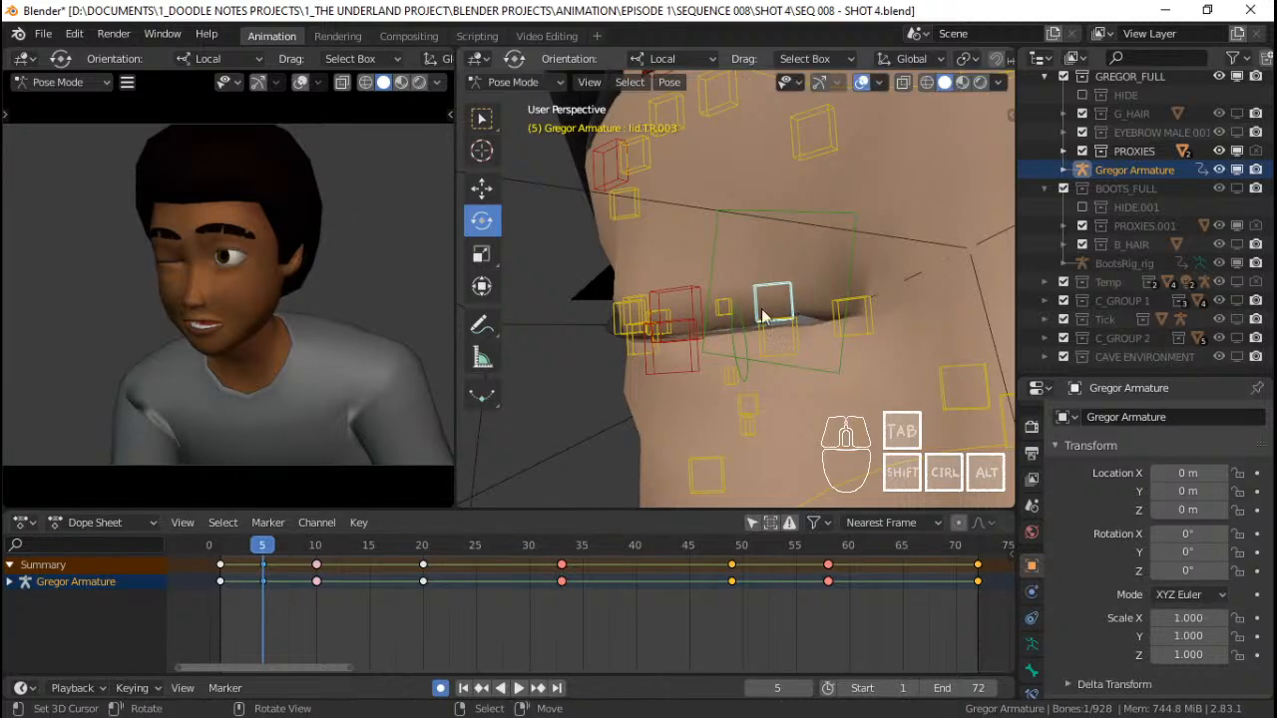
middle_click_drag(763, 317, 684, 297)
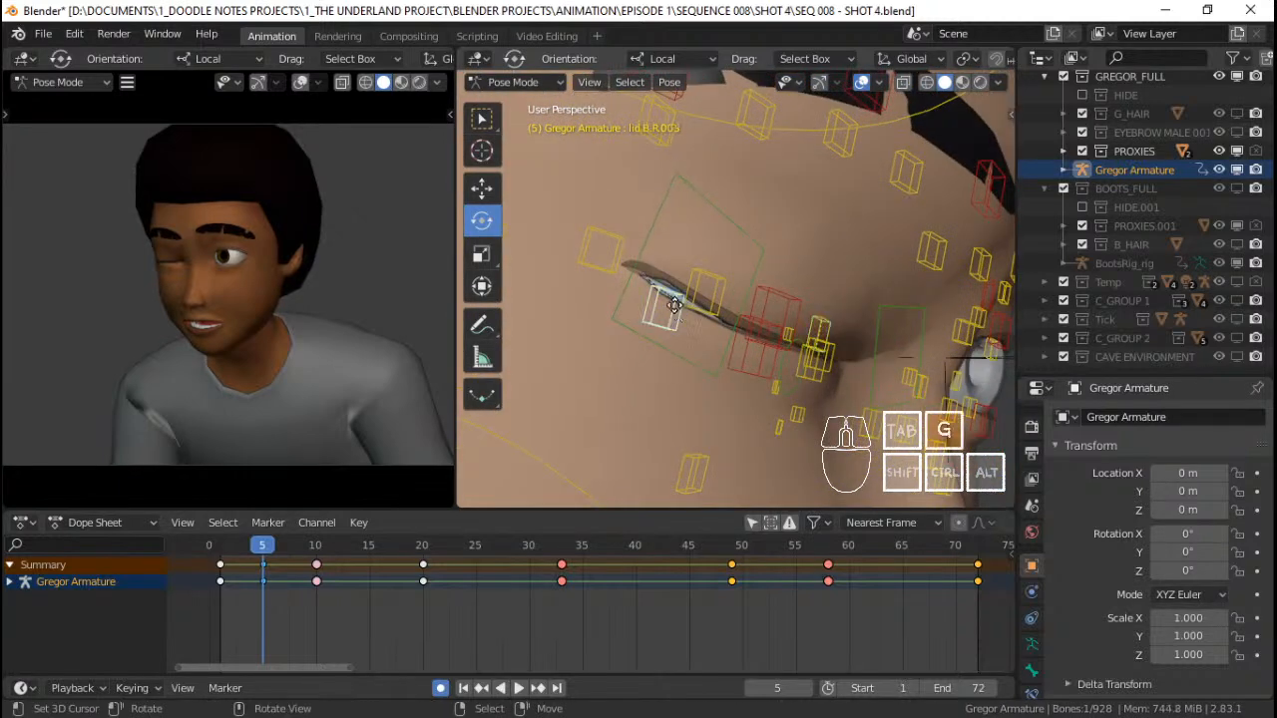
key("g")
left_click(695, 311)
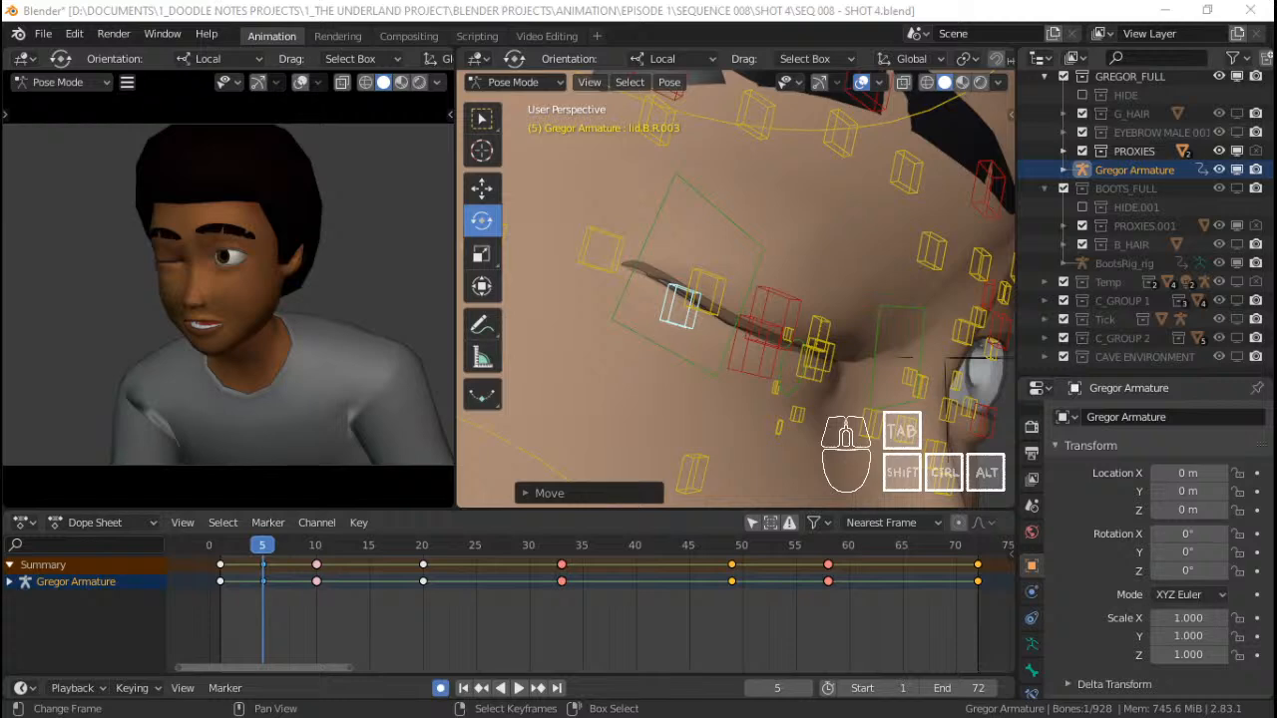
Shift the middle lid controls and the outer lower lid control to tighten the right eye's closed lid line
left_click(709, 284, "shift")
middle_click_drag(774, 326, 826, 352)
right_click(734, 304)
right_click(725, 347, "shift")
key("g")
left_click(738, 365)
right_click(687, 311)
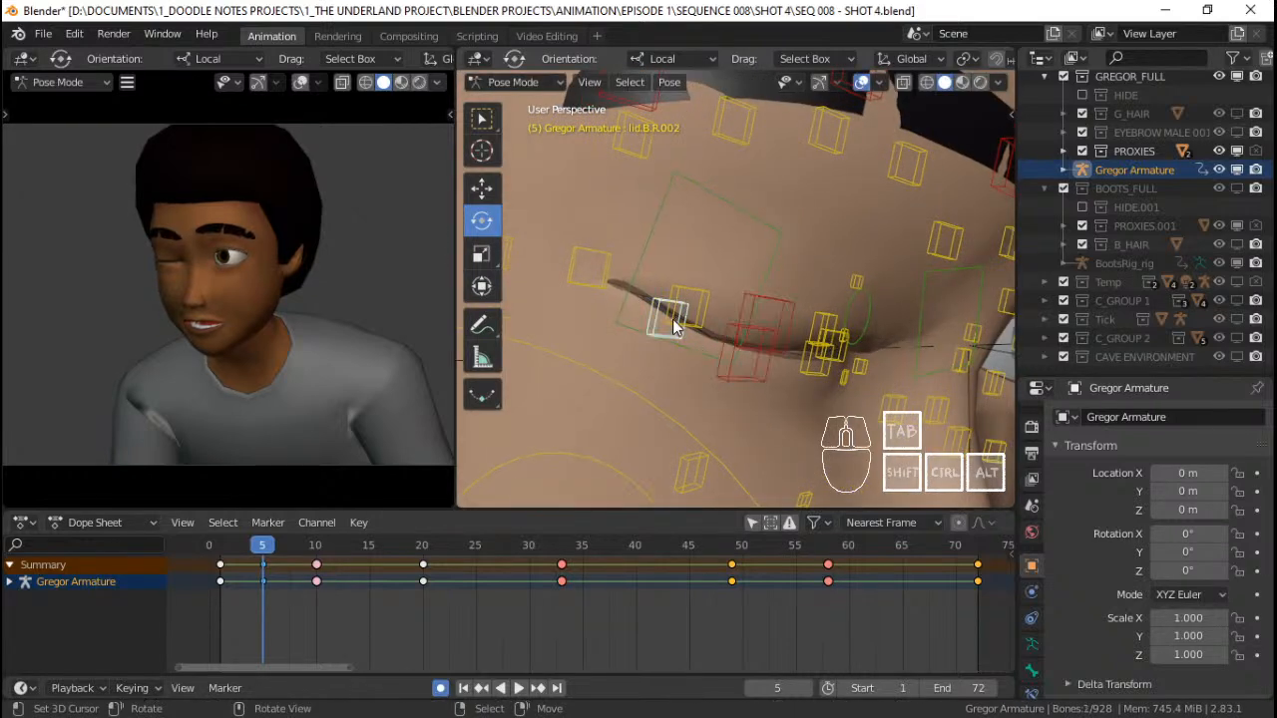
key("g")
left_click(683, 316)
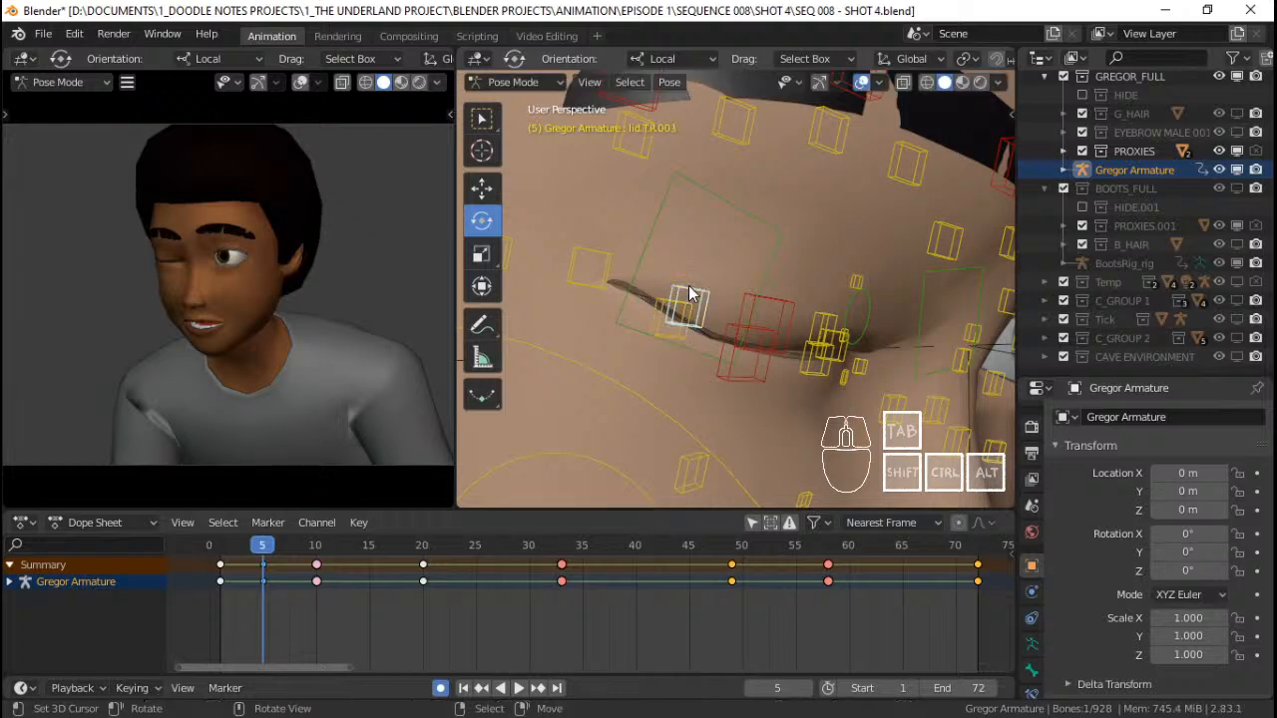
Fine-tune the outer and inner upper lid controls of the closed right eye, checking the lid from the side
key("g")
right_click(679, 280)
middle_click_drag(832, 357, 747, 380)
right_click(793, 313)
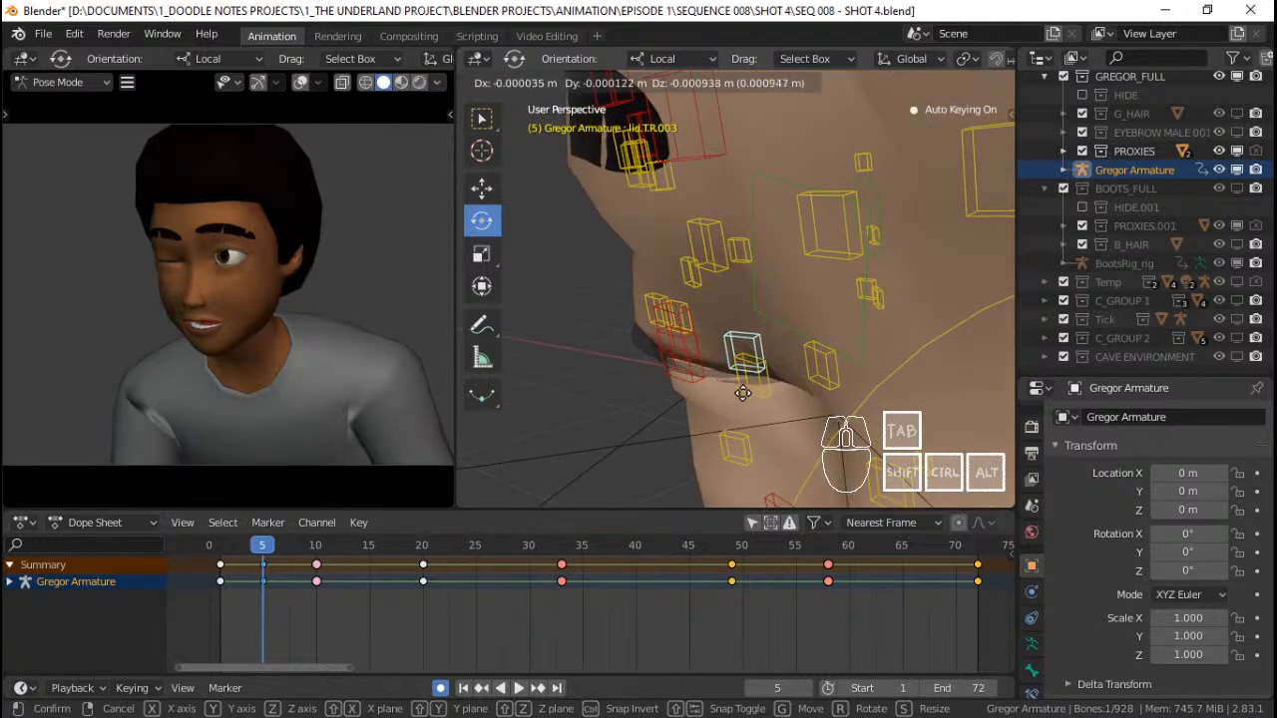
middle_click_drag(639, 393, 608, 331)
key("g")
left_click(882, 437)
Select all the right eyelid controls, copy their closed pose and paste it mirrored onto the left eye
left_click(683, 368, "shift")
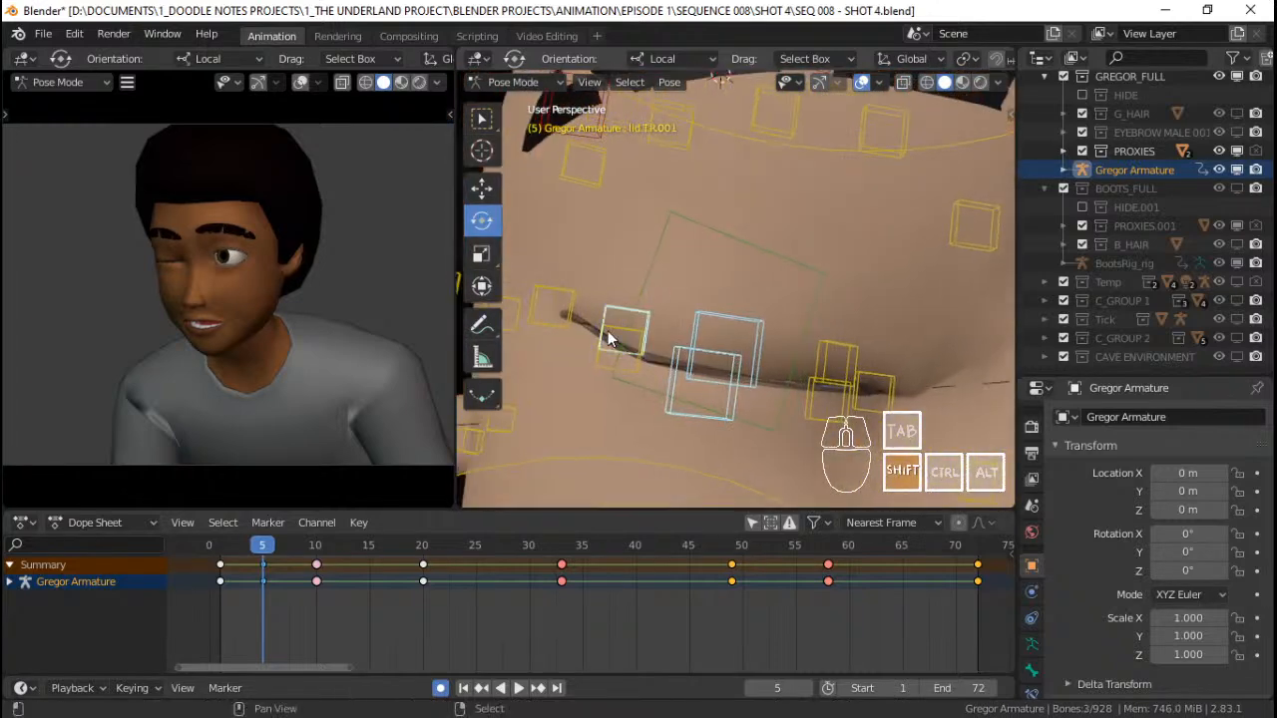
left_click(572, 315, "shift")
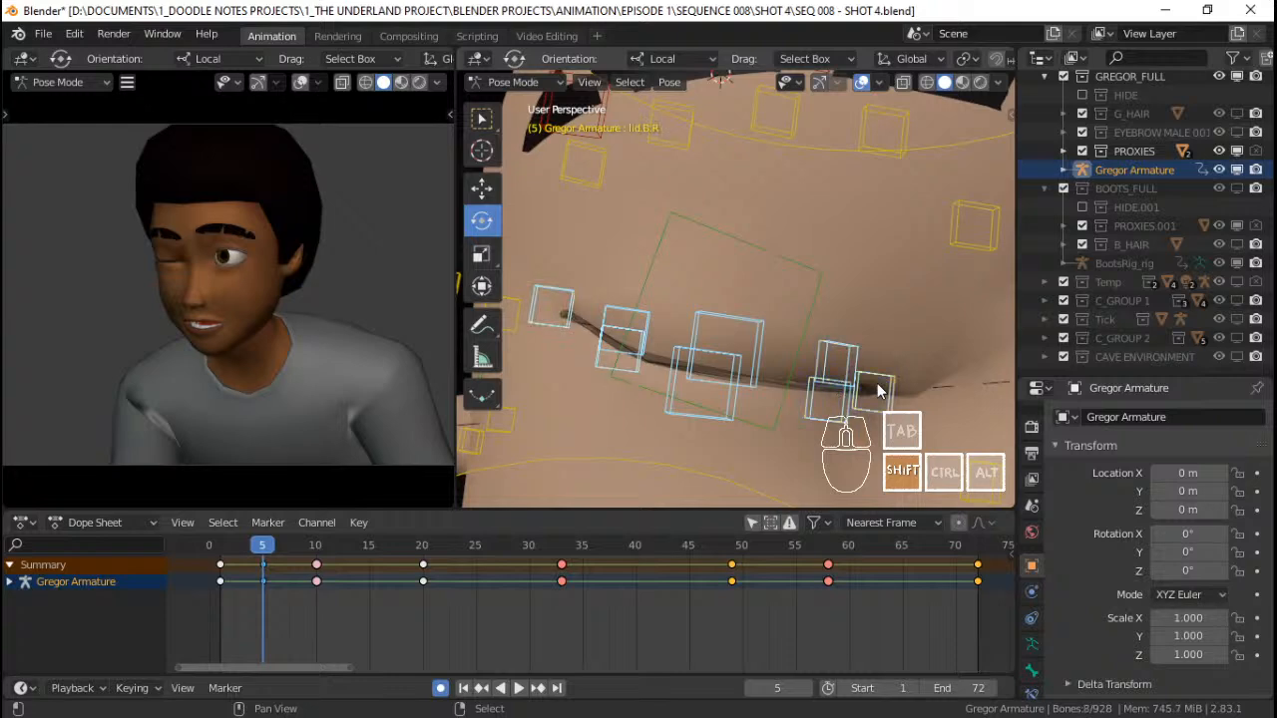
key("ctrl+v")
scroll(927, 411, "down", 6)
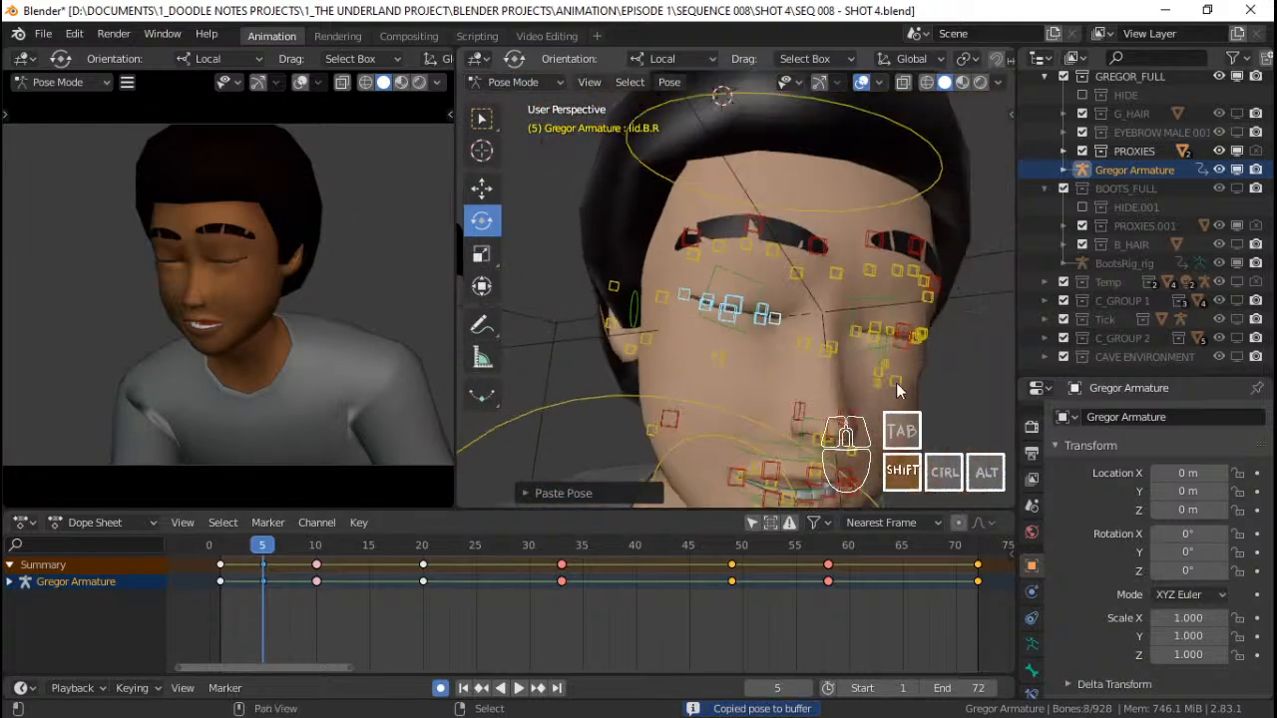
Refine the inner and middle upper lid controls of the right eye to smooth the closed lid
scroll(699, 371, "up", 5)
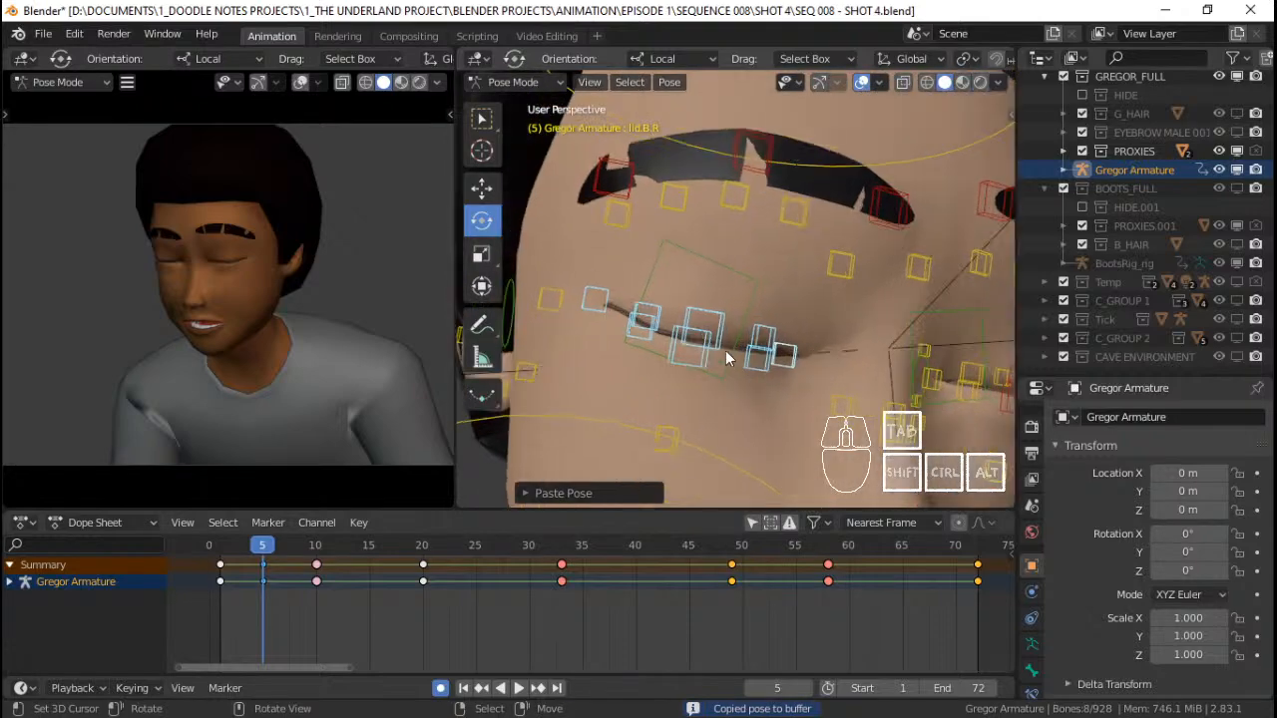
left_click(713, 313)
middle_click_drag(714, 317, 855, 328)
scroll(730, 347, "up", 2)
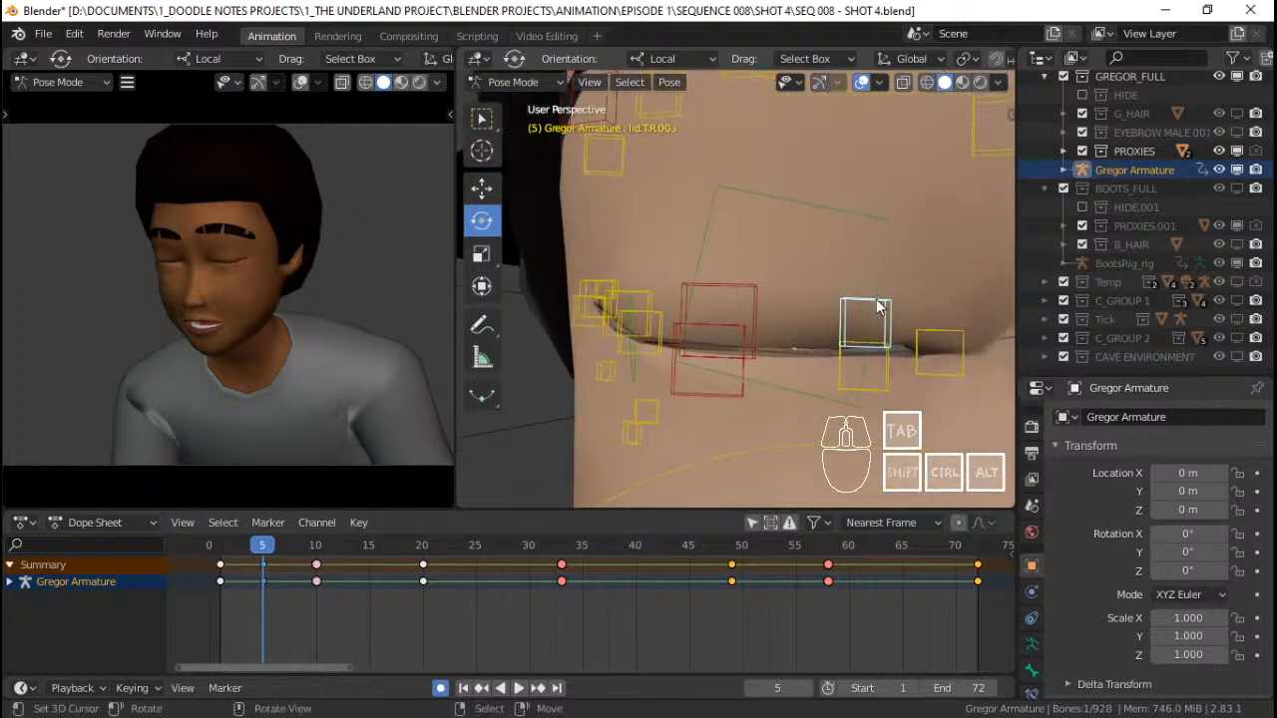
left_click(876, 310)
key("g")
right_click(878, 310)
middle_click_drag(767, 345, 774, 346)
right_click(774, 346)
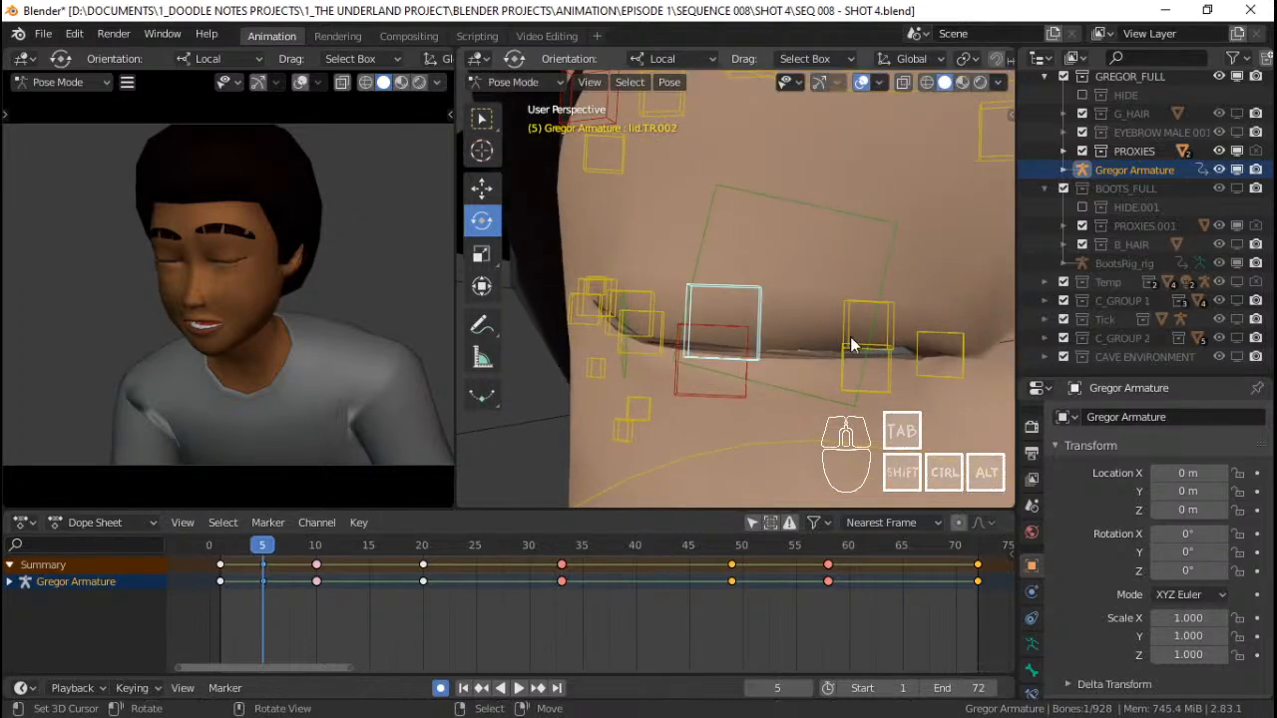
key("r")
left_click(913, 350)
Nudge the right eye's inner upper lid control against the lower lid from a low side view
middle_click_drag(913, 350, 771, 329)
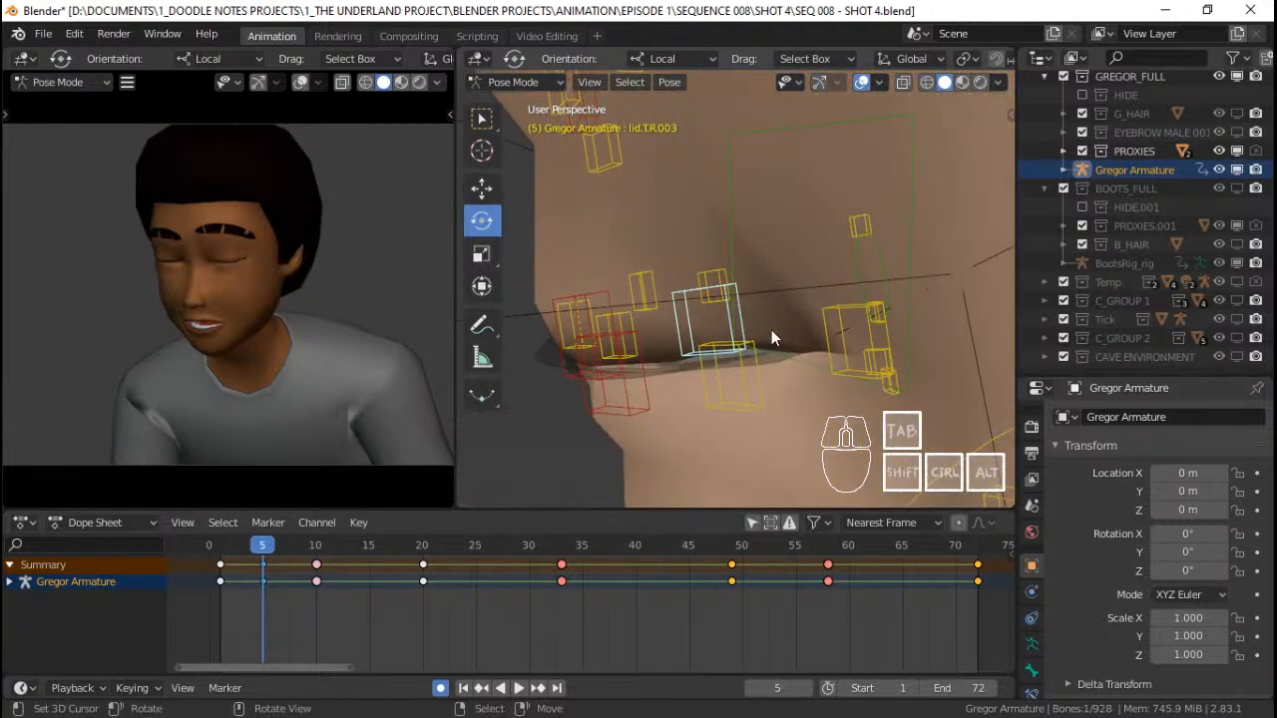
right_click(769, 332)
key("g")
left_click(701, 357)
Select the inner and outer right eyebrow controls with the ones beneath the brow, and lower them slightly at frame 5
scroll(695, 358, "down", 5)
middle_click_drag(658, 366, 754, 454)
right_click(663, 308)
scroll(663, 308, "up", 1)
scroll(662, 306, "up", 1)
middle_click_drag(661, 306, 682, 318, "shift")
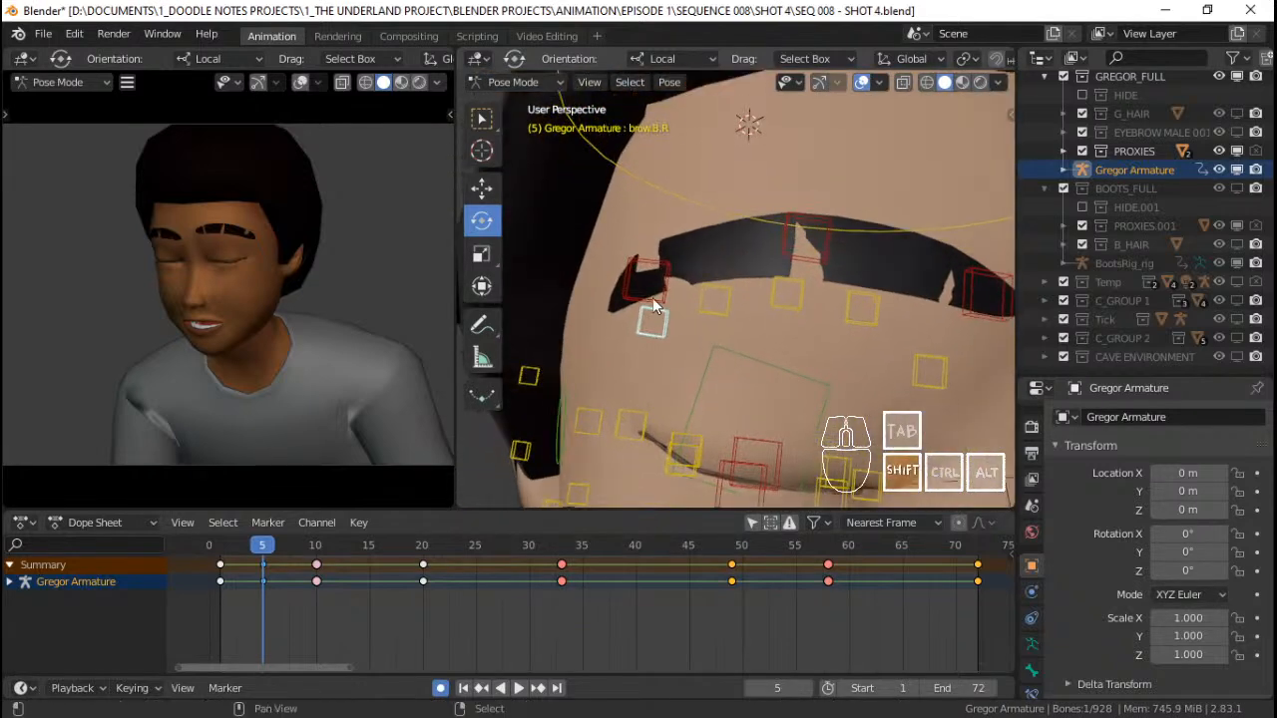
right_click(653, 297, "shift")
middle_click_drag(876, 308, 803, 310, "shift")
right_click(704, 297, "shift")
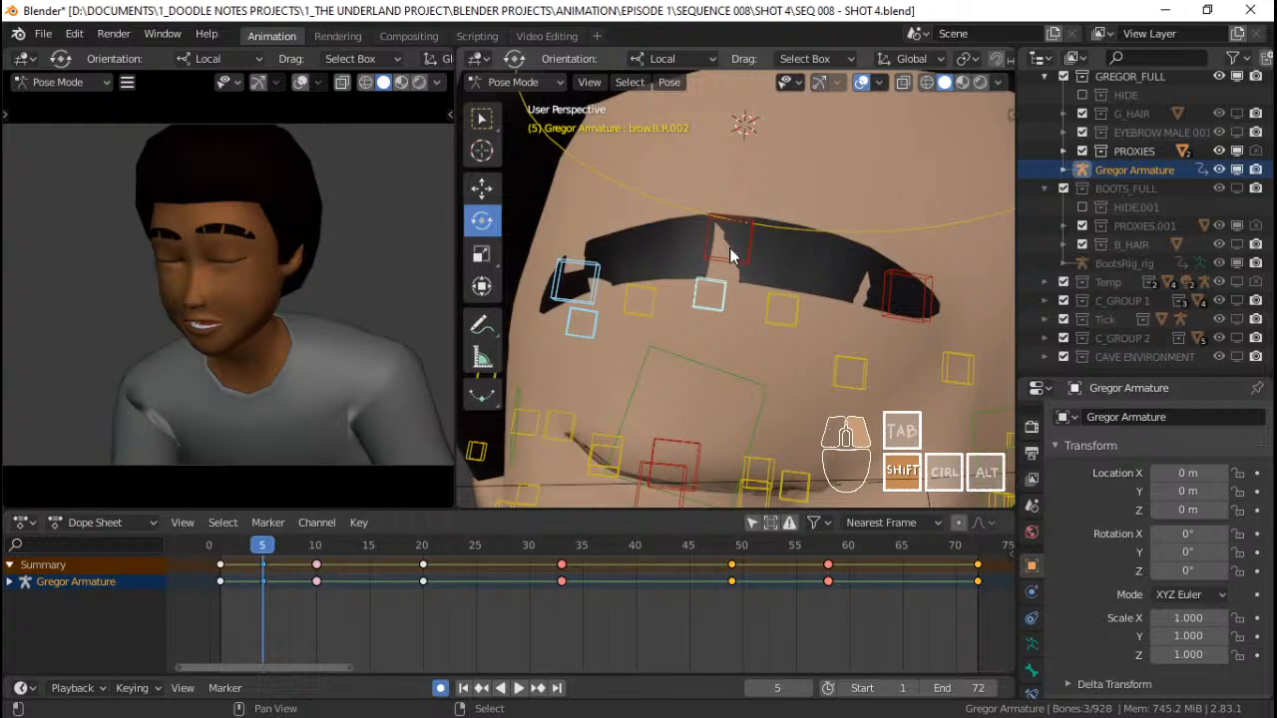
right_click(717, 305, "shift")
right_click(714, 303, "shift")
right_click(855, 359, "shift")
right_click(901, 311, "shift")
middle_click_drag(906, 343, 877, 337)
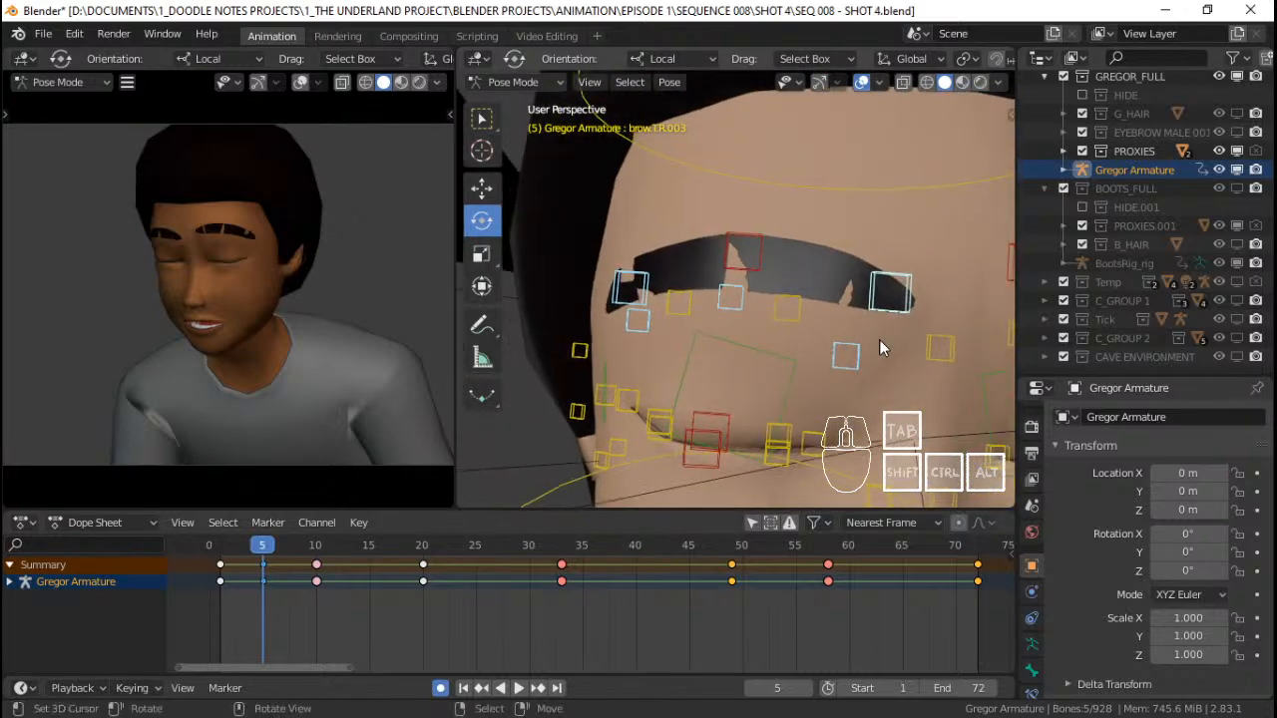
middle_click_drag(869, 353, 854, 364, "shift")
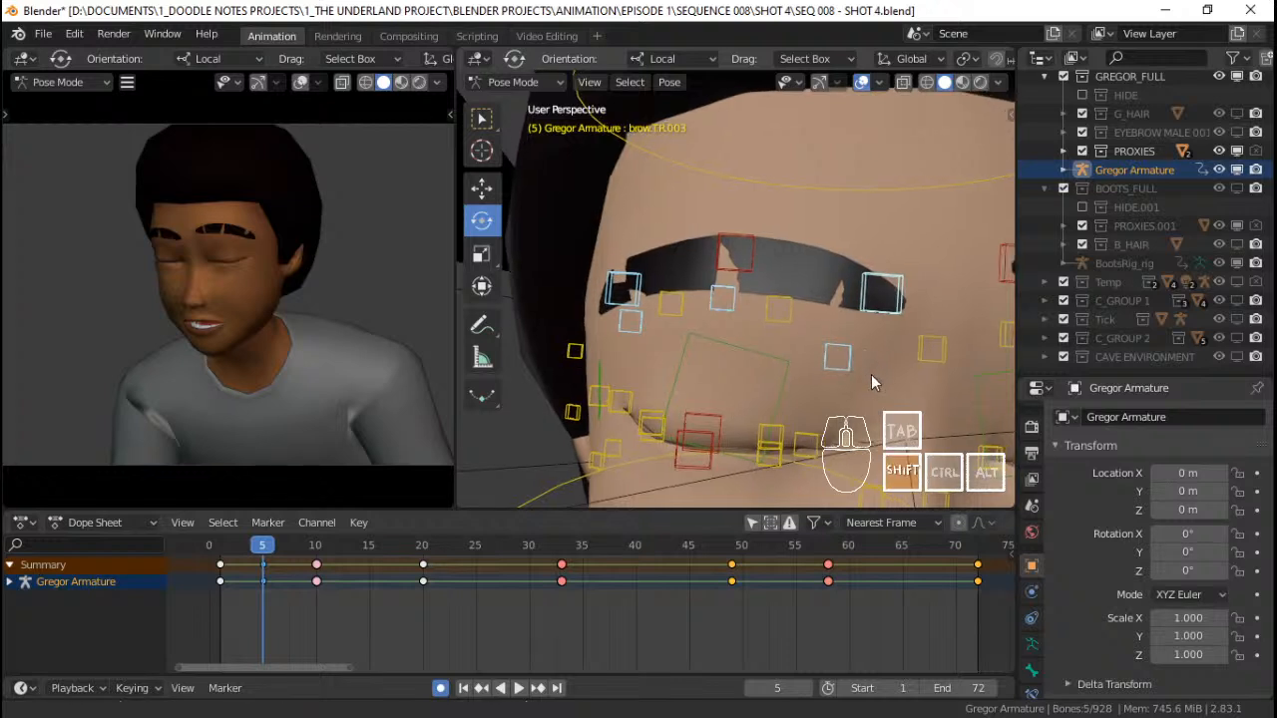
middle_click_drag(871, 382, 880, 380, "shift")
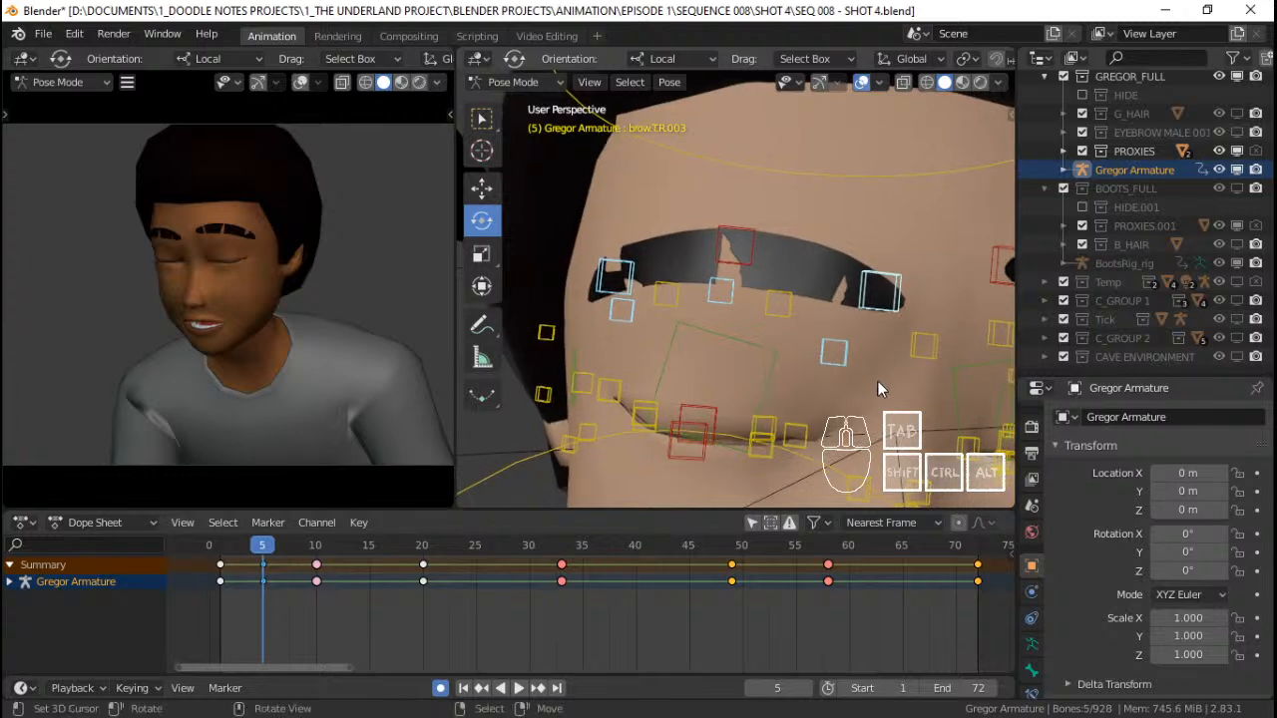
key("g")
right_click(877, 386)
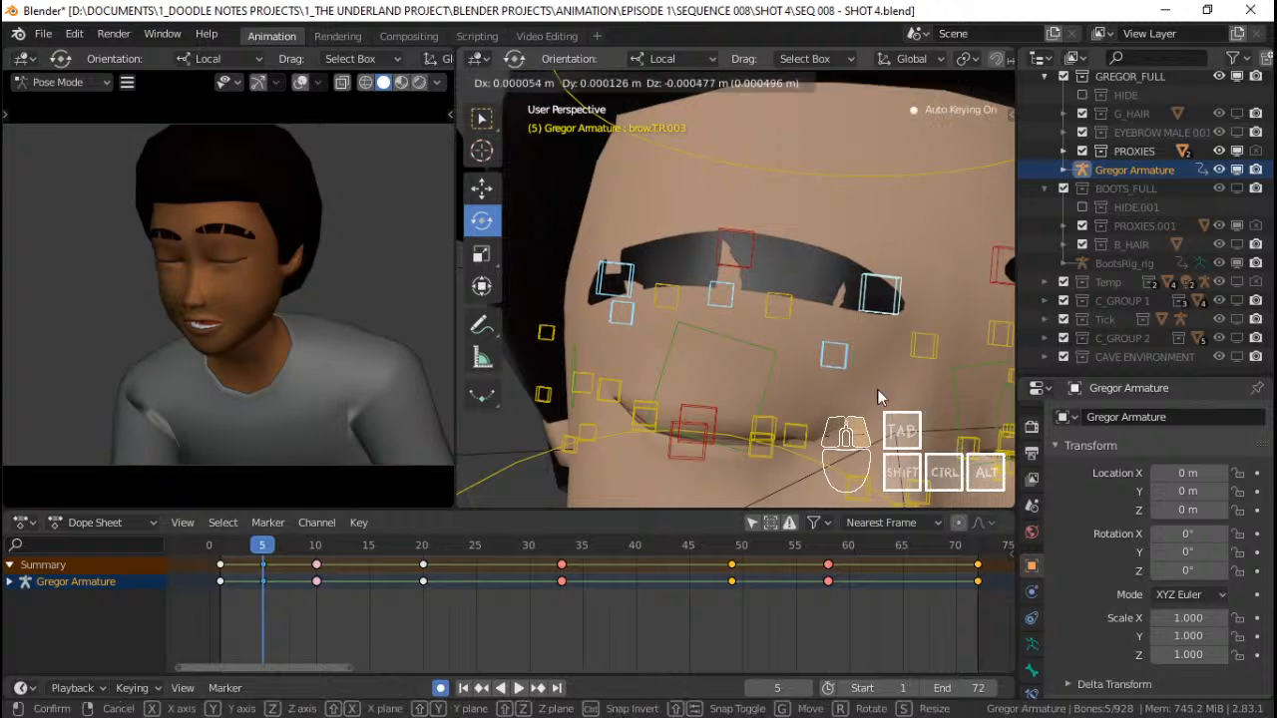
middle_click_drag(874, 369, 751, 332)
key("g")
left_click(880, 355)
Select the left eyebrow controls with the ones beneath the brow, and lower the inner pair slightly at frame 5
scroll(880, 357, "down", 3)
scroll(804, 344, "up", 3)
left_click(809, 323)
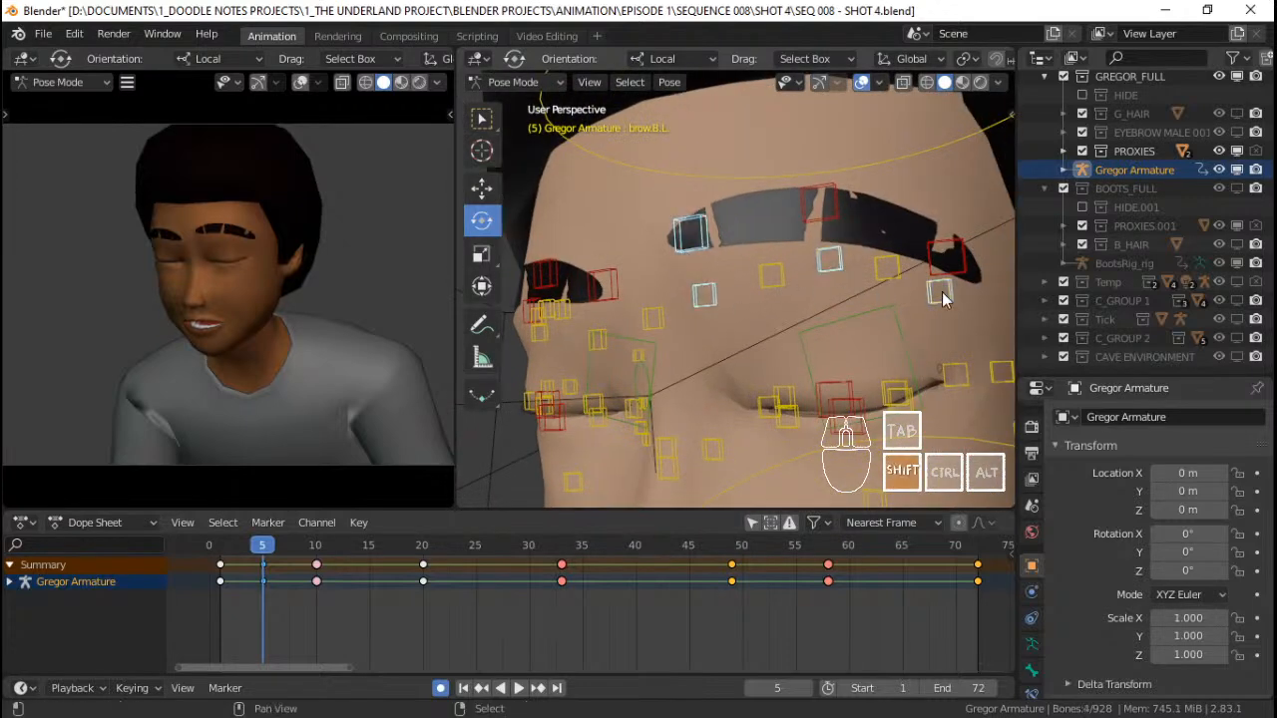
left_click(946, 257, "shift")
left_click(707, 294)
middle_click_drag(694, 290, 752, 309)
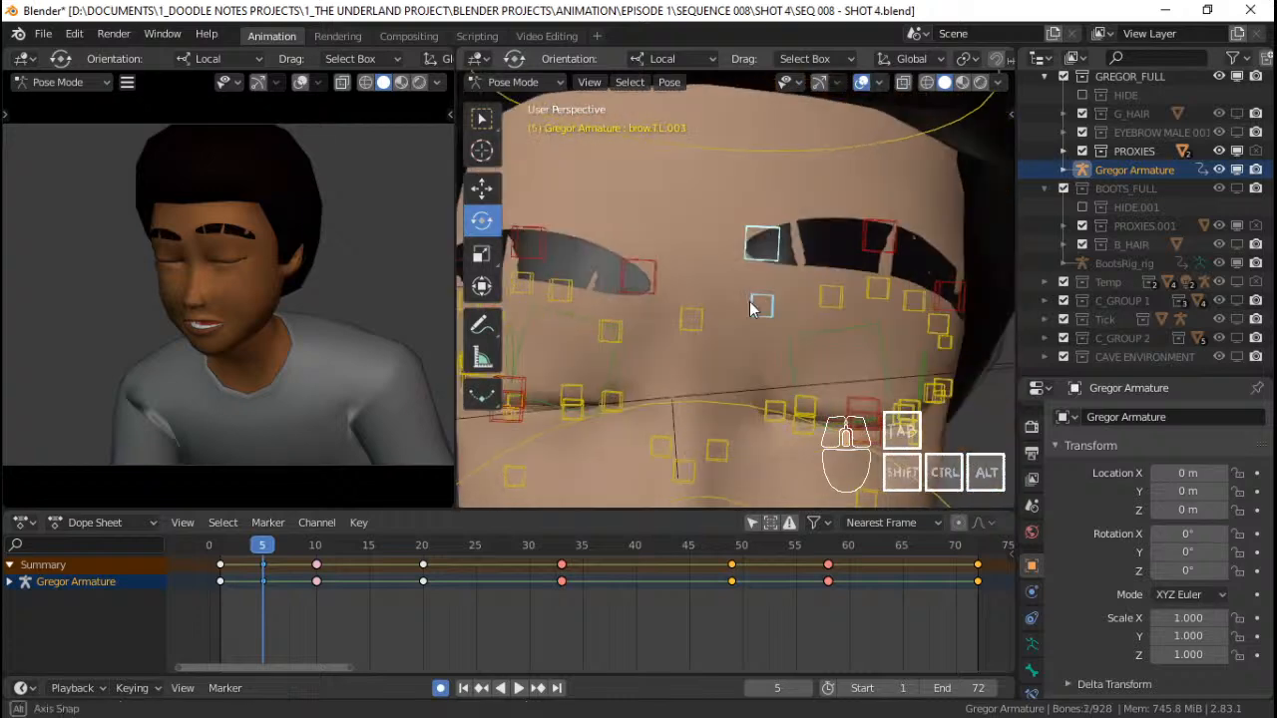
middle_click_drag(833, 313, 753, 302)
key("g")
left_click(747, 308)
key("g")
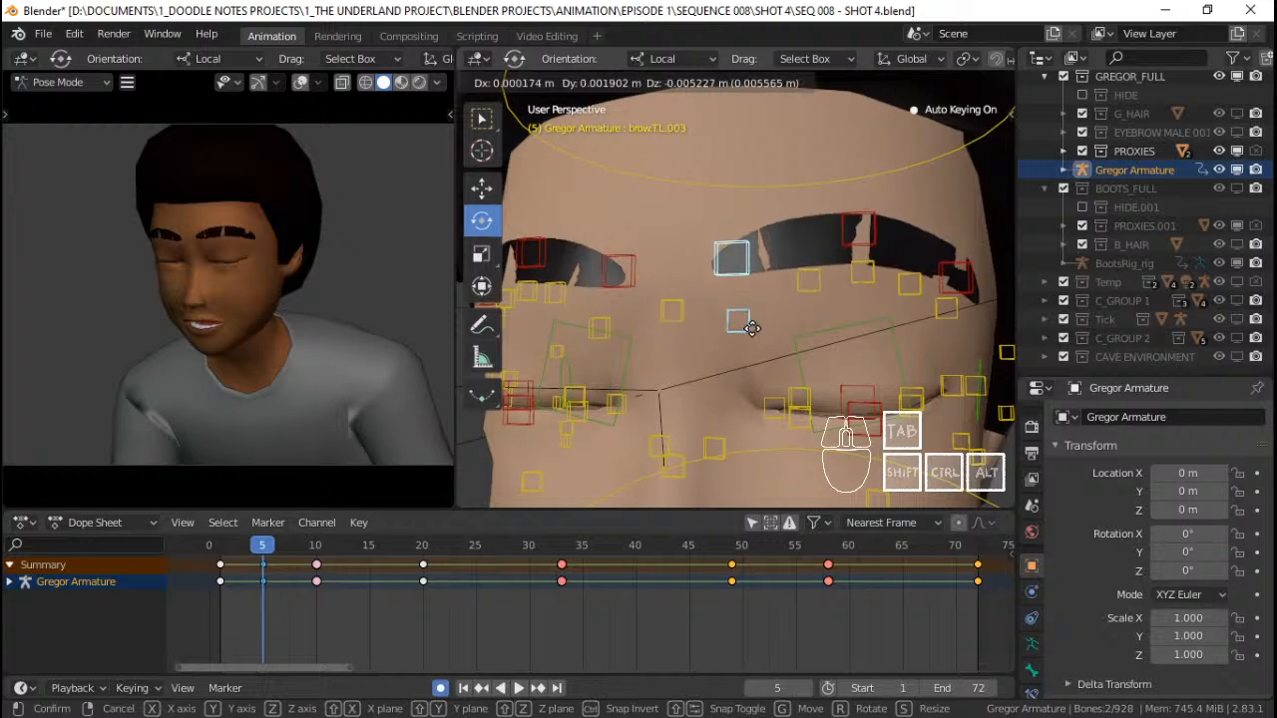
left_click(754, 330)
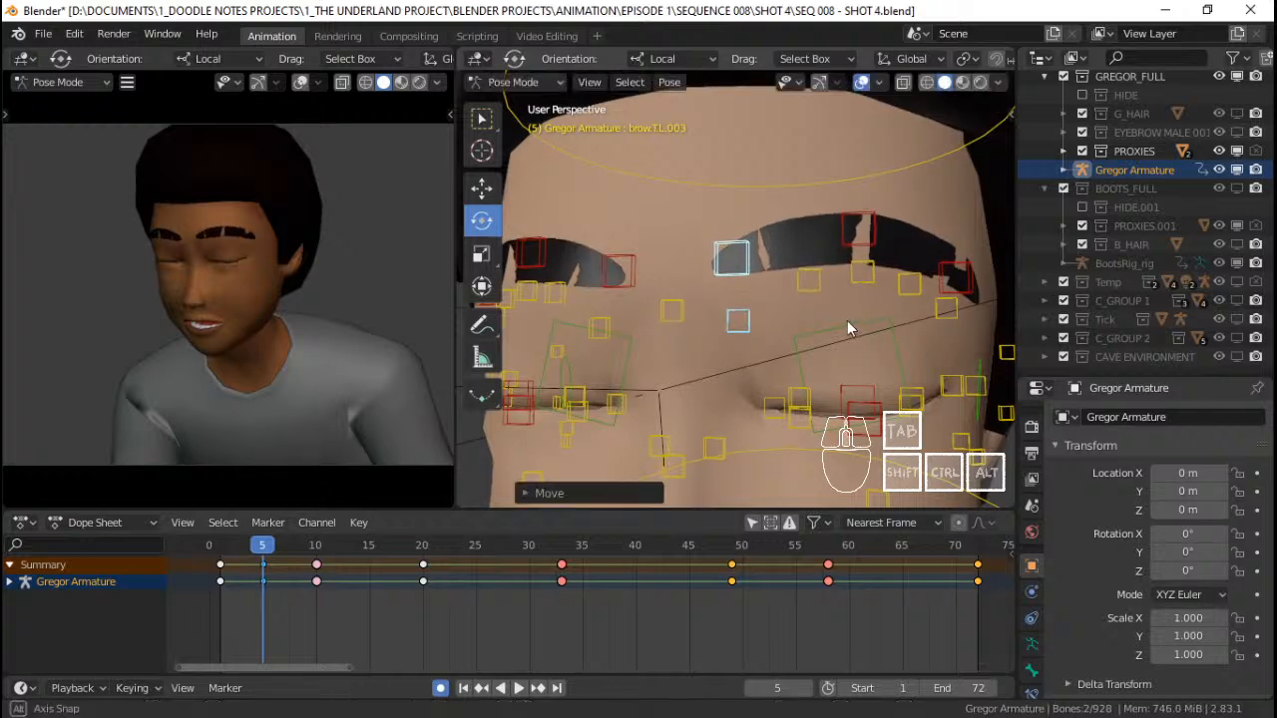
Nudge the control beneath the middle of the left eyebrow to even out the lowered brow
middle_click_drag(847, 321, 814, 324)
left_click(808, 265)
left_click(789, 300)
key("g")
left_click(789, 306)
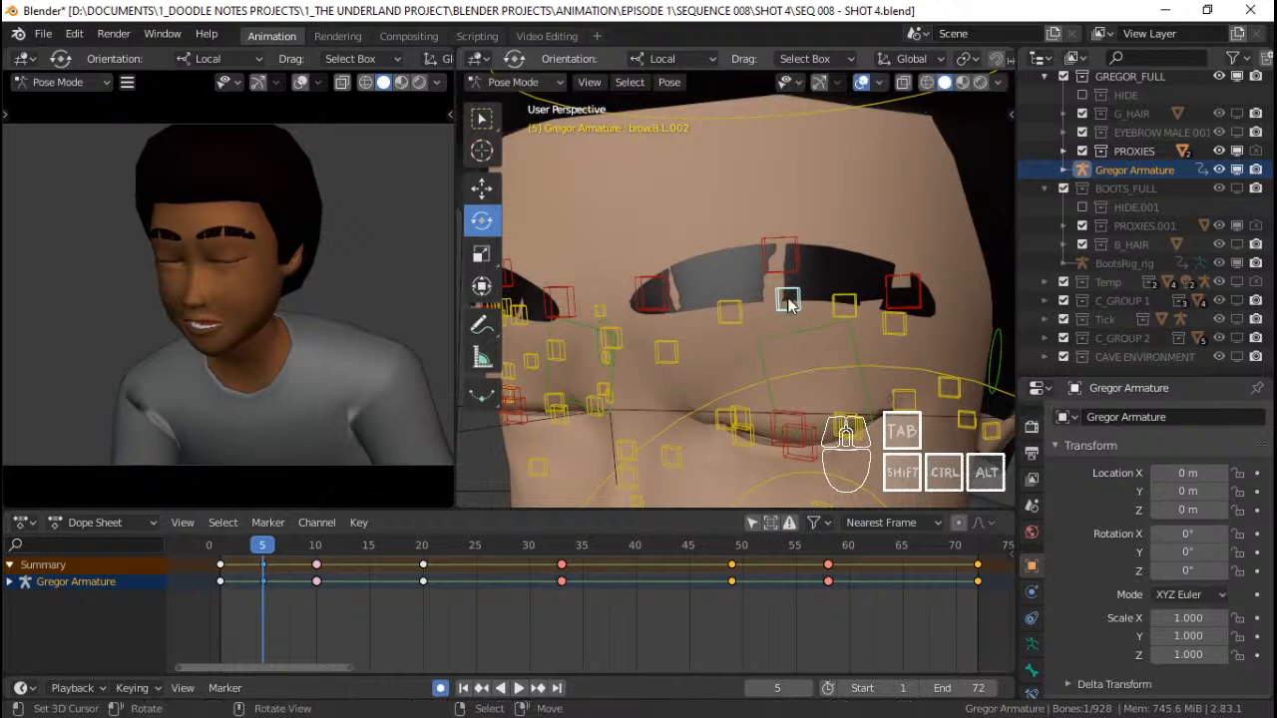
key("g")
right_click(789, 286)
right_click(798, 308)
key("g")
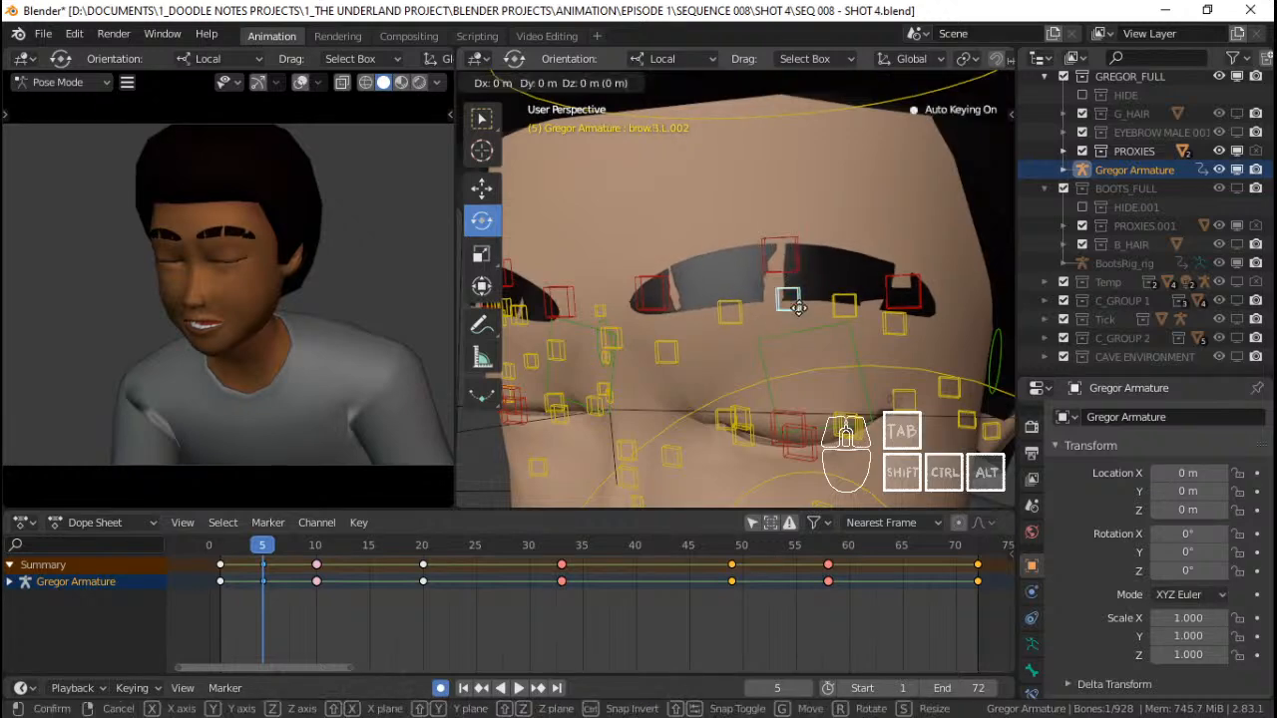
left_click(800, 310)
Keyframe all of Gregor's controls at frame 5 and save the file
scroll(801, 317, "down", 4)
key("a")
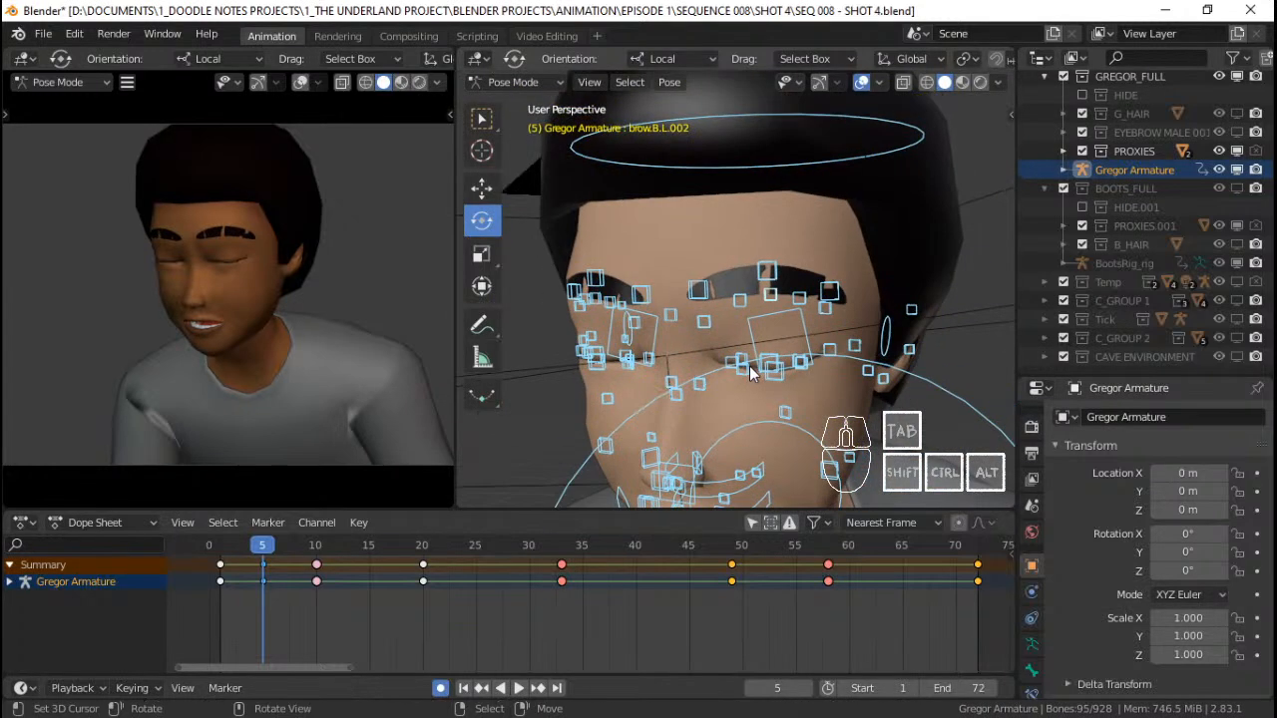
key("i")
key("ctrl+s")
middle_click_drag(743, 377, 810, 354)
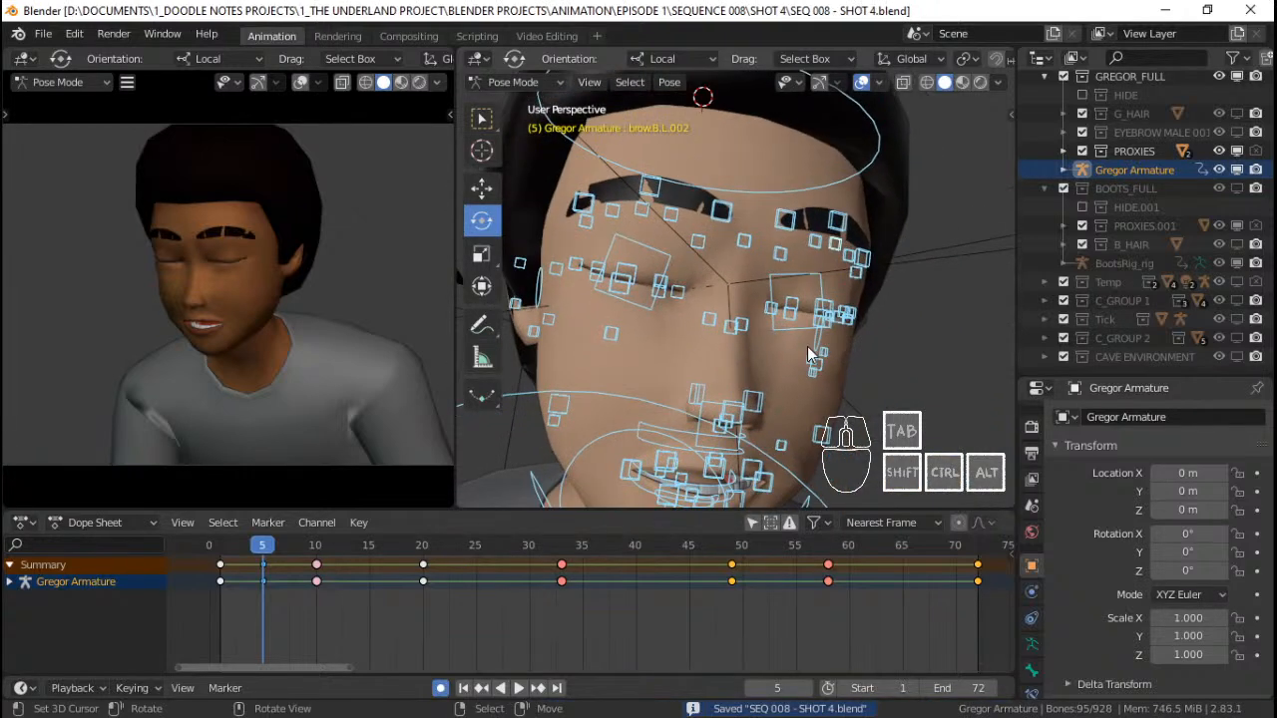
scroll(808, 354, "down", 3)
key("ctrl+s")
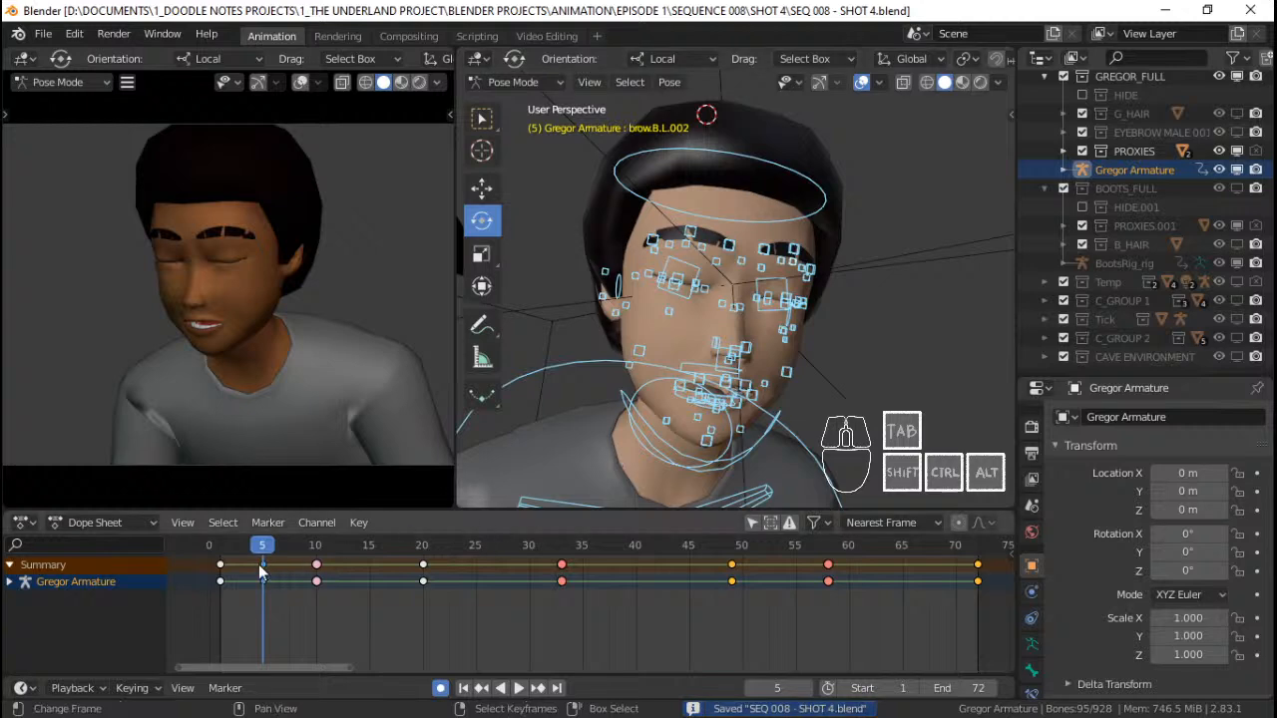
Play back the opening frames several times from the start to review the blink at frame 5
mouse_move(224, 576)
left_mouse_down()
mouse_move(332, 577)
mouse_move(220, 566)
left_mouse_up()
key("space")
key("space")
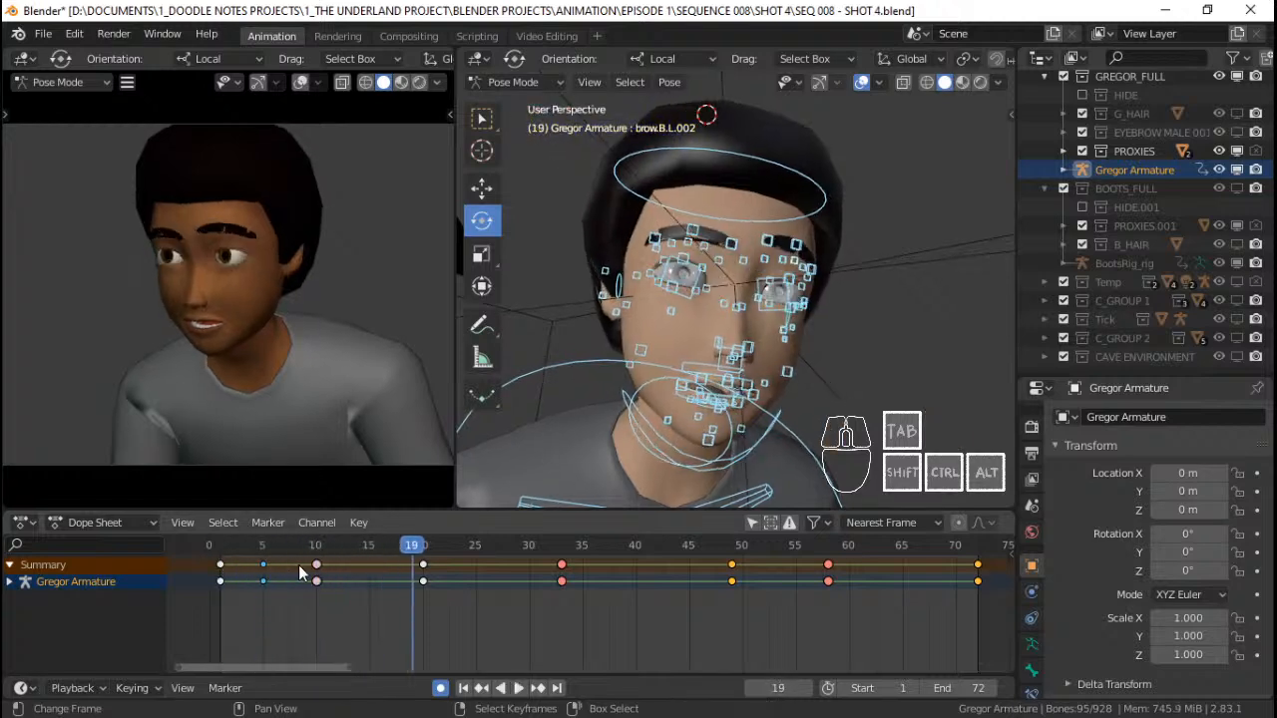
left_click(212, 567)
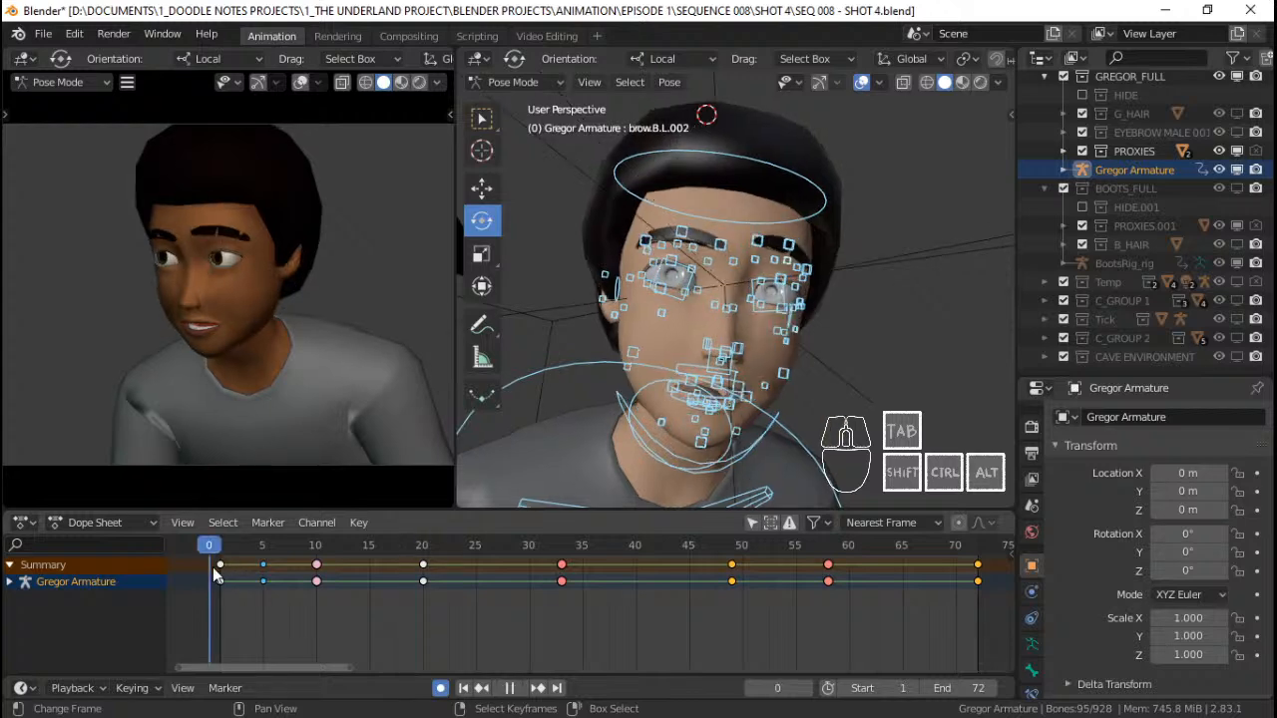
key("space")
key("space")
left_click(225, 573)
key("space")
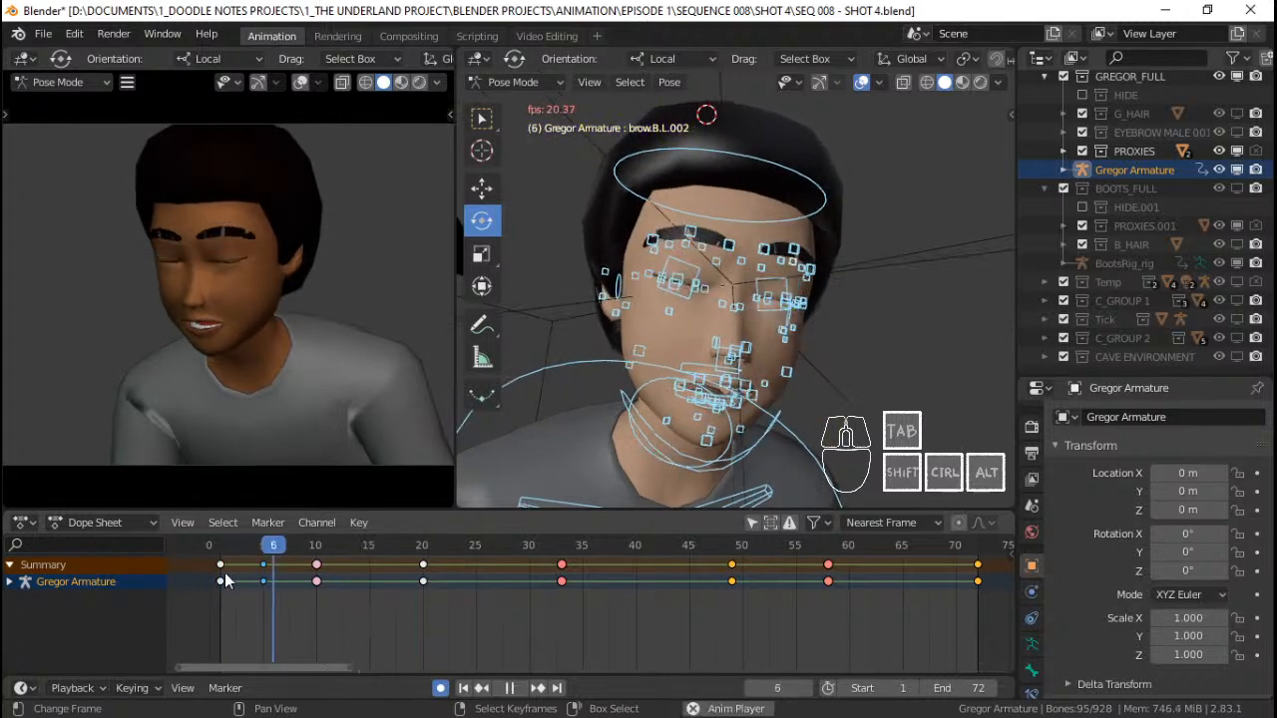
key("space")
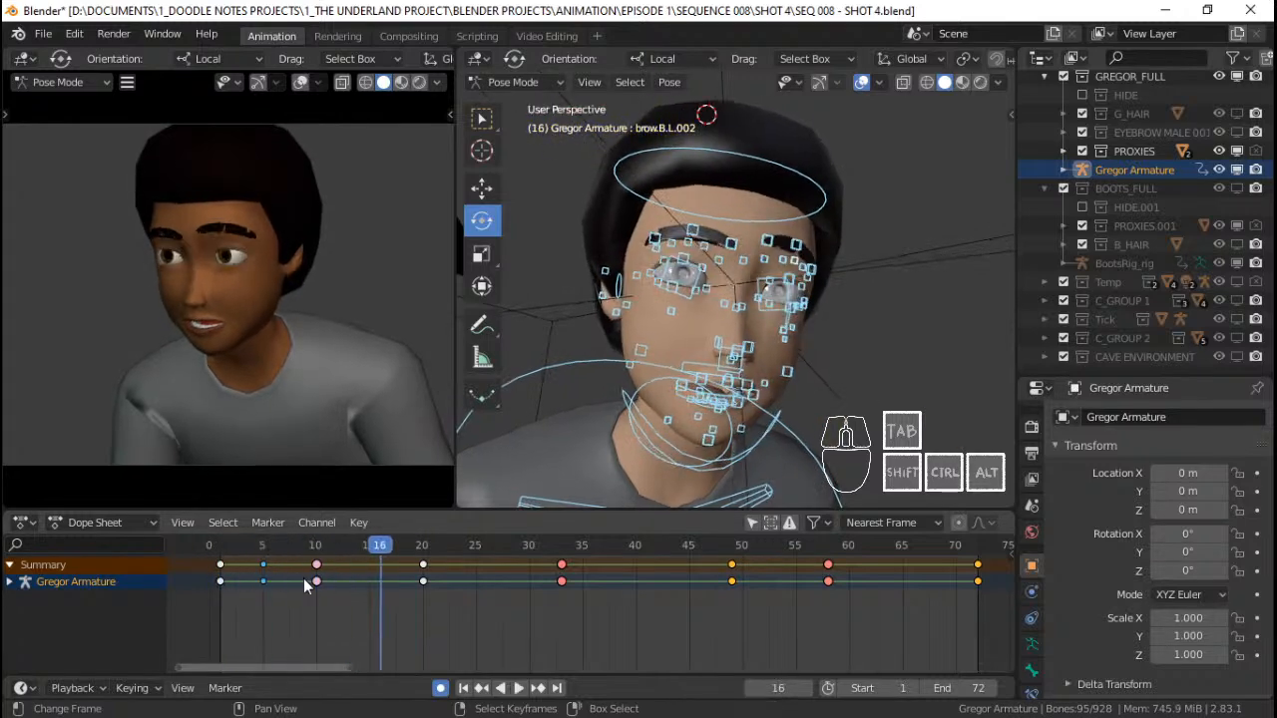
Create breakdown poses for all controls at frame 15 and, at about 68 %, at frame 27
left_click(368, 579)
key("shift+e")
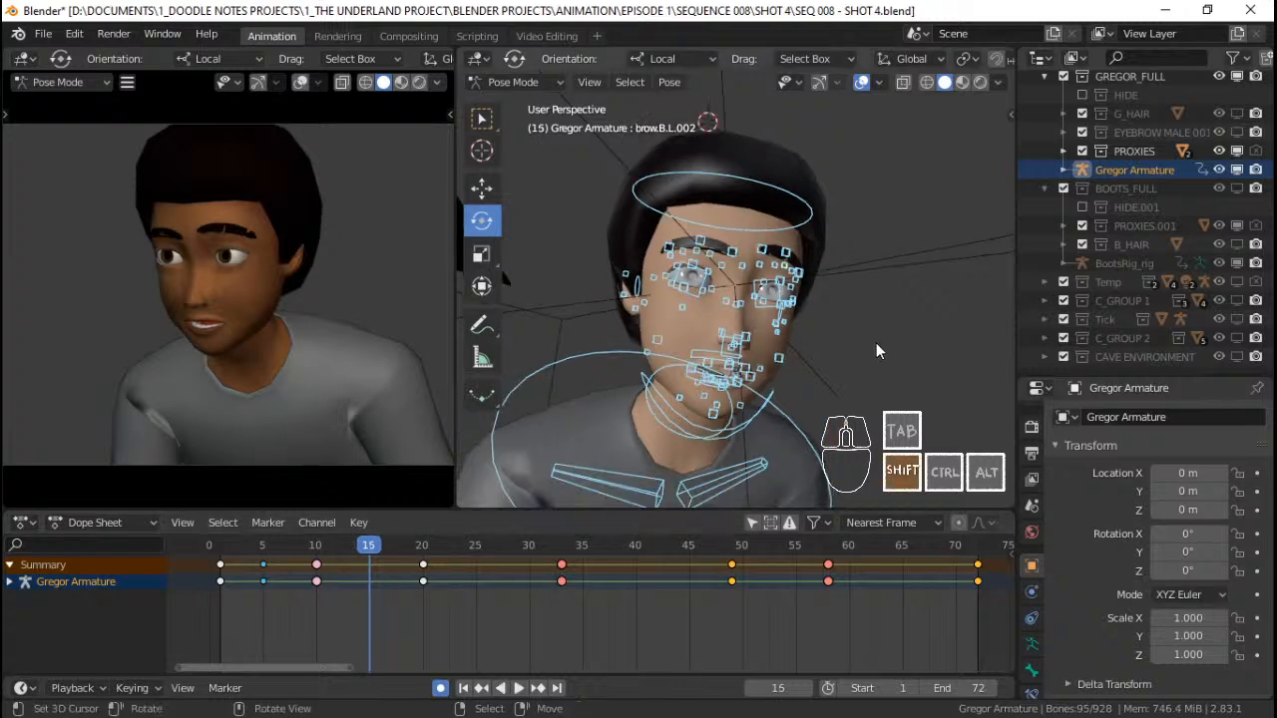
left_click(877, 342)
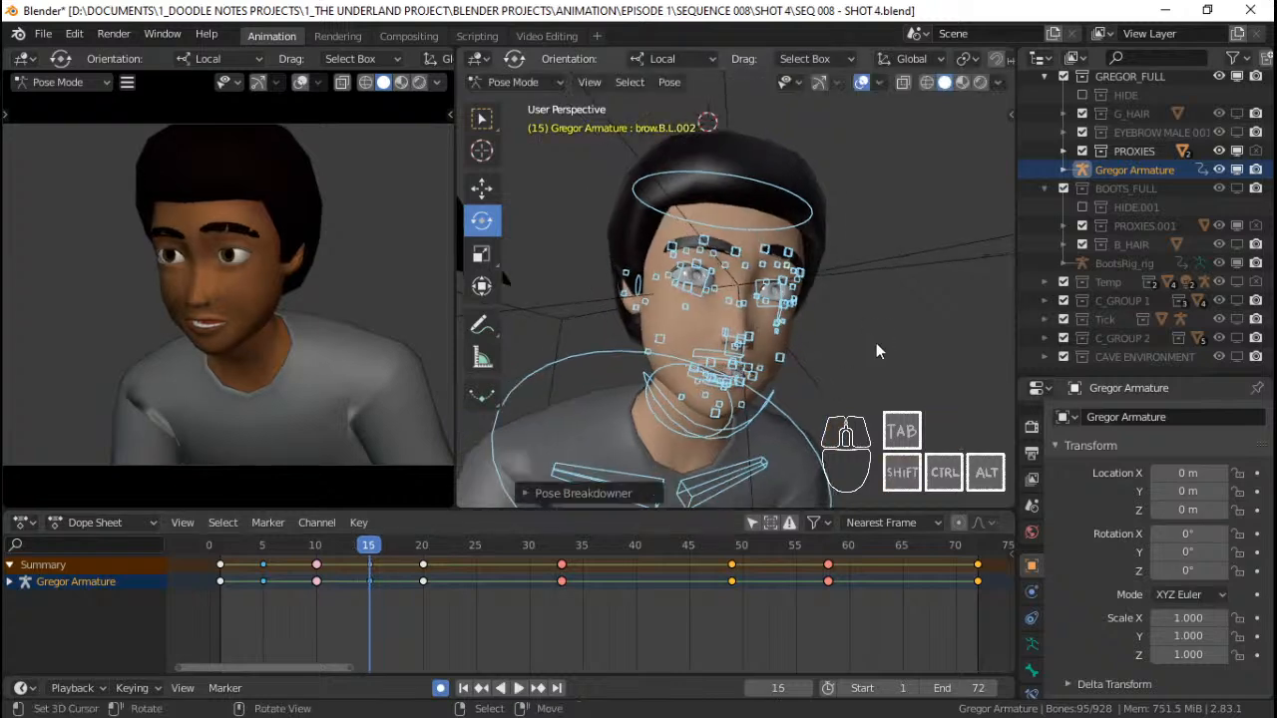
left_click(497, 581)
key("shift+e")
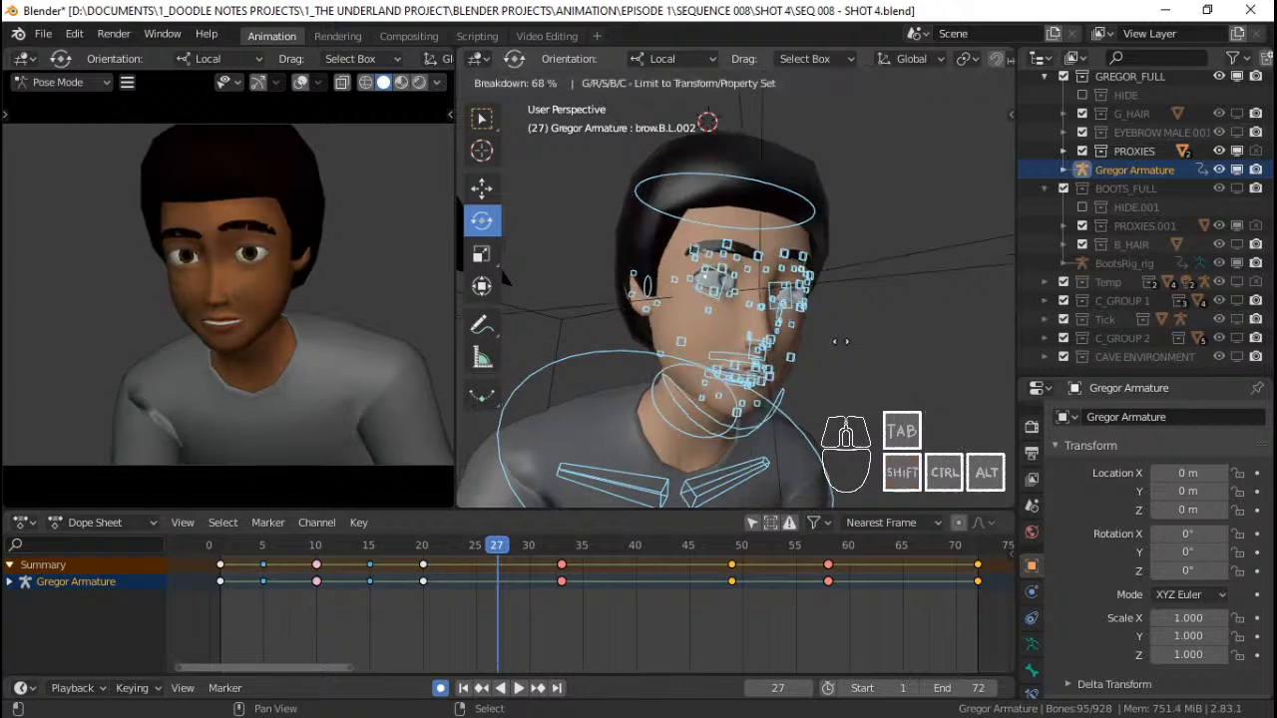
left_click(841, 341)
Play back the first part of the shot repeatedly and scrub to frame 27 to check the new breakdowns
left_click(337, 575)
key("space")
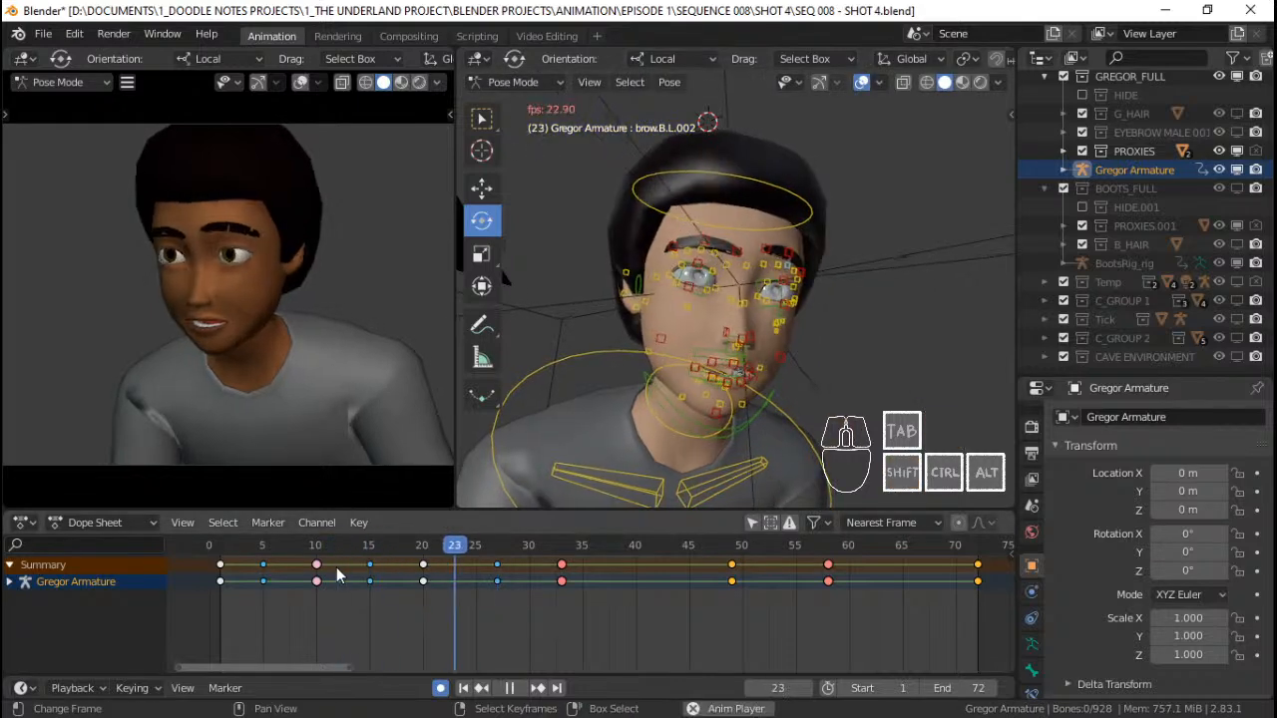
left_click(337, 575)
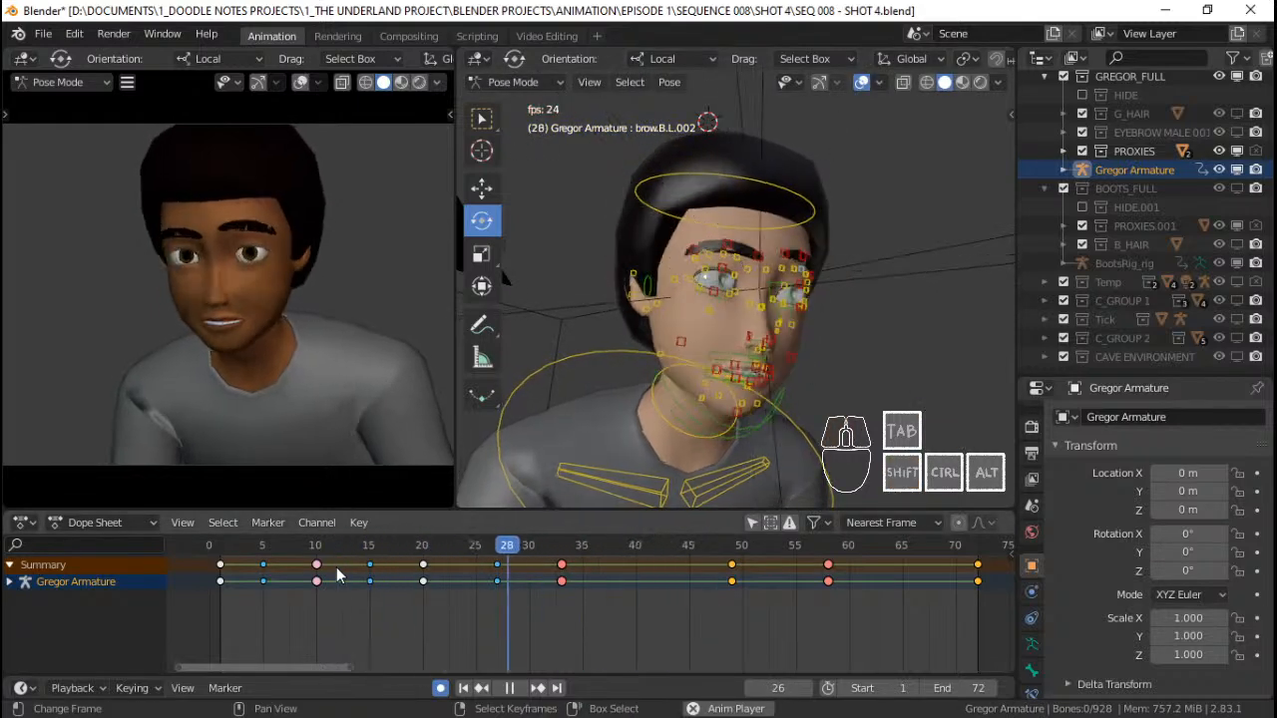
key("space")
left_click(255, 574)
key("space")
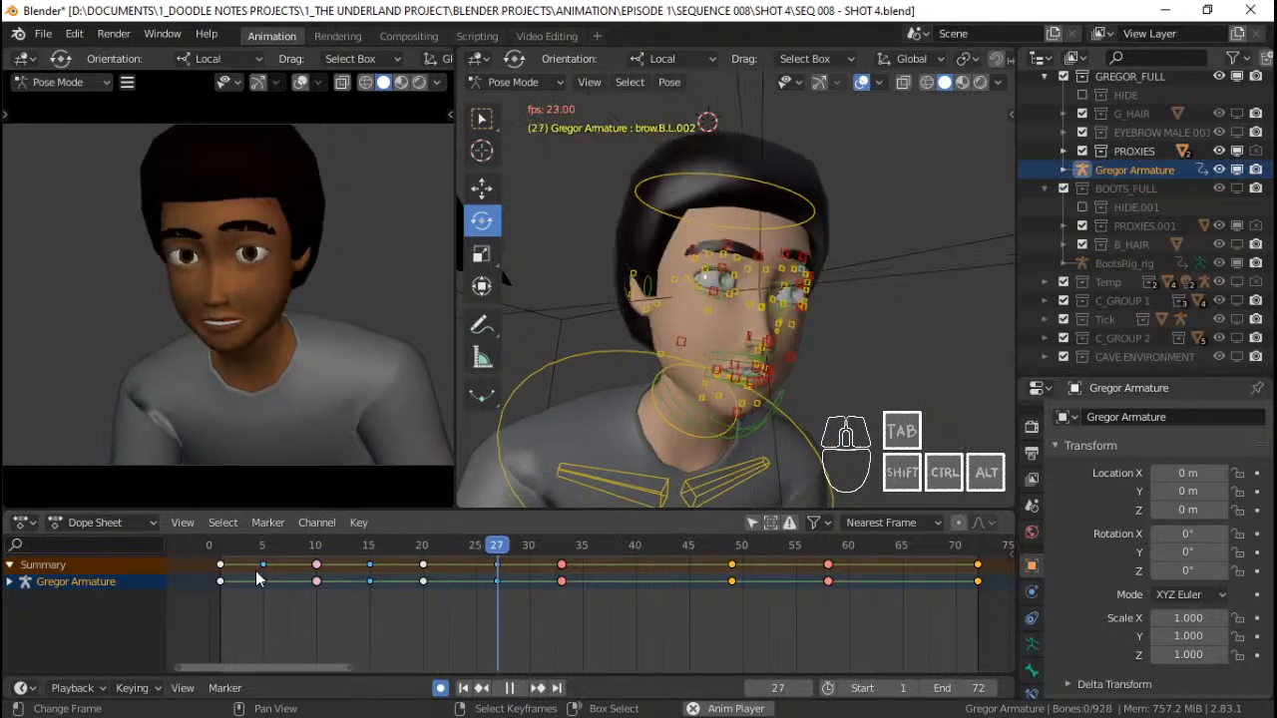
left_click(220, 573)
key("space")
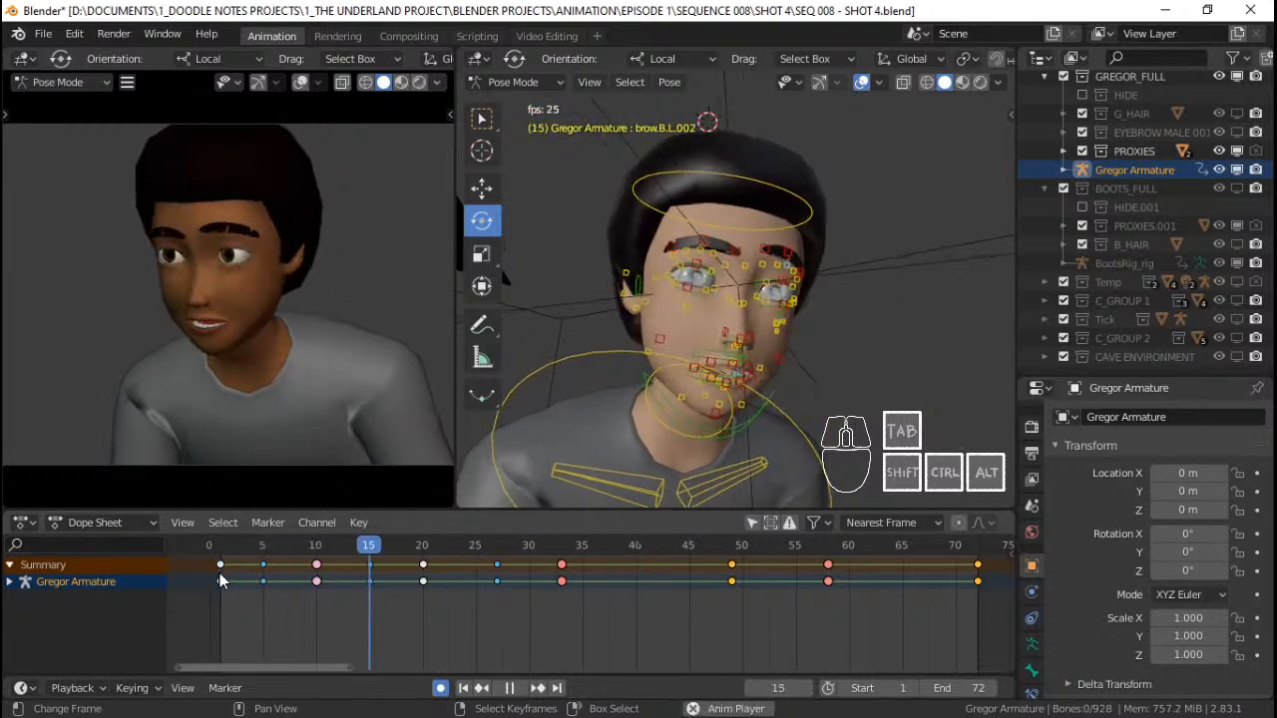
key("space")
left_click(286, 577)
key("space")
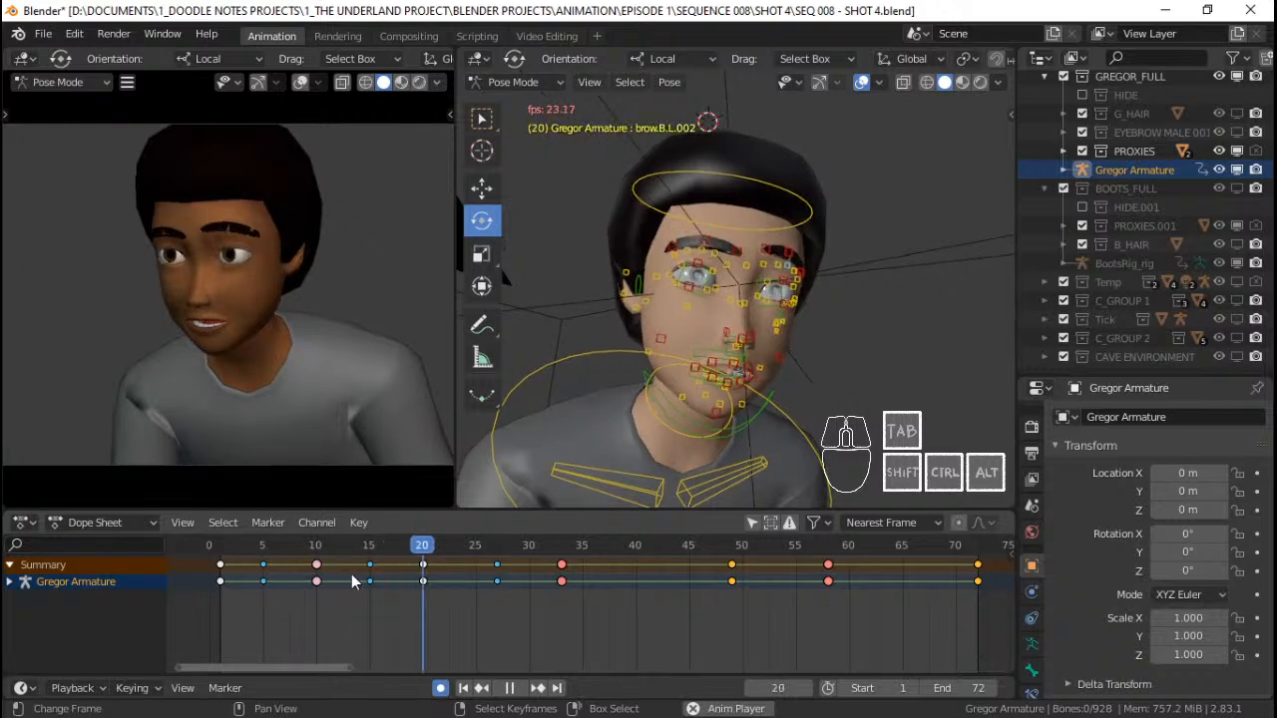
key("space")
left_click(407, 584)
left_click_drag(407, 584, 496, 584)
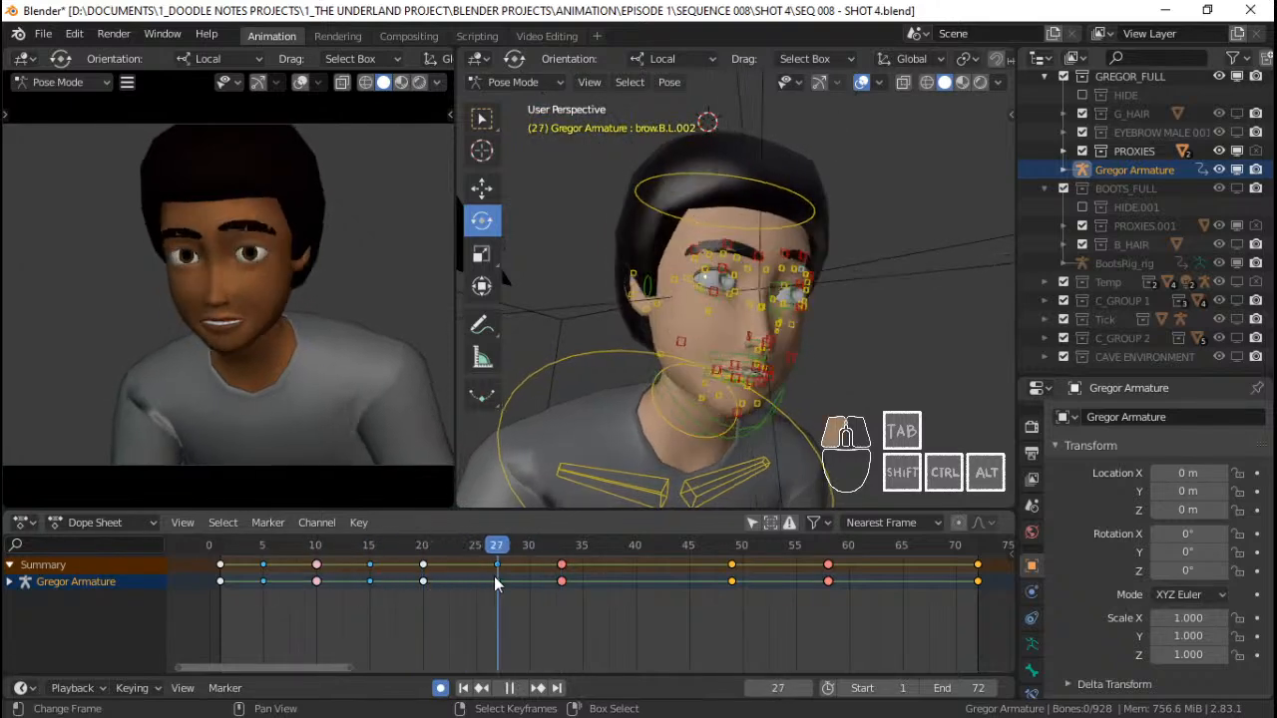
middle_click_drag(690, 383, 692, 346)
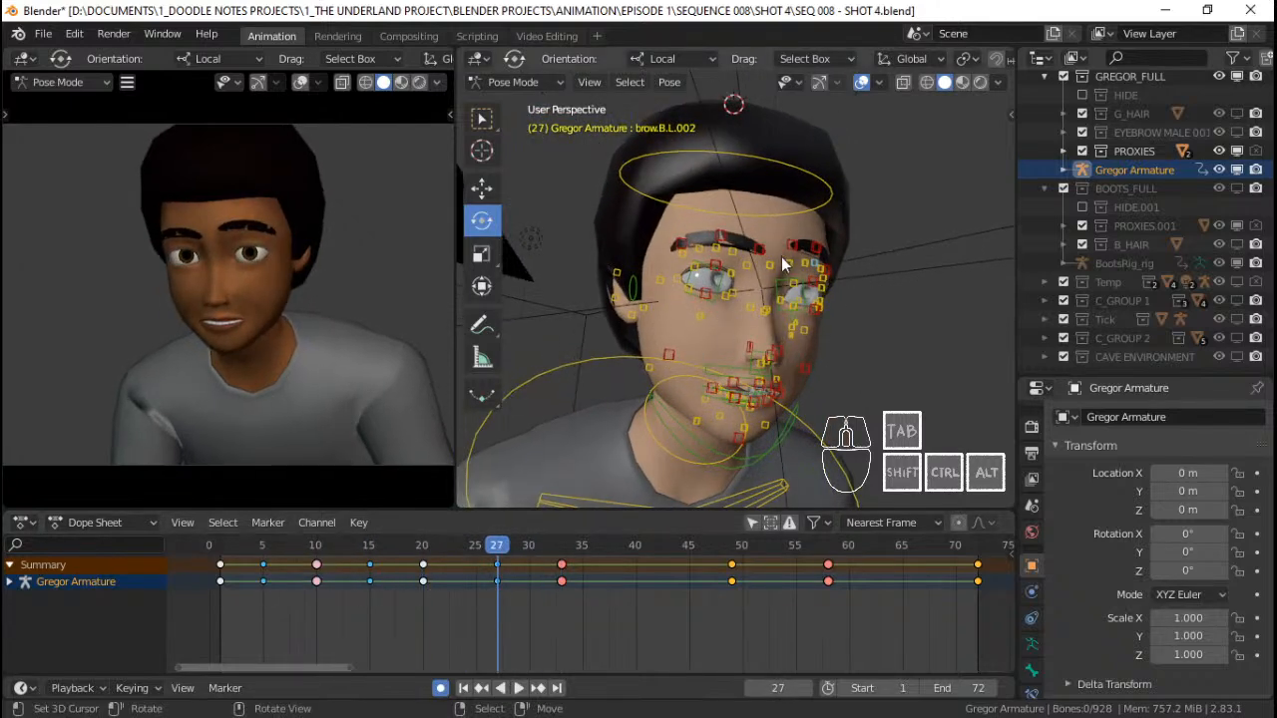
key("Up")
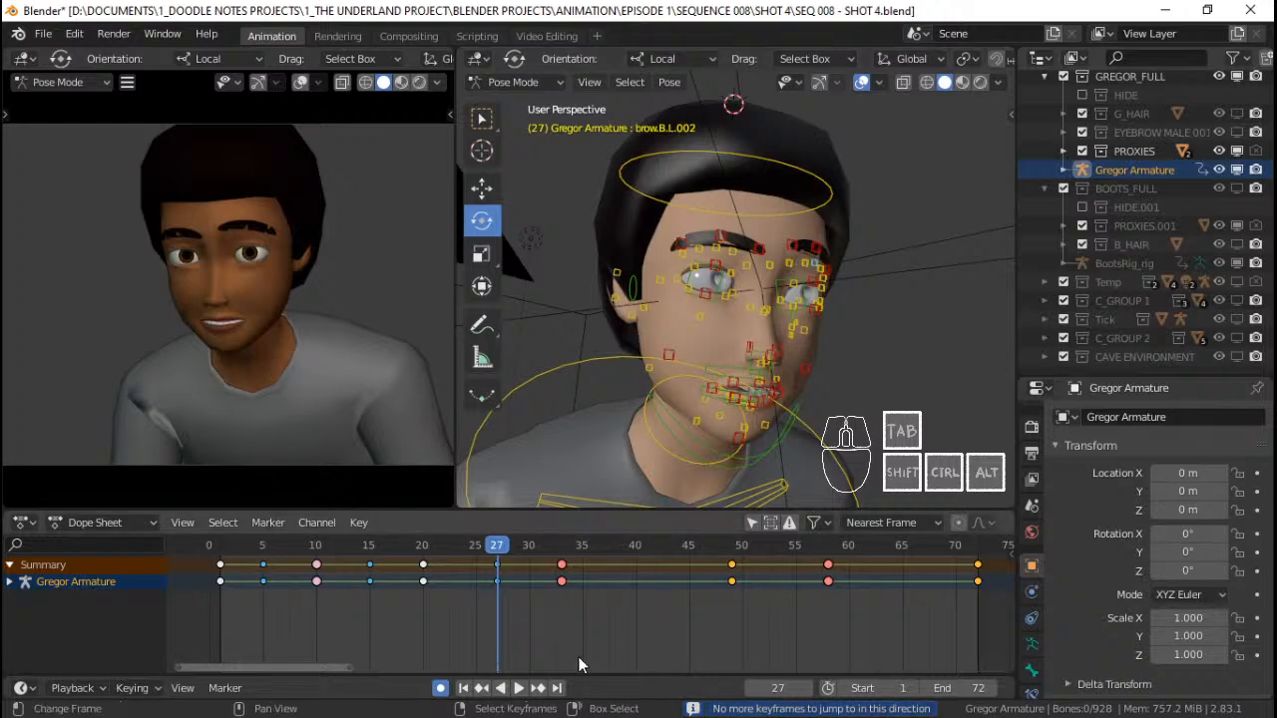
scroll(545, 614, "down", 2)
scroll(545, 609, "up", 2)
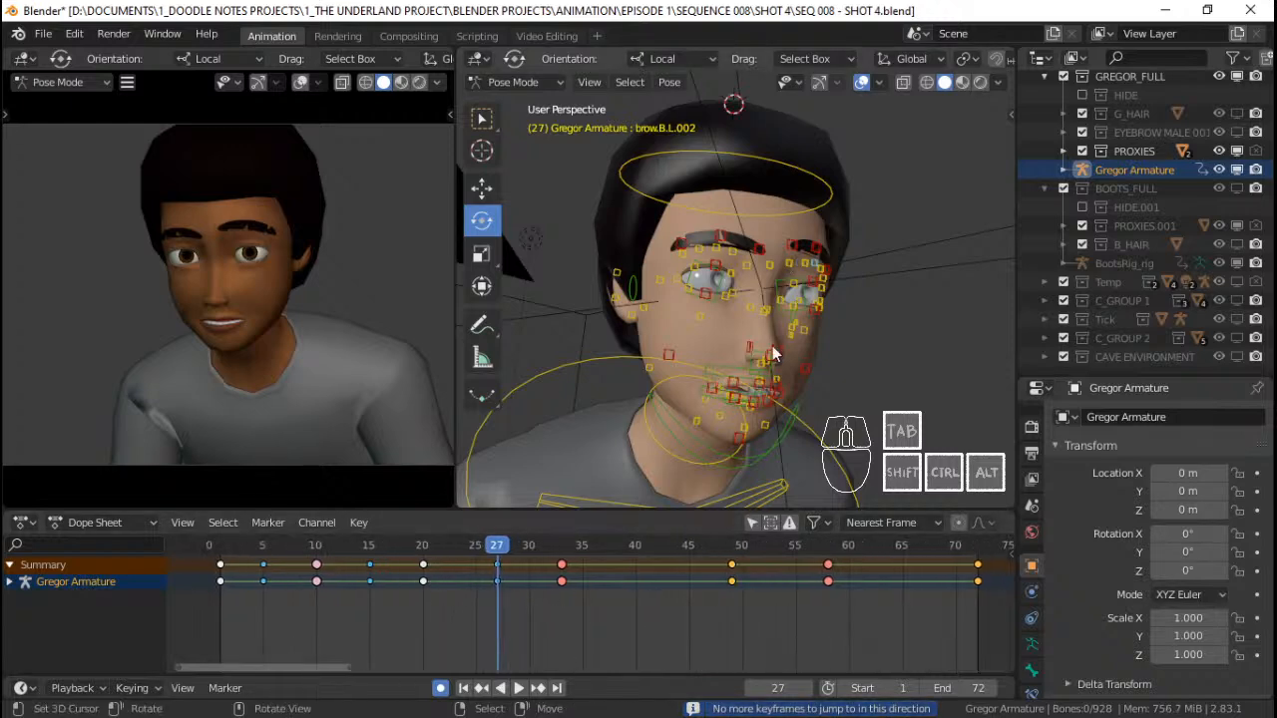
scroll(773, 354, "up", 2)
key("a")
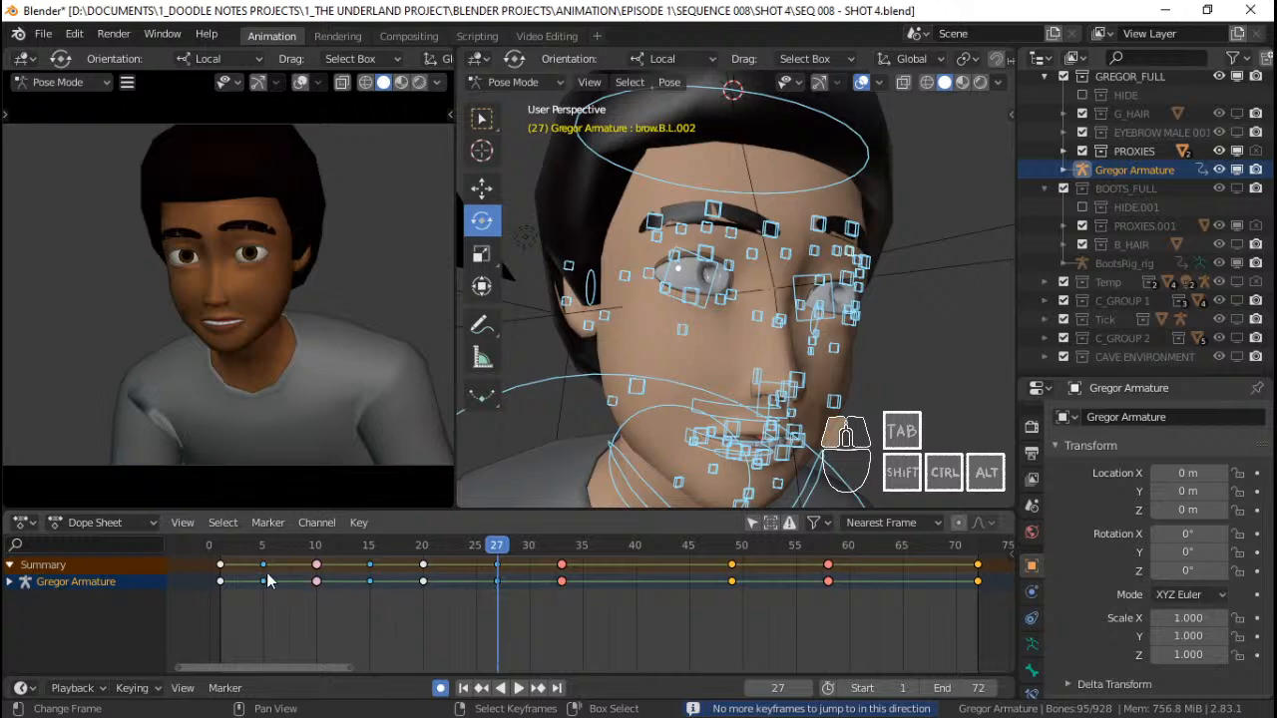
Select all eye and eyebrow controls on both sides at frame 5, copy their closed-eye pose and paste it at frame 27
left_click(267, 581)
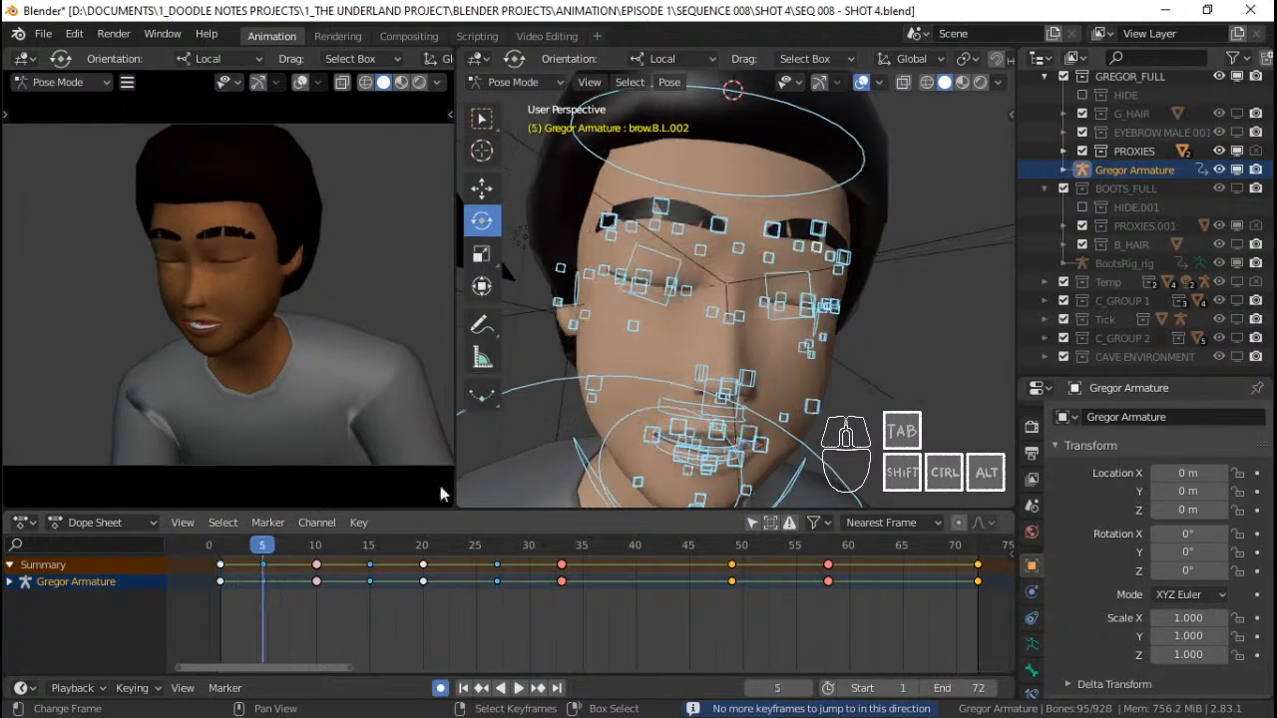
middle_click_drag(679, 321, 891, 404)
left_click(891, 404)
key("c")
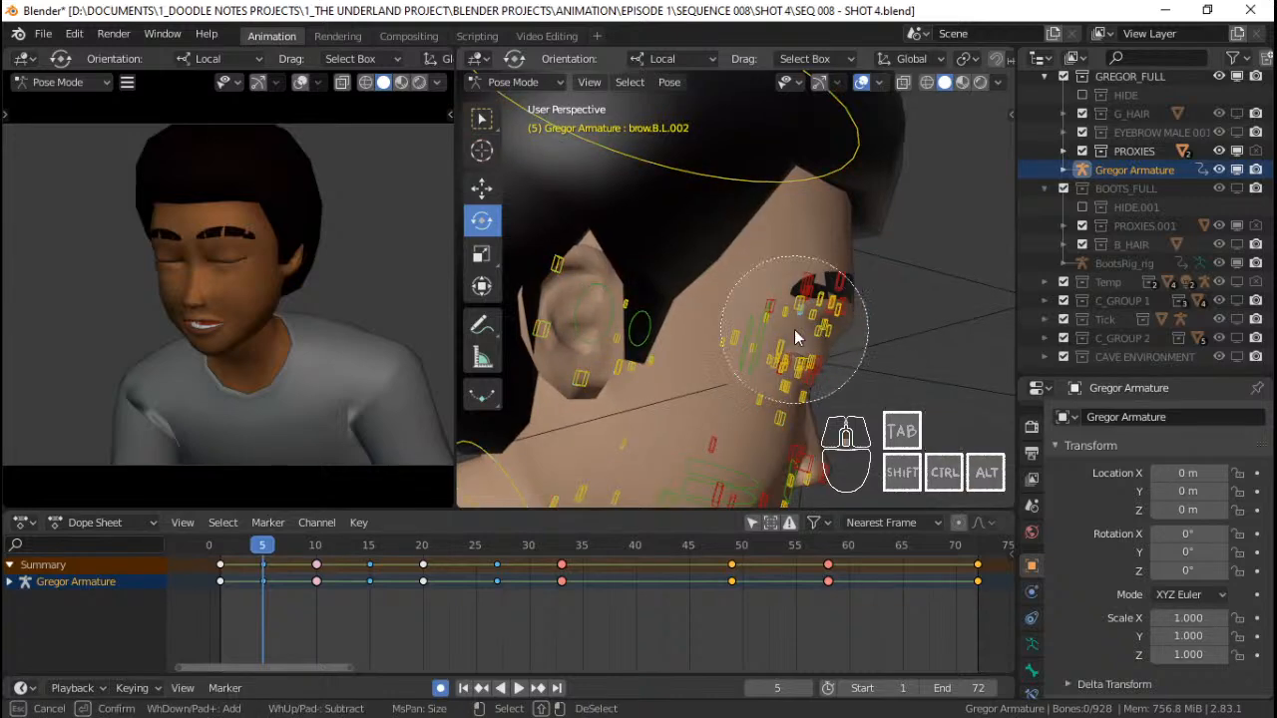
left_click(789, 343)
scroll(798, 340, "down", 2)
left_click(808, 339)
right_click(808, 339)
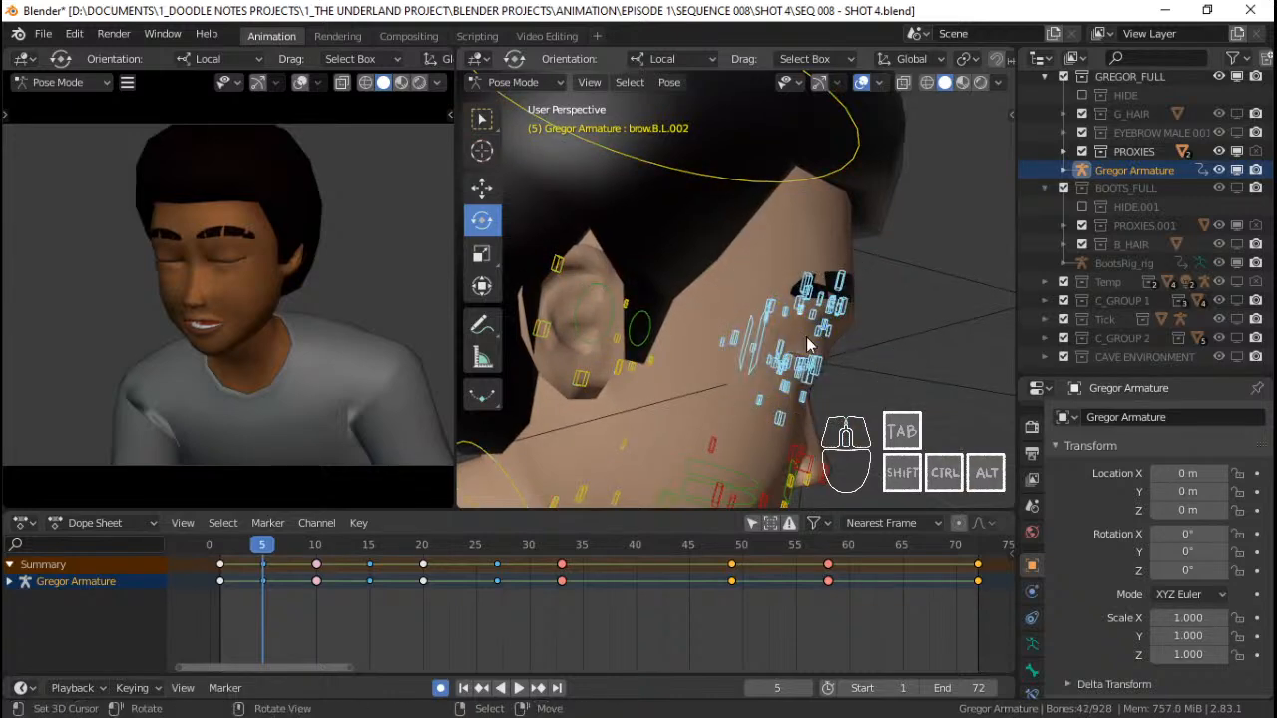
middle_click_drag(809, 339, 785, 372)
key("ctrl")
key("Up")
key("Up")
key("Up")
key("Up")
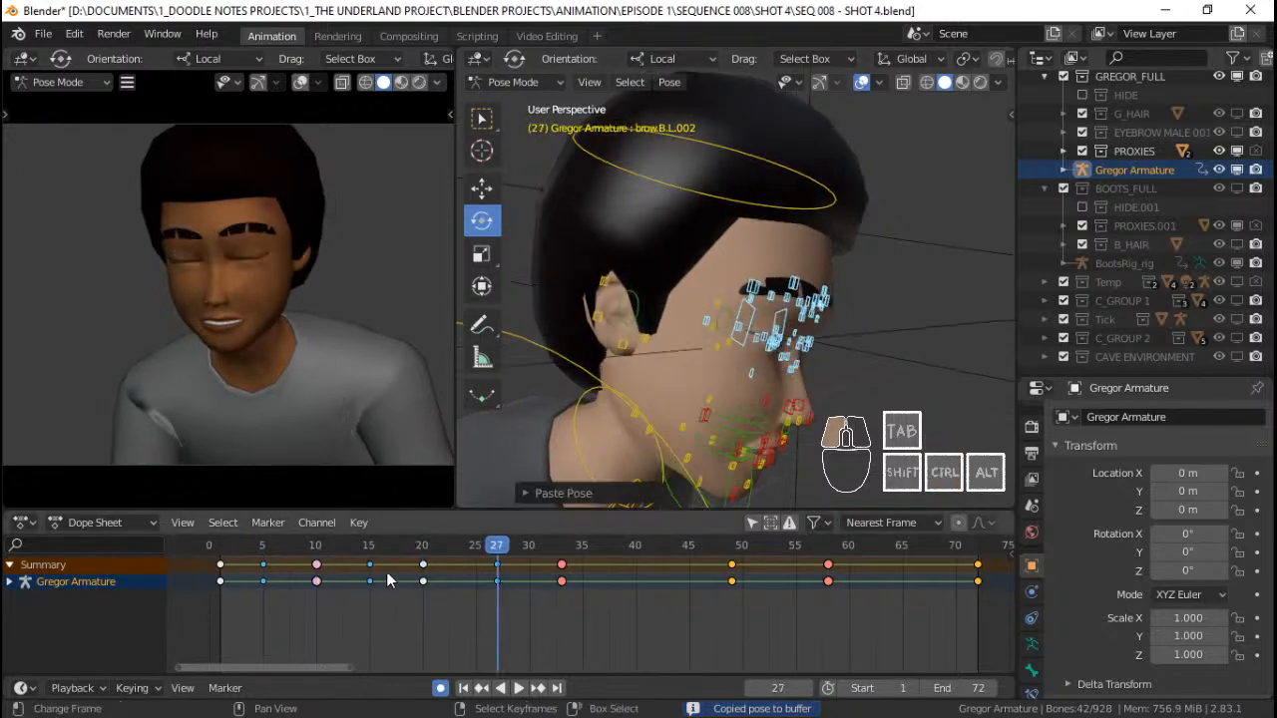
Play back the animation to review the blinks at frames 5 and 27, and save the file
key("shift+ctrl+space")
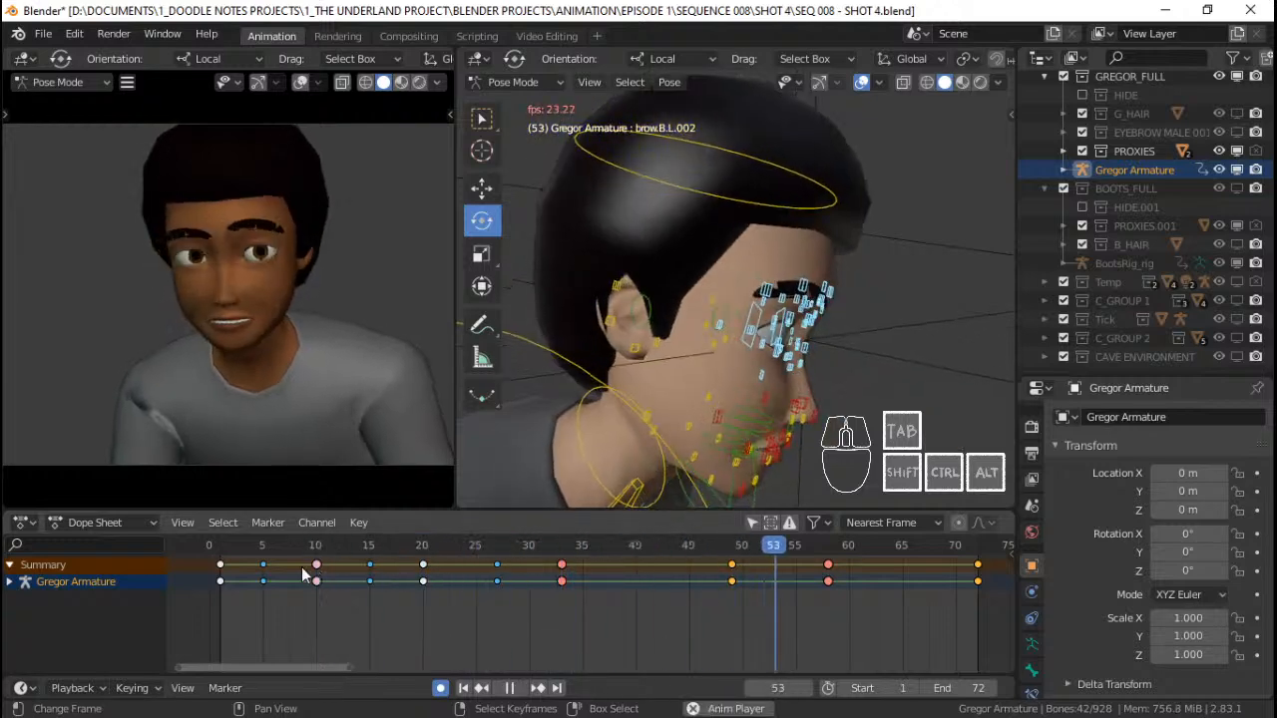
key("space")
left_click(201, 576)
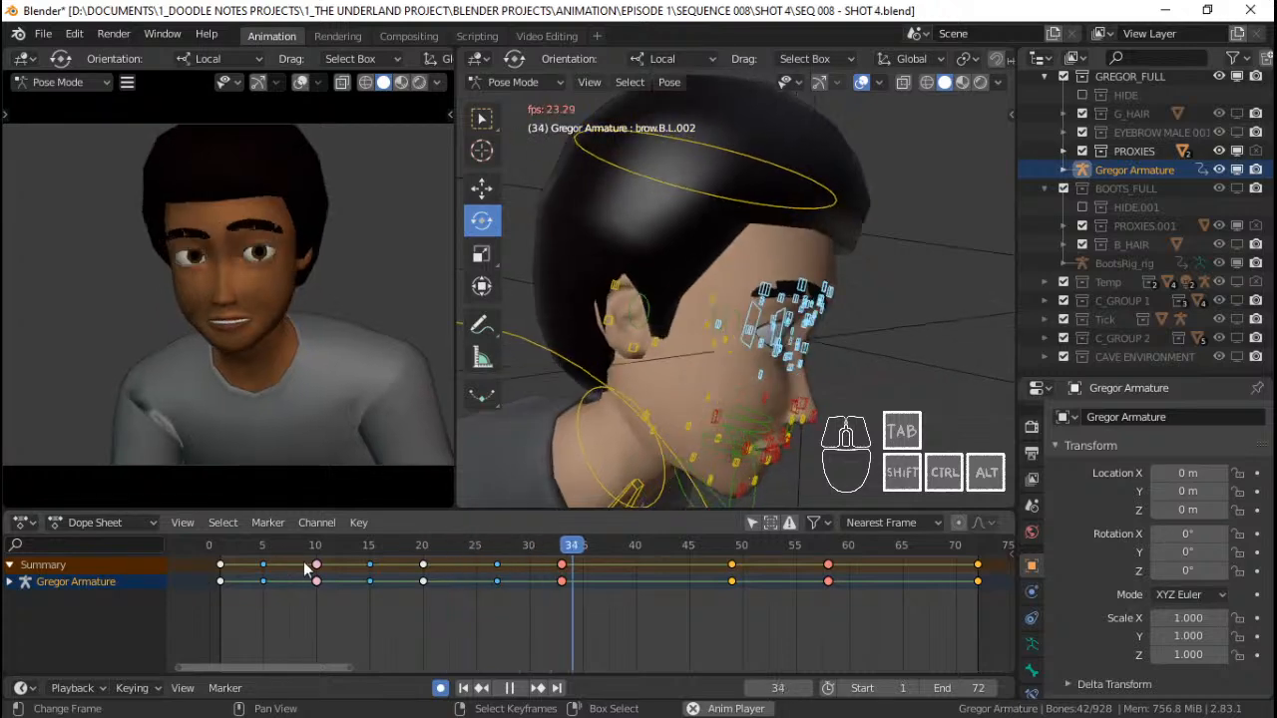
key("space")
key("ctrl+s")
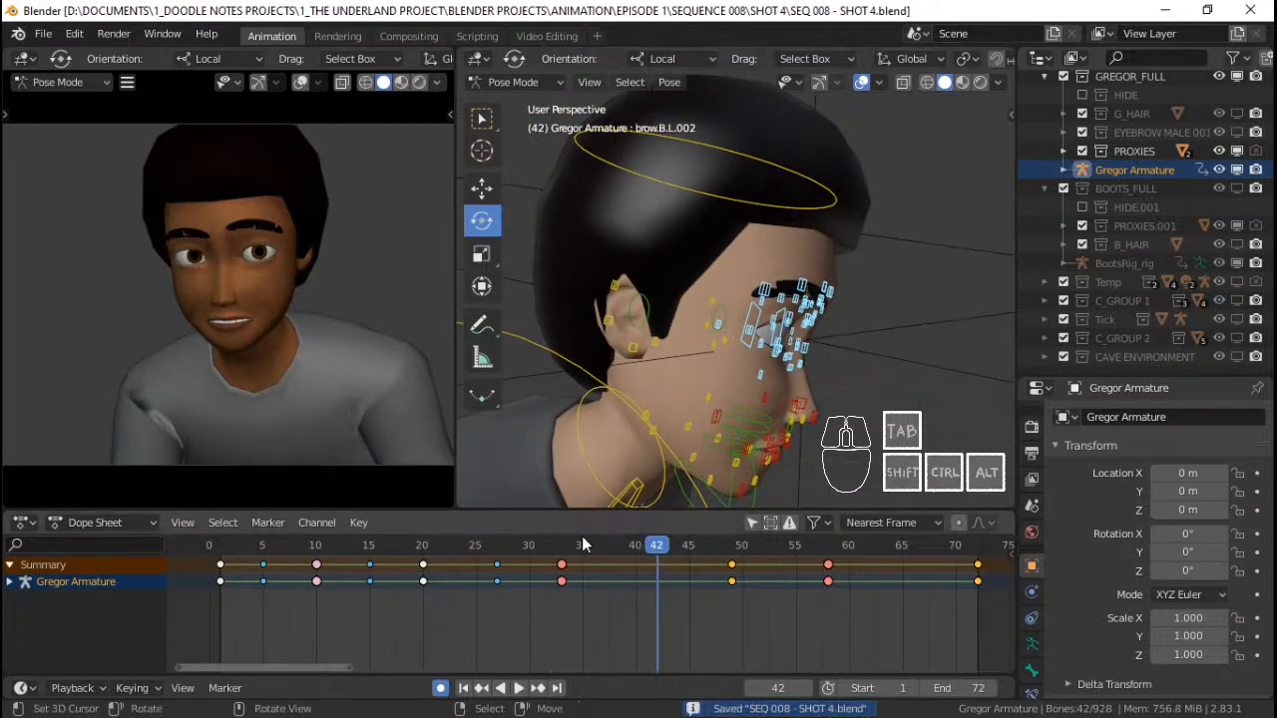
left_click(227, 582)
key("space")
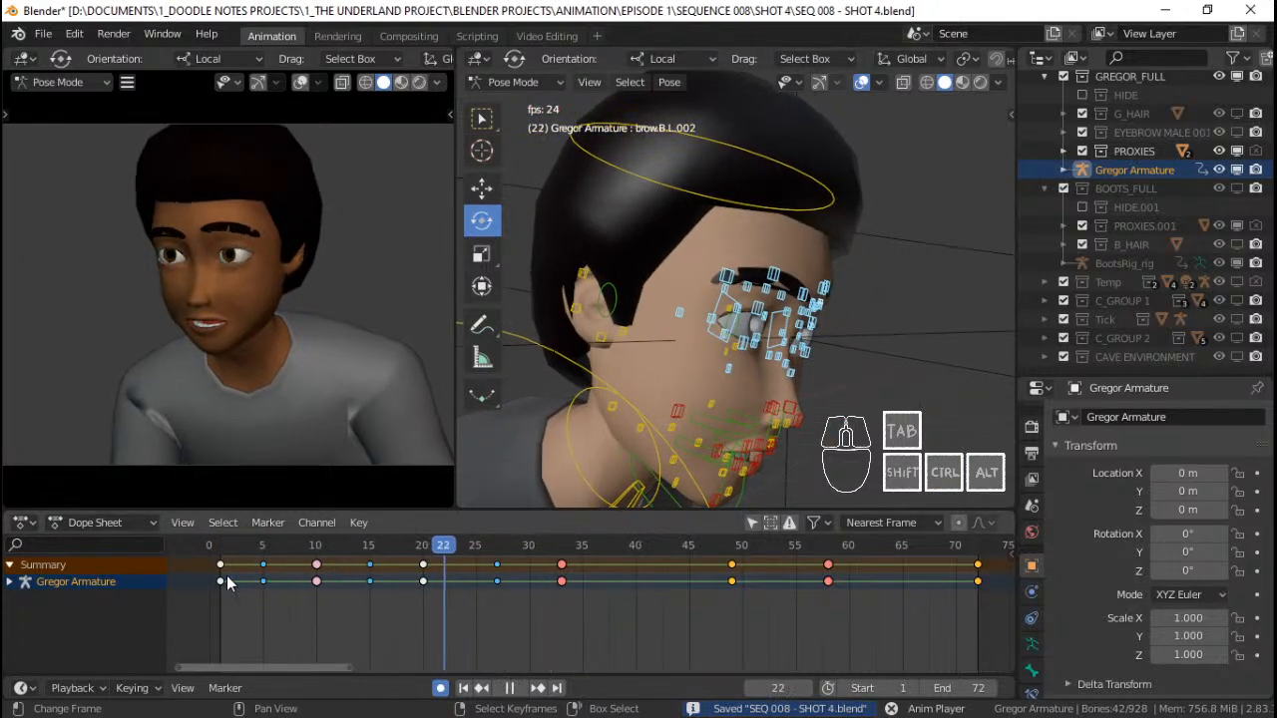
key("space")
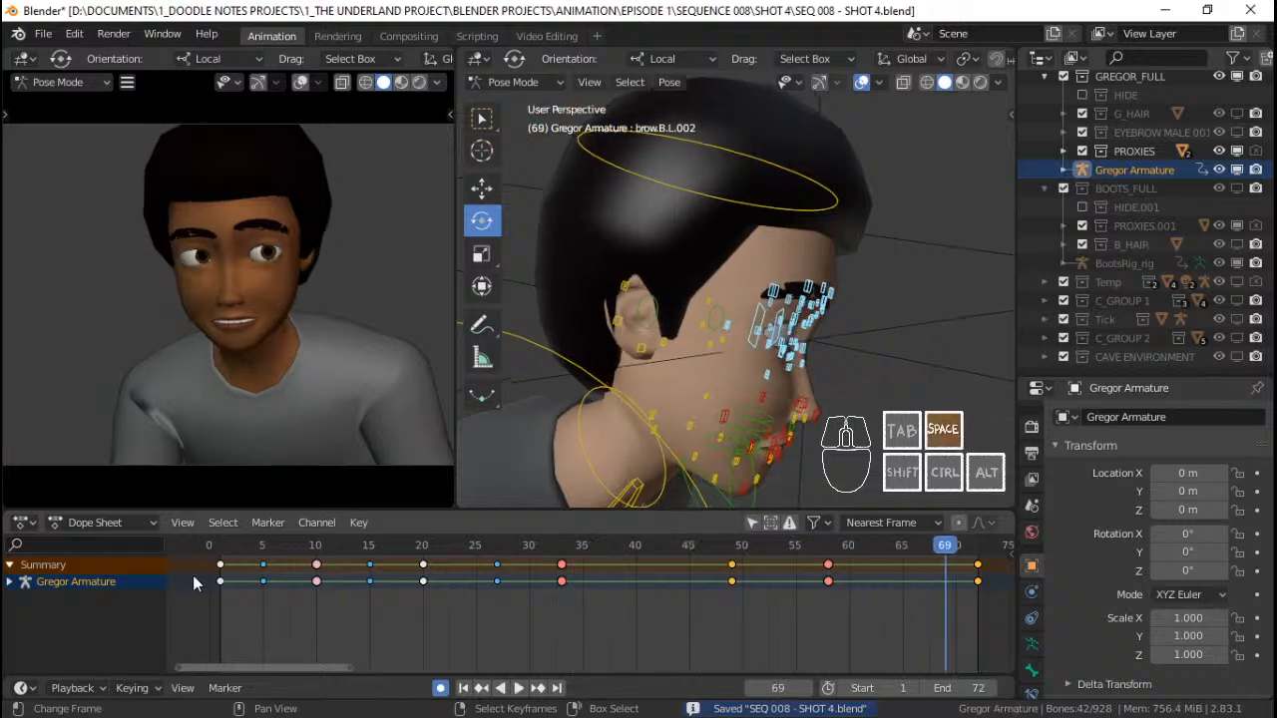
Play back the shot from its first frame and again from about frame 18 to check the motion up to the early 40s
left_click(190, 577)
key("space")
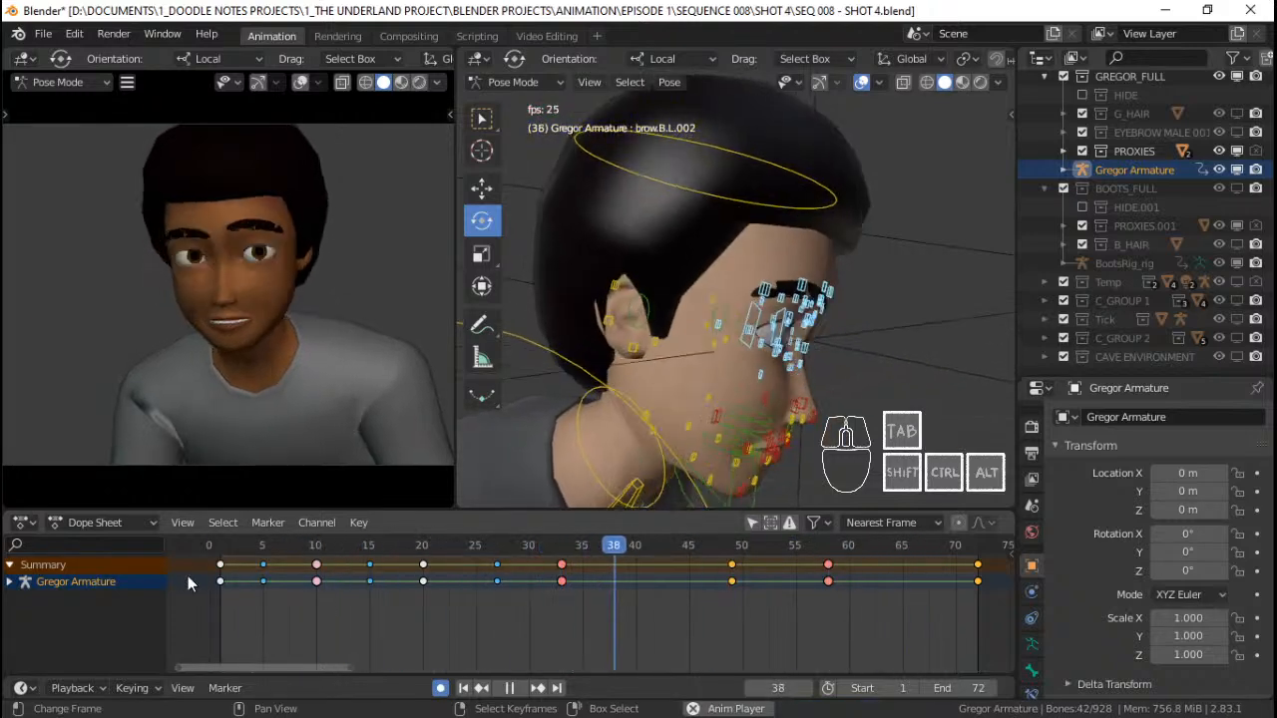
key("space")
left_click(396, 595)
key("space")
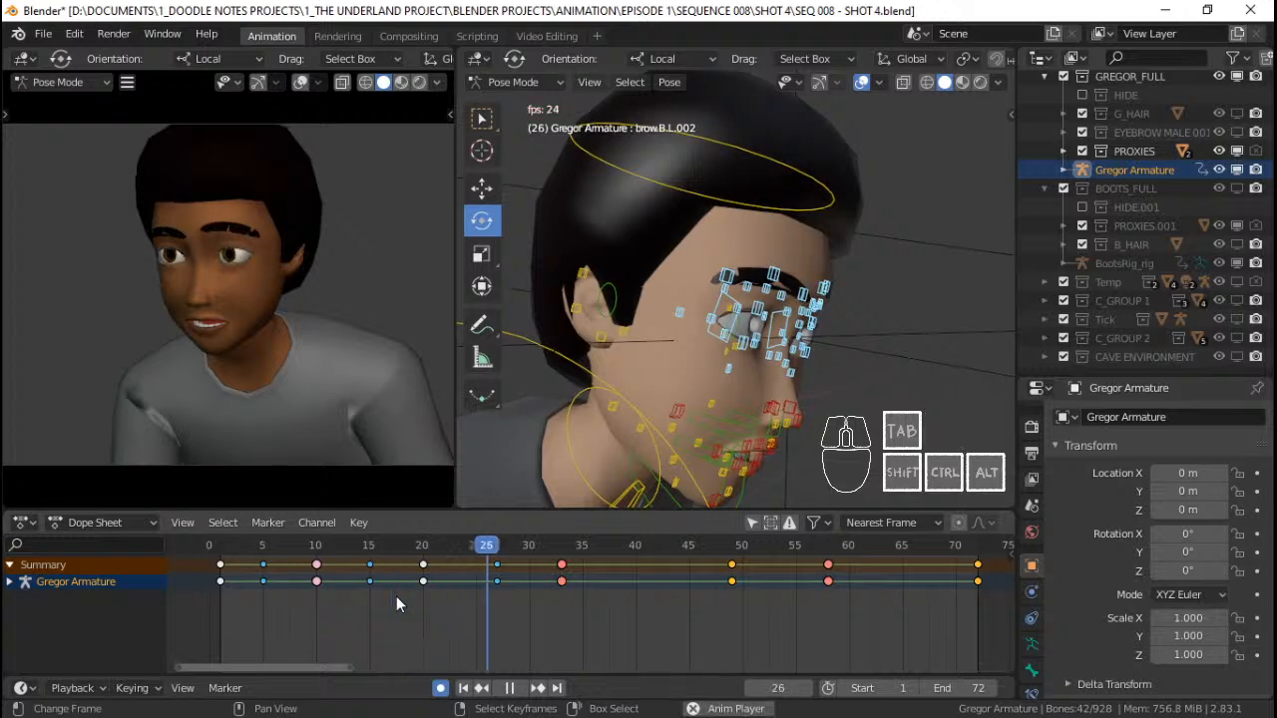
key("space")
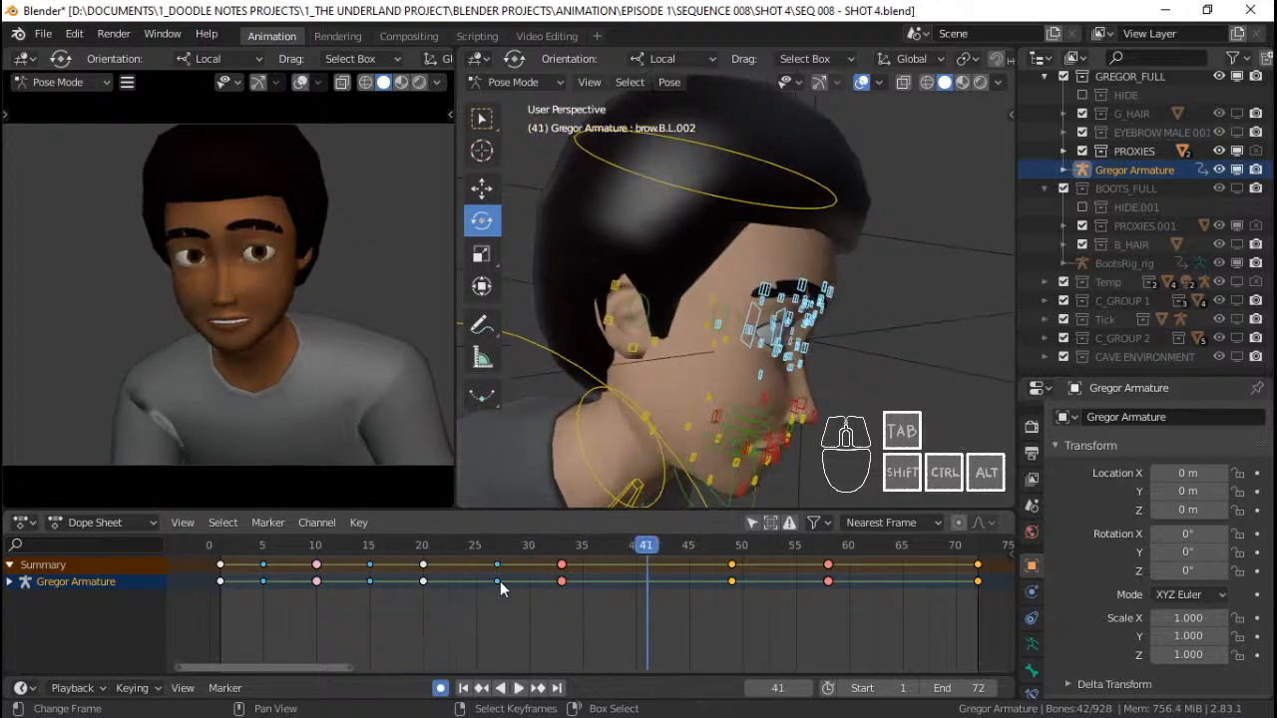
Create a breakdown pose at about 68 % for all of Gregor's controls at frame 41, and play back the result
middle_click_drag(834, 364, 718, 430)
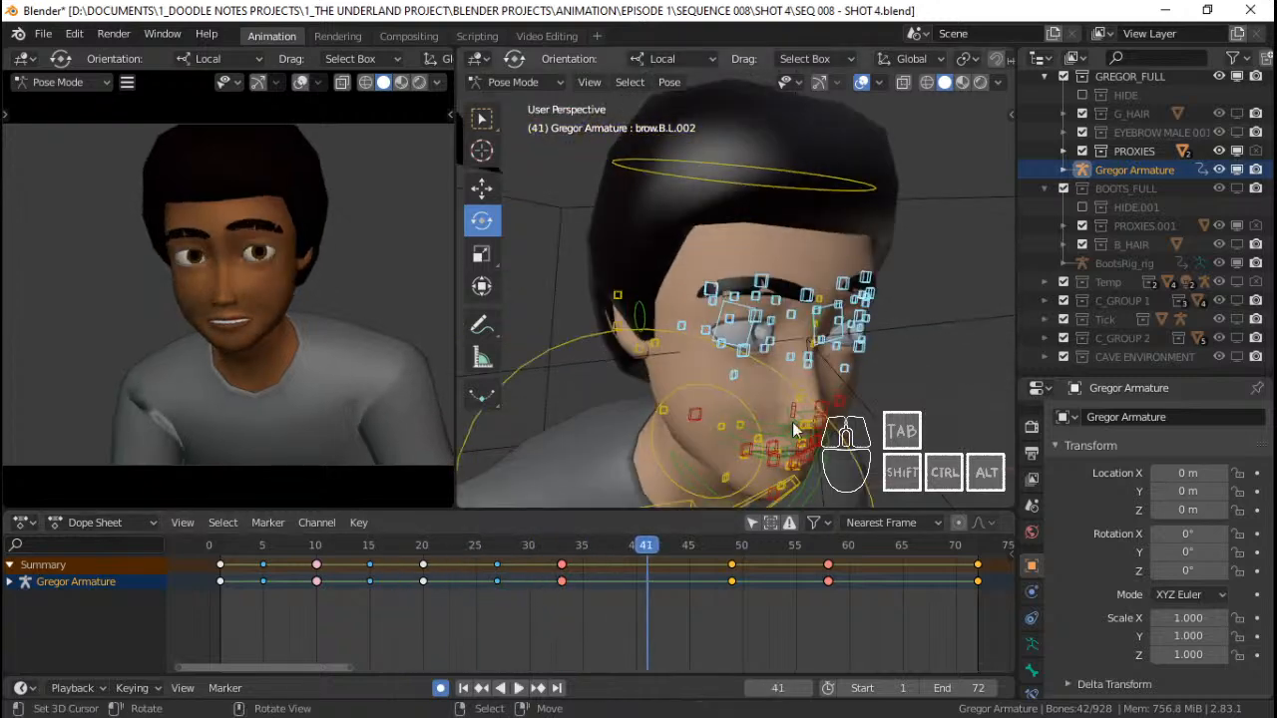
key("Down")
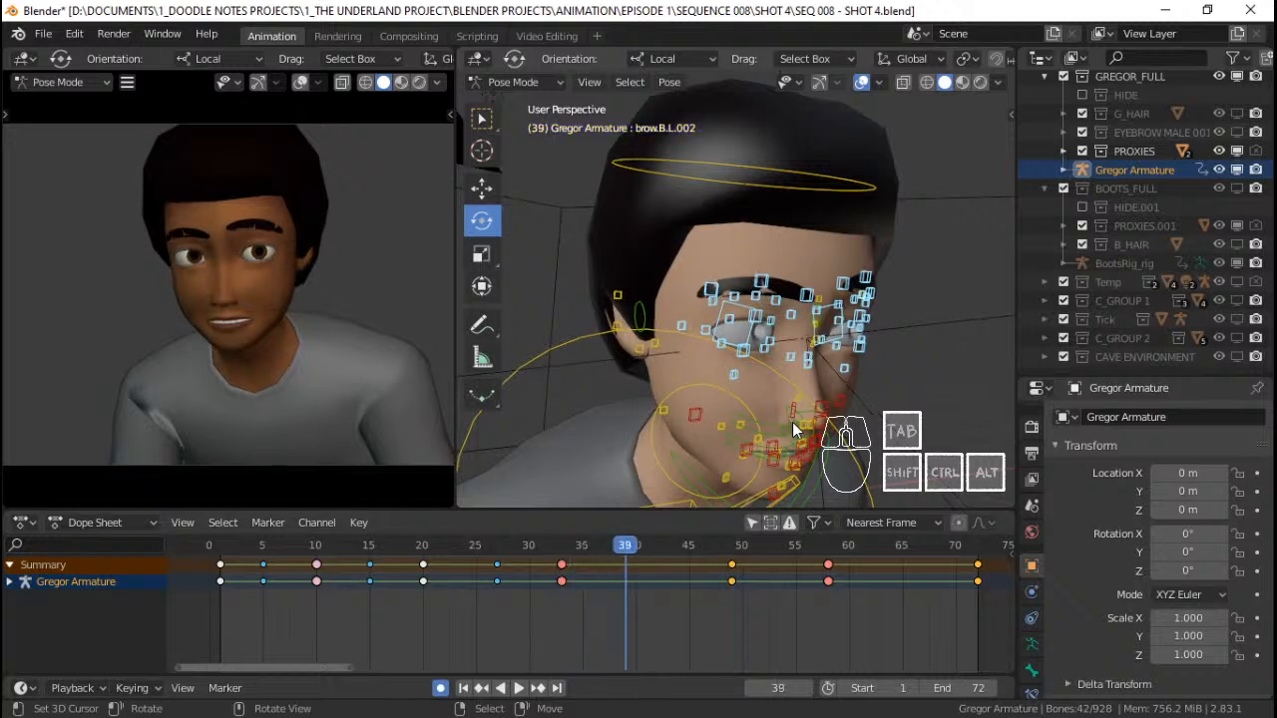
left_click(649, 597)
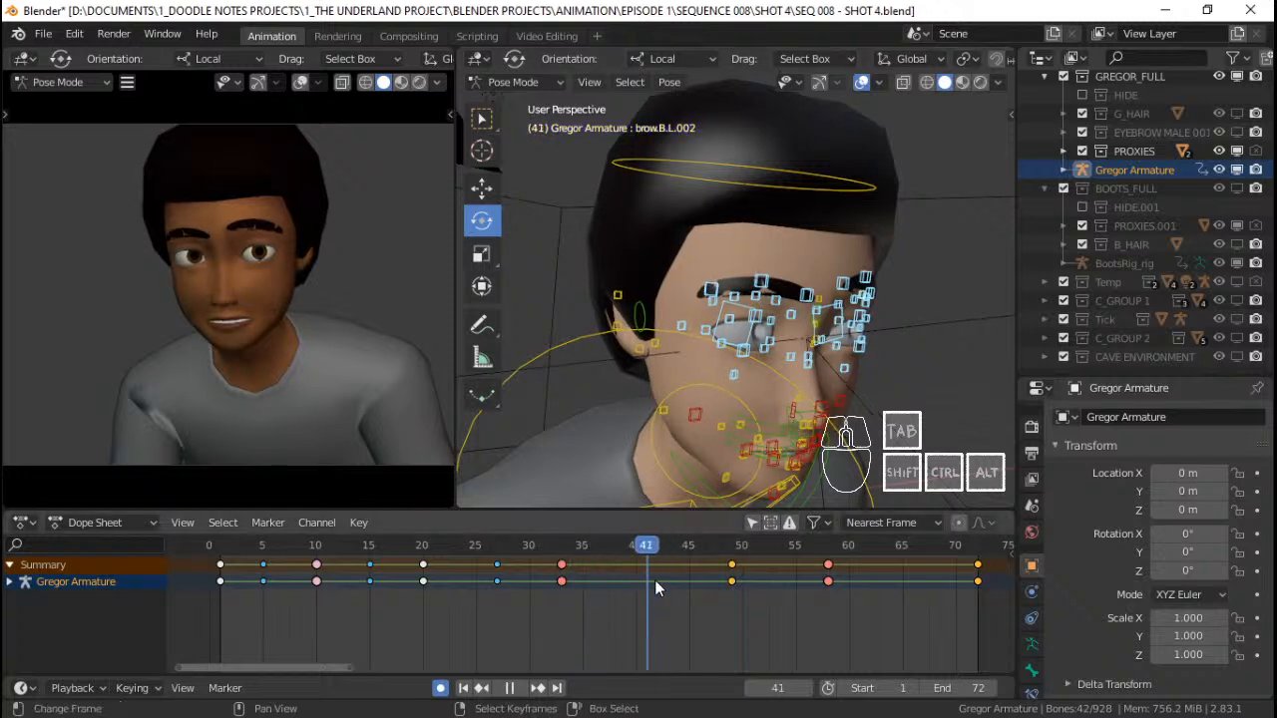
key("a")
key("shift+e")
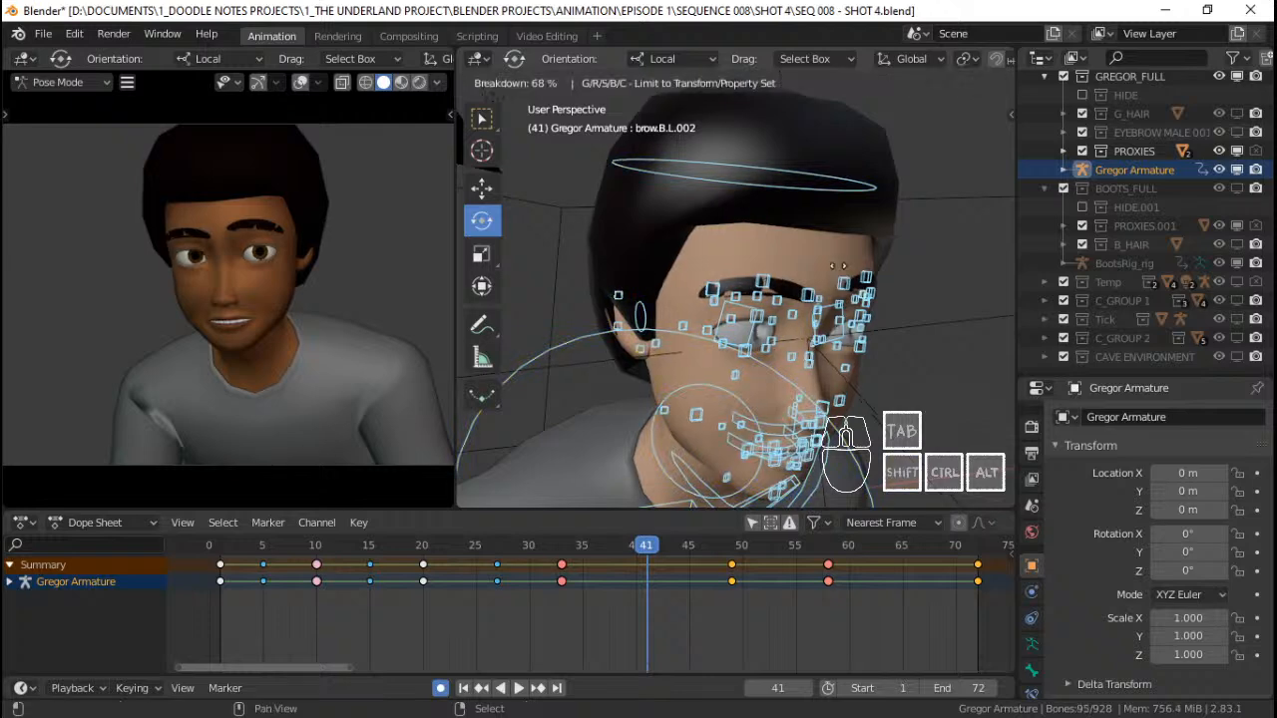
left_click(838, 267)
right_click(839, 269)
left_click(483, 595)
key("space")
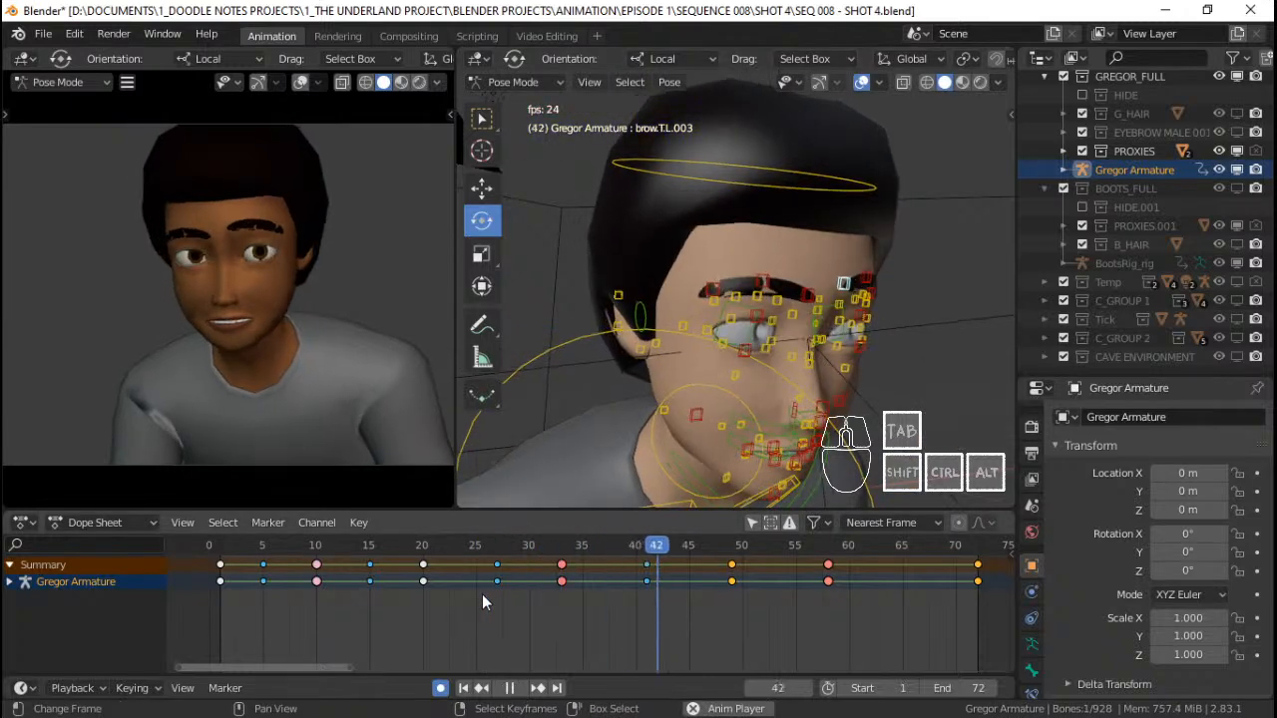
Create a breakdown pose for all of Gregor's controls at frame 54, between the keys at frames 49 and 58
left_click(764, 562)
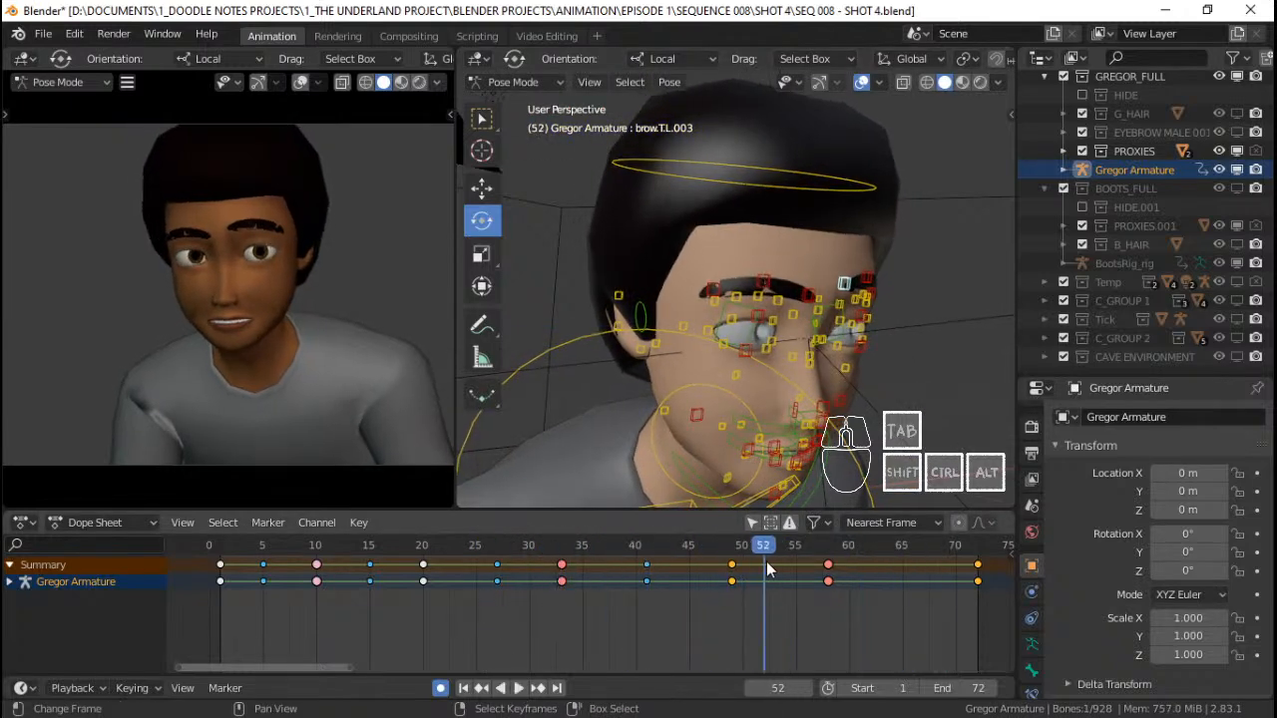
left_click(781, 588)
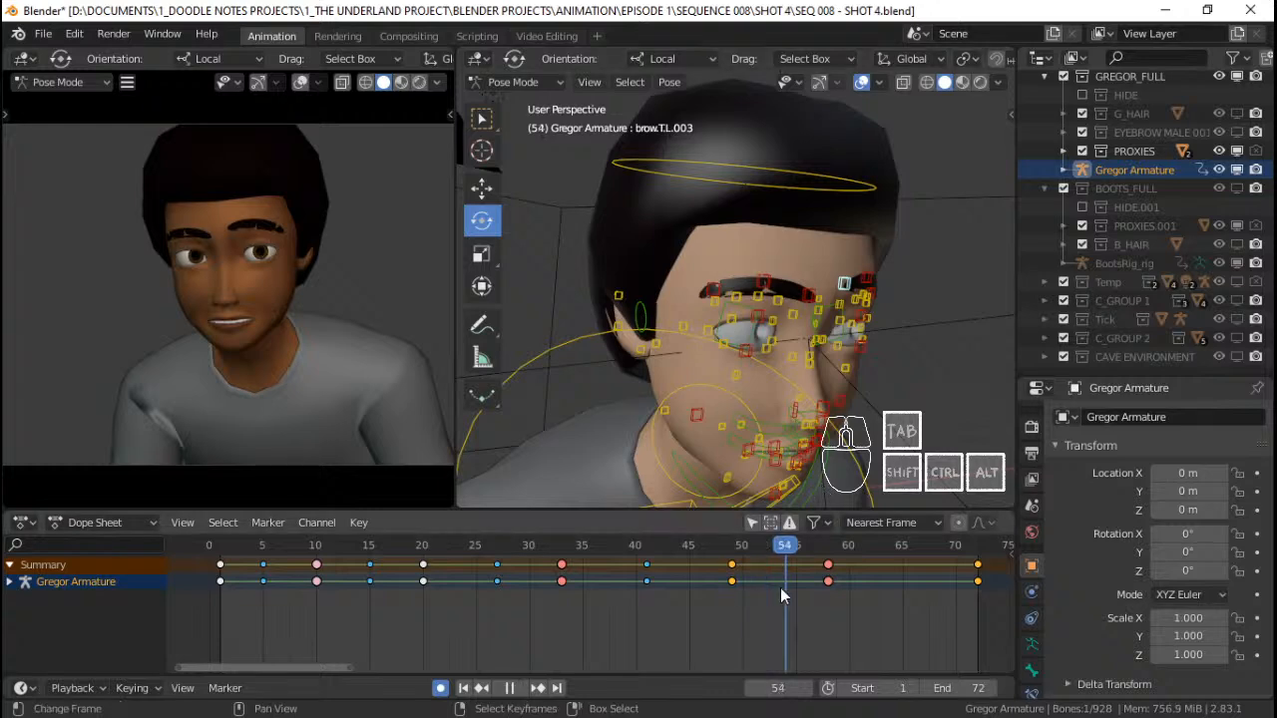
key("shift+e")
right_click(869, 223)
key("a")
key("shift+e")
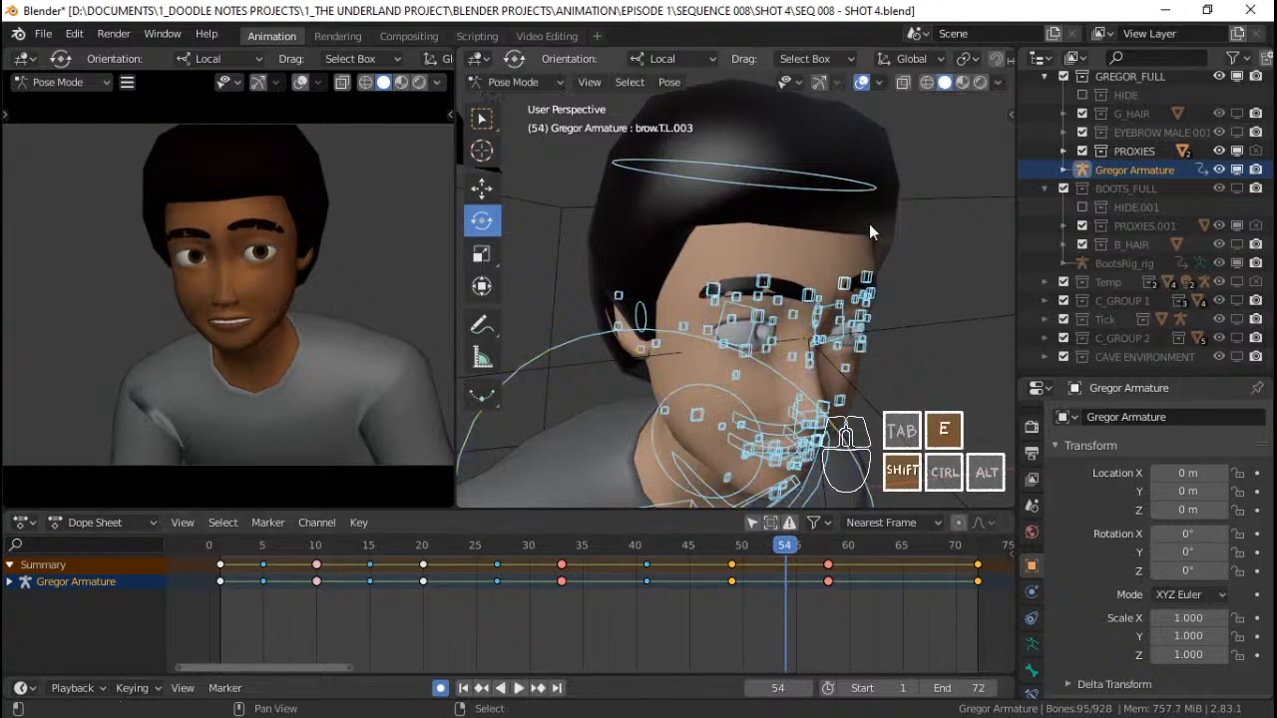
left_click(869, 223)
Play back the shot repeatedly, also from the front side of the face, to review the breakdowns at frames 41 and 54
left_click(650, 573)
key("space")
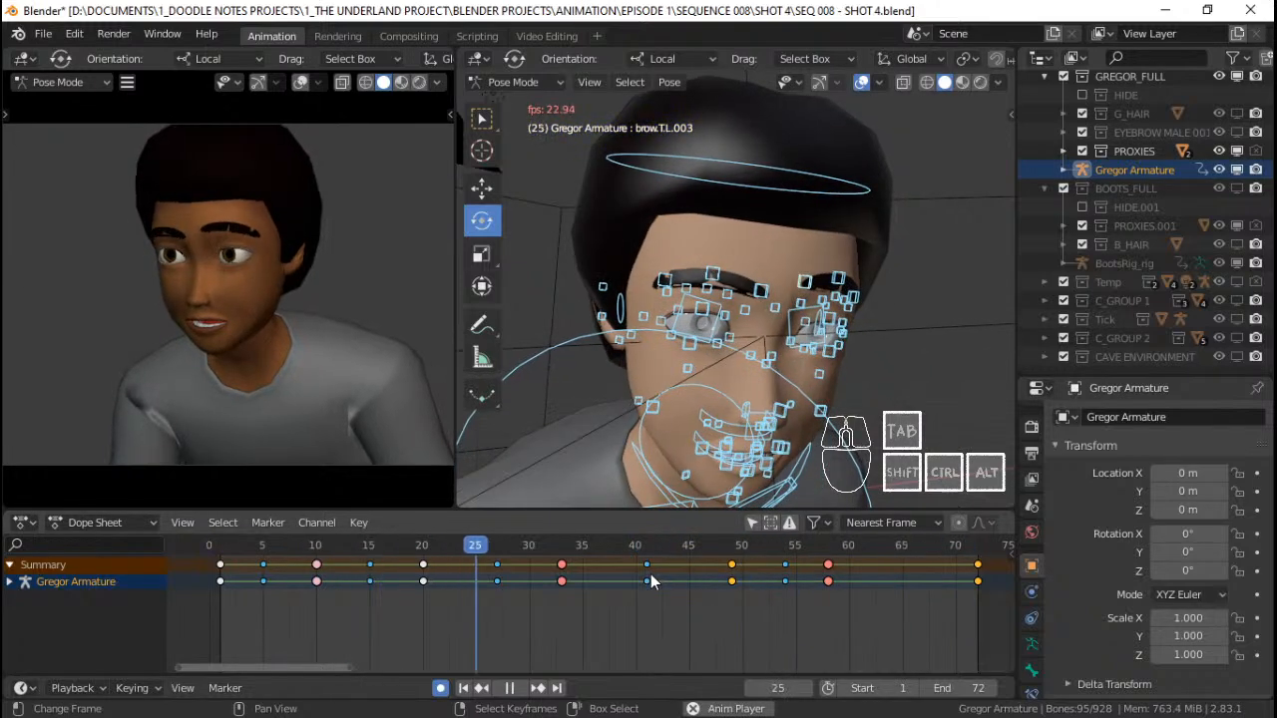
key("space")
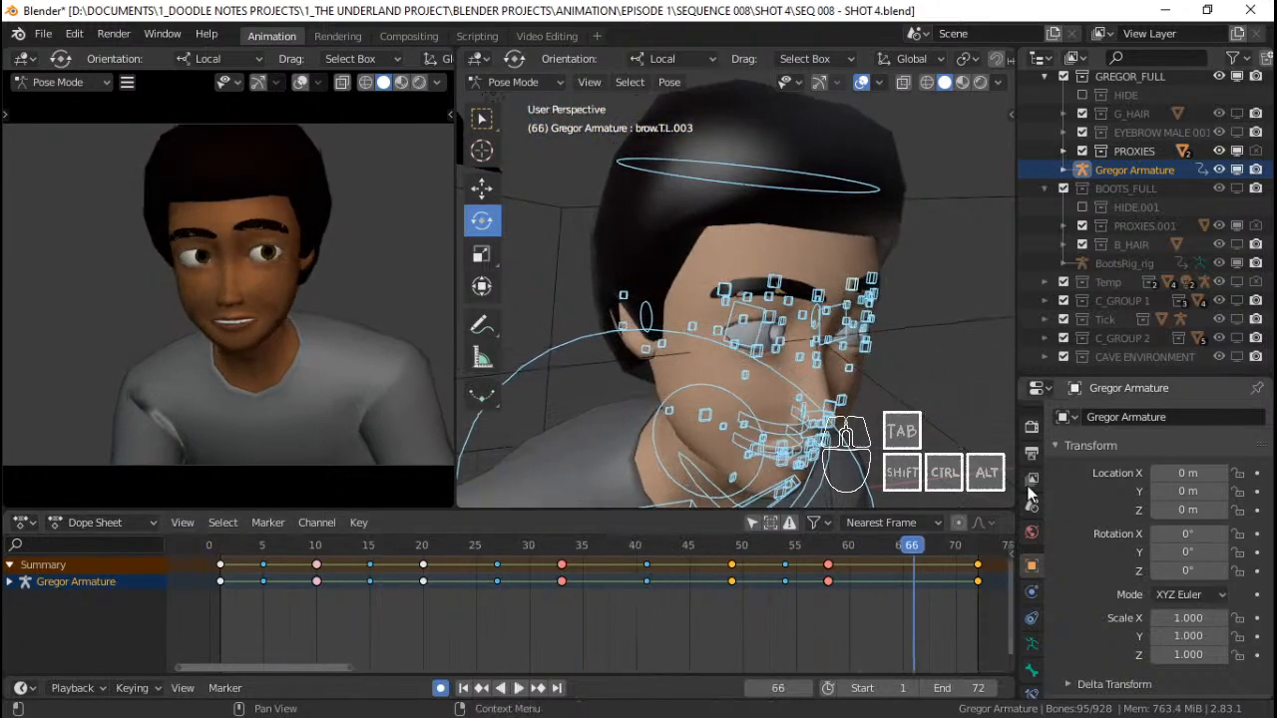
middle_click_drag(888, 389, 792, 337)
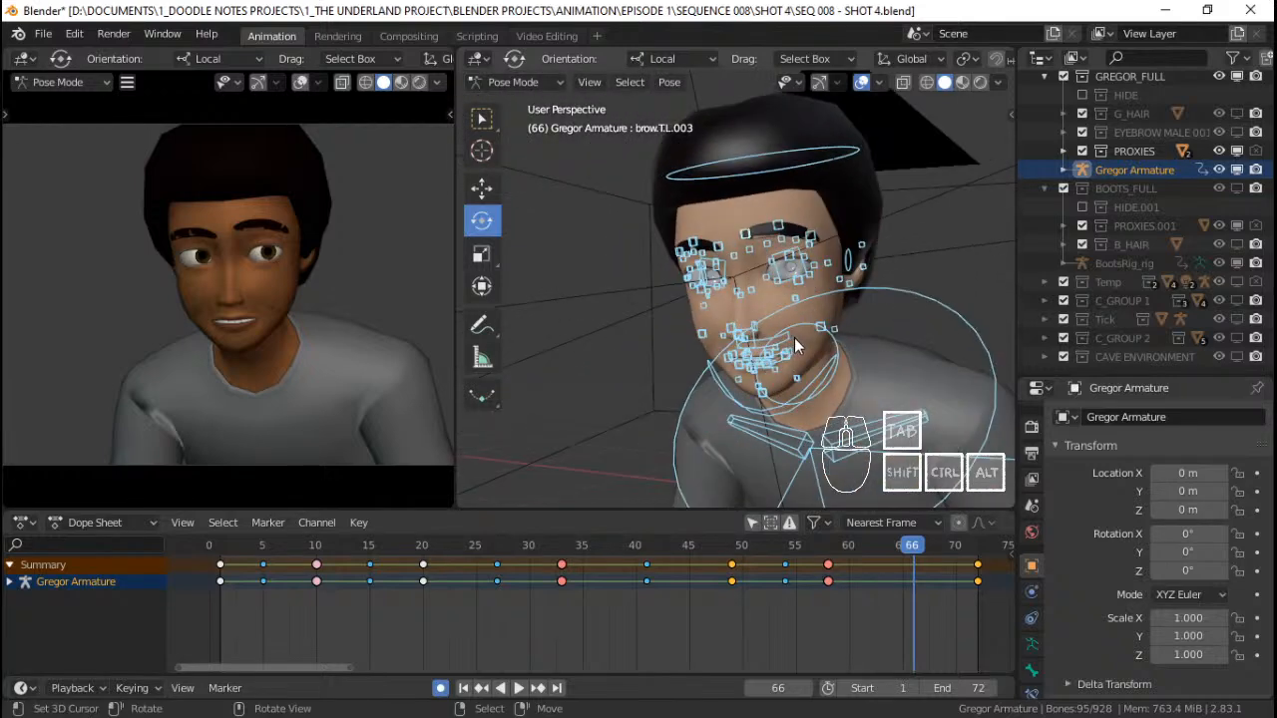
key("space")
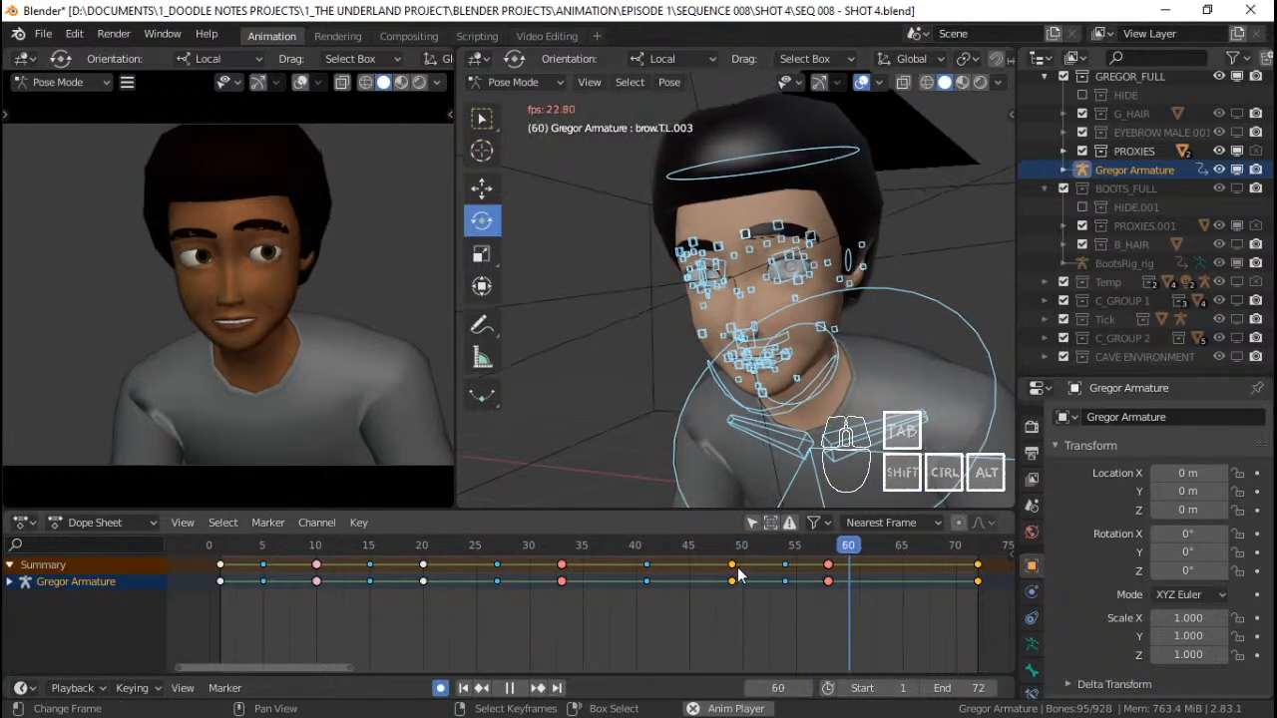
key("space")
left_click(226, 577)
key("space")
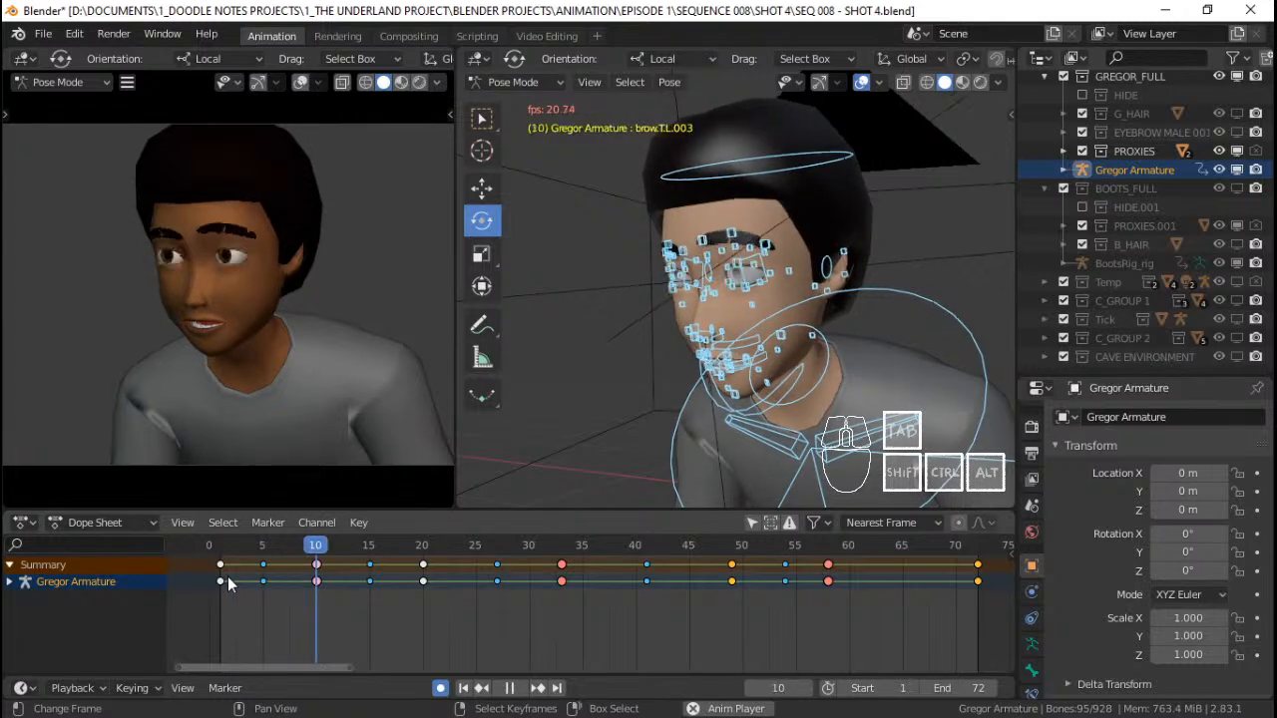
key("space")
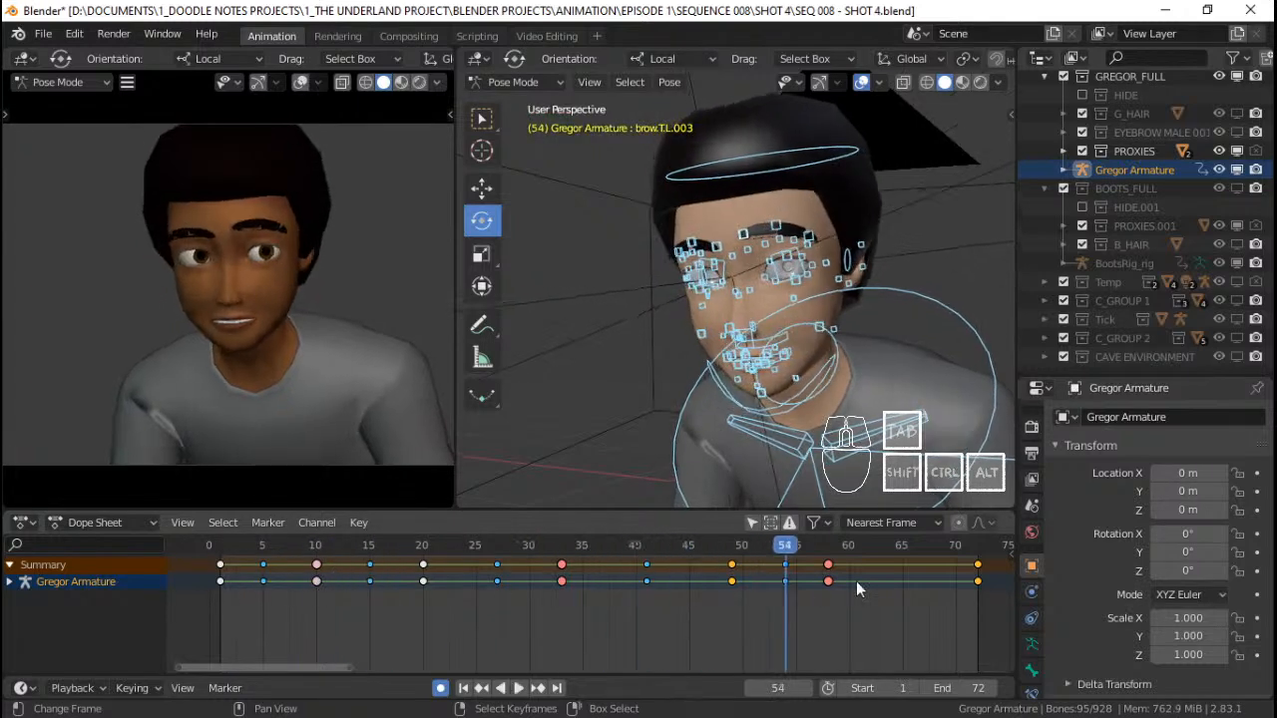
Create a breakdown pose for all of Gregor's controls at frame 65, between the keys at frames 58 and 72
left_click(921, 574)
left_click_drag(921, 571, 901, 574)
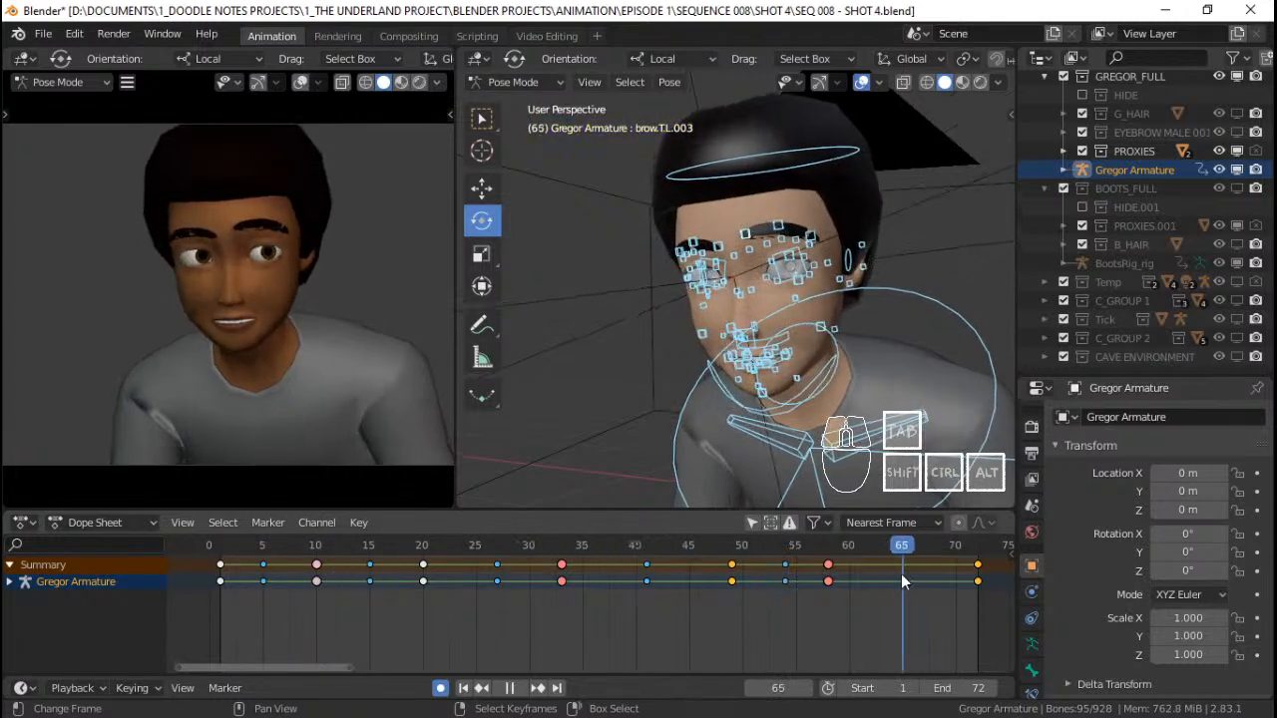
key("shift+e")
left_click(868, 266)
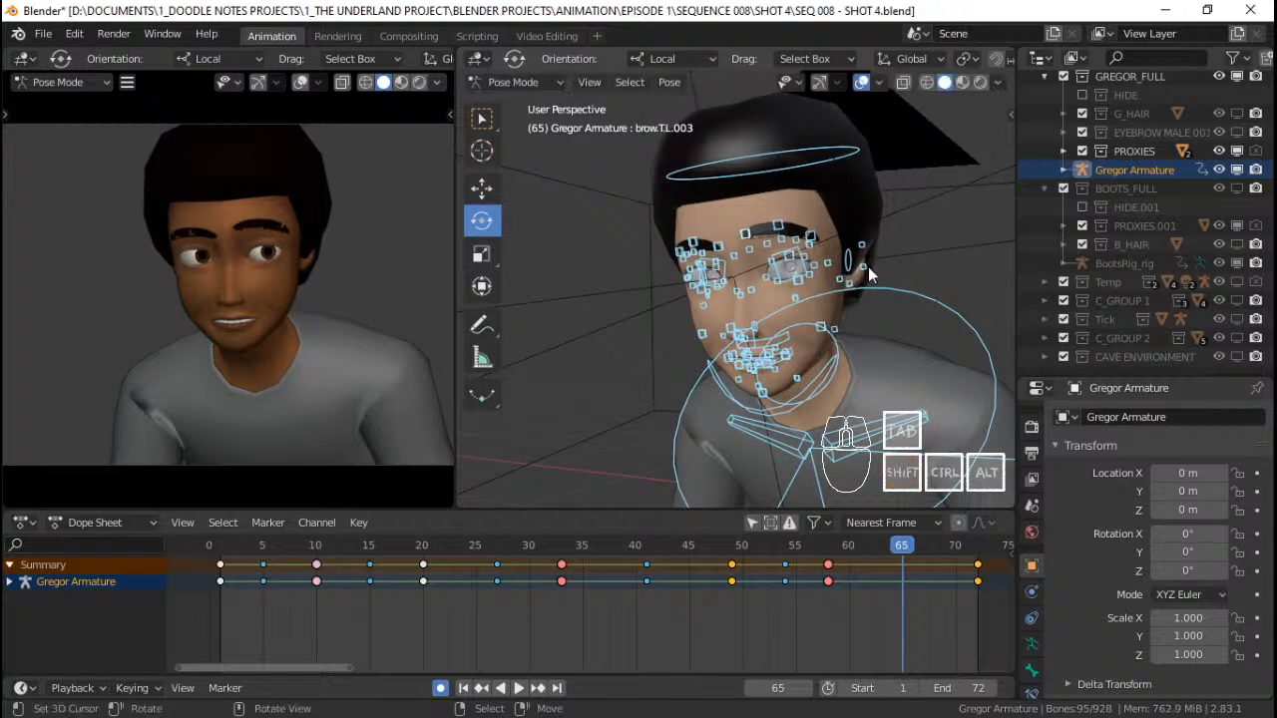
Play back the animation from frame 39 to check the breakdowns at frames 41, 54 and 65
left_click(624, 592)
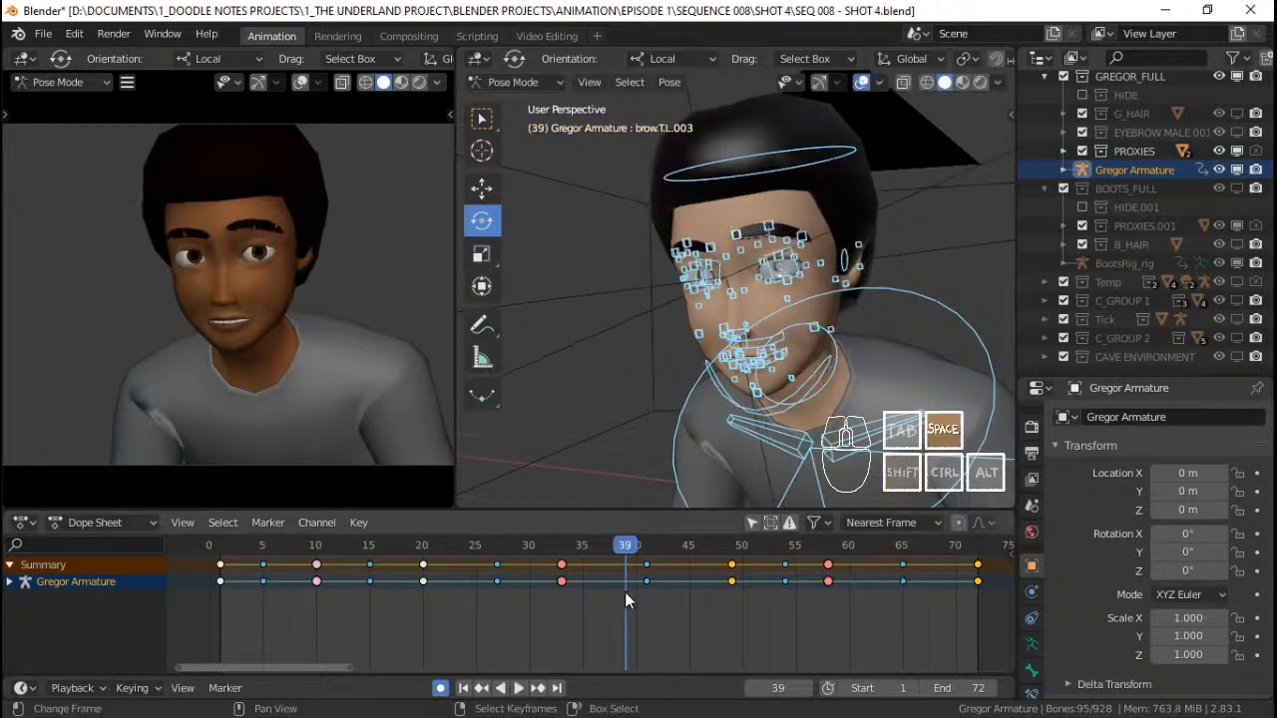
key("space")
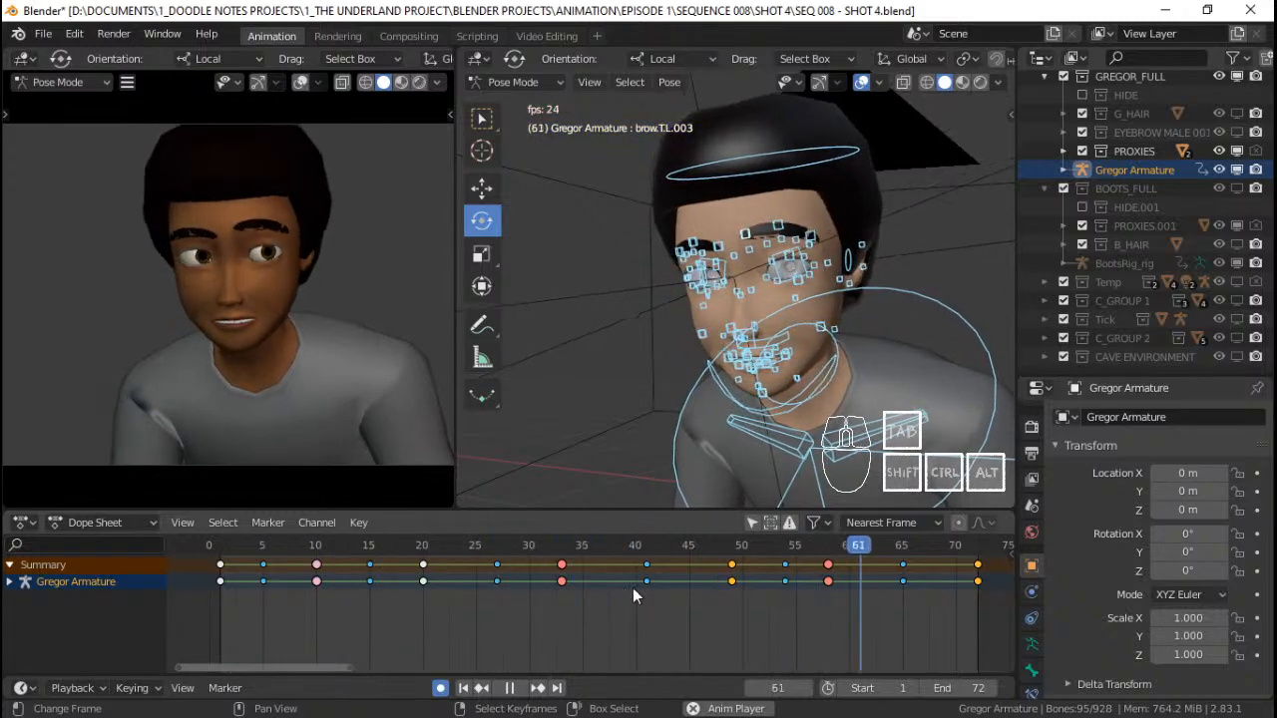
left_click(867, 581)
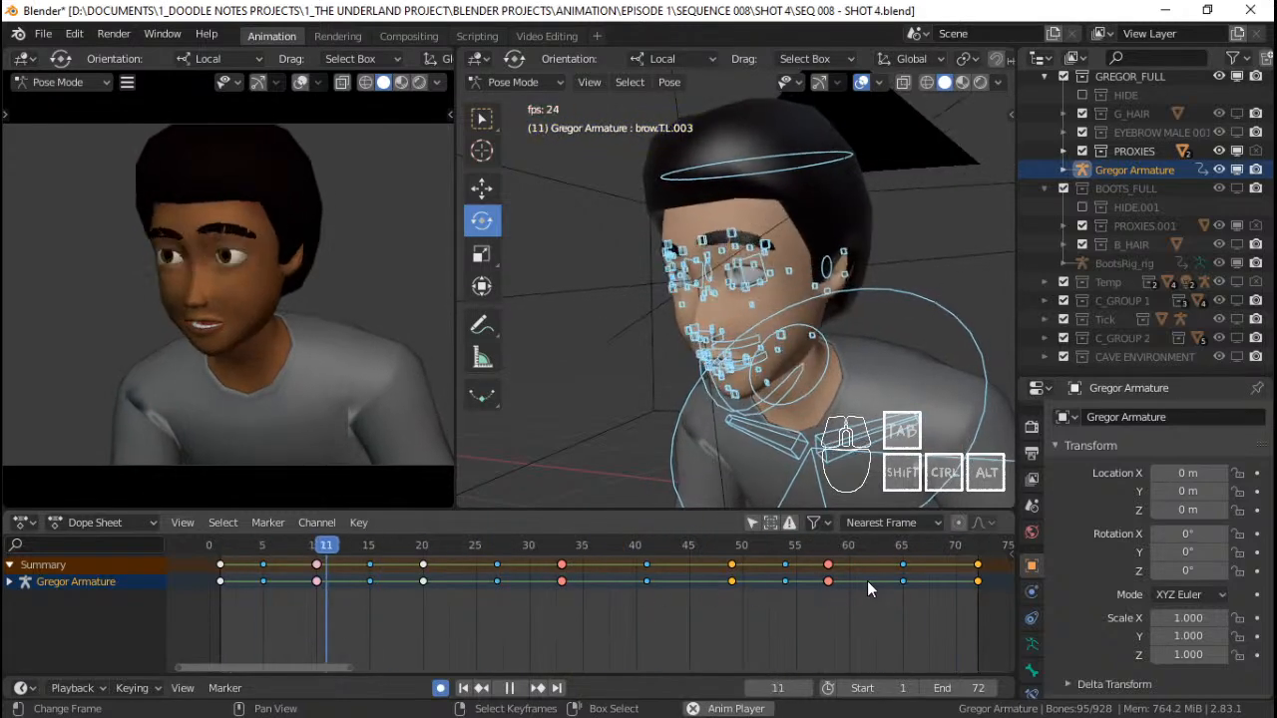
key("space")
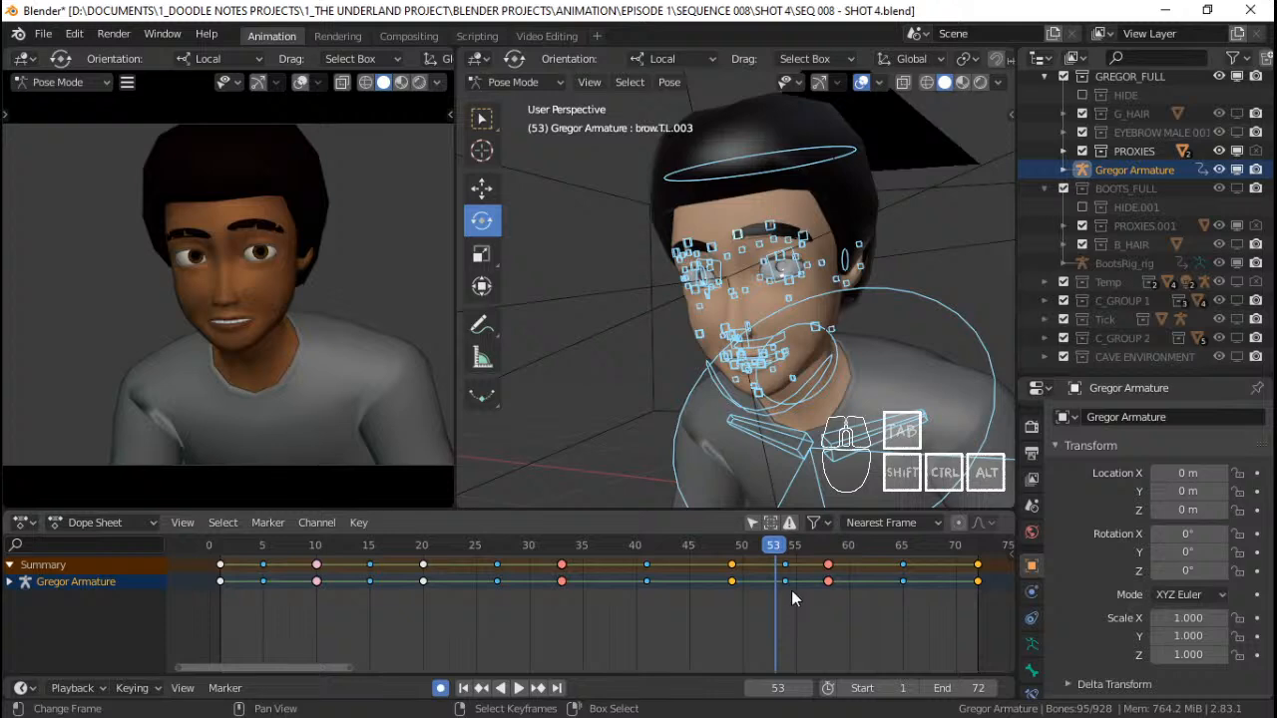
Play back the whole shot repeatedly from frame 1 to review the timing of the head turn and expressions
key("shift+Left")
key("space")
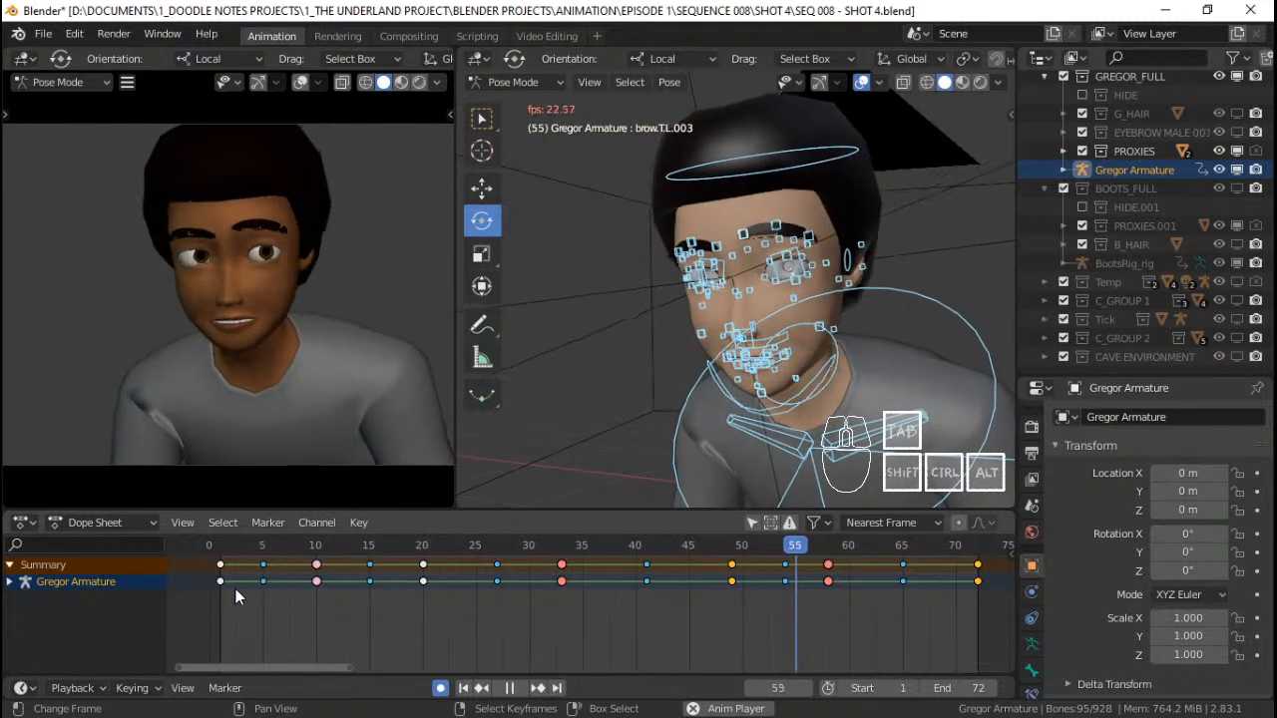
key("space")
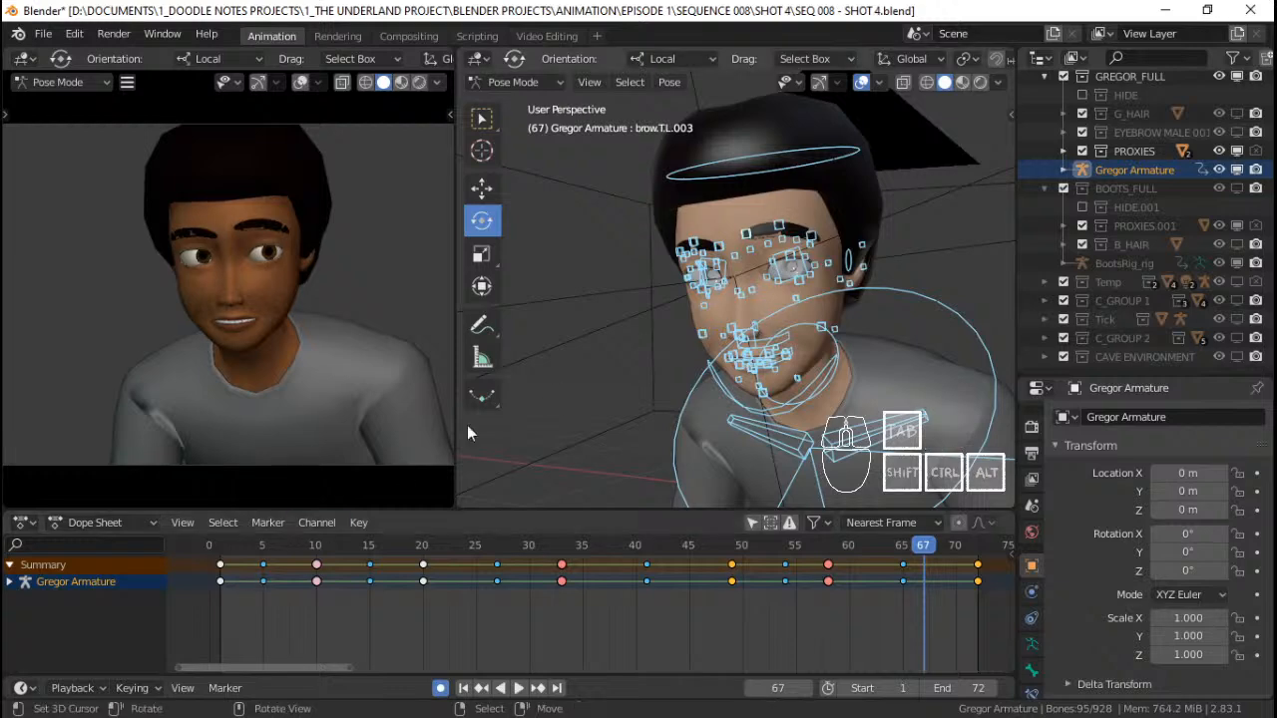
left_click(222, 573)
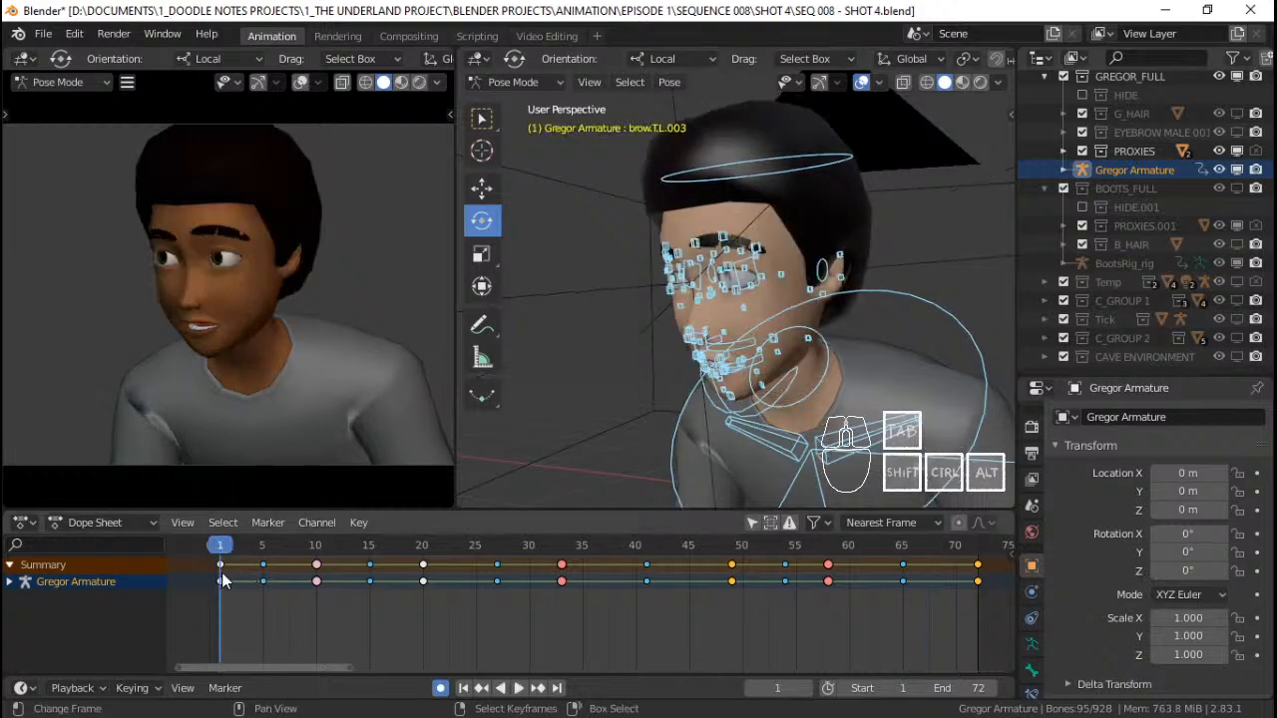
key("space")
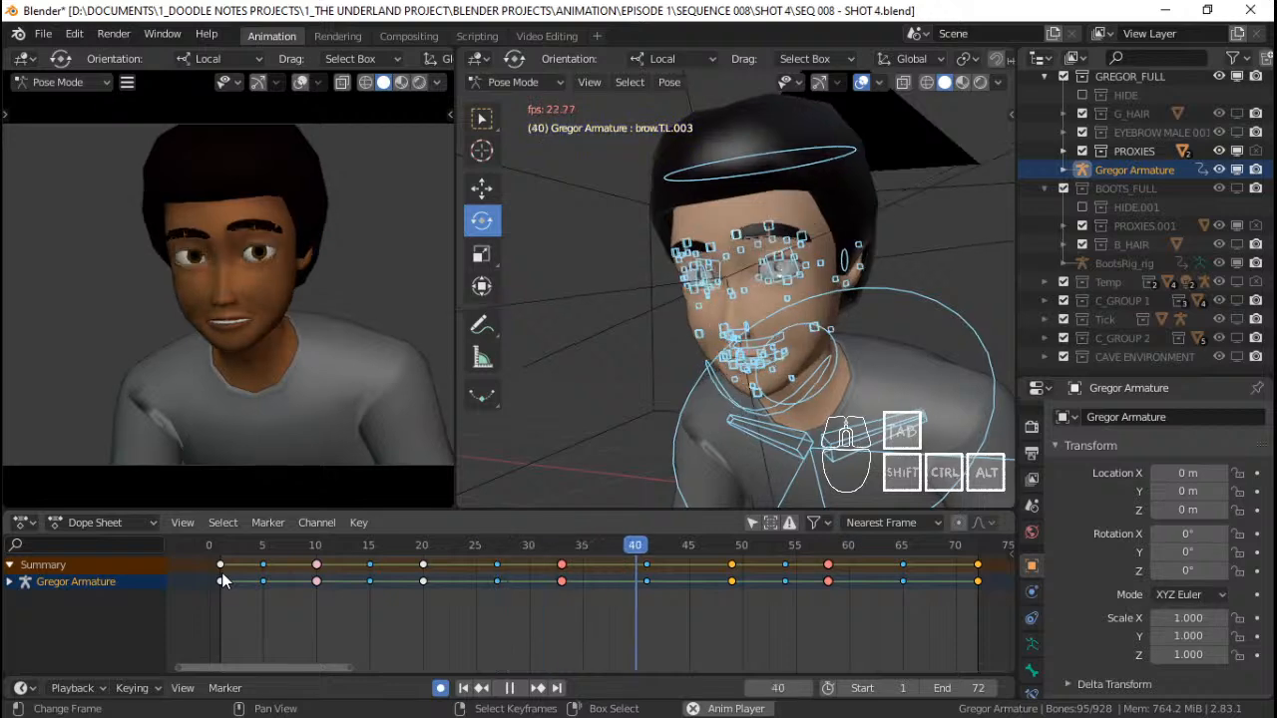
key("space")
key("space")
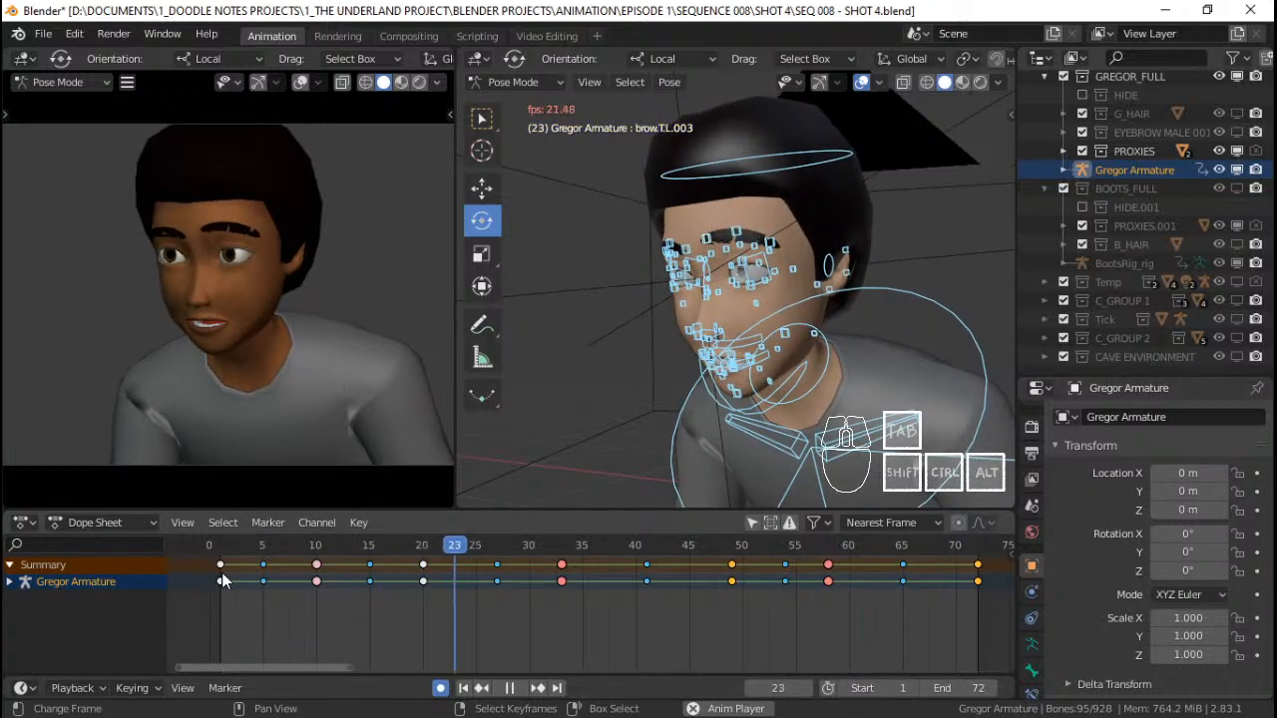
key("space")
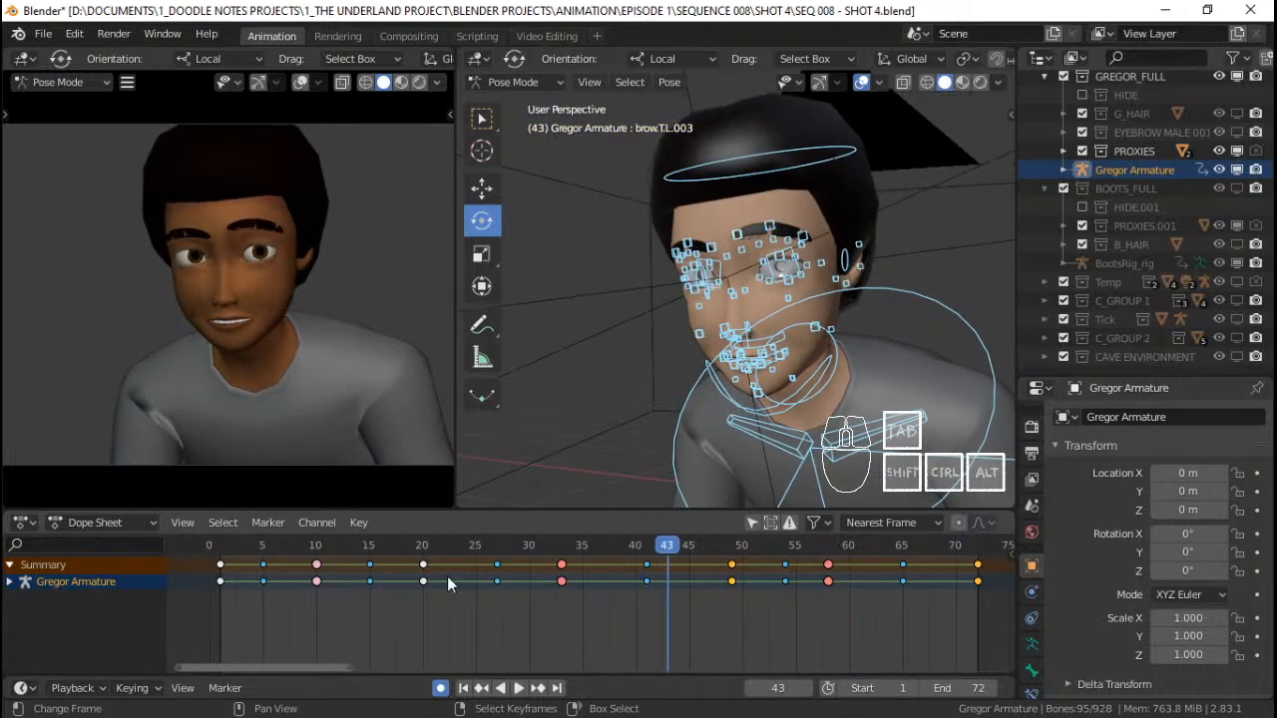
left_click(219, 595)
key("space")
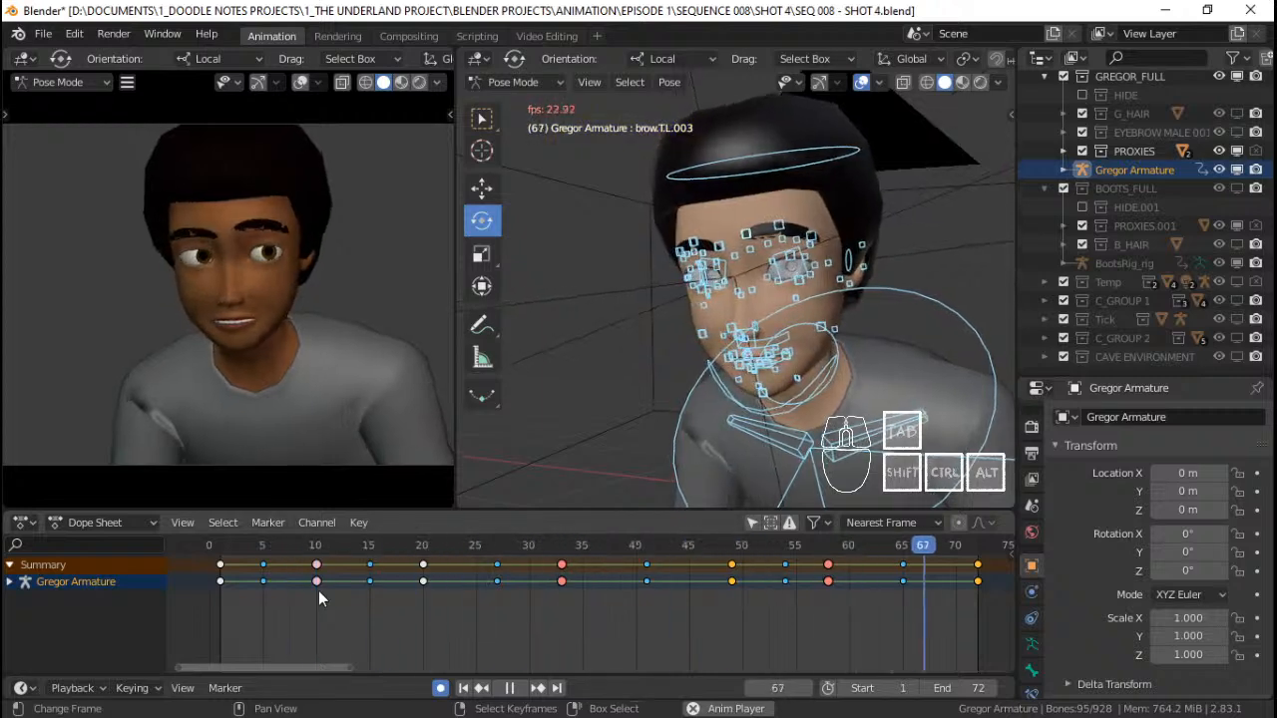
key("space")
Review the full camera frame during playback from the start, checking the blinks around frames 5 and 27
left_click(220, 593)
key("space")
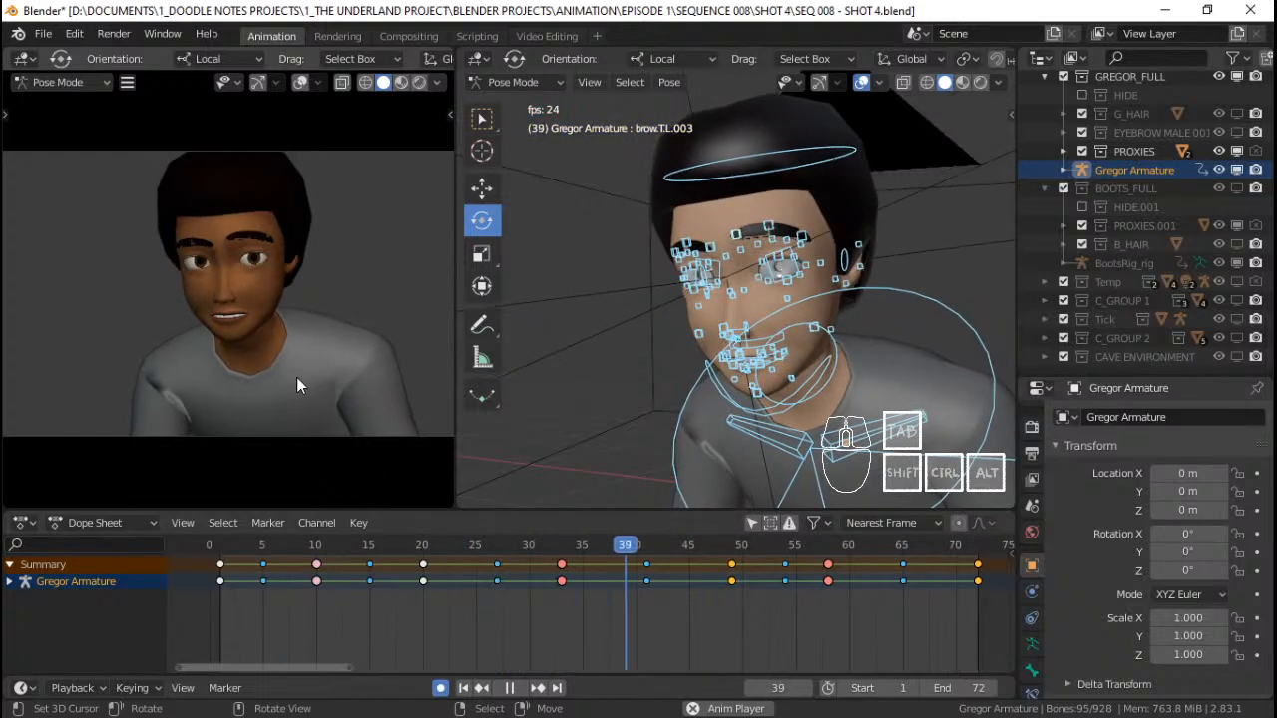
key("space")
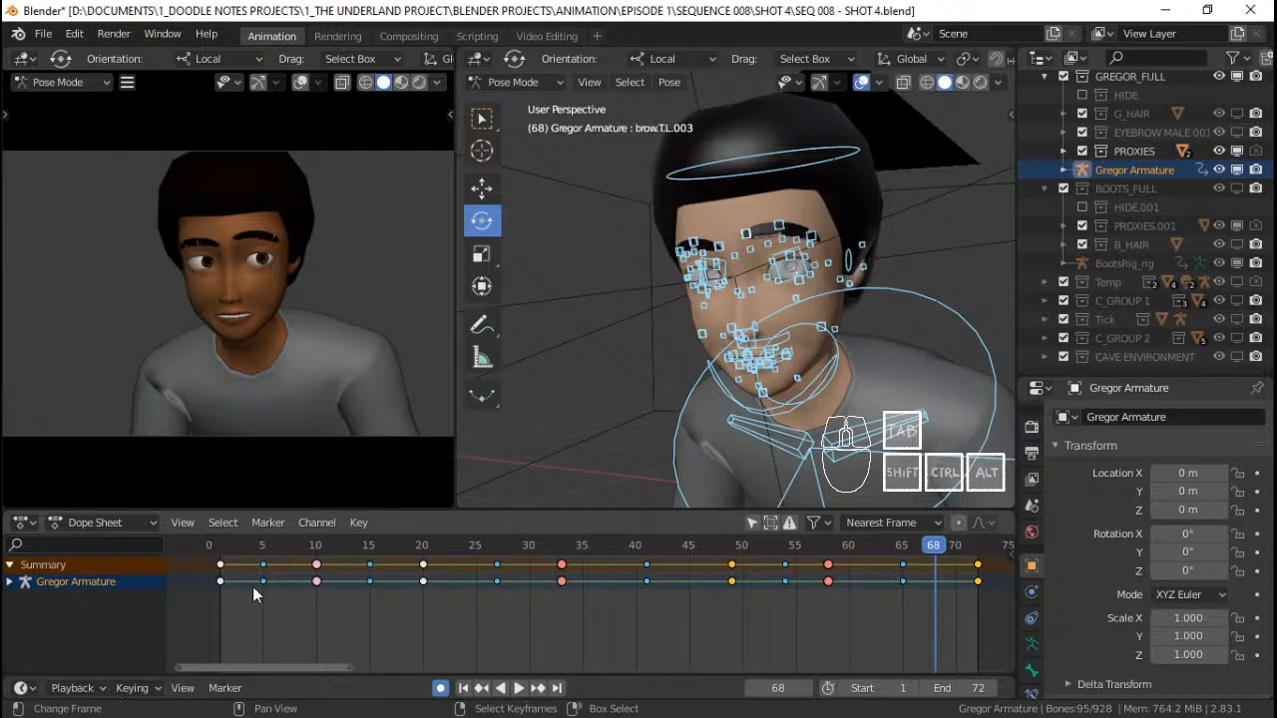
mouse_move(252, 586)
left_mouse_down()
mouse_move(234, 582)
mouse_move(259, 585)
left_mouse_up()
key("space")
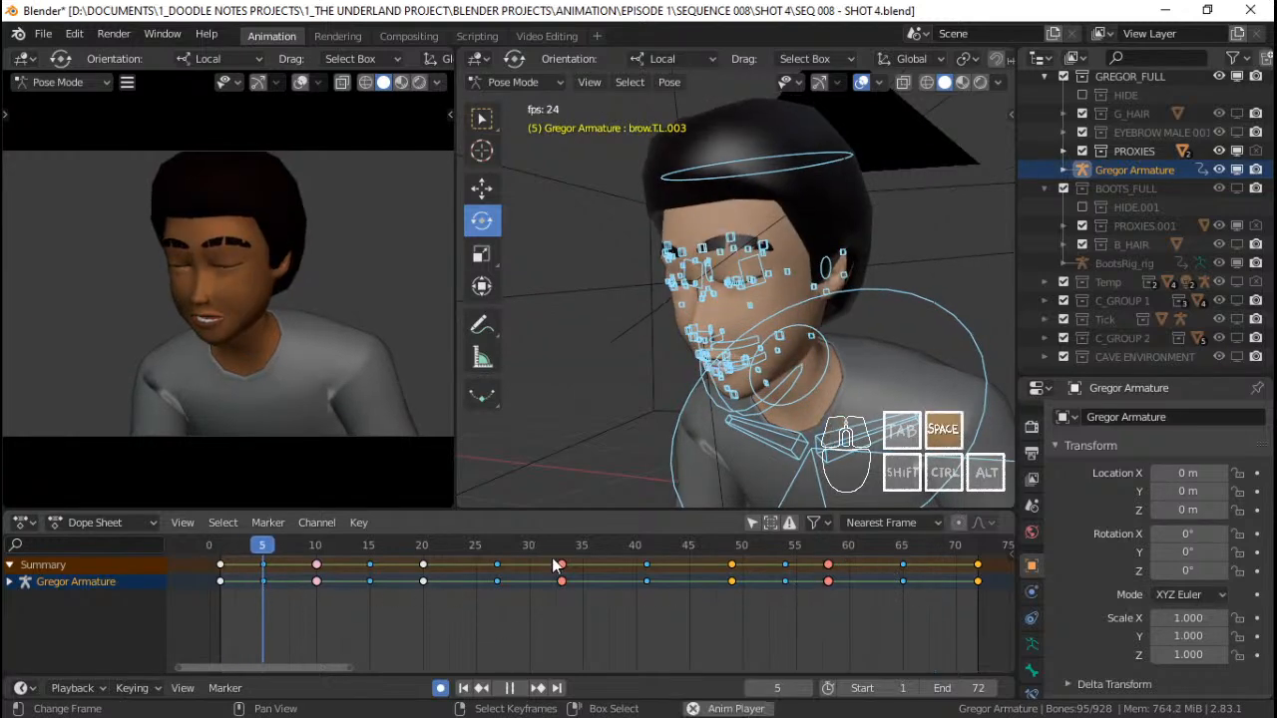
key("space")
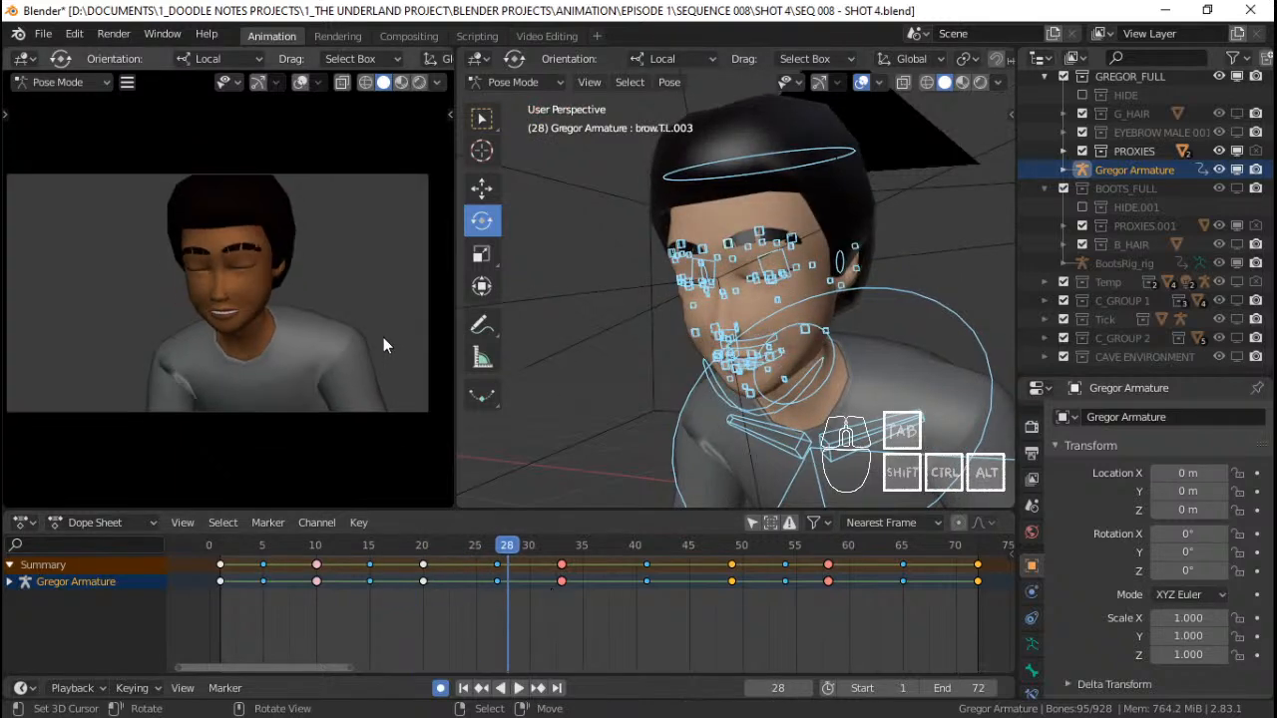
middle_click_drag(383, 337, 392, 337, "shift")
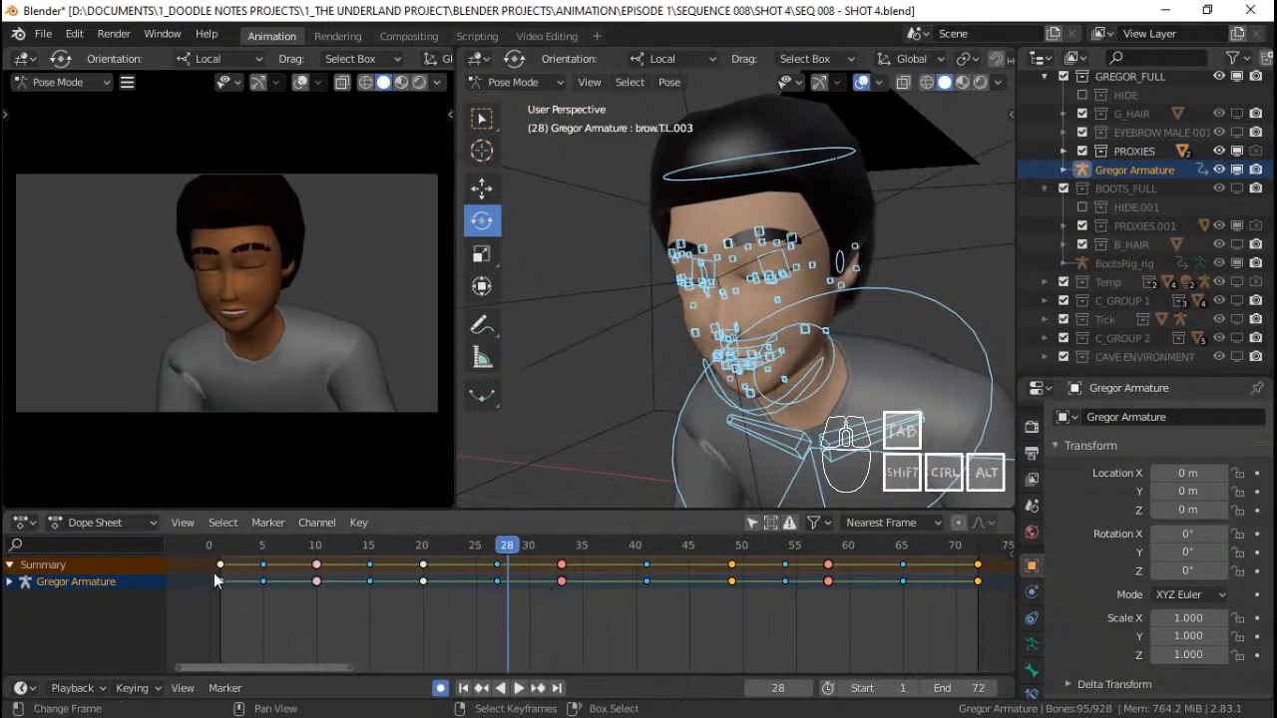
Compare Gregor's key poses at frames 1, 20 and 49 with the viewport orbited to his other side
middle_click_drag(675, 423, 848, 302)
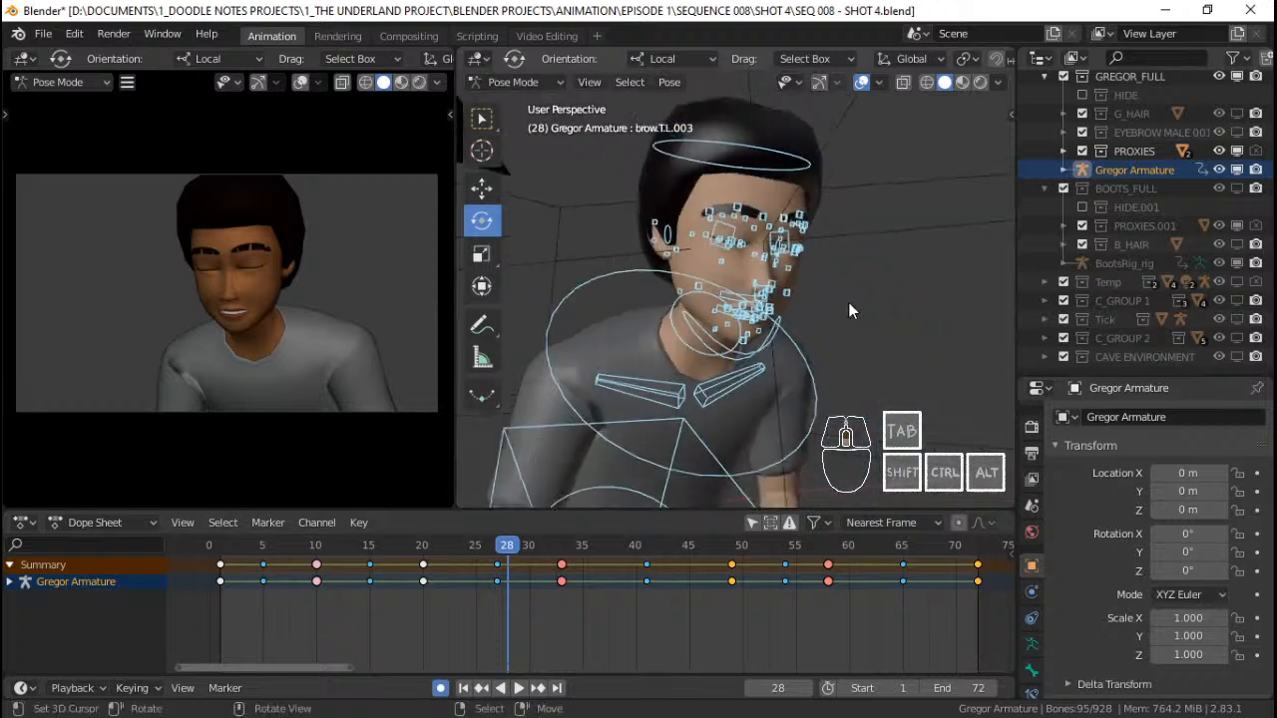
left_click(233, 588)
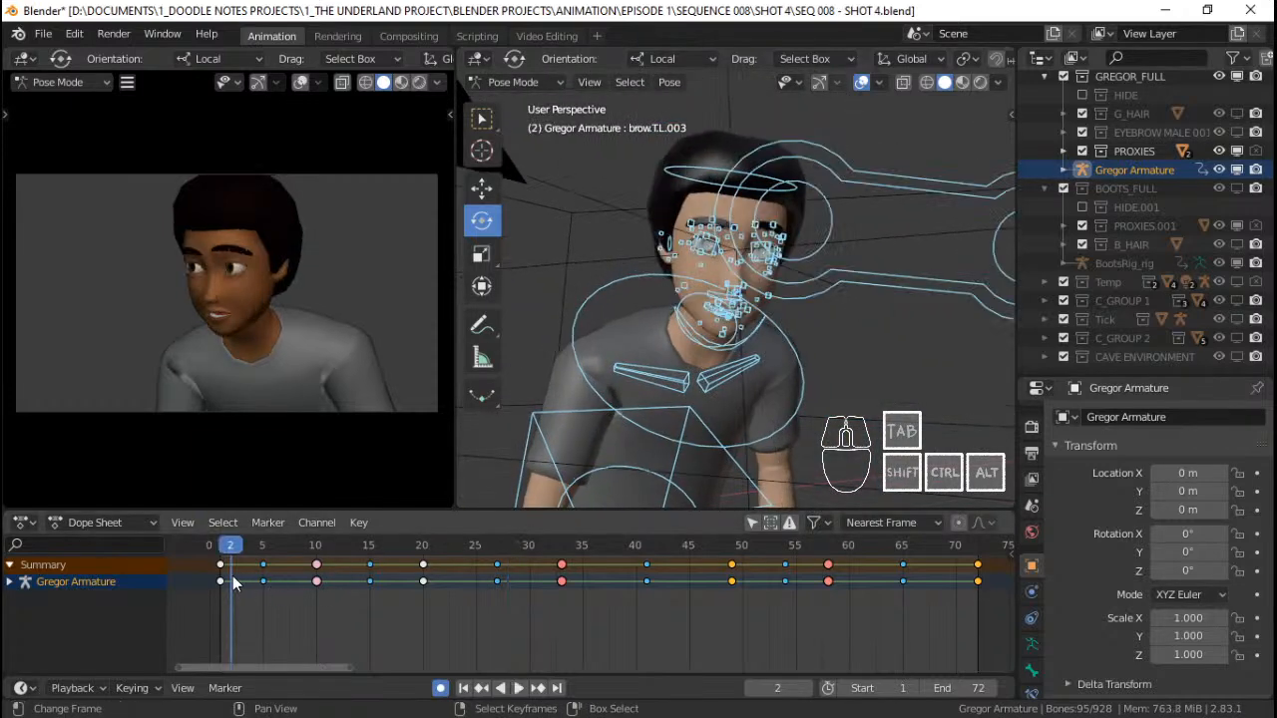
left_click(223, 583)
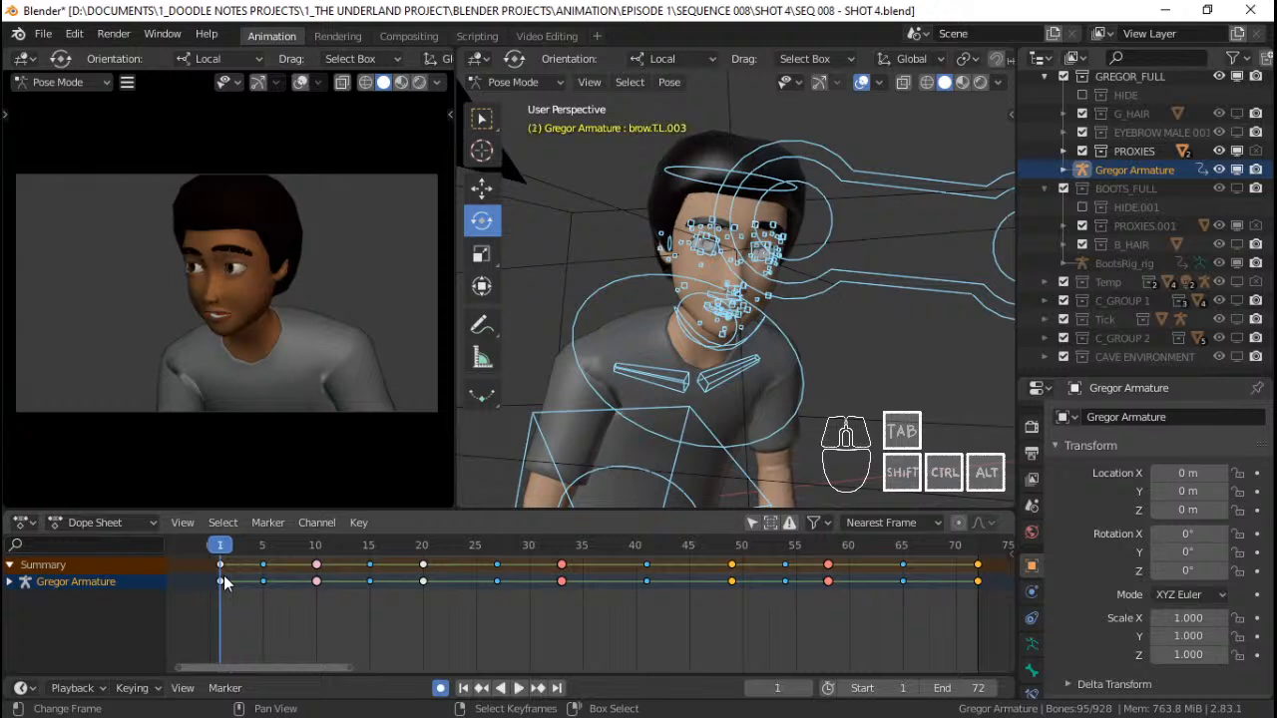
left_click(423, 591)
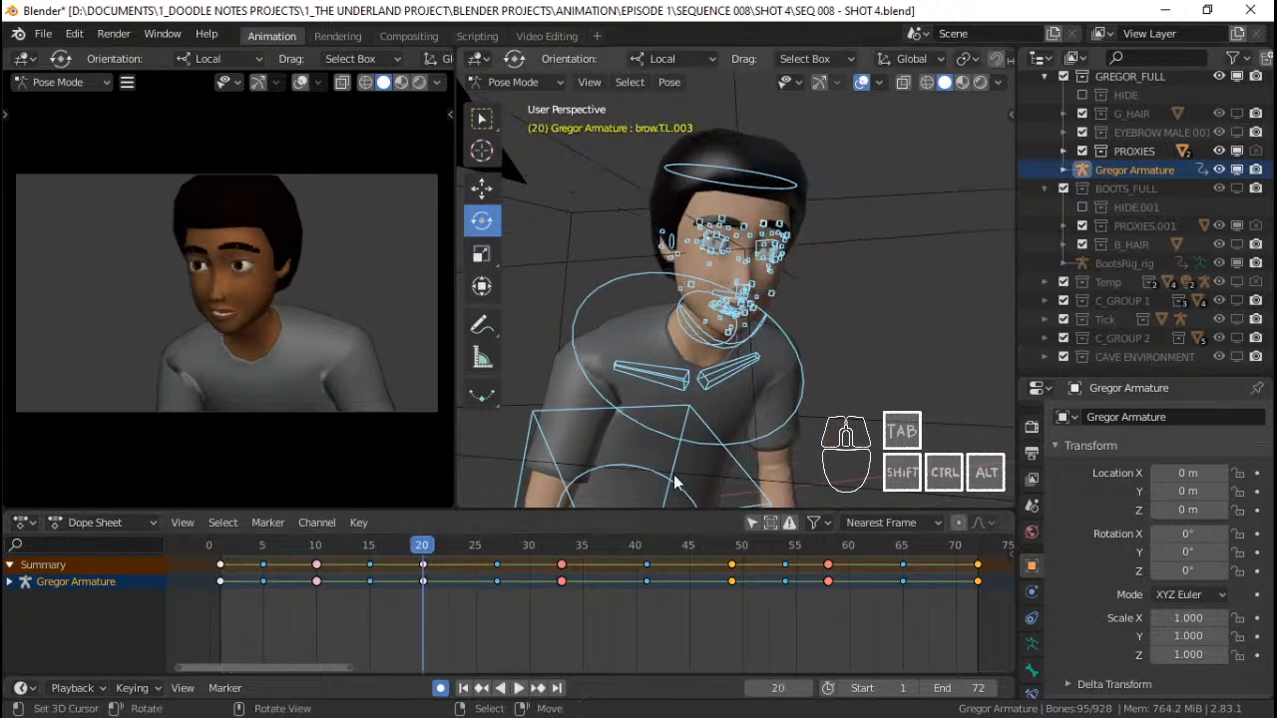
left_click(733, 603)
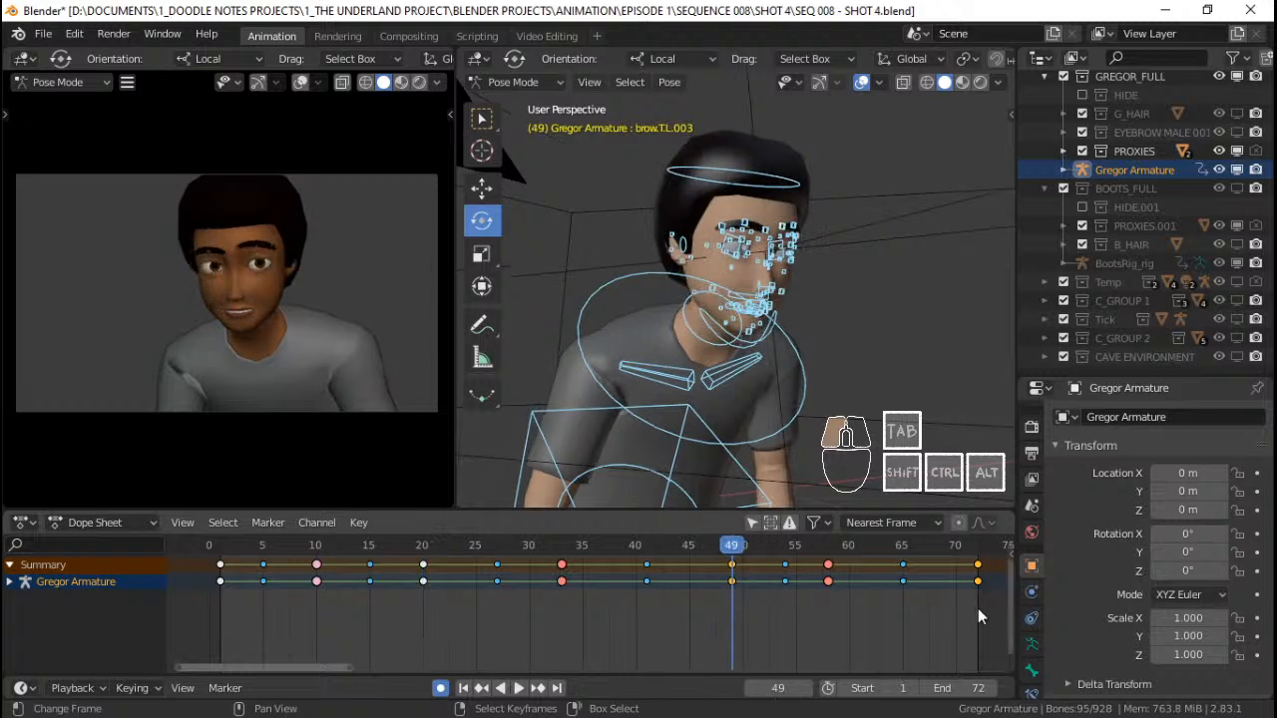
Play back the shot repeatedly from frame 1 to review the motion between the key and breakdown poses
left_click(224, 586)
key("space")
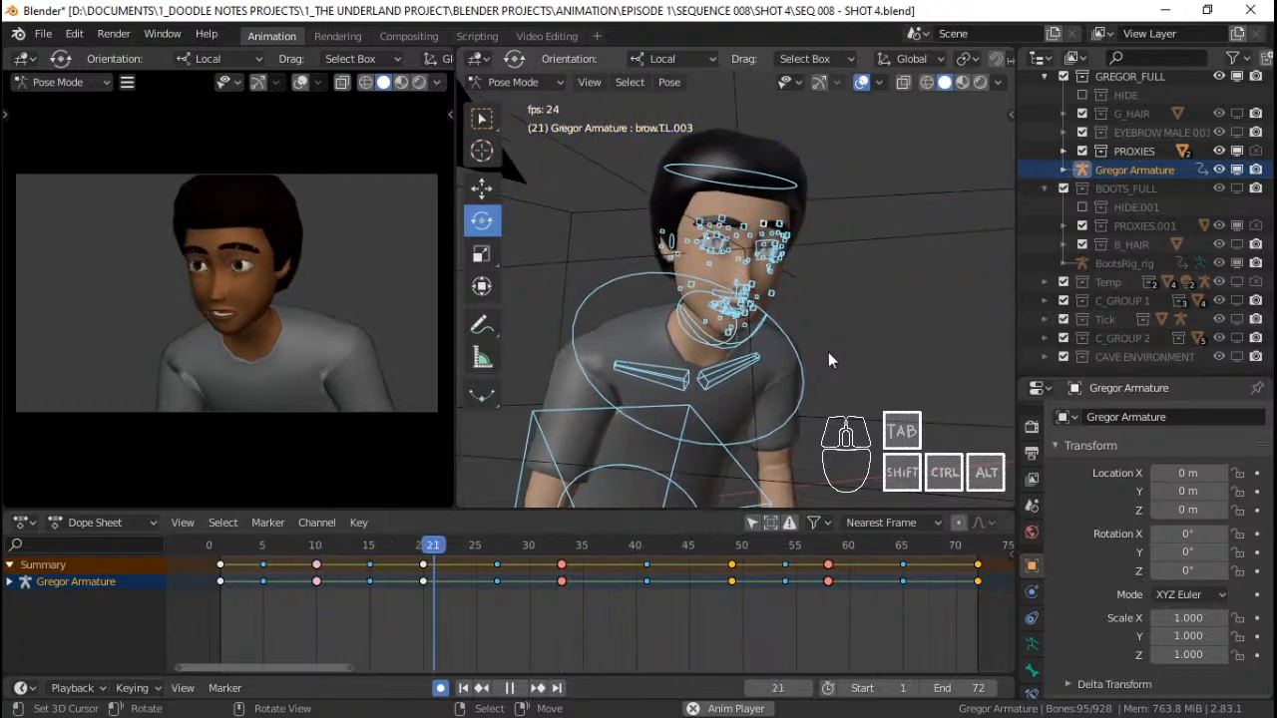
key("space")
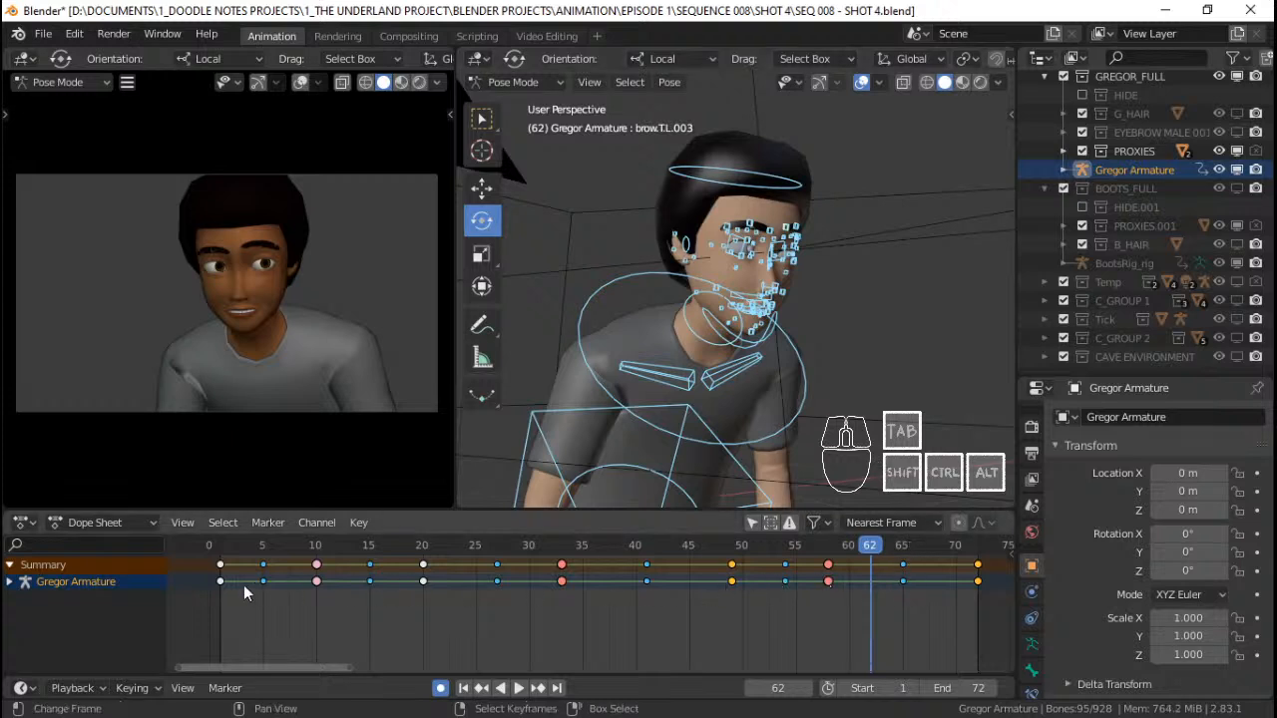
left_click_drag(251, 592, 222, 587)
key("space")
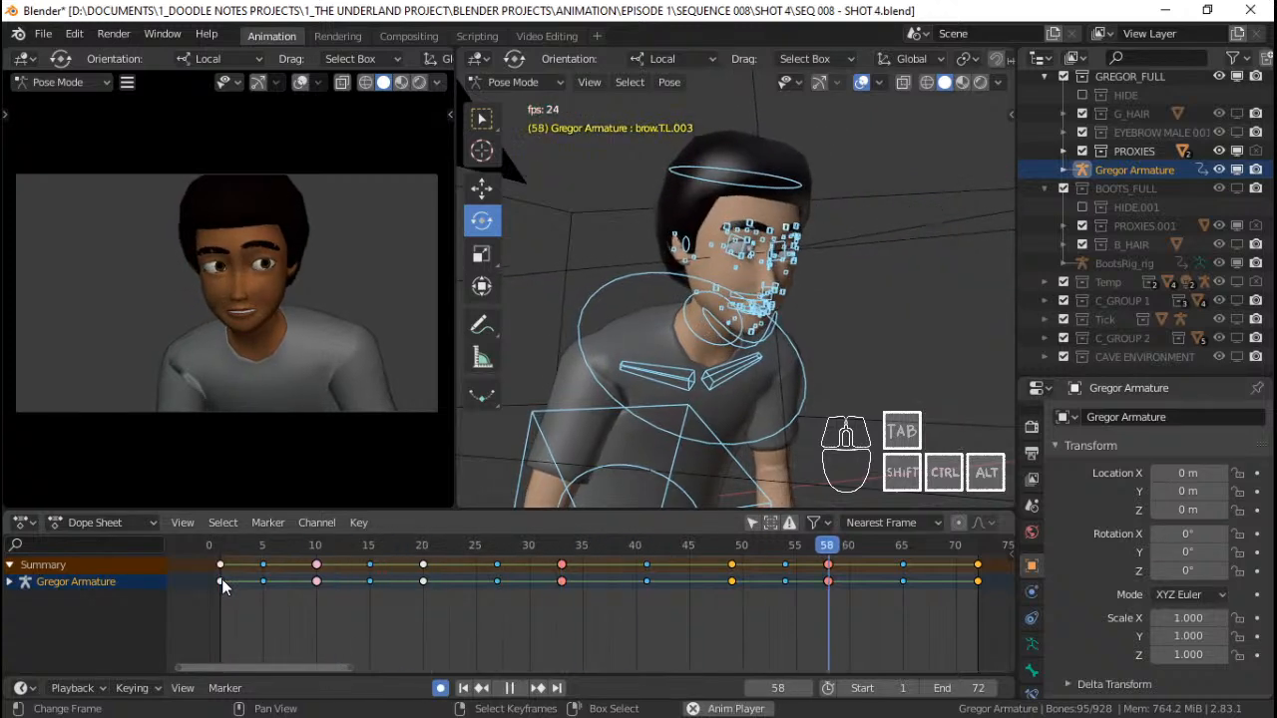
key("space")
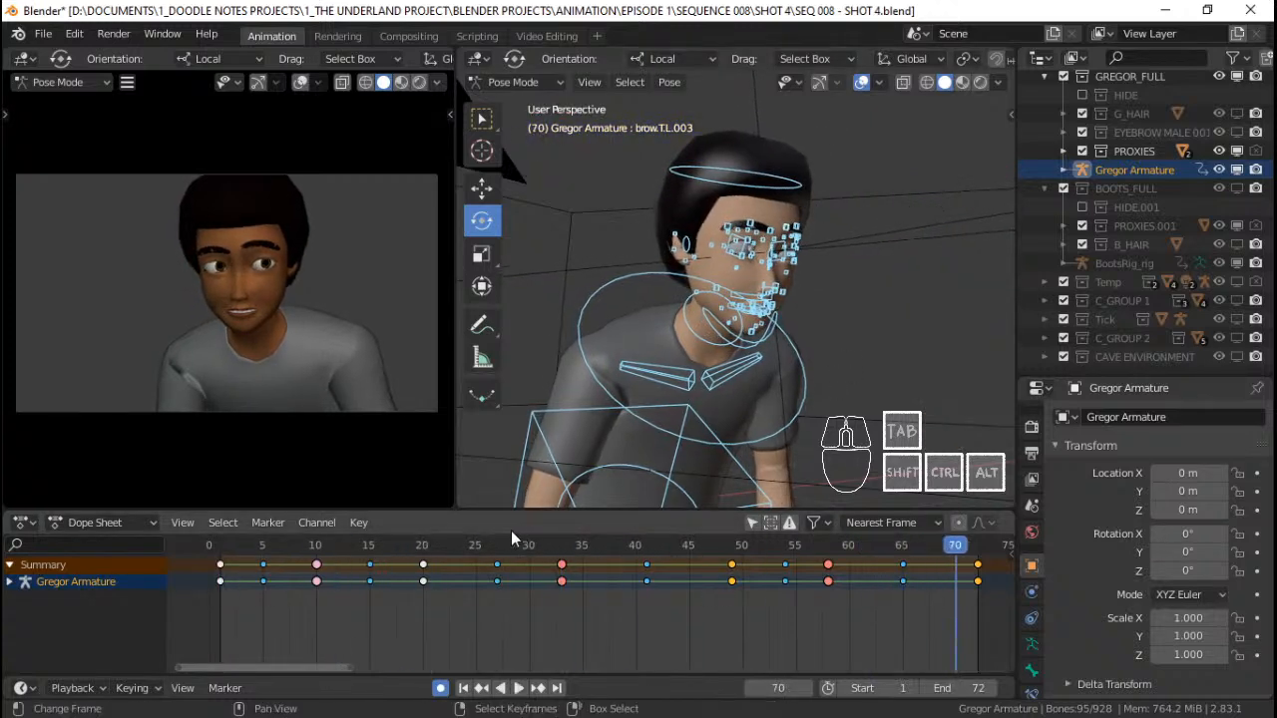
left_click(211, 593)
key("space")
key("space")
Set the interpolation of all of Gregor's keyframes to Bezier
key("a")
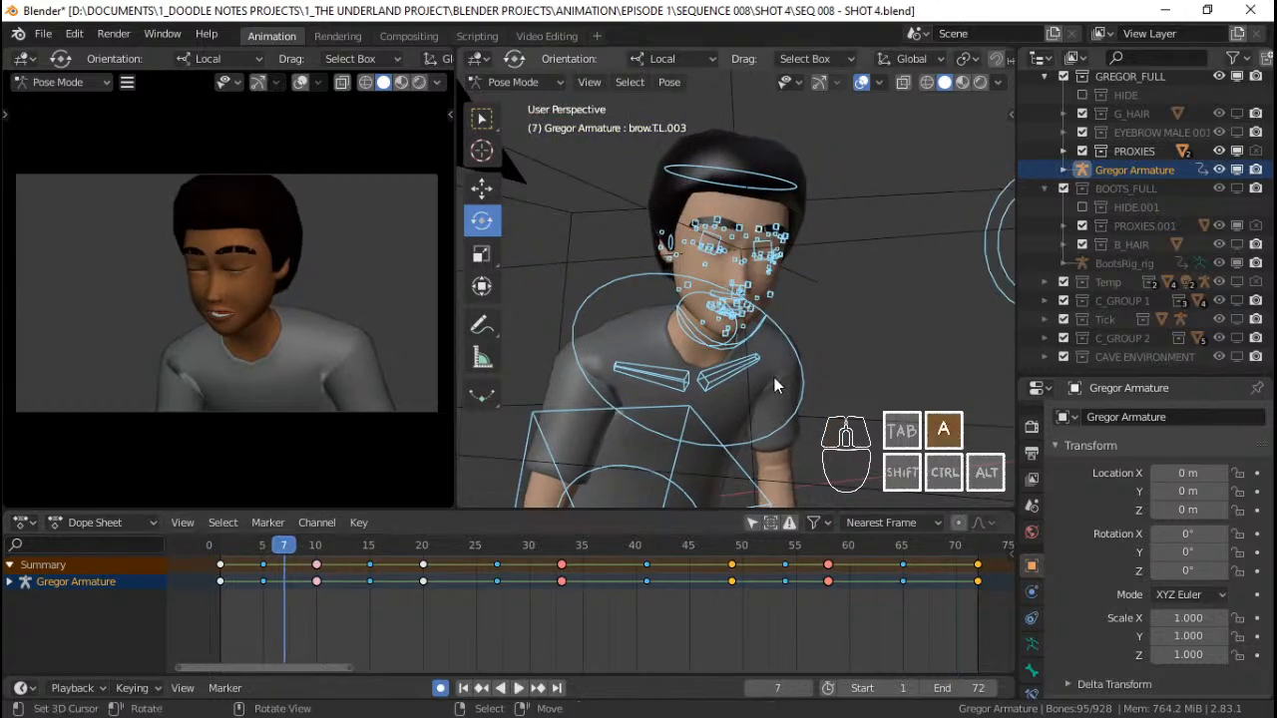
key("t")
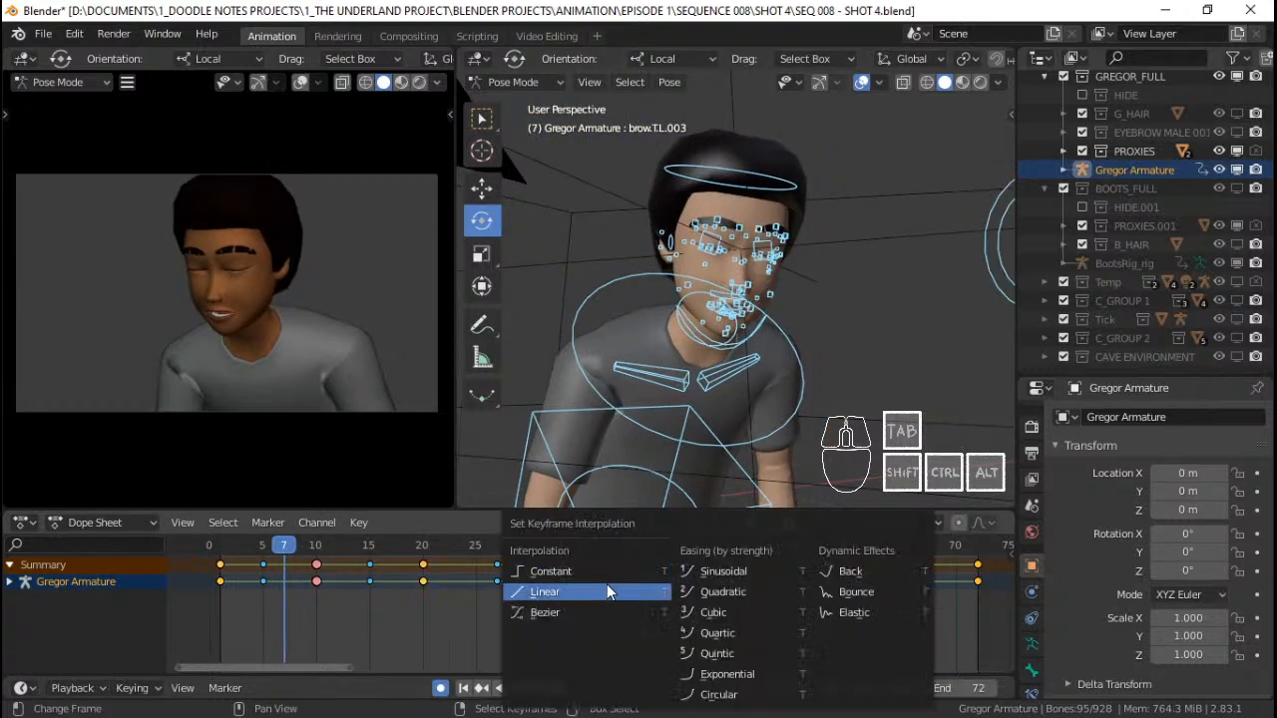
left_click(565, 611)
Play back the Bezier-interpolated animation from the start with the camera view enlarged on Gregor
key("space")
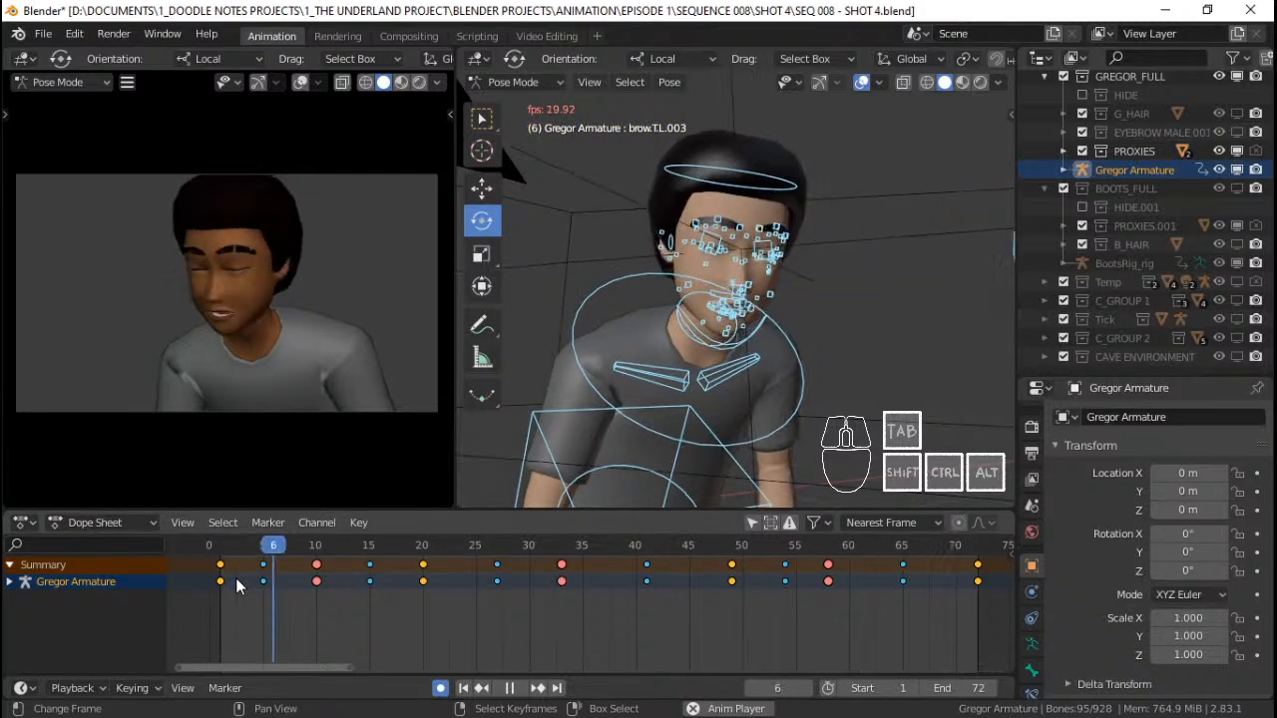
key("space")
scroll(251, 301, "up", 2)
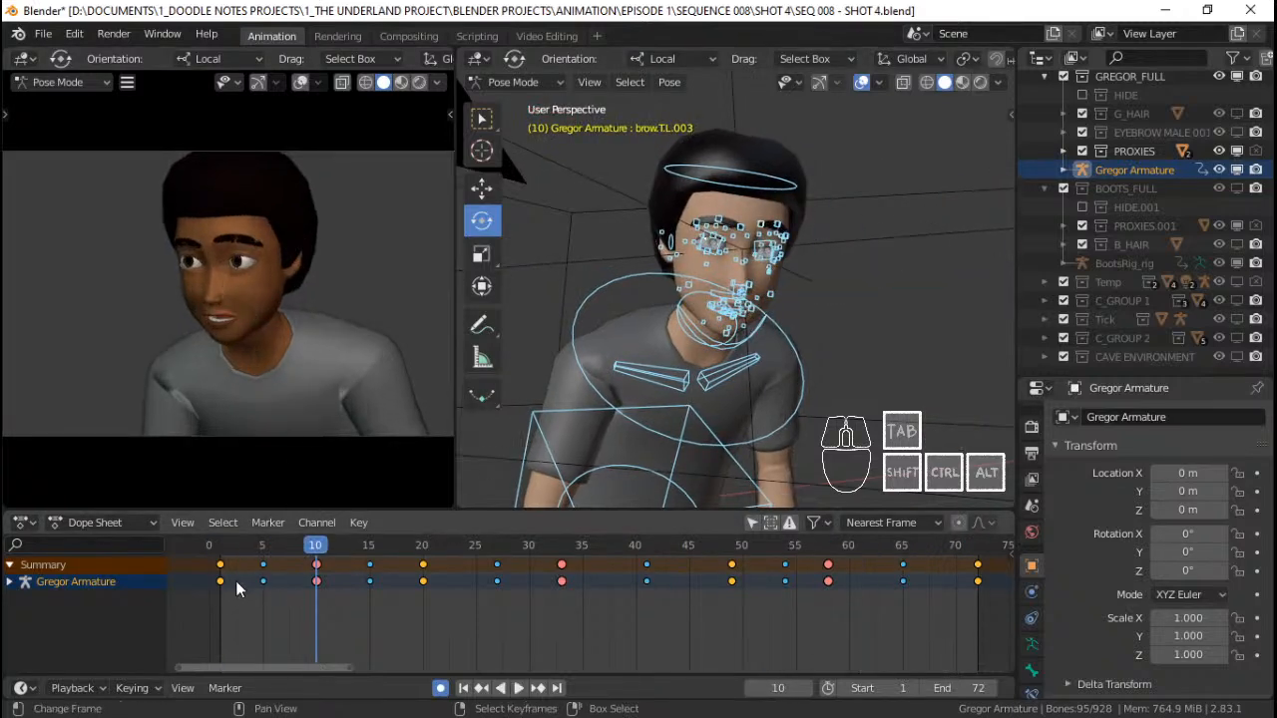
key("space")
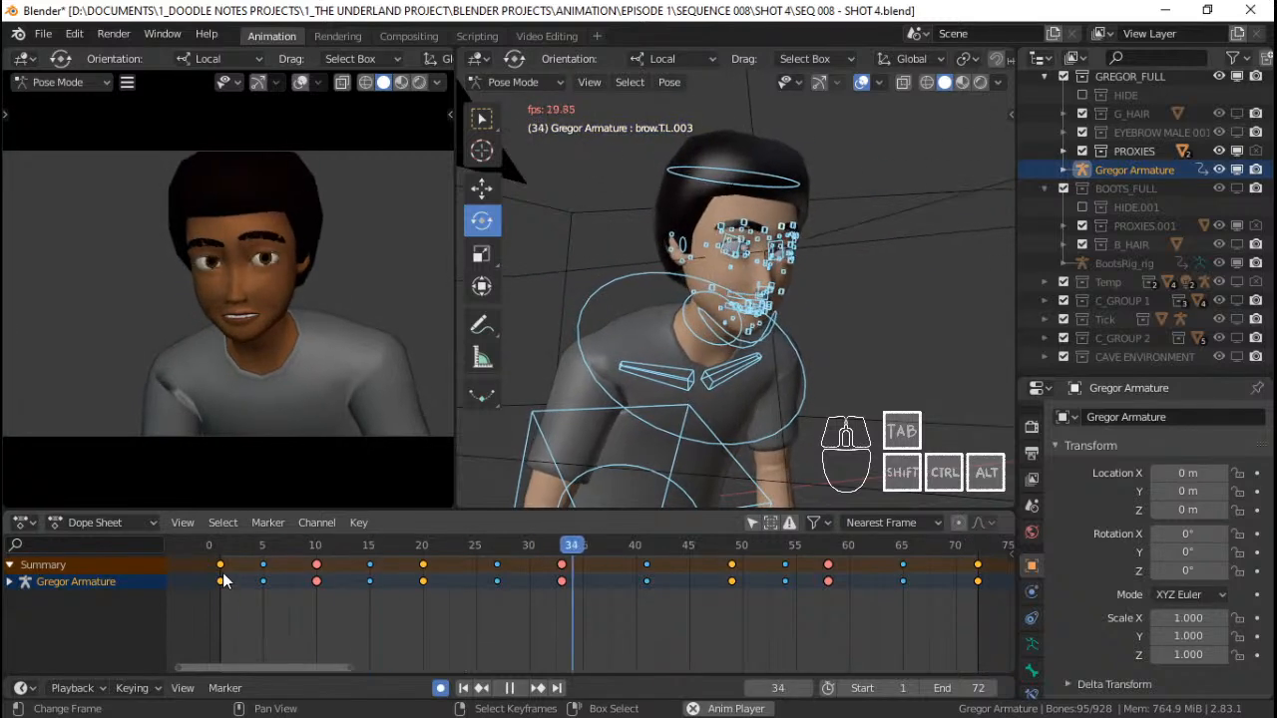
key("space")
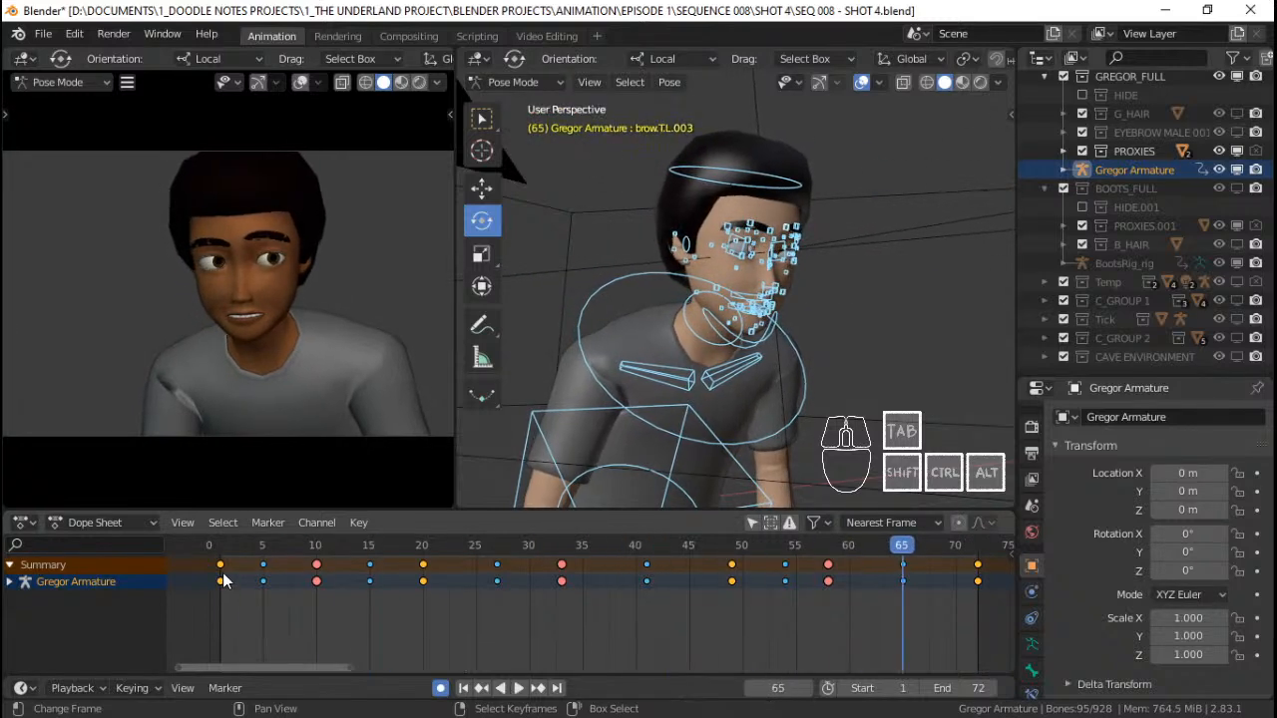
left_click(223, 582)
key("space")
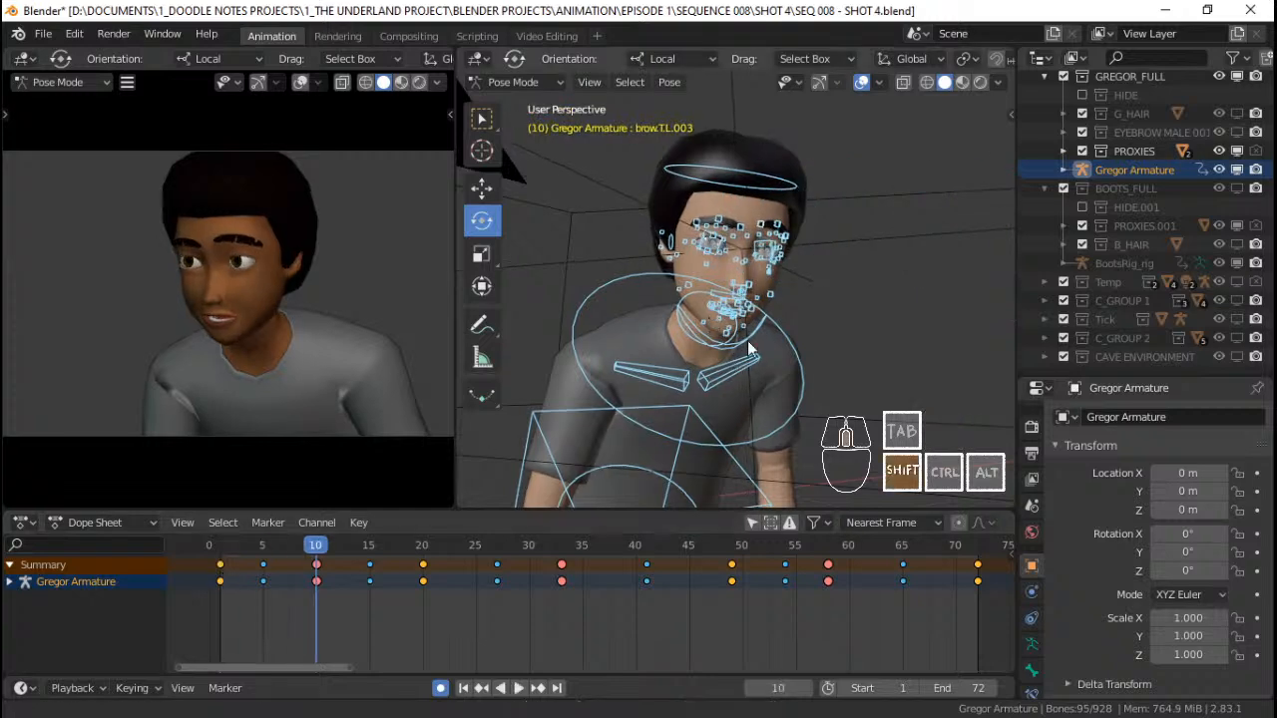
Select the torso control and play back the shot again with the viewport facing Gregor's front
key("shift+space")
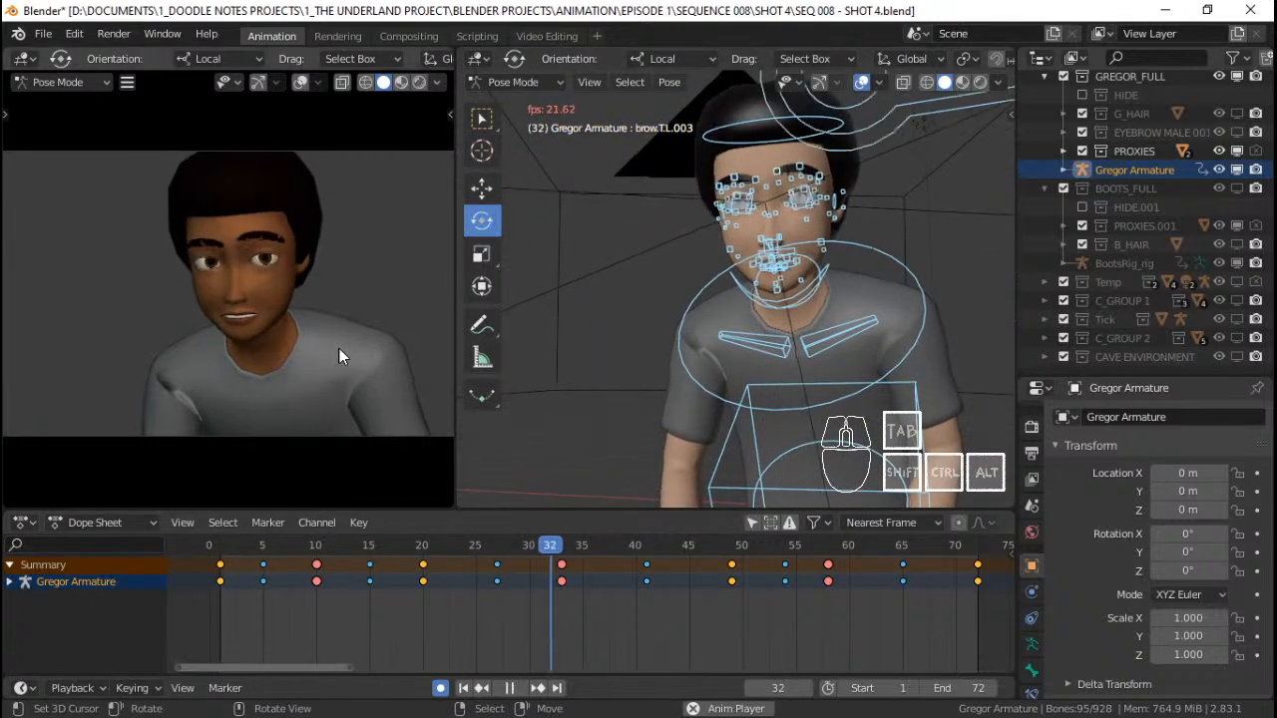
key("shift+space")
left_click(888, 381)
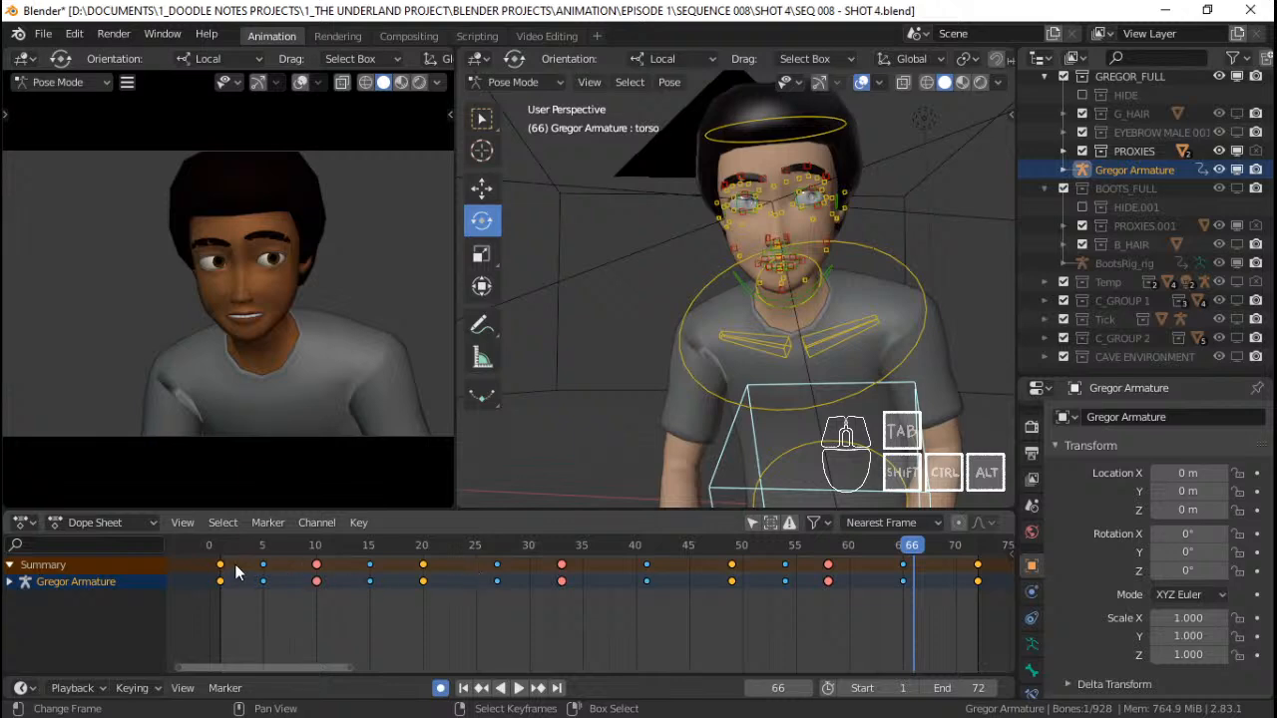
key("shift+Left")
key("shift+space")
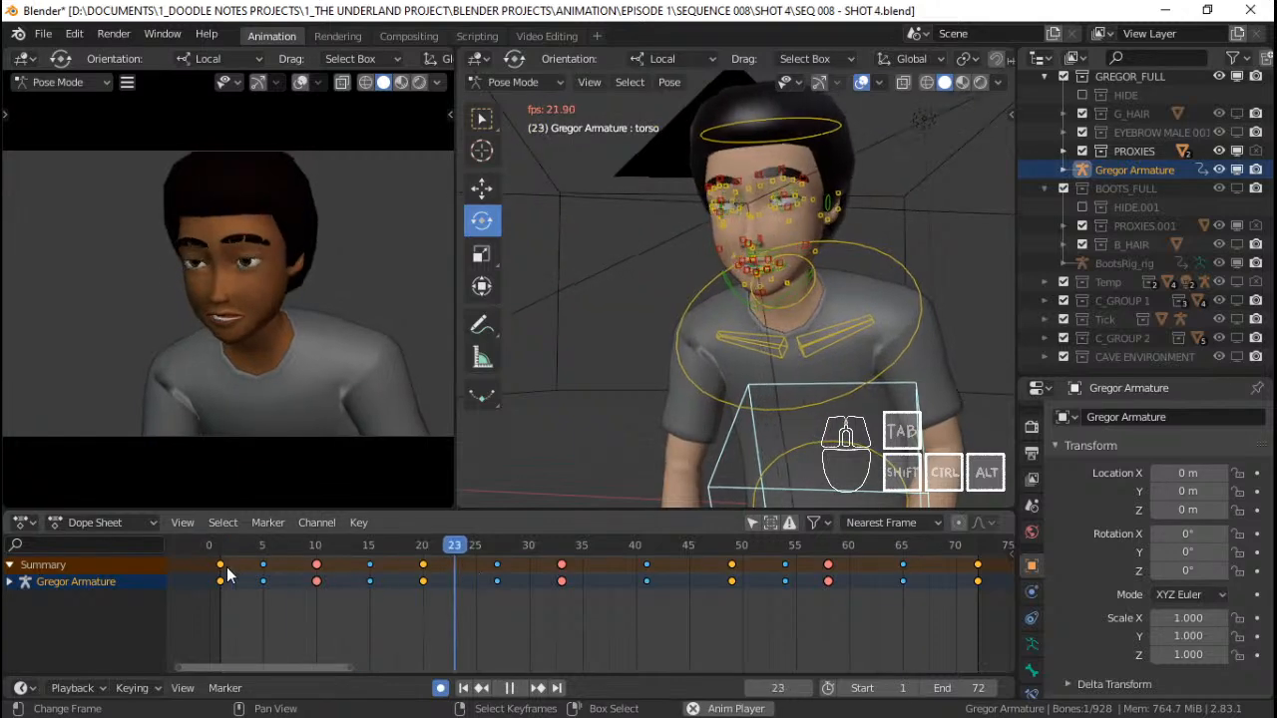
key("shift+space")
Hide the Face, Face (Primary) and Face (Secondary) rig layers and select all the remaining torso controls
key("n")
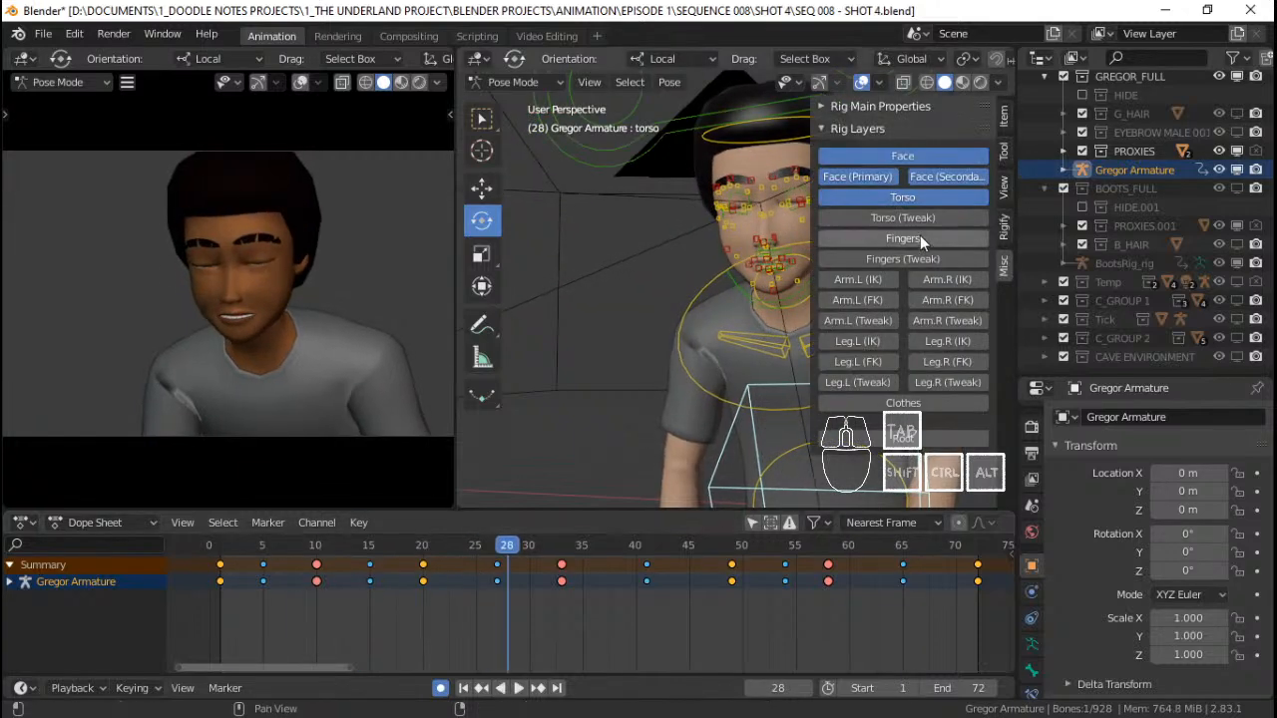
left_click(921, 156)
left_click(930, 173)
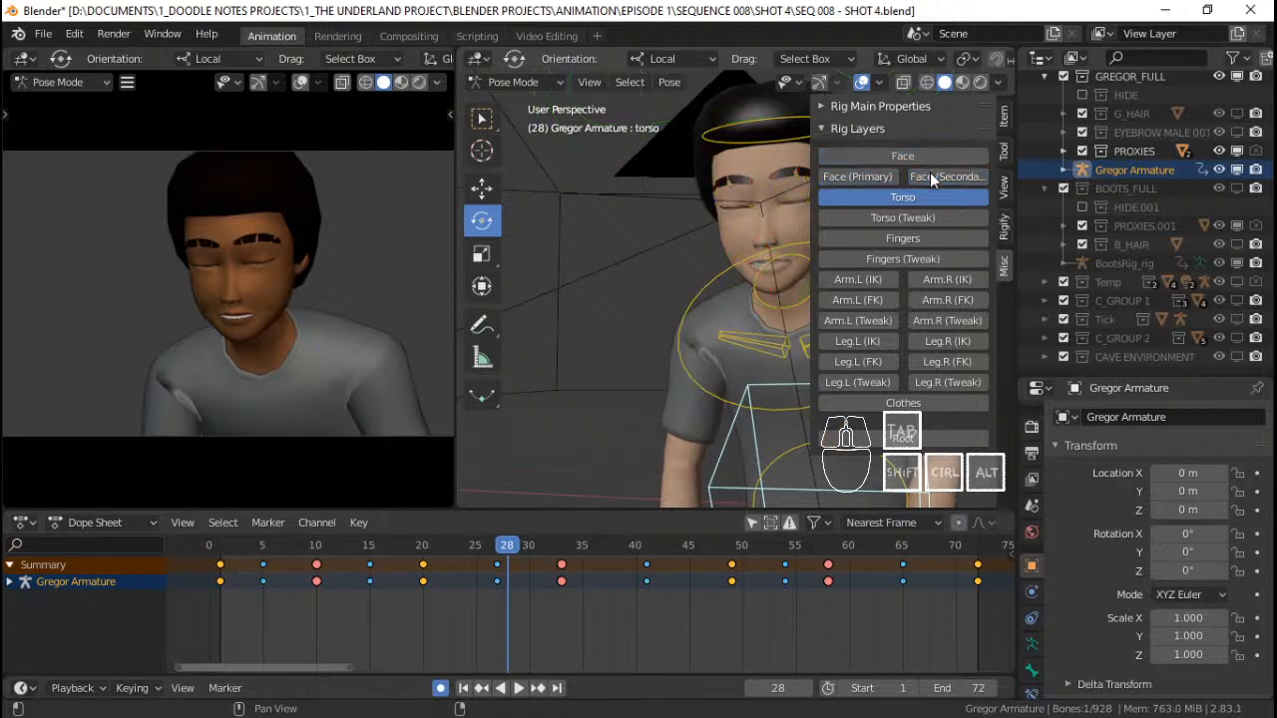
key("n")
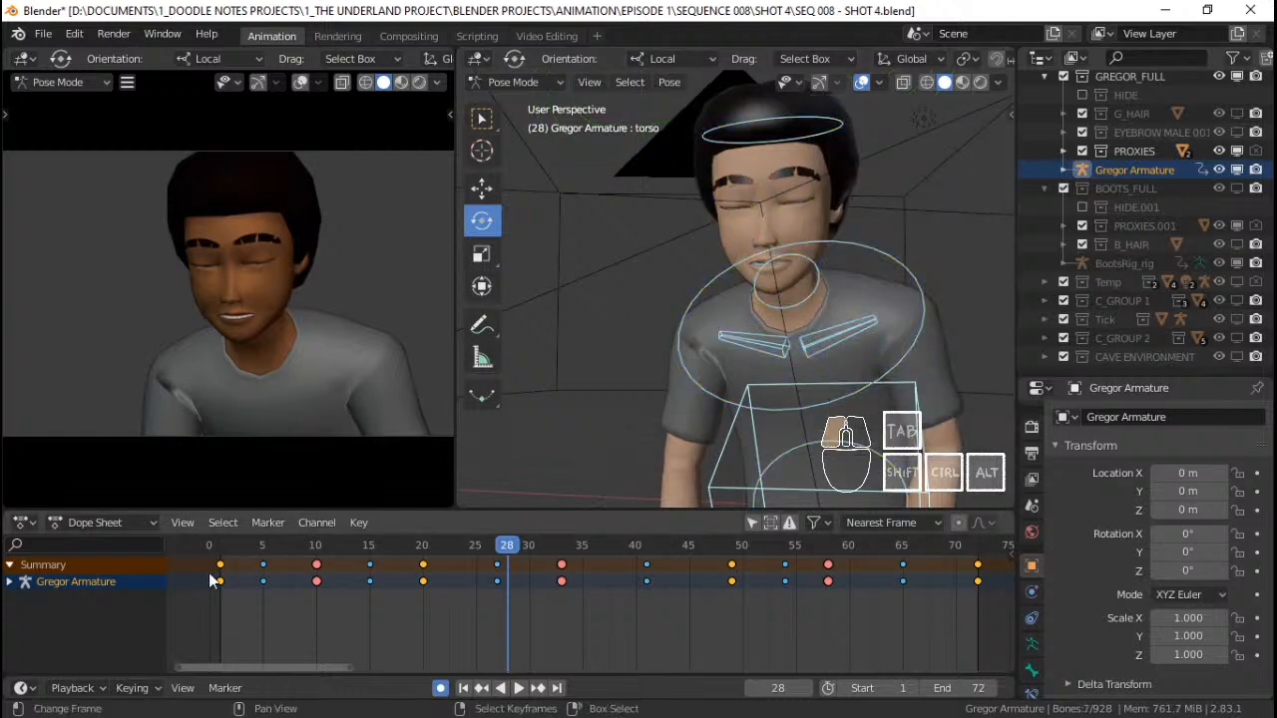
Play back and scrub the opening frames with the face controls hidden to check the head and body motion
key("shift+Left")
key("shift+space")
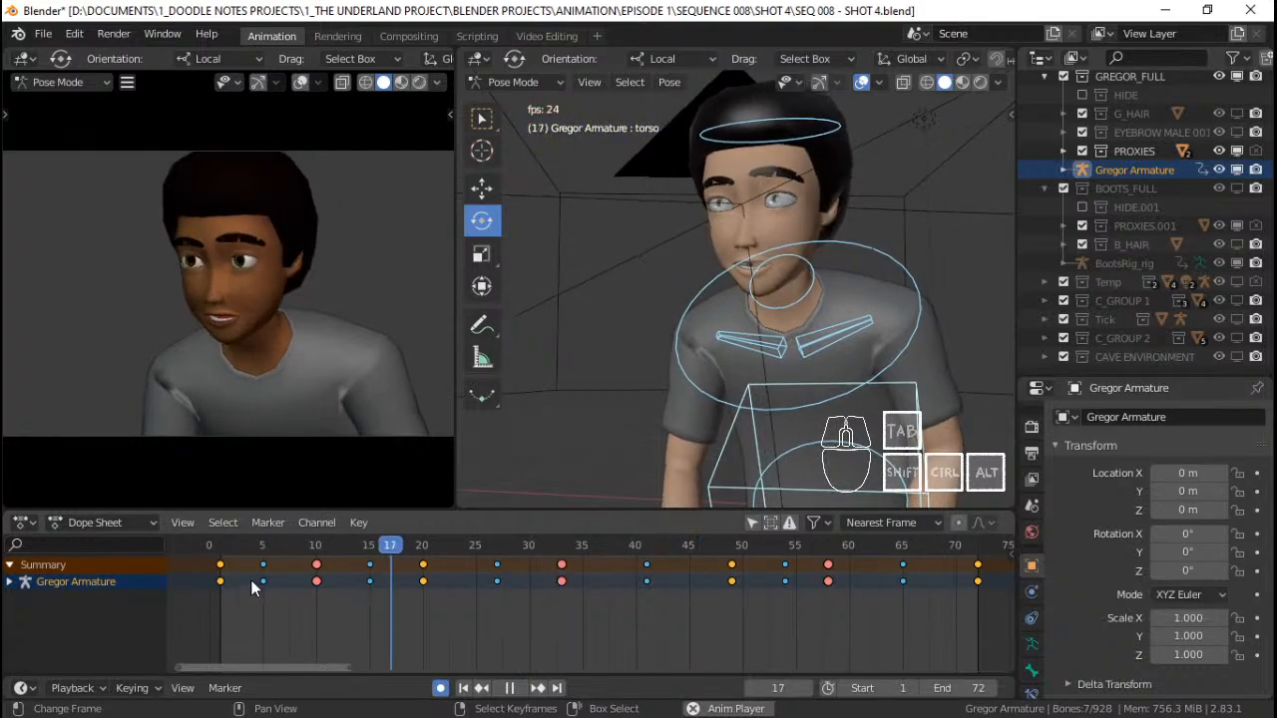
key("shift+space")
left_click_drag(367, 580, 240, 581)
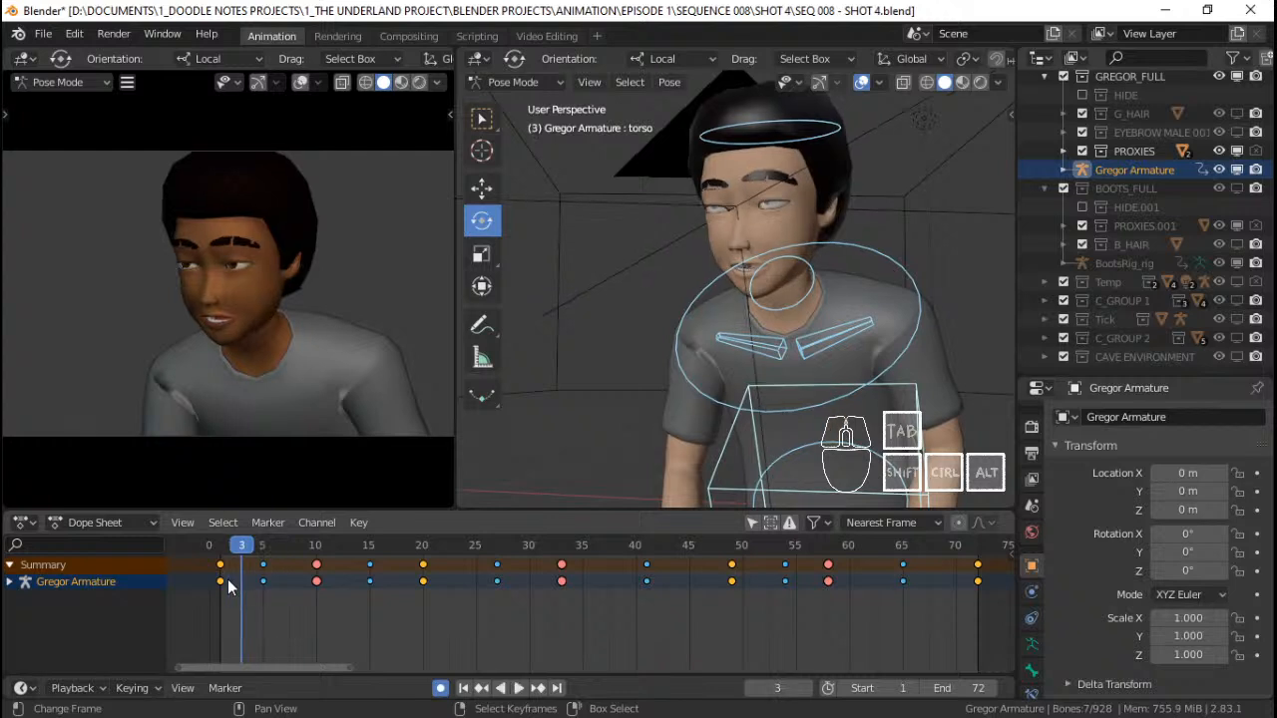
left_click(227, 579)
key("shift+space")
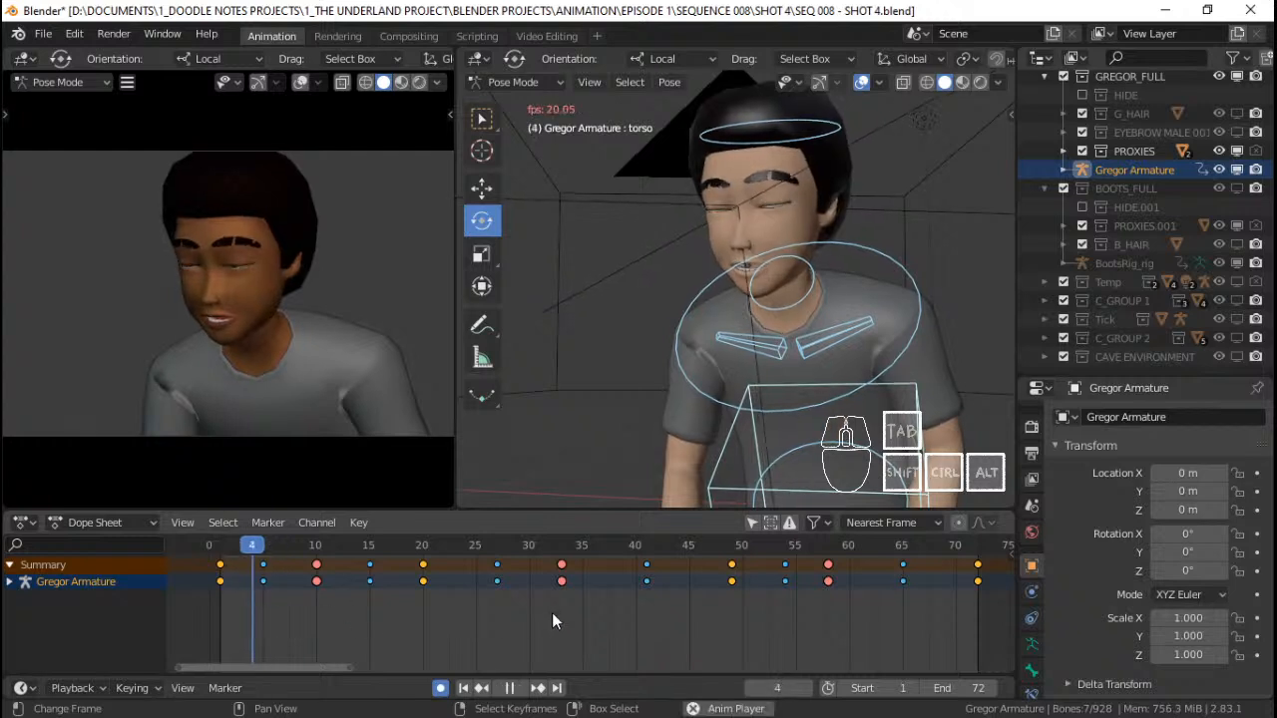
key("shift+space")
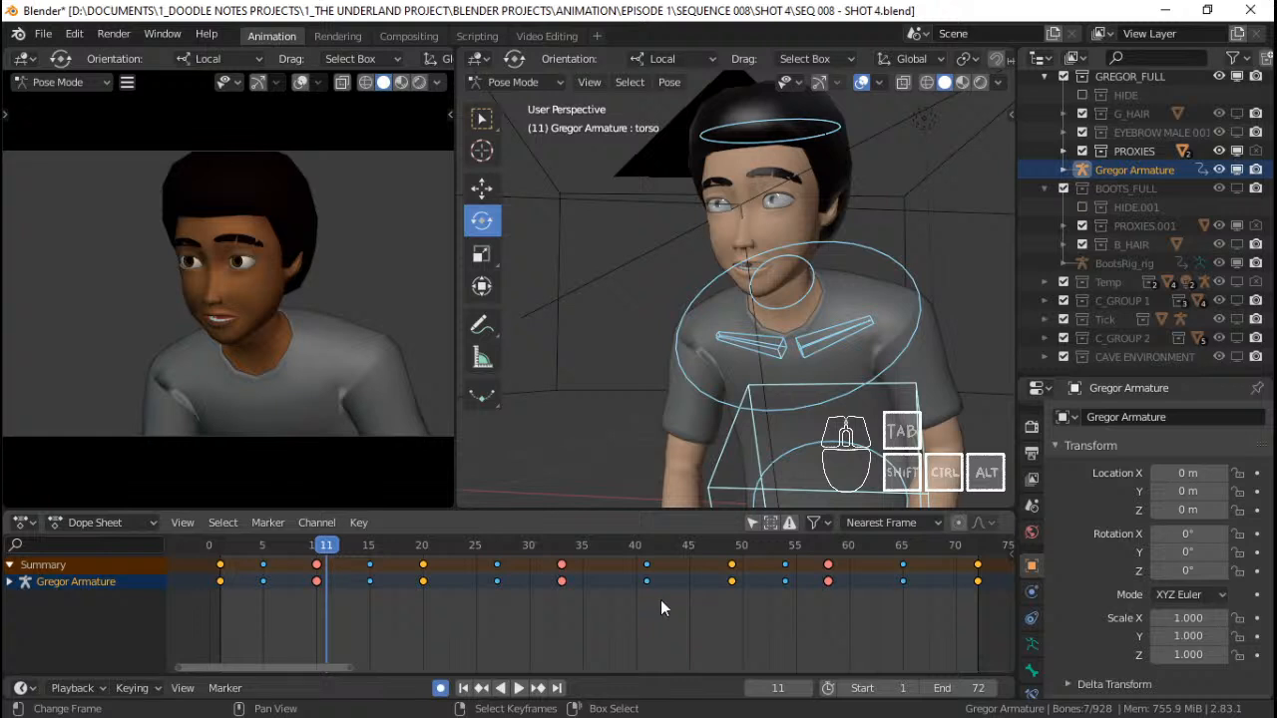
Switch the Dope Sheet to the Graph Editor, enlarge it and frame the torso controls' curves
key("ctrl+Tab")
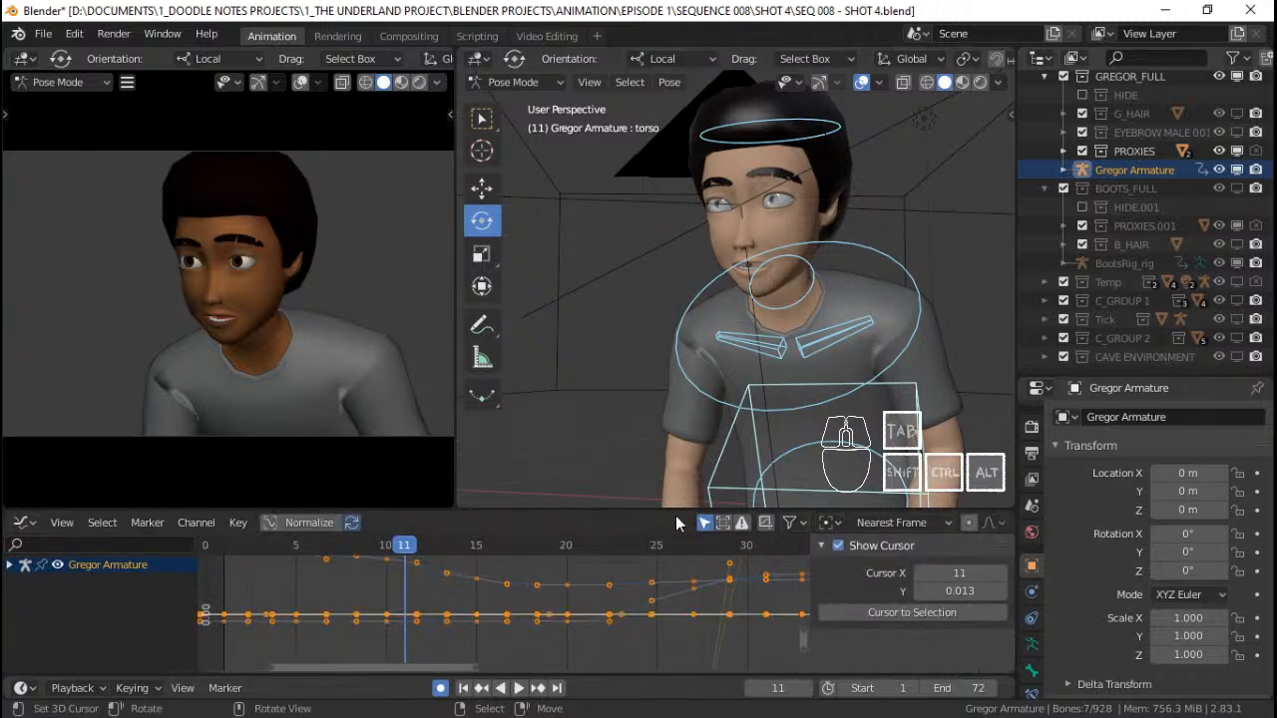
left_click_drag(675, 510, 725, 362)
middle_click_drag(475, 491, 600, 546)
scroll(596, 542, "up", 3)
mouse_move(508, 506)
middle_mouse_down()
mouse_move(509, 524)
mouse_move(525, 523)
middle_mouse_up()
scroll(527, 521, "down", 3)
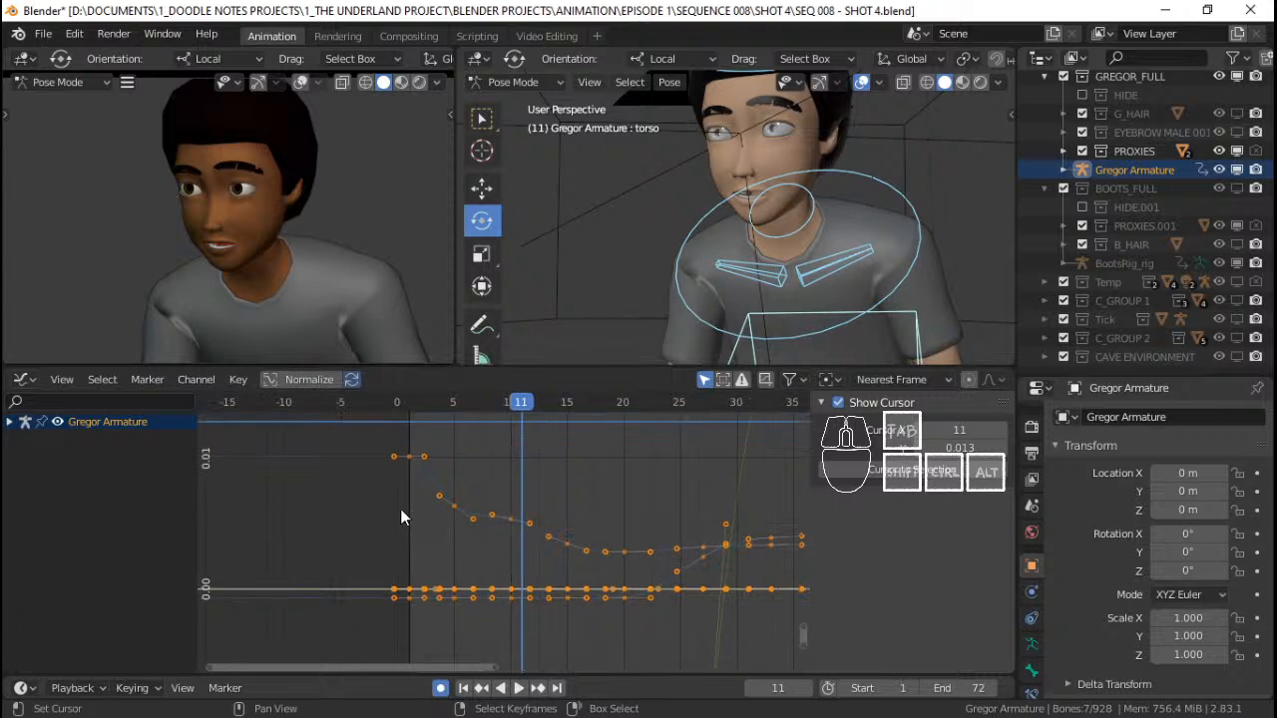
Examine the torso controls' curves around frame 11, including the channel groups in Gregor ArmatureAction
left_click_drag(400, 509, 508, 509)
scroll(508, 524, "up", 2)
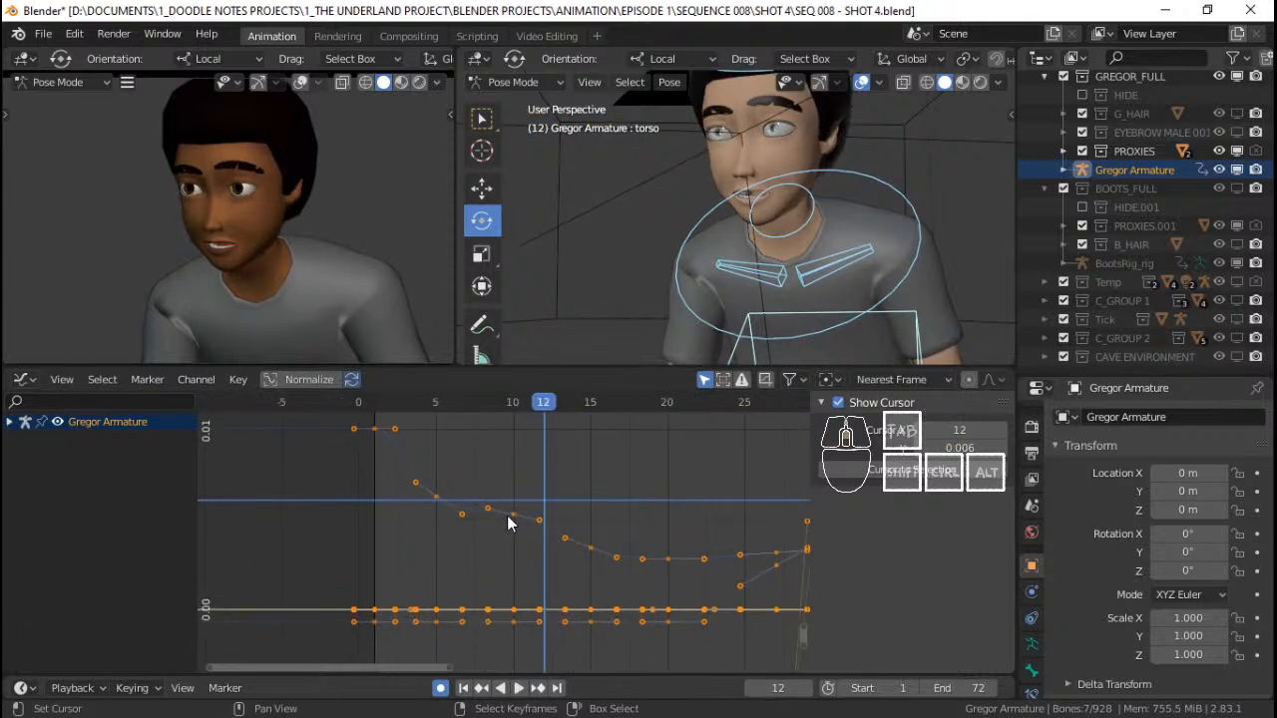
scroll(508, 524, "up", 3)
middle_click_drag(508, 524, 492, 532)
left_click_drag(361, 512, 518, 520)
middle_click_drag(617, 580, 554, 569)
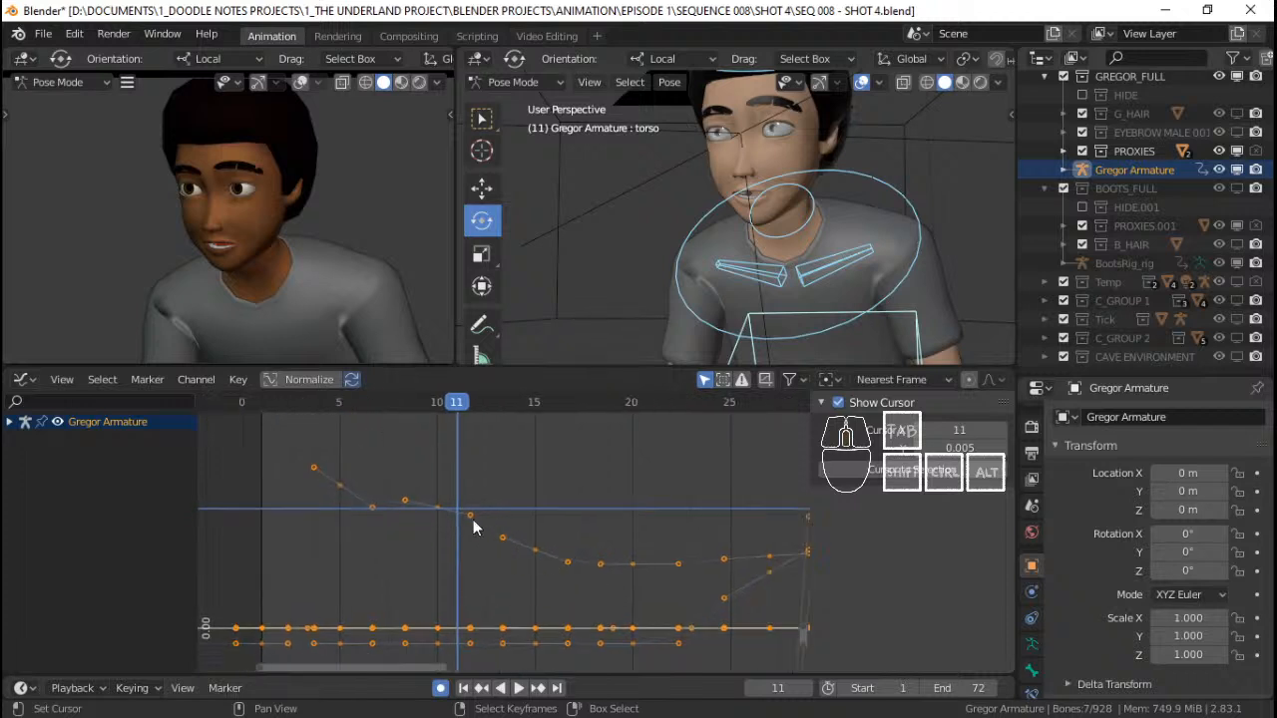
middle_click_drag(401, 500, 417, 510)
left_click(10, 422)
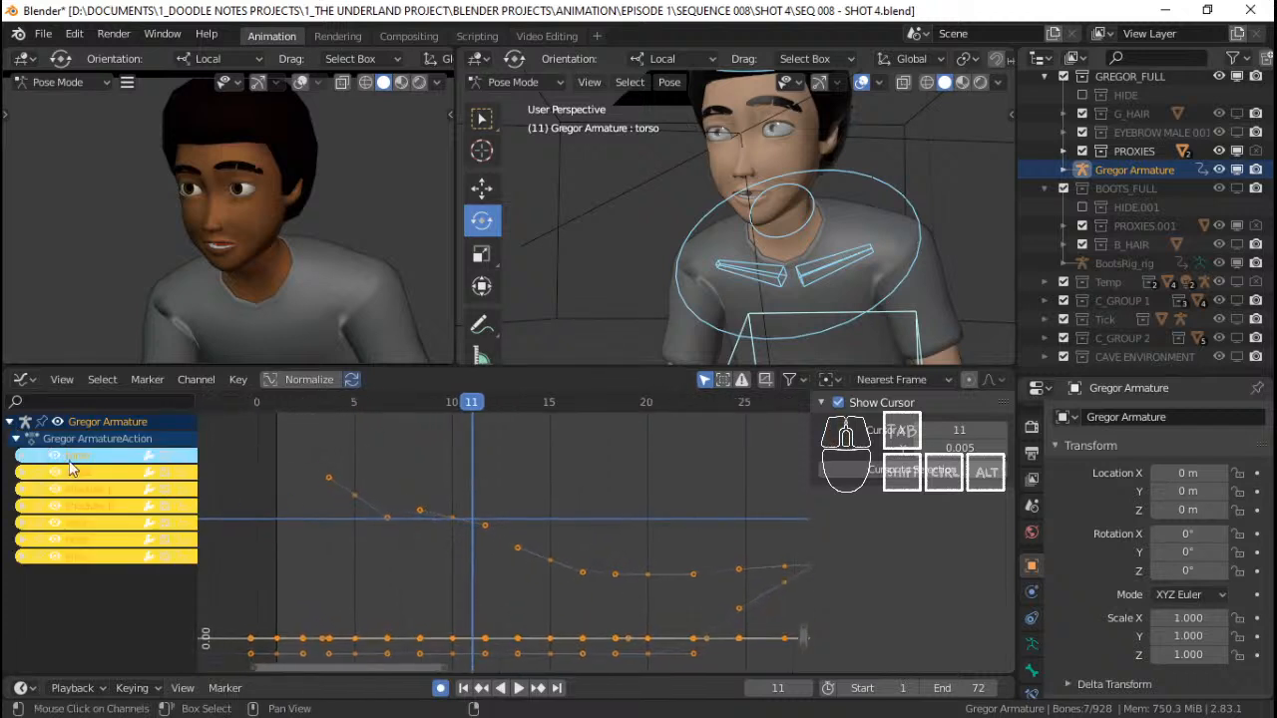
left_click(15, 439)
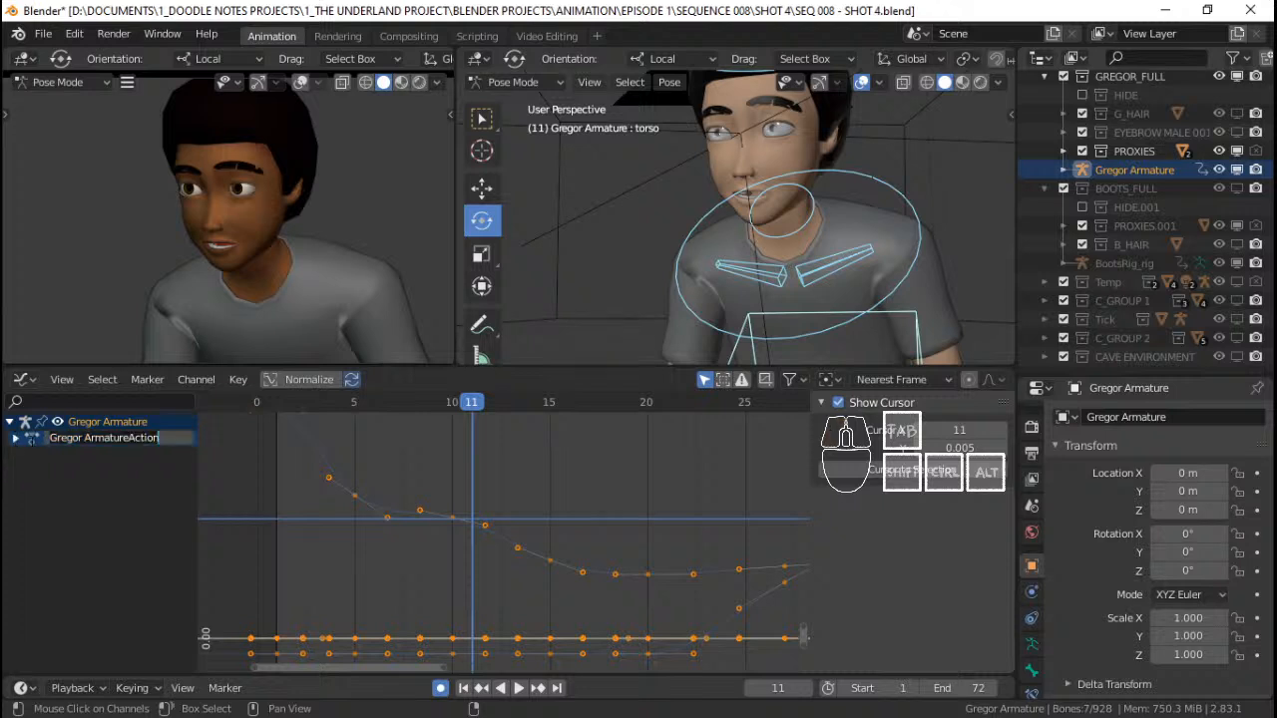
Select only the torso control and frame its animation curves across the full shot in the Graph Editor
scroll(713, 264, "down", 2)
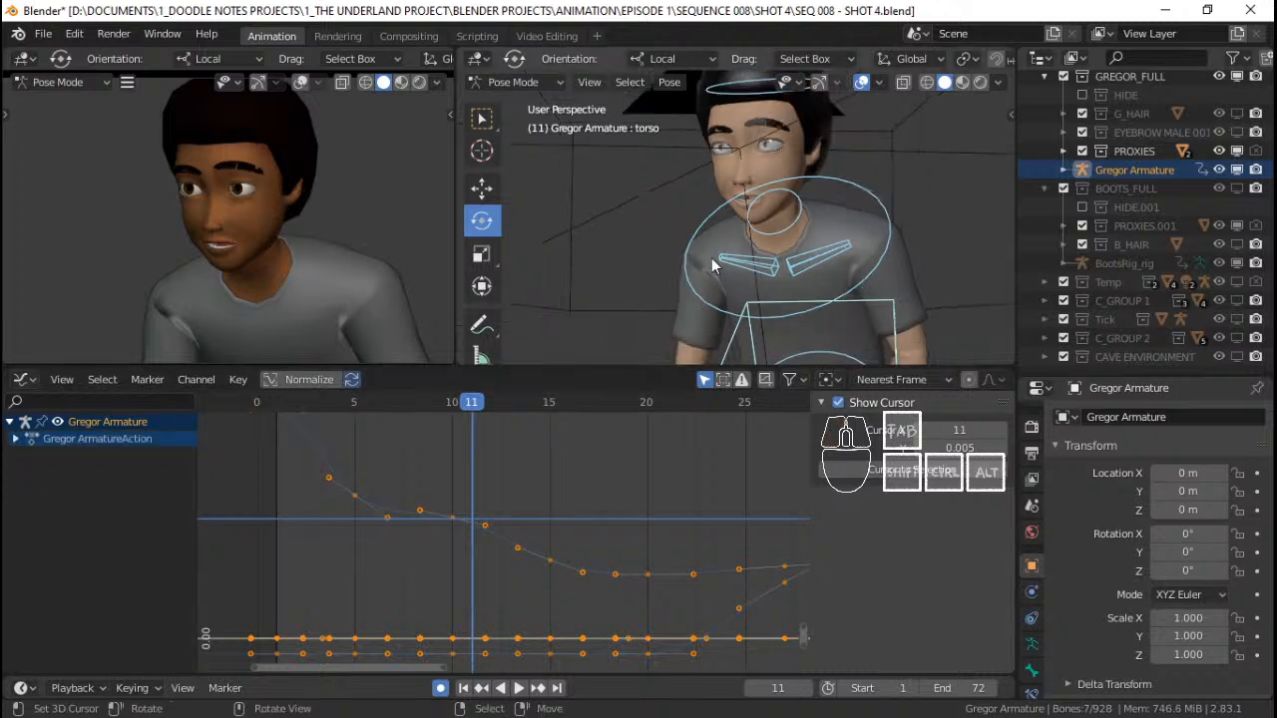
right_click(737, 333)
middle_click_drag(488, 535, 254, 620)
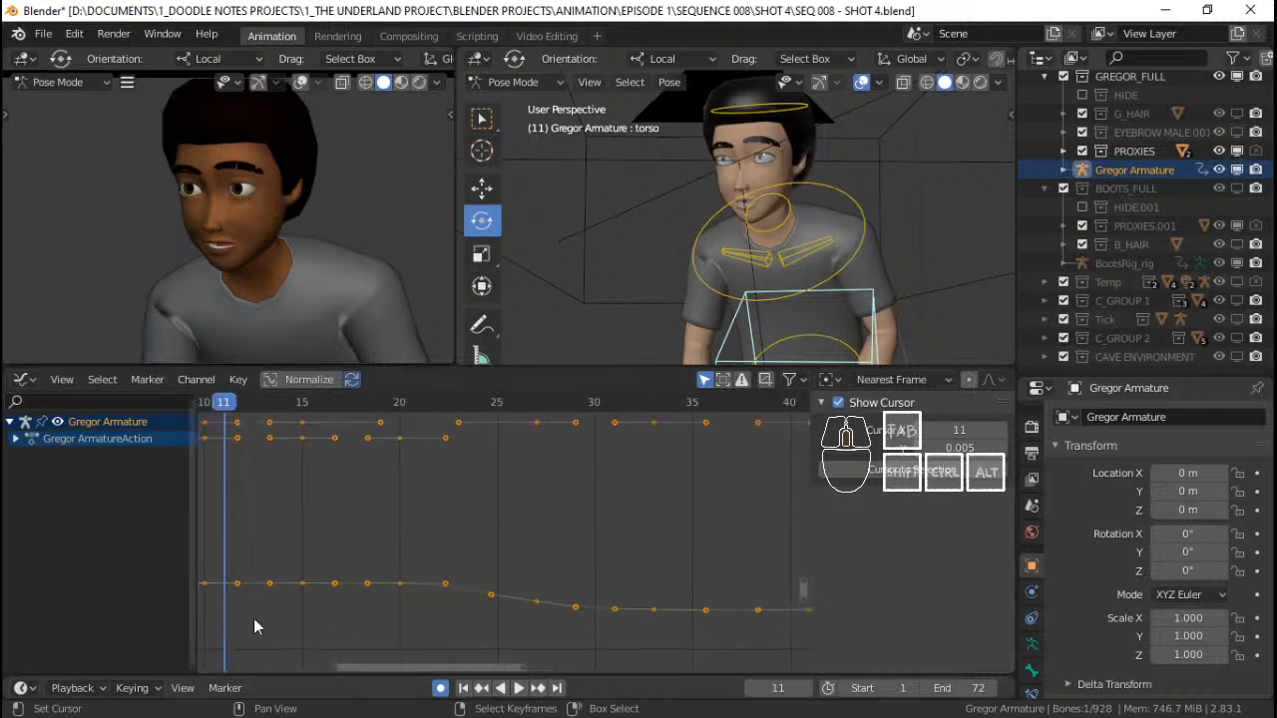
scroll(481, 604, "down", 8)
middle_click_drag(593, 471, 483, 535)
scroll(482, 536, "down", 2)
middle_click_drag(716, 299, 688, 298)
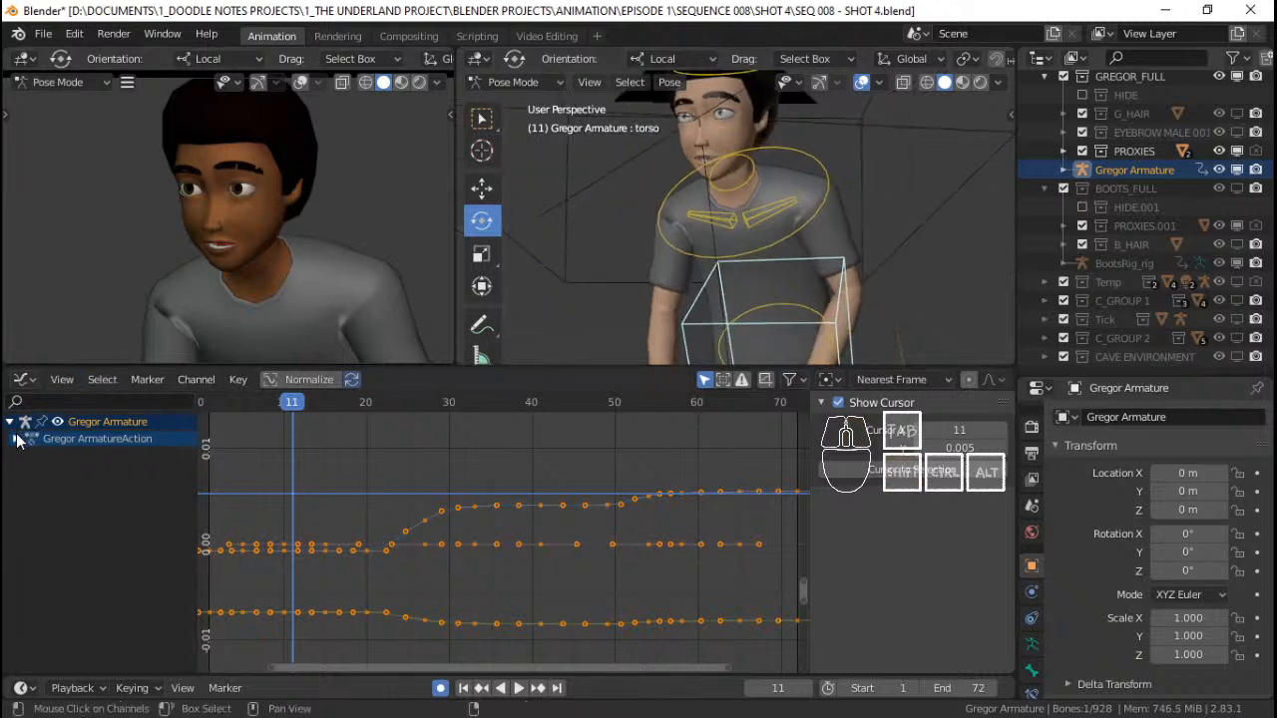
Play back and scrub the full shot against the torso's curves to check the timing of the torso motion
left_click(15, 439)
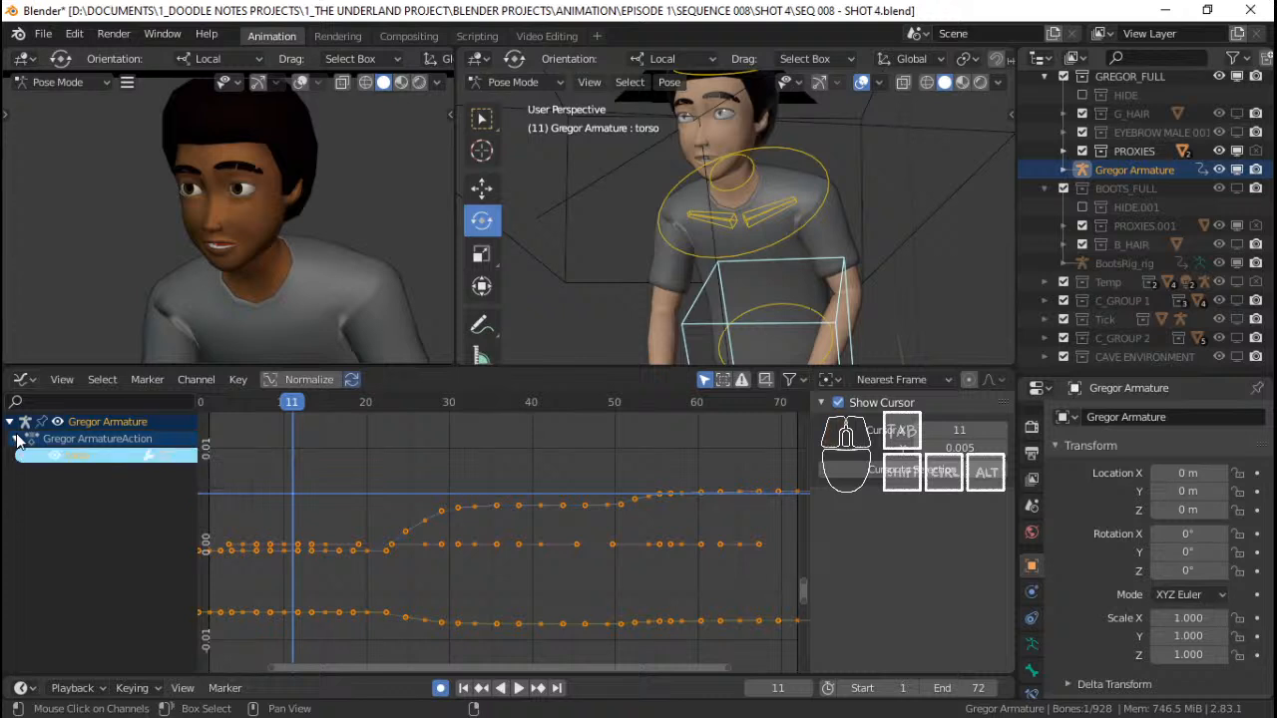
right_click(450, 499)
middle_click_drag(271, 492, 339, 490)
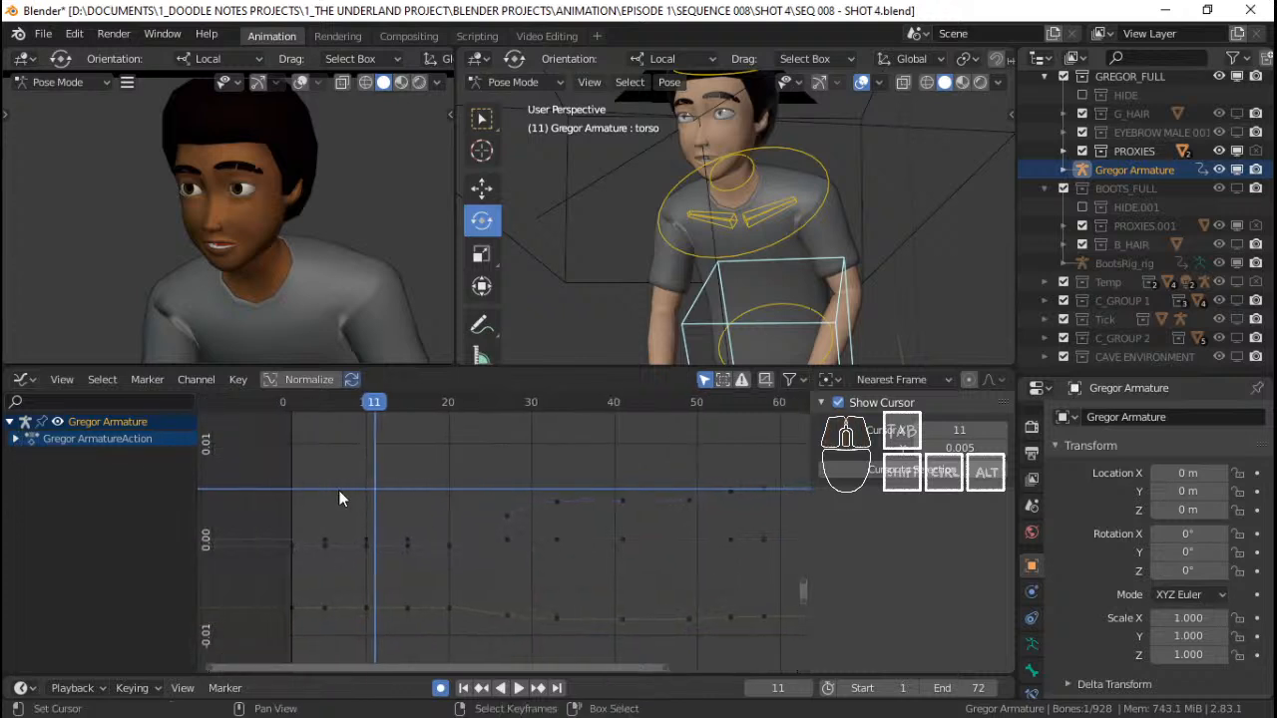
key("space")
left_click(613, 489)
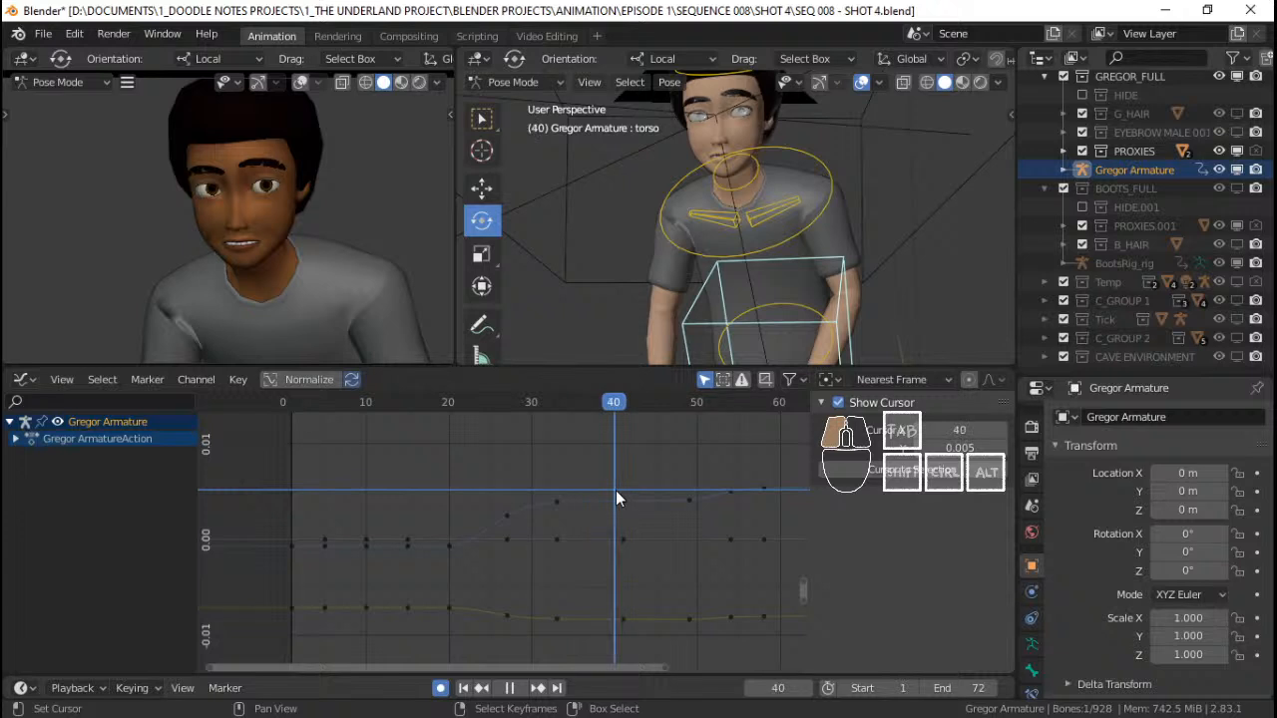
key("space")
middle_click_drag(656, 493, 598, 491)
key("shift+Left")
key("space")
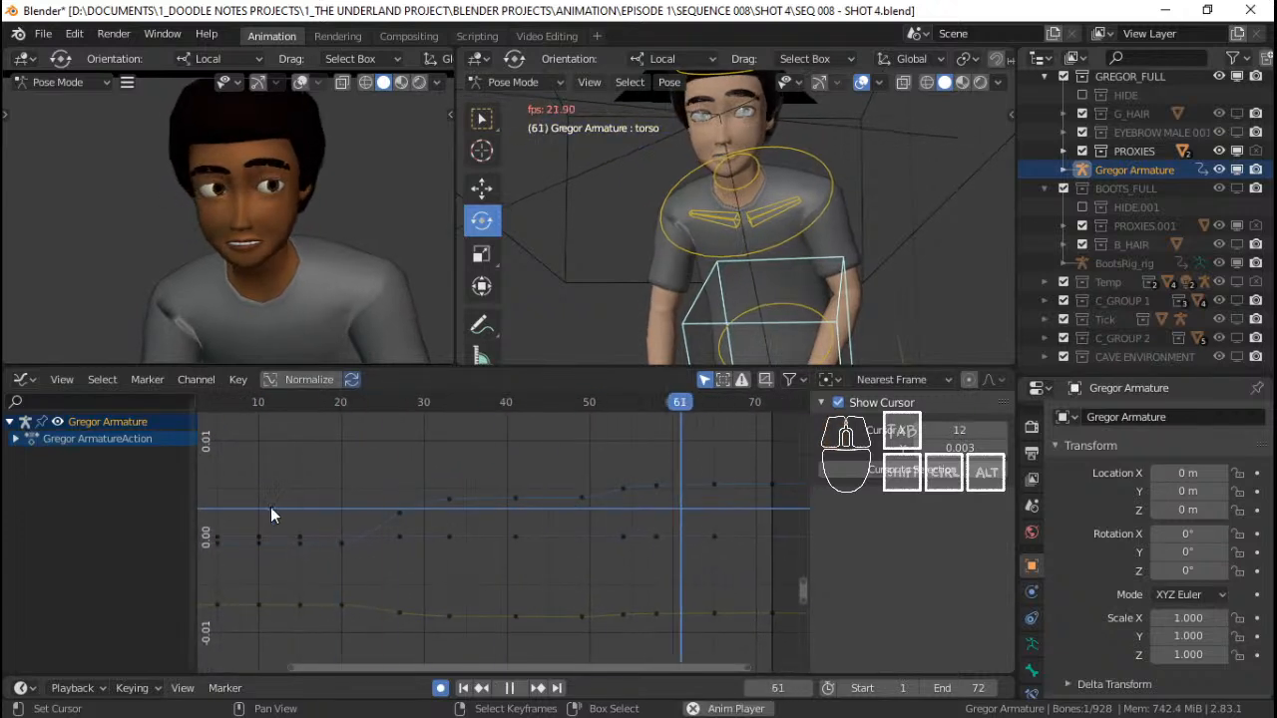
key("space")
left_click(273, 507)
key("space")
key("space")
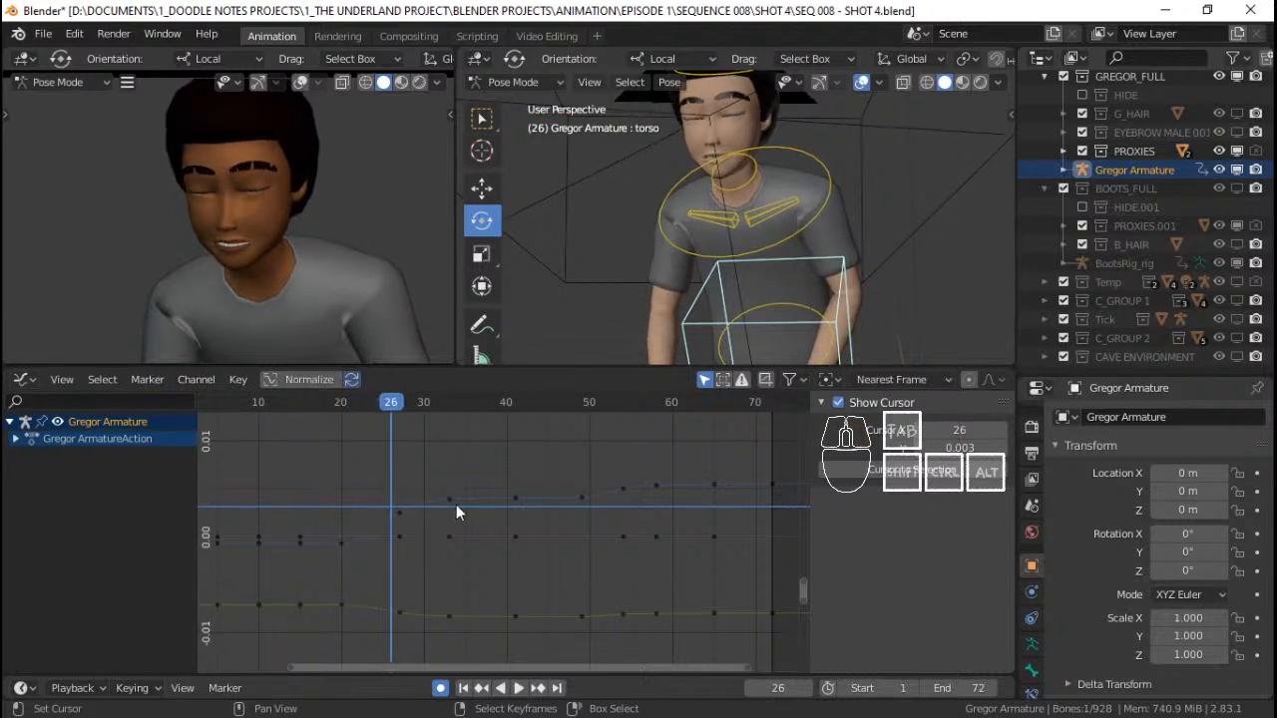
Delete the torso's blue rotation curve keyframes at frames 27, 33, 41, 49 and 54
left_click(400, 517)
scroll(434, 514, "up", 1)
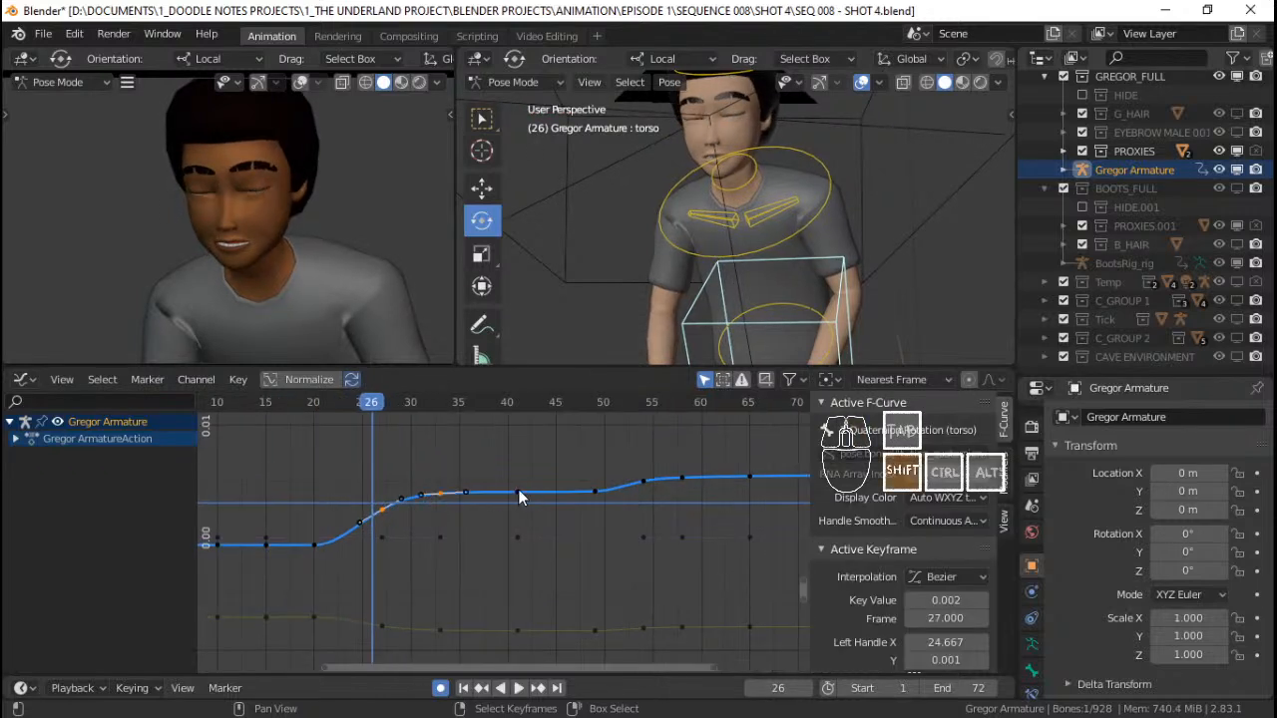
key("x")
left_click(640, 483)
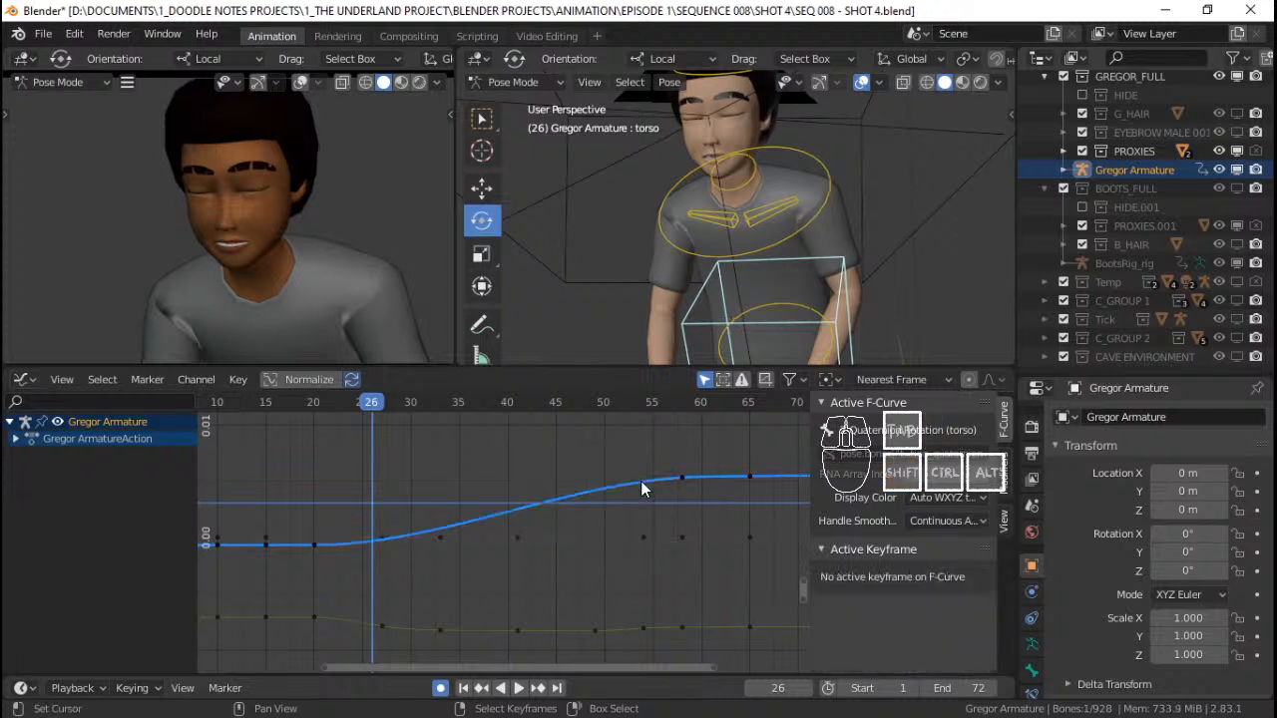
Play back the shot from the frames before 20 to check the simplified torso rotation
left_click(291, 484)
key("space")
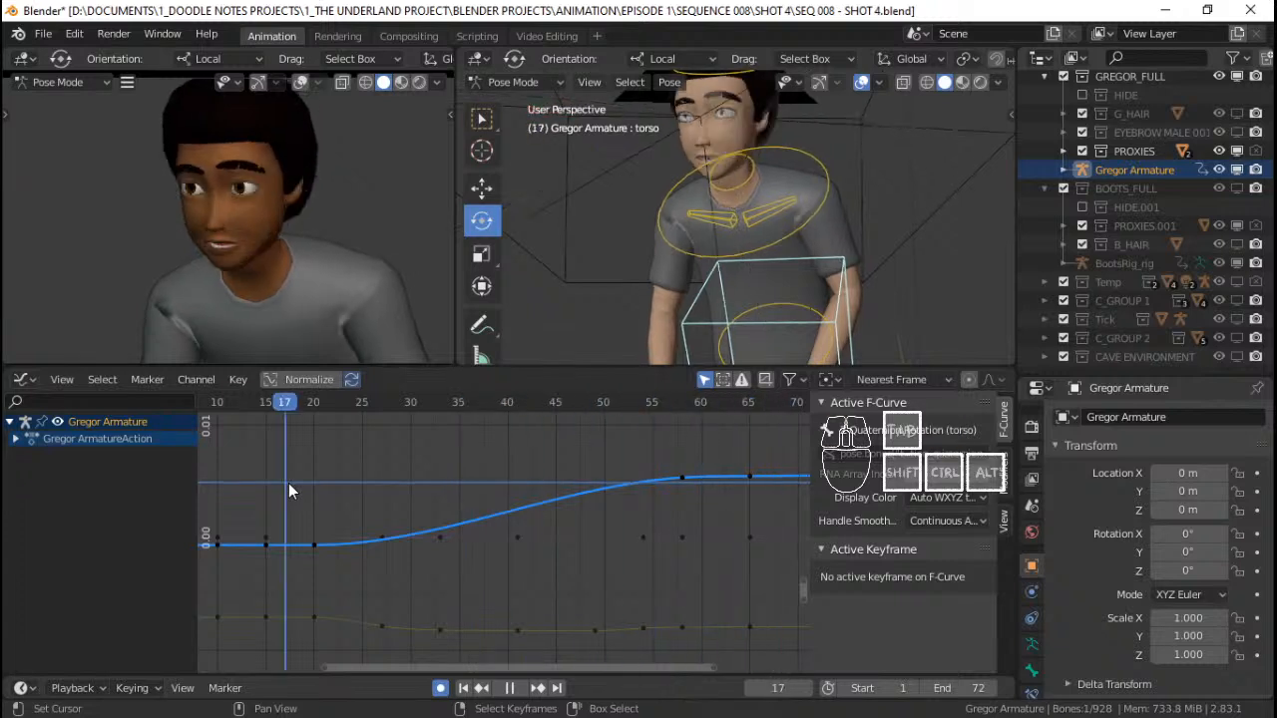
key("space")
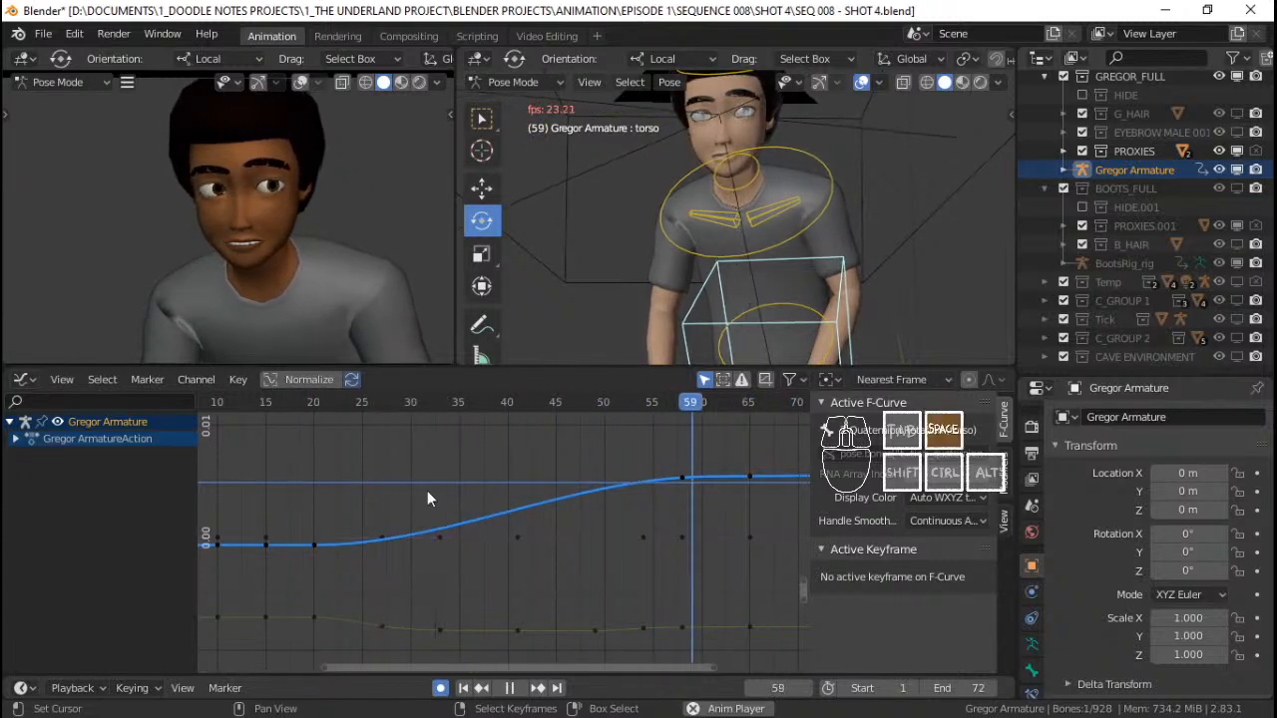
scroll(497, 517, "down", 2)
middle_click_drag(565, 572, 560, 554)
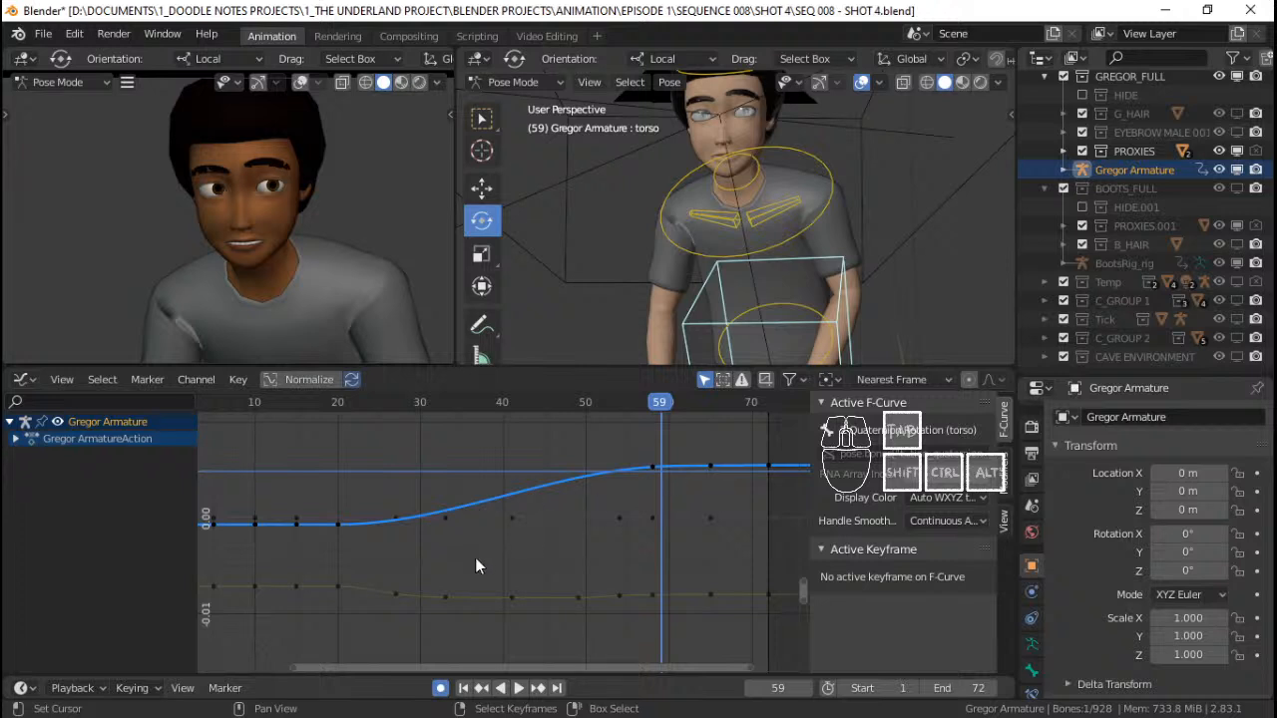
middle_click_drag(371, 602, 393, 597)
left_click(334, 551)
key("space")
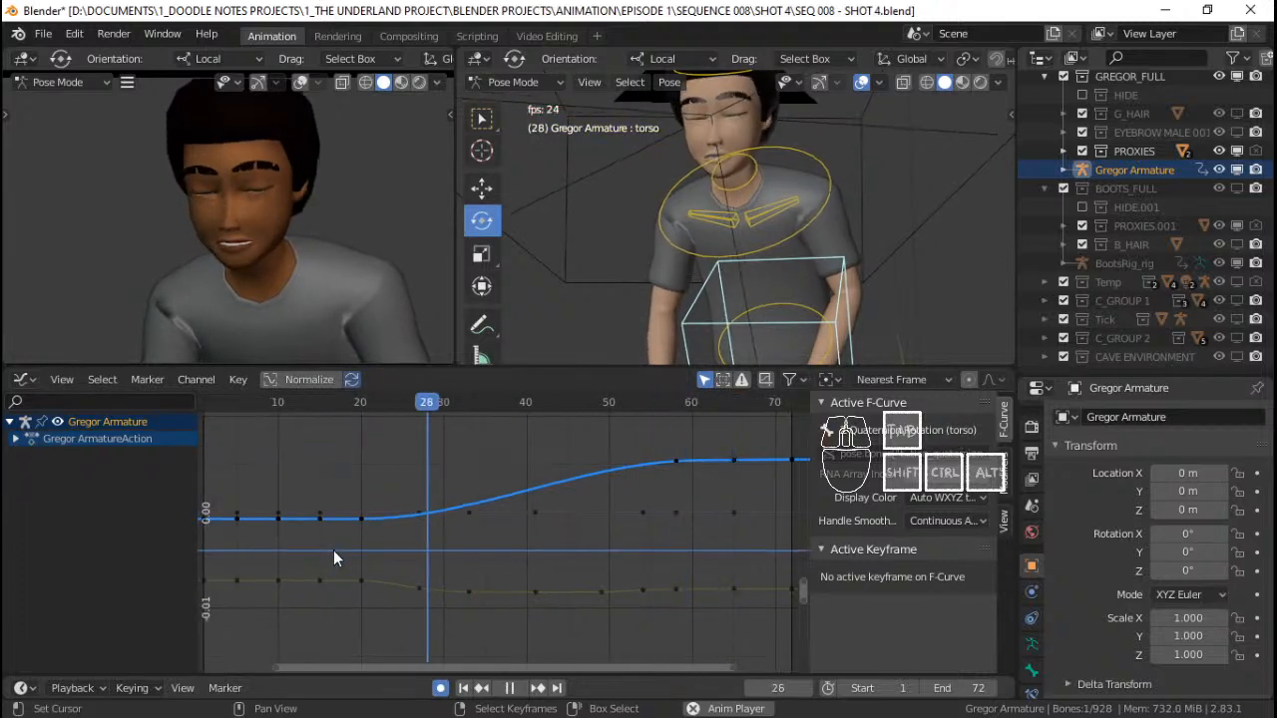
key("space")
Play the shot from the opening frames with the whole camera frame fitted in the camera view
middle_click_drag(563, 492, 606, 514)
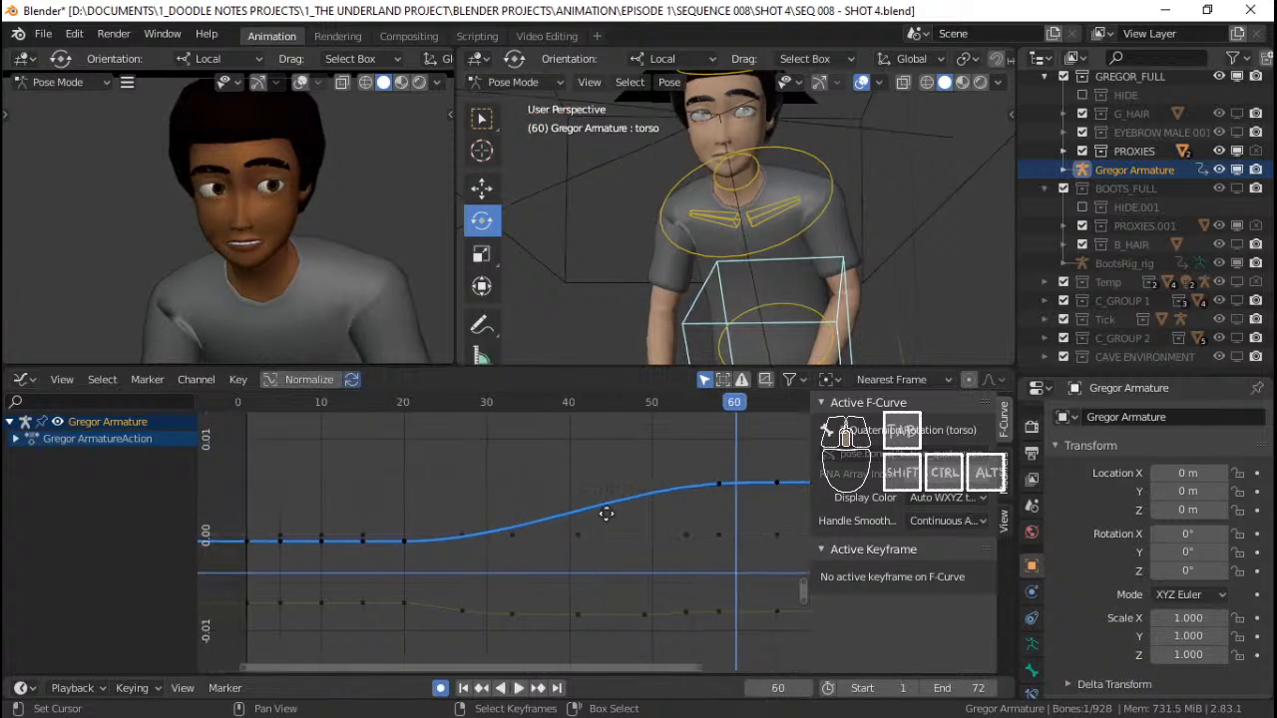
middle_click_drag(250, 470, 322, 498)
left_click(322, 498)
key("space")
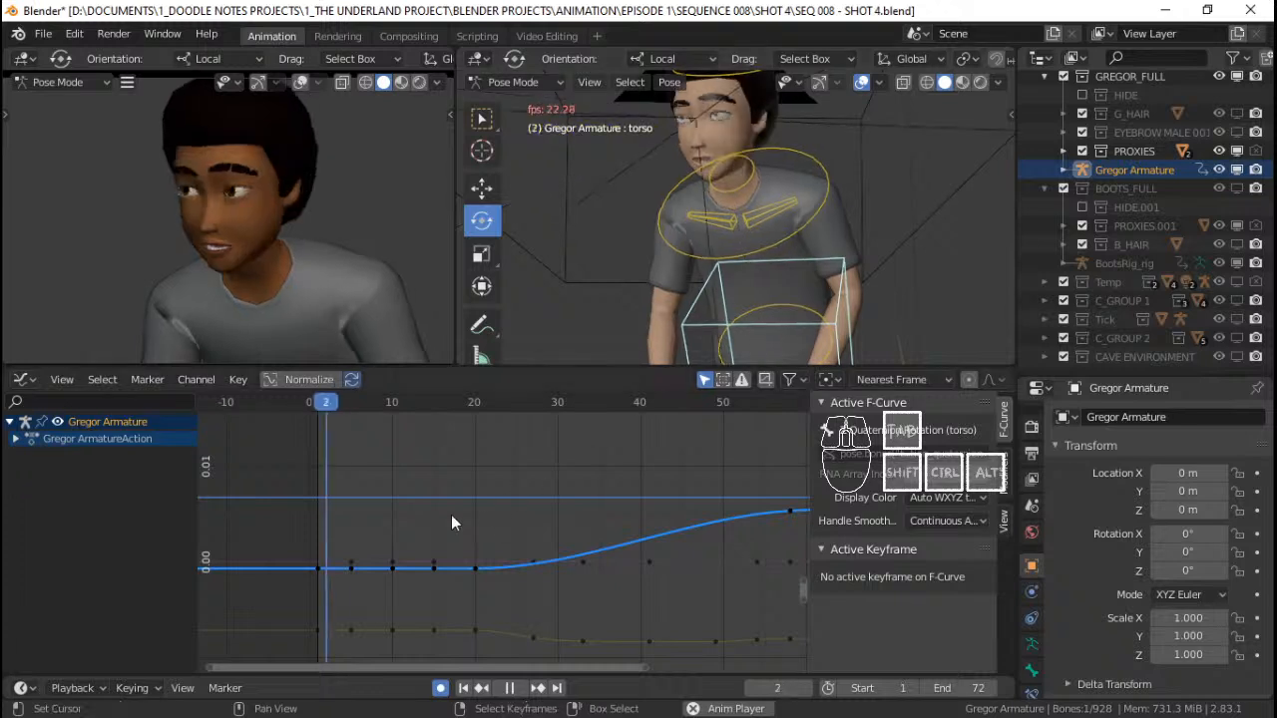
key("KP_0")
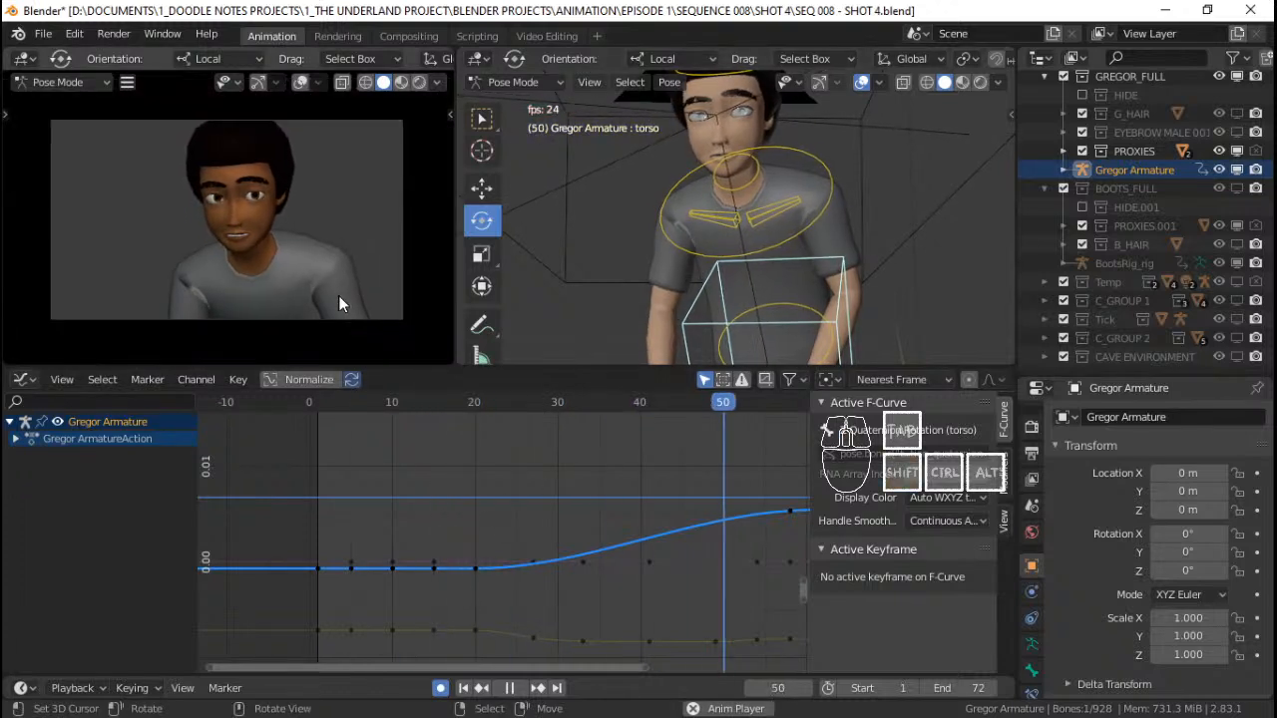
key("space")
Select the chest control with the Dope Sheet displayed, review the opening motion and save the file
key("ctrl+Tab")
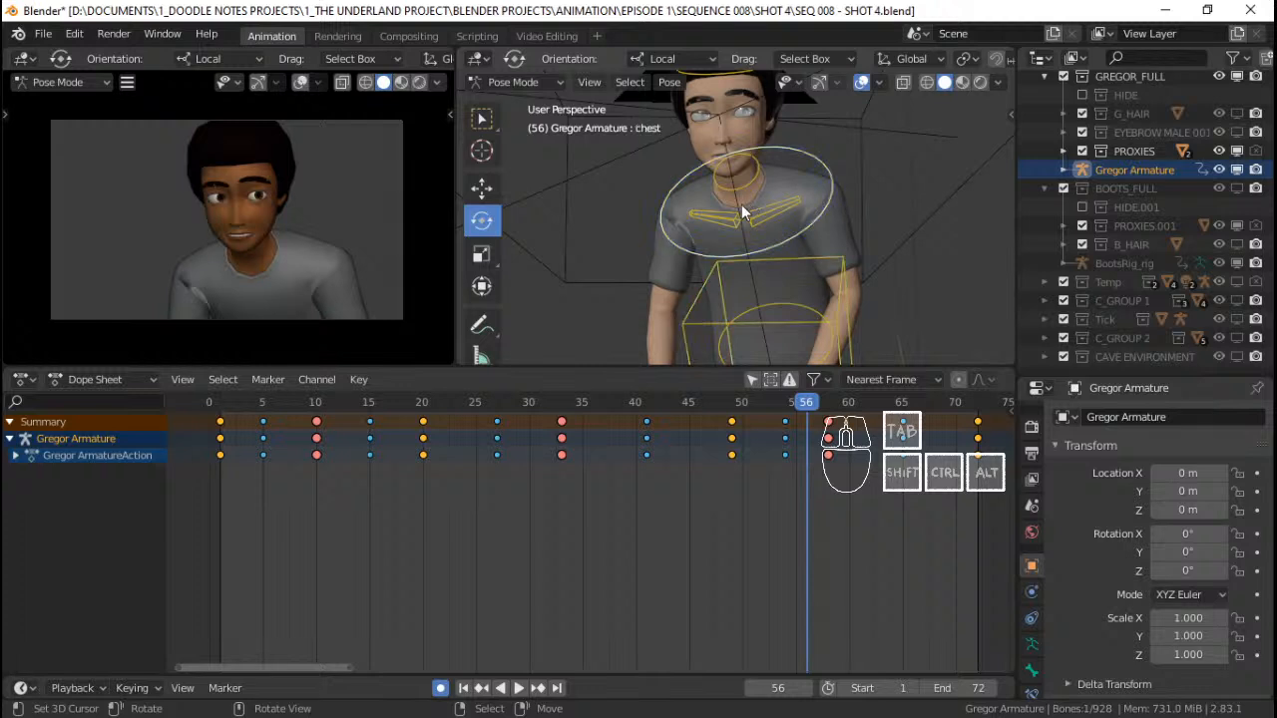
left_click(247, 439)
key("space")
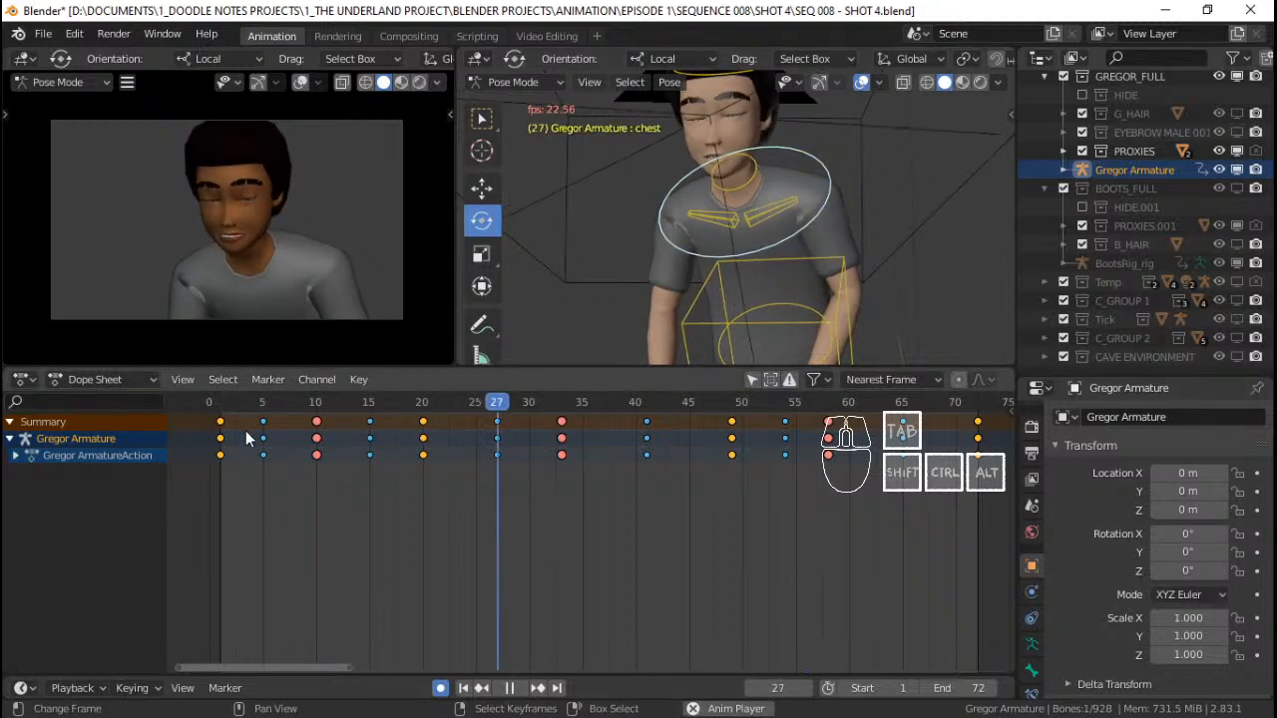
left_click(246, 439)
key("space")
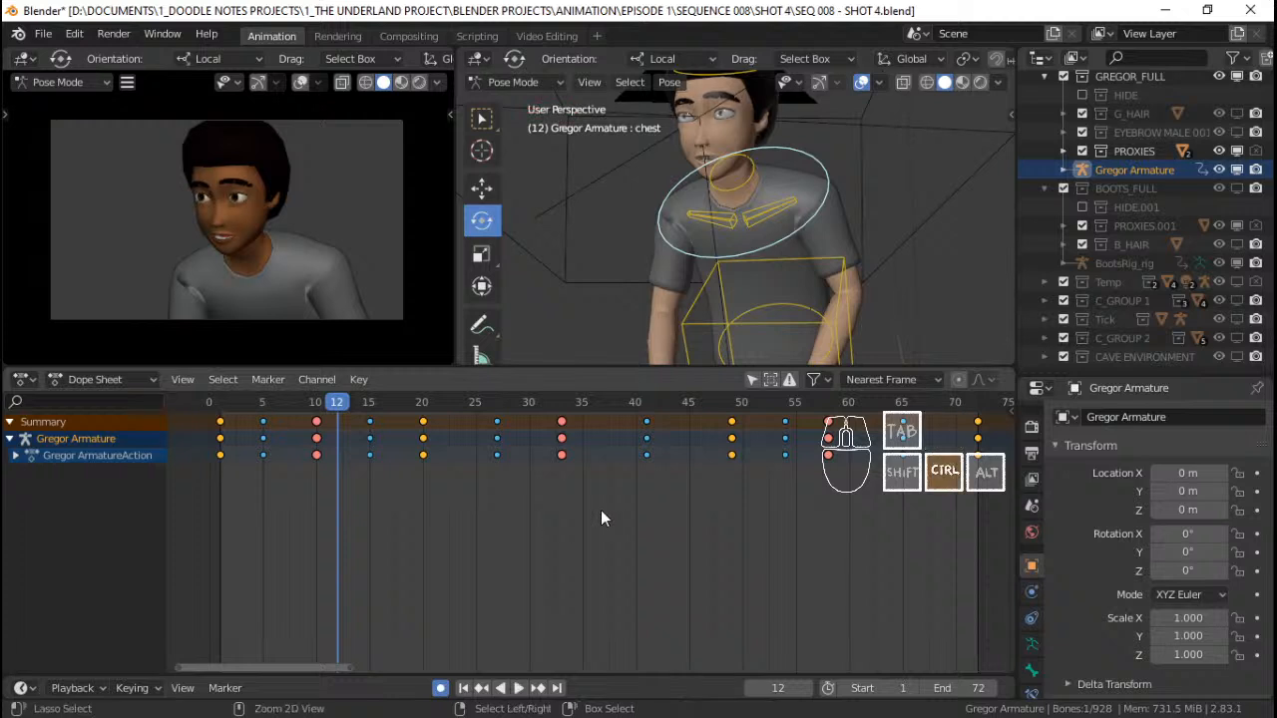
key("ctrl+s")
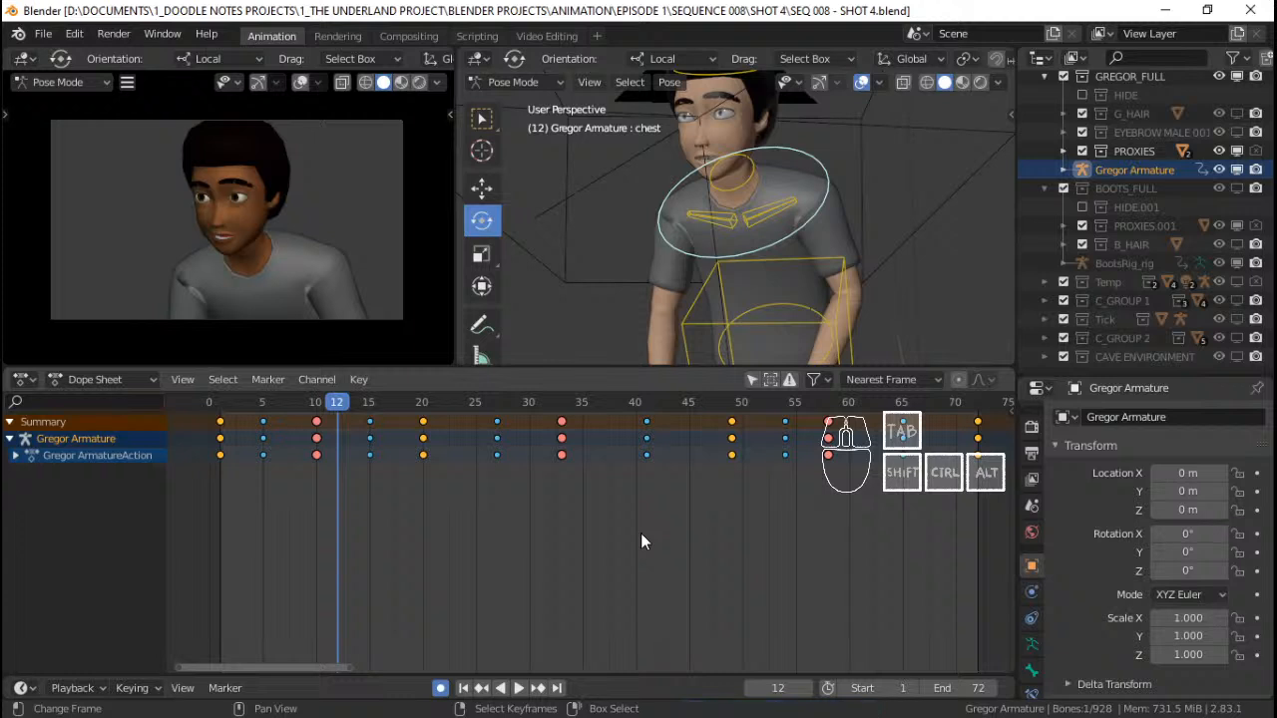
Show the chest control's curves in the Graph Editor across the full shot, with the sidebar hidden
key("ctrl+Tab")
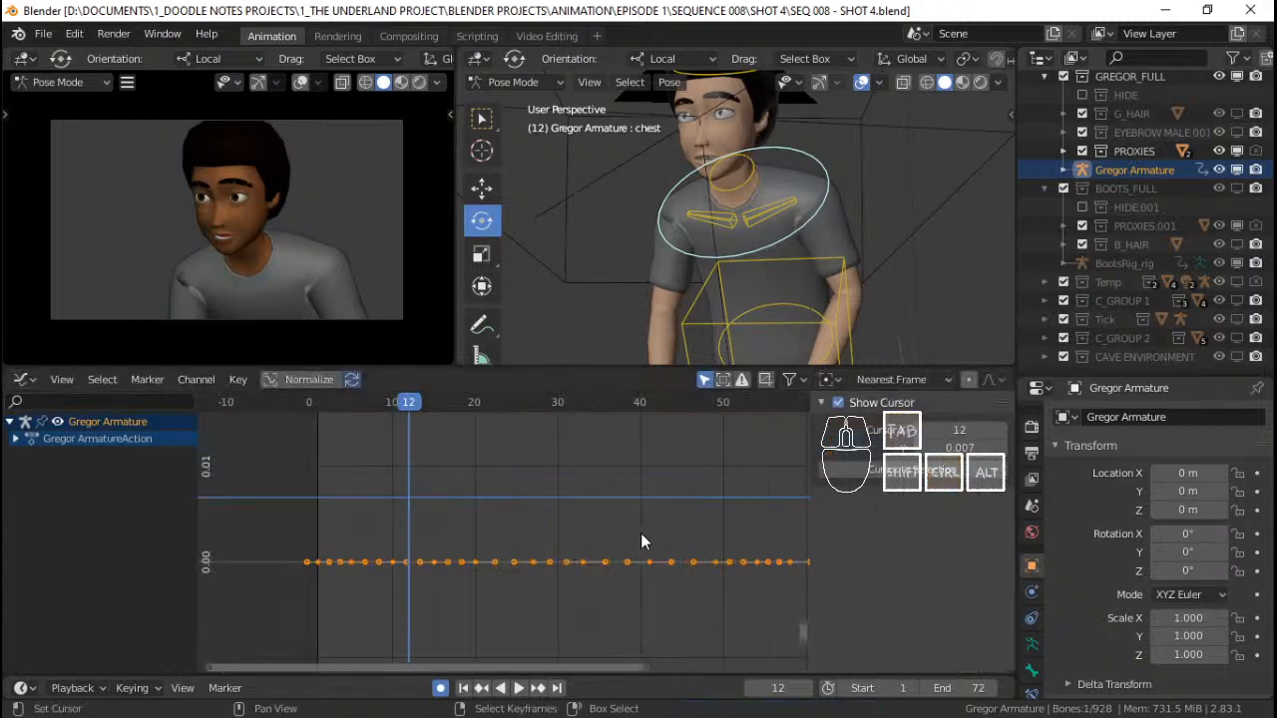
scroll(659, 531, "down", 3)
key("n")
scroll(773, 492, "down", 4)
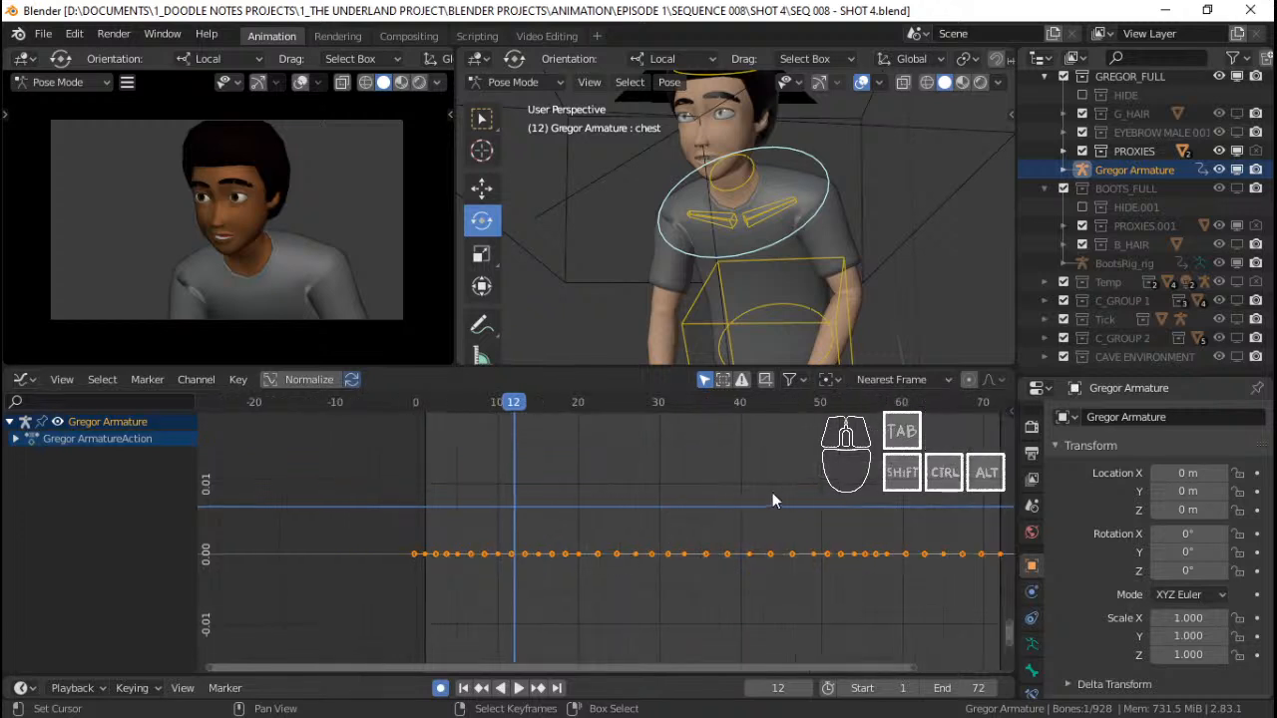
middle_click_drag(739, 499, 631, 506)
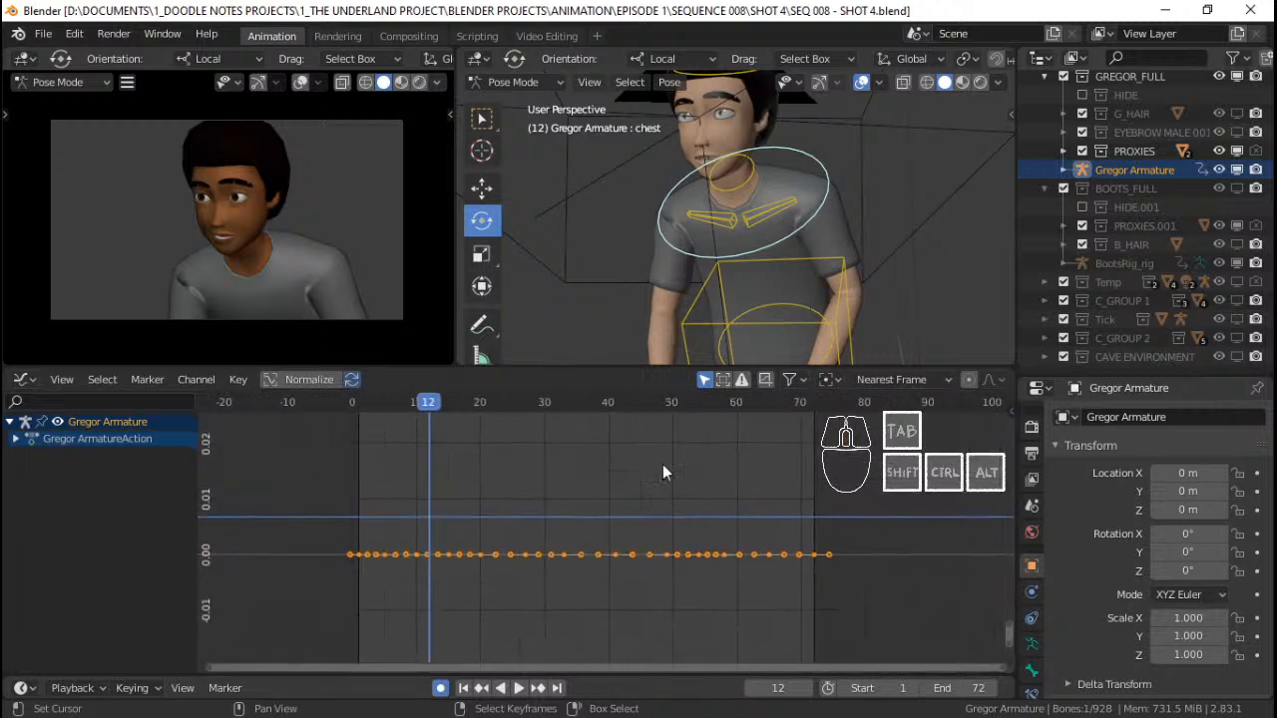
right_click(828, 170)
scroll(642, 457, "up", 4)
middle_click_drag(499, 533, 579, 527)
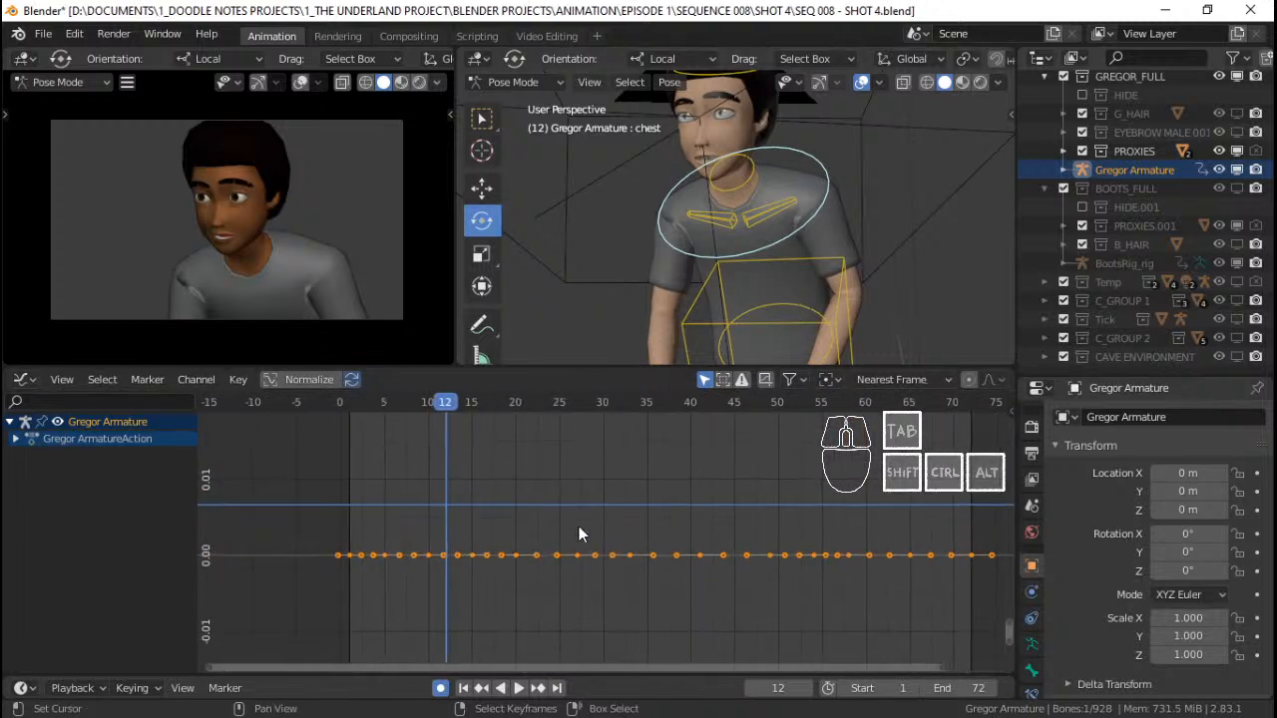
Examine the chest control's curves closely between about frames 8 and 38
scroll(579, 533, "up", 1)
middle_click_drag(362, 540, 456, 584, "ctrl")
middle_click_drag(565, 488, 554, 398)
scroll(576, 524, "up", 4)
middle_click_drag(581, 483, 594, 536)
scroll(577, 524, "down", 3)
scroll(577, 524, "up", 2)
scroll(577, 526, "down", 3)
scroll(576, 526, "up", 1)
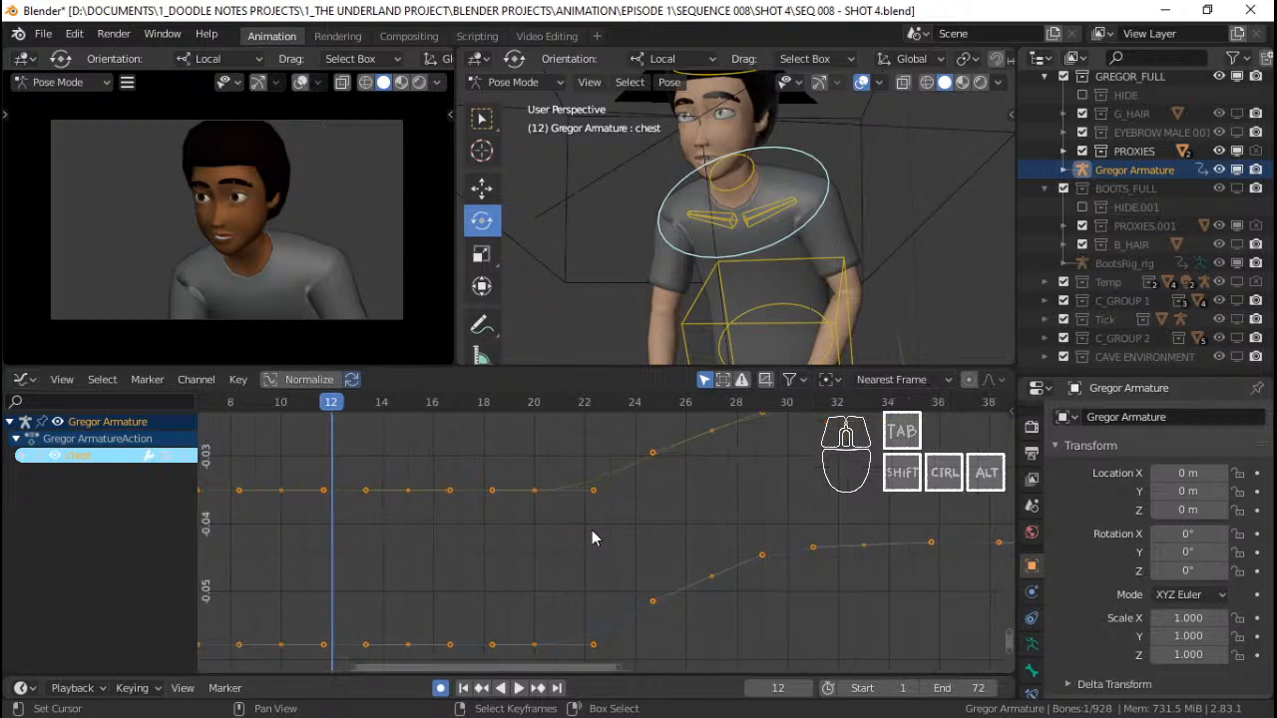
Inspect the chest's green and blue curves one at a time at their frame 20 keyframes
scroll(559, 514, "up", 1)
right_click(538, 501)
scroll(538, 502, "down", 3)
scroll(537, 502, "down", 5)
middle_click_drag(549, 498, 495, 533)
right_click(488, 535)
scroll(669, 562, "down", 4)
scroll(668, 562, "down", 2)
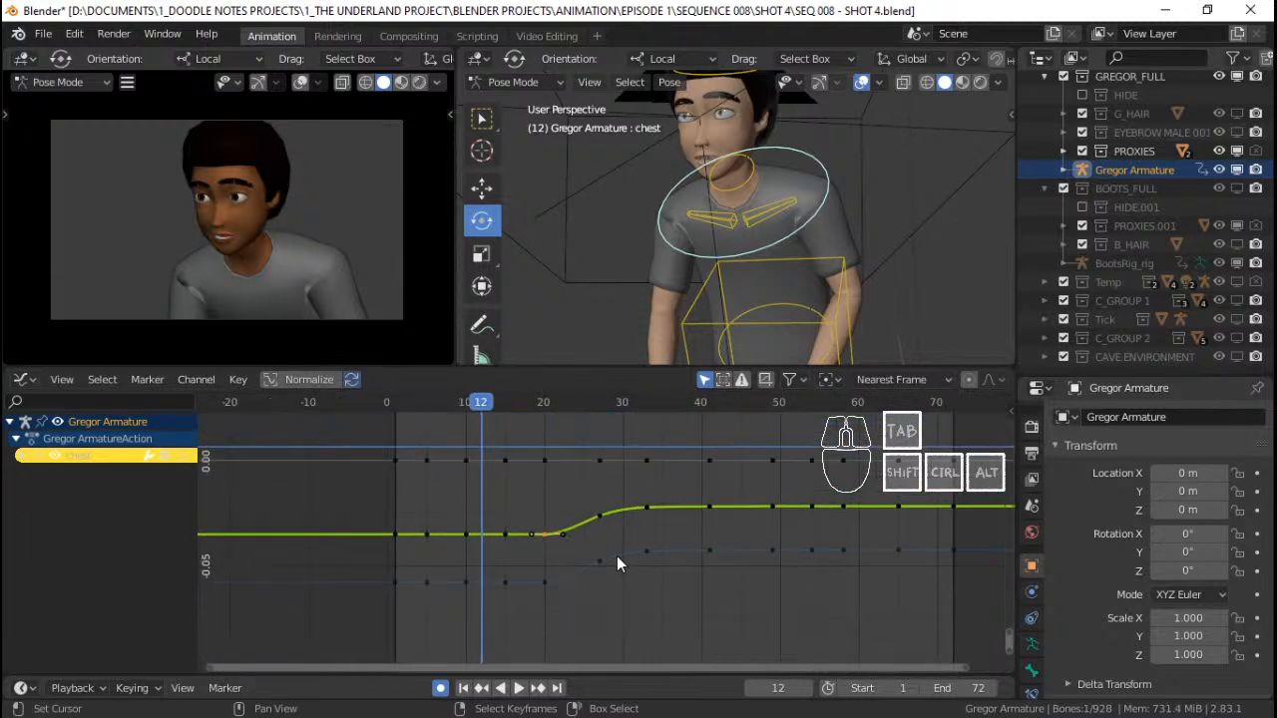
scroll(617, 555, "up", 3)
right_click(516, 613)
middle_click_drag(578, 624, 544, 606, "shift")
scroll(605, 562, "up", 5)
scroll(554, 589, "down", 3)
middle_click_drag(580, 521, 569, 542)
scroll(569, 539, "down", 1)
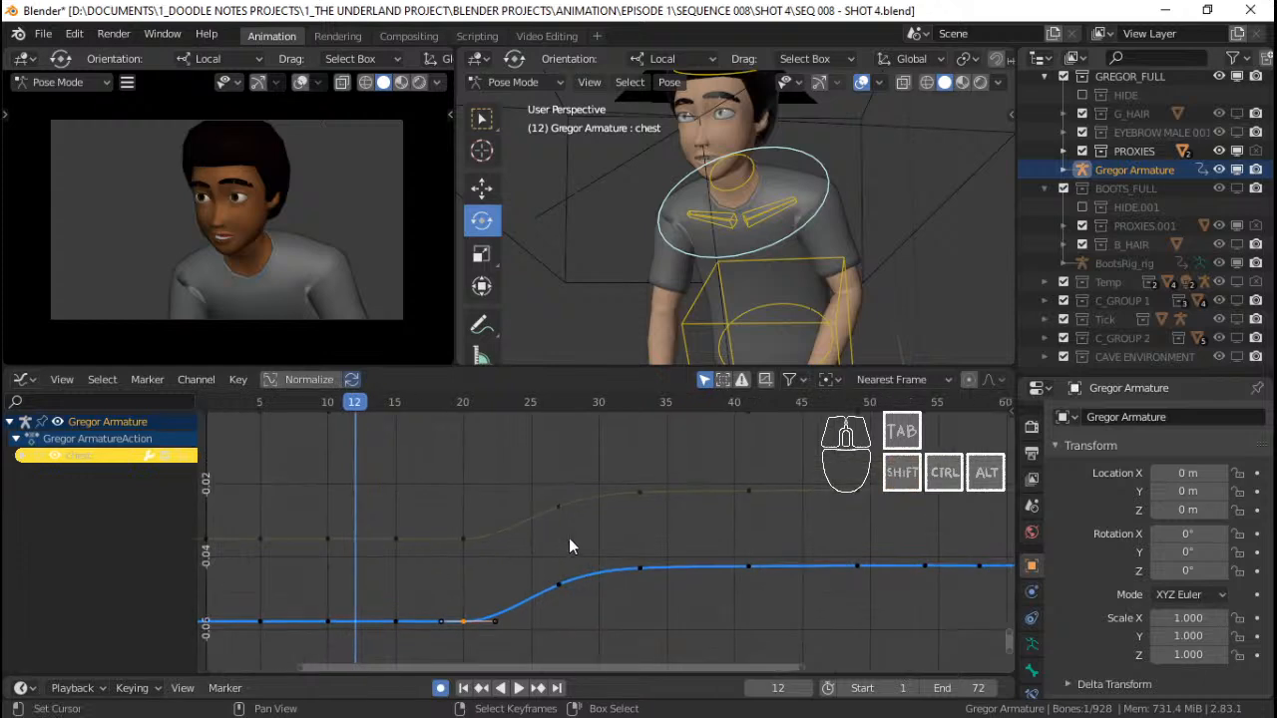
Save the file and play back the shot with all the chest curve keyframes selected
key("ctrl+s")
key("a")
scroll(758, 531, "down", 2)
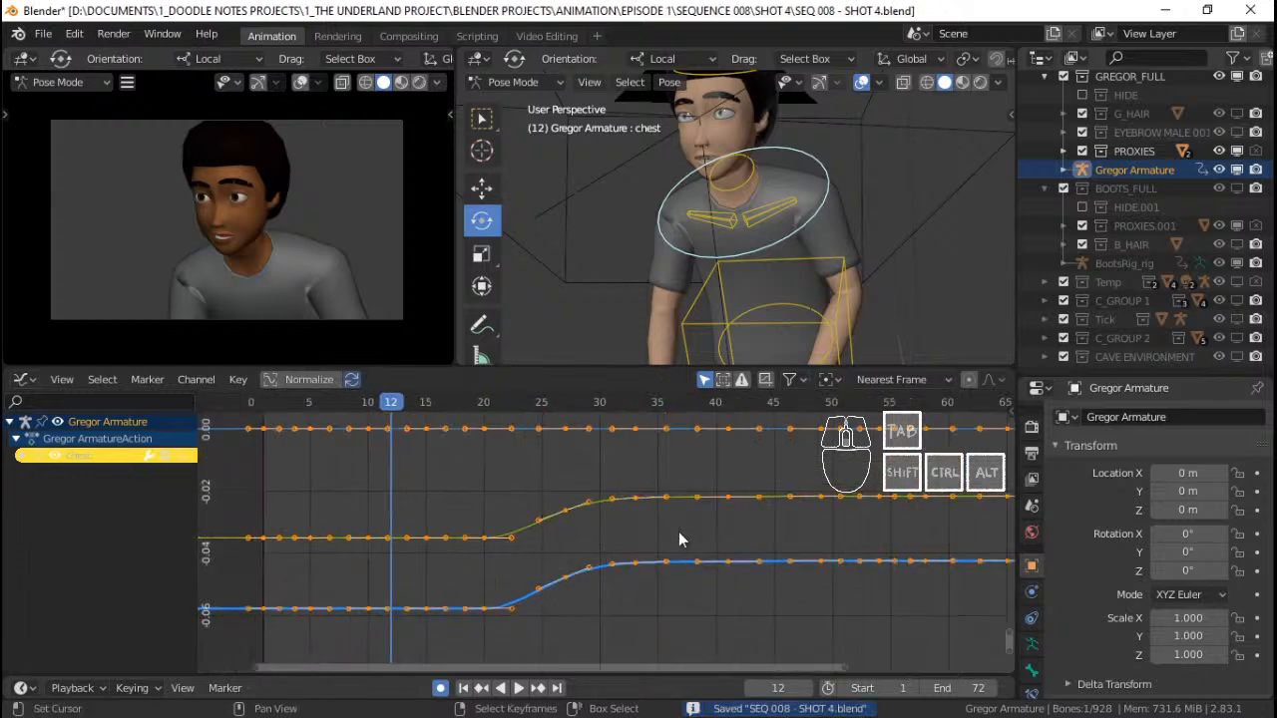
scroll(679, 531, "down", 2)
key("space")
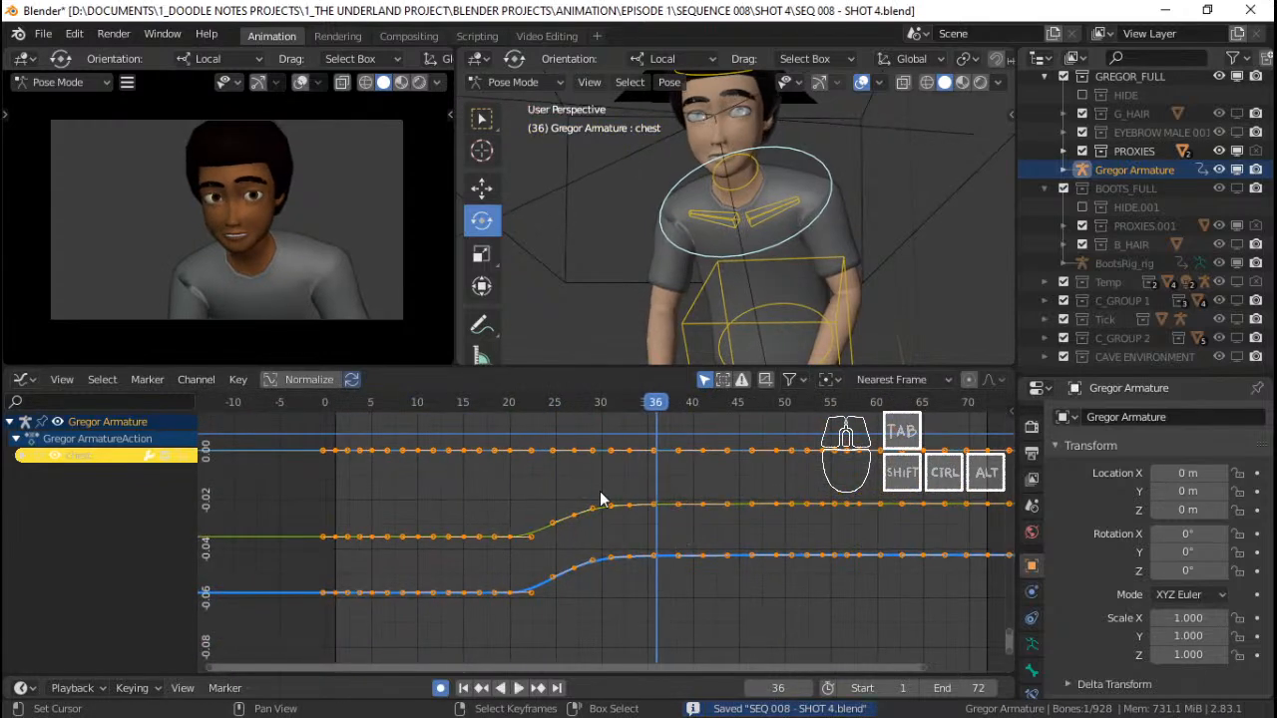
key("space")
key("space")
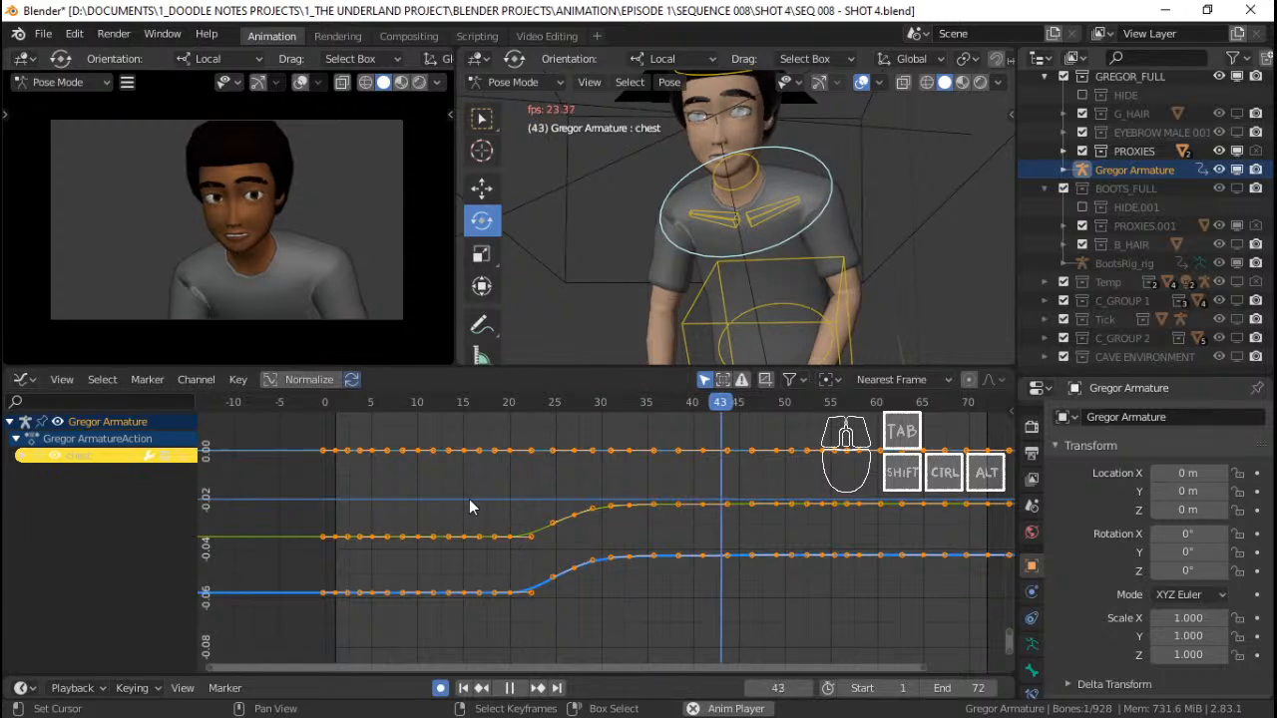
key("space")
Switch the Graph Editor back to the Dope Sheet and select the head control
key("ctrl+Tab")
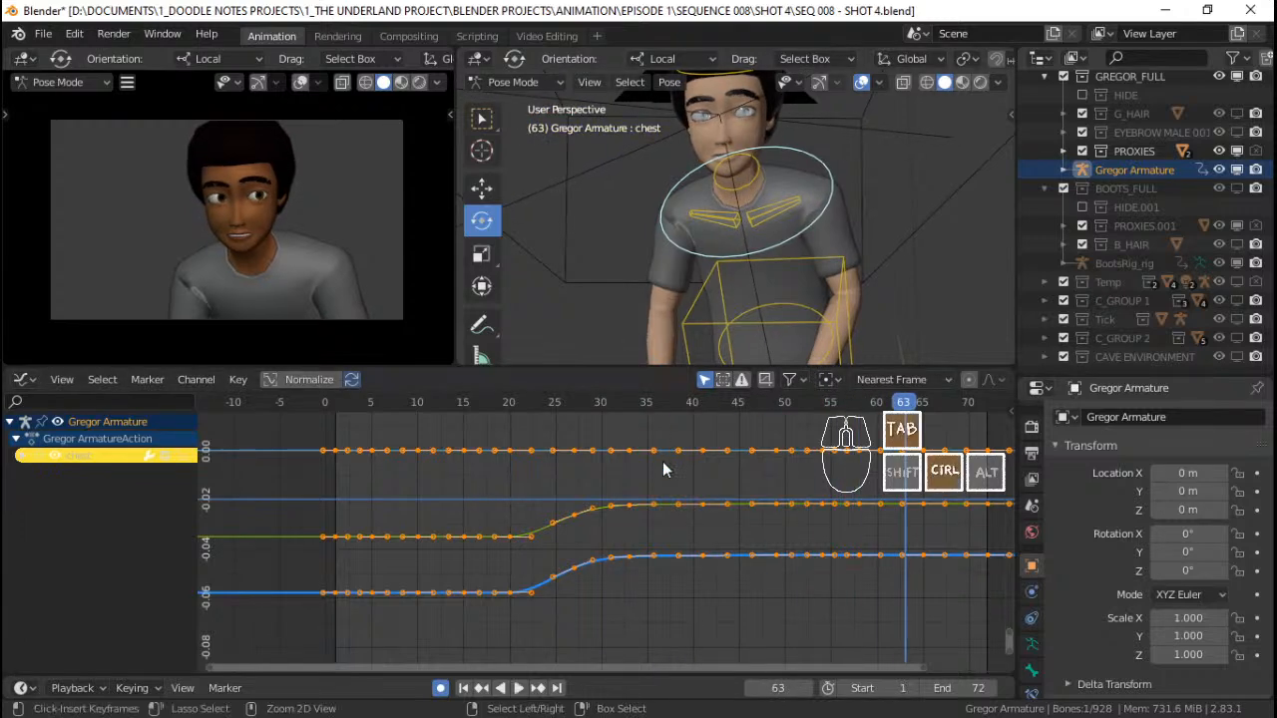
middle_click_drag(739, 170, 723, 253, "shift")
scroll(724, 252, "up", 2)
left_click(740, 141)
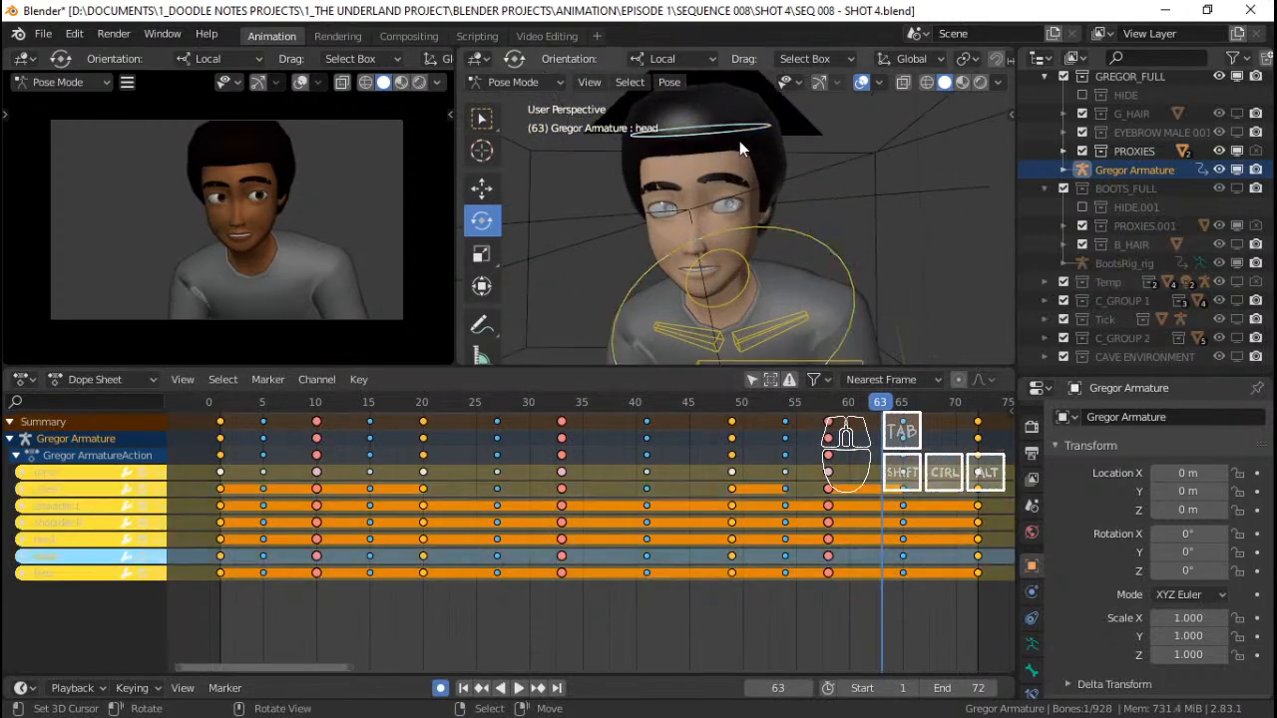
Play back and scrub the shot to check the head motion, stopping at frame 10
key("space")
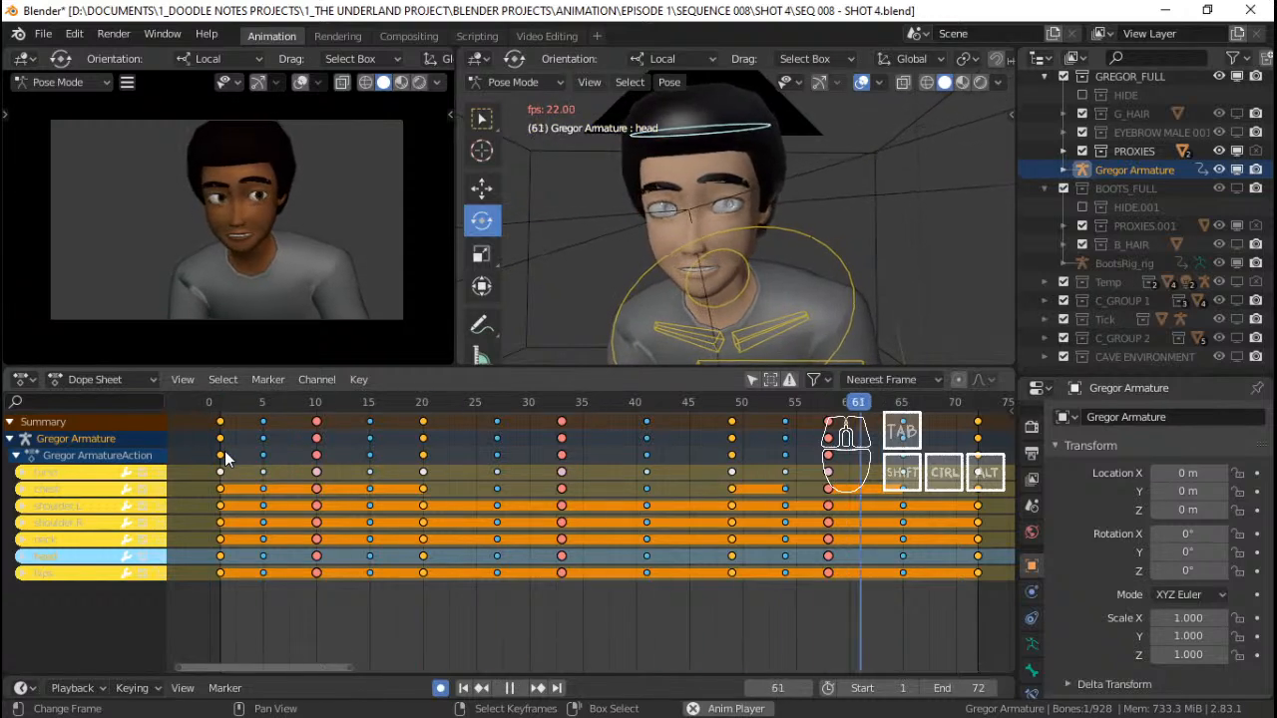
key("space")
key("space")
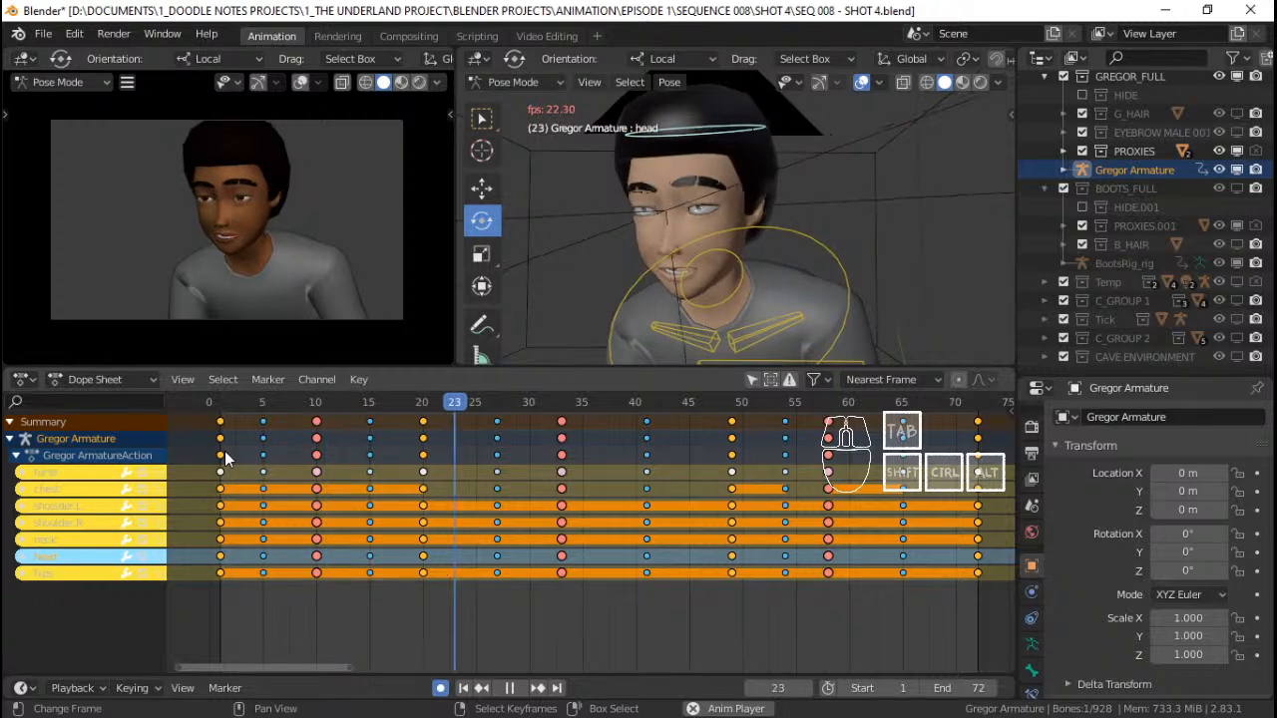
key("Escape")
key("space")
left_click_drag(236, 452, 321, 459)
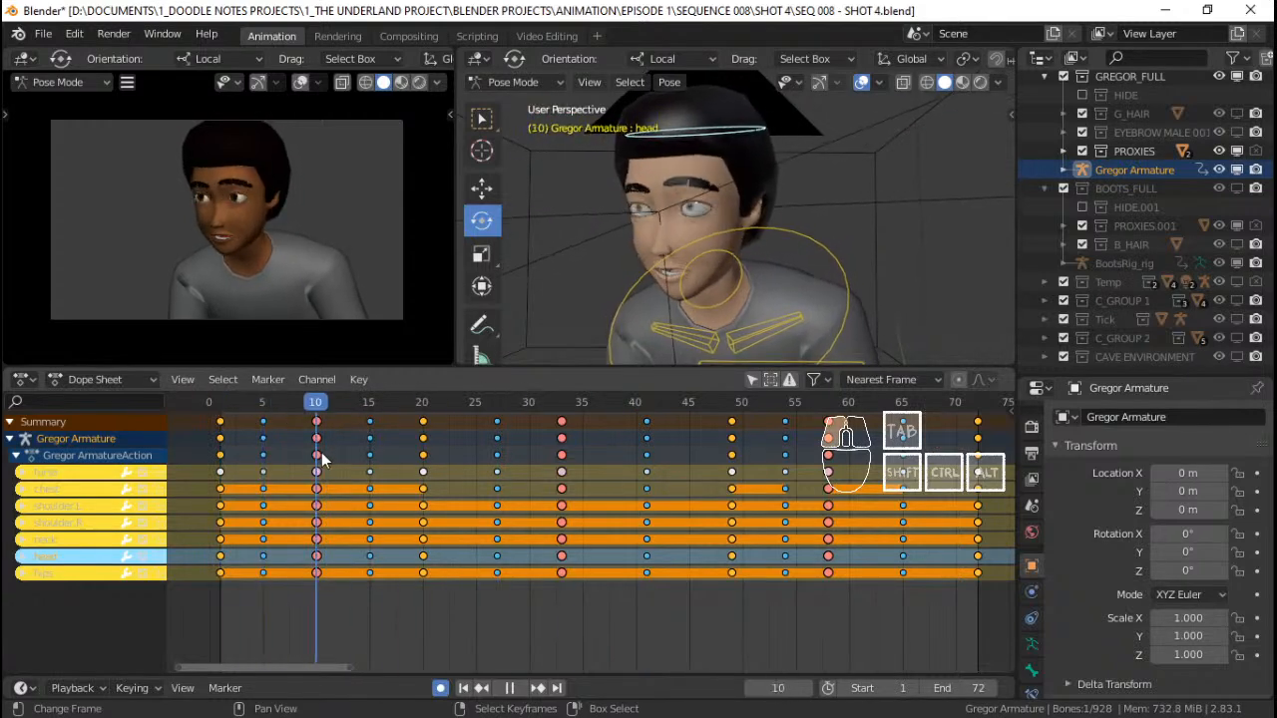
middle_click_drag(655, 210, 713, 219, "shift")
scroll(713, 219, "down", 3)
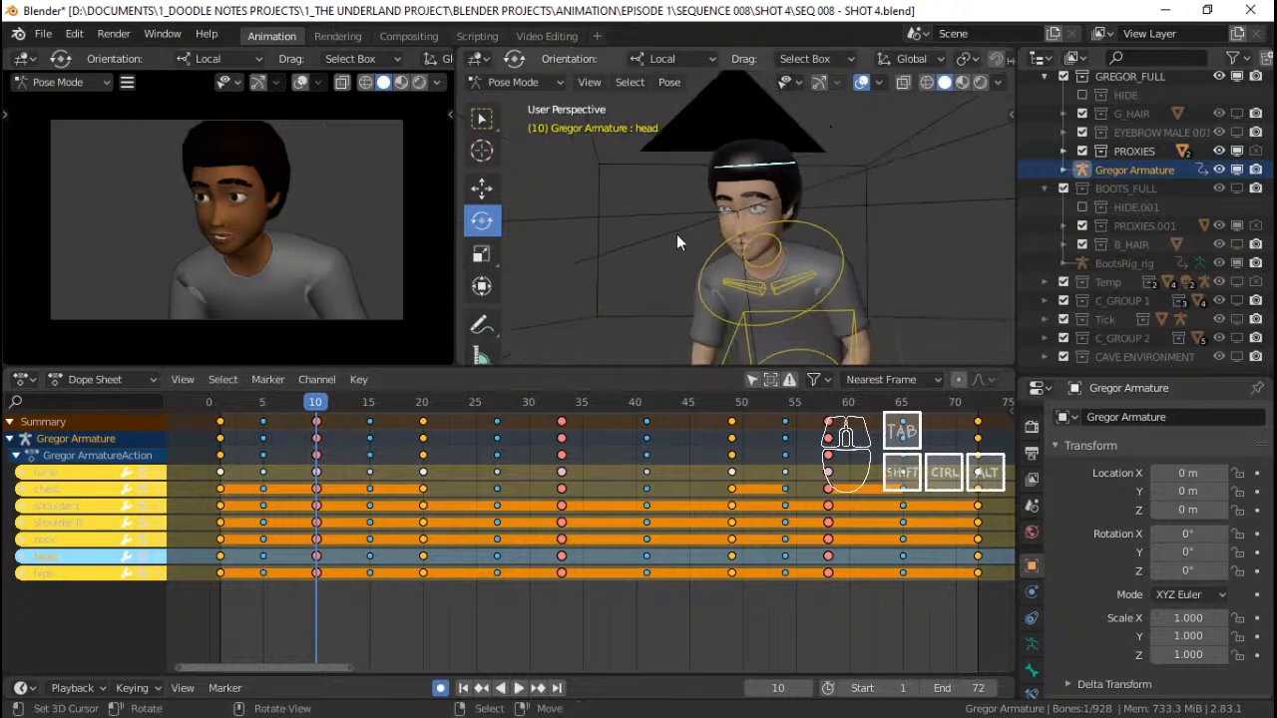
scroll(260, 449, "up", 4)
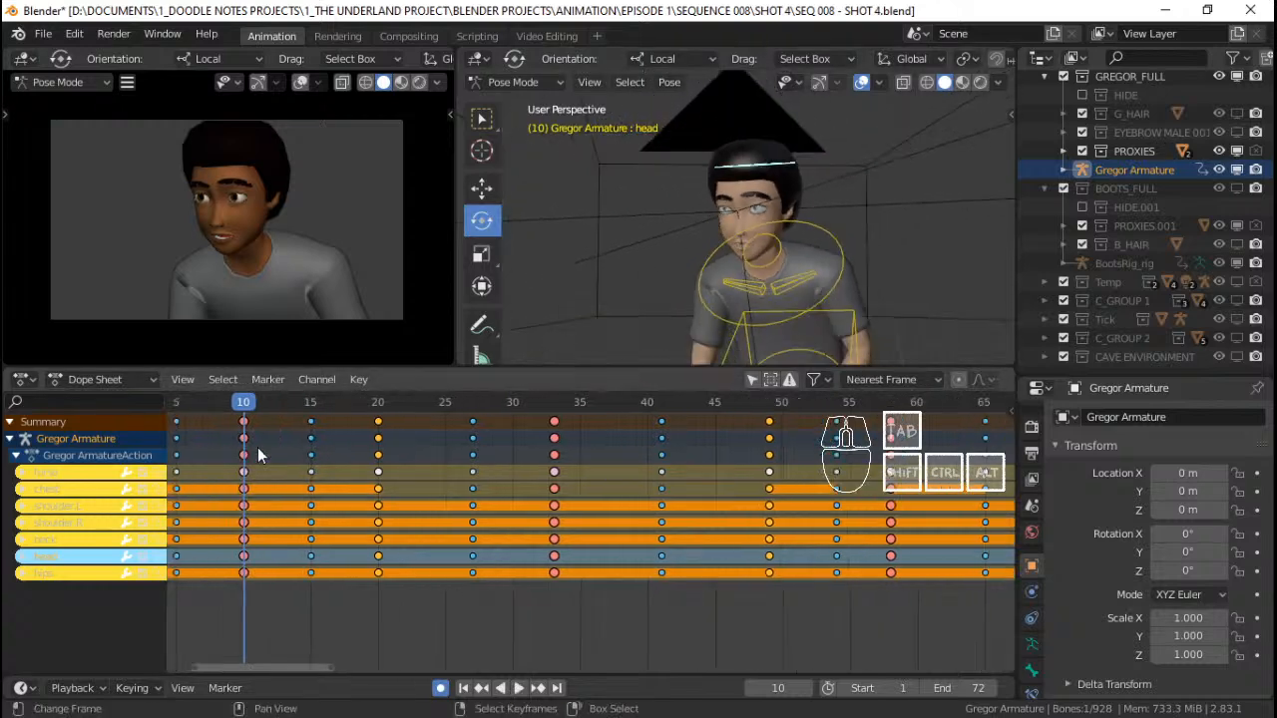
Play back the opening of the shot to review the head motion, stopping at frame 10
middle_click_drag(260, 454, 510, 479)
scroll(337, 465, "up", 3)
key("space")
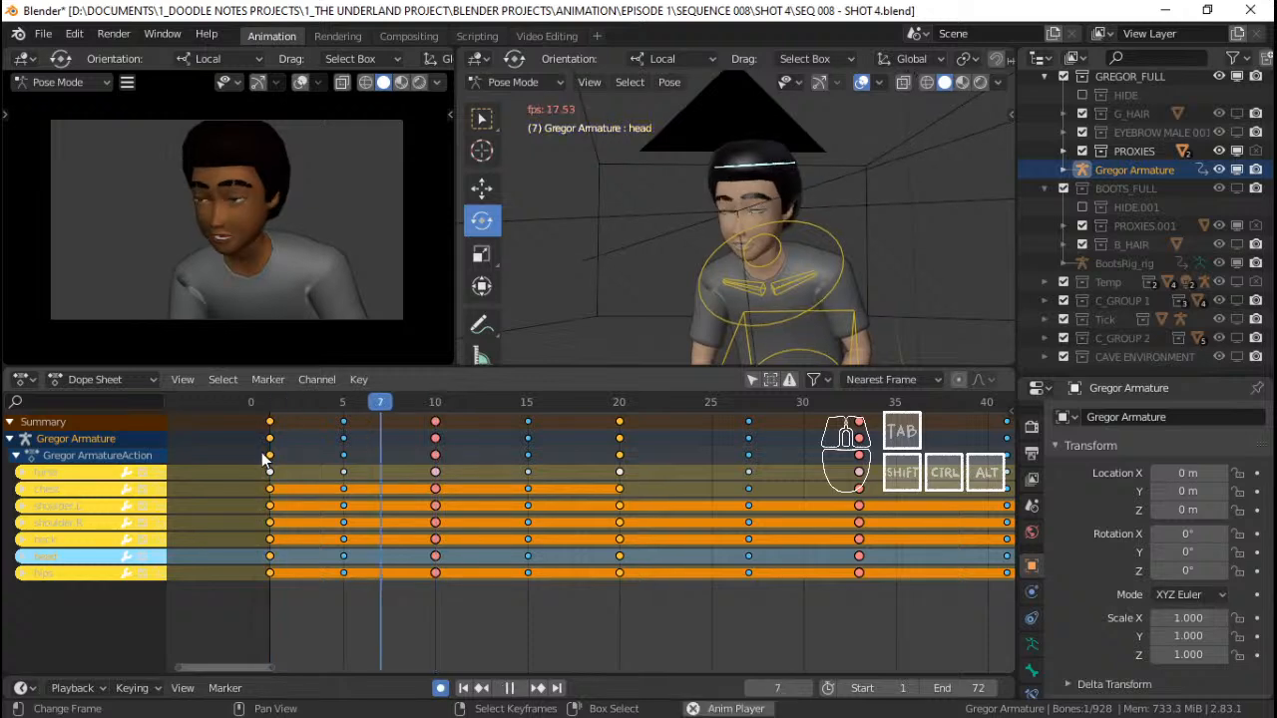
left_click(329, 458)
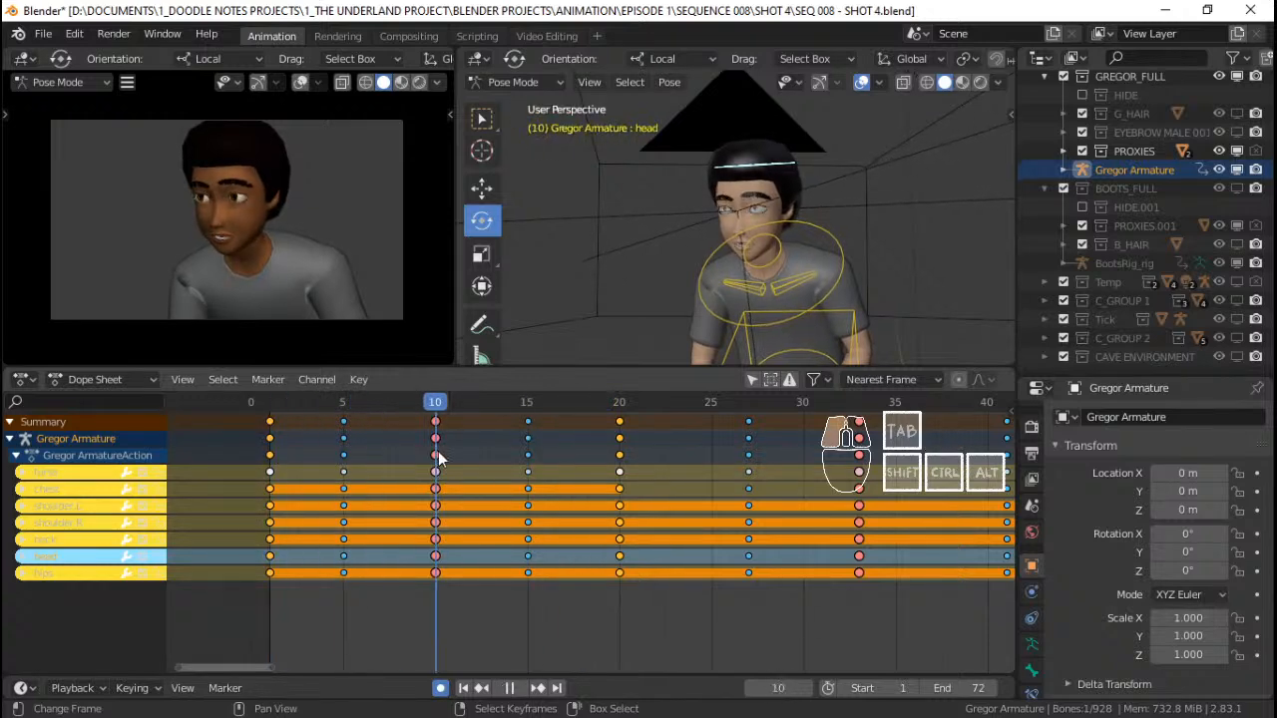
Delete all of Gregor's keyframes at frame 5, play the shot from frame 1 and save the file
right_click(344, 424)
key("Delete")
left_click(270, 424)
key("space")
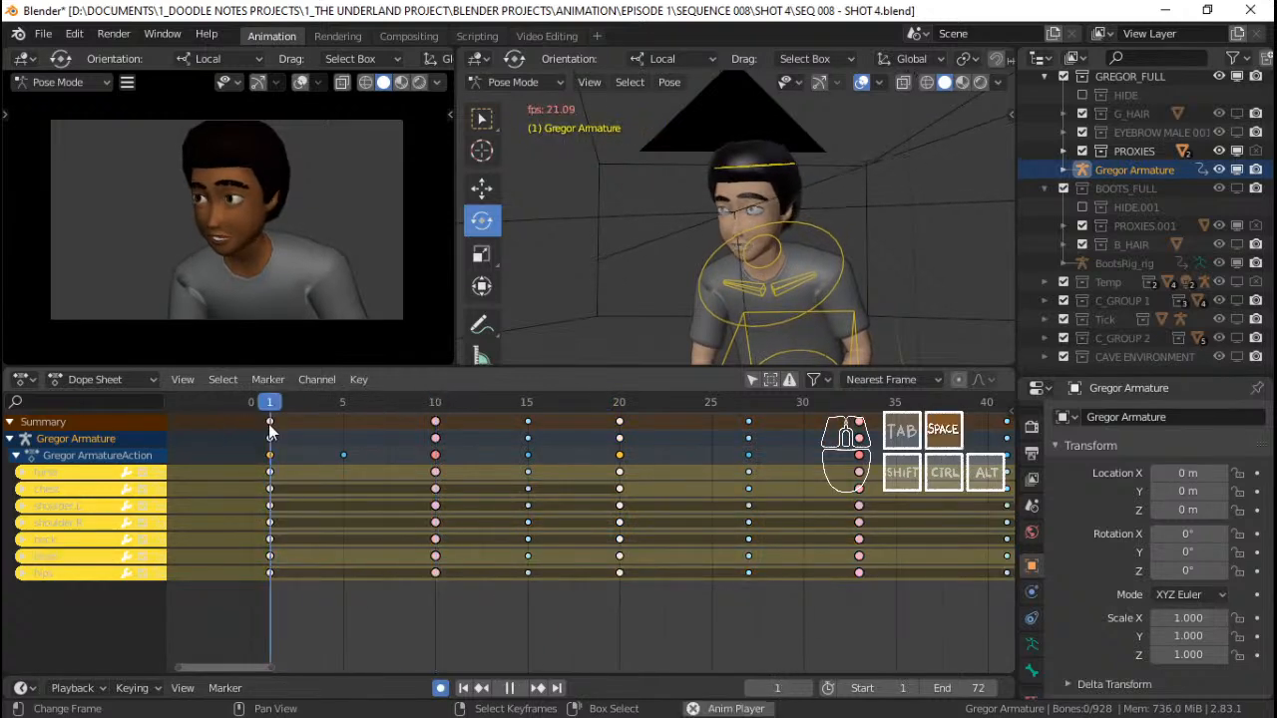
key("ctrl+s")
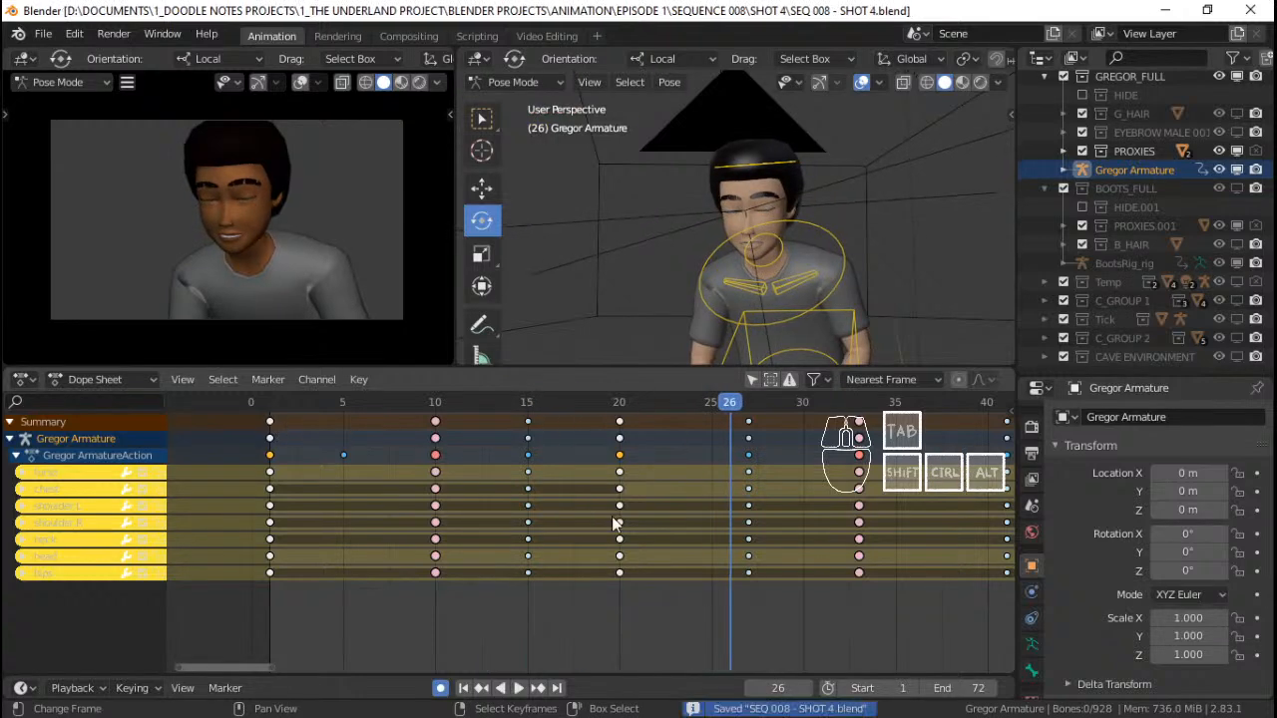
Replay the shot from its opening frames and park the playhead at frame 10
left_click(291, 475)
key("space")
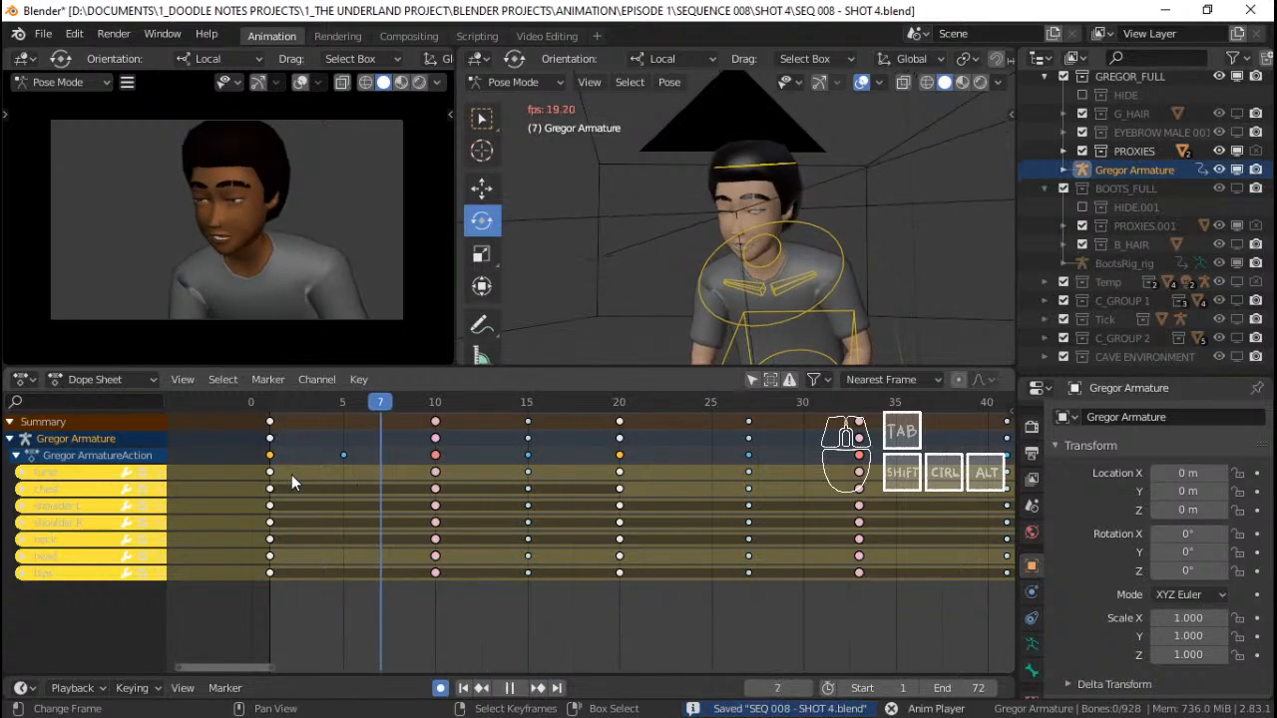
key("space")
left_click(425, 451)
left_click(437, 451)
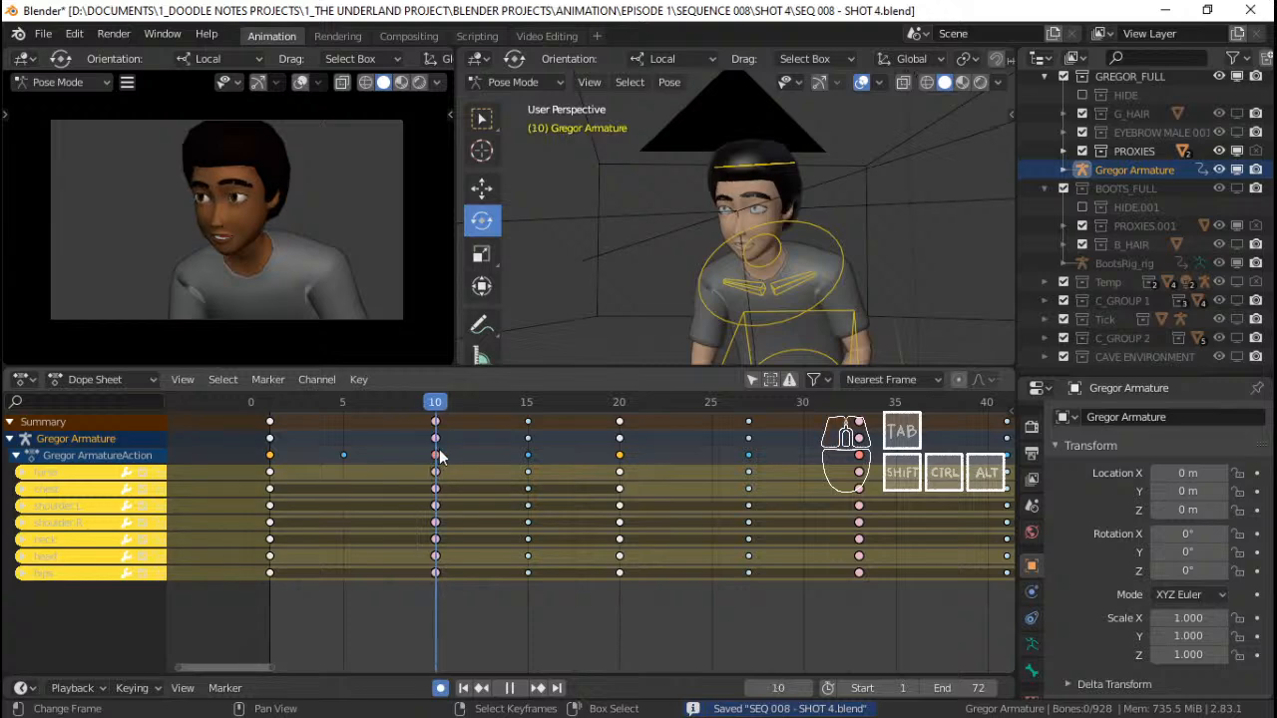
Select the head control and play back the shot to check its motion
left_click(781, 172)
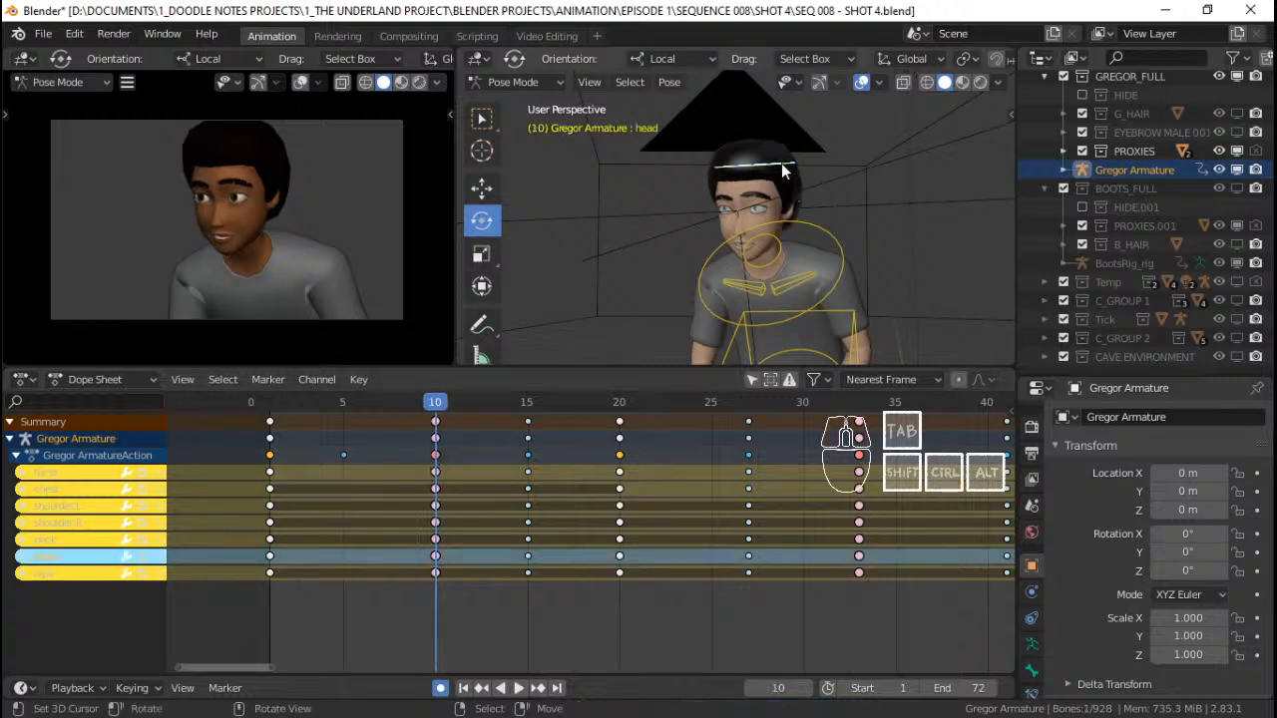
left_click(320, 463)
key("space")
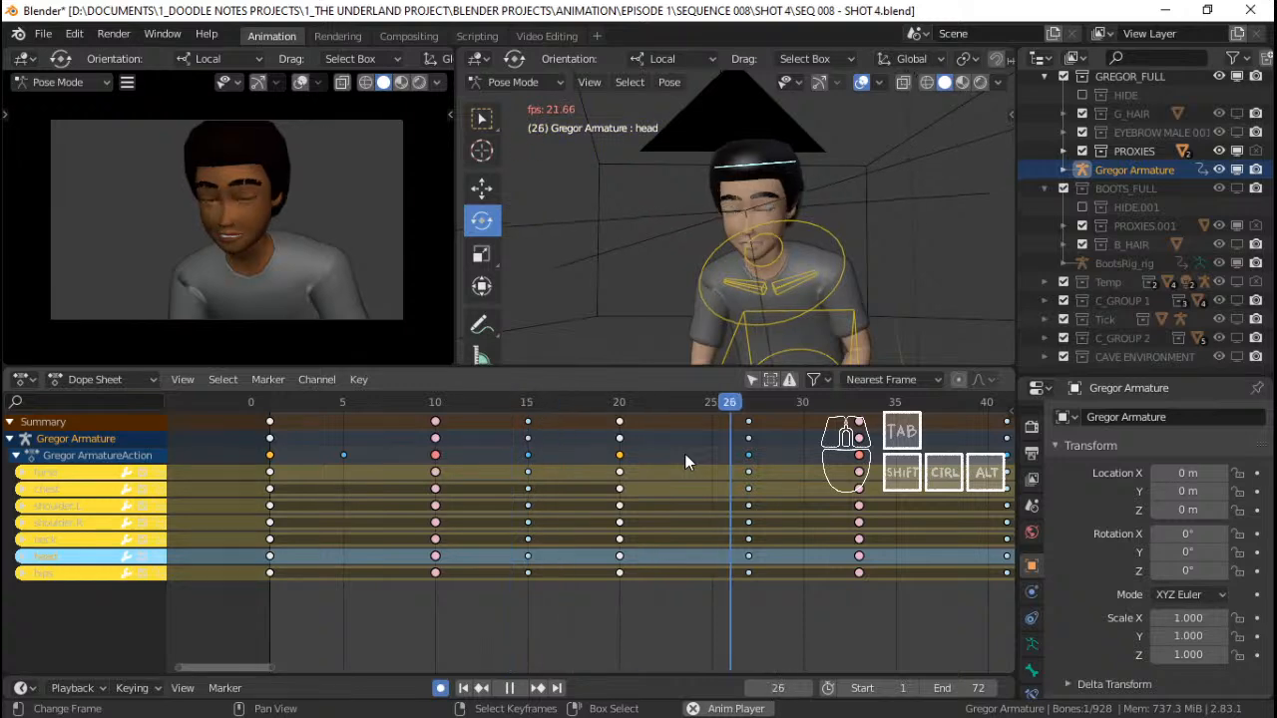
Stop playback, switch the Dope Sheet to the Graph Editor and fit all the selected head curves in view
key("space")
key("ctrl+Tab")
mouse_move(601, 520)
middle_mouse_down("ctrl")
mouse_move(675, 531)
mouse_move(650, 513)
mouse_move(639, 562)
mouse_move(621, 533)
middle_mouse_up("ctrl")
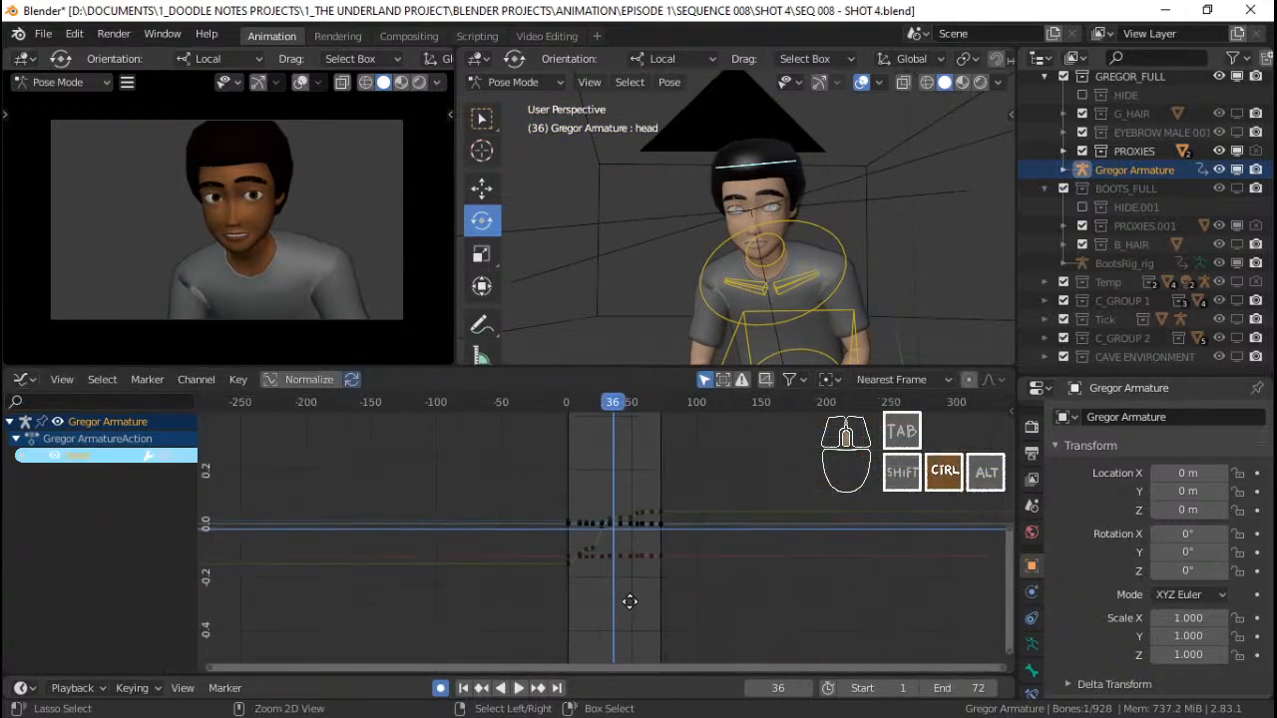
key("a")
key("Home")
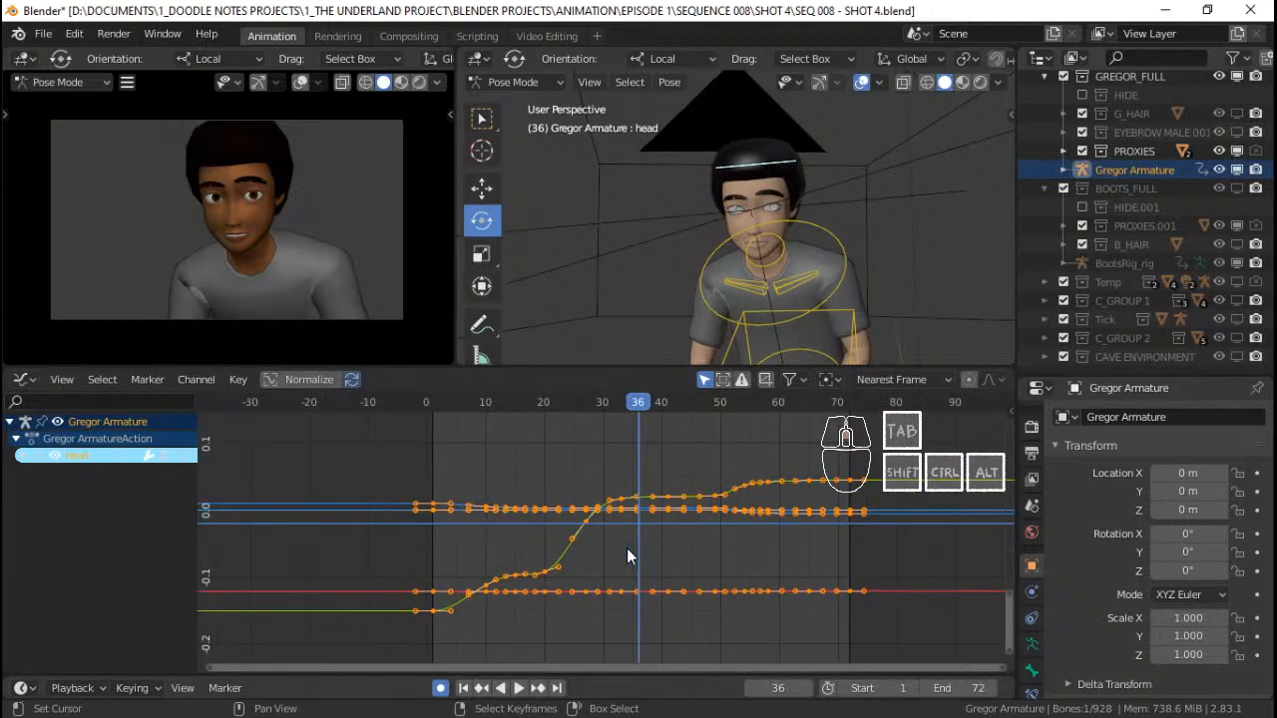
Select the head's green curve keyframe at frame 20 and move the playhead to frame 3
scroll(570, 554, "up", 2)
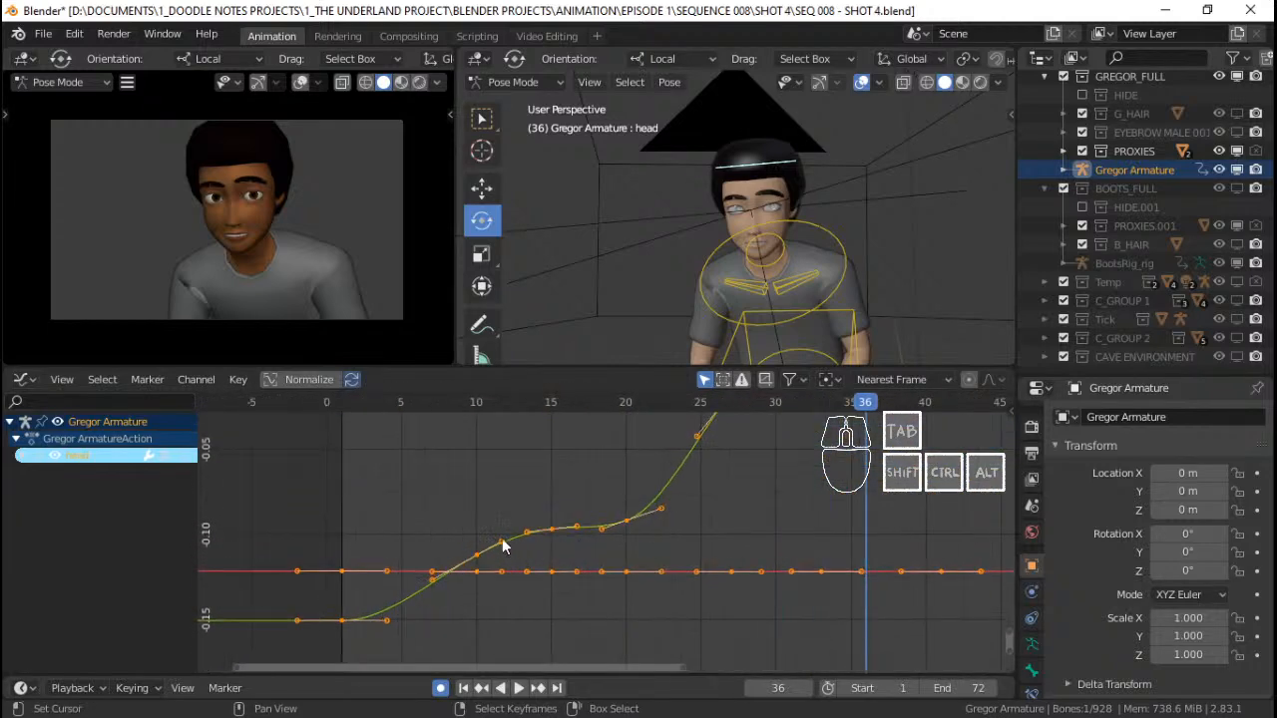
scroll(611, 539, "down", 1)
right_click(619, 526)
left_click(427, 501)
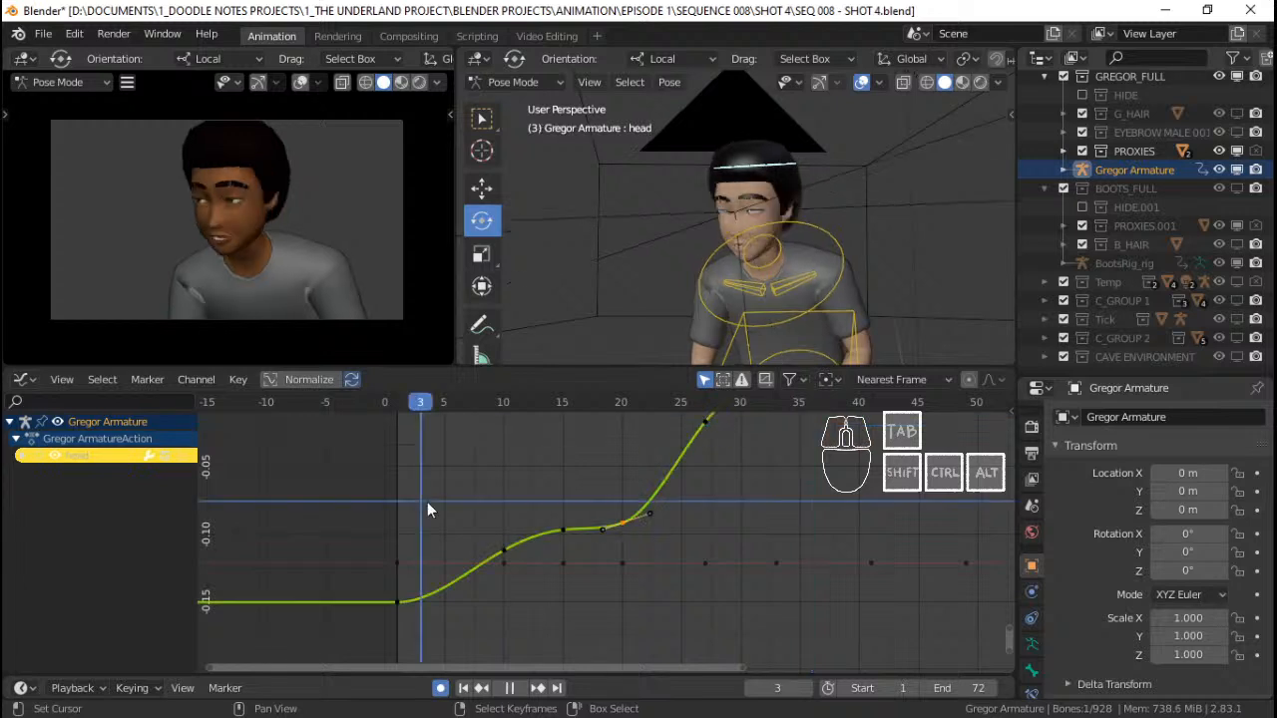
Try deleting the keyframe at frame 10 from the head bone's curve
key("space")
key("space")
right_click(561, 528)
right_click(491, 537)
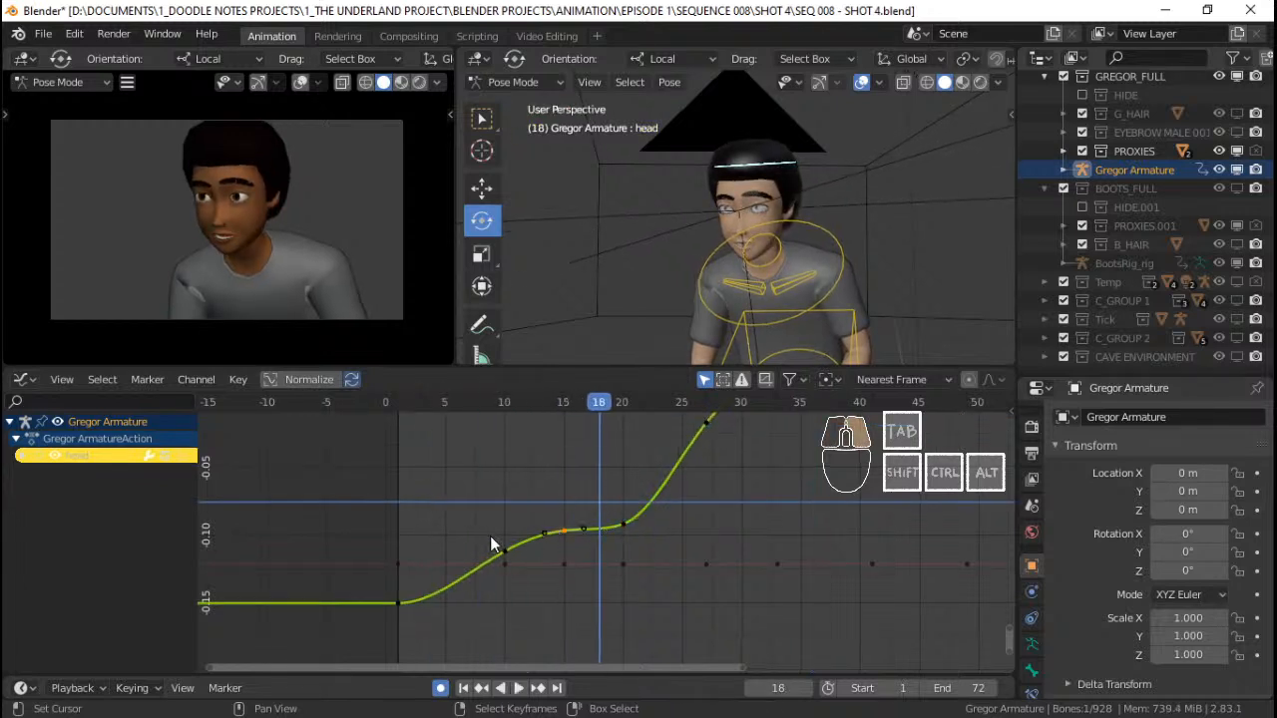
right_click(512, 548)
key("x")
left_click(512, 548)
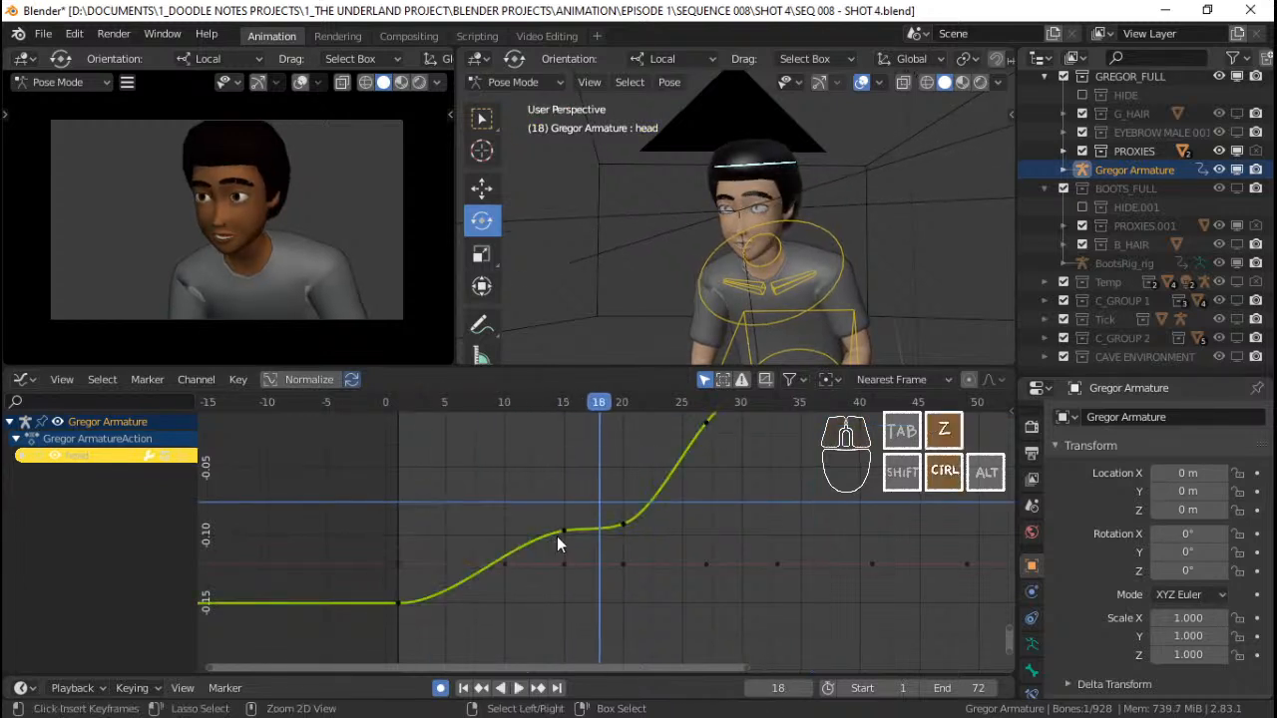
Delete the keyframe at frame 15 from the head bone's curve
right_click(567, 529)
key("x")
left_click(539, 539)
Play the head movement from the start several times to review the curve, and save the file
key("shift+Left")
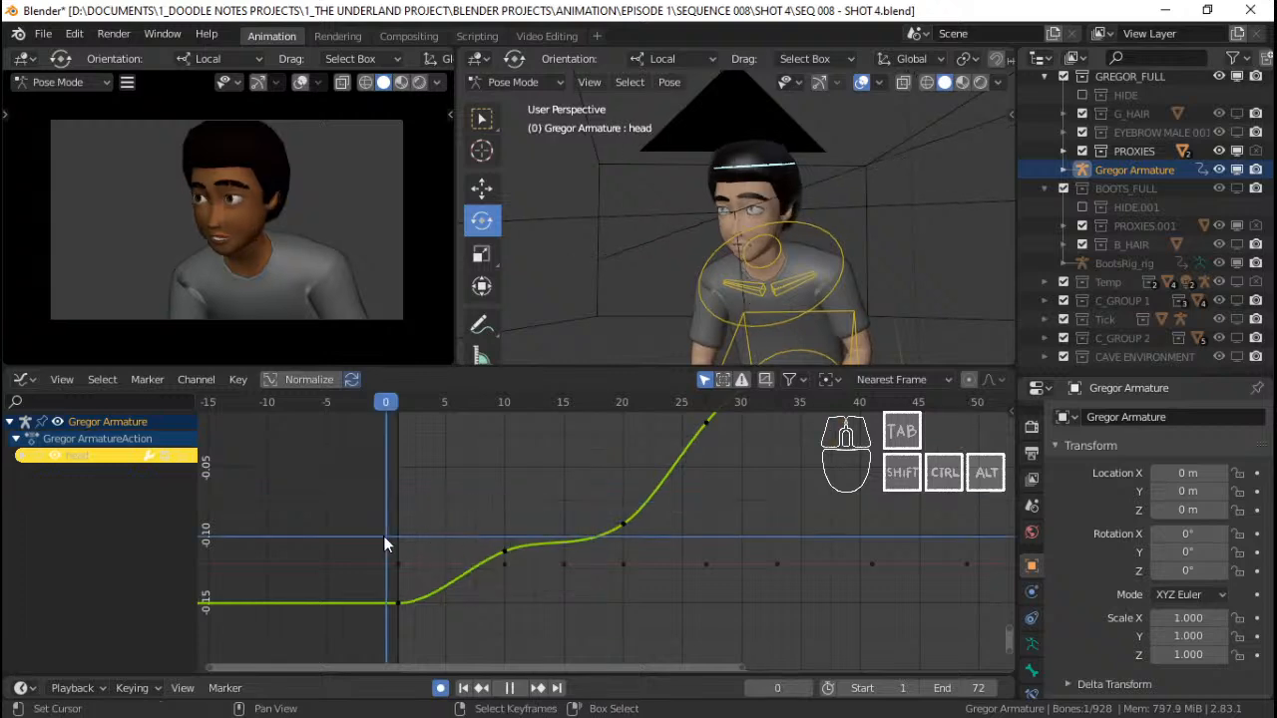
key("space")
key("space")
middle_click_drag(655, 518, 588, 539)
scroll(588, 539, "down", 3)
middle_click_drag(655, 477, 439, 560)
key("Home")
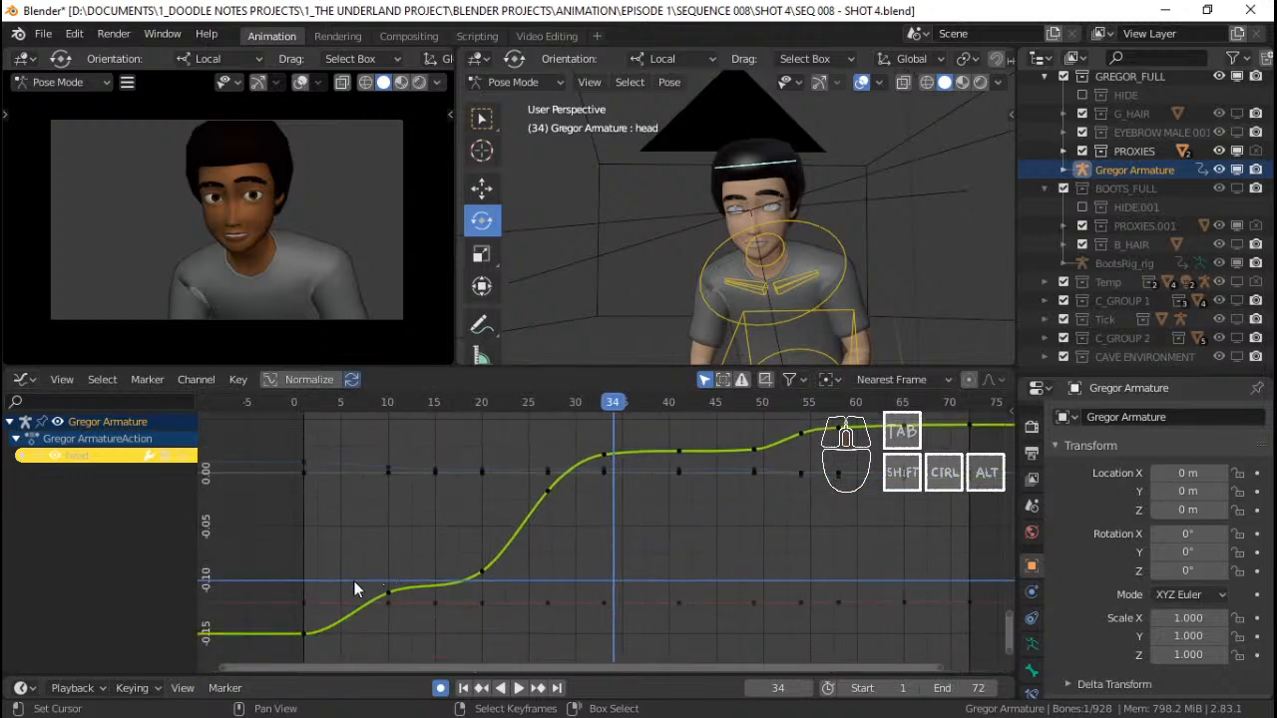
left_click(332, 558)
key("space")
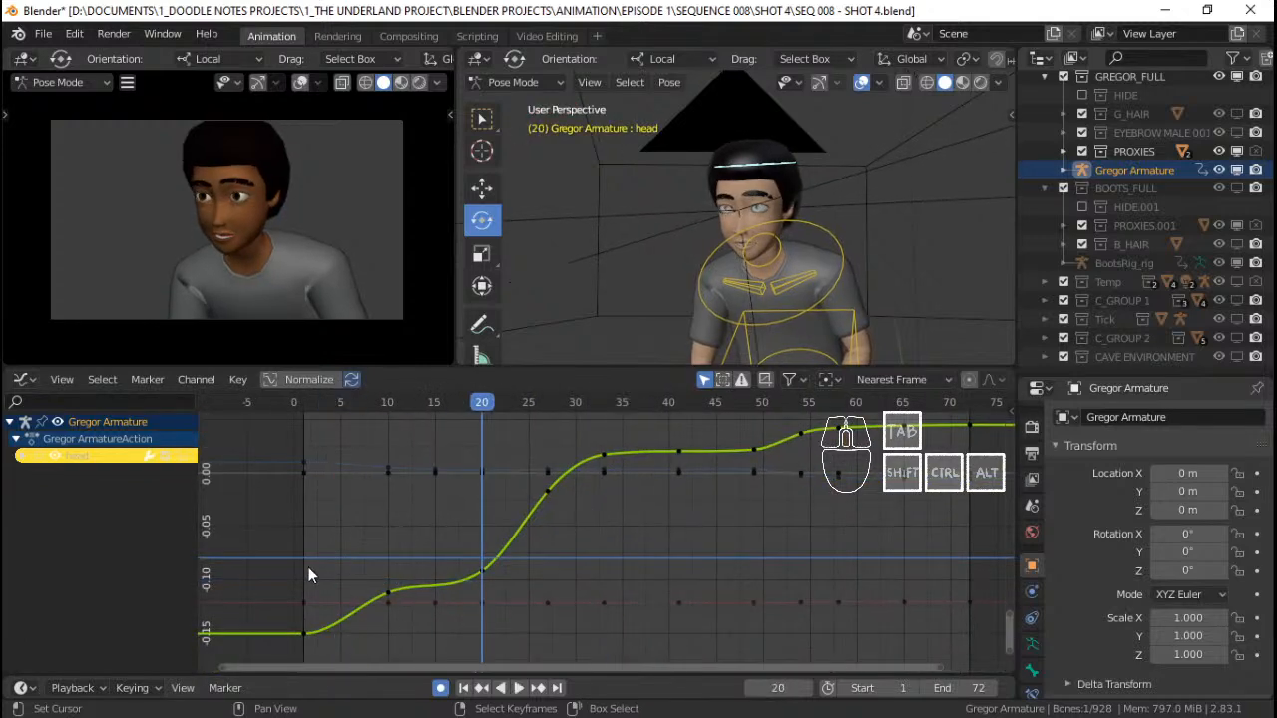
left_click(298, 566)
left_click(319, 559)
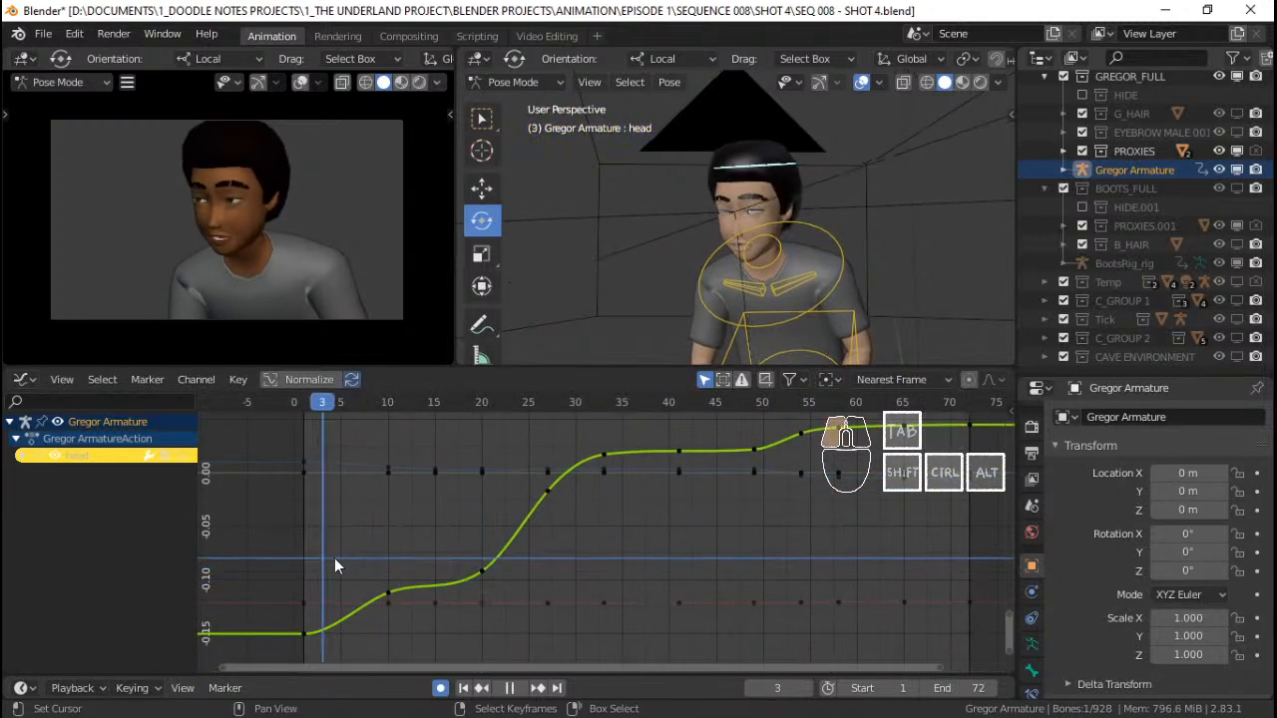
left_click(341, 546)
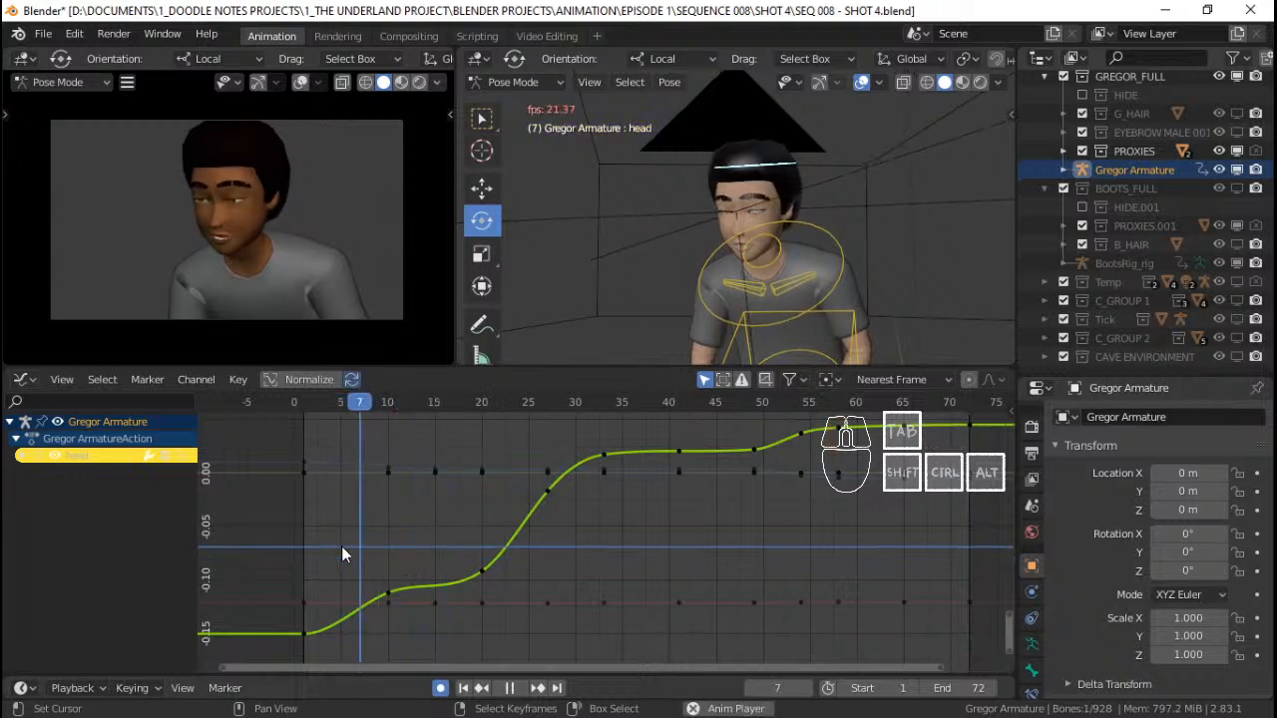
key("space")
key("space")
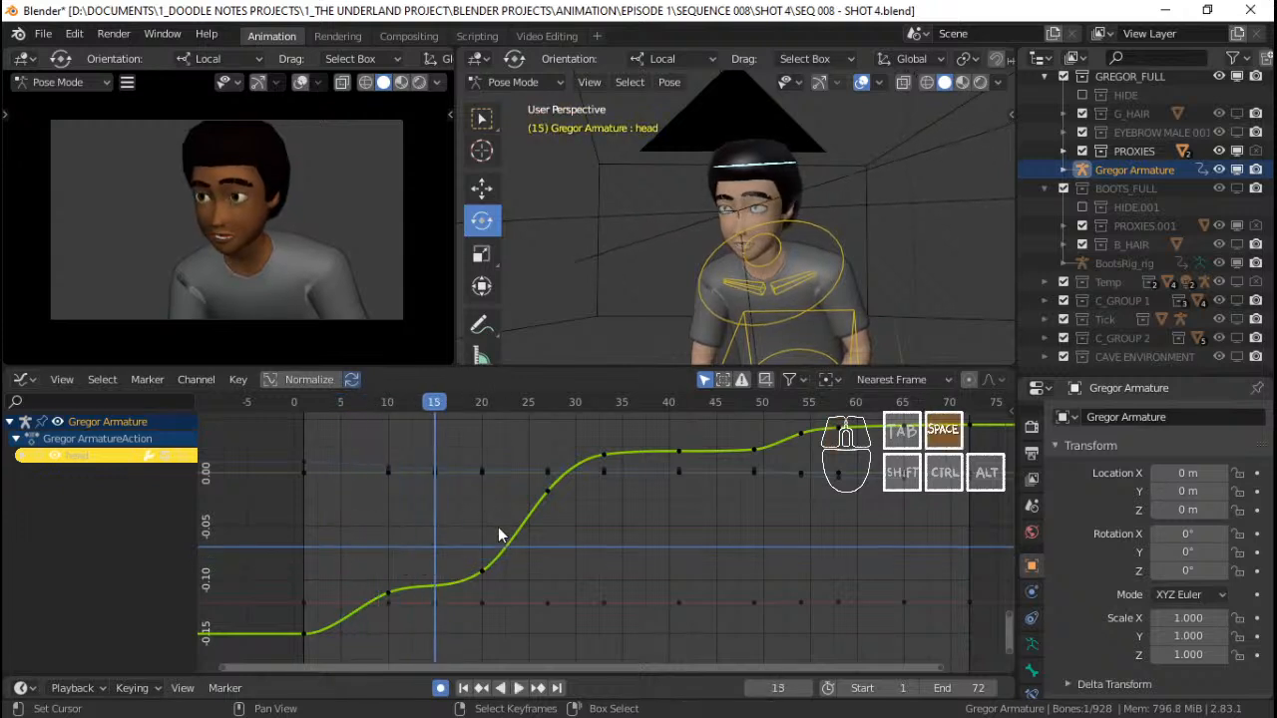
key("space")
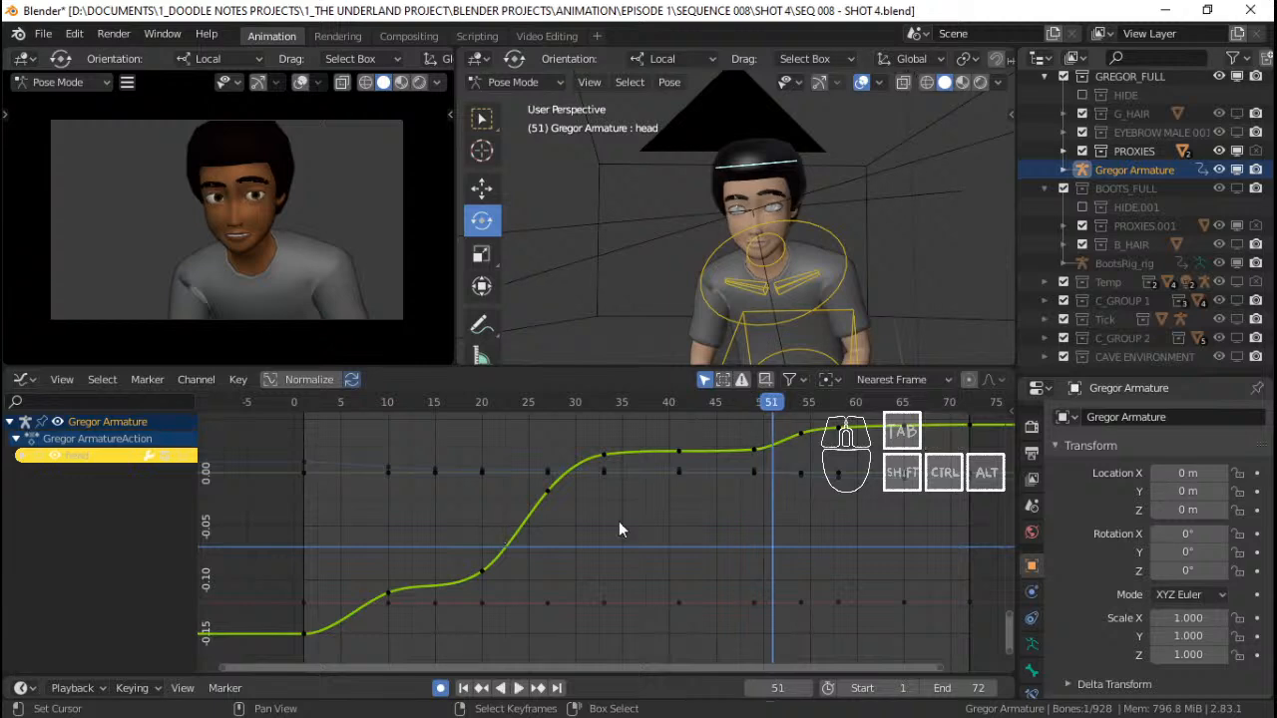
key("ctrl+s")
Replay the shot from the first frame with the camera view enlarged, and save the file again
key("shift+Left")
key("space")
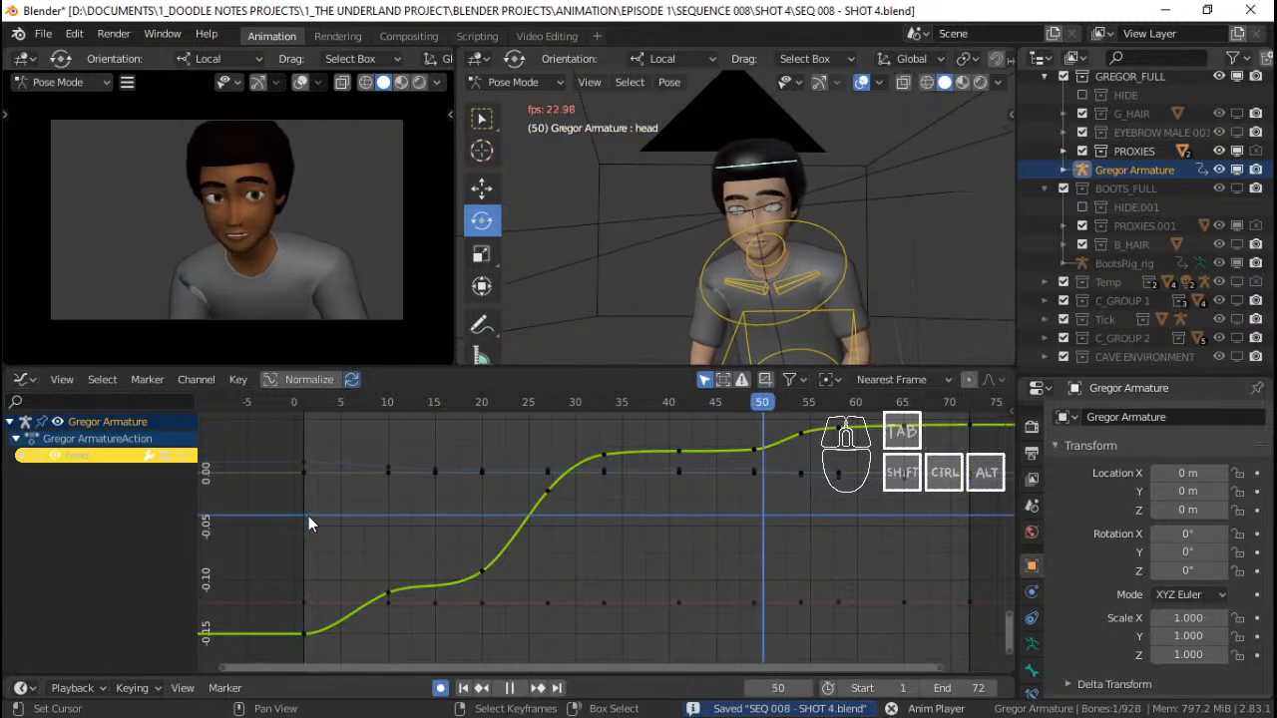
key("space")
middle_click_drag(670, 498, 650, 516)
scroll(315, 202, "up", 2)
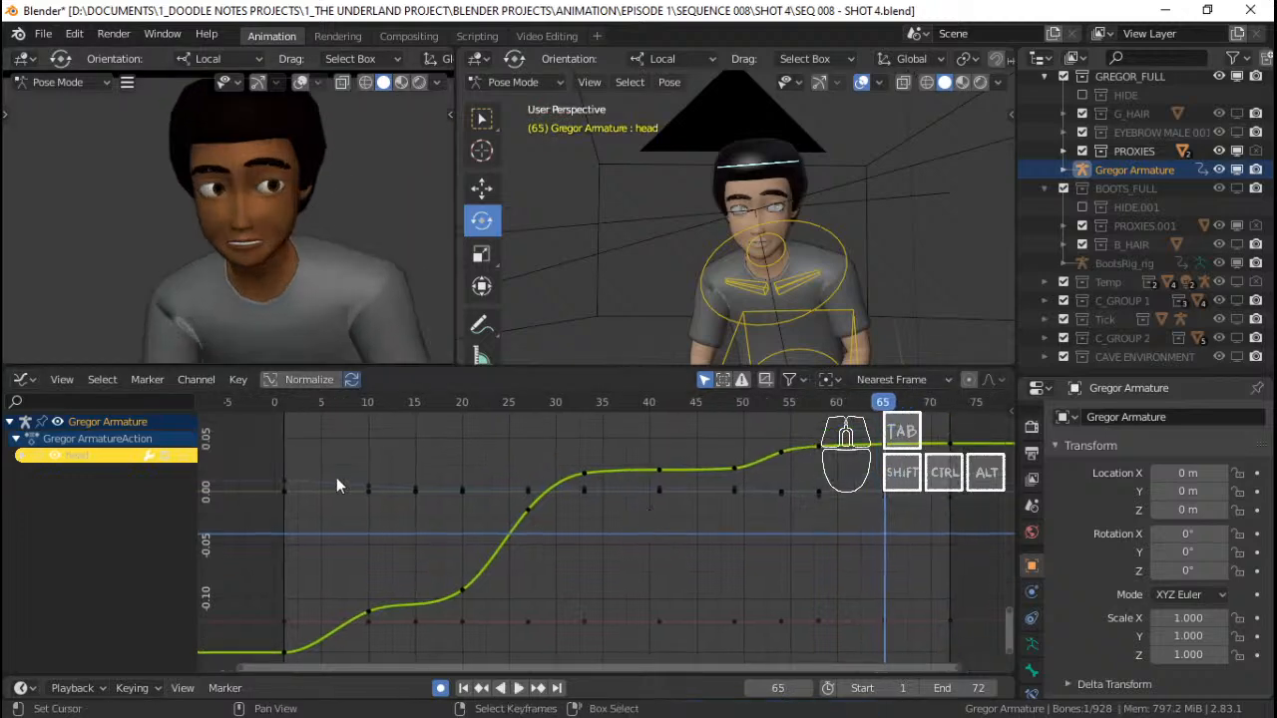
left_click(252, 488)
key("space")
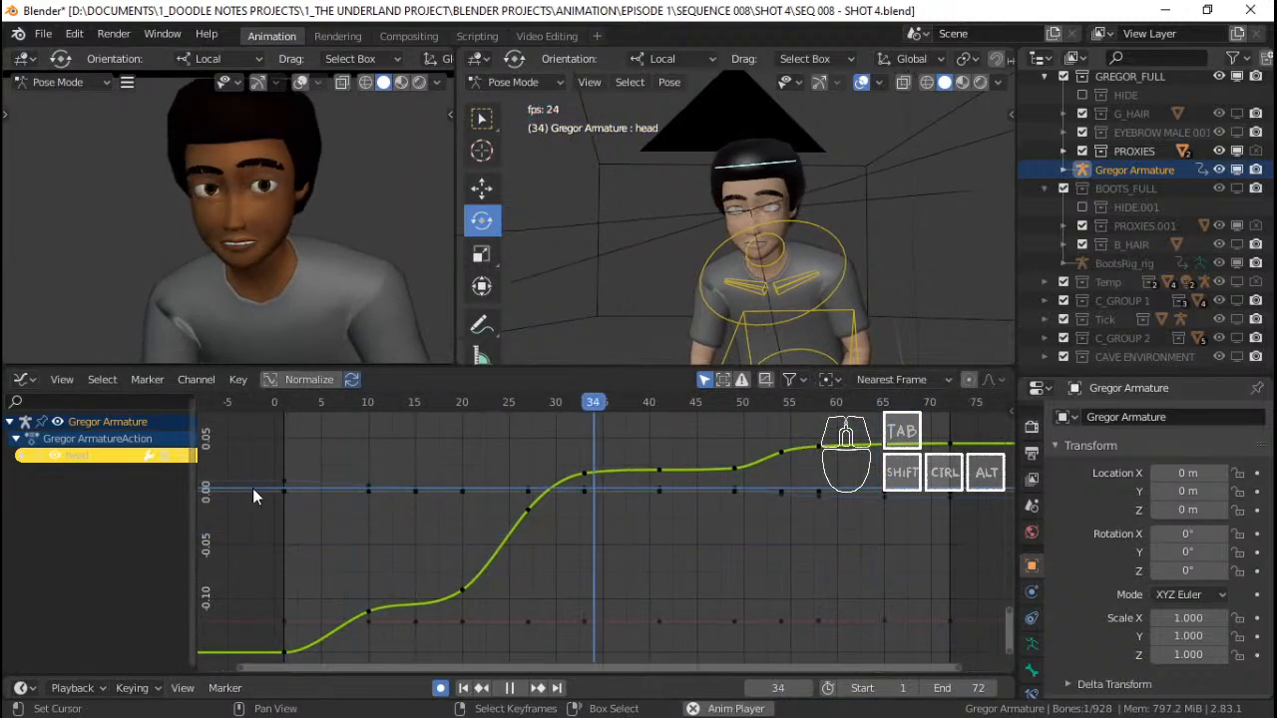
key("space")
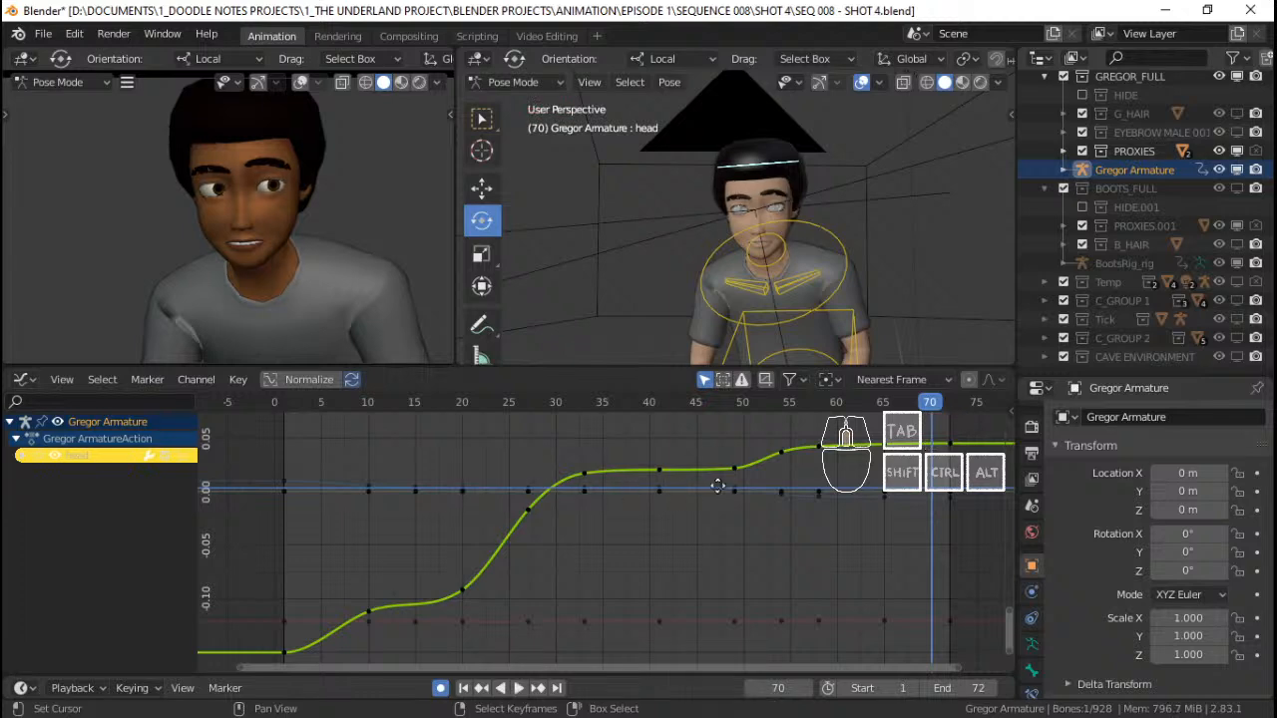
middle_click_drag(718, 486, 716, 521)
key("ctrl+s")
middle_click_drag(884, 491, 854, 497)
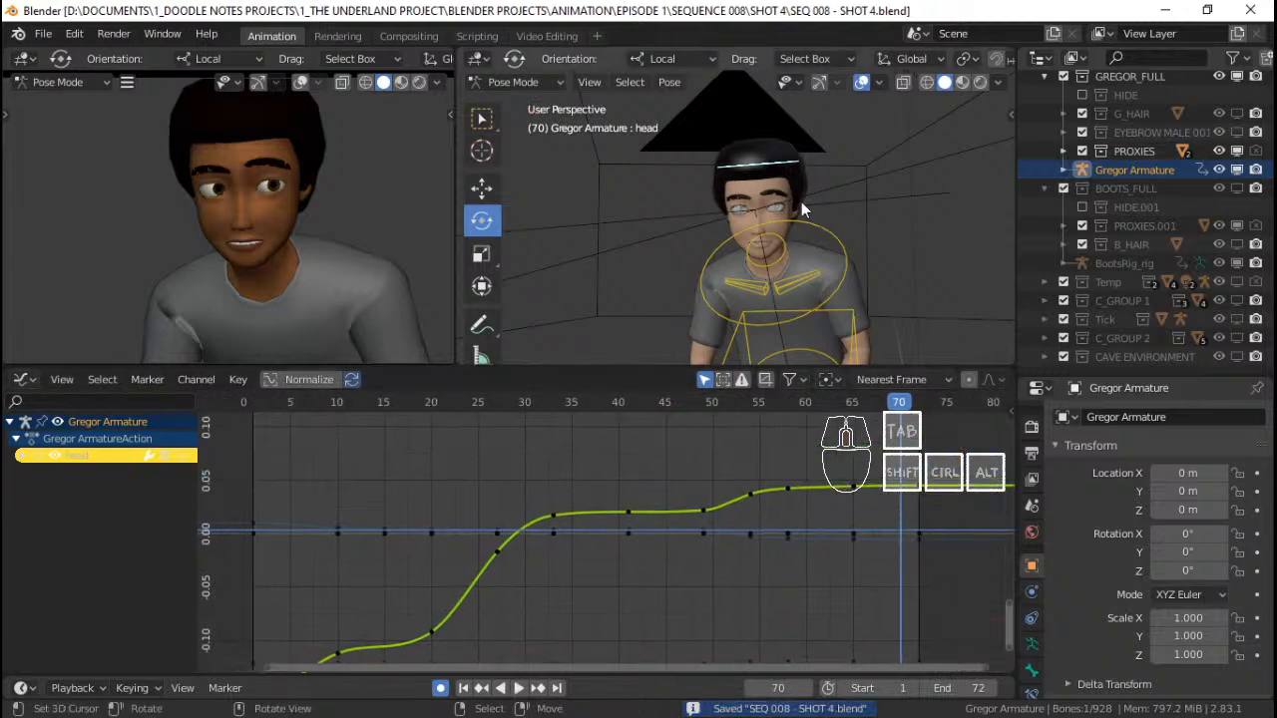
Select the neck control, change the Graph Editor to the Dope Sheet, play the shot and return to frame 1
left_click(768, 211)
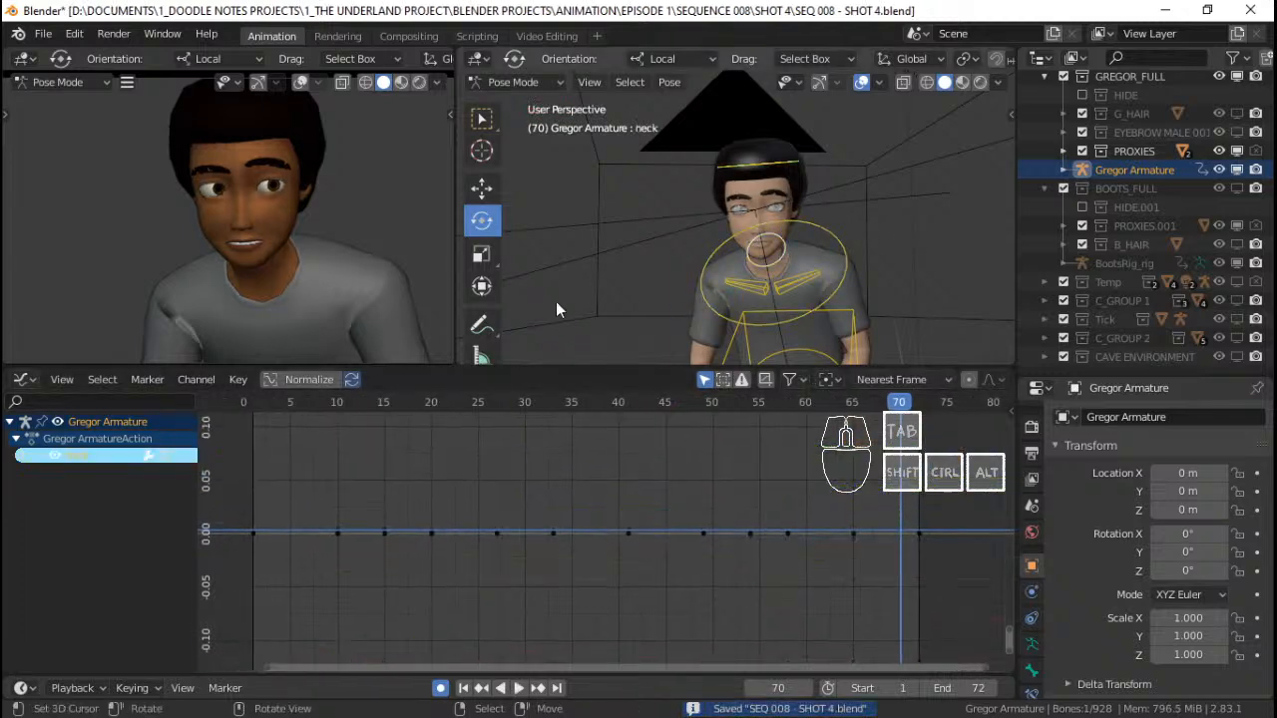
key("ctrl+Tab")
middle_click_drag(431, 499, 403, 485)
middle_click_drag(553, 532, 487, 545)
key("space")
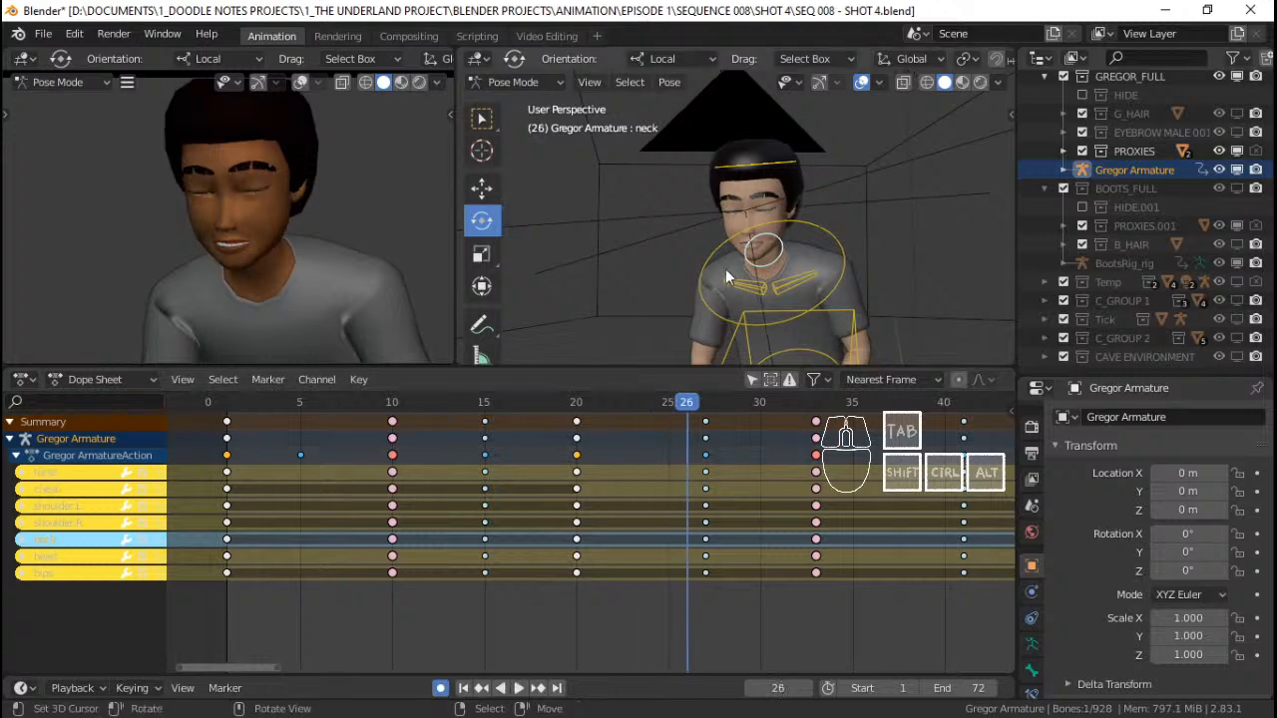
left_click(226, 479)
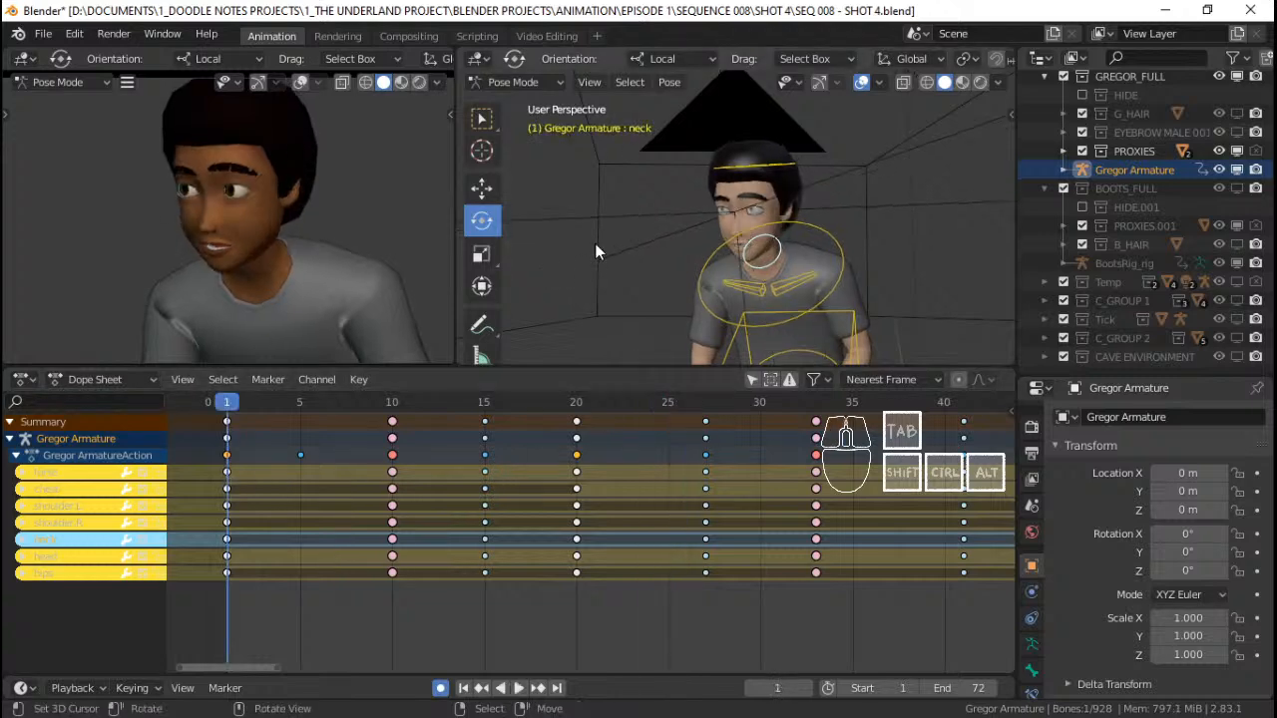
Show the rig's Face, Face (Primary) and Face (Secondary) layers and hide the Torso layer
scroll(704, 177, "down", 2)
scroll(760, 211, "up", 2)
left_click(785, 160)
key("n")
left_click(883, 177)
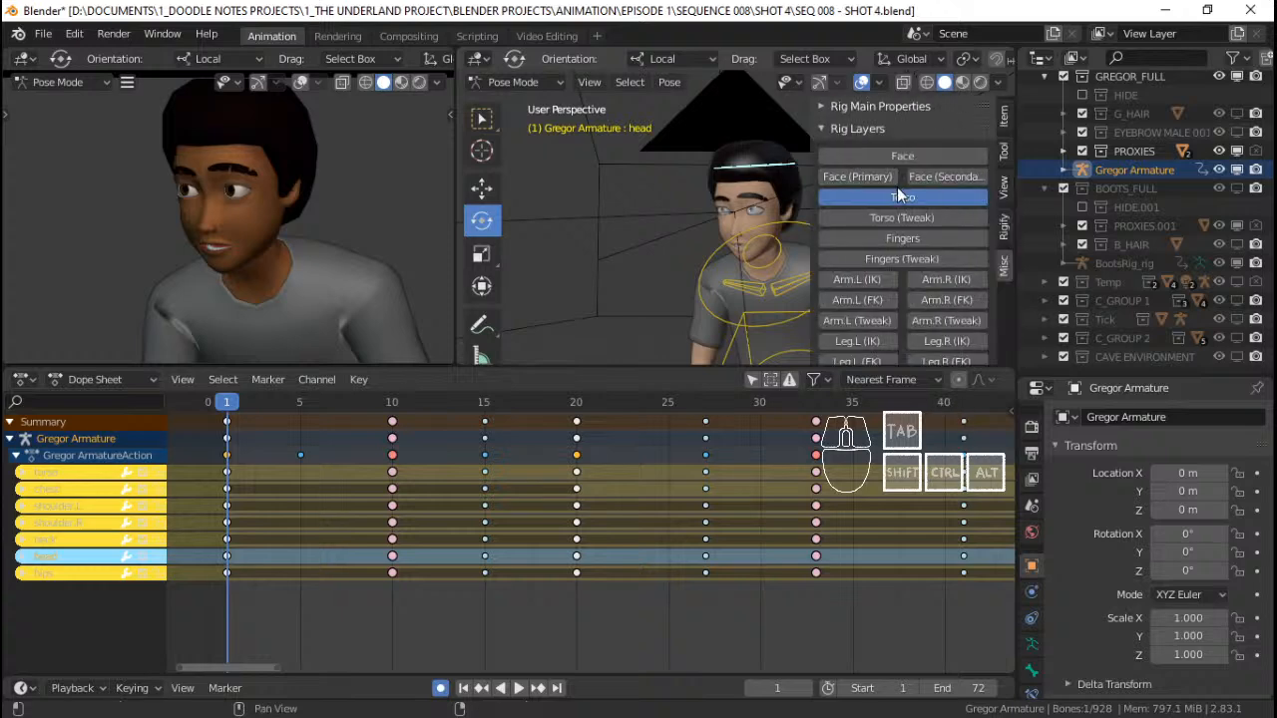
left_click(908, 157)
left_click(909, 200)
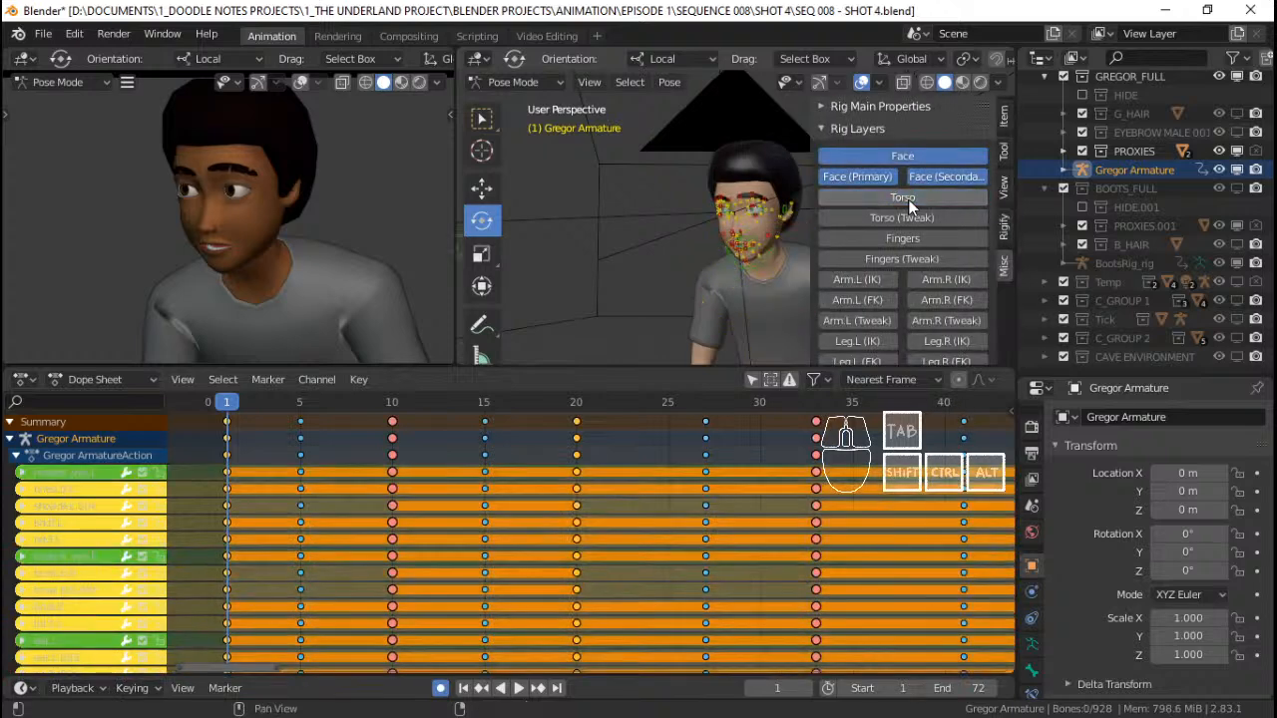
key("n")
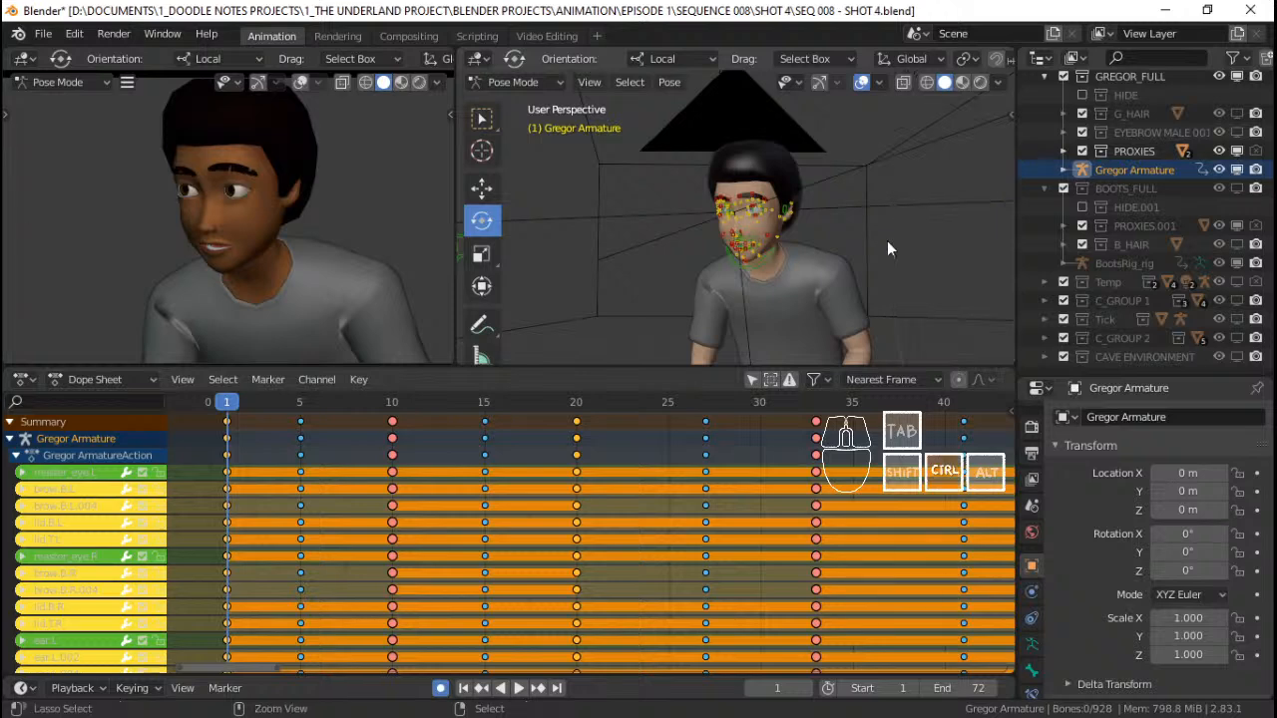
Save the file and play the shot from the start to review the facial animation
key("ctrl+s")
key("space")
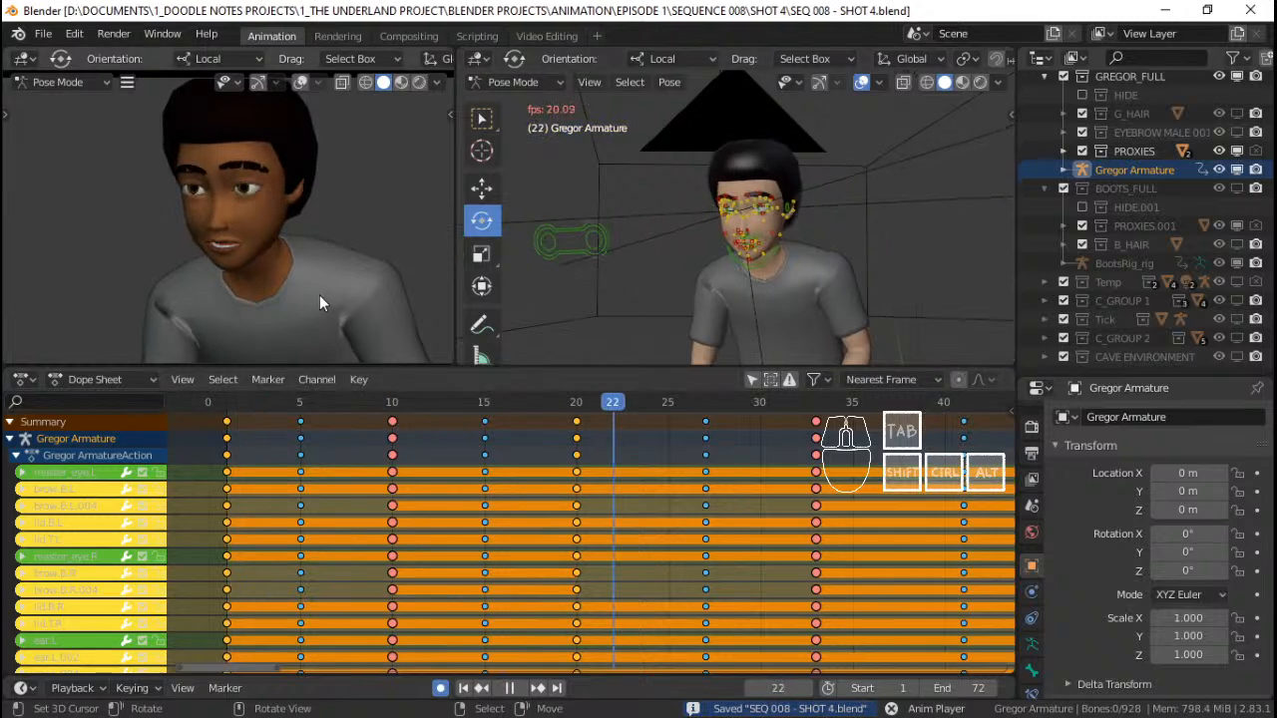
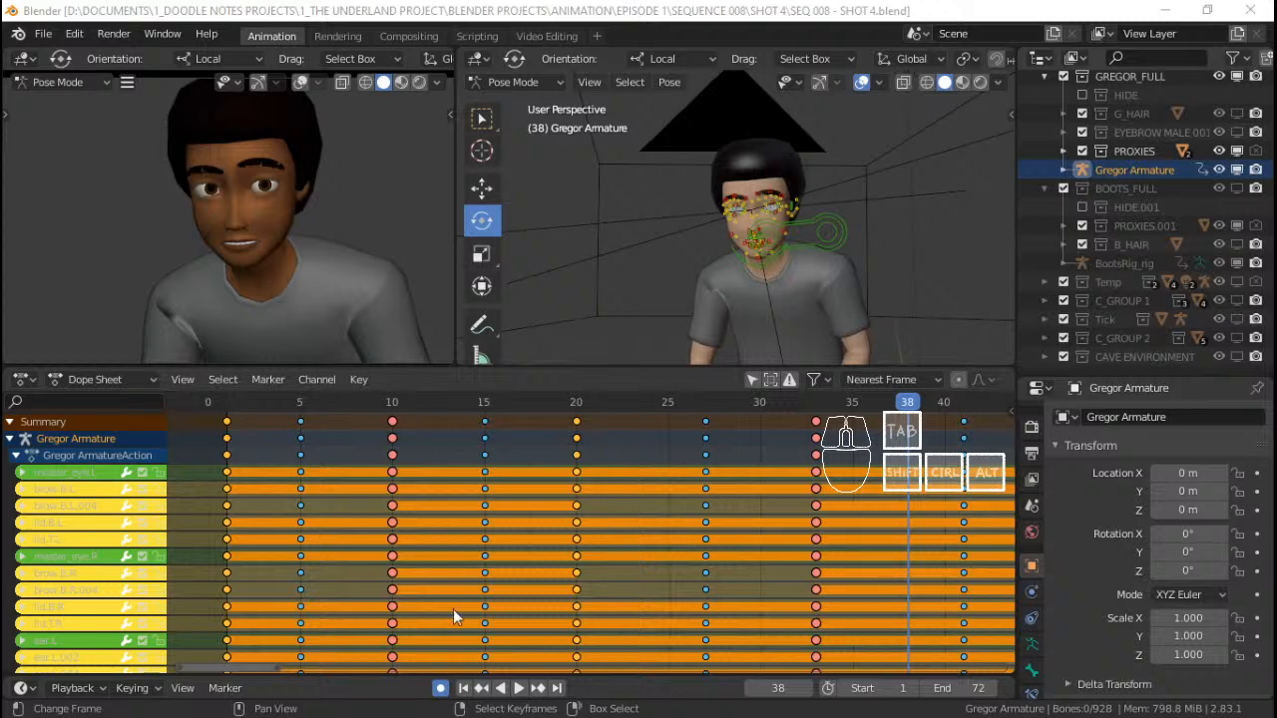
key("shift+Left")
key("space")
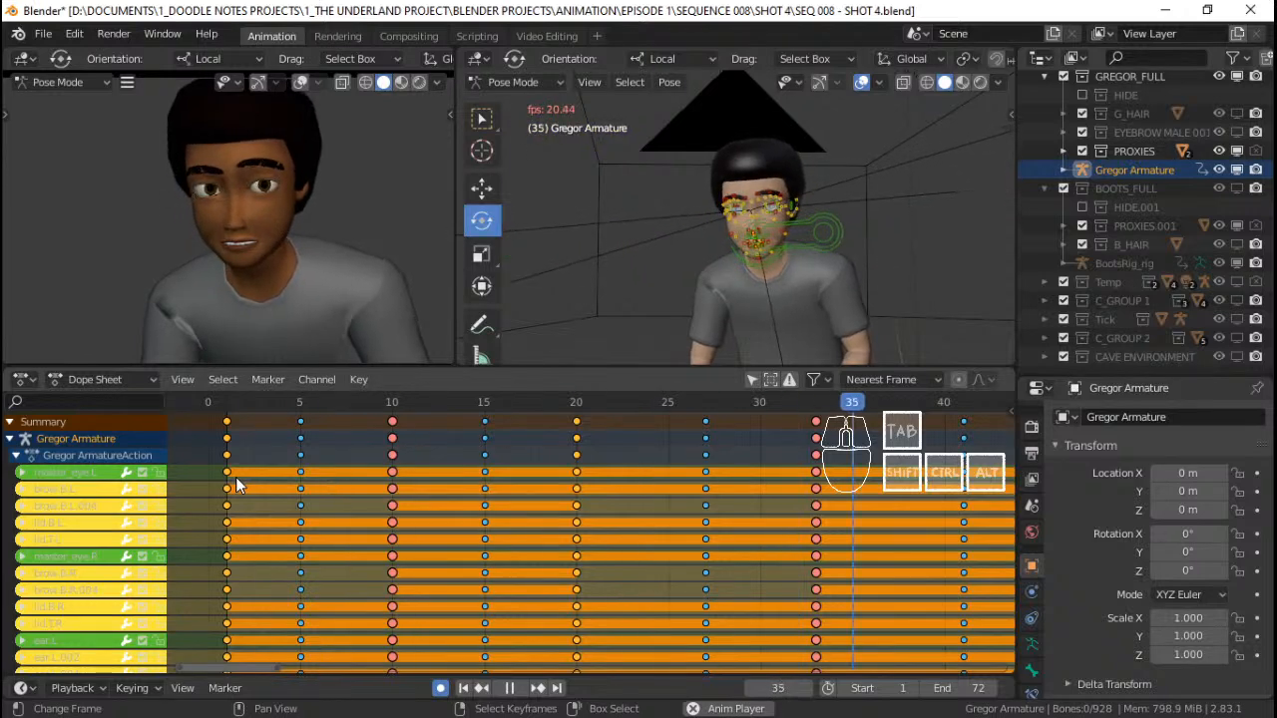
key("Escape")
Circle-select the eye and eyebrow controls on the face, leaving out the nose, and hide all other controls
scroll(704, 238, "up", 6)
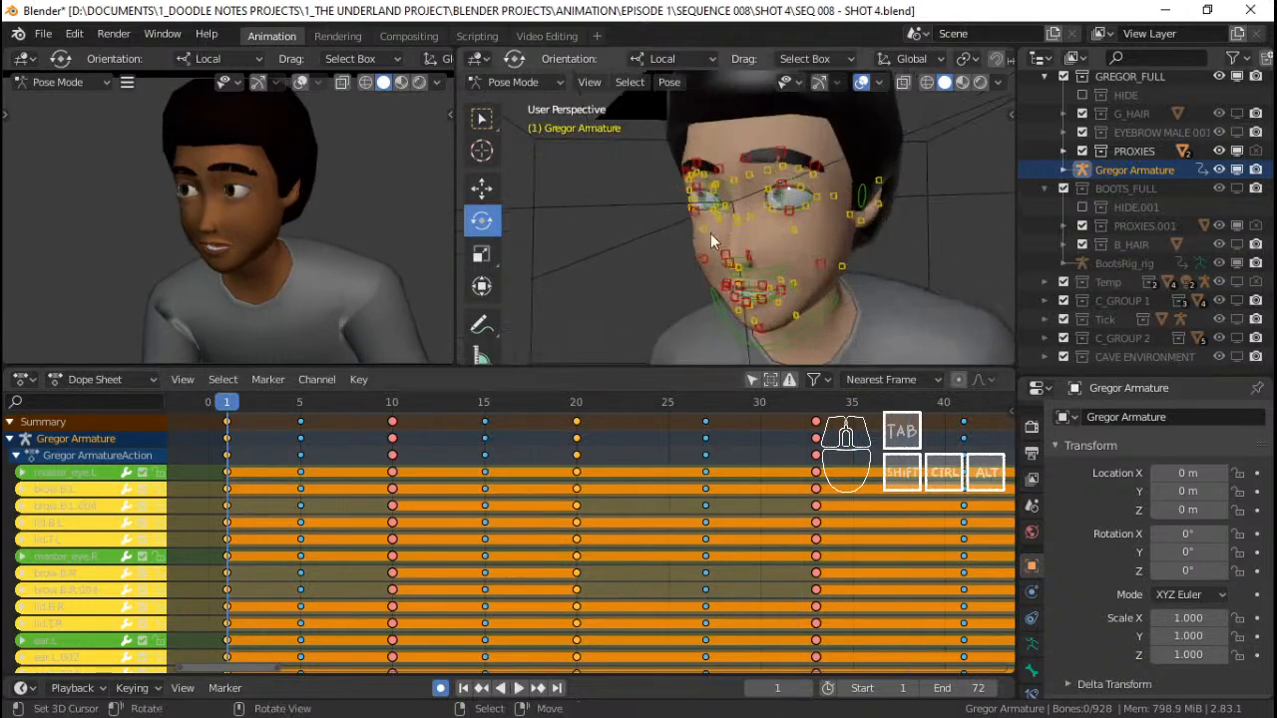
middle_click_drag(710, 239, 869, 217)
scroll(775, 209, "up", 3)
key("c")
left_click(843, 197)
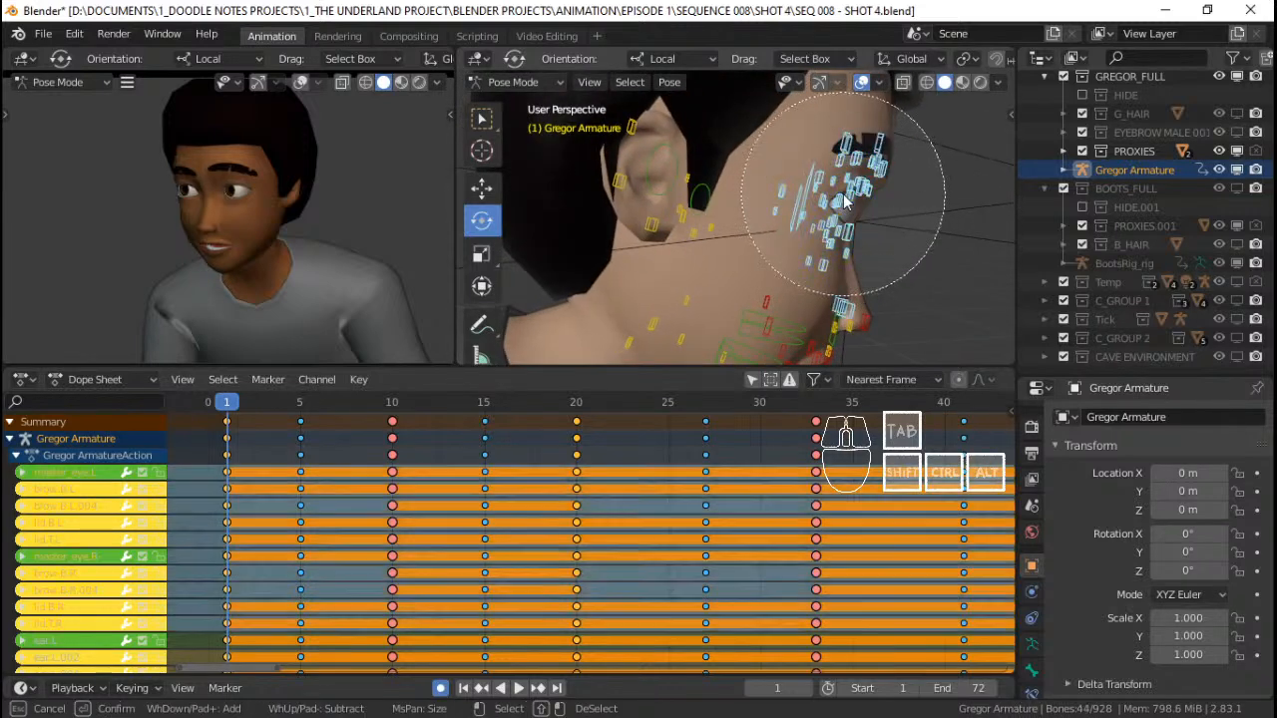
right_click(845, 197)
scroll(844, 199, "down", 2)
key("c")
right_click(866, 359)
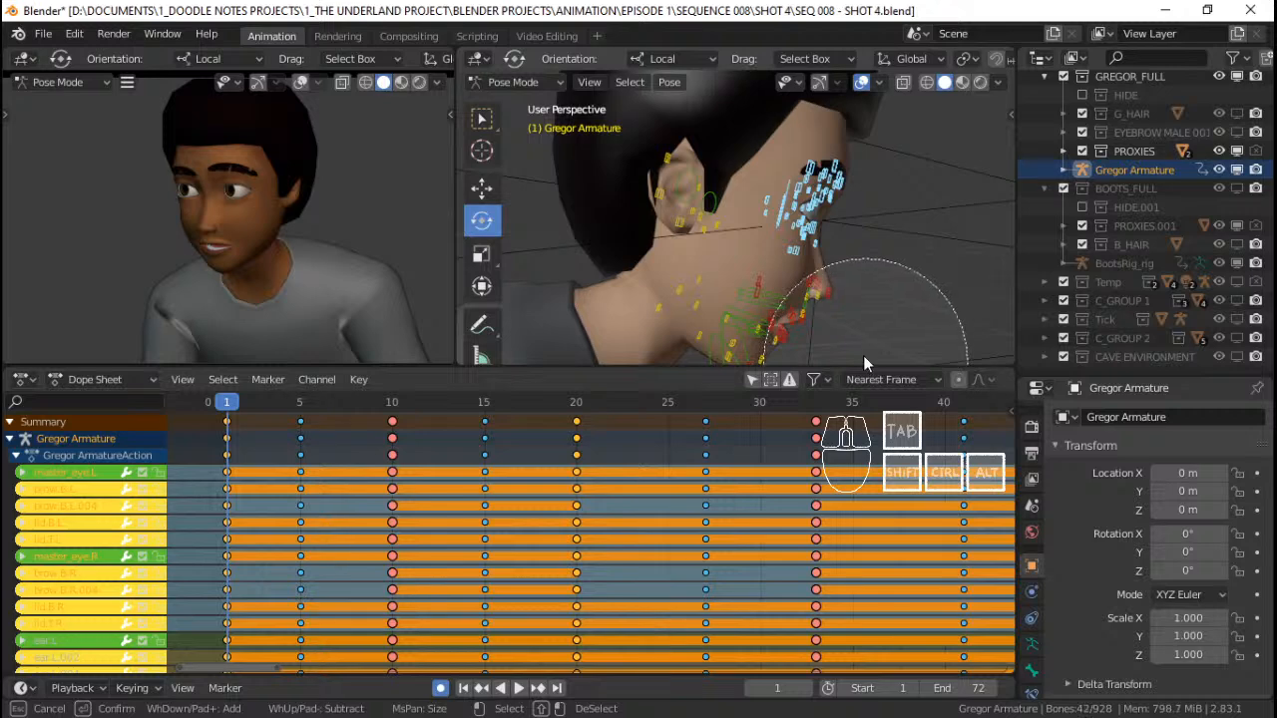
middle_click_drag(863, 355, 716, 226)
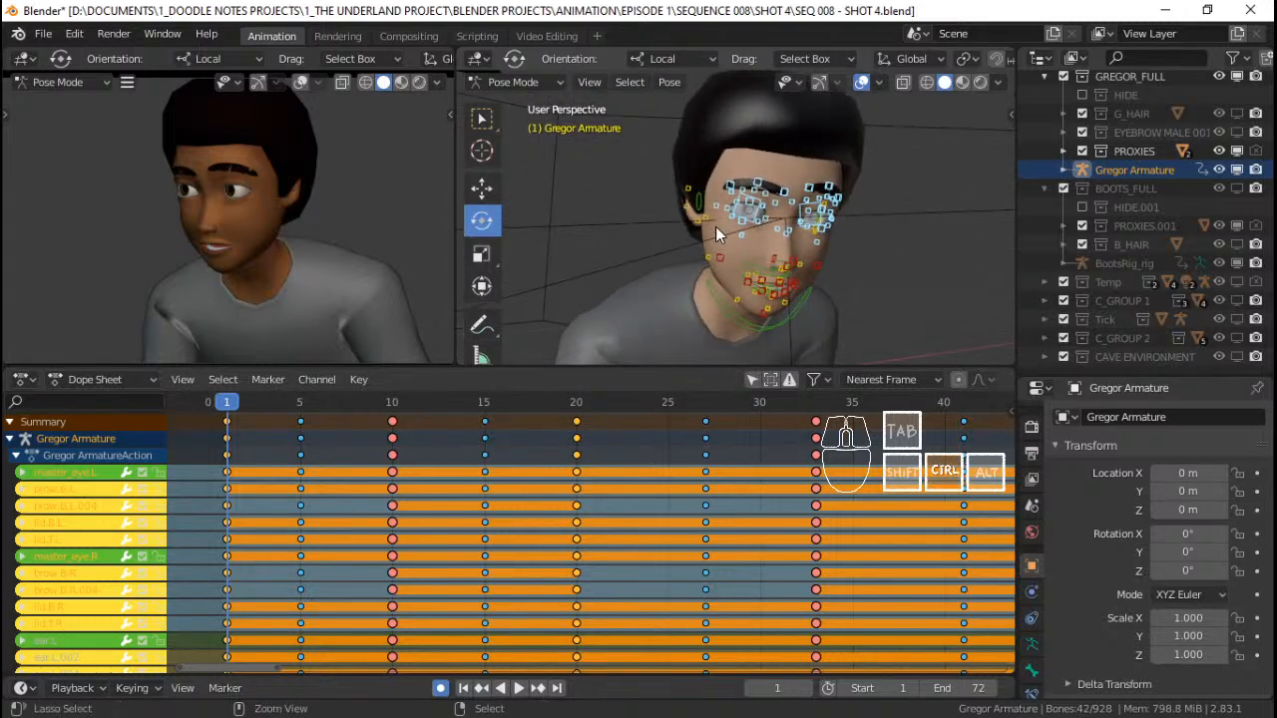
key("ctrl+i")
key("h")
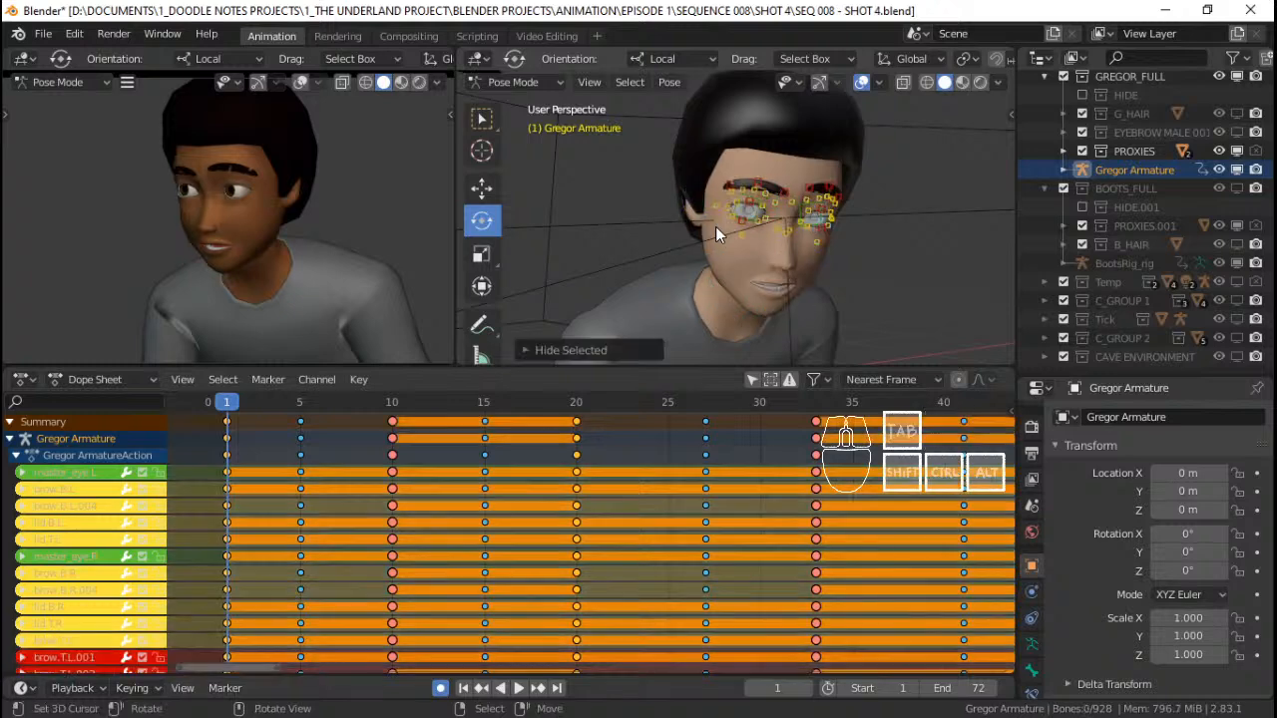
Select all the remaining visible eye and eyebrow controls
middle_click_drag(703, 229, 850, 286)
scroll(698, 245, "up", 3)
key("a")
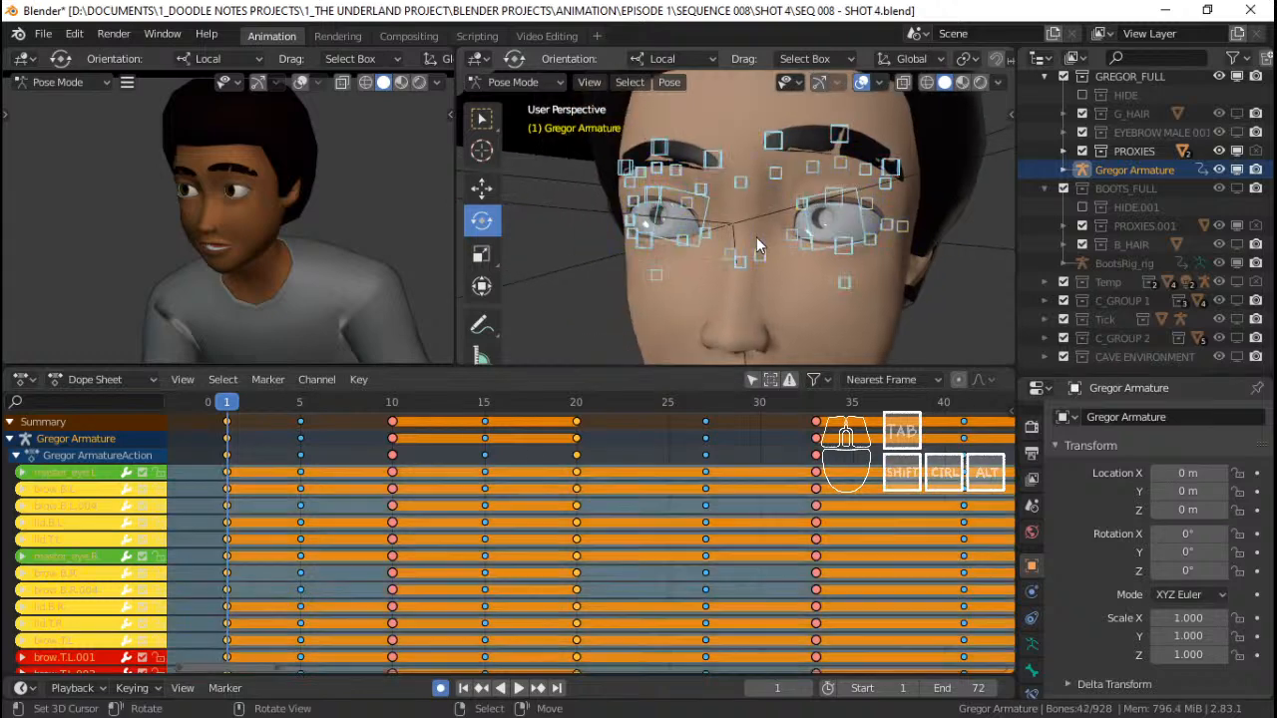
scroll(756, 237, "down", 2)
scroll(754, 258, "up", 1)
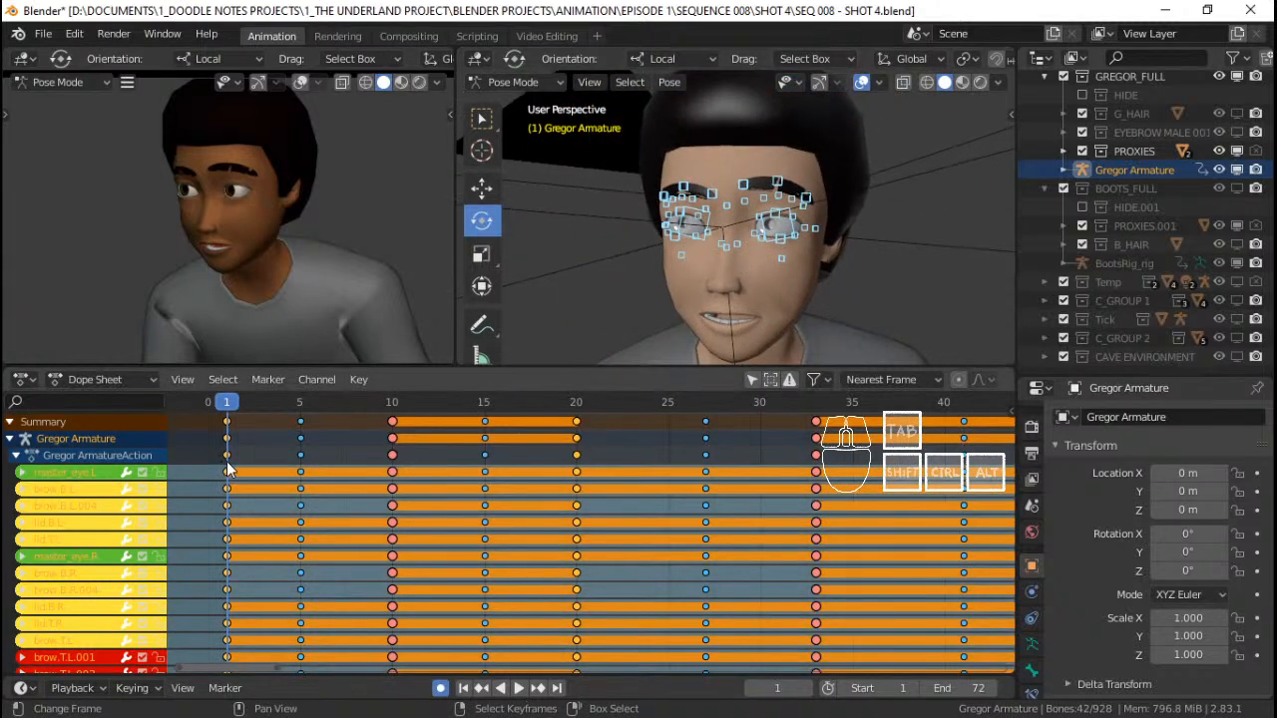
Select the frame 10 keyframes of the eye and eyebrow controls and snap them to current frame 8
key("space")
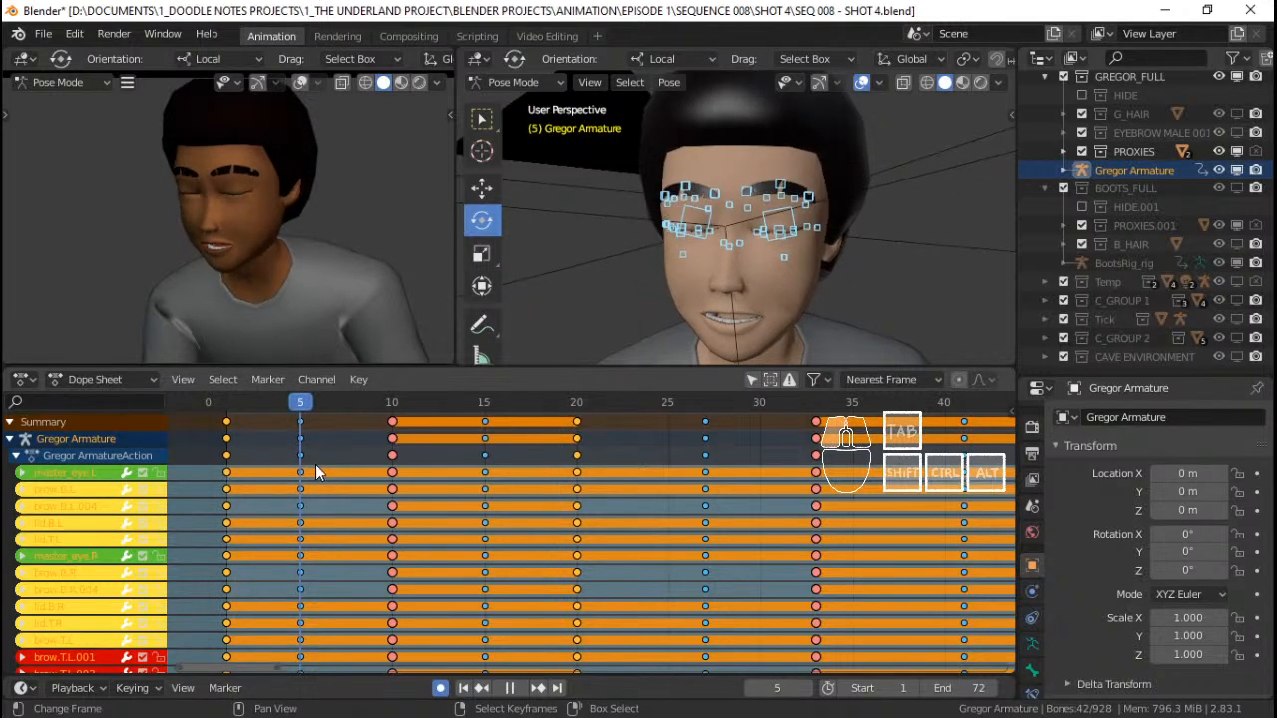
right_click(394, 421)
key("shift+s")
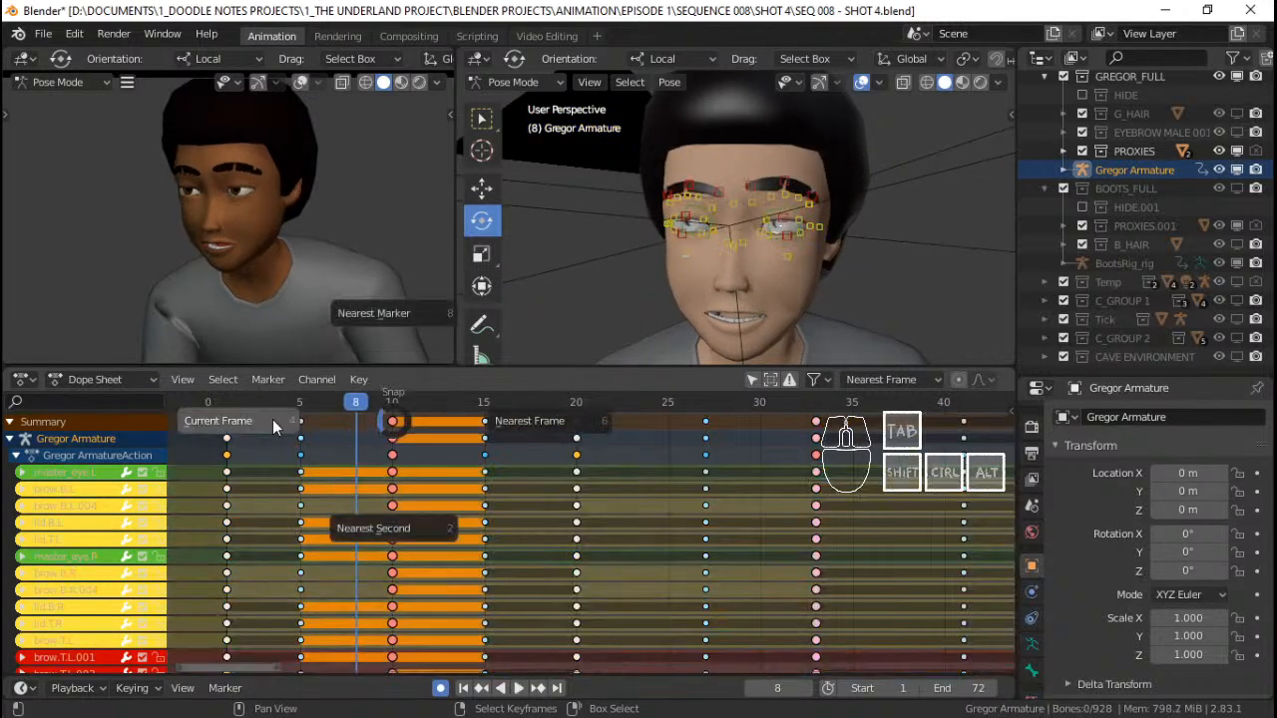
left_click(271, 420)
Play the blink twice from the start to check its timing, and scrub ahead to frame 24
left_click(217, 438)
key("space")
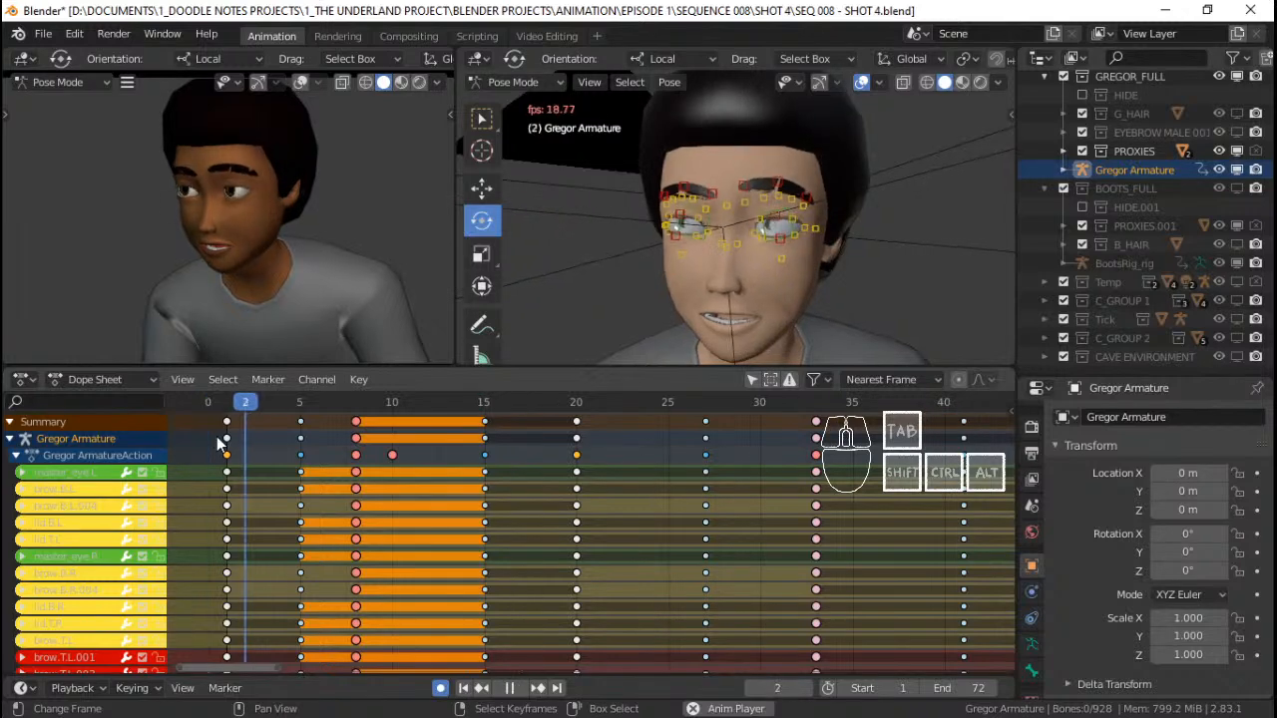
key("space")
left_click(217, 438)
key("space")
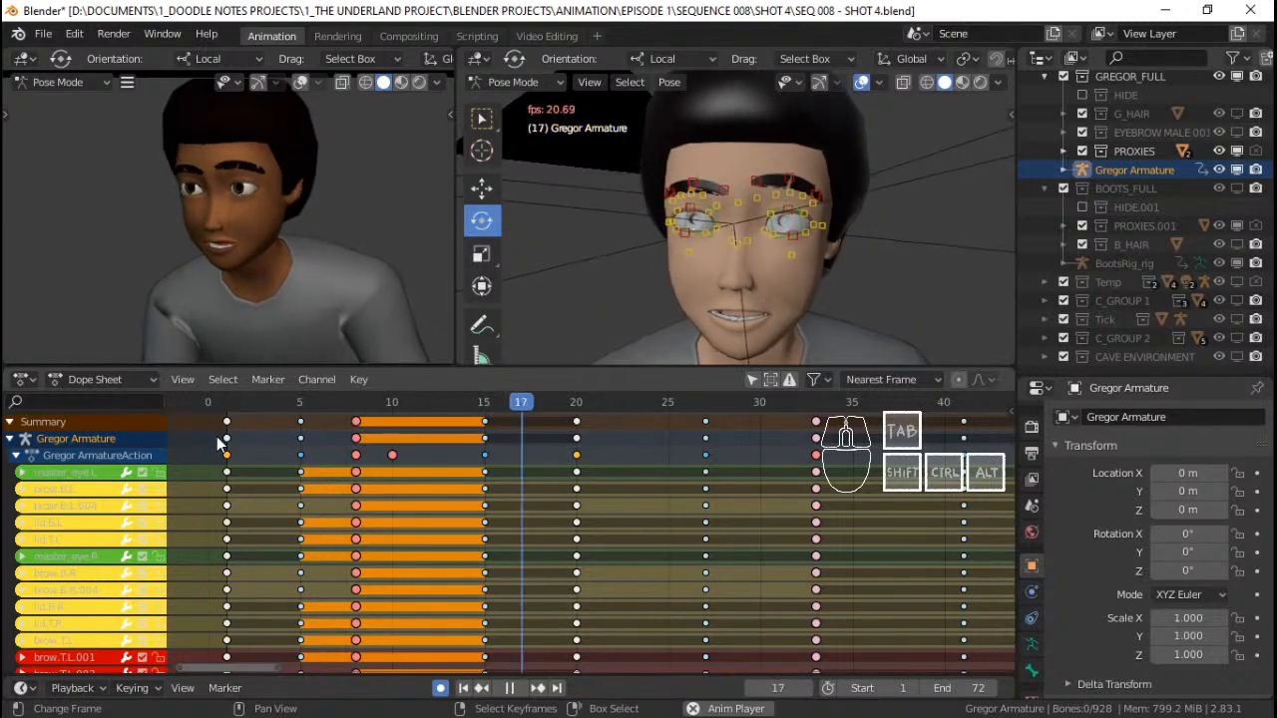
key("space")
left_click_drag(561, 483, 646, 491)
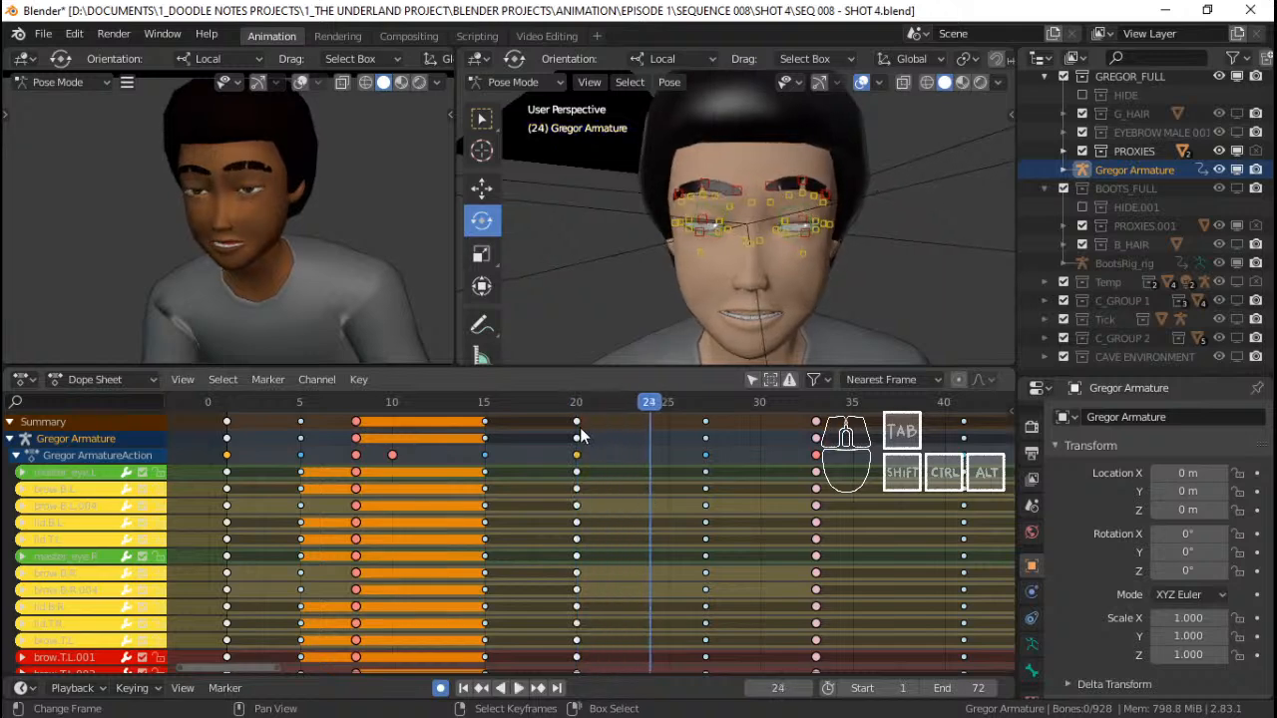
Copy the frame 20 pose of all the eye and eyebrow controls to frame 24 and play back the blink
key("a")
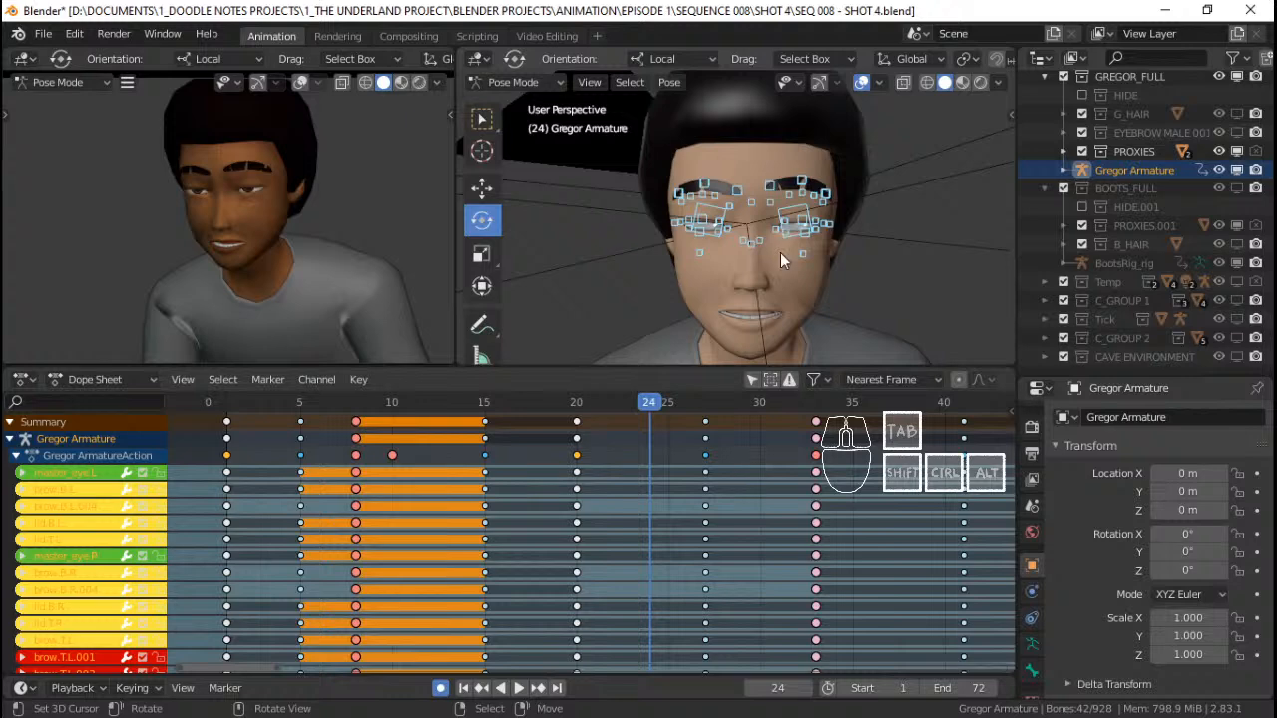
key("Down")
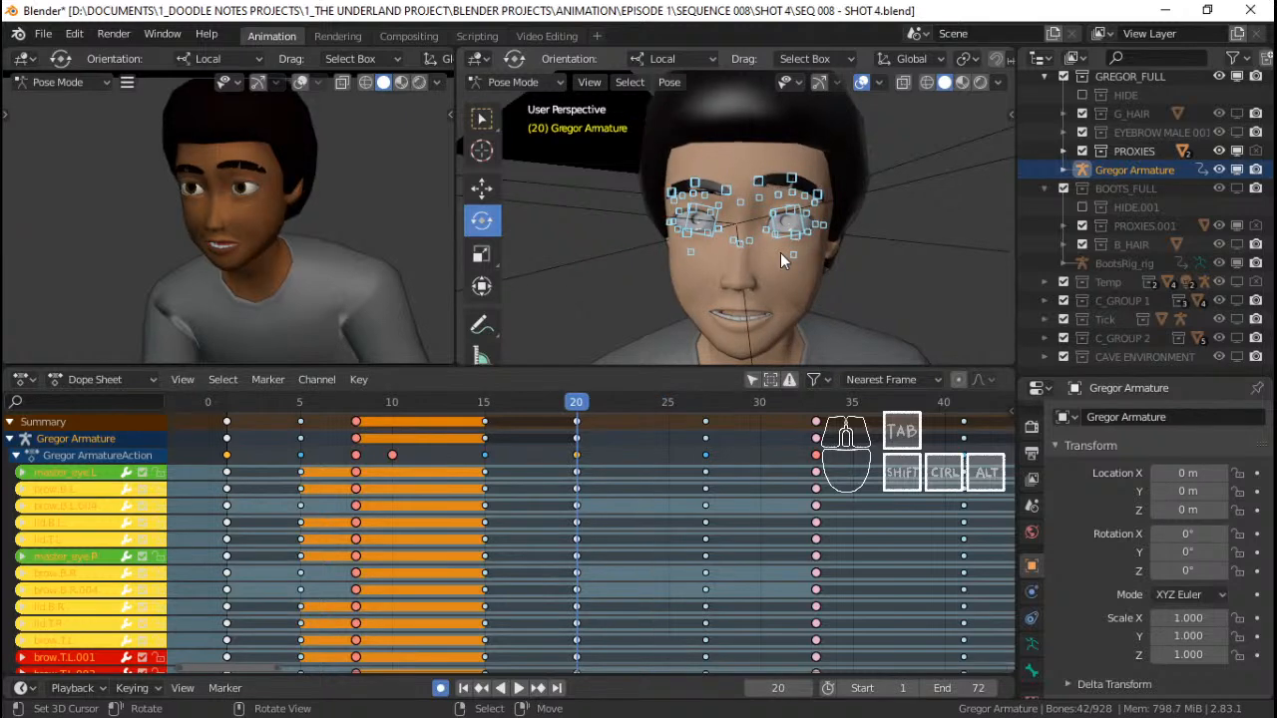
key("ctrl+s")
left_click_drag(620, 481, 649, 483)
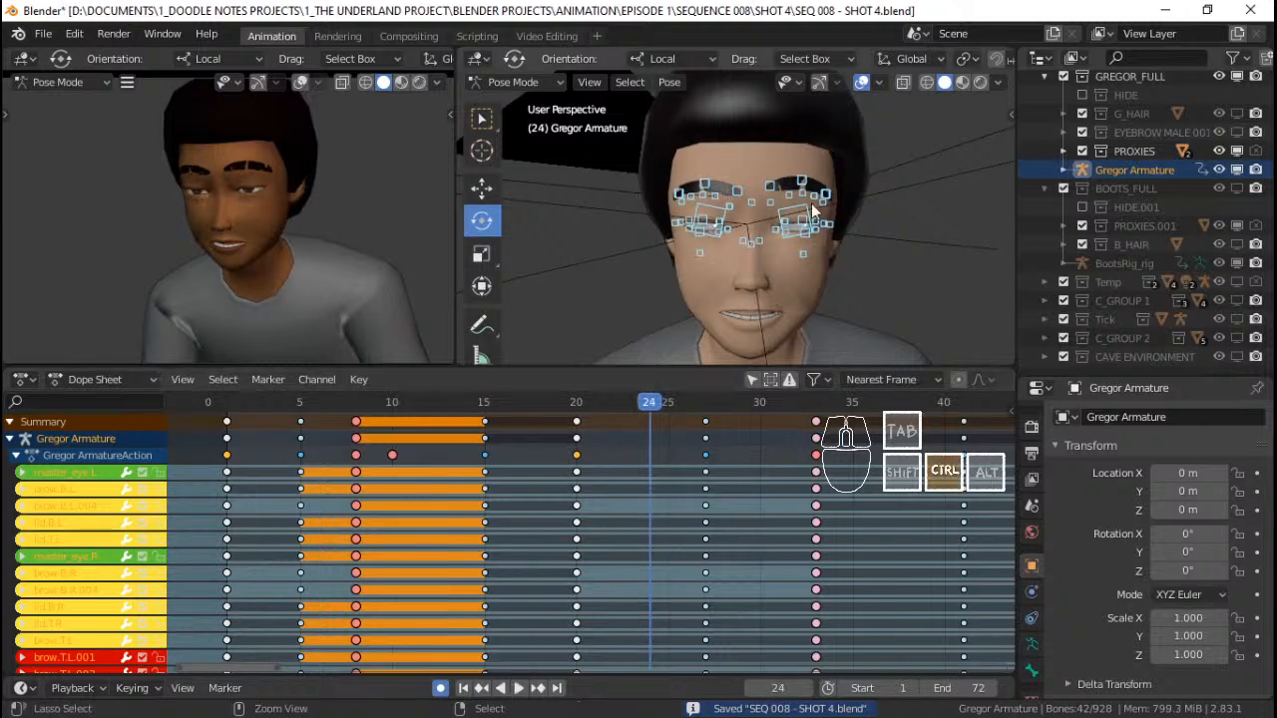
key("ctrl+v")
left_click(560, 404)
key("space")
key("space")
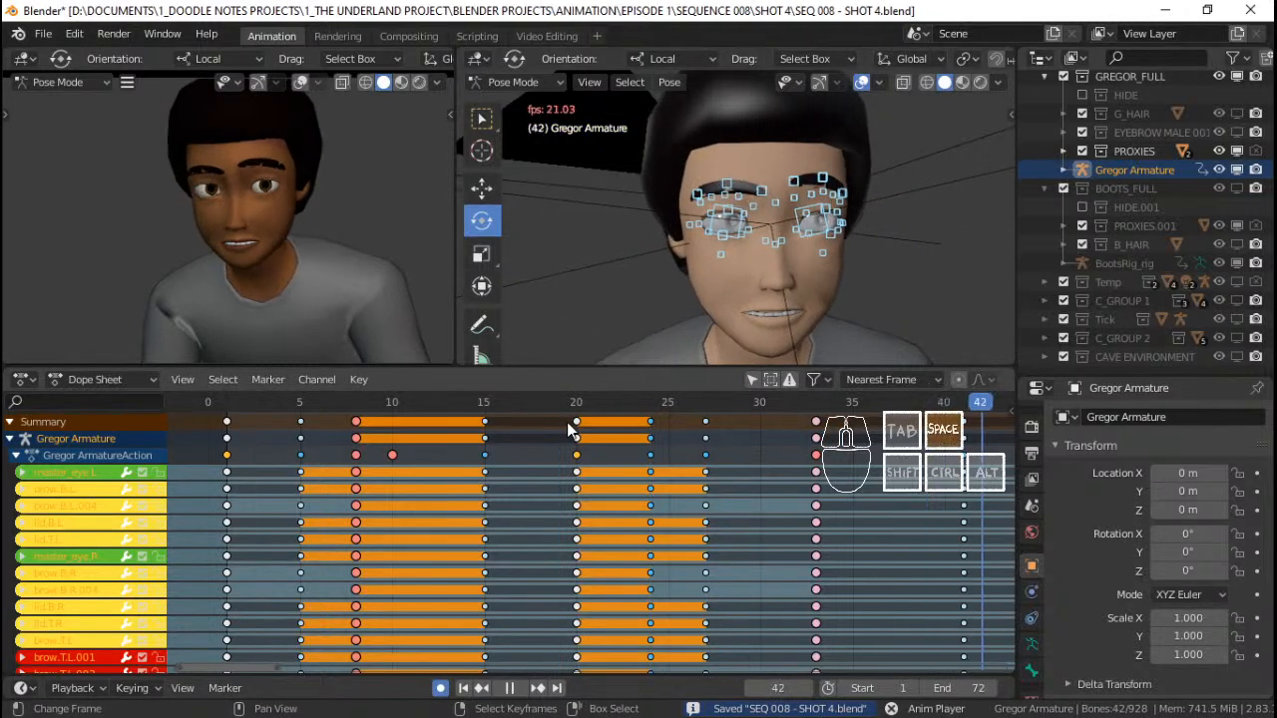
Delete the eye and eyebrow keyframes at frame 24 and replay the second blink
left_click(560, 403)
right_click(649, 421)
key("Delete")
key("space")
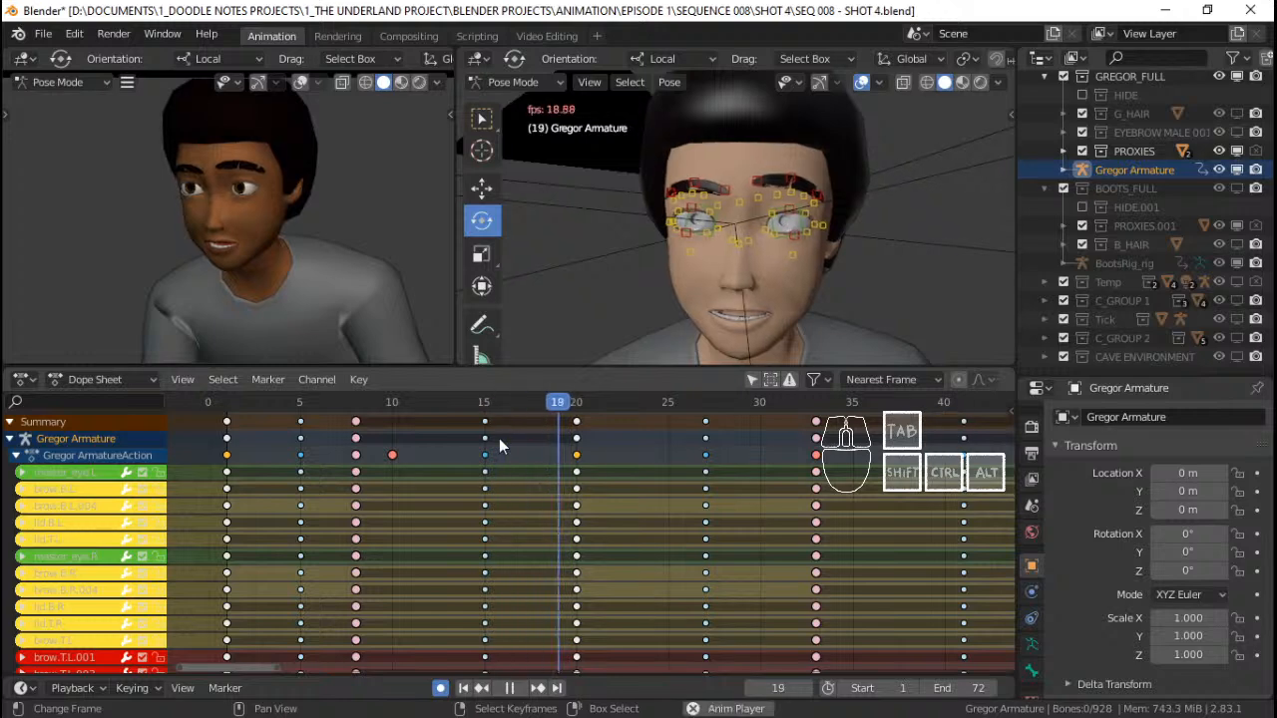
key("space")
Snap the frame 27 keyframes of the eye and eyebrow controls to current frame 25 and play back the change
left_click_drag(556, 437, 666, 438)
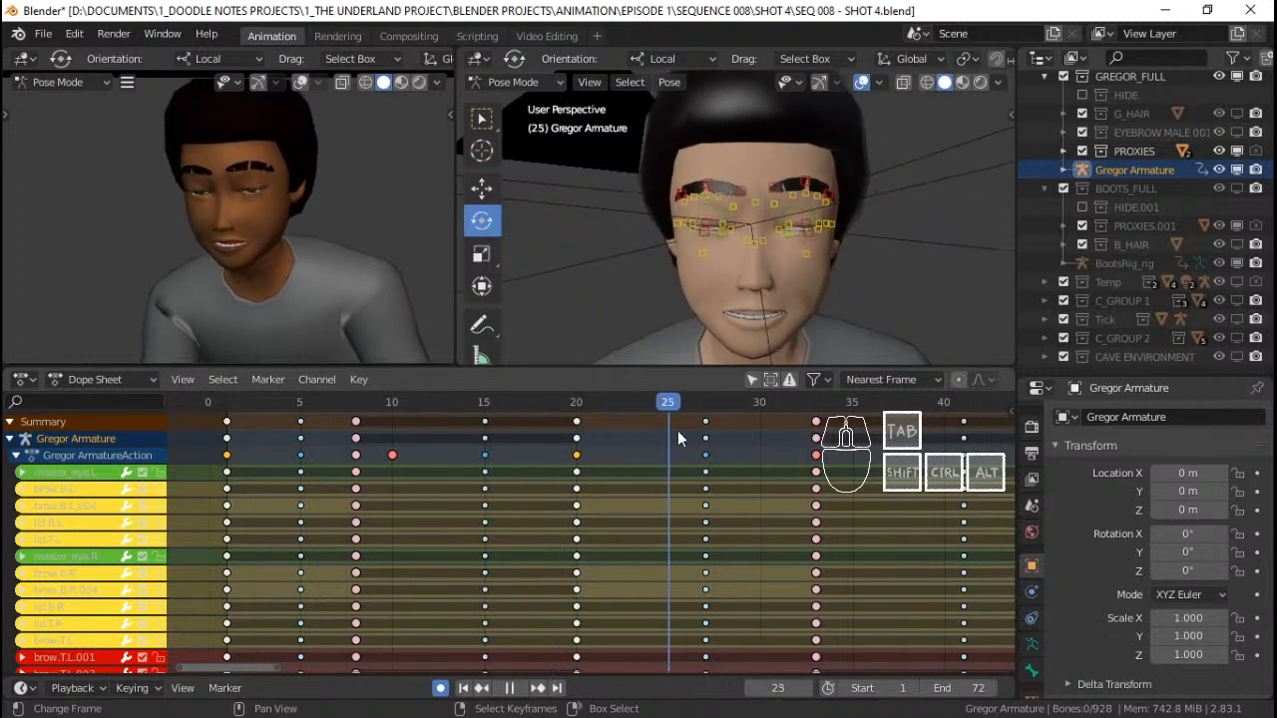
right_click(706, 420)
key("shift+s")
left_click(539, 415)
key("space")
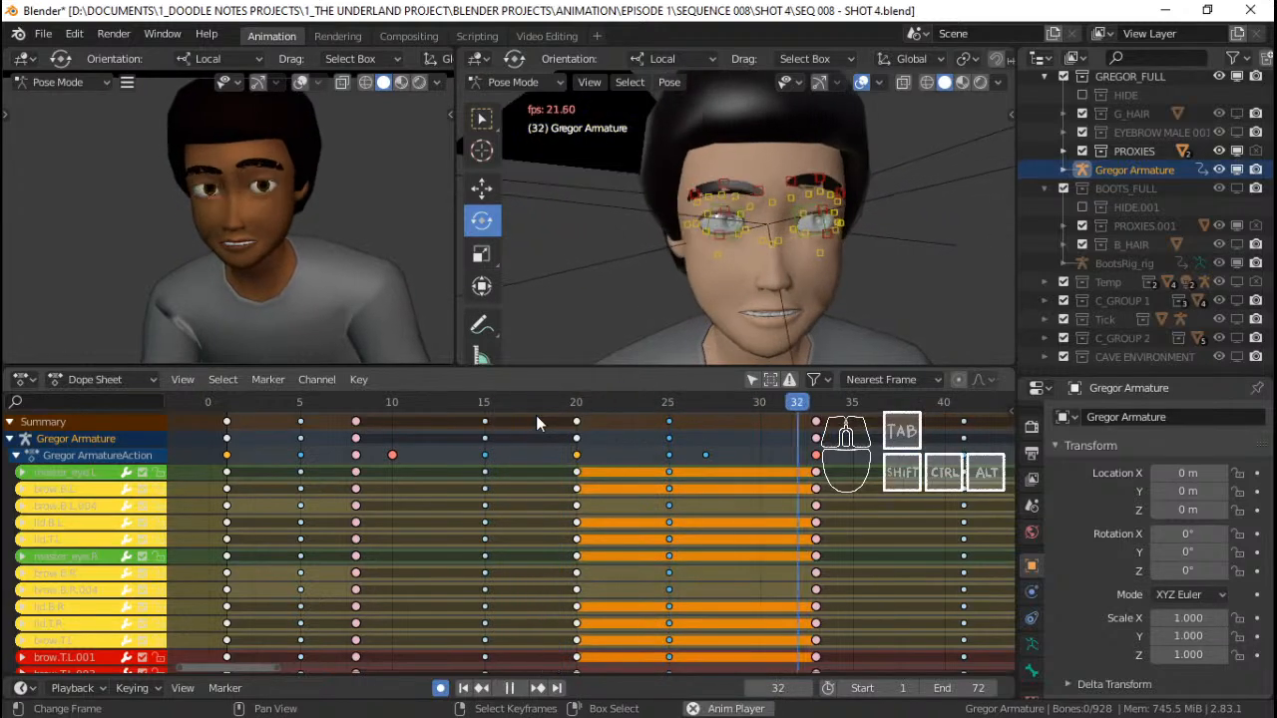
key("space")
Add a breakdown pose of about 118% for all the eye and eyebrow controls at frame 29
left_click_drag(711, 427, 746, 435)
key("a")
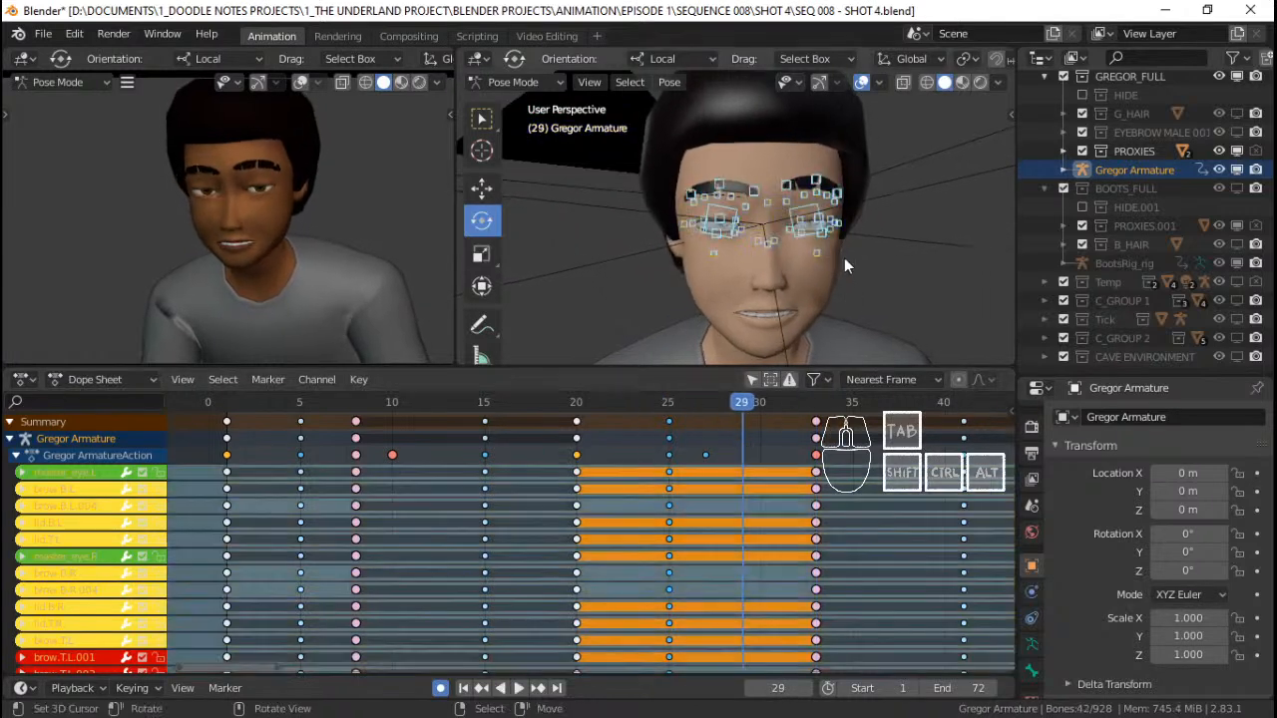
key("shift+e")
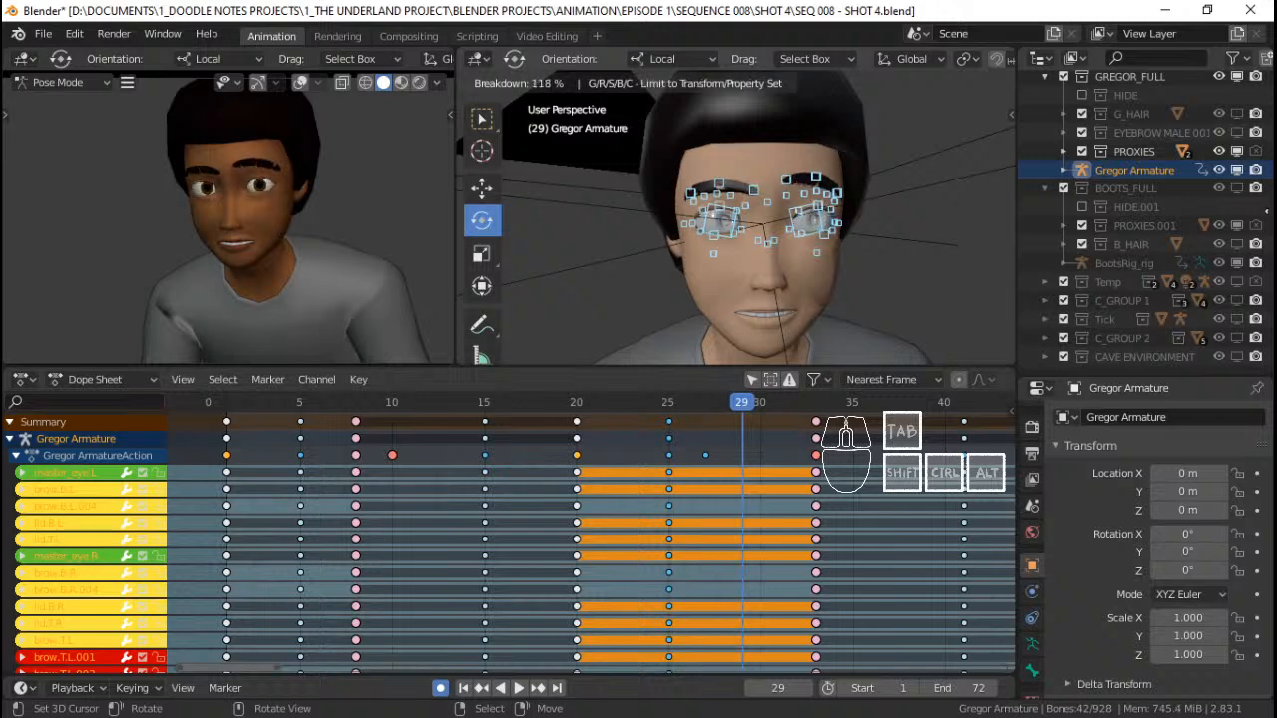
left_click(990, 220)
Play the shot repeatedly to examine the timing of the second blink and the eyes reopening
key("space")
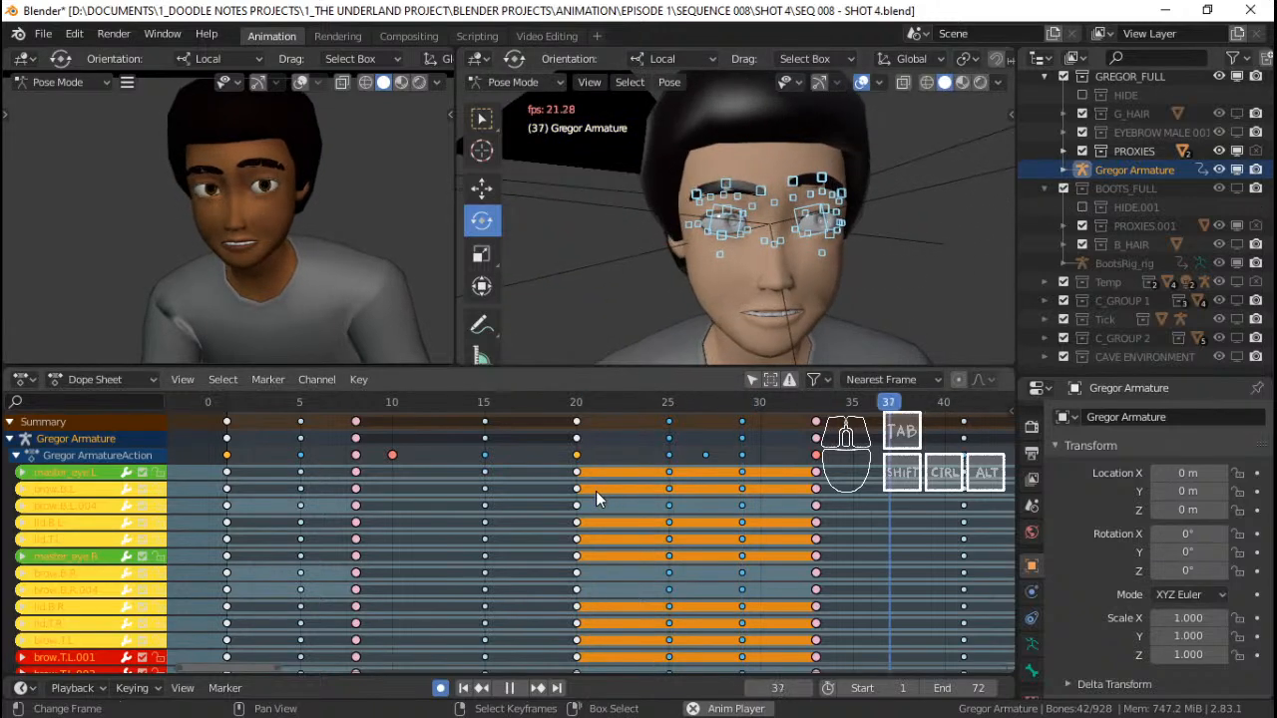
key("Escape")
key("space")
key("space")
key("space")
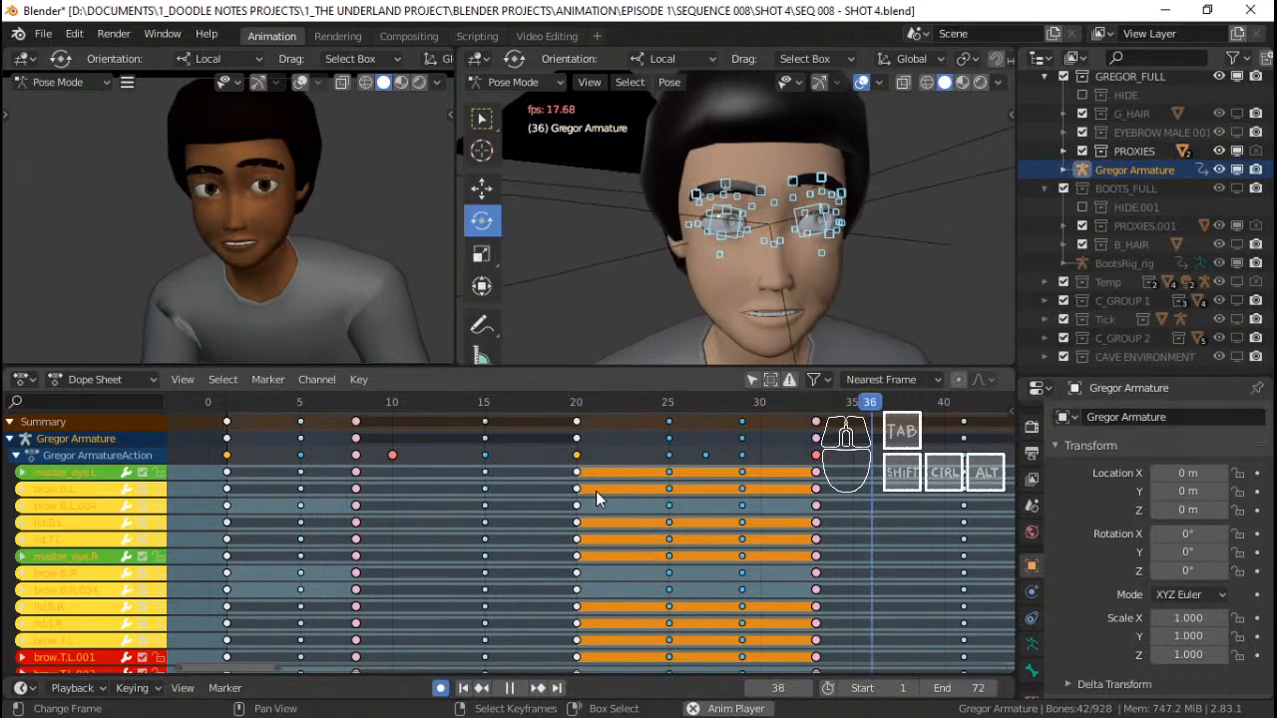
key("Escape")
key("space")
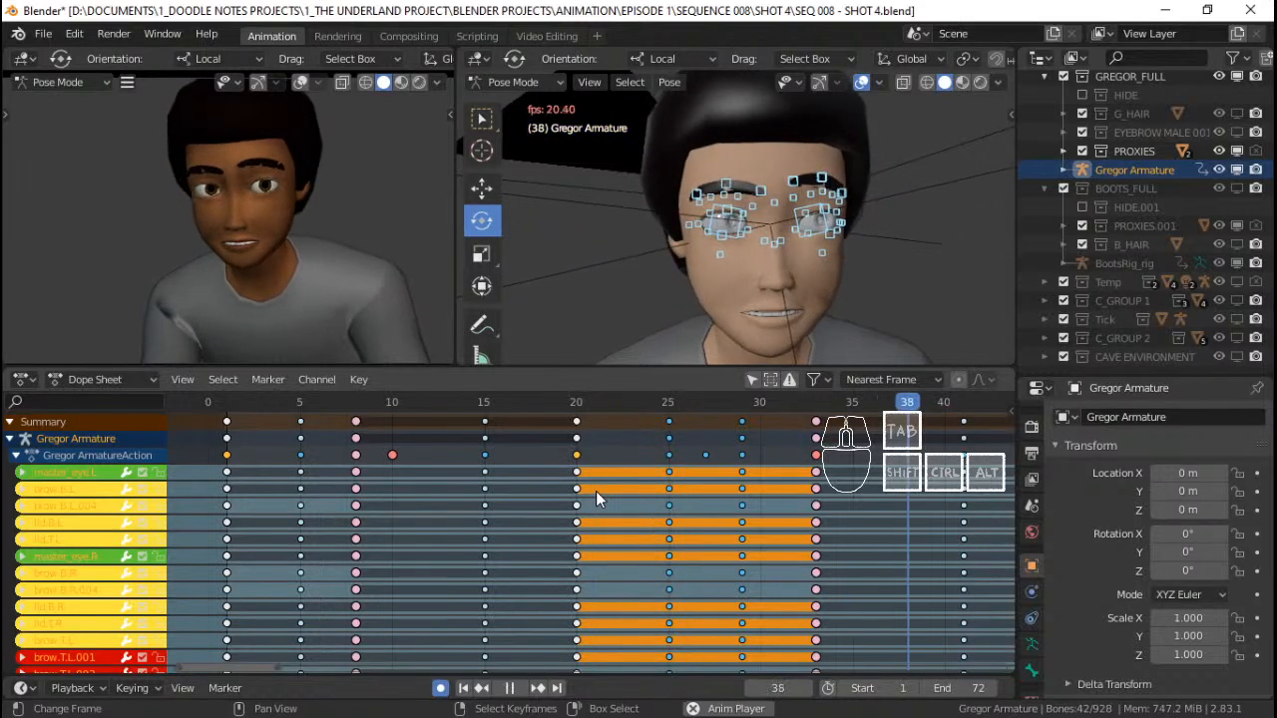
key("Escape")
key("space")
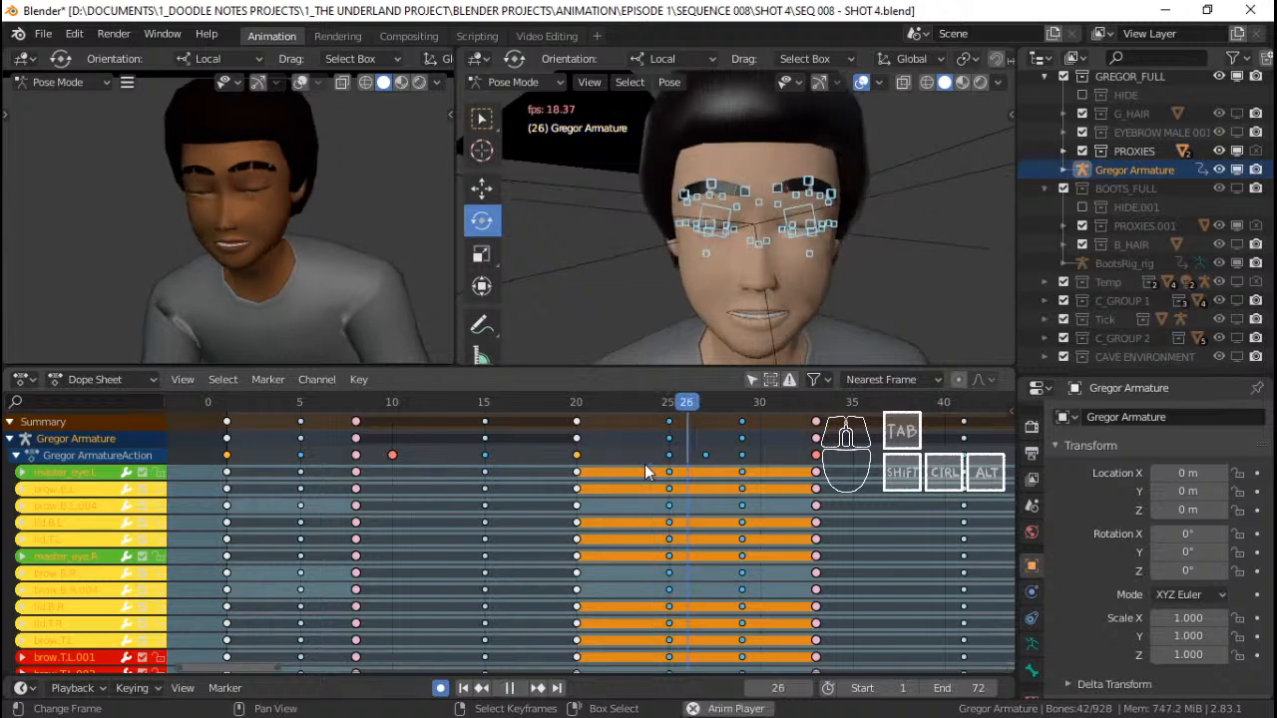
key("Escape")
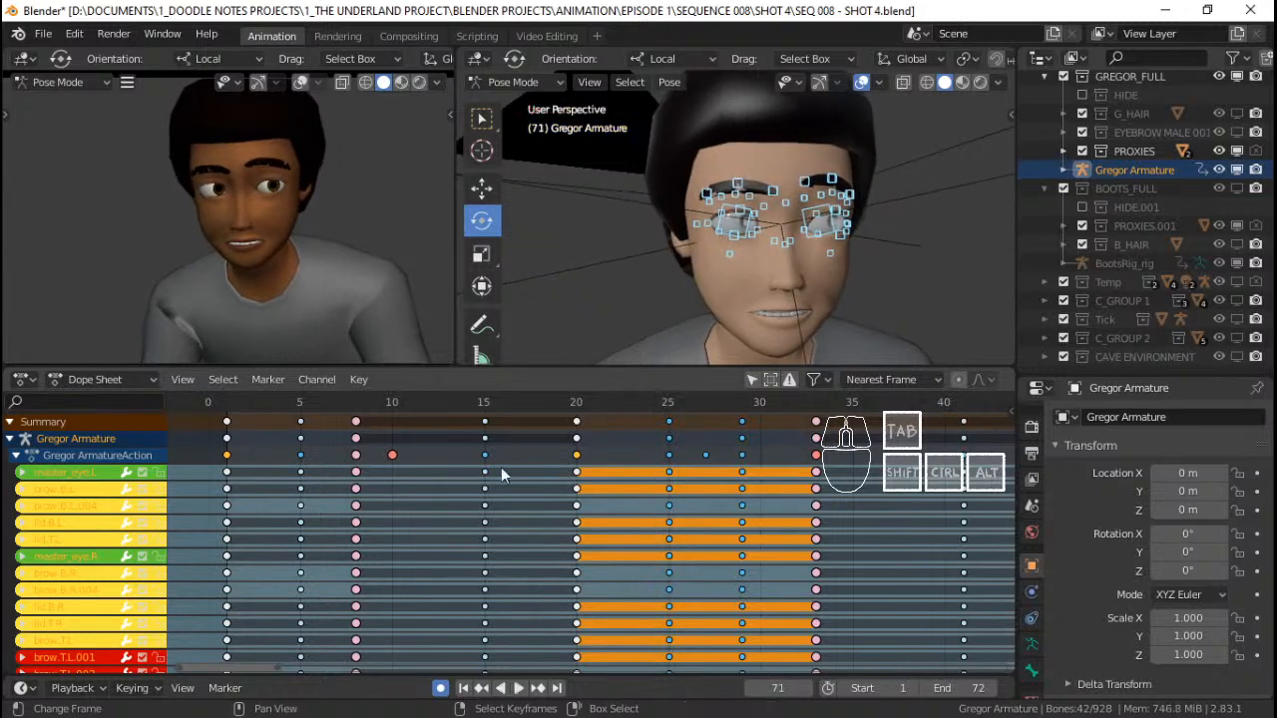
key("space")
key("space")
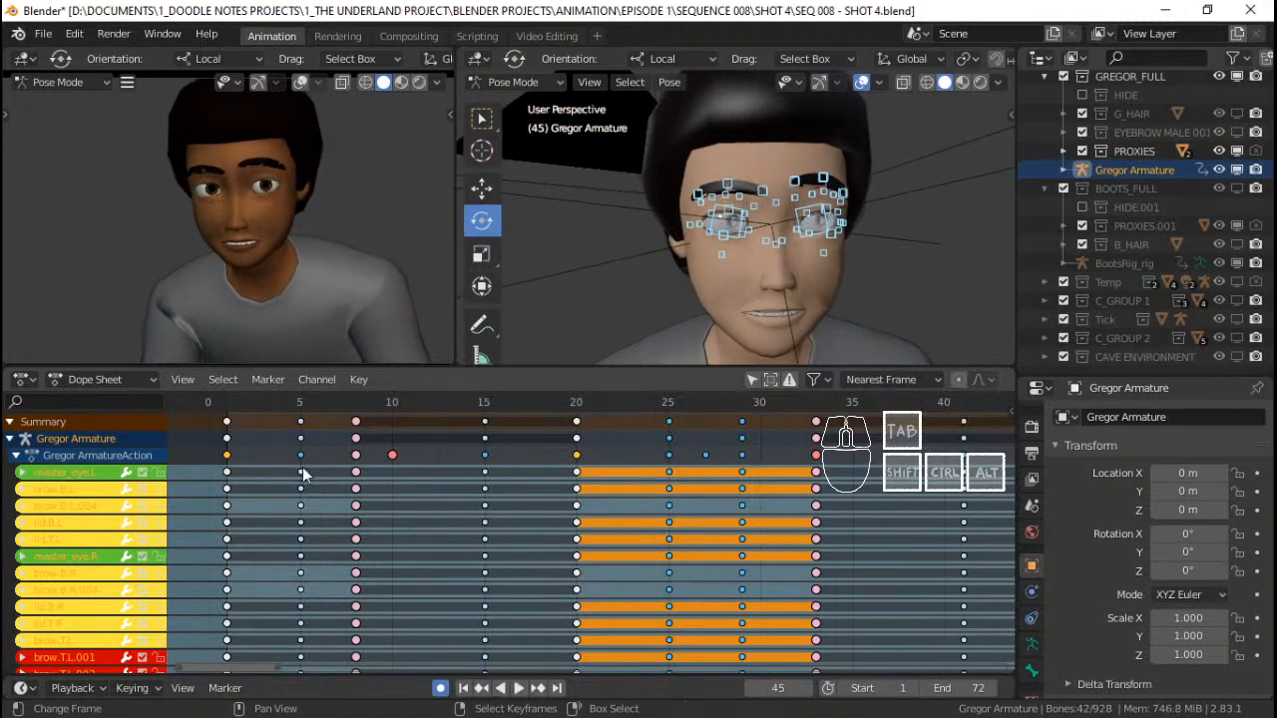
Play the whole shot once more from the first frame and save the file
key("shift+Left")
key("space")
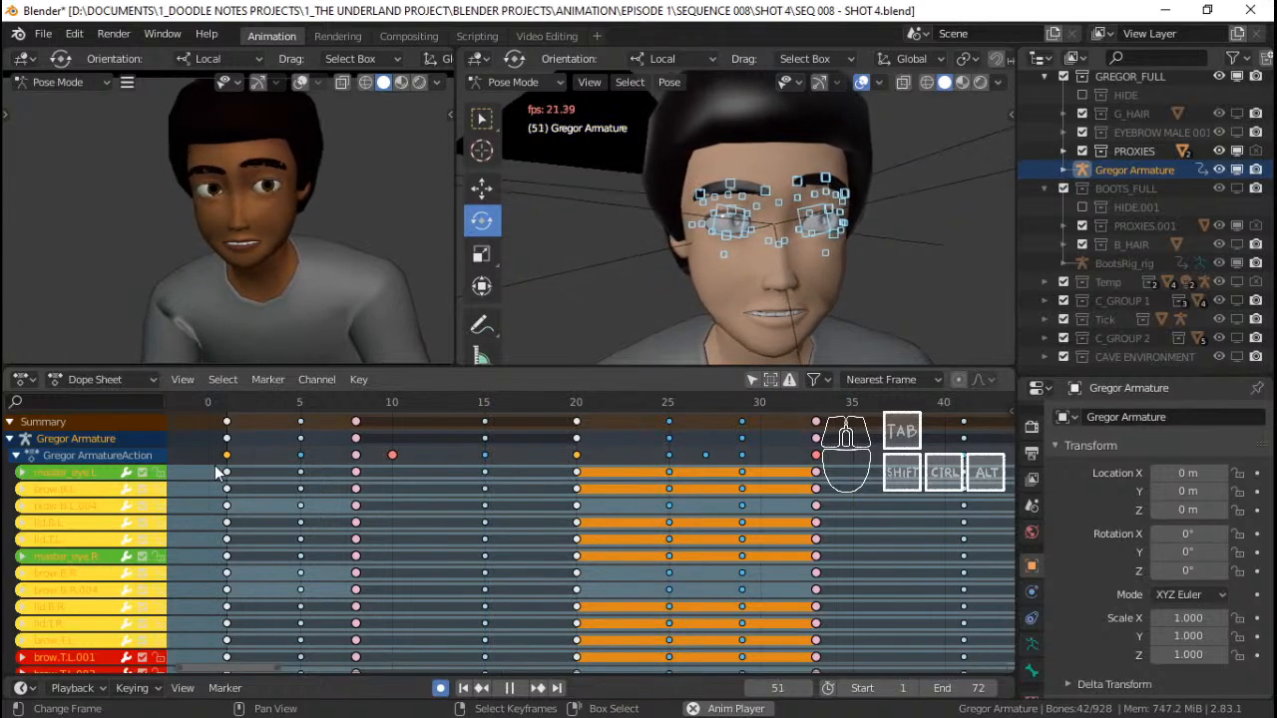
key("space")
key("ctrl+s")
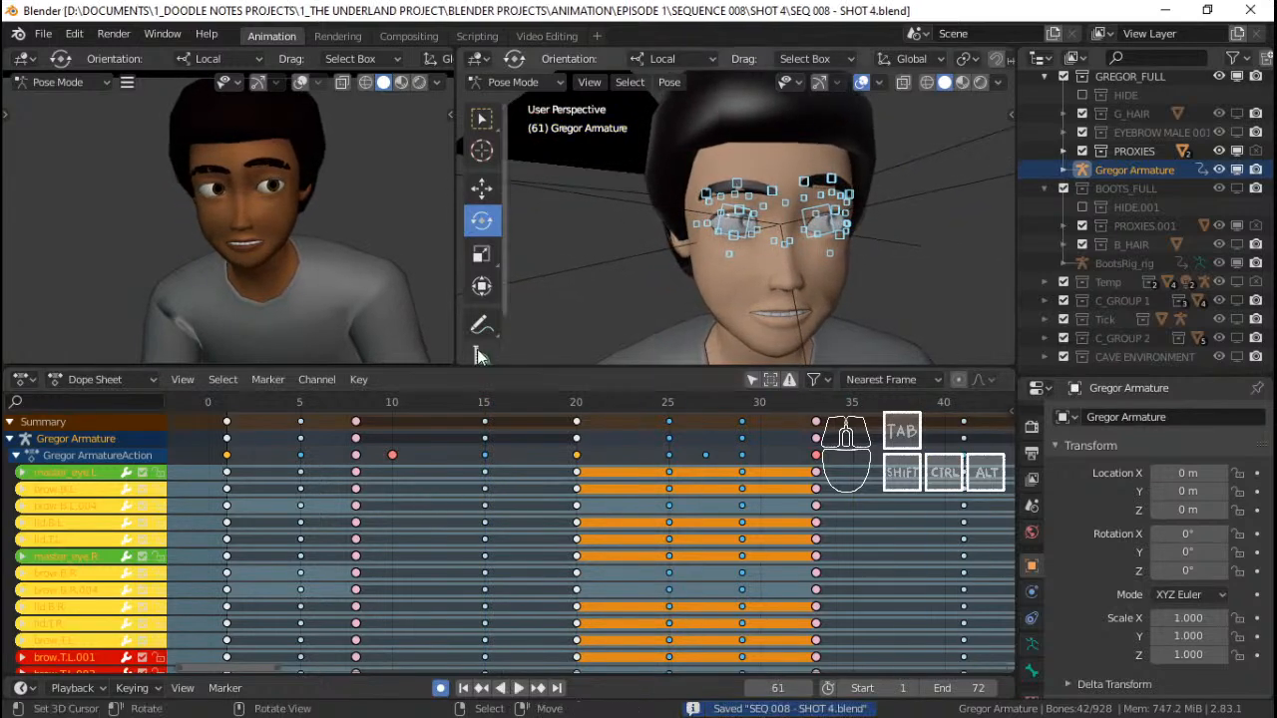
Reveal the hidden face controls and select only the eyes target control in front of the face
scroll(841, 203, "down", 10)
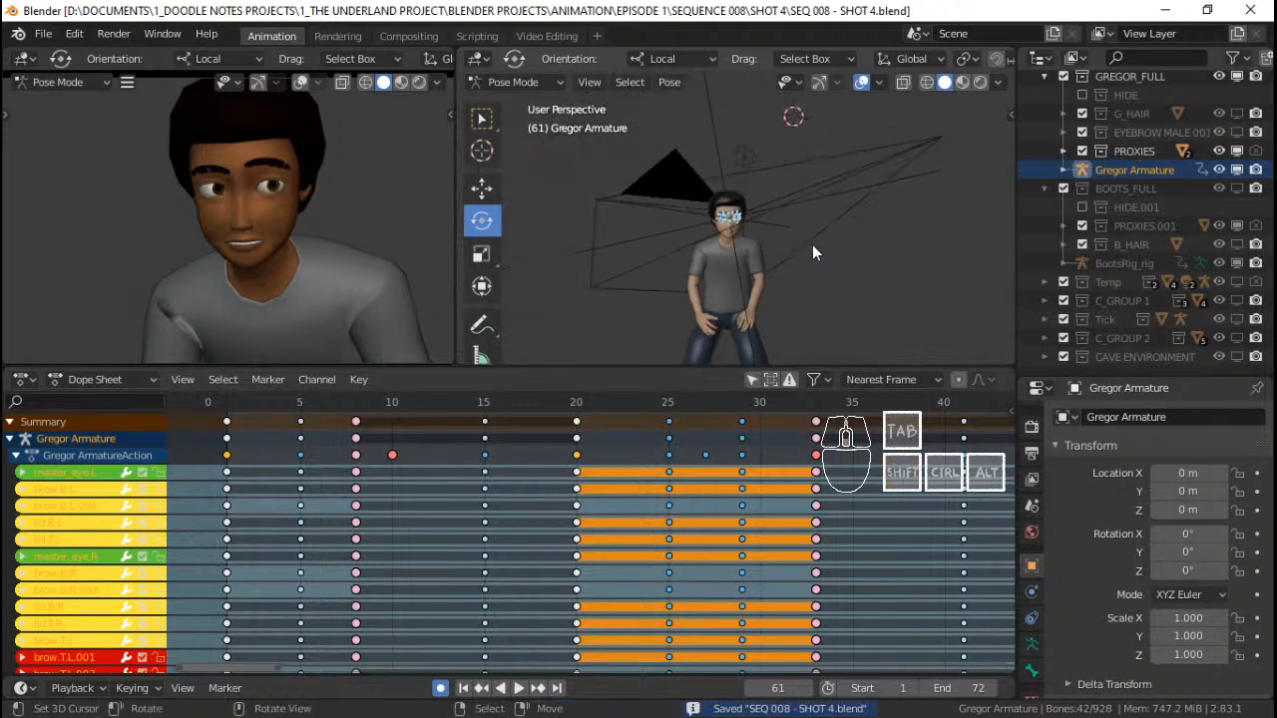
scroll(815, 243, "up", 1)
key("alt+h")
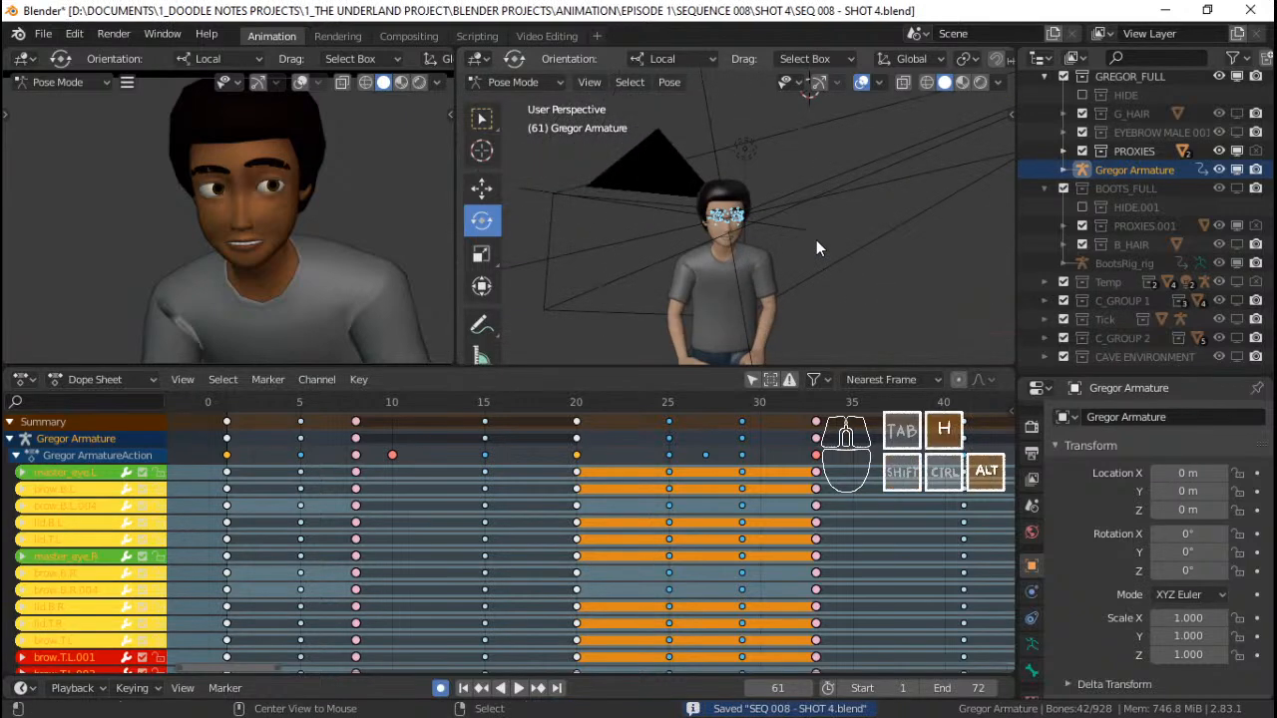
key("alt+a")
left_click(834, 224)
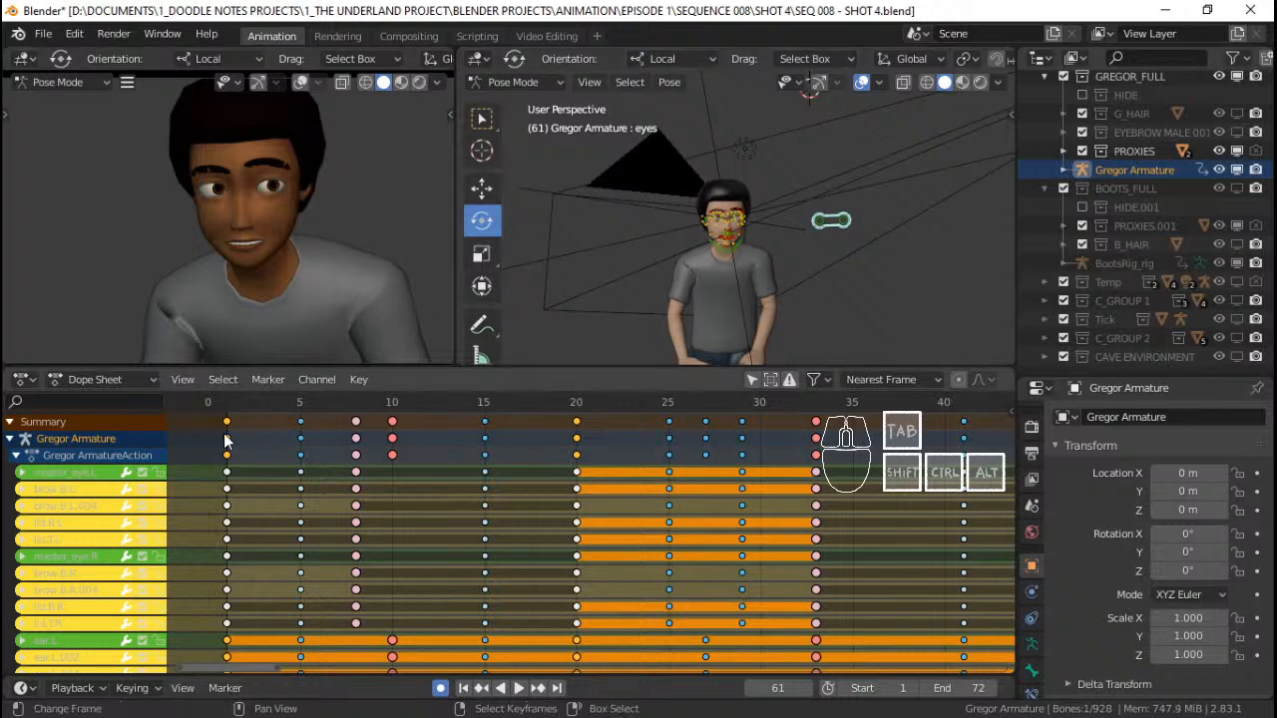
Go to frame 1 and hide all the other face controls, keeping only the eyes target control visible and selected
key("space")
key("space")
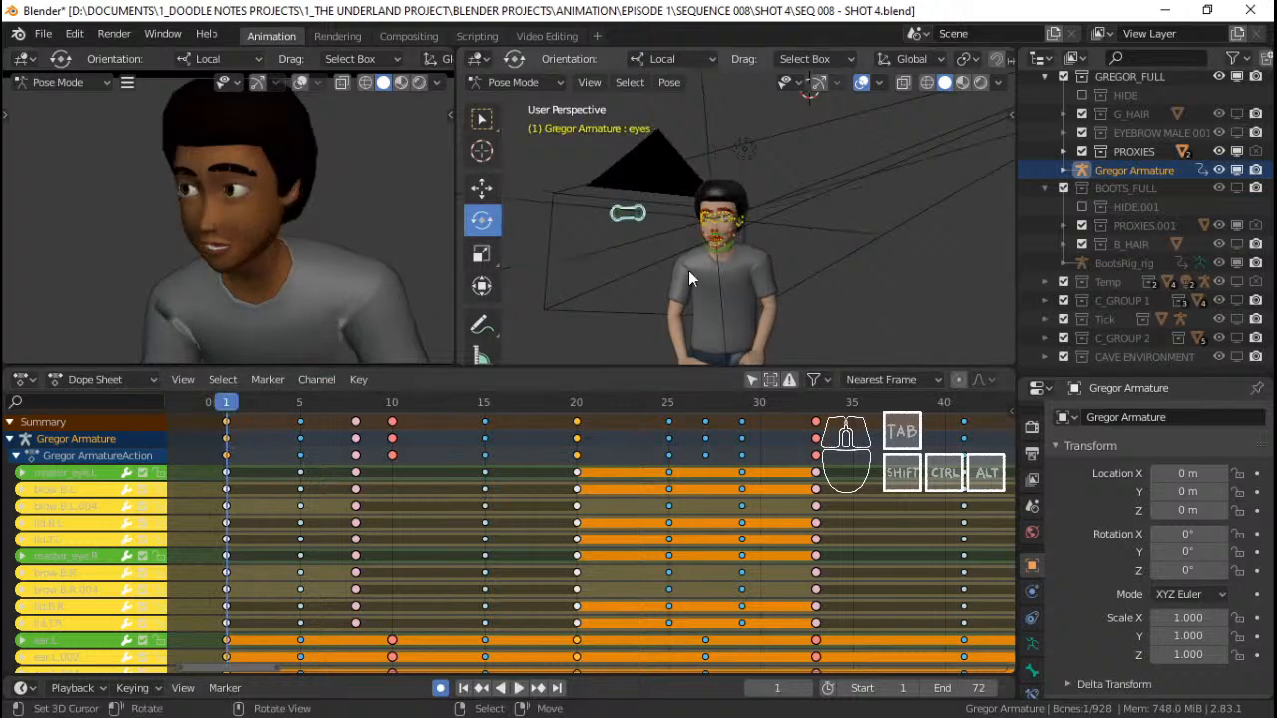
key("a")
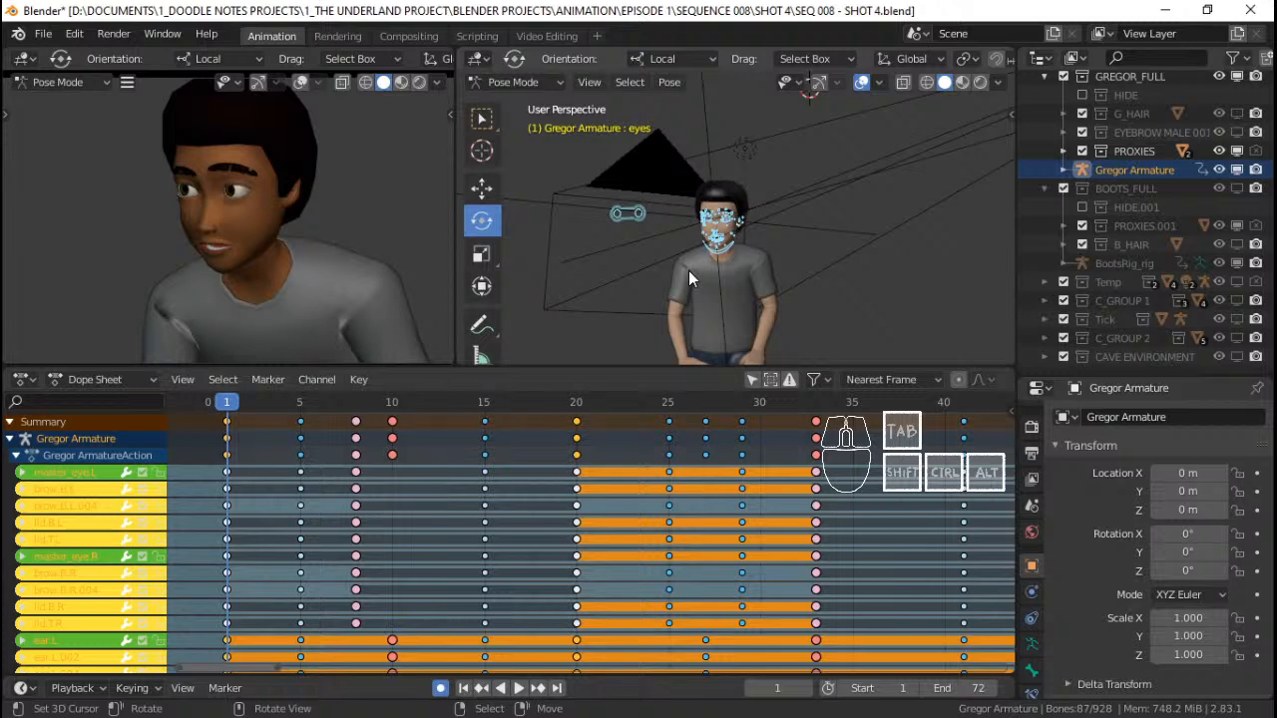
key("h")
left_click(629, 214)
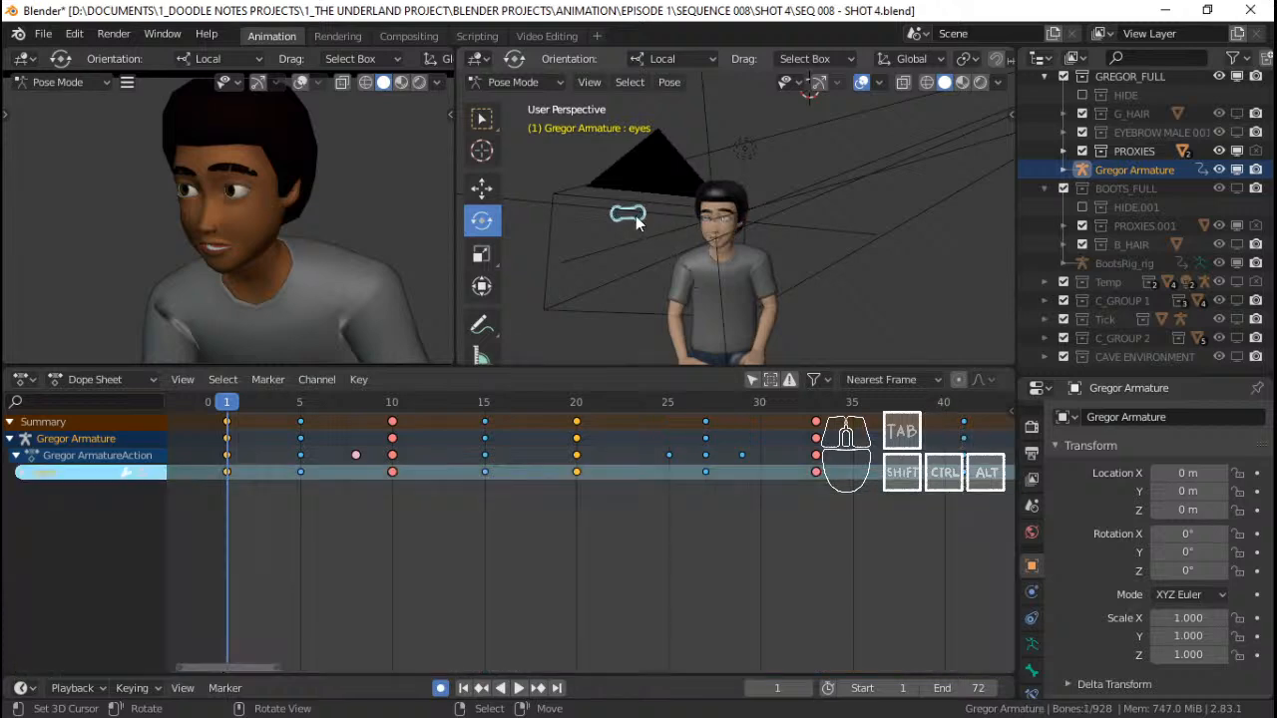
Hide the viewport overlays and play the shot from the start to check the eye direction up to frame 10
scroll(681, 203, "up", 4)
key("shift+alt+z")
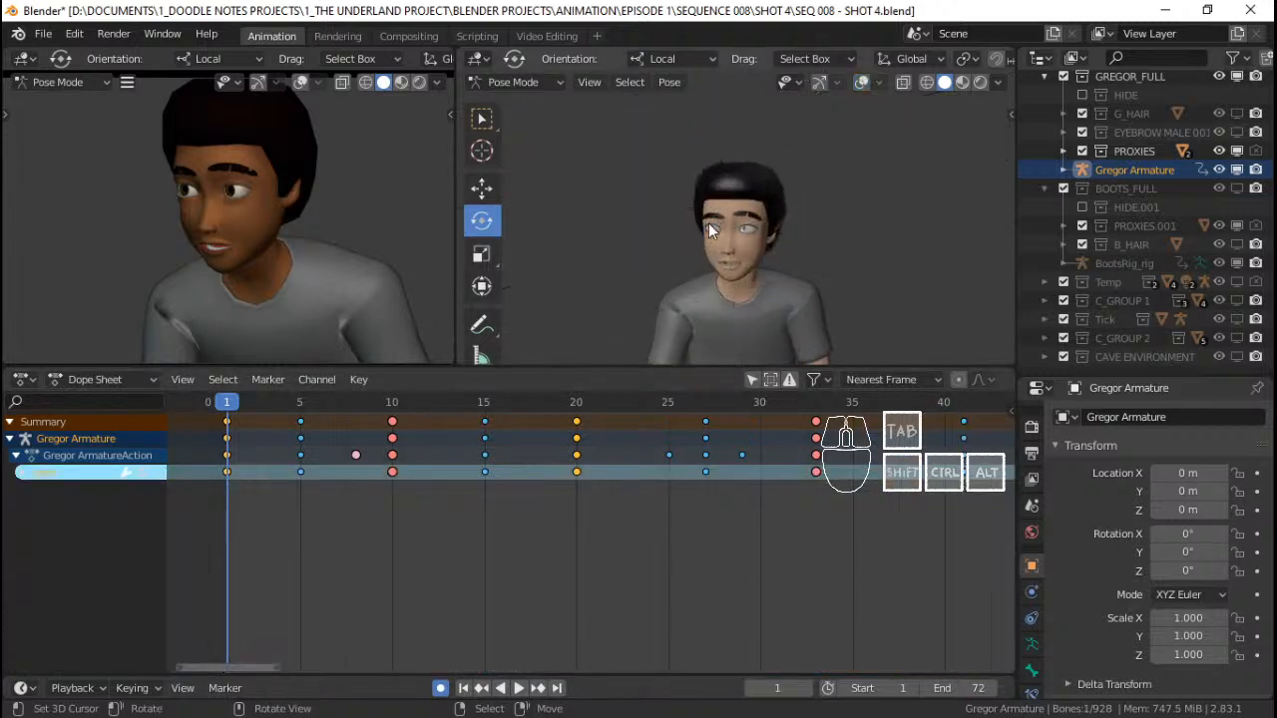
middle_click_drag(711, 230, 763, 250)
key("space")
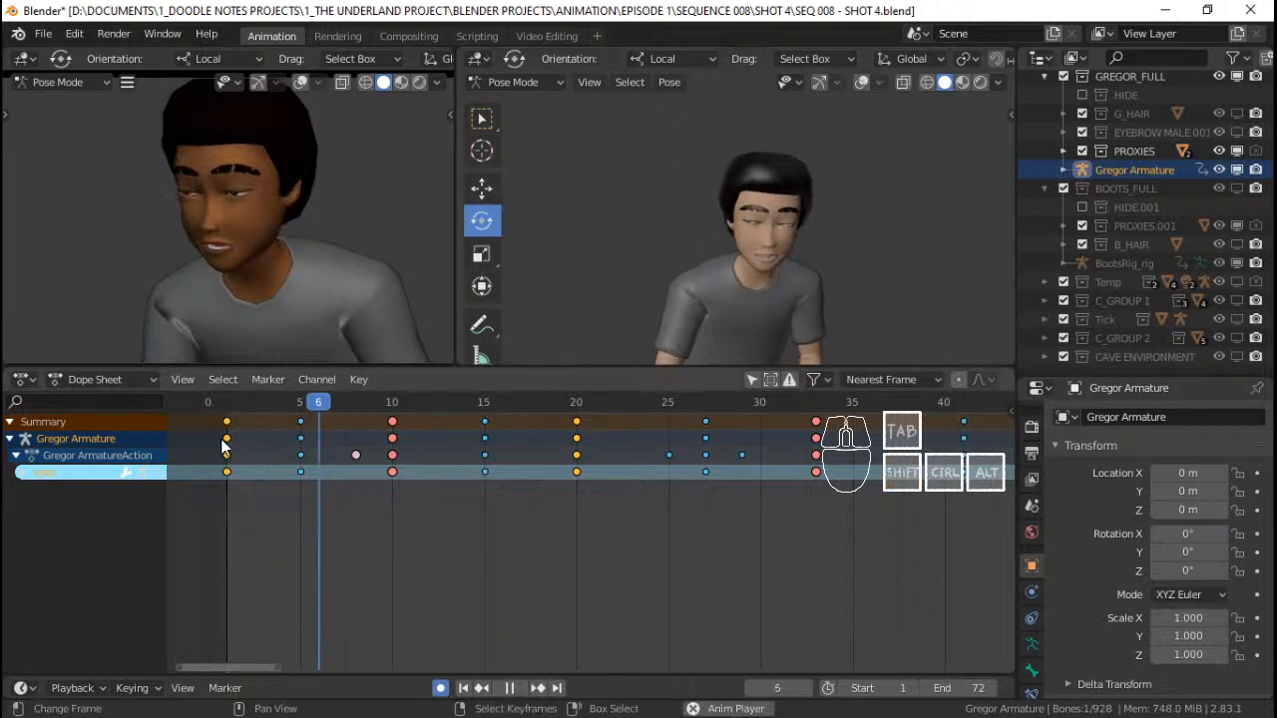
key("shift+Left")
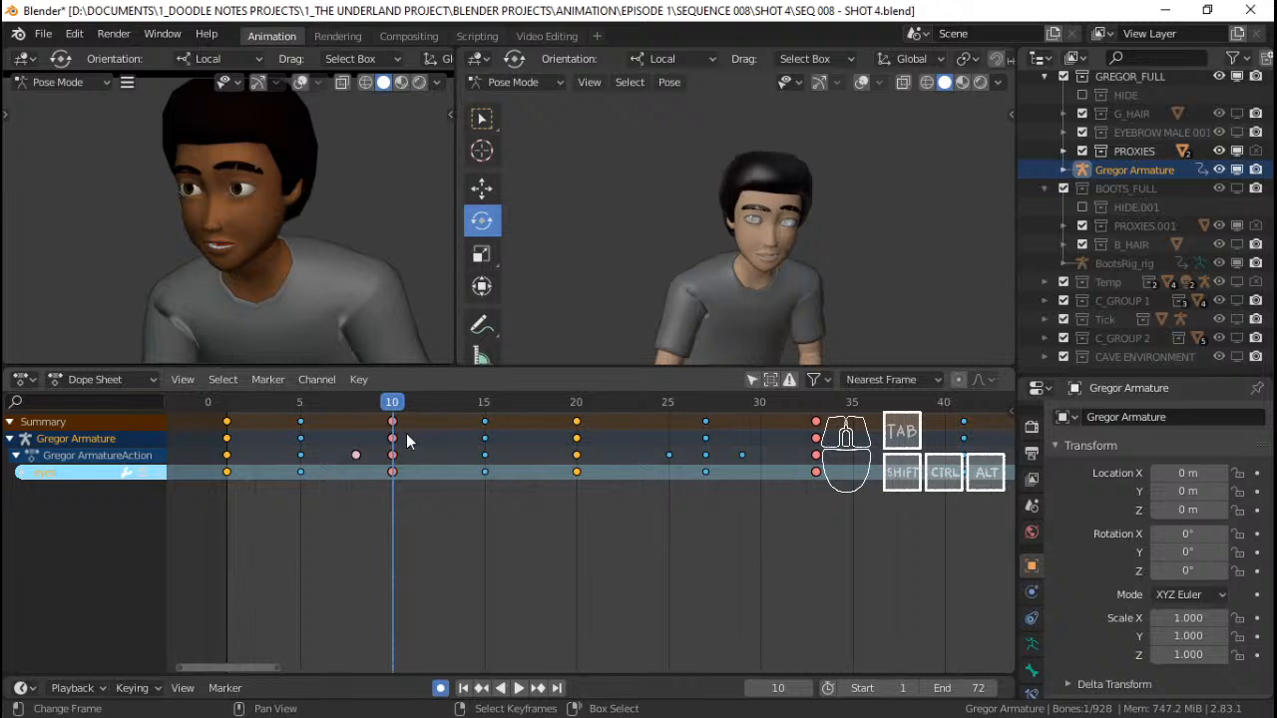
Set the interpolation of all the eyes target keyframes to Linear, play the result, and save the file
key("ctrl+s")
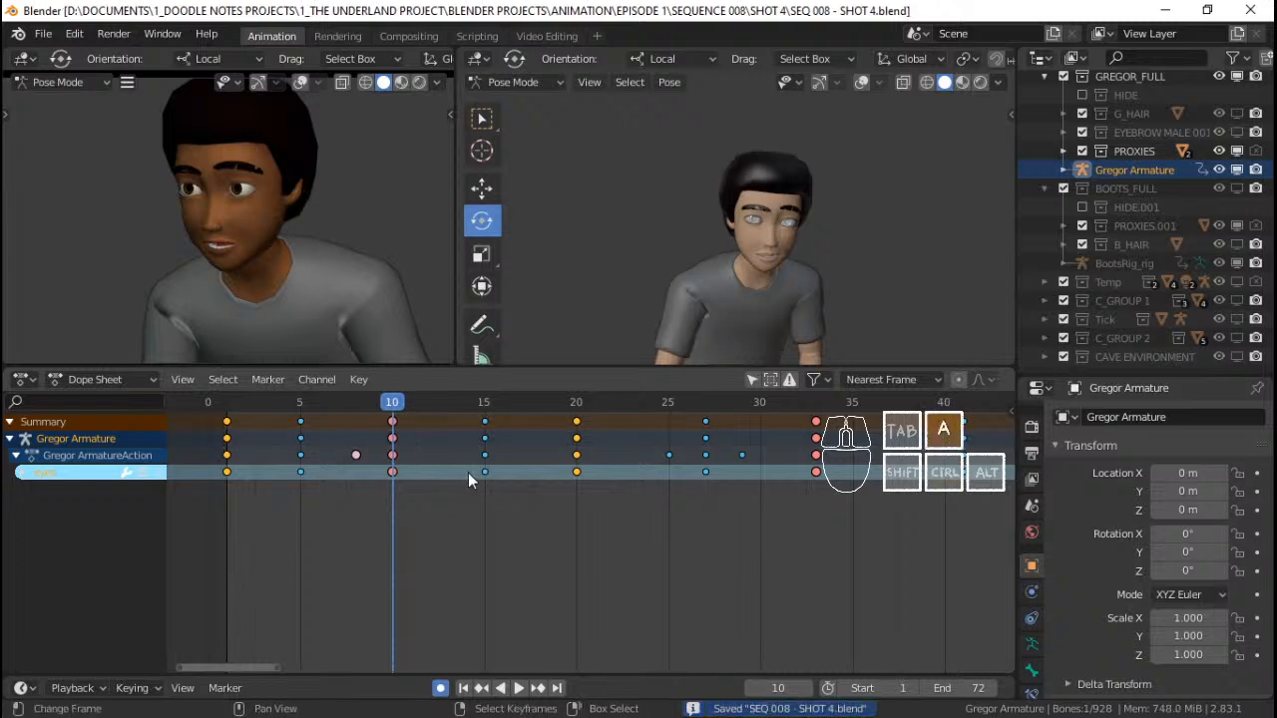
key("t")
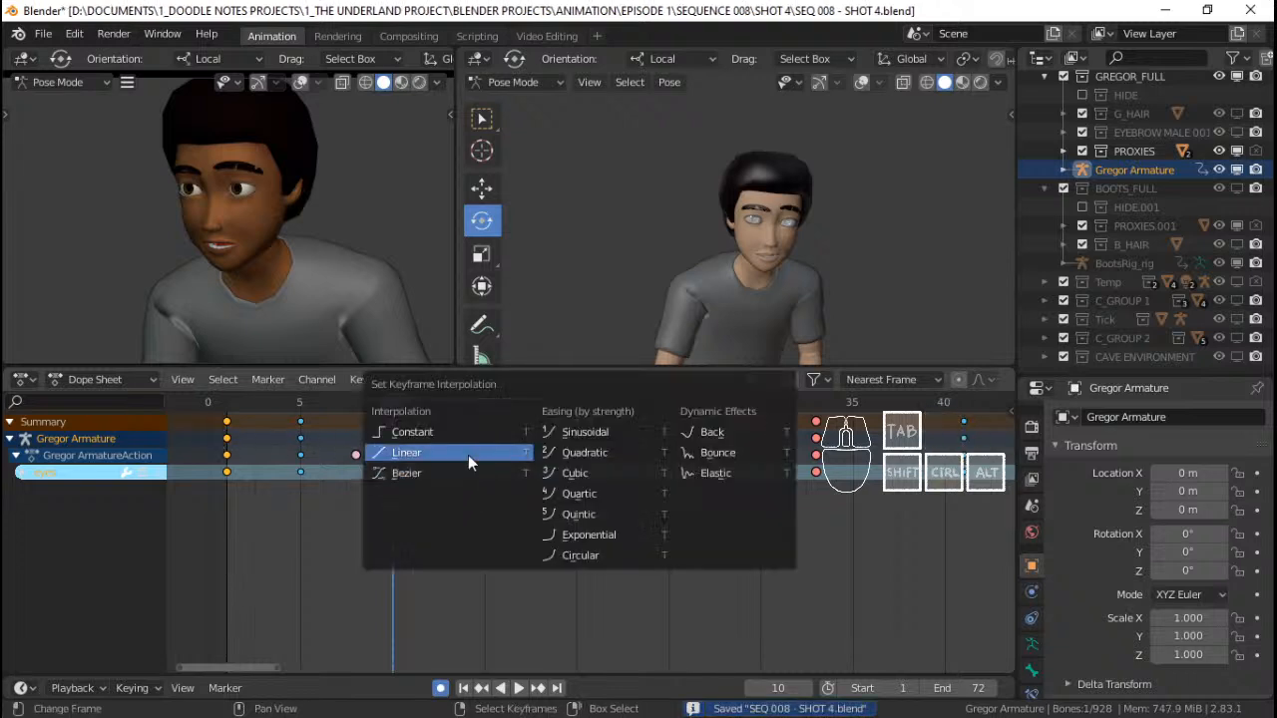
left_click(468, 455)
left_click(226, 446)
key("space")
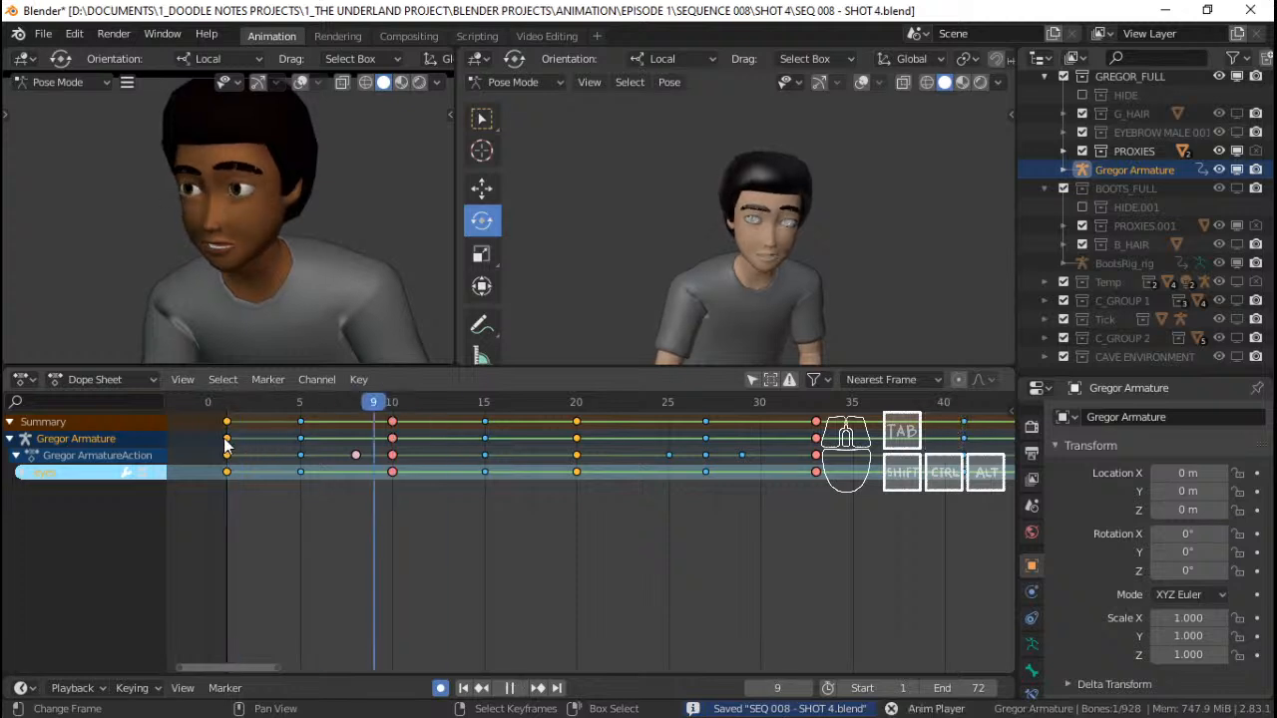
left_click(226, 446)
key("ctrl+s")
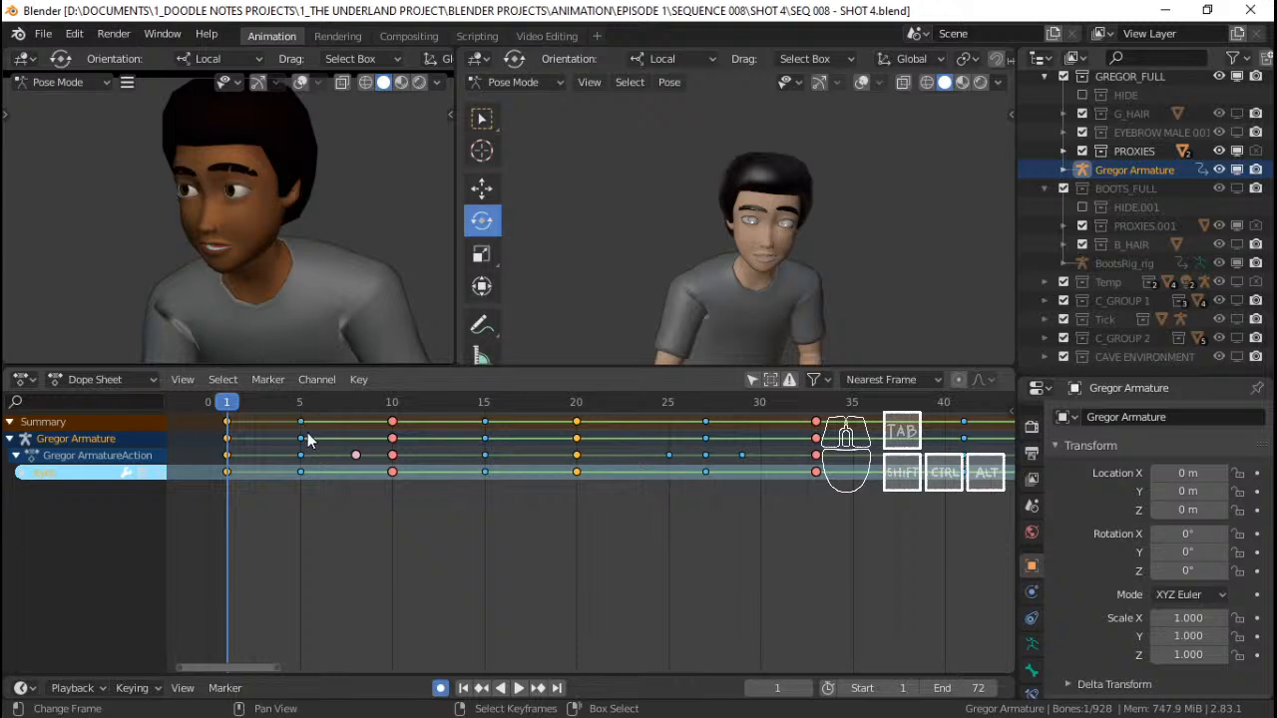
Replay the opening frames several times to judge the eye movement with linear interpolation
key("space")
key("space")
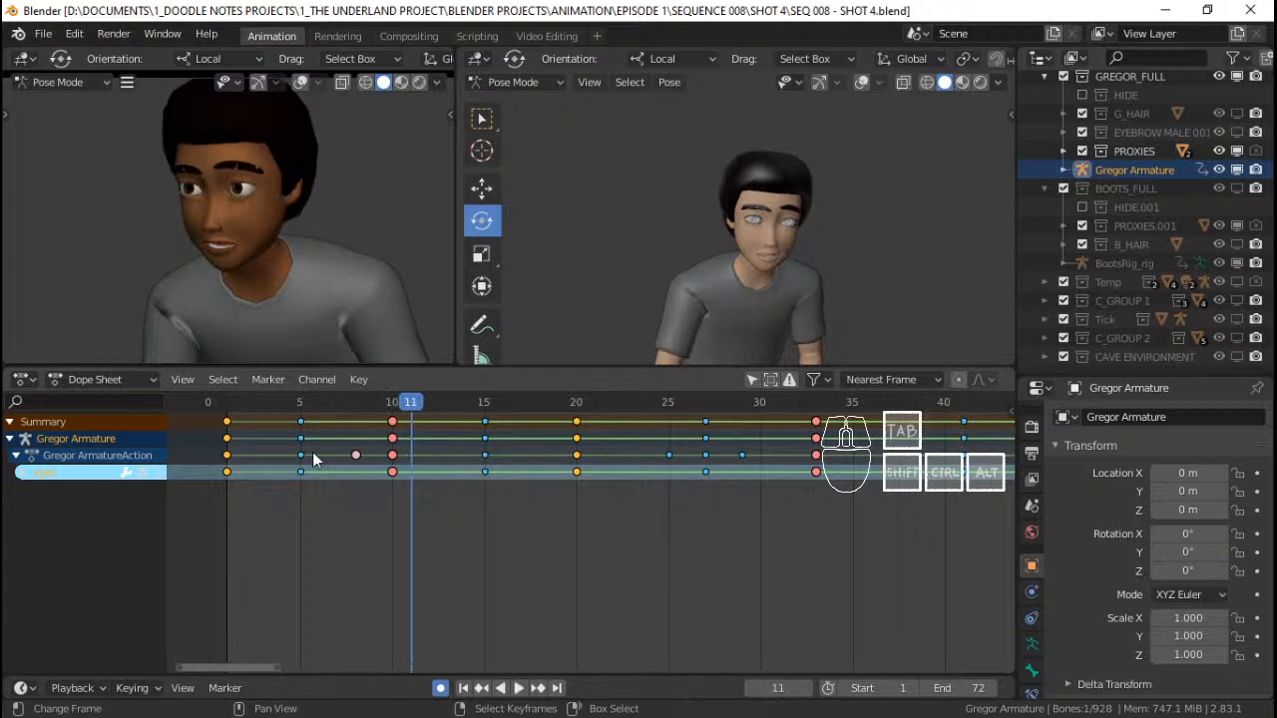
left_click(237, 448)
key("space")
key("space")
left_click(238, 448)
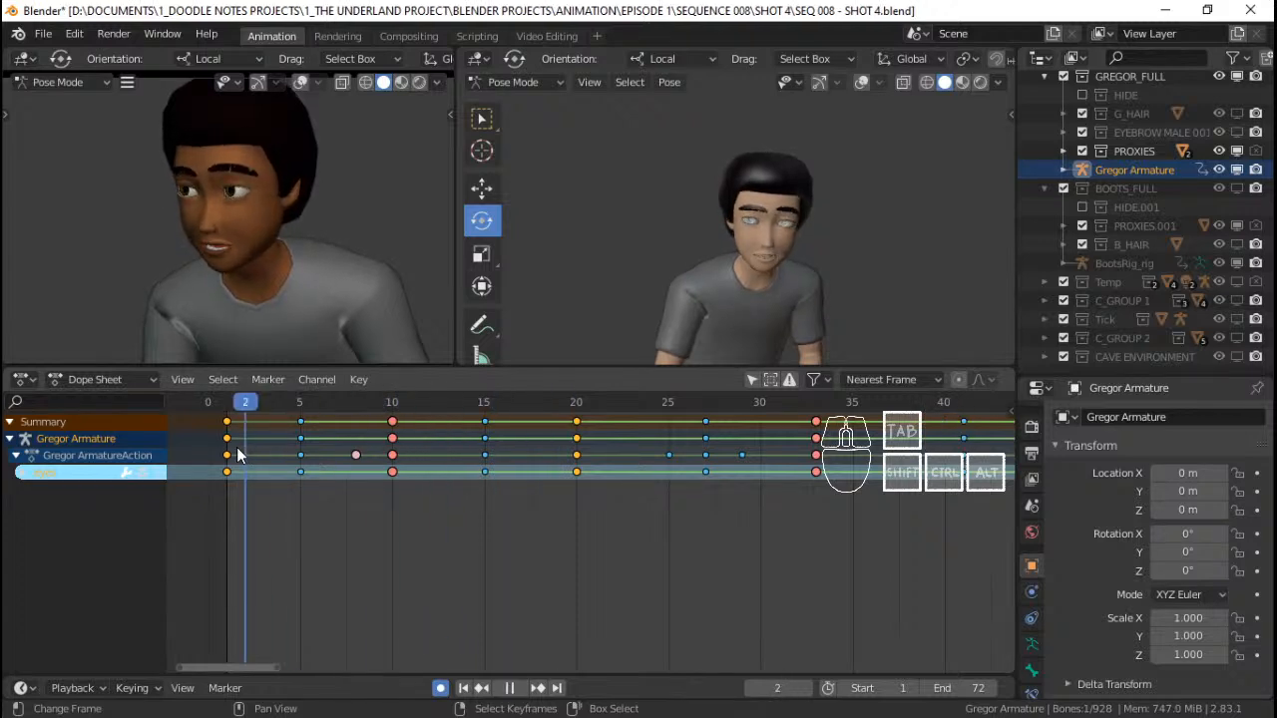
key("space")
key("space")
Return to frame 1, select the eyes target keyframes at frame 5, and show the viewport overlays again
left_click_drag(256, 447, 229, 431)
right_click(302, 425)
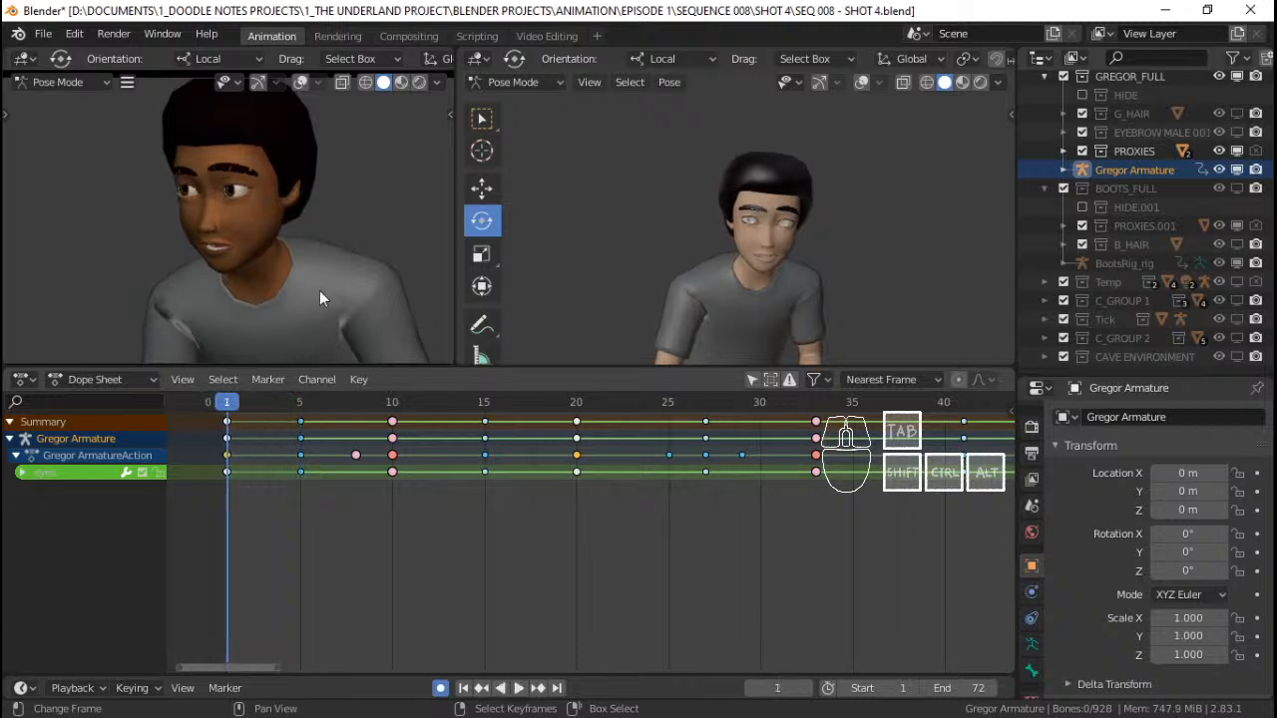
key("Down")
key("Down")
key("Down")
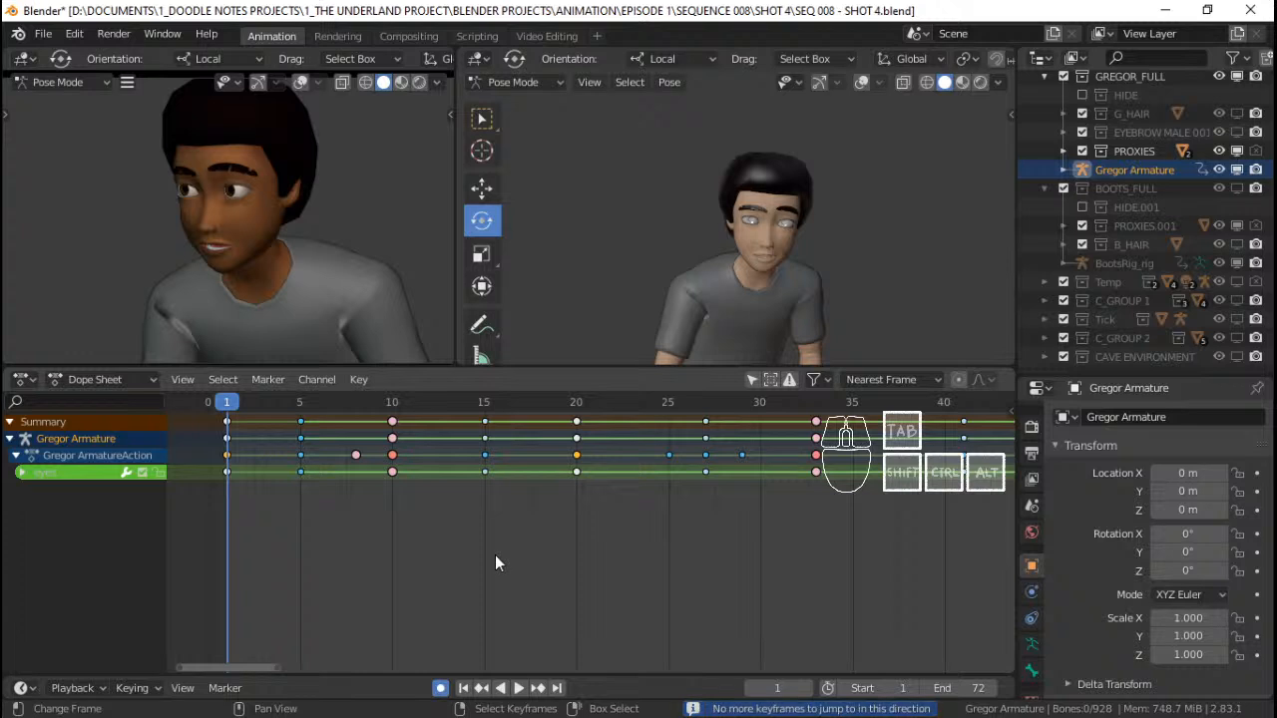
scroll(773, 227, "down", 2)
key("shift+alt+z")
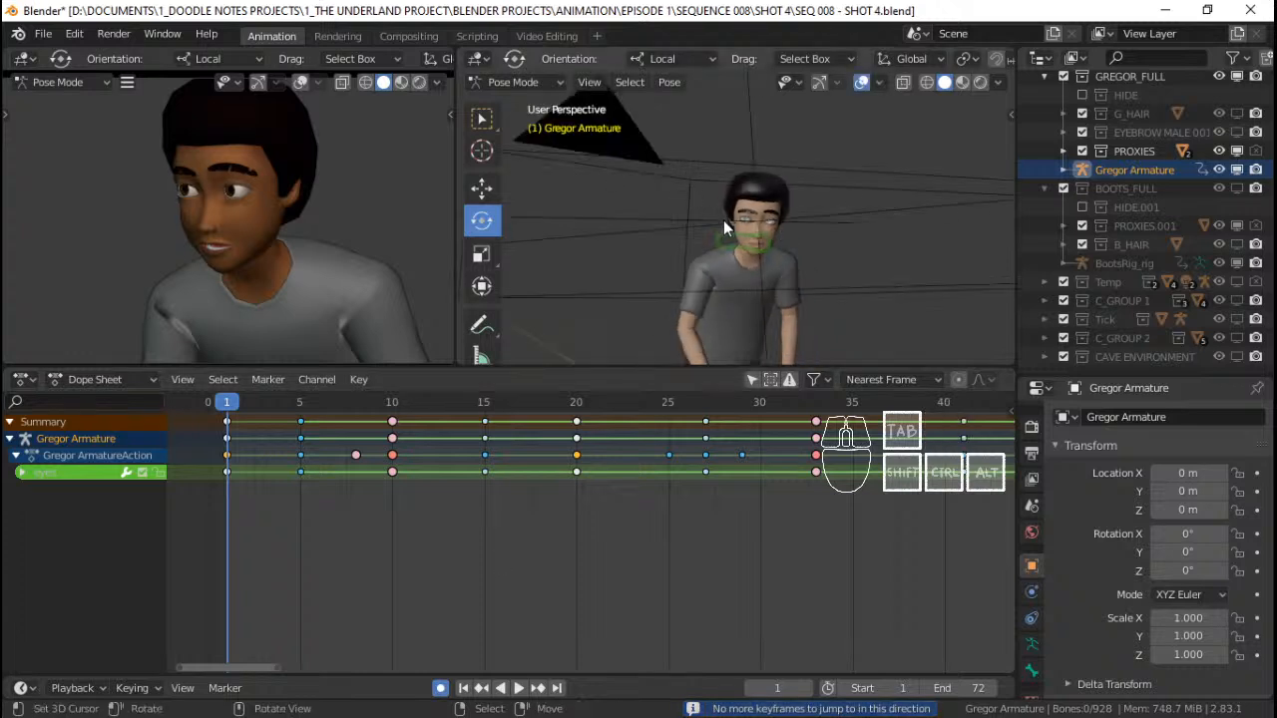
Copy the eyes target's pose from frame 1 to frame 5 and play the opening frames
left_click(738, 235)
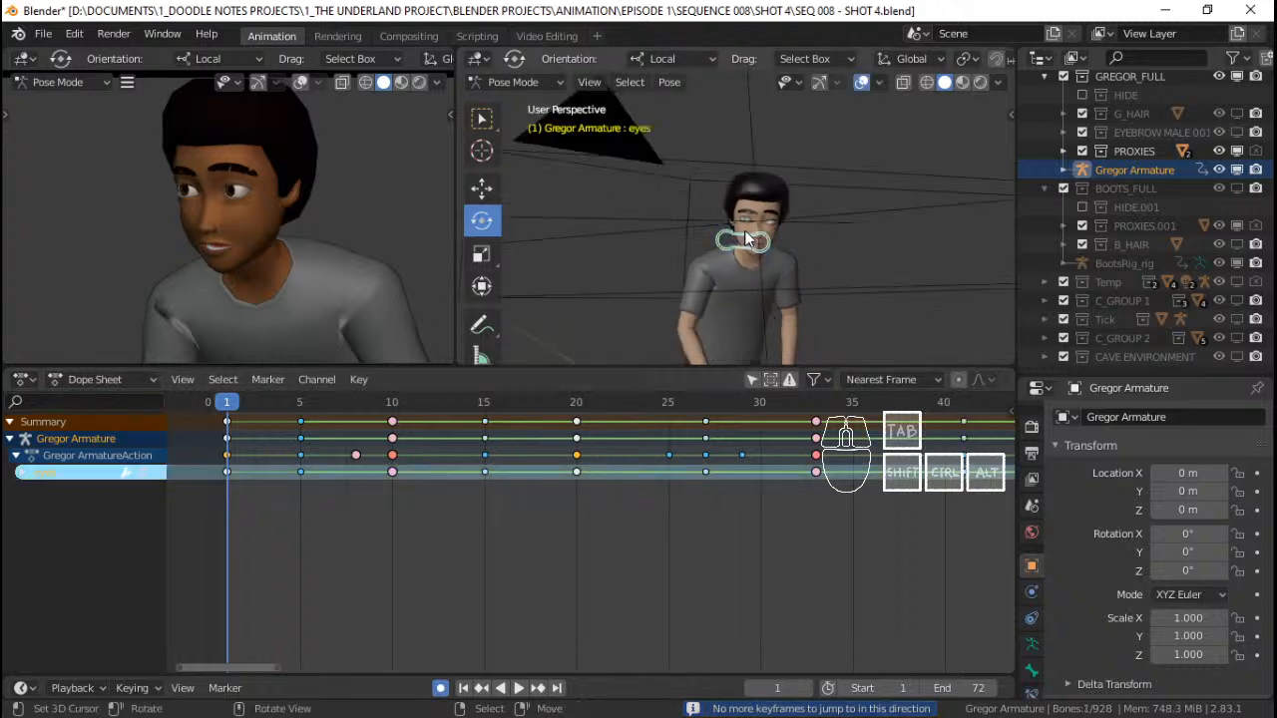
key("ctrl+c")
key("Up")
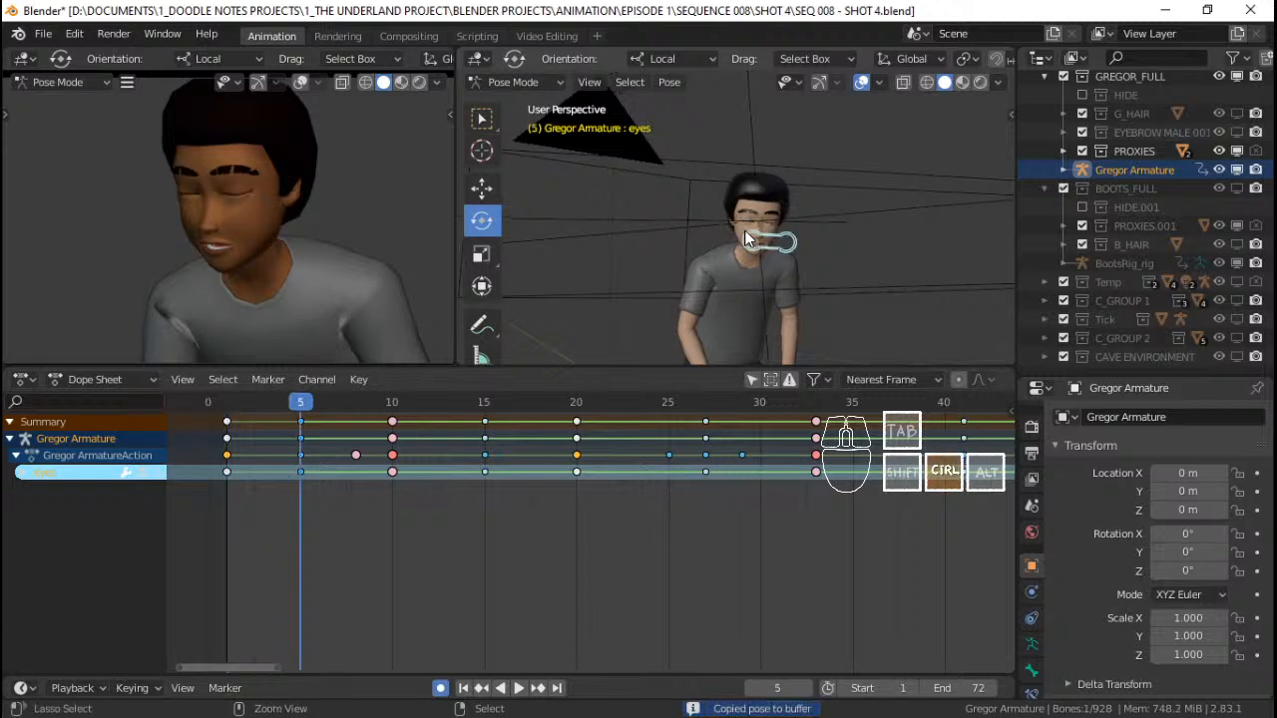
key("ctrl+v")
key("shift+Left")
key("space")
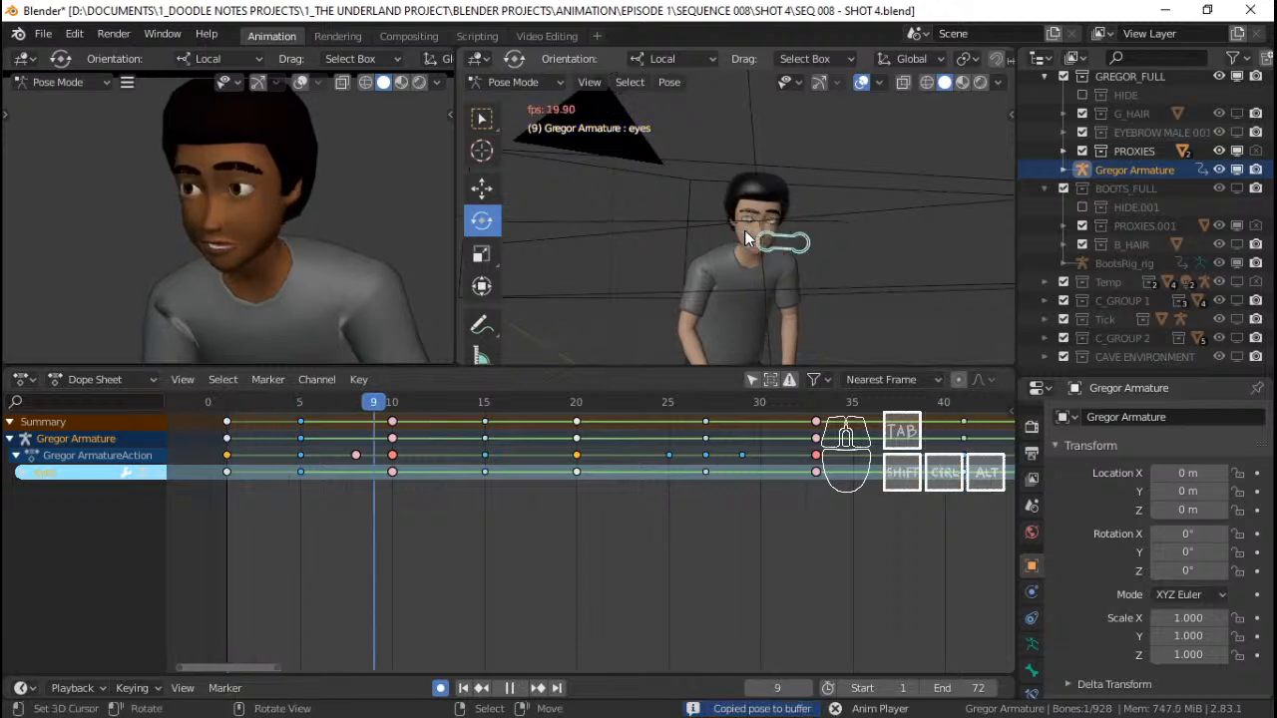
key("space")
Copy the eyes target's pose from frame 15 back to frame 10 and play the shot from the start
left_click_drag(247, 441, 360, 450)
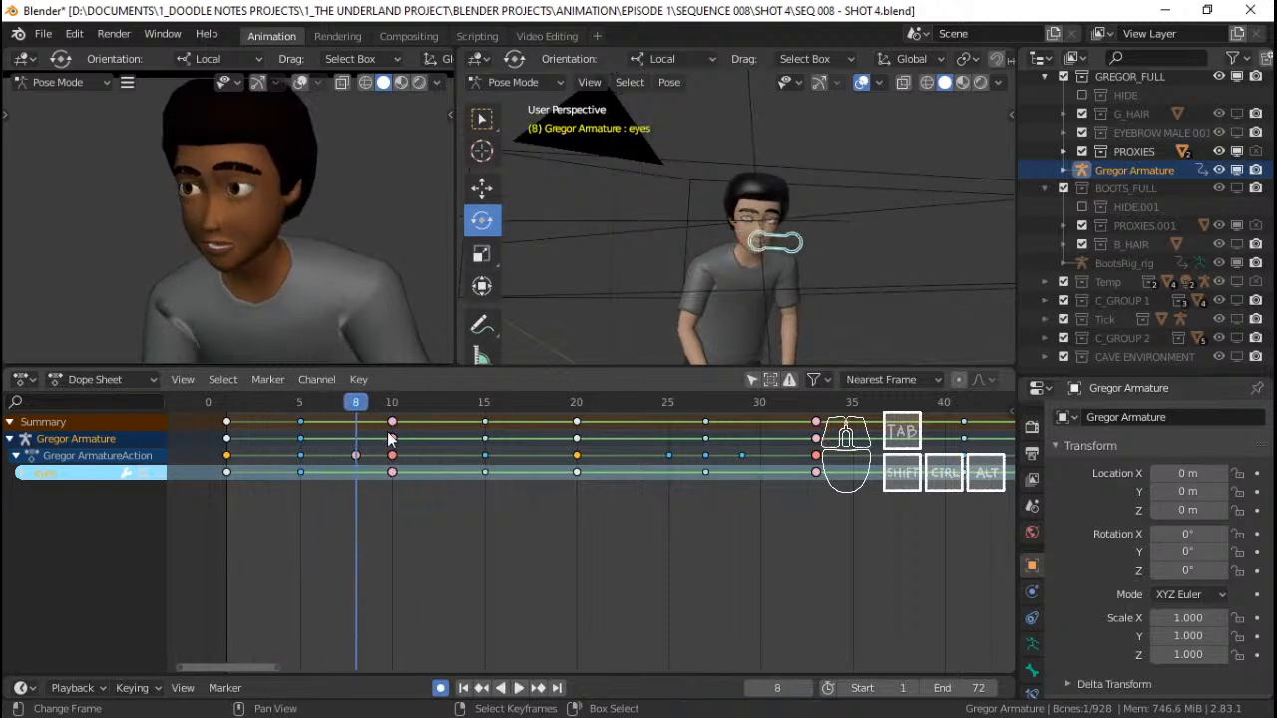
right_click(398, 424)
left_click(480, 440)
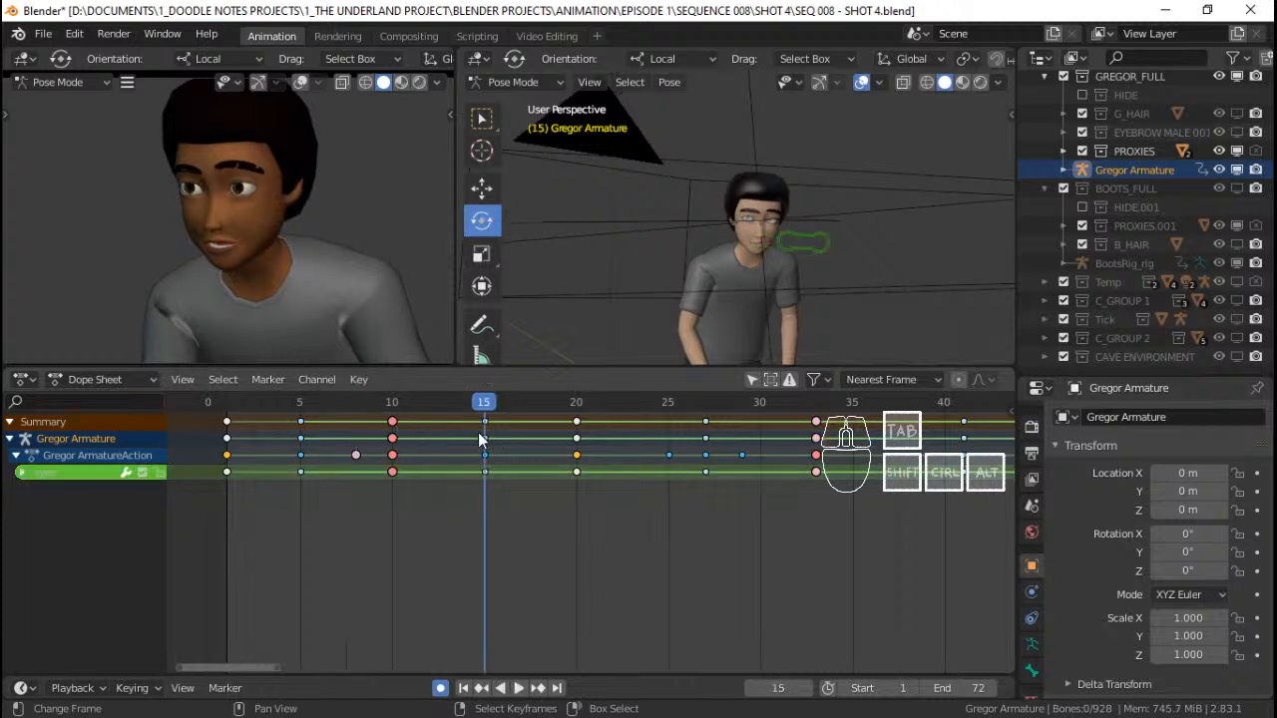
key("Up")
left_click(798, 246)
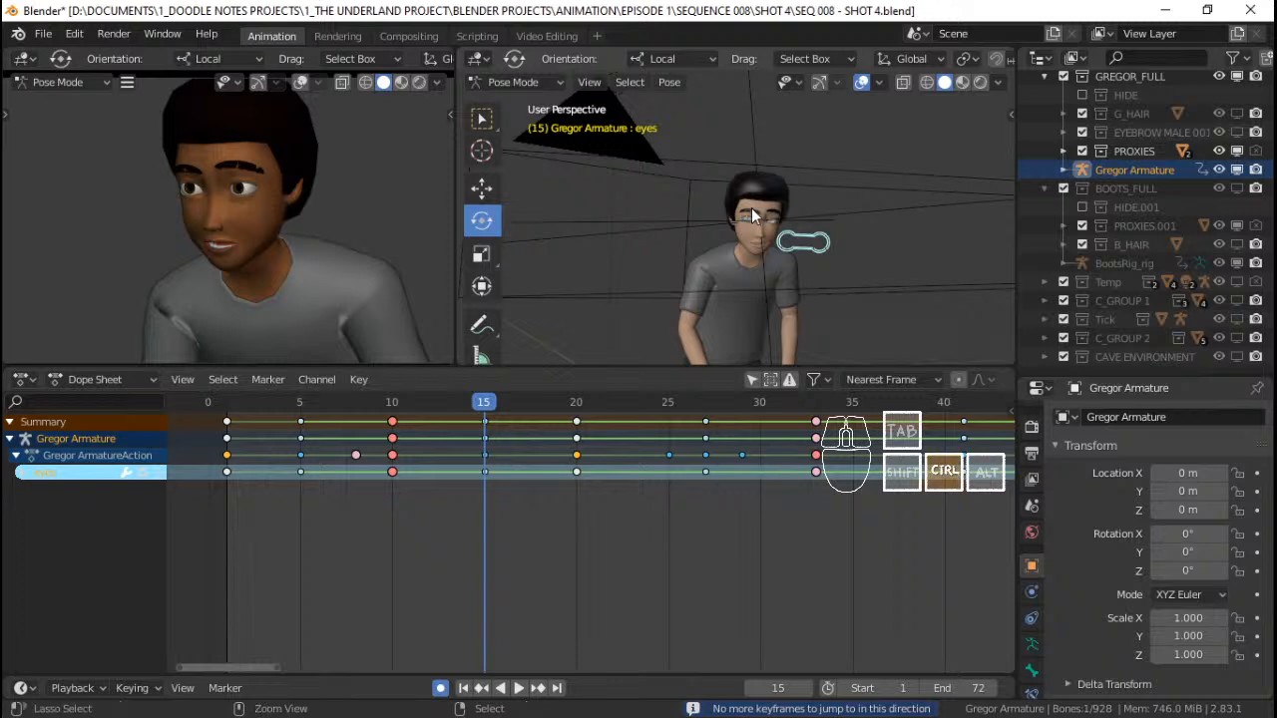
key("ctrl+c")
key("Down")
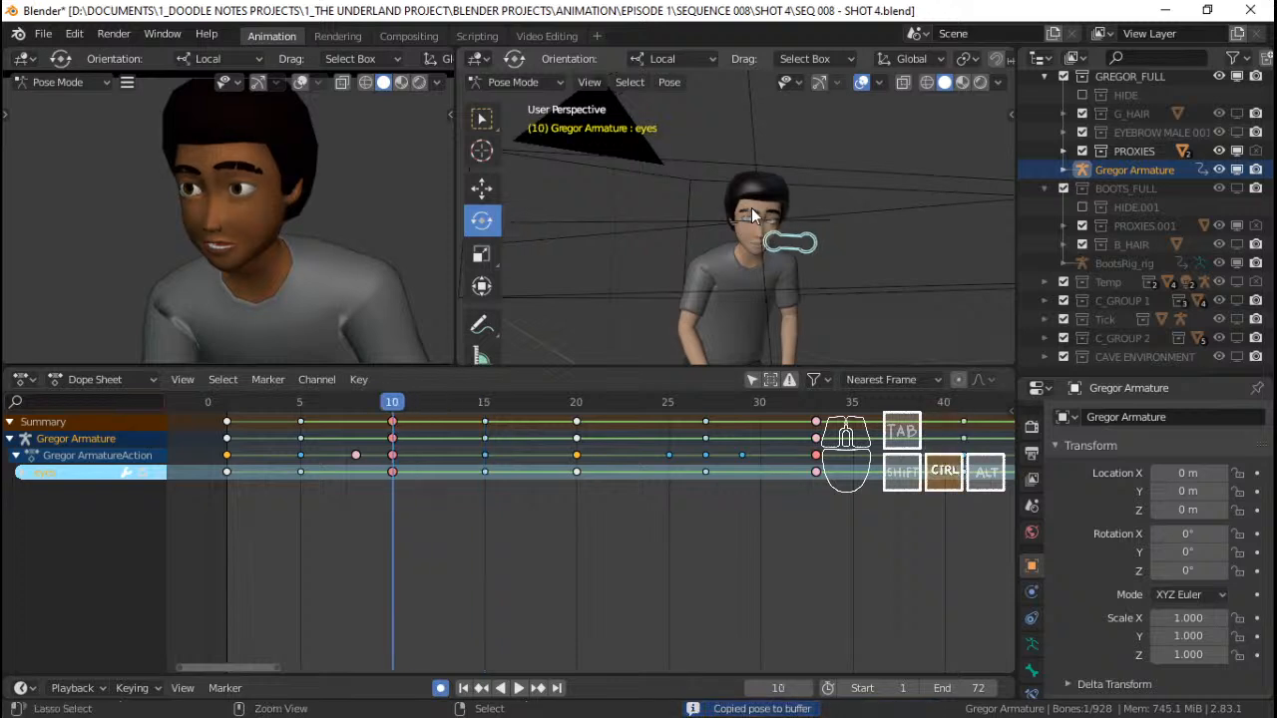
key("ctrl+v")
key("shift+Left")
key("space")
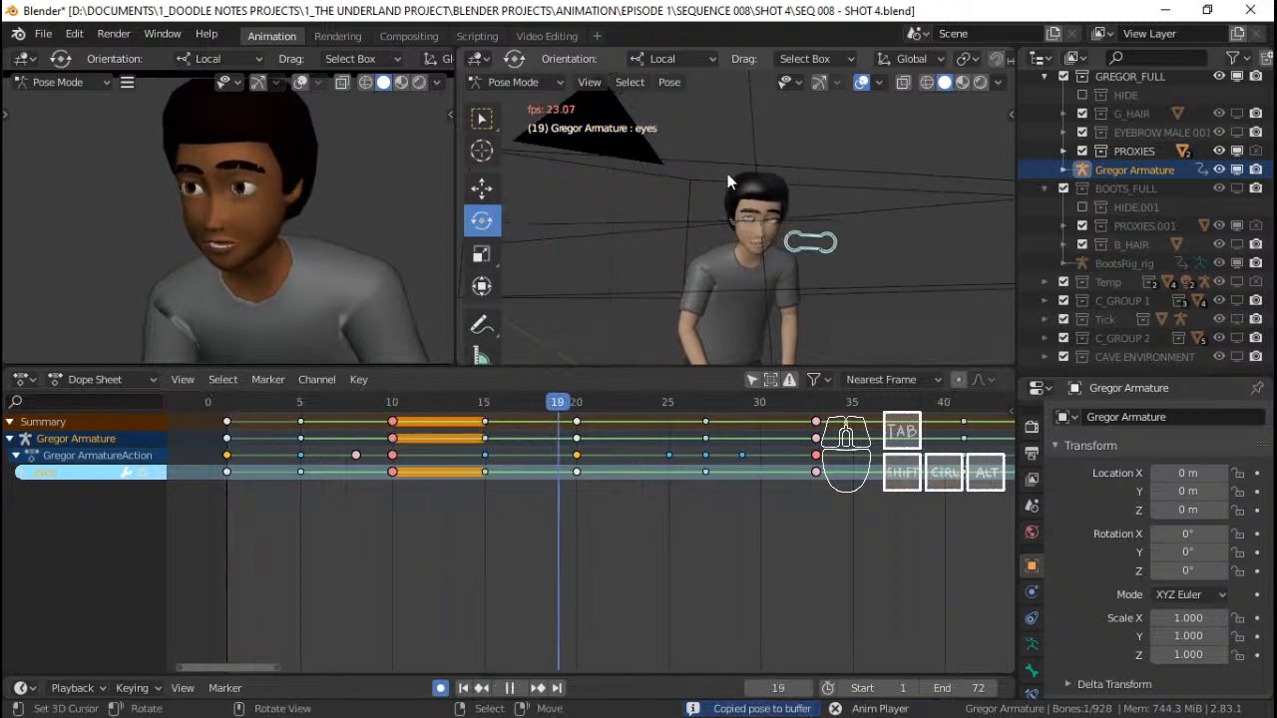
Replay the opening frames up to about frame 22 and save the file
key("space")
key("shift+Left")
key("space")
key("space")
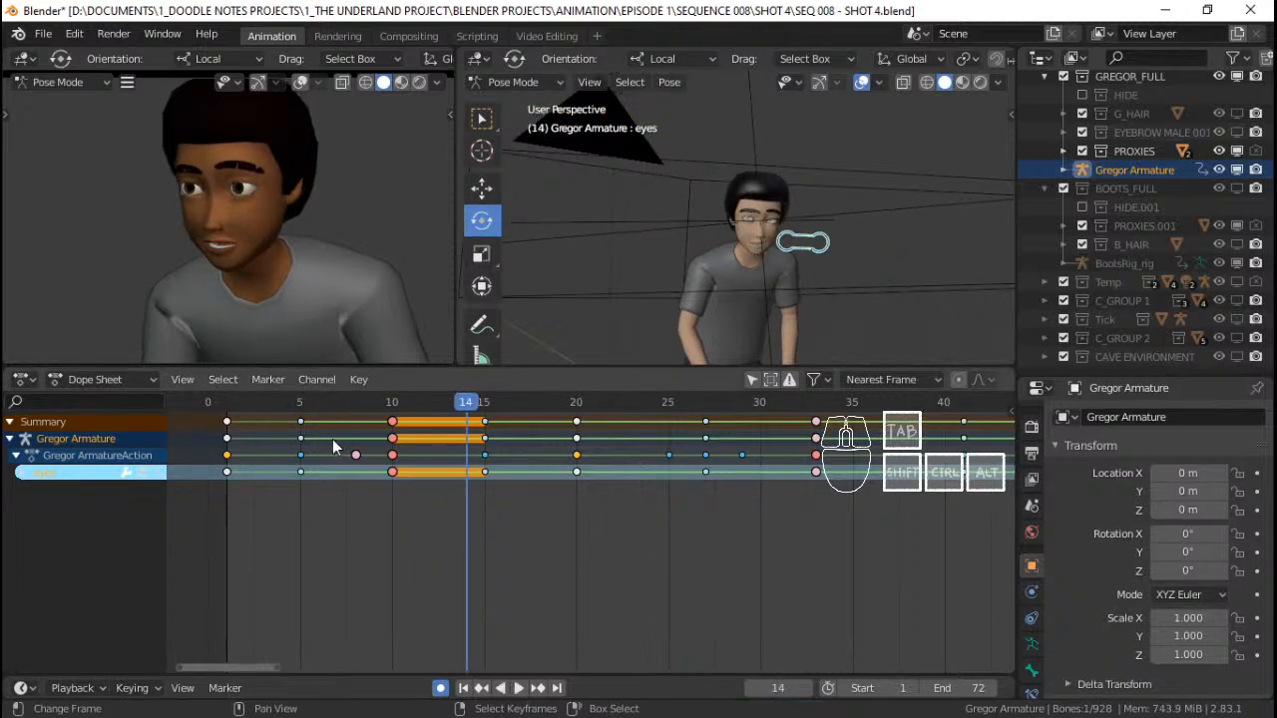
key("space")
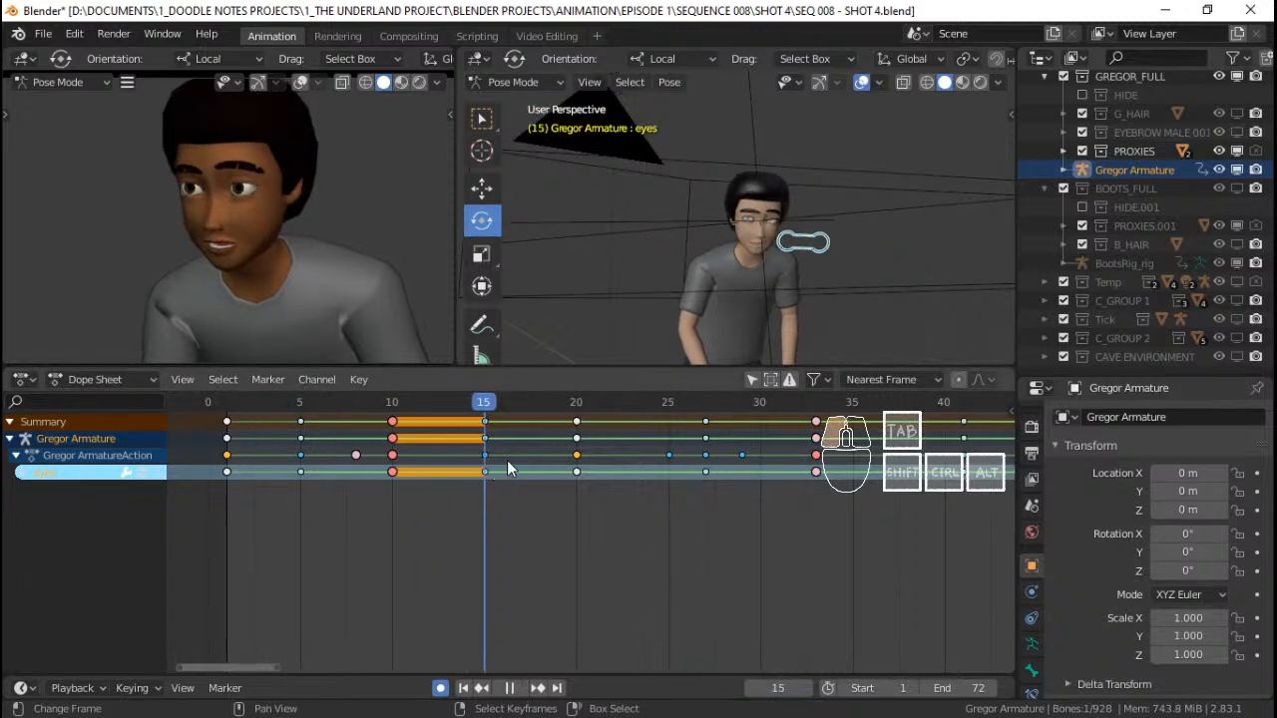
key("space")
key("ctrl+s")
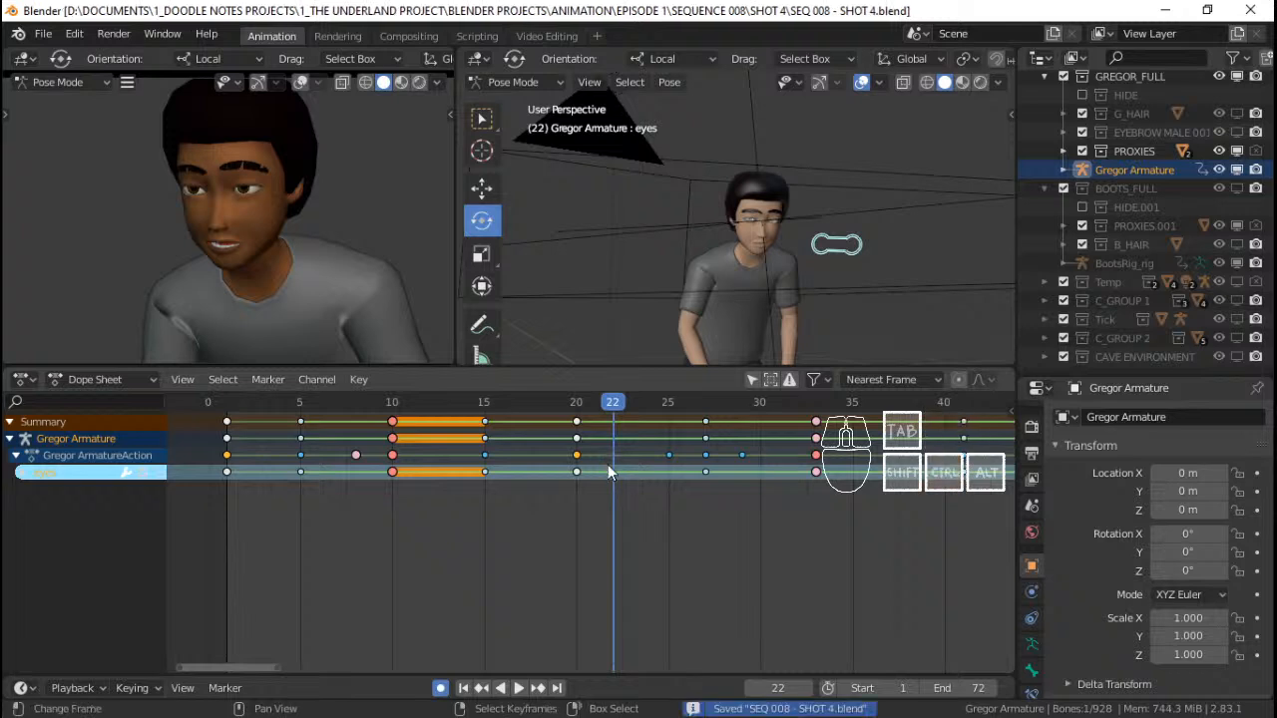
Replay the shot from the start and scrub between frames 15 and 17 to examine the eye direction
key("shift+Left")
key("space")
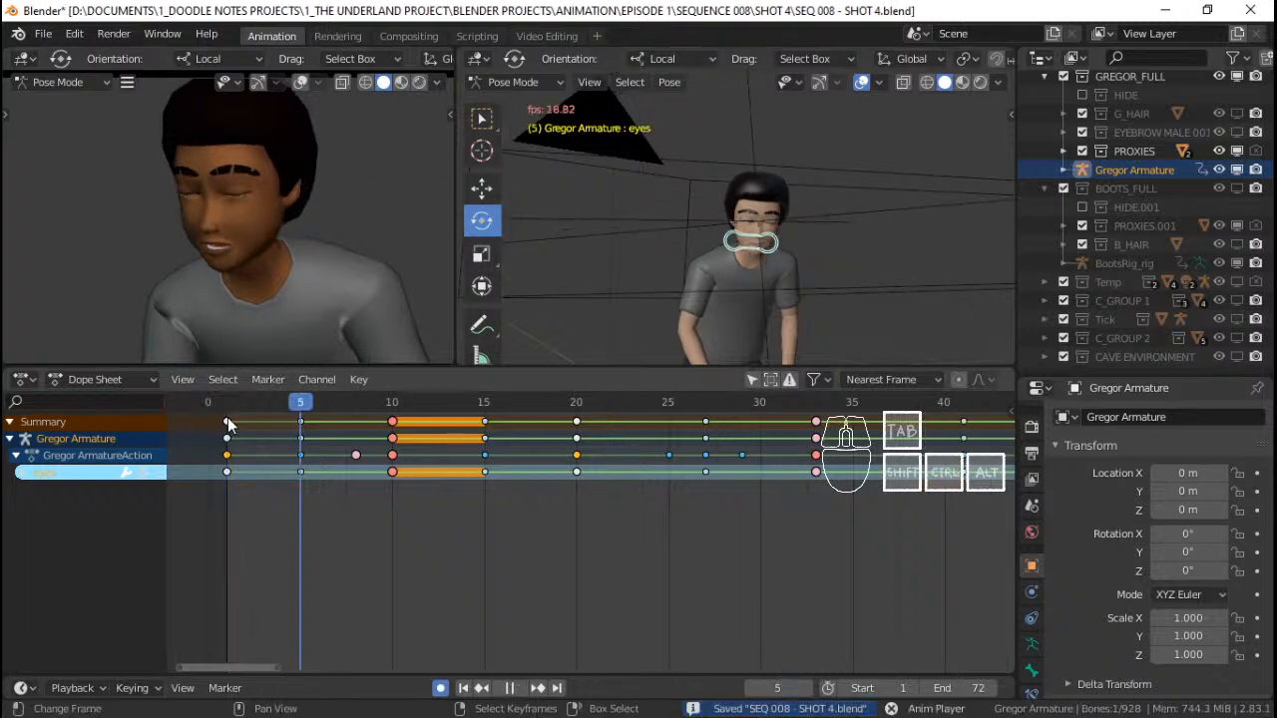
key("space")
key("shift+Left")
key("space")
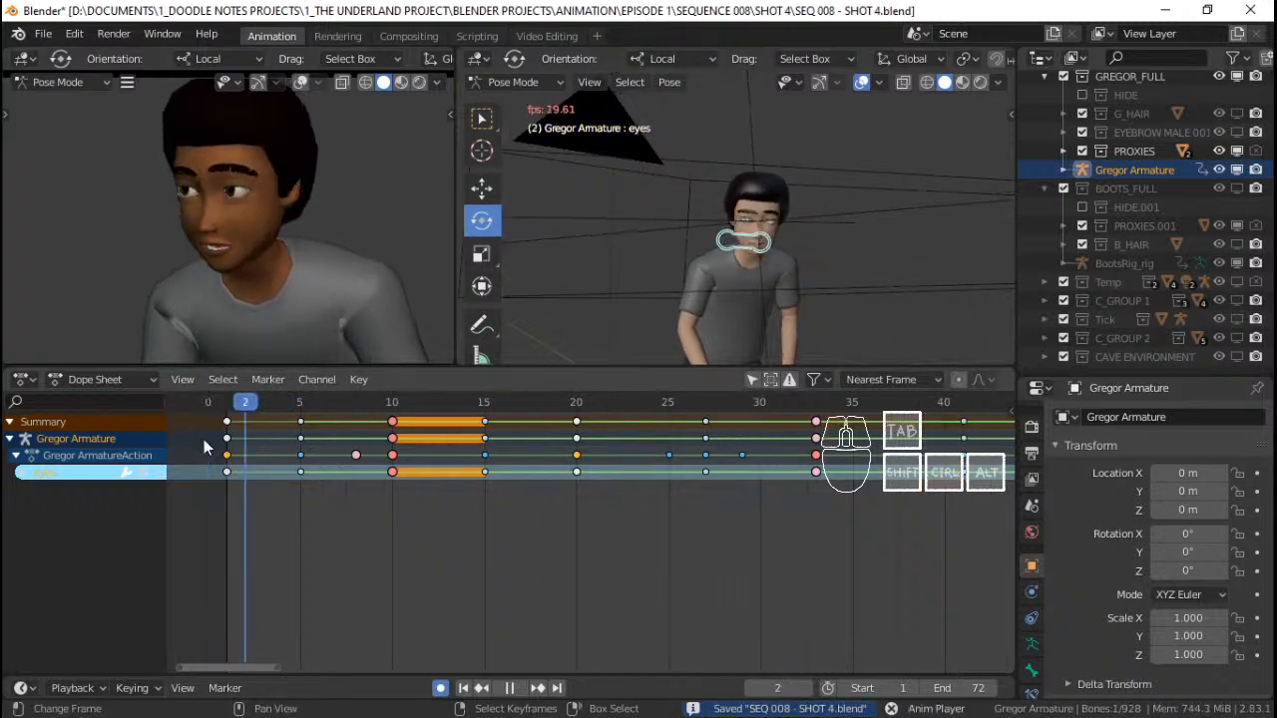
key("space")
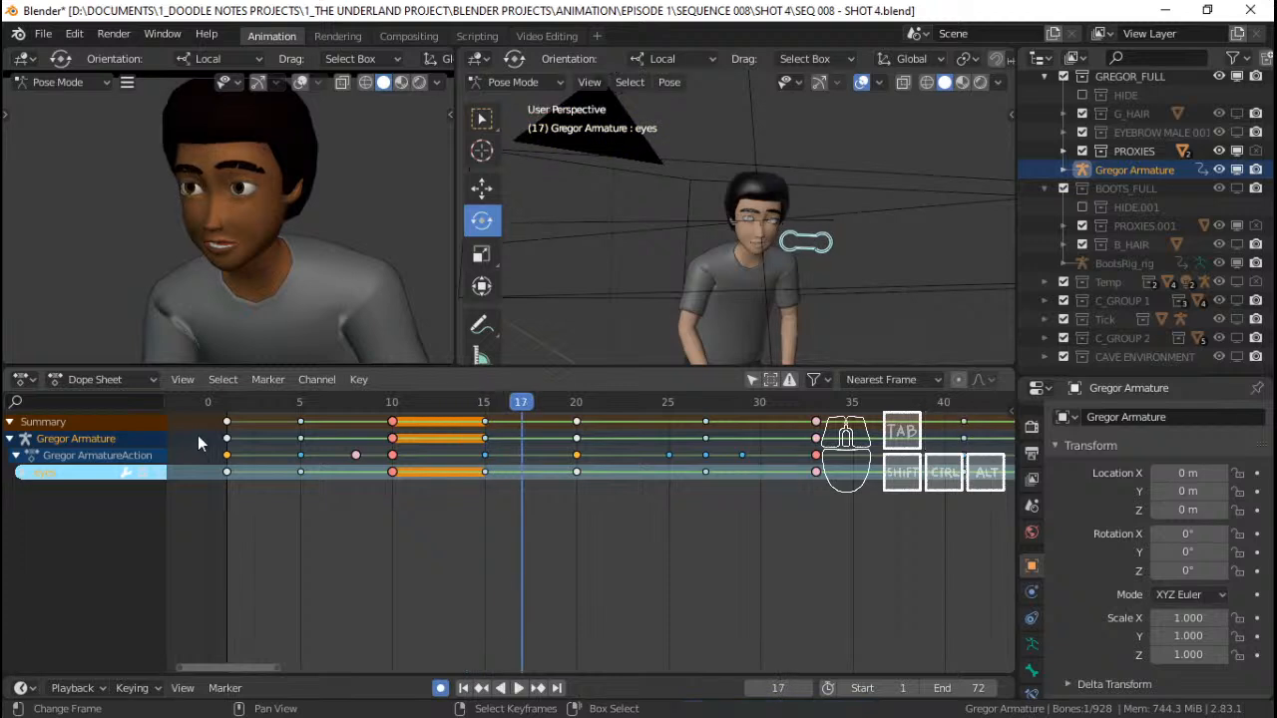
left_click(479, 457)
key("space")
left_click_drag(504, 450, 527, 450)
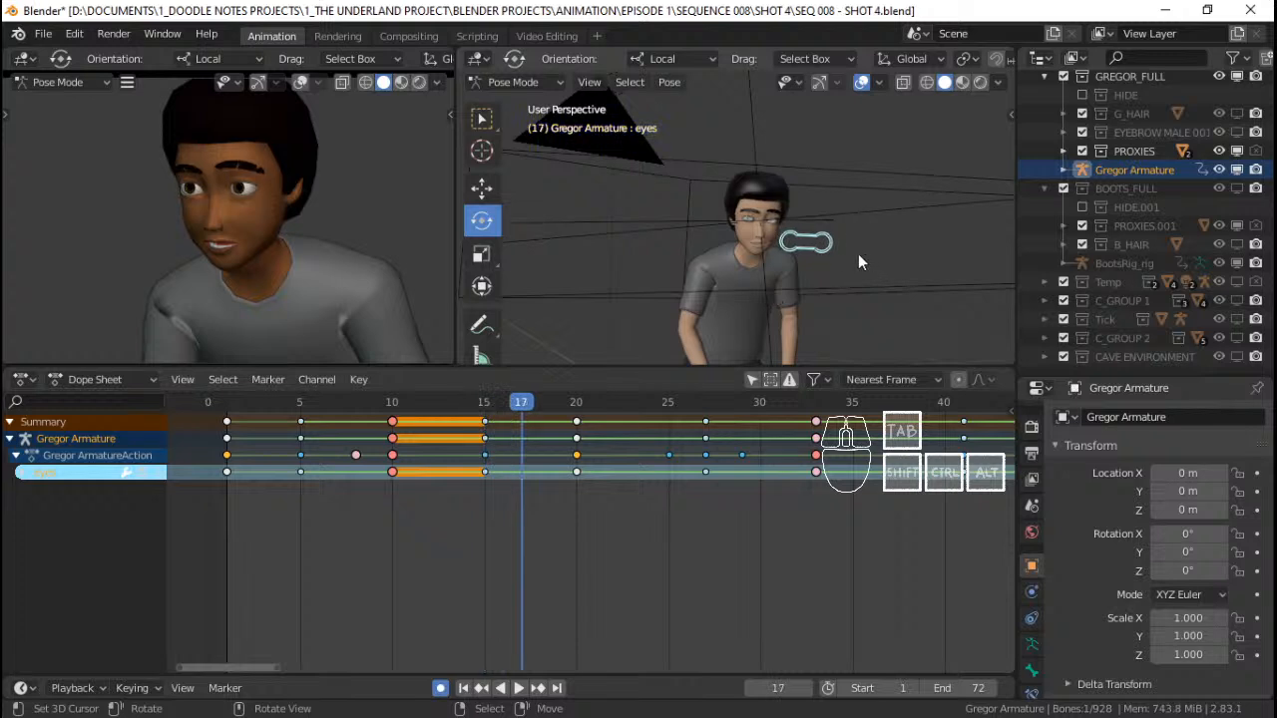
key("g")
key("Escape")
key("g")
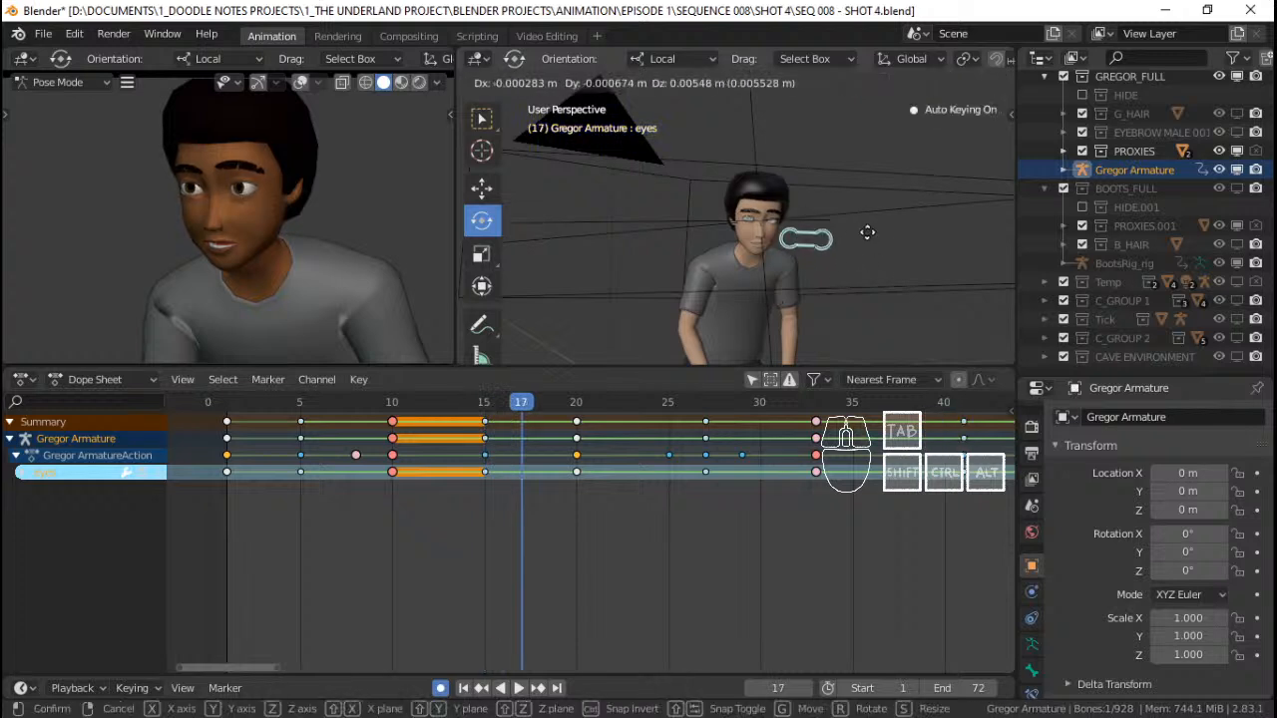
right_click(867, 232)
key("g")
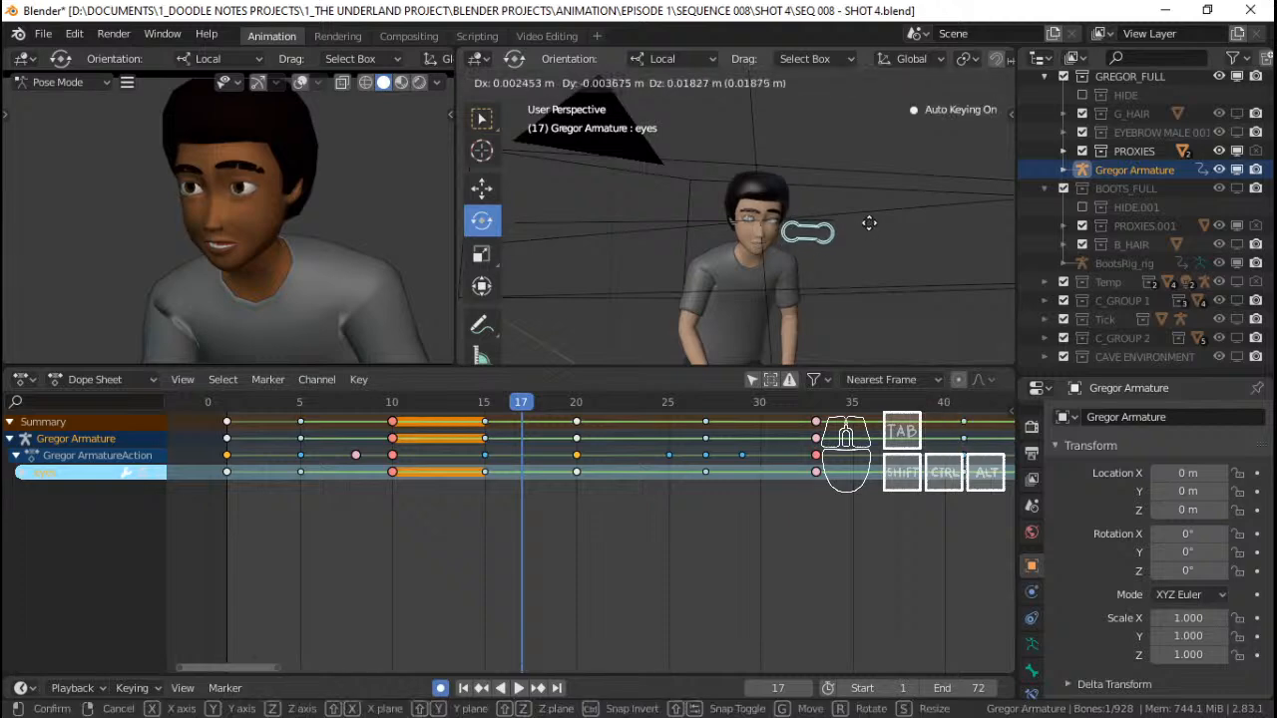
right_click(870, 224)
Raise the eyes target slightly at frame 17 and copy that pose to the keyframe at frame 20
key("g")
left_click(872, 215)
key("ctrl+c")
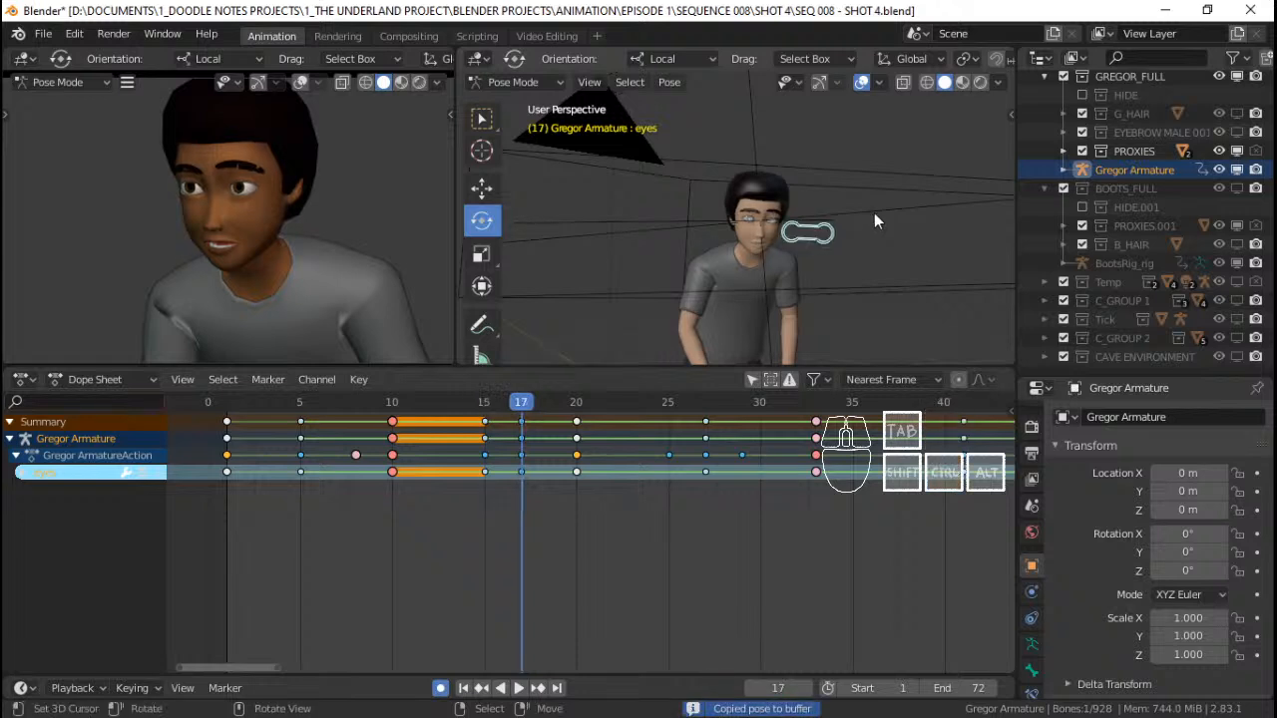
key("Up")
key("ctrl+v")
Play the shot from the start and scrub through frames 15 to 28 to check the eyes target's movement
key("shift+Left")
key("space")
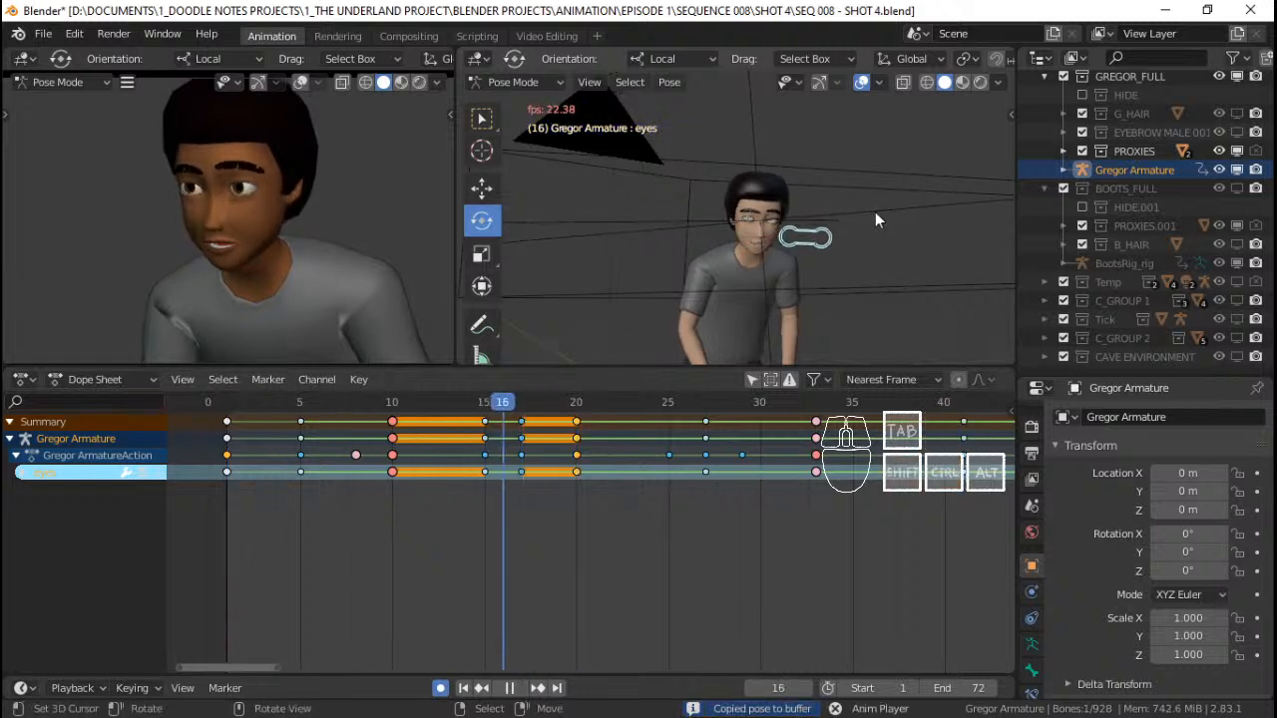
key("space")
left_click_drag(485, 459, 580, 447)
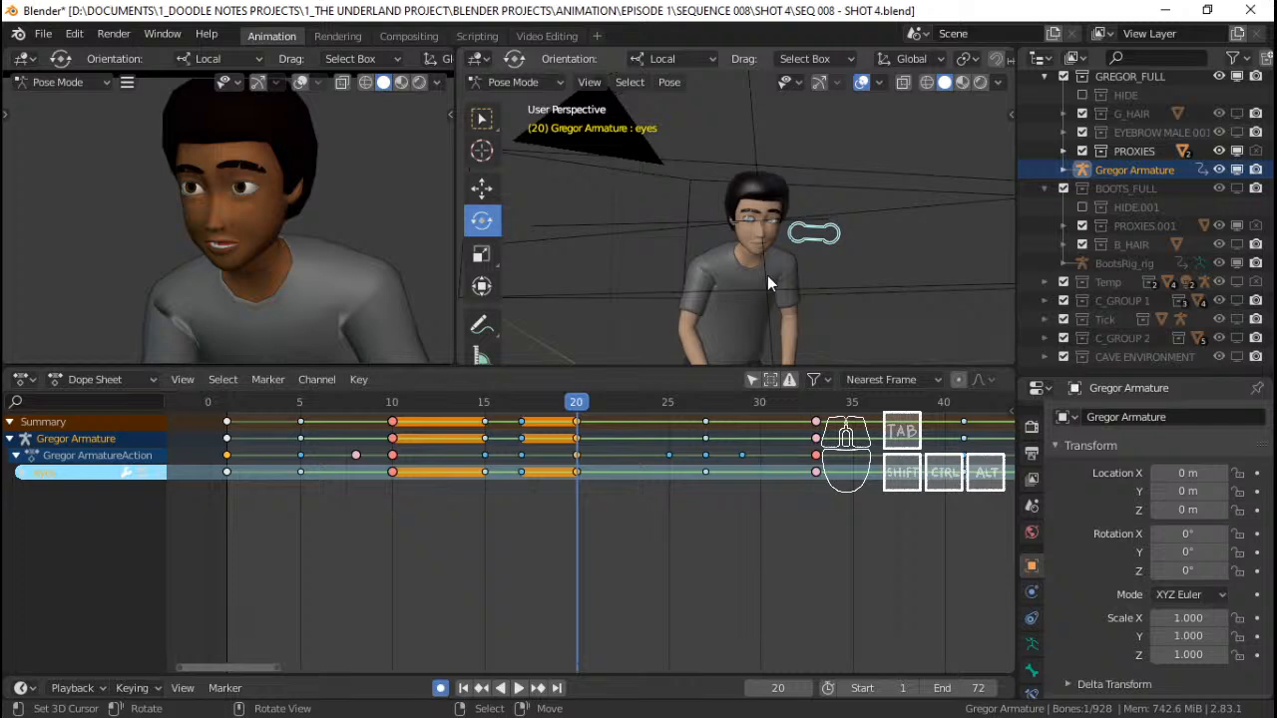
key("Down")
key("Down")
key("Down")
key("space")
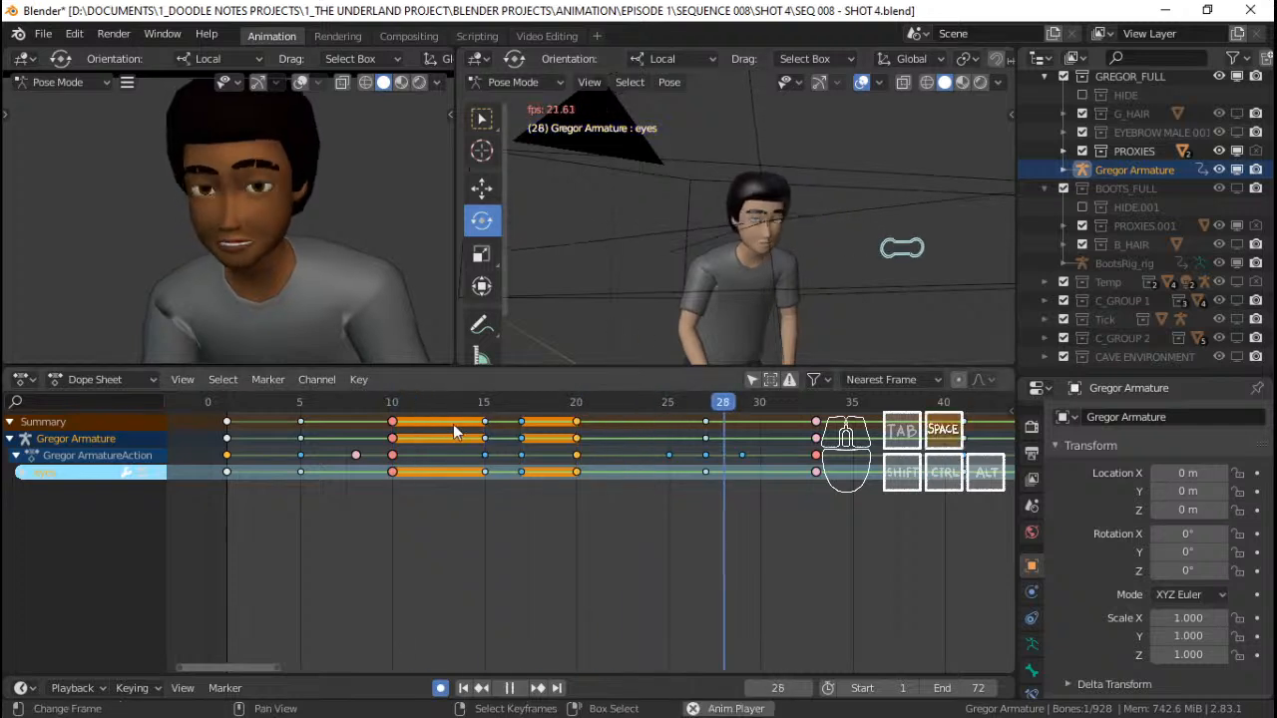
left_click_drag(453, 424, 593, 457)
key("Left")
Try pasting the eyes target's pose from frame 20 onto frame 27 and compare the two frames
key("ctrl+c")
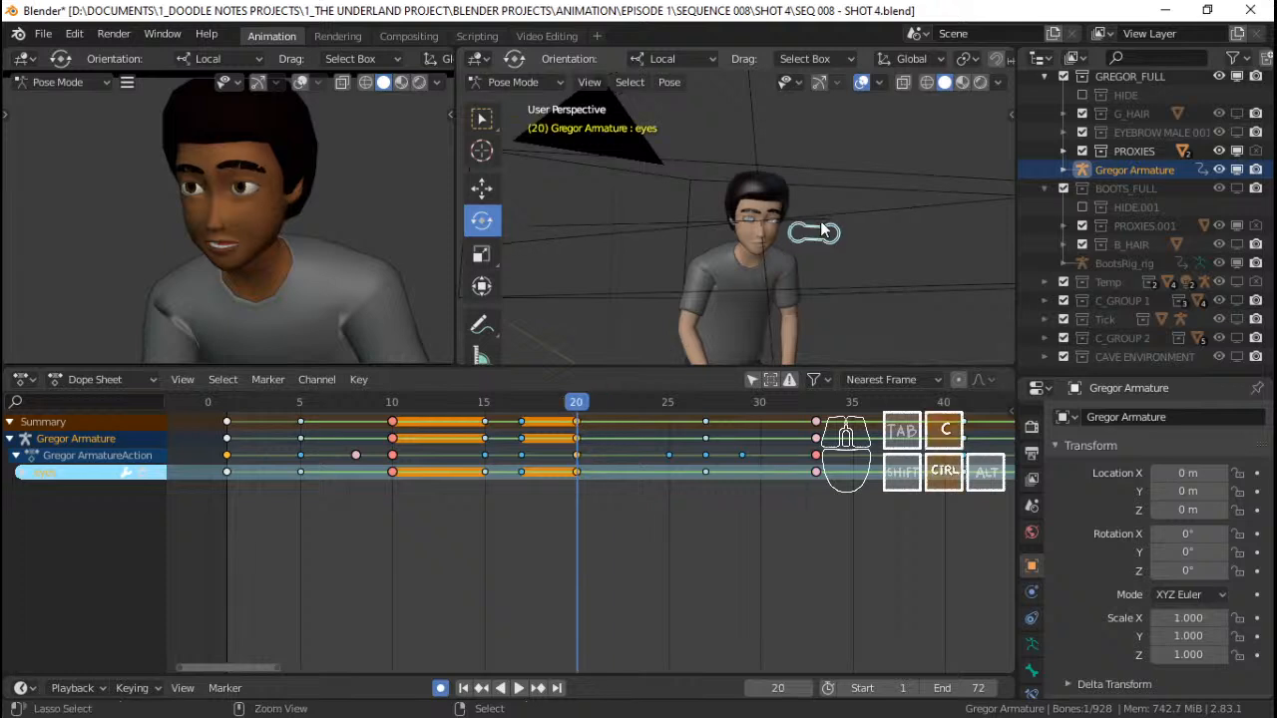
key("Up")
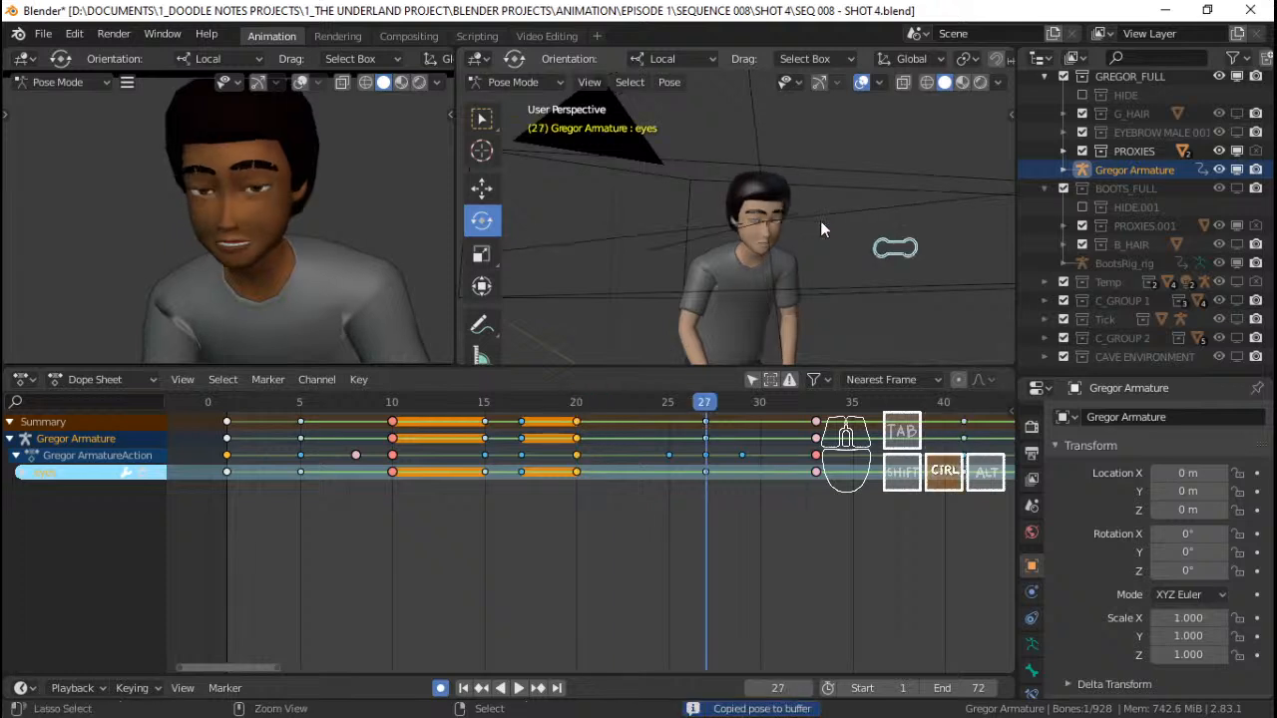
key("ctrl+v")
key("Down")
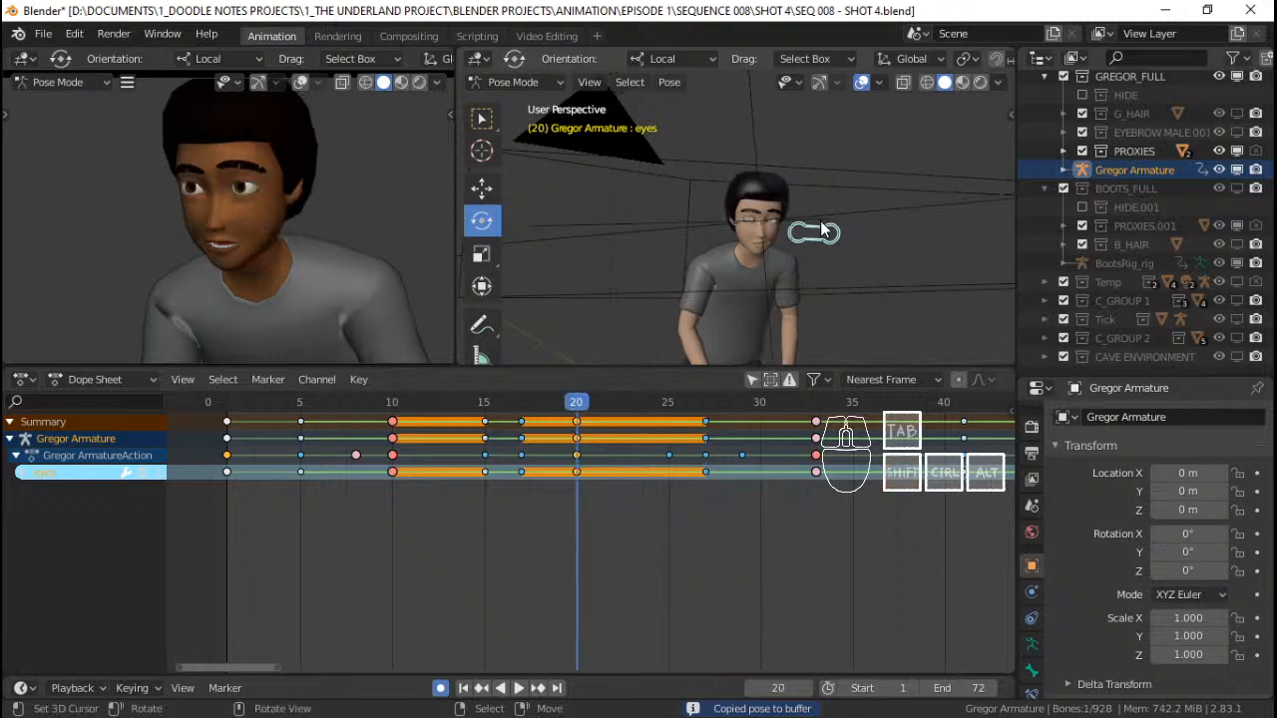
key("Up")
key("Down")
Snap the 3D cursor to the eyes target at frame 20, and snap the target to it at frame 27 keeping its offset
key("shift+s")
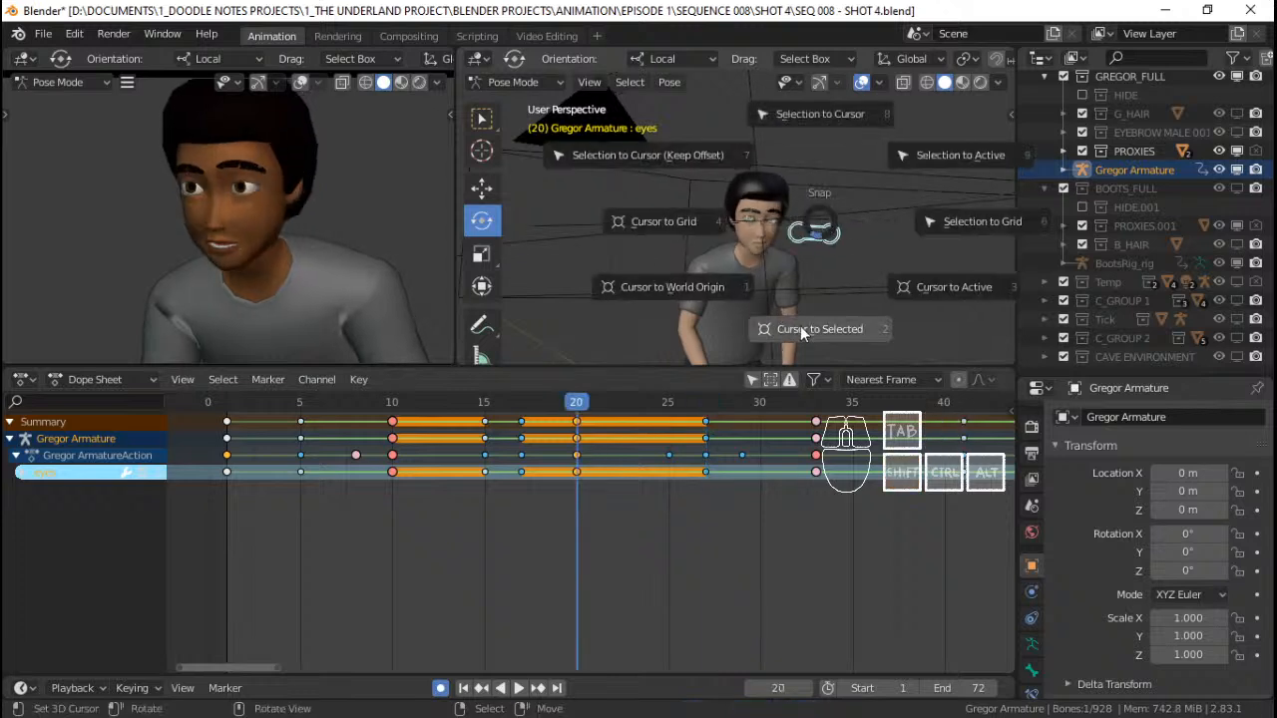
left_click(803, 332)
scroll(840, 251, "up", 3)
middle_click_drag(828, 252, 811, 208, "shift")
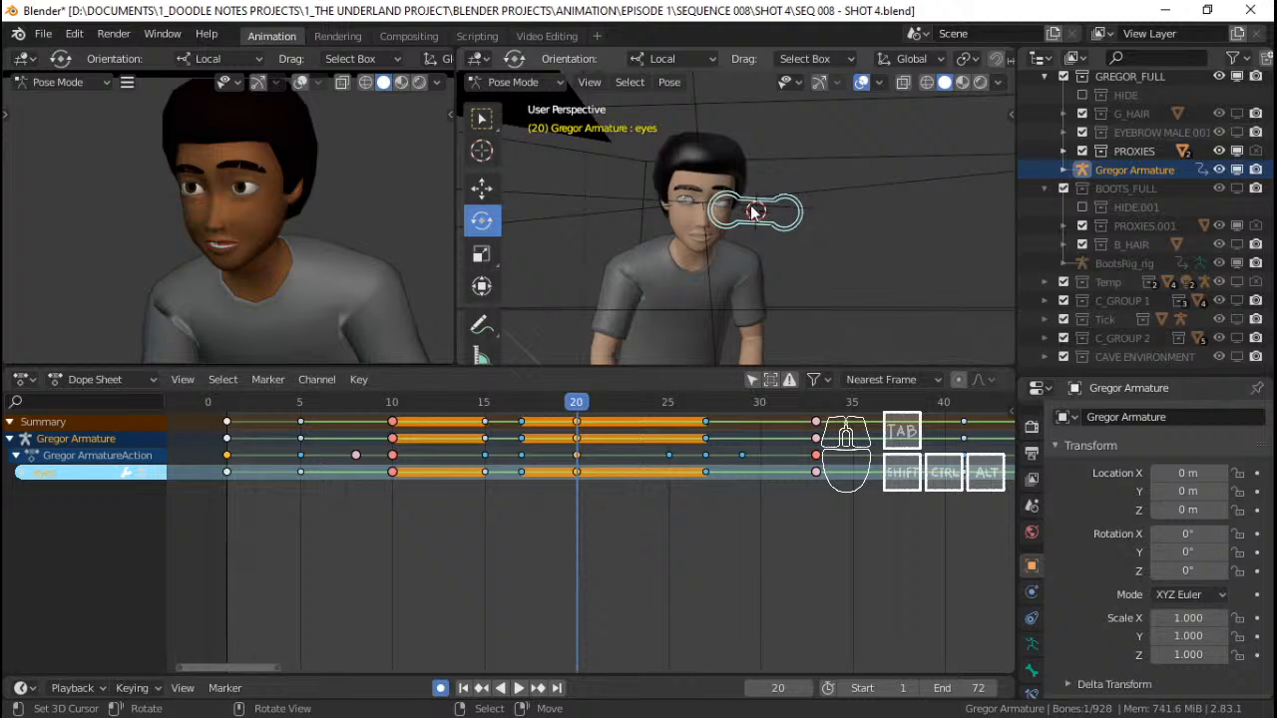
key("Up")
key("shift+s")
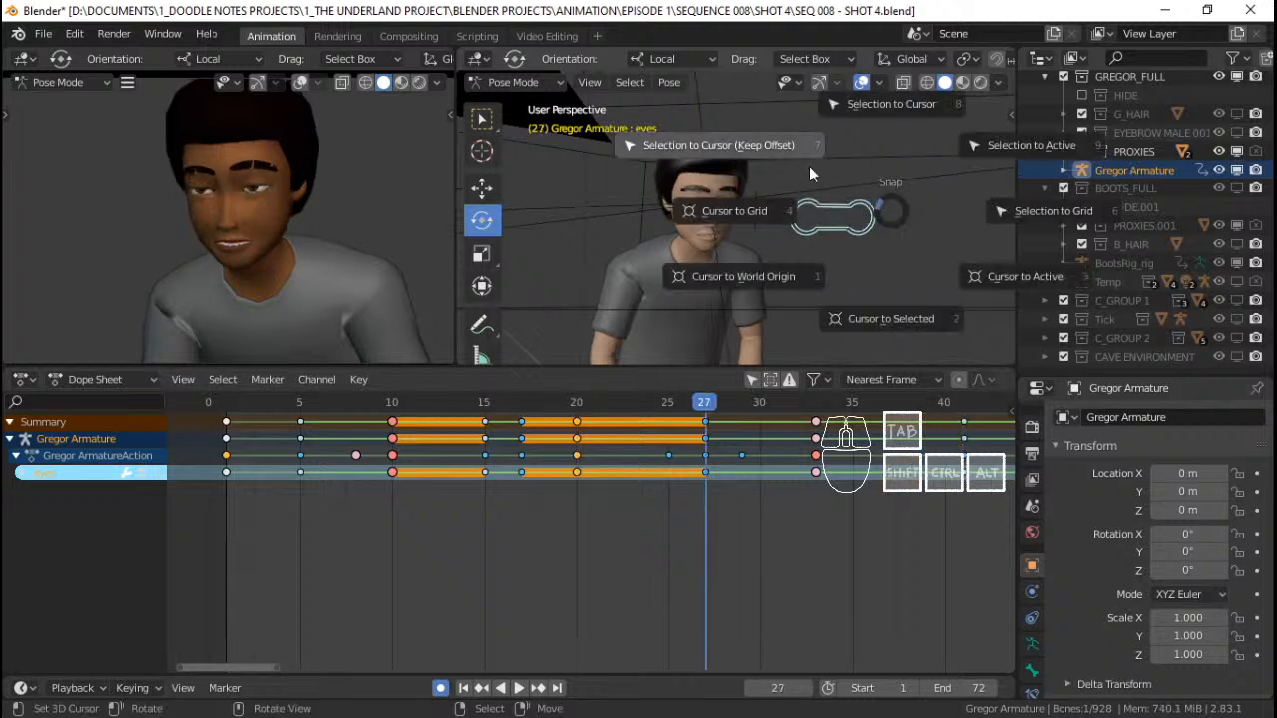
left_click(752, 145)
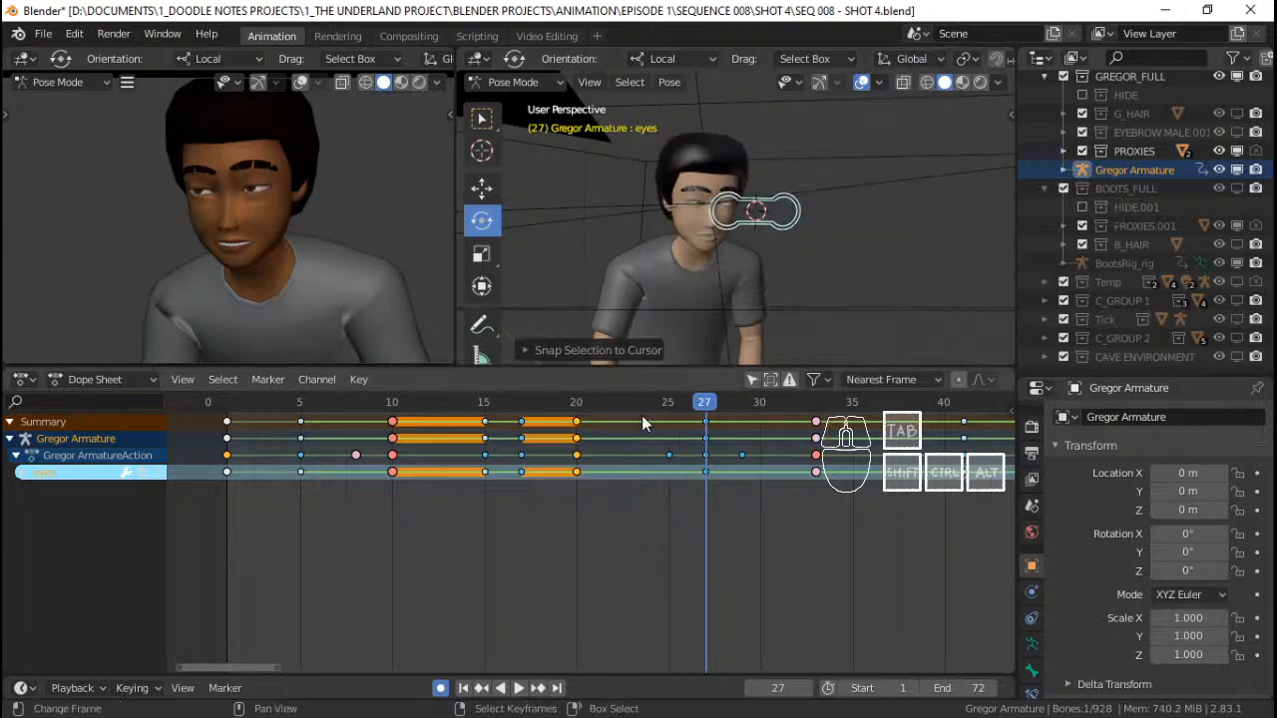
Scrub between frames 15 and 34 to check how the eyes move through the second blink
left_click_drag(535, 439, 632, 441)
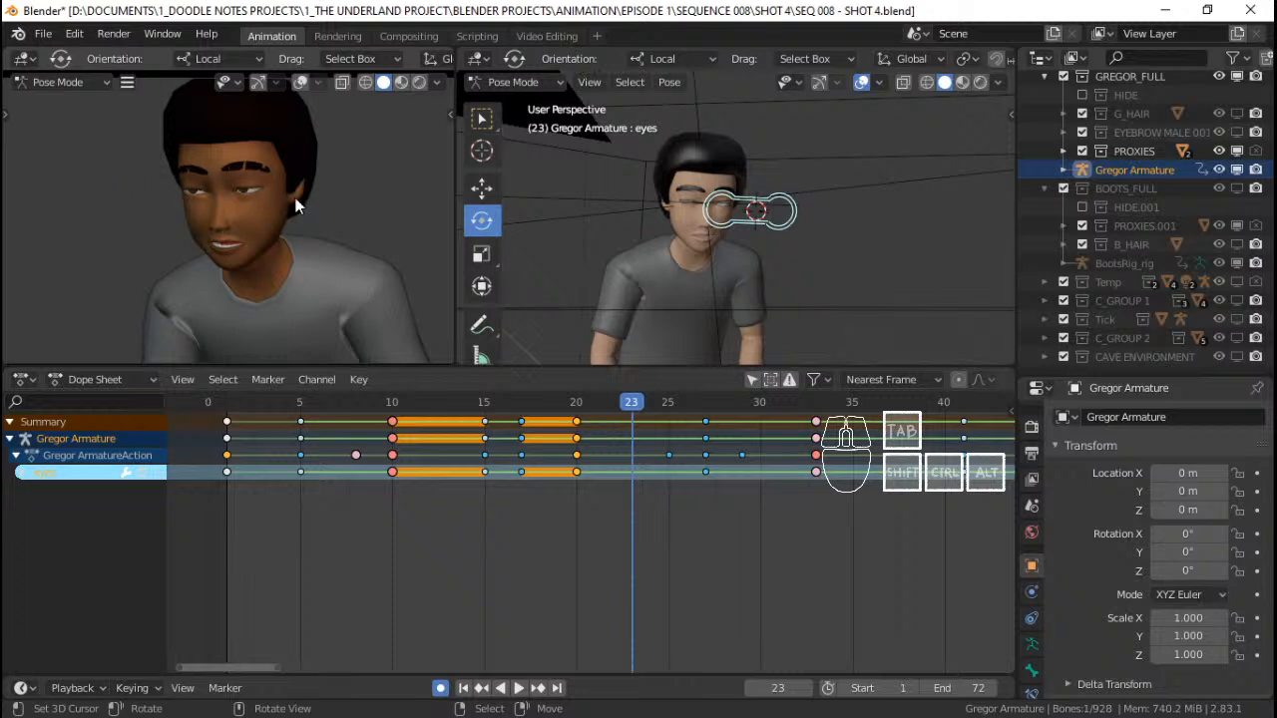
left_click_drag(540, 431, 700, 455)
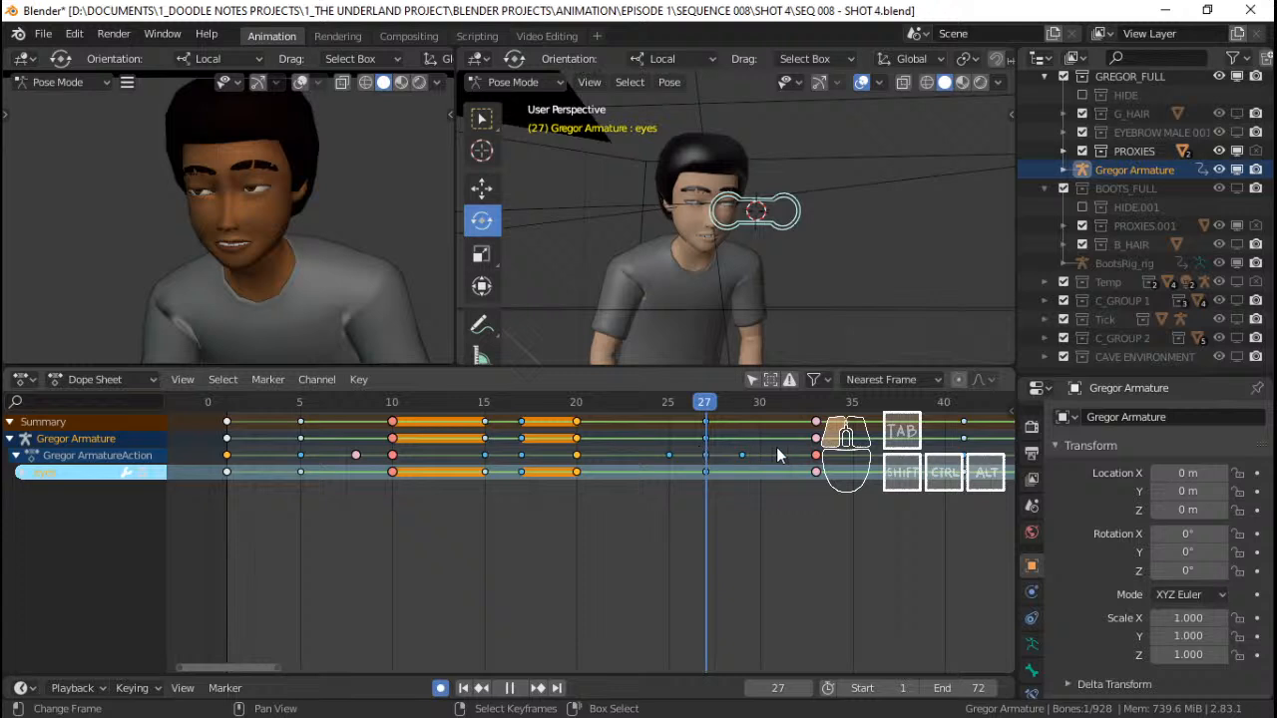
left_click_drag(778, 455, 836, 455)
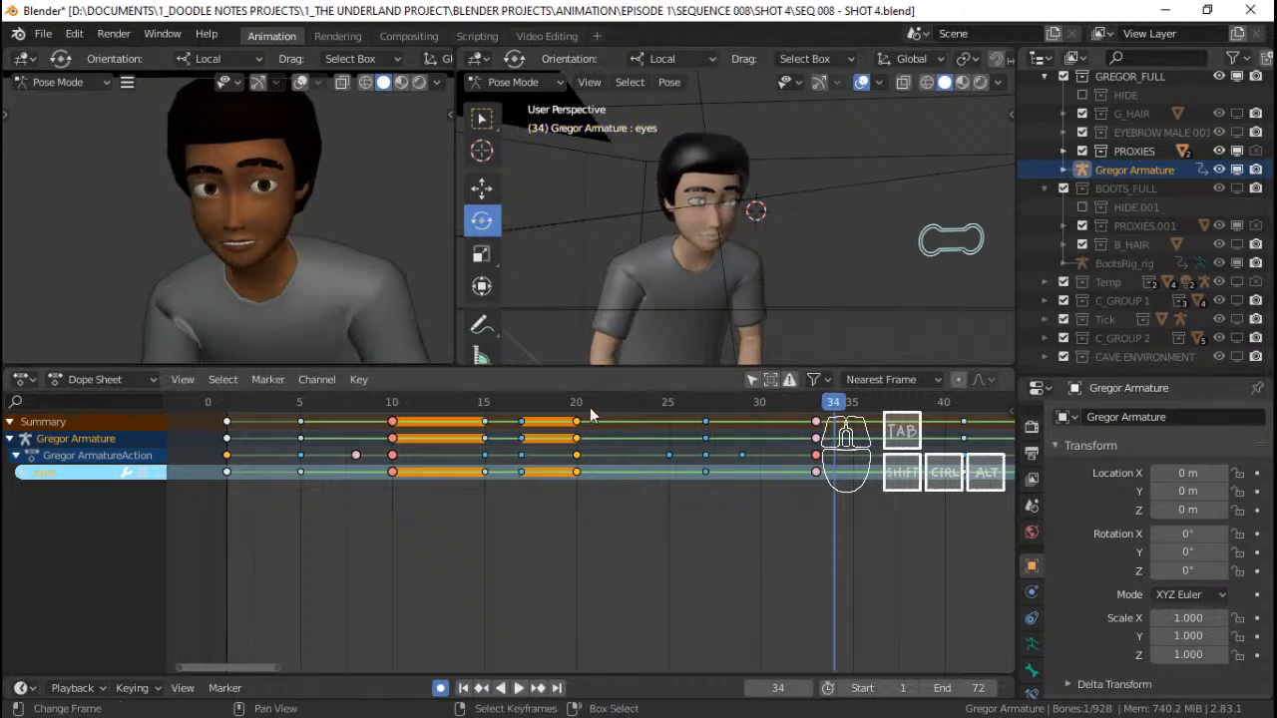
left_click(483, 442)
key("space")
key("Escape")
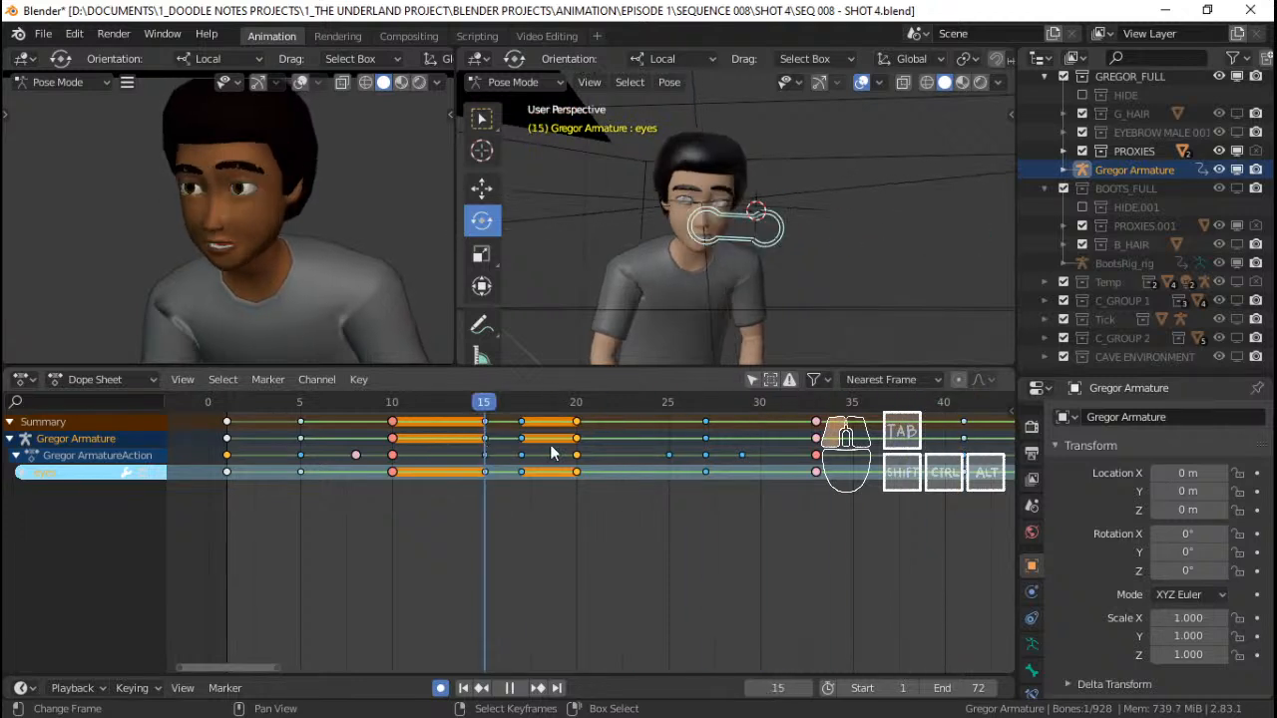
left_click_drag(550, 444, 768, 431)
Move the eyes target's keyframe from frame 33 to frame 30 and play the result from about frame 24
key("Up")
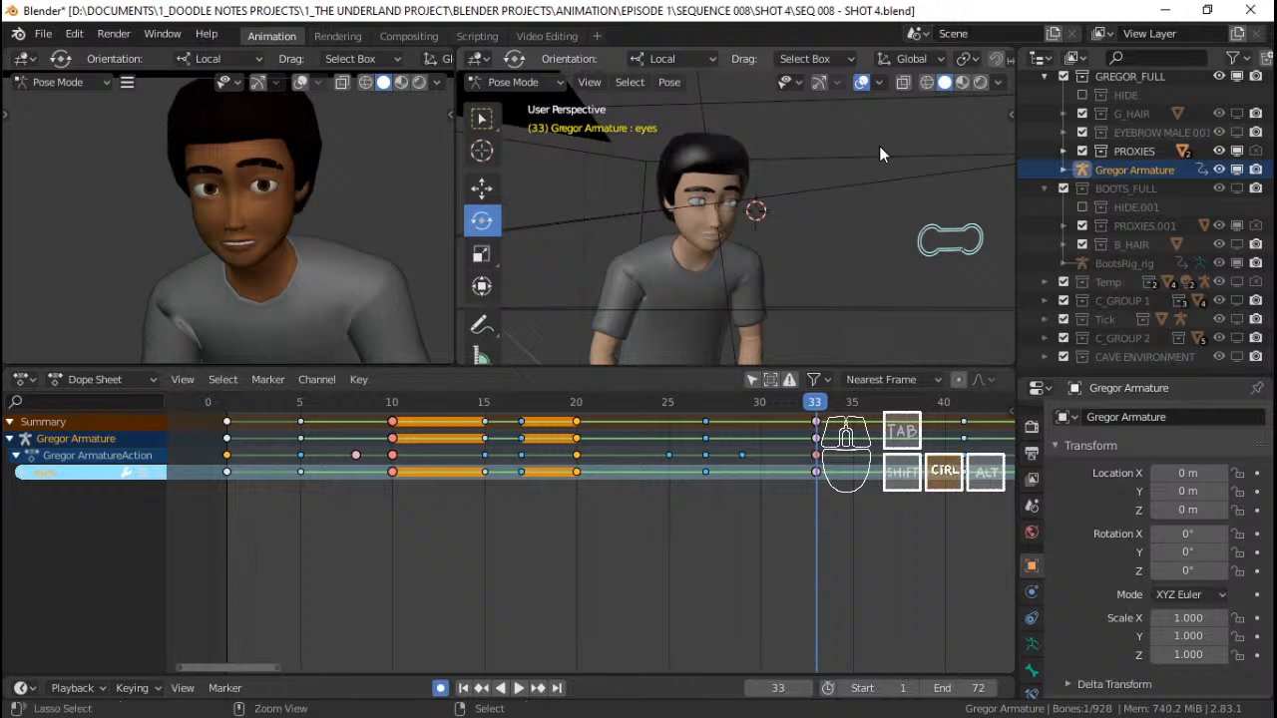
key("ctrl+c")
left_click_drag(699, 433, 760, 436)
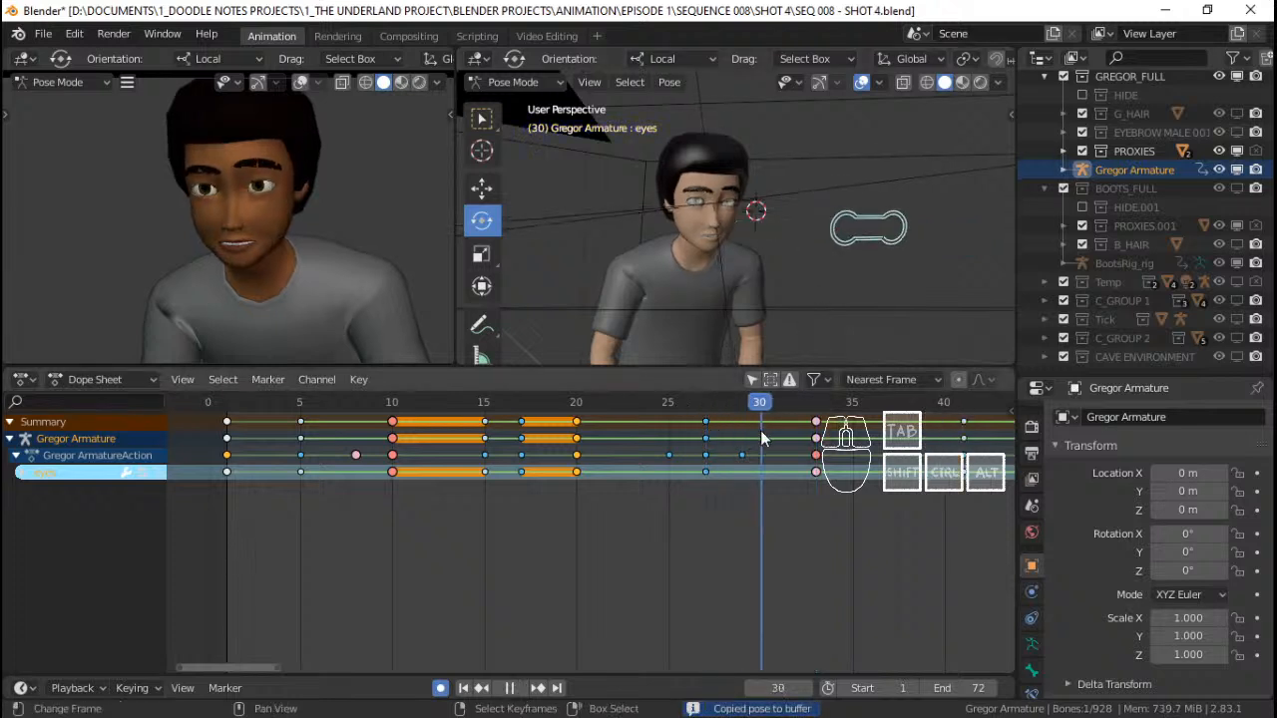
right_click(816, 423)
key("shift+s")
left_click(684, 426)
left_click(655, 424)
key("space")
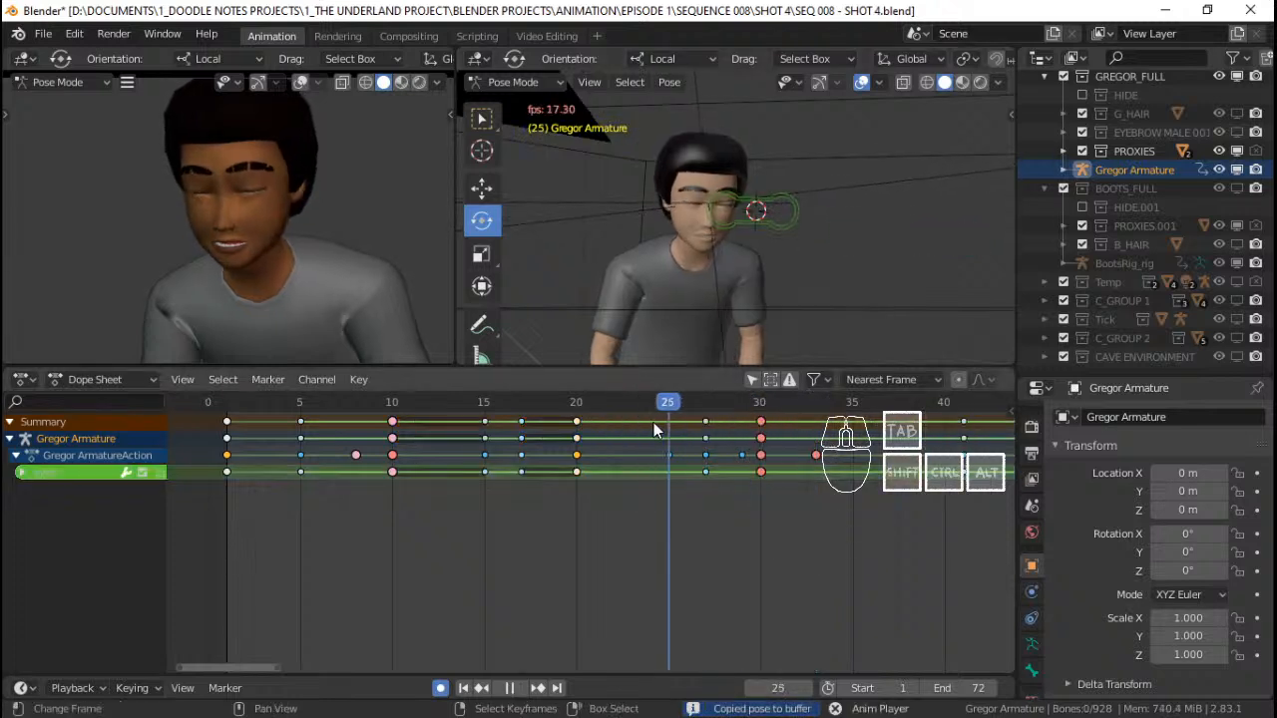
Move the eyes target's keyframe from frame 27 to frame 25
key("space")
left_click(581, 428)
key("space")
key("space")
left_click_drag(582, 428, 675, 431)
right_click(698, 427)
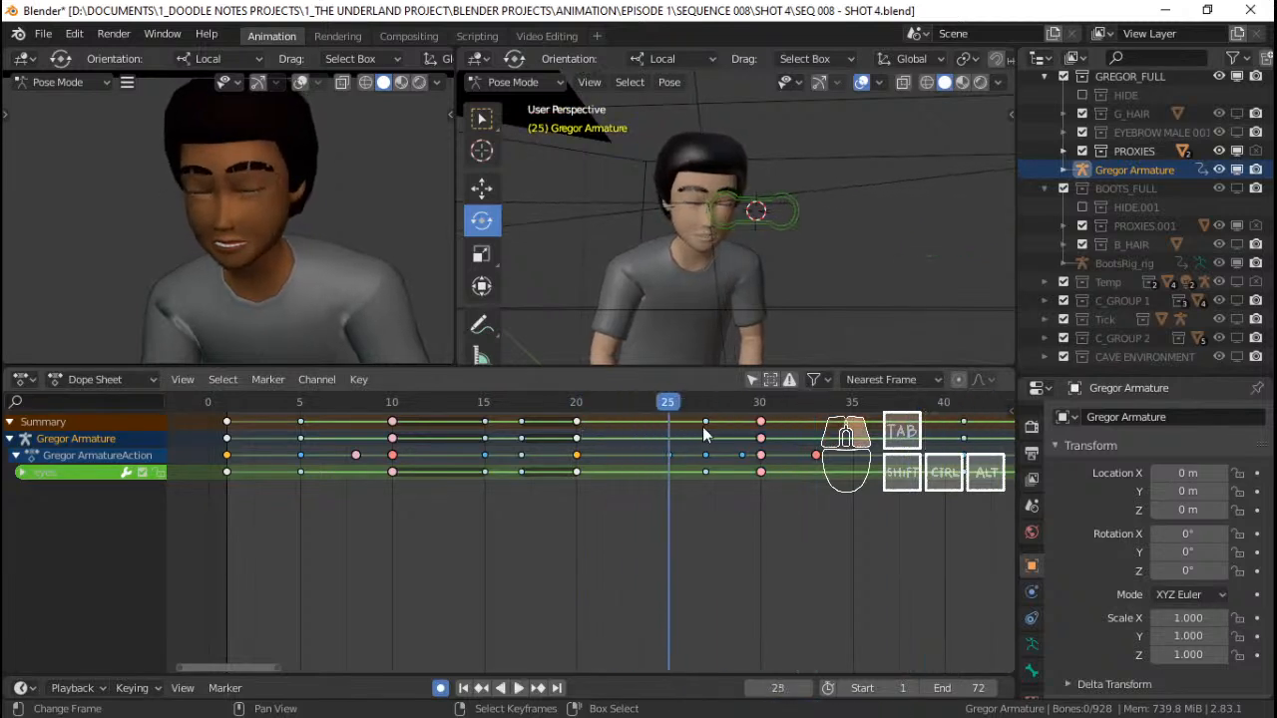
key("shift+s")
left_click(548, 404)
Move the eyes target's keyframe from frame 30 to frame 28
key("space")
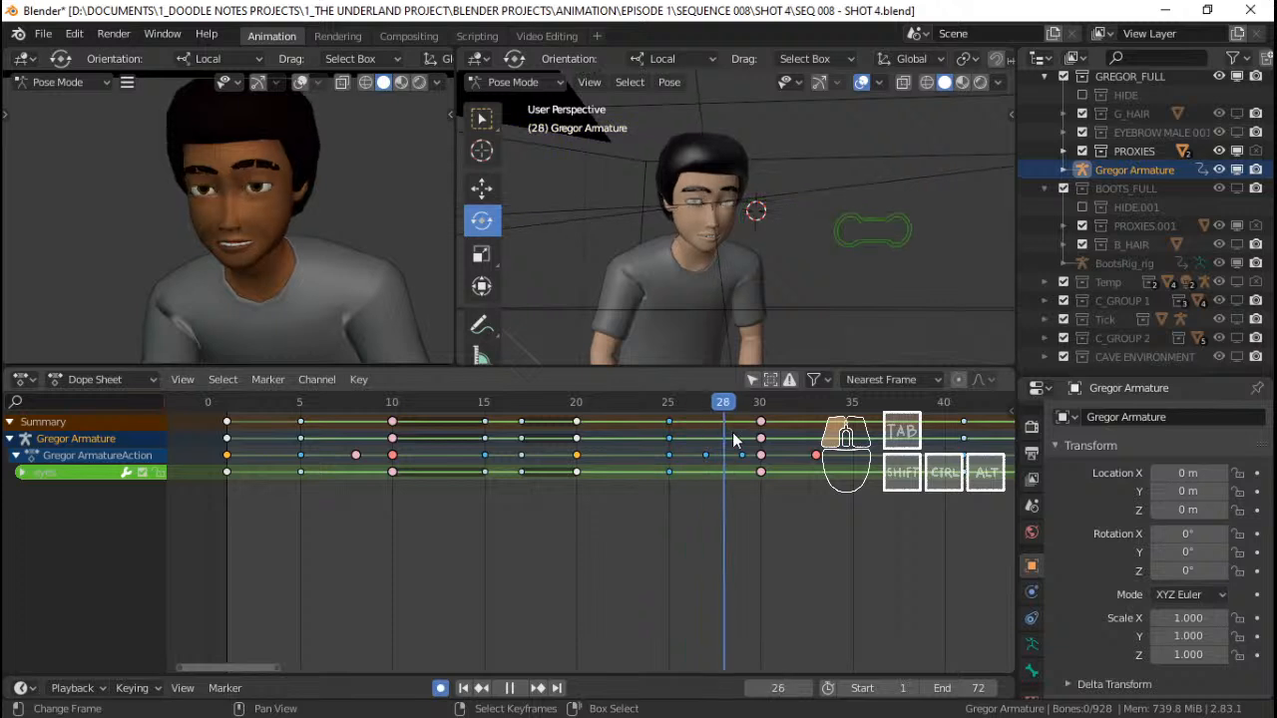
key("space")
key("shift+s")
left_click(620, 413)
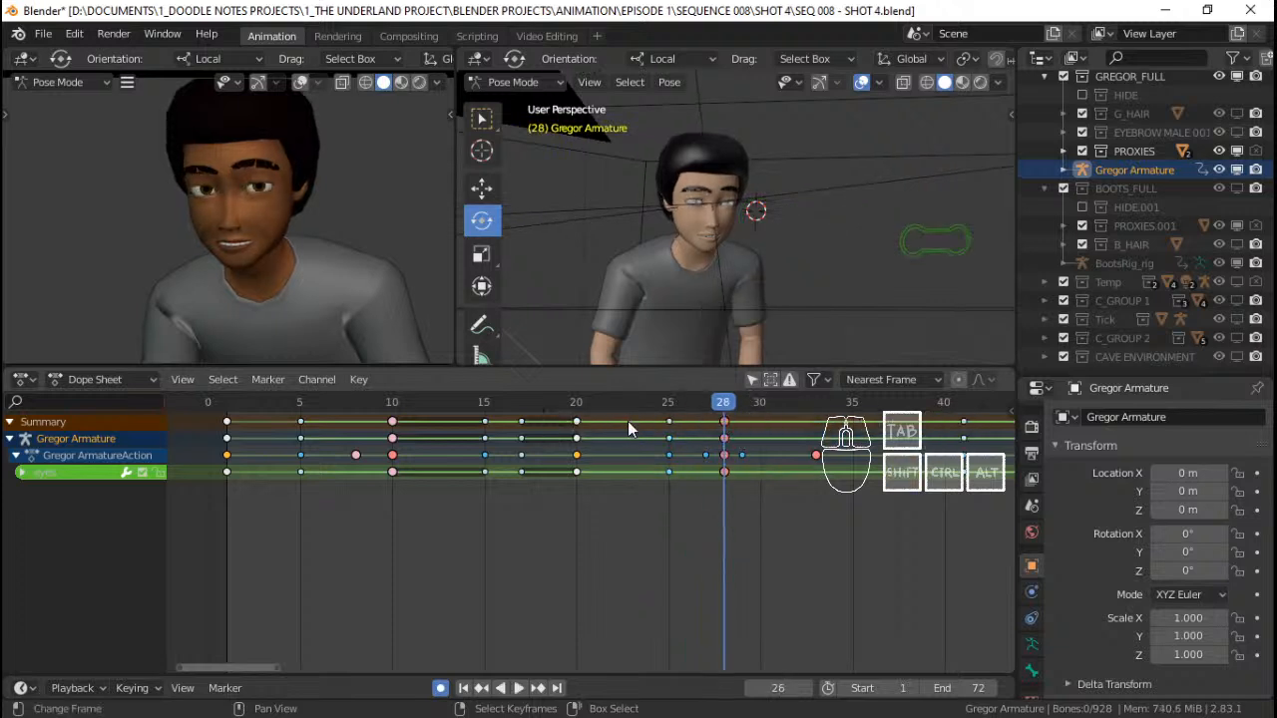
Play back the retimed head turn from frames 23 and 15, and save the file
left_click(628, 424)
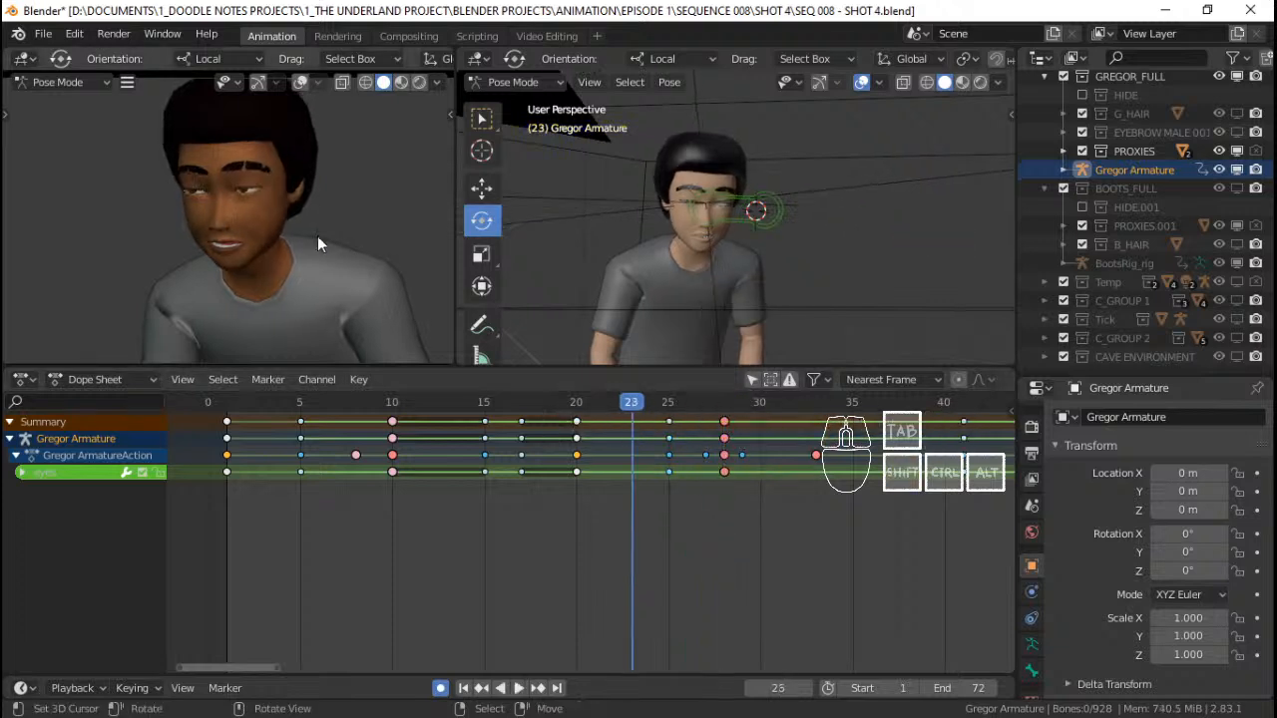
key("space")
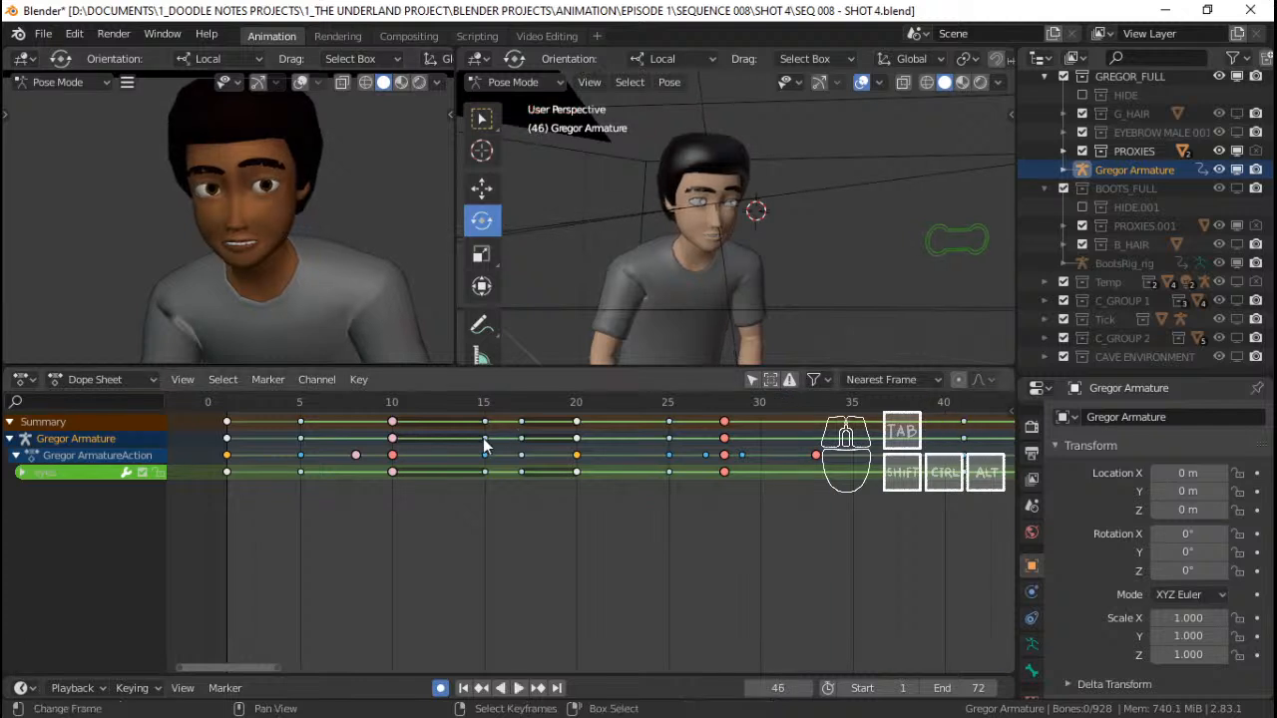
left_click(488, 442)
key("space")
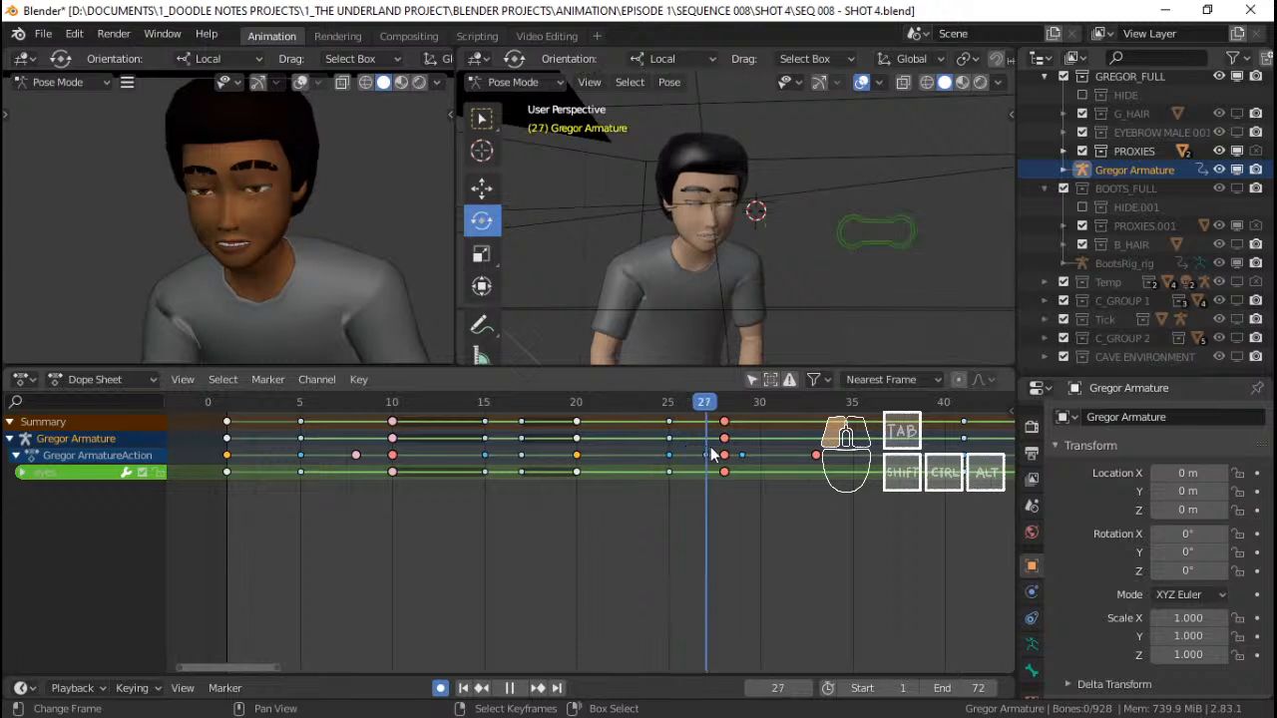
left_click(469, 439)
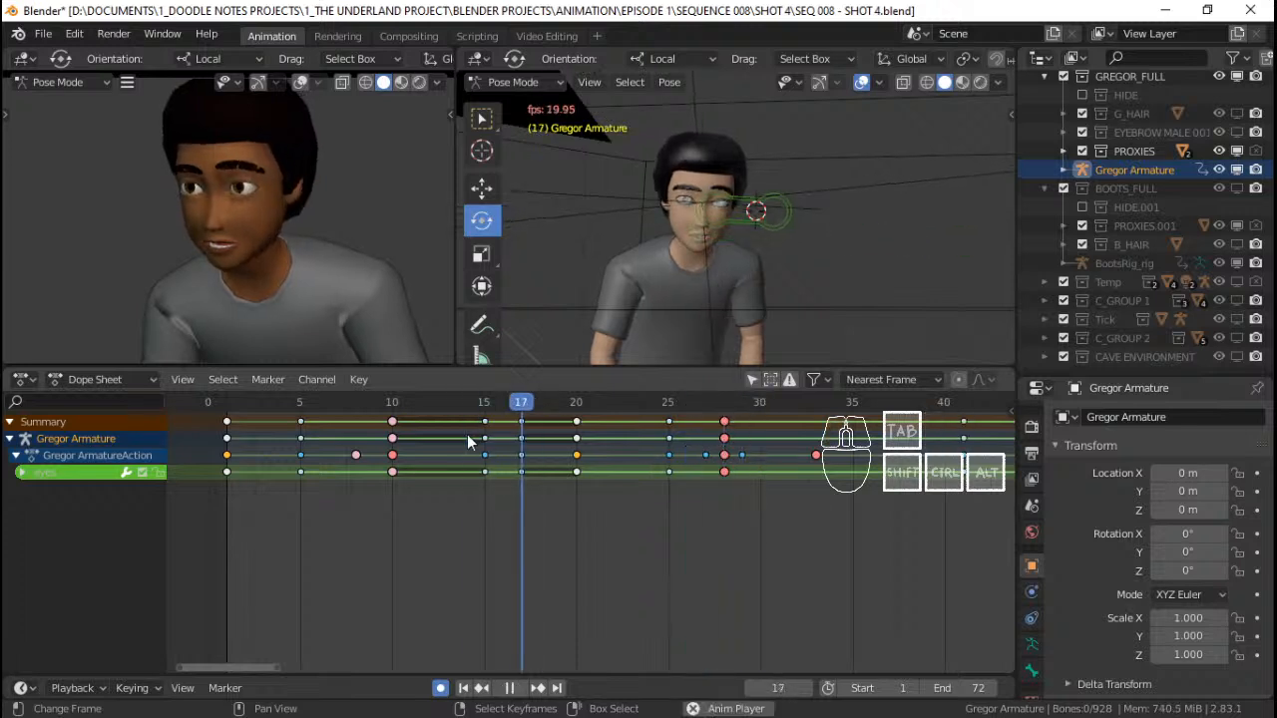
key("space")
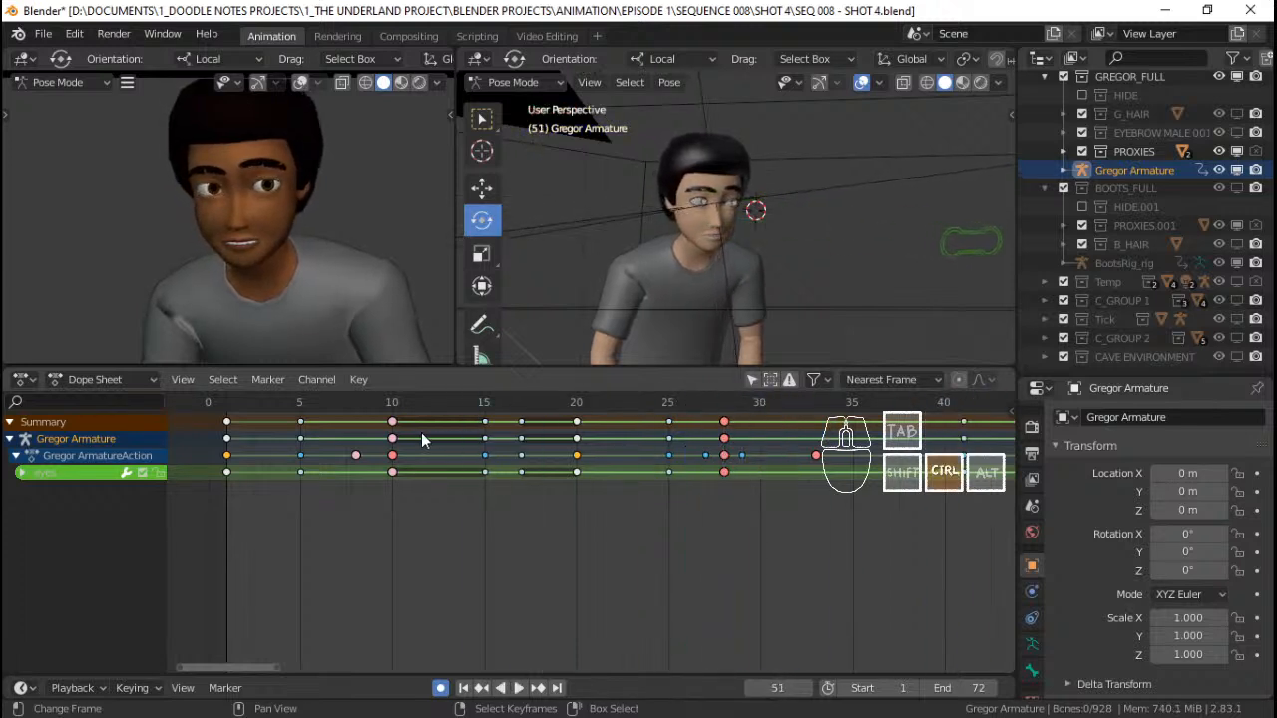
key("ctrl+s")
Replay the shot from its first frames and from about frame 13 to check the eye movement before the second blink
left_click(255, 438)
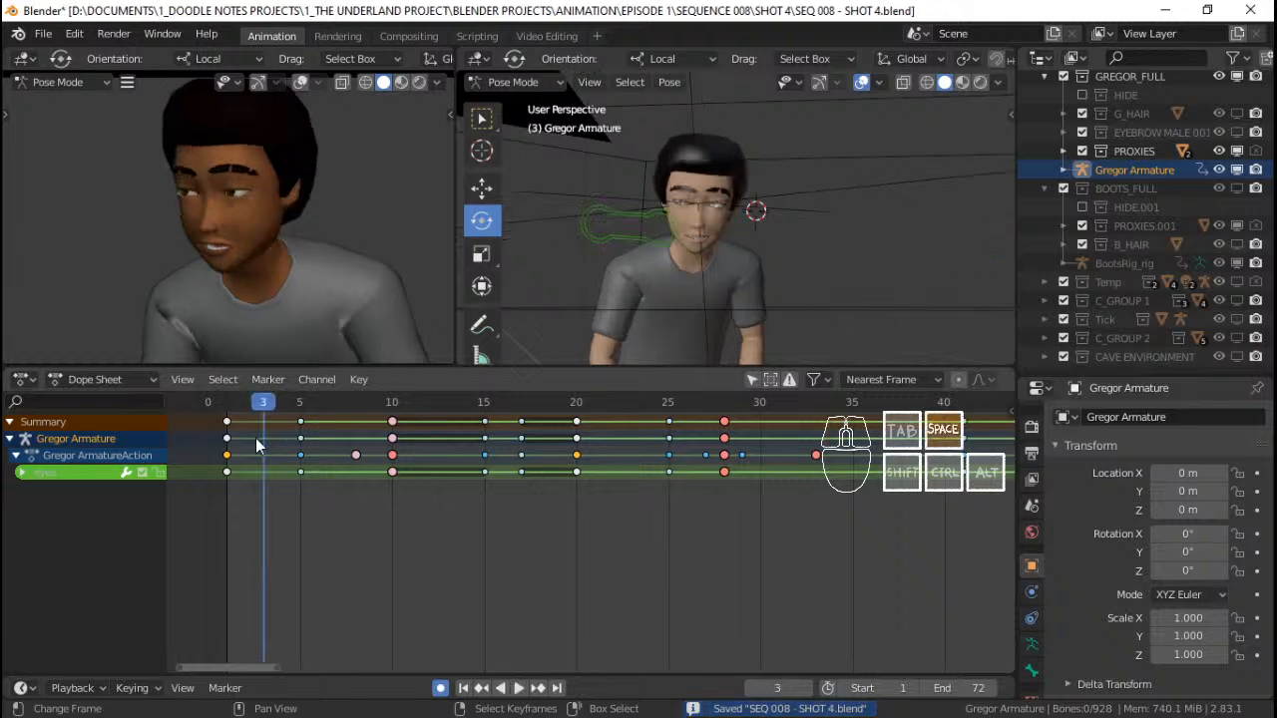
key("space")
key("space")
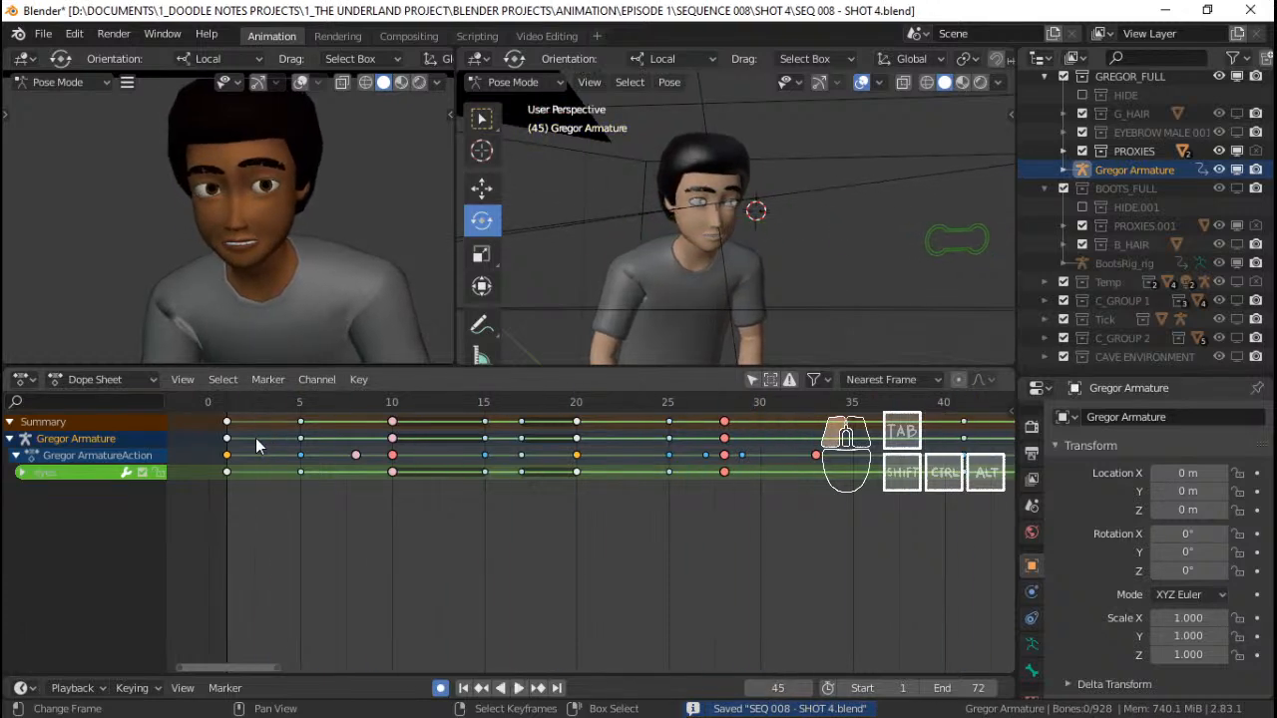
left_click(255, 438)
key("space")
left_click(255, 438)
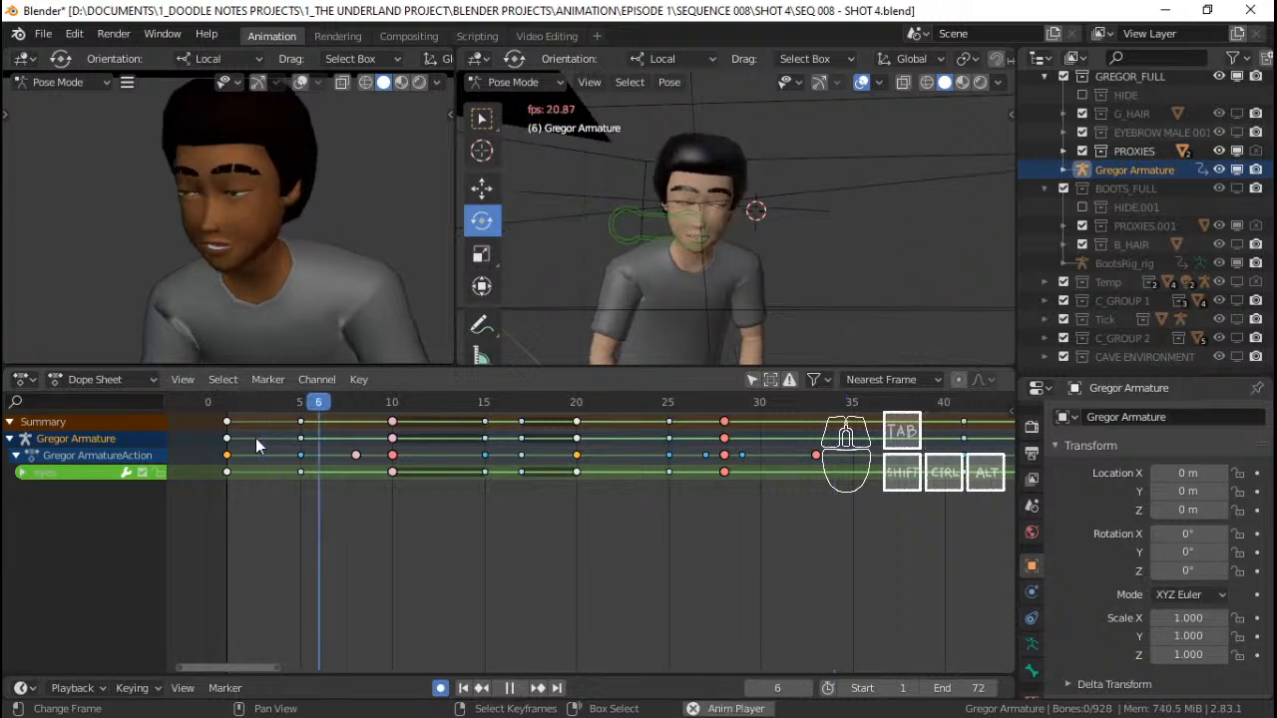
key("space")
left_click(209, 449)
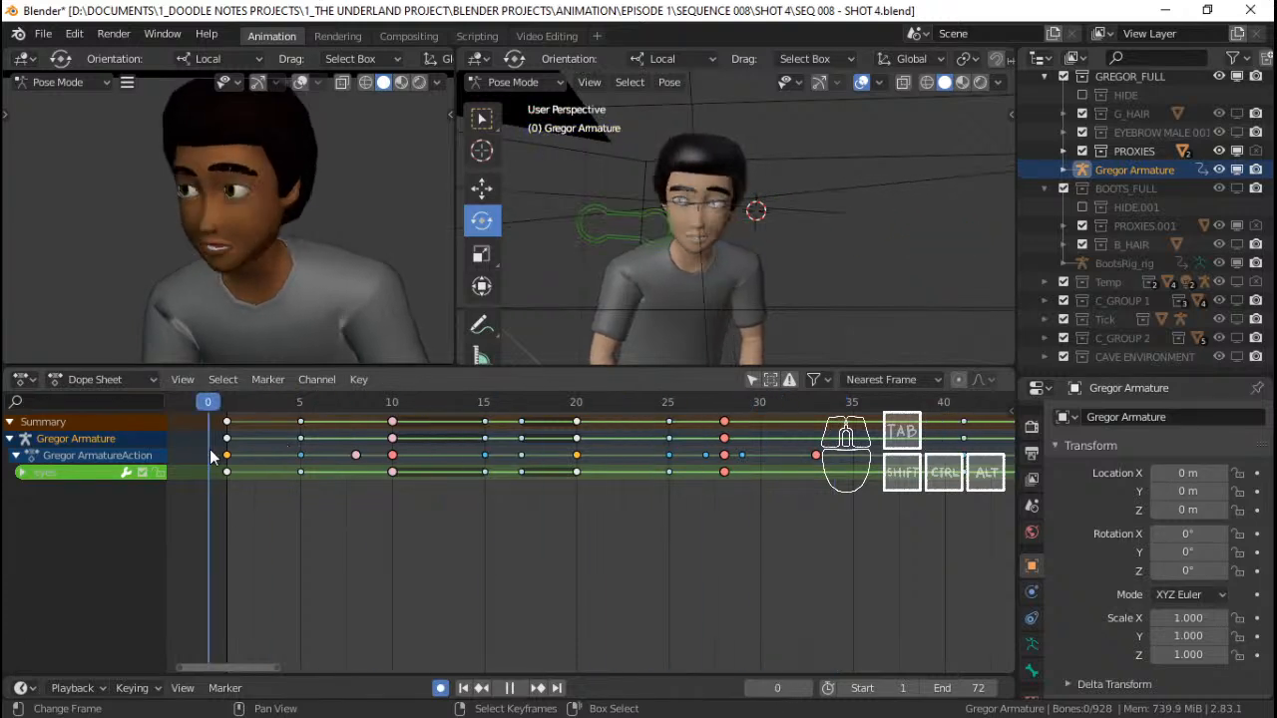
key("space")
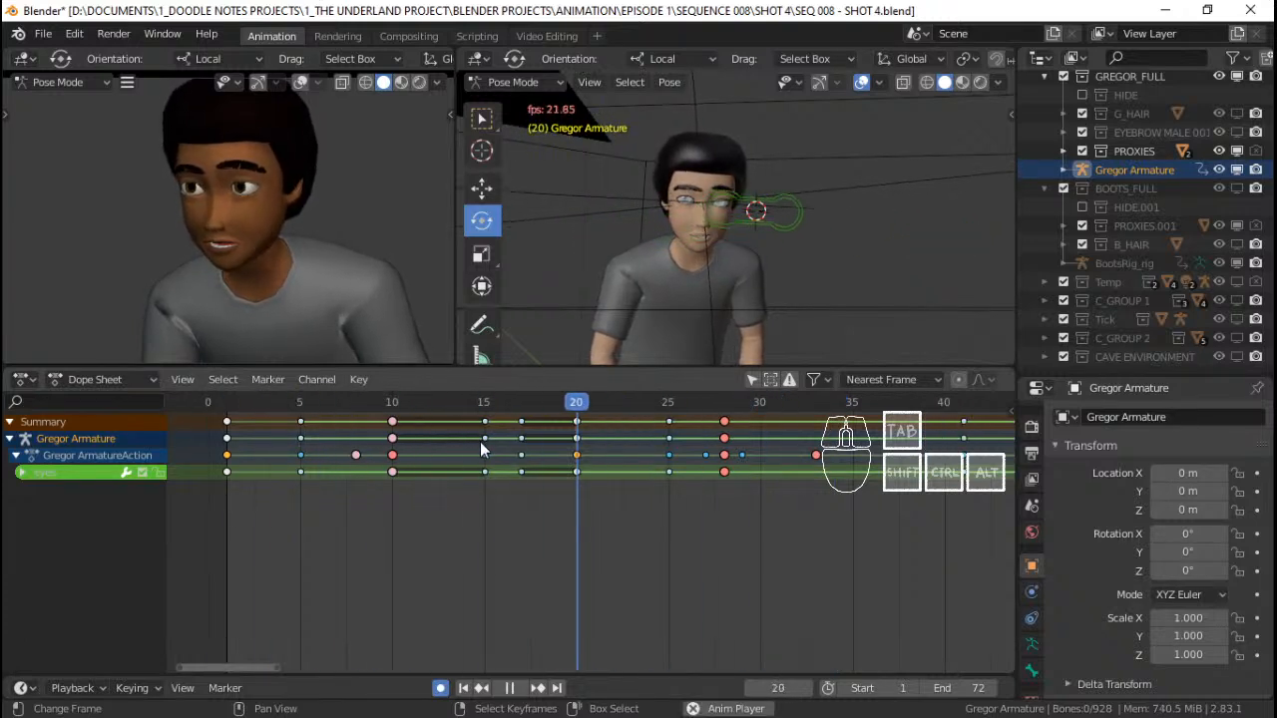
left_click_drag(480, 441, 577, 450)
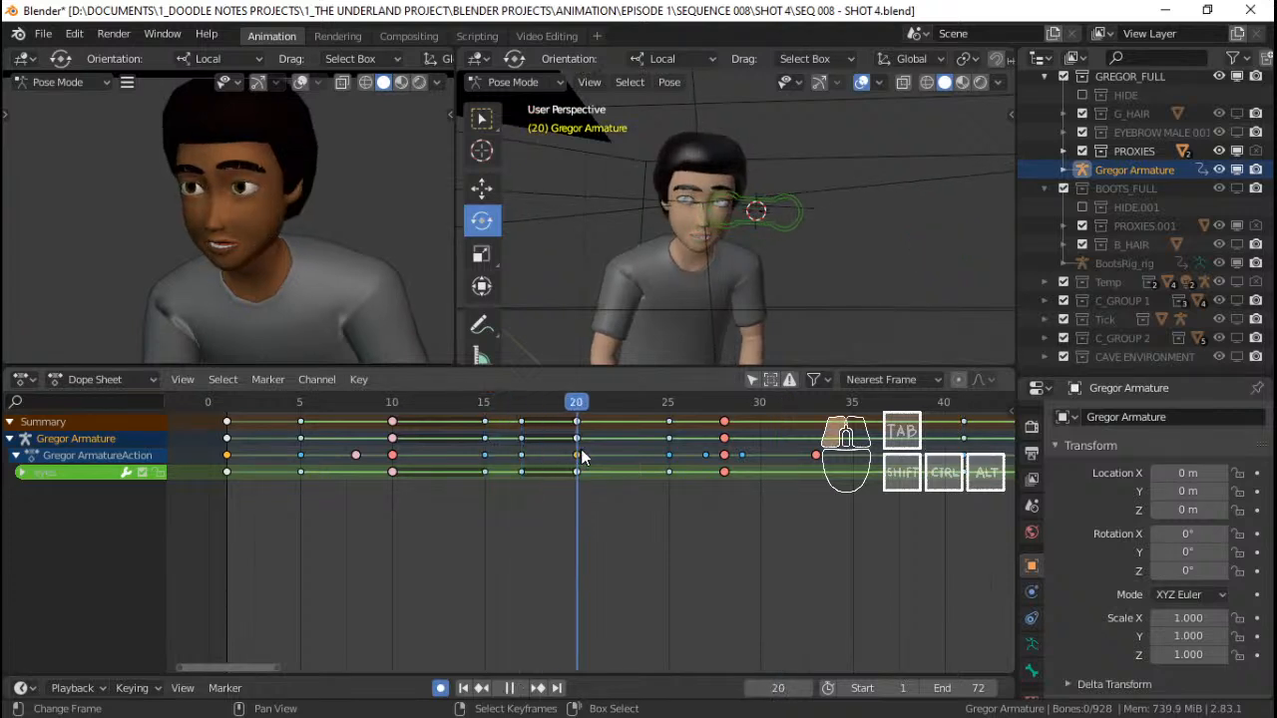
left_click(443, 429)
key("space")
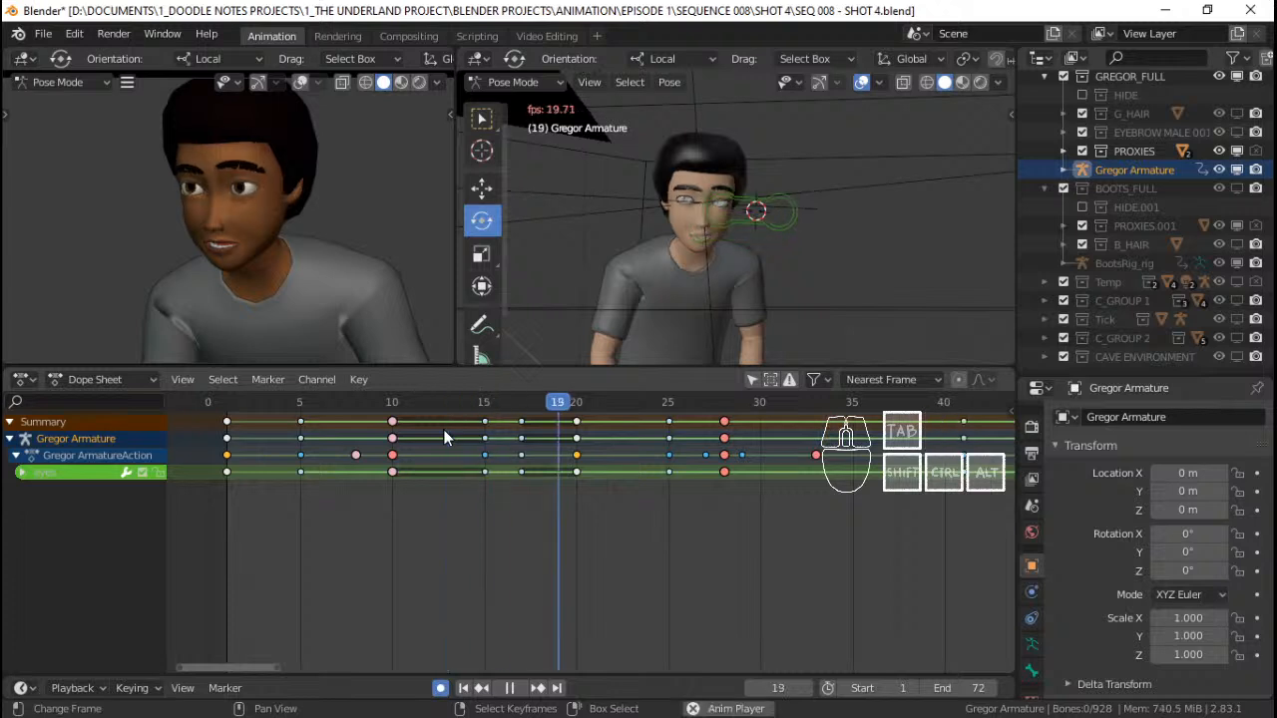
key("space")
Move the eyes target's keyframe from frame 20 to frame 19
left_click_drag(539, 428, 560, 427)
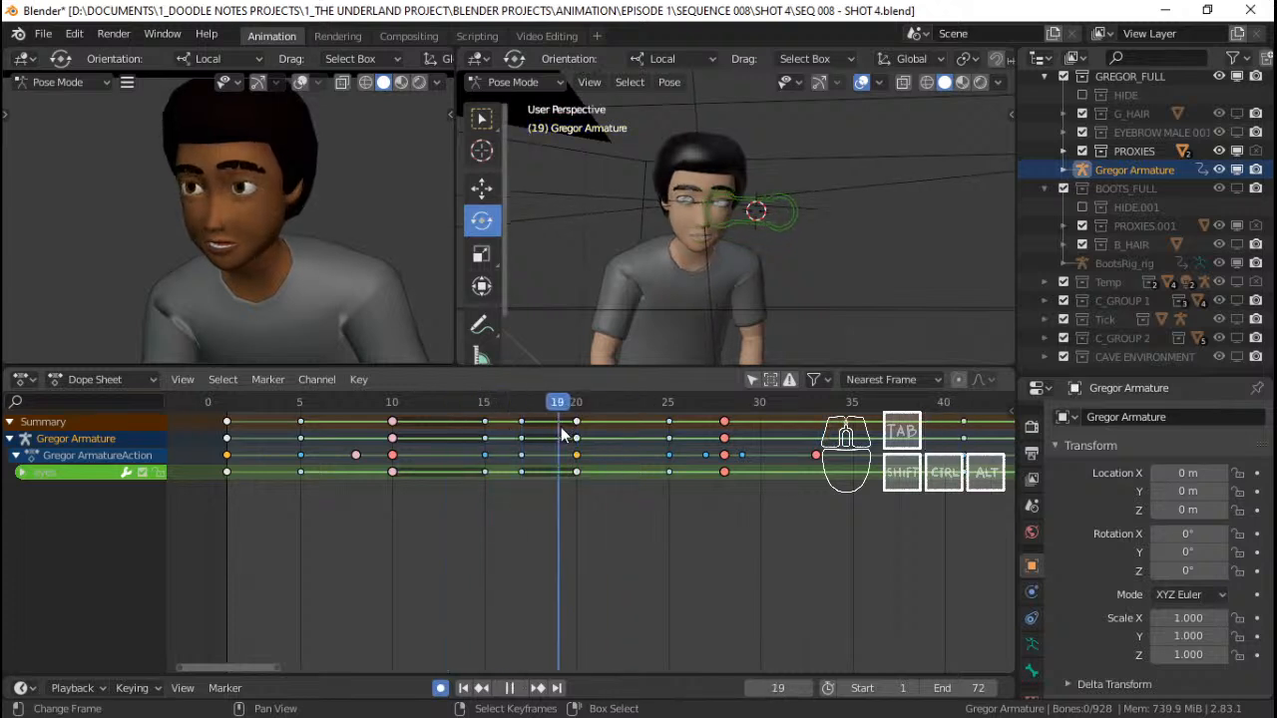
right_click(576, 425)
key("shift+s")
left_click(481, 414)
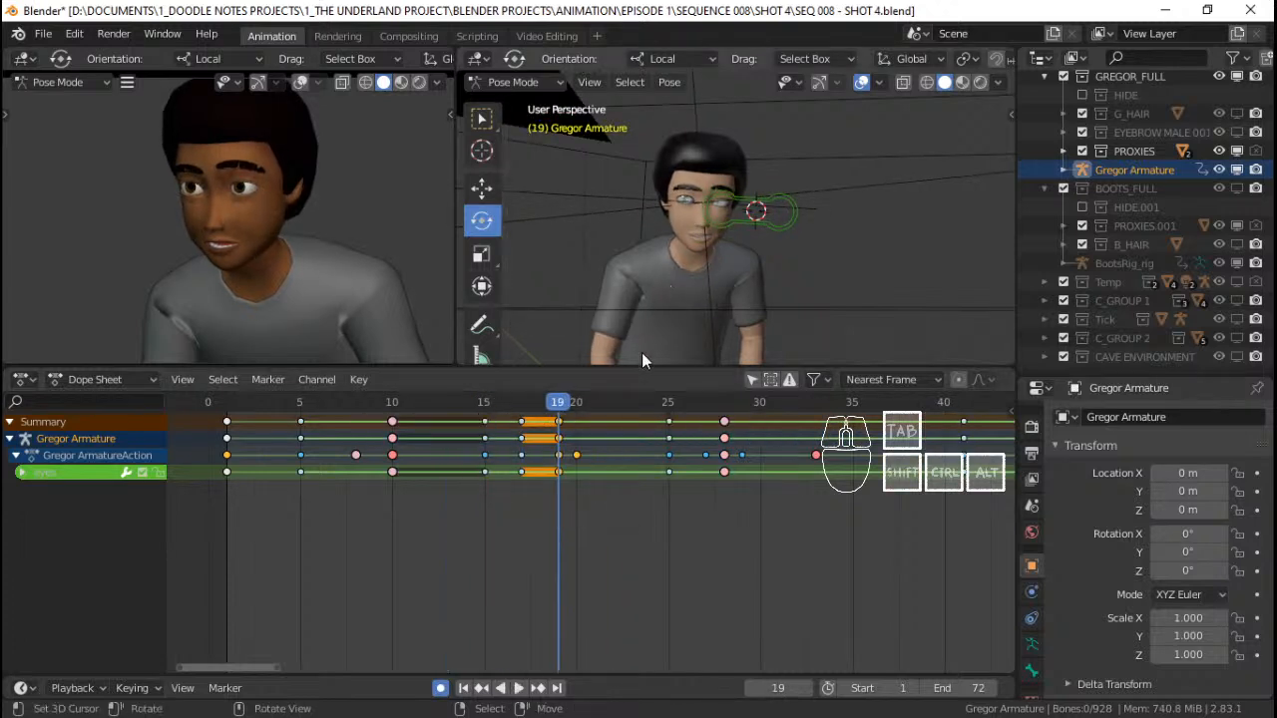
Try to copy the eyes target's pose at frame 15
key("Down")
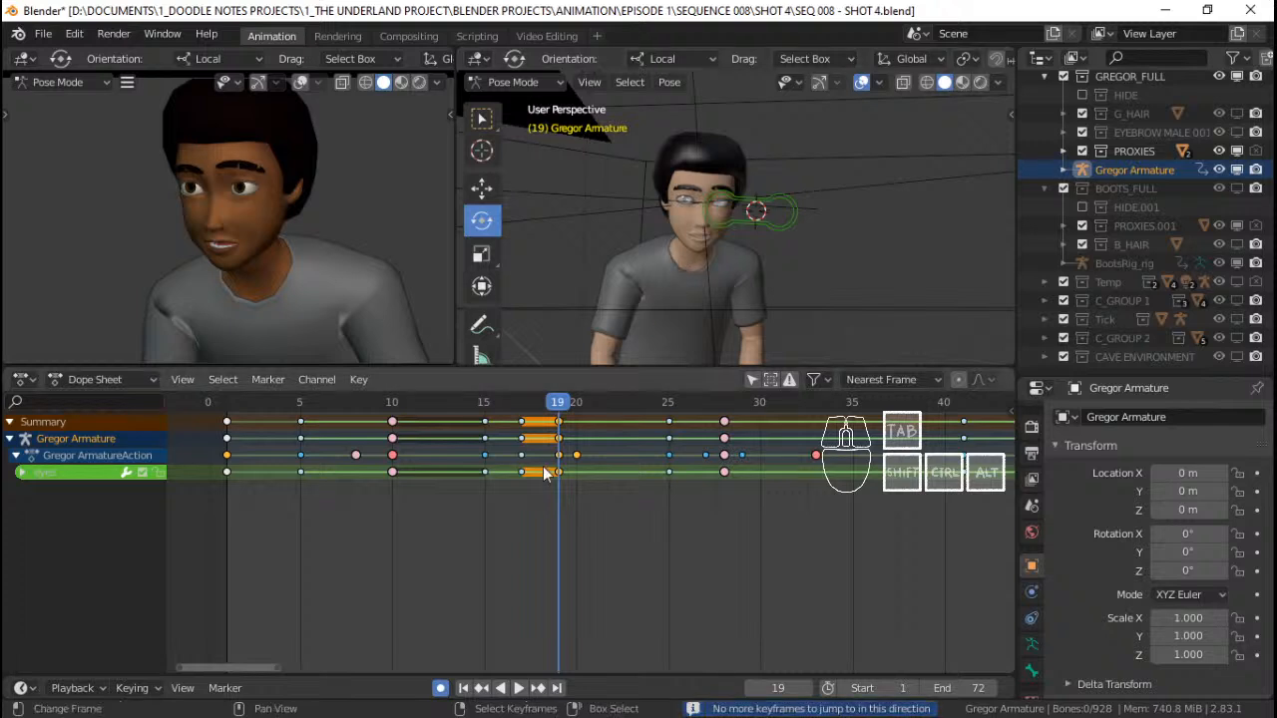
key("Left")
key("Left")
key("Left")
key("Left")
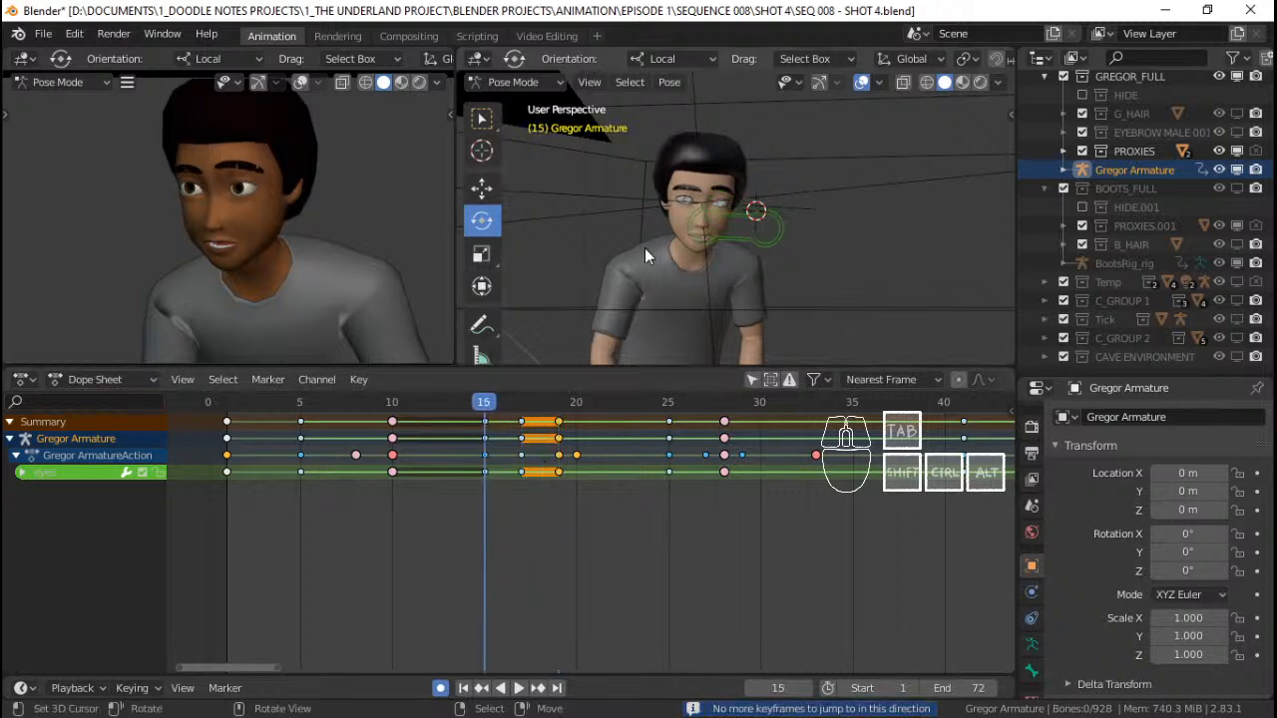
key("ctrl+c")
key("Up")
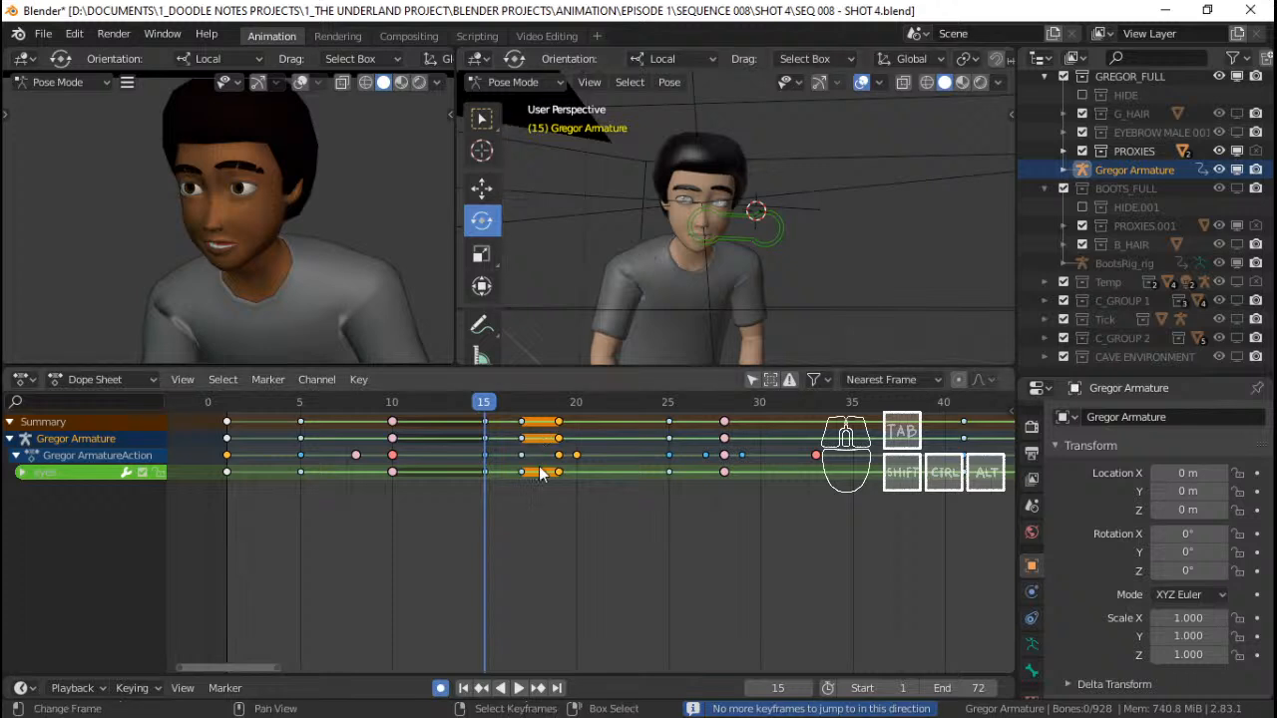
Select the eyes target and paste its pose from frame 15 onto frame 21
left_click(743, 237)
key("Up")
key("Up")
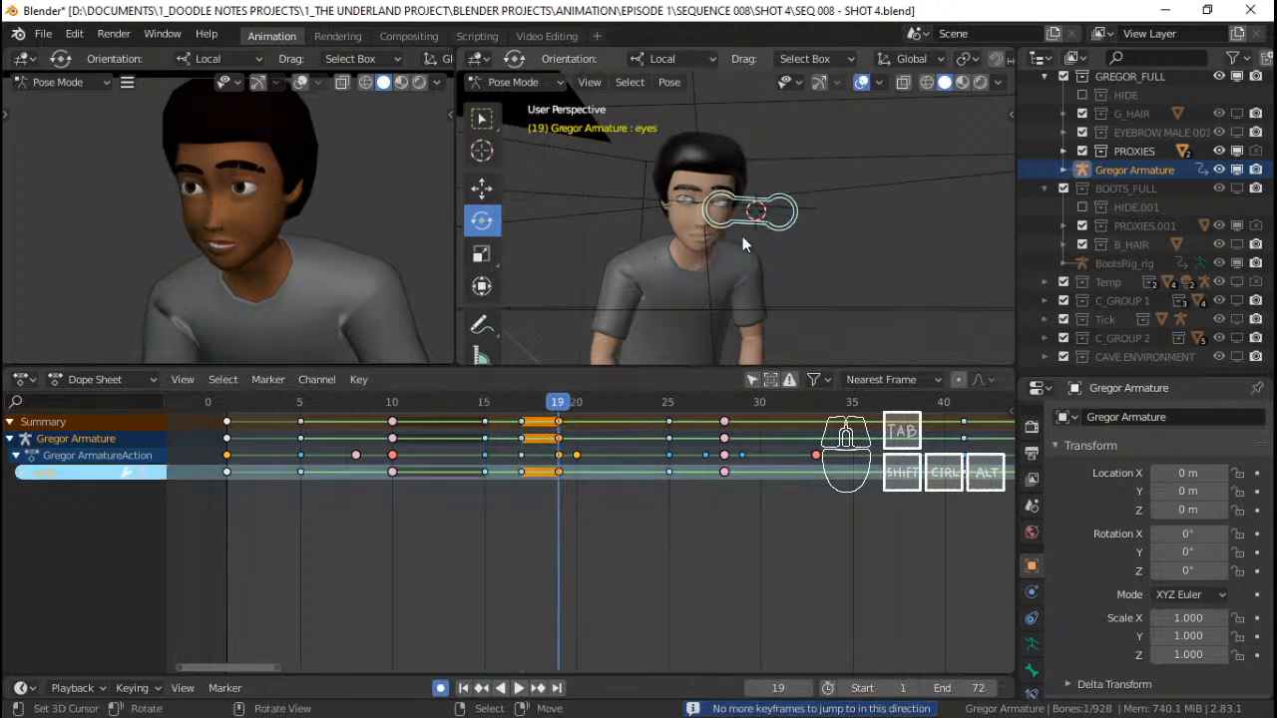
key("Right")
key("Right")
key("ctrl+v")
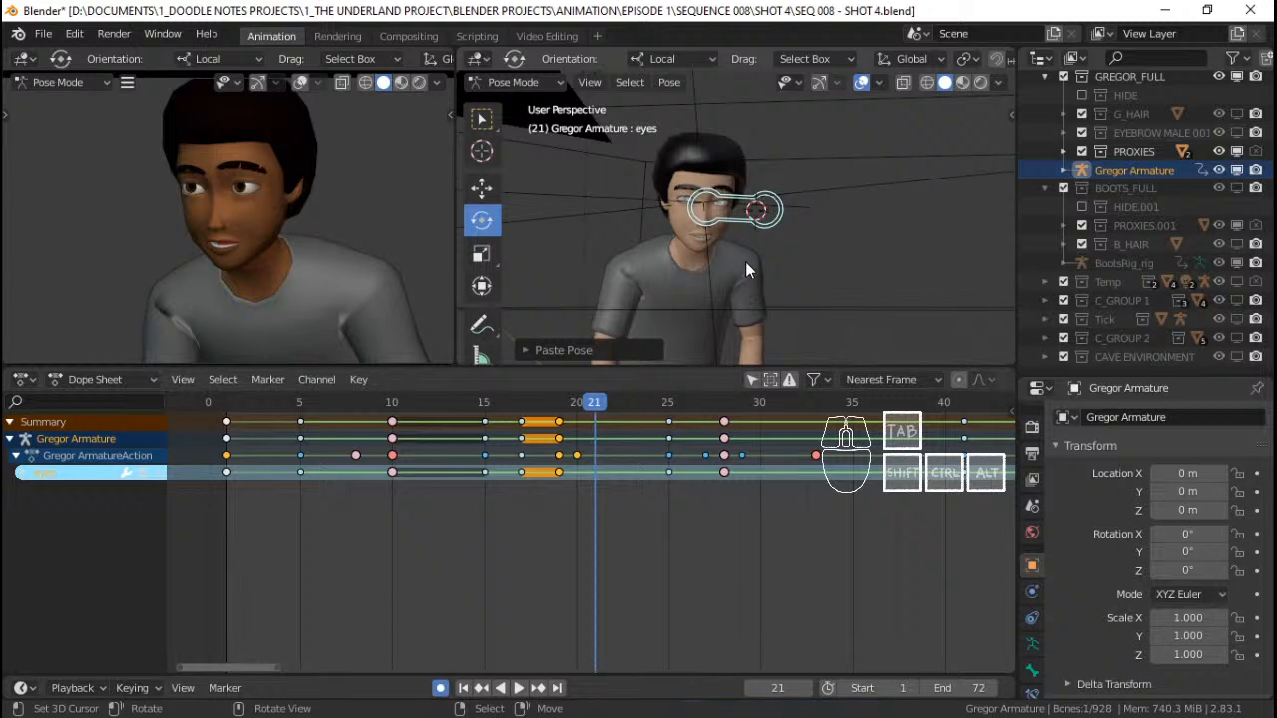
key("Down")
key("Down")
key("Down")
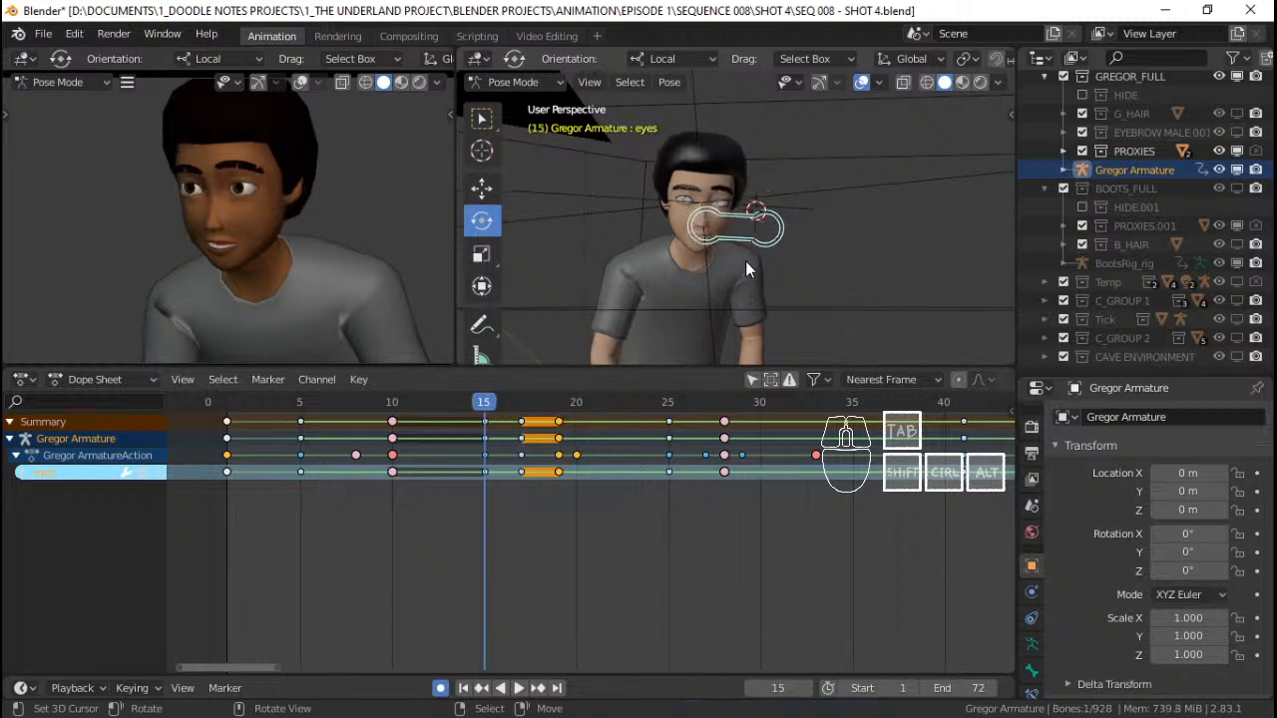
key("ctrl+c")
key("Right")
key("Right")
key("Right")
key("Right")
key("Right")
key("Right")
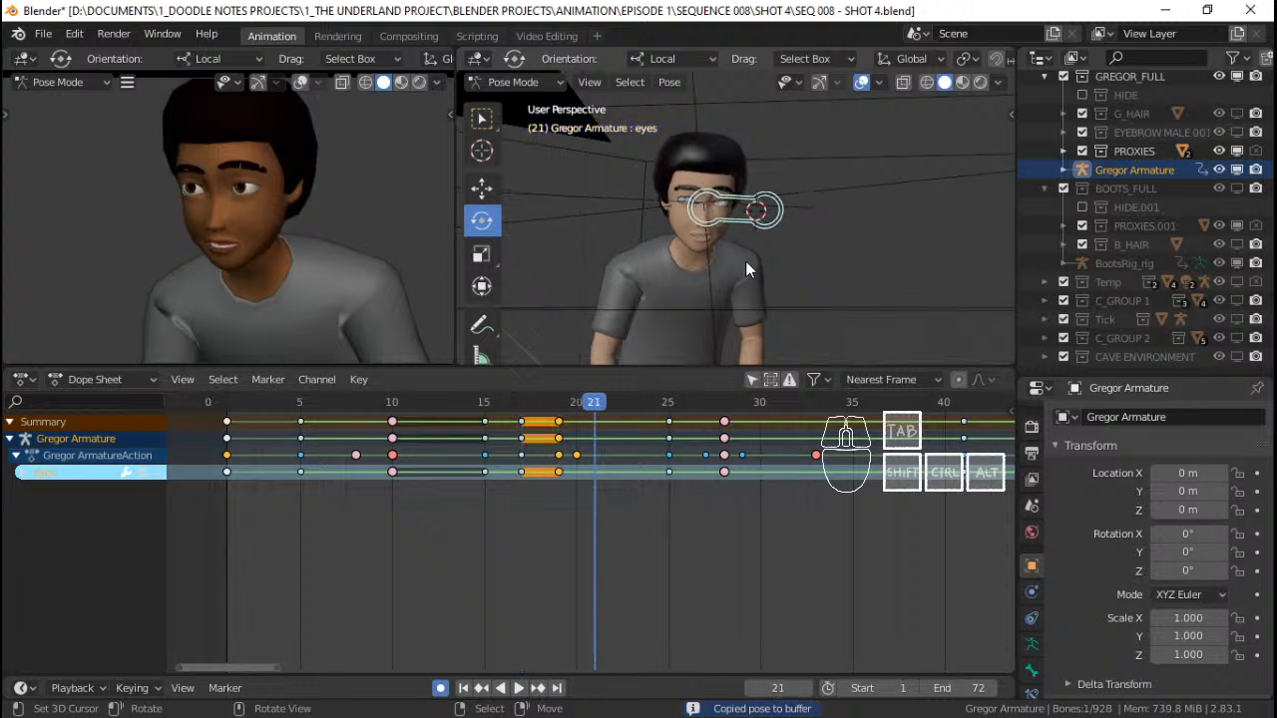
key("Right")
key("Left")
key("ctrl+v")
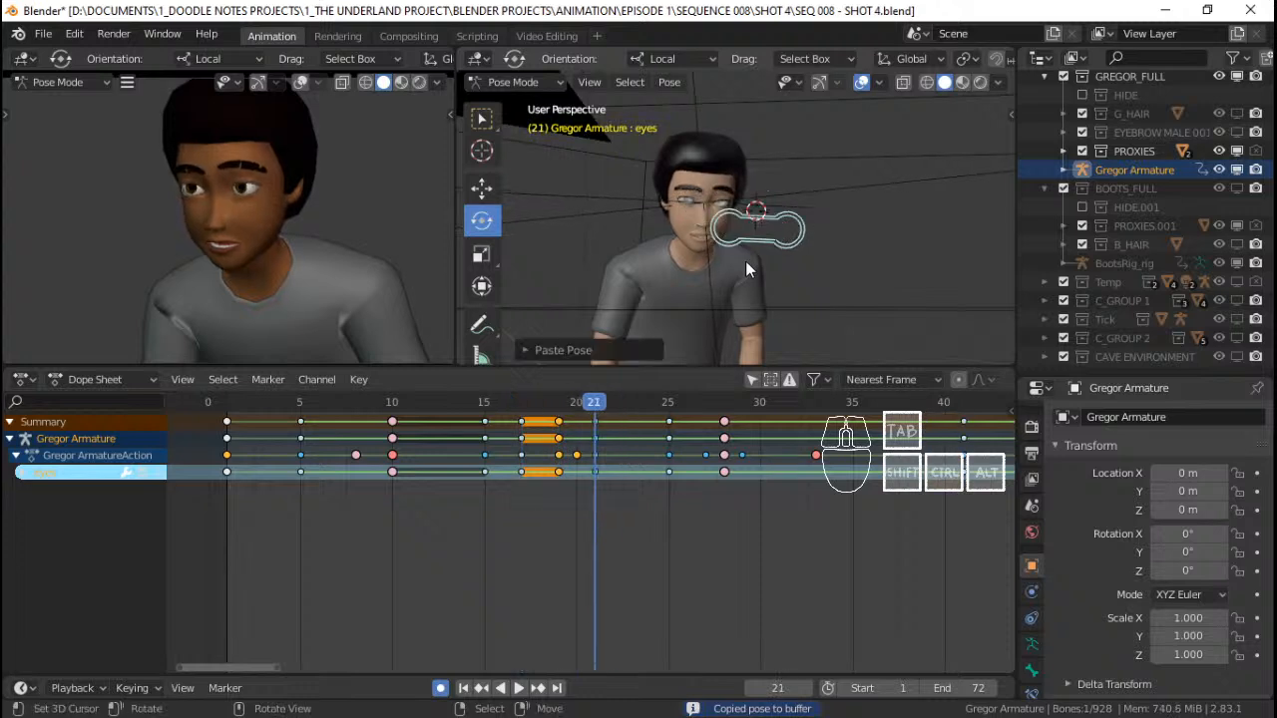
Paste the eyes target's frame 21 pose onto frame 25 and play the result
key("Up")
key("Down")
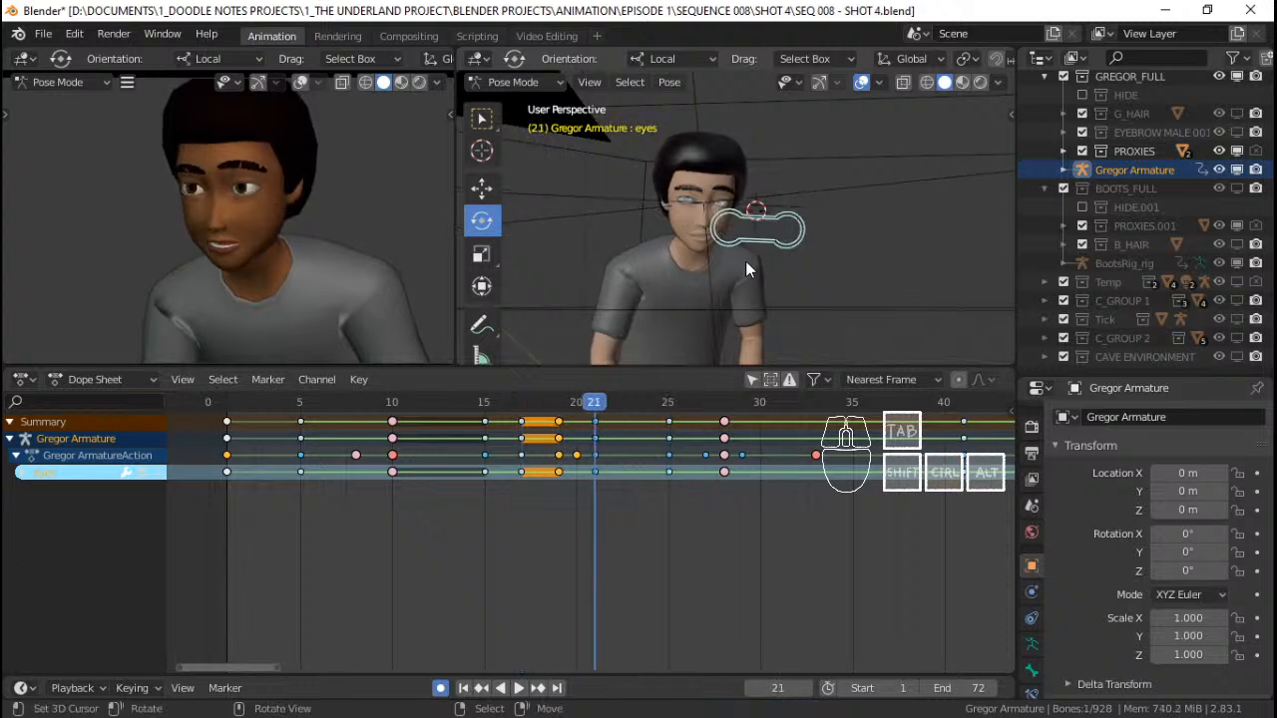
key("ctrl+c")
key("Up")
key("ctrl+v")
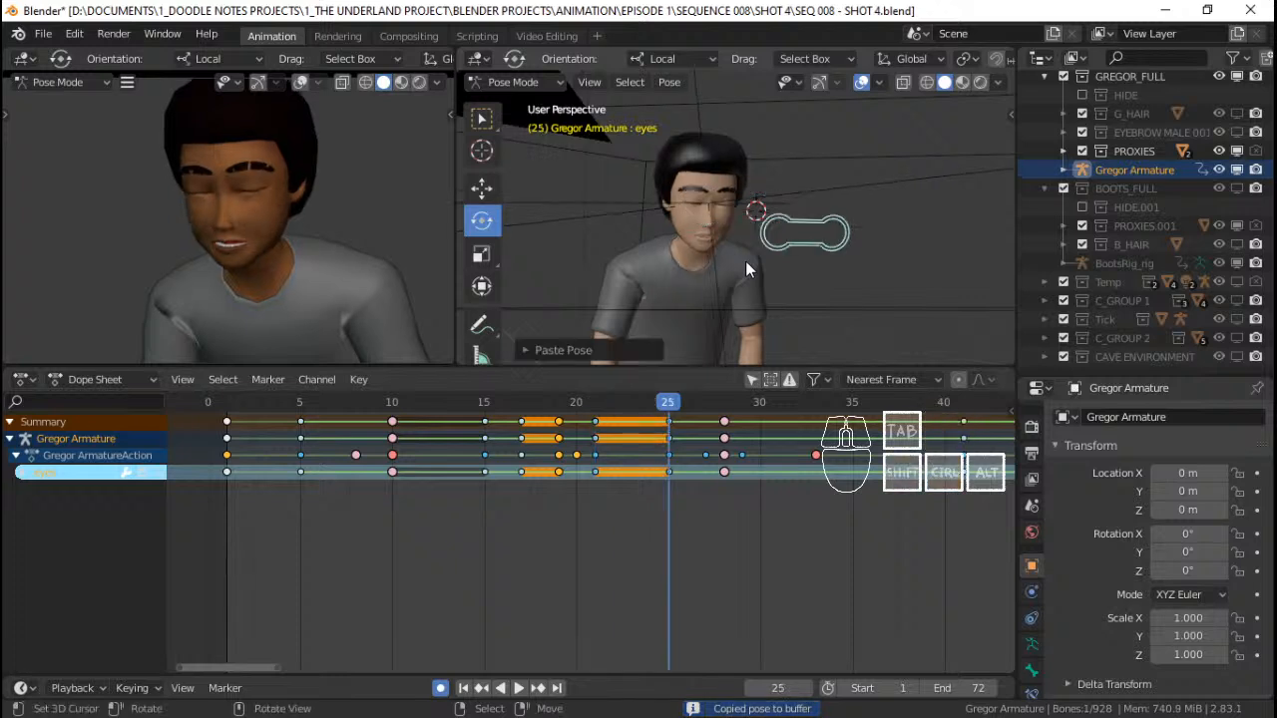
key("space")
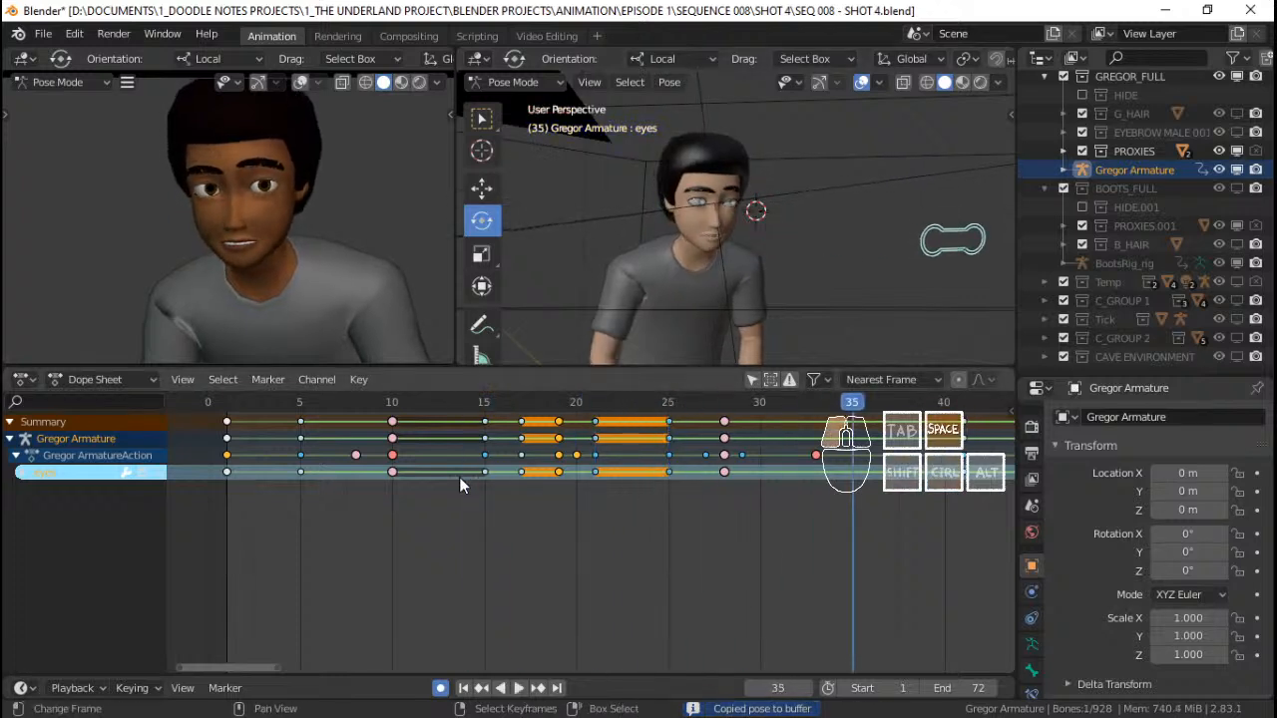
Delete the eyes target's keyframes at frames 17 and 21
right_click(557, 423)
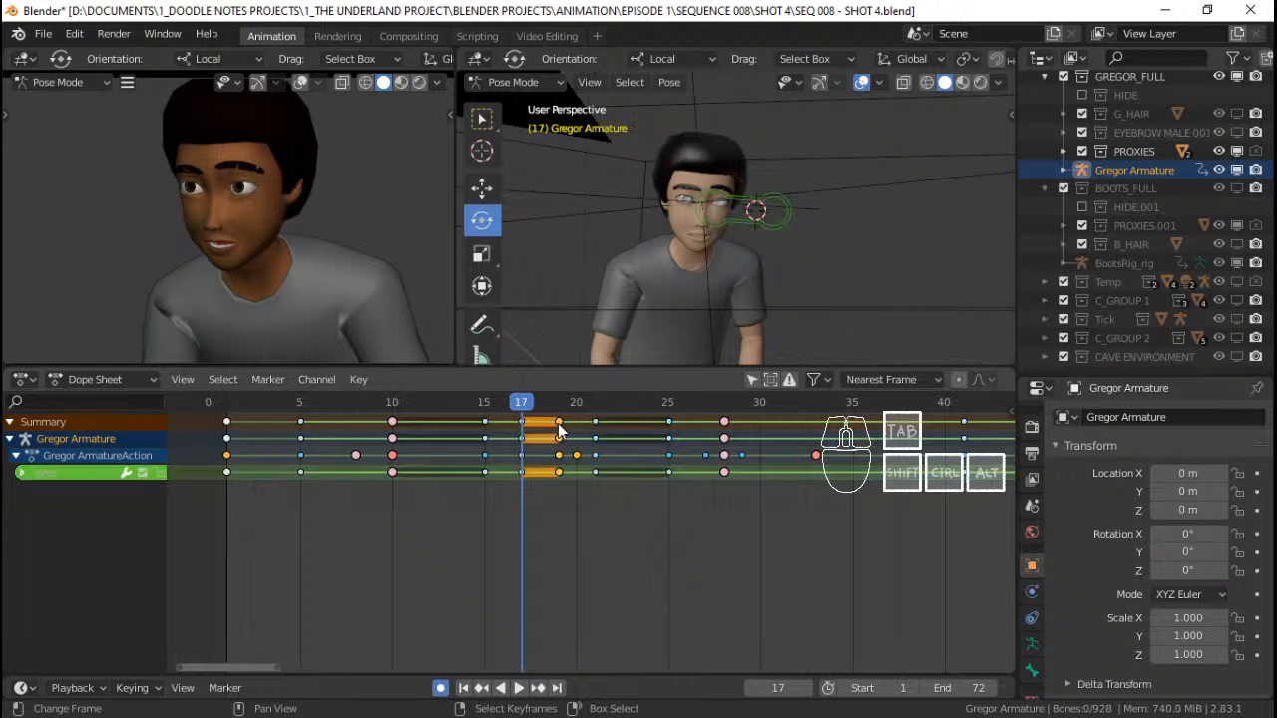
right_click(524, 422)
key("x")
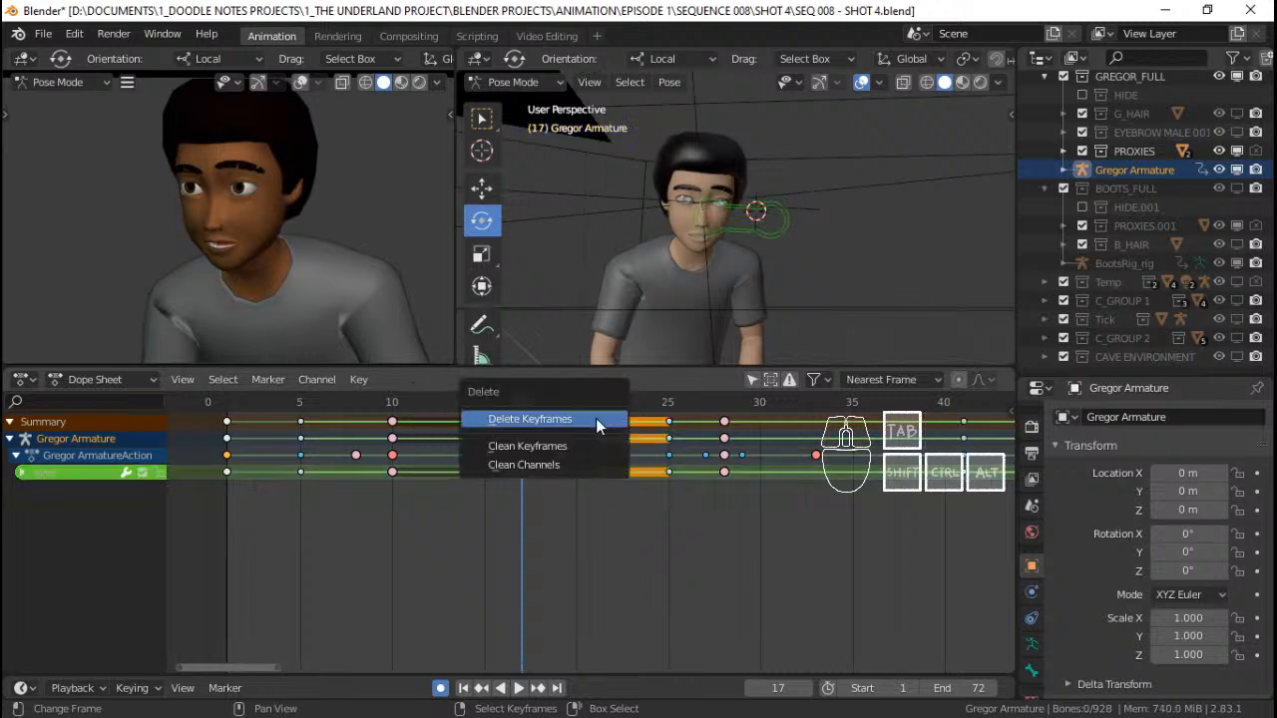
left_click(595, 420)
Play the shot from frames 13 and 8 to check the eye movement with fewer keyframes
left_click(448, 442)
key("space")
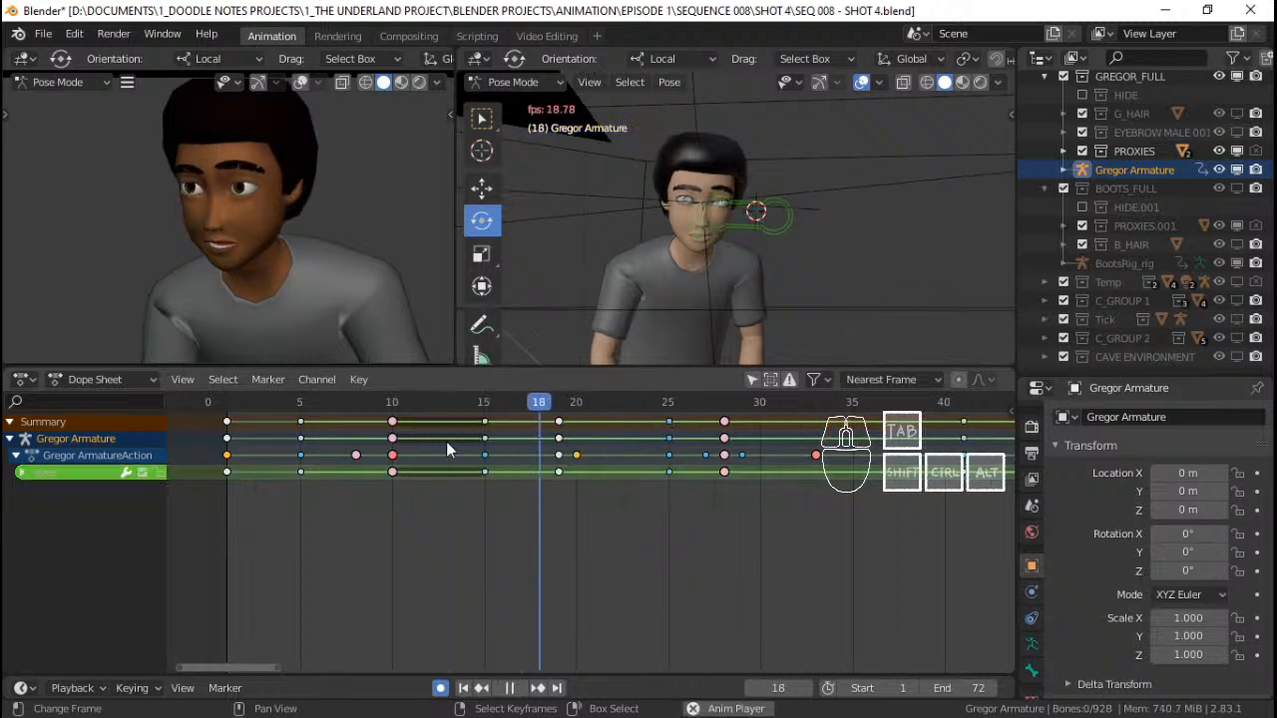
key("space")
left_click(446, 442)
key("space")
key("space")
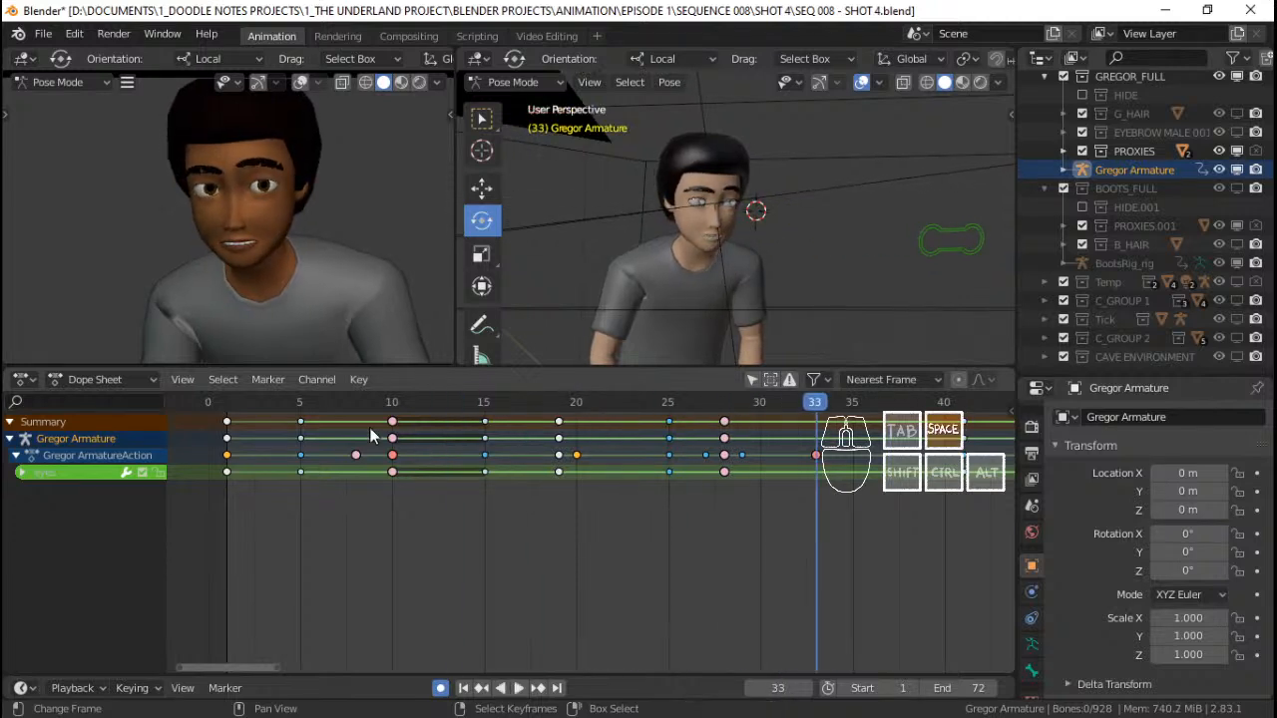
left_click(362, 427)
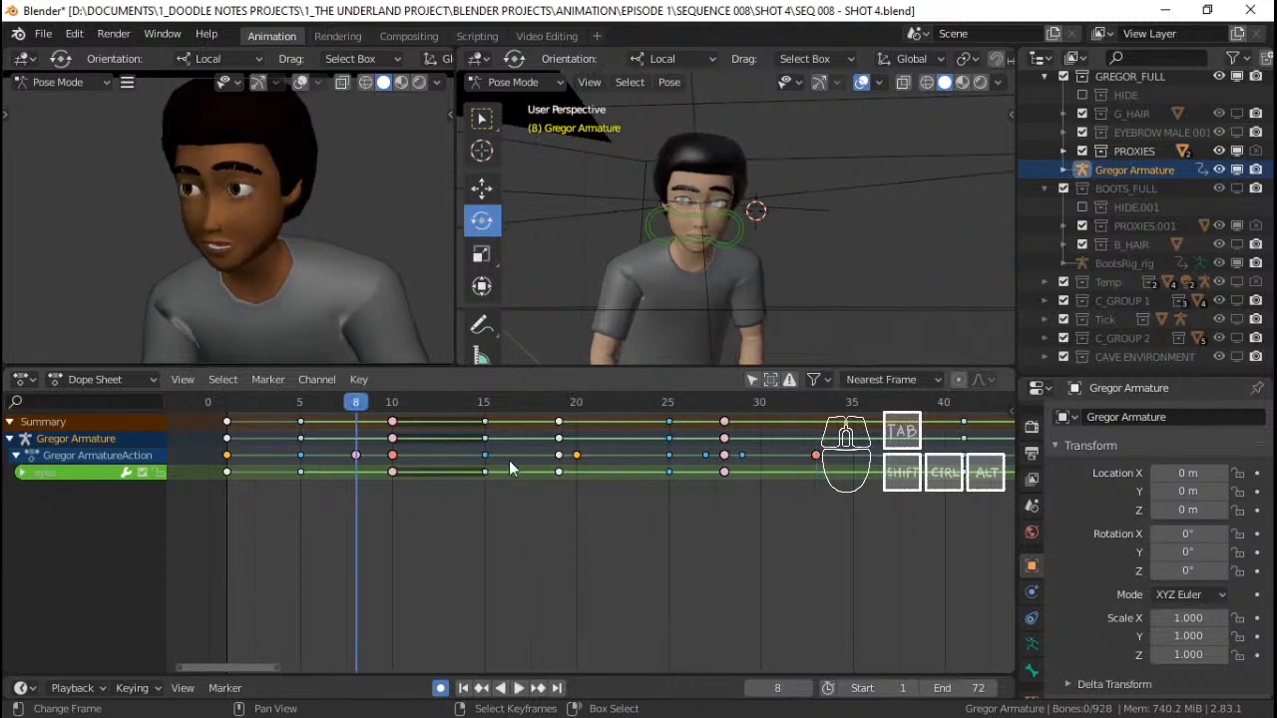
key("space")
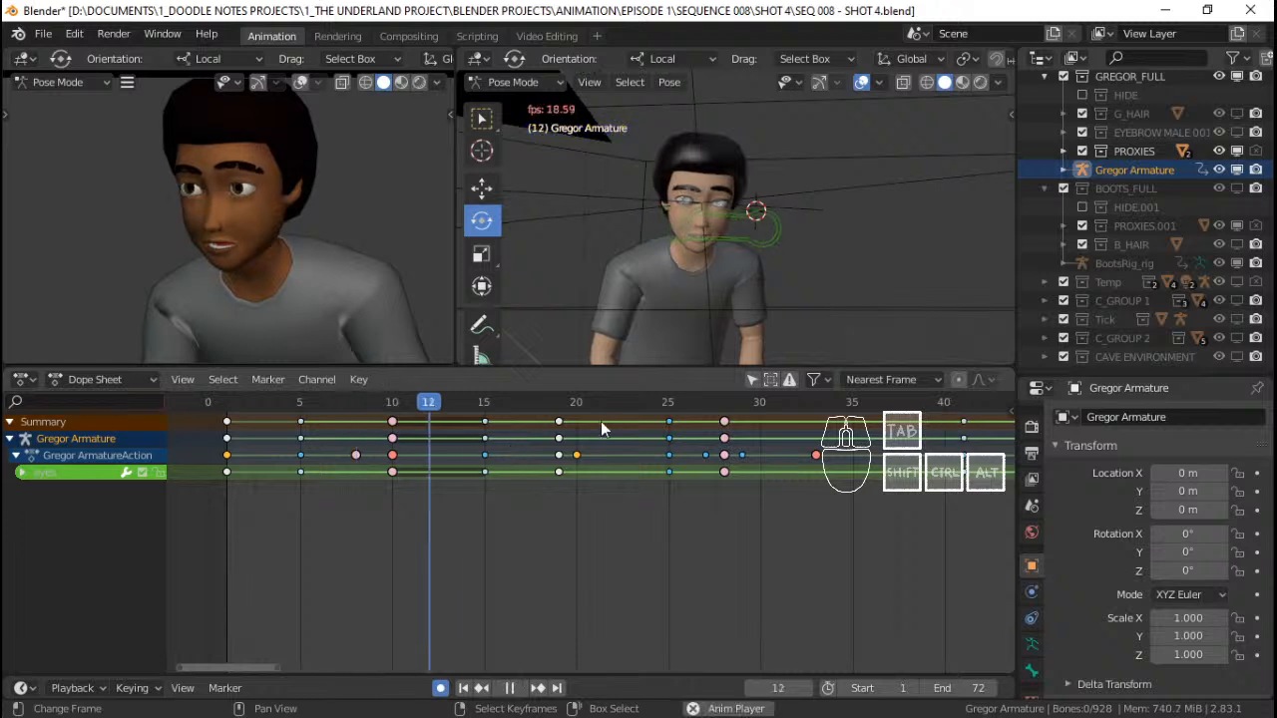
key("space")
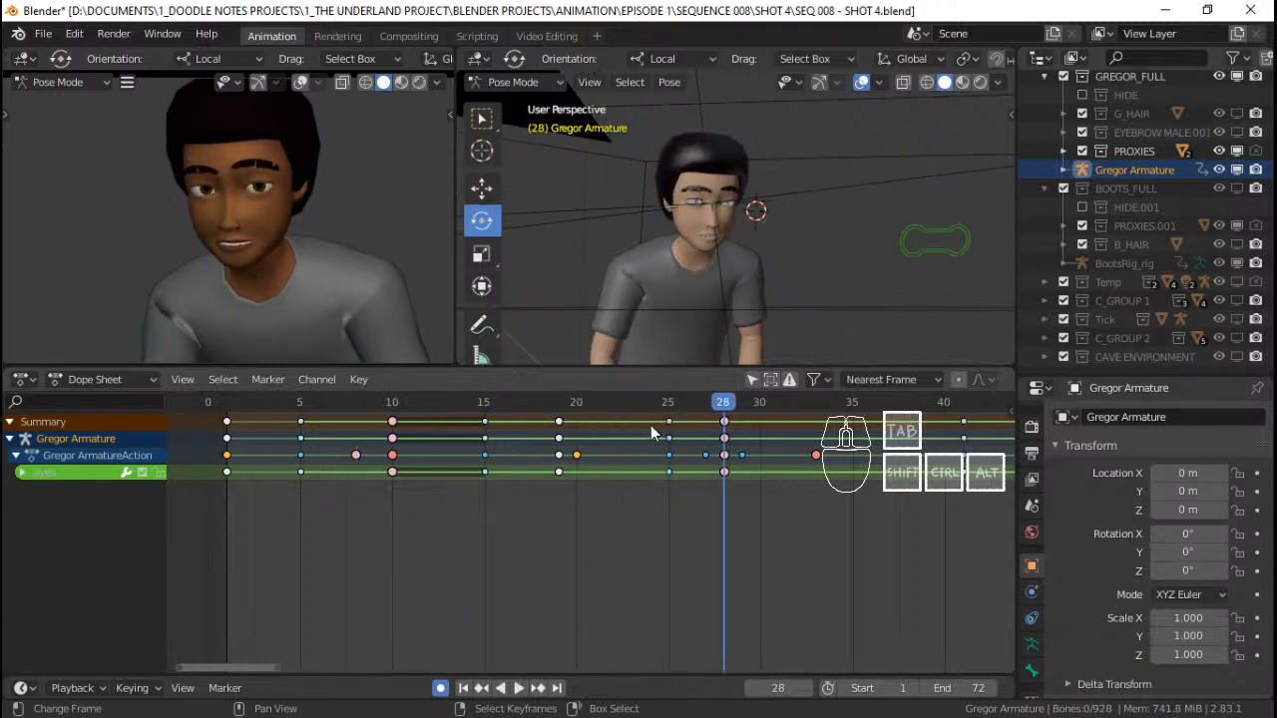
Copy the eyes target's pose from frame 19, paste it onto frame 25 and save the file
left_click_drag(609, 405, 581, 404)
key("Down")
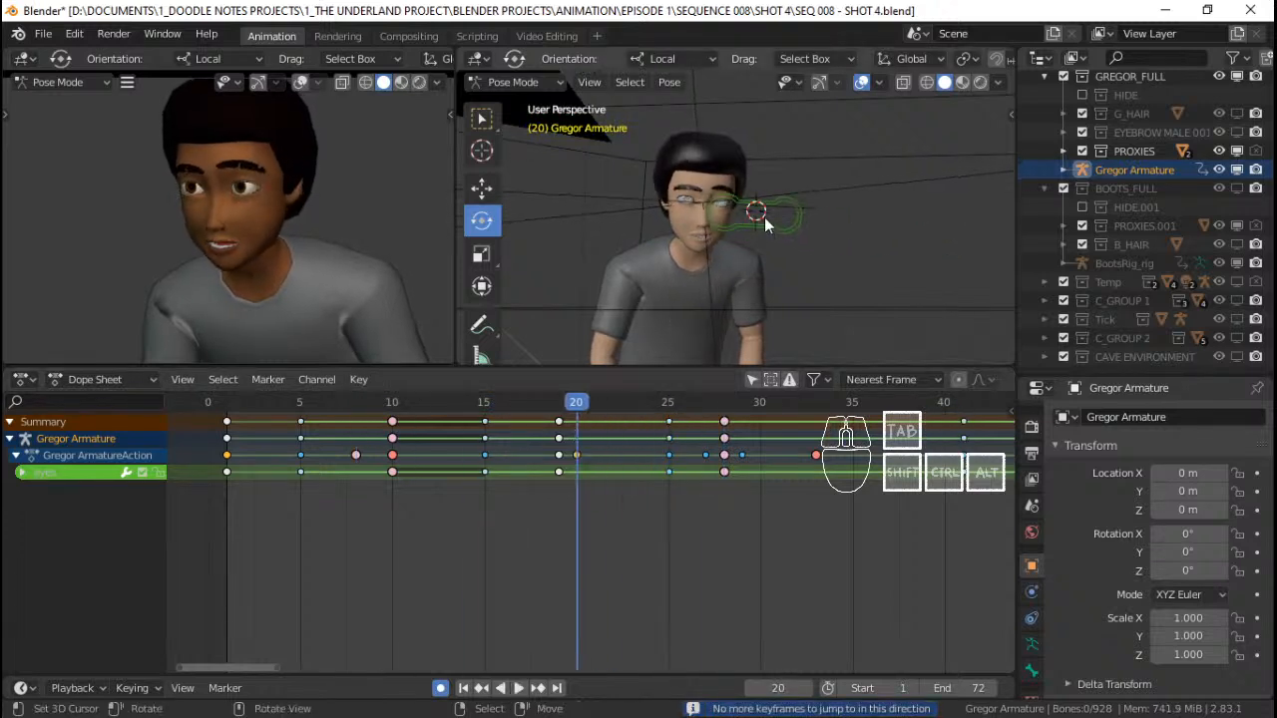
left_click(775, 231)
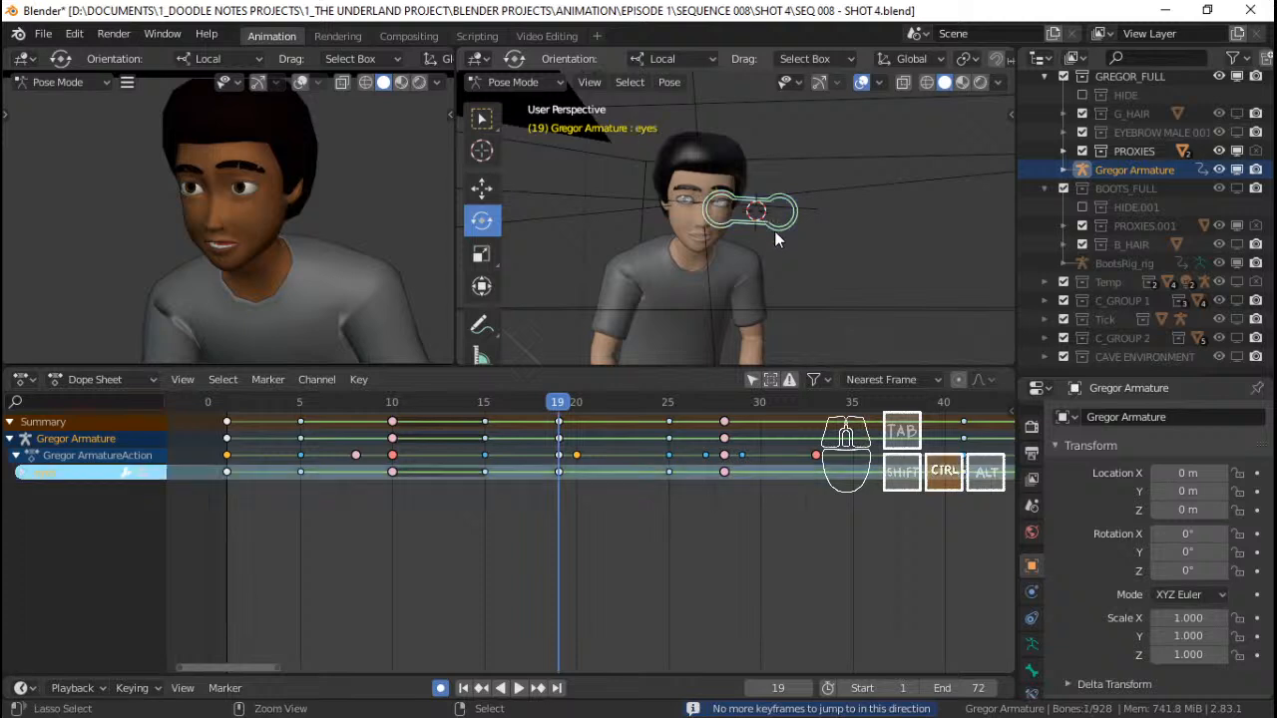
key("ctrl+c")
key("Up")
key("ctrl+v")
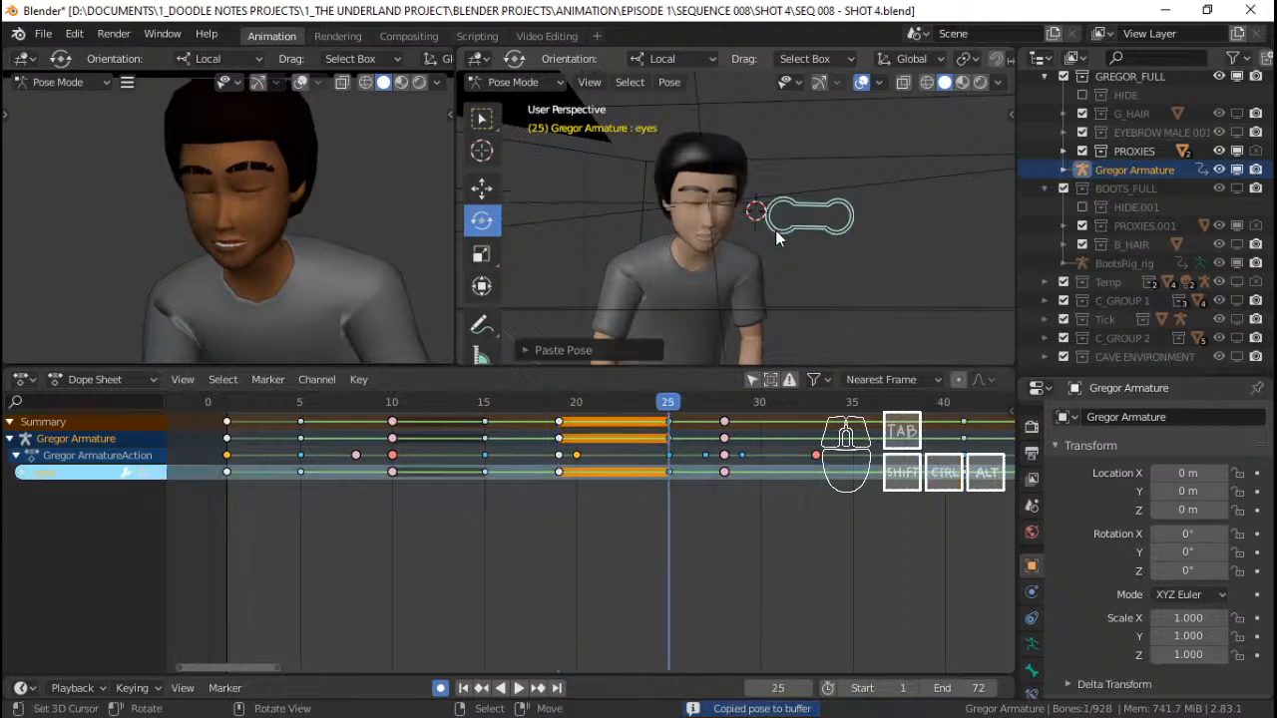
key("ctrl+s")
Play the shot from frame 14 and earlier frames to check the eye hold between frames 19 and 25
key("space")
left_click(458, 450)
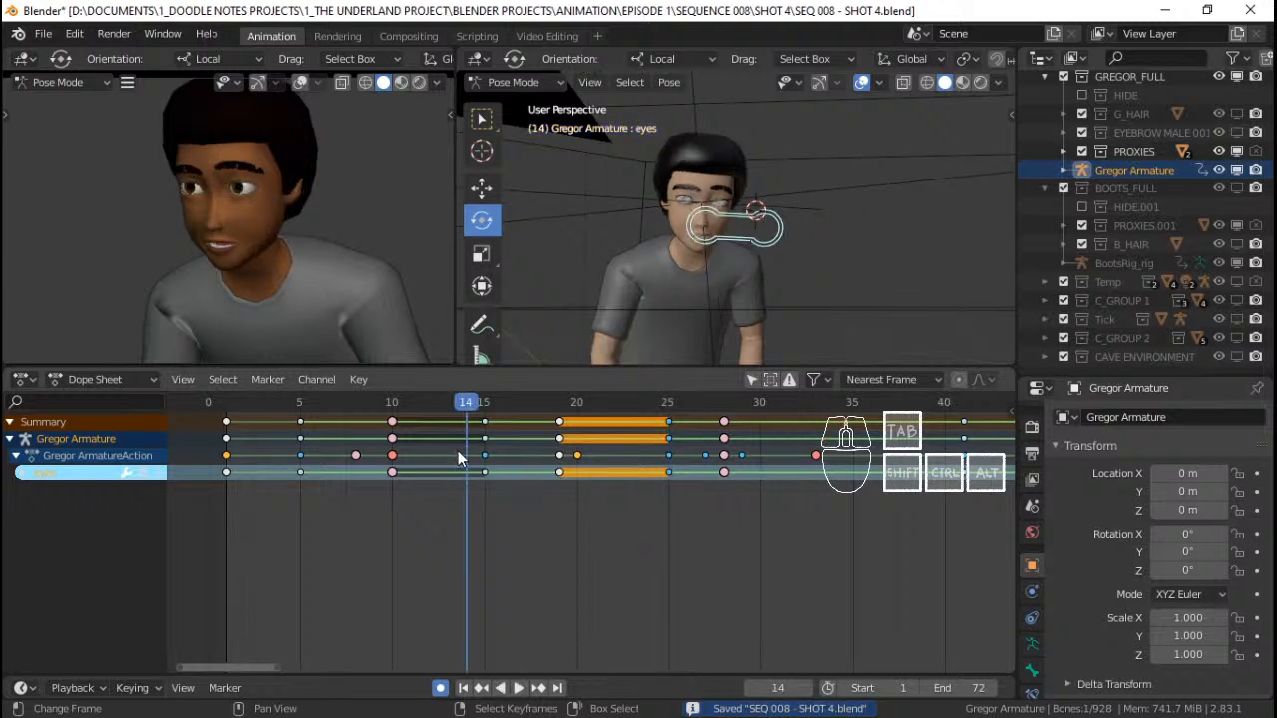
left_click(351, 444)
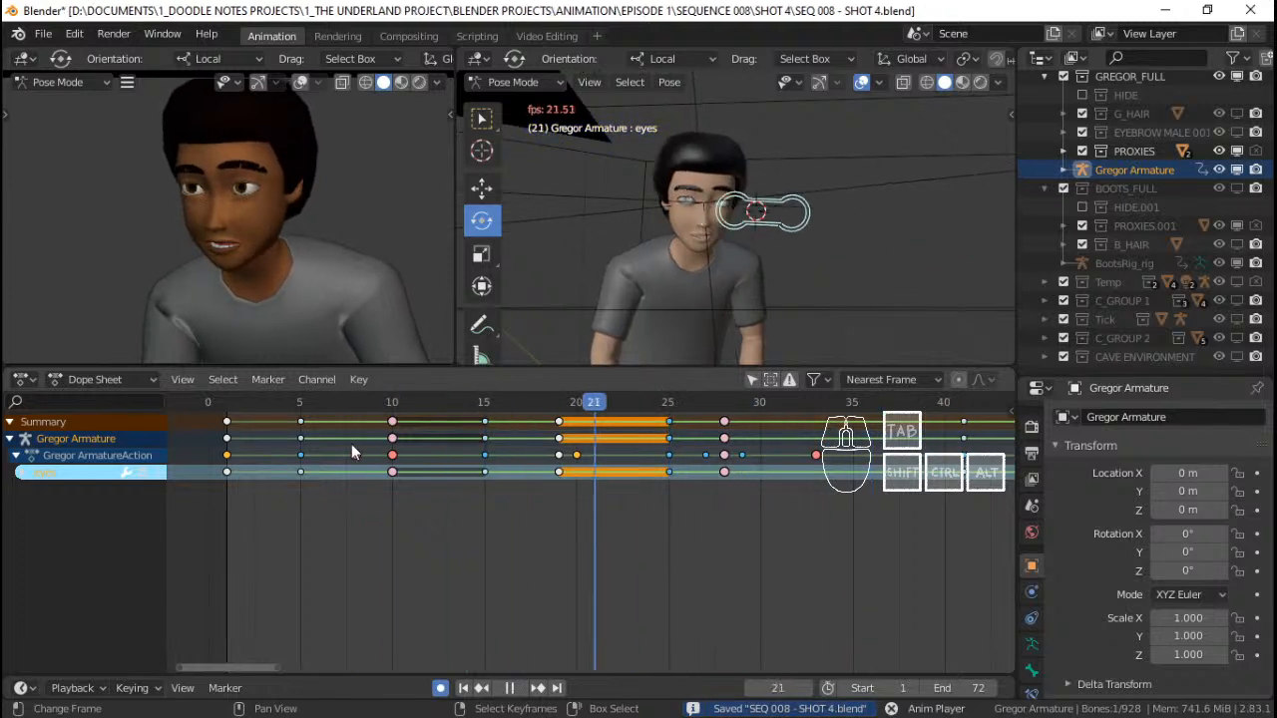
key("space")
left_click(351, 444)
left_click(261, 438)
key("space")
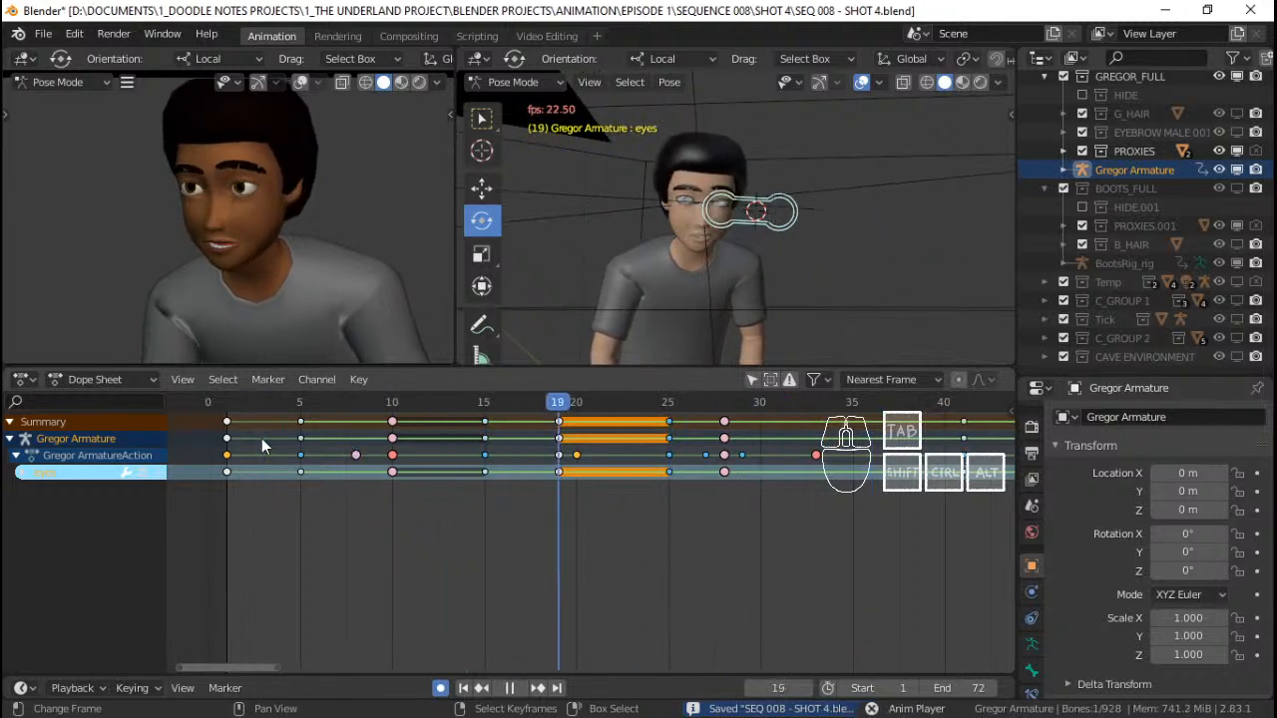
key("space")
Snap the 3D cursor to the eyes target at frame 19, snap the target to it at frame 25 with Keep Offset, and save
left_click_drag(439, 451, 564, 454)
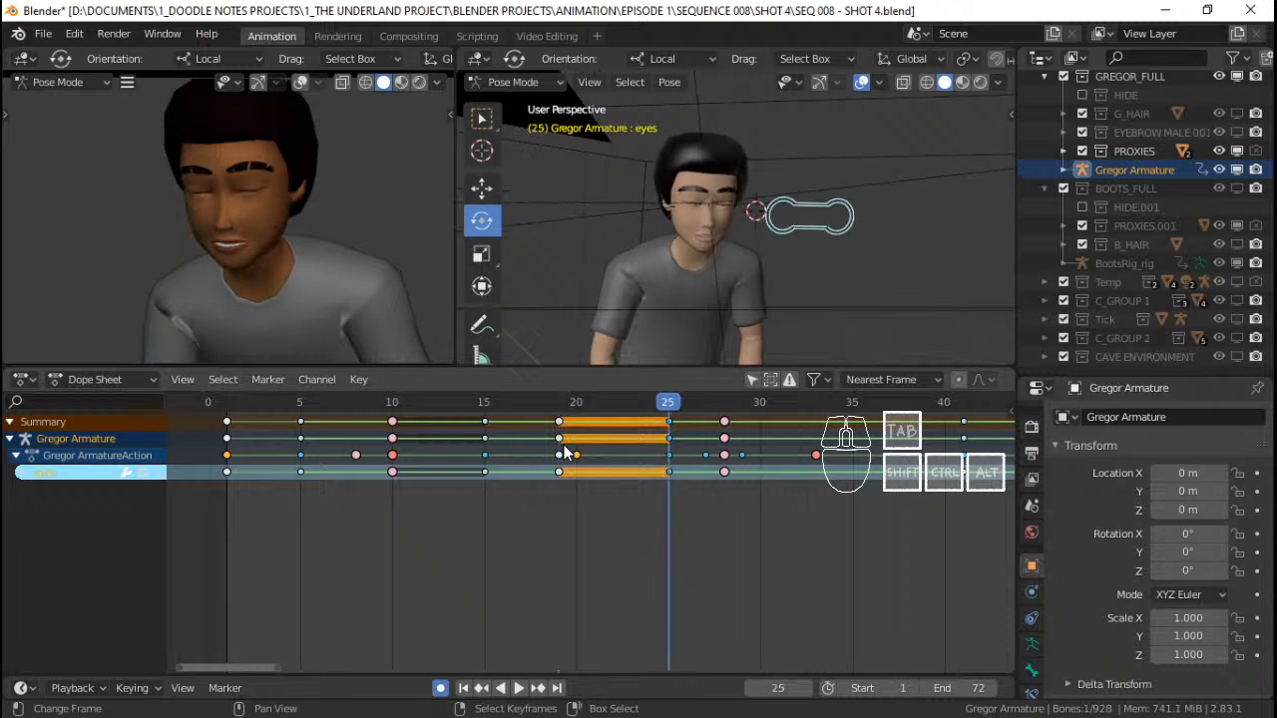
key("shift+s")
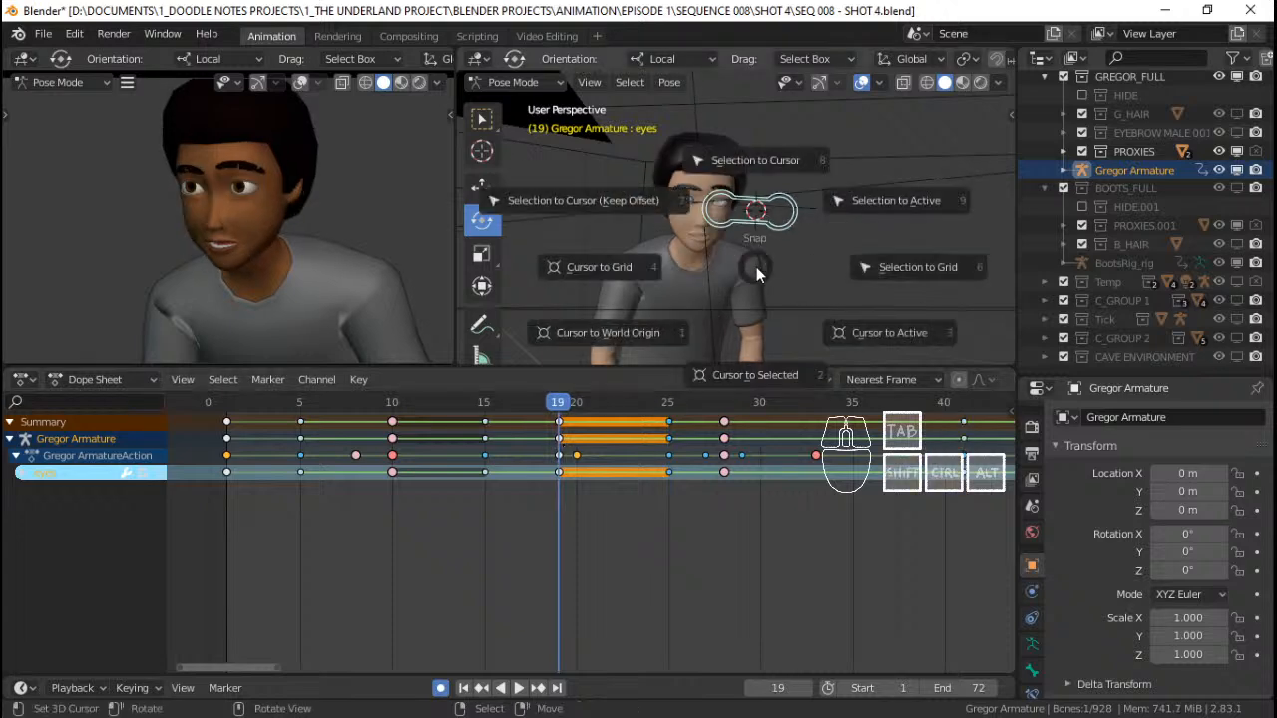
key("Escape")
key("shift+s")
left_click(762, 352)
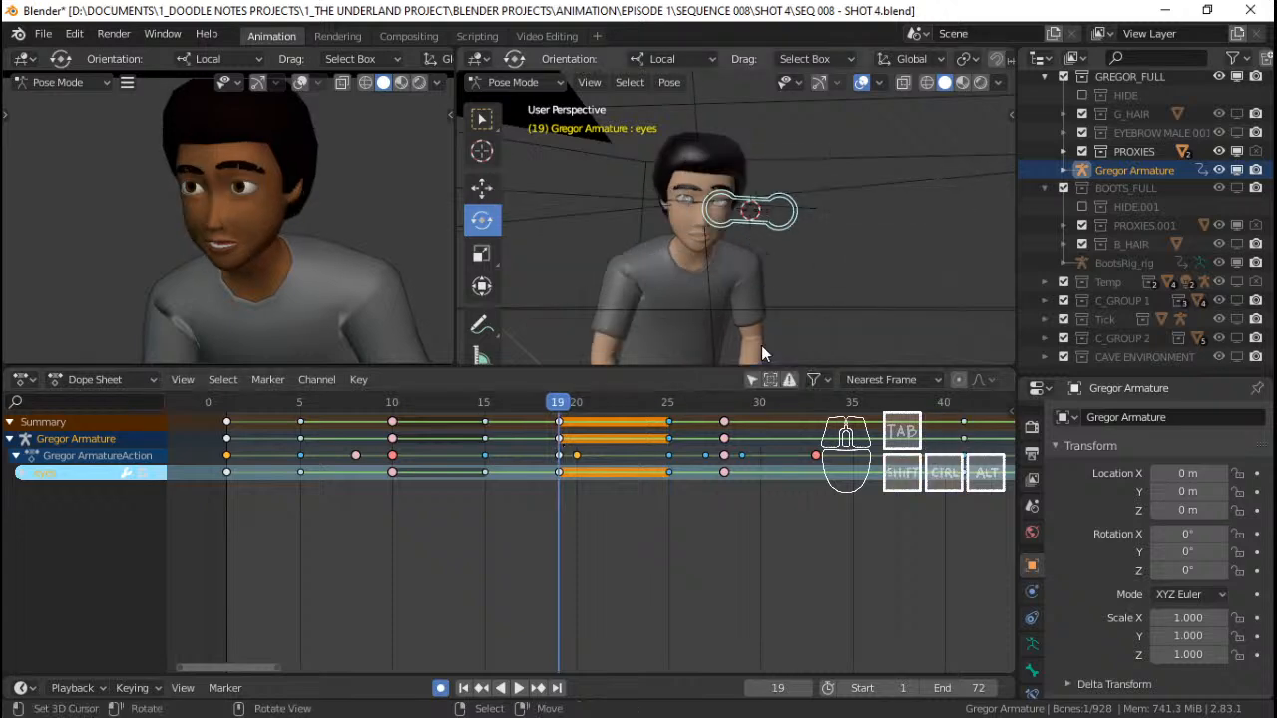
key("Up")
key("shift+s")
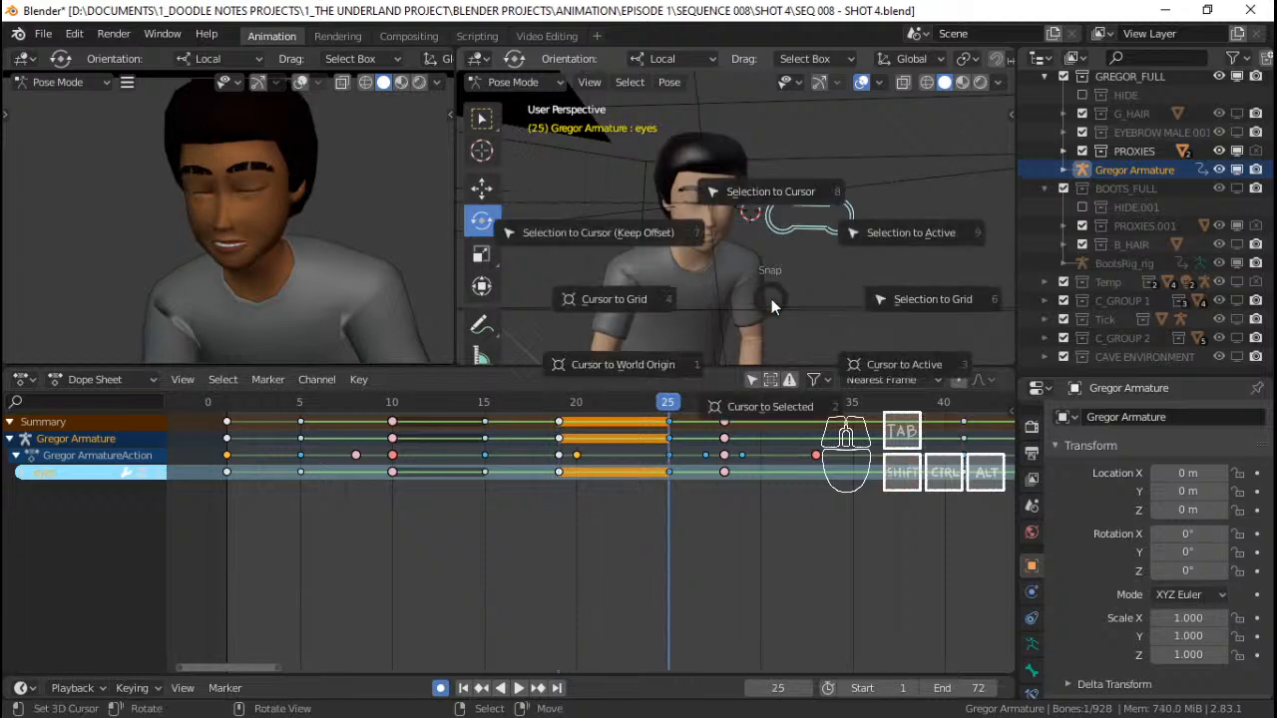
left_click(668, 223)
key("ctrl+s")
Play the shot repeatedly from around frames 13 to 15 to check how the eyes hold into the blink
left_click(493, 447)
key("space")
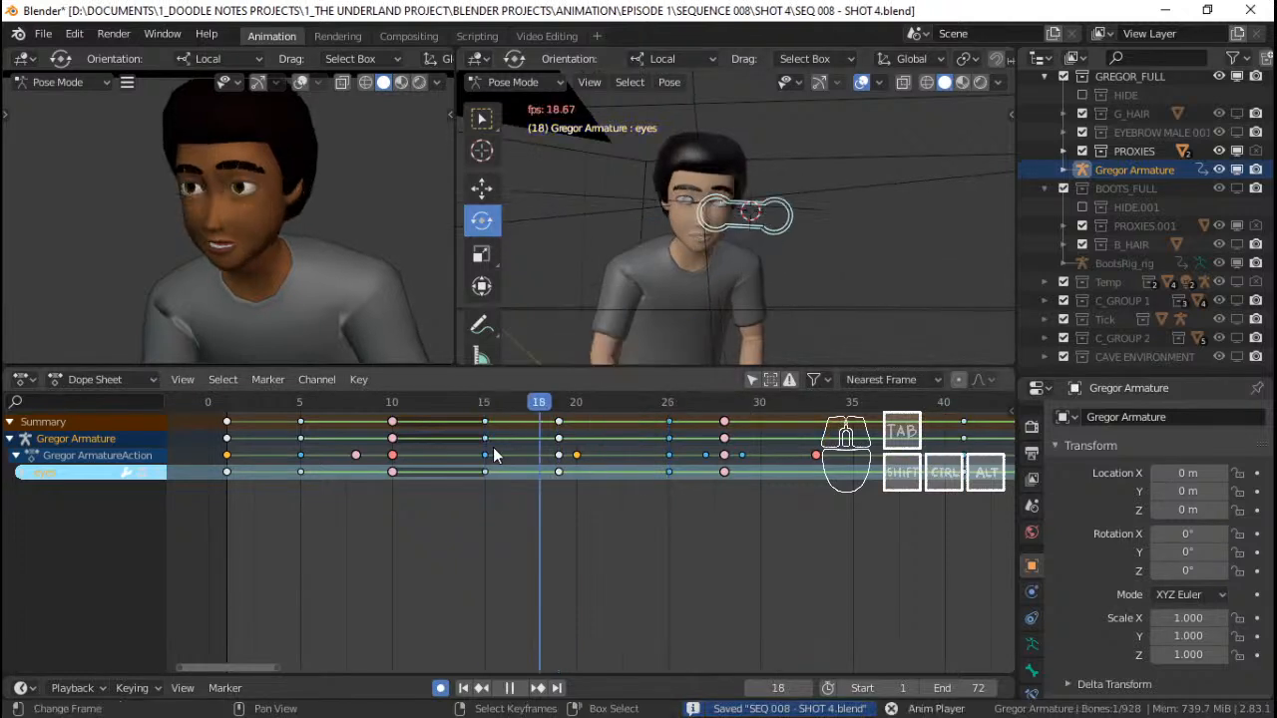
key("space")
key("space")
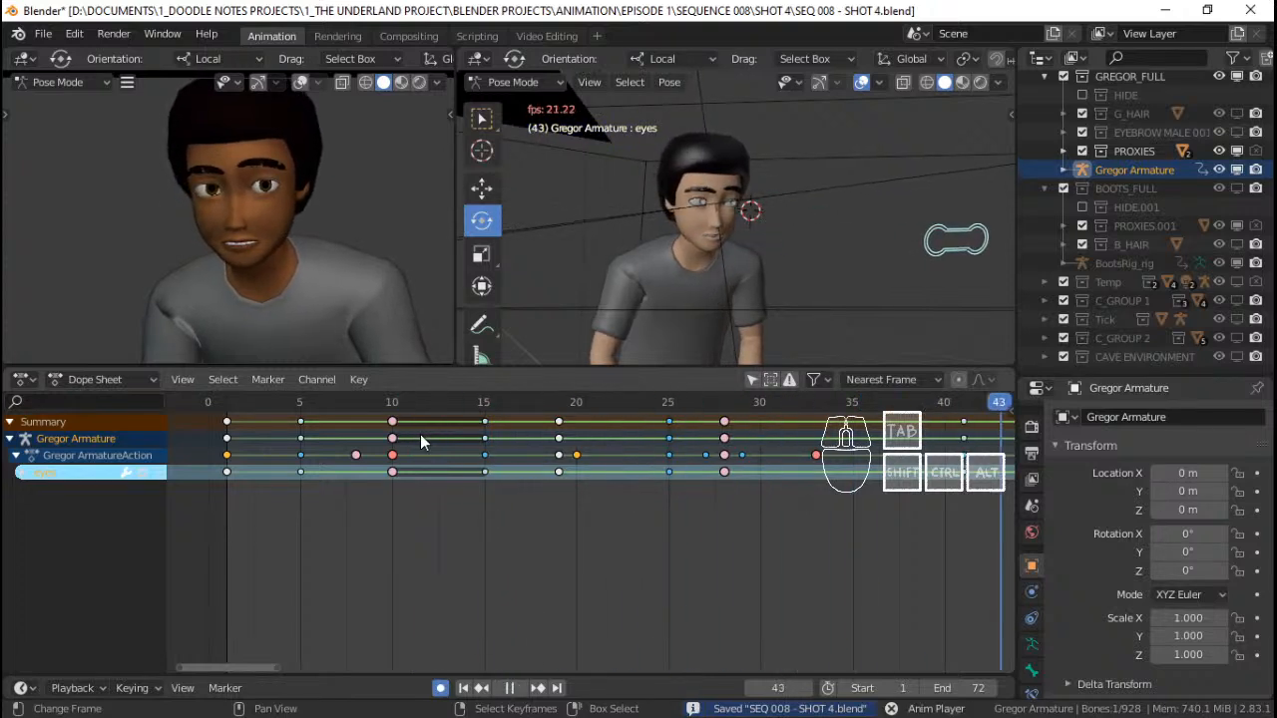
key("space")
left_click_drag(507, 438, 526, 439)
left_click(448, 427)
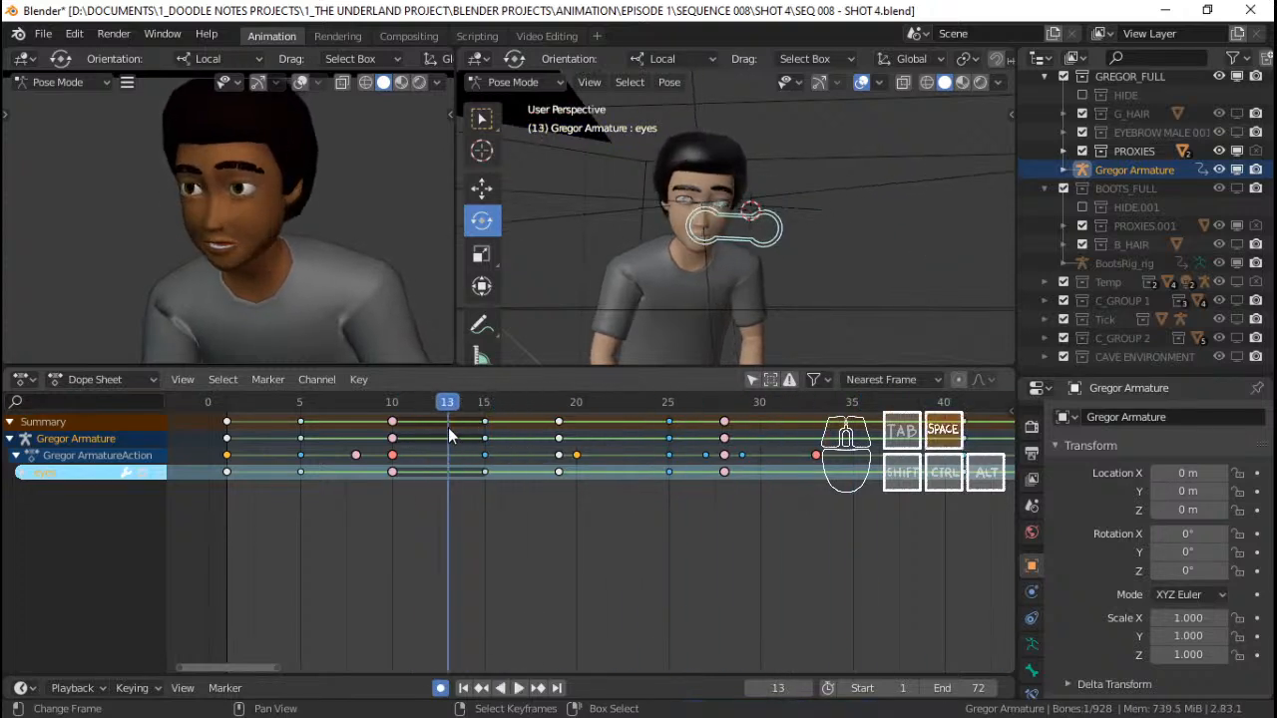
key("space")
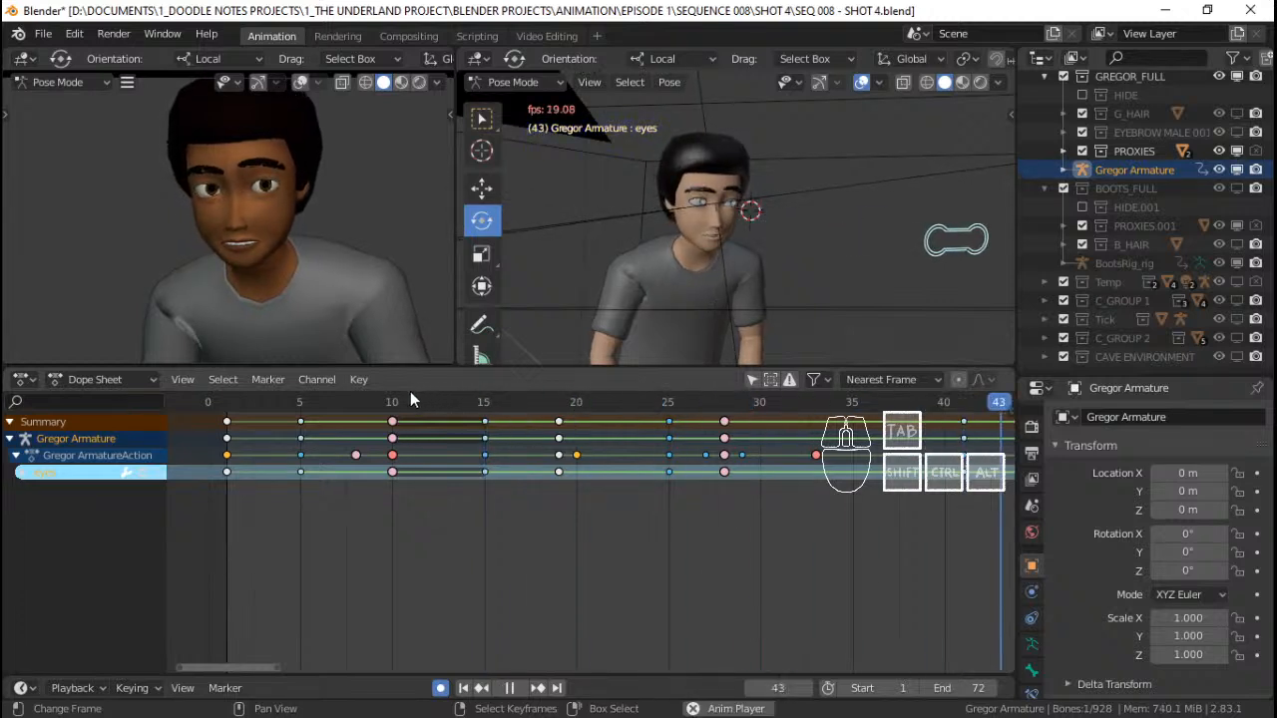
Play the shot from its first frames and inspect the face close up in the camera view
left_click(256, 432)
key("space")
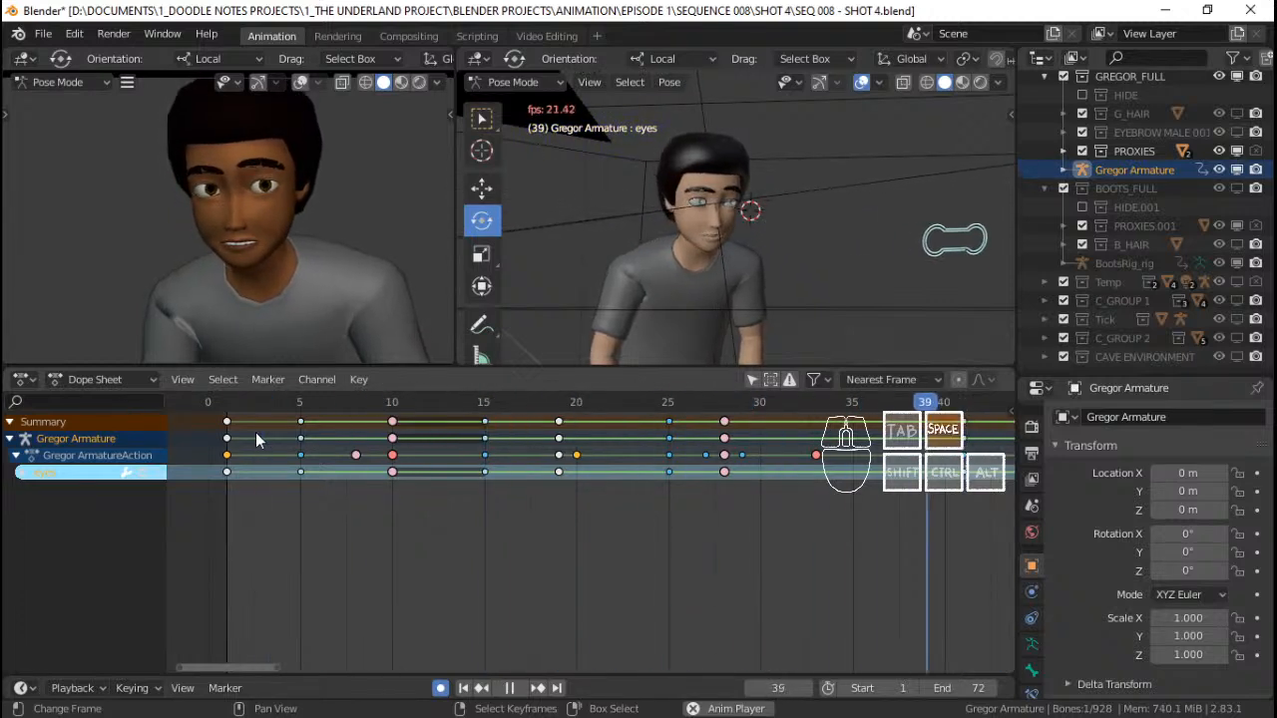
left_click_drag(594, 439, 204, 426)
key("space")
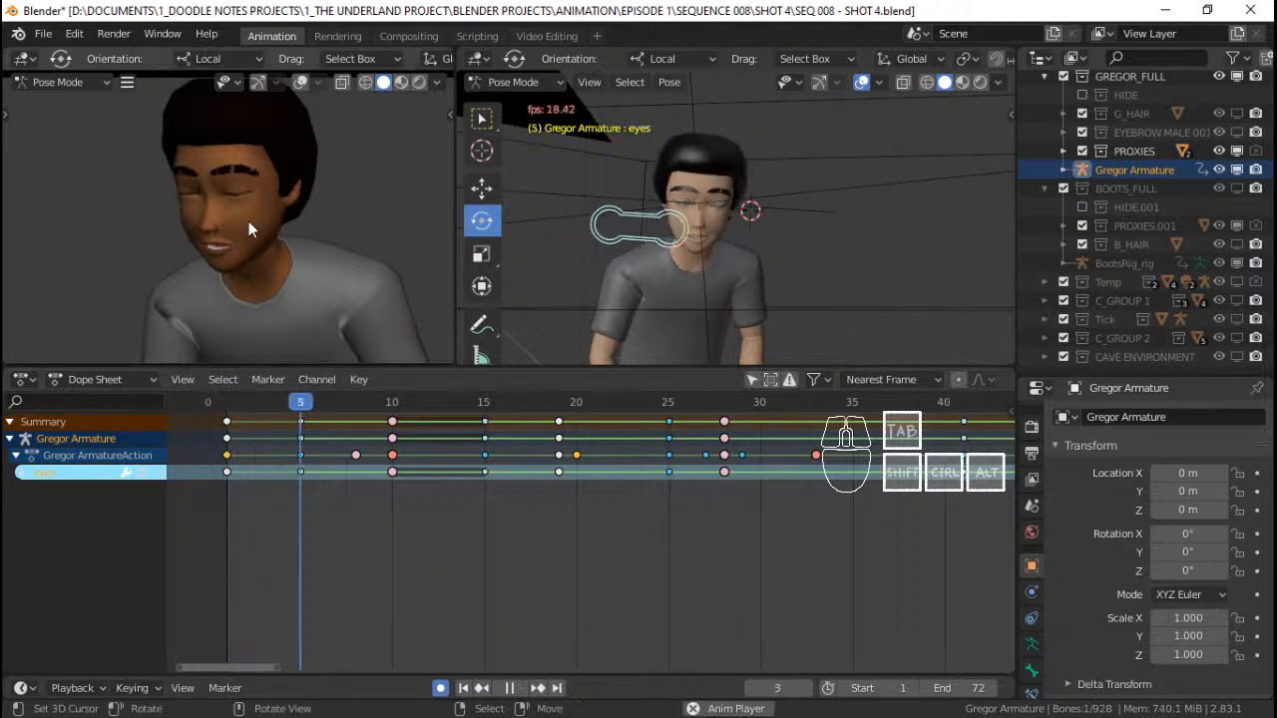
left_click(244, 426)
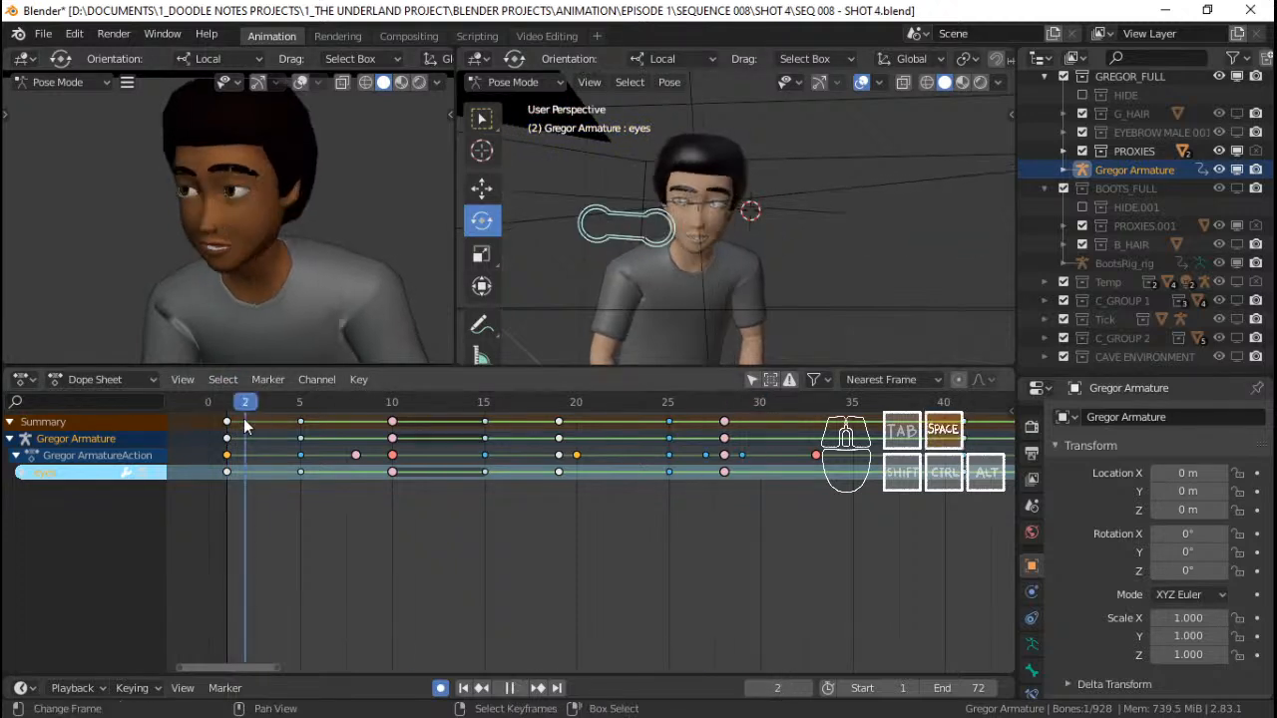
left_click(253, 422)
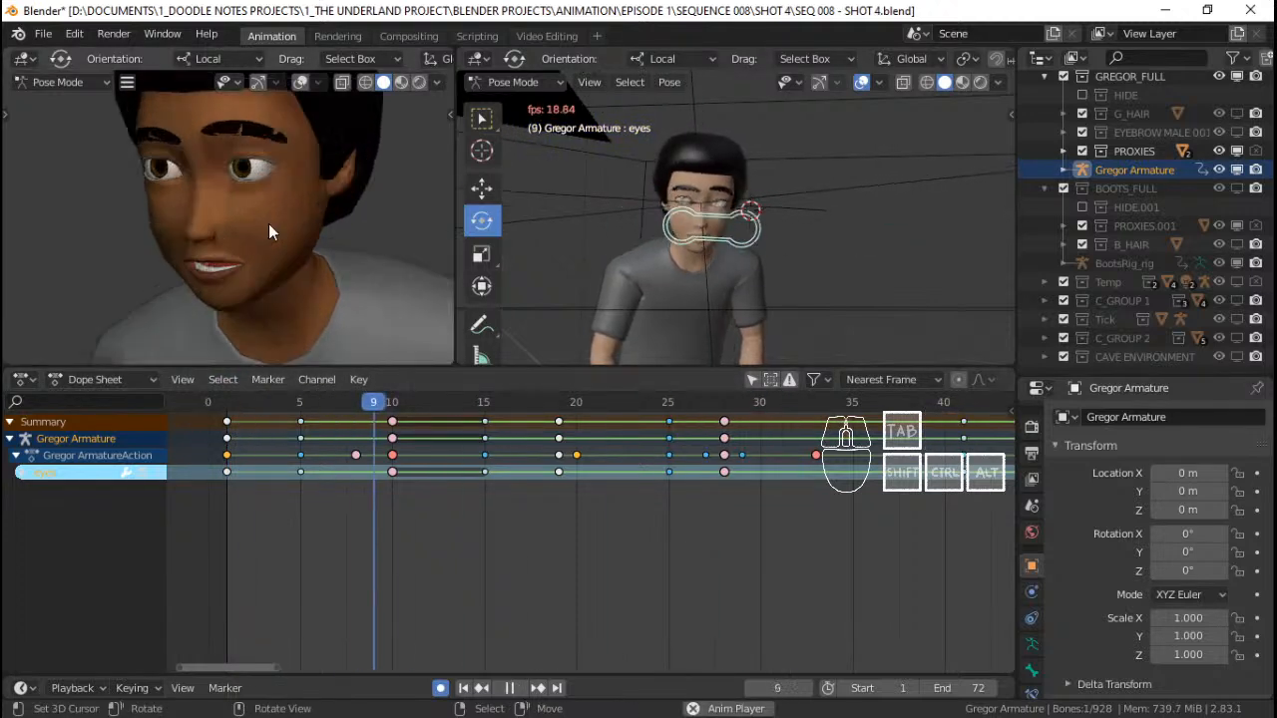
key("space")
Snap the 3D cursor to the eyes target at frame 19 again and snap the target to it at frame 25 with Keep Offset
left_click_drag(487, 420, 562, 433)
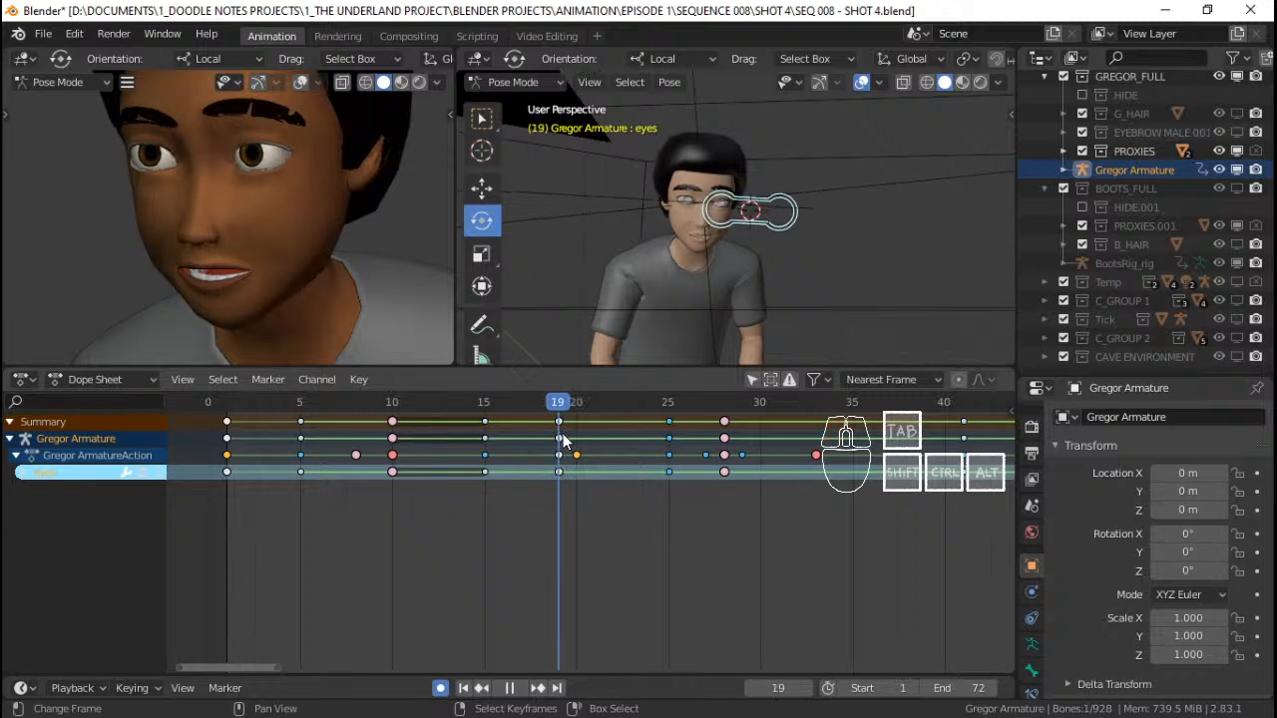
key("shift+s")
left_click(813, 312)
key("Up")
key("shift+s")
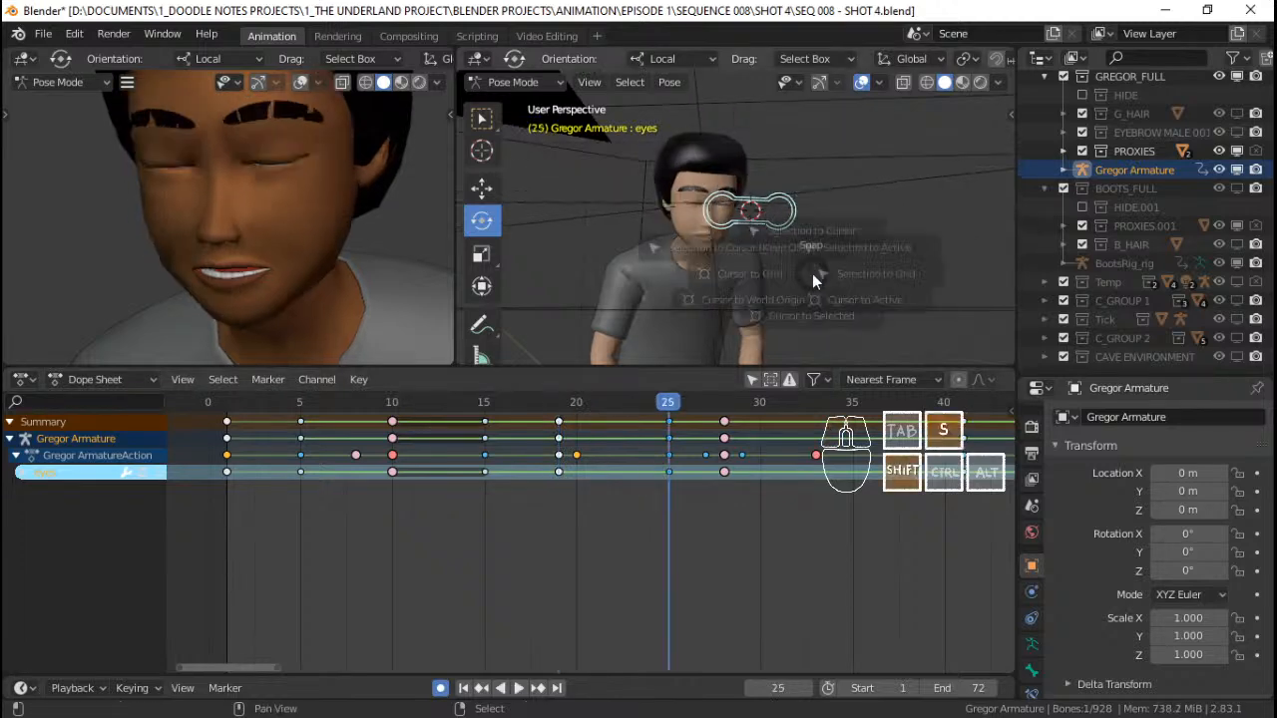
left_click(698, 218)
Key the eyes target at frame 22 by snapping it to the 3D cursor with Keep Offset
key("Down")
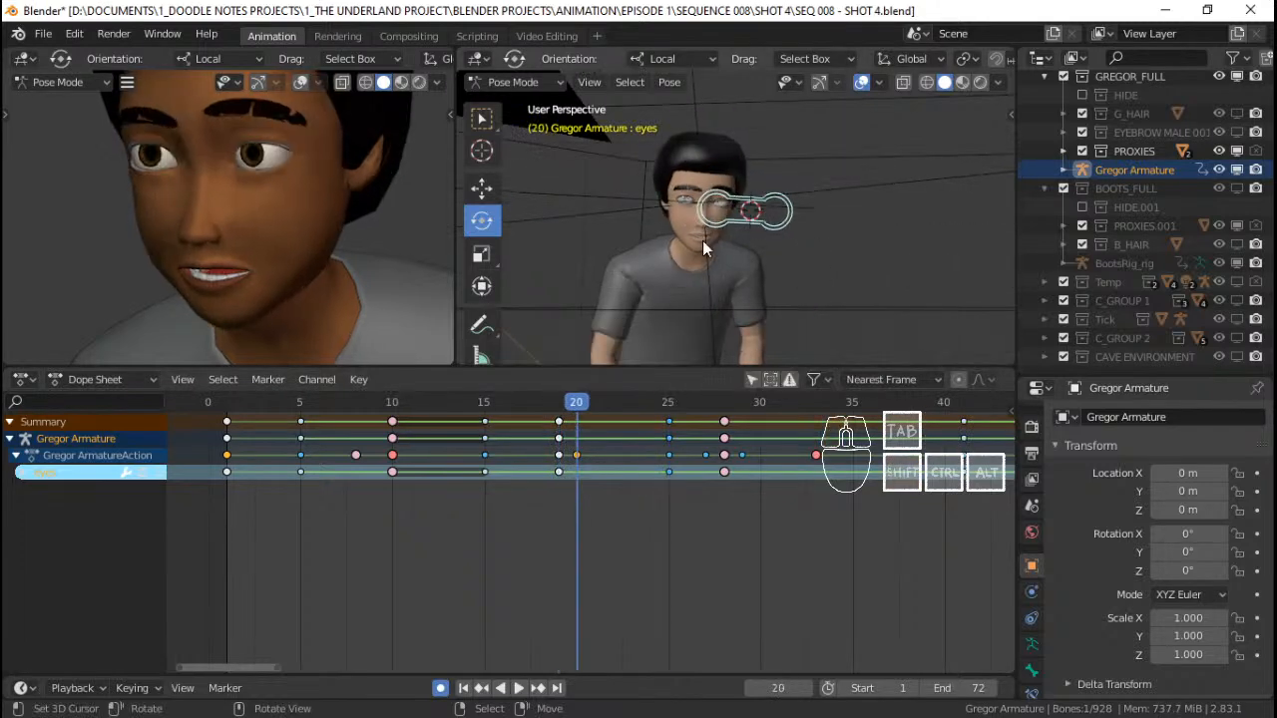
key("Right")
key("Right")
key("shift+s")
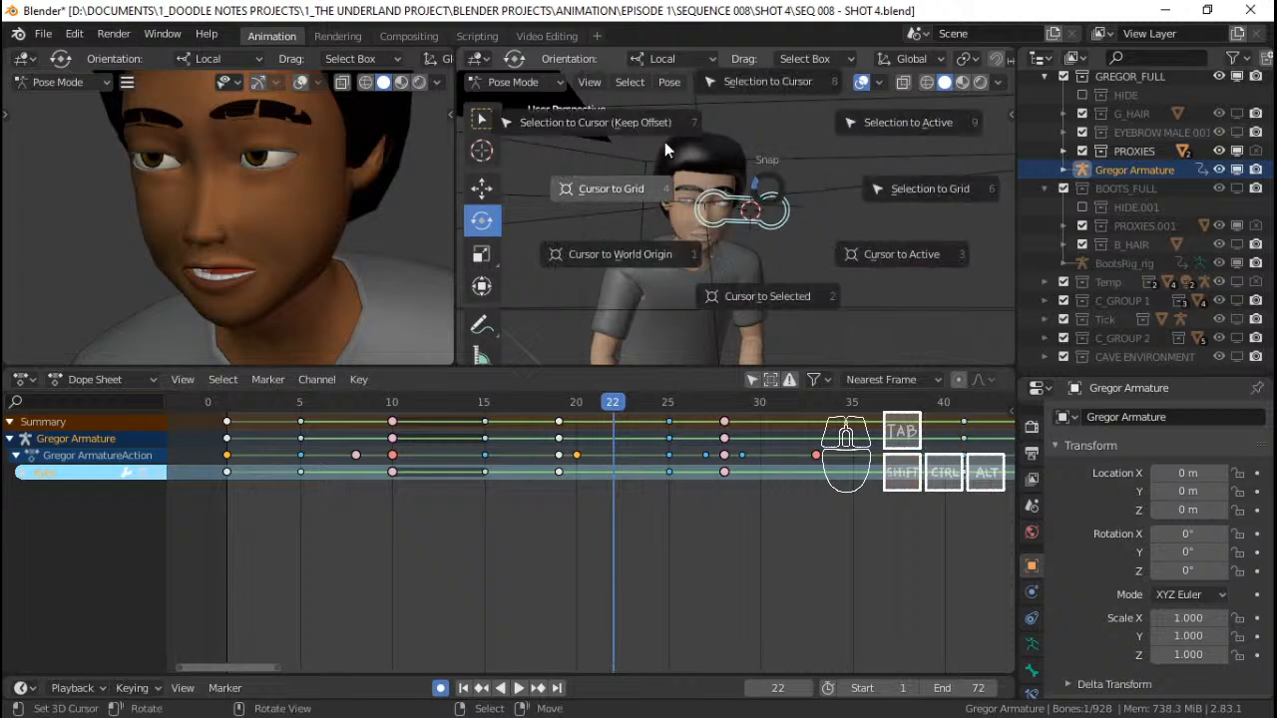
left_click(645, 129)
Play the shot from before frame 19 and from frame 2 to check the eyes with the frame 22 keyframe
left_click_drag(650, 416, 521, 462)
key("space")
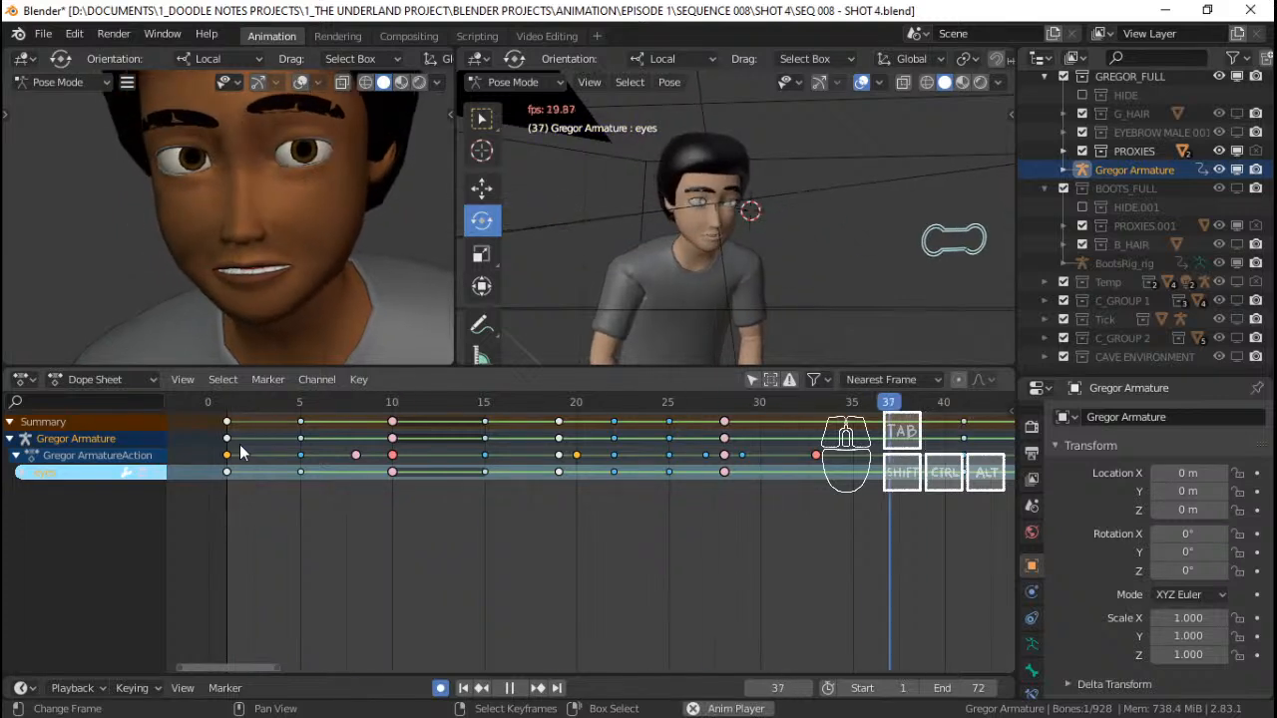
key("space")
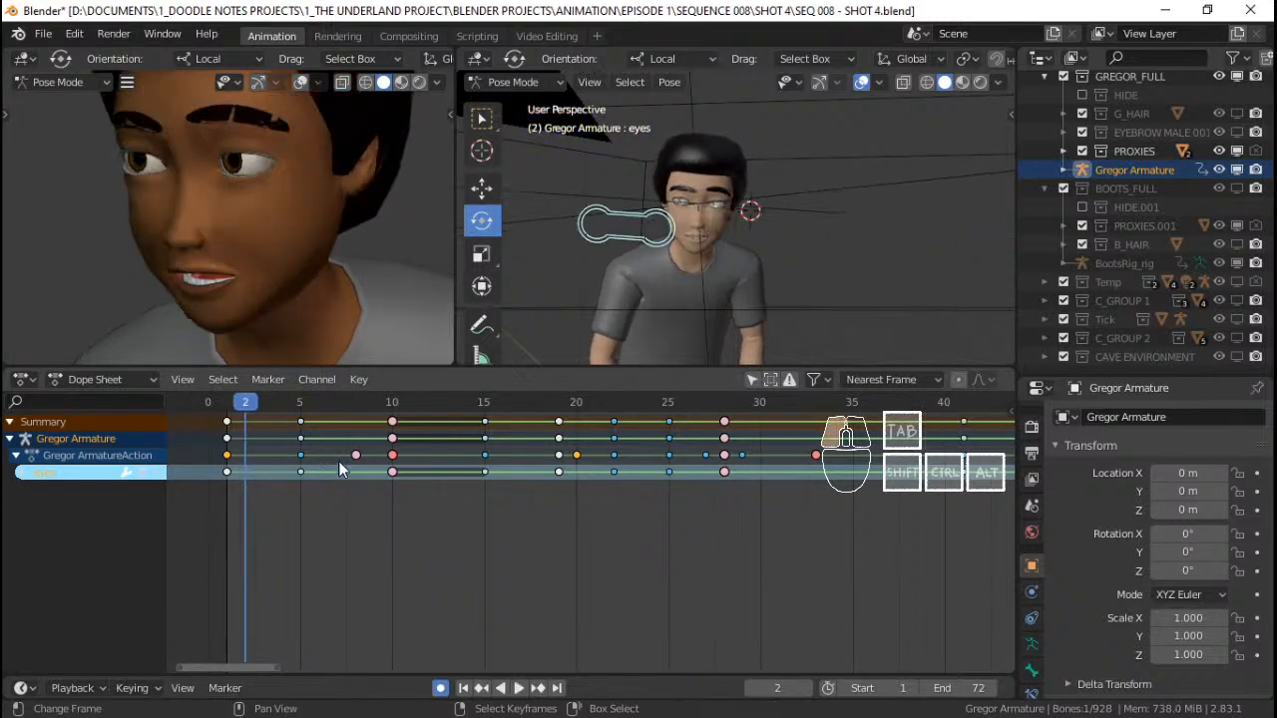
key("space")
middle_click_drag(599, 474, 375, 473)
left_click(385, 473)
key("space")
key("space")
Play the frames from about 25 to 36 repeatedly to check how the eyes settle after the head turn
middle_click_drag(286, 213, 243, 244, "shift")
left_click(464, 449)
key("space")
key("space")
left_click(482, 430)
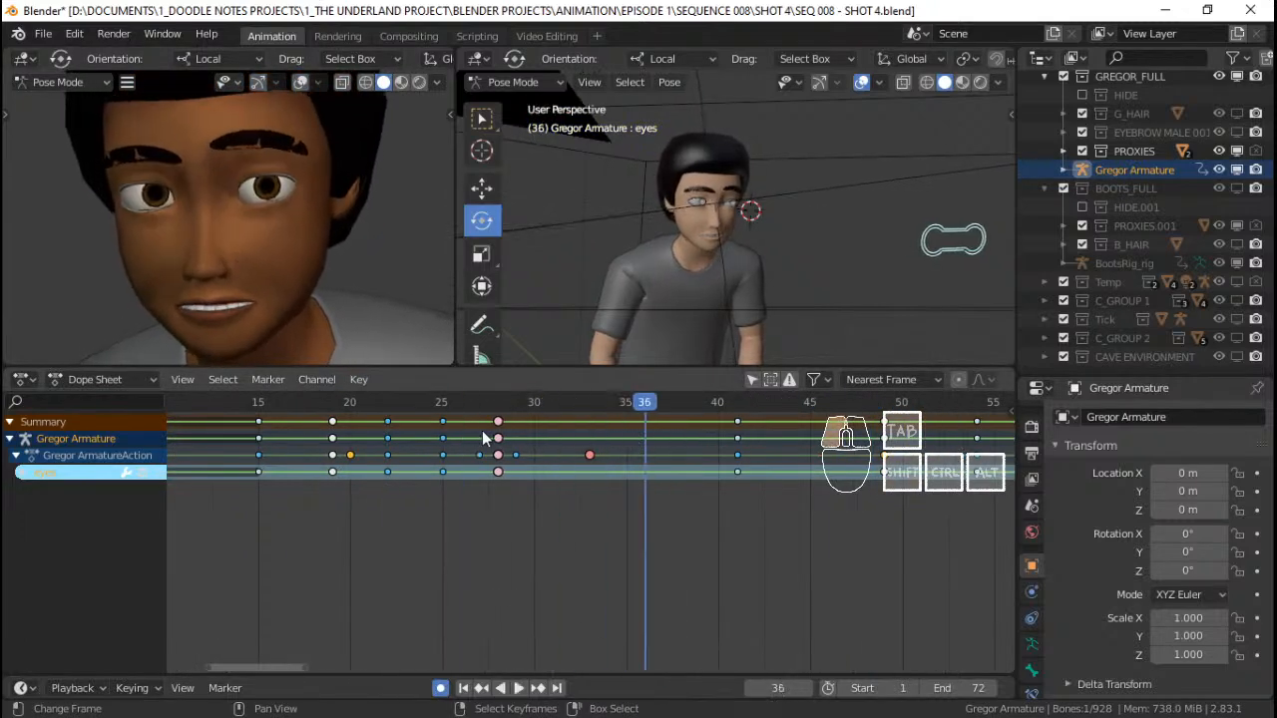
key("space")
left_click(487, 438)
key("space")
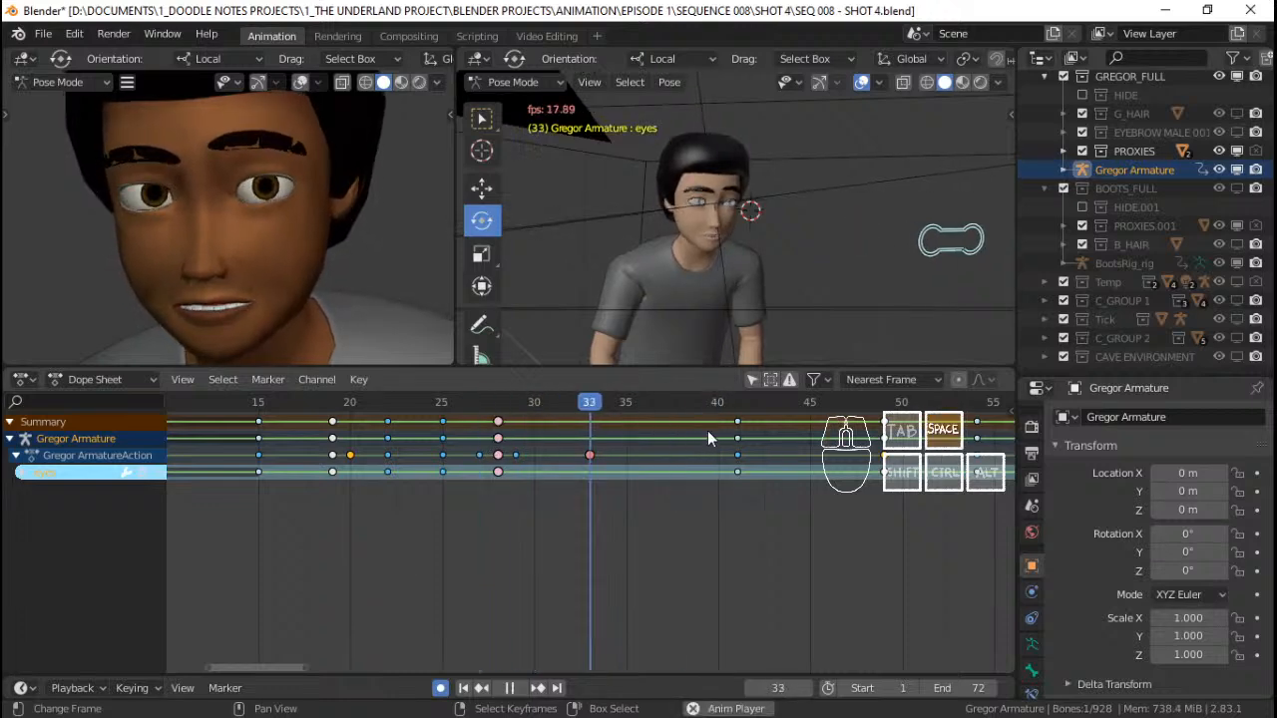
left_click(445, 444)
key("space")
key("space")
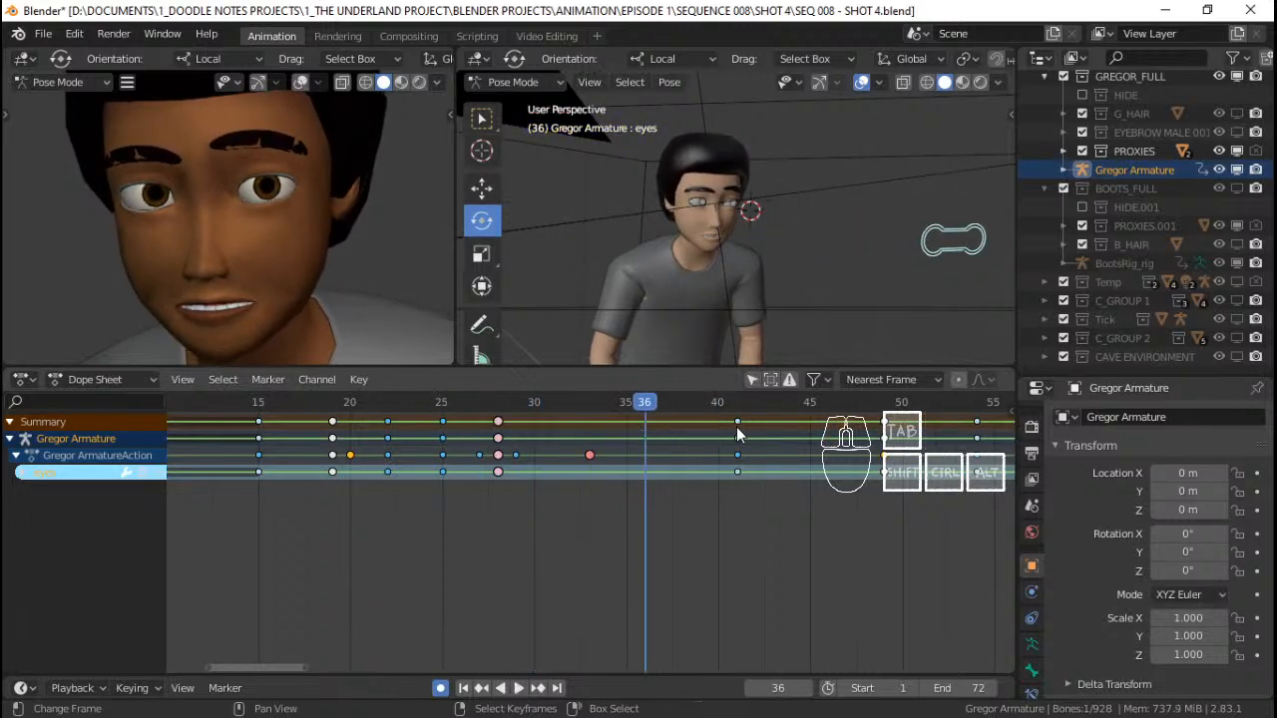
Snap the eyes target's keyframe at frame 41 to frame 36 and play the result
right_click(736, 430)
key("shift+s")
left_click(604, 429)
left_click(429, 436)
key("space")
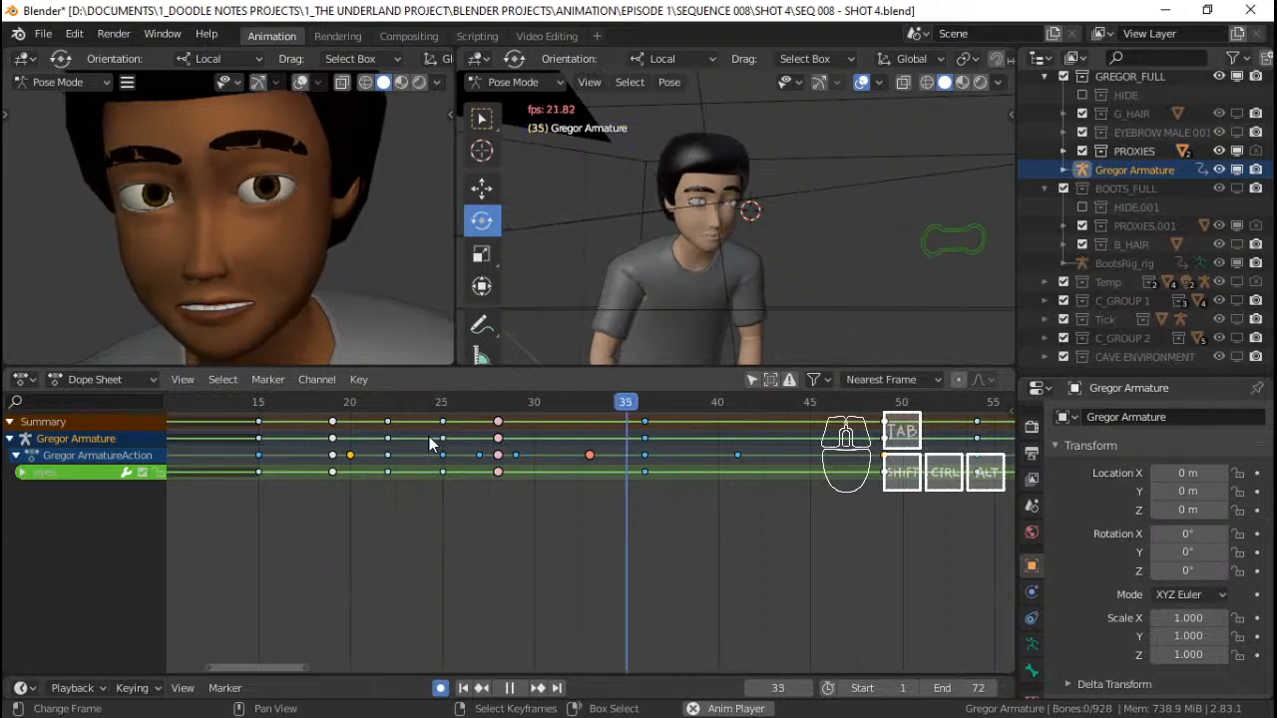
key("space")
Select the eyes target, go to its keyframe at frame 36 and save the file
key("Up")
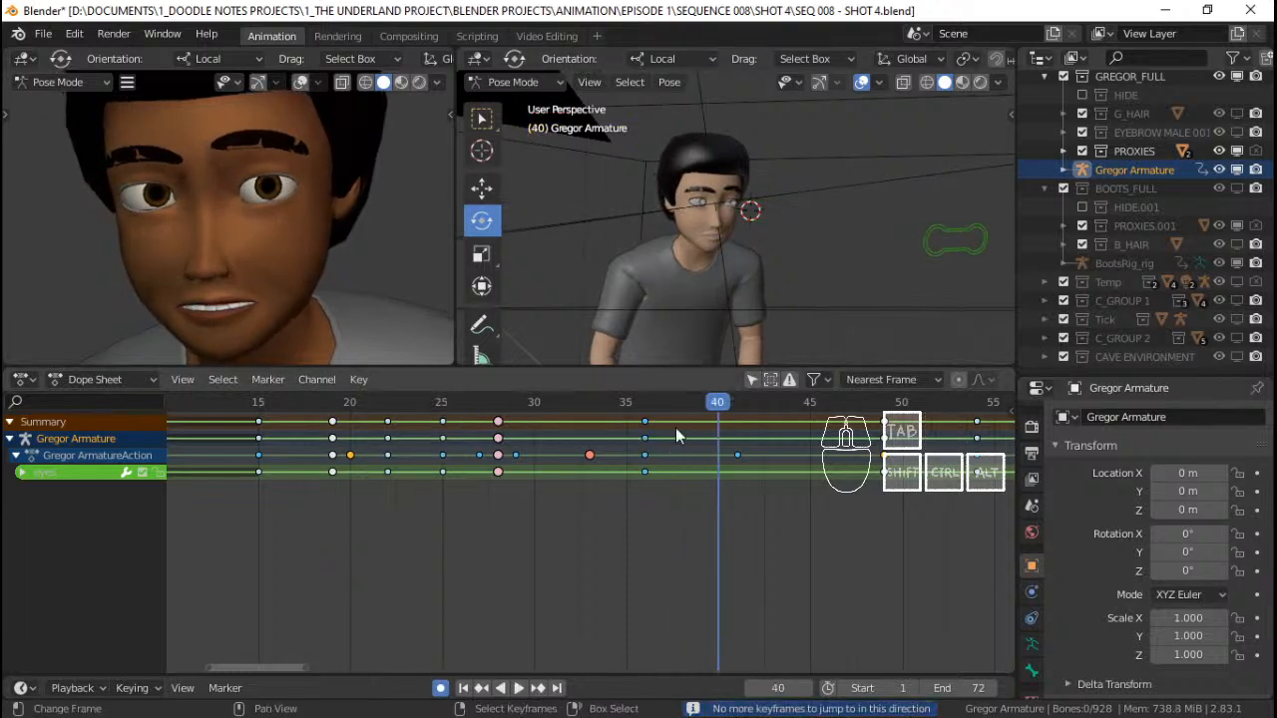
left_click(931, 250)
key("Down")
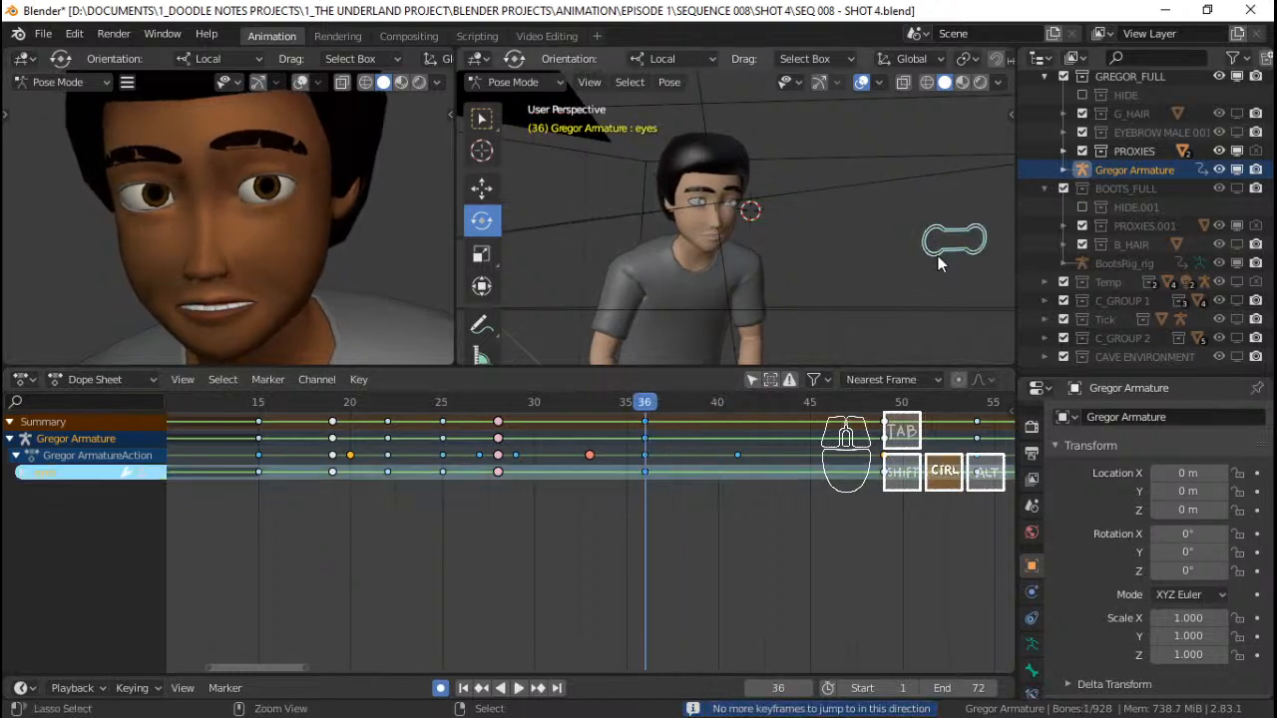
key("ctrl+s")
Turn on Mute Audio in the animation playback settings
middle_click_drag(938, 256, 818, 319, "shift")
left_click(418, 455)
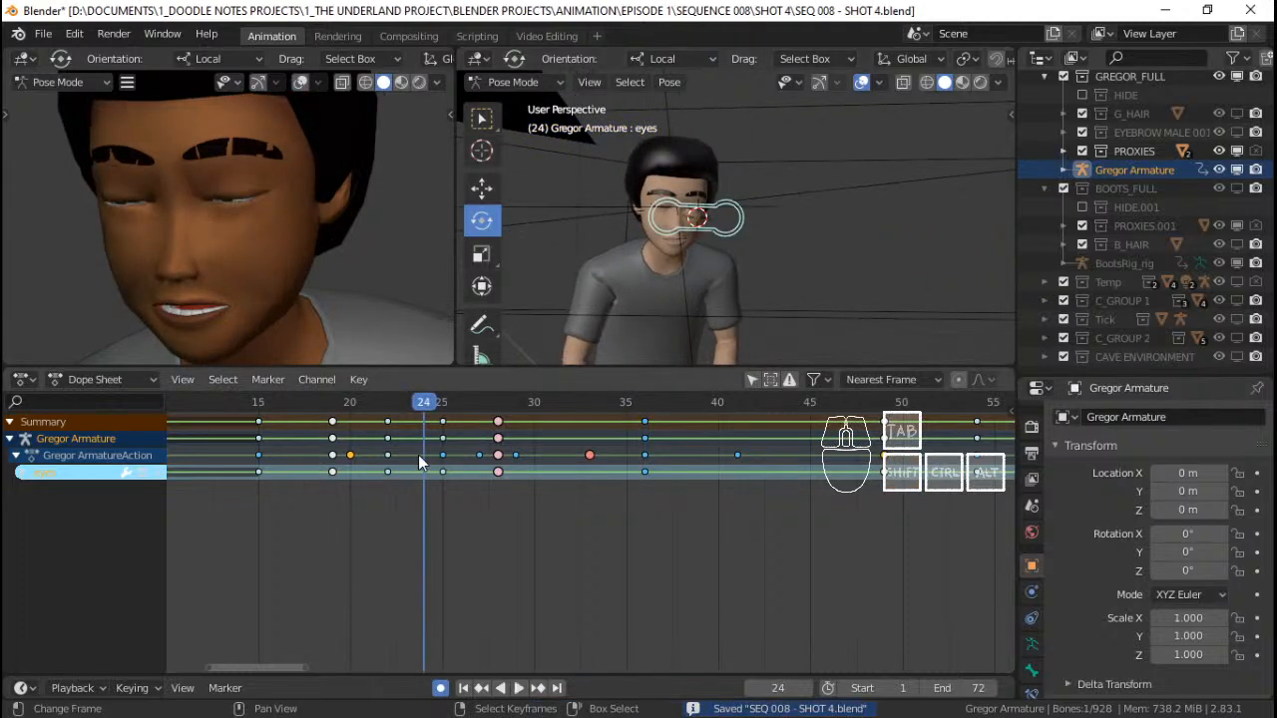
left_click(146, 688)
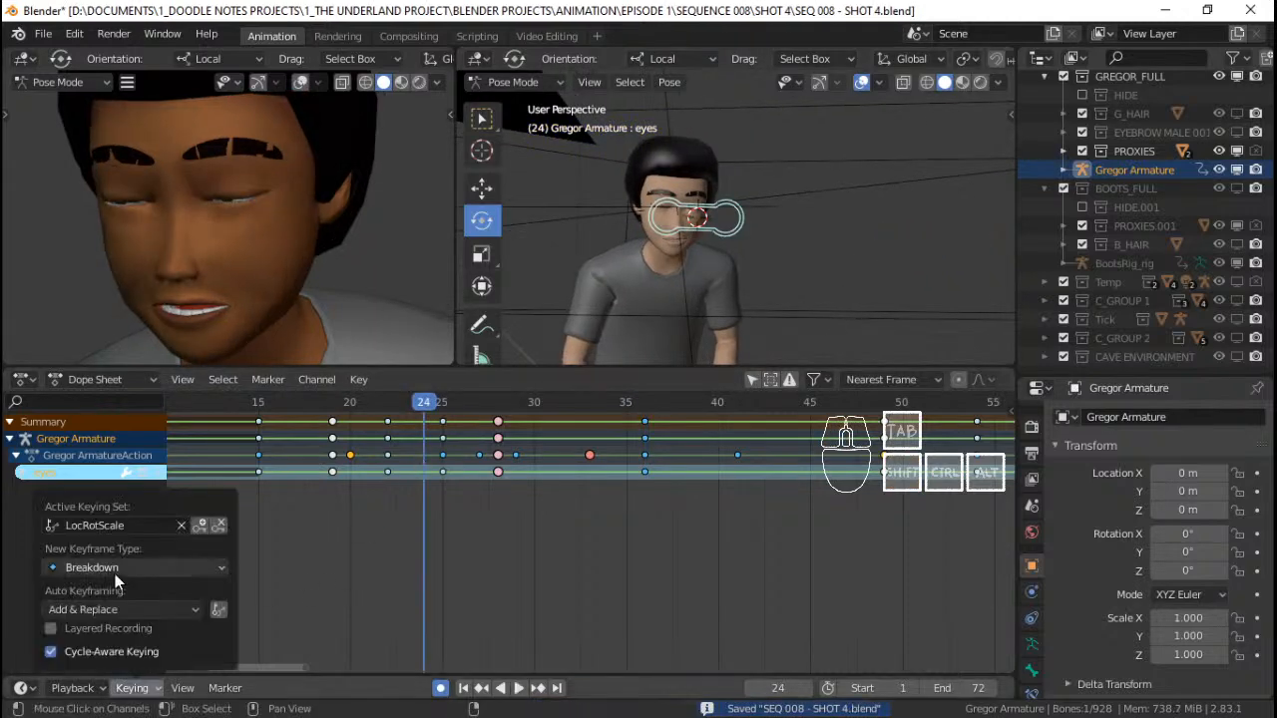
left_click(76, 687)
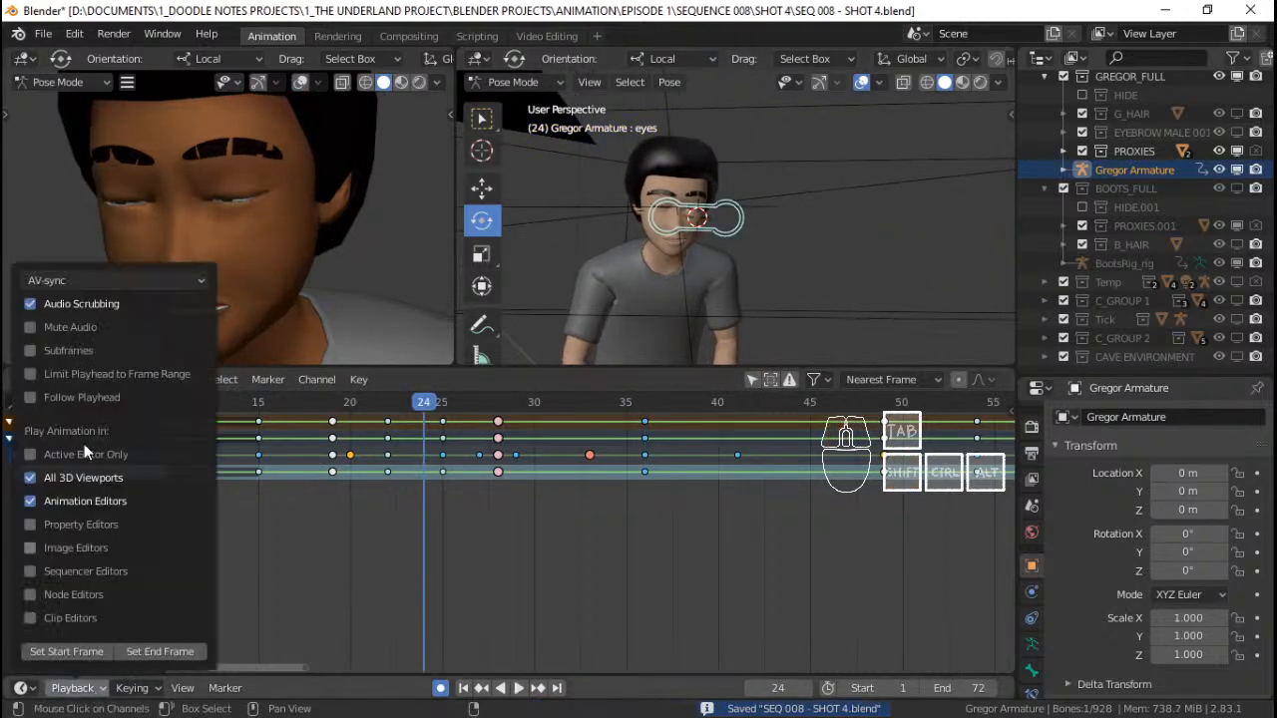
left_click(84, 334)
Play the shot from frames 22 and 15 to check the eye movement through the blink
left_click(391, 507)
key("space")
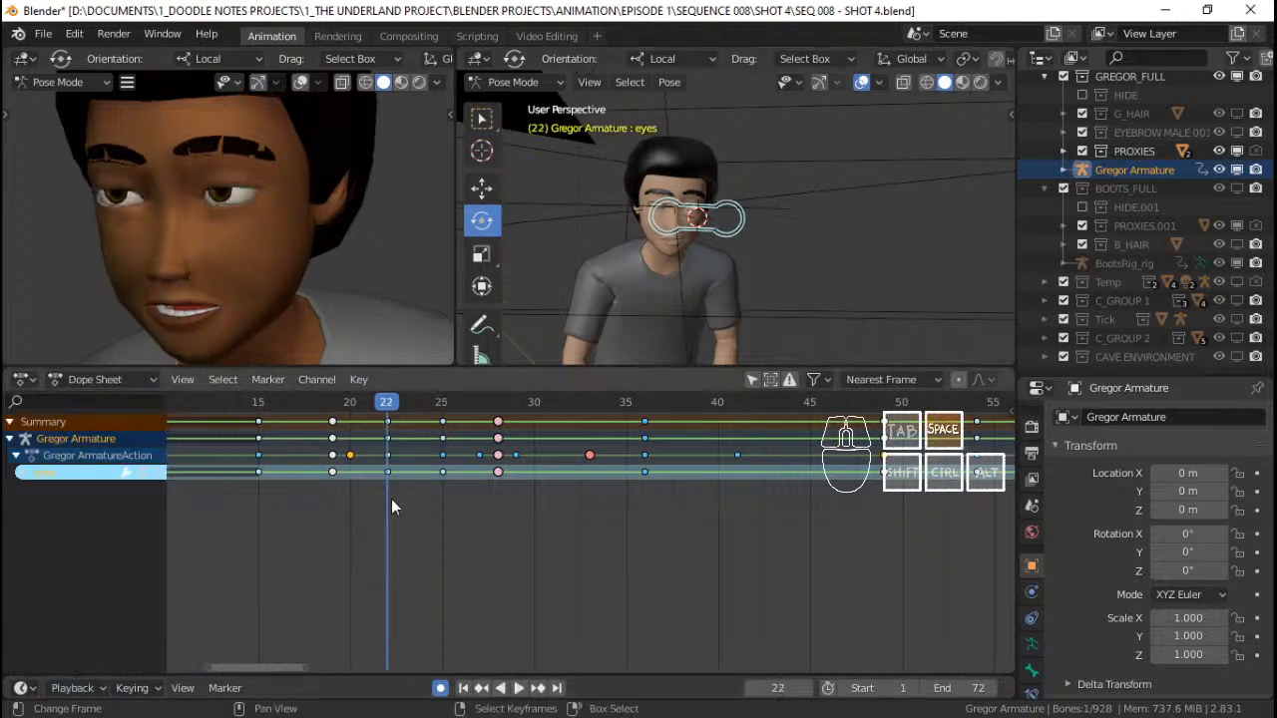
left_click(258, 473)
left_click(259, 473)
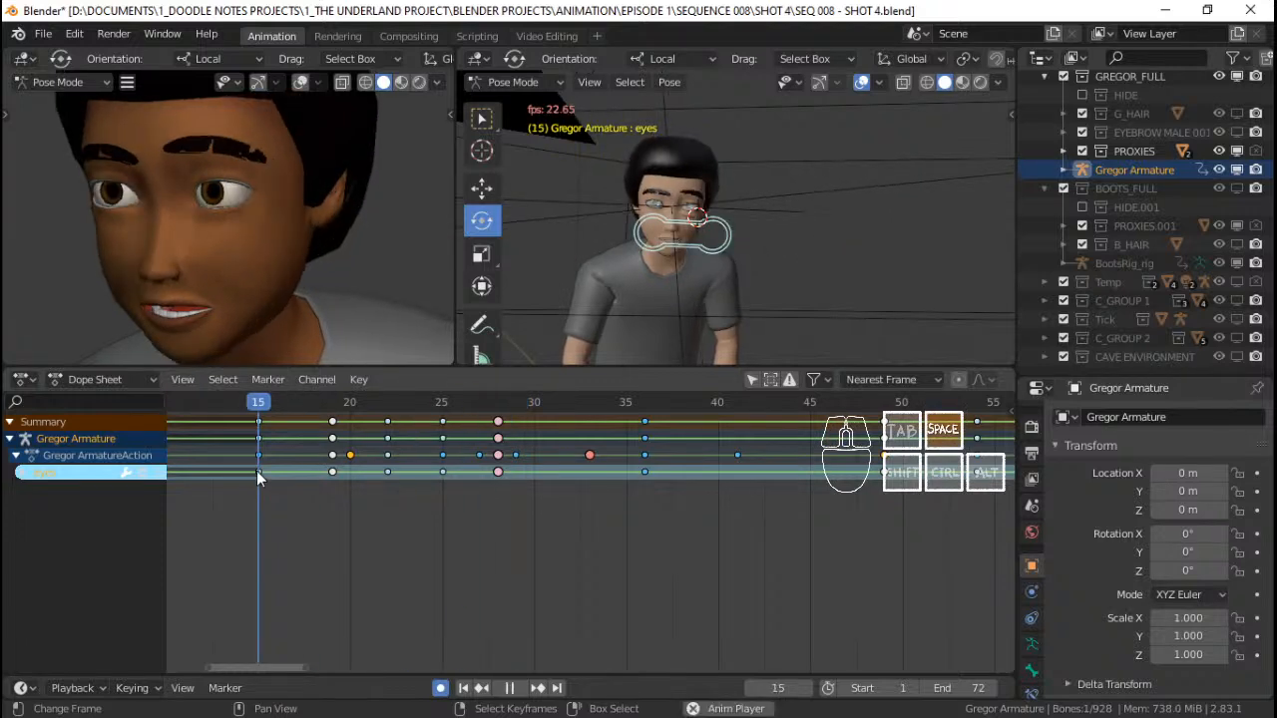
At frame 38, move the eyes target about 0.019 m, slightly sideways and up, to key it, and copy its pose
key("space")
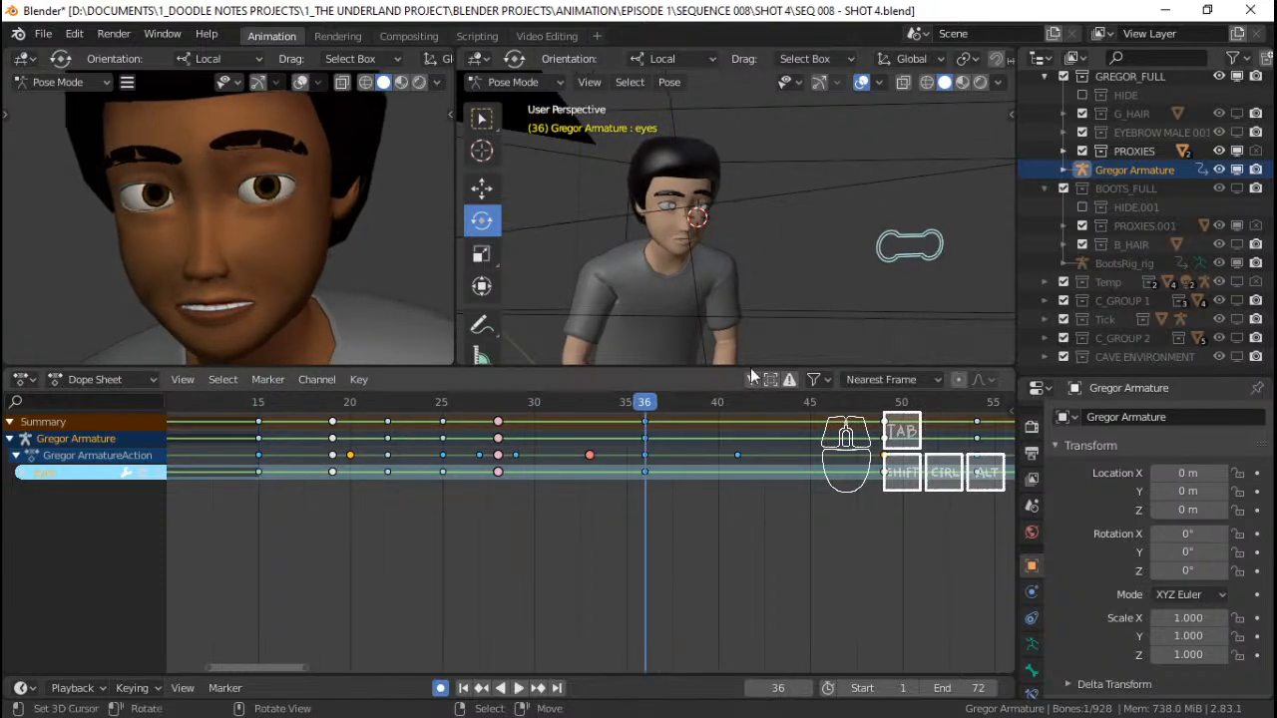
key("Right")
key("Right")
key("Right")
key("Down")
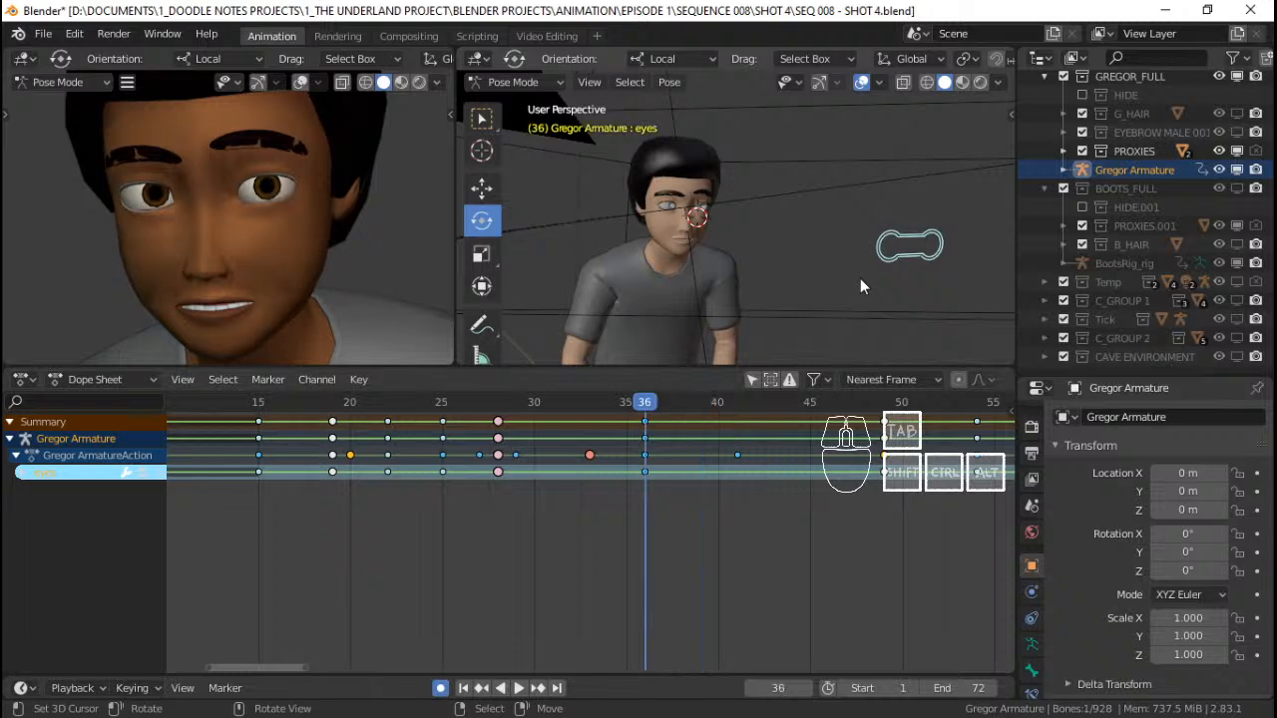
key("Right")
key("Right")
middle_click_drag(860, 276, 821, 281, "shift")
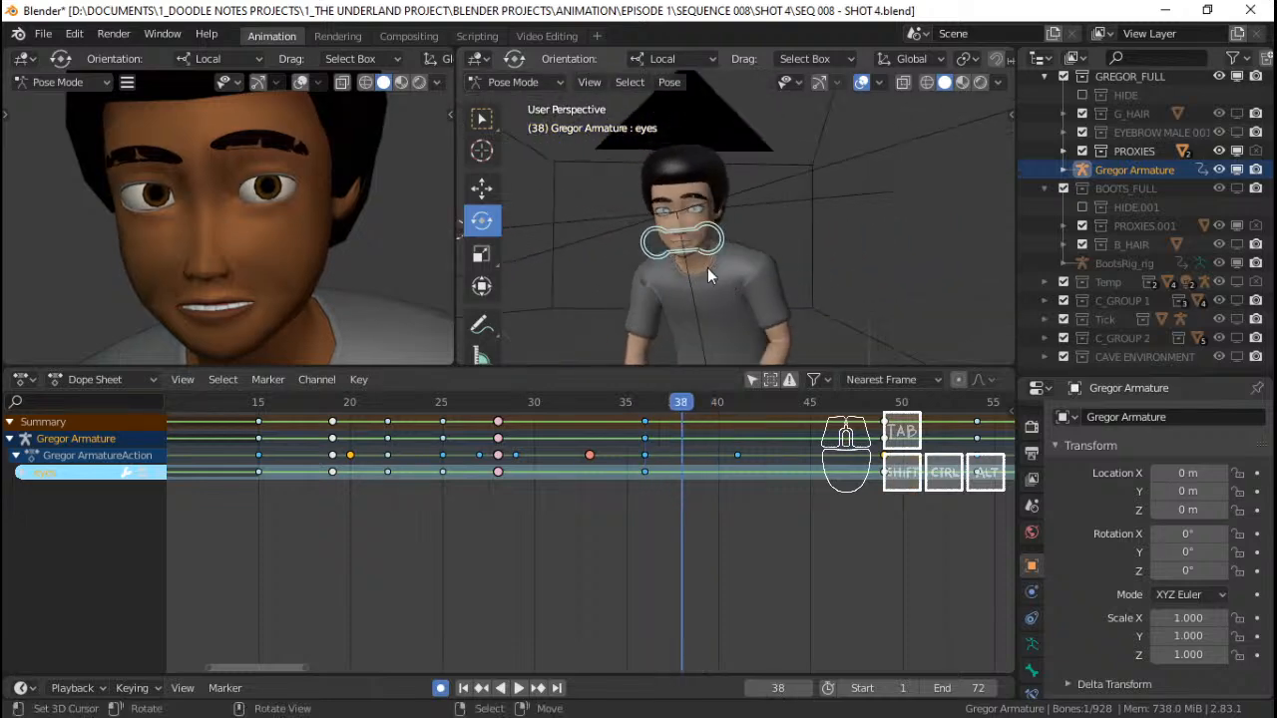
mouse_move(712, 265)
middle_mouse_down()
mouse_move(738, 254)
mouse_move(714, 256)
middle_mouse_up()
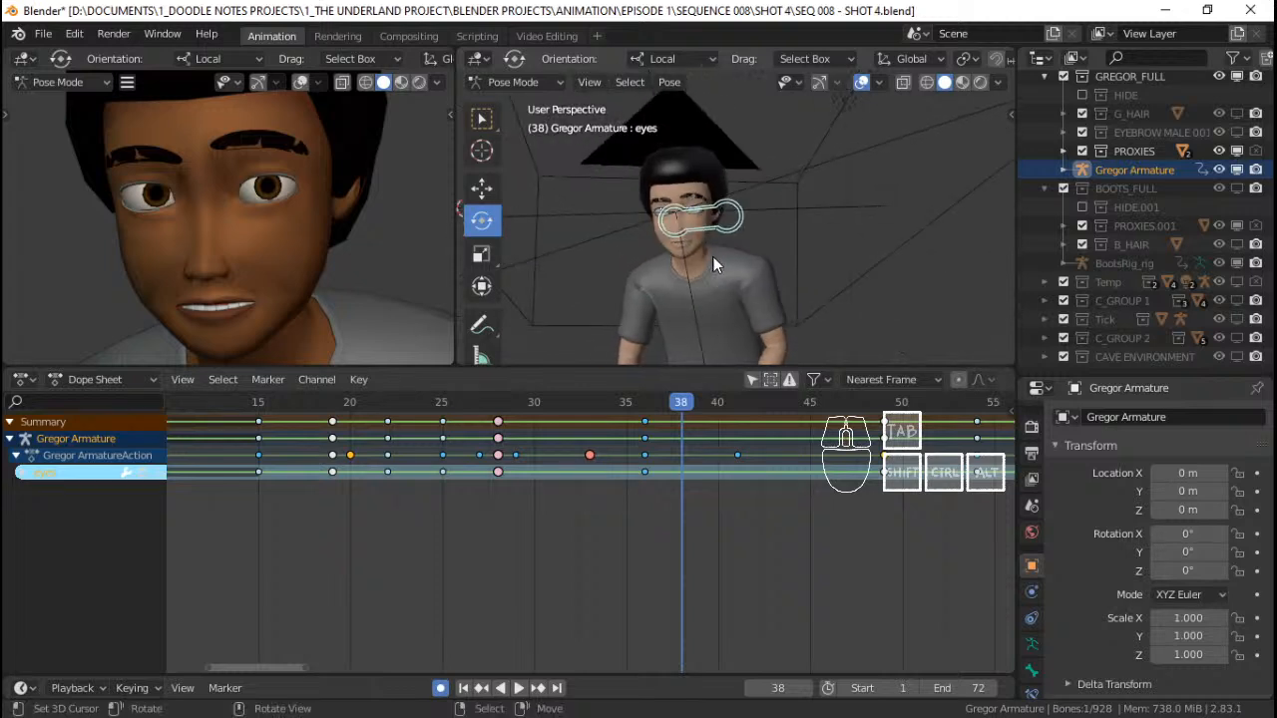
key("g")
right_click(722, 249)
key("g")
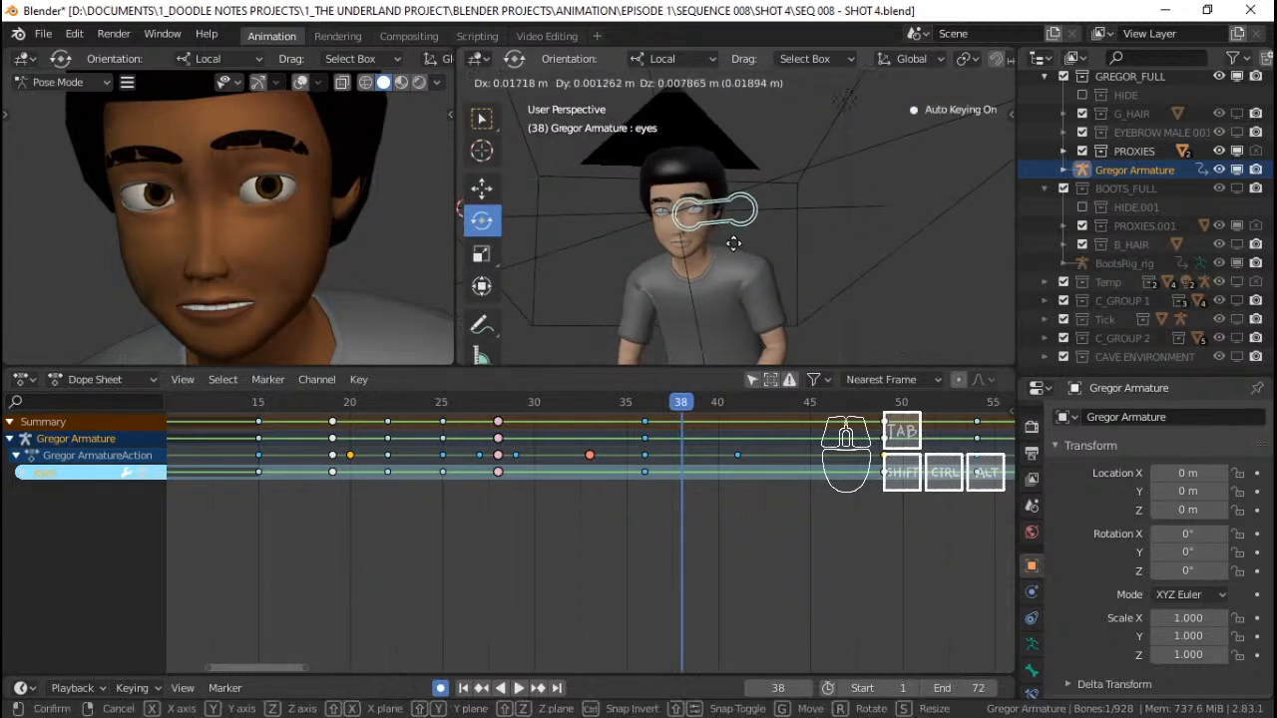
left_click(733, 243)
key("ctrl+c")
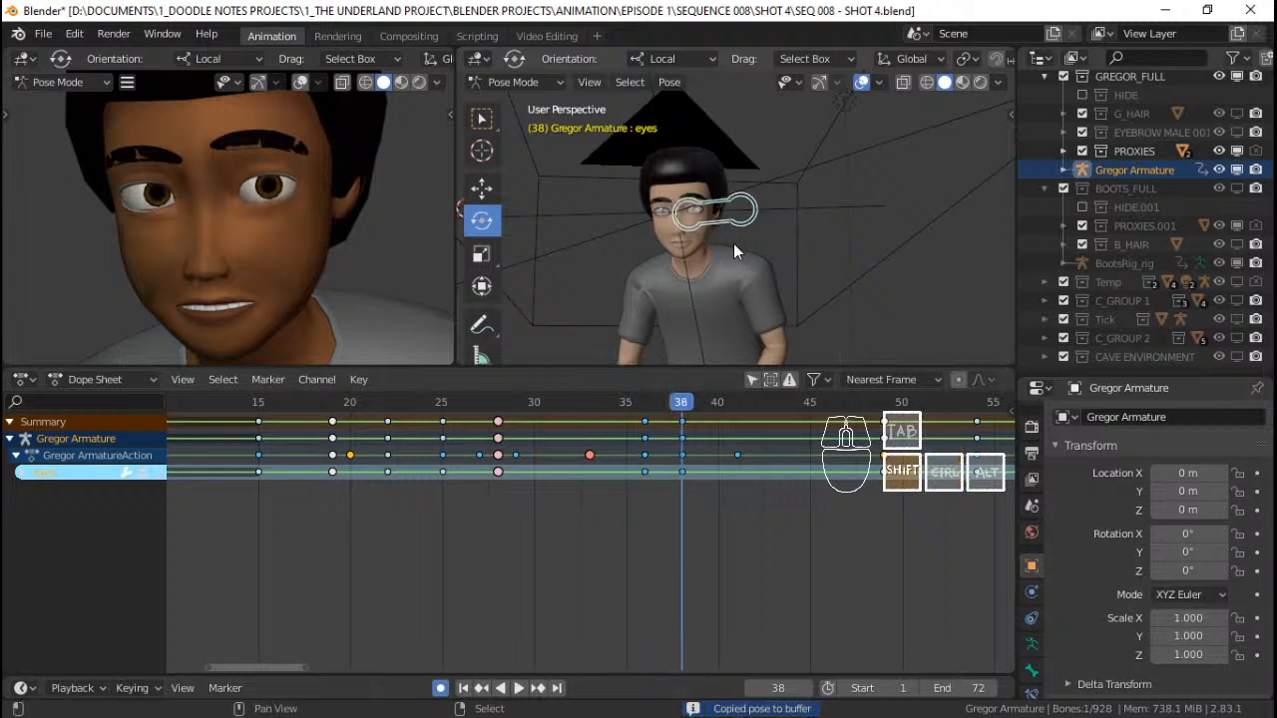
Play the shot from frame 38 and compare the eye poses at the keyframes at frames 36 and 38
key("shift+space")
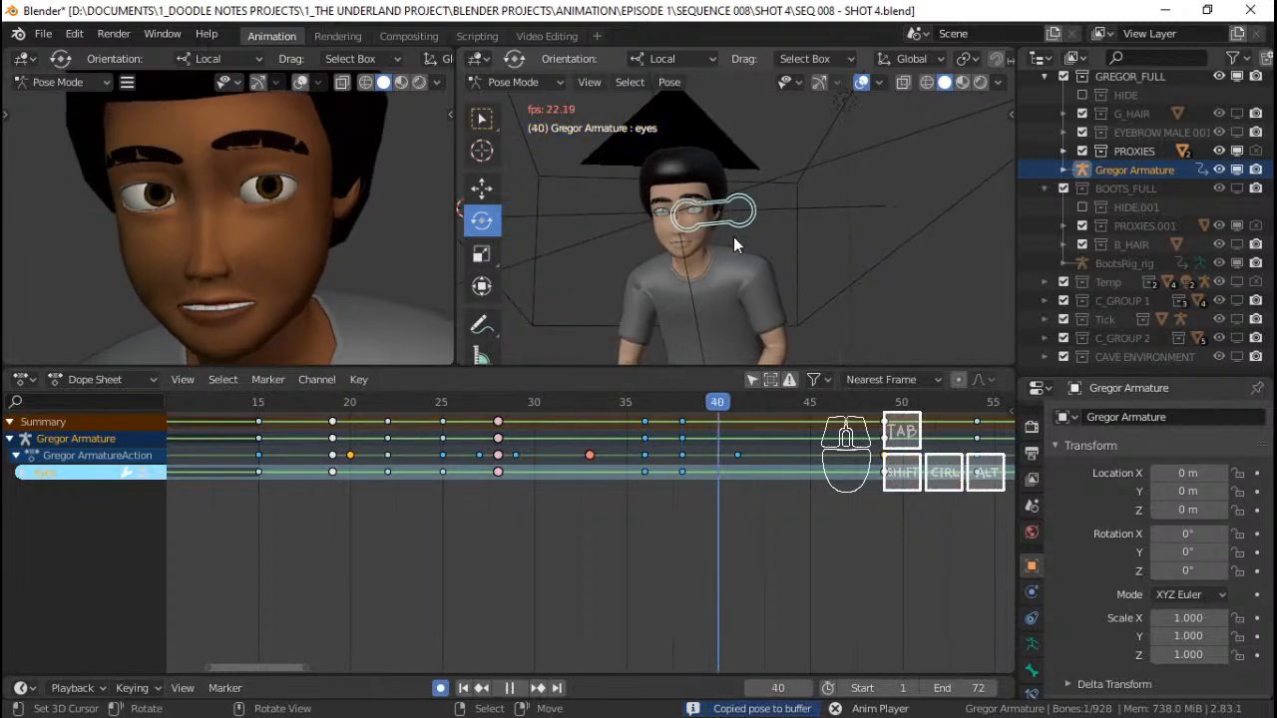
key("space")
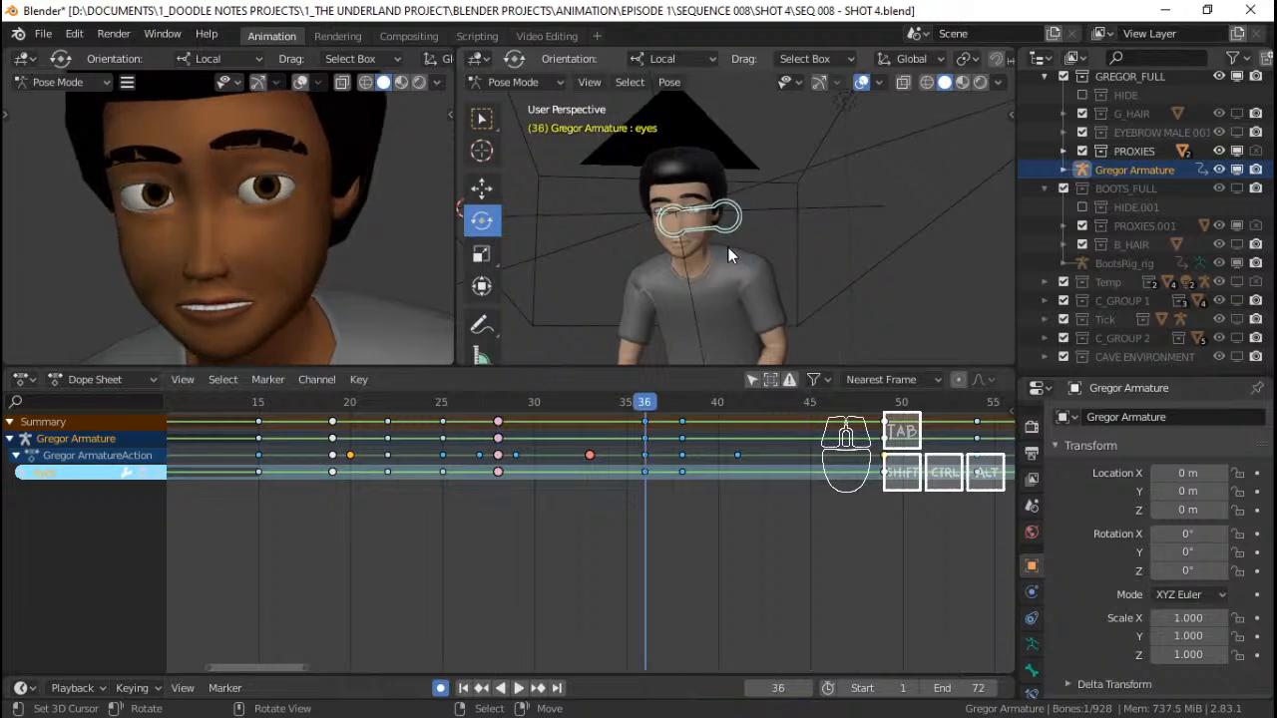
key("Up")
key("Up")
key("Down")
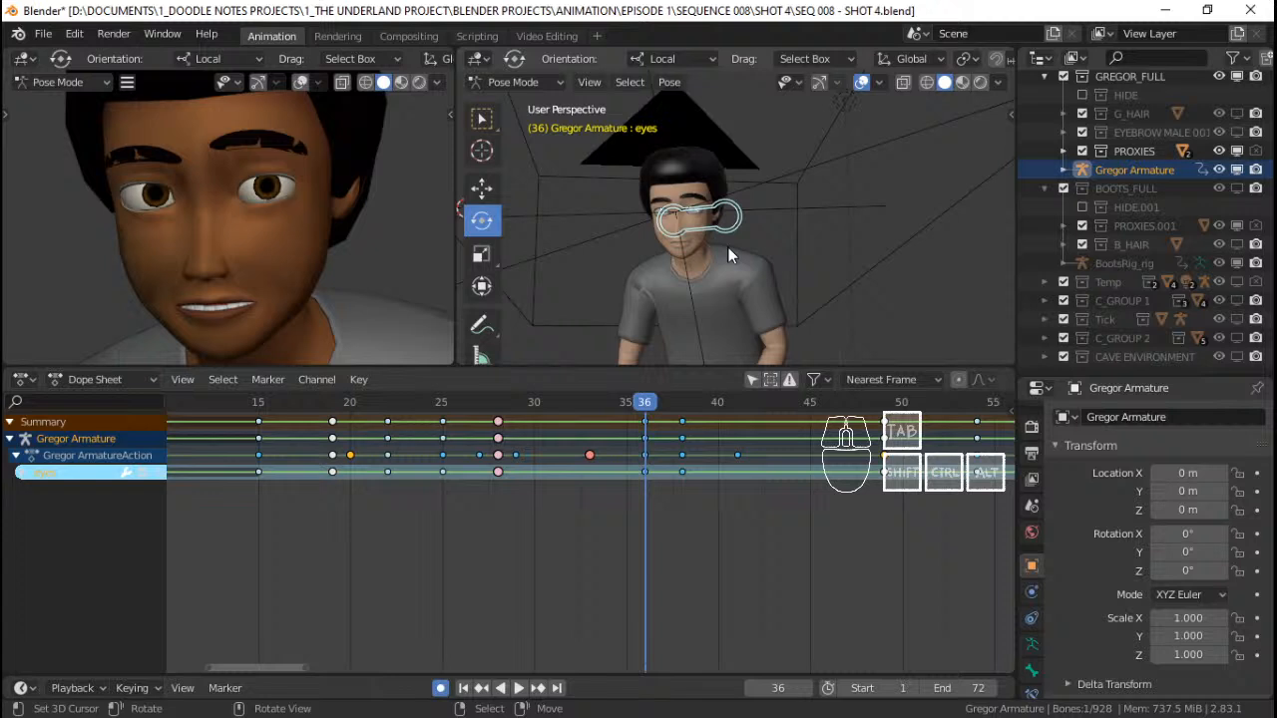
At frame 38, move the eyes target further sideways by about 0.011 m, lower it below eye level and copy its pose
key("Up")
key("g")
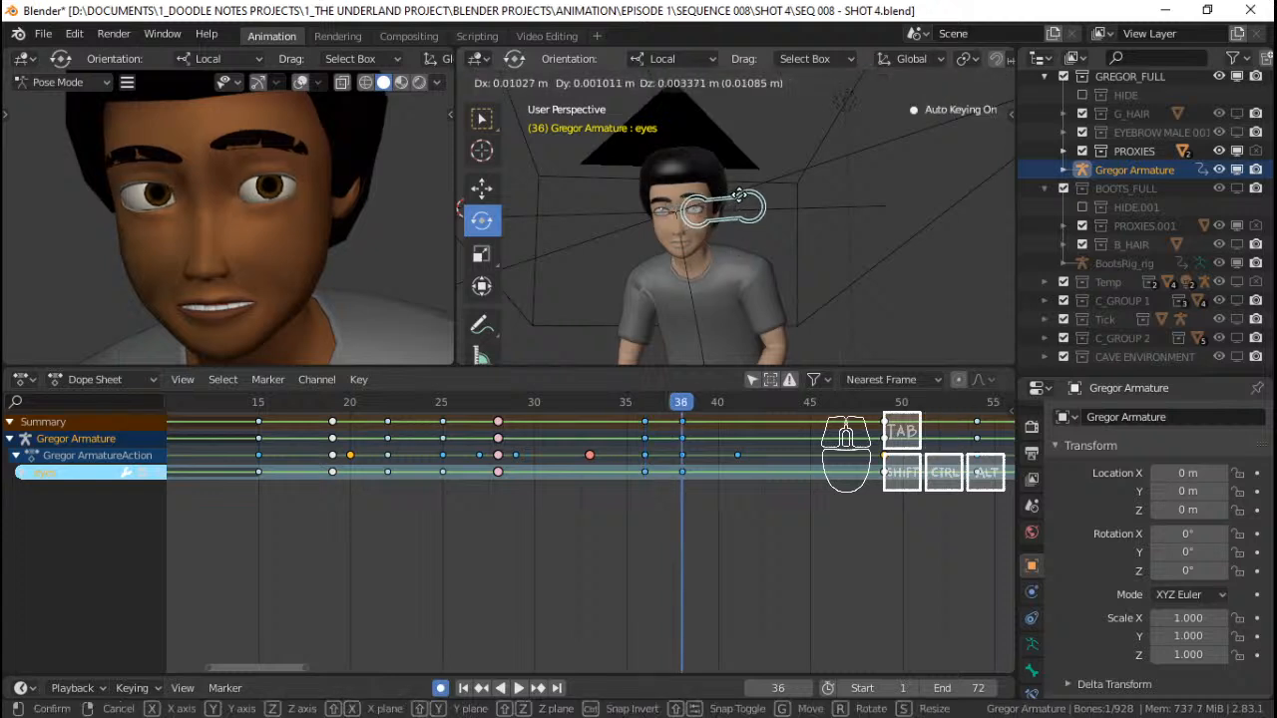
left_click(740, 203)
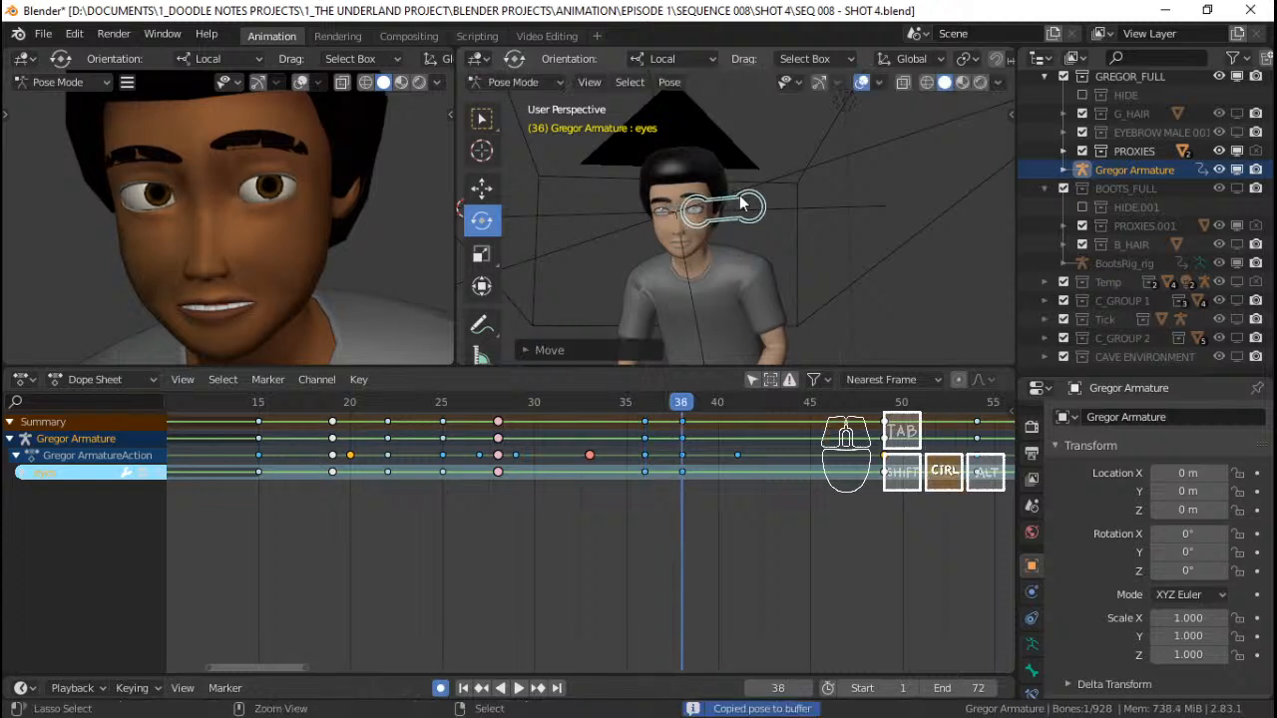
key("g")
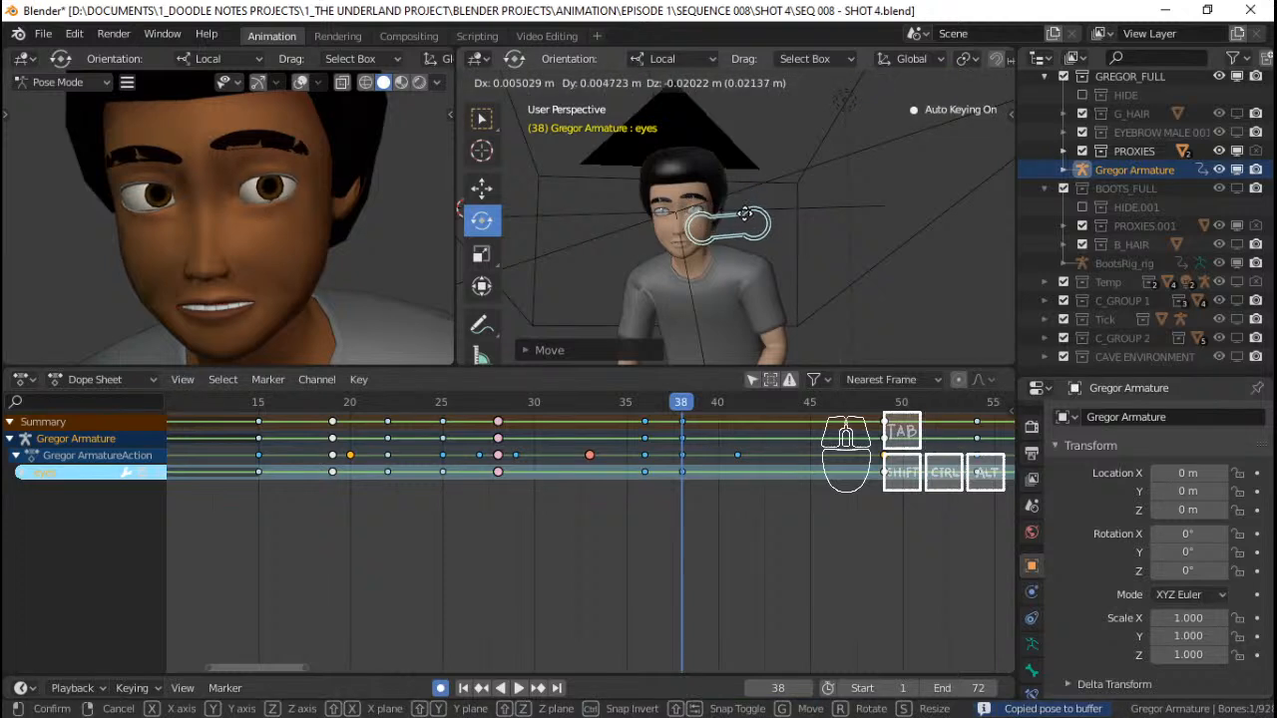
left_click(749, 232)
key("Down")
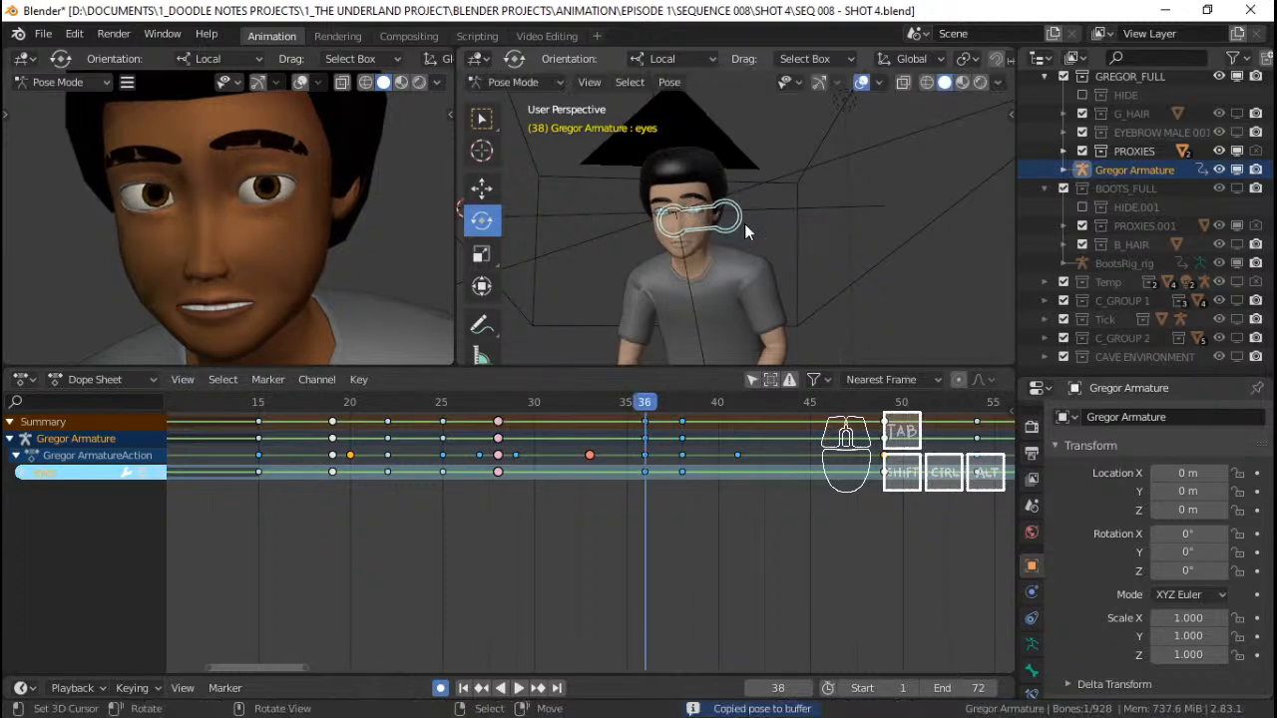
key("Up")
key("ctrl+c")
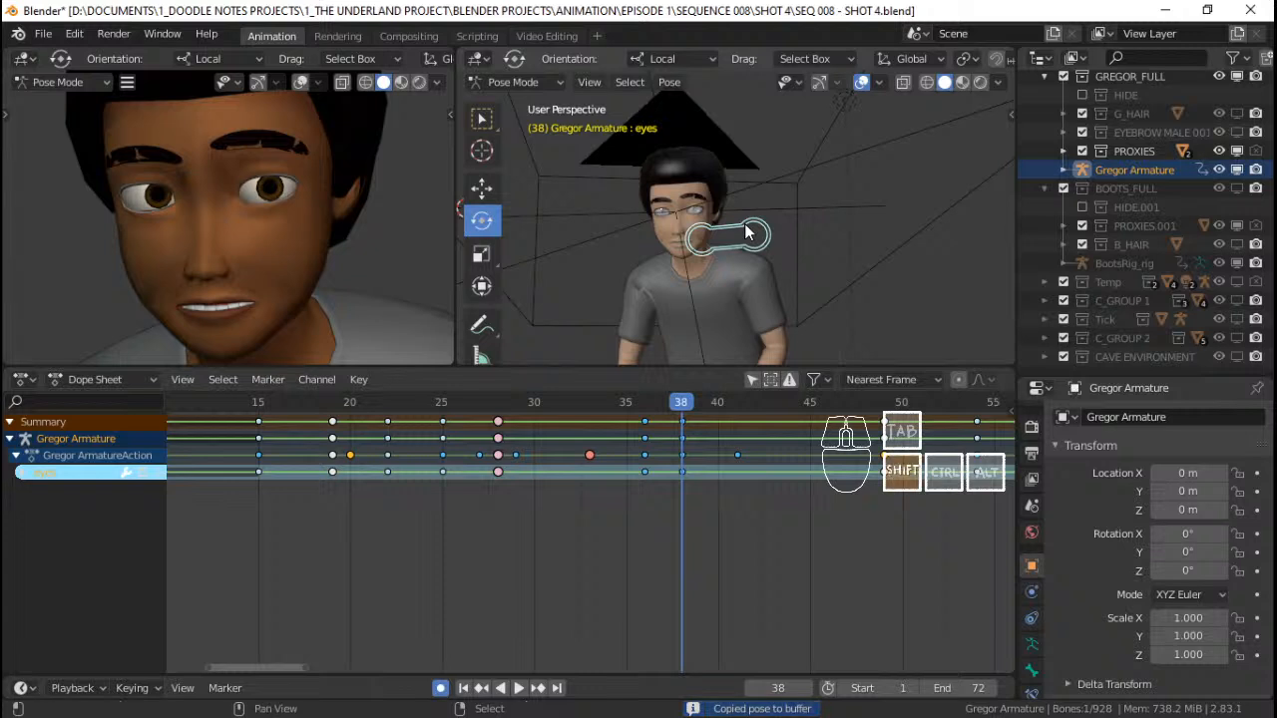
Play the shot from about frame 31 to check the small eye movement between frames 36 and 38
left_click(552, 401)
key("space")
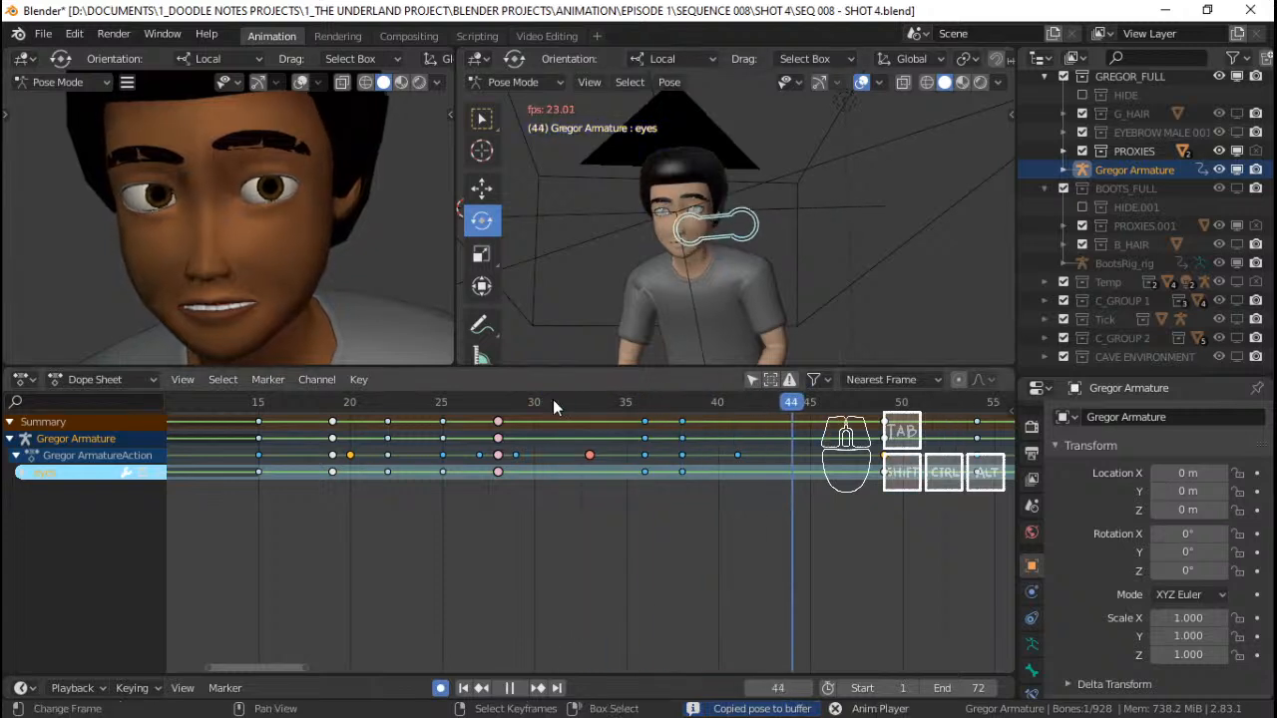
key("space")
Snap the 3D cursor to the eyes target at frame 38 and scrub to frame 45 to check its drift
left_click_drag(631, 455, 698, 440)
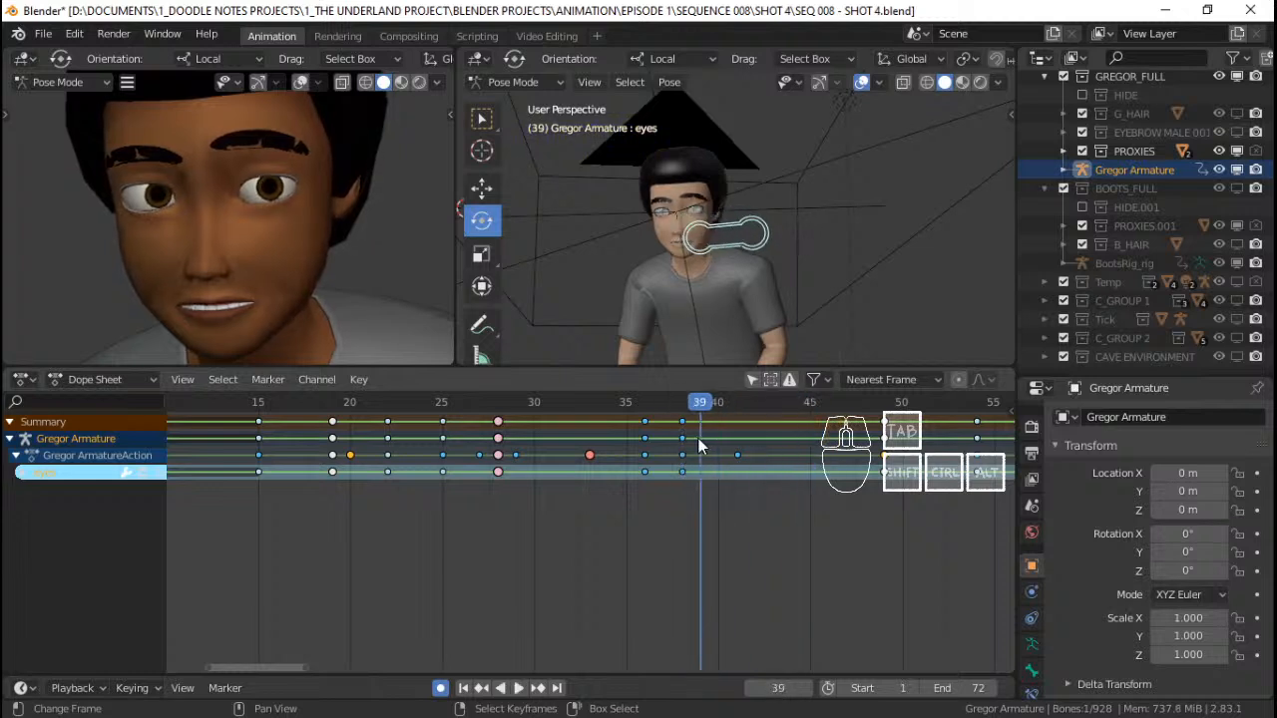
key("shift+s")
left_click(771, 392)
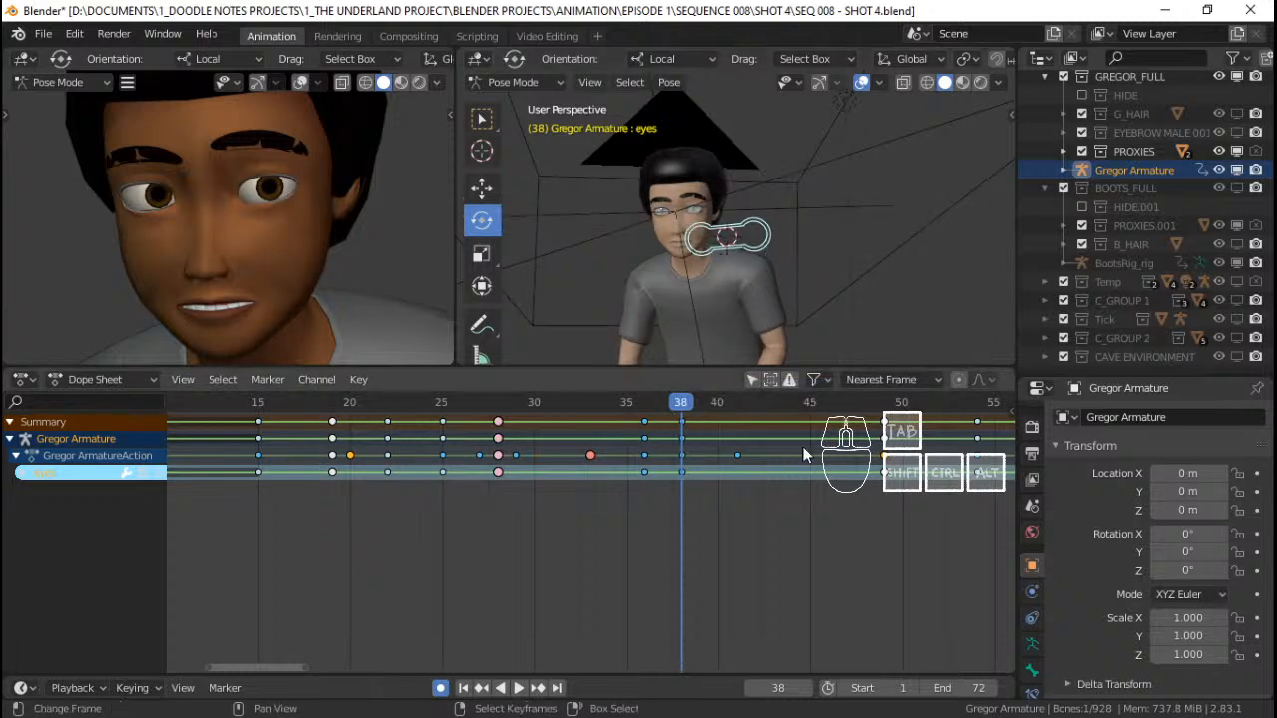
left_click_drag(727, 472, 807, 458)
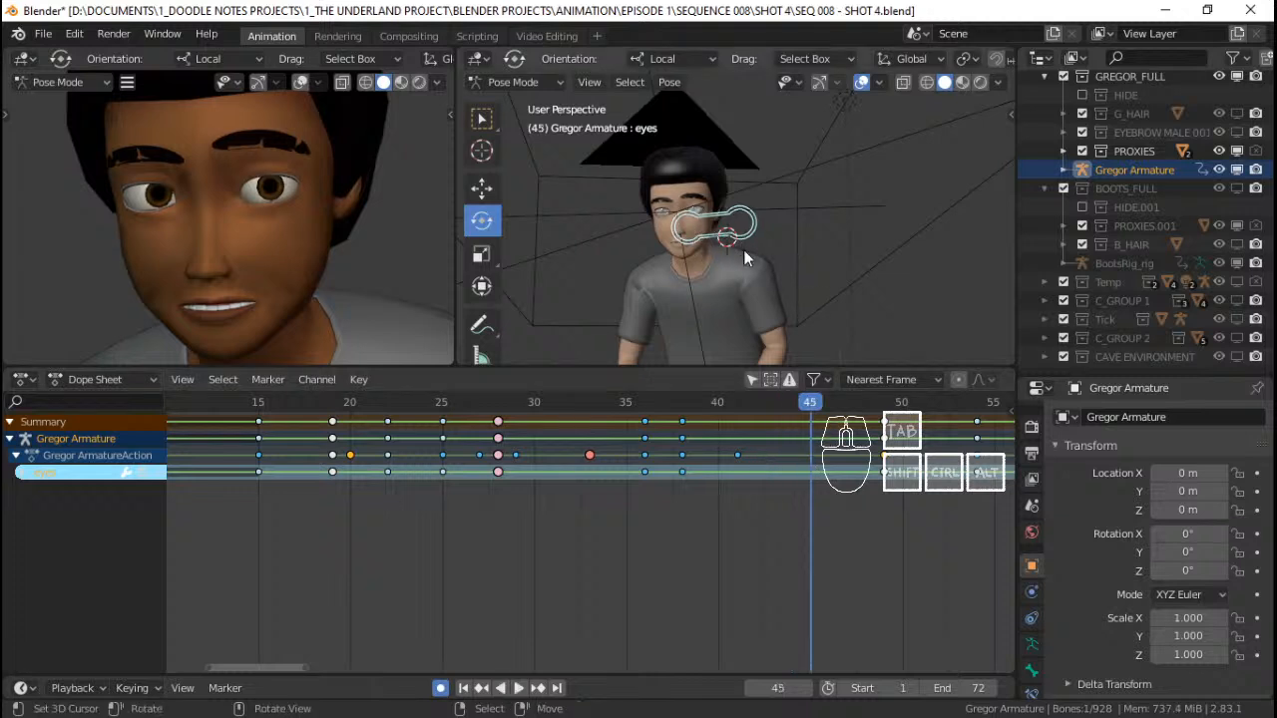
Play the shot from about frames 33 and 29 to judge how the eyes drift after frame 38
left_click(587, 439)
key("space")
key("space")
left_click_drag(589, 439, 514, 439)
key("space")
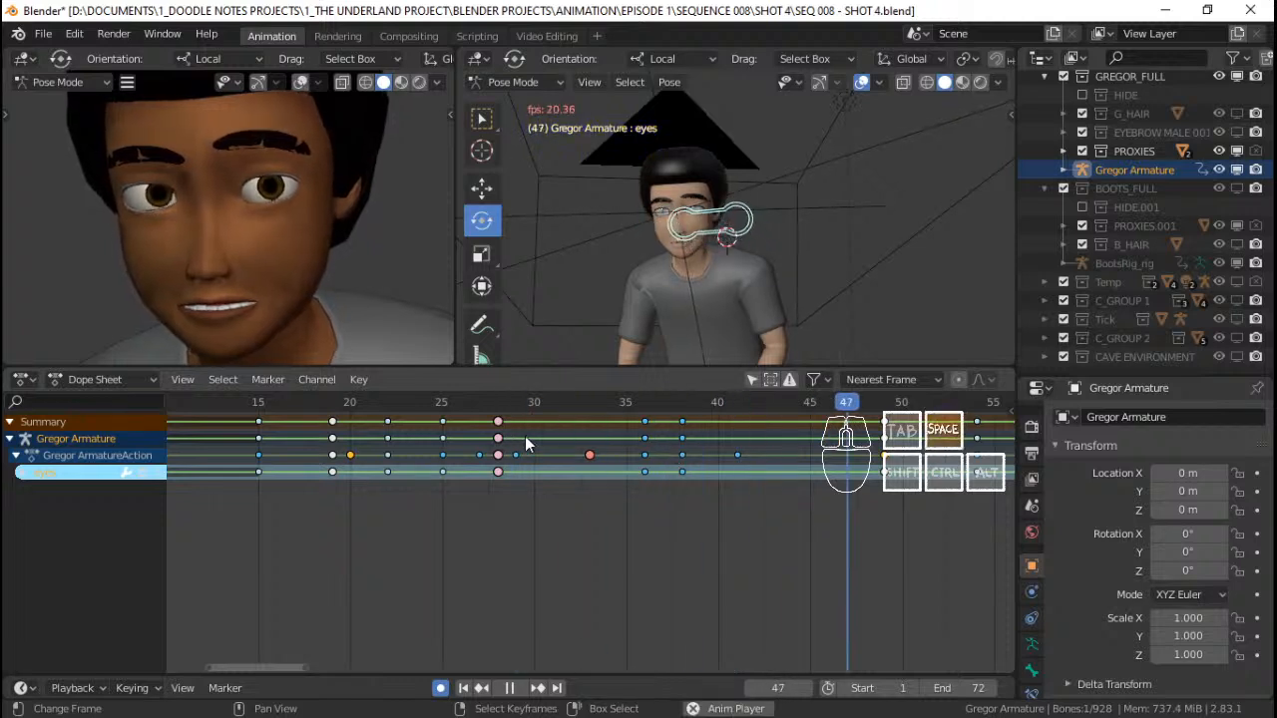
key("space")
Duplicate the eyes target's keyframe at frame 38 to frame 44 as a hold
left_click_drag(609, 444, 800, 445)
right_click(680, 425)
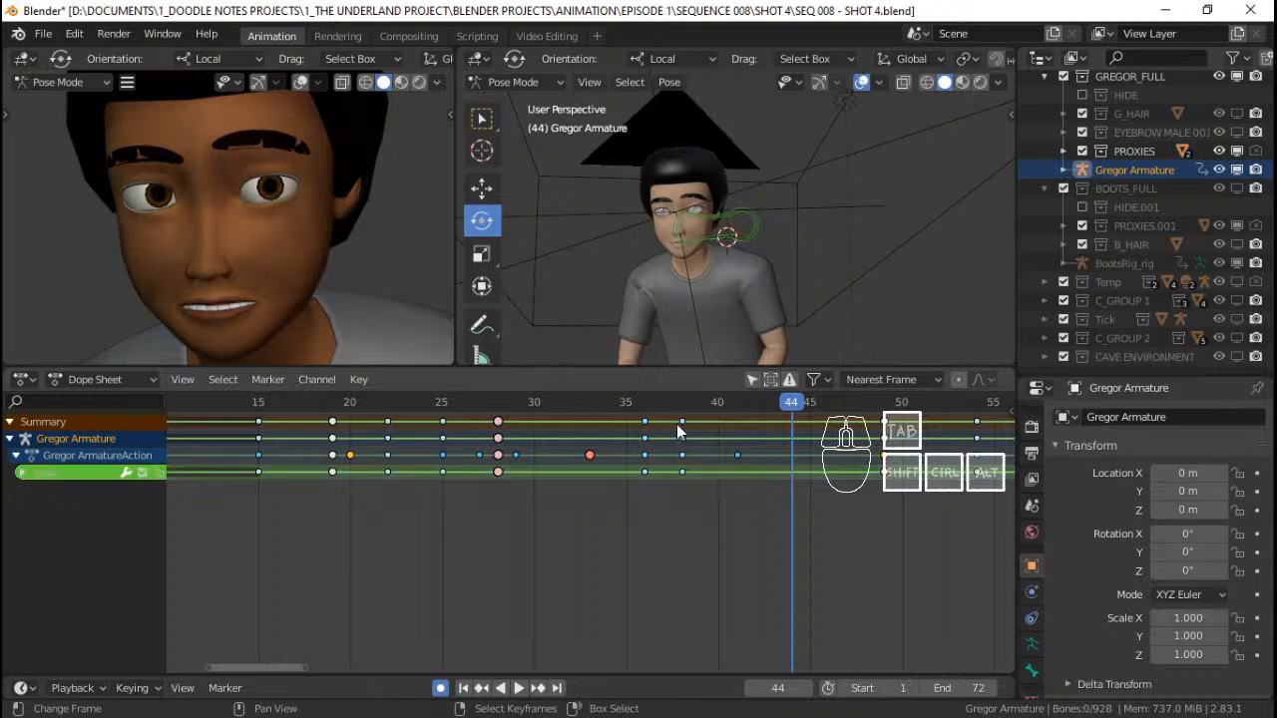
key("shift+d")
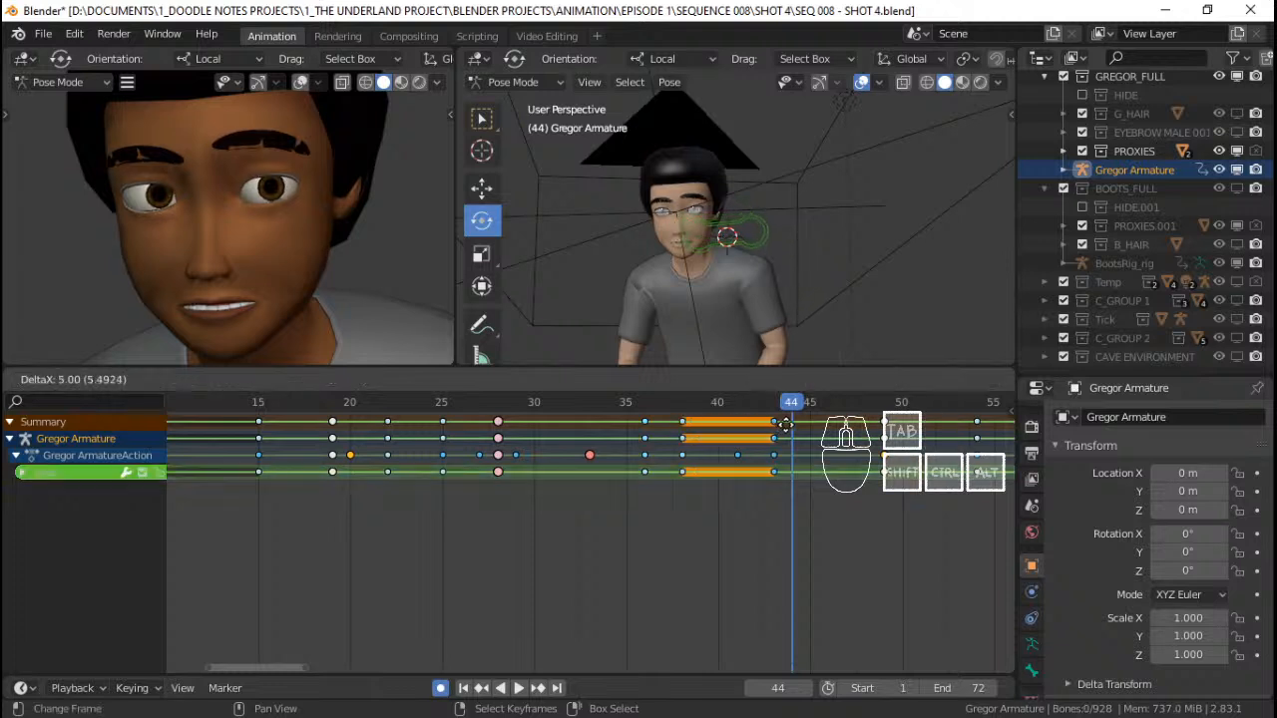
left_click(792, 436)
Play the shot from about frame 34 to check the eyes' hold between frames 38 and 44
left_click(614, 431)
key("space")
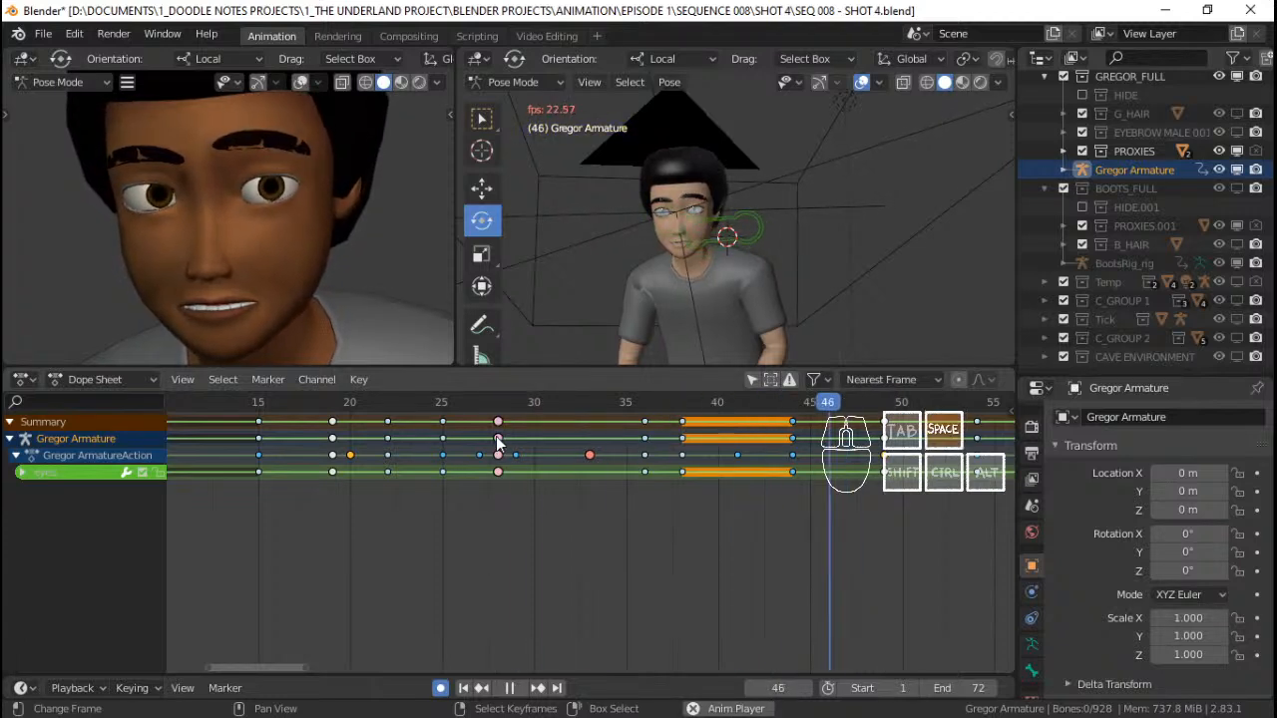
key("space")
Duplicate the eyes target's keyframe at frame 49 to frame 46
left_click_drag(814, 461, 792, 457)
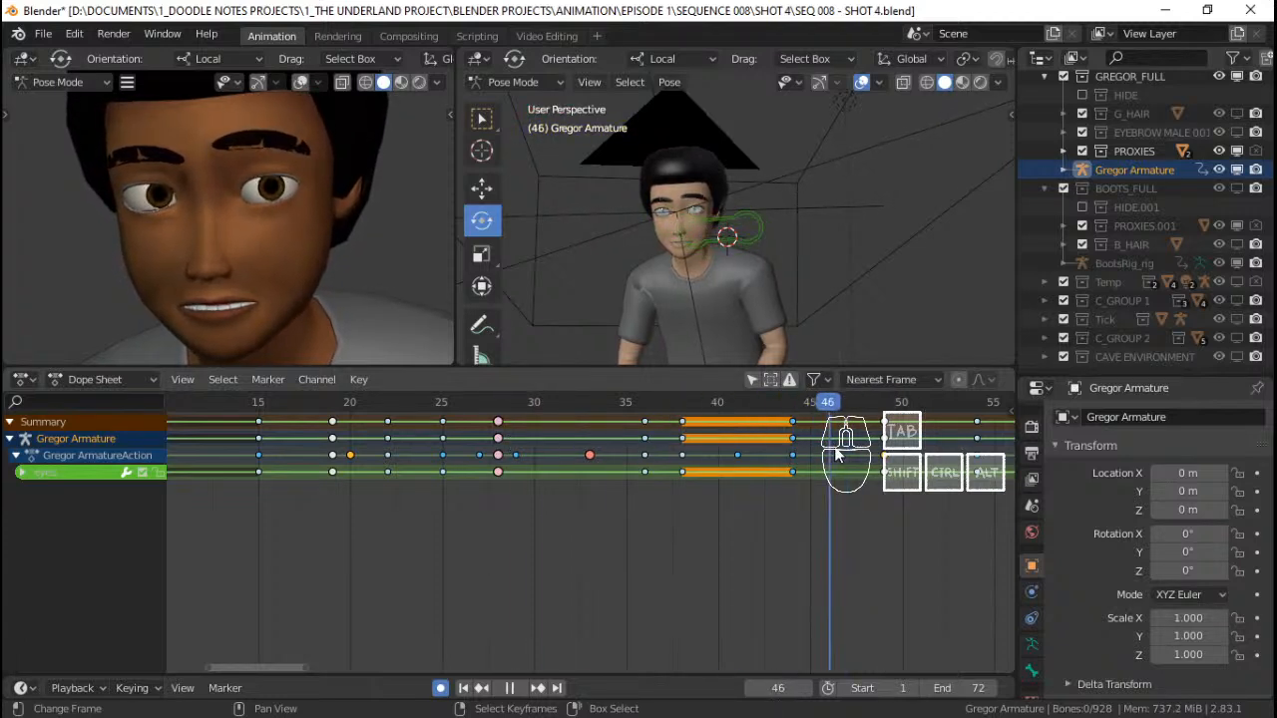
key("Right")
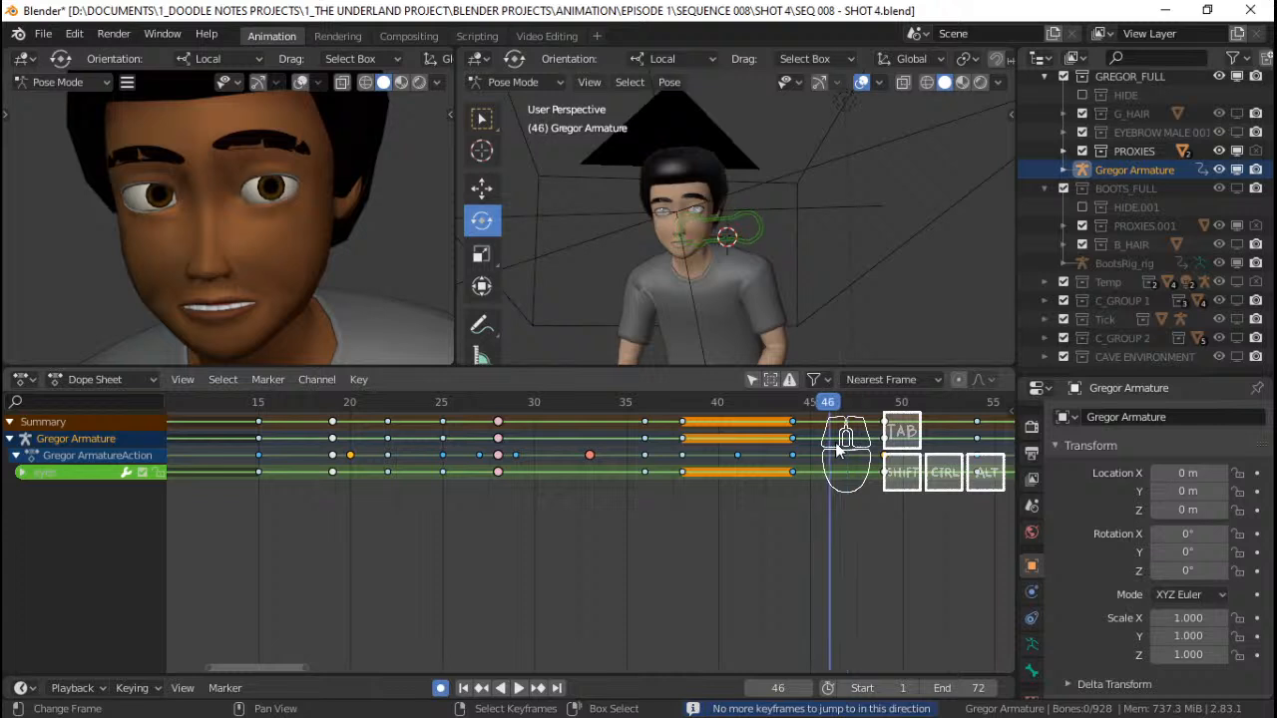
left_click(744, 230)
key("Left")
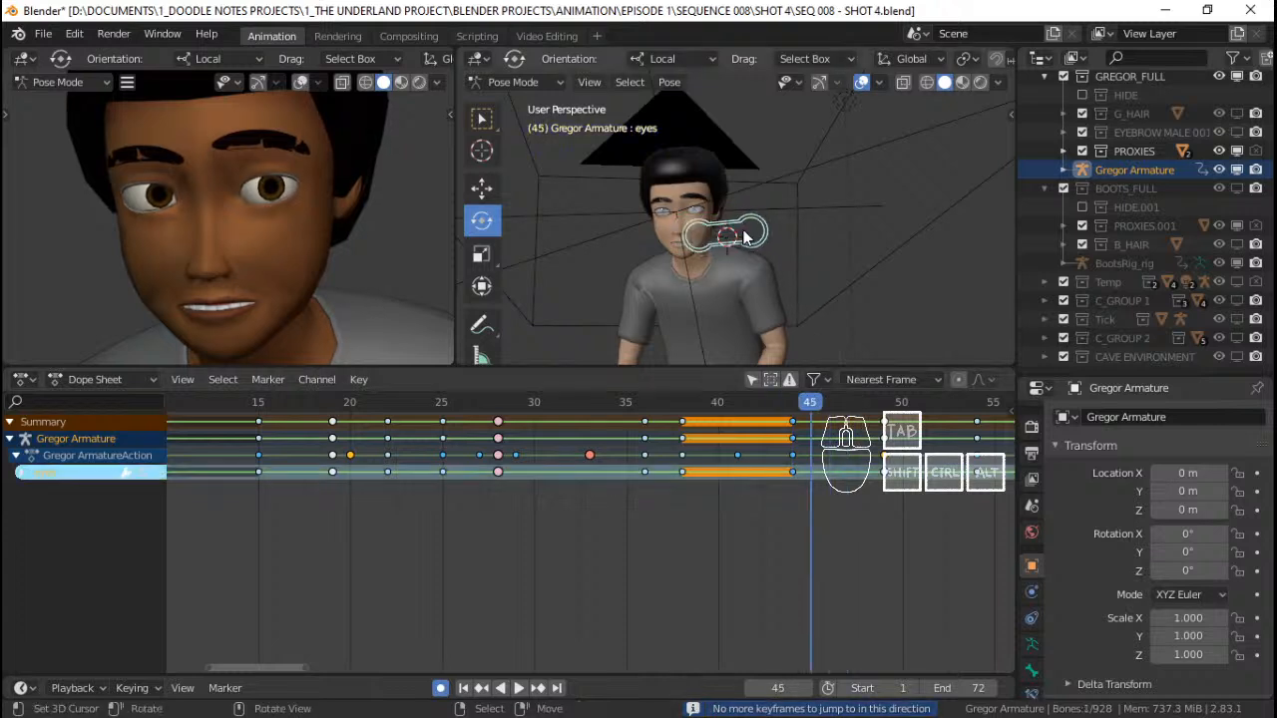
key("Right")
left_click(884, 437)
key("shift+d")
left_click(801, 432)
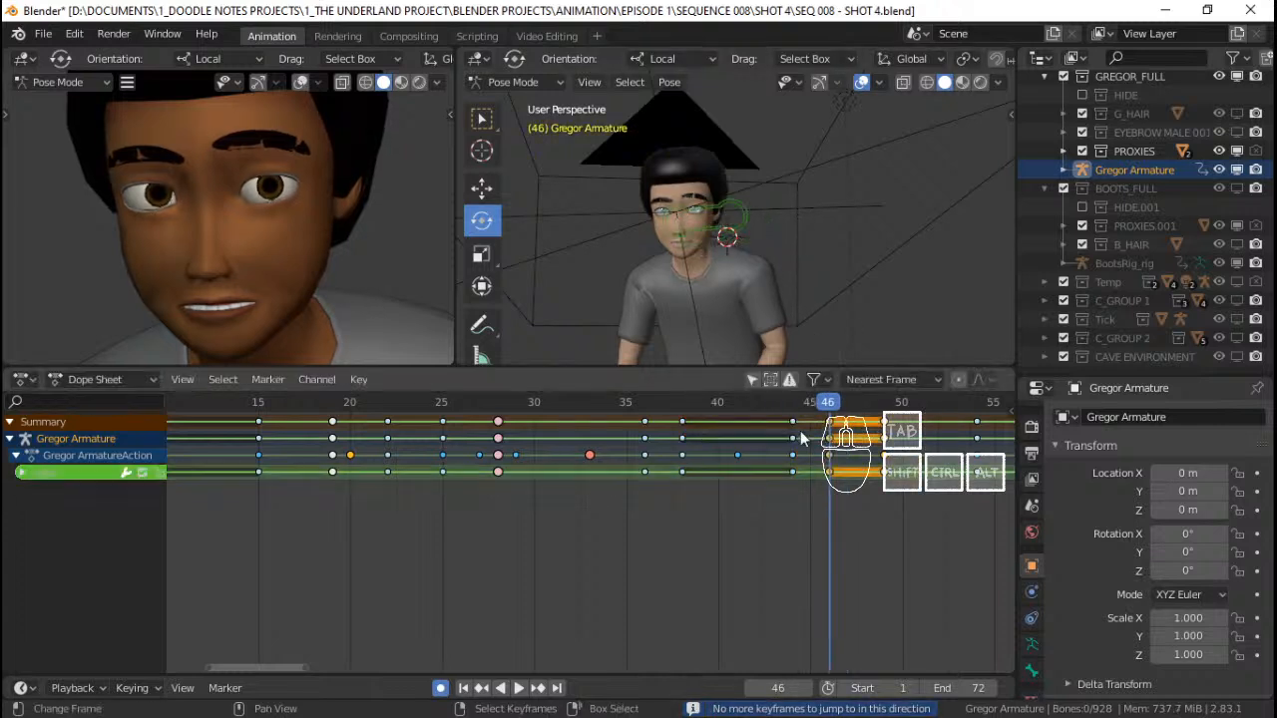
Play the shot from about frames 36, 27 and 18 to check the eye movement through the hold
left_click(642, 440)
key("space")
key("space")
left_click(473, 442)
key("space")
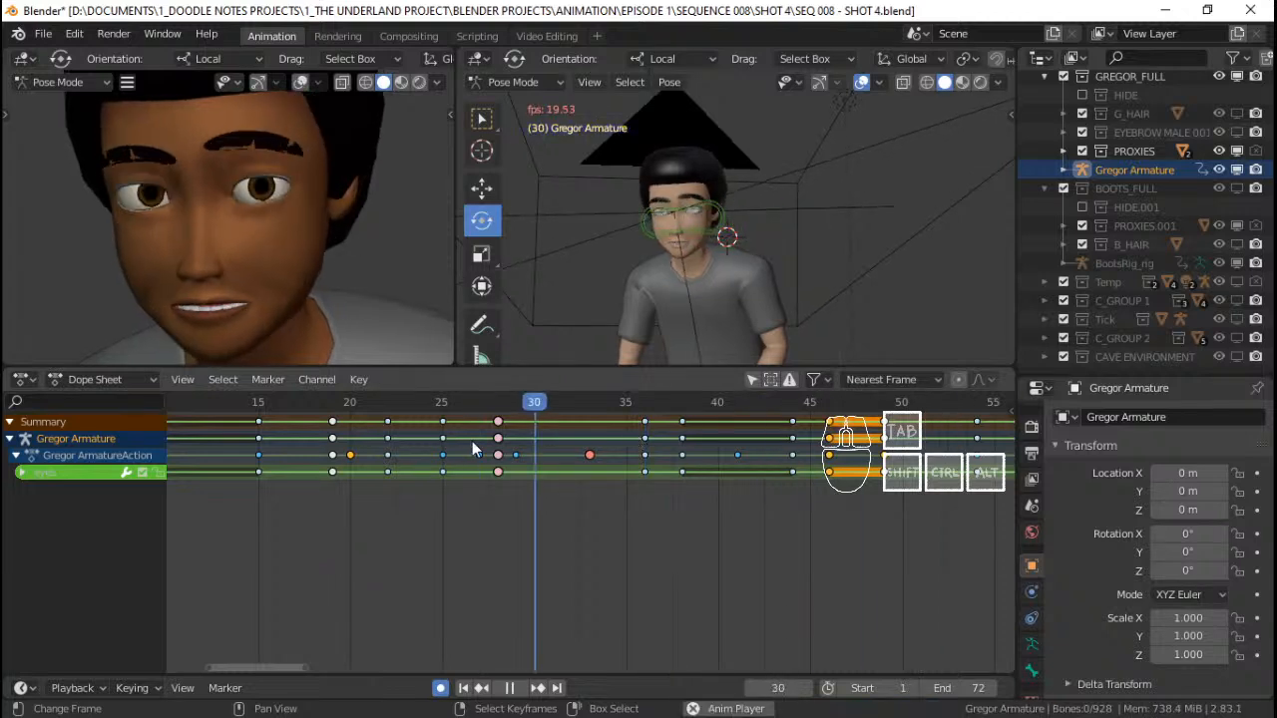
key("space")
left_click(310, 453)
key("space")
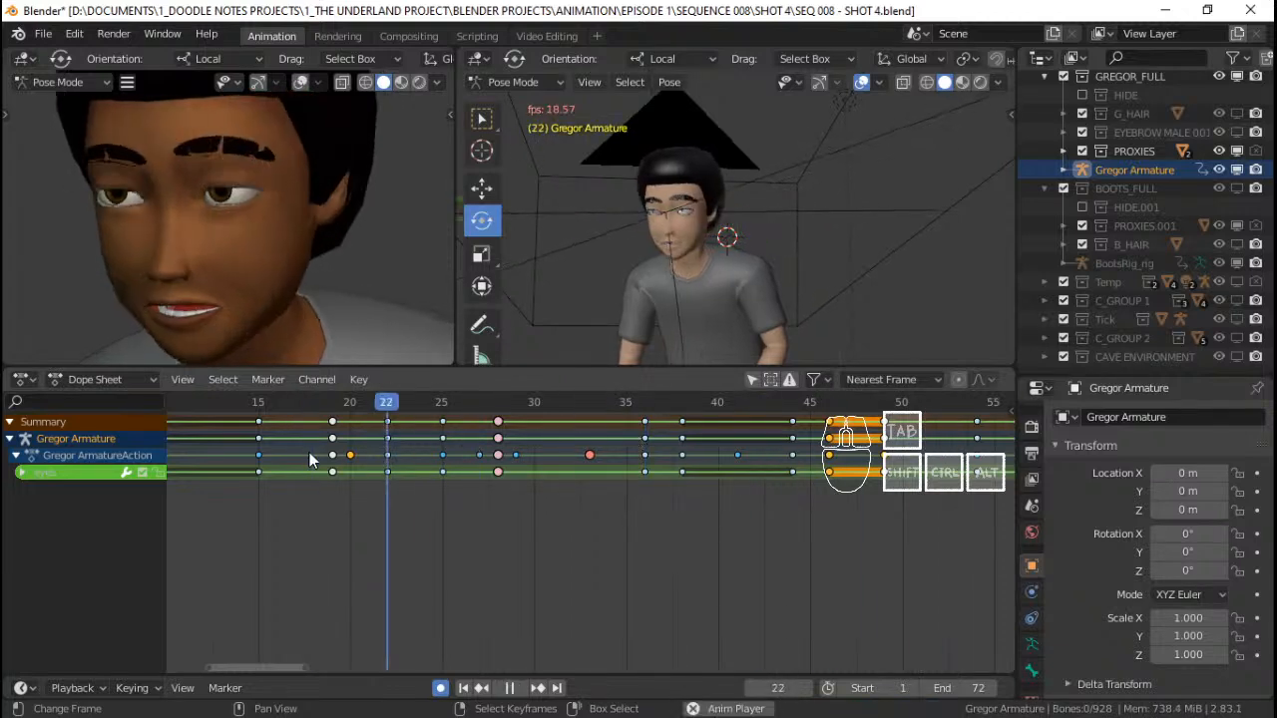
key("space")
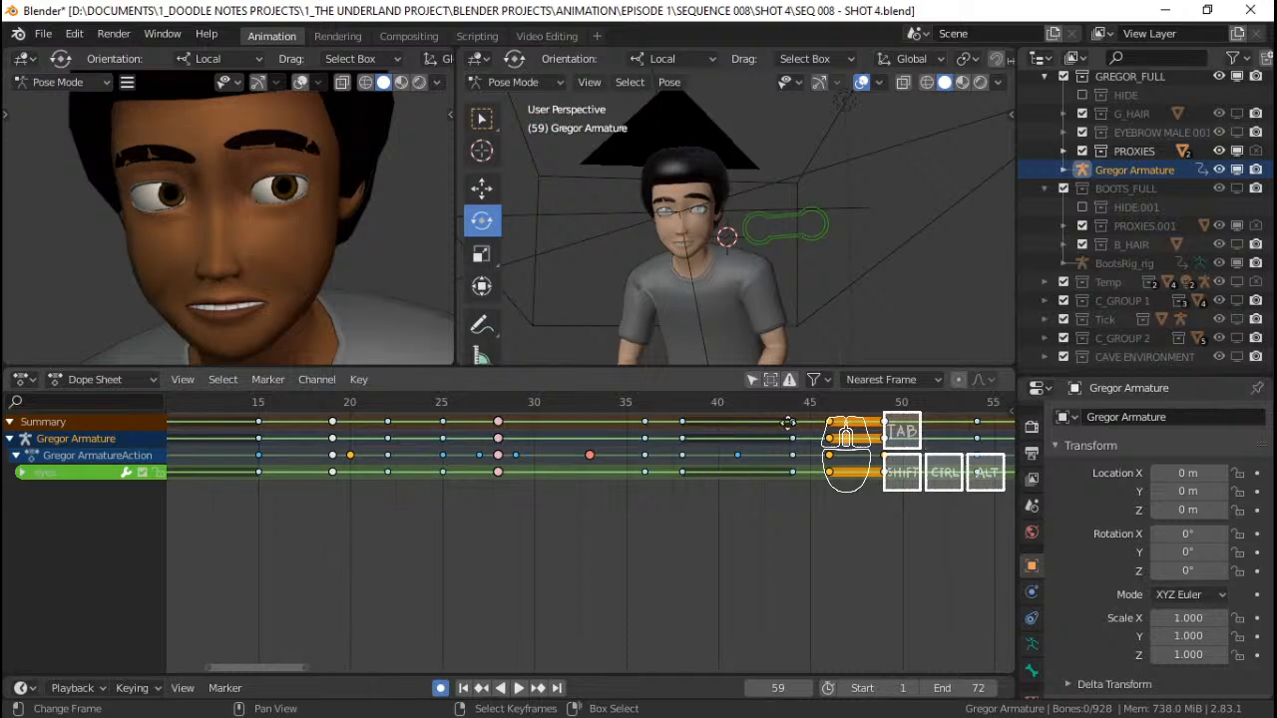
Delete the duplicated eyes target keyframes at frames 46 and 44
middle_click_drag(789, 422, 696, 437)
key("x")
left_click(722, 425)
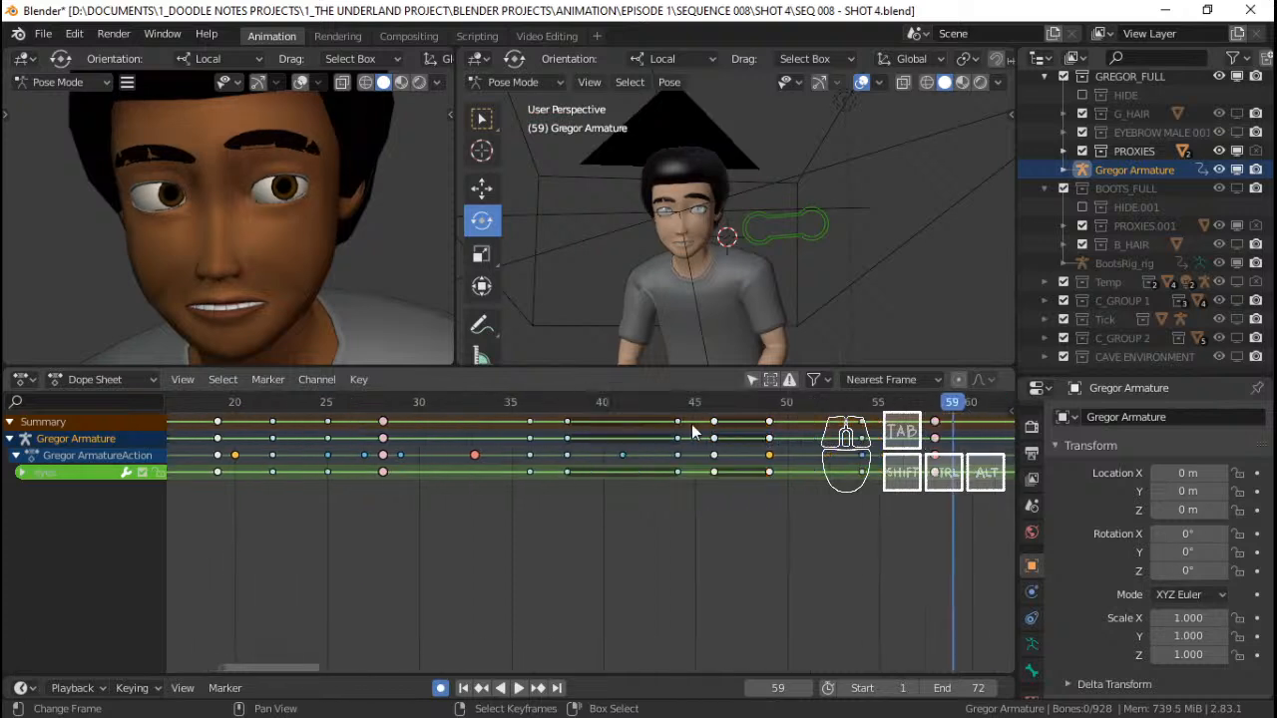
right_click(720, 424)
key("x")
right_click(714, 424)
key("x")
left_click(712, 423)
left_click(678, 427)
right_click(679, 427)
key("x")
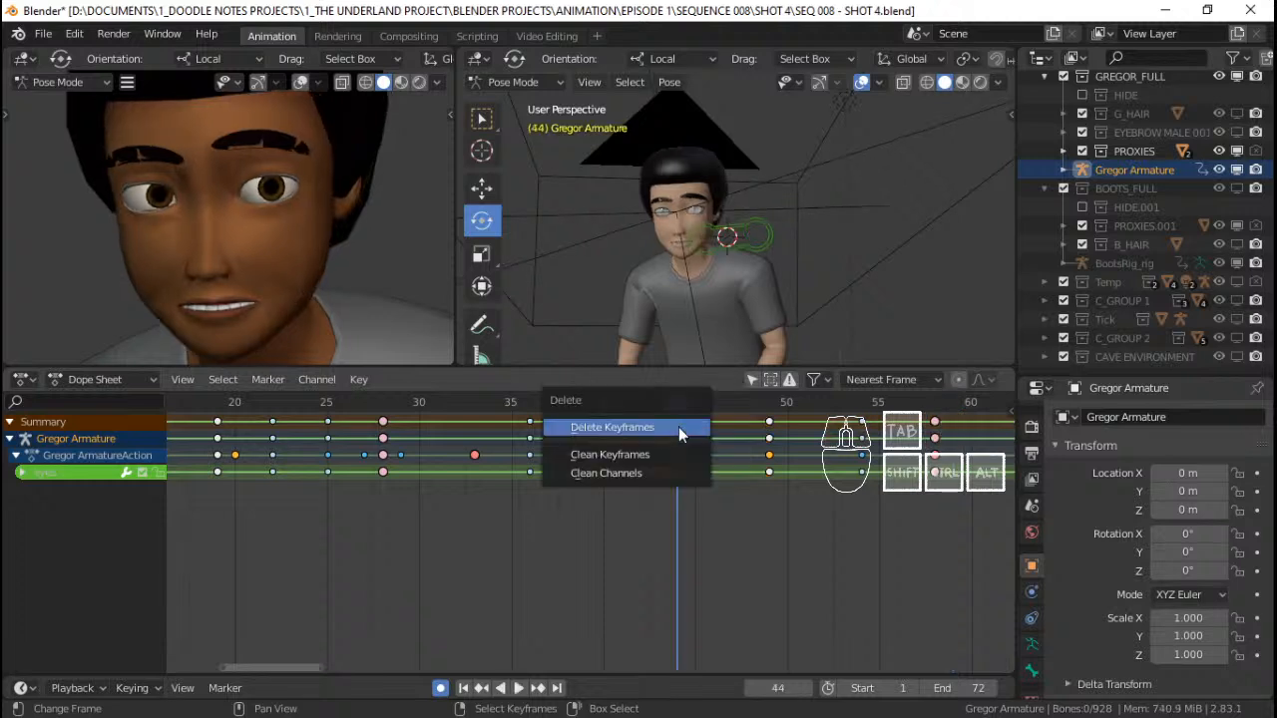
left_click(678, 427)
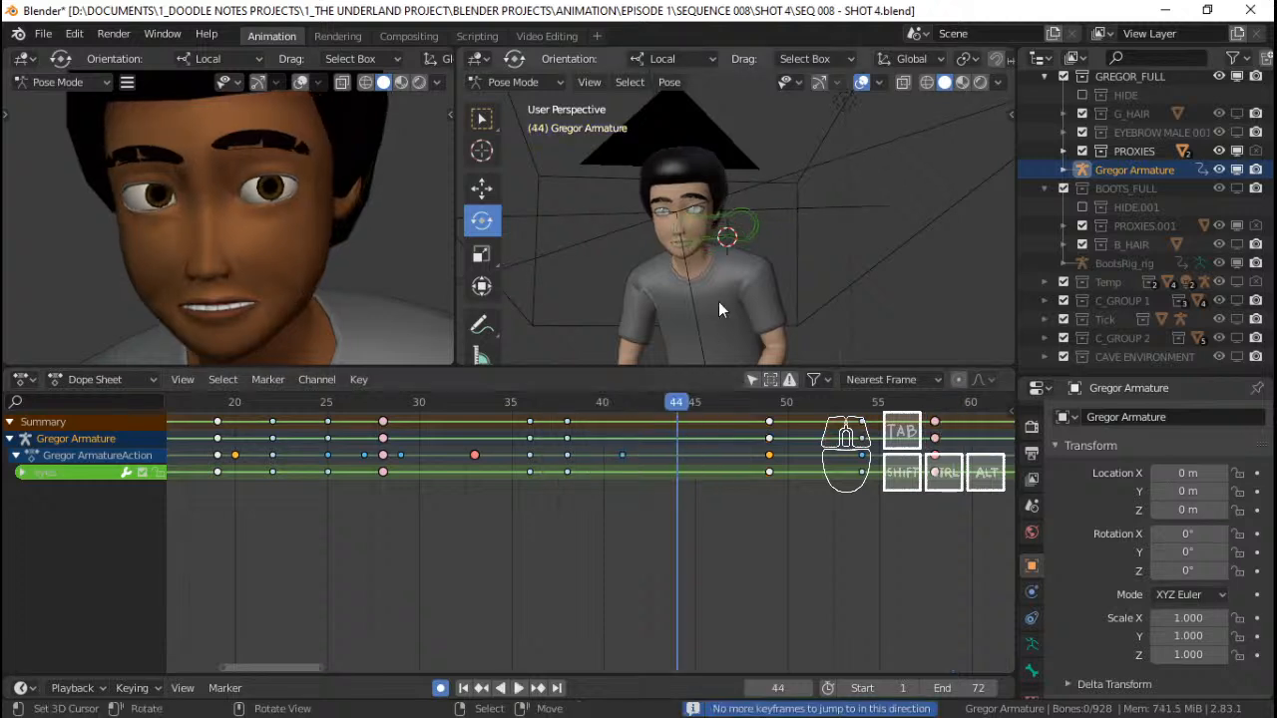
Copy the eyes target's pose from frame 38, paste it onto the keyframe at frame 49 and play the result
right_click(716, 239)
key("Up")
key("Down")
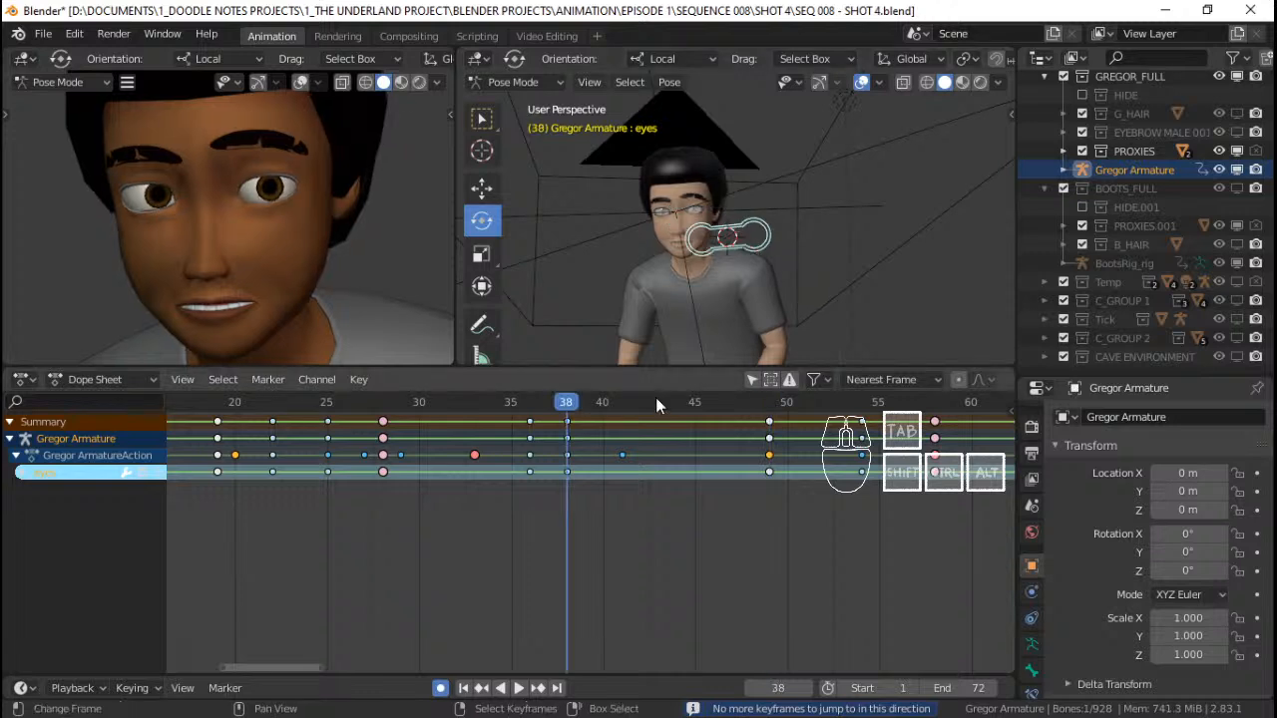
key("ctrl+c")
key("Up")
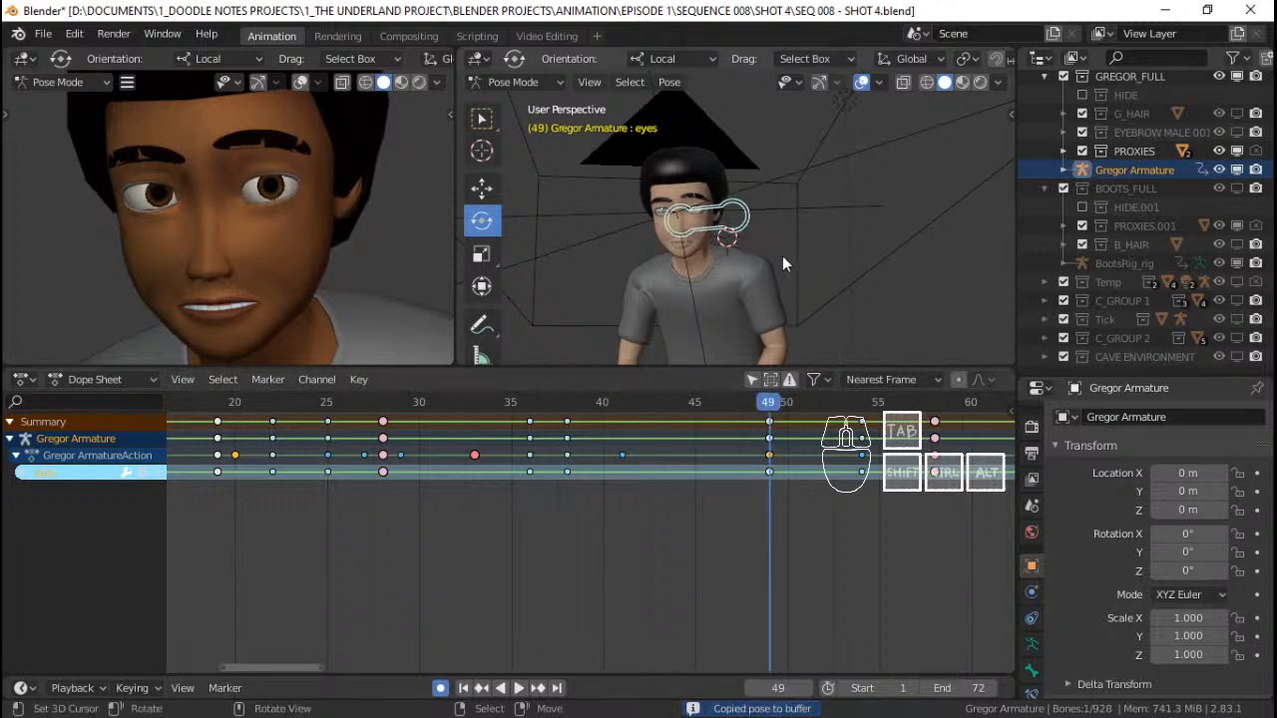
key("ctrl+v")
left_click(503, 459)
key("space")
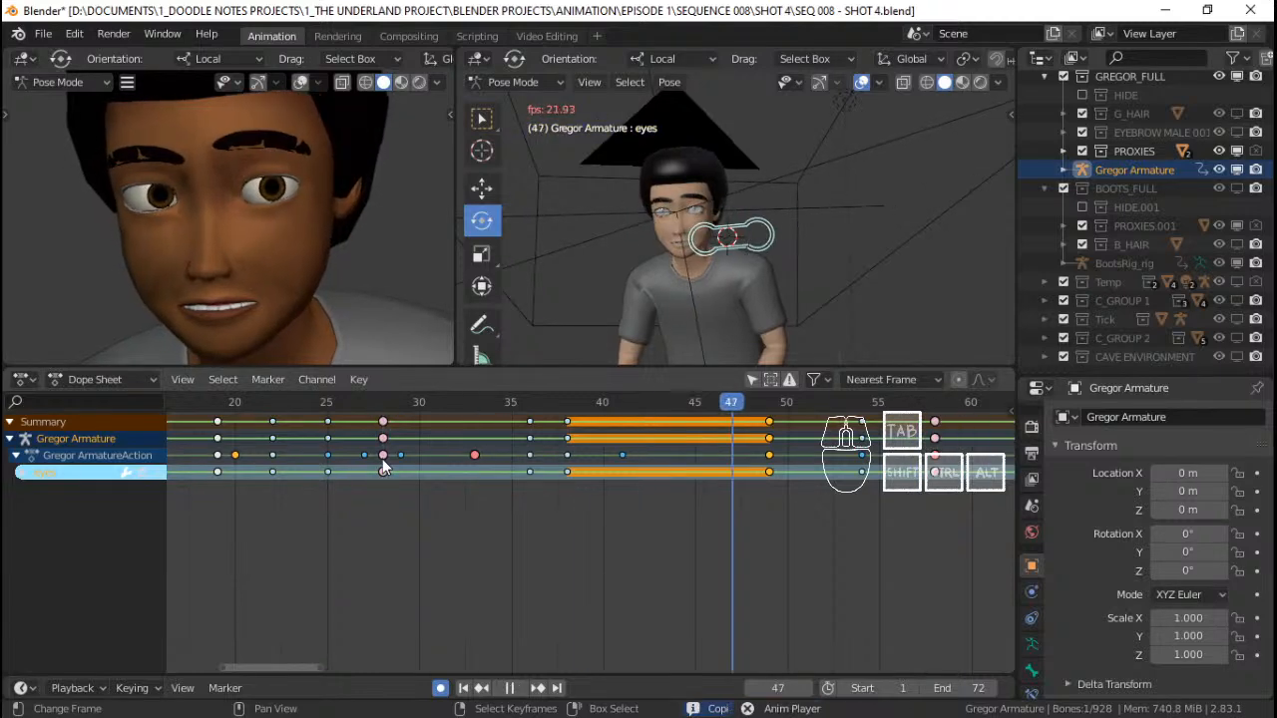
Play the shot from frame 8 to check the eye movement and save the file
key("space")
left_click(267, 459)
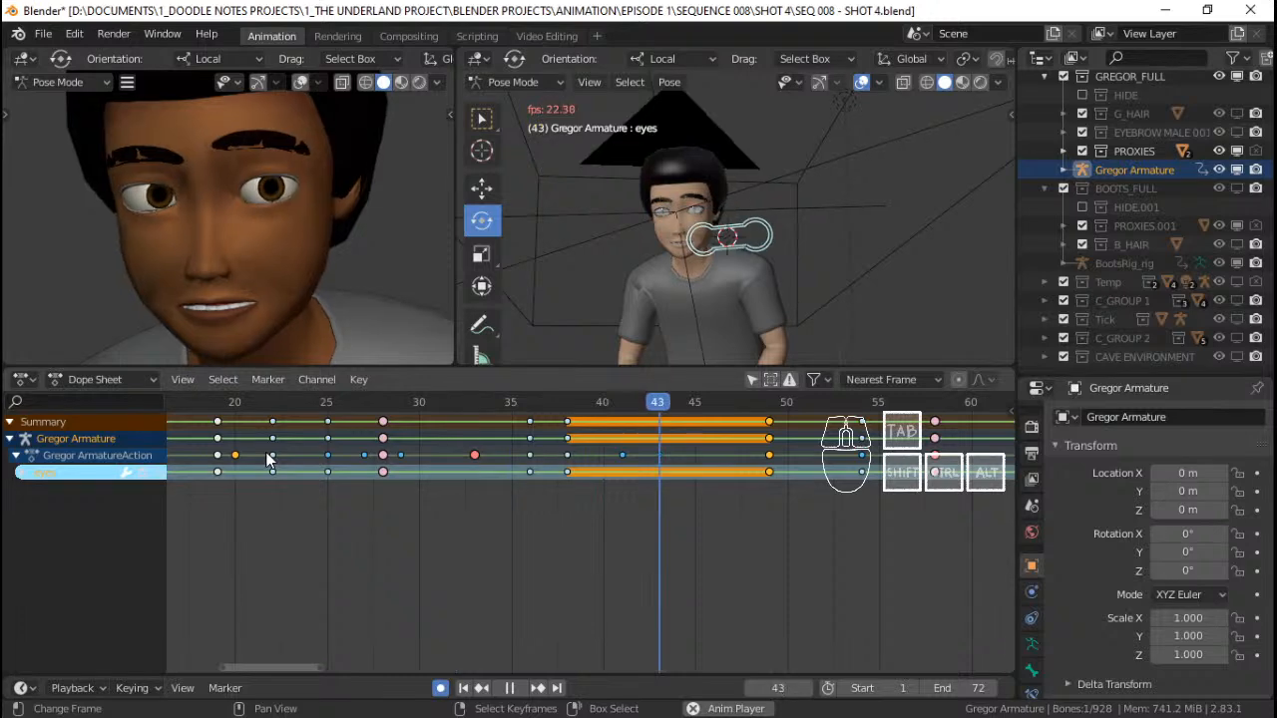
scroll(279, 456, "down", 2)
key("space")
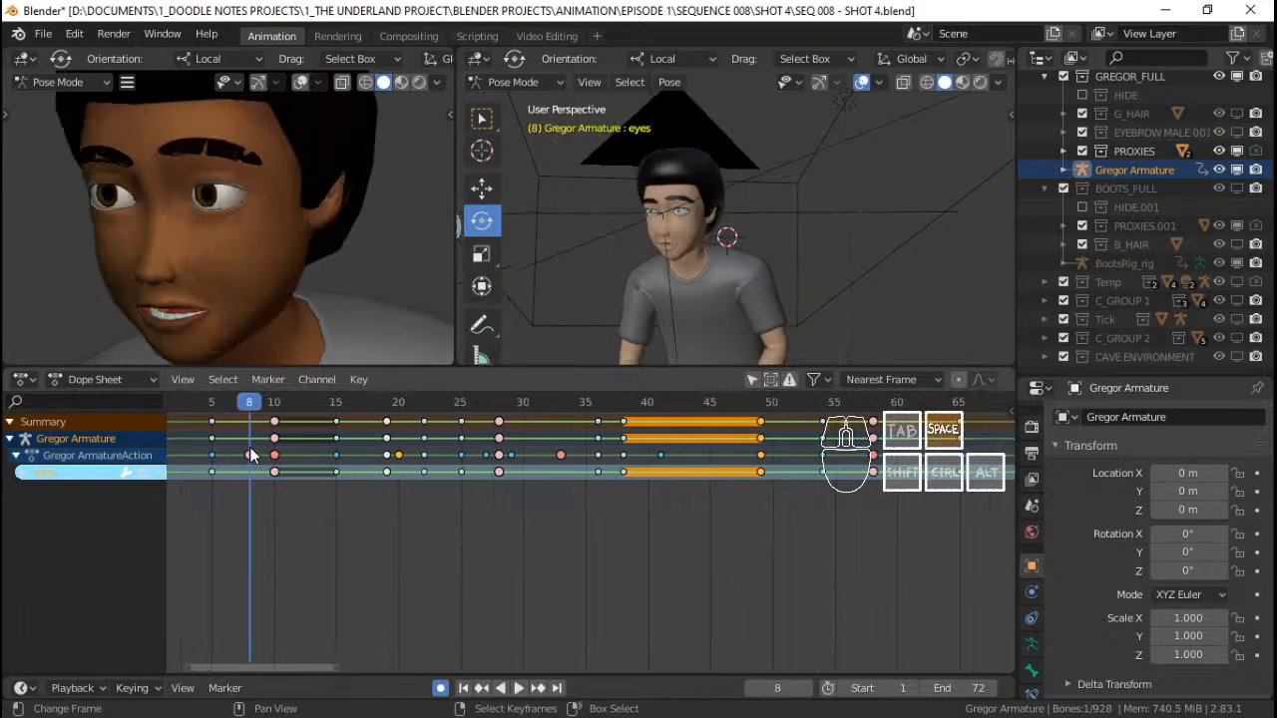
key("space")
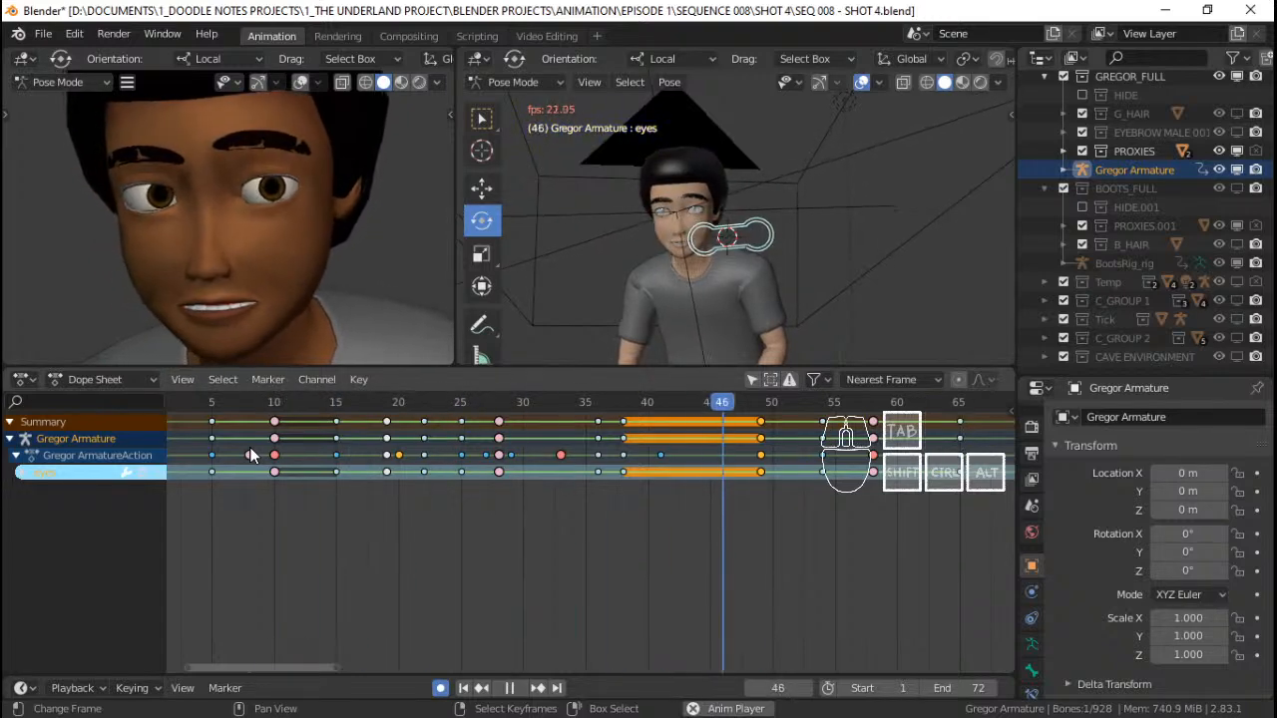
key("Escape")
key("ctrl+s")
Play the shot from frames 1 and 5, and examine the early eye movement frame by frame around frames 10 to 13
key("Home")
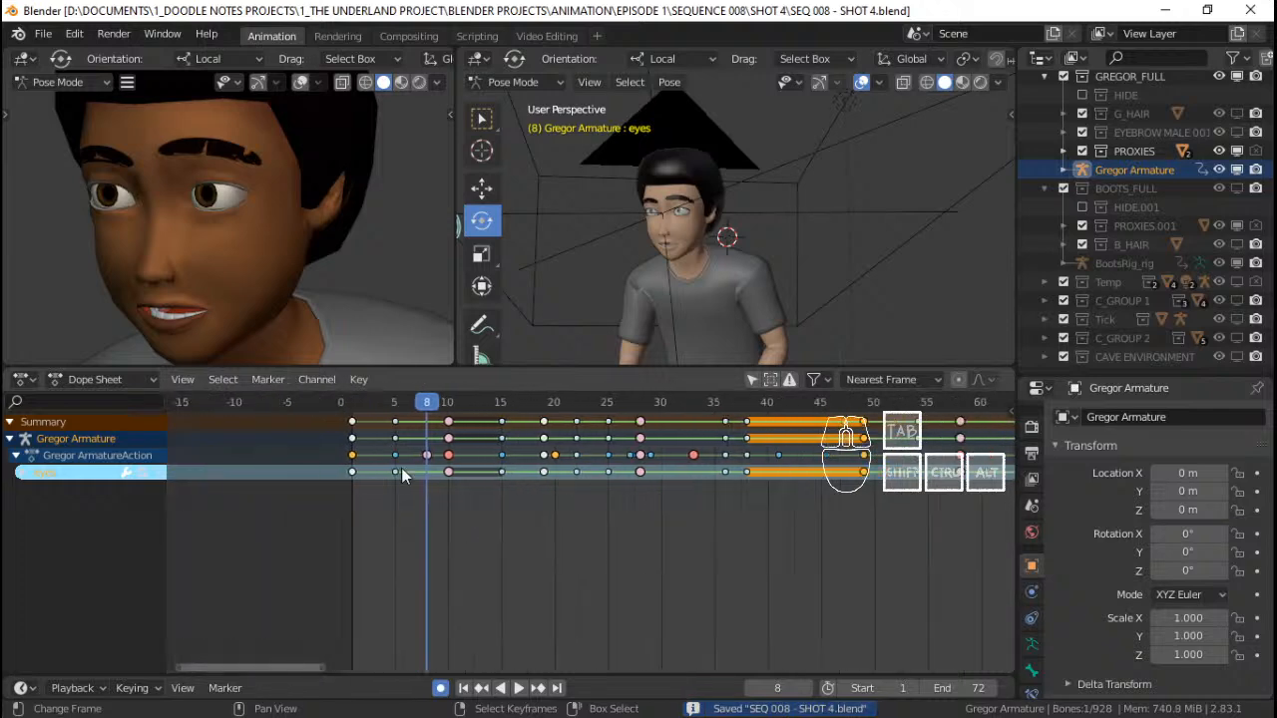
left_click(357, 451)
key("space")
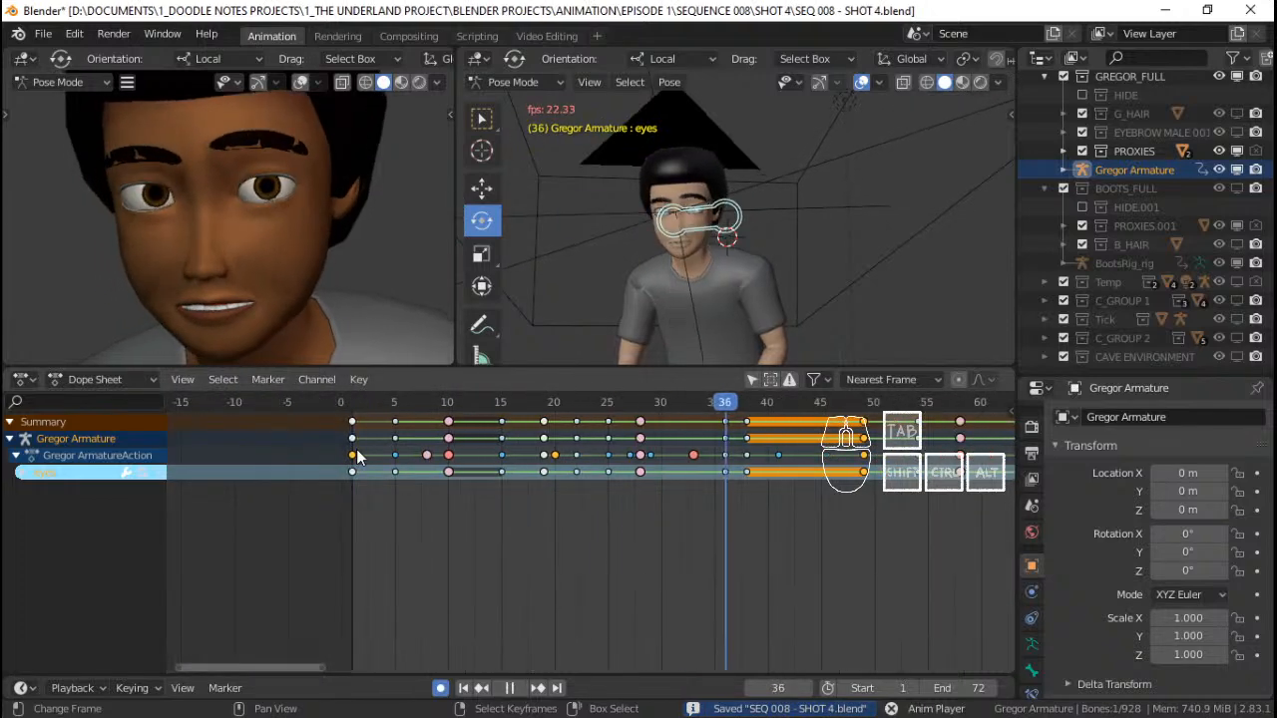
left_click(356, 457)
left_click(468, 455)
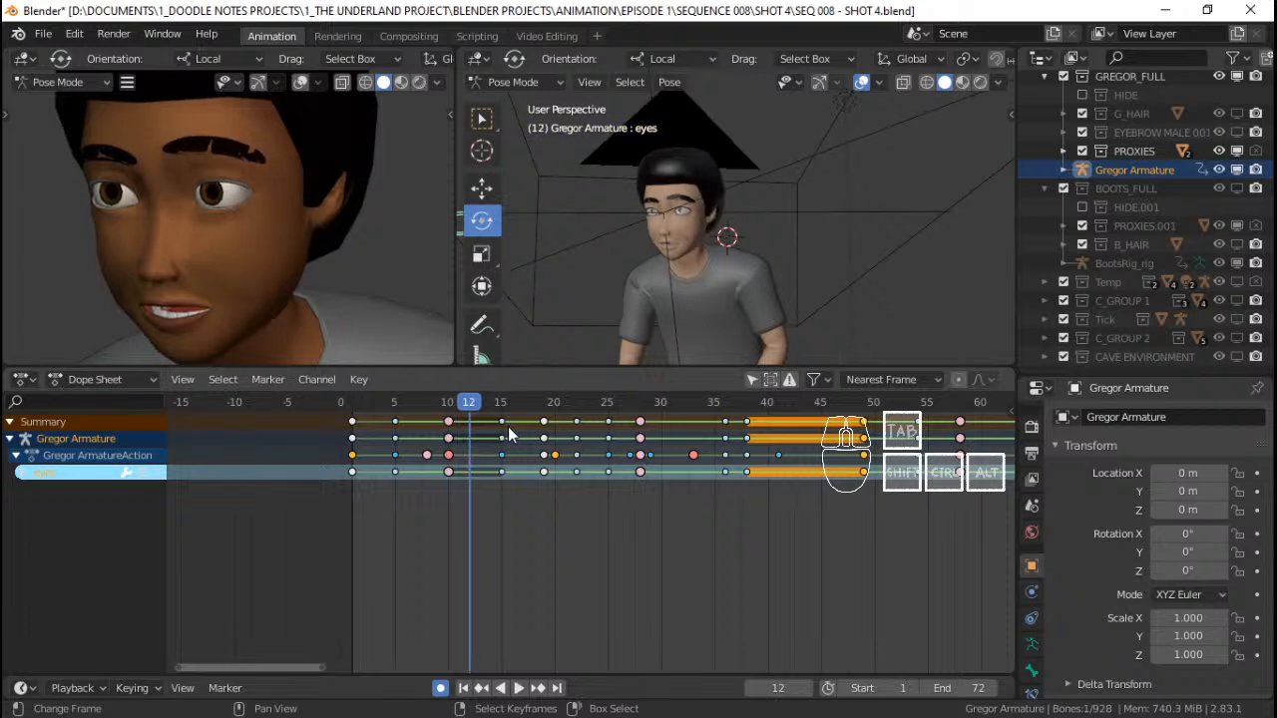
key("Left")
key("Left")
key("Right")
key("Right")
key("Right")
left_click(498, 436)
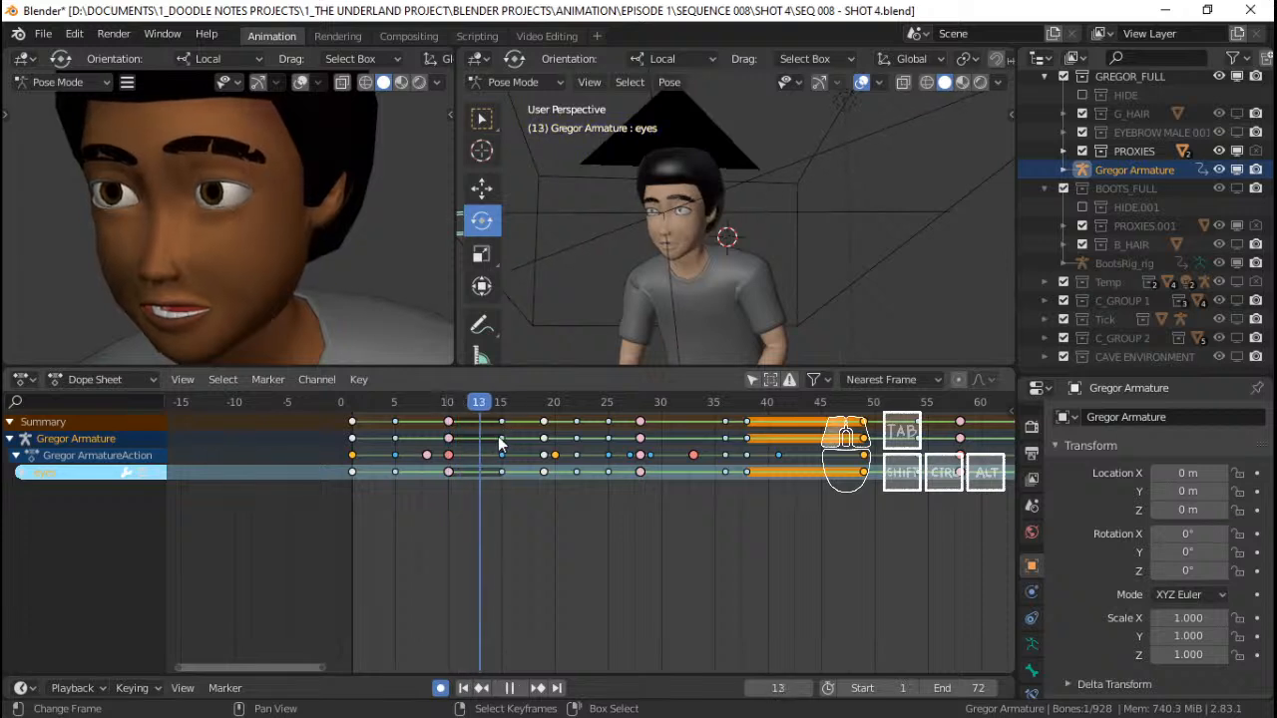
key("space")
left_click_drag(508, 452, 393, 446)
key("space")
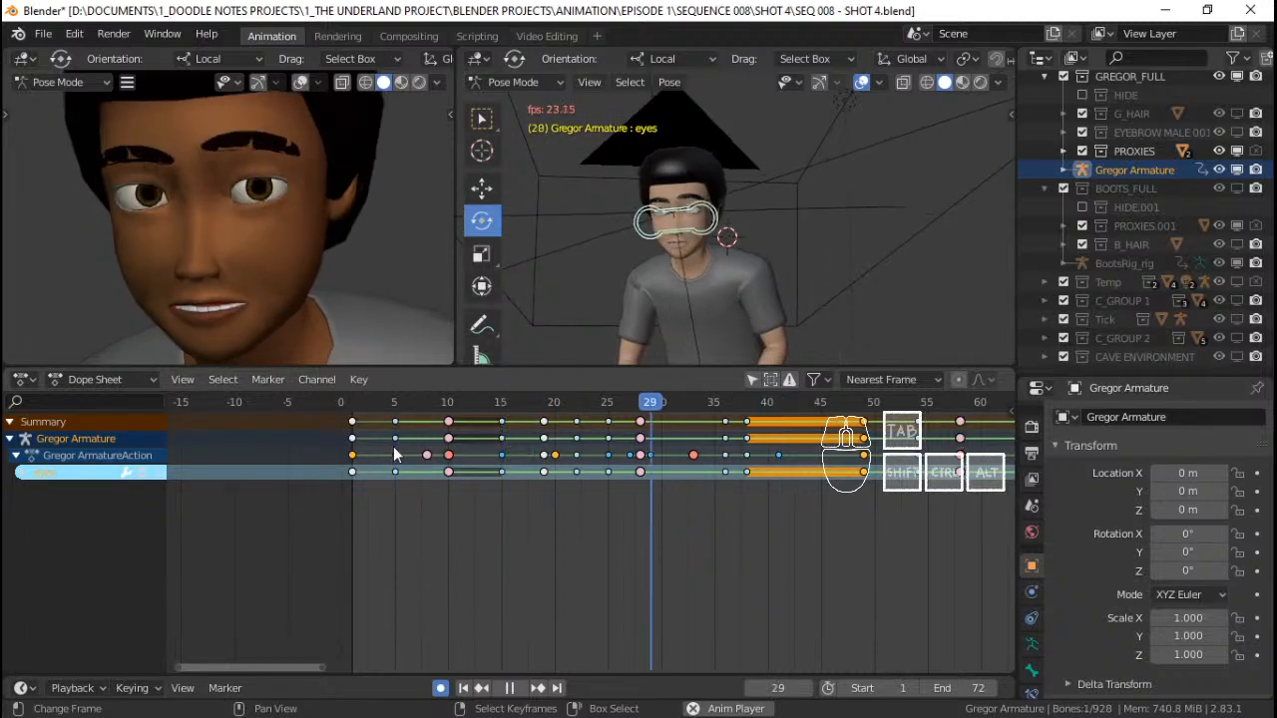
Play the shot from frame 31 and examine the eyes target's movement between frames 49 and 54
middle_click_drag(726, 457, 460, 449)
left_click(410, 440)
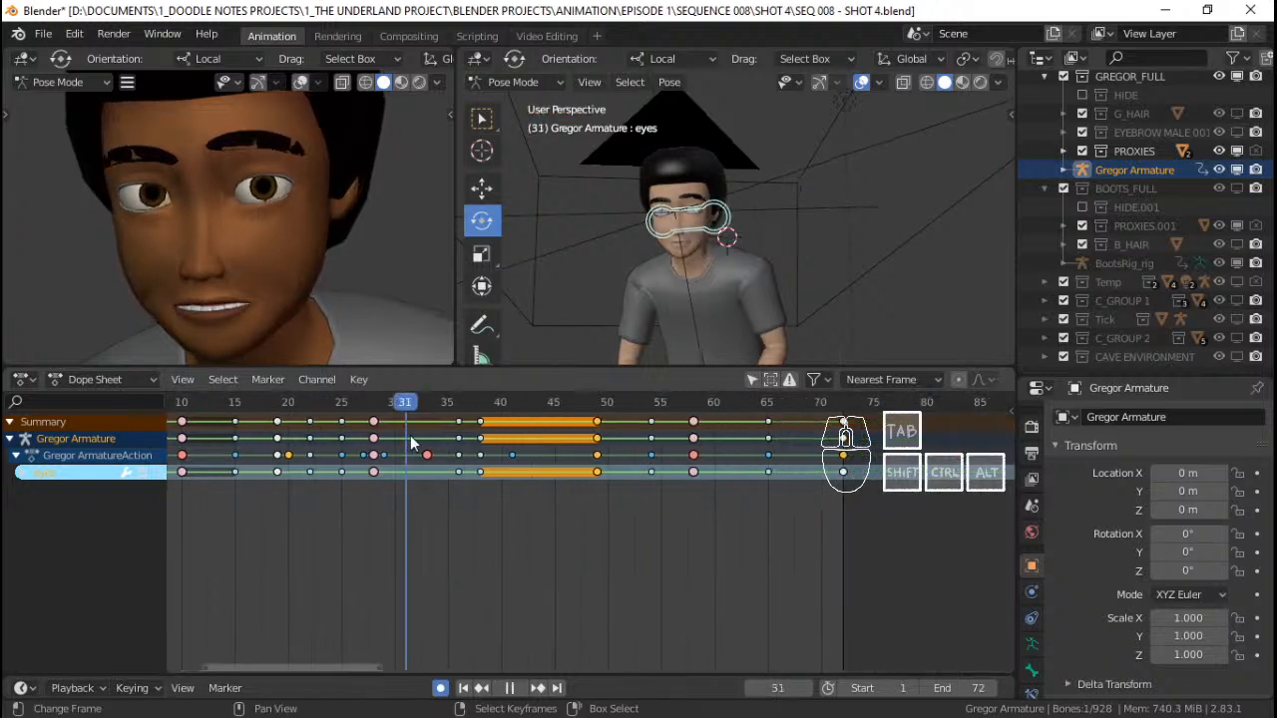
key("space")
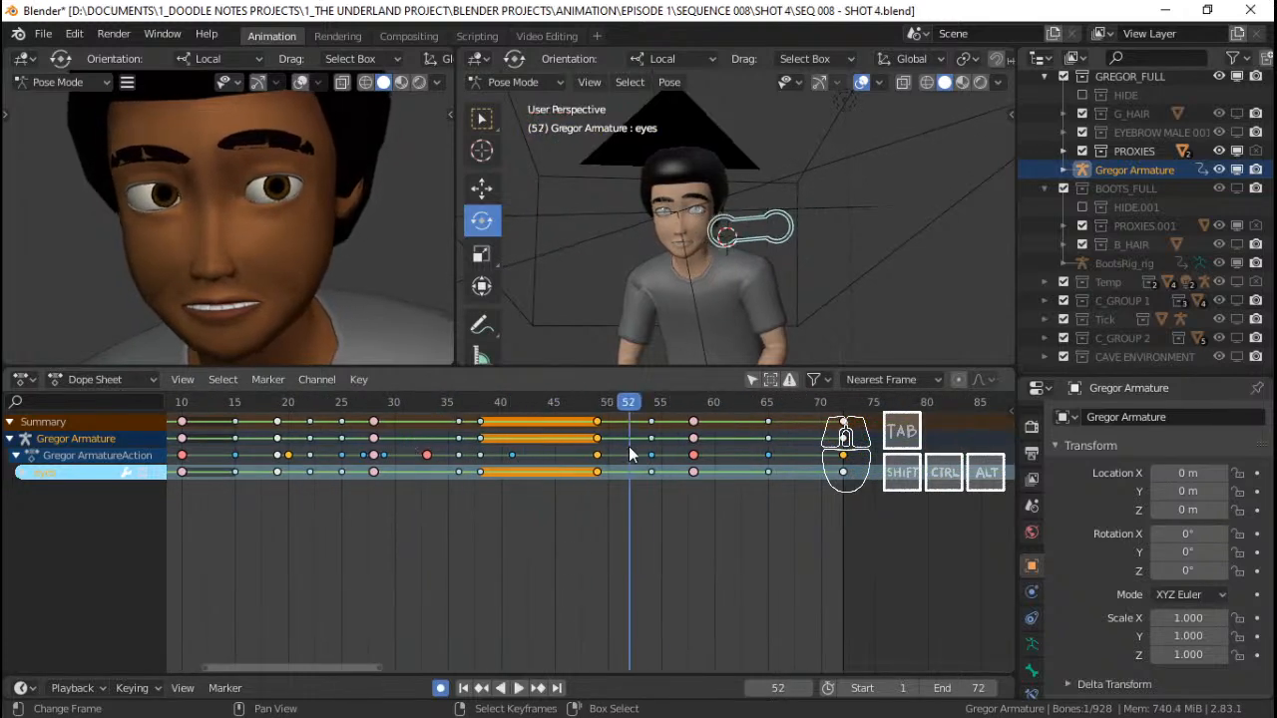
key("Right")
key("Right")
key("space")
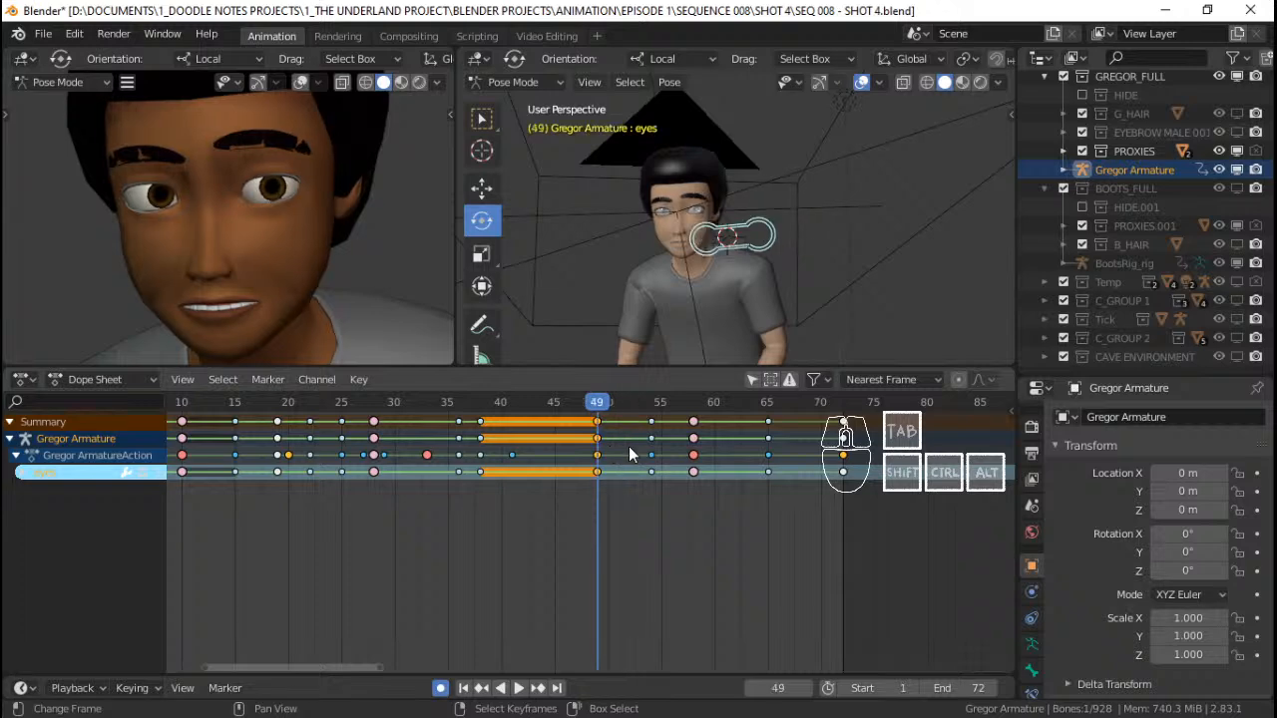
key("space")
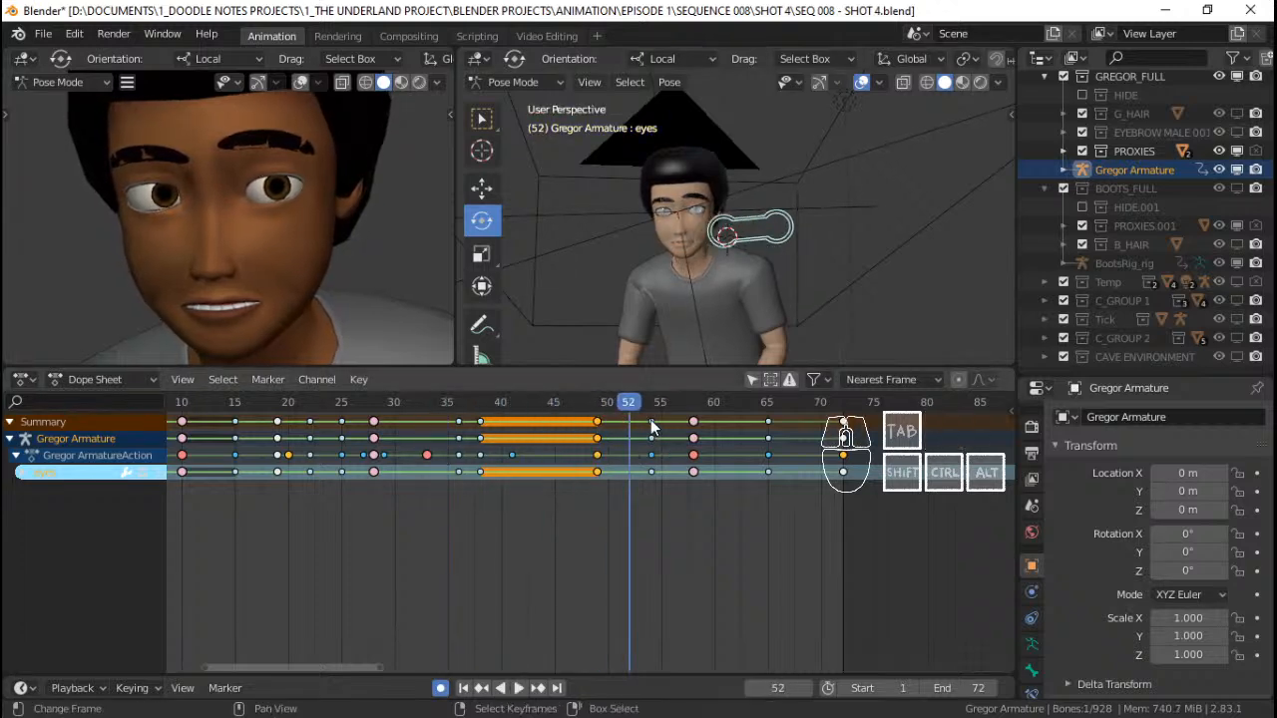
Delete the eyes target's in-between keyframe that was at frame 54
left_click(651, 419)
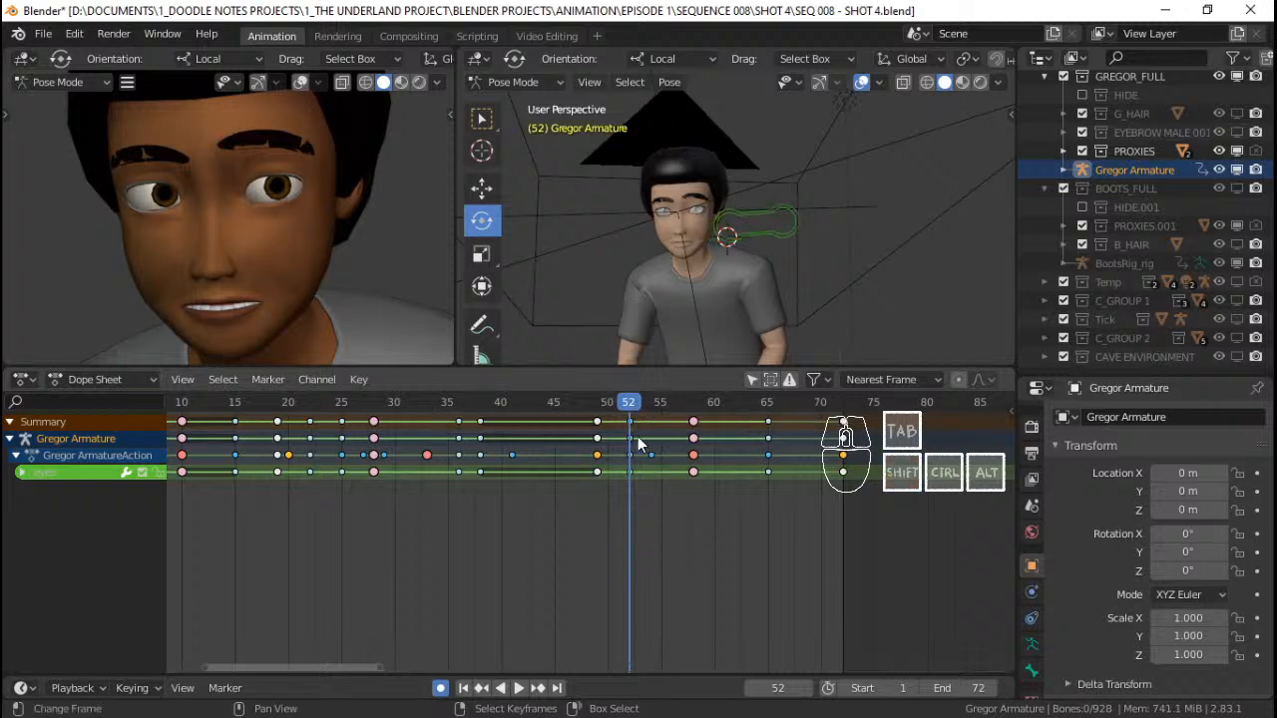
key("x")
left_click(624, 436)
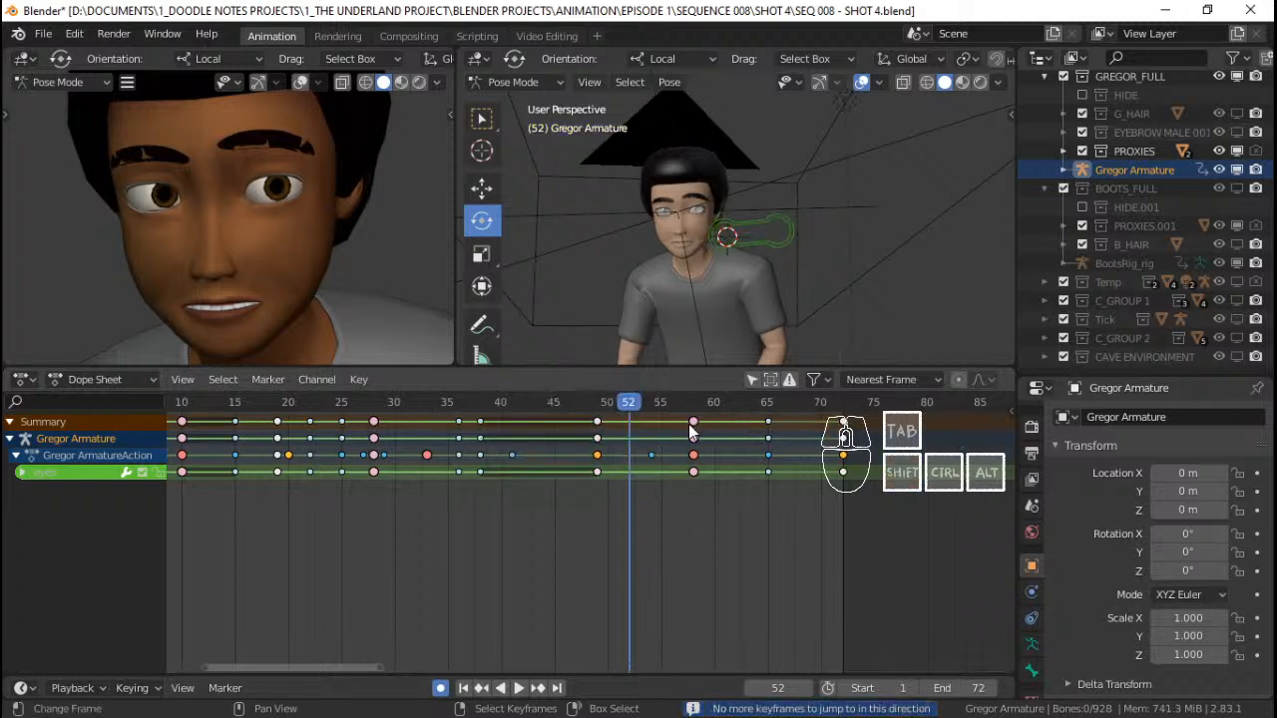
Copy the eyes target's pose from frame 58 and paste it at frame 51
left_click(693, 427)
right_click(803, 229)
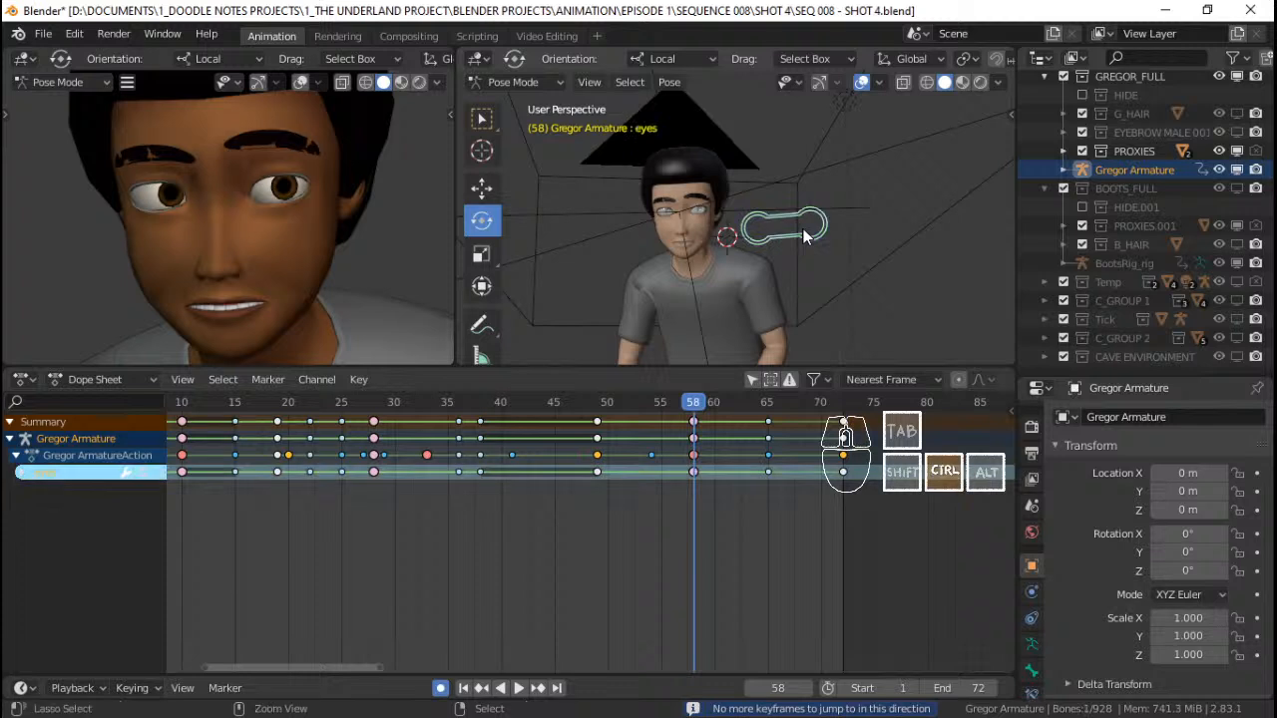
key("ctrl+c")
key("ctrl+shift+space")
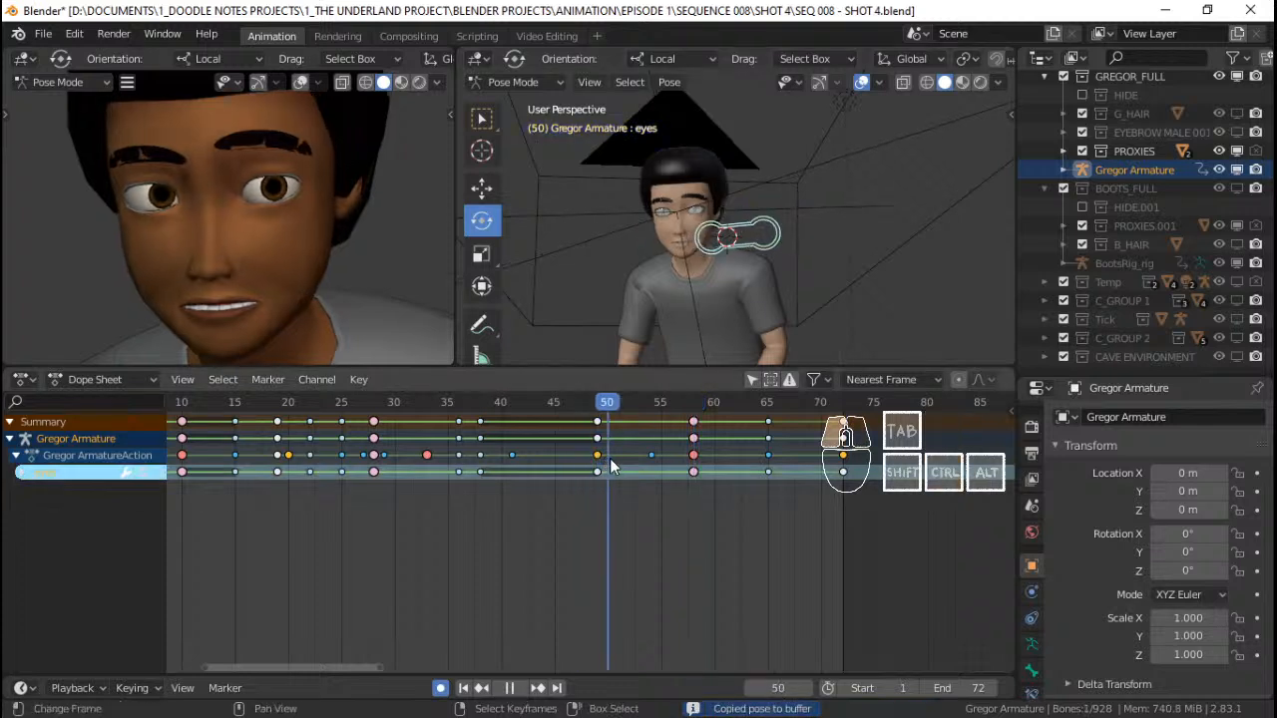
key("Escape")
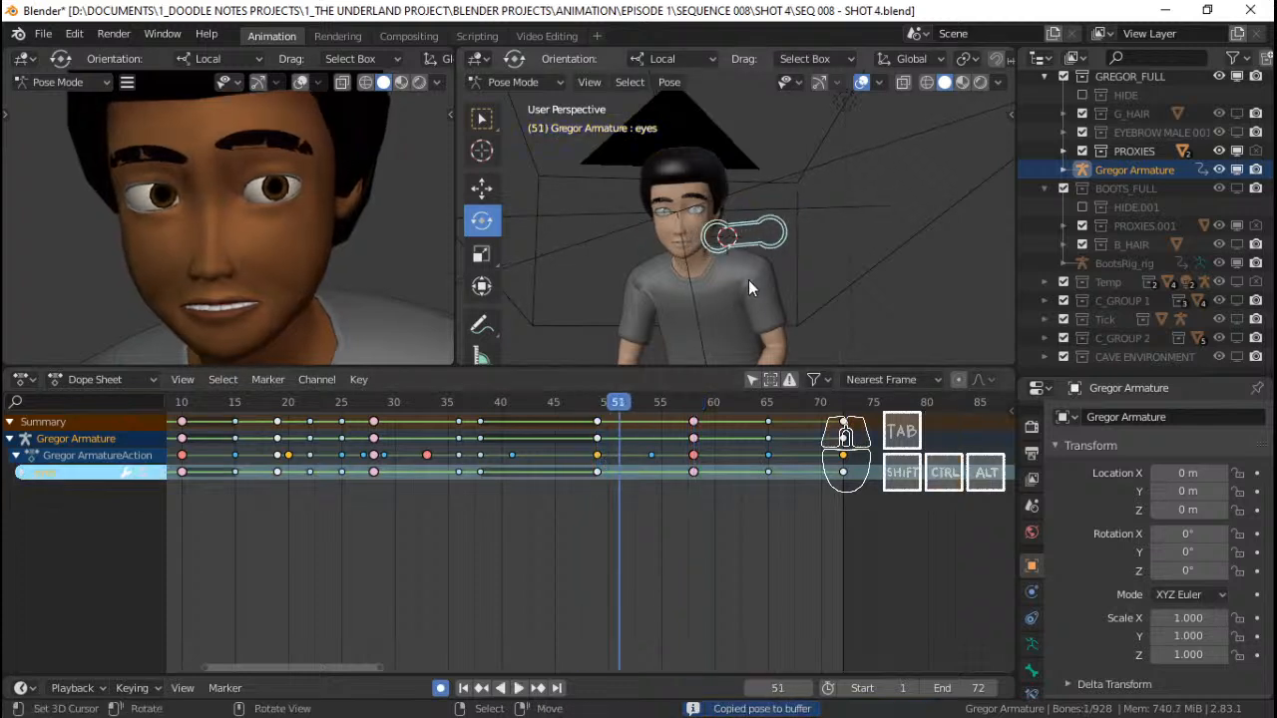
key("ctrl+v")
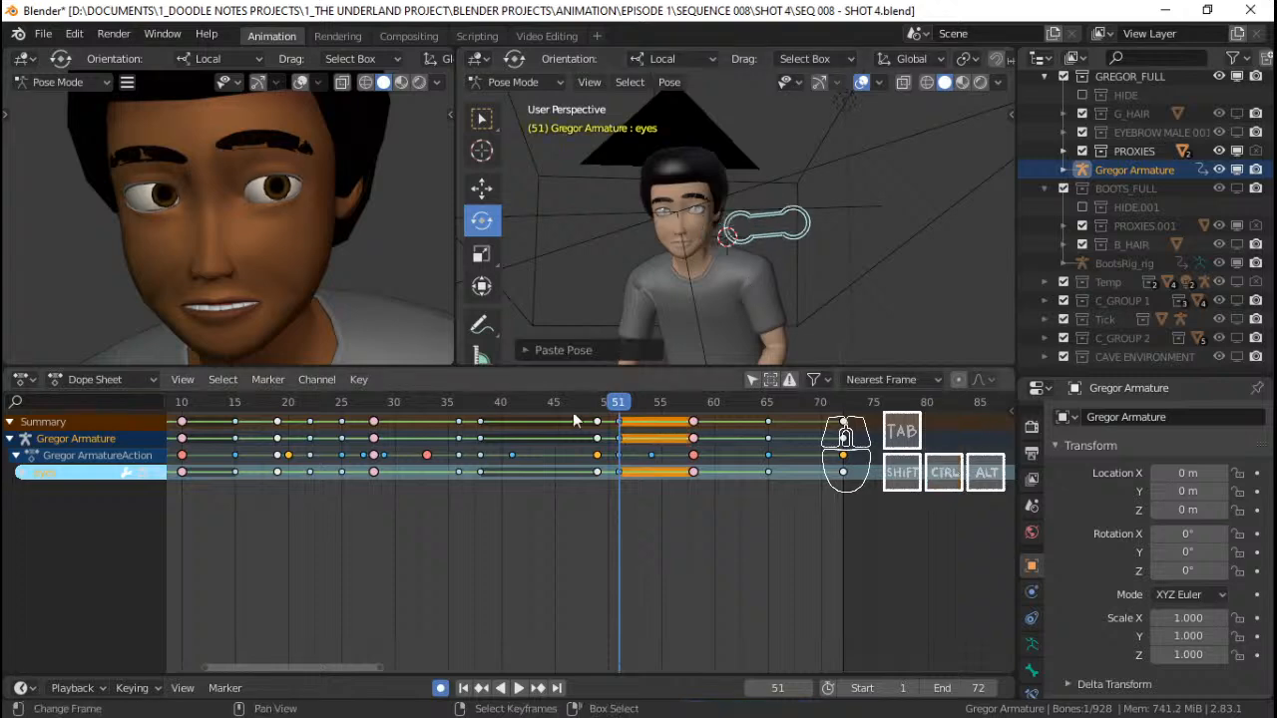
Play the shot from about frames 33, 25 and 13 to check the eye dart at frame 51
left_click_drag(572, 412, 515, 412)
key("space")
left_click(425, 451)
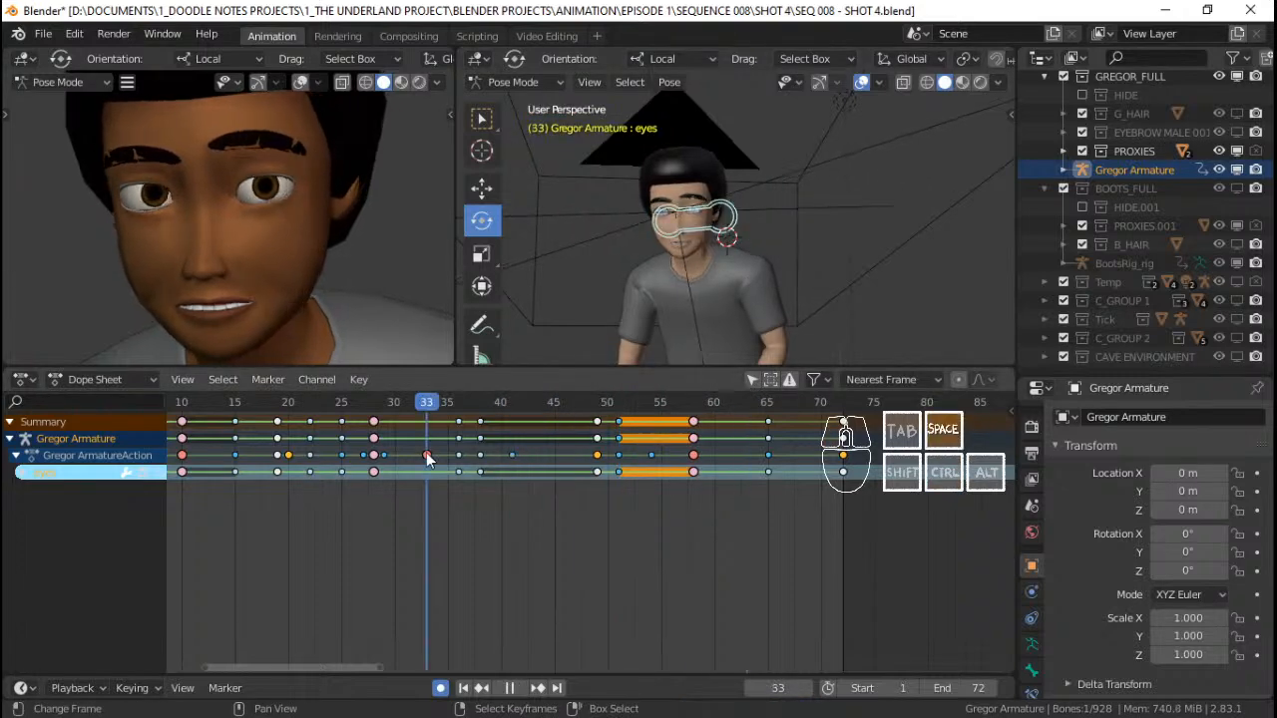
left_click(339, 447)
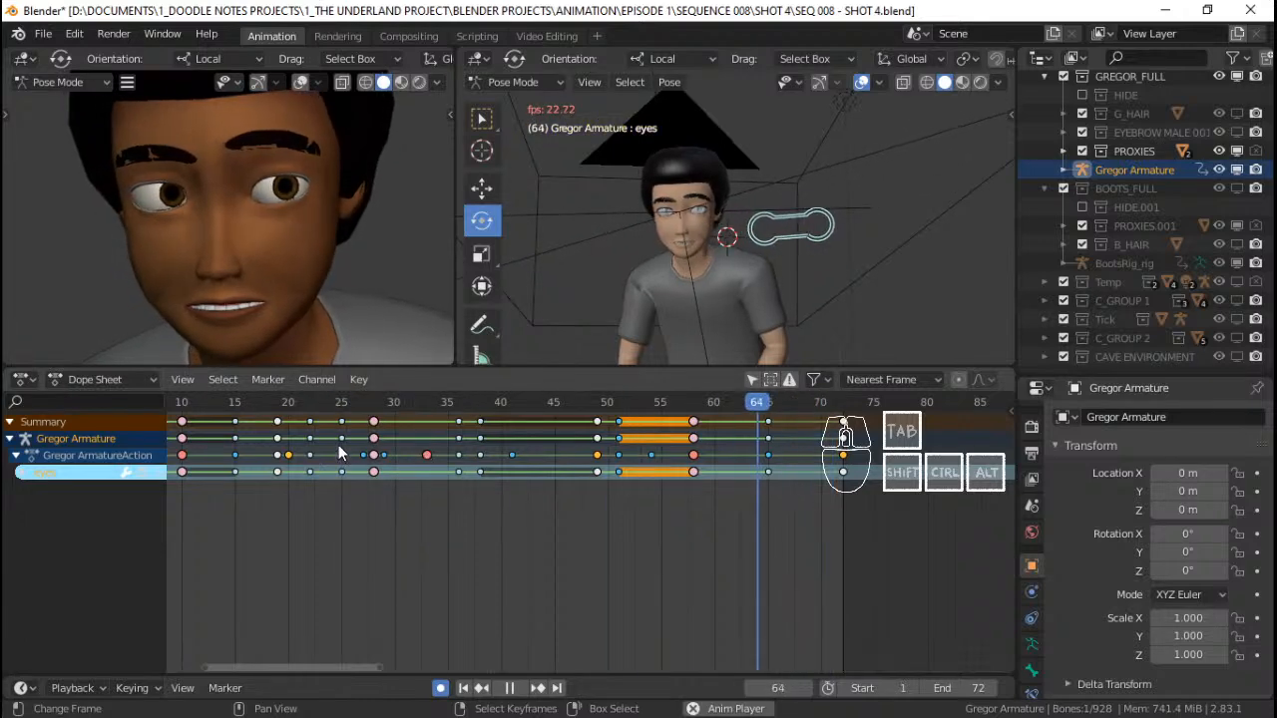
left_click(216, 449)
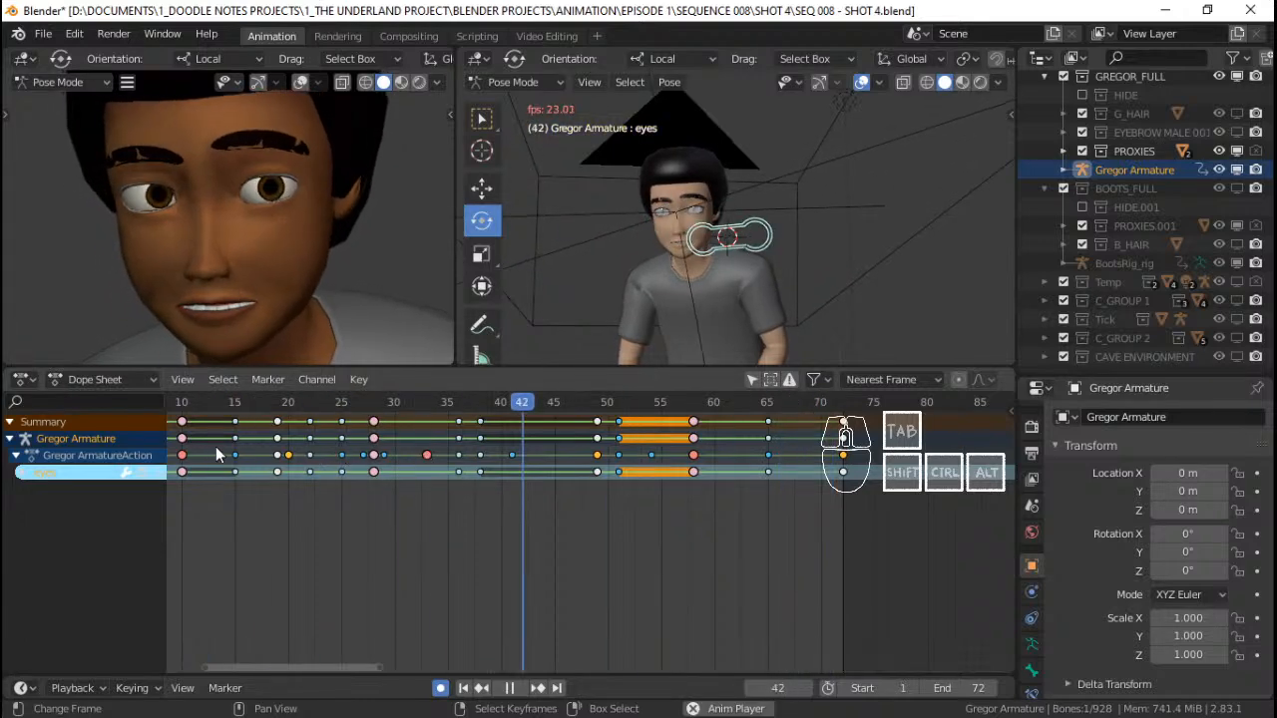
key("space")
left_click(215, 448)
key("space")
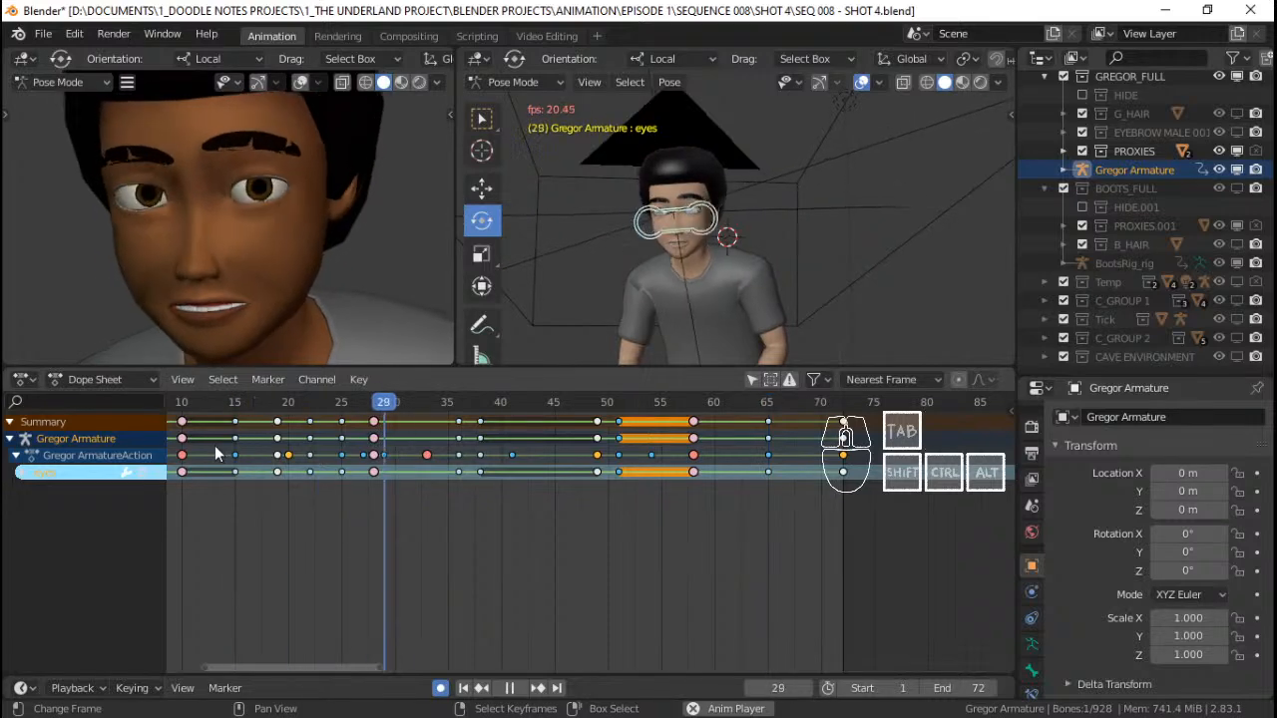
key("space")
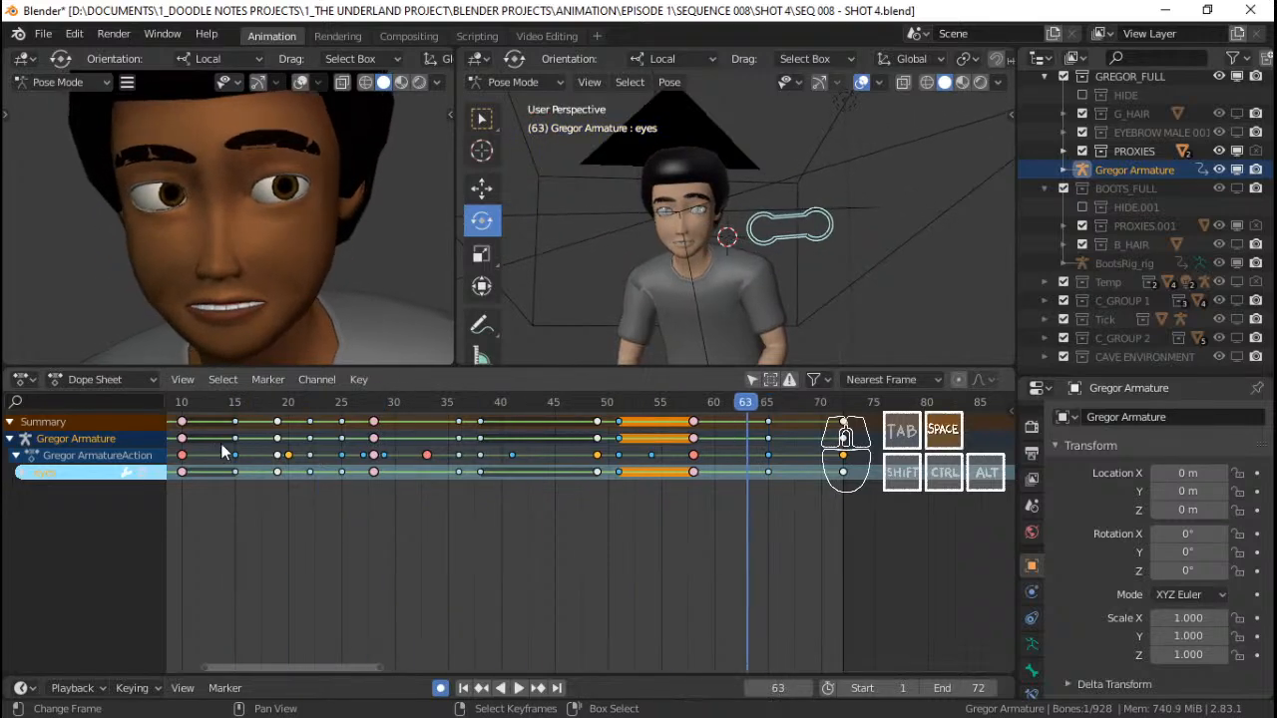
Replay the shot from about frames 42 and 17, and scrub between frames 48 and 39 to check the eye hold
left_click(520, 457)
key("space")
key("space")
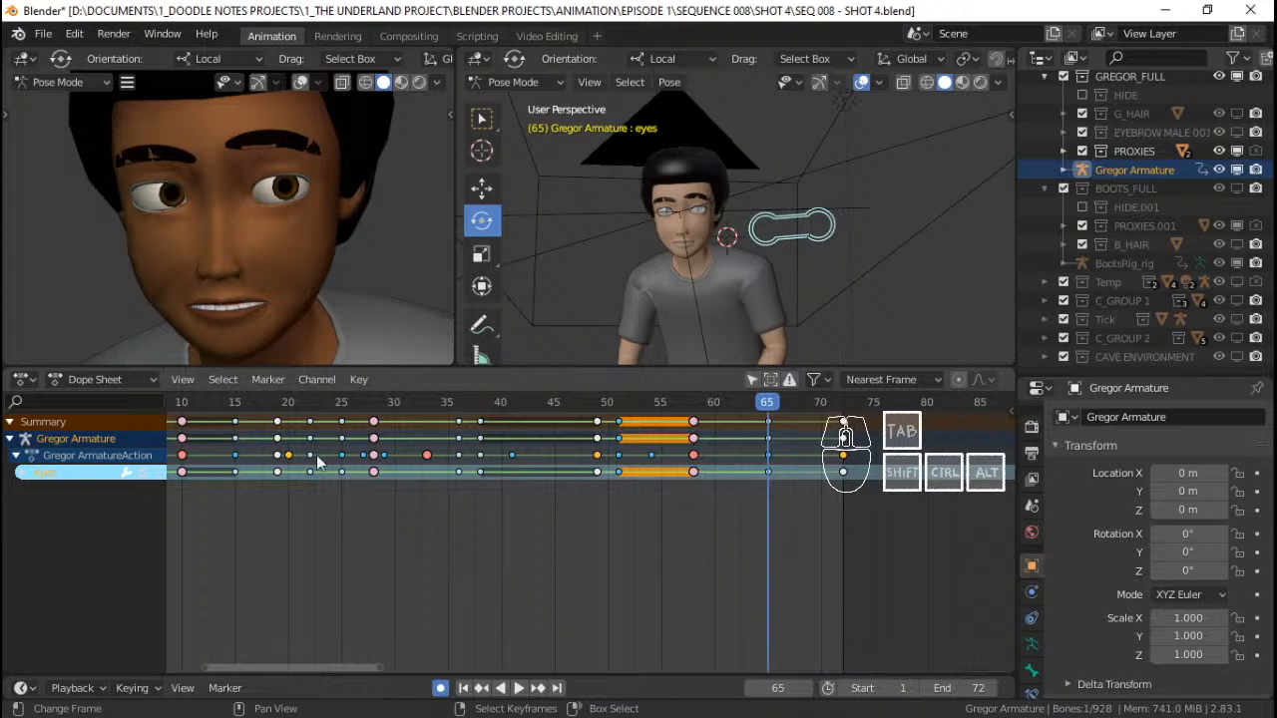
left_click(258, 455)
key("space")
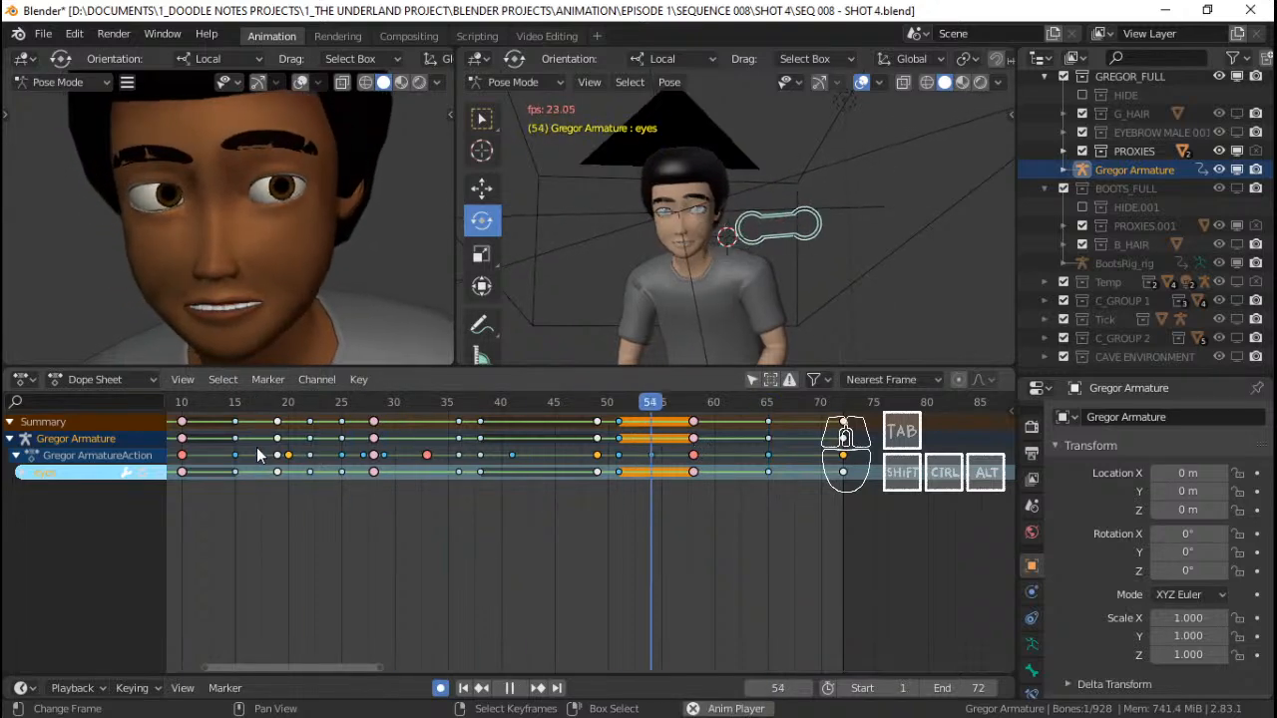
left_click(257, 455)
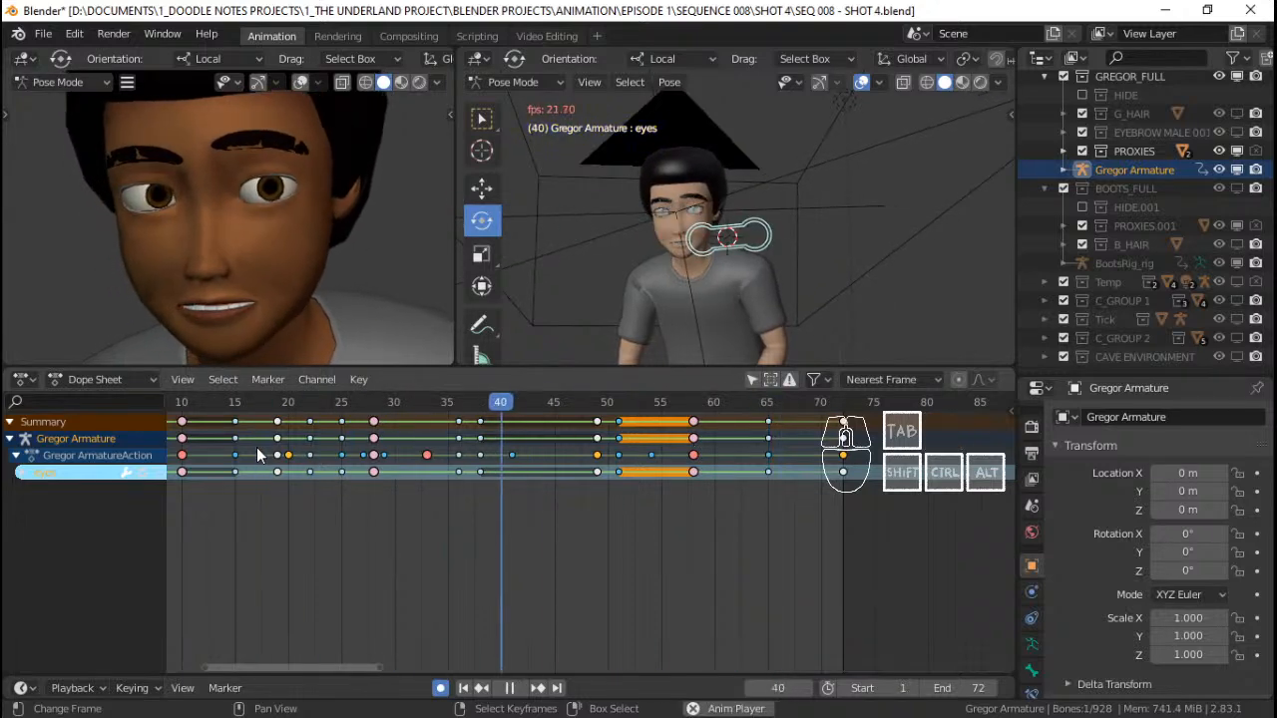
key("space")
left_click_drag(584, 442, 490, 429)
key("space")
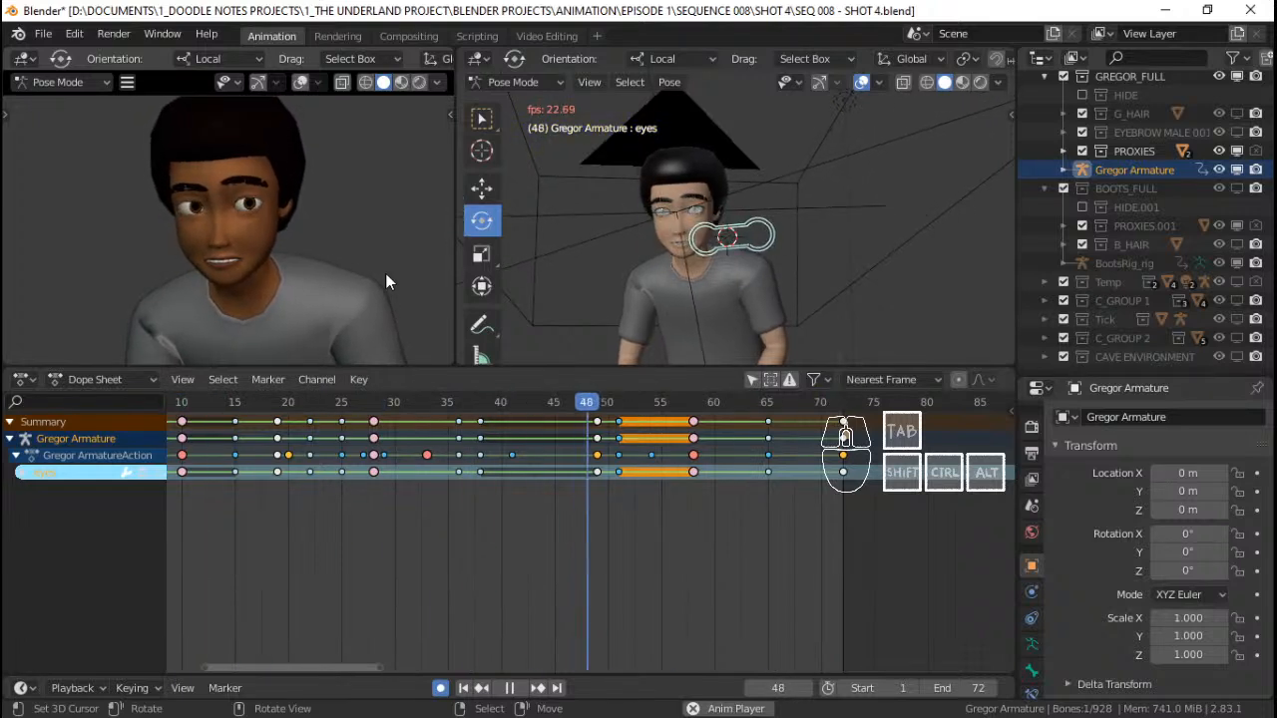
Play the shot in the maximized camera view, save the file and restore the previous layout
key("space")
scroll(386, 274, "up", 2)
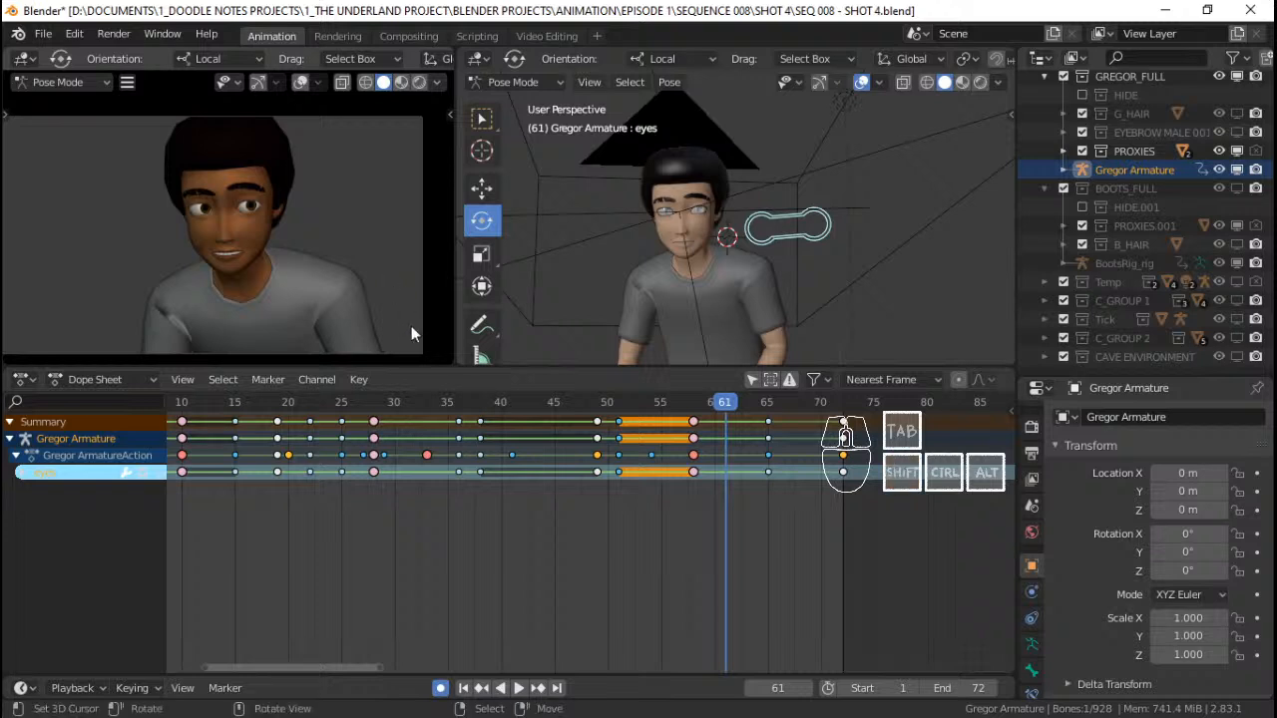
left_click(326, 437)
key("space")
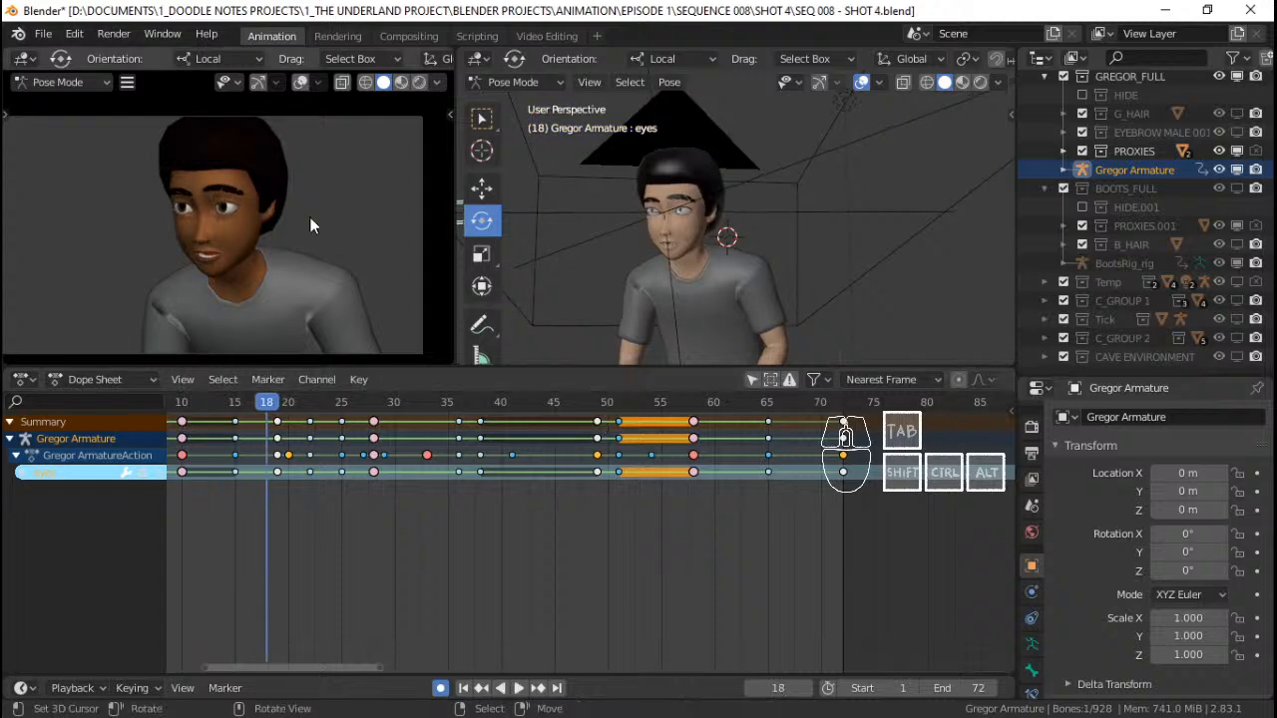
key("ctrl+space")
scroll(686, 384, "up", 2)
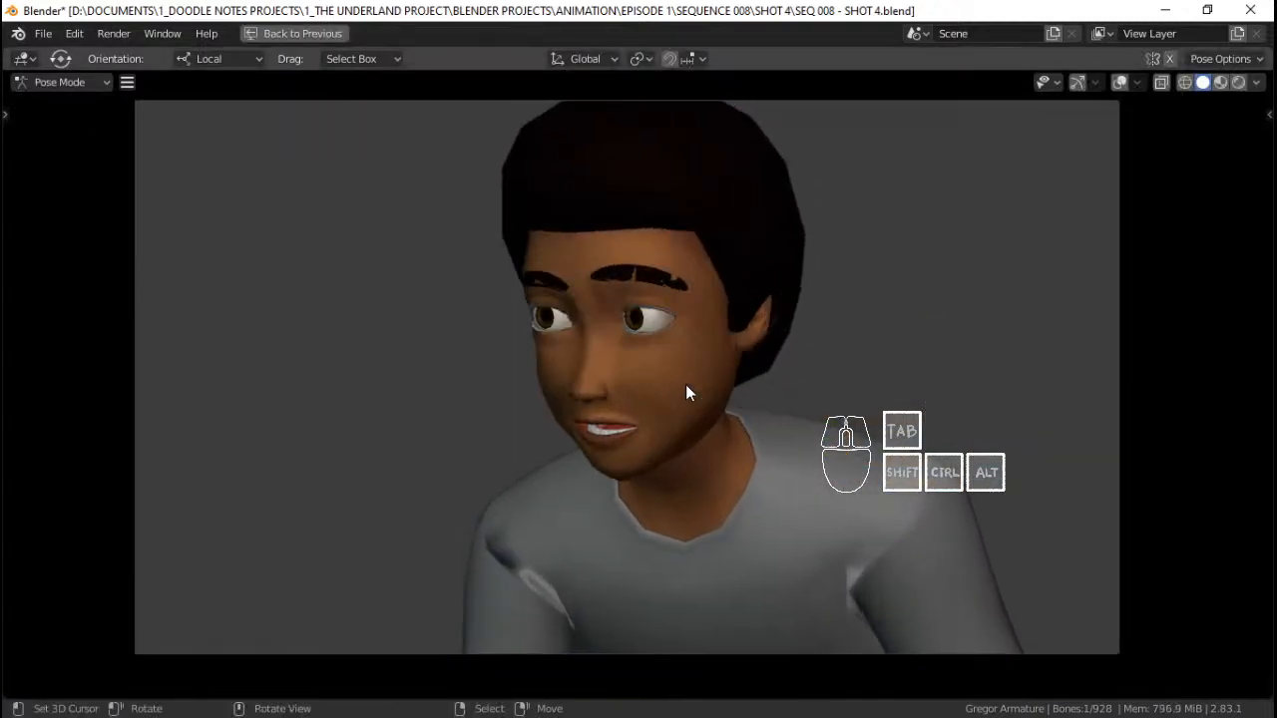
key("ctrl+s")
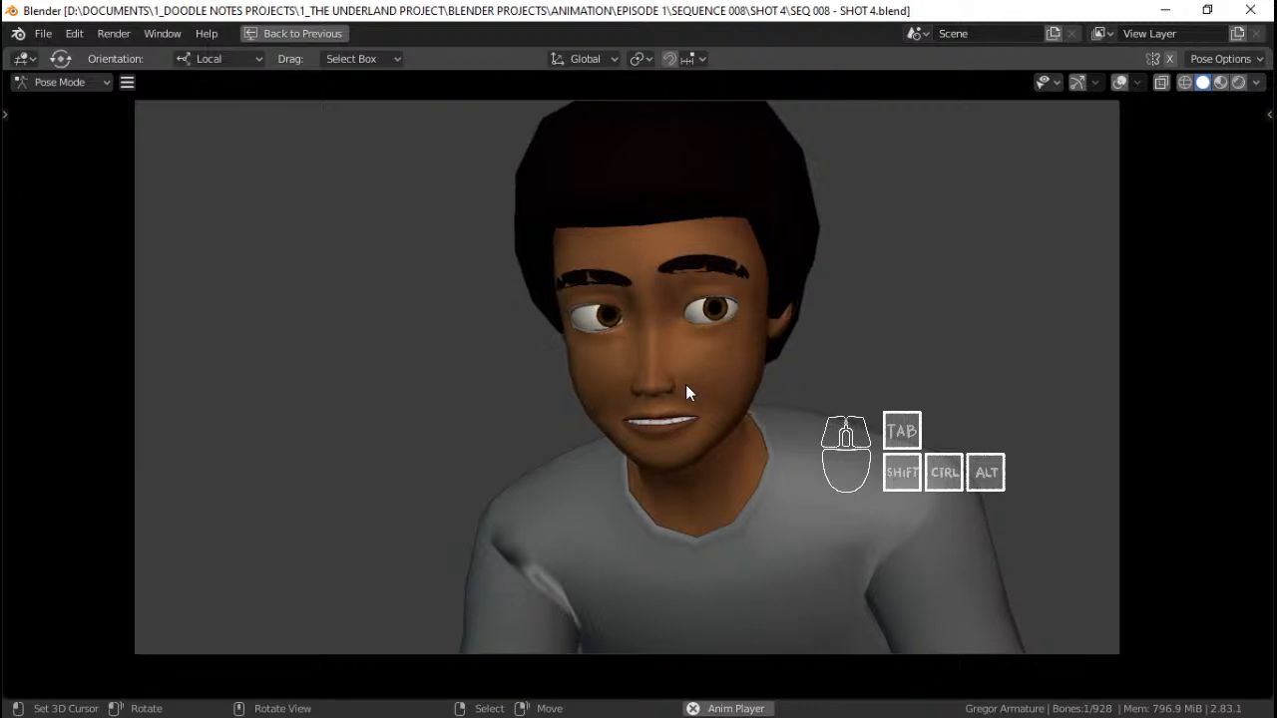
key("space")
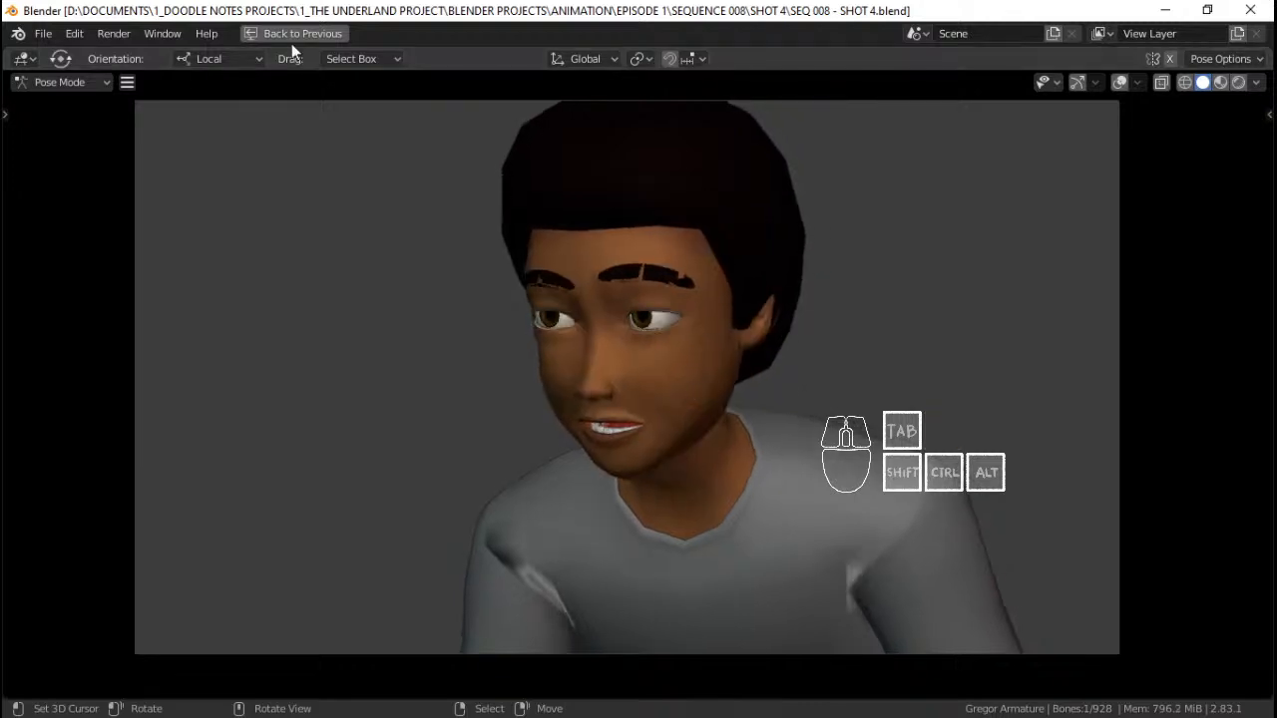
left_click(295, 36)
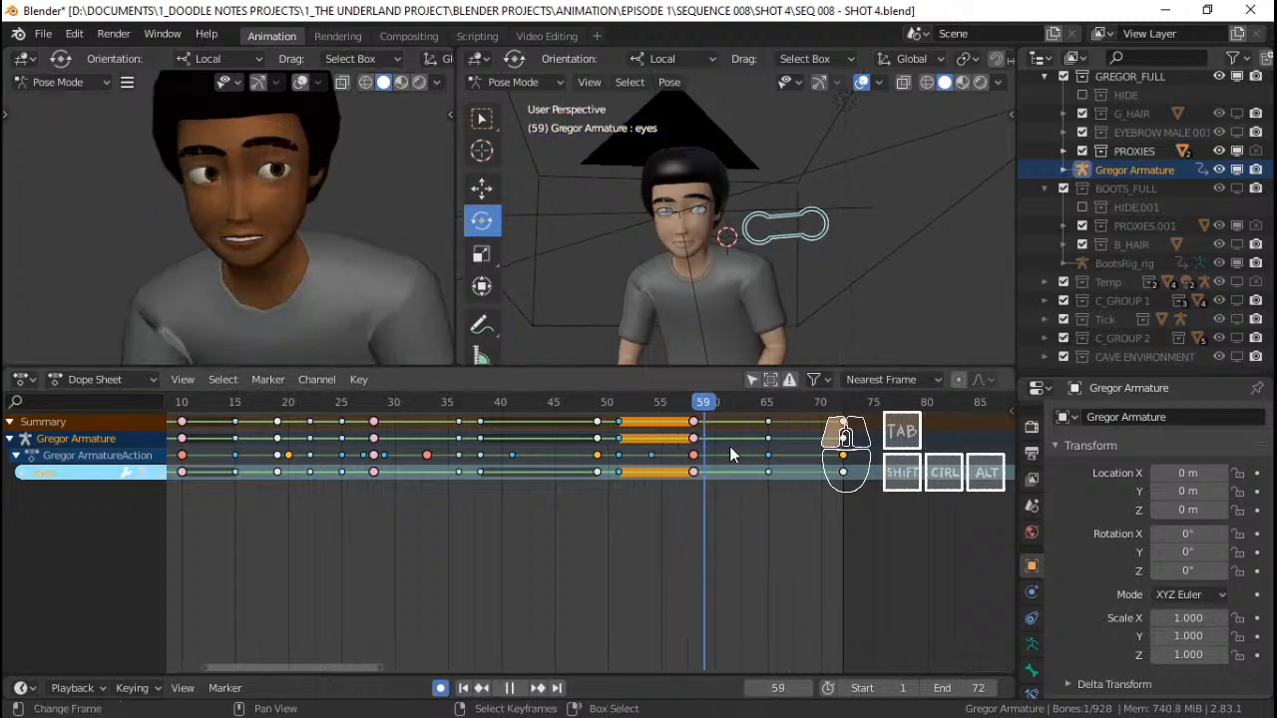
Save the file and go to the eyes target's keyframe at frame 58
scroll(776, 197, "up", 5)
mouse_move(777, 198)
middle_mouse_down("shift")
mouse_move(819, 210)
mouse_move(837, 247)
mouse_move(763, 216)
middle_mouse_up("shift")
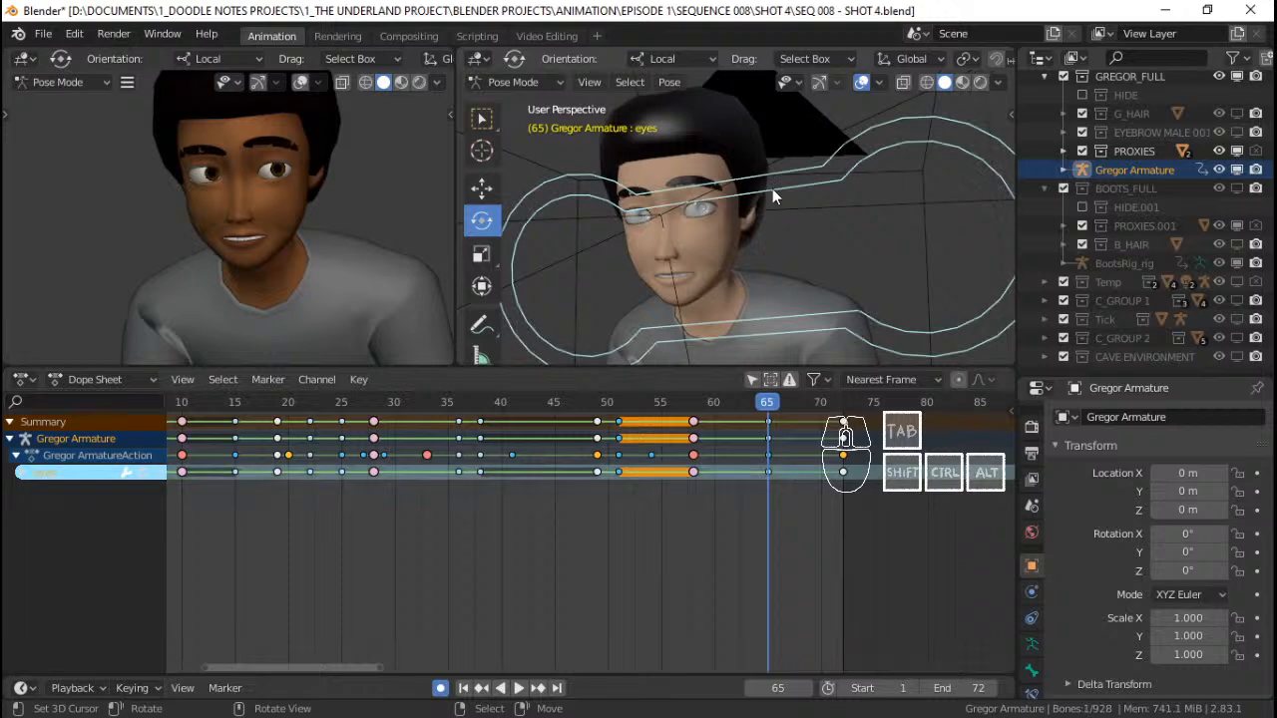
key("ctrl+s")
key("Down")
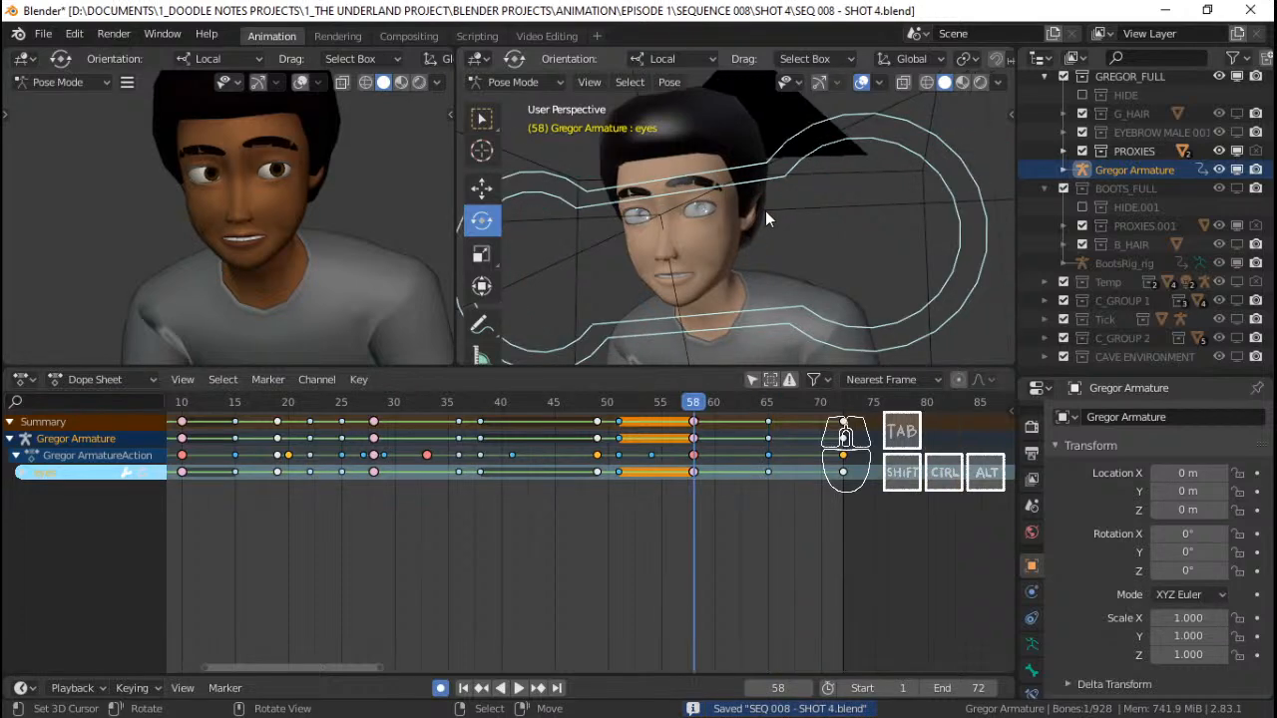
Snap the eyes target's last keyframe to frame 67
key("Up")
key("Down")
key("Down")
key("Up")
key("Up")
key("Up")
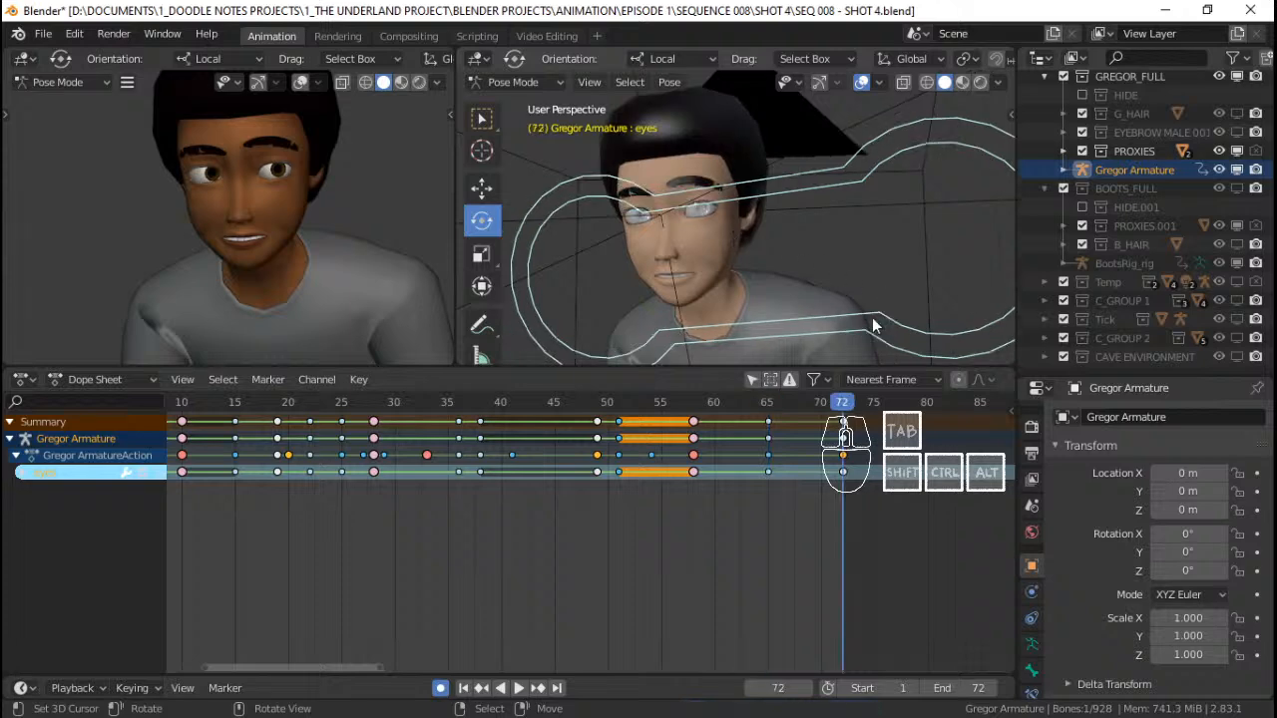
key("Down")
key("Right")
key("Right")
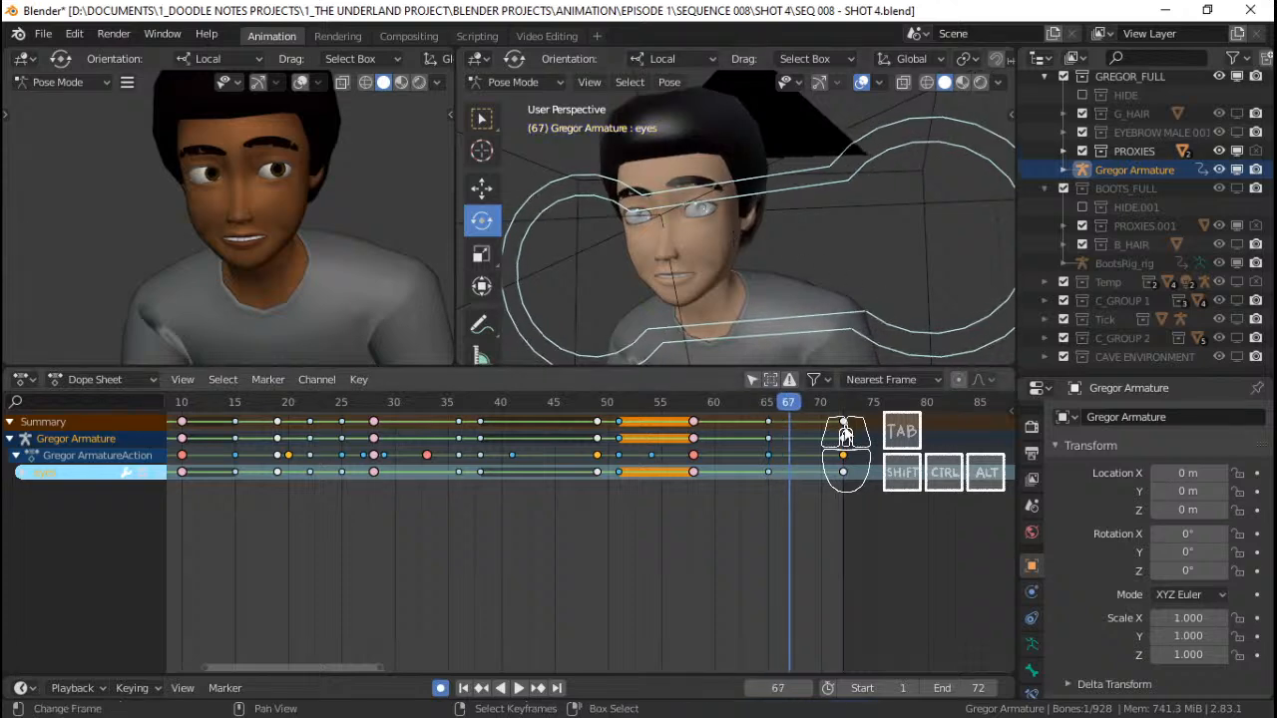
right_click(844, 426)
key("shift+s")
left_click(689, 428)
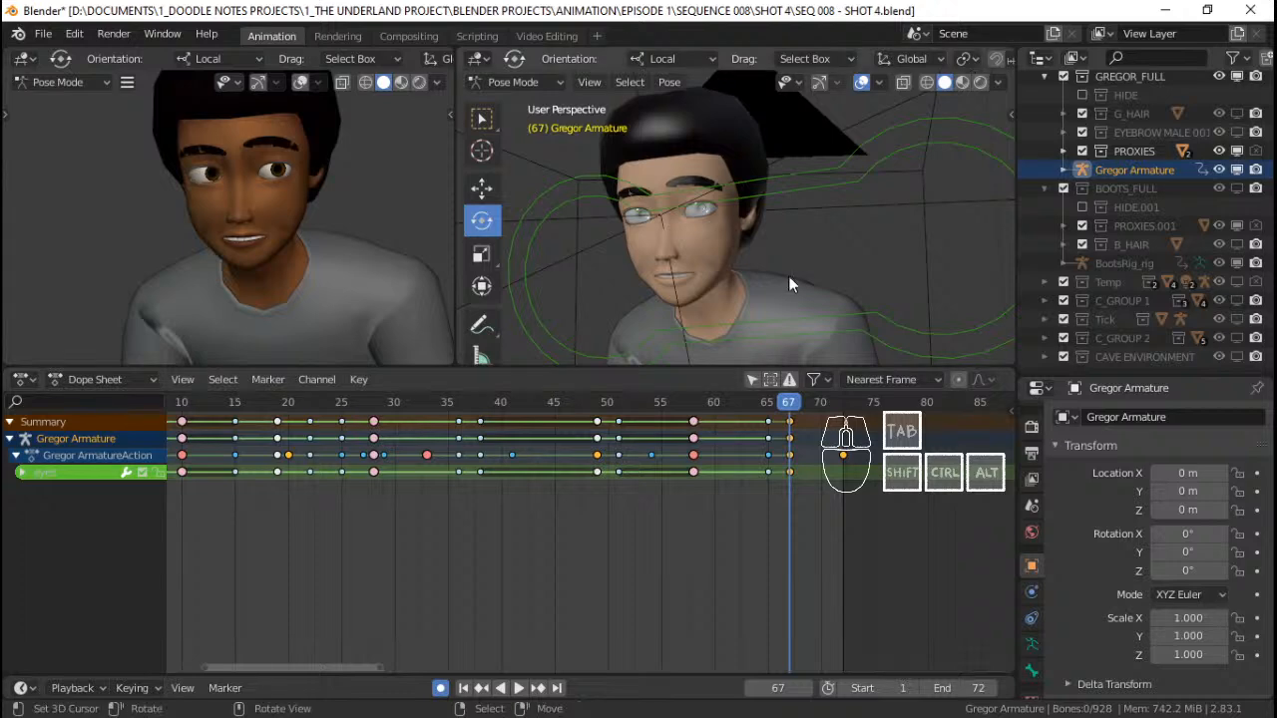
Move the eyes target slightly lower at frame 67
middle_click_drag(788, 276, 779, 258)
left_click(801, 205)
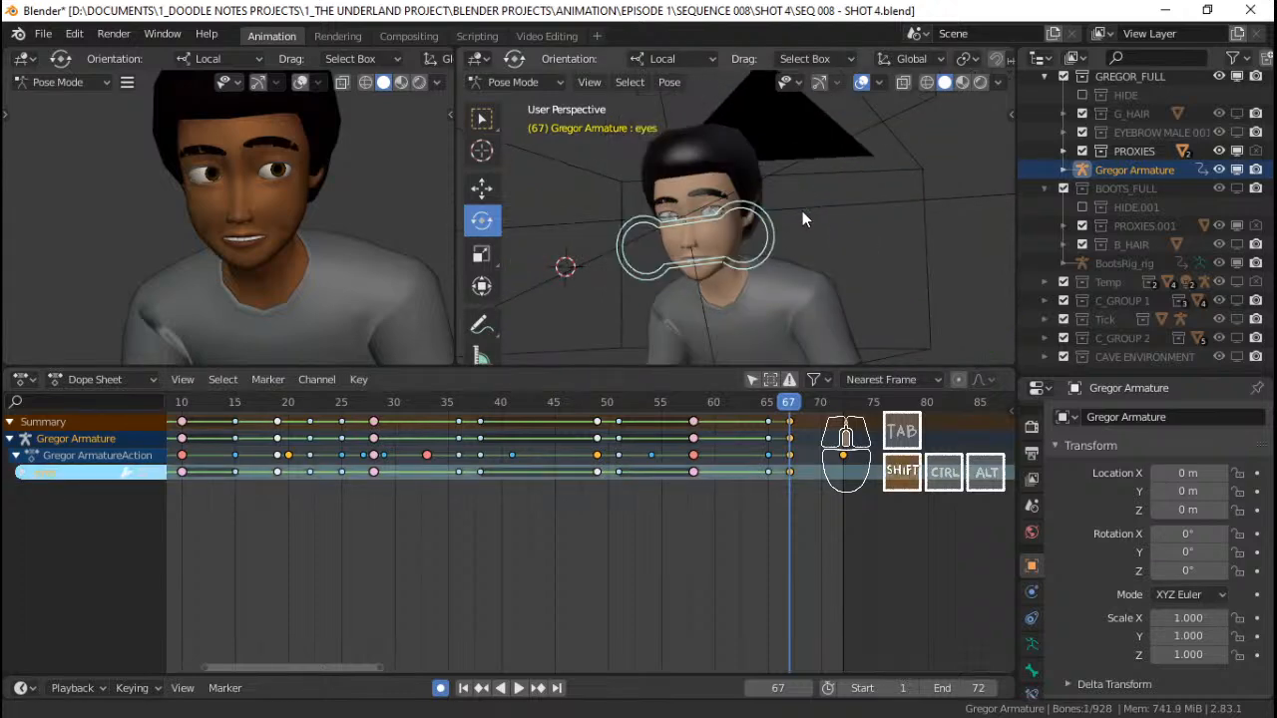
key("g")
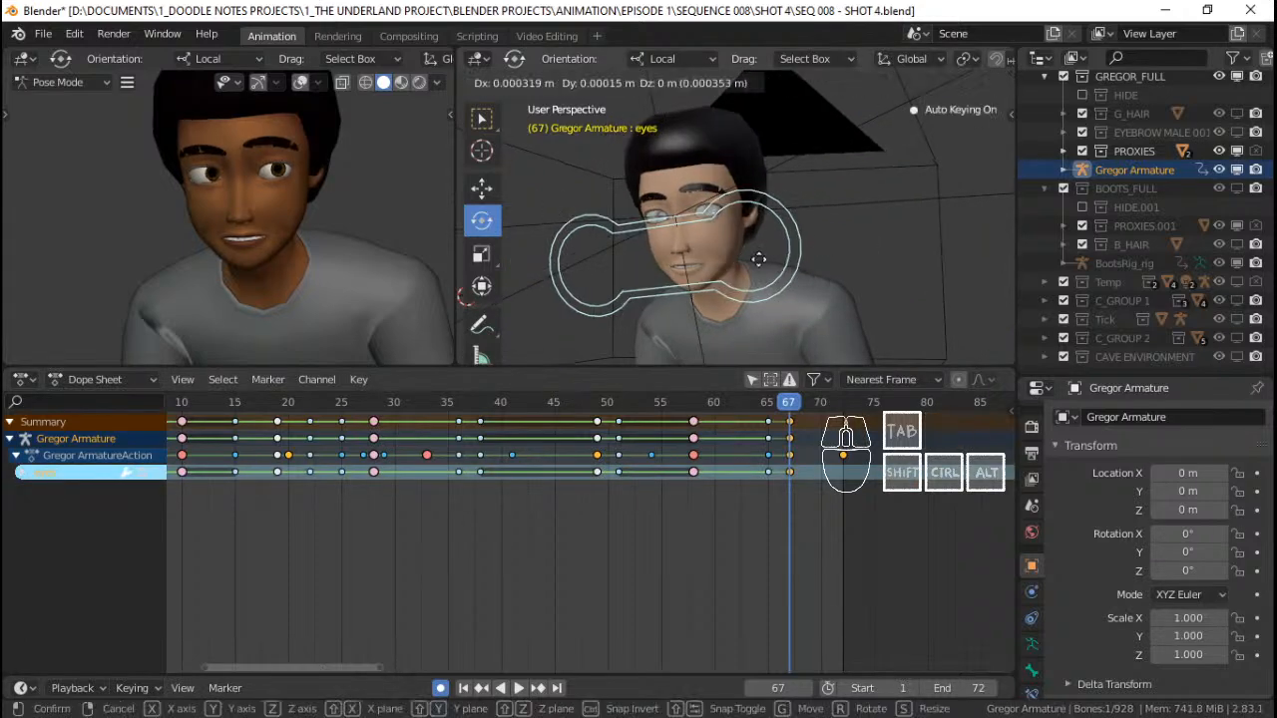
left_click(802, 283)
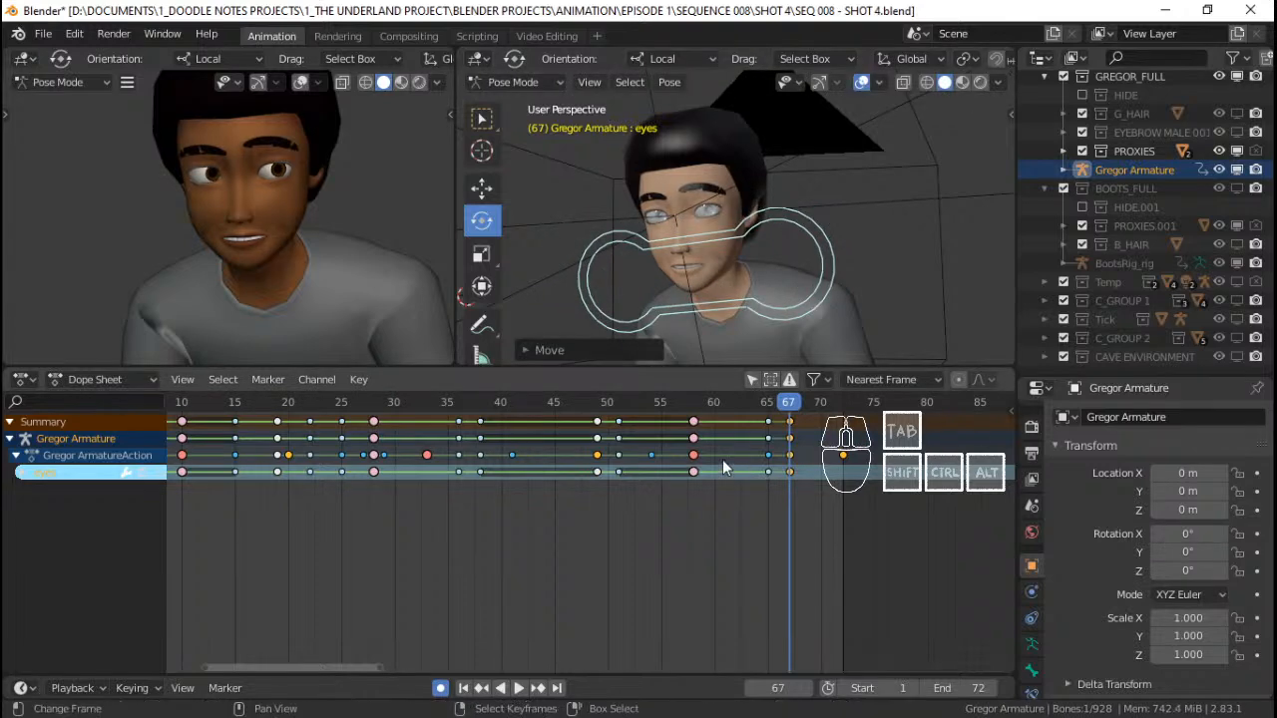
Play the shot from about frame 54 to check the eye dart into frame 67
left_click(645, 460)
key("space")
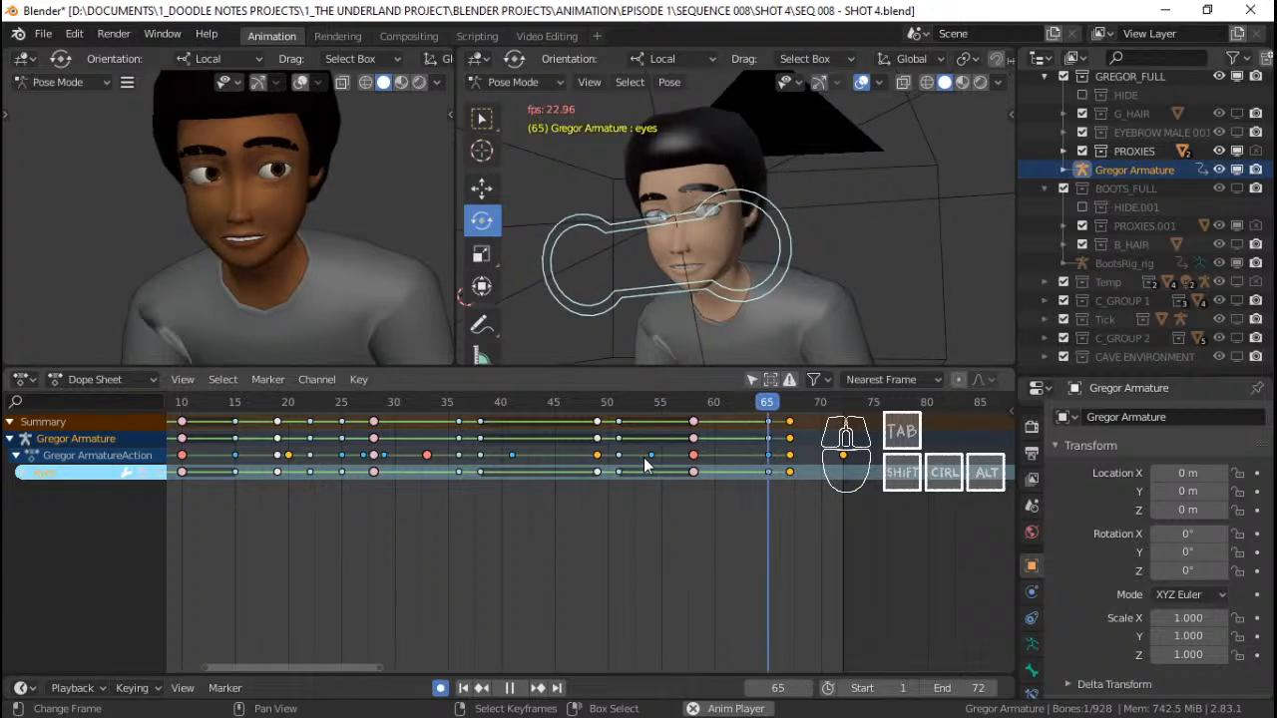
key("space")
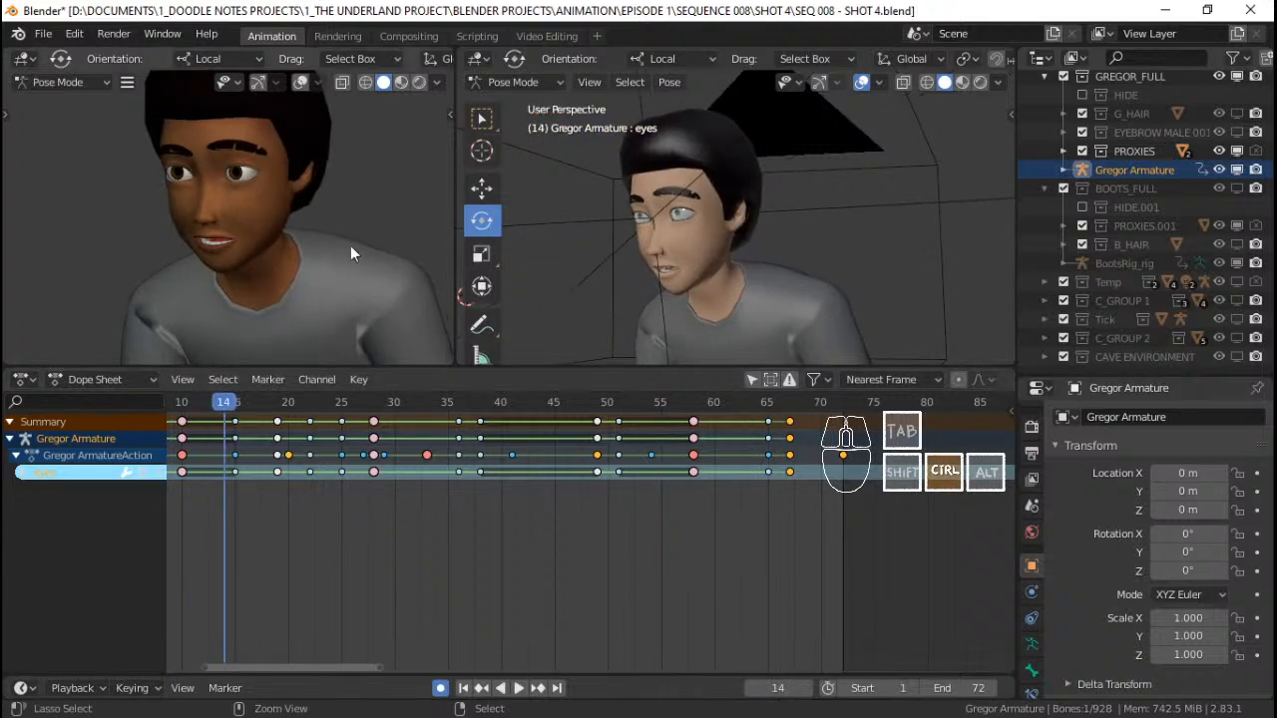
Save the file, play the shot from frame 1 in the maximized camera view and restore the previous layout
key("ctrl+s")
key("ctrl+space")
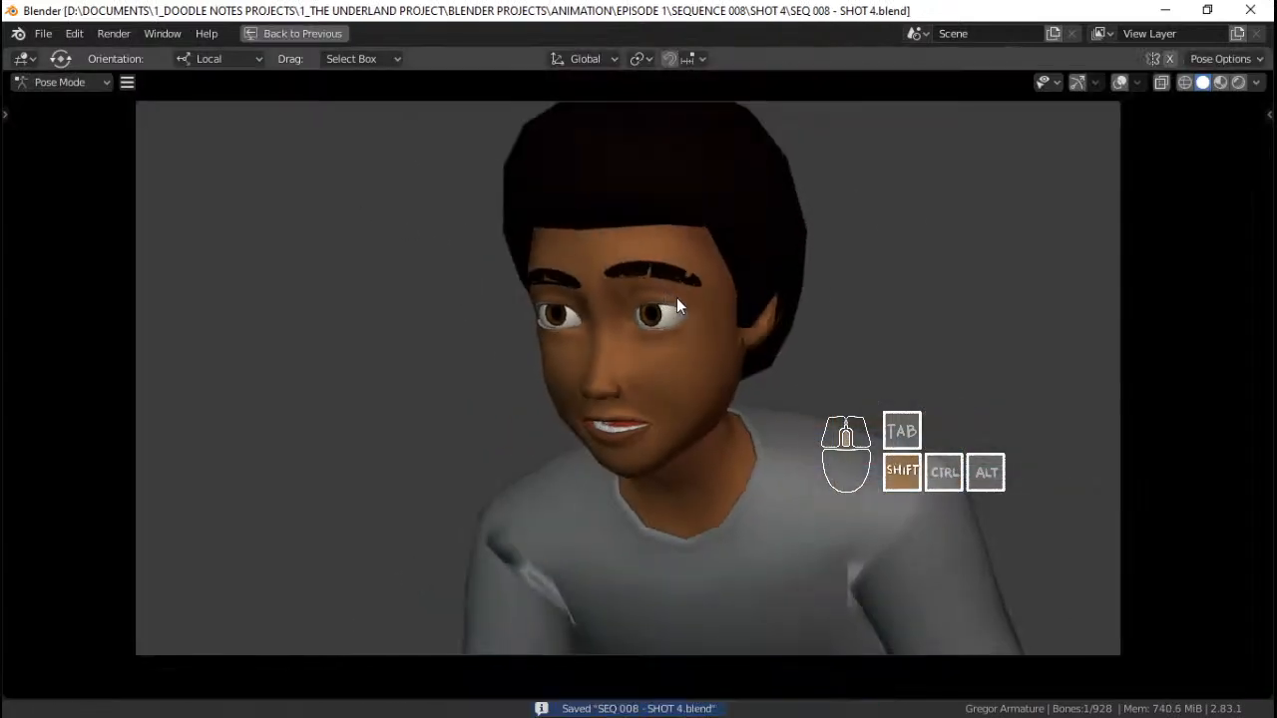
middle_click_drag(676, 298, 692, 306, "shift")
scroll(693, 285, "up", 1)
key("shift+Left")
key("space")
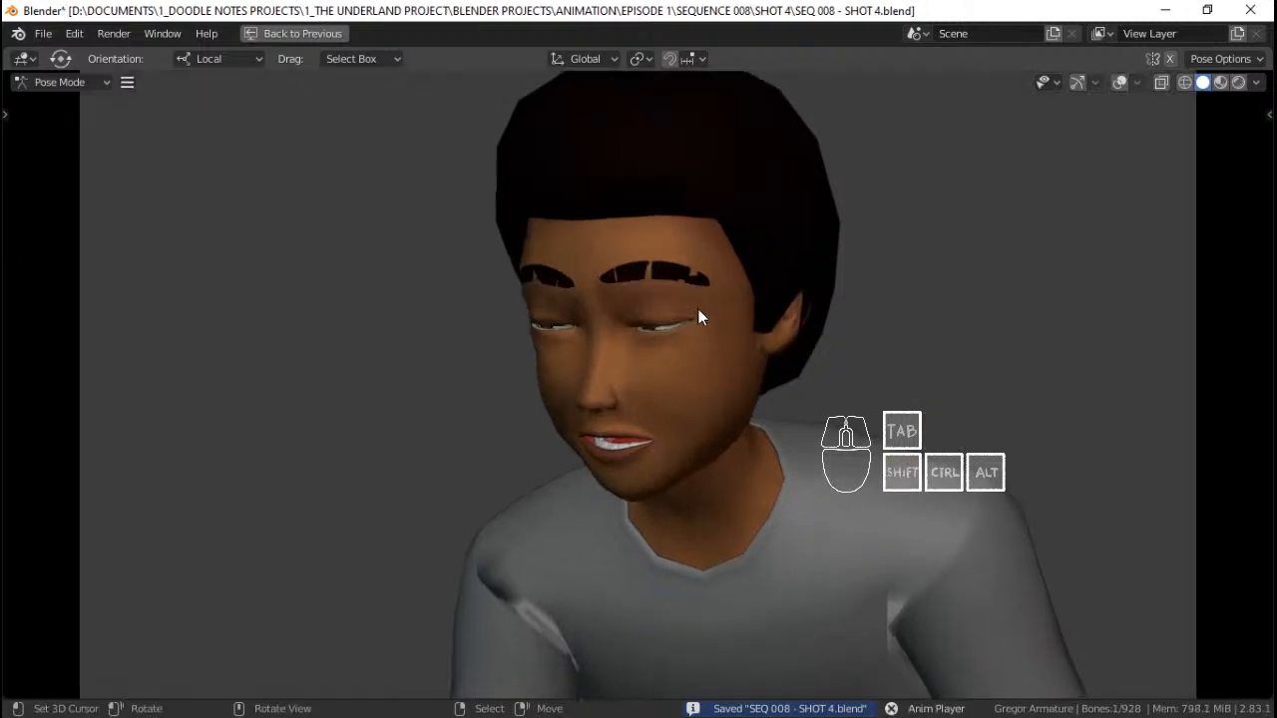
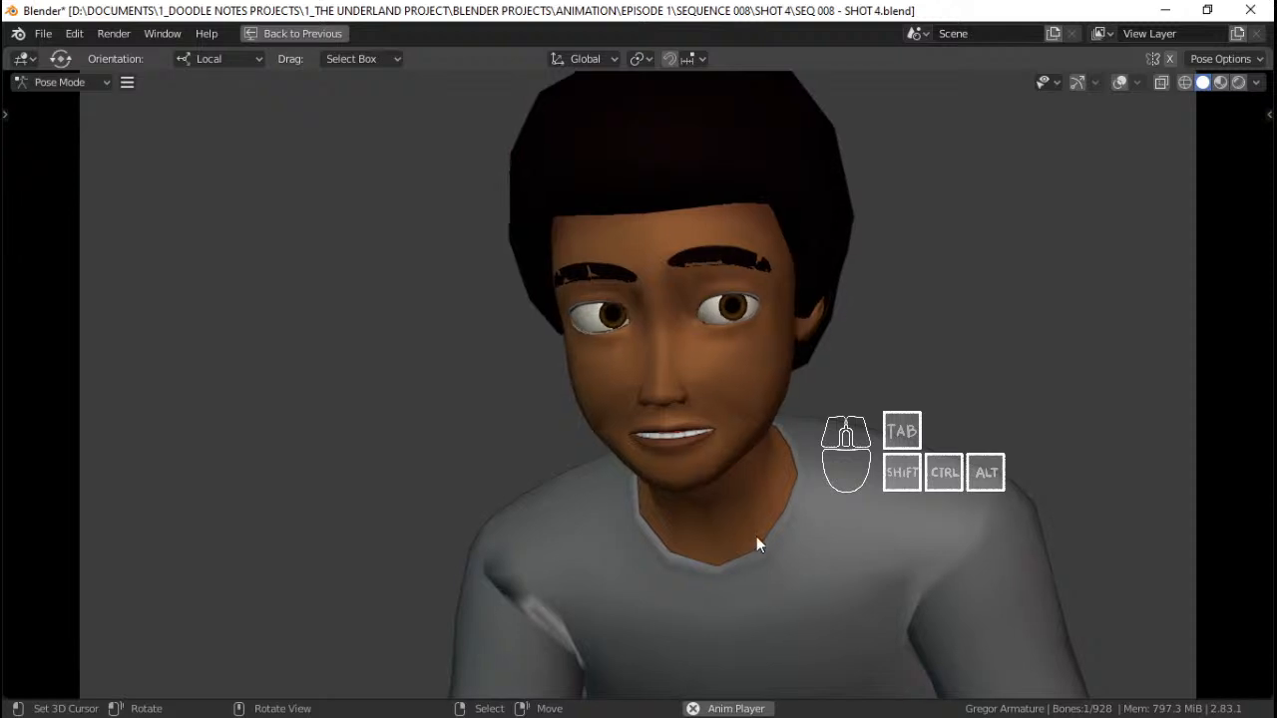
key("space")
key("shift+Left")
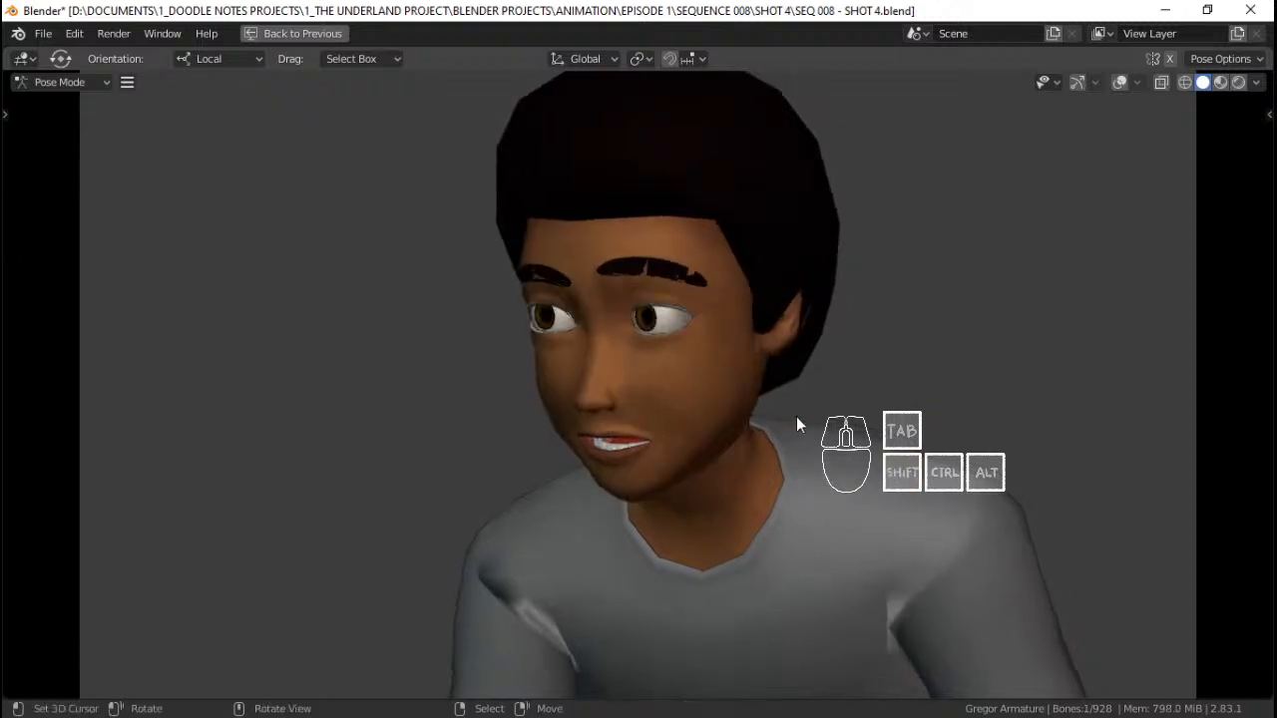
left_click(298, 33)
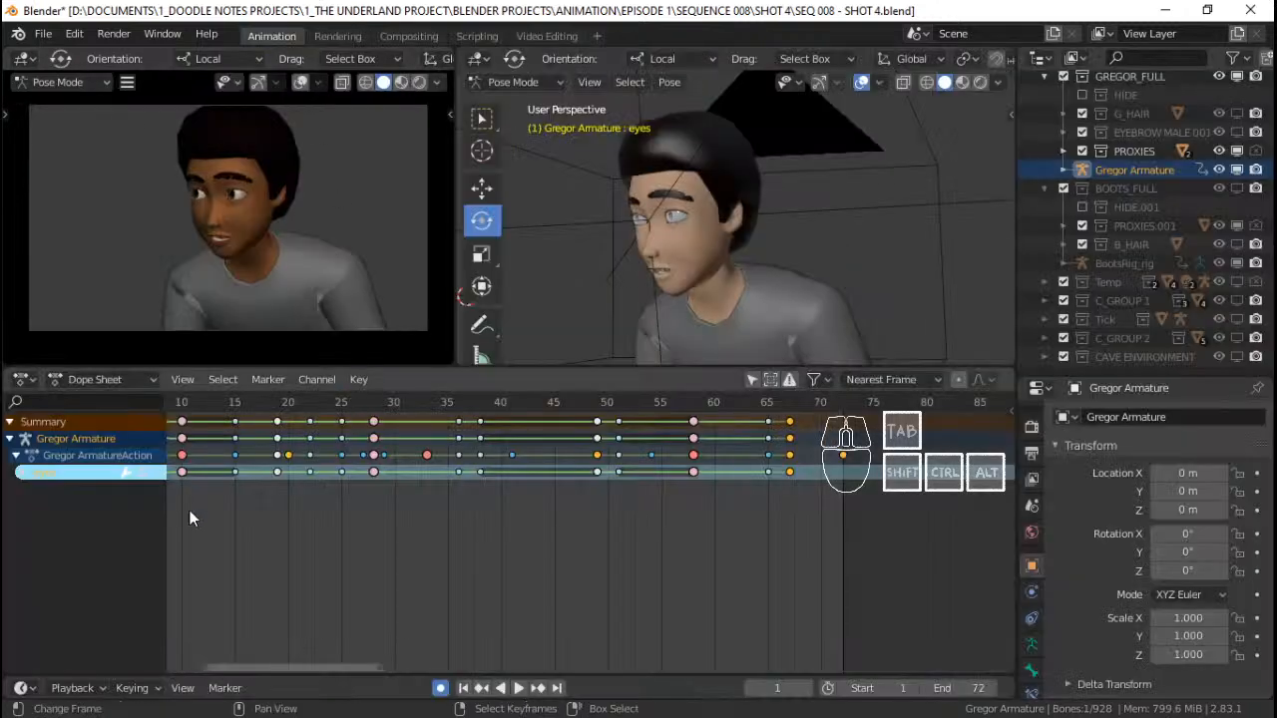
Save the file again and replay the shot from the start with the whole camera frame in the maximized view
left_click(87, 688)
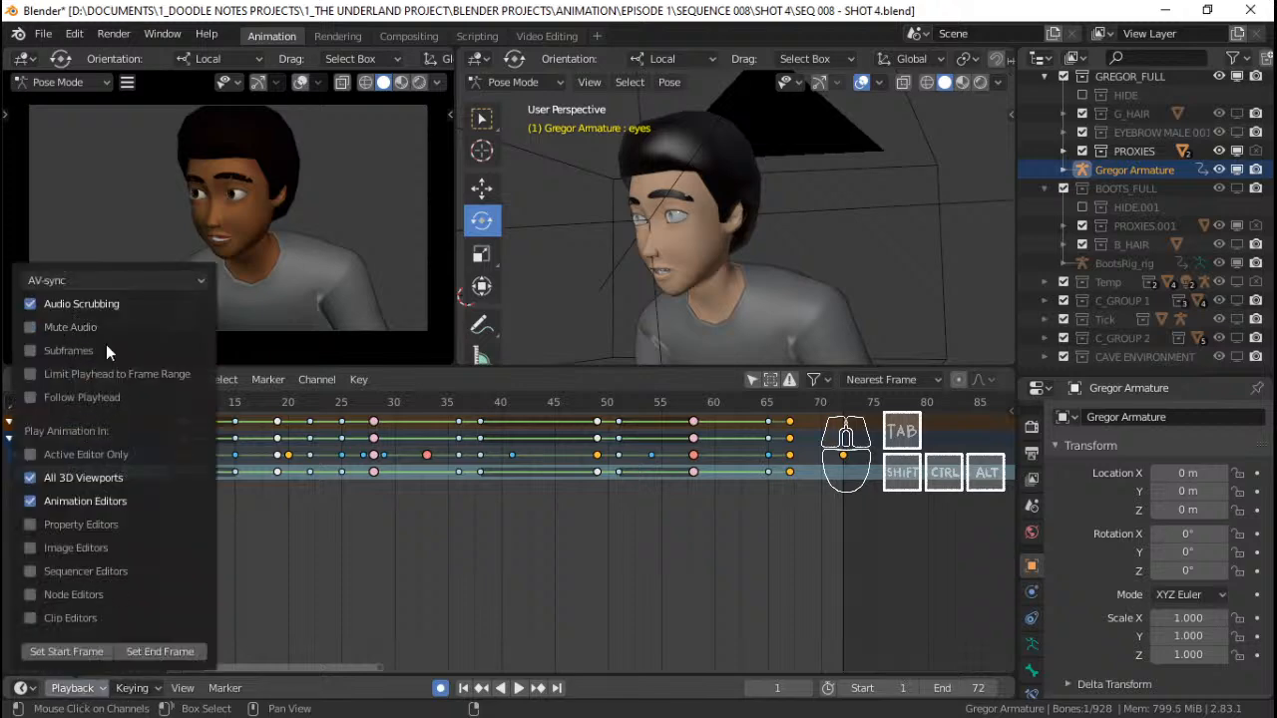
key("ctrl+s")
key("ctrl+space")
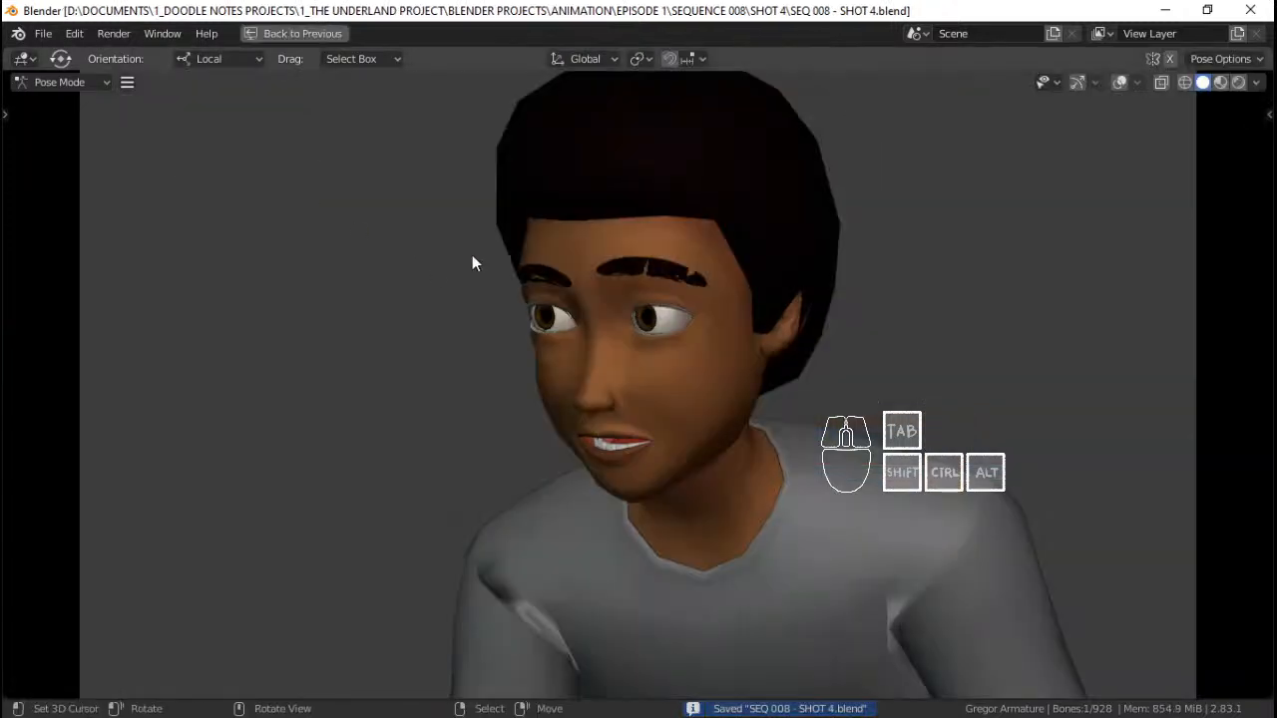
scroll(586, 304, "down", 1)
key("shift+Left")
key("space")
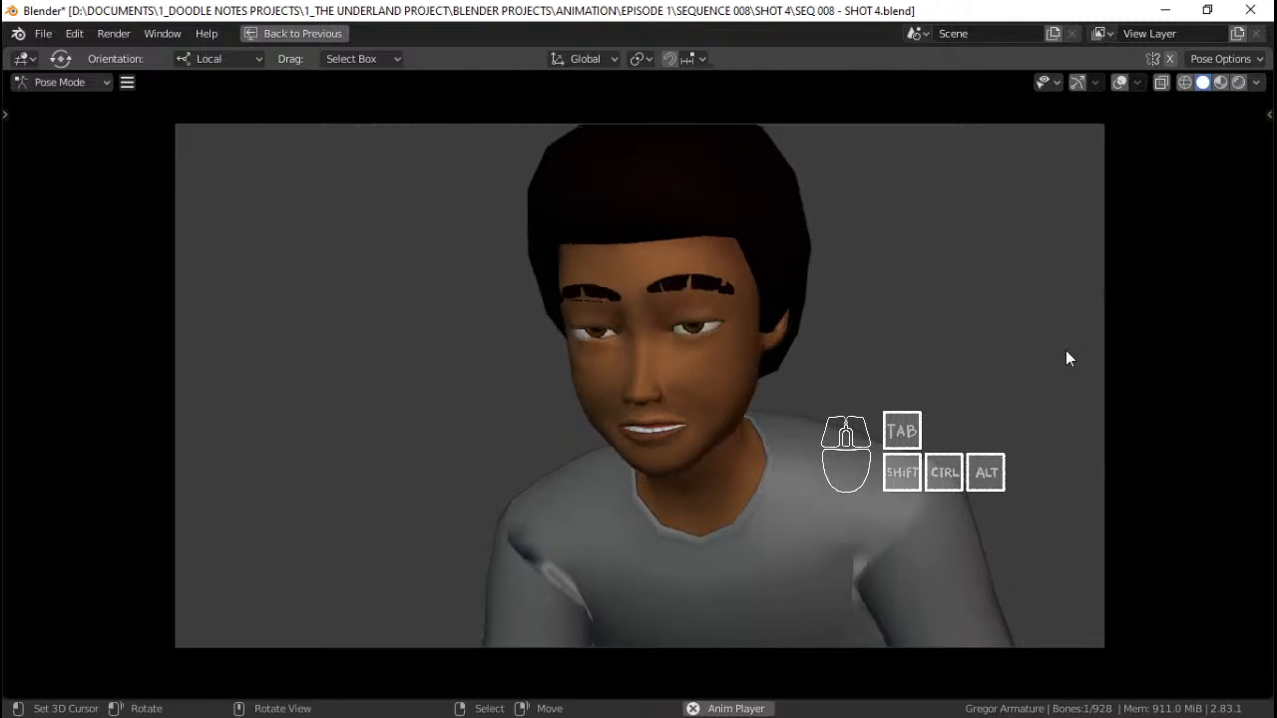
left_click(286, 36)
Reveal the hidden facial control bones and bring the character's face up close in the perspective view
middle_click_drag(595, 264, 738, 232)
key("KP_Decimal")
key("a")
scroll(645, 233, "up", 4)
scroll(826, 228, "up", 2)
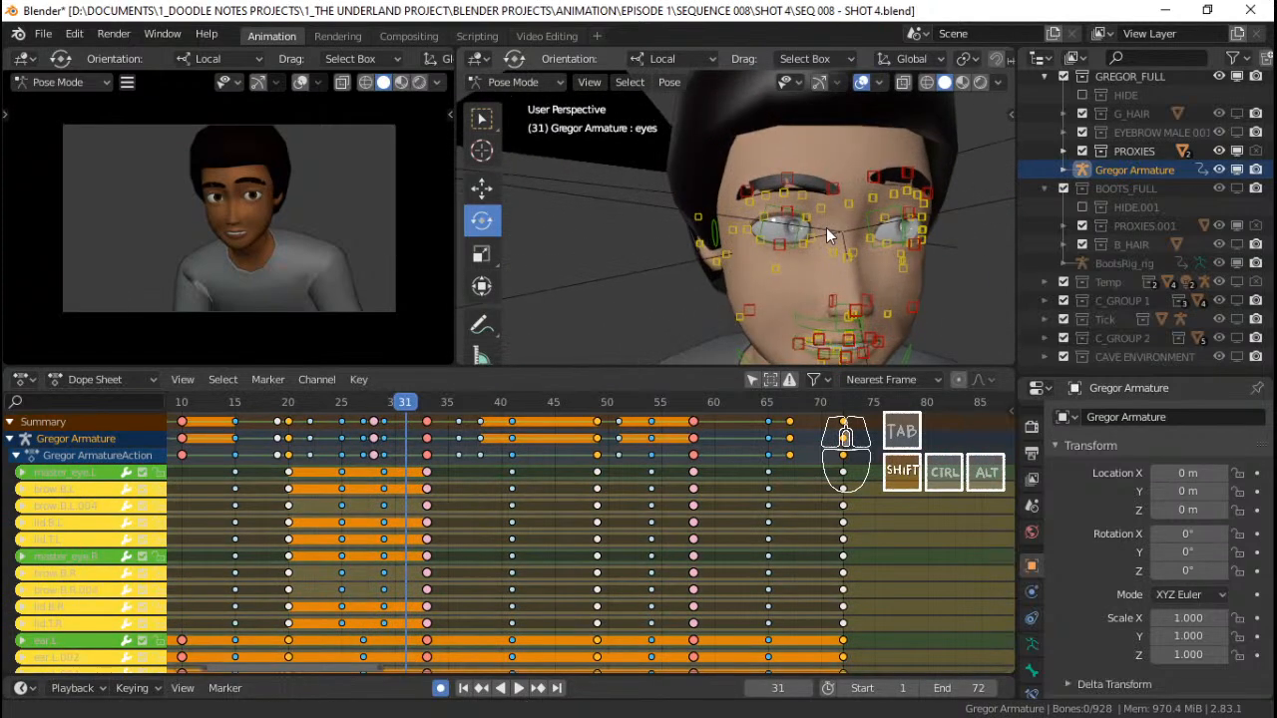
Circle-select the controls of both eyebrows and add the control between them
scroll(806, 245, "up", 1)
mouse_move(826, 227)
middle_mouse_down("shift")
mouse_move(806, 246)
mouse_move(769, 243)
mouse_move(702, 200)
middle_mouse_up("shift")
key("c")
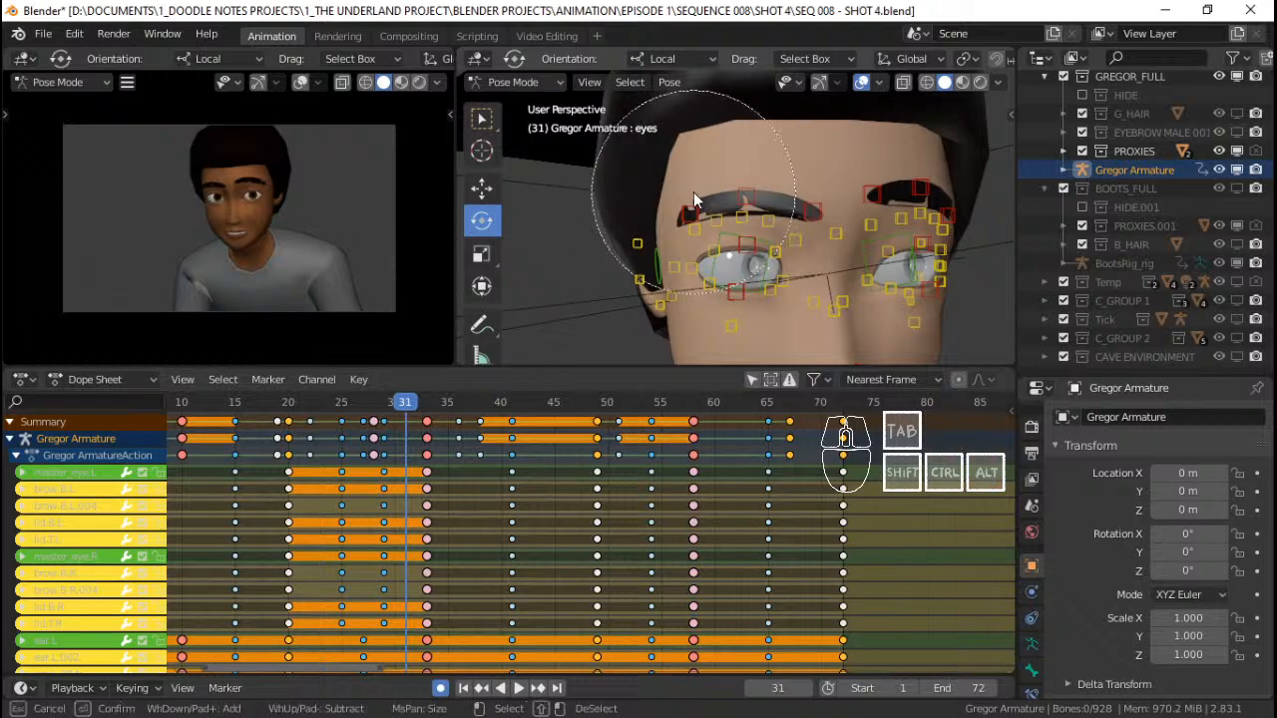
left_click_drag(689, 204, 783, 209)
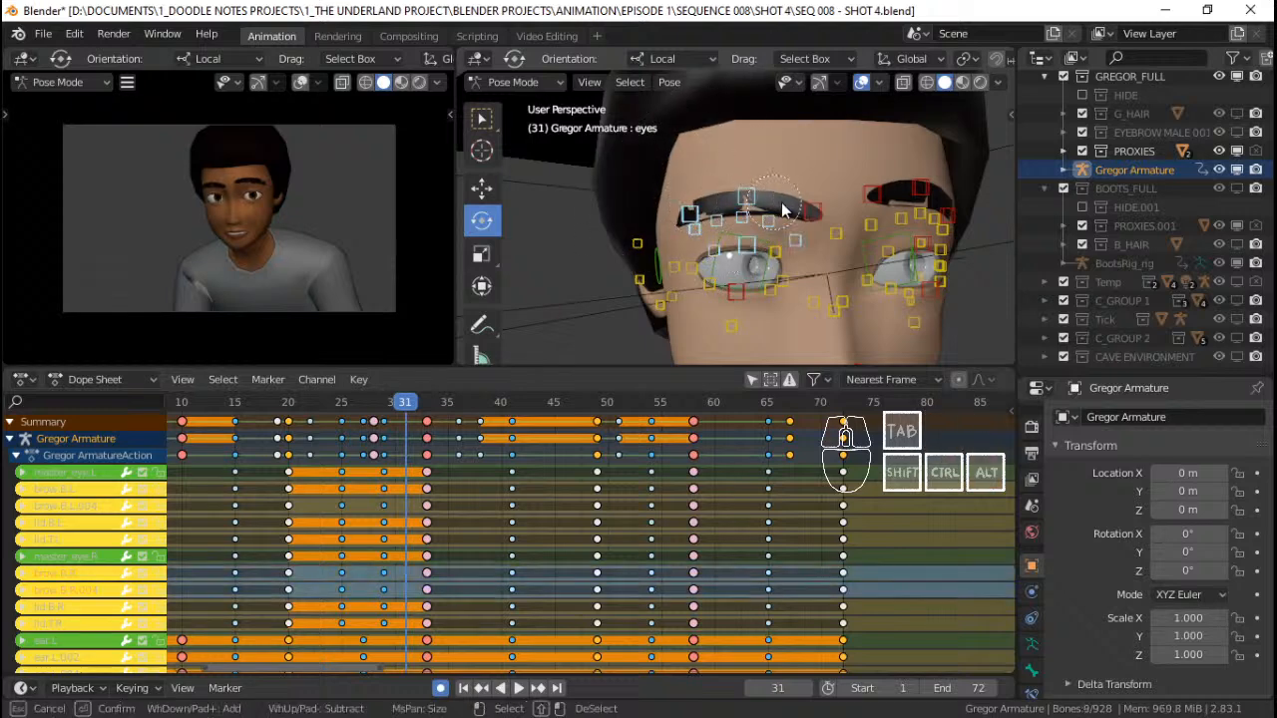
right_click(726, 270)
mouse_move(770, 266)
middle_mouse_down()
mouse_move(728, 258)
mouse_move(765, 237)
mouse_move(718, 237)
middle_mouse_up()
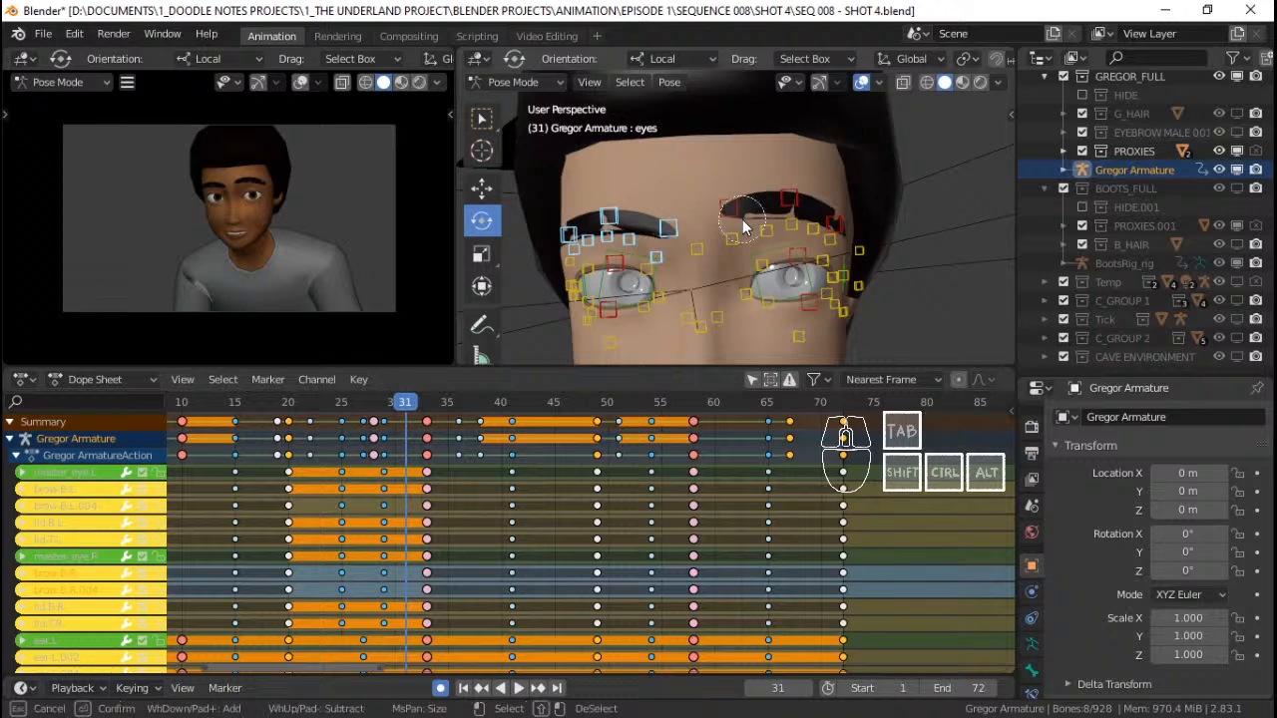
left_click_drag(742, 219, 821, 218)
right_click(820, 217)
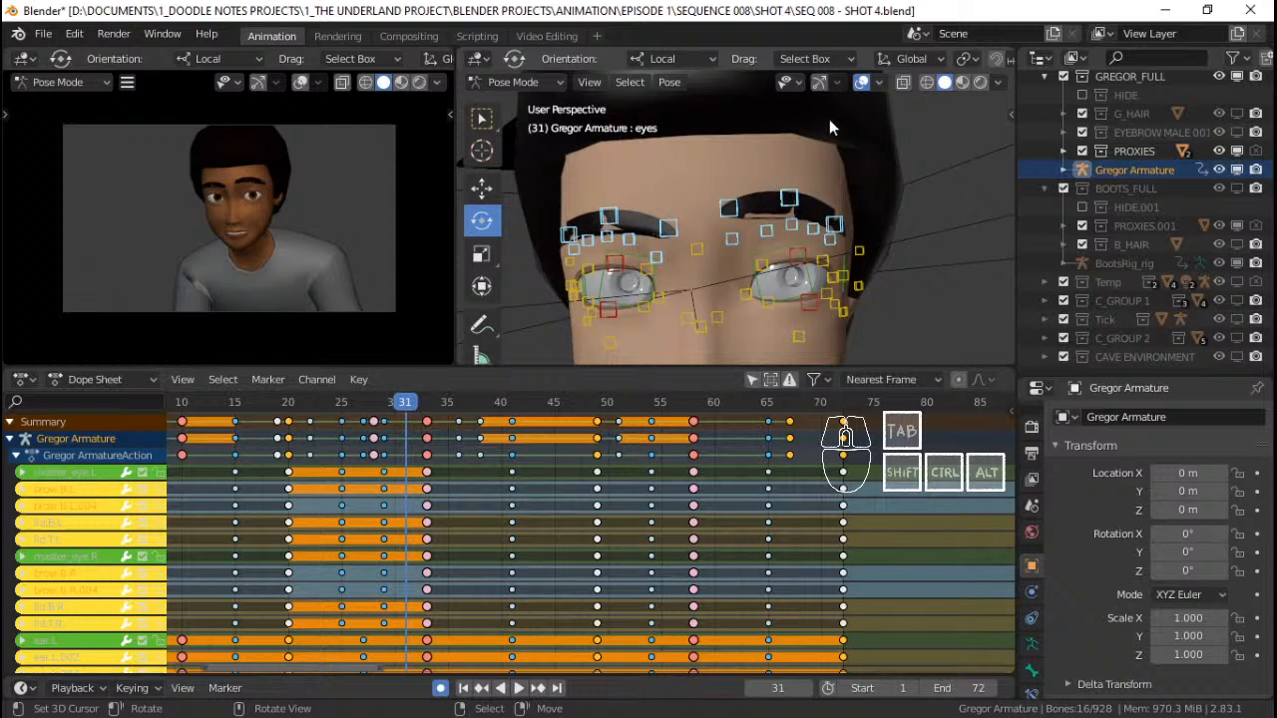
middle_click_drag(698, 260, 700, 262)
middle_click_drag(738, 268, 795, 339)
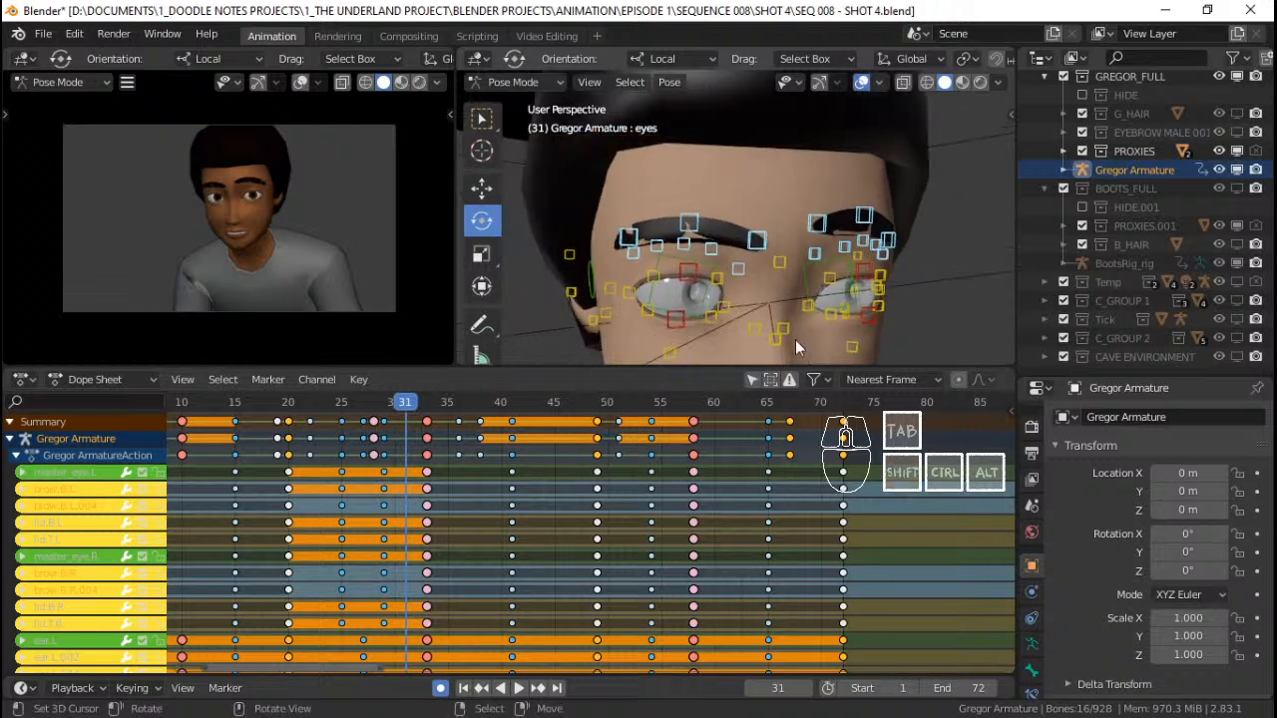
mouse_move(810, 289)
middle_mouse_down()
mouse_move(825, 278)
mouse_move(804, 245)
mouse_move(777, 259)
mouse_move(788, 275)
middle_mouse_up()
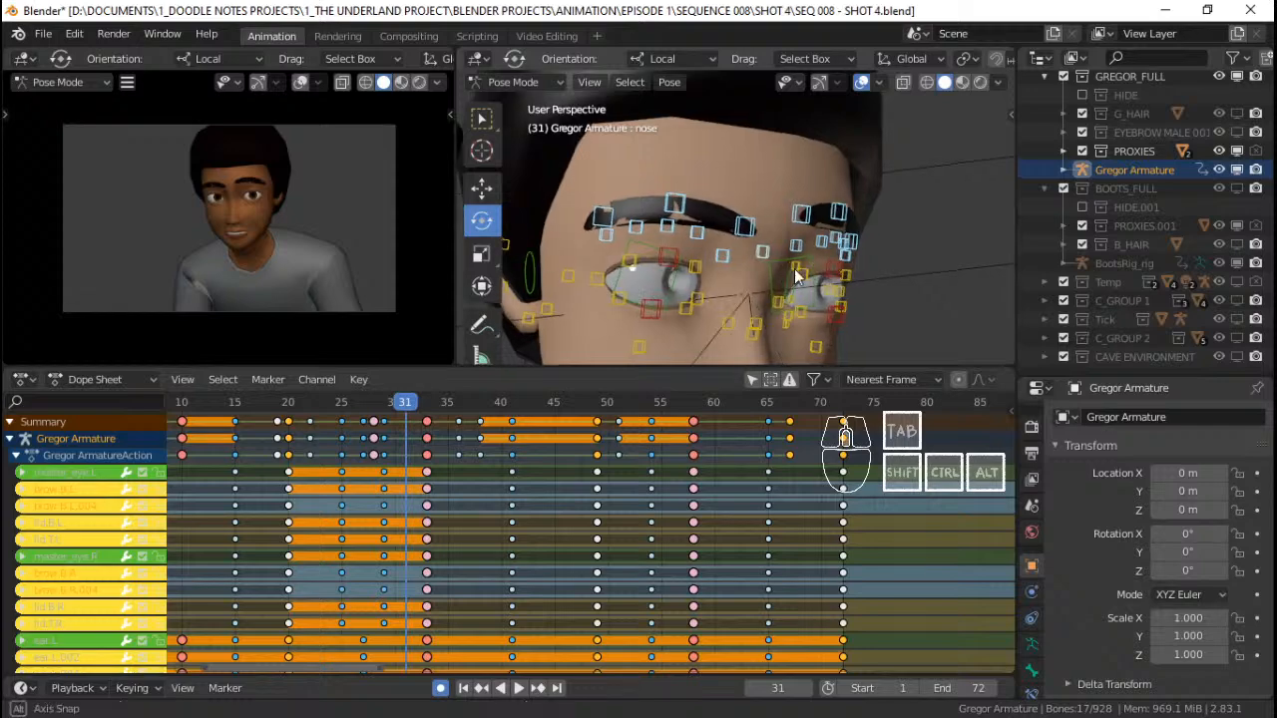
mouse_move(809, 264)
middle_mouse_down()
mouse_move(703, 253)
mouse_move(840, 258)
mouse_move(763, 269)
mouse_move(843, 253)
mouse_move(765, 256)
mouse_move(726, 237)
mouse_move(857, 257)
mouse_move(769, 269)
mouse_move(838, 201)
mouse_move(745, 277)
mouse_move(976, 237)
mouse_move(759, 259)
mouse_move(783, 277)
mouse_move(758, 239)
mouse_move(684, 226)
middle_mouse_up()
Select all the controls of the character's right eyebrow, including the row beneath it
left_click(801, 248, "shift")
key("c")
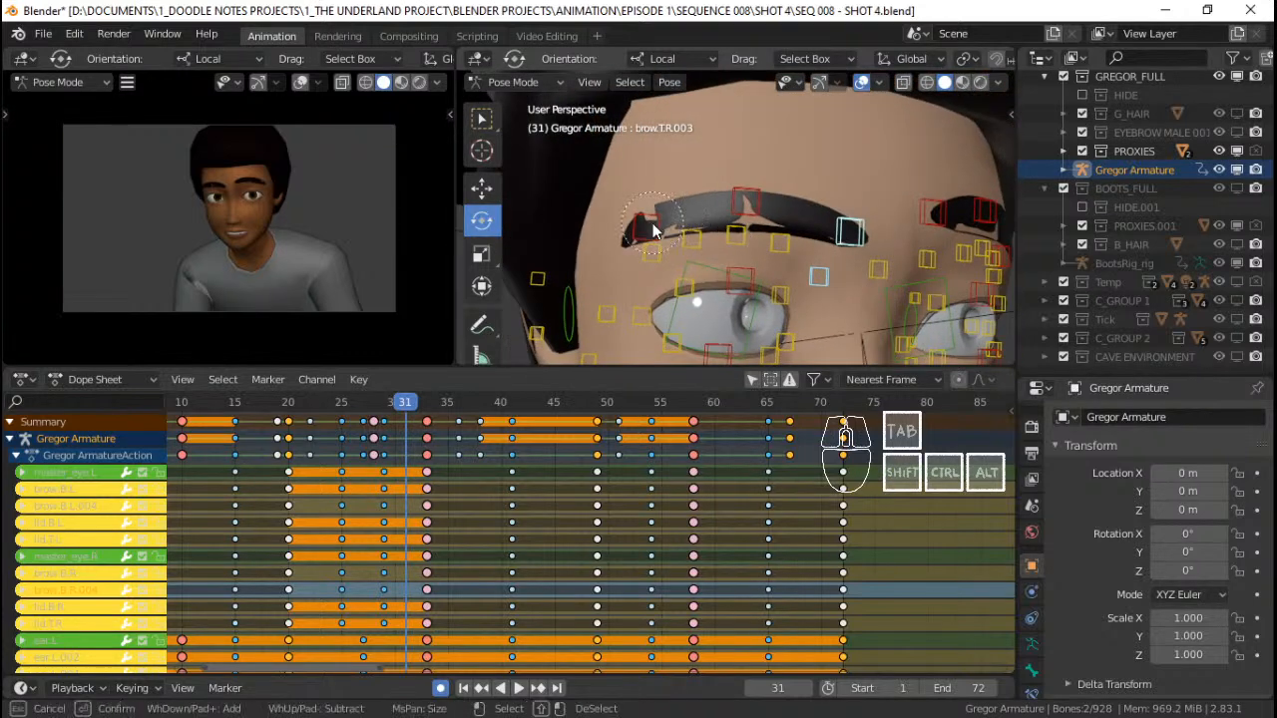
left_click_drag(654, 230, 742, 210)
right_click(777, 217)
middle_click_drag(779, 218, 837, 248)
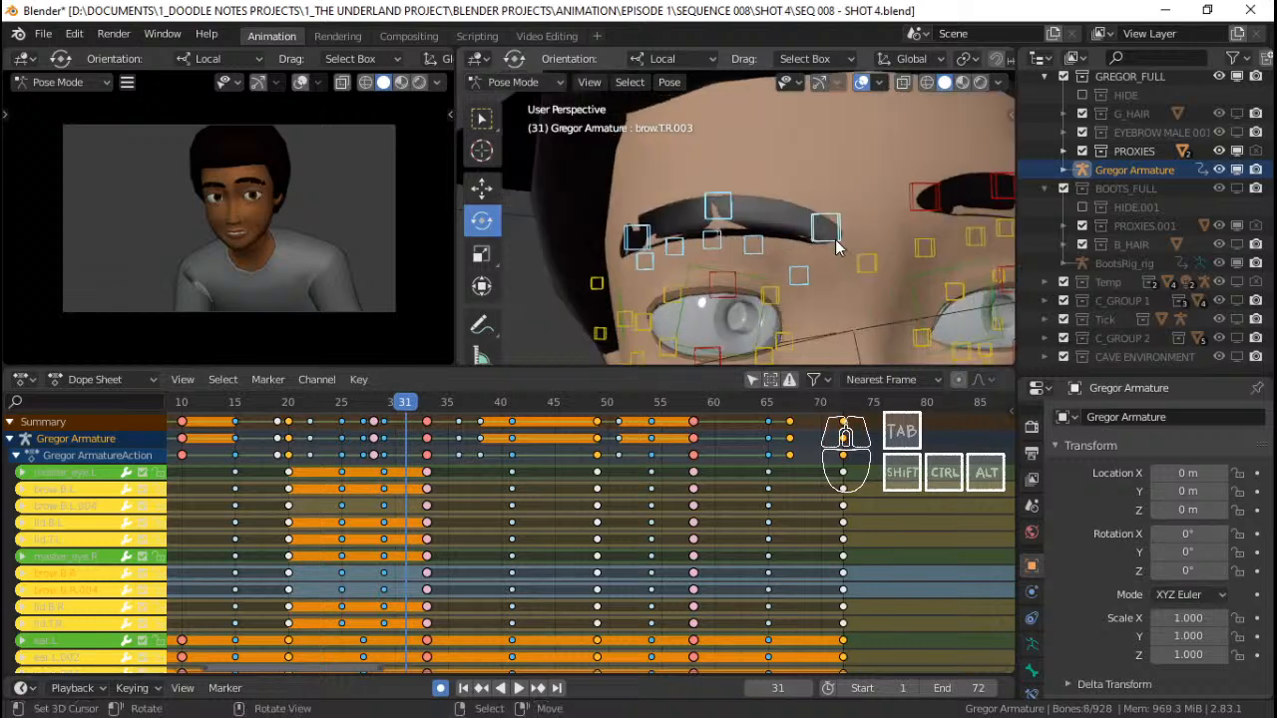
Add the character's left eyebrow controls and the one between the brows to the selection, and hide all other bones
scroll(475, 498, "down", 4)
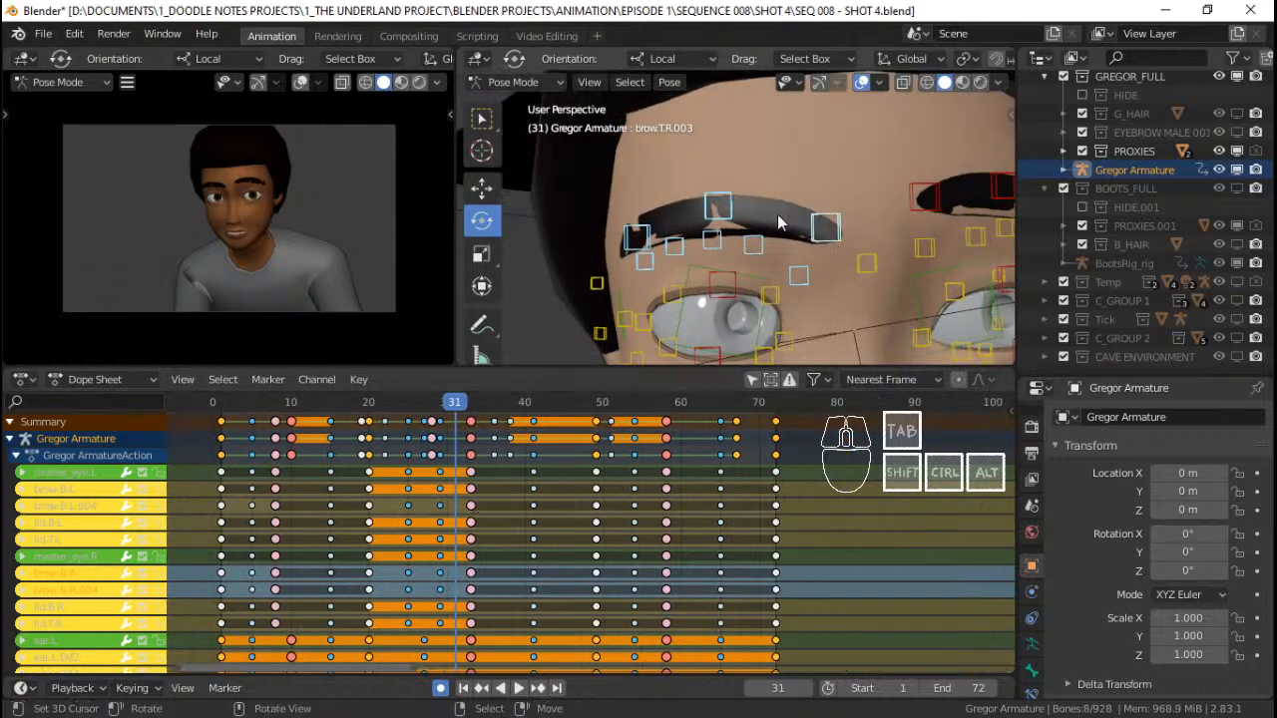
scroll(874, 221, "down", 2)
middle_click_drag(882, 229, 686, 275, "shift")
right_click(715, 271, "shift")
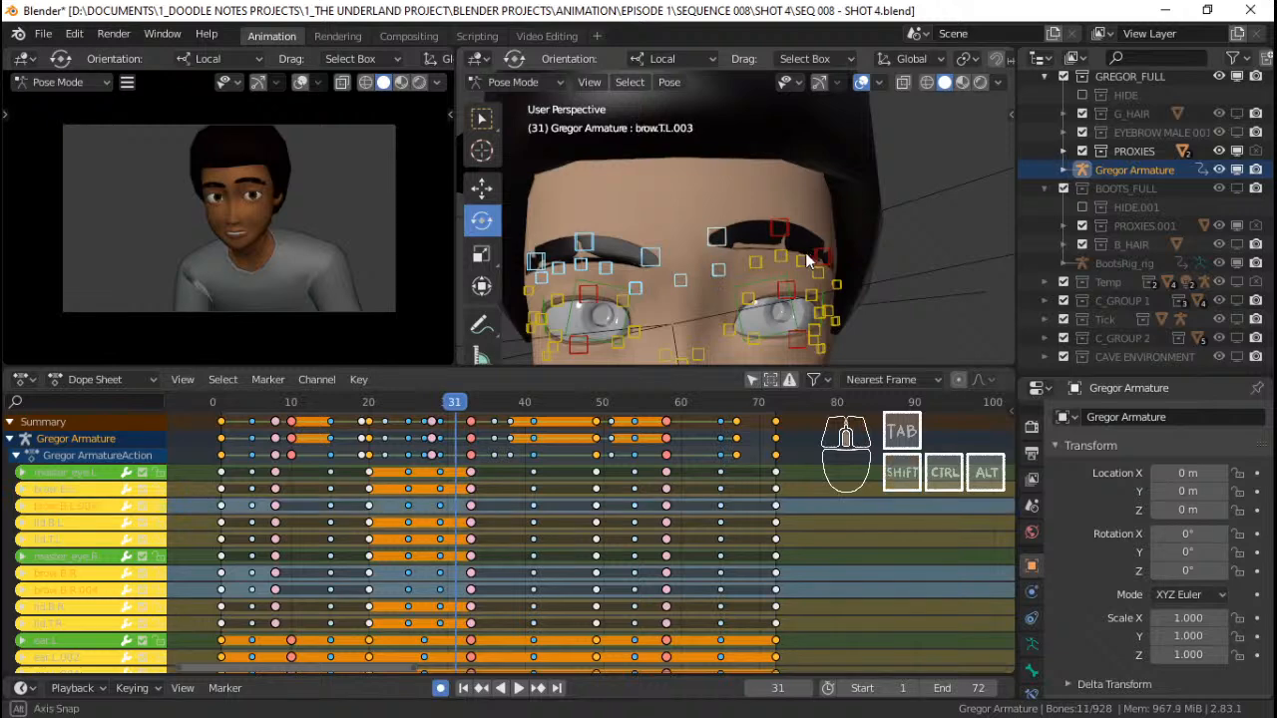
middle_click_drag(806, 261, 767, 239)
key("c")
left_click_drag(760, 233, 816, 234)
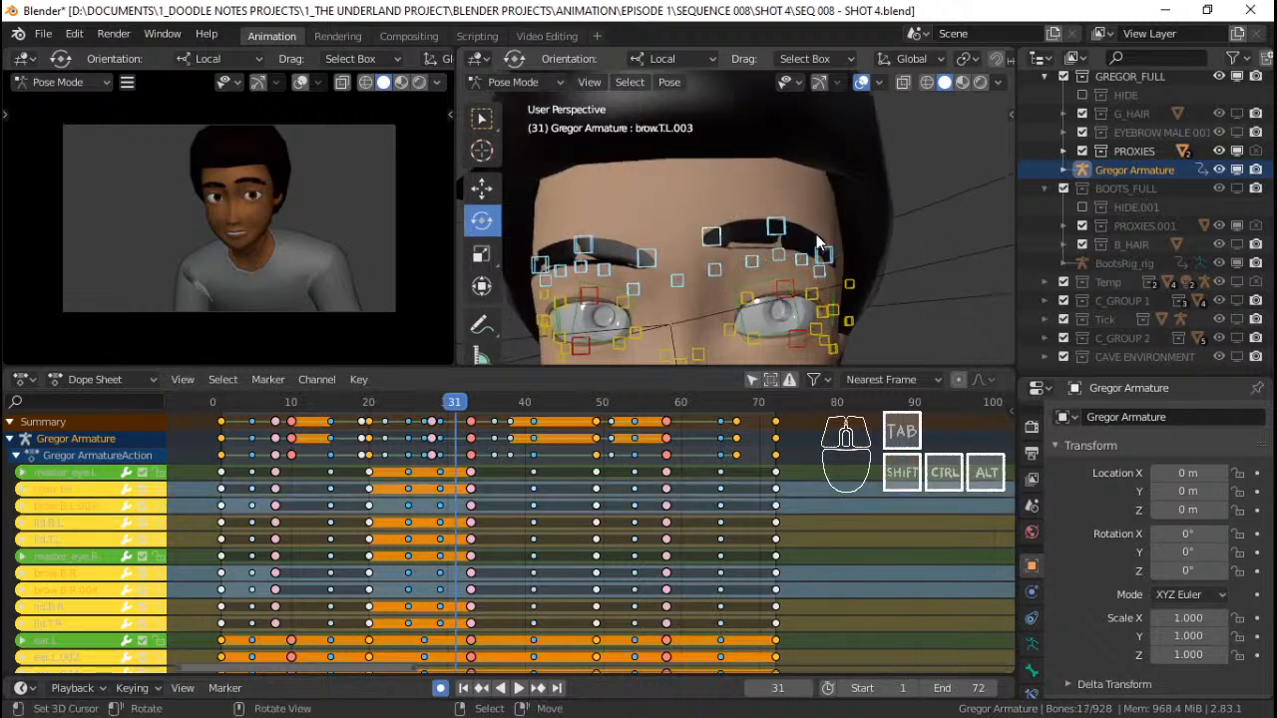
key("ctrl+i")
key("h")
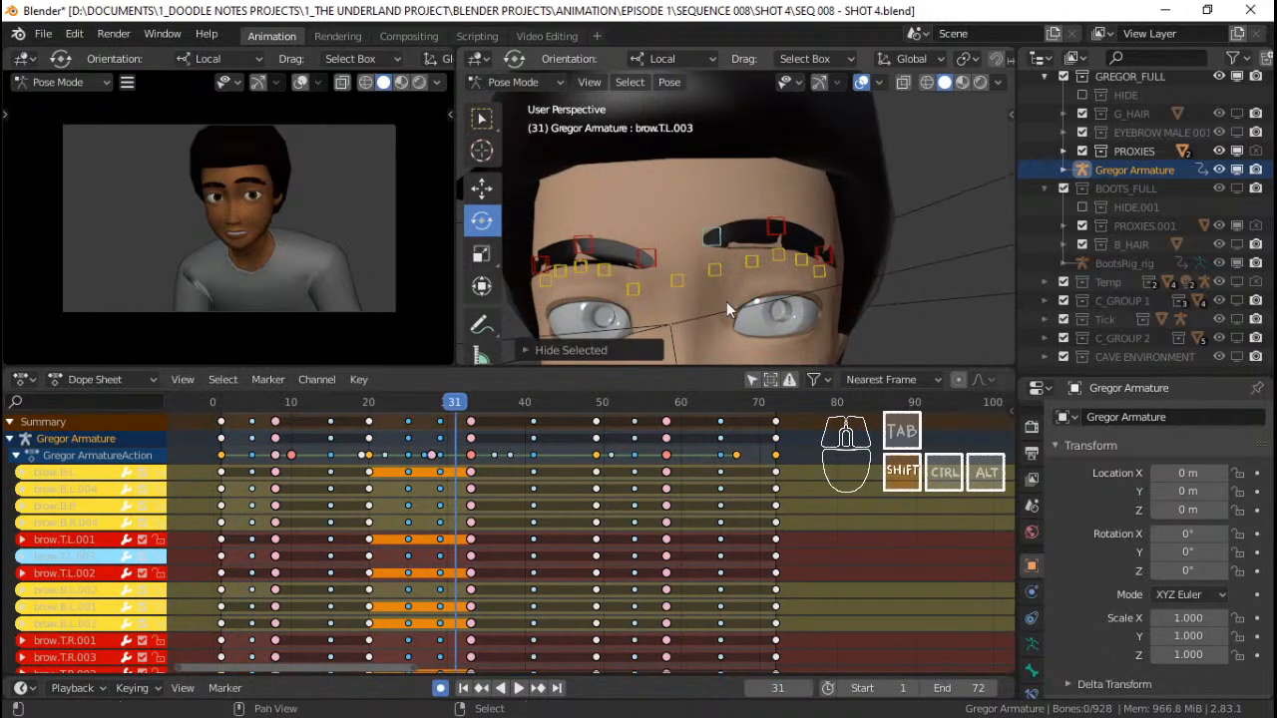
Select all the visible eyebrow controls and play the shot from about frames 12 and 1 to check the brow motion
middle_click_drag(720, 301, 856, 267, "shift")
key("a")
scroll(856, 266, "up", 3)
left_click(306, 459)
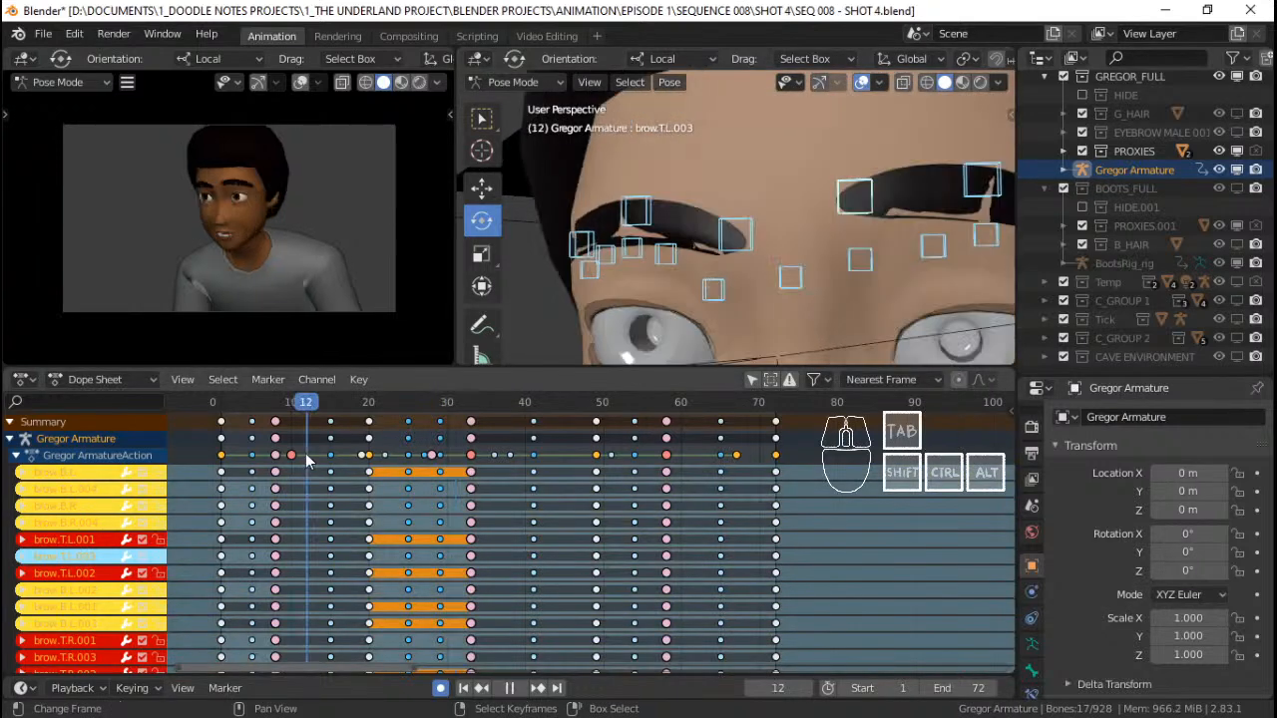
key("space")
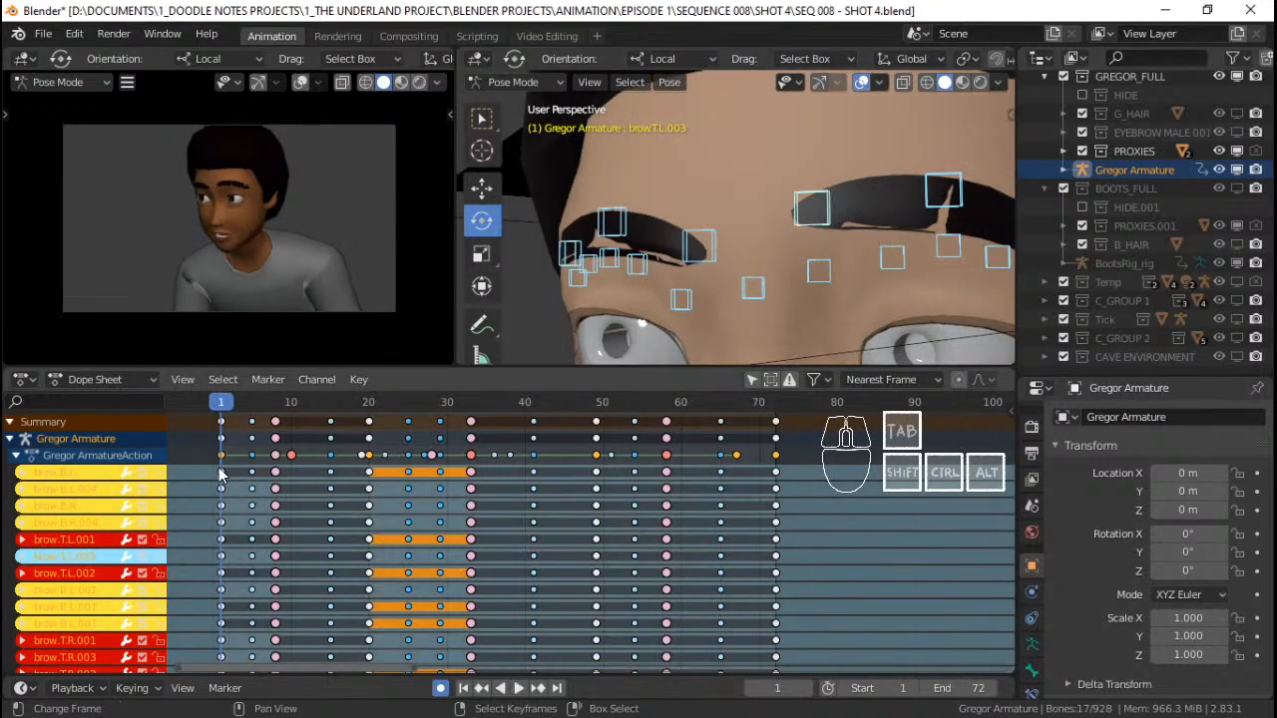
key("space")
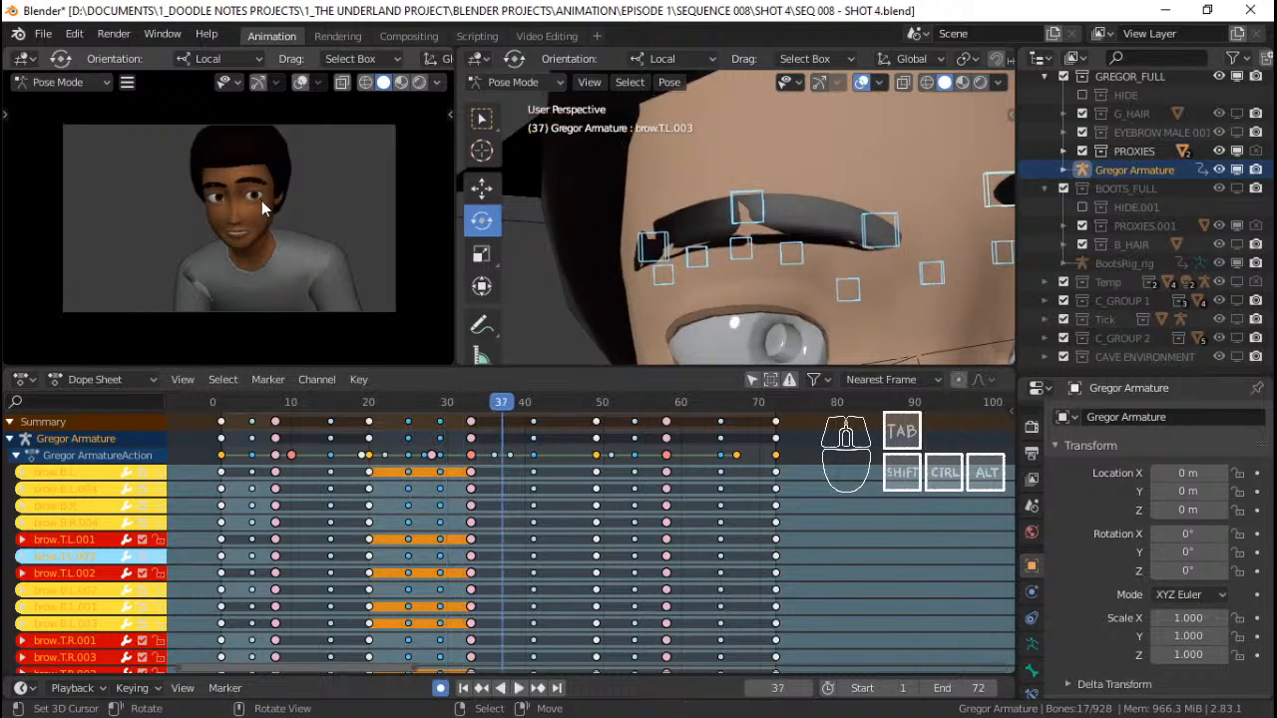
Replay the shot from frame 13 with the camera view close on the face to examine the eyebrows
scroll(265, 204, "up", 3)
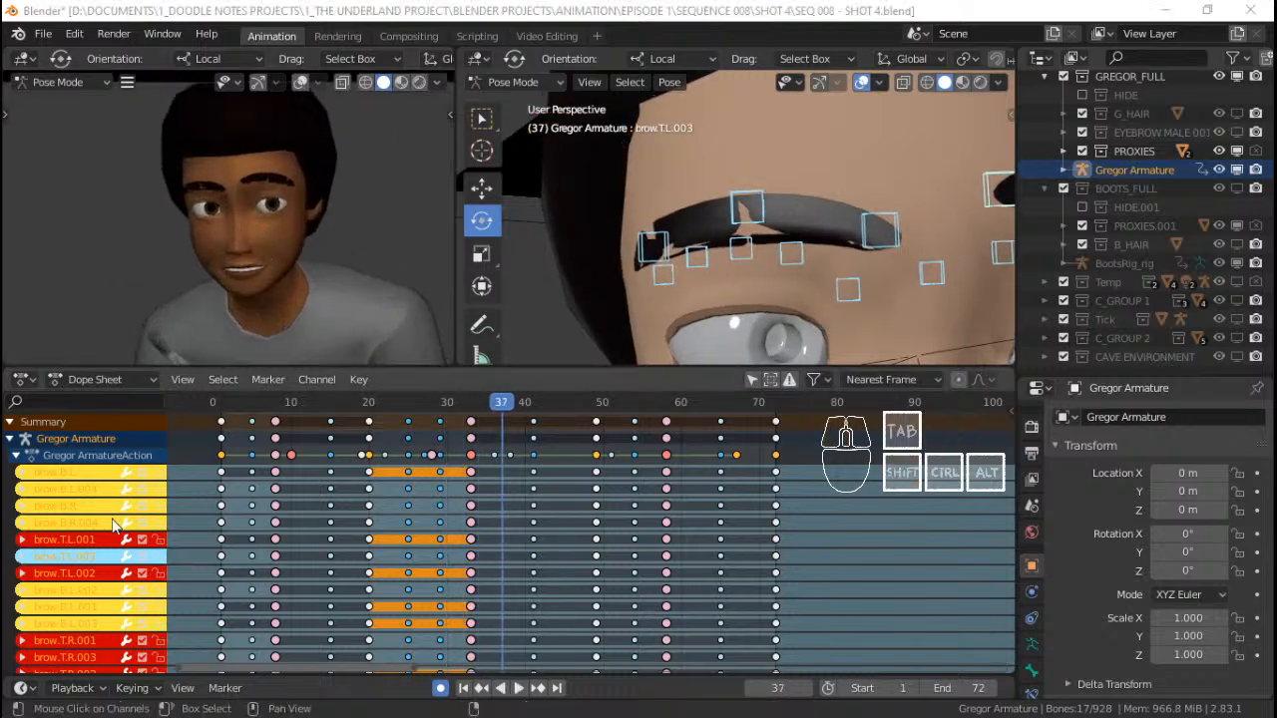
scroll(276, 206, "up", 4)
left_click(314, 466)
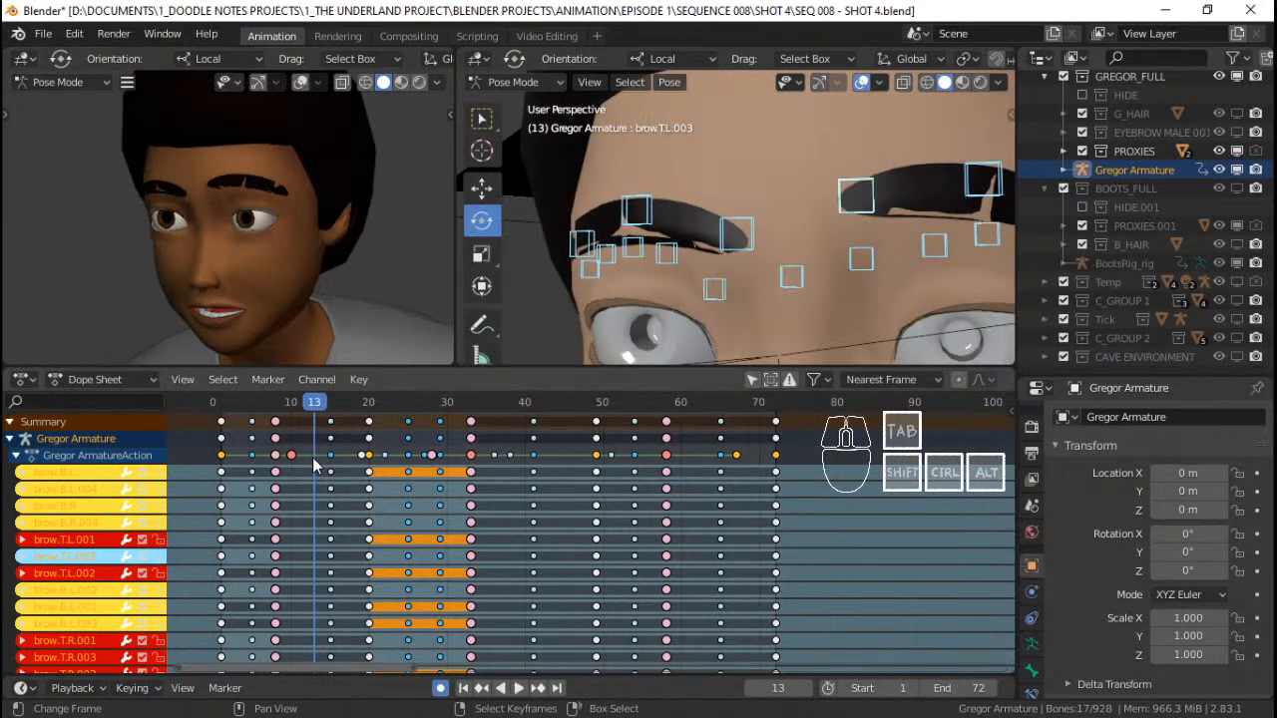
key("space")
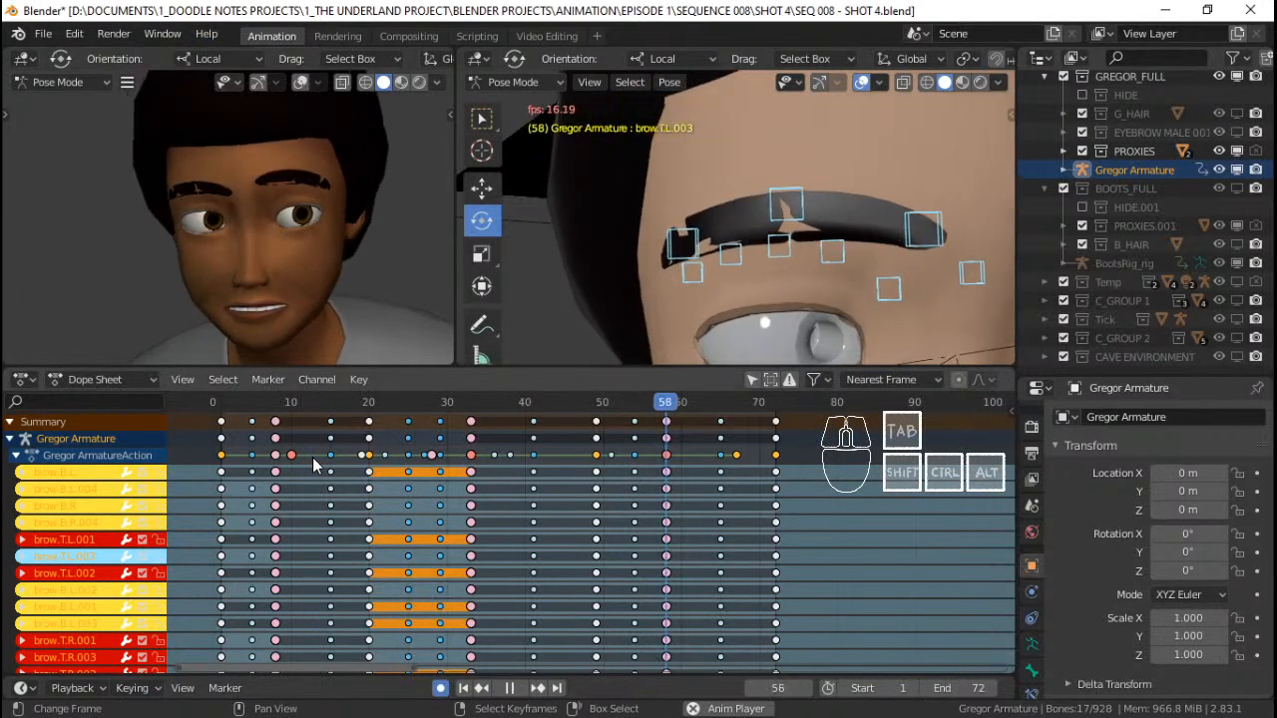
Play the shot from about frame 50, then bring both eyebrows into view and replay it to examine the closing brow motion
left_click_drag(313, 457, 609, 526)
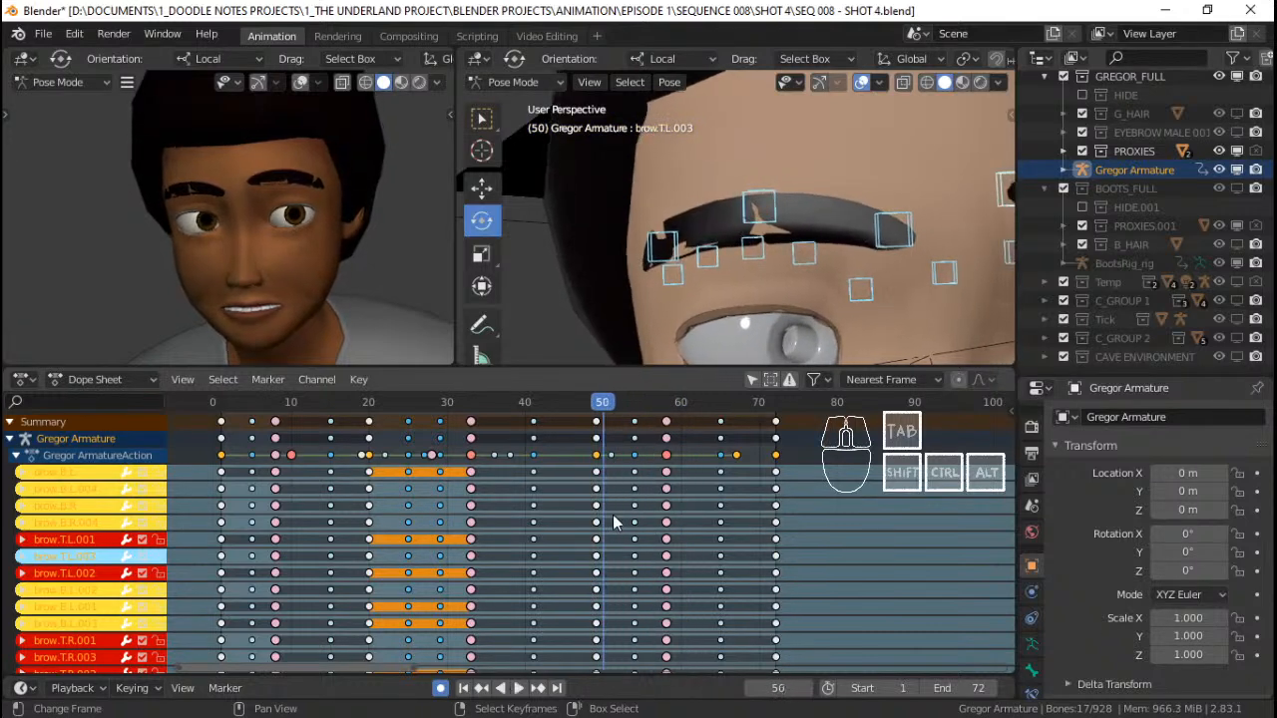
key("space")
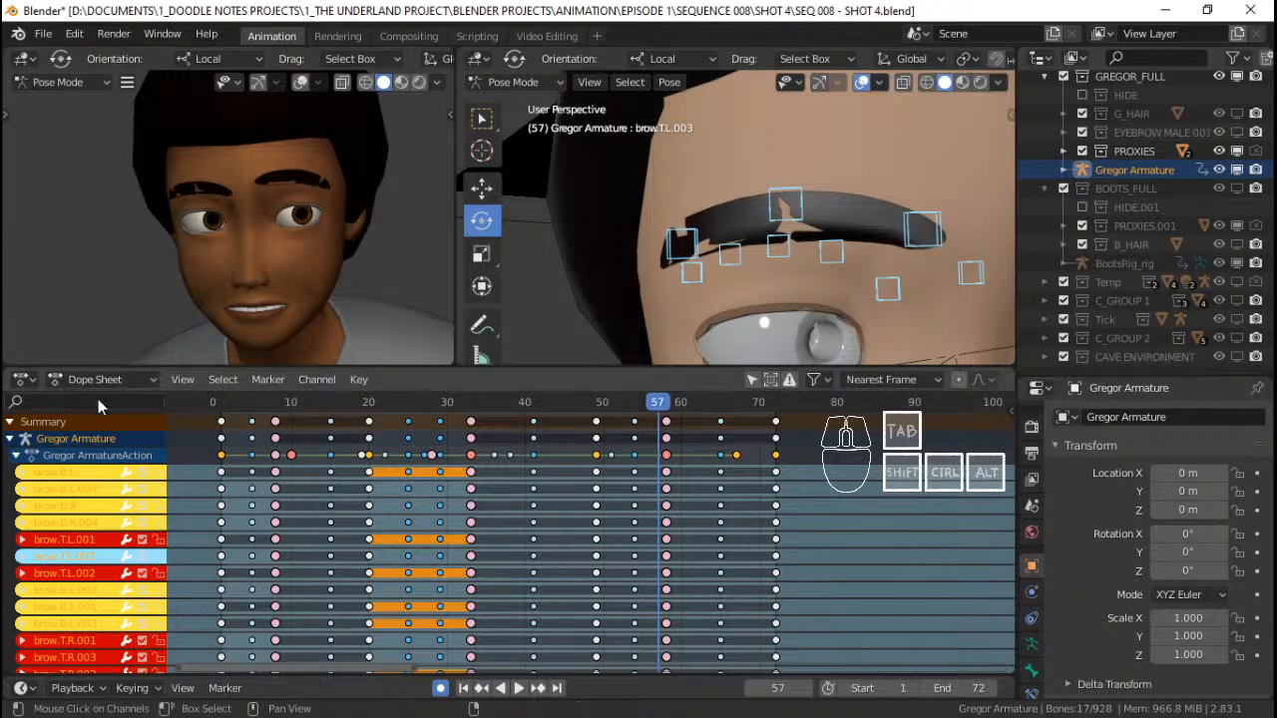
left_click(134, 688)
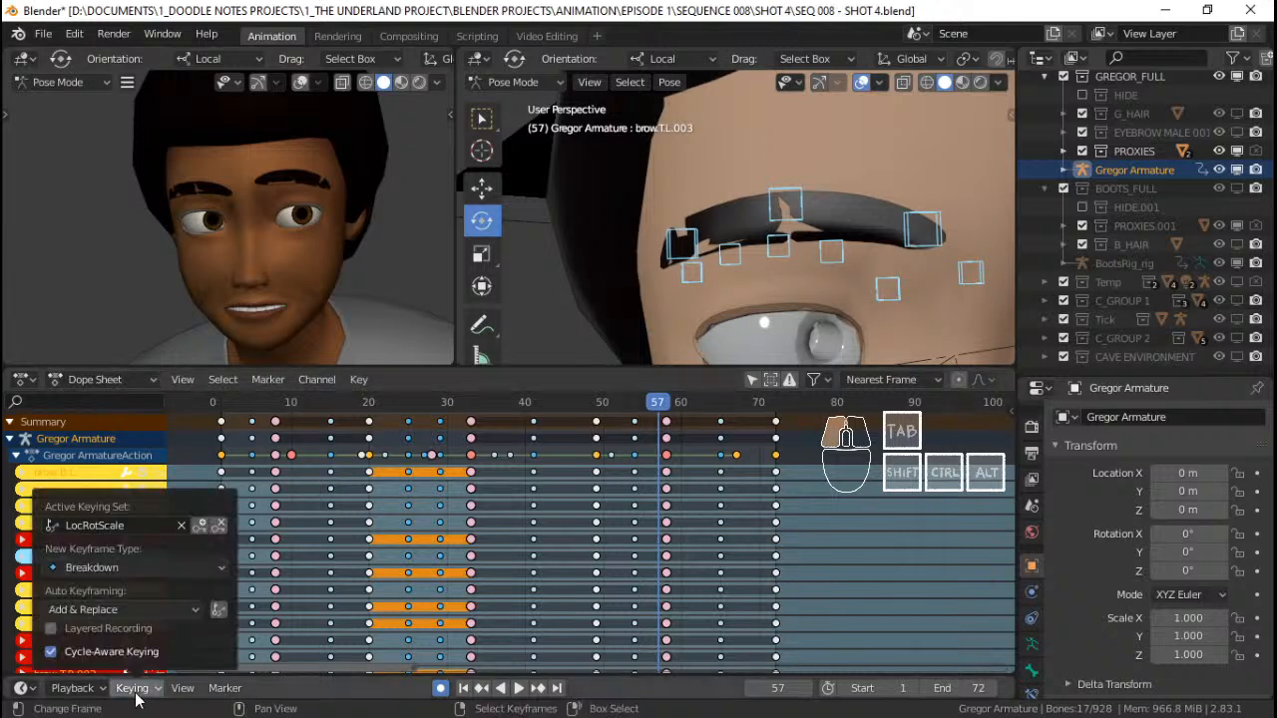
mouse_move(75, 688)
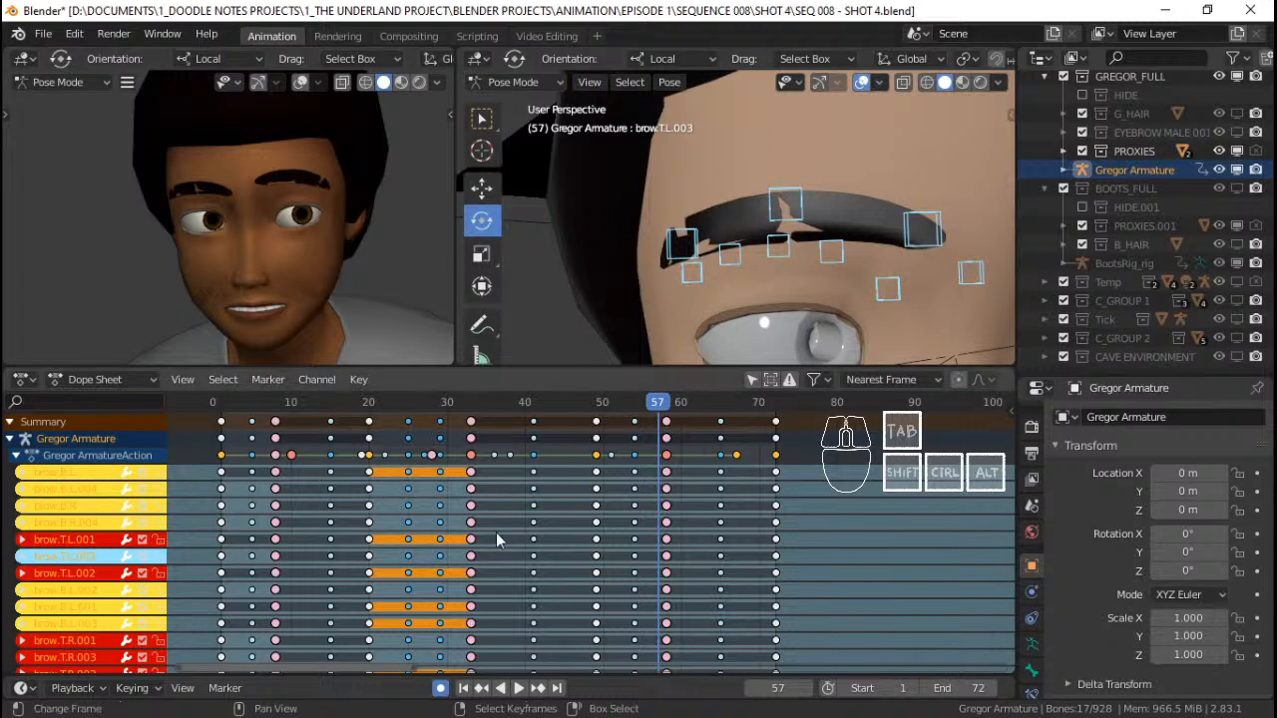
key("ctrl+shift+space")
key("space")
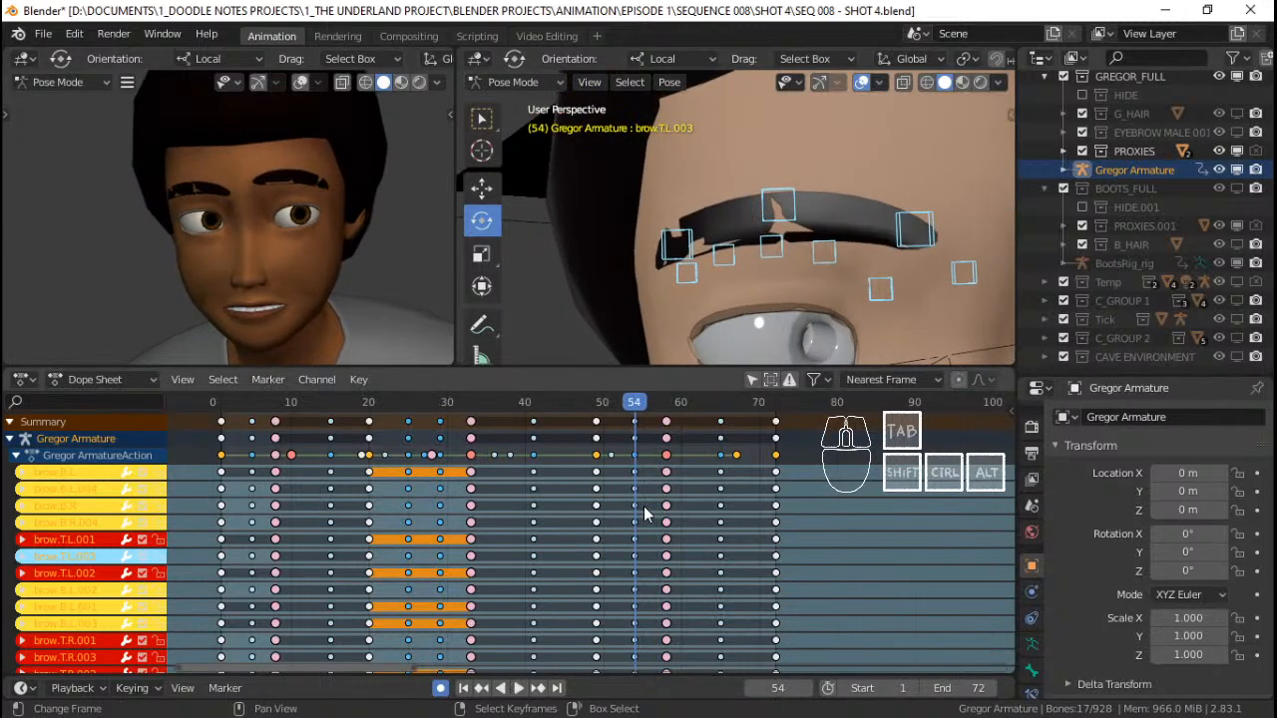
left_click_drag(644, 507, 598, 506)
scroll(751, 230, "down", 4)
middle_click_drag(750, 229, 672, 240, "shift")
key("space")
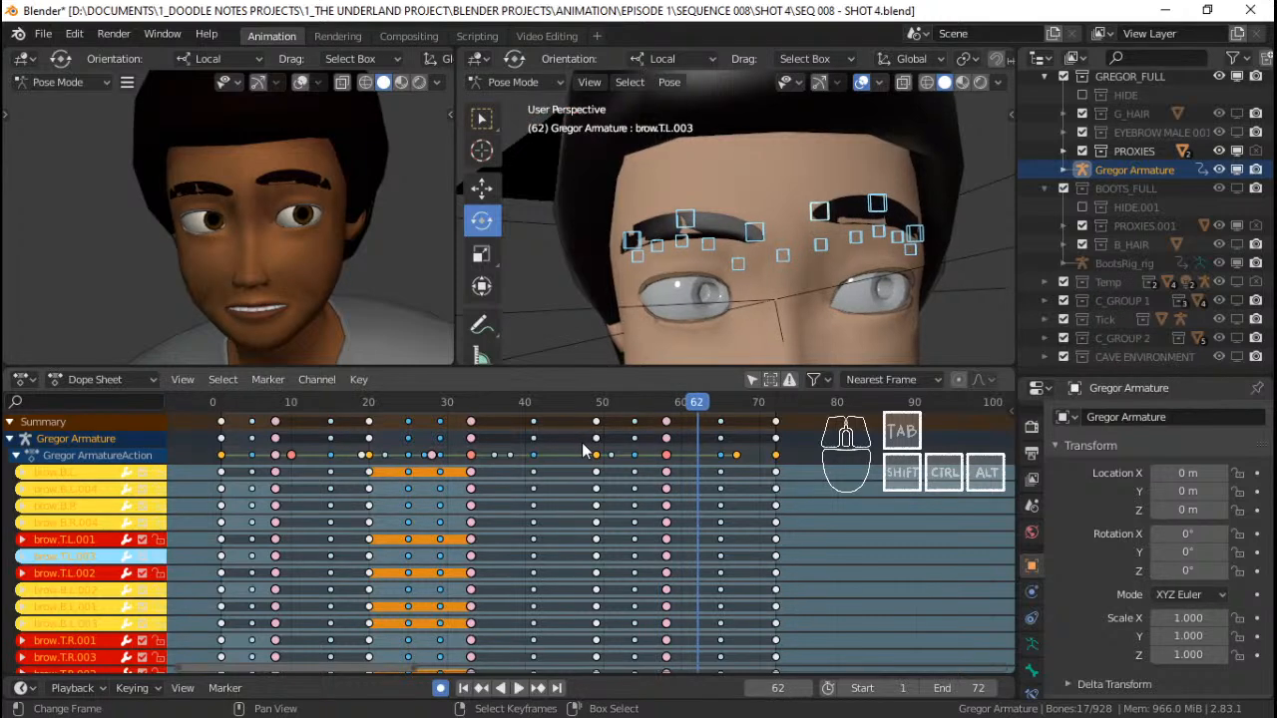
Delete the eyebrow controls' keyframes at frames 54, 65 and 72
left_click(630, 426)
key("x")
left_click(635, 422)
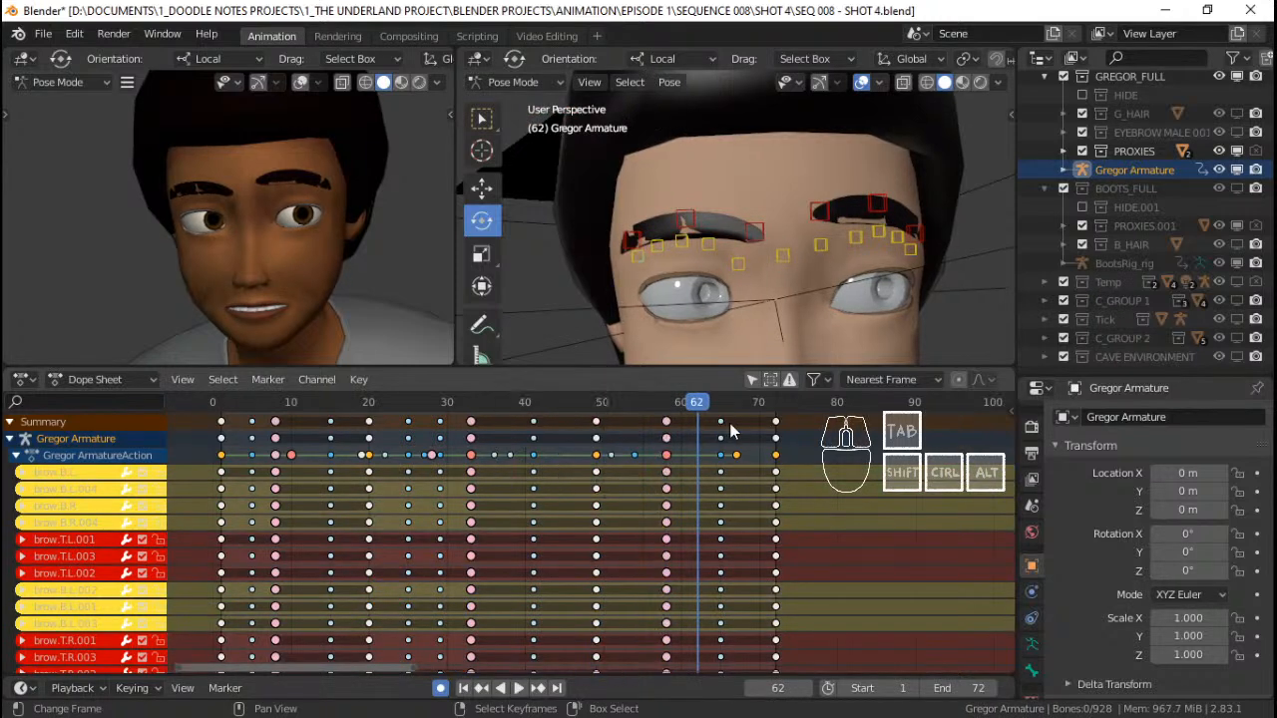
left_click(721, 431)
key("x")
left_click(721, 429)
right_click(778, 423)
key("x")
left_click(778, 427)
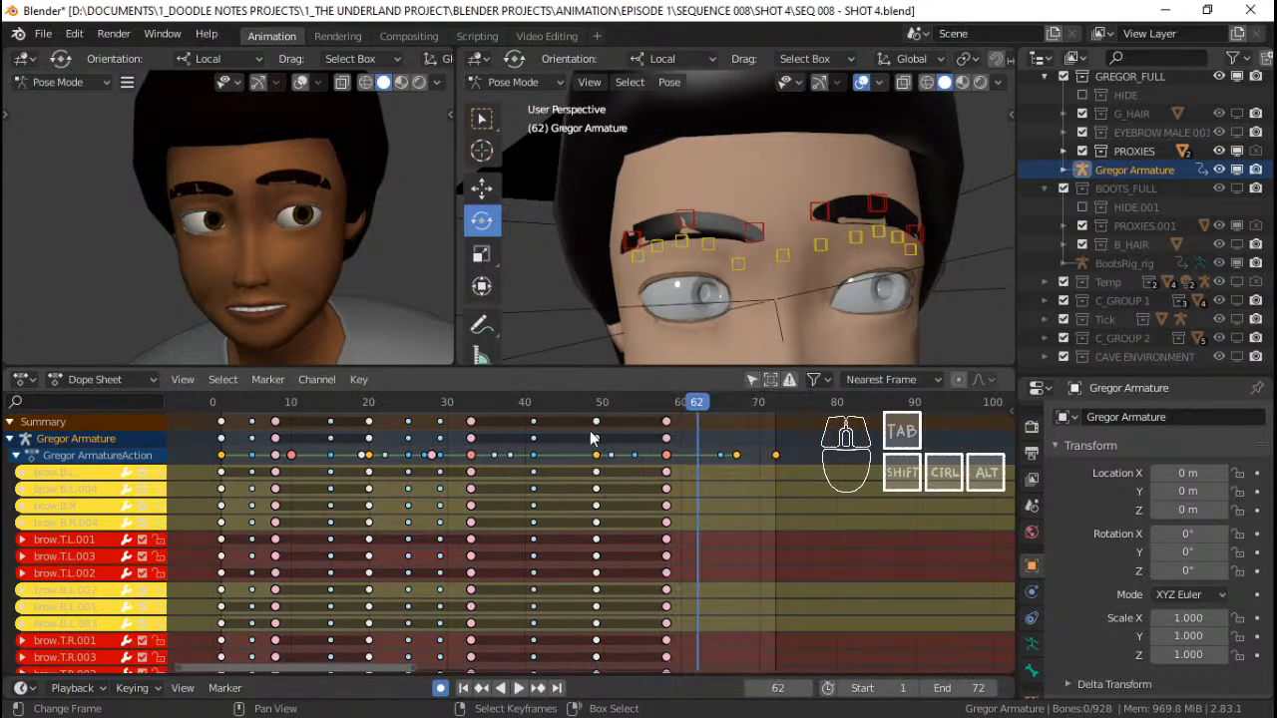
Replay the brow motion from about frame 48 and stop at frame 58
left_click(586, 432)
key("space")
key("space")
left_click(662, 439)
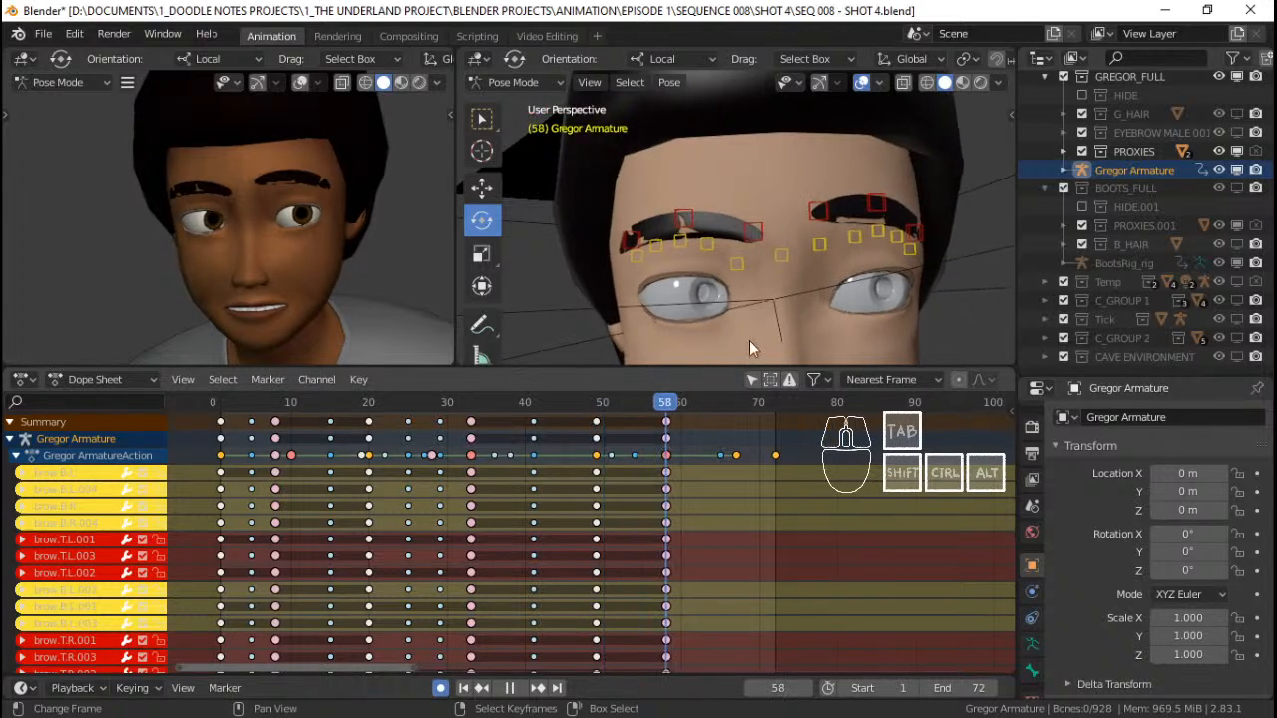
middle_click_drag(750, 340, 723, 404)
middle_click_drag(750, 308, 791, 273)
right_click(724, 262)
right_click(747, 288, "shift")
right_click(881, 206, "shift")
right_click(875, 265, "shift")
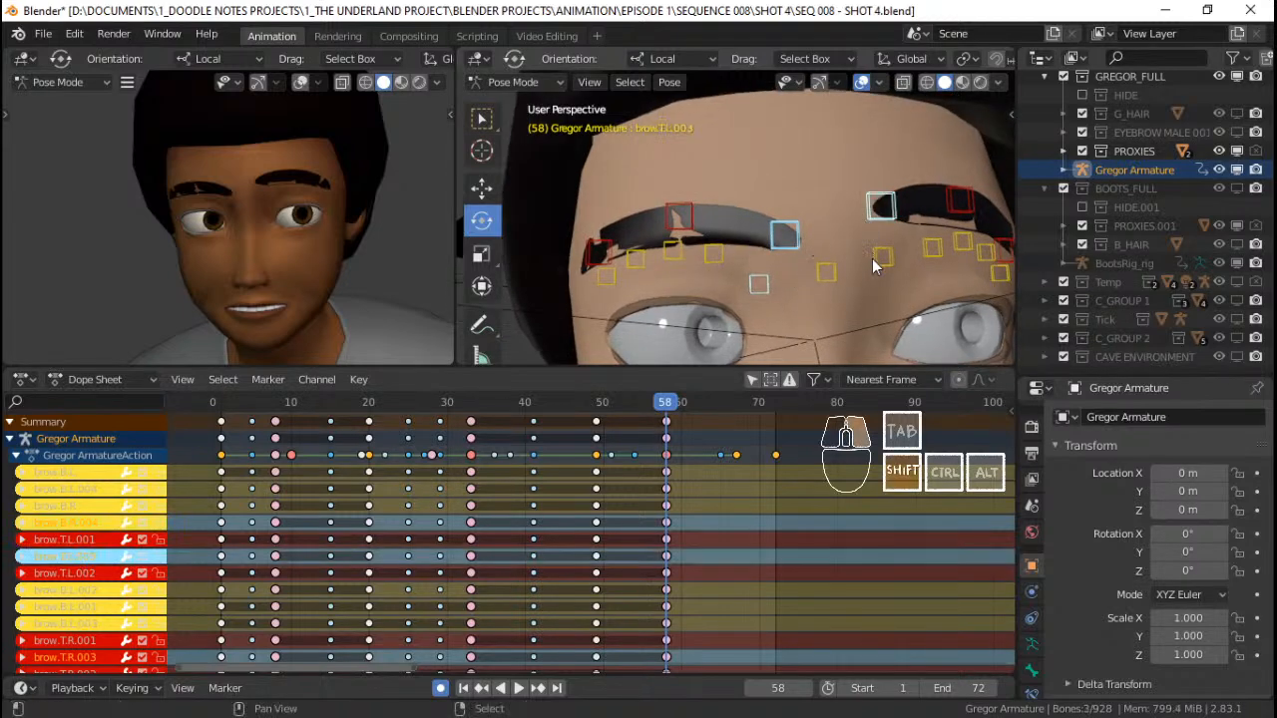
scroll(875, 267, "up", 2)
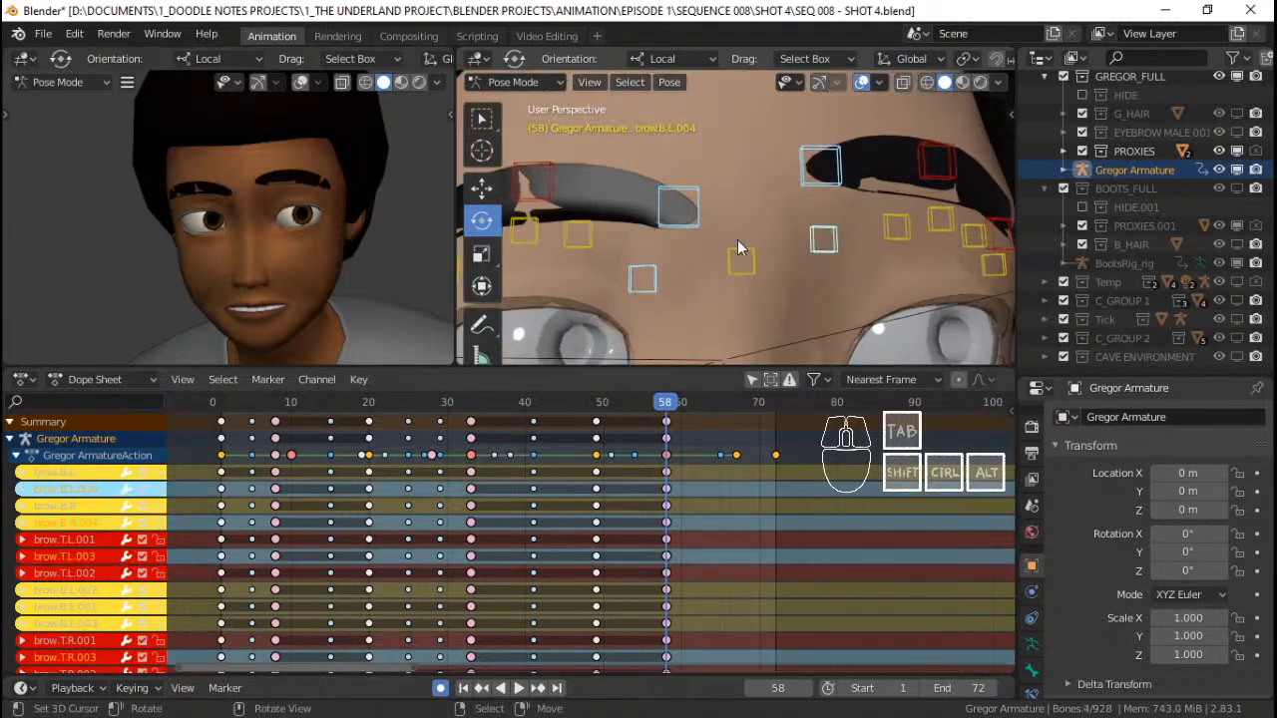
scroll(738, 247, "down", 2)
middle_click_drag(730, 241, 834, 264, "shift")
At frame 58, raise the inner-end control of the character's right eyebrow together with the control beneath it
right_click(710, 258)
right_click(812, 247, "shift")
right_click(783, 285)
right_click(829, 244)
right_click(811, 282, "shift")
key("g")
left_click(851, 258)
scroll(843, 300, "down", 2)
scroll(832, 277, "up", 1)
scroll(851, 267, "down", 1)
key("g")
left_click(826, 235)
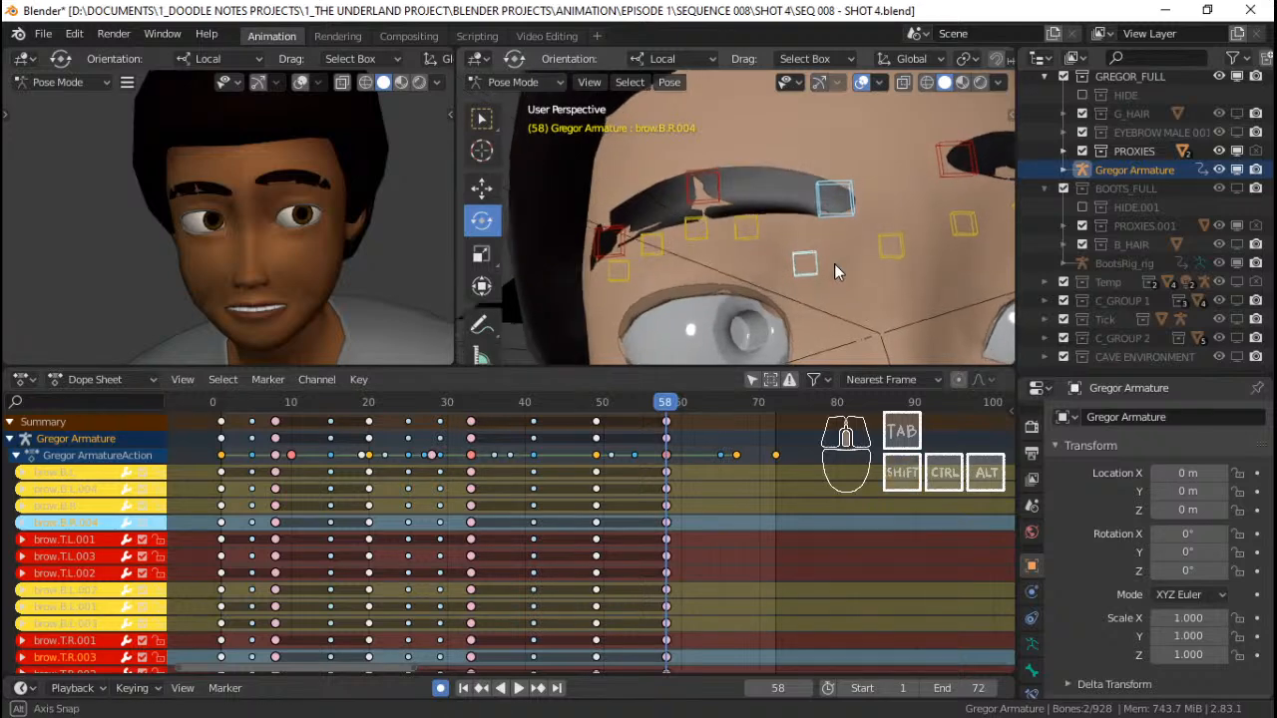
key("g")
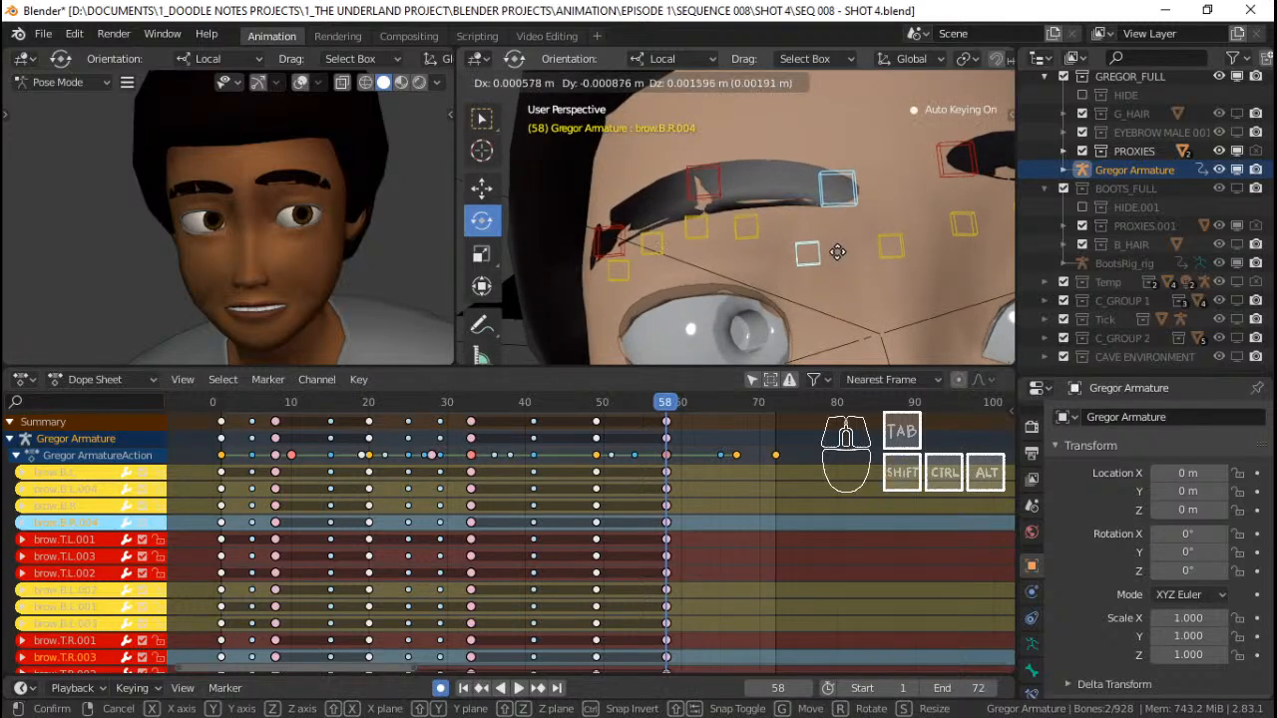
left_click(841, 246)
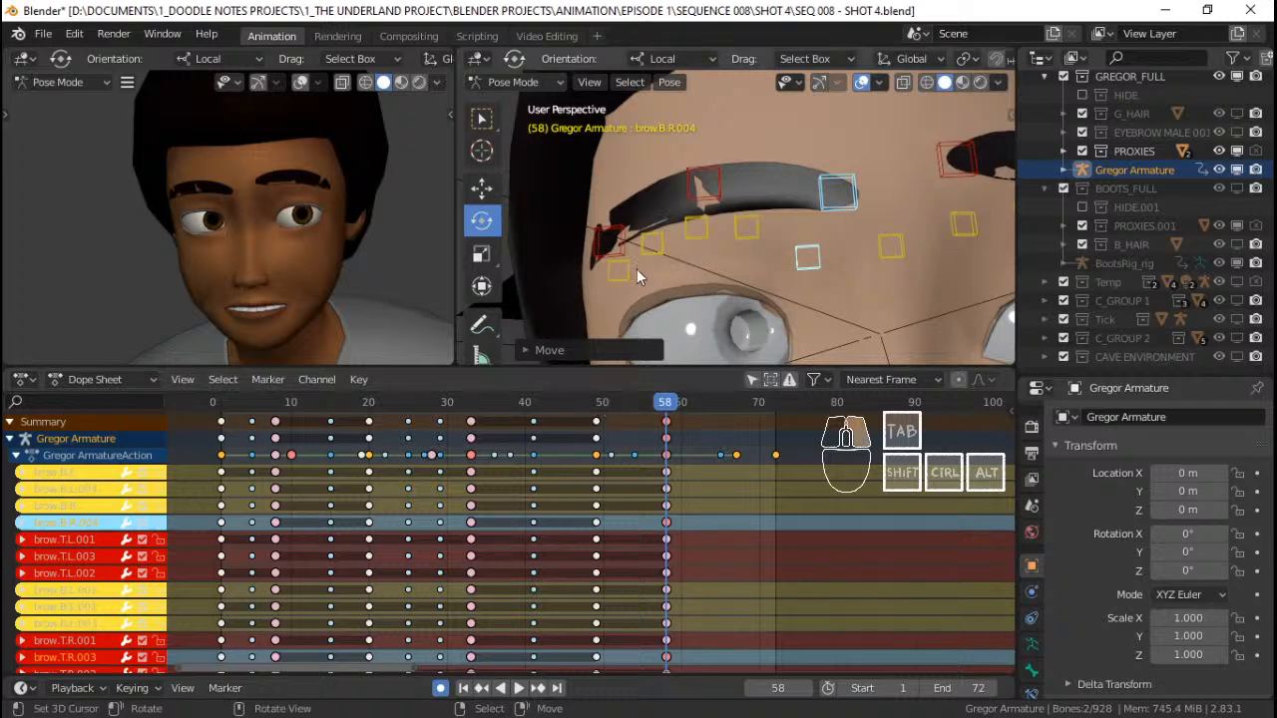
Replay the shot from frame 47 to check the right eyebrow's motion and select its outer-end controls at frame 58
left_click(620, 251)
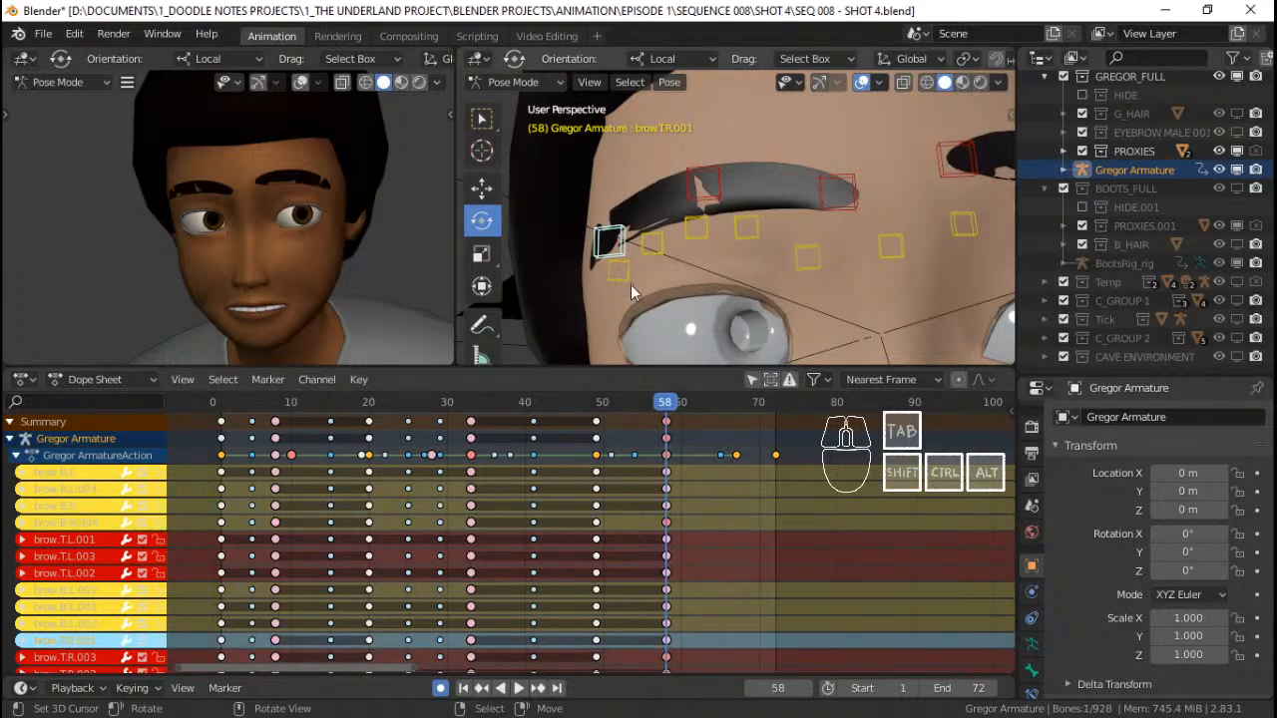
left_click(579, 453)
key("space")
left_click(579, 453)
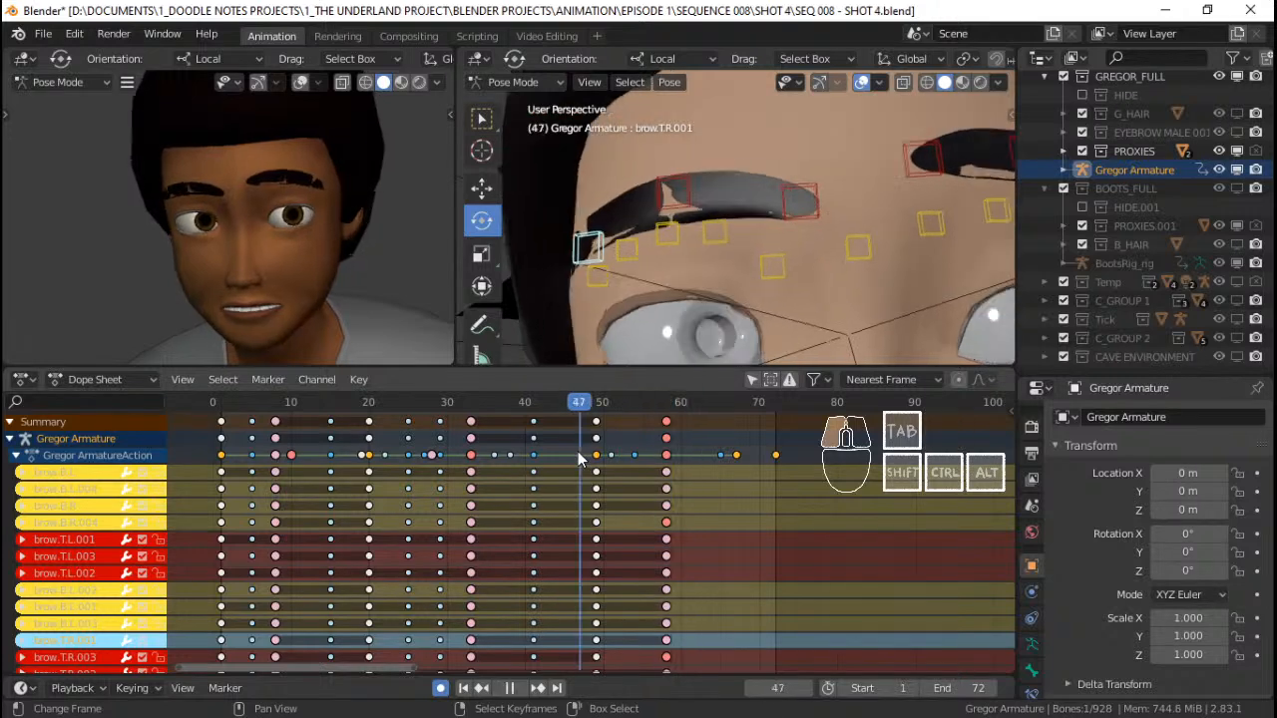
key("space")
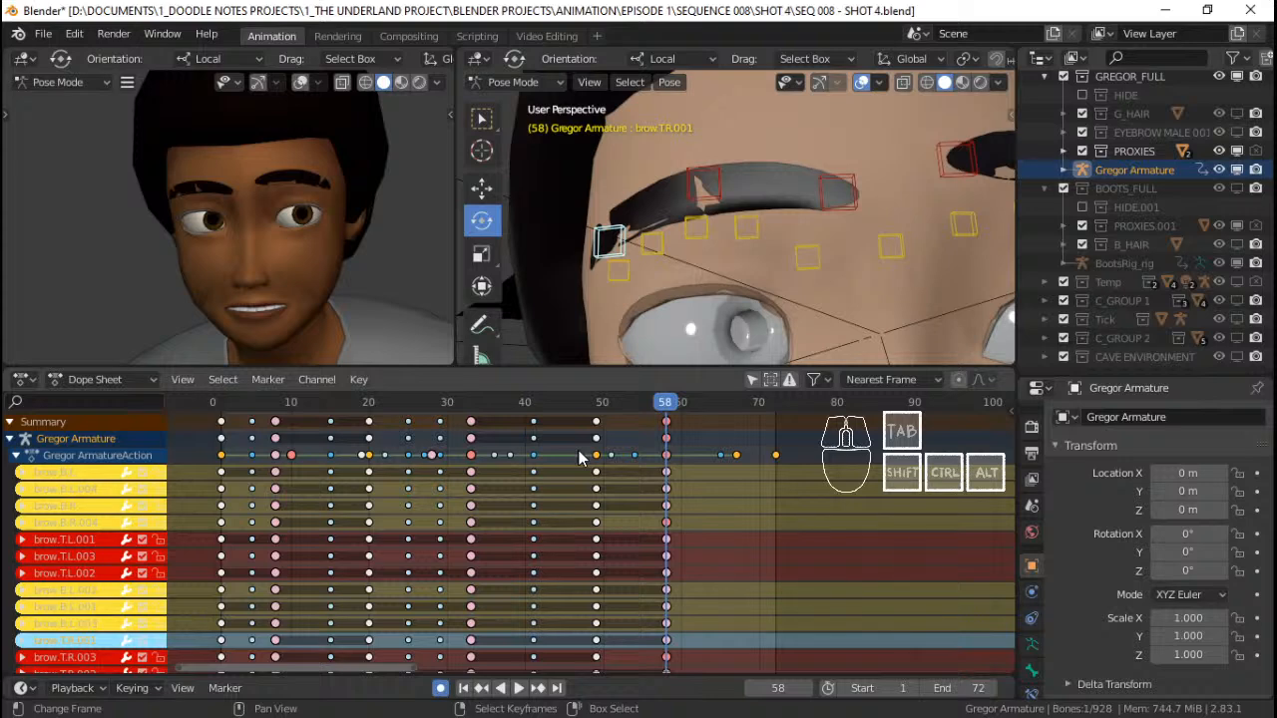
left_click(617, 271, "shift")
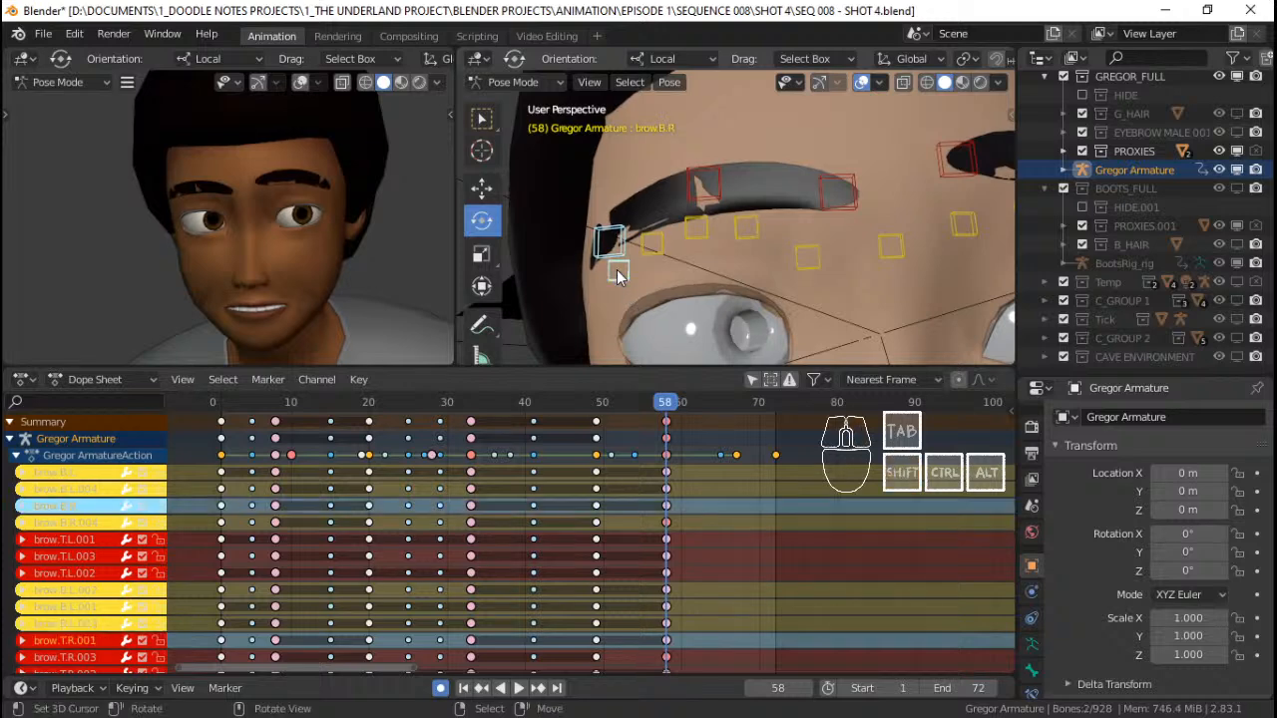
Nudge the right eyebrow's inner-end control and the one beneath it once more at frame 58
left_click(809, 257)
left_click(838, 193, "shift")
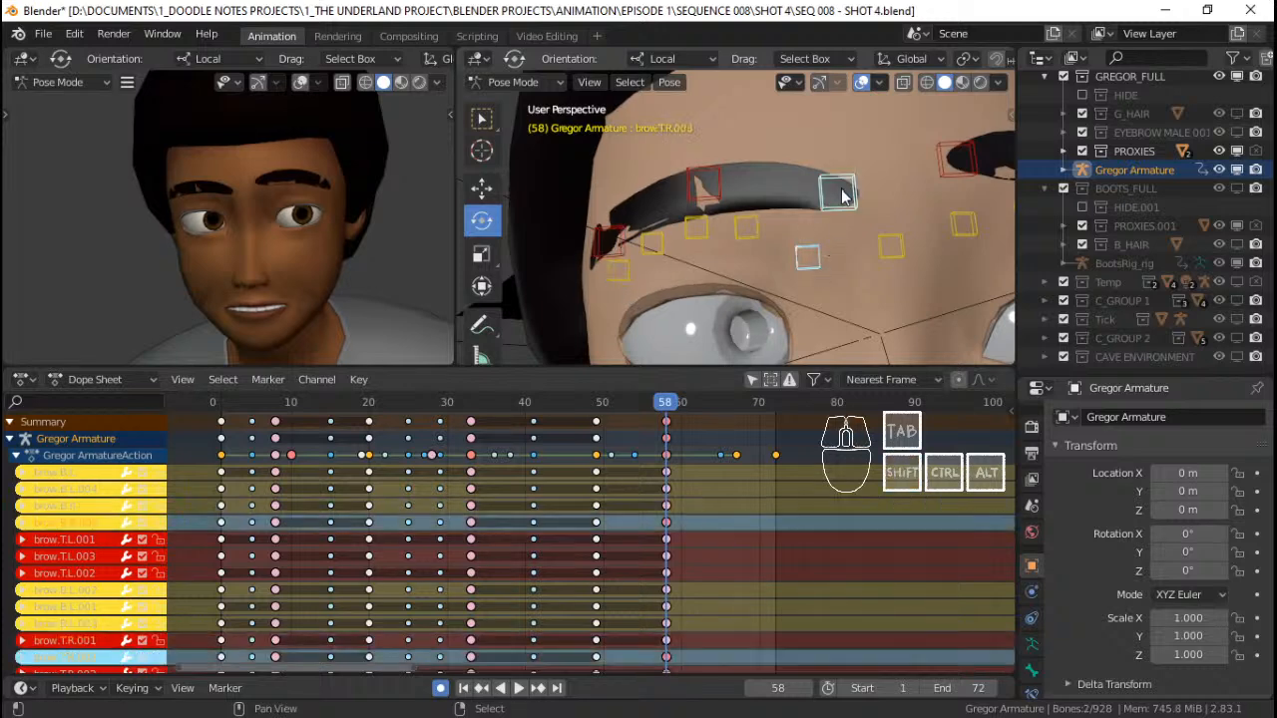
key("g")
right_click(841, 206)
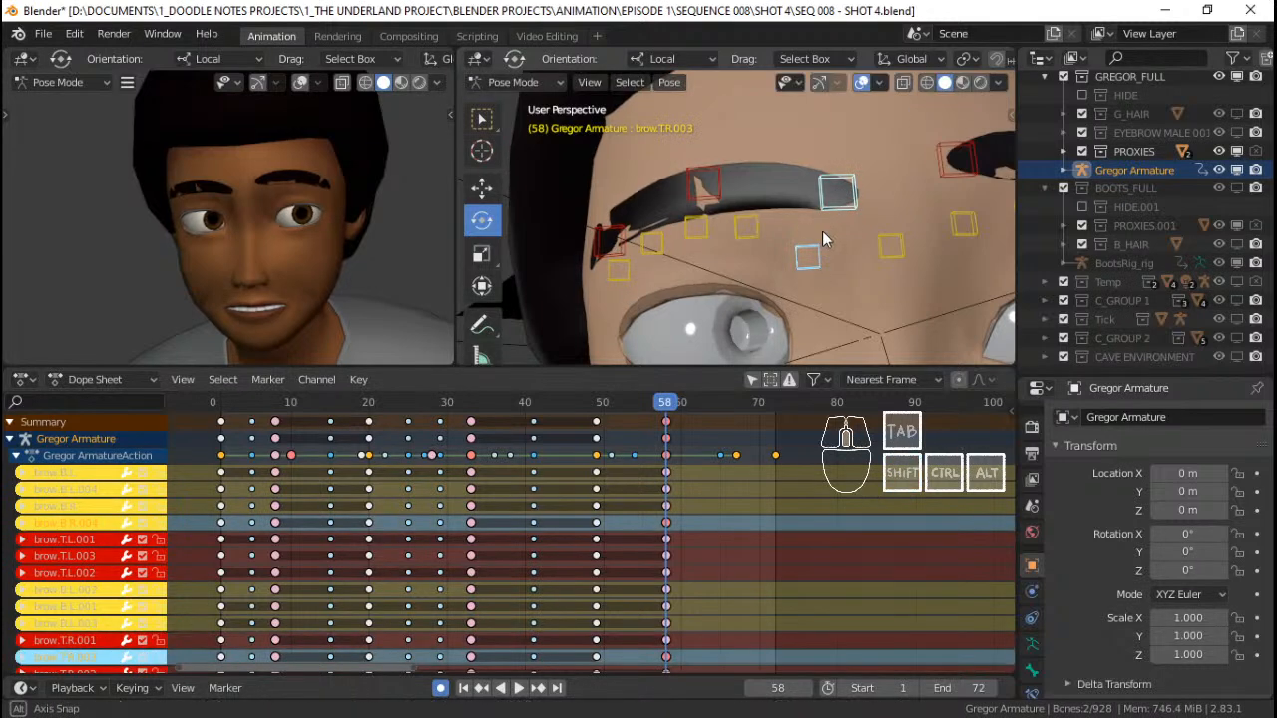
middle_click_drag(822, 230, 829, 227)
key("g")
left_click(829, 226)
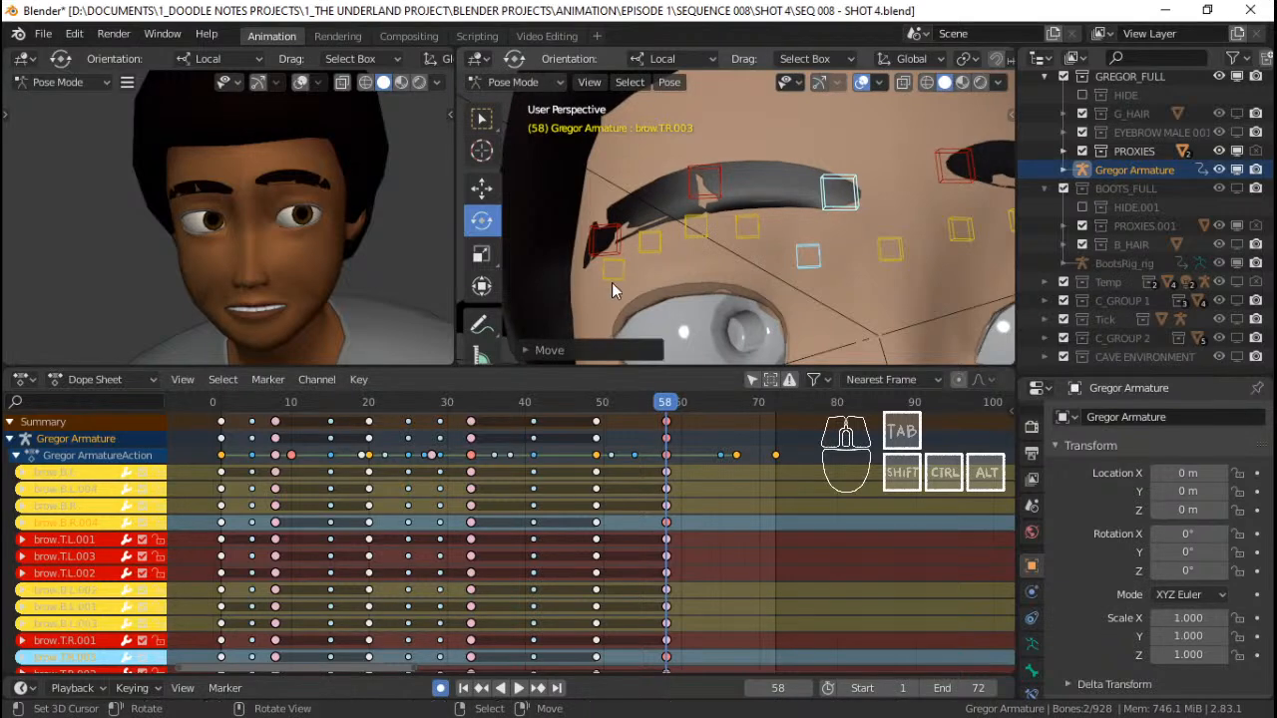
Slightly reposition the right eyebrow's outer-end controls and its upper middle control at frame 58
right_click(614, 272)
right_click(610, 251, "shift")
middle_click_drag(627, 256, 640, 258, "shift")
key("g")
left_click(642, 255)
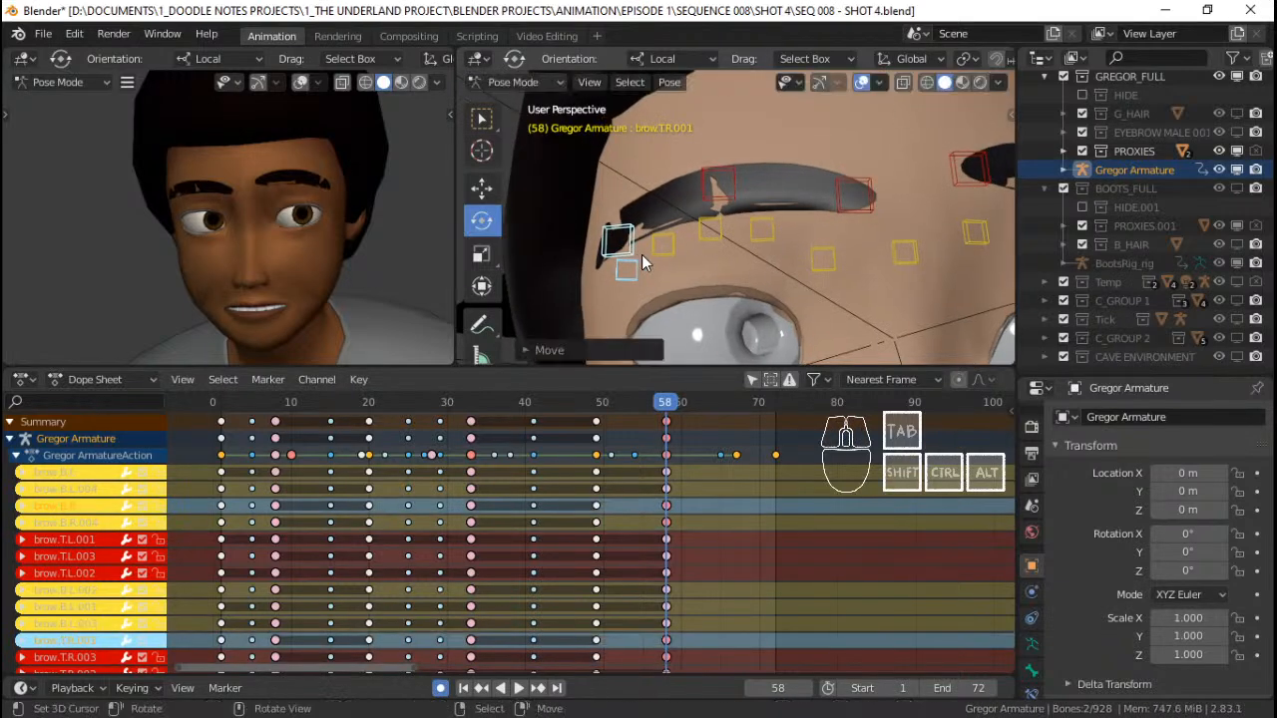
right_click(709, 230)
right_click(723, 195)
key("g")
left_click(725, 198)
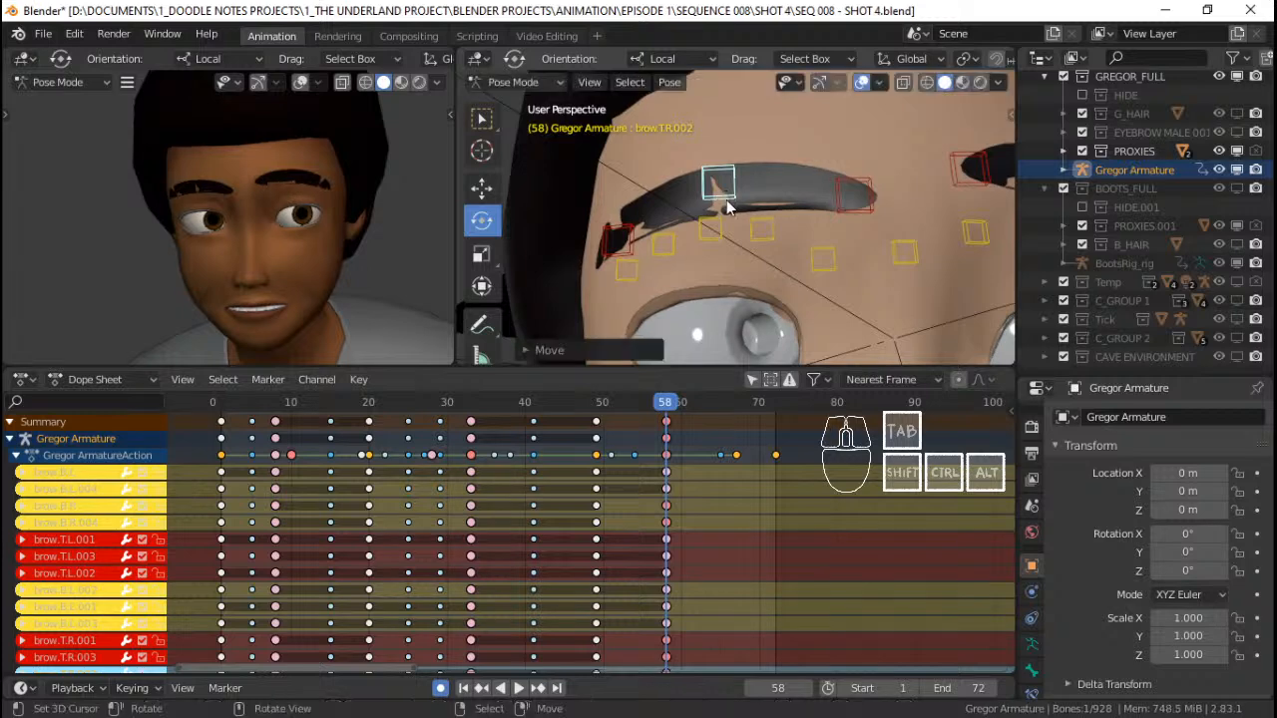
Raise the inner-end control of the character's left eyebrow and the control beneath it at frame 58
middle_click_drag(722, 195, 778, 244)
right_click(746, 267)
right_click(747, 238, "shift")
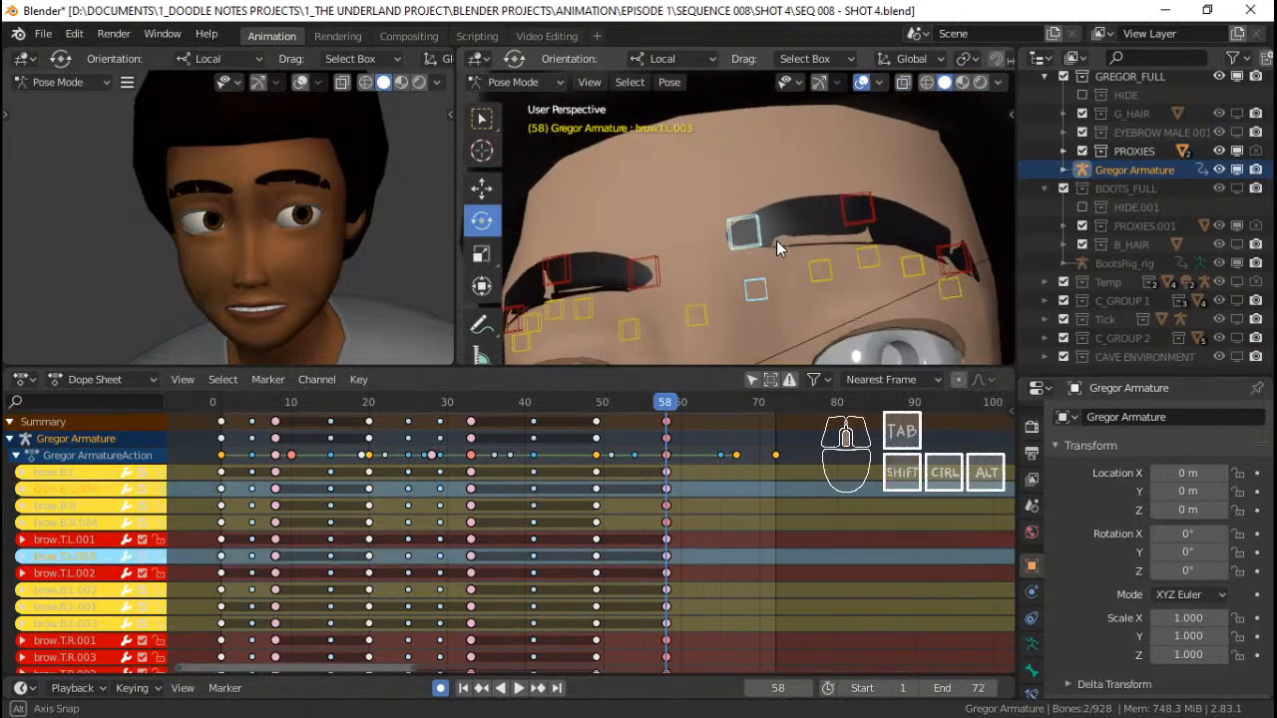
key("g")
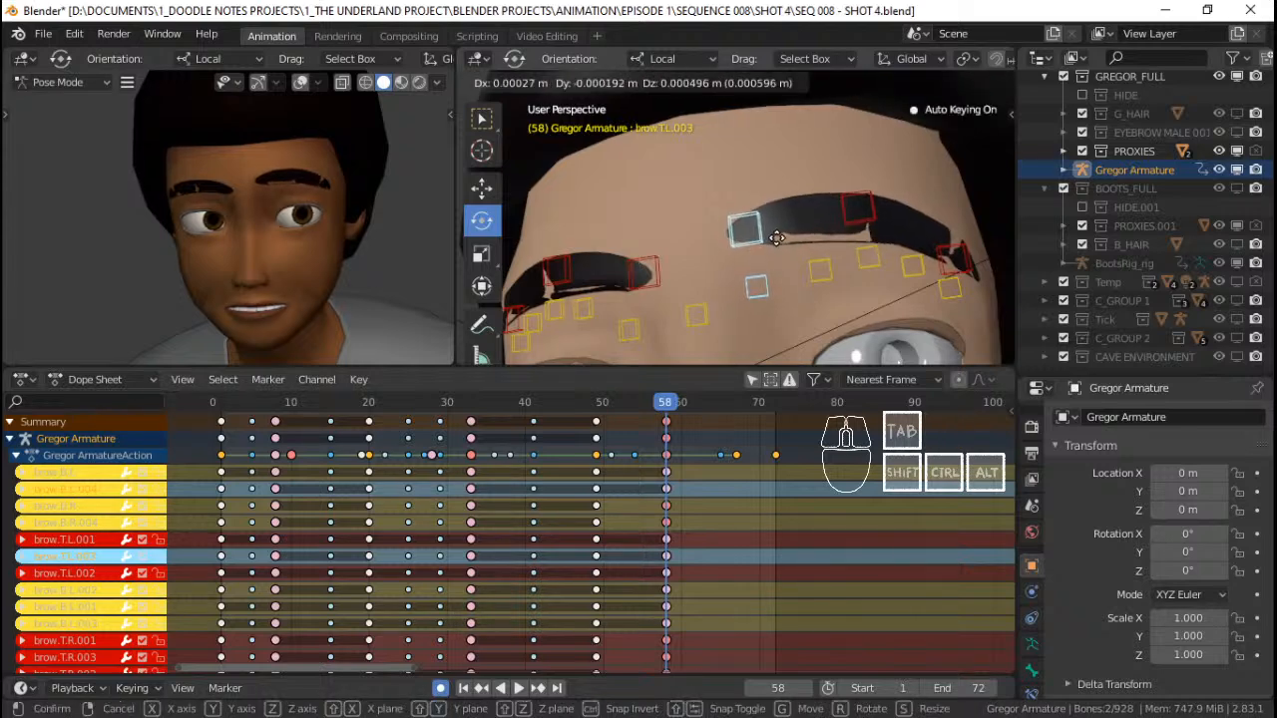
right_click(777, 237)
key("g")
left_click(776, 230)
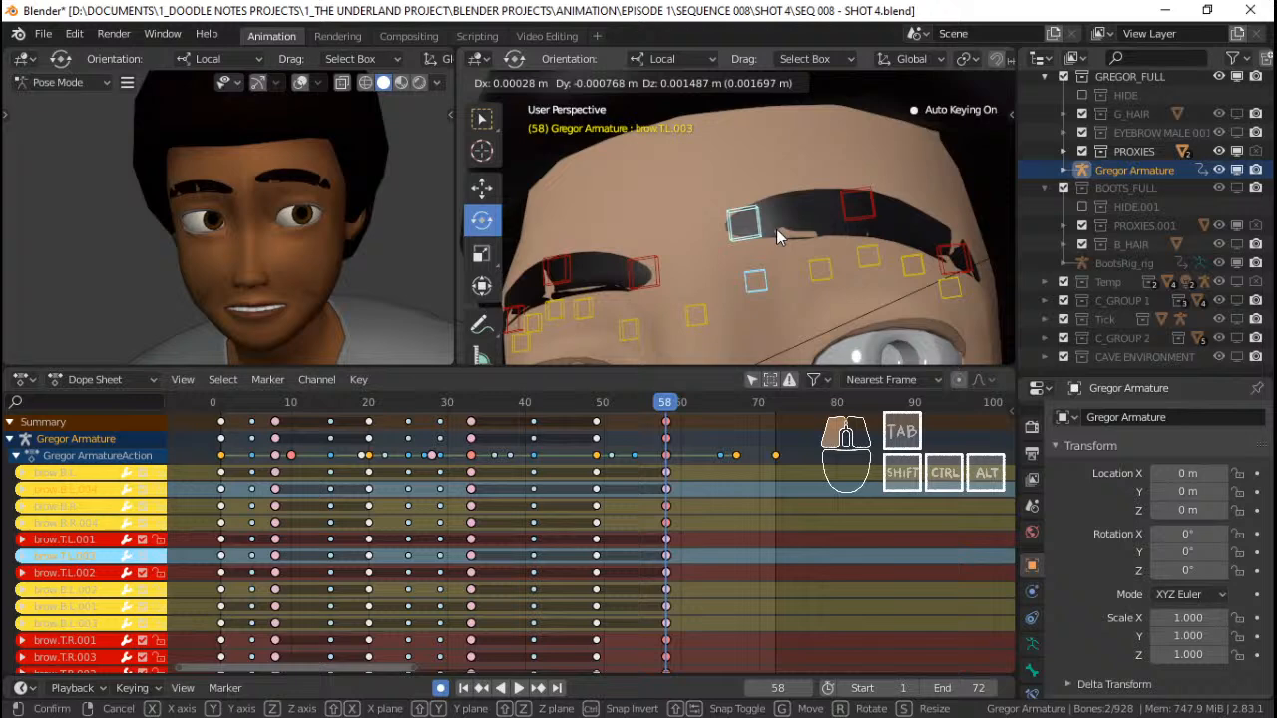
Slightly reposition the left eyebrow's outer-end controls and its upper middle control at frame 58
right_click(955, 292)
right_click(960, 268, "shift")
key("g")
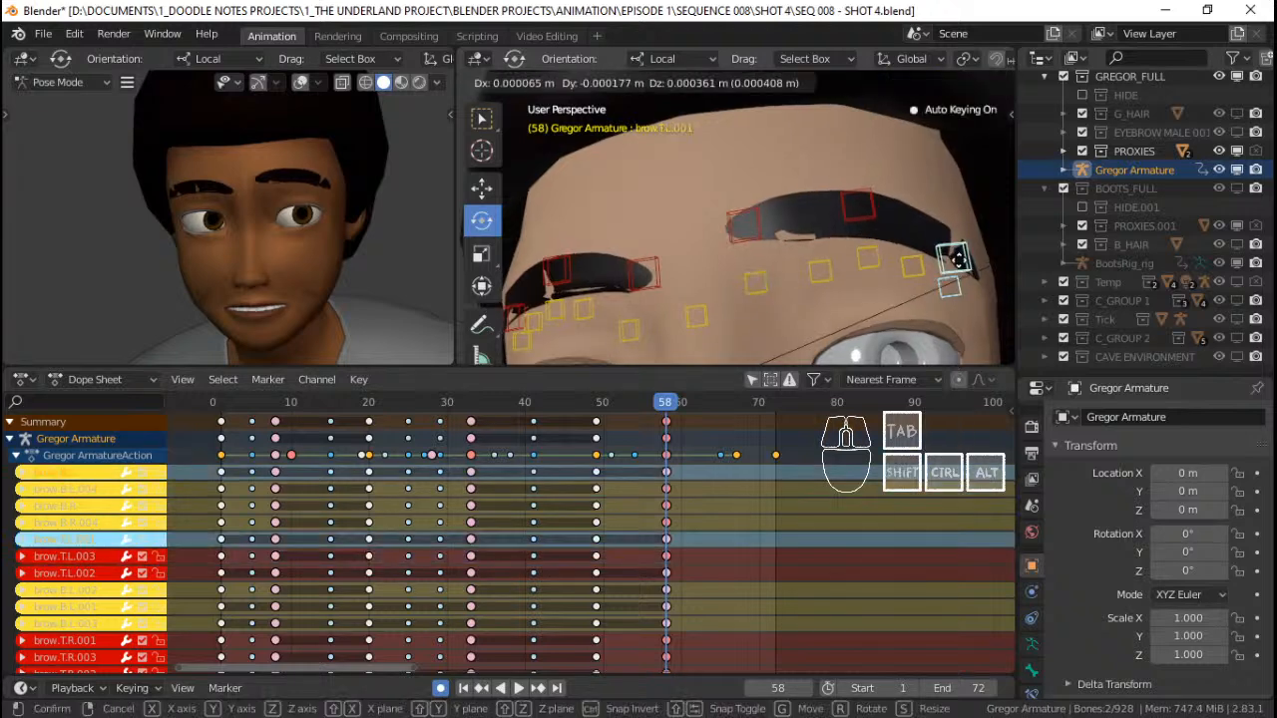
left_click(960, 268)
middle_click_drag(876, 271, 797, 255, "shift")
right_click(787, 238)
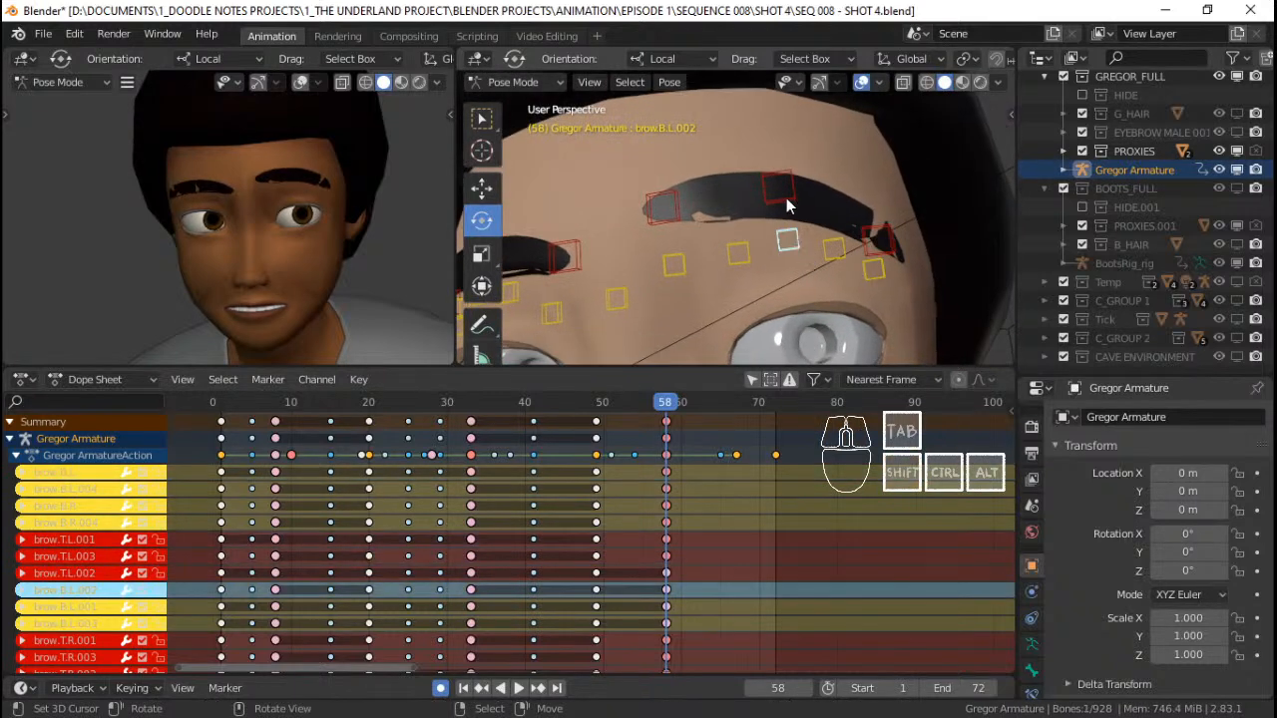
right_click(786, 189)
key("g")
left_click(785, 193)
Select all the visible eyebrow controls and keyframe their pose at frame 58
scroll(785, 193, "down", 3)
key("a")
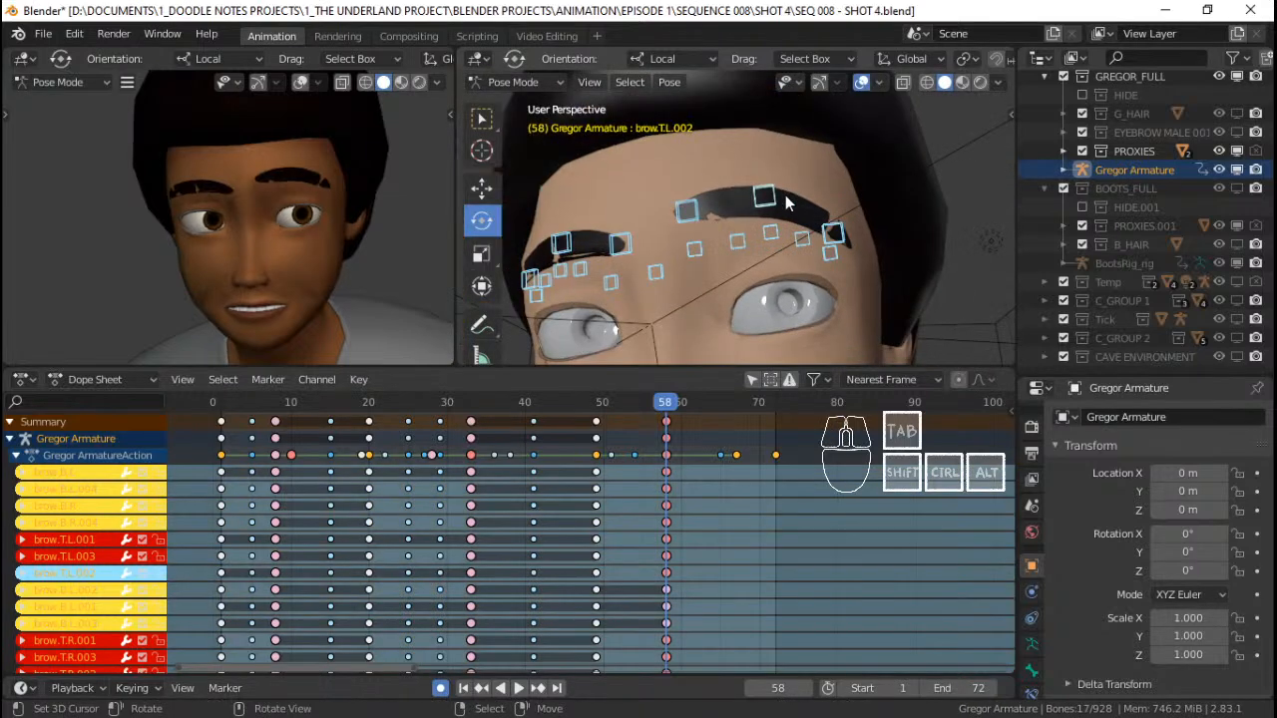
key("i")
Replay the shot from about frames 44, 29 and 13 to review the revised eyebrow motion
left_click(558, 470)
key("space")
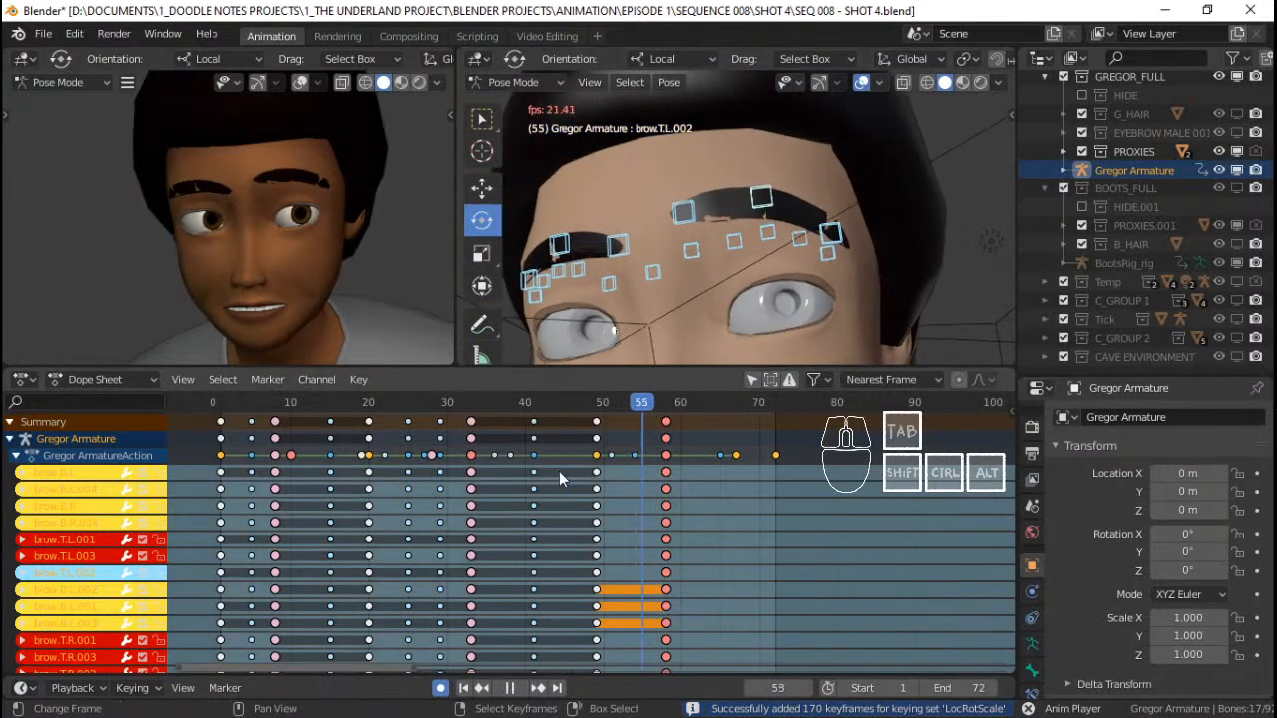
key("space")
left_click(558, 471)
key("space")
key("space")
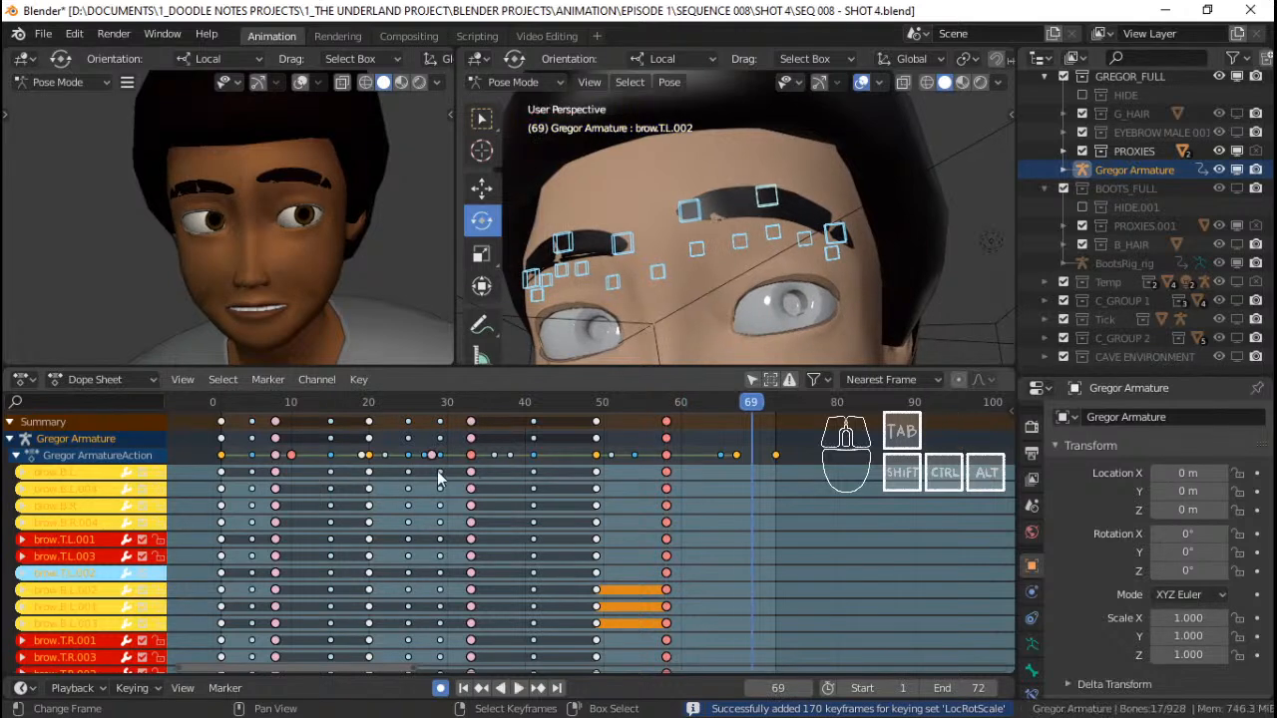
left_click(437, 479)
key("space")
left_click(316, 475)
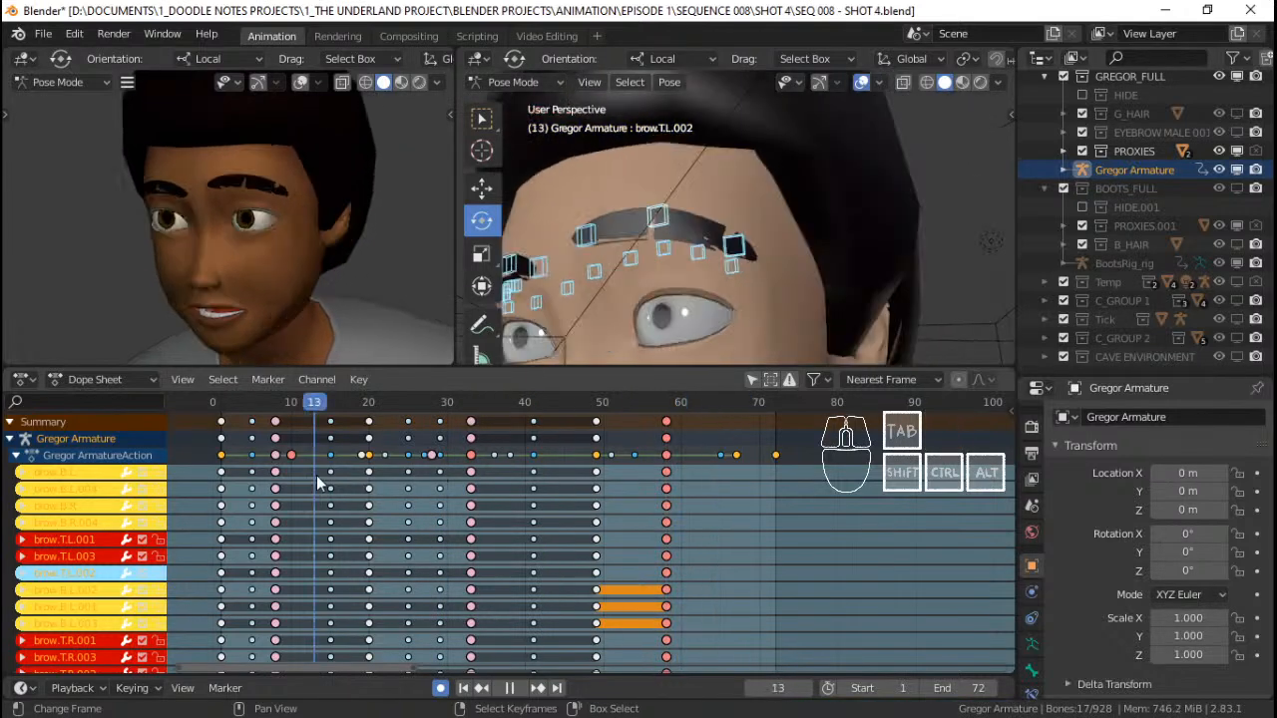
left_click(316, 475)
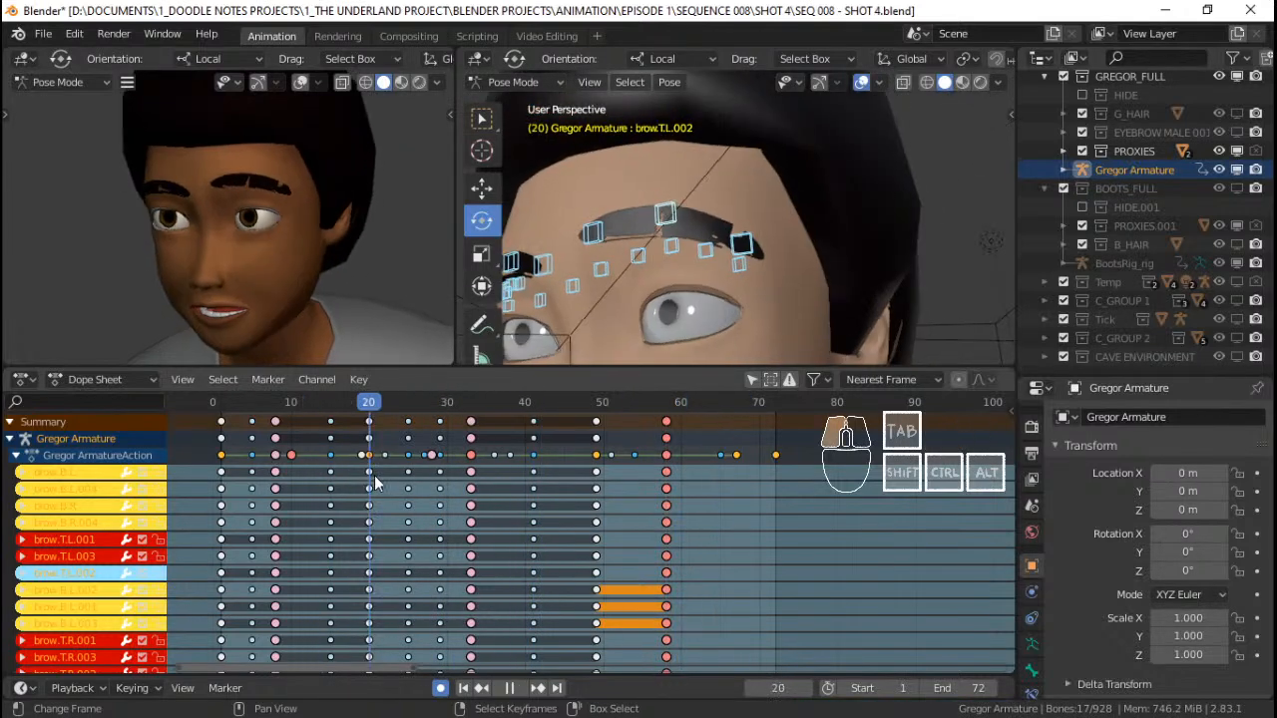
At frame 25, slightly lower the inner-end, outer-end and lower middle controls of both eyebrows, and copy their pose
left_click_drag(369, 479, 408, 479)
key("space")
middle_click_drag(653, 184, 898, 290)
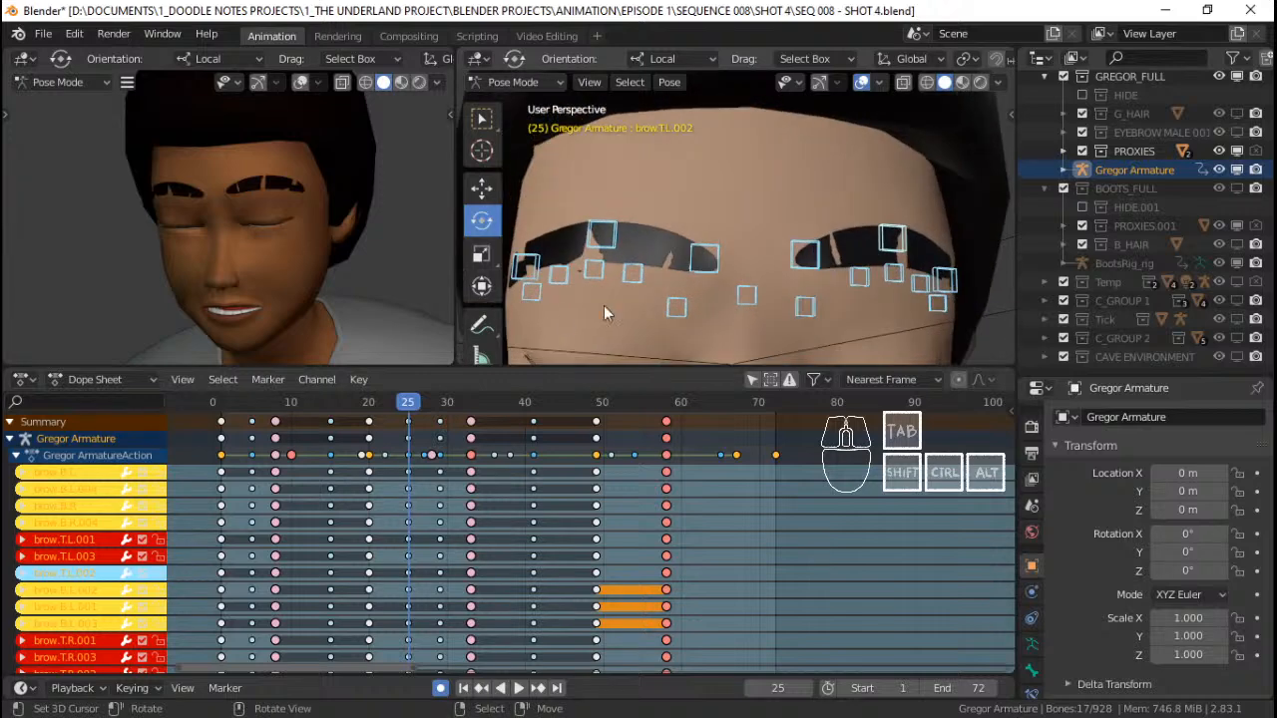
right_click(517, 307)
right_click(528, 270, "shift")
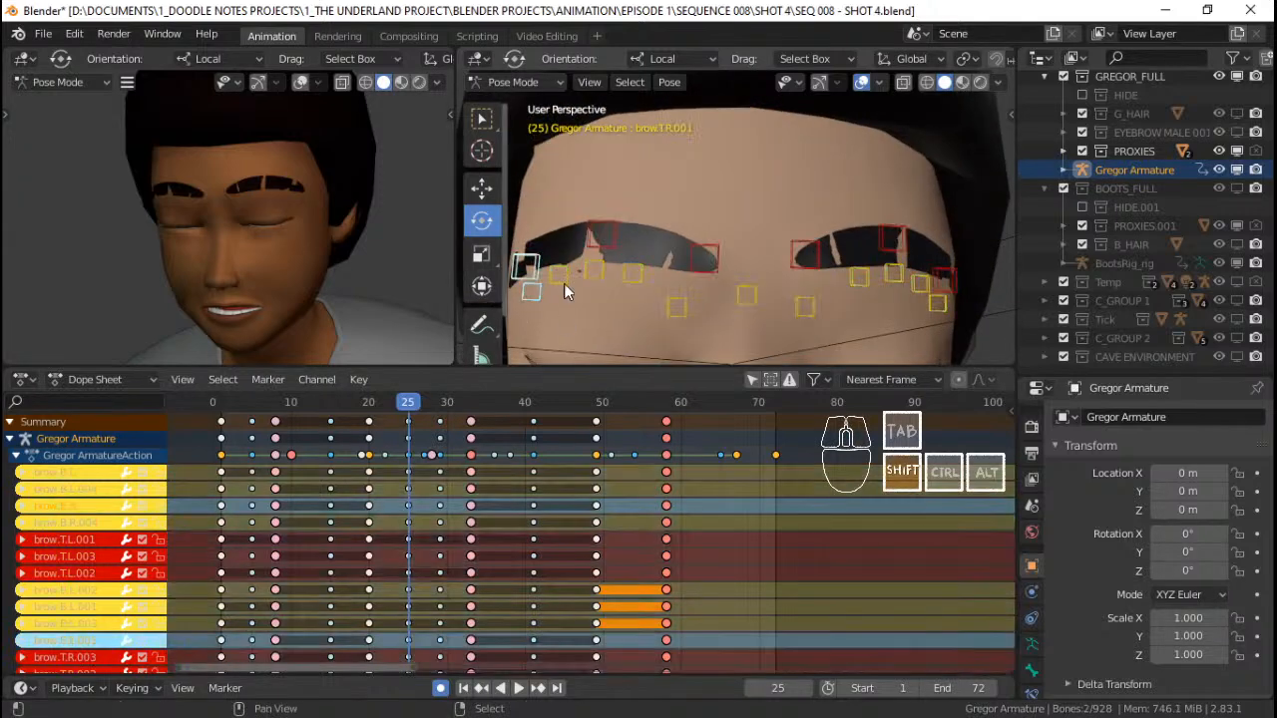
right_click(679, 304, "shift")
right_click(704, 260, "shift")
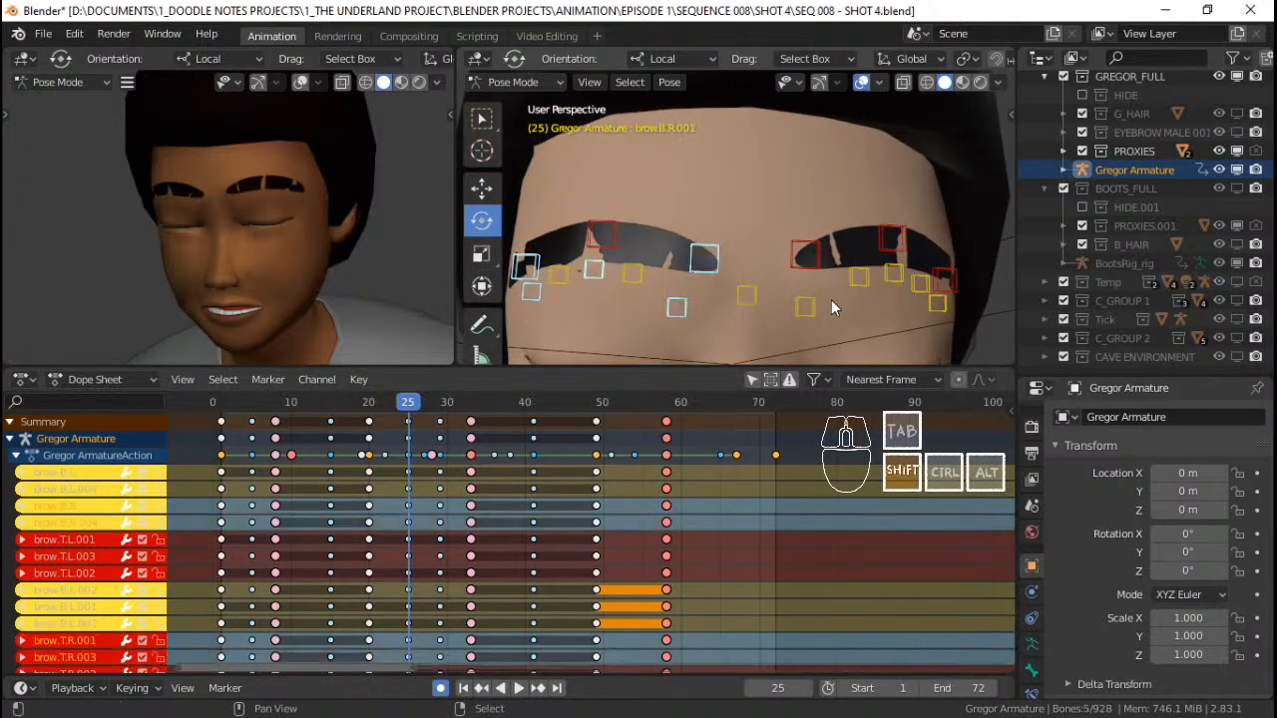
right_click(805, 305, "shift")
right_click(805, 258, "shift")
middle_click_drag(891, 295, 874, 258)
right_click(884, 265, "shift")
right_click(948, 287, "shift")
right_click(955, 265, "shift")
key("g")
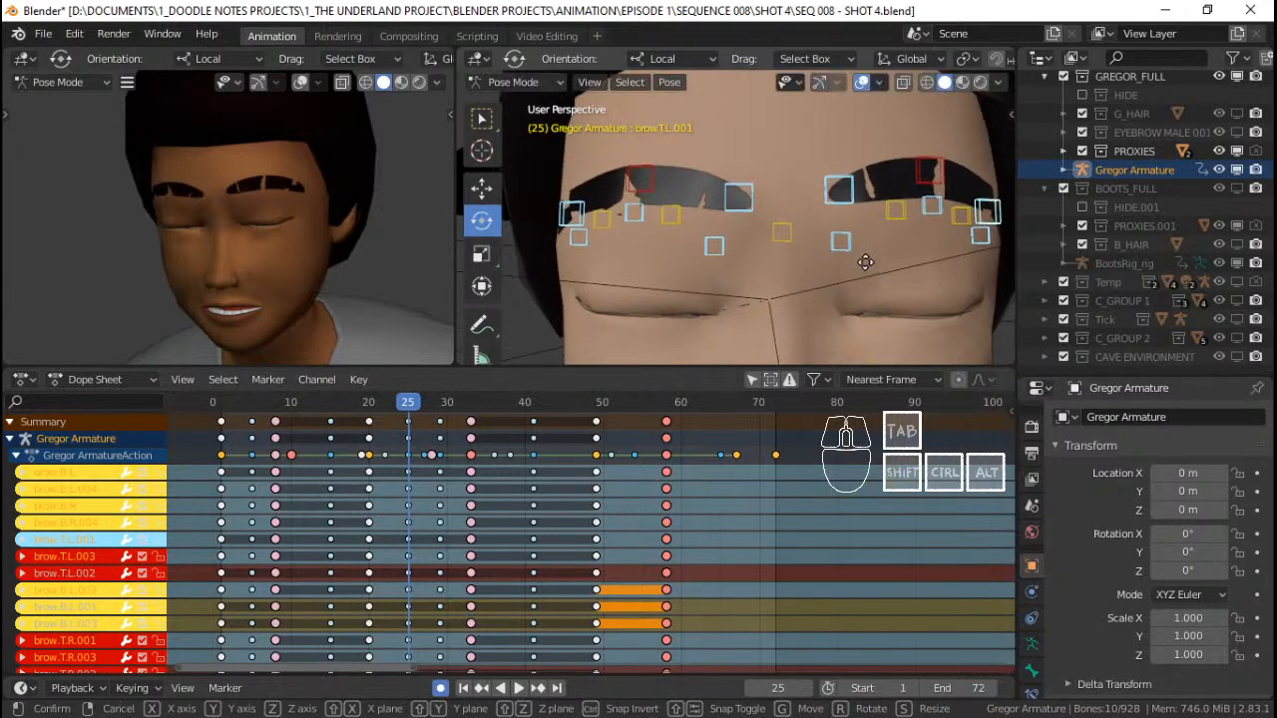
right_click(865, 267)
key("g")
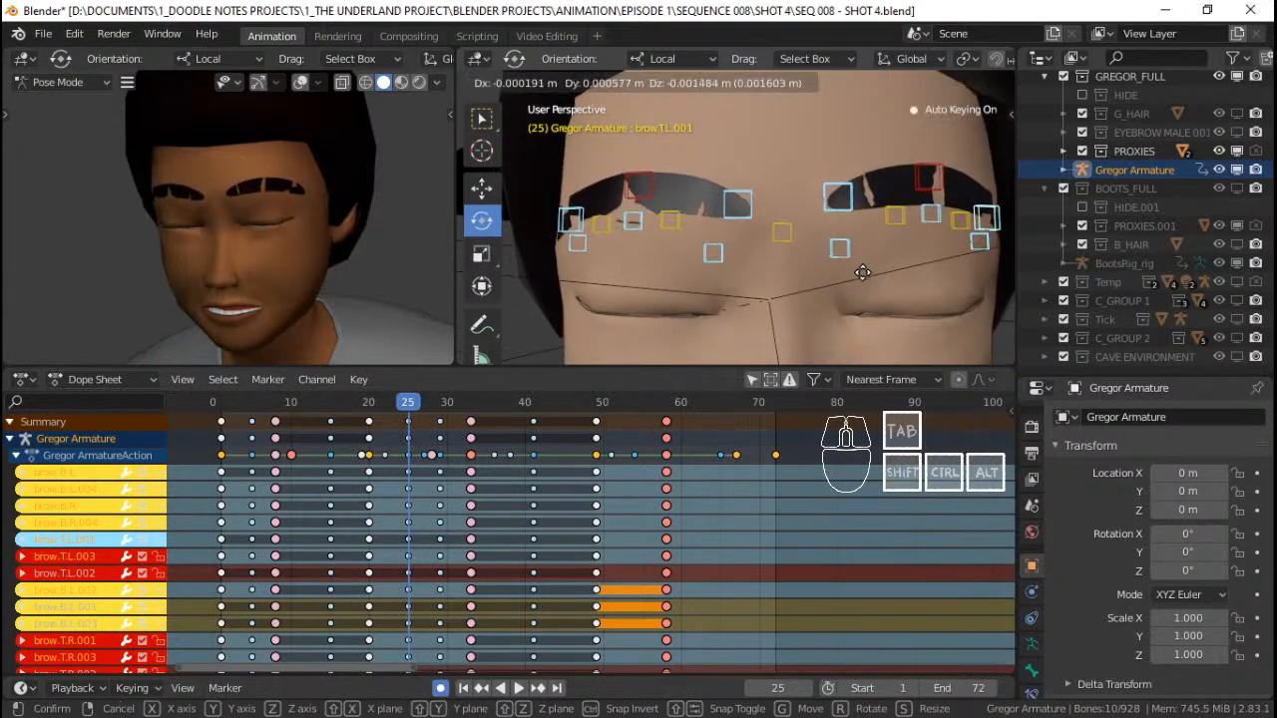
right_click(863, 273)
middle_click_drag(863, 273, 863, 278)
key("g")
left_click(863, 282)
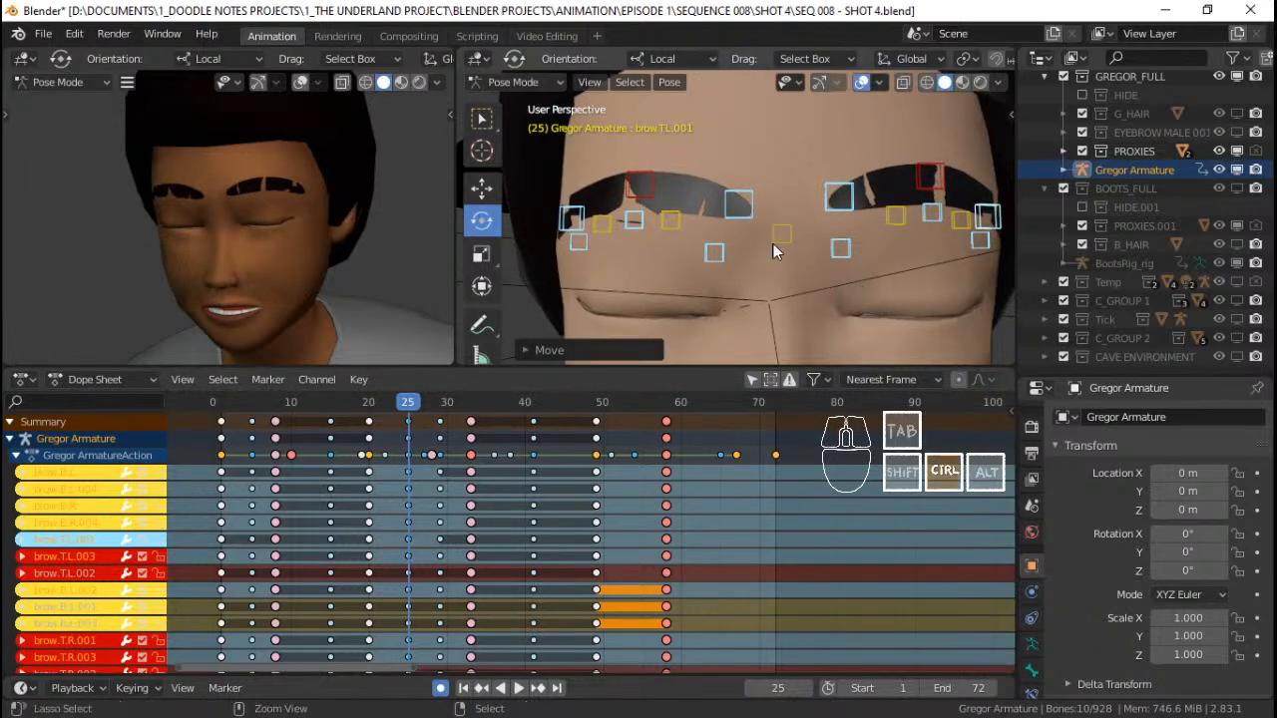
key("ctrl+c")
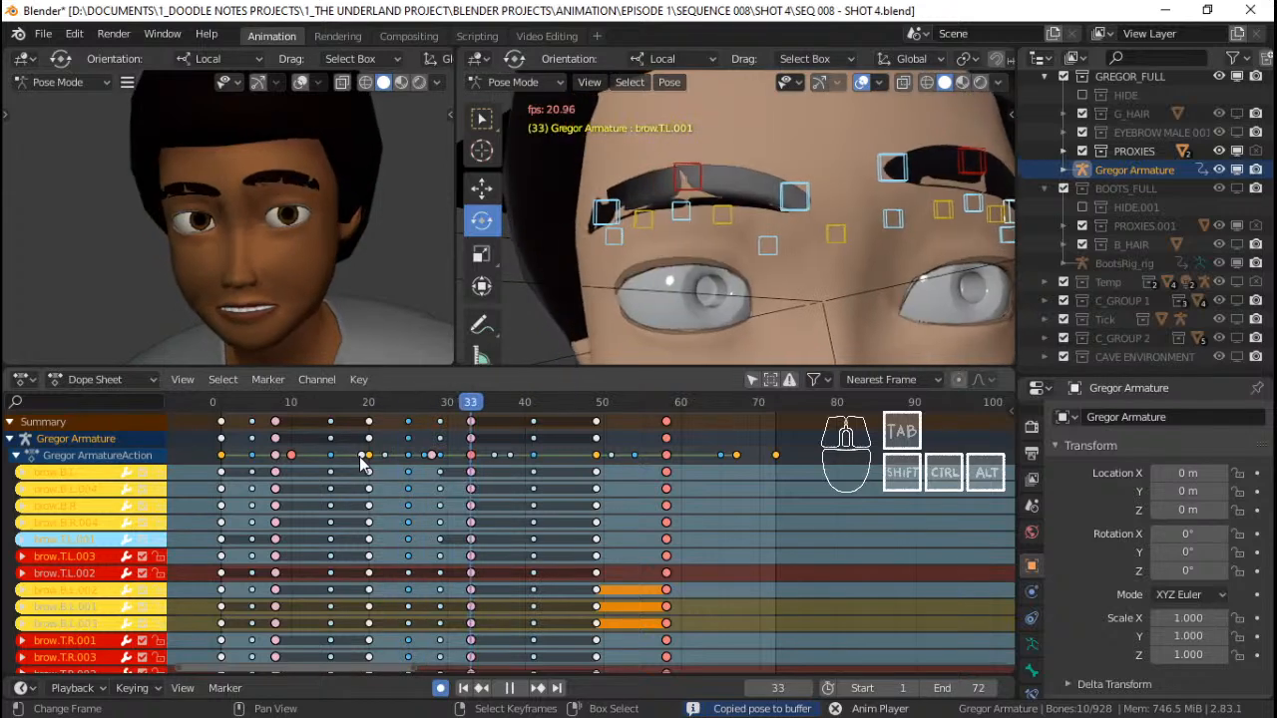
Replay the shot from about frames 20 and 15 and from the start to review the eyebrow motion around the blink
key("space")
left_click(340, 458)
key("space")
key("space")
left_click_drag(370, 462, 330, 461)
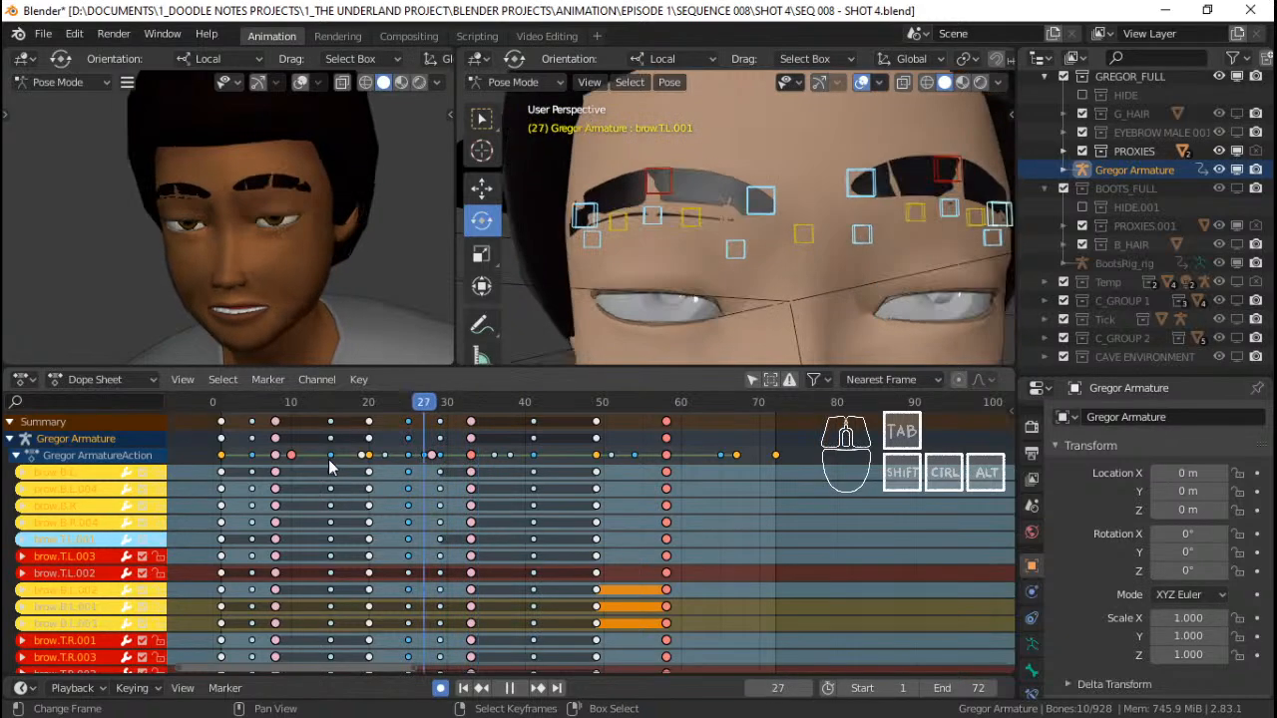
key("space")
key("space")
middle_click_drag(350, 479, 521, 478)
scroll(521, 478, "down", 1)
left_click(370, 478)
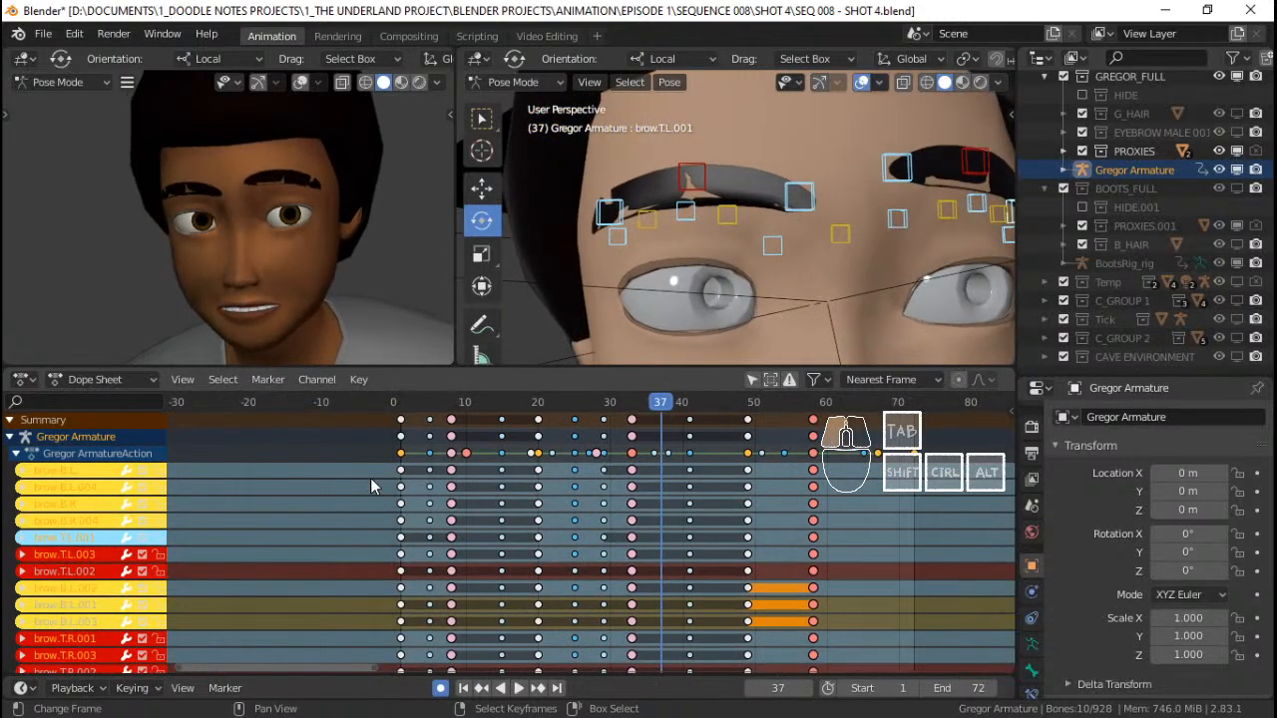
key("space")
key("space")
Paste the copied pose onto the eyebrow controls at frame 5, with all visible controls selected
left_click(397, 478)
left_click_drag(397, 478, 426, 477)
key("space")
key("space")
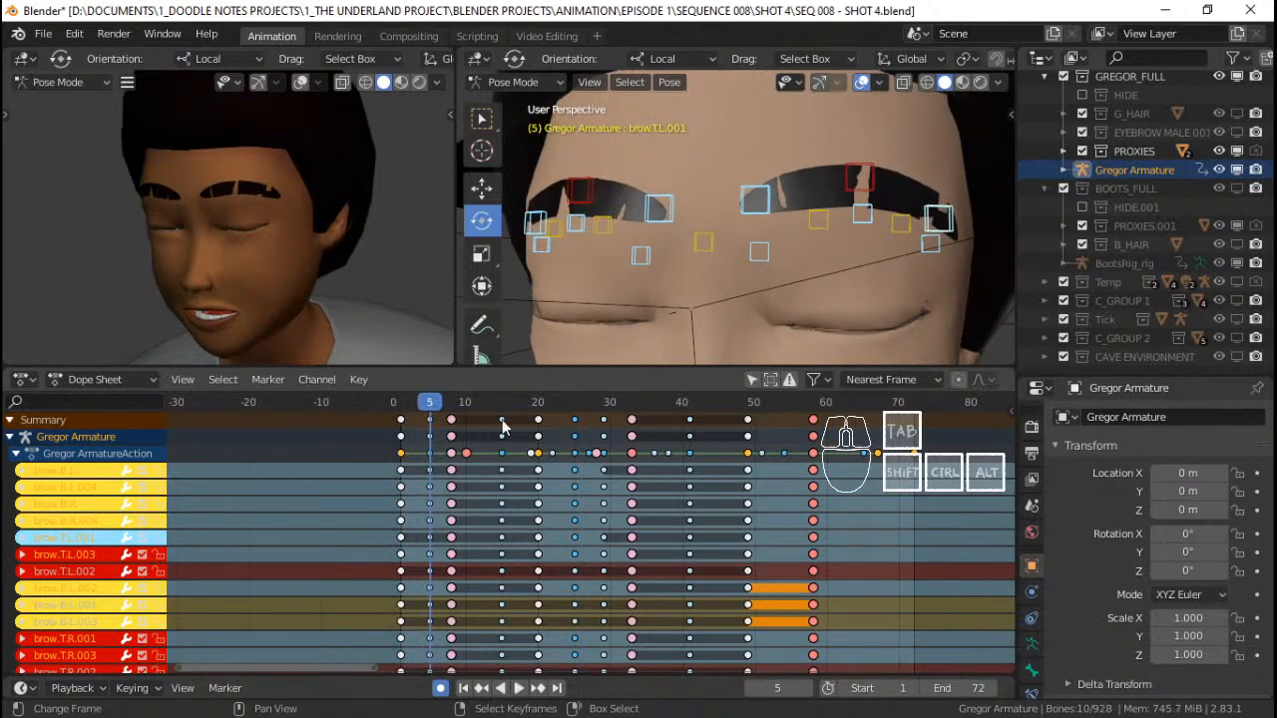
left_click(758, 204)
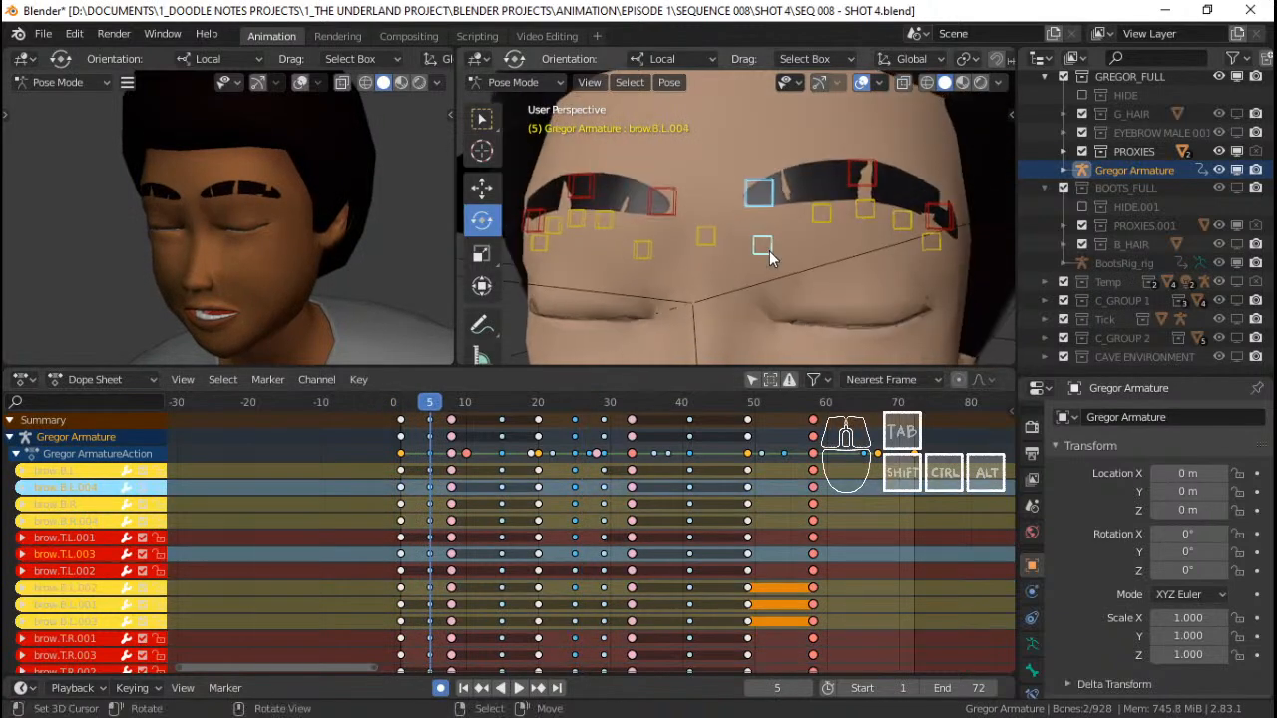
key("a")
key("ctrl+v")
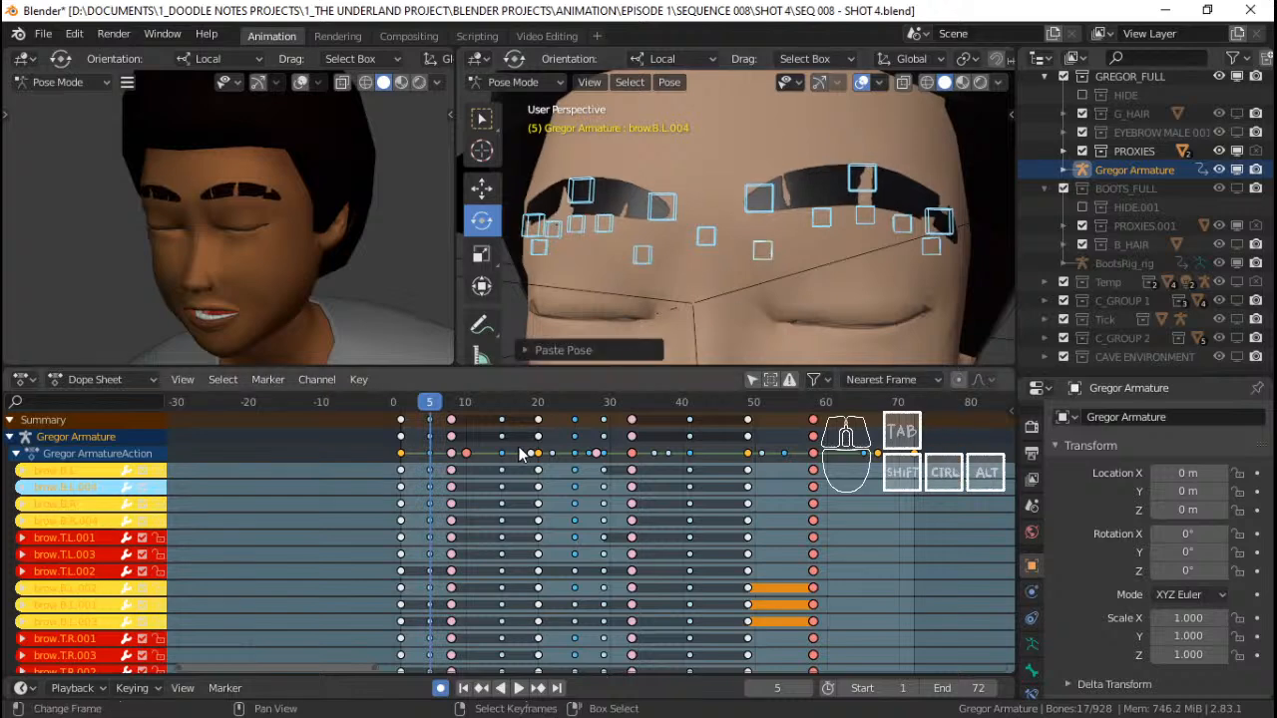
Replay the shot from its first frames to check the eyebrow motion through the opening blink
left_click(400, 506)
key("space")
key("space")
left_click_drag(402, 500, 459, 505)
left_click(366, 457)
key("space")
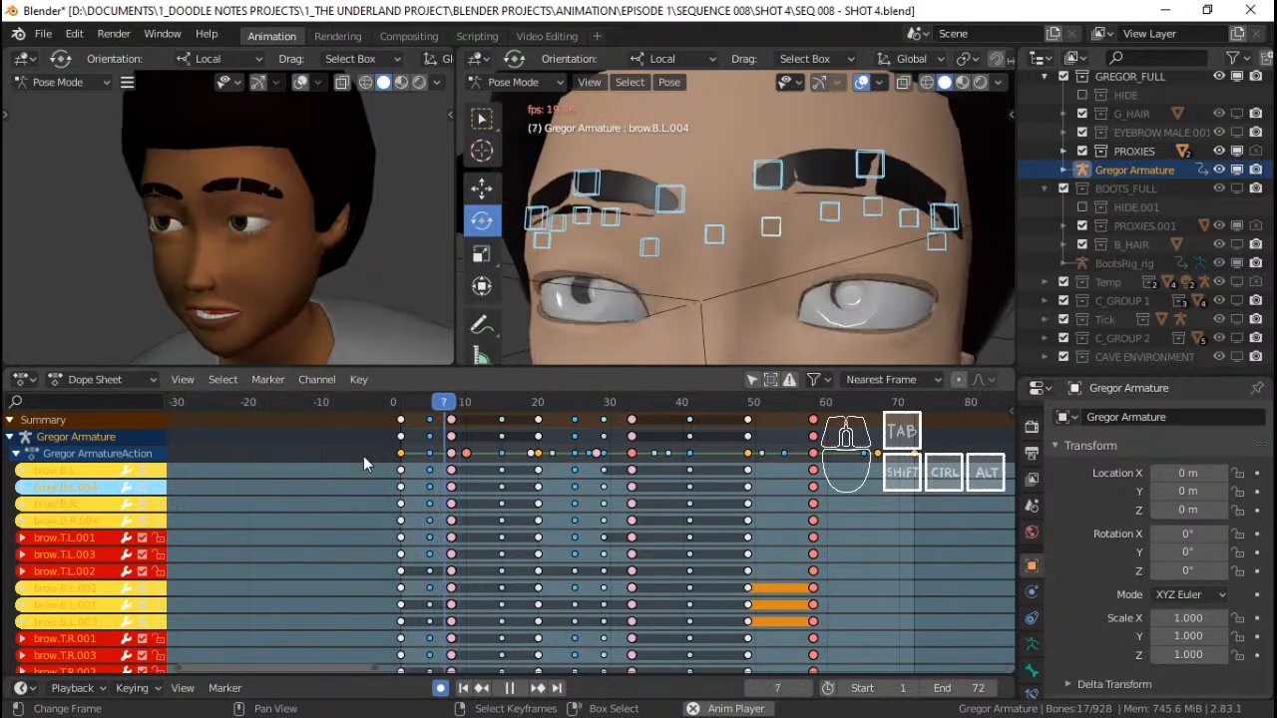
key("space")
Maximize the camera view, loop the shot to examine the facial animation in full frame, and restore the normal layout
scroll(286, 224, "down", 4)
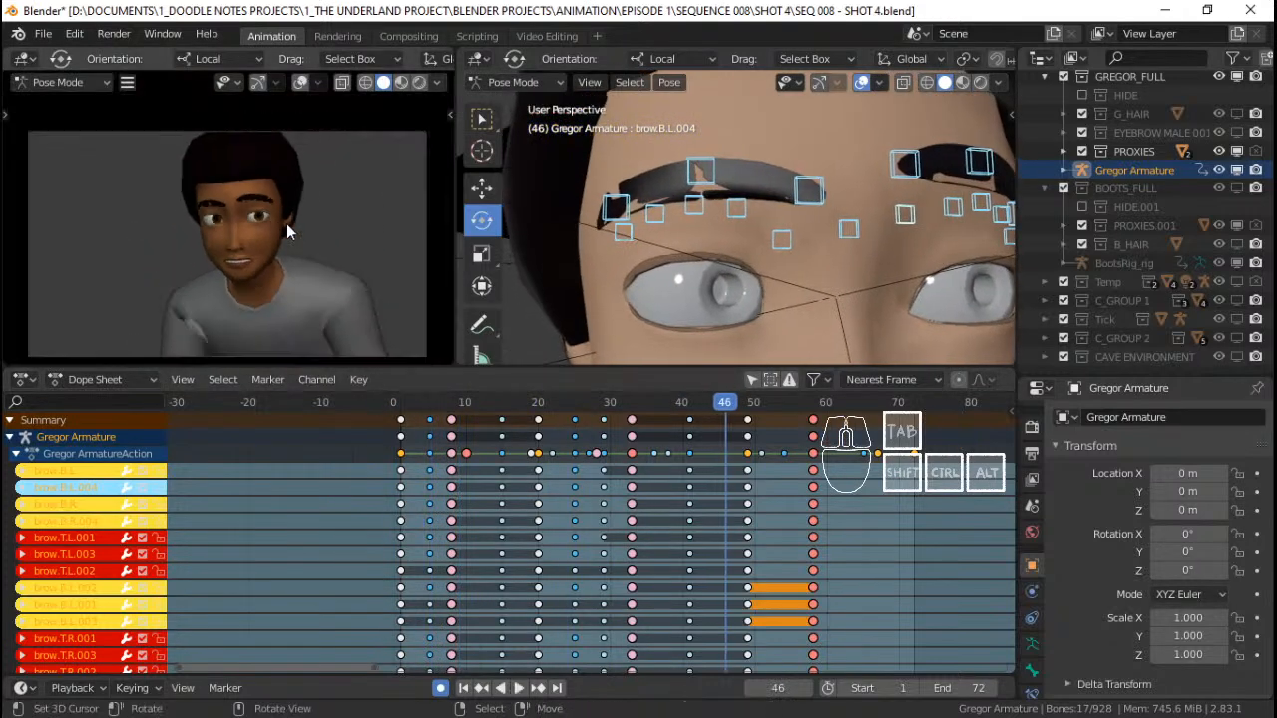
key("ctrl+space")
scroll(734, 416, "down", 2)
scroll(729, 381, "up", 2)
mouse_move(734, 416)
middle_mouse_down("shift")
mouse_move(728, 381)
mouse_move(704, 395)
mouse_move(727, 413)
middle_mouse_up("shift")
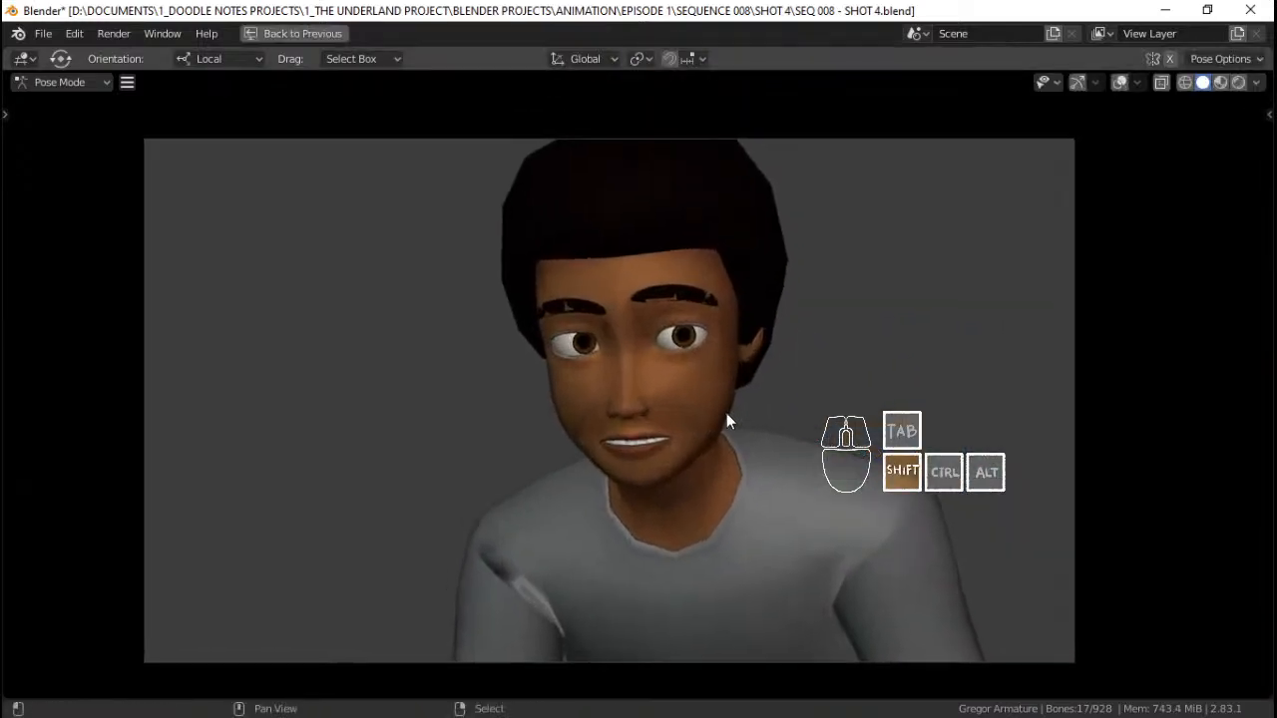
key("space")
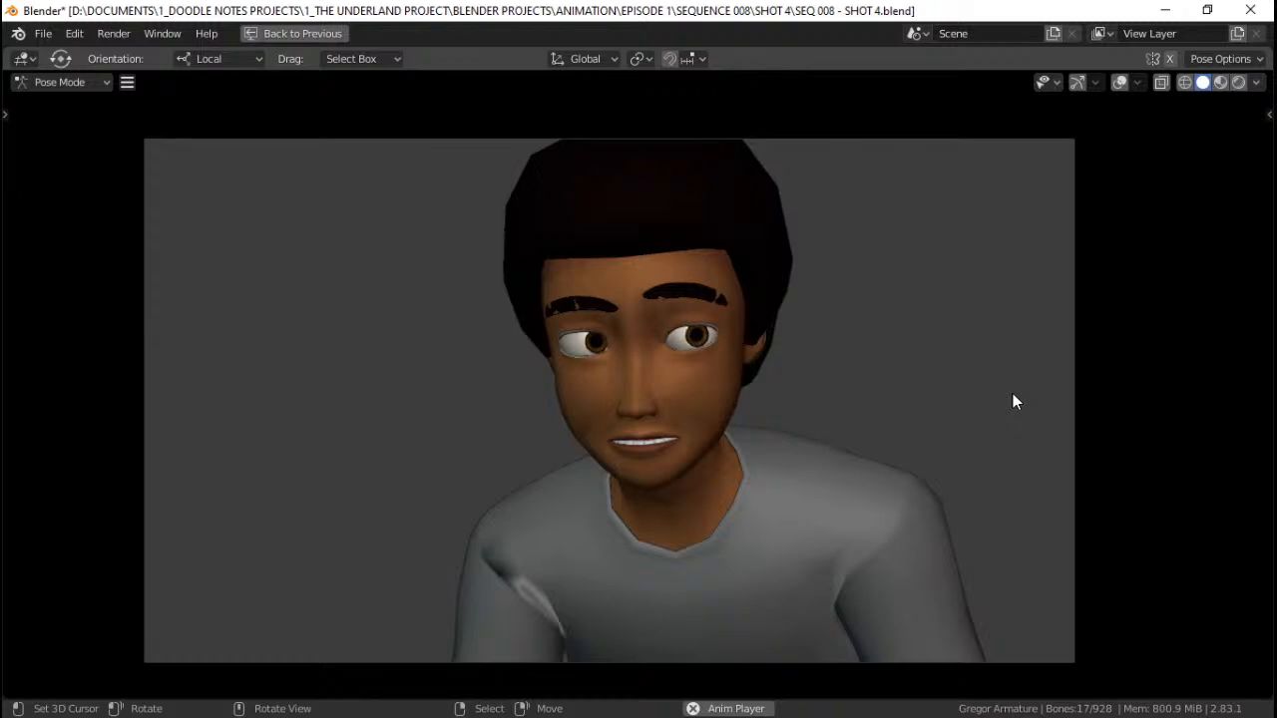
scroll(750, 356, "up", 2)
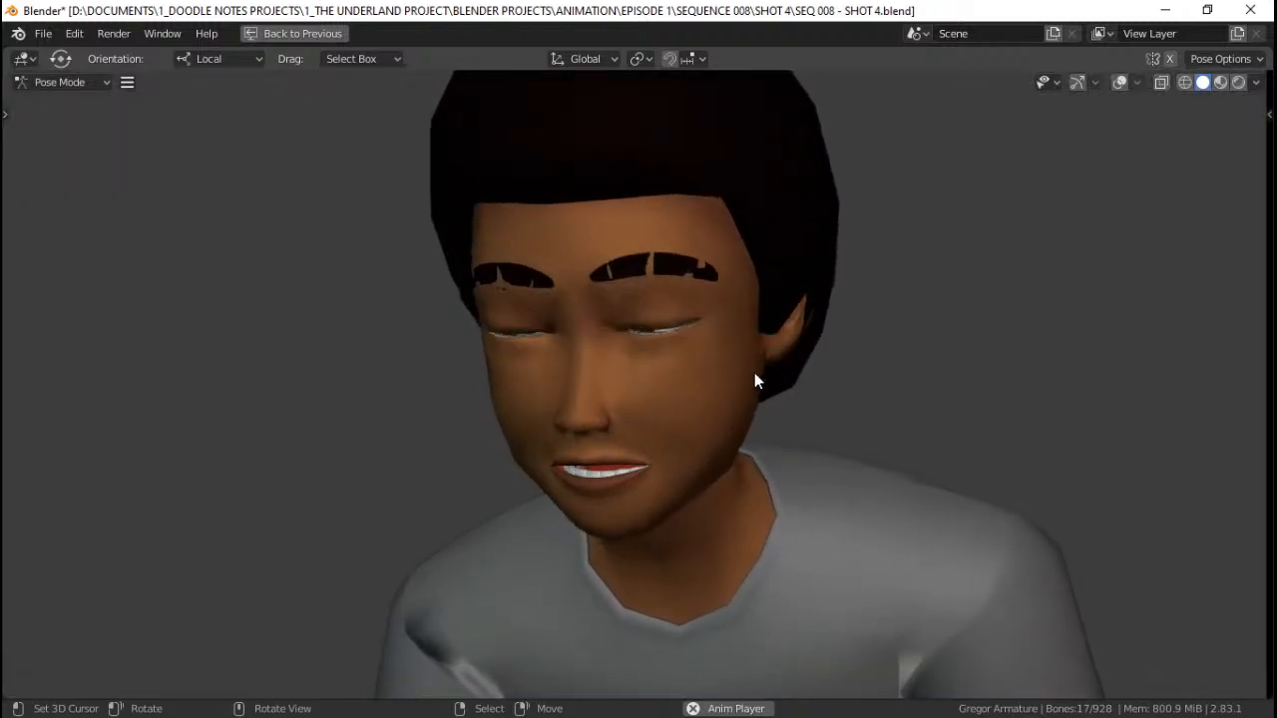
scroll(754, 382, "down", 2)
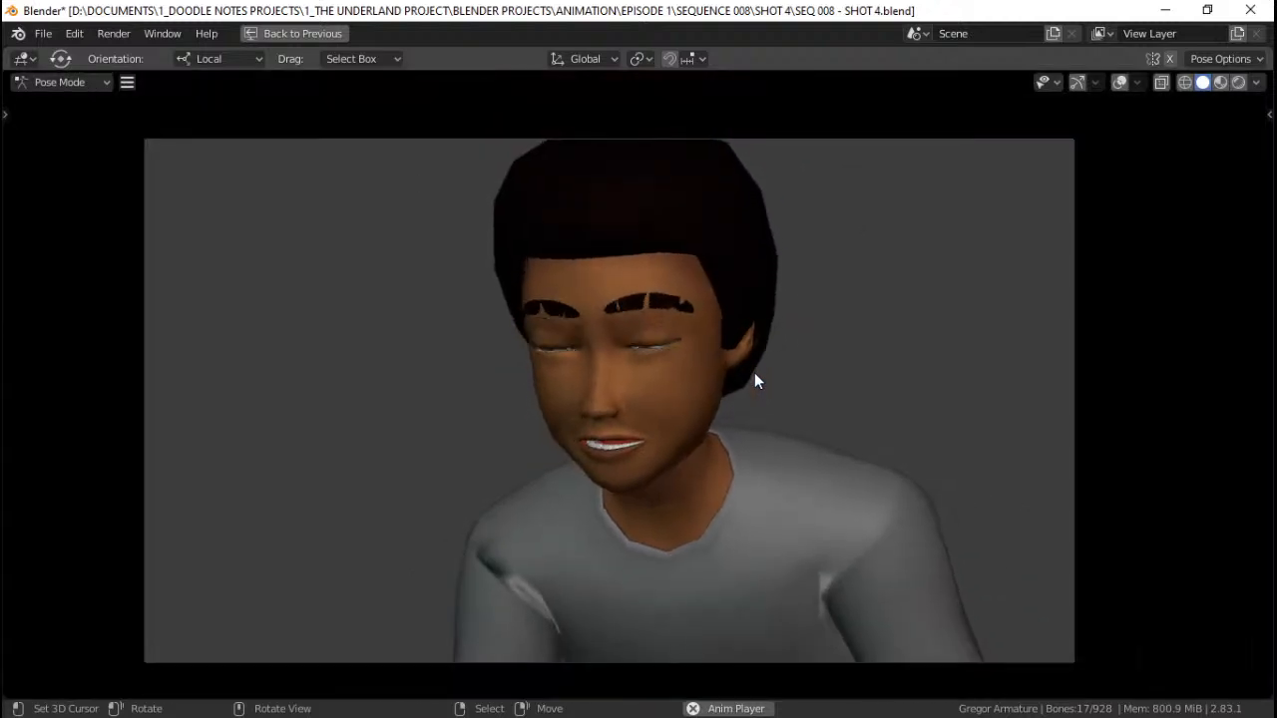
scroll(751, 375, "up", 1)
scroll(648, 374, "down", 1)
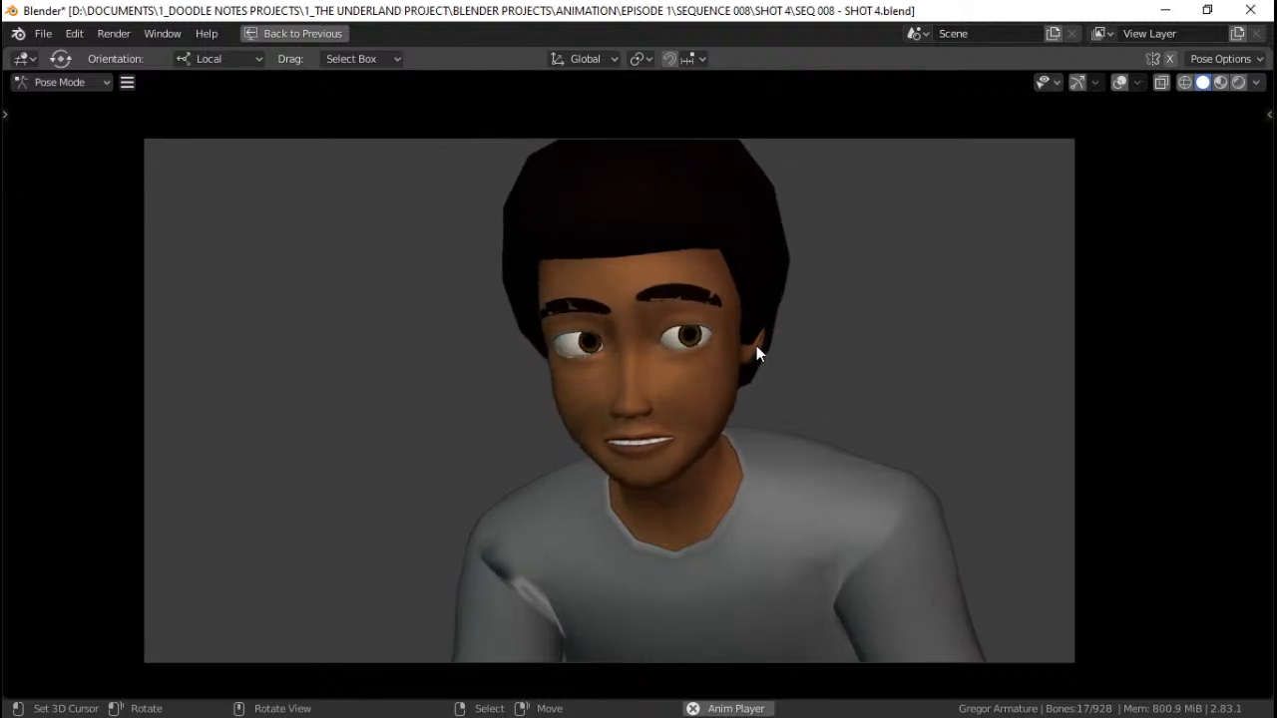
key("space")
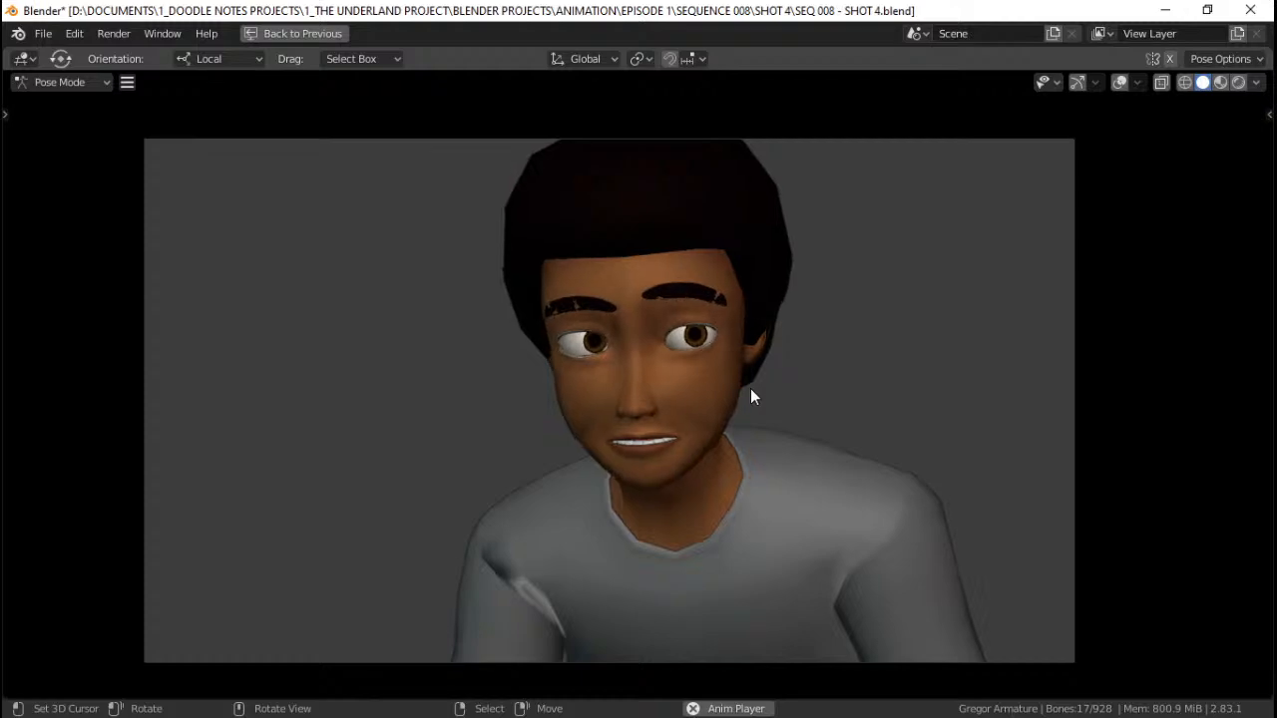
left_click(323, 38)
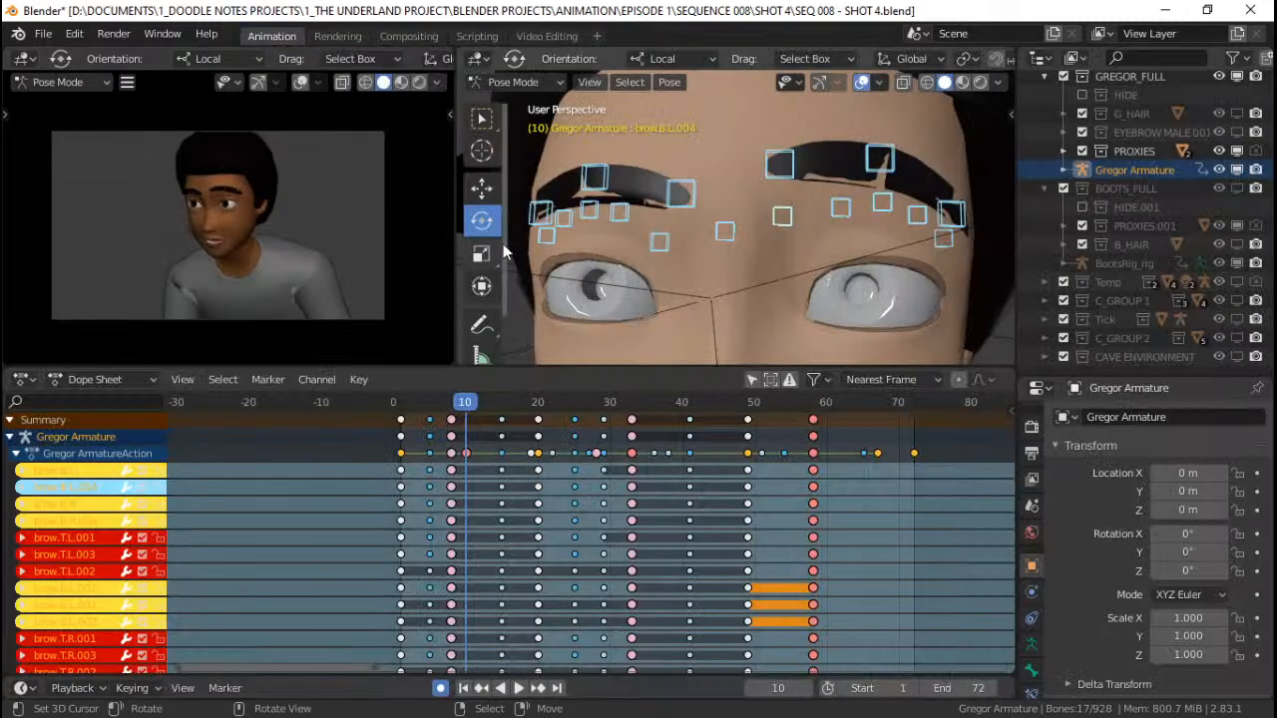
Enlarge both 3D viewports by shrinking the Dope Sheet, and fit the shot's full frame range in the timeline
scroll(368, 207, "up", 2)
middle_click_drag(369, 209, 377, 210, "shift")
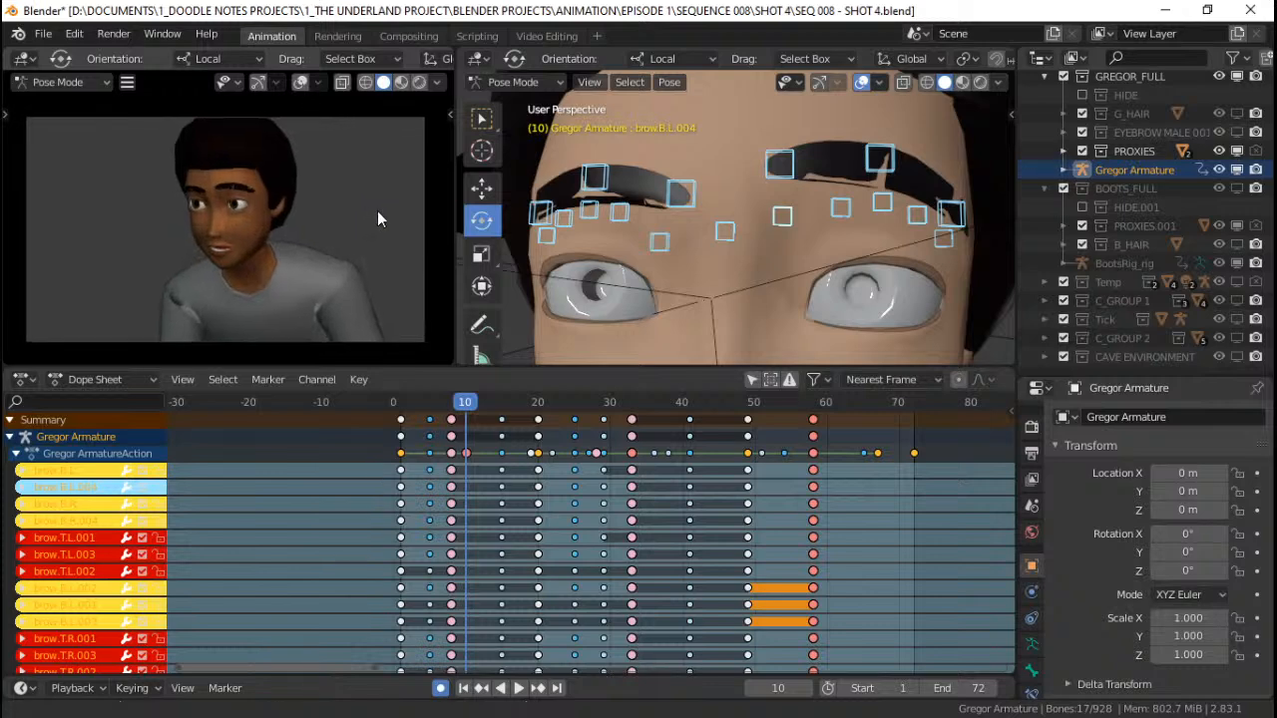
left_click_drag(732, 368, 744, 515)
middle_click_drag(750, 588, 677, 605, "ctrl")
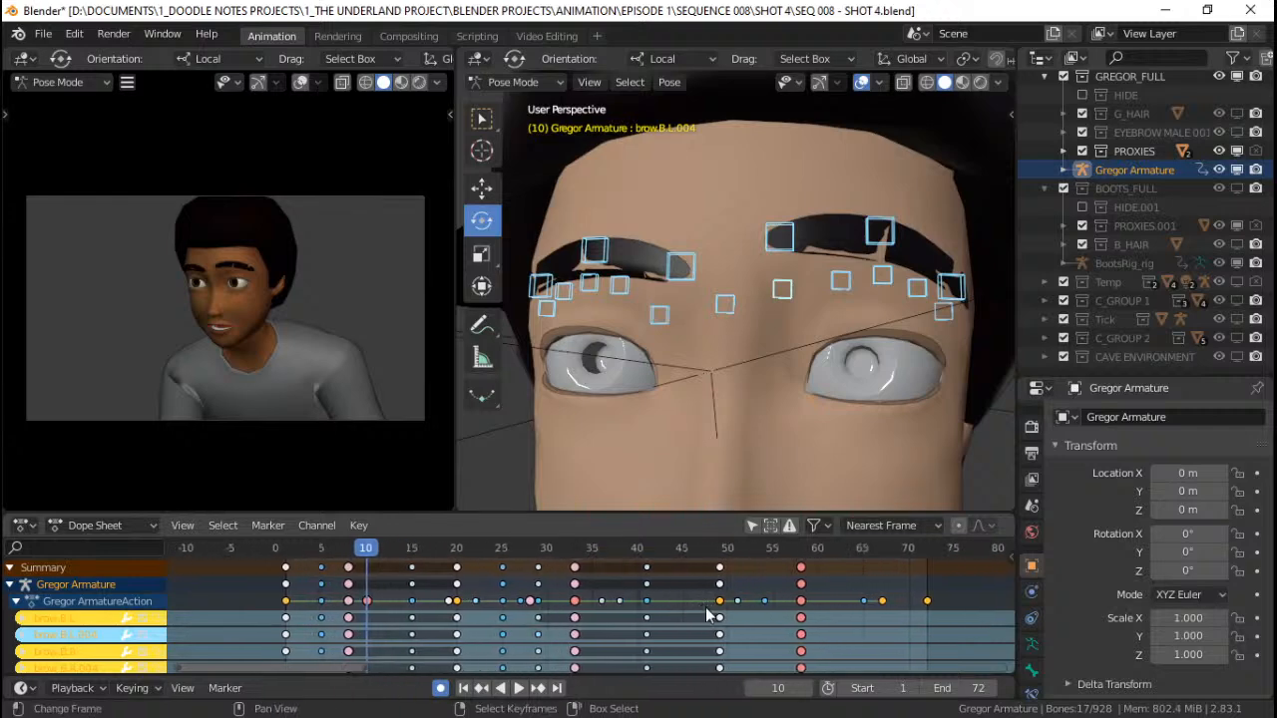
middle_click_drag(706, 608, 699, 605, "ctrl")
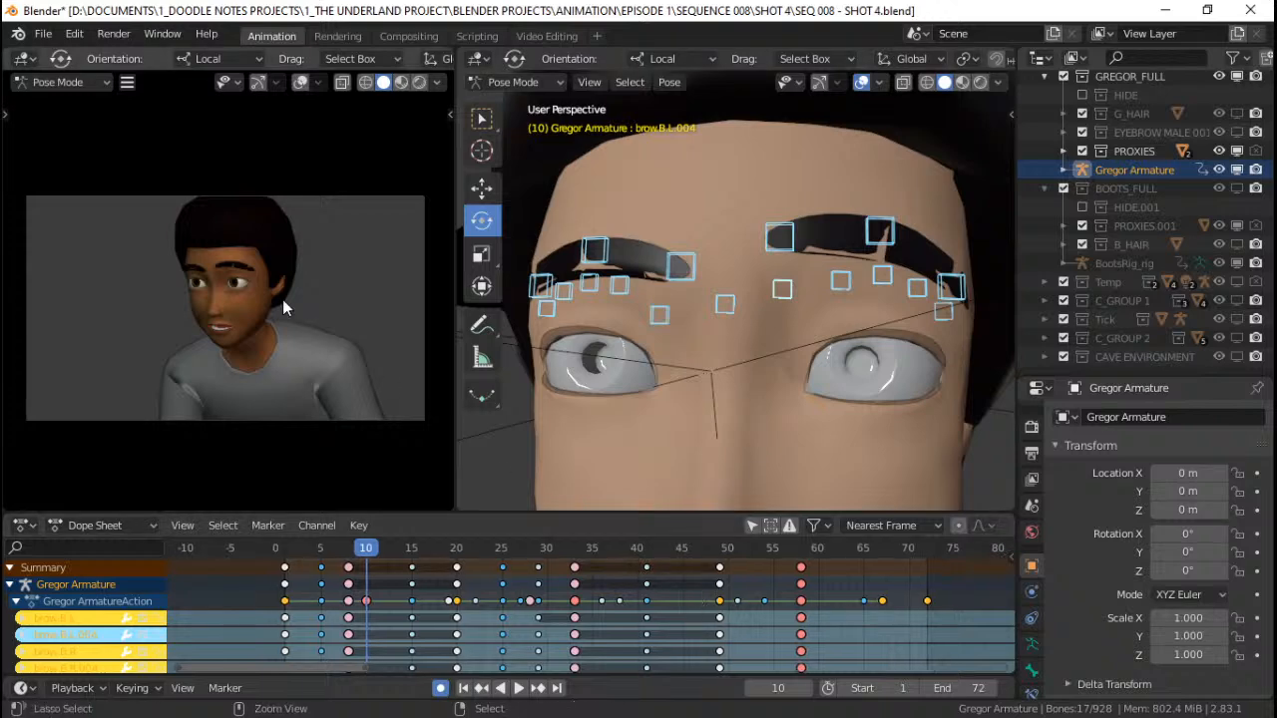
Play the shot again in the maximized camera view, stop at frame 32 and return to the multi-view layout
key("ctrl+space")
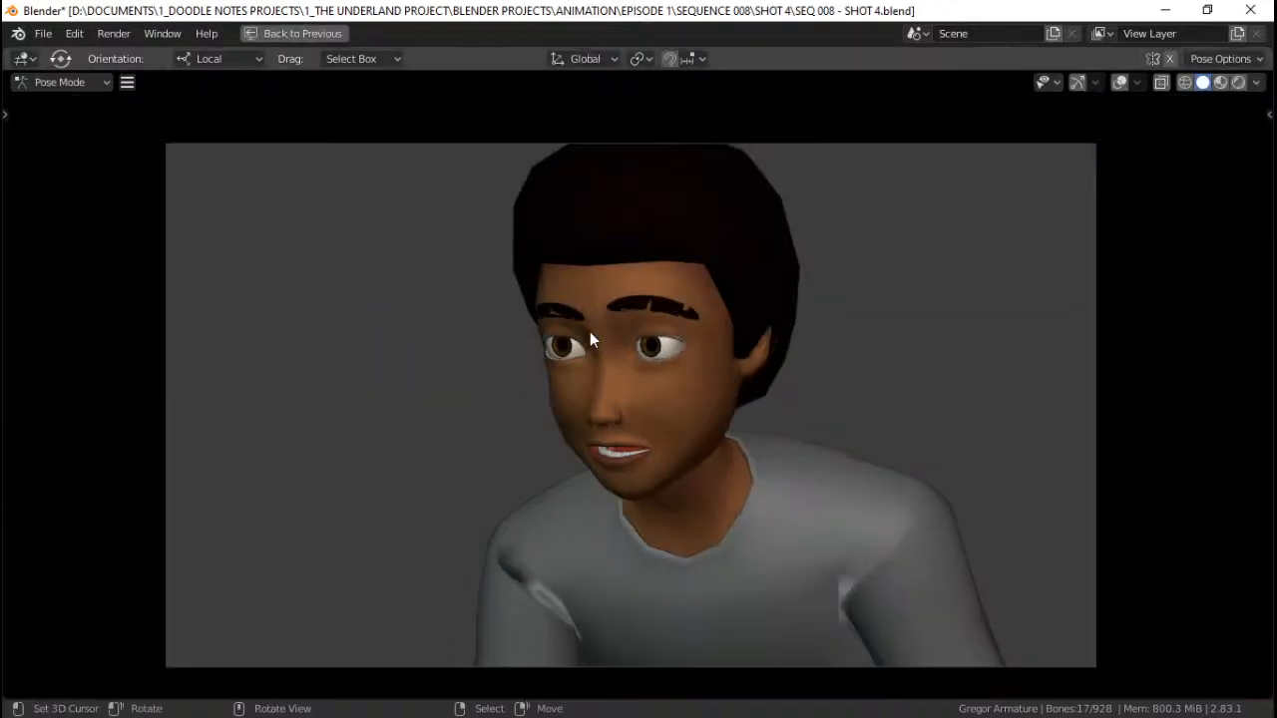
key("space")
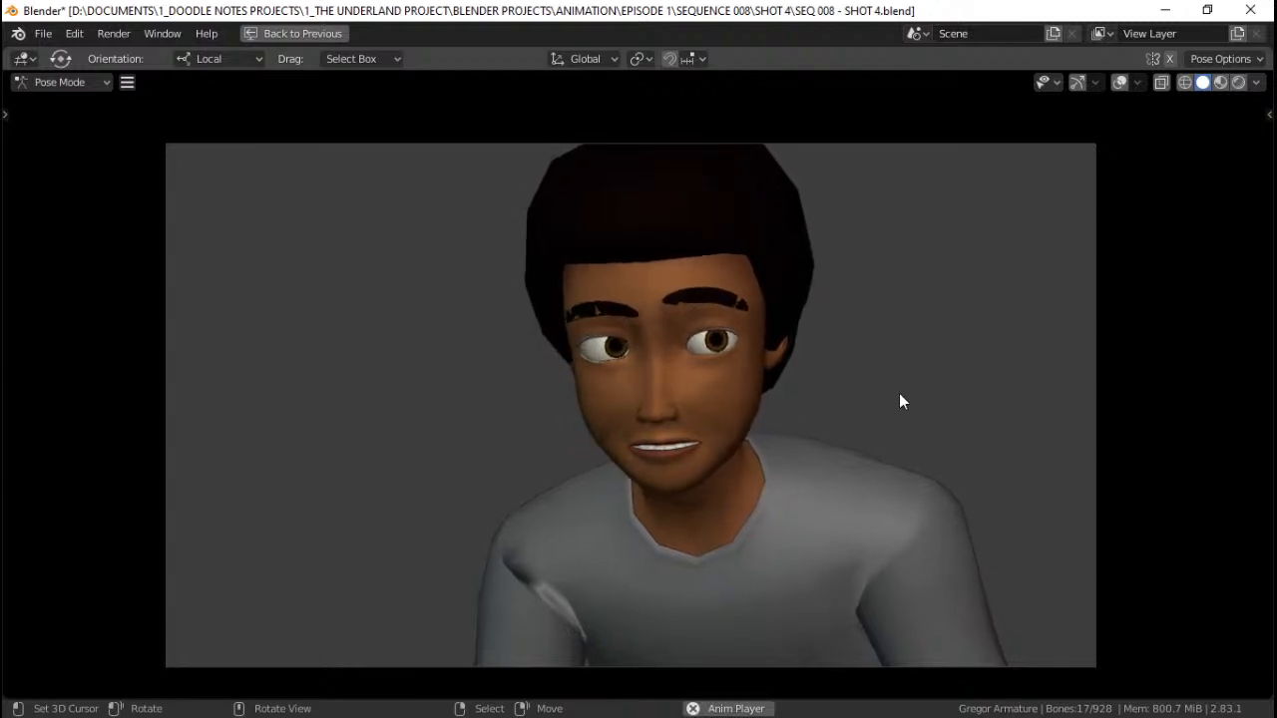
key("space")
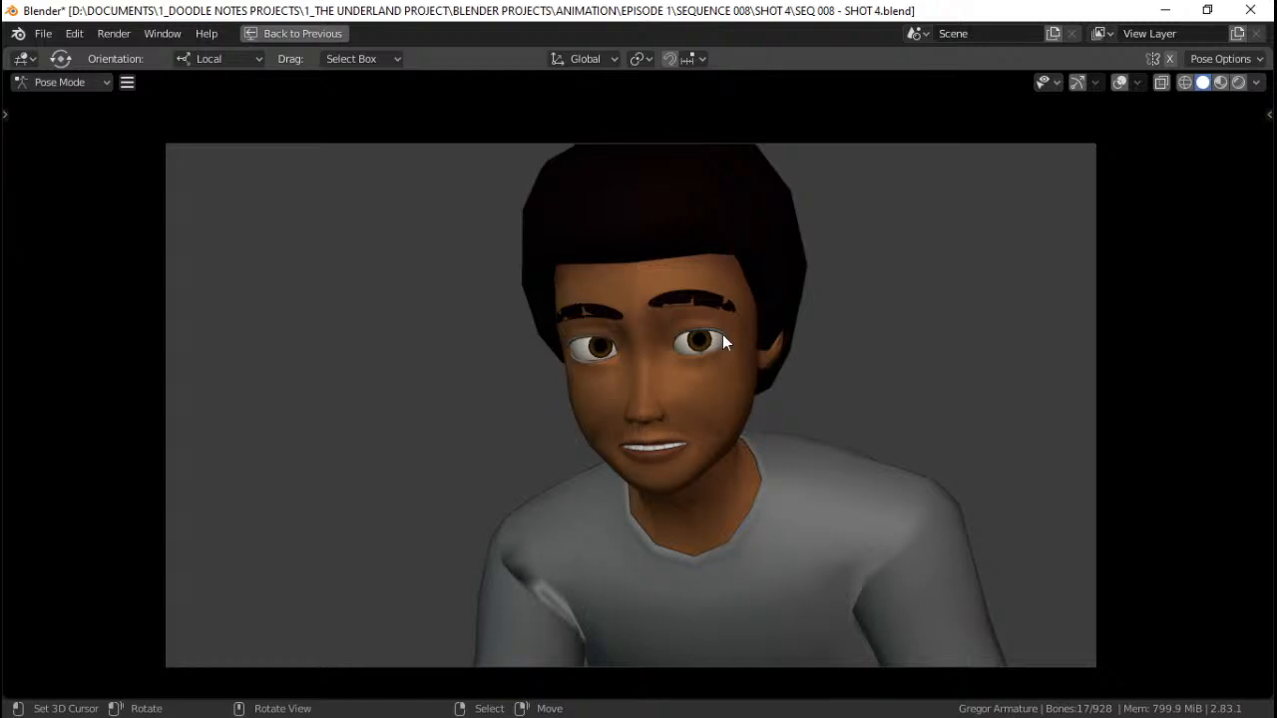
key("ctrl+space")
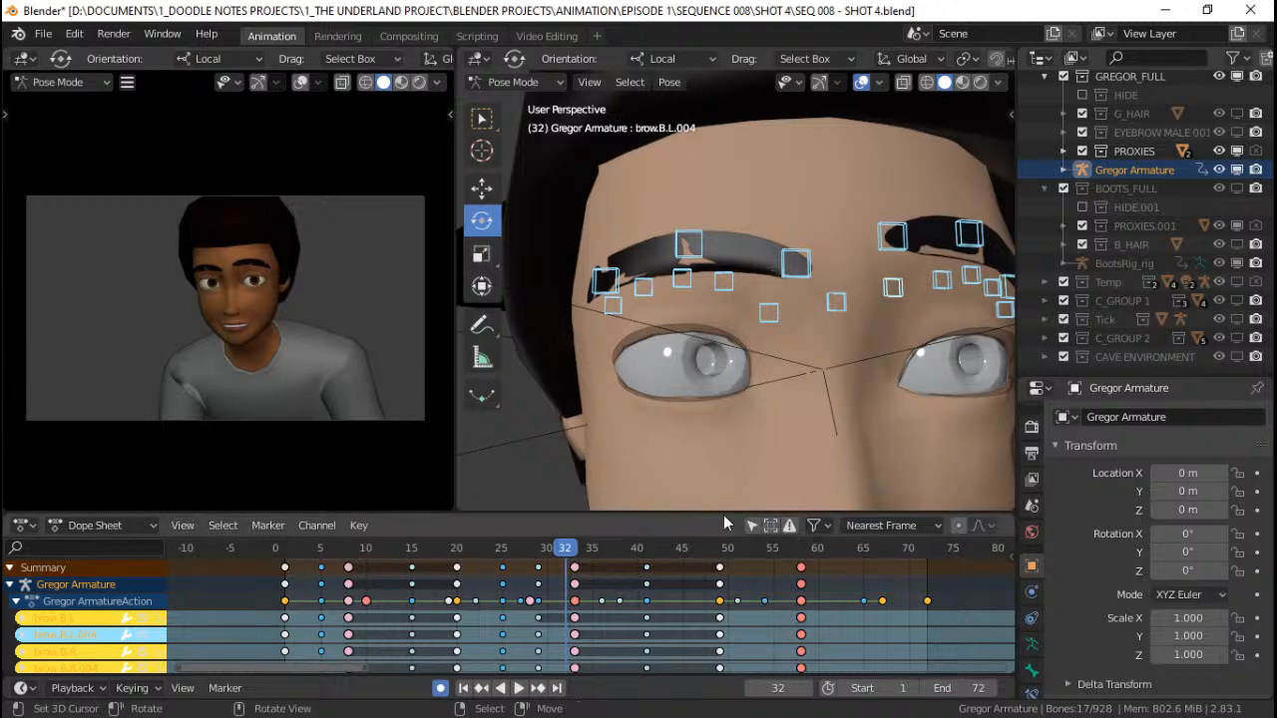
Give the Dope Sheet more height and frame the character's whole head in the posing viewport
left_click_drag(724, 515, 731, 455)
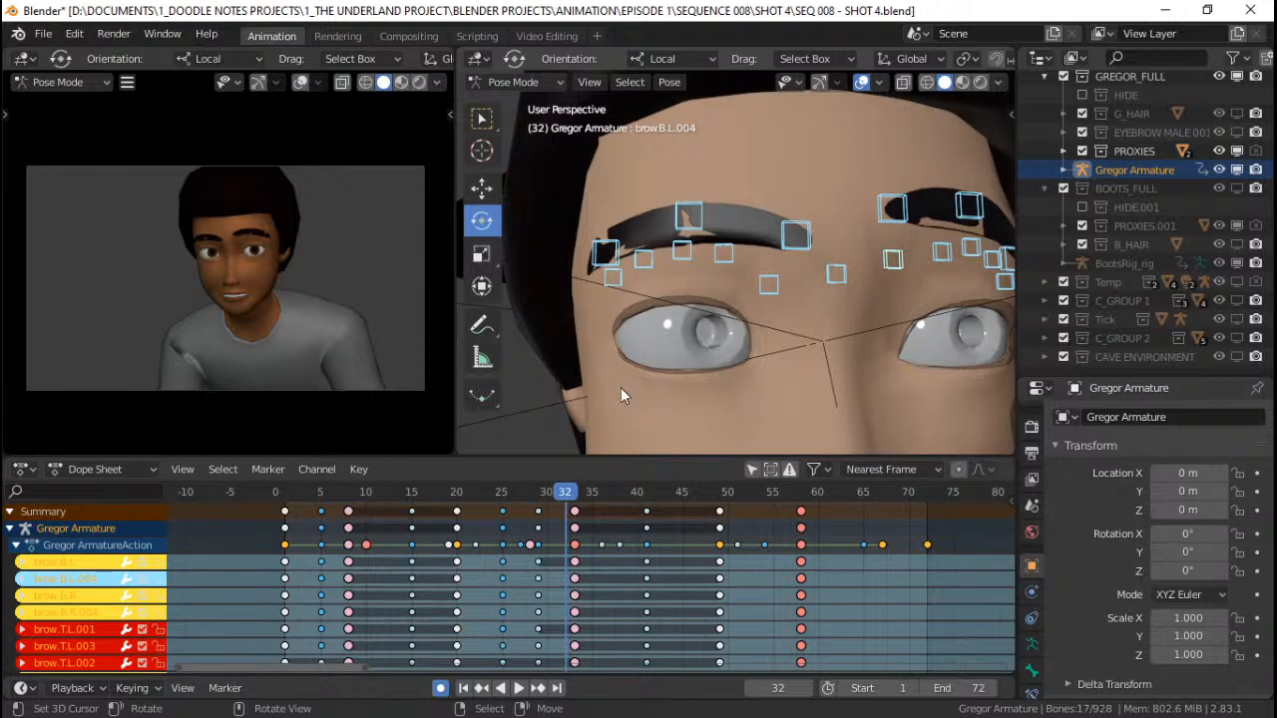
scroll(778, 290, "down", 3)
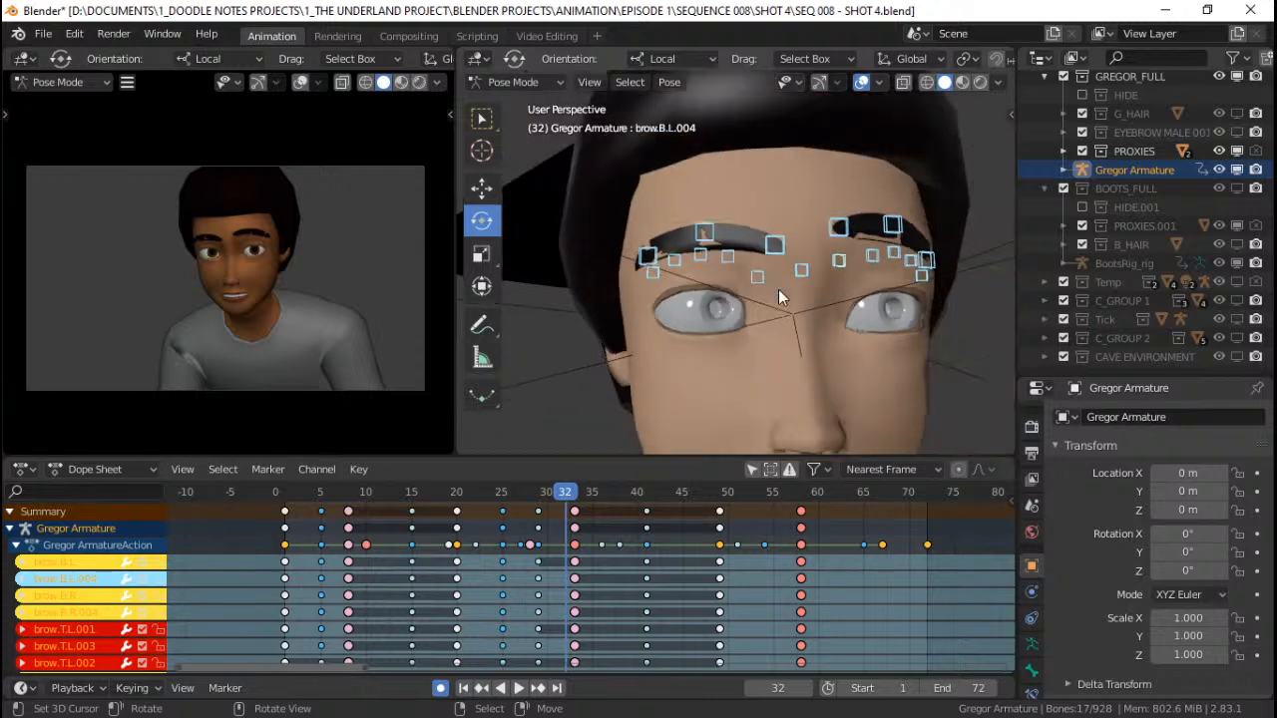
middle_click_drag(779, 290, 719, 296)
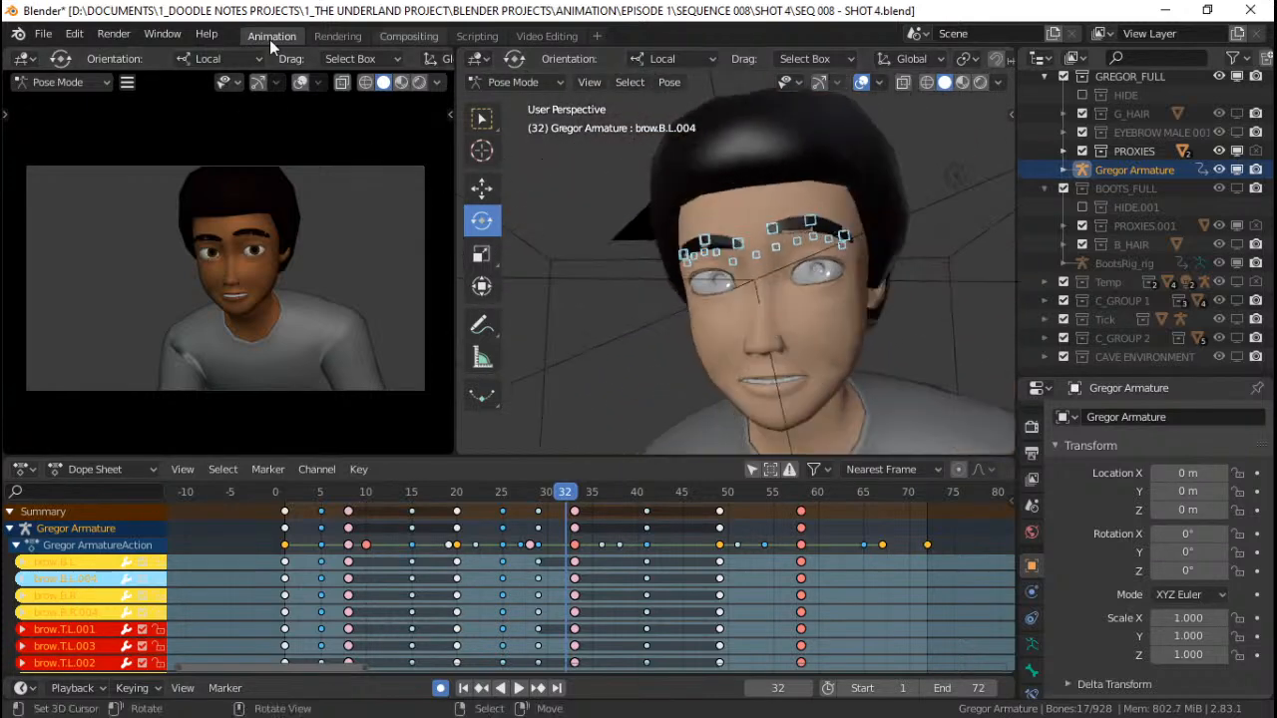
Bring up the splash screen to look at the software version, and dismiss it
left_click(18, 36)
left_click(62, 55)
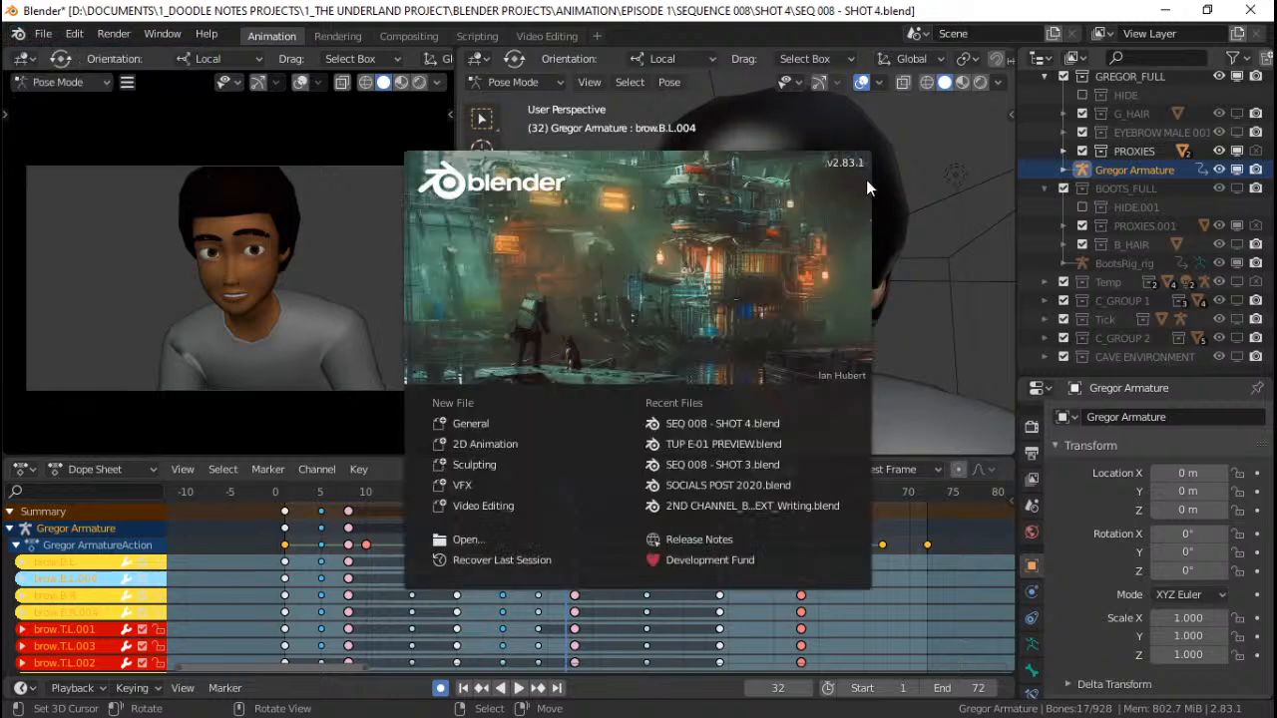
left_click(932, 213)
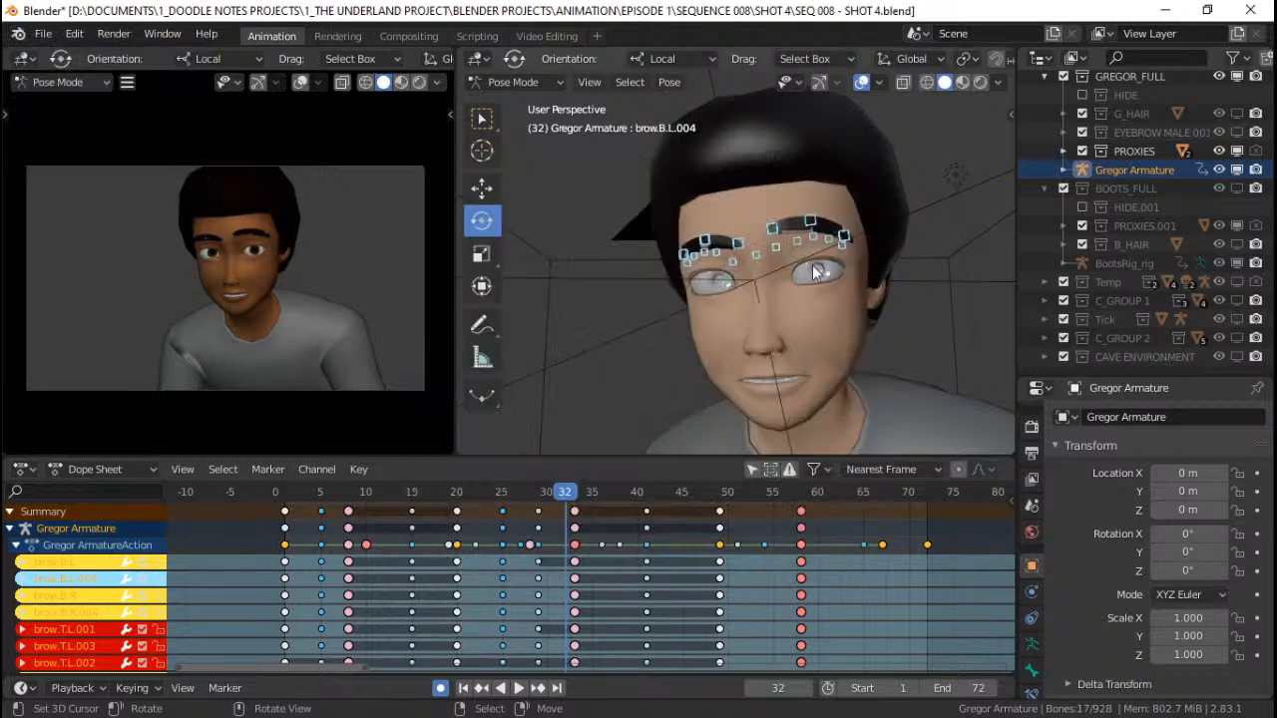
Unhide all the rig's facial controls and play the shot from frame 1
middle_click_drag(816, 272, 736, 281)
scroll(732, 265, "up", 2)
scroll(732, 265, "up", 2)
key("alt+h")
key("shift+Left")
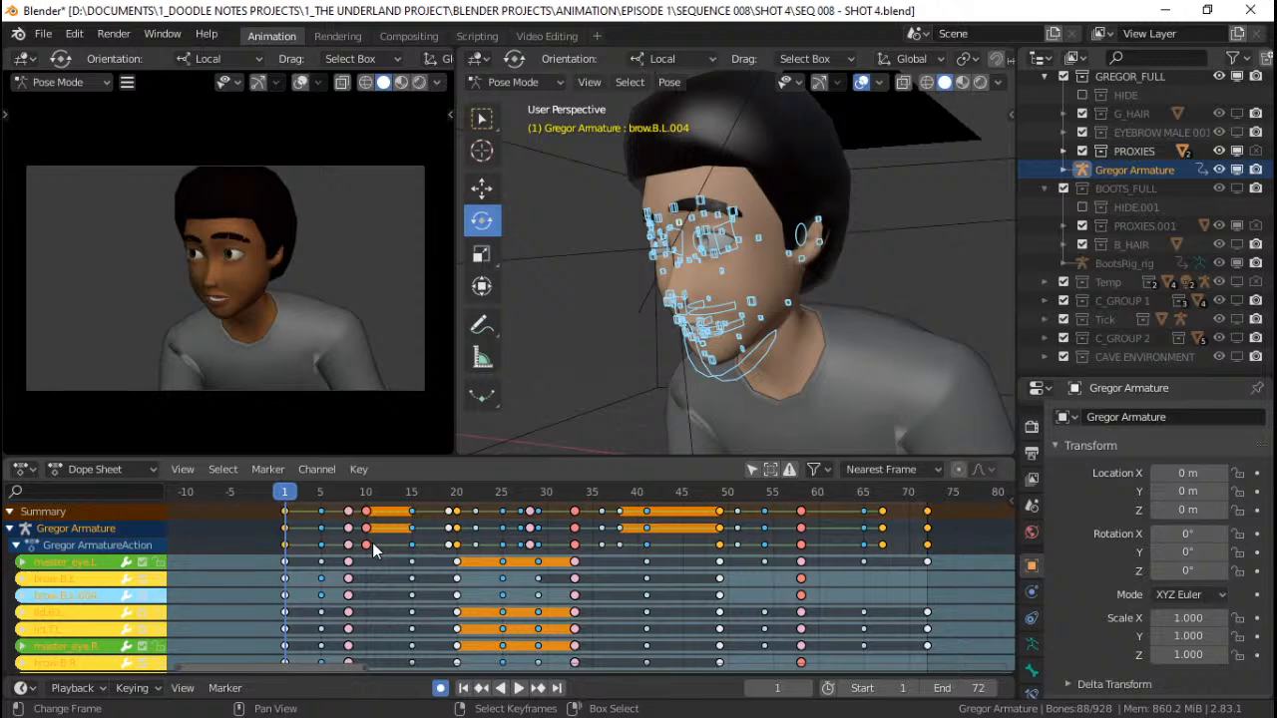
key("space")
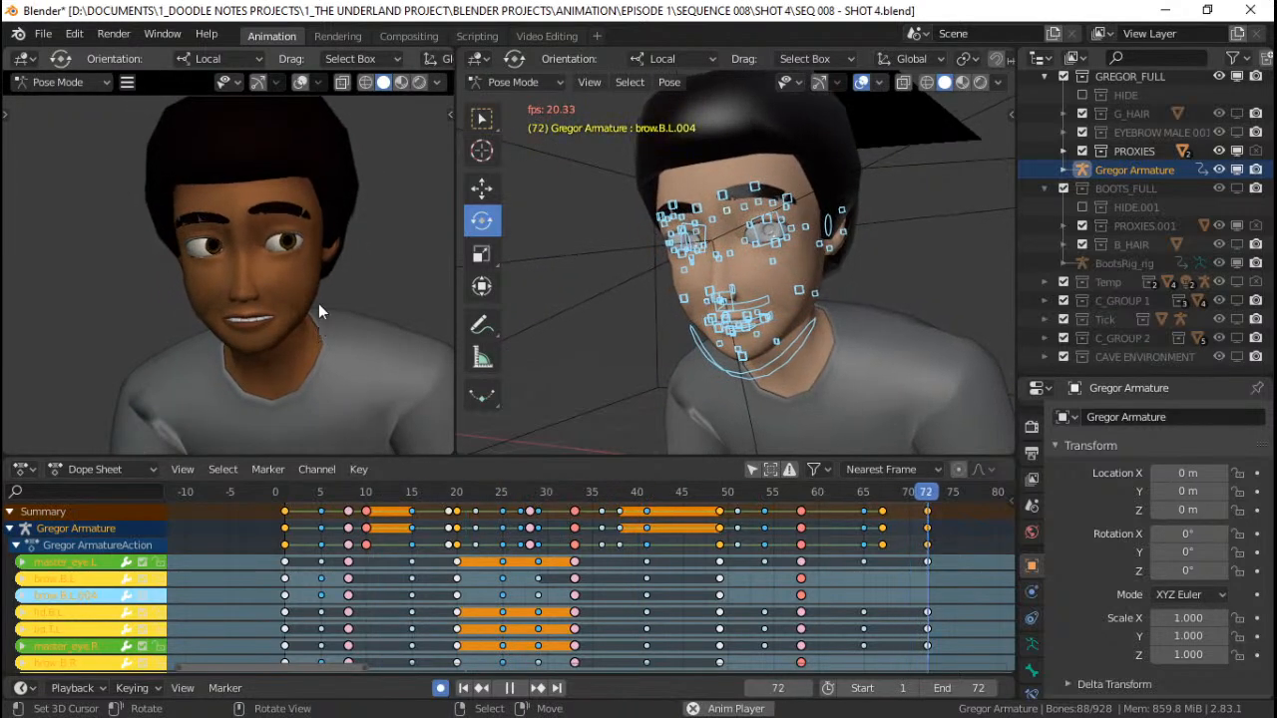
Review the playing shot in a maximized camera view, including the face up close, and return to the multi-view layout with the whole camera frame fitted
key("ctrl+space")
scroll(770, 354, "down", 2)
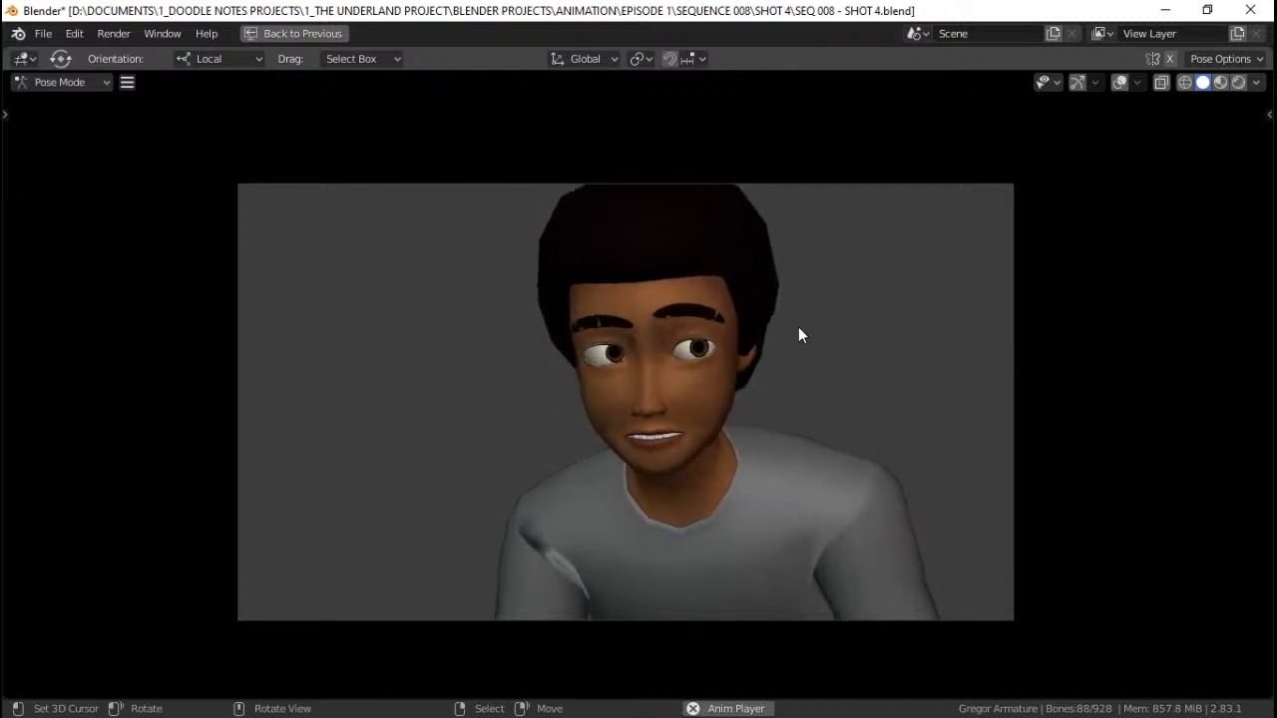
scroll(733, 366, "up", 3)
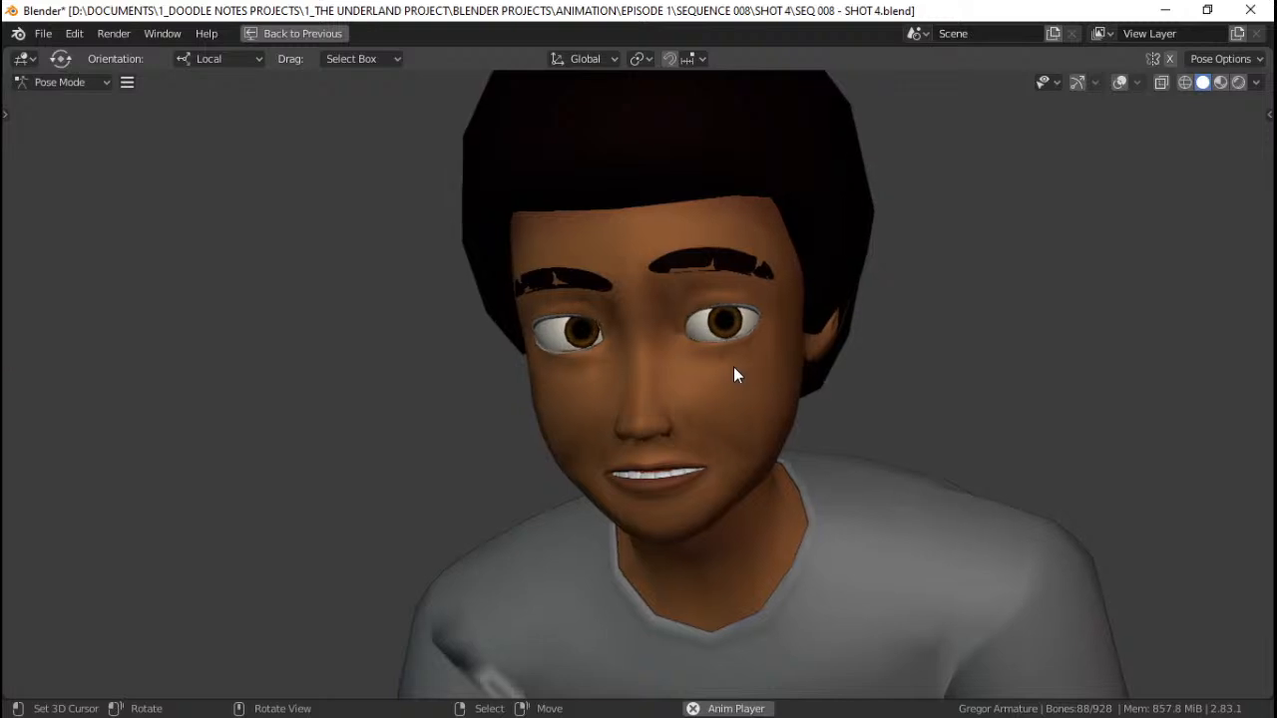
scroll(734, 366, "up", 3)
middle_click_drag(734, 366, 722, 376, "shift")
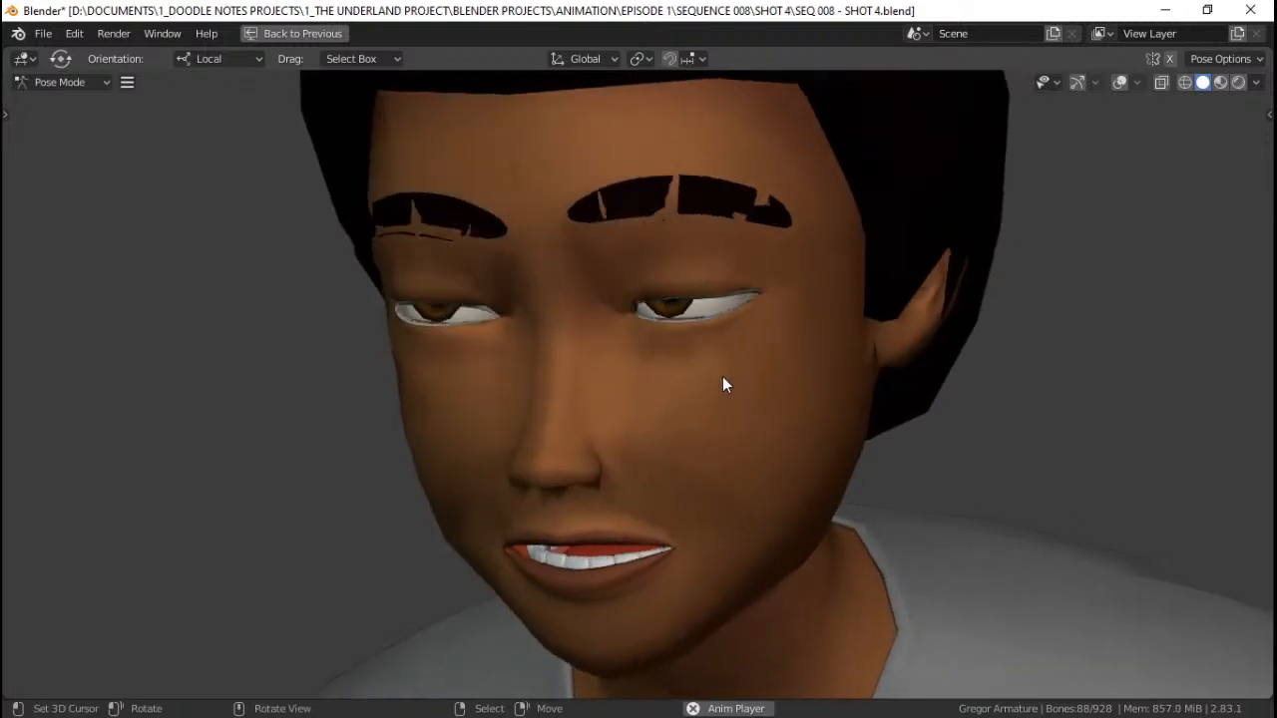
scroll(724, 384, "down", 5)
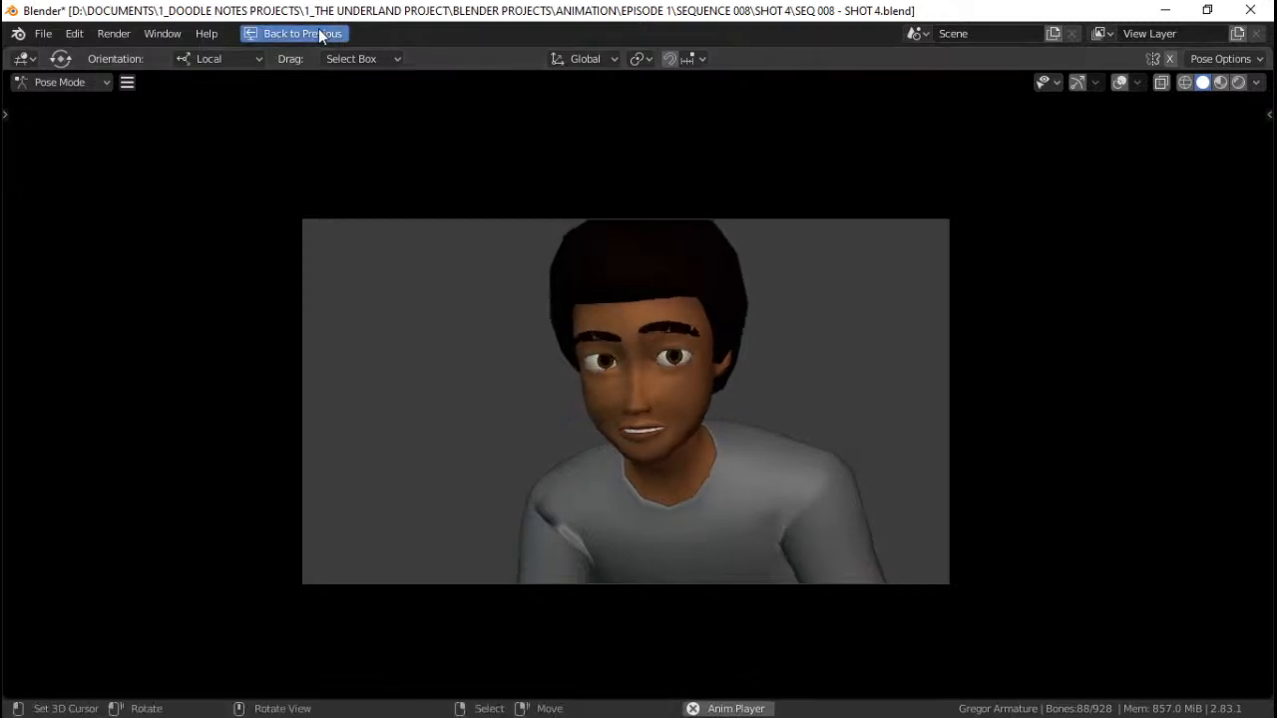
left_click(318, 33)
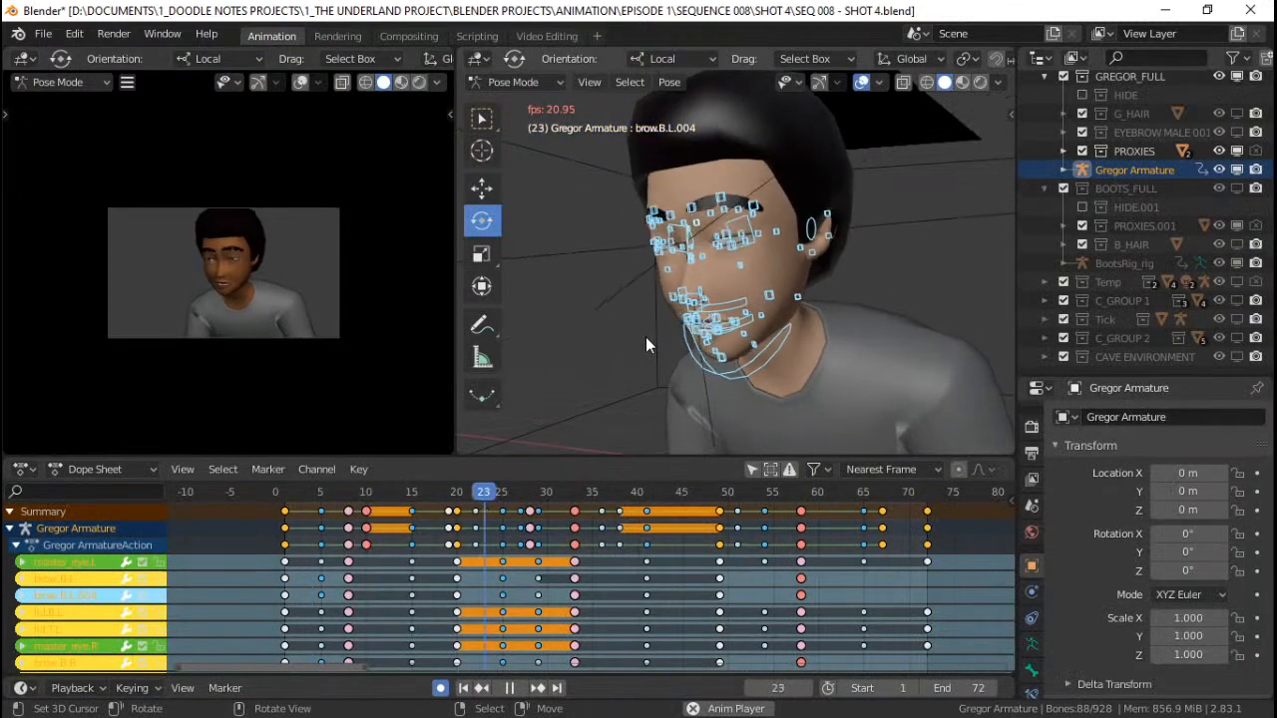
scroll(404, 284, "up", 1)
scroll(404, 285, "up", 2)
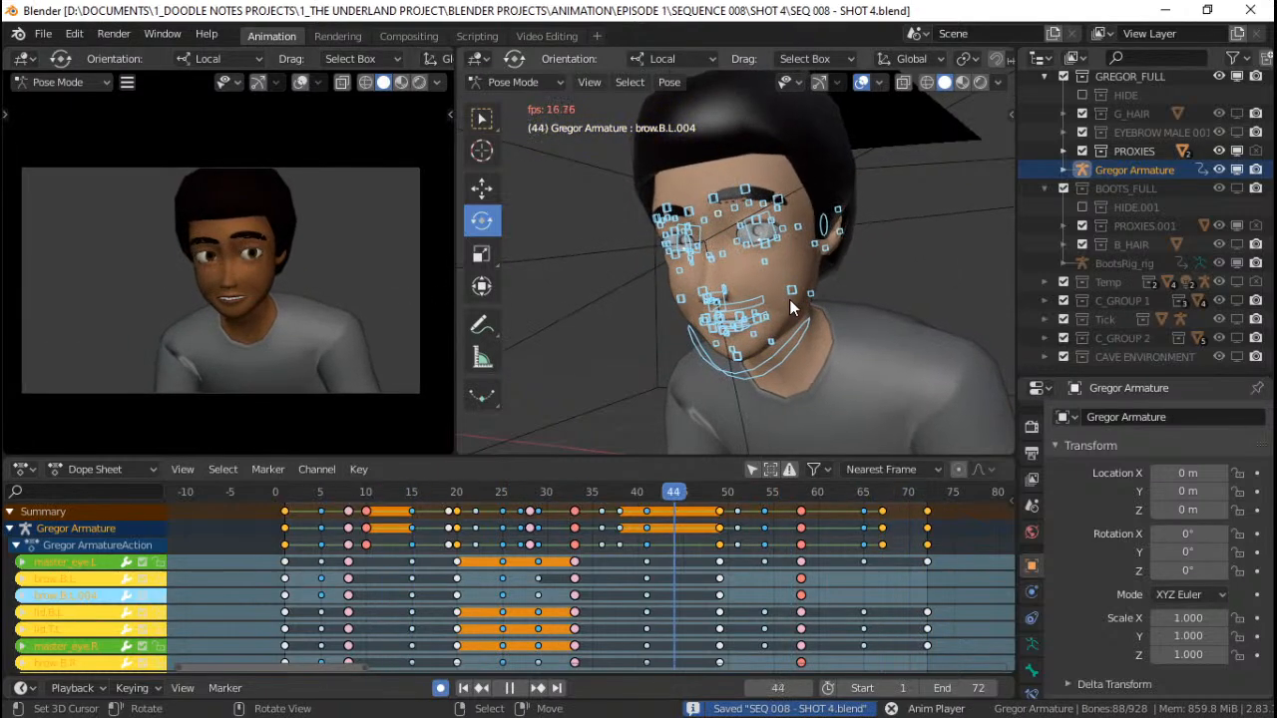
Stop the playback, save the shot file and go back to frame 1
key("space")
key("ctrl+s")
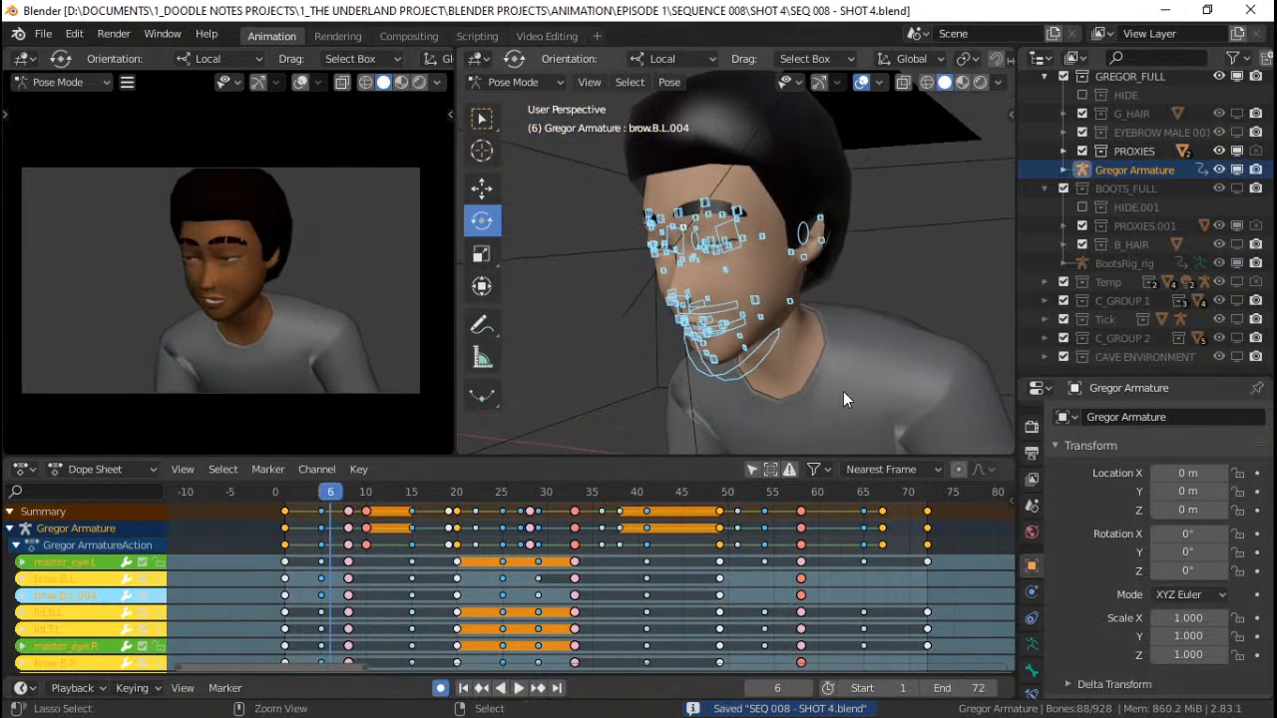
key("shift+Left")
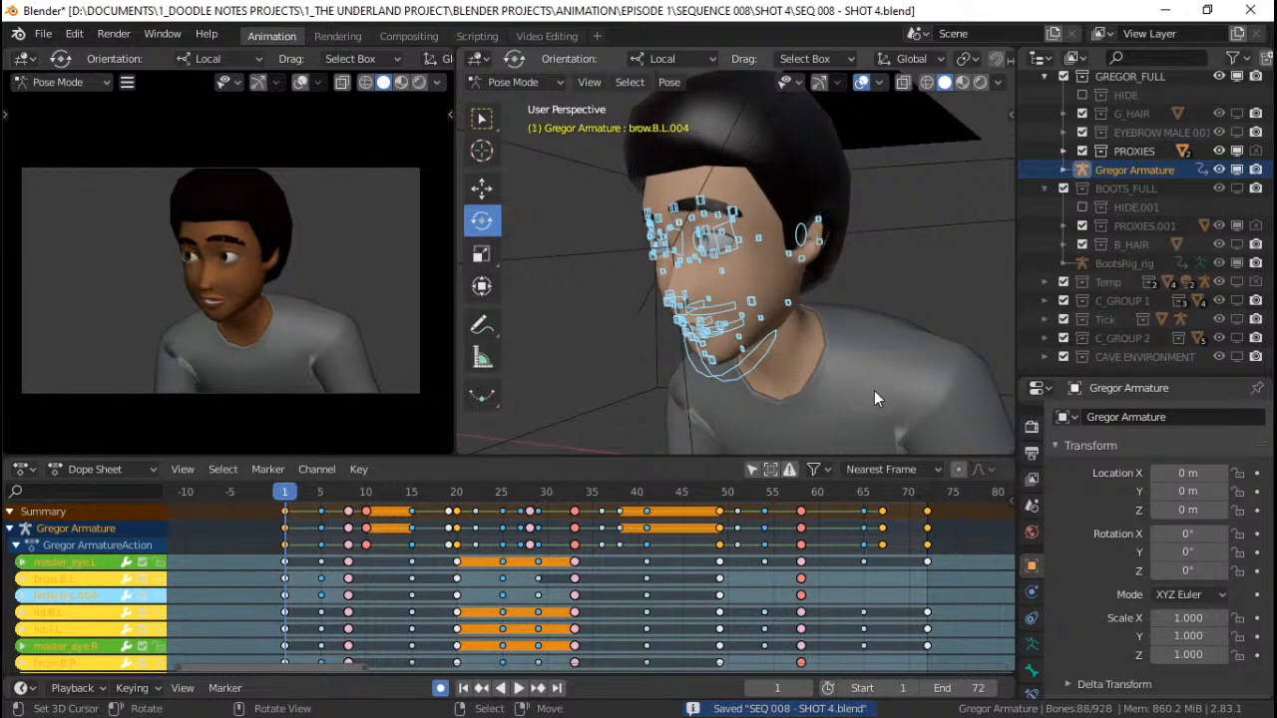